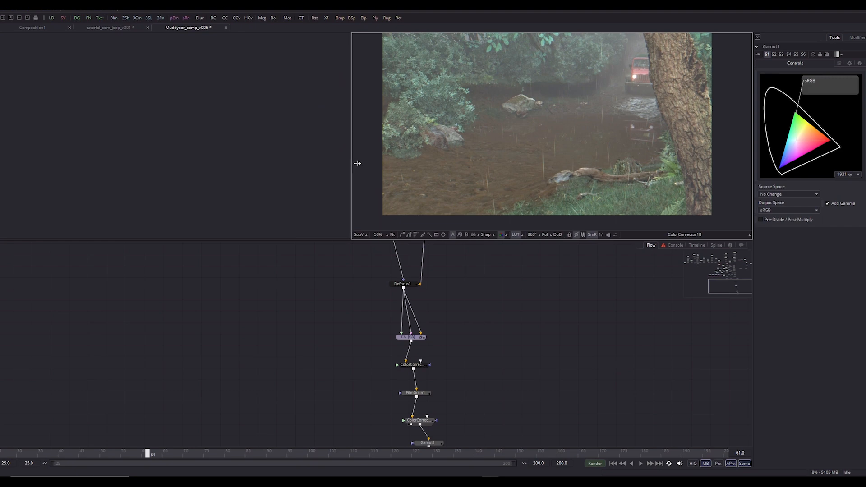
Examine the Muddycar_comp_v006 node tree, from the car render passes down through the merge chain, alongside the rendered shot
{"action": "left_click_drag", "start_coordinate": [352, 163], "coordinate": [401, 165]}
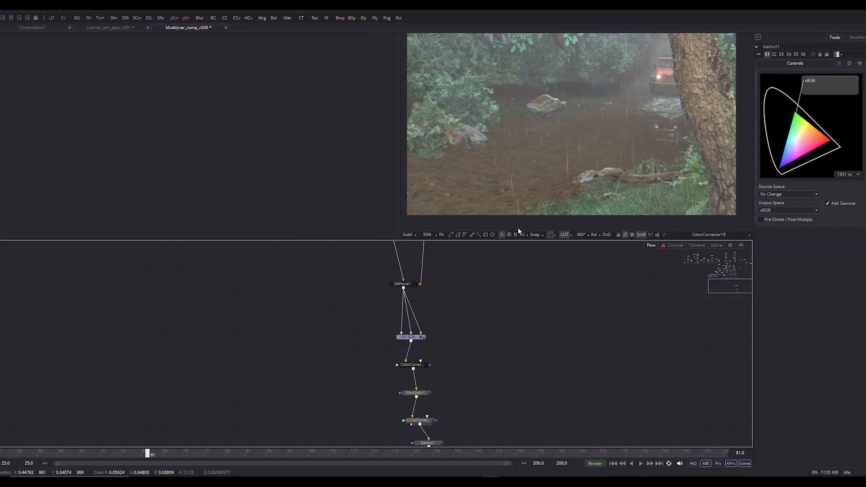
{"action": "scroll", "coordinate": [478, 338], "scroll_direction": "down", "scroll_amount": 5}
{"action": "mouse_move", "coordinate": [297, 292]}
{"action": "left_mouse_down"}
{"action": "mouse_move", "coordinate": [324, 421]}
{"action": "mouse_move", "coordinate": [436, 478]}
{"action": "left_mouse_up"}
{"action": "mouse_move", "coordinate": [254, 361]}
{"action": "left_mouse_down"}
{"action": "mouse_move", "coordinate": [434, 310]}
{"action": "mouse_move", "coordinate": [253, 342]}
{"action": "left_mouse_up"}
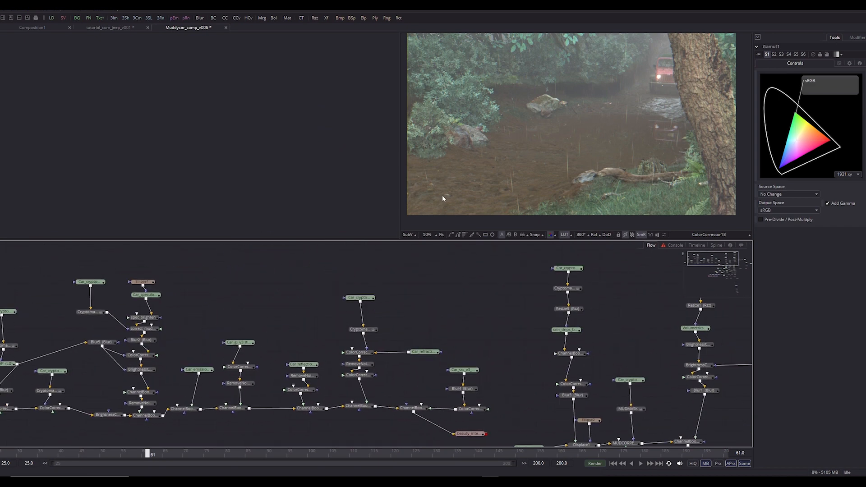
{"action": "left_click_drag", "start_coordinate": [531, 206], "coordinate": [472, 268]}
{"action": "left_click_drag", "start_coordinate": [531, 176], "coordinate": [540, 174]}
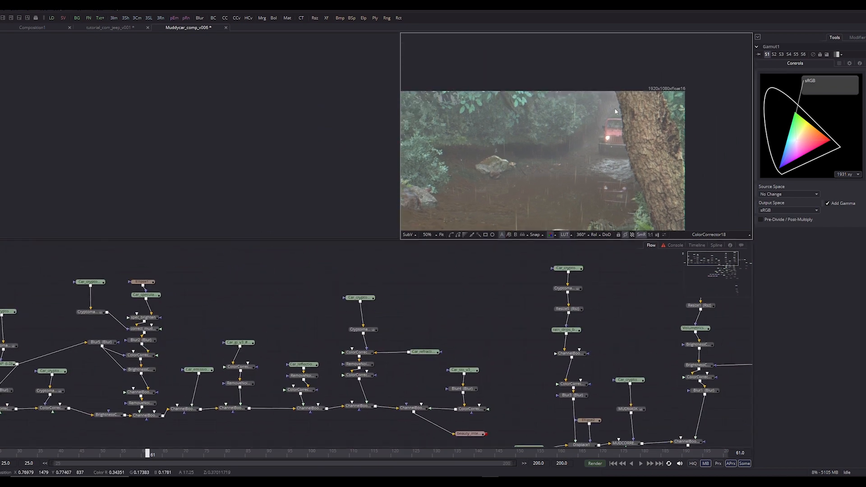
{"action": "left_click_drag", "start_coordinate": [617, 143], "coordinate": [623, 109]}
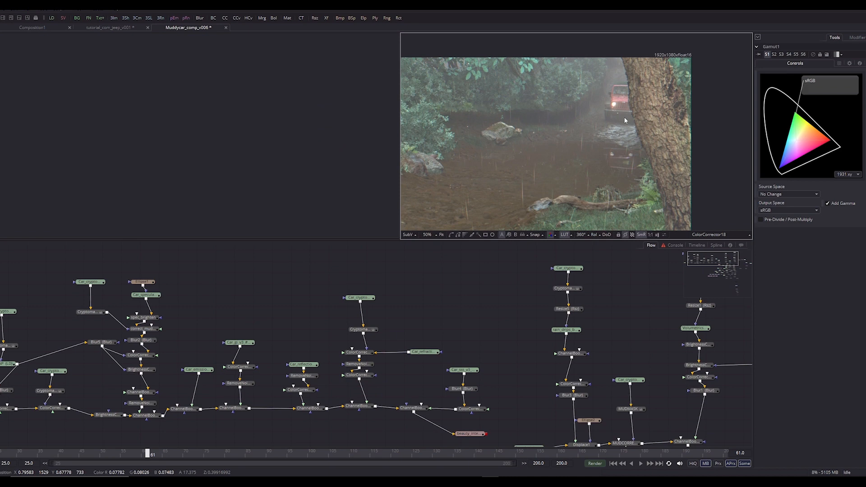
{"action": "left_click_drag", "start_coordinate": [570, 350], "coordinate": [312, 190]}
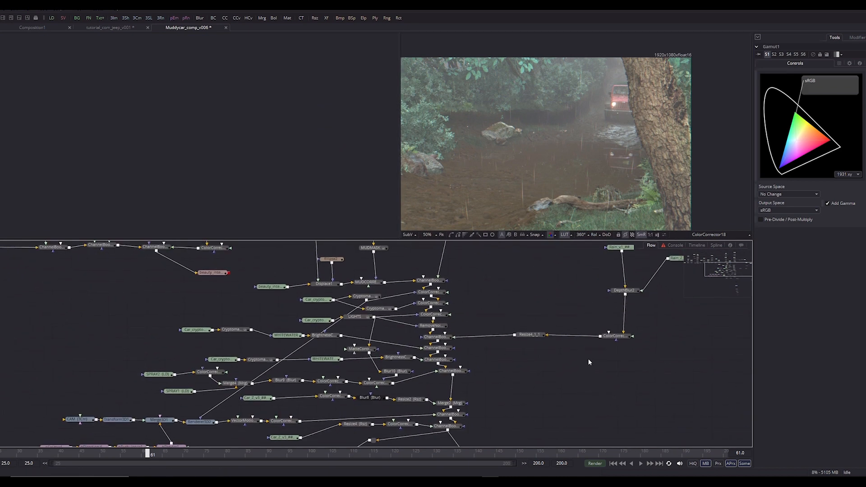
{"action": "left_click_drag", "start_coordinate": [588, 359], "coordinate": [517, 363]}
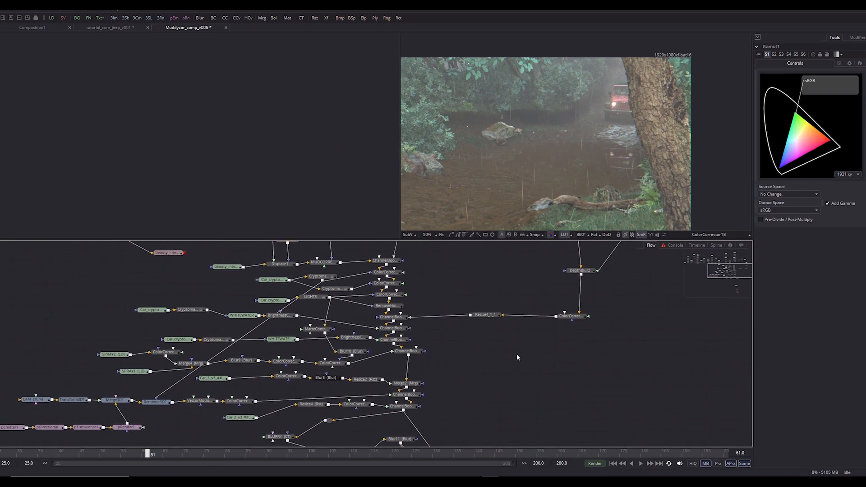
{"action": "left_click_drag", "start_coordinate": [500, 246], "coordinate": [545, 403]}
{"action": "scroll", "coordinate": [217, 402], "scroll_direction": "left", "scroll_amount": 10}
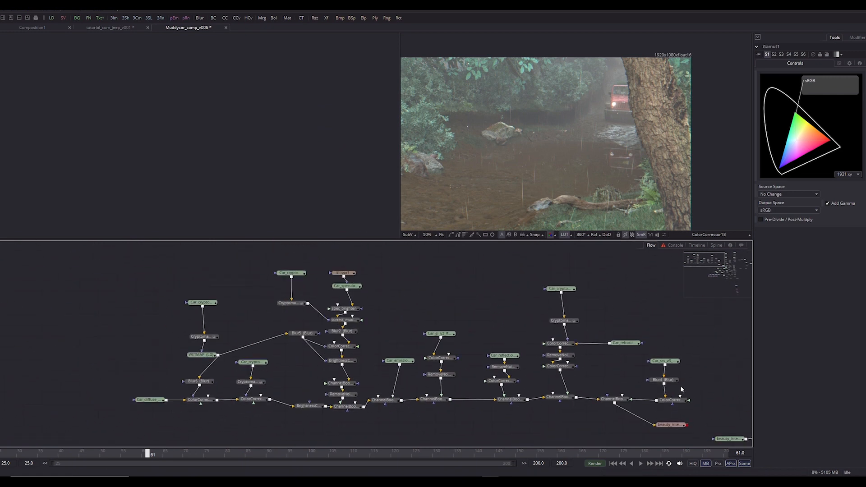
{"action": "left_click_drag", "start_coordinate": [681, 389], "coordinate": [155, 405]}
{"action": "left_click_drag", "start_coordinate": [361, 445], "coordinate": [443, 325]}
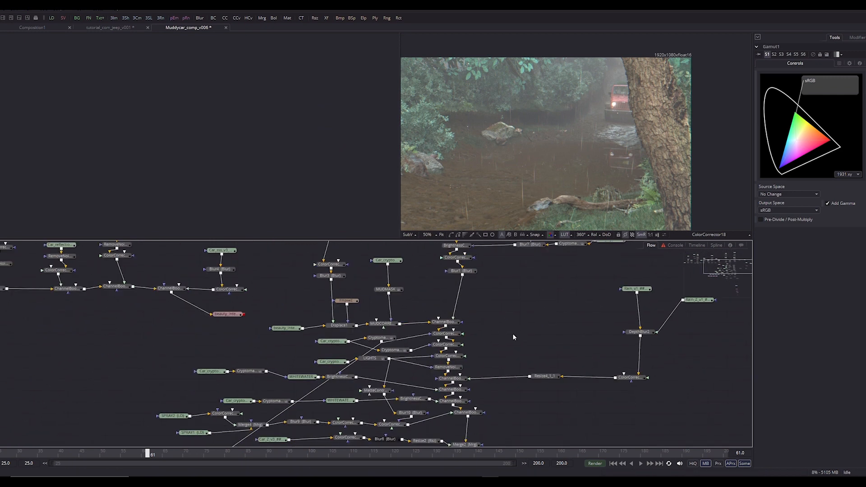
{"action": "left_click_drag", "start_coordinate": [513, 336], "coordinate": [525, 262]}
{"action": "left_click_drag", "start_coordinate": [545, 389], "coordinate": [566, 403]}
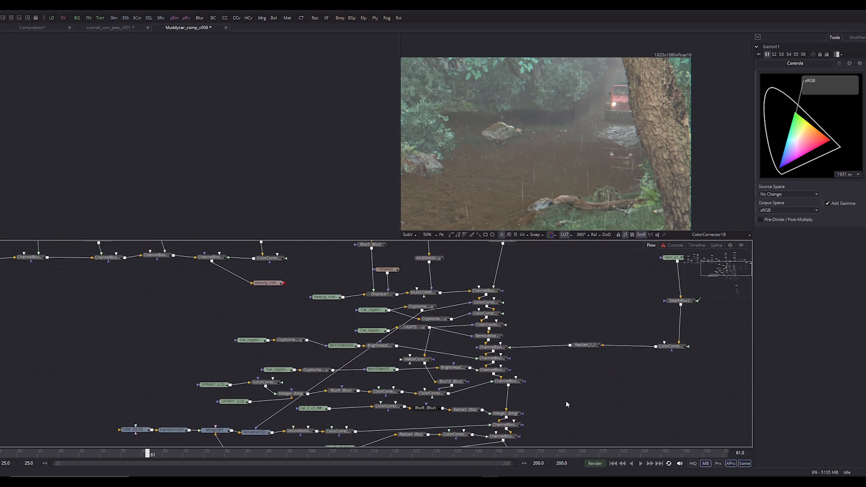
{"action": "scroll", "coordinate": [566, 401], "scroll_direction": "up", "scroll_amount": 5}
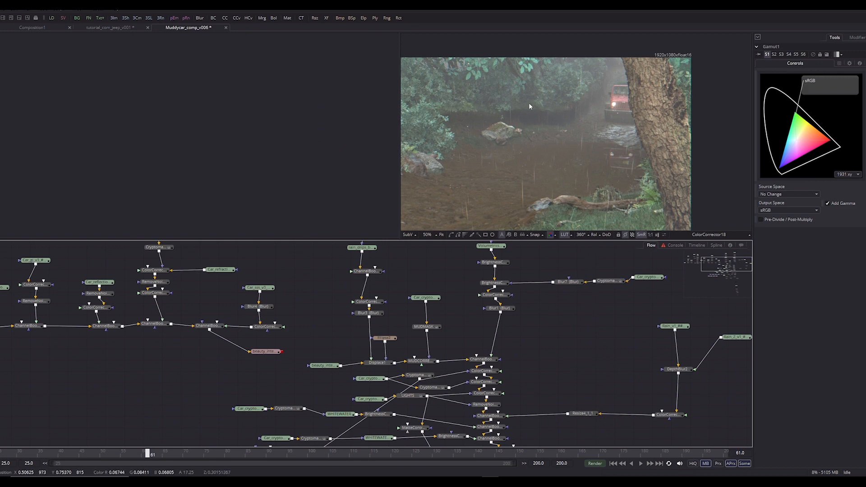
{"action": "left_click_drag", "start_coordinate": [530, 157], "coordinate": [559, 111]}
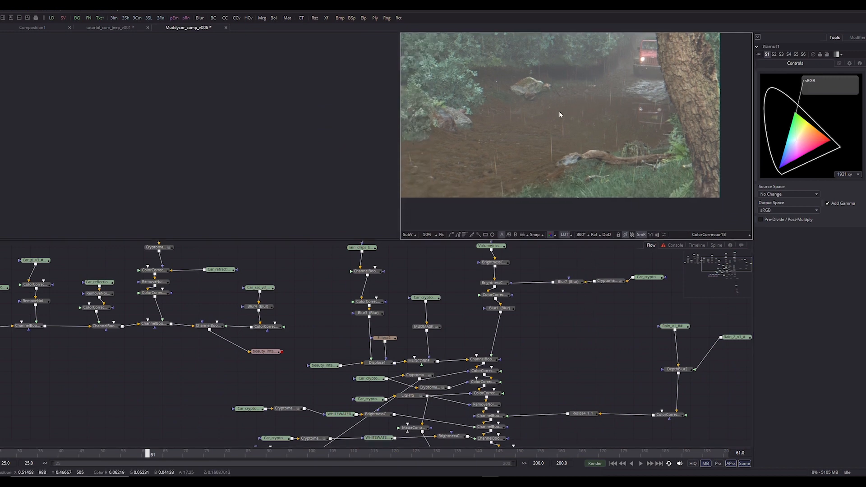
View the tutorial_com_jeep_v001 composition, return to Muddycar_comp_v006 and look over its shot and node tree
{"action": "left_click", "coordinate": [128, 30]}
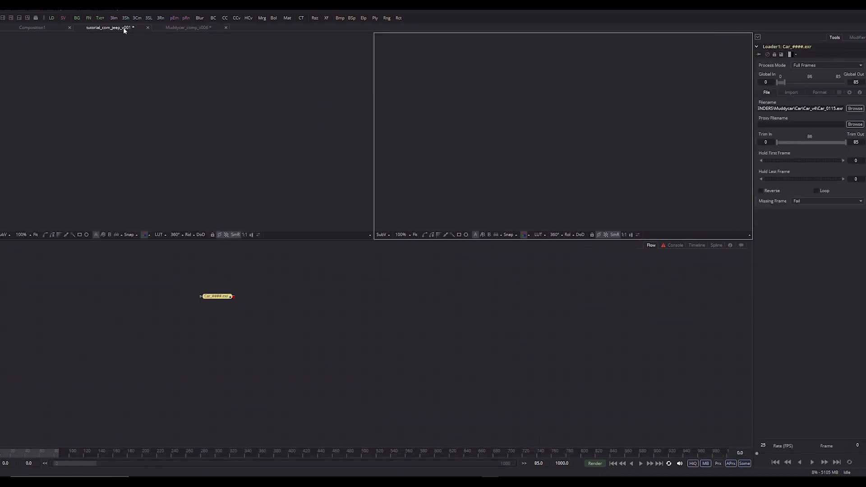
{"action": "left_click", "coordinate": [200, 29]}
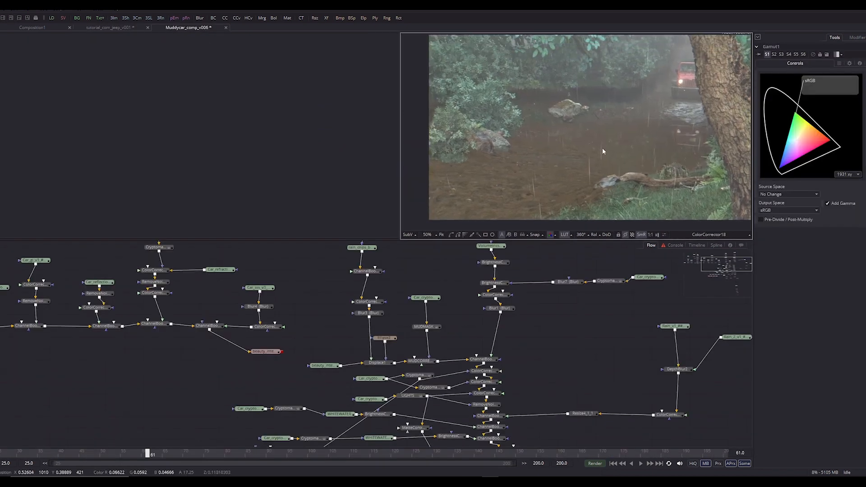
{"action": "left_click_drag", "start_coordinate": [602, 148], "coordinate": [580, 150]}
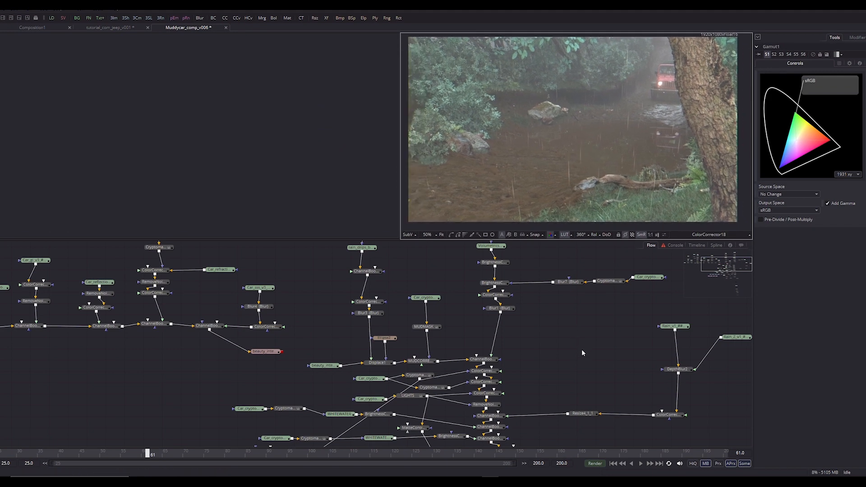
{"action": "left_click_drag", "start_coordinate": [582, 353], "coordinate": [504, 323]}
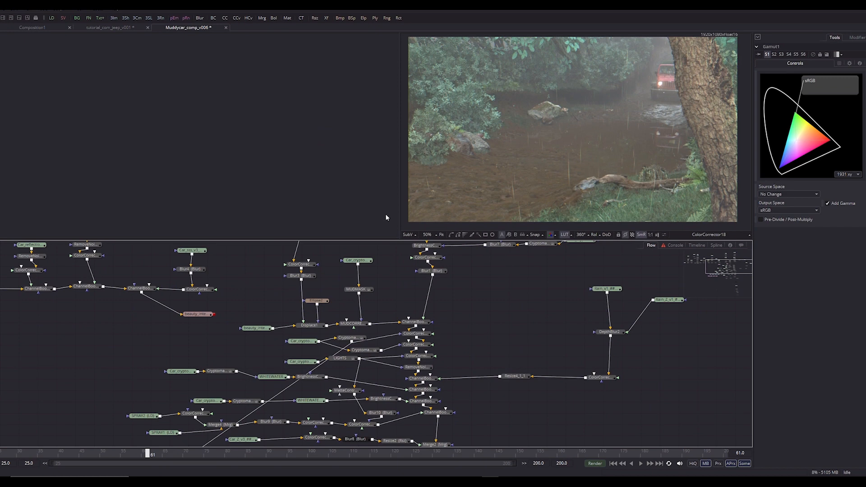
{"action": "left_click_drag", "start_coordinate": [469, 352], "coordinate": [491, 350]}
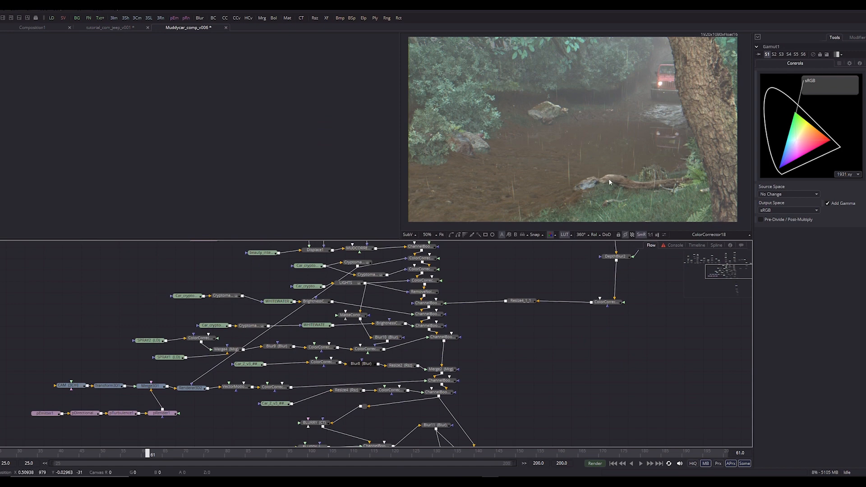
Enlarge the viewer showing the rendered shot in both width and height, and reposition the image within it
{"action": "left_click", "coordinate": [399, 194]}
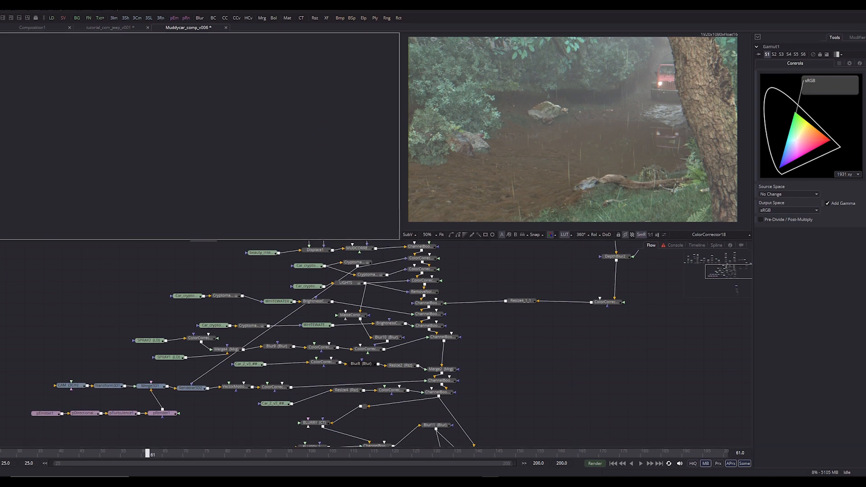
{"action": "left_click_drag", "start_coordinate": [399, 206], "coordinate": [336, 205]}
{"action": "scroll", "coordinate": [627, 410], "scroll_direction": "up", "scroll_amount": 3}
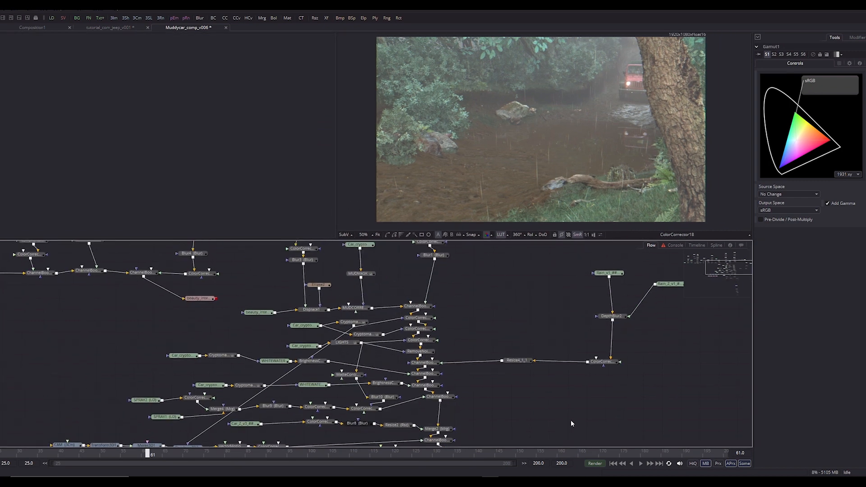
{"action": "scroll", "coordinate": [522, 298], "scroll_direction": "down", "scroll_amount": 8}
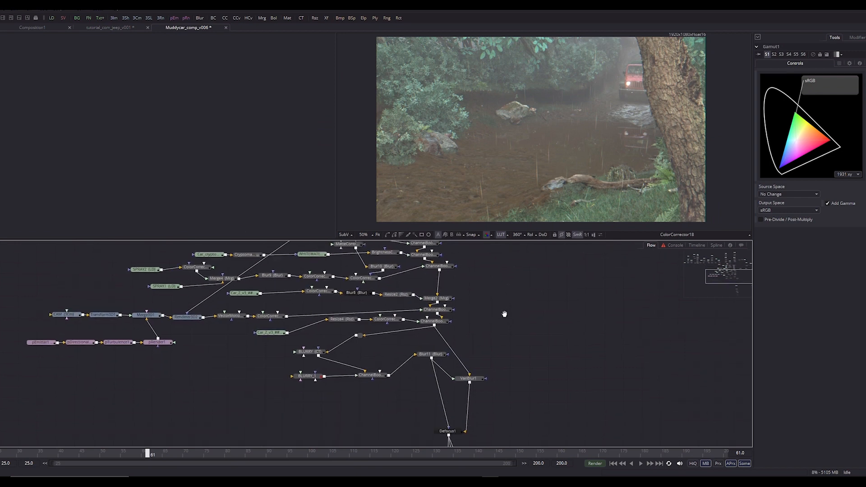
{"action": "scroll", "coordinate": [488, 304], "scroll_direction": "up", "scroll_amount": 6}
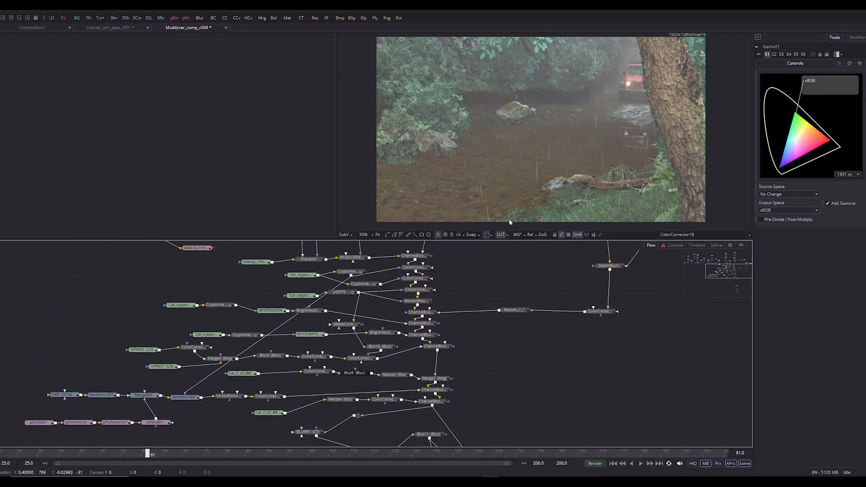
{"action": "left_click", "coordinate": [547, 157]}
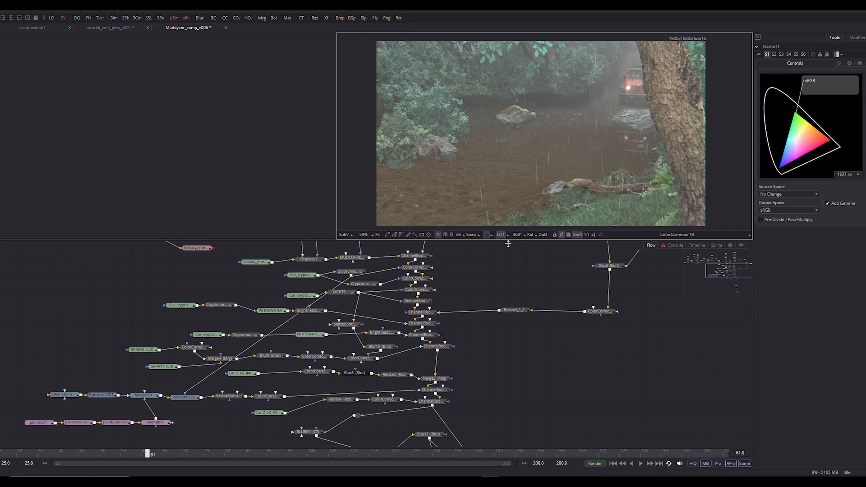
{"action": "left_click_drag", "start_coordinate": [506, 239], "coordinate": [518, 254]}
{"action": "left_click_drag", "start_coordinate": [594, 178], "coordinate": [568, 183]}
{"action": "left_click_drag", "start_coordinate": [511, 363], "coordinate": [556, 414]}
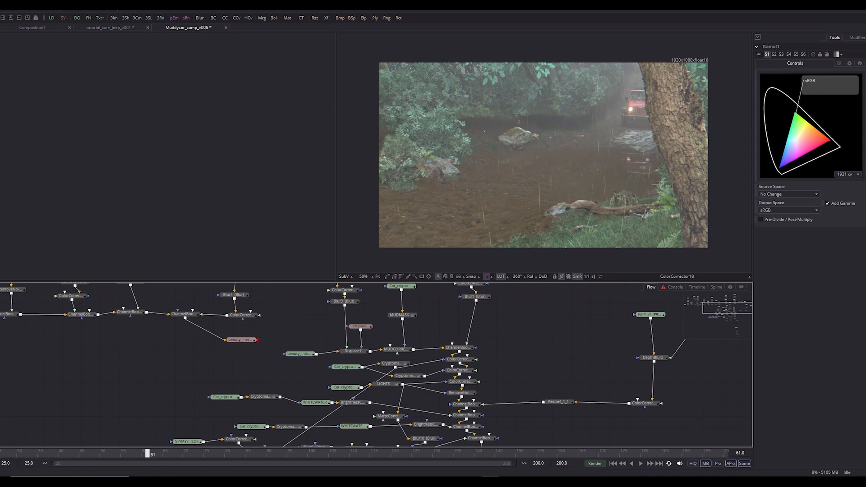
Switch to the browser and look over the Blackmagic Design Support Center page for DaVinci Resolve and Fusion
{"action": "left_click", "coordinate": [171, 481]}
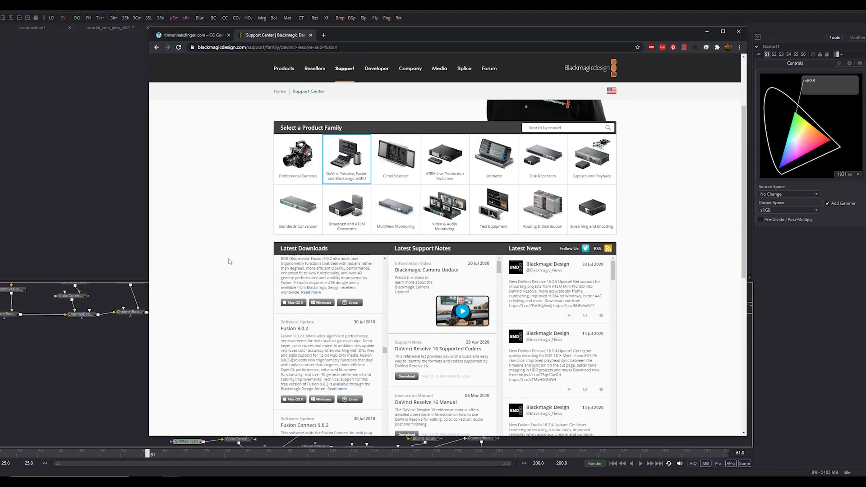
{"action": "scroll", "coordinate": [229, 261], "scroll_direction": "up", "scroll_amount": 2}
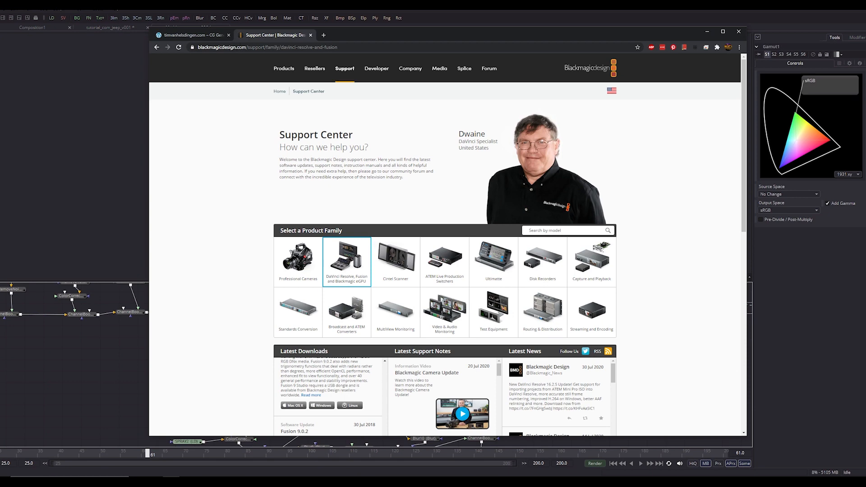
{"action": "scroll", "coordinate": [219, 294], "scroll_direction": "down", "scroll_amount": 2}
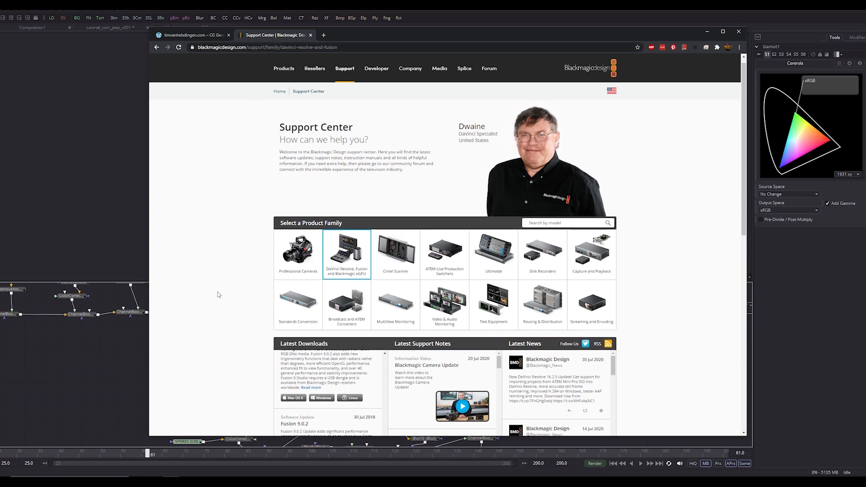
{"action": "scroll", "coordinate": [225, 304], "scroll_direction": "up", "scroll_amount": 2}
{"action": "scroll", "coordinate": [236, 315], "scroll_direction": "down", "scroll_amount": 2}
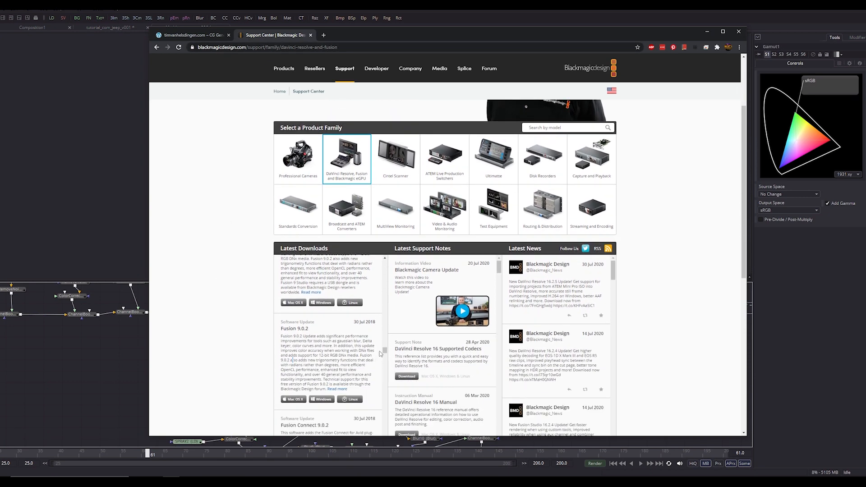
Find the Fusion 9.0.2 update under Latest Downloads and read its description alongside the Fusion 9.0.2 Studio entry
{"action": "left_click_drag", "start_coordinate": [386, 351], "coordinate": [388, 351]}
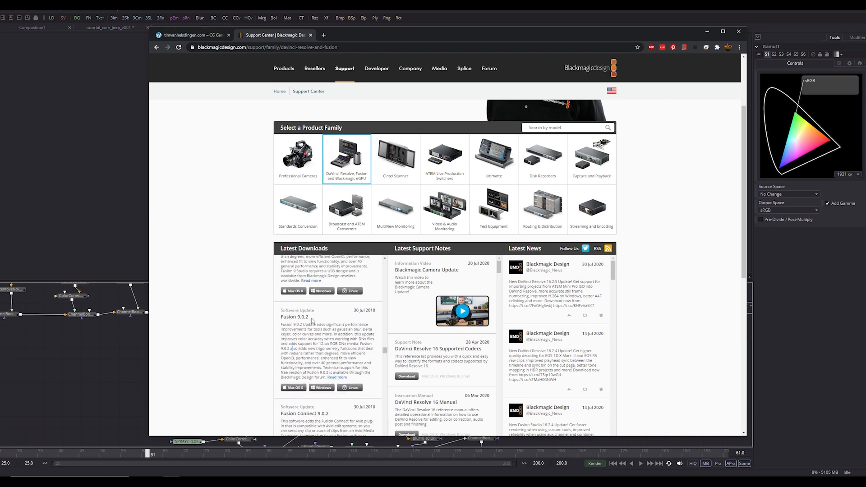
{"action": "scroll", "coordinate": [305, 355], "scroll_direction": "up", "scroll_amount": 3}
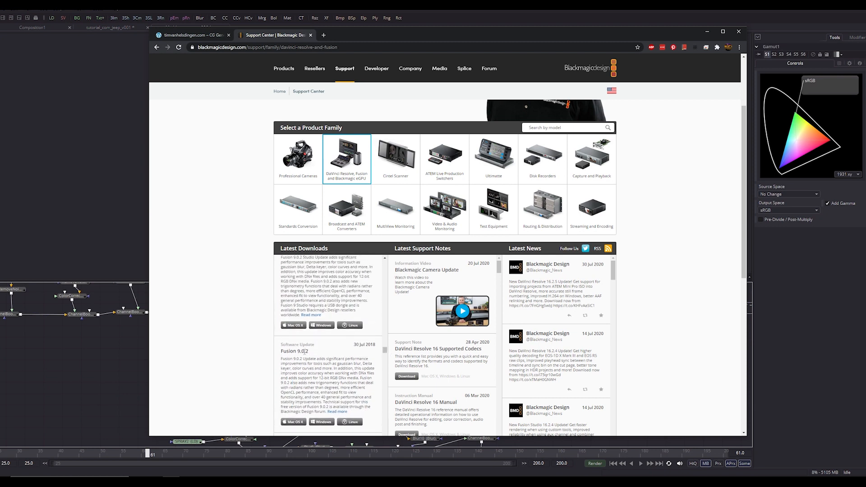
{"action": "scroll", "coordinate": [305, 355], "scroll_direction": "up", "scroll_amount": 2}
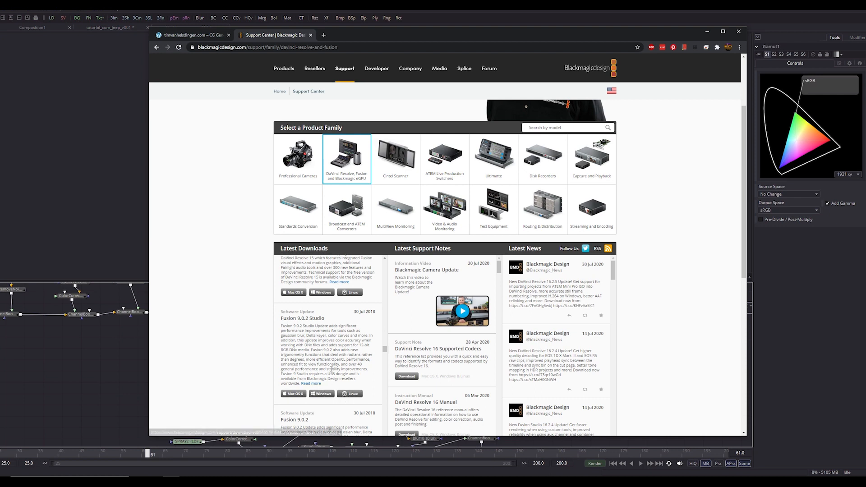
{"action": "scroll", "coordinate": [295, 392], "scroll_direction": "down", "scroll_amount": 2}
{"action": "scroll", "coordinate": [321, 332], "scroll_direction": "down", "scroll_amount": 2}
{"action": "left_click_drag", "start_coordinate": [288, 325], "coordinate": [333, 330]}
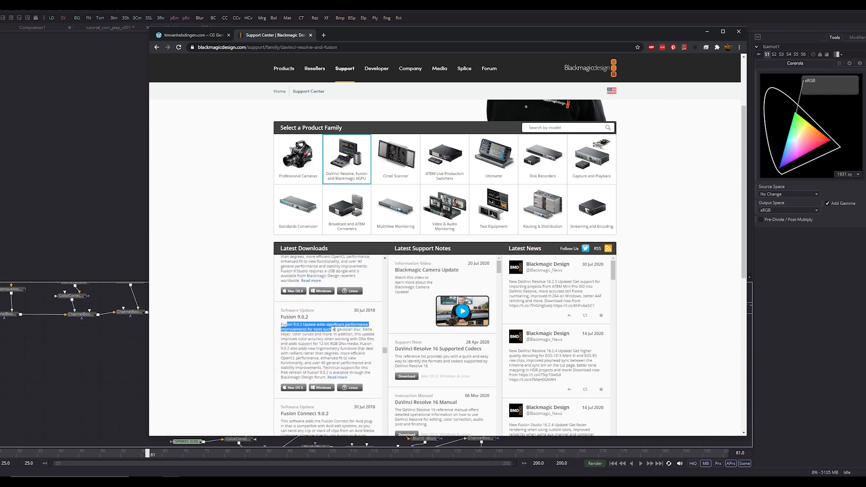
{"action": "left_click", "coordinate": [308, 310]}
{"action": "scroll", "coordinate": [307, 307], "scroll_direction": "up", "scroll_amount": 1}
{"action": "scroll", "coordinate": [307, 299], "scroll_direction": "down", "scroll_amount": 2}
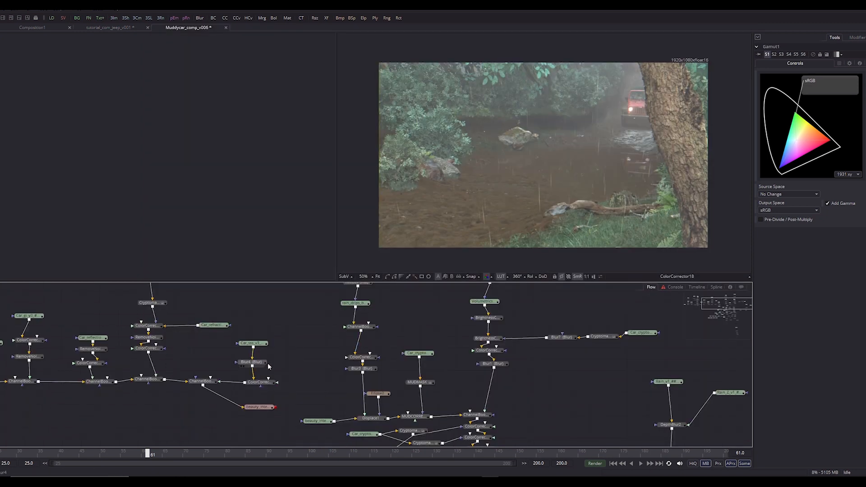
Switch back to Fusion and examine the car render pass branches leading to the beauty output in the node tree
{"action": "left_click_drag", "start_coordinate": [267, 363], "coordinate": [376, 367]}
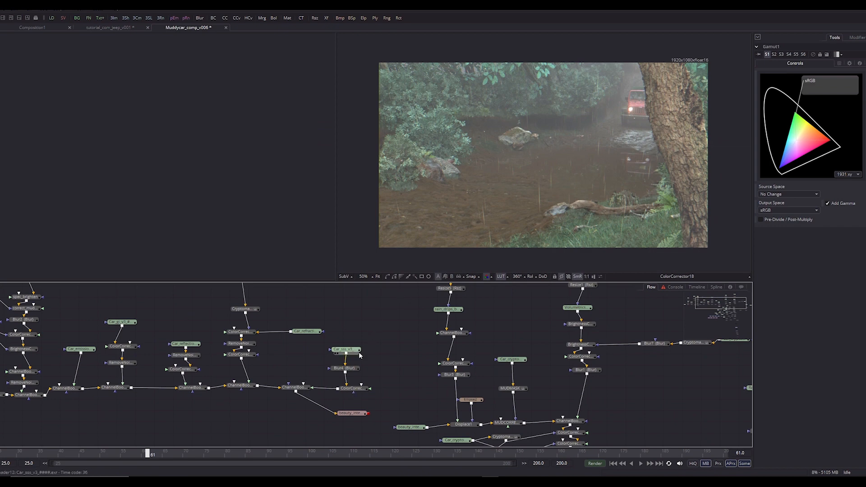
{"action": "left_click_drag", "start_coordinate": [364, 348], "coordinate": [477, 397]}
{"action": "left_click_drag", "start_coordinate": [477, 318], "coordinate": [477, 320]}
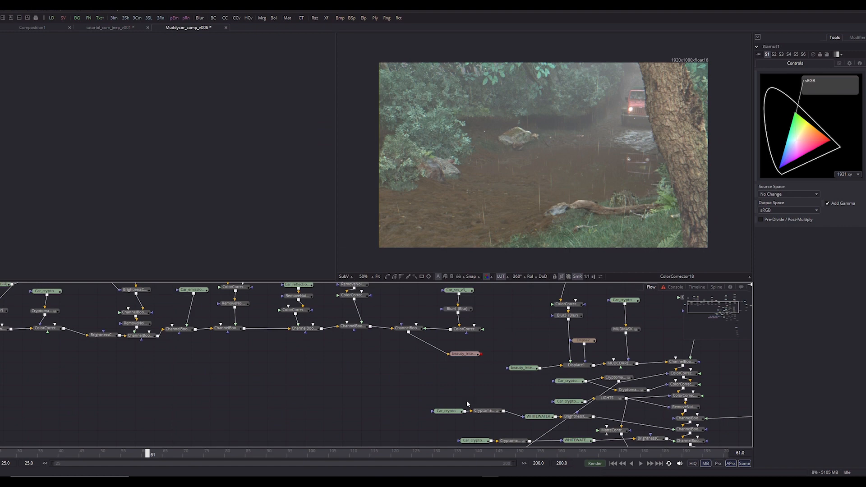
{"action": "left_click_drag", "start_coordinate": [467, 402], "coordinate": [418, 474]}
{"action": "mouse_move", "coordinate": [471, 370]}
{"action": "left_mouse_down"}
{"action": "mouse_move", "coordinate": [485, 334]}
{"action": "mouse_move", "coordinate": [474, 363]}
{"action": "mouse_move", "coordinate": [462, 363]}
{"action": "left_mouse_up"}
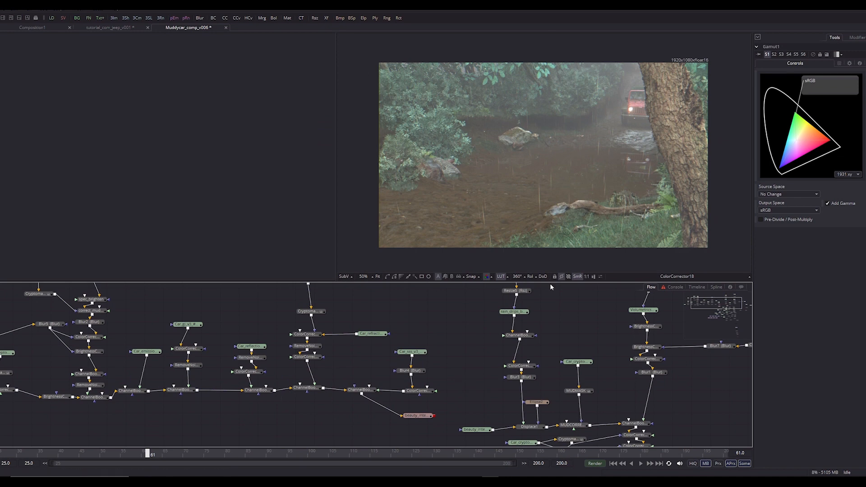
{"action": "mouse_move", "coordinate": [433, 367]}
{"action": "left_mouse_down"}
{"action": "mouse_move", "coordinate": [392, 392]}
{"action": "mouse_move", "coordinate": [433, 355]}
{"action": "left_mouse_up"}
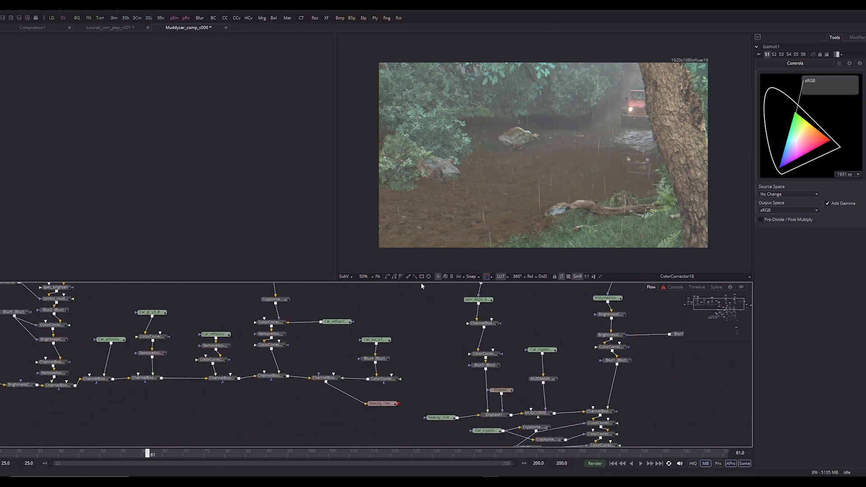
Make the node flow area taller and look over the render pass branches from the diffuse loader to the beauty output
{"action": "left_click_drag", "start_coordinate": [421, 283], "coordinate": [399, 320]}
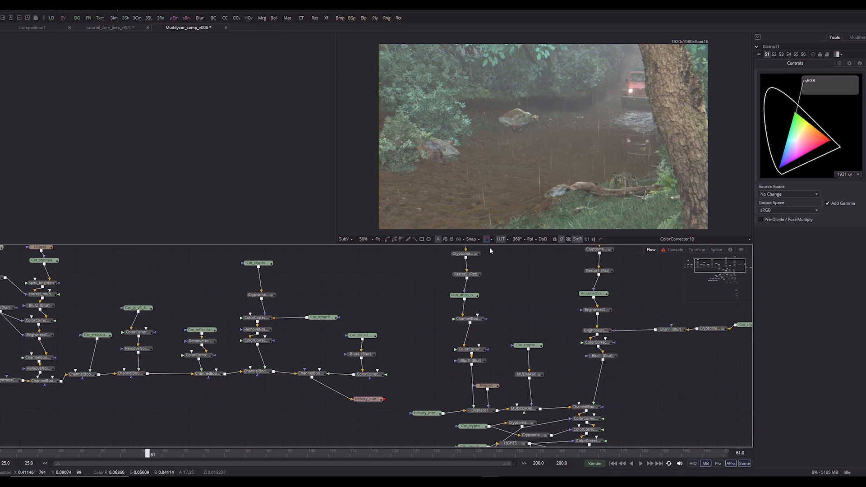
{"action": "mouse_move", "coordinate": [467, 279]}
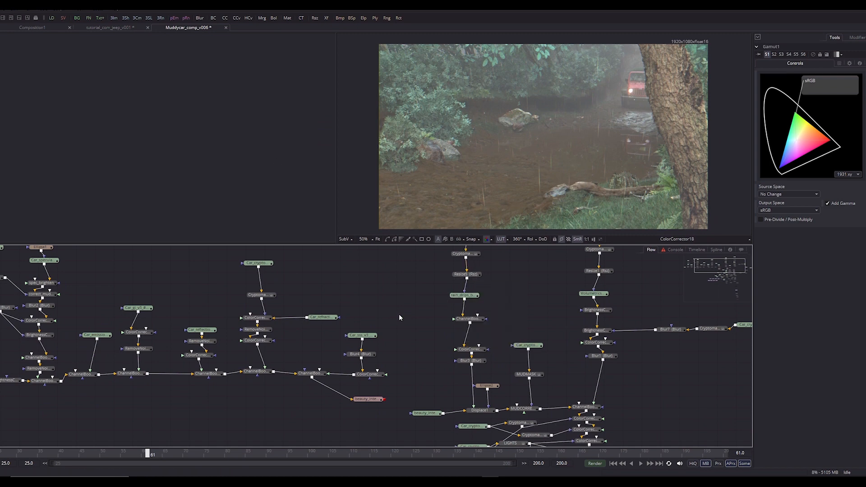
{"action": "left_click_drag", "start_coordinate": [439, 343], "coordinate": [494, 337]}
{"action": "left_click_drag", "start_coordinate": [298, 375], "coordinate": [364, 402]}
{"action": "left_click_drag", "start_coordinate": [298, 415], "coordinate": [379, 417]}
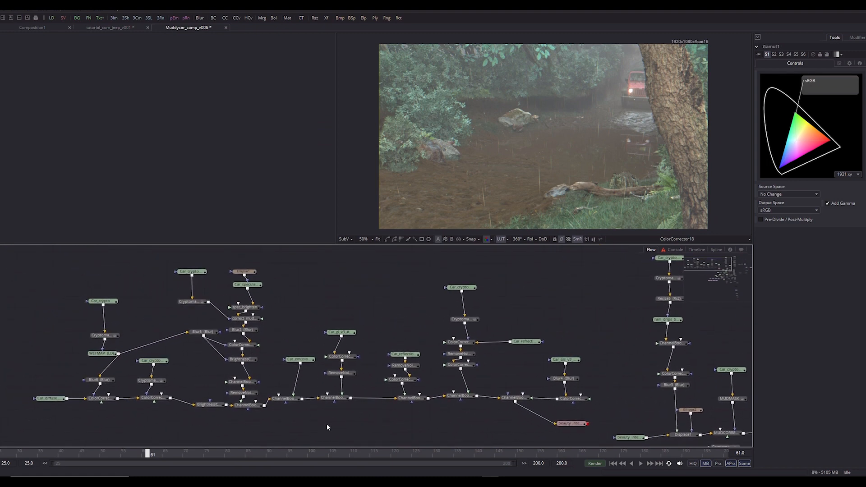
{"action": "left_click_drag", "start_coordinate": [326, 424], "coordinate": [338, 394]}
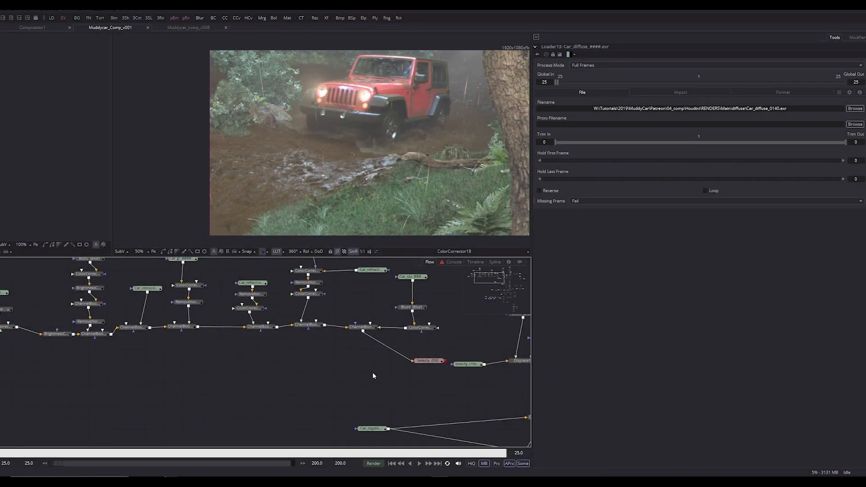
In Muddycar_Comp_v001, align the cryptomatte object loader, Cryptomatte2 and Resize1 nodes directly above the volumetrics loader
{"action": "left_click_drag", "start_coordinate": [328, 371], "coordinate": [73, 389]}
{"action": "left_click_drag", "start_coordinate": [287, 302], "coordinate": [250, 416]}
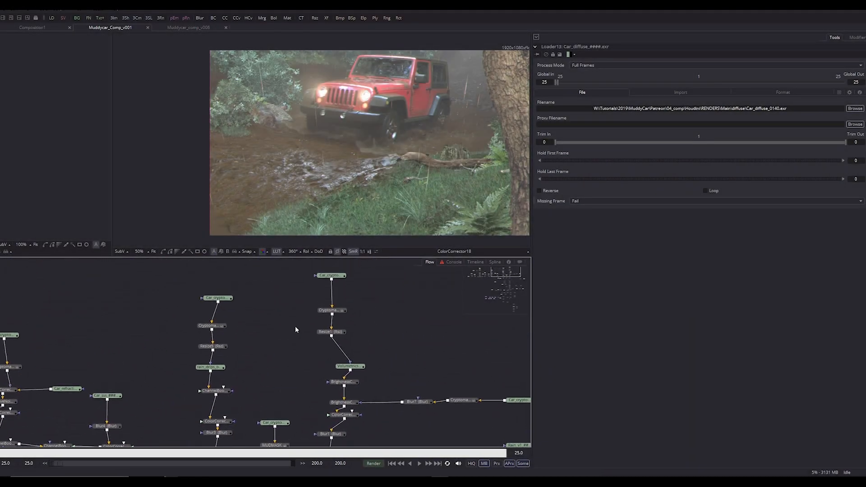
{"action": "left_click_drag", "start_coordinate": [361, 306], "coordinate": [350, 326]}
{"action": "left_click_drag", "start_coordinate": [356, 289], "coordinate": [350, 320]}
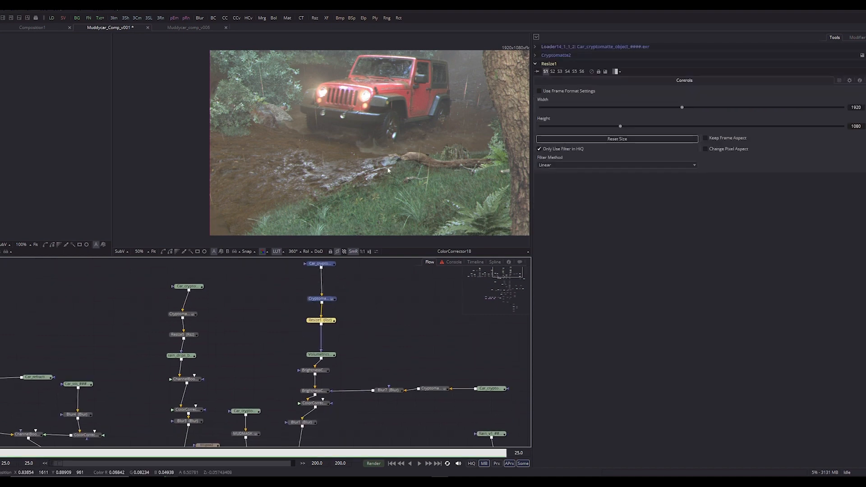
{"action": "left_click", "coordinate": [478, 335]}
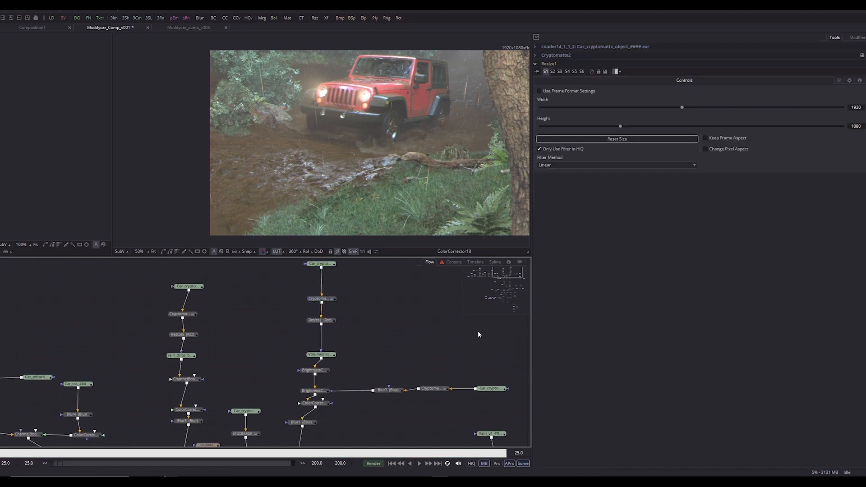
Follow the rain and whitewater branches and check the file path of the cryptomatte object loader feeding the whitewater branch
{"action": "left_click_drag", "start_coordinate": [460, 356], "coordinate": [296, 331]}
{"action": "left_click_drag", "start_coordinate": [410, 388], "coordinate": [472, 257]}
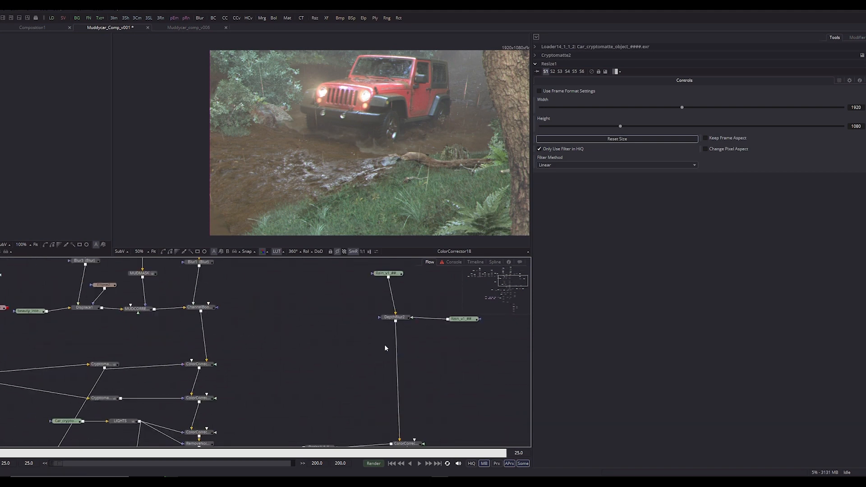
{"action": "left_click_drag", "start_coordinate": [404, 373], "coordinate": [324, 361]}
{"action": "left_click_drag", "start_coordinate": [153, 375], "coordinate": [260, 357]}
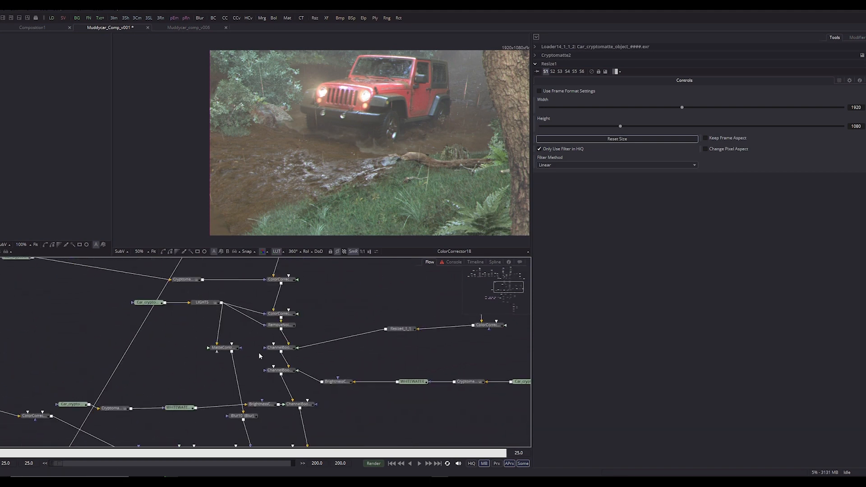
{"action": "left_click_drag", "start_coordinate": [360, 404], "coordinate": [197, 405]}
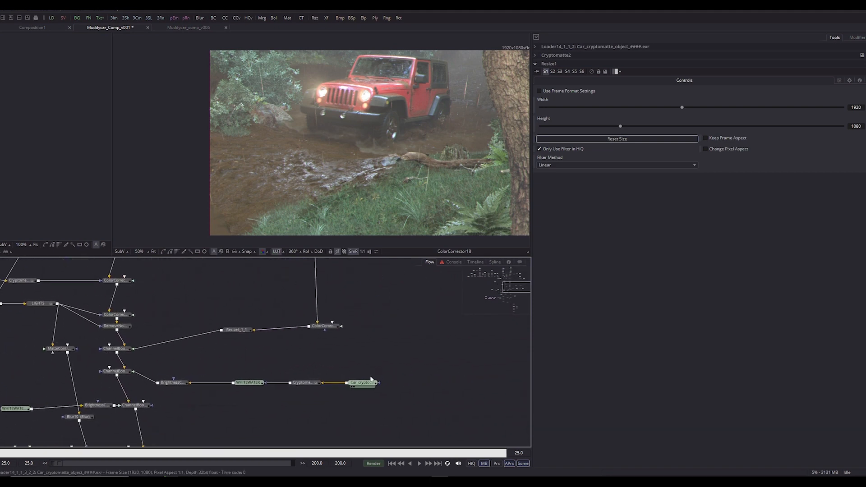
{"action": "scroll", "coordinate": [357, 379], "scroll_direction": "down", "scroll_amount": 1}
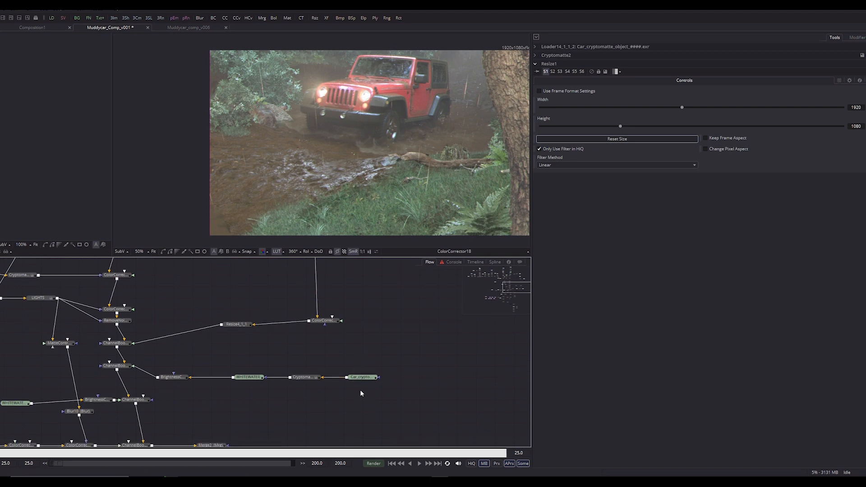
{"action": "left_click", "coordinate": [363, 378]}
{"action": "left_click", "coordinate": [487, 282]}
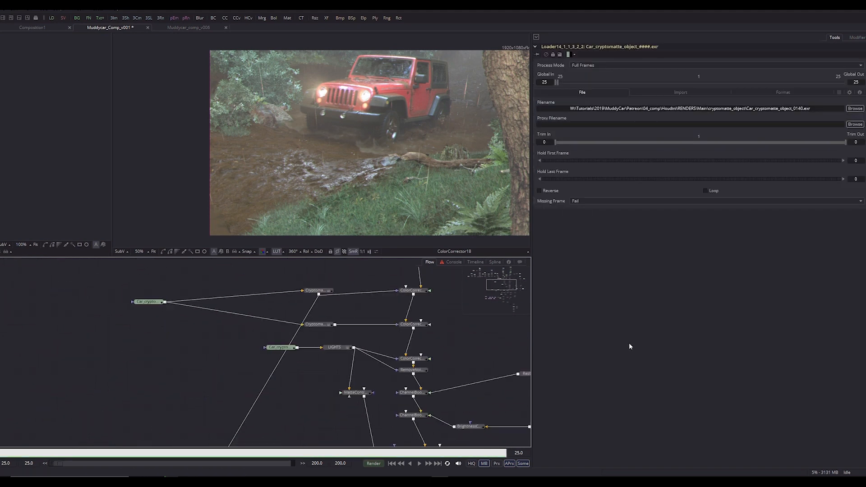
Check the file paths of the cryptomatte materials loader feeding the LIGHTS node and of the Car_diffuse loader
{"action": "left_click", "coordinate": [279, 348]}
{"action": "left_click", "coordinate": [287, 333]}
{"action": "left_click_drag", "start_coordinate": [390, 359], "coordinate": [637, 453]}
{"action": "left_click_drag", "start_coordinate": [291, 364], "coordinate": [584, 441]}
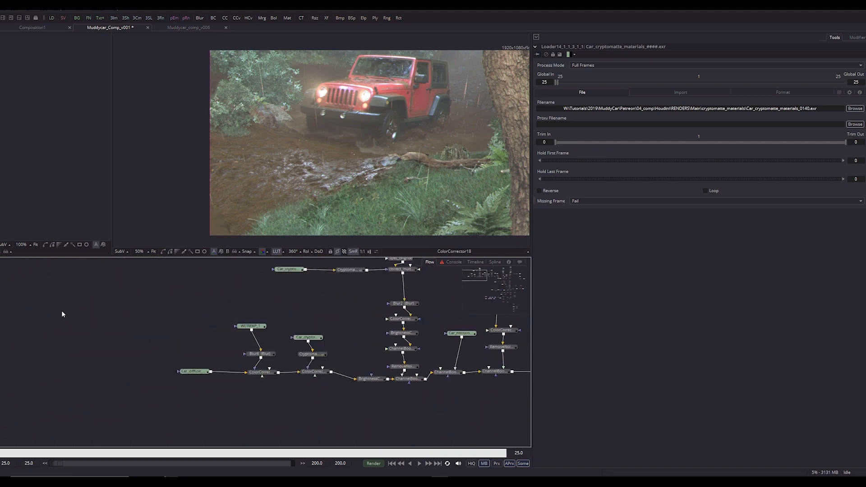
{"action": "left_click", "coordinate": [188, 372]}
{"action": "left_click_drag", "start_coordinate": [289, 330], "coordinate": [132, 380]}
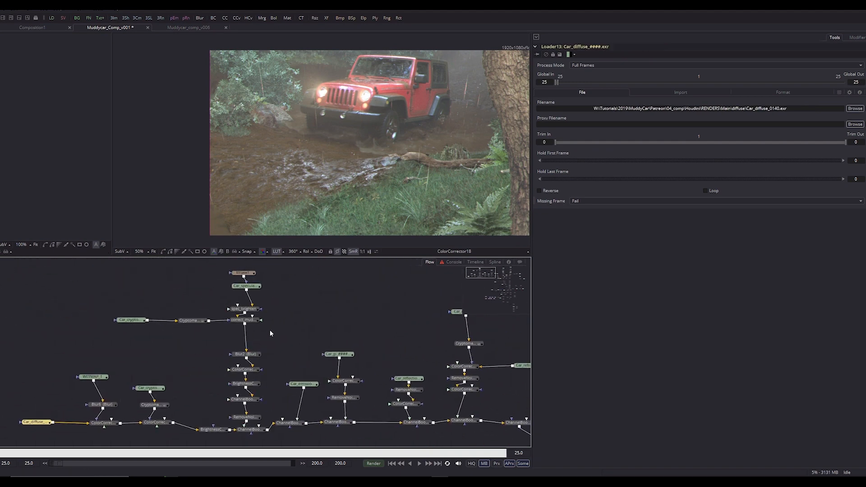
Inspect the file location of the cryptomatte object loader feeding the mud correction node, without choosing another file
{"action": "left_click_drag", "start_coordinate": [297, 341], "coordinate": [367, 347]}
{"action": "left_click", "coordinate": [231, 321]}
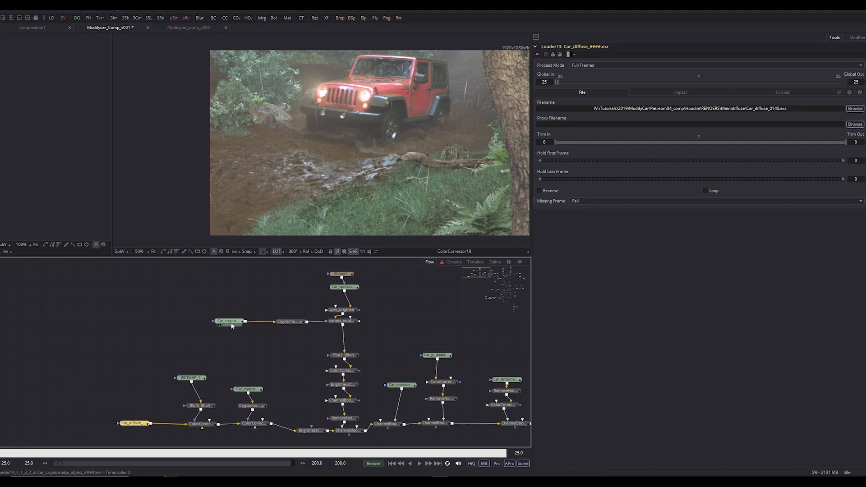
{"action": "left_click", "coordinate": [853, 109]}
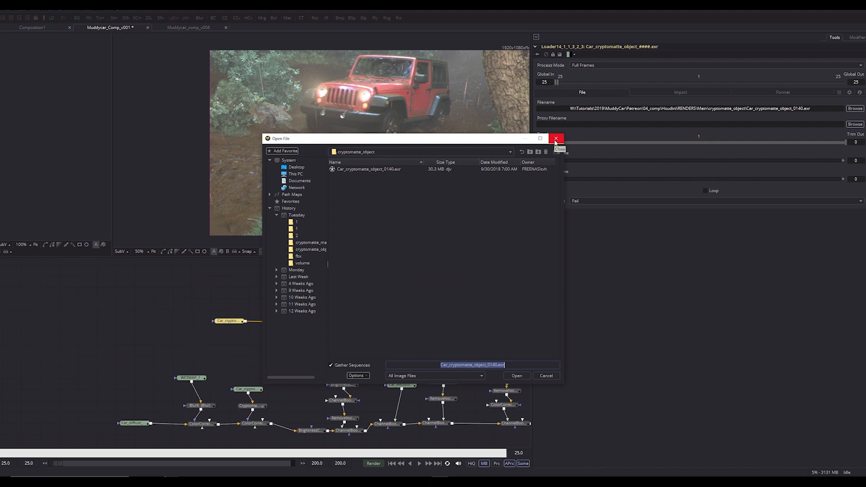
{"action": "left_click", "coordinate": [556, 139]}
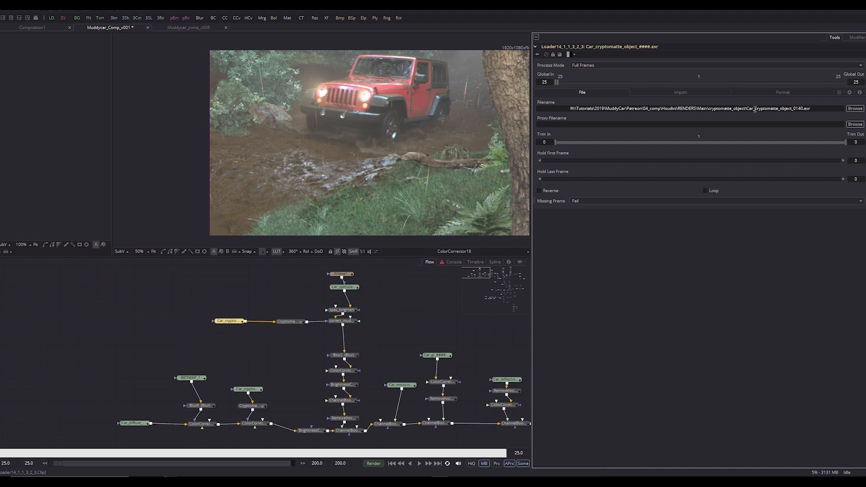
{"action": "left_click_drag", "start_coordinate": [754, 109], "coordinate": [583, 118]}
{"action": "left_click", "coordinate": [724, 110]}
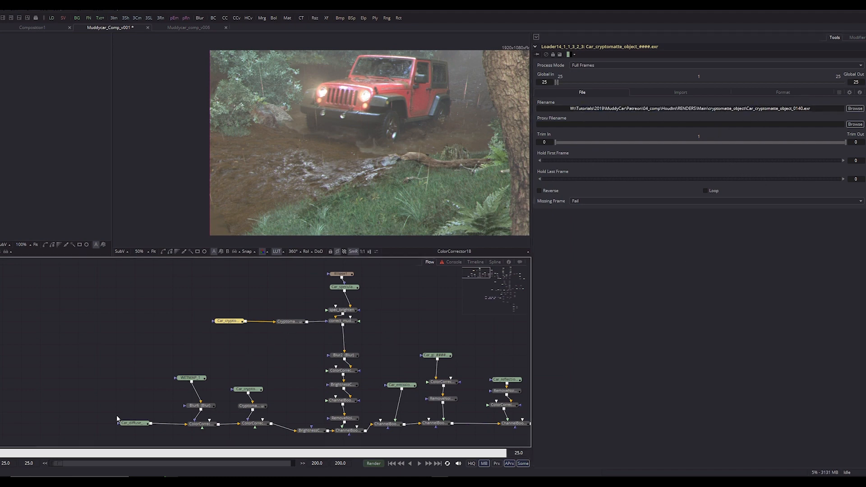
Check the Car_diffuse loader's source file location and leave its file choice as it is
{"action": "left_click", "coordinate": [134, 427]}
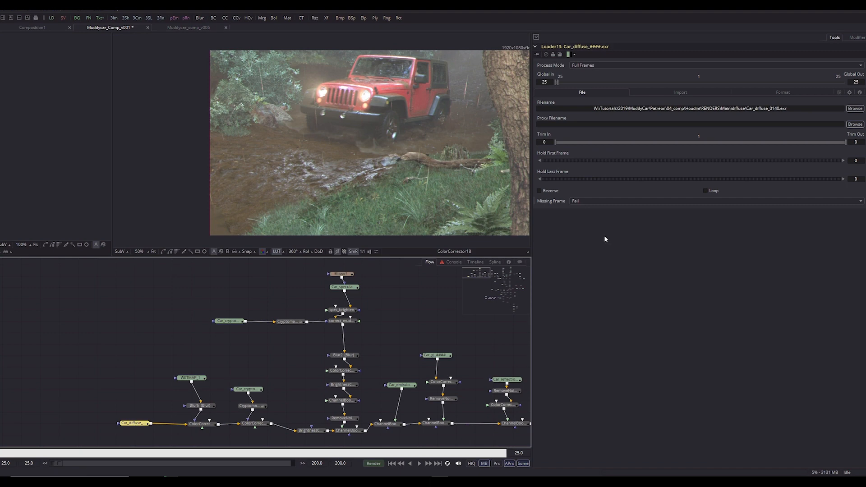
{"action": "left_click", "coordinate": [855, 109]}
{"action": "left_click", "coordinate": [547, 376]}
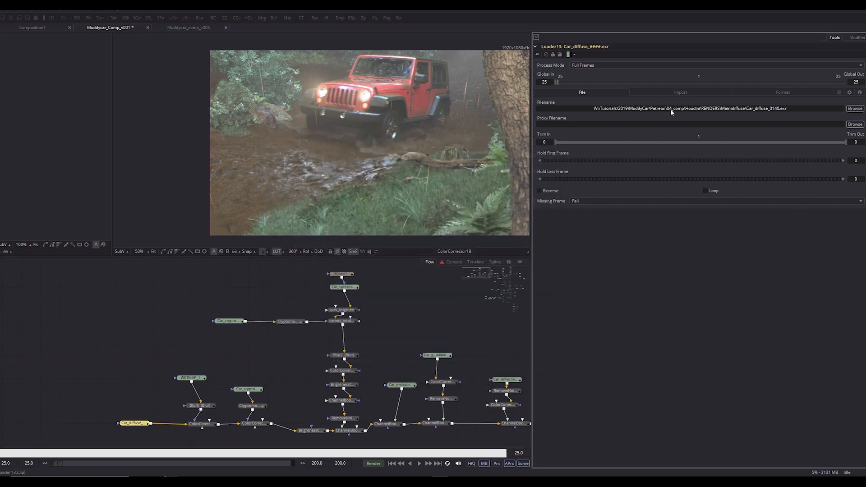
Check the Car_refraction loader's file path and look over the other loaders throughout the node tree
{"action": "left_click_drag", "start_coordinate": [421, 371], "coordinate": [272, 344]}
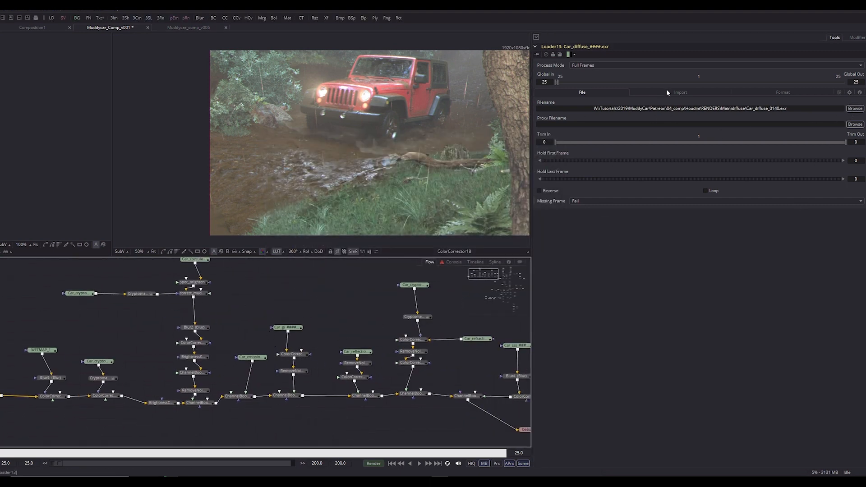
{"action": "left_click", "coordinate": [476, 339]}
{"action": "left_click_drag", "start_coordinate": [331, 294], "coordinate": [474, 296]}
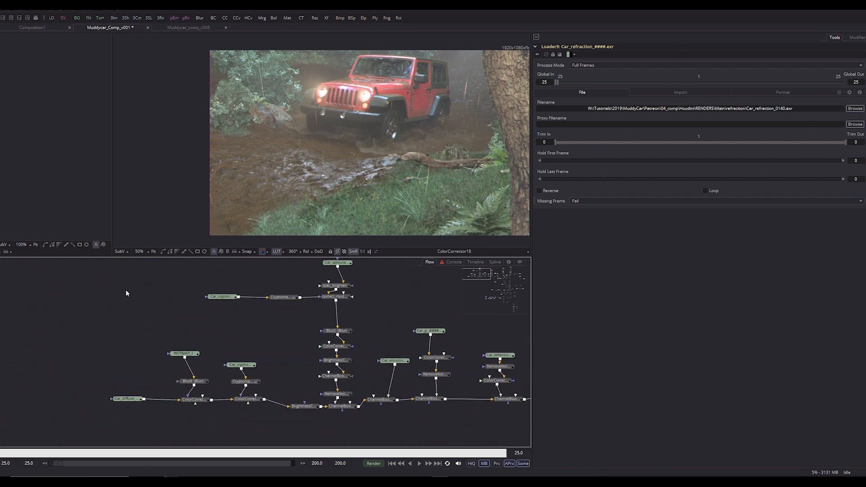
{"action": "left_click", "coordinate": [125, 291]}
{"action": "left_click_drag", "start_coordinate": [359, 389], "coordinate": [107, 353]}
{"action": "left_click_drag", "start_coordinate": [394, 401], "coordinate": [158, 384]}
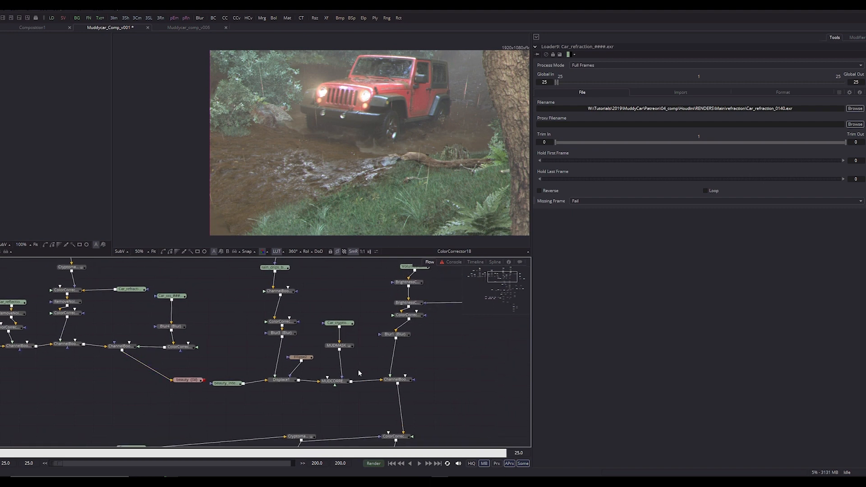
{"action": "left_click_drag", "start_coordinate": [360, 364], "coordinate": [322, 382]}
{"action": "left_click_drag", "start_coordinate": [99, 332], "coordinate": [464, 405]}
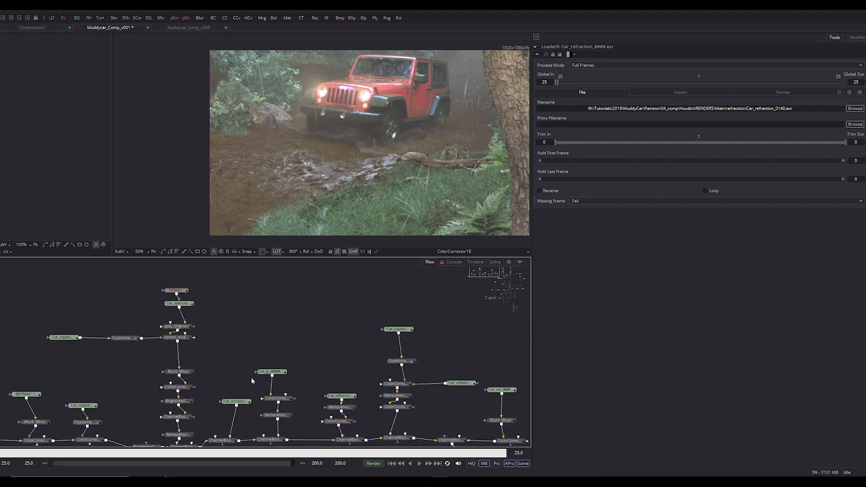
{"action": "left_click_drag", "start_coordinate": [251, 378], "coordinate": [517, 361]}
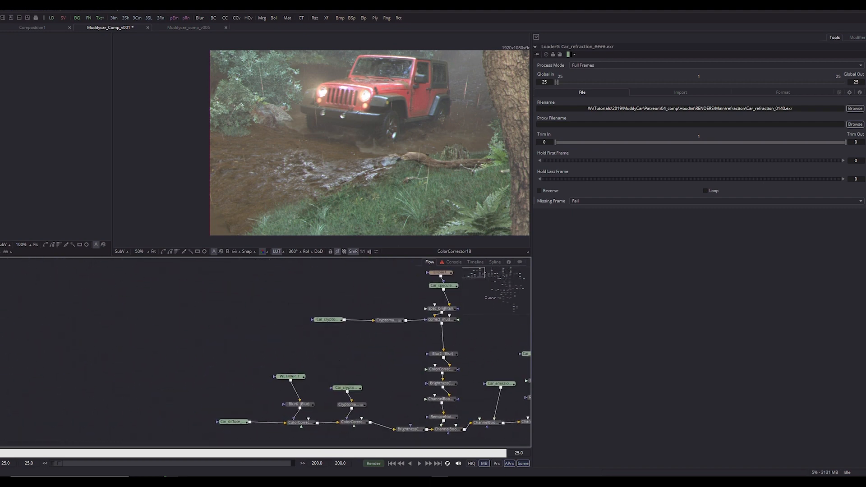
{"action": "left_click", "coordinate": [5, 9]}
{"action": "left_click", "coordinate": [600, 202]}
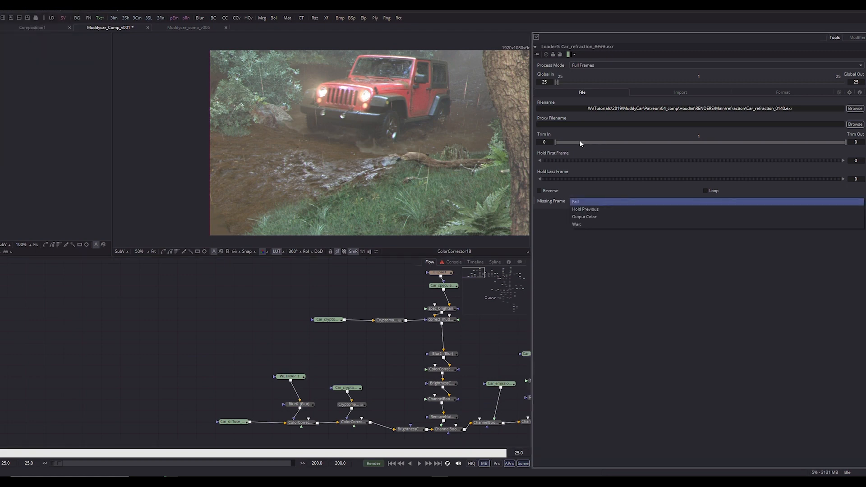
{"action": "left_click", "coordinate": [550, 289]}
{"action": "left_click_drag", "start_coordinate": [587, 109], "coordinate": [653, 113]}
Copy the base folder path W:\Tutorials\2019\MuddyCar\Patreon\04_comp\ from the Car_diffuse loader's filename
{"action": "left_click", "coordinate": [232, 422]}
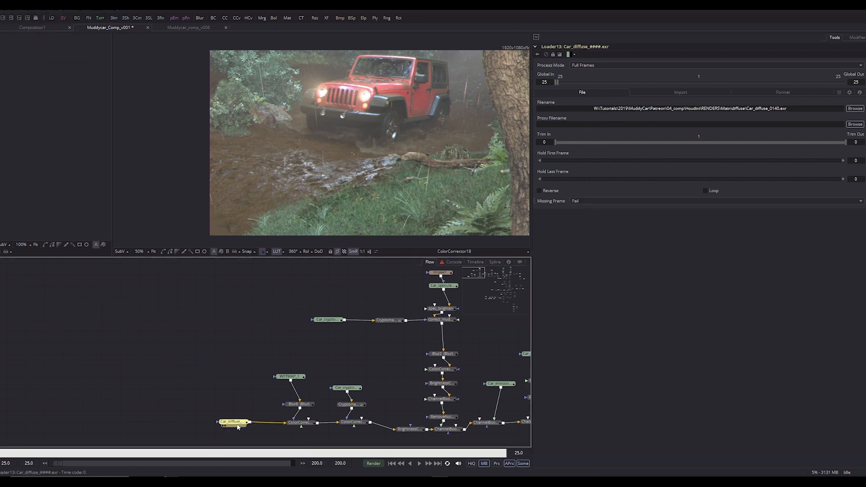
{"action": "left_click_drag", "start_coordinate": [592, 108], "coordinate": [687, 117]}
{"action": "key", "text": "ctrl+c"}
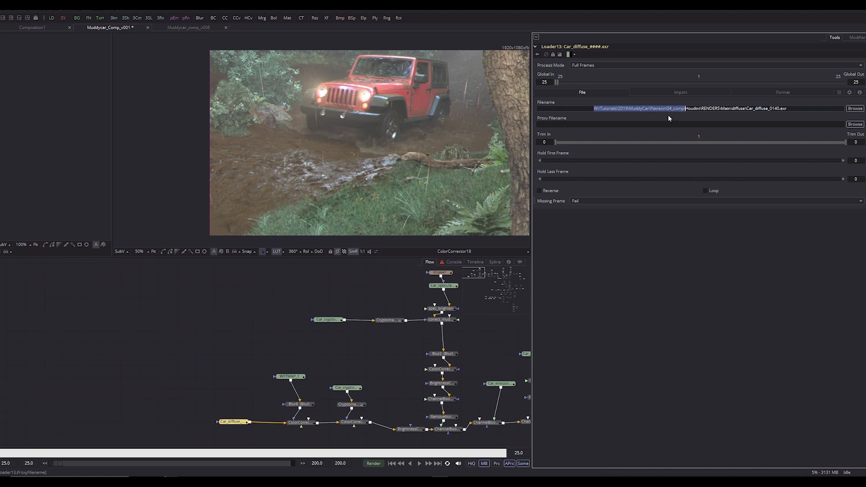
{"action": "left_click", "coordinate": [242, 361]}
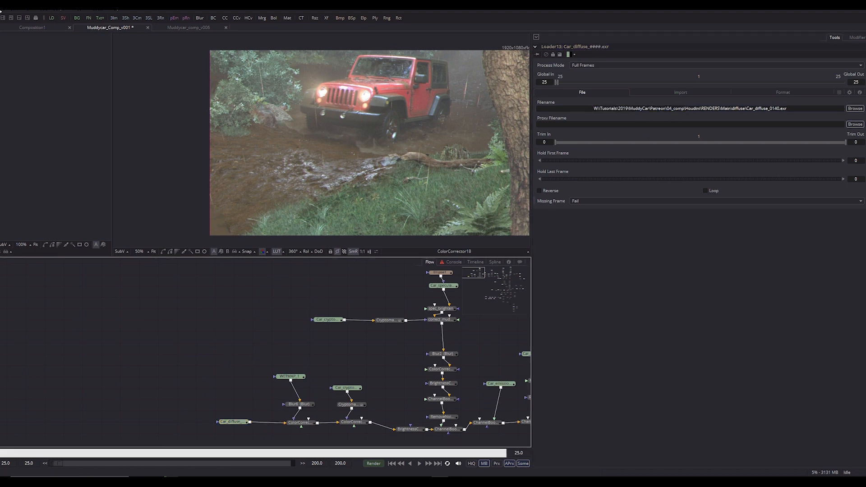
Add a user path map in the Muddycar_Comp_v001 preferences with W:\Tutorials\2019\MuddyCar\Patreon\04_comp\ as its source path
{"action": "left_click", "coordinate": [1, 10]}
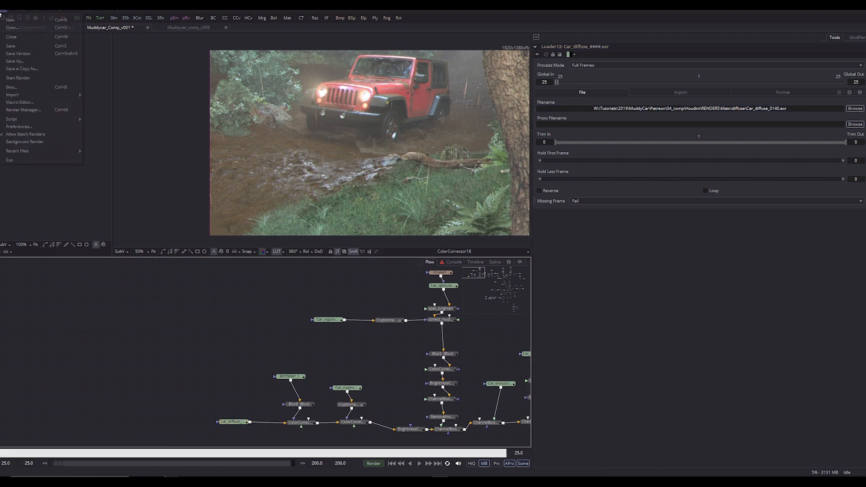
{"action": "left_click", "coordinate": [38, 130]}
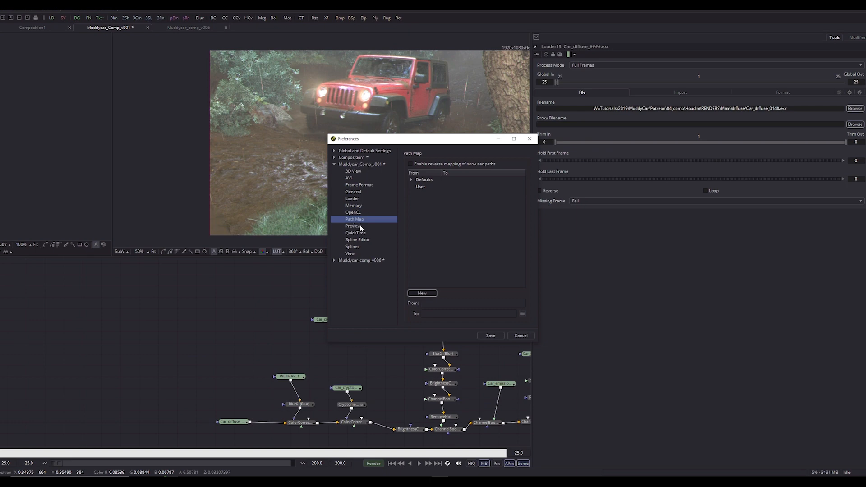
{"action": "left_click", "coordinate": [422, 294]}
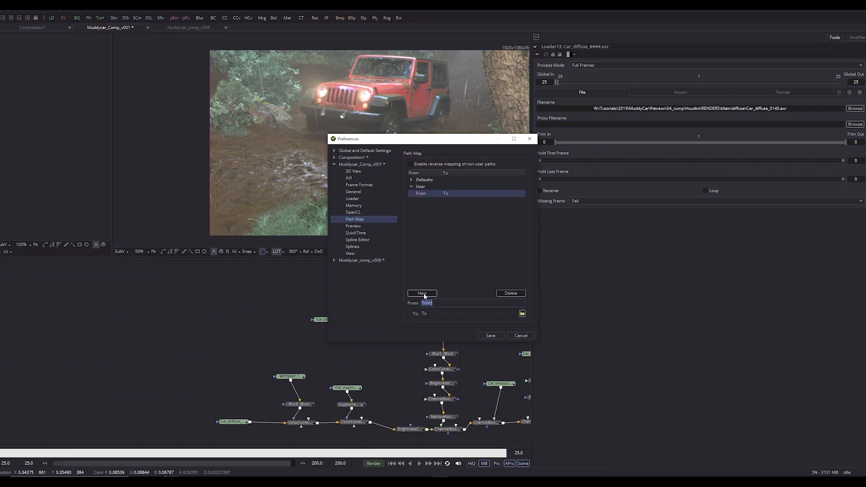
{"action": "key", "text": "ctrl+v"}
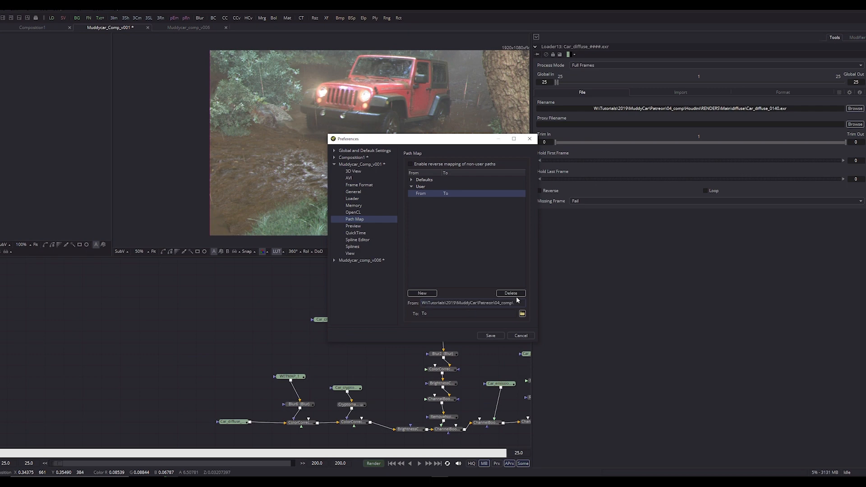
Set the path map's destination to C:\user\cheese\P04_comp\ and save the preferences
{"action": "left_click", "coordinate": [447, 316]}
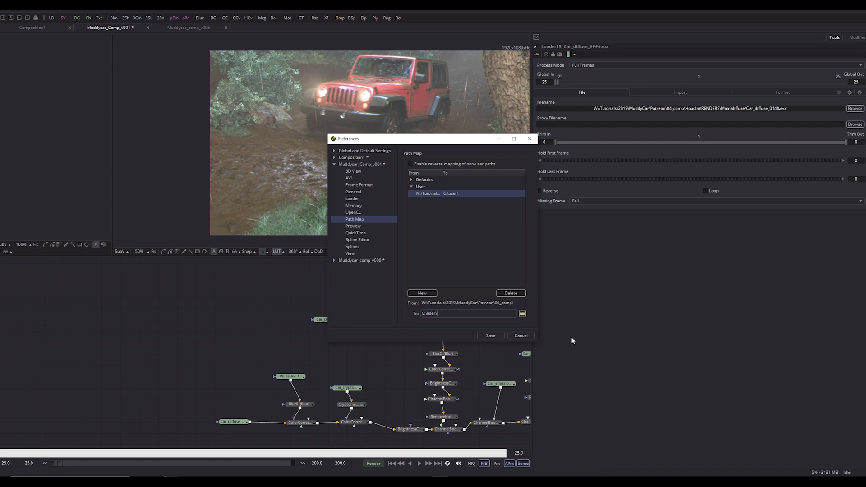
{"action": "type", "text": "cheese\\P04_comop"}
{"action": "key", "text": "BackSpace"}
{"action": "key", "text": "BackSpace"}
{"action": "type", "text": "p\\"}
{"action": "left_click", "coordinate": [497, 338]}
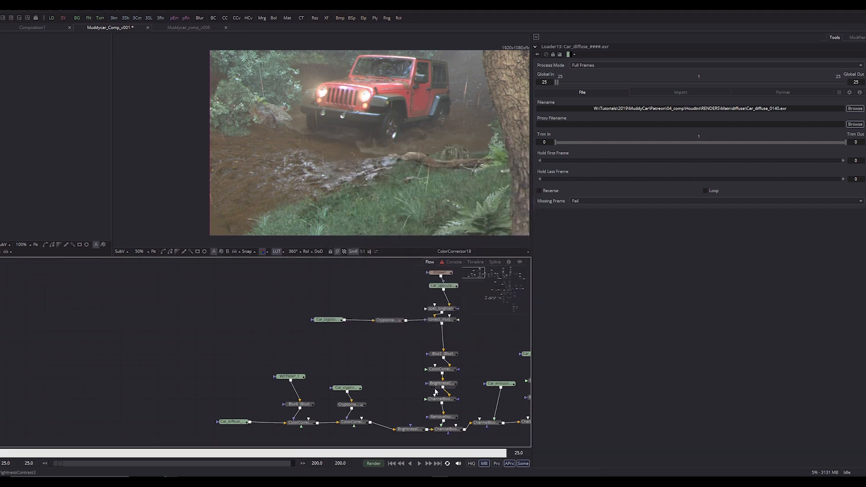
Check the file paths of the Car_emission and Car_gi loaders in the node tree
{"action": "left_click", "coordinate": [366, 374]}
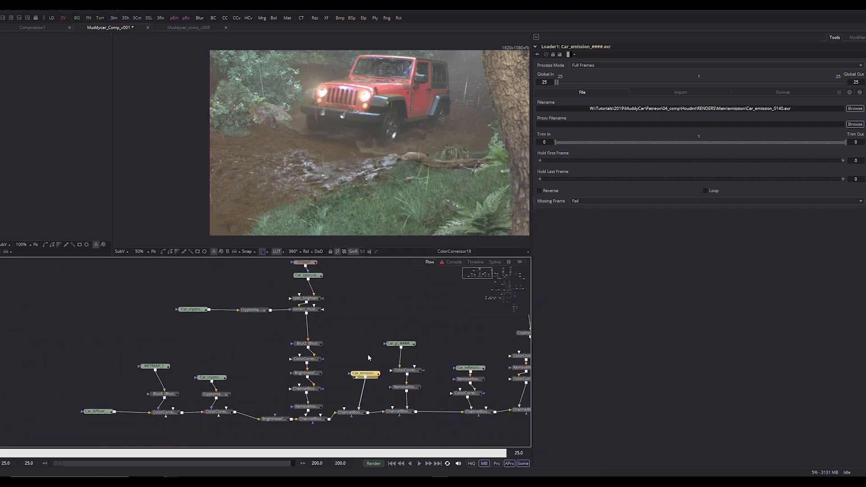
{"action": "left_click", "coordinate": [401, 345]}
{"action": "left_click_drag", "start_coordinate": [349, 361], "coordinate": [390, 362]}
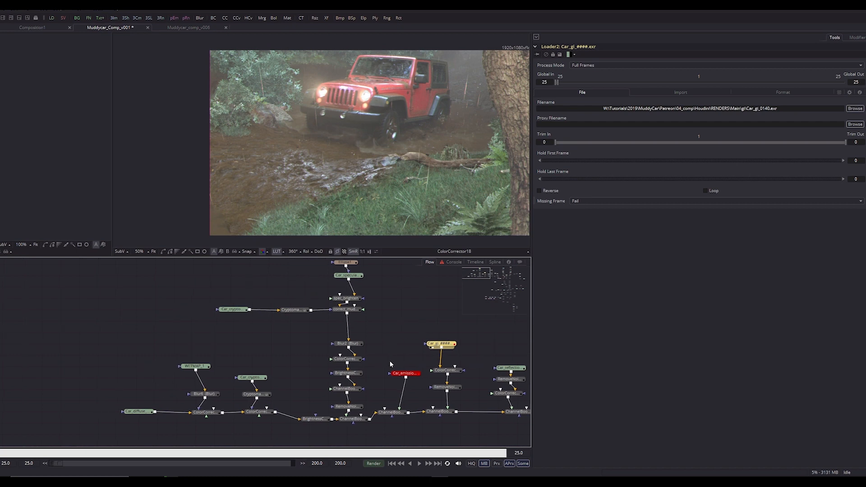
{"action": "left_click", "coordinate": [403, 379]}
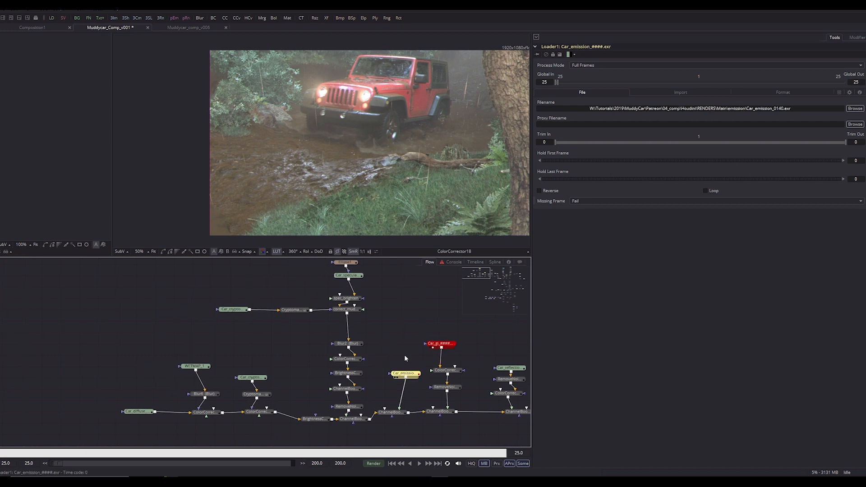
{"action": "left_click", "coordinate": [444, 346]}
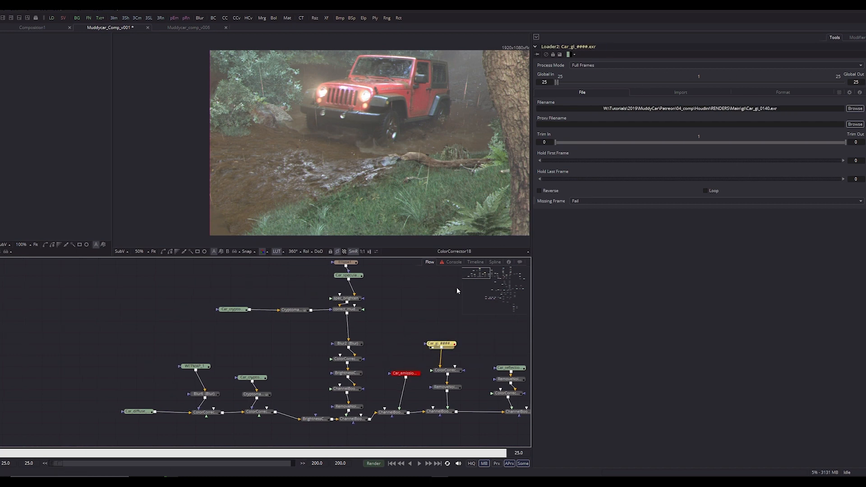
{"action": "left_click_drag", "start_coordinate": [368, 311], "coordinate": [374, 350]}
{"action": "left_click", "coordinate": [424, 411]}
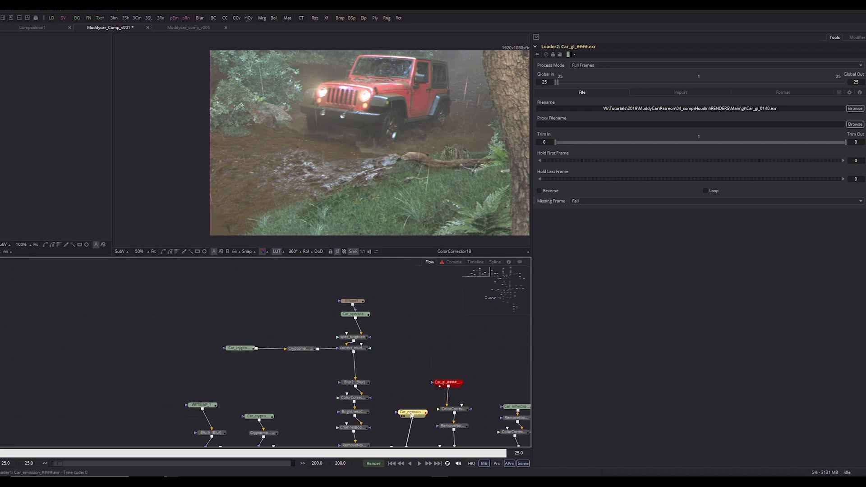
Inspect the user path map entry in the Muddycar_Comp_v001 preferences and close the dialog without saving
{"action": "left_click", "coordinate": [13, 12]}
{"action": "left_click", "coordinate": [18, 127]}
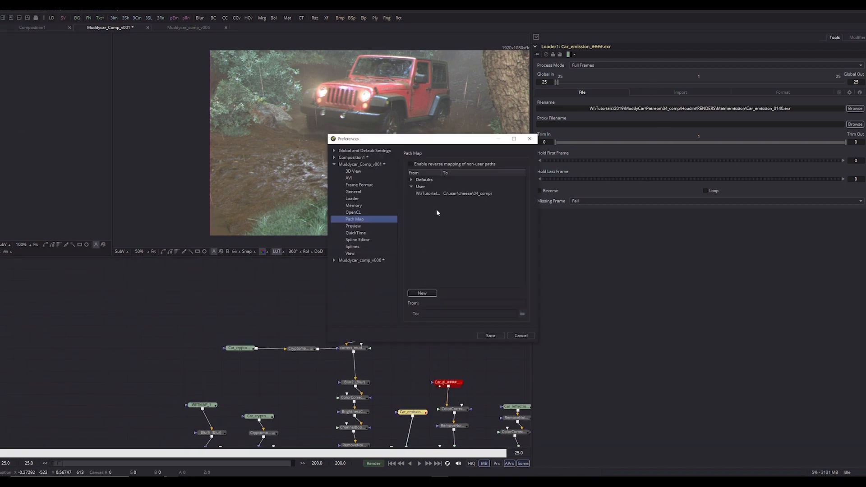
{"action": "left_click", "coordinate": [445, 194]}
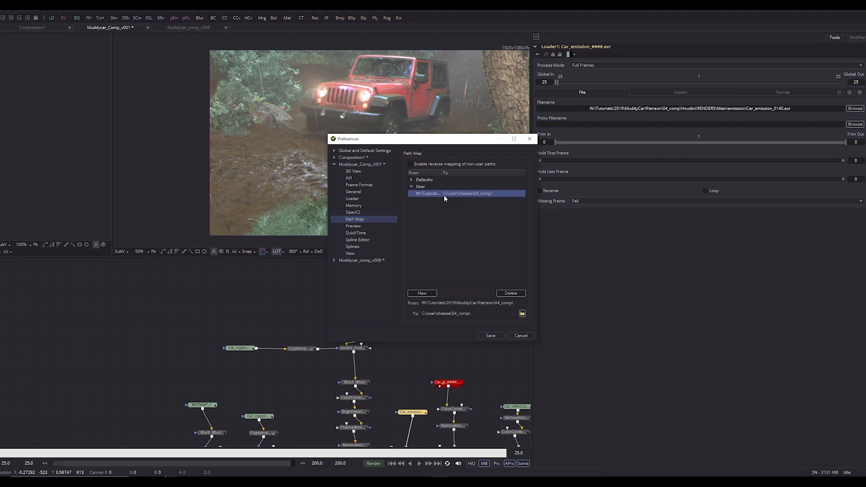
{"action": "left_click", "coordinate": [529, 138]}
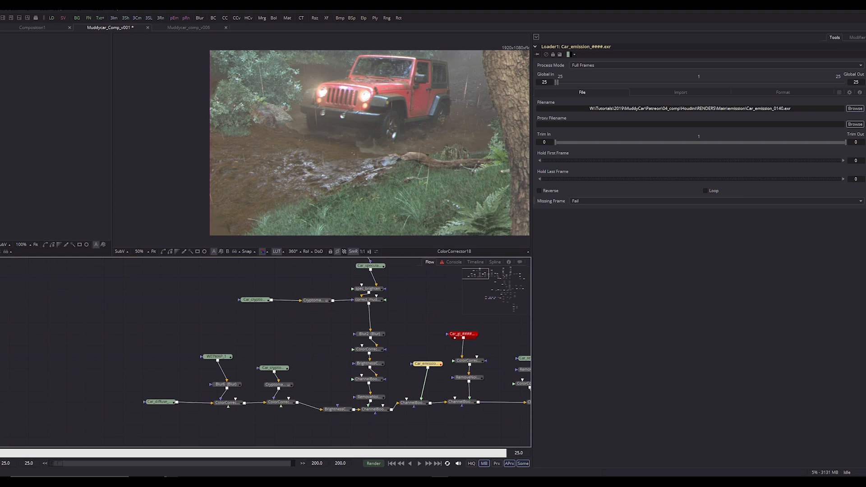
{"action": "left_click", "coordinate": [4, 13]}
{"action": "left_click", "coordinate": [41, 127]}
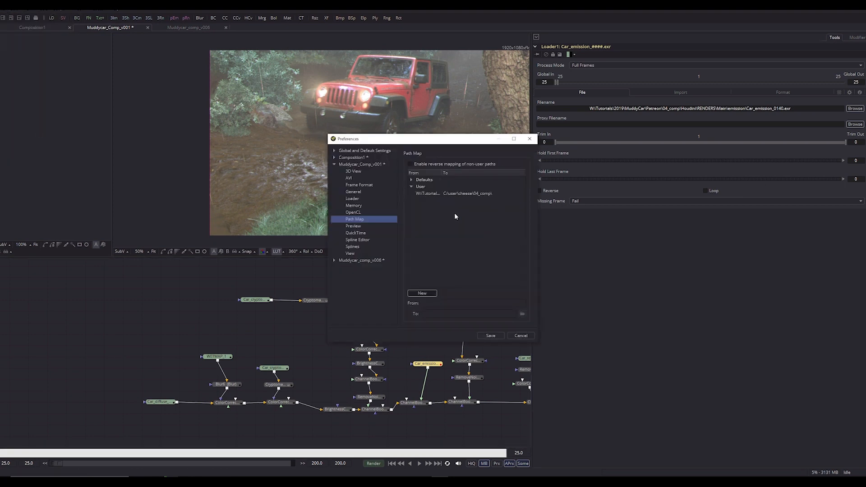
{"action": "left_click", "coordinate": [448, 195]}
{"action": "left_click", "coordinate": [500, 293]}
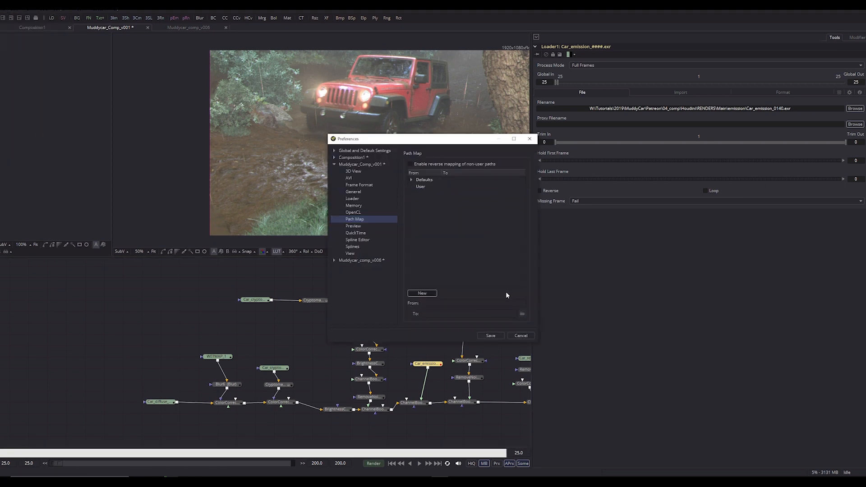
{"action": "left_click", "coordinate": [520, 336]}
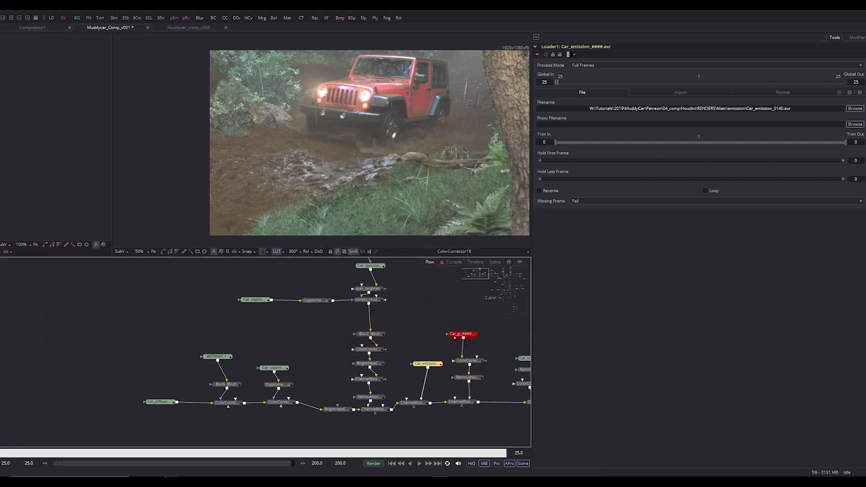
{"action": "left_click", "coordinate": [803, 243]}
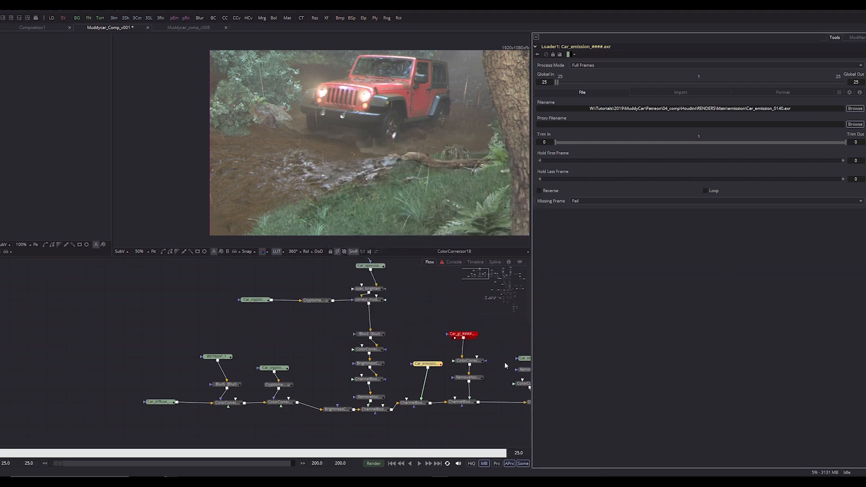
Test the Car_emission and Car_gi loaders in the viewer with the path map still active
{"action": "left_click_drag", "start_coordinate": [427, 366], "coordinate": [394, 343]}
{"action": "left_click", "coordinate": [407, 315]}
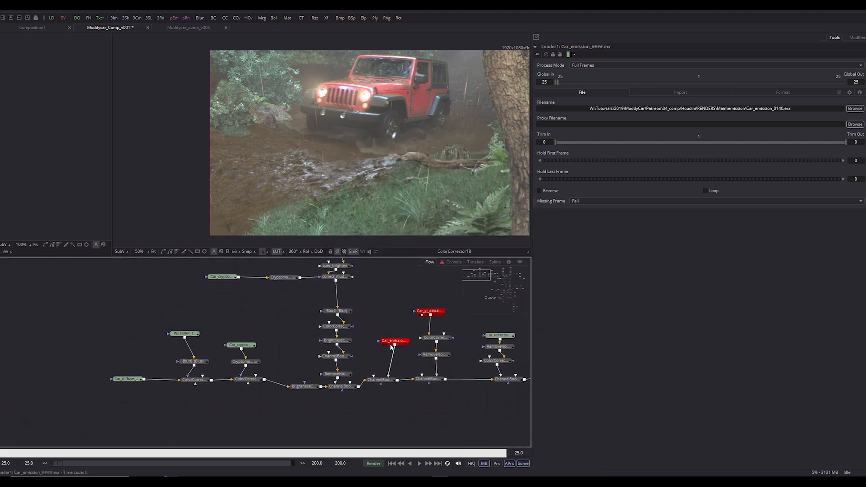
{"action": "left_click", "coordinate": [391, 342]}
{"action": "left_click", "coordinate": [430, 311]}
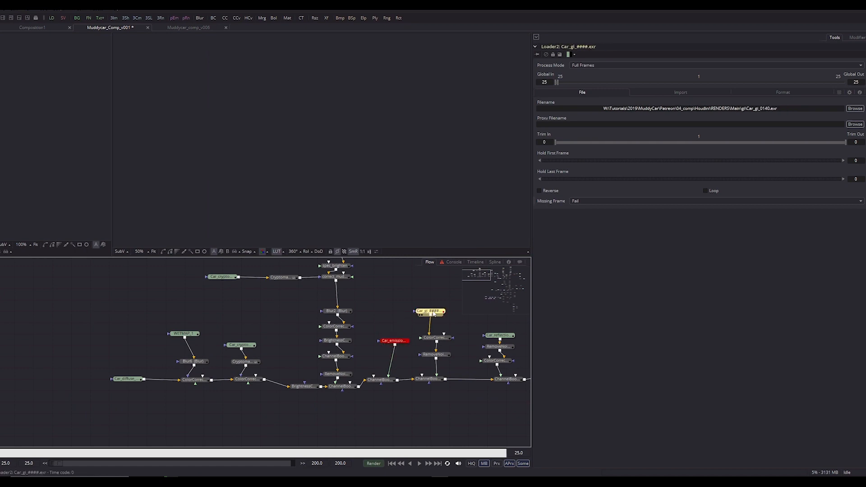
Delete the user path map from W:\Tutorials\2019\MuddyCar\Patreon\04_comp\ and save the preferences
{"action": "left_click", "coordinate": [1, 7]}
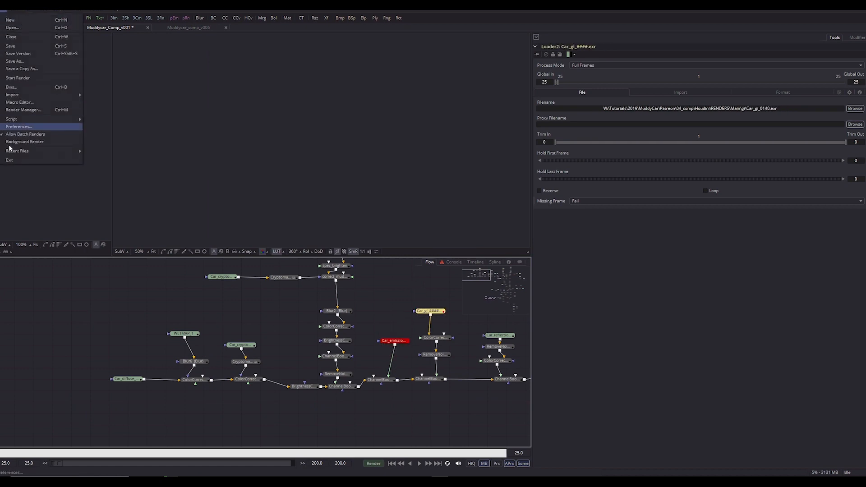
{"action": "left_click", "coordinate": [20, 127]}
{"action": "left_click", "coordinate": [457, 193]}
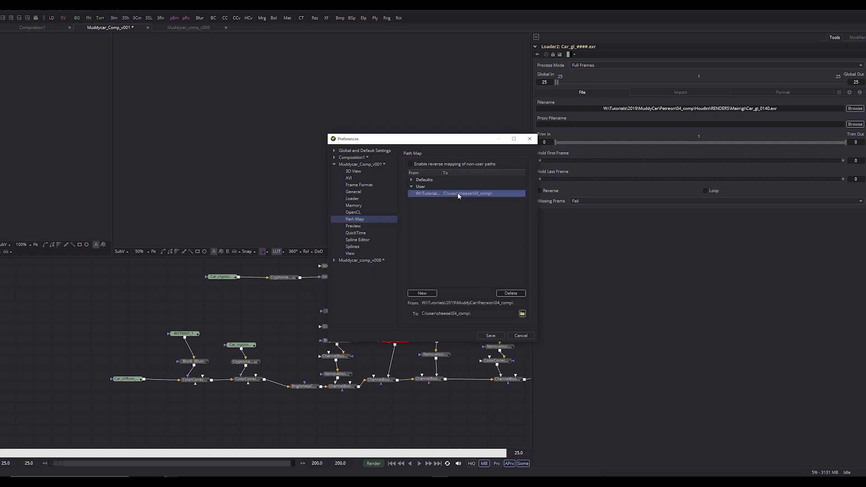
{"action": "left_click", "coordinate": [495, 294]}
{"action": "left_click", "coordinate": [500, 338]}
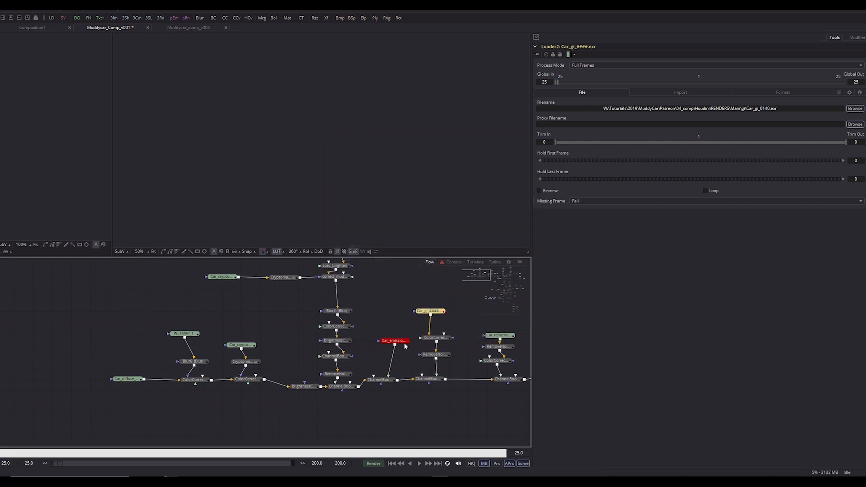
View the Car_emission loader and the Car_gi loader in the second viewer to test them without the path map
{"action": "left_click", "coordinate": [396, 345]}
{"action": "key", "text": "2"}
{"action": "left_click", "coordinate": [429, 310]}
{"action": "key", "text": "2"}
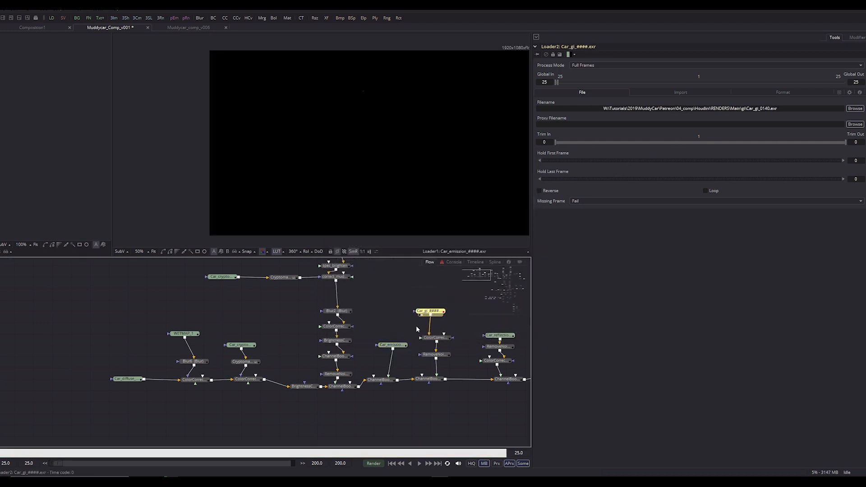
Select all nodes of the car branch, from Car_diffuse through the specular, emission, gi, reflection and refraction passes
{"action": "left_click_drag", "start_coordinate": [446, 304], "coordinate": [363, 325]}
{"action": "left_click_drag", "start_coordinate": [271, 338], "coordinate": [338, 328]}
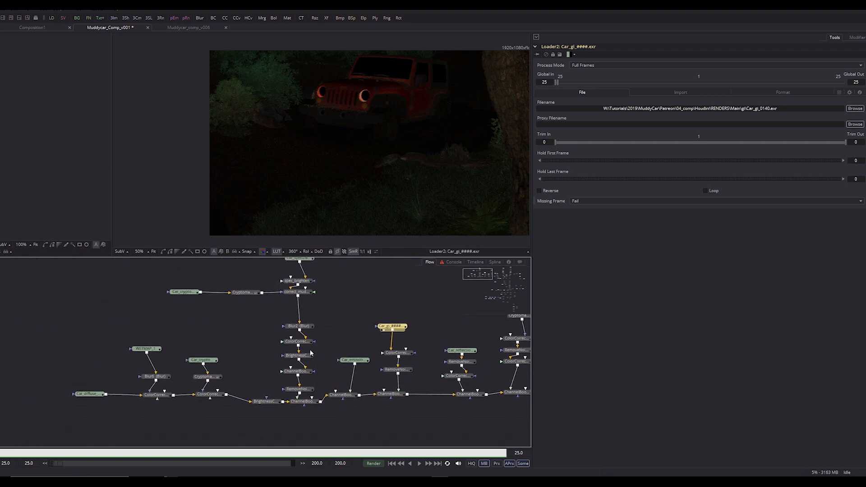
{"action": "scroll", "coordinate": [370, 355], "scroll_direction": "down", "scroll_amount": 5}
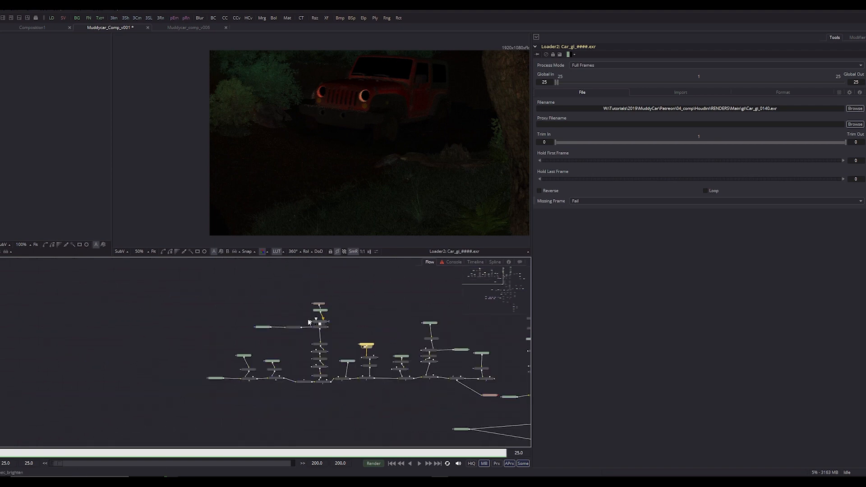
{"action": "left_click_drag", "start_coordinate": [206, 282], "coordinate": [501, 394]}
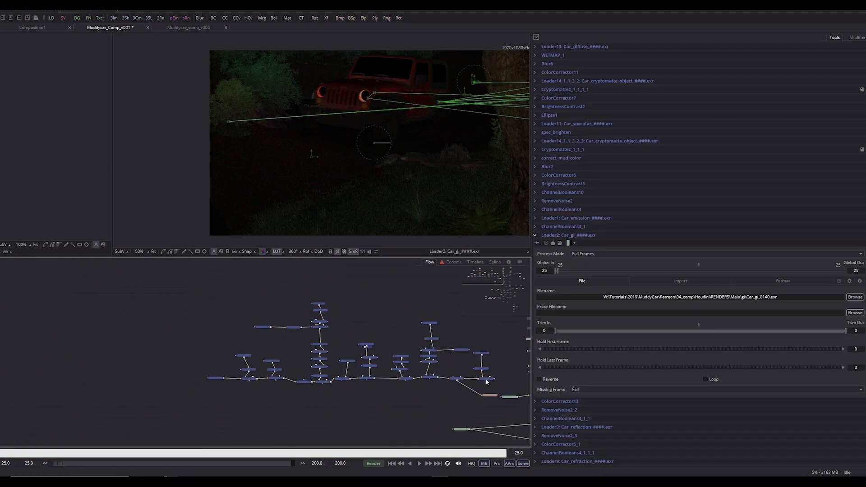
Switch to Sublime Text and close all open files, discarding their unsaved changes
{"action": "key", "text": "alt+Tab"}
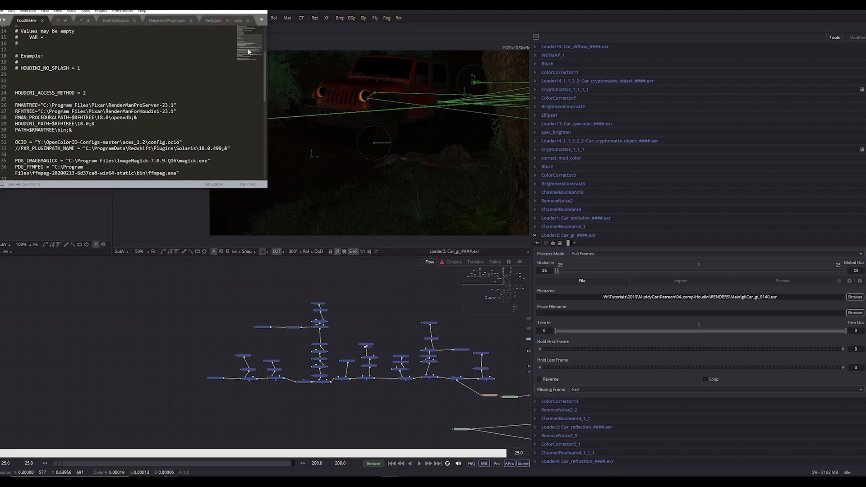
{"action": "left_click", "coordinate": [1, 11]}
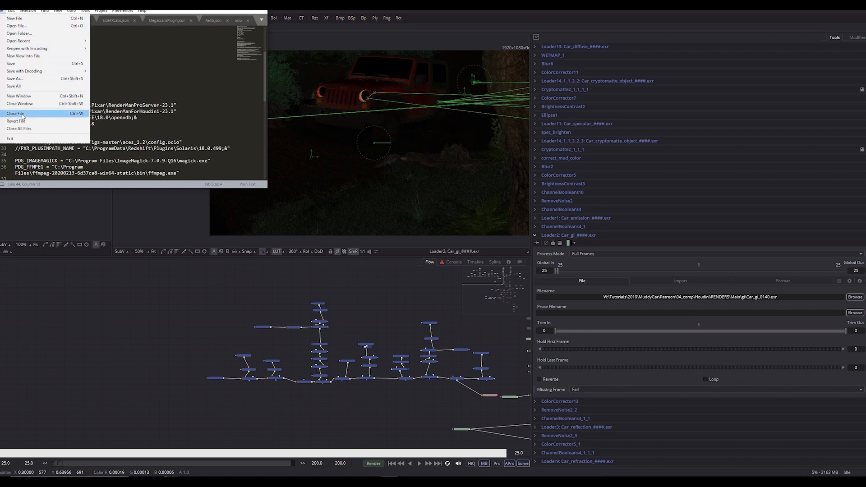
{"action": "left_click", "coordinate": [19, 128]}
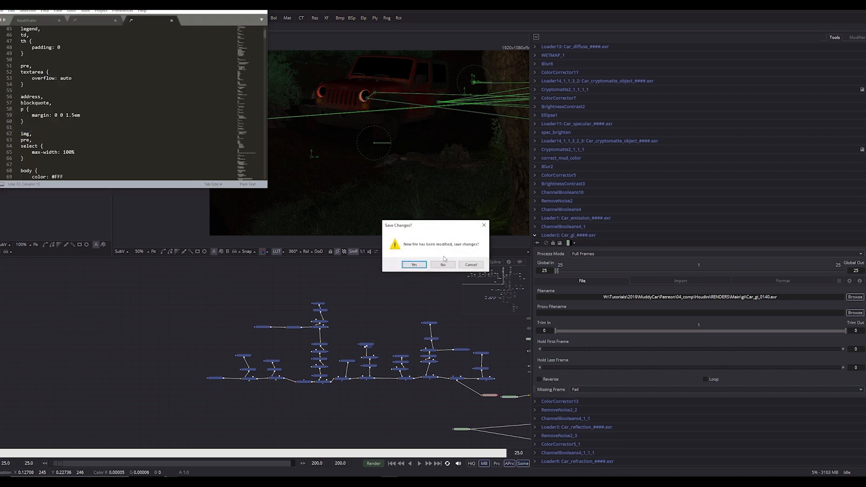
{"action": "left_click", "coordinate": [445, 264]}
{"action": "left_click", "coordinate": [446, 264]}
{"action": "left_click", "coordinate": [446, 264]}
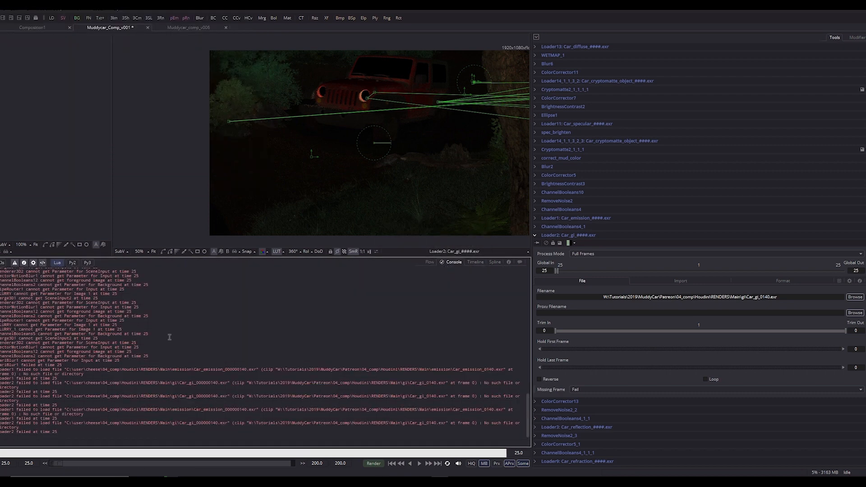
Paste the car nodes as text into an empty Sublime Text document and enlarge the window
{"action": "left_click", "coordinate": [390, 481]}
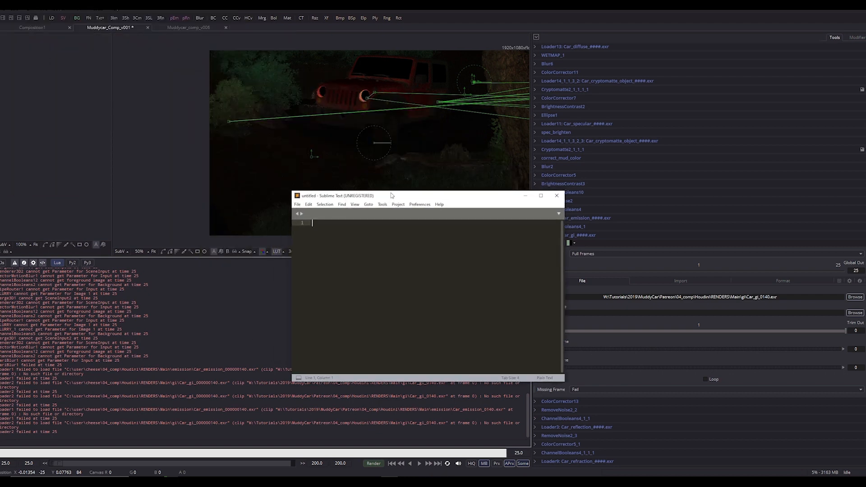
{"action": "left_click_drag", "start_coordinate": [392, 186], "coordinate": [382, 97]}
{"action": "key", "text": "ctrl+v"}
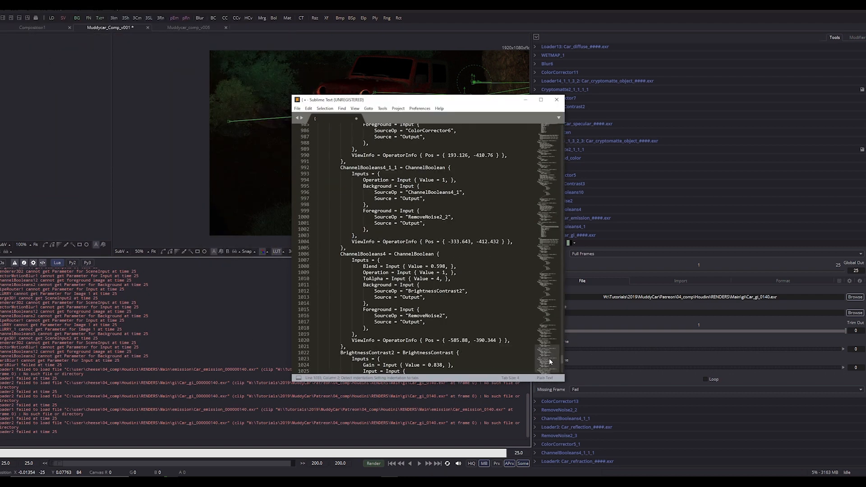
{"action": "left_click_drag", "start_coordinate": [560, 380], "coordinate": [736, 387]}
Switch back to Fusion and show the node flow of the car branch instead of the console
{"action": "left_click", "coordinate": [123, 298]}
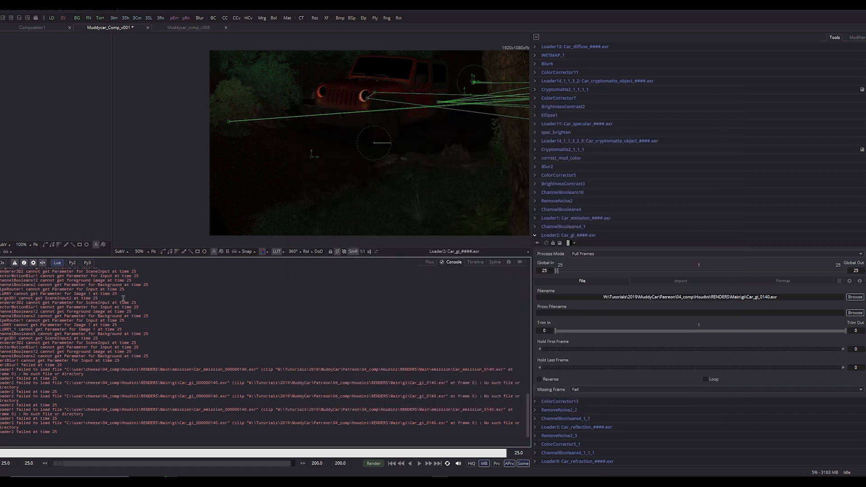
{"action": "left_click", "coordinate": [429, 262]}
{"action": "scroll", "coordinate": [356, 328], "scroll_direction": "up", "scroll_amount": 5}
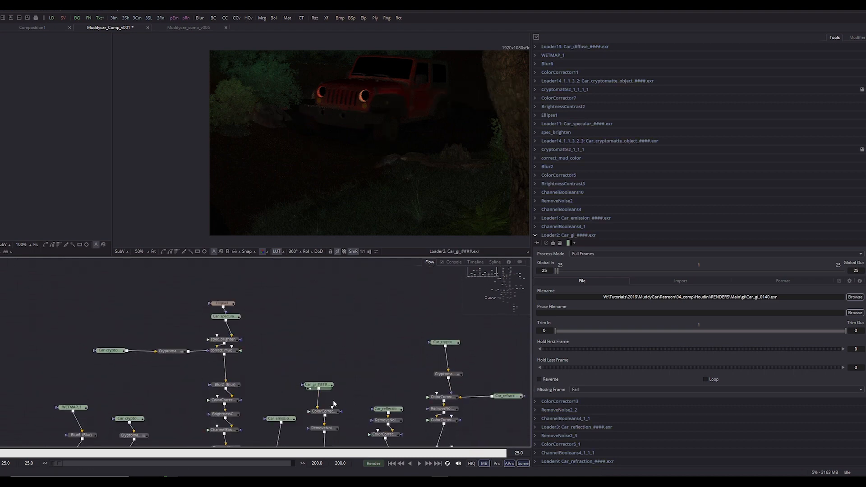
Return to Sublime Text and locate the Filename entry of the Loader14_1_1_3_2 node in the pasted text
{"action": "left_click", "coordinate": [390, 481]}
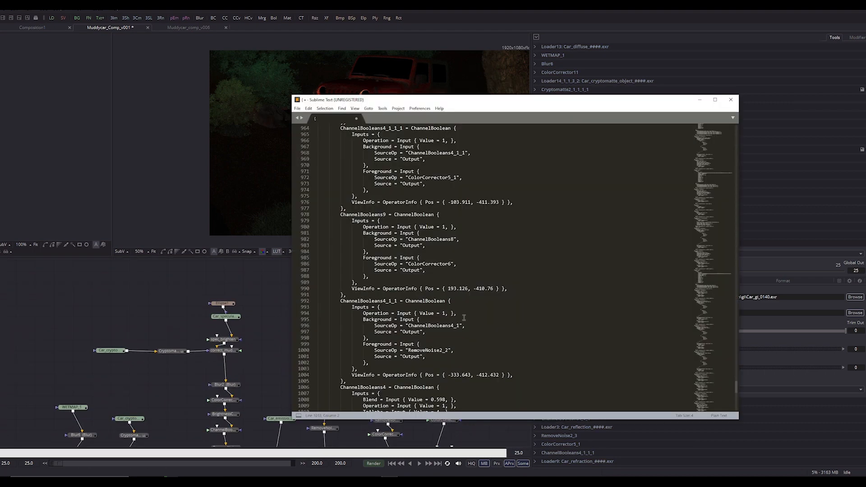
{"action": "scroll", "coordinate": [476, 240], "scroll_direction": "up", "scroll_amount": 2}
{"action": "scroll", "coordinate": [476, 239], "scroll_direction": "up", "scroll_amount": 20}
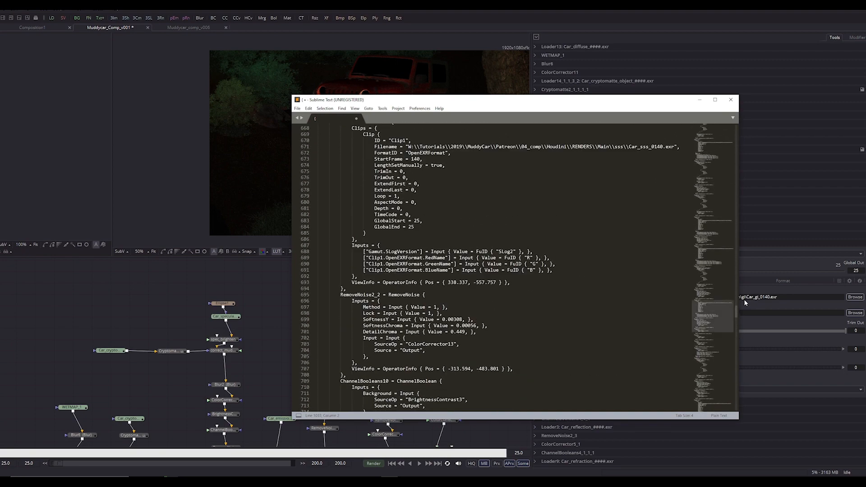
{"action": "left_click_drag", "start_coordinate": [739, 311], "coordinate": [750, 288]}
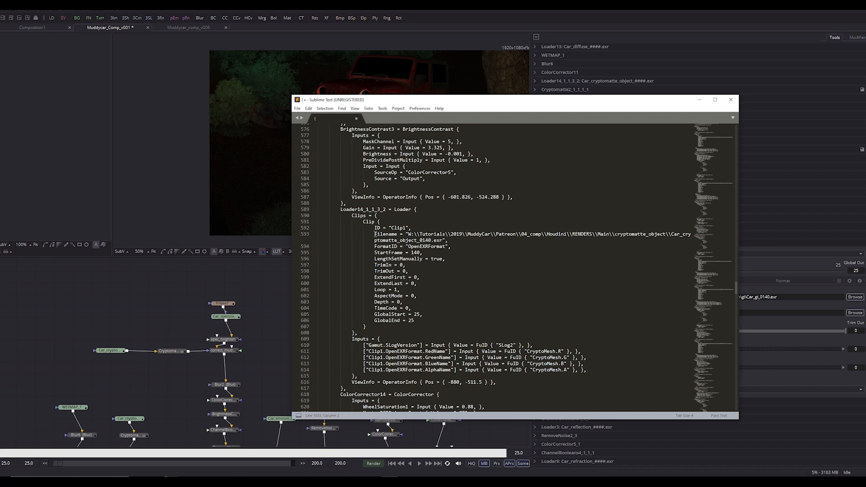
Open find and replace and enter W:\\Tutorials\\2019\\MuddyCar\\Patreon\\04_comp\\Houdini\\RENDERS\\ from the Loader14_1_1_3_2 Filename entry as the search text
{"action": "left_click", "coordinate": [340, 108]}
{"action": "left_click", "coordinate": [356, 154]}
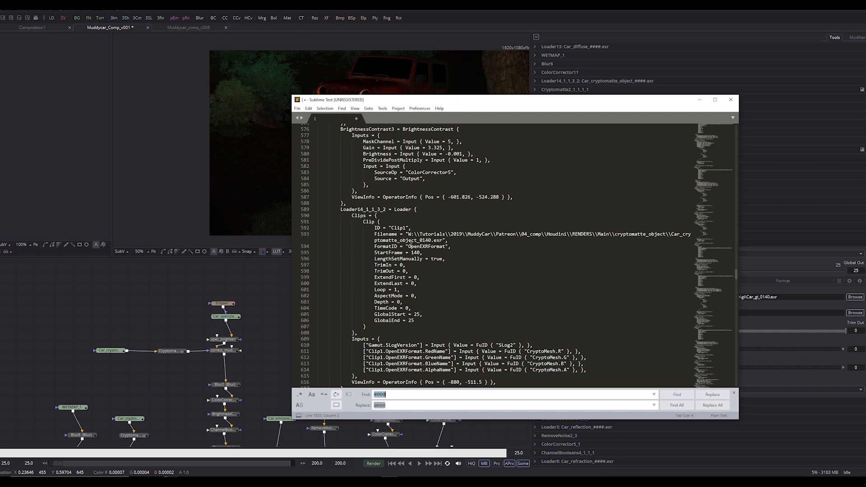
{"action": "left_click_drag", "start_coordinate": [407, 234], "coordinate": [471, 234]}
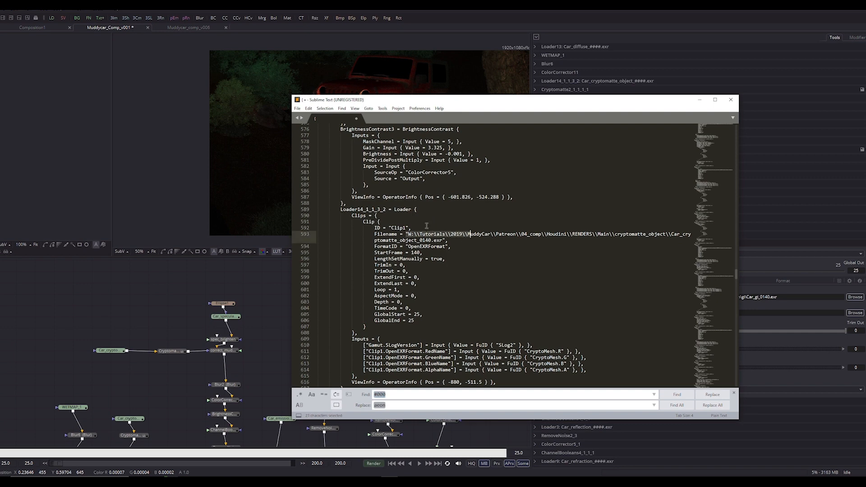
{"action": "left_click", "coordinate": [411, 228]}
{"action": "left_click_drag", "start_coordinate": [409, 234], "coordinate": [597, 234]}
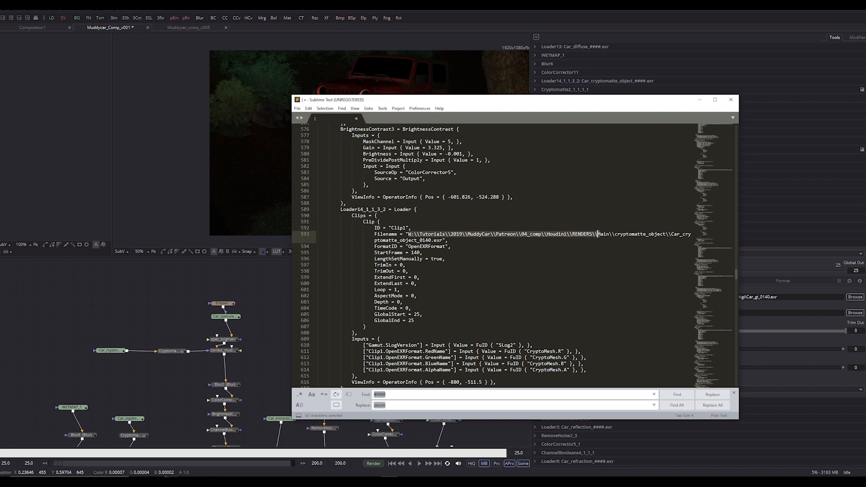
{"action": "key", "text": "ctrl+c"}
{"action": "left_click", "coordinate": [399, 395]}
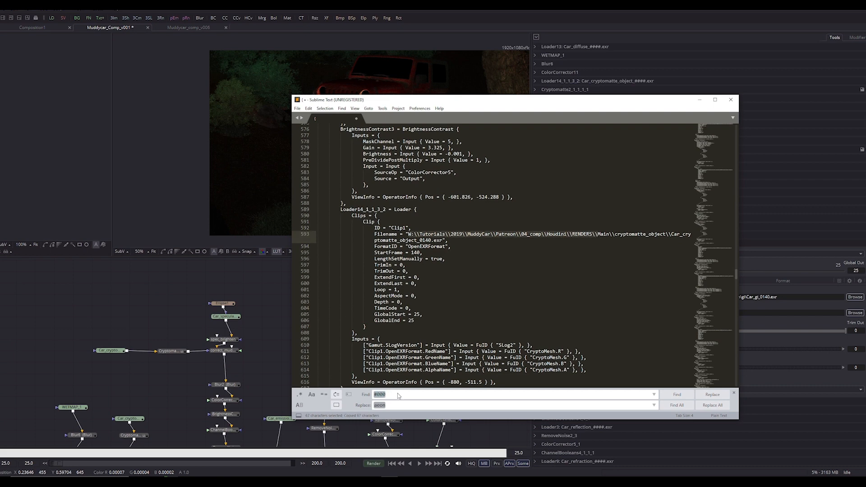
{"action": "key", "text": "ctrl+v"}
{"action": "key", "text": "ctrl+a"}
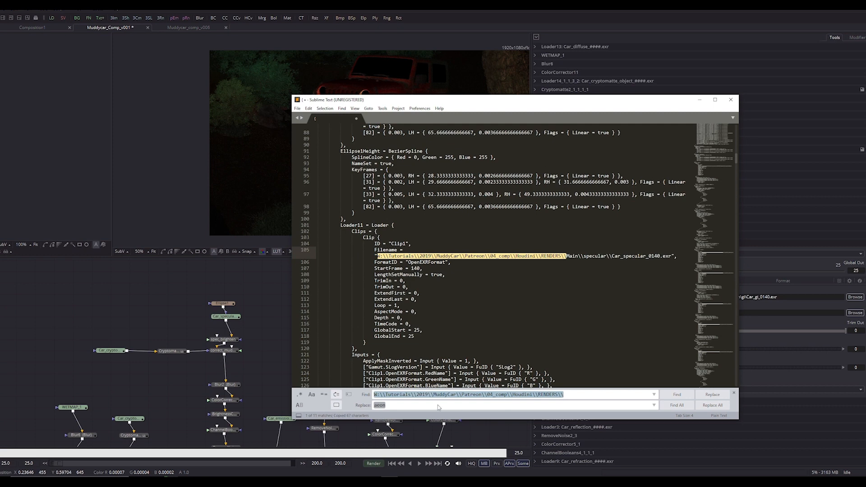
Replace all occurrences of the searched path with C:\\User\\2019\\MuddyCar\\Patreon\\04_comp\\Houdini\\RENDERS\\
{"action": "key", "text": "ctrl+v"}
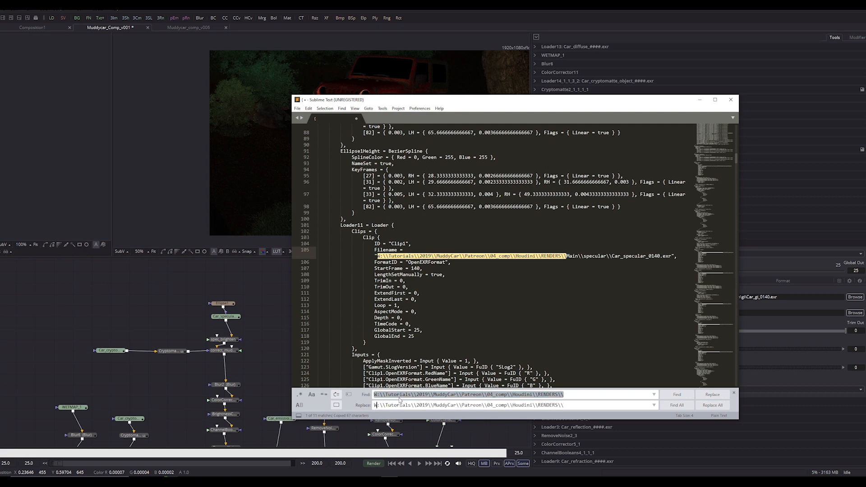
{"action": "type", "text": "C"}
{"action": "left_click", "coordinate": [410, 406]}
{"action": "key", "text": "BackSpace"}
{"action": "key", "text": "BackSpace"}
{"action": "key", "text": "BackSpace"}
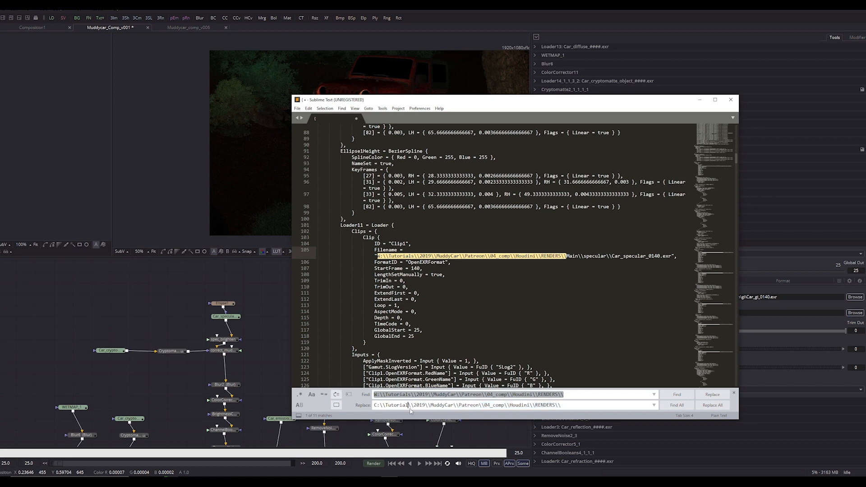
{"action": "key", "text": "BackSpace"}
{"action": "key", "text": "BackSpace"}
{"action": "key", "text": "BackSpace"}
{"action": "key", "text": "BackSpace"}
{"action": "key", "text": "BackSpace"}
{"action": "key", "text": "BackSpace"}
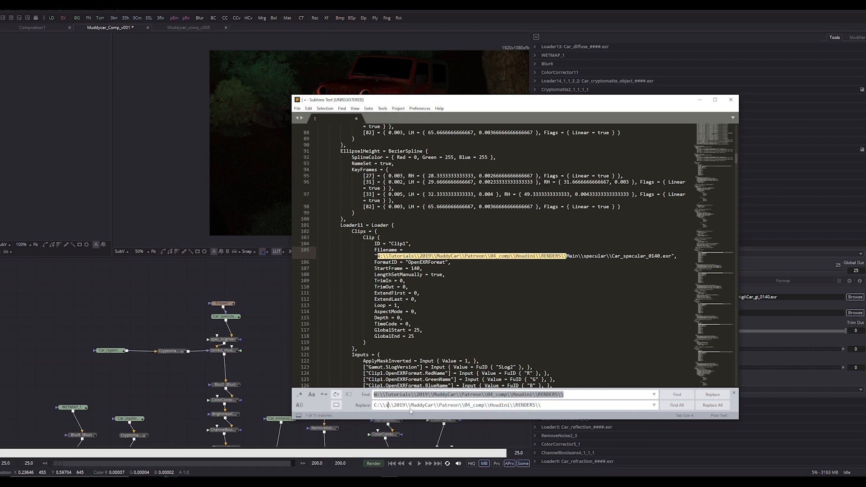
{"action": "type", "text": "User"}
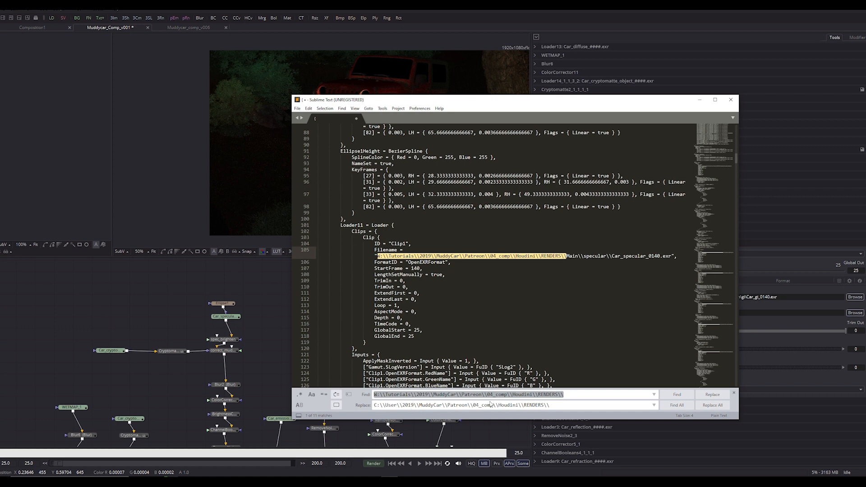
{"action": "left_click", "coordinate": [713, 405]}
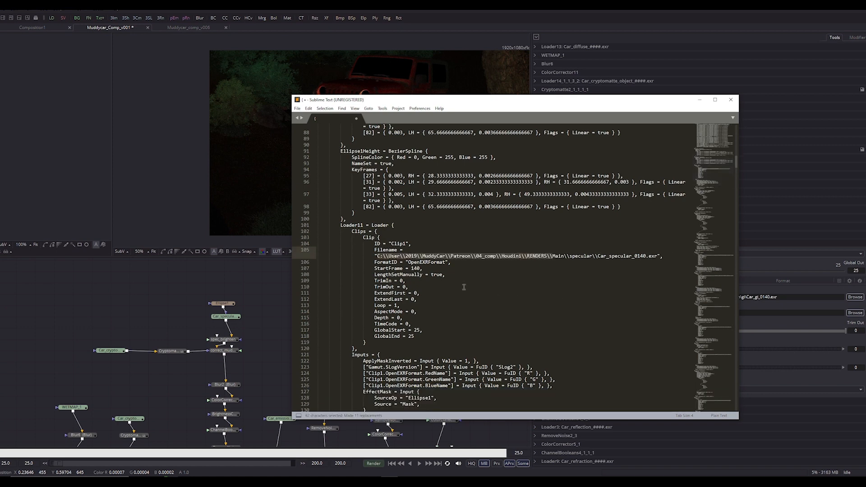
Copy the whole edited text, paste it as nodes into an empty area of Fusion's flow, and check the pasted Car_gi loader's file path
{"action": "left_click", "coordinate": [532, 250]}
{"action": "key", "text": "ctrl+a"}
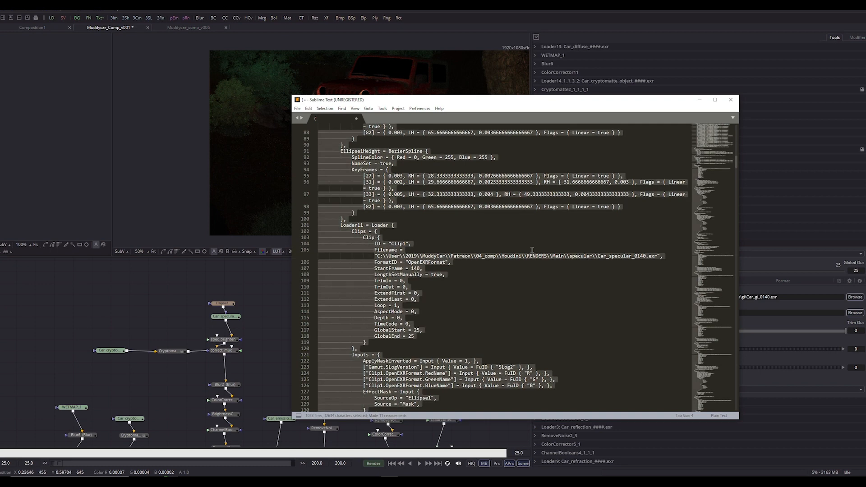
{"action": "key", "text": "ctrl+c"}
{"action": "left_click", "coordinate": [66, 364]}
{"action": "left_click_drag", "start_coordinate": [66, 308], "coordinate": [160, 363]}
{"action": "scroll", "coordinate": [203, 361], "scroll_direction": "down", "scroll_amount": 4}
{"action": "scroll", "coordinate": [248, 338], "scroll_direction": "up", "scroll_amount": 3}
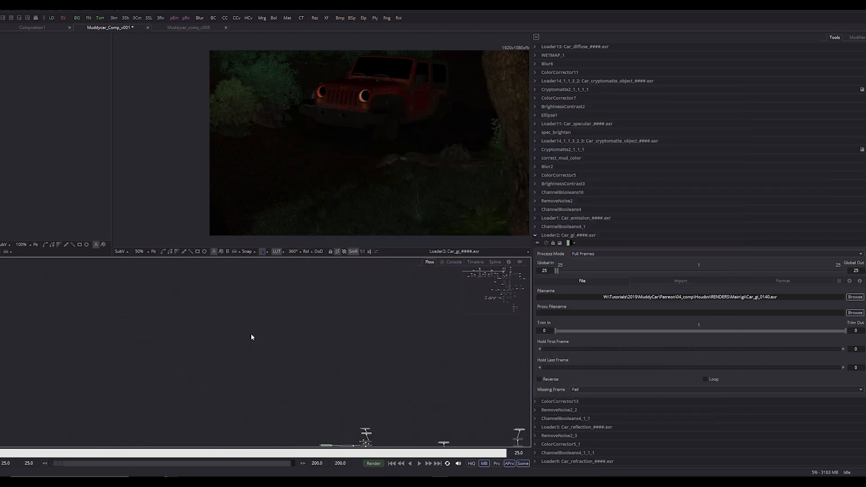
{"action": "key", "text": "ctrl+v"}
{"action": "scroll", "coordinate": [272, 353], "scroll_direction": "up", "scroll_amount": 4}
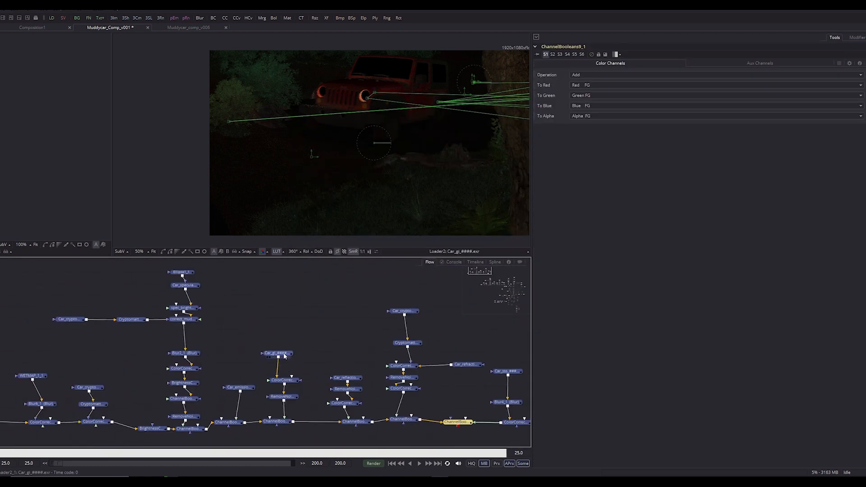
{"action": "left_click", "coordinate": [284, 355]}
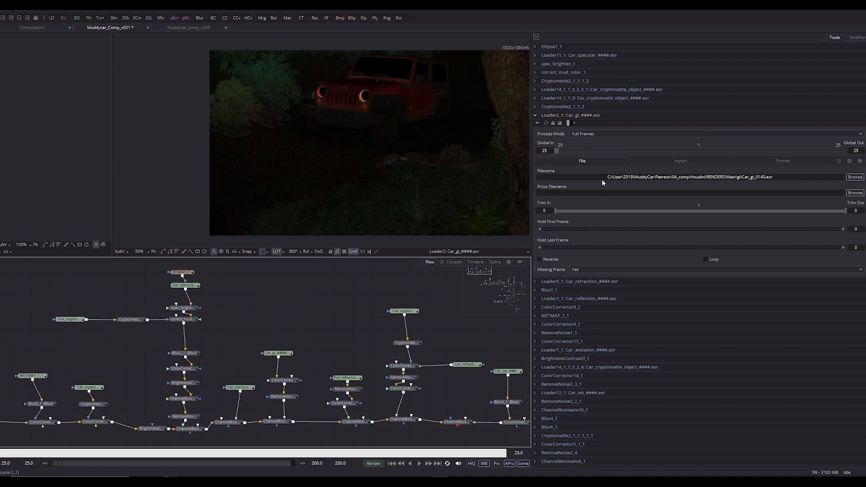
Delete the pasted copy of the car nodes from the flow
{"action": "scroll", "coordinate": [371, 337], "scroll_direction": "down", "scroll_amount": 3}
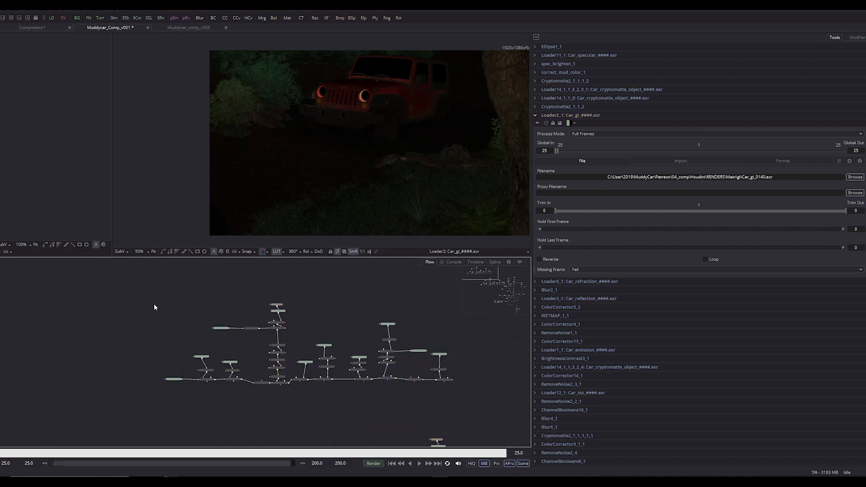
{"action": "left_click_drag", "start_coordinate": [155, 306], "coordinate": [375, 424]}
{"action": "key", "text": "Delete"}
{"action": "left_click_drag", "start_coordinate": [196, 382], "coordinate": [144, 303]}
{"action": "key", "text": "Delete"}
Show the file settings of the original Car_sss loader at the end of the car branch
{"action": "left_click_drag", "start_coordinate": [327, 388], "coordinate": [265, 319]}
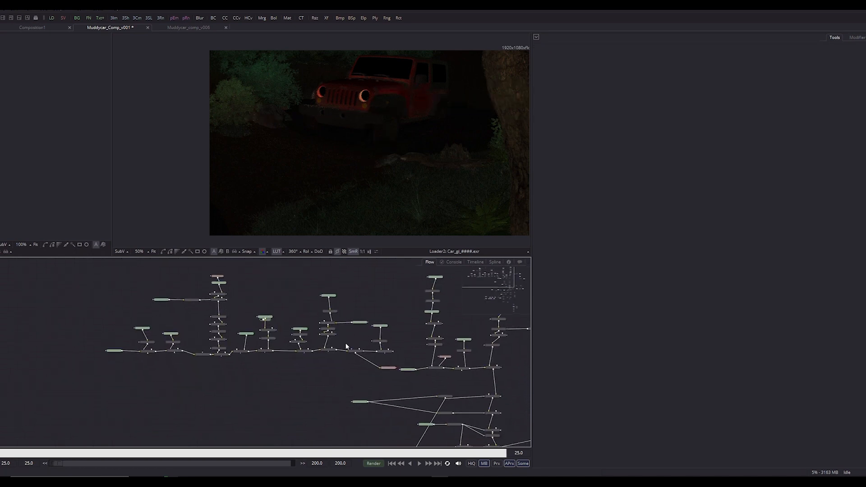
{"action": "scroll", "coordinate": [342, 343], "scroll_direction": "up", "scroll_amount": 4}
{"action": "left_click_drag", "start_coordinate": [278, 444], "coordinate": [221, 446]}
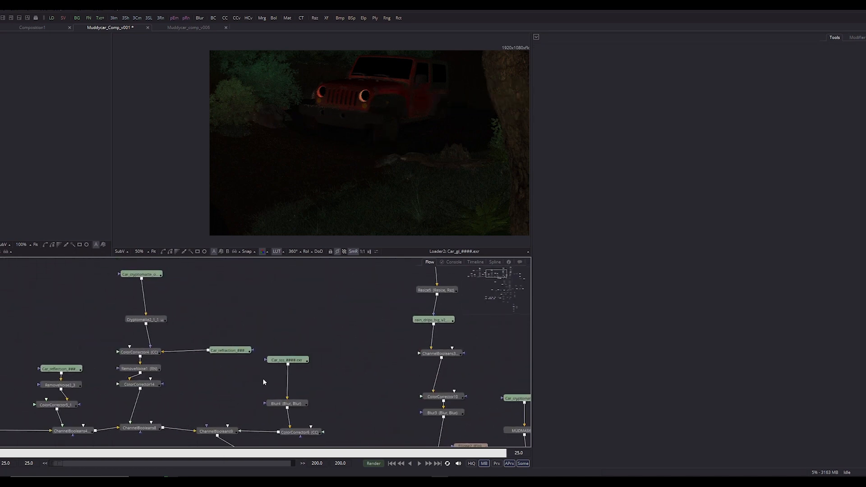
{"action": "left_click", "coordinate": [280, 361]}
{"action": "left_click_drag", "start_coordinate": [295, 351], "coordinate": [247, 318]}
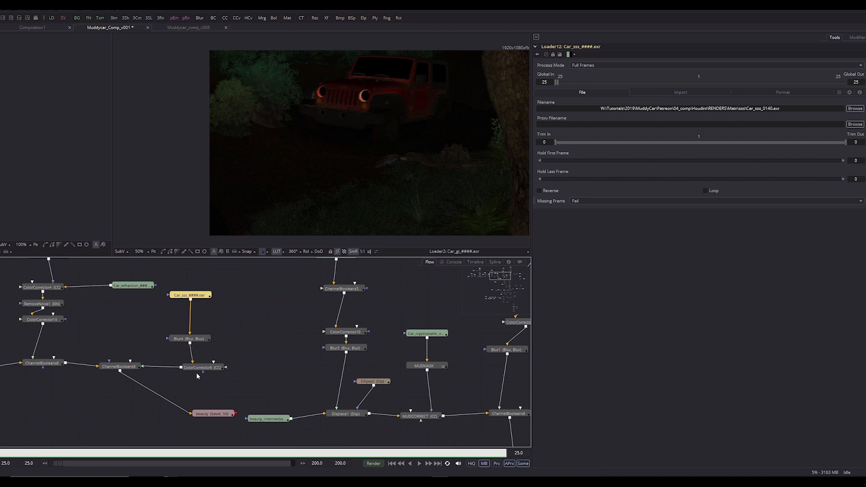
Display the beauty_intermediate loader in the second viewer
{"action": "left_click", "coordinate": [267, 418]}
{"action": "key", "text": "2"}
{"action": "left_click_drag", "start_coordinate": [264, 381], "coordinate": [307, 390]}
{"action": "key", "text": "ctrl+s"}
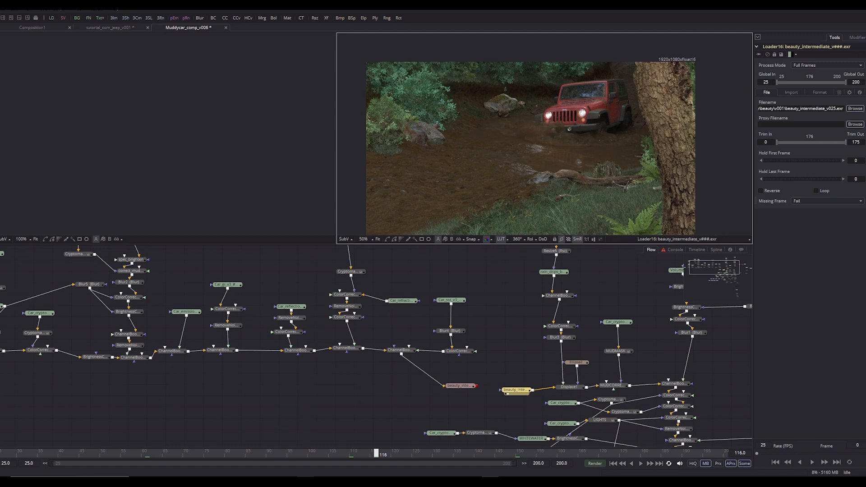
Switch to File Explorer, check the Car_v4 render folder's size in its properties, and return to Fusion
{"action": "left_click", "coordinate": [307, 481]}
{"action": "scroll", "coordinate": [389, 212], "scroll_direction": "up", "scroll_amount": 5}
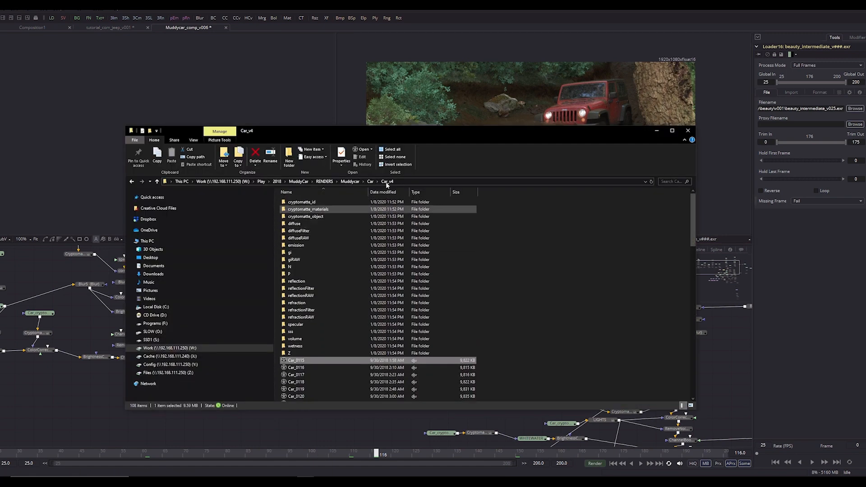
{"action": "left_click", "coordinate": [370, 181]}
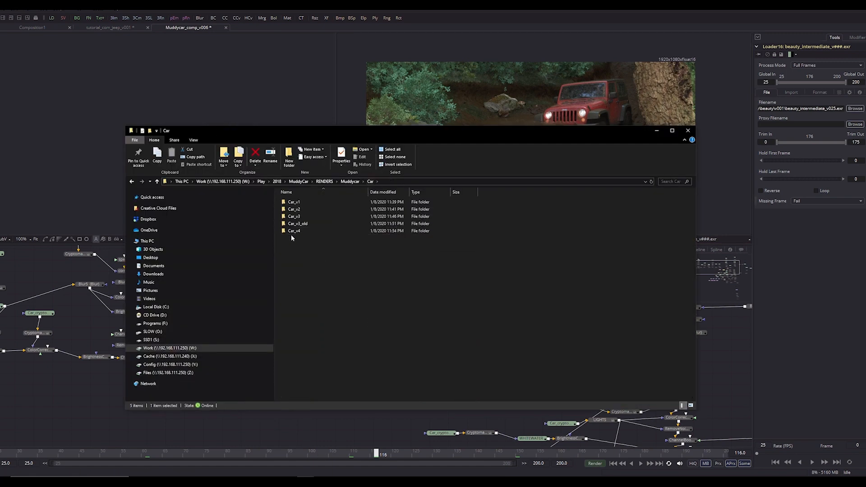
{"action": "right_click", "coordinate": [292, 235]}
{"action": "right_click", "coordinate": [294, 231]}
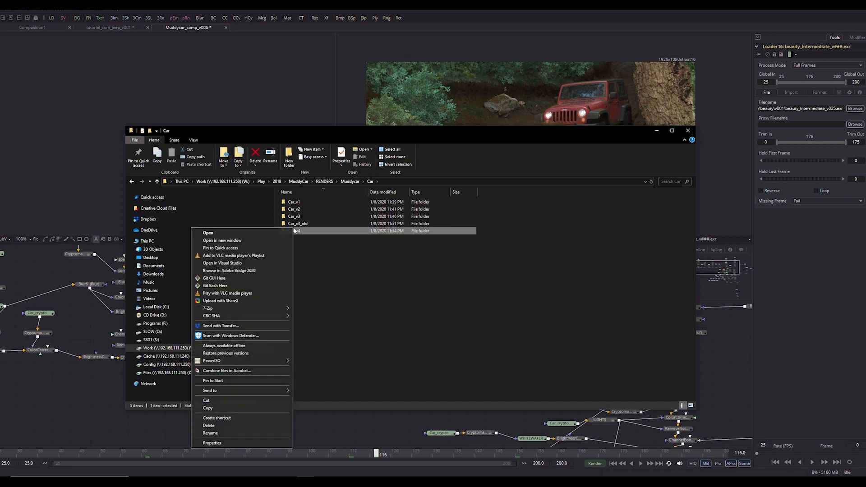
{"action": "left_click", "coordinate": [233, 445]}
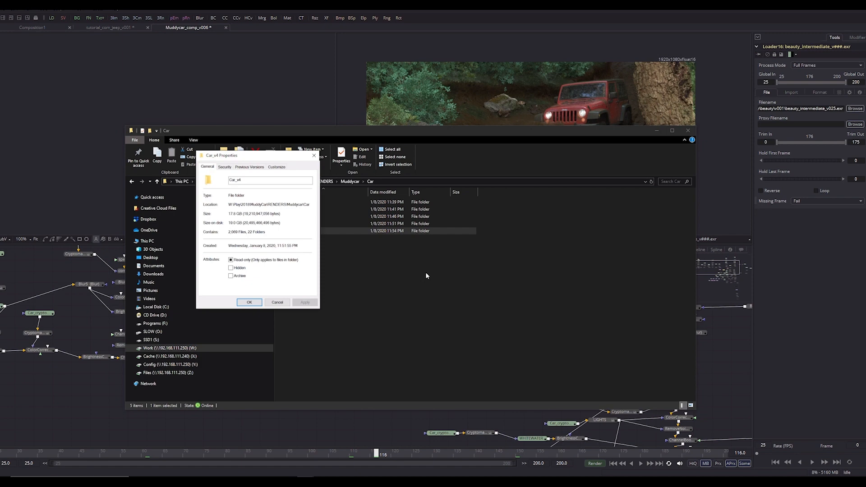
{"action": "left_click", "coordinate": [278, 302]}
{"action": "left_click", "coordinate": [717, 268]}
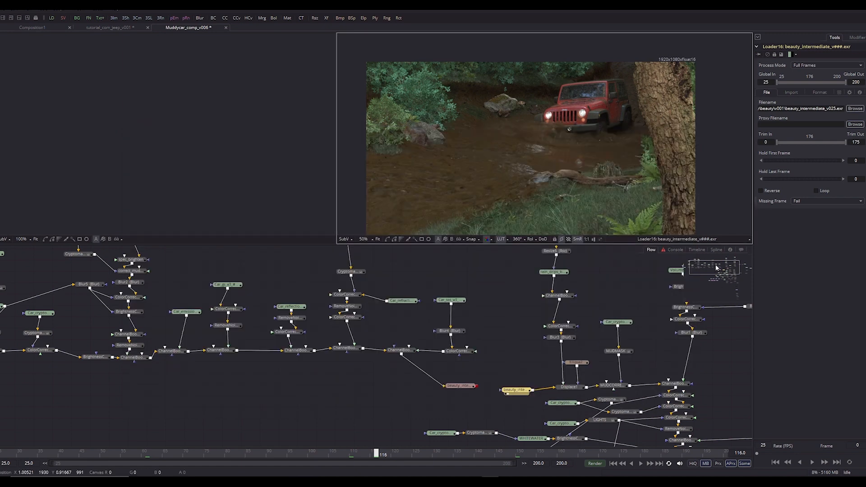
Examine the car branch from the Car_diffuse loader to the beauty_intermediate saver, including the Car_diffuse loader's file settings
{"action": "scroll", "coordinate": [599, 109], "scroll_direction": "up", "scroll_amount": 1}
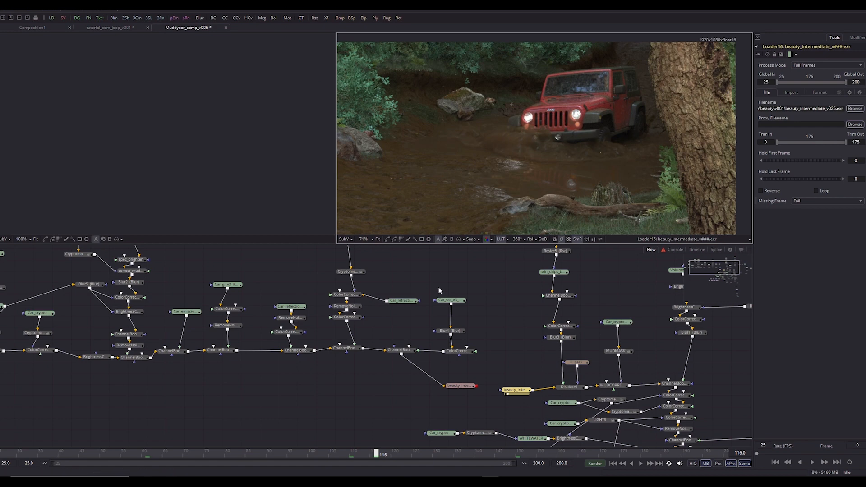
{"action": "left_click_drag", "start_coordinate": [483, 348], "coordinate": [509, 368]}
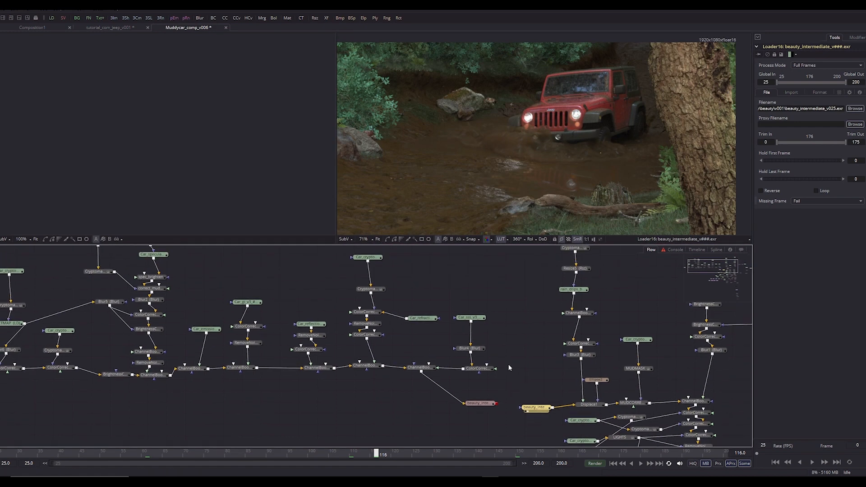
{"action": "scroll", "coordinate": [503, 347], "scroll_direction": "up", "scroll_amount": 1}
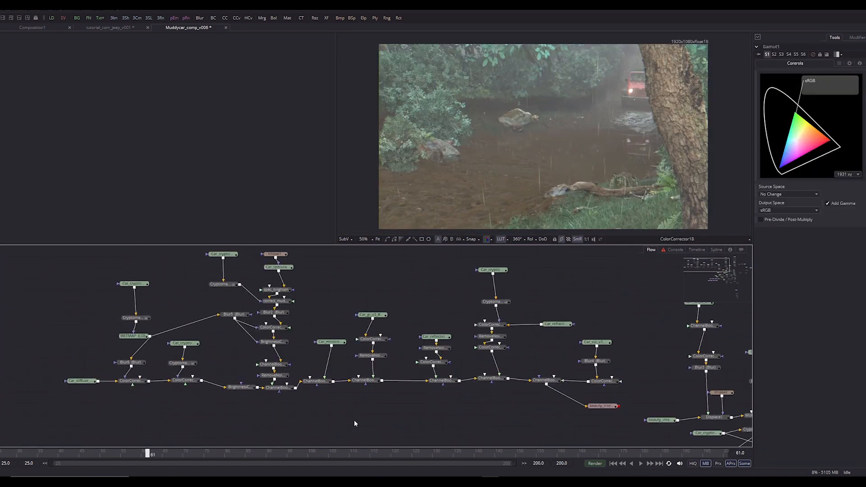
{"action": "left_click_drag", "start_coordinate": [354, 421], "coordinate": [310, 405]}
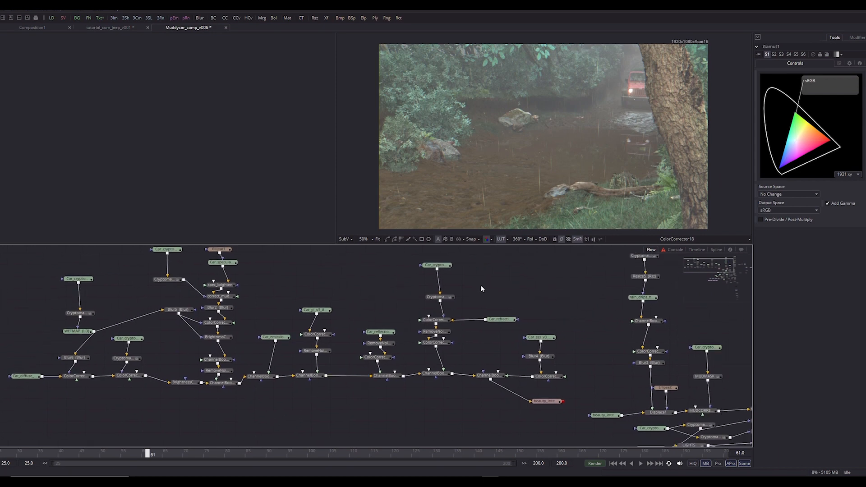
{"action": "left_click_drag", "start_coordinate": [528, 319], "coordinate": [571, 314]}
{"action": "mouse_move", "coordinate": [406, 408]}
{"action": "left_mouse_down"}
{"action": "mouse_move", "coordinate": [462, 417]}
{"action": "mouse_move", "coordinate": [416, 409]}
{"action": "left_mouse_up"}
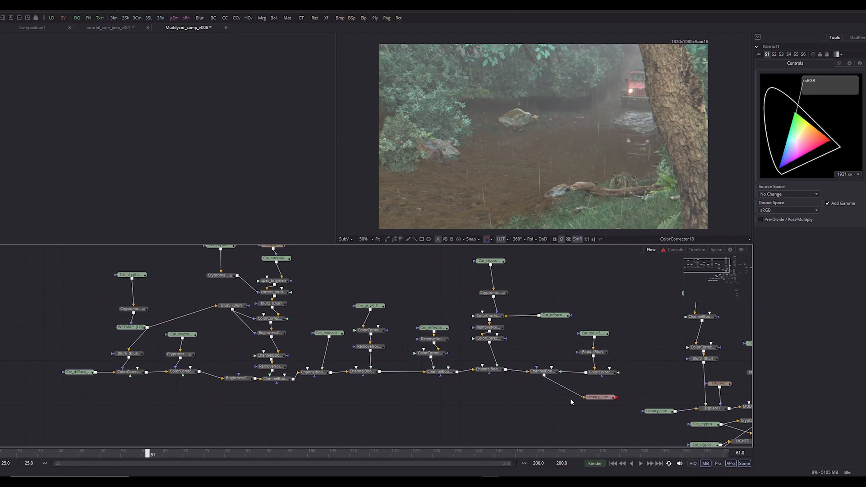
{"action": "scroll", "coordinate": [534, 405], "scroll_direction": "right", "scroll_amount": 4}
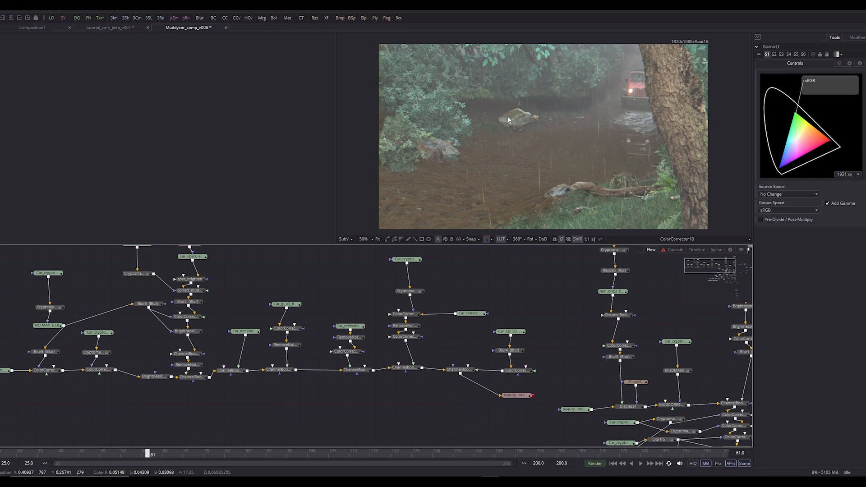
{"action": "scroll", "coordinate": [367, 402], "scroll_direction": "left", "scroll_amount": 10}
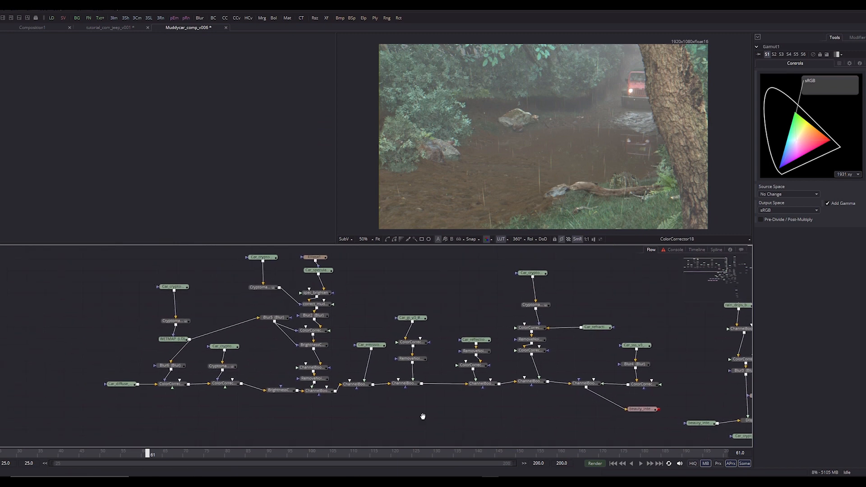
{"action": "left_click_drag", "start_coordinate": [215, 384], "coordinate": [198, 381]}
{"action": "left_click_drag", "start_coordinate": [335, 414], "coordinate": [311, 411]}
{"action": "left_click", "coordinate": [379, 419]}
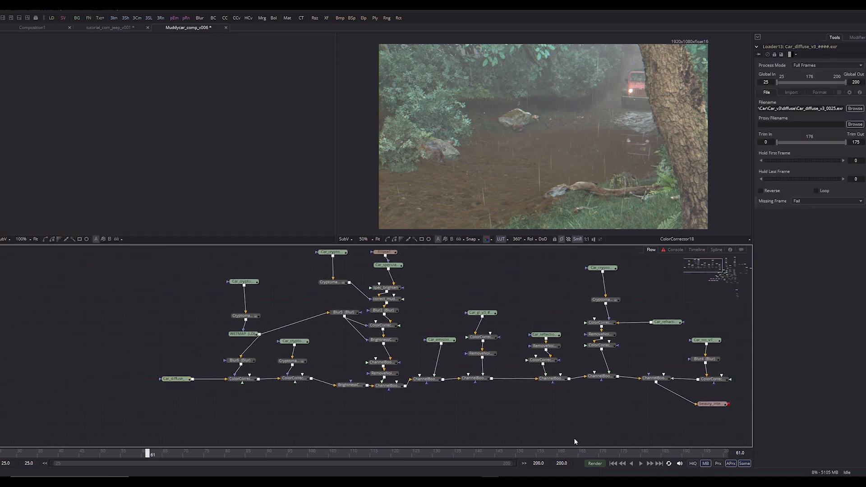
Move the beauty_intermediate saver node slightly lower in the flow, beneath the end of the car branch
{"action": "left_click_drag", "start_coordinate": [576, 388], "coordinate": [453, 399]}
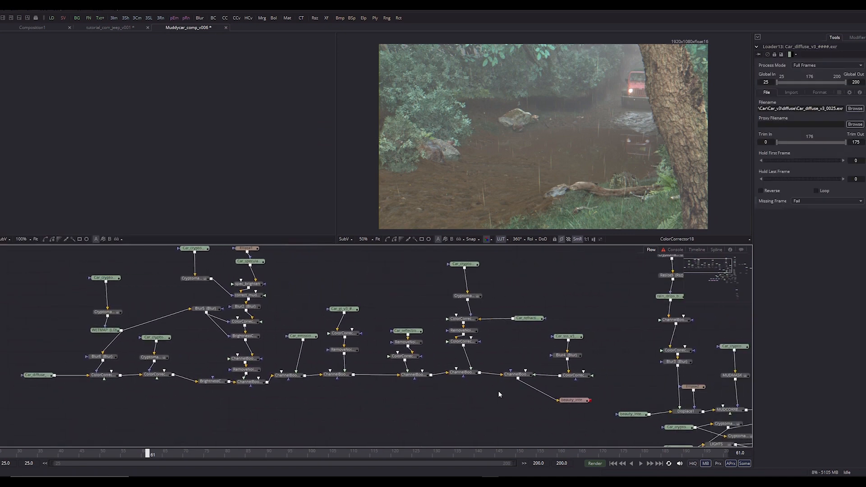
{"action": "left_click_drag", "start_coordinate": [581, 403], "coordinate": [585, 413]}
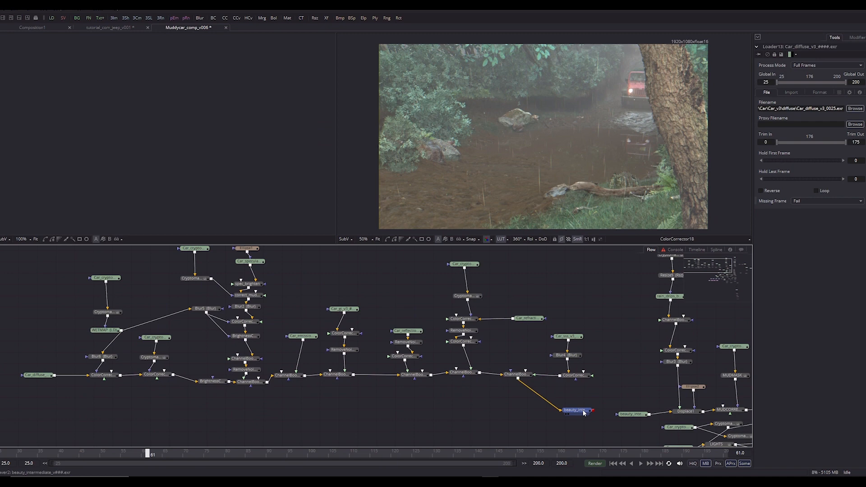
{"action": "left_click", "coordinate": [617, 347]}
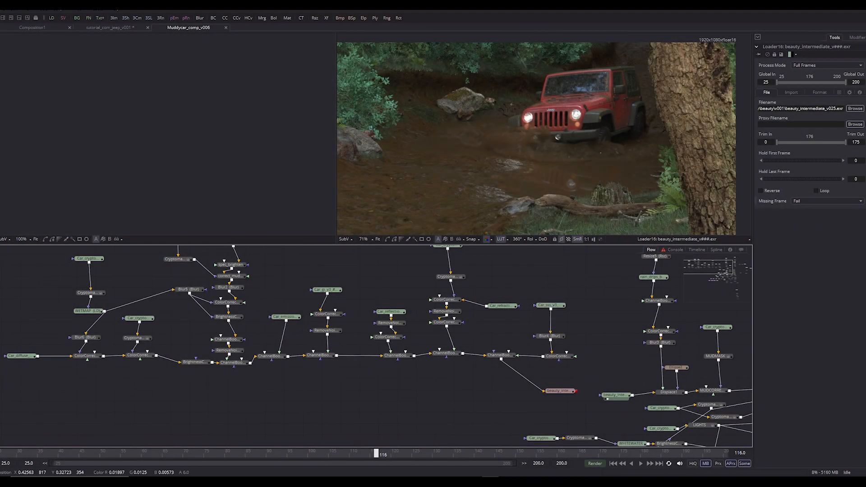
Switch to the tutorial_com_jeep_v001 composition and display its Car_####.exr loader in the second viewer
{"action": "left_click_drag", "start_coordinate": [520, 331], "coordinate": [549, 331]}
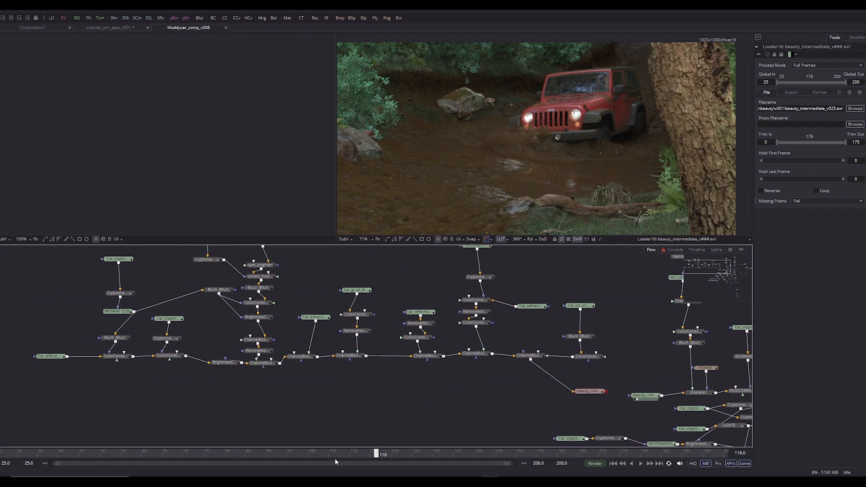
{"action": "left_click", "coordinate": [108, 28]}
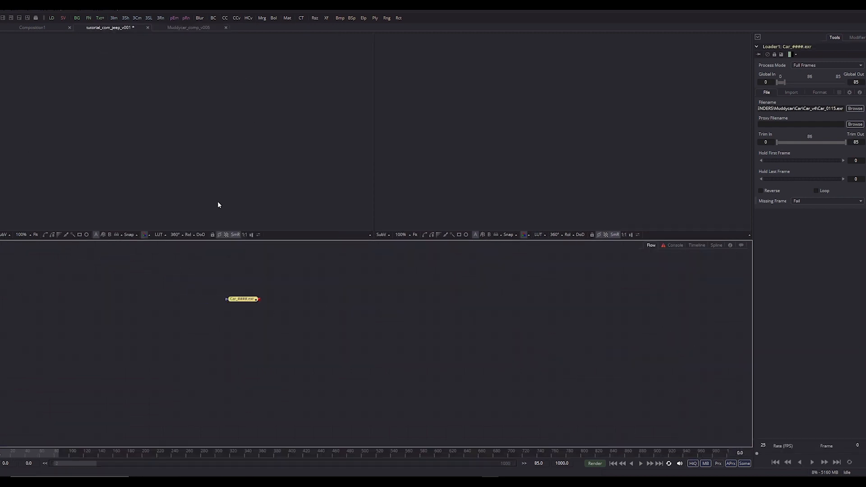
{"action": "left_click_drag", "start_coordinate": [244, 299], "coordinate": [259, 303]}
{"action": "key", "text": "2"}
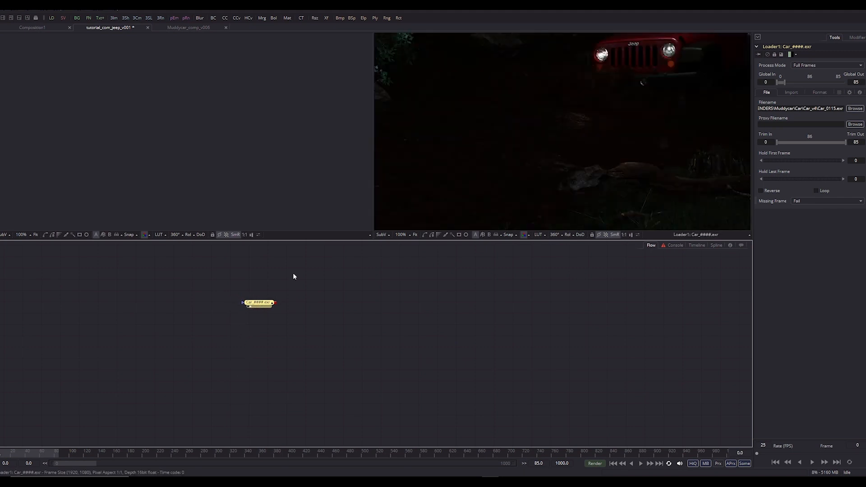
Load Car_0115.exr from the Car_v4 folder in File Explorer as a new loader in Fusion's flow, and delete the original loader
{"action": "left_click", "coordinate": [306, 481]}
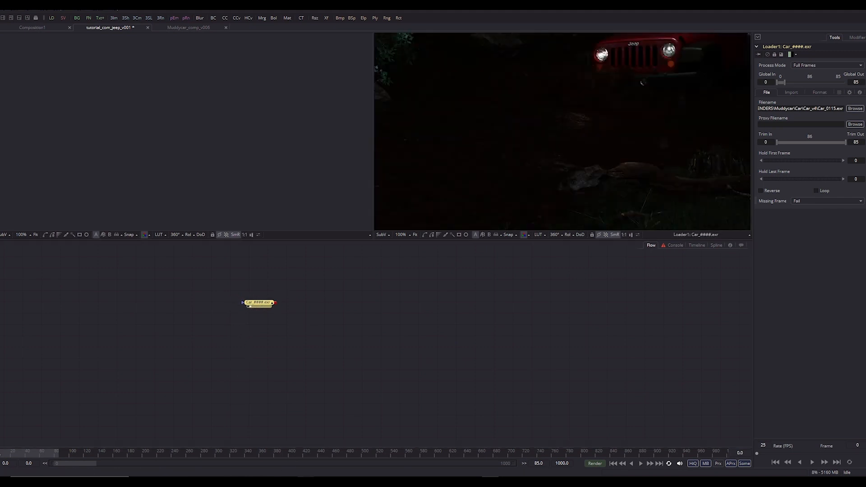
{"action": "double_click", "coordinate": [293, 231]}
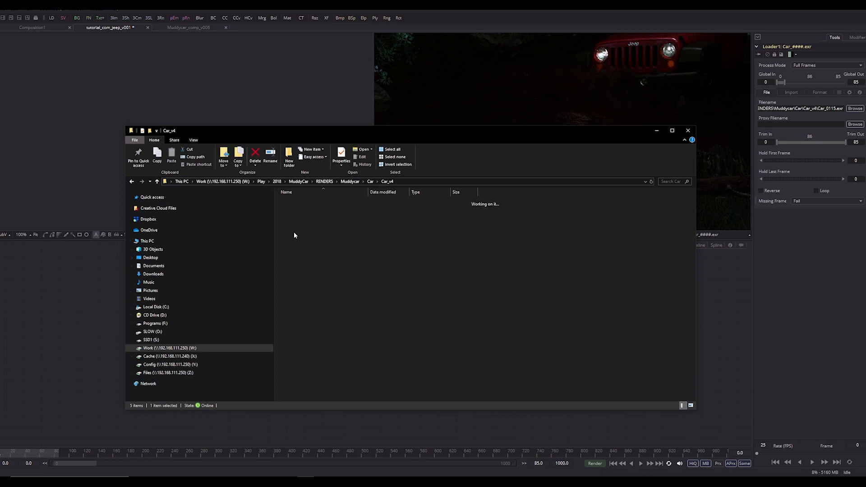
{"action": "left_click", "coordinate": [285, 361]}
{"action": "left_click_drag", "start_coordinate": [284, 363], "coordinate": [91, 313]}
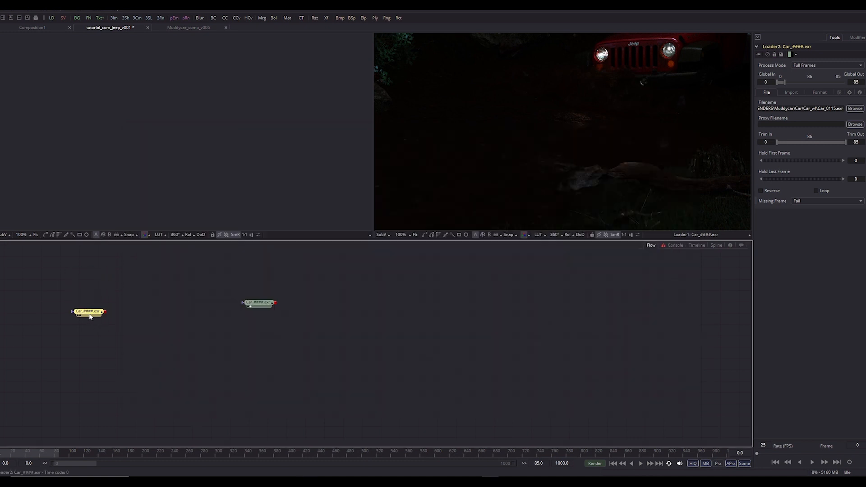
{"action": "left_click_drag", "start_coordinate": [171, 284], "coordinate": [307, 336]}
{"action": "key", "text": "Delete"}
Show the new Car_####.exr loader in the second viewer and make the viewers taller at the expense of the flow area
{"action": "scroll", "coordinate": [572, 170], "scroll_direction": "down", "scroll_amount": 1}
{"action": "left_click_drag", "start_coordinate": [600, 142], "coordinate": [596, 135]}
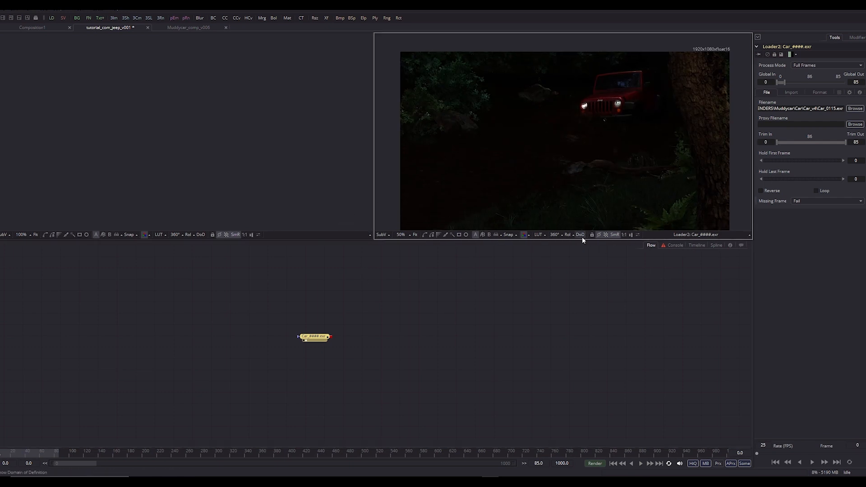
{"action": "left_click_drag", "start_coordinate": [582, 239], "coordinate": [582, 276]}
{"action": "scroll", "coordinate": [610, 146], "scroll_direction": "up", "scroll_amount": 1}
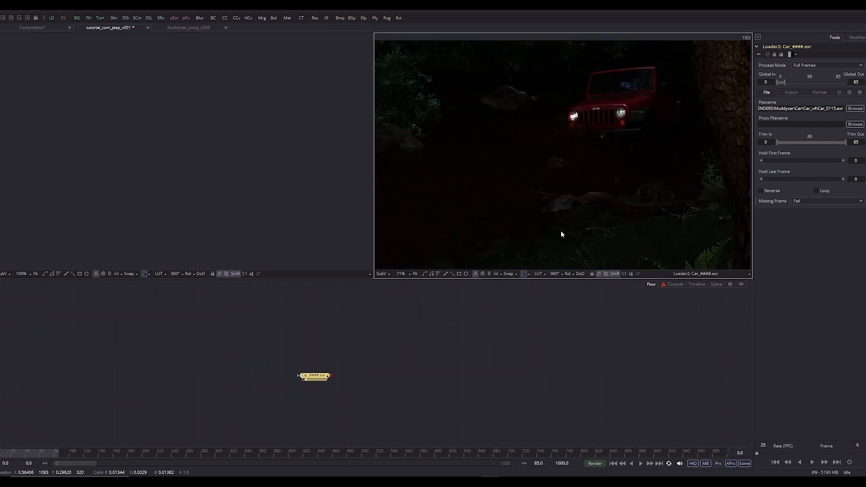
Edit the second viewer's LUT and set its Color Gamma to 2.2
{"action": "left_click_drag", "start_coordinate": [616, 124], "coordinate": [686, 42]}
{"action": "left_click_drag", "start_coordinate": [531, 166], "coordinate": [483, 211]}
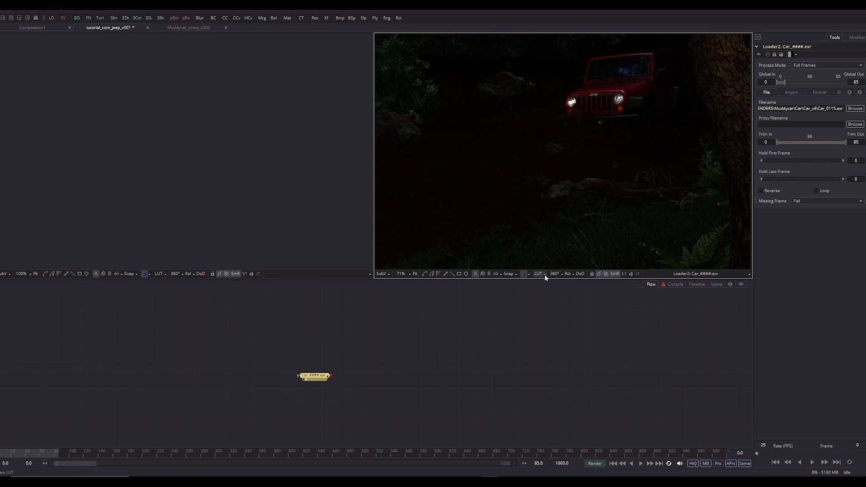
{"action": "left_click_drag", "start_coordinate": [621, 194], "coordinate": [577, 145]}
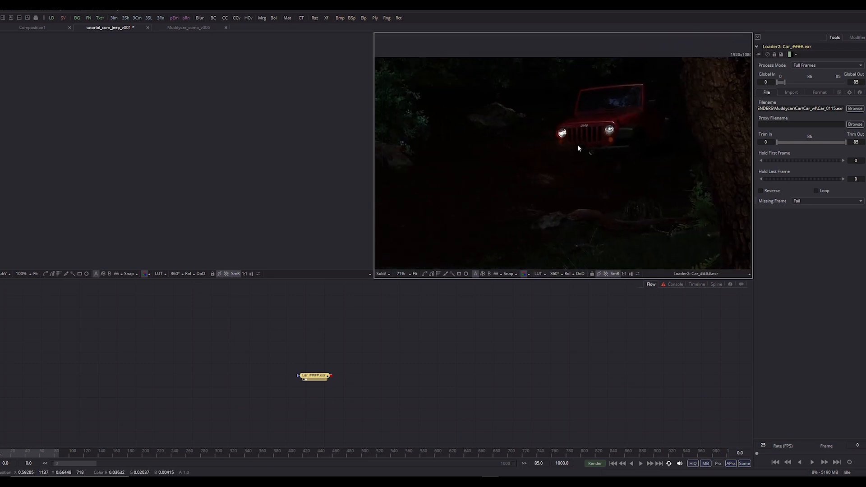
{"action": "scroll", "coordinate": [578, 146], "scroll_direction": "up", "scroll_amount": 2}
{"action": "scroll", "coordinate": [578, 145], "scroll_direction": "down", "scroll_amount": 3}
{"action": "scroll", "coordinate": [573, 171], "scroll_direction": "up", "scroll_amount": 2}
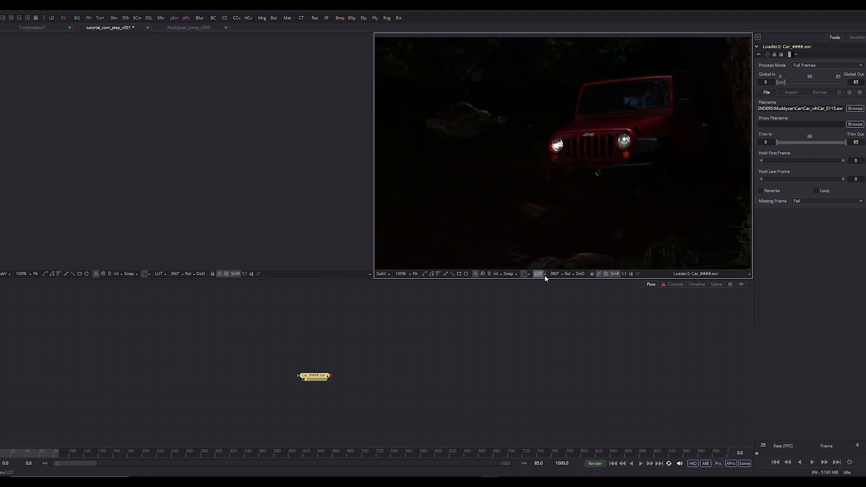
{"action": "left_click", "coordinate": [545, 276]}
{"action": "left_click", "coordinate": [558, 266]}
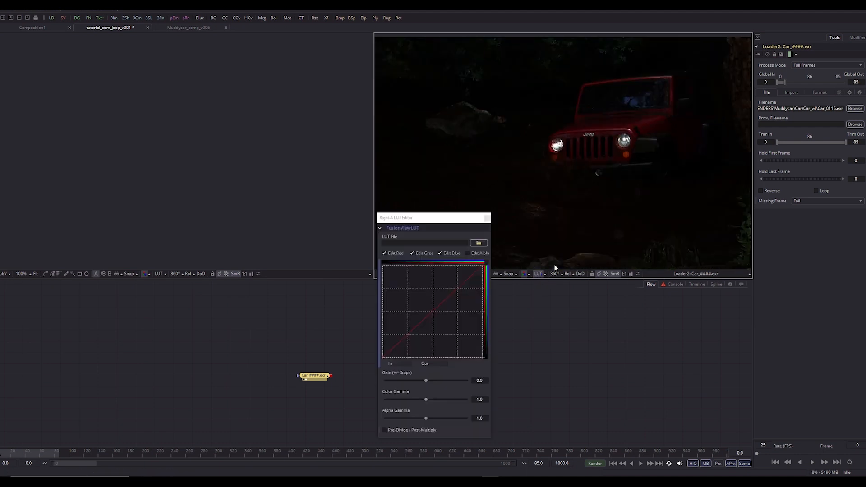
{"action": "left_click", "coordinate": [485, 399]}
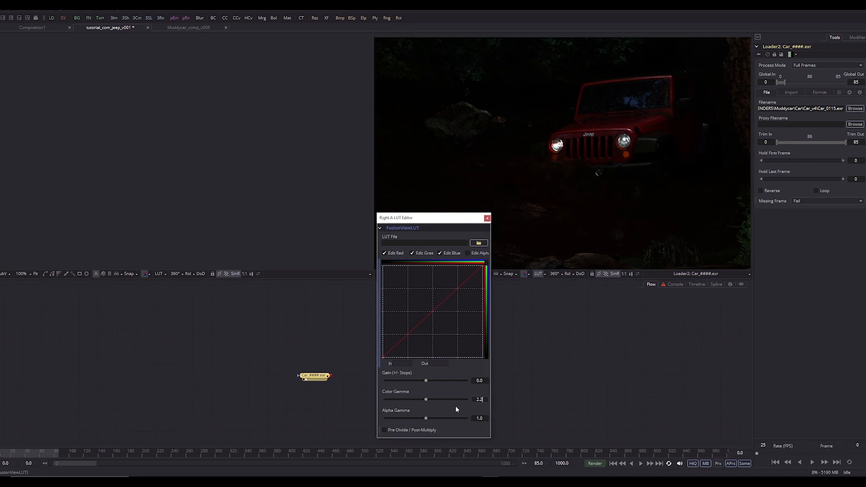
{"action": "key", "text": "Tab"}
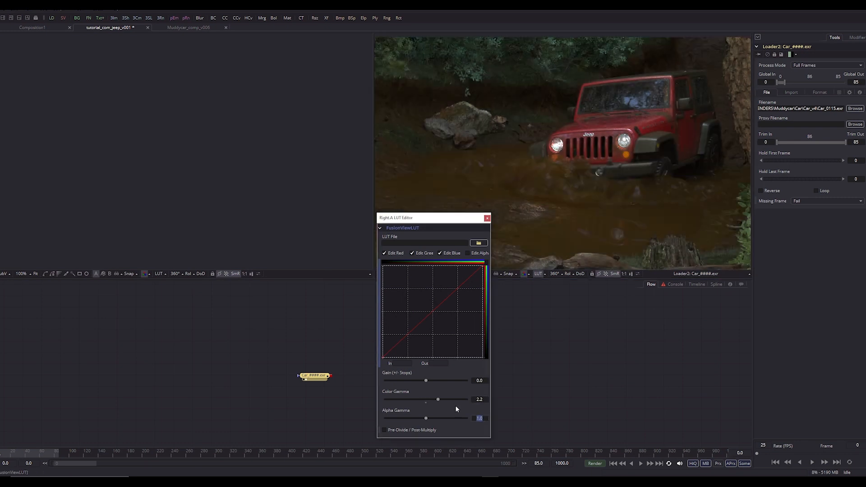
{"action": "left_click", "coordinate": [487, 218]}
{"action": "scroll", "coordinate": [589, 178], "scroll_direction": "down", "scroll_amount": 3}
{"action": "scroll", "coordinate": [589, 178], "scroll_direction": "up", "scroll_amount": 2}
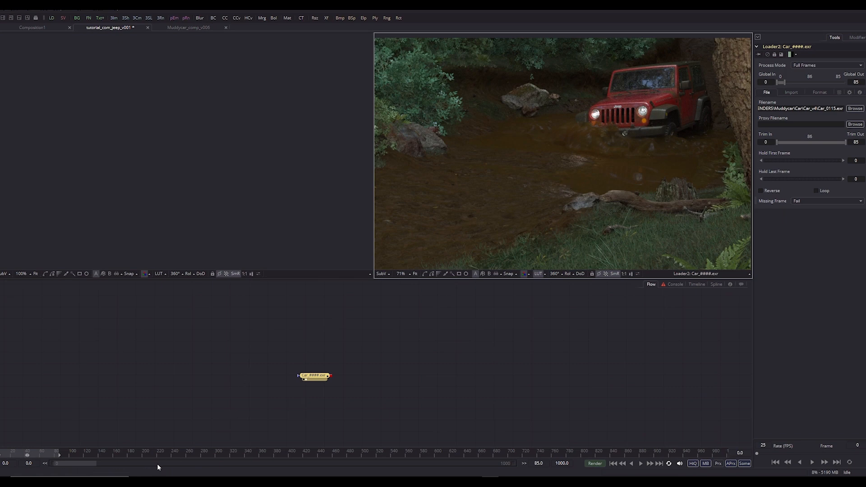
Switch to the browser, open the Convert textures to ACES page from the artist's website tutorials, and return to Fusion
{"action": "key", "text": "alt+Tab"}
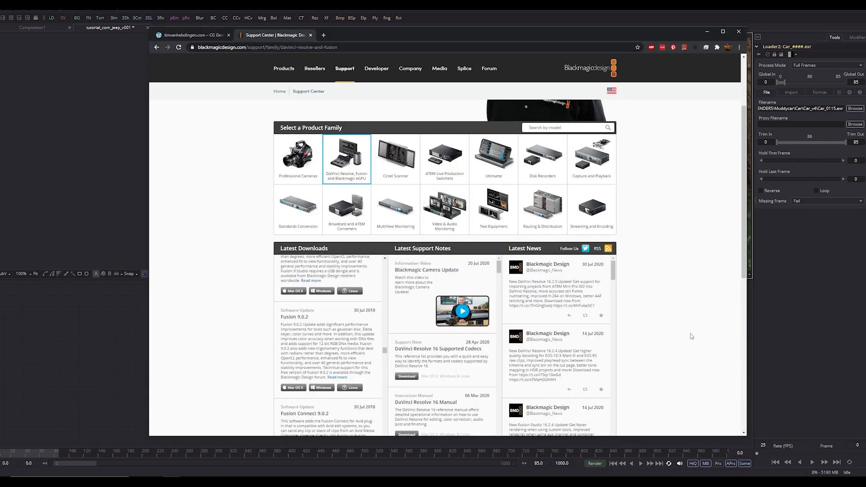
{"action": "left_click", "coordinate": [188, 38]}
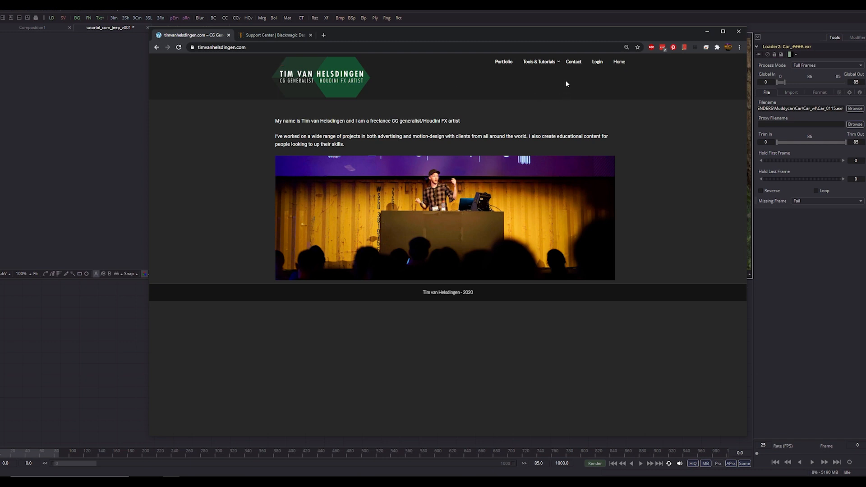
{"action": "mouse_move", "coordinate": [558, 60]}
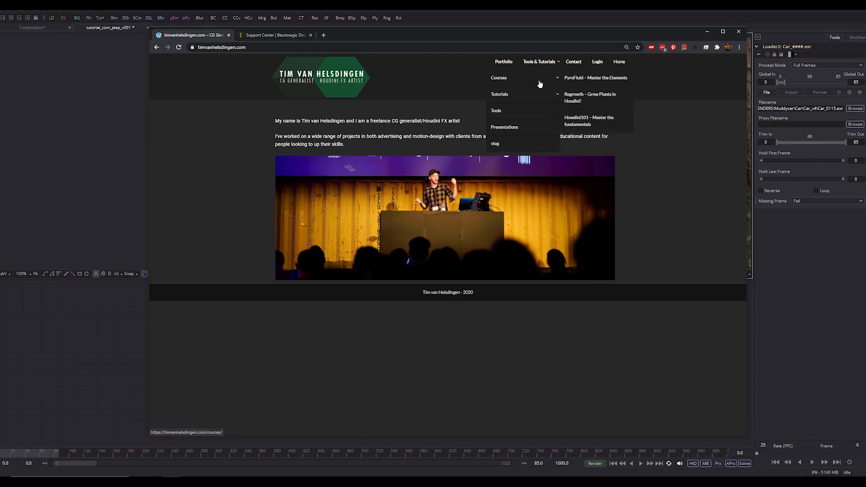
{"action": "mouse_move", "coordinate": [545, 98]}
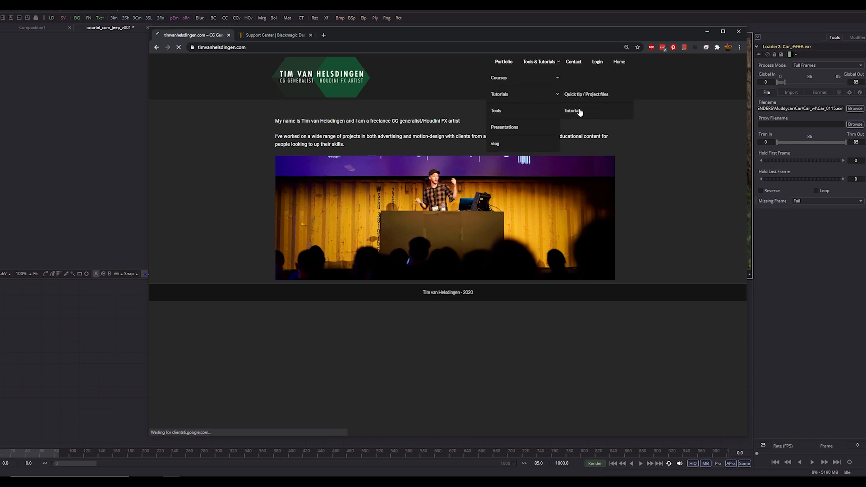
{"action": "left_click", "coordinate": [566, 114]}
{"action": "scroll", "coordinate": [515, 321], "scroll_direction": "down", "scroll_amount": 2}
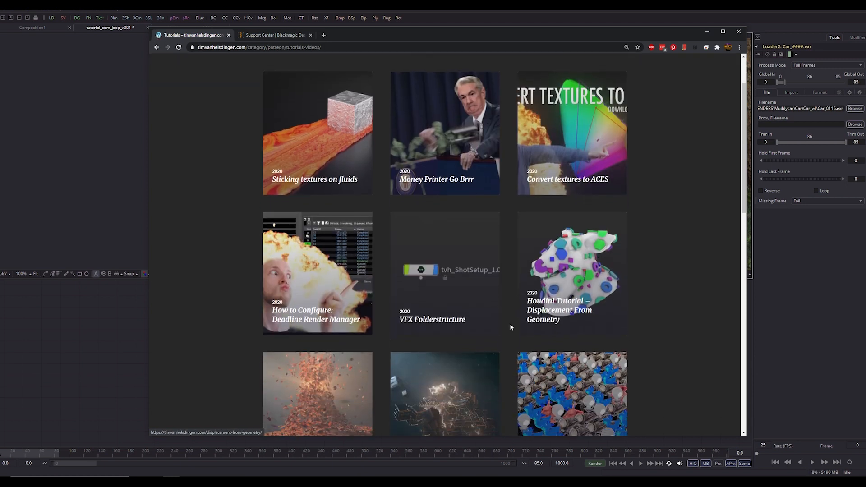
{"action": "scroll", "coordinate": [564, 286], "scroll_direction": "up", "scroll_amount": 1}
{"action": "left_click", "coordinate": [575, 198]}
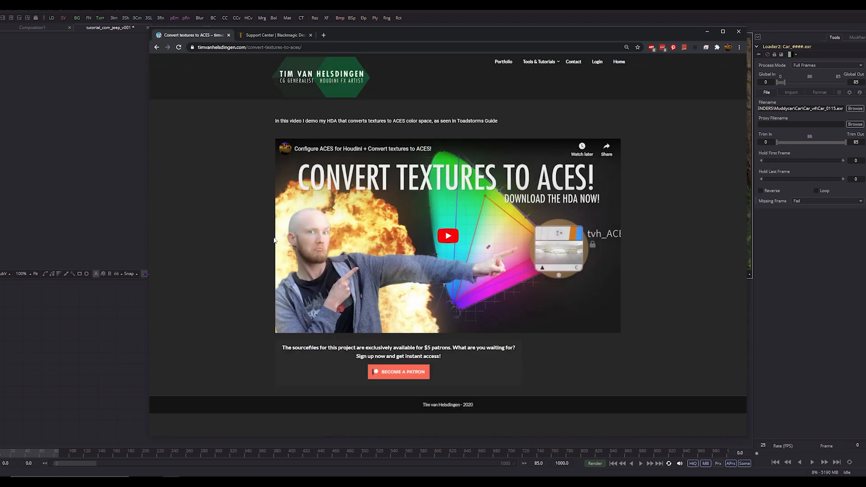
{"action": "left_click", "coordinate": [77, 346]}
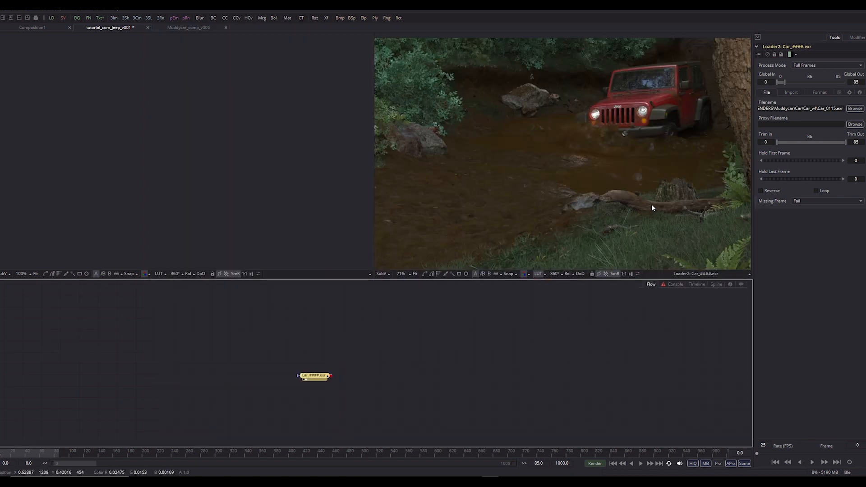
{"action": "scroll", "coordinate": [644, 196], "scroll_direction": "down", "scroll_amount": 1}
{"action": "left_click_drag", "start_coordinate": [688, 233], "coordinate": [640, 221]}
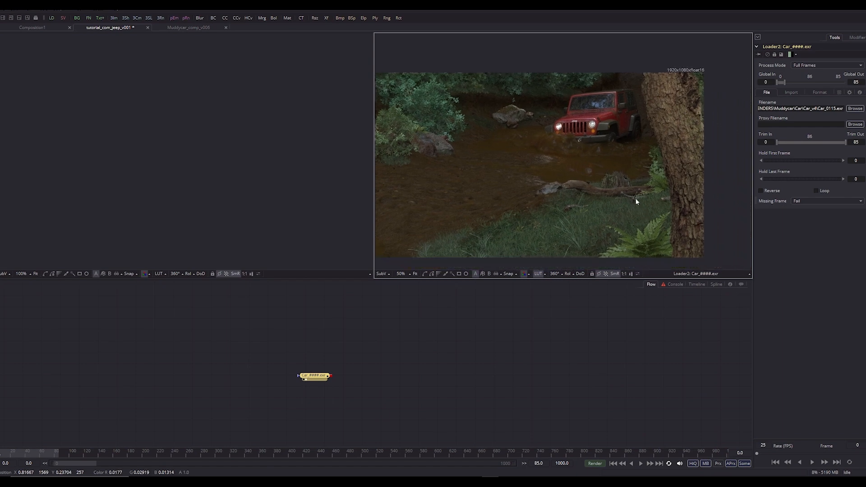
{"action": "scroll", "coordinate": [552, 148], "scroll_direction": "up", "scroll_amount": 1}
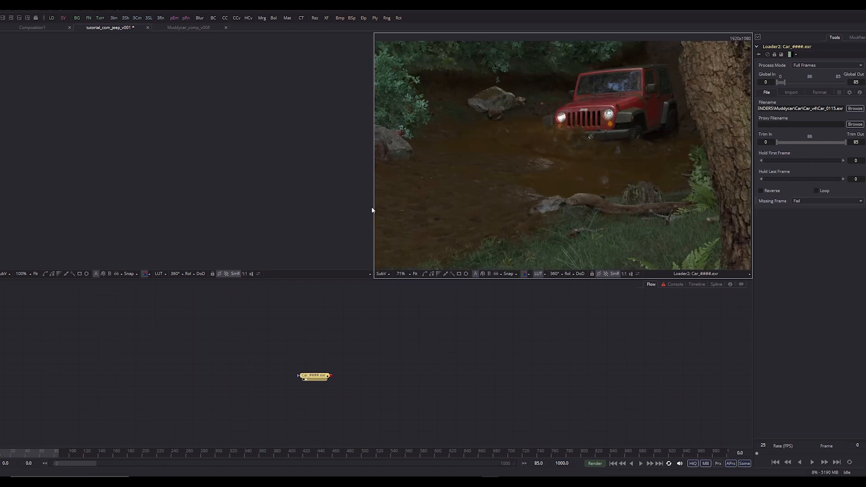
{"action": "left_click", "coordinate": [314, 375]}
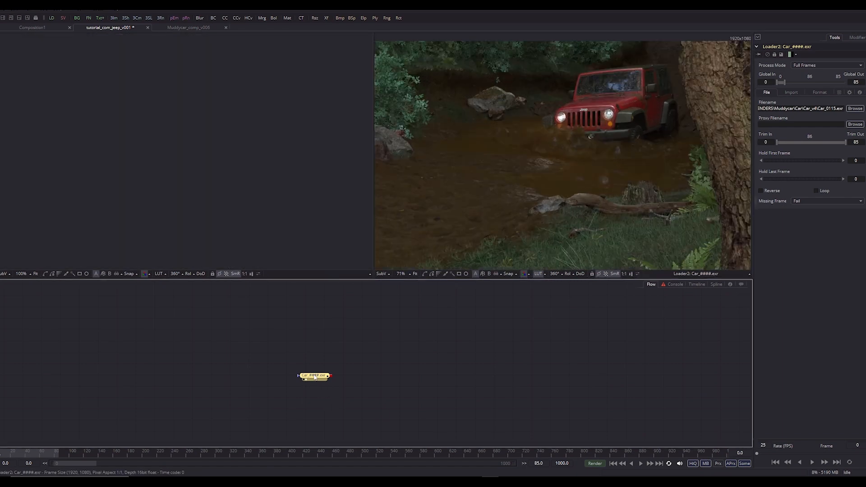
{"action": "left_click_drag", "start_coordinate": [712, 147], "coordinate": [686, 155]}
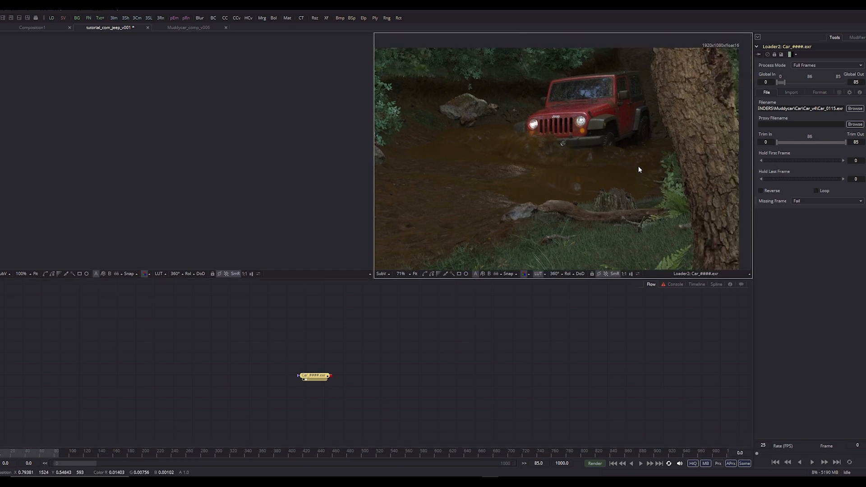
{"action": "left_click_drag", "start_coordinate": [555, 192], "coordinate": [660, 192]}
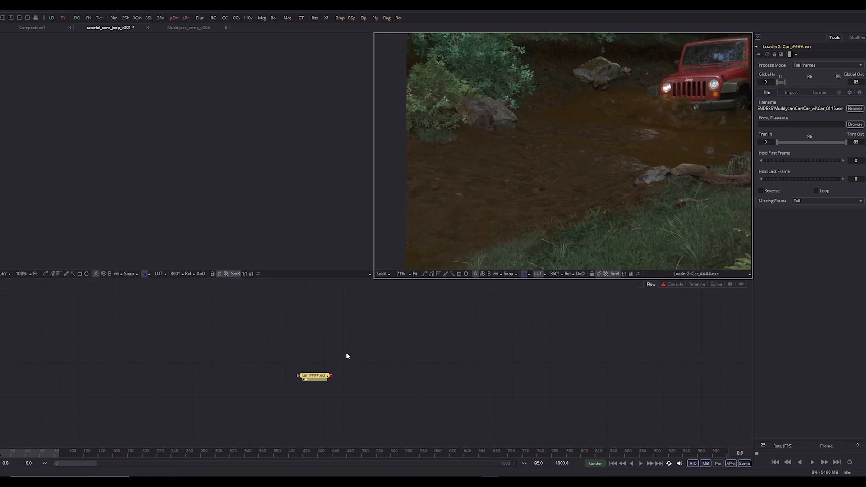
Display the Car_####.exr loader in the first viewer as well and set that viewer's LUT Color Gamma to 2.2
{"action": "key", "text": "1"}
{"action": "left_click", "coordinate": [165, 274]}
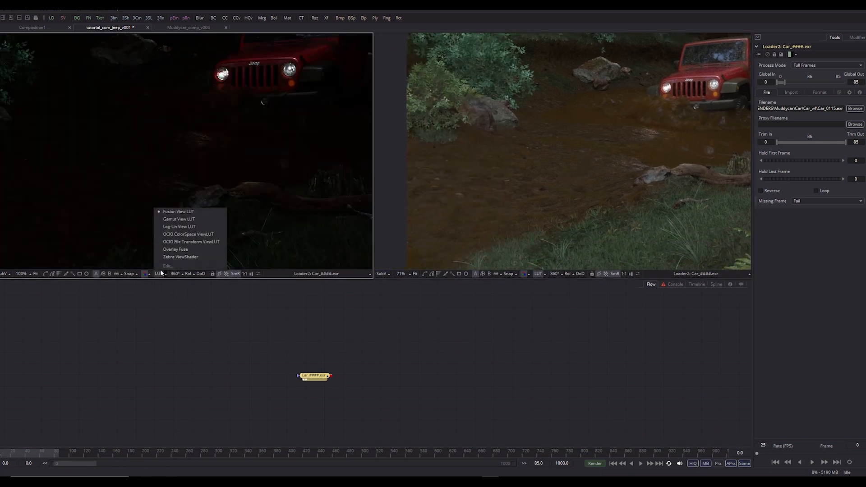
{"action": "left_click", "coordinate": [158, 273]}
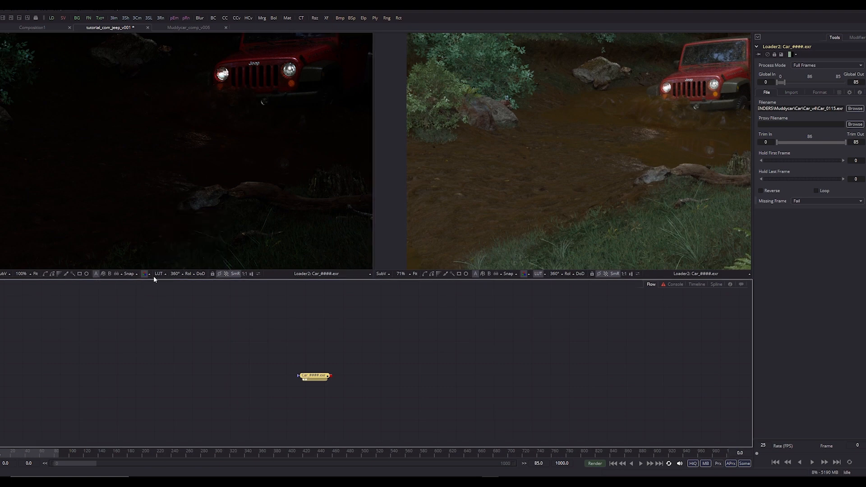
{"action": "left_click", "coordinate": [165, 276]}
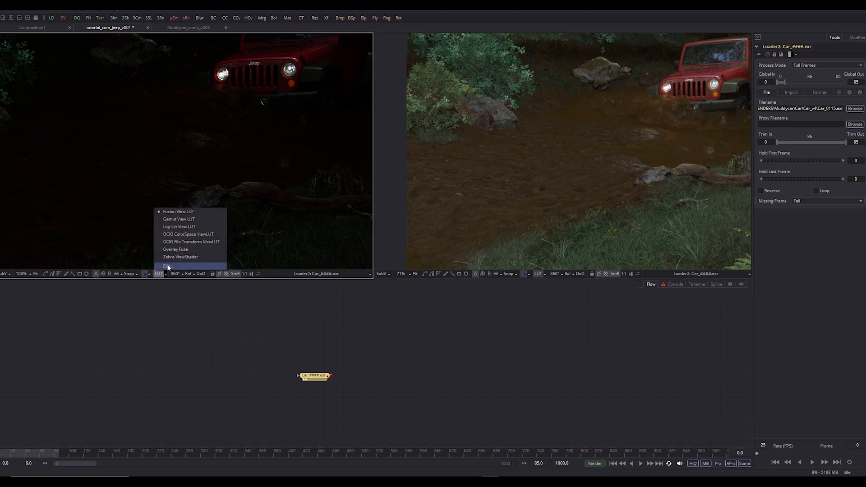
{"action": "left_click", "coordinate": [170, 267]}
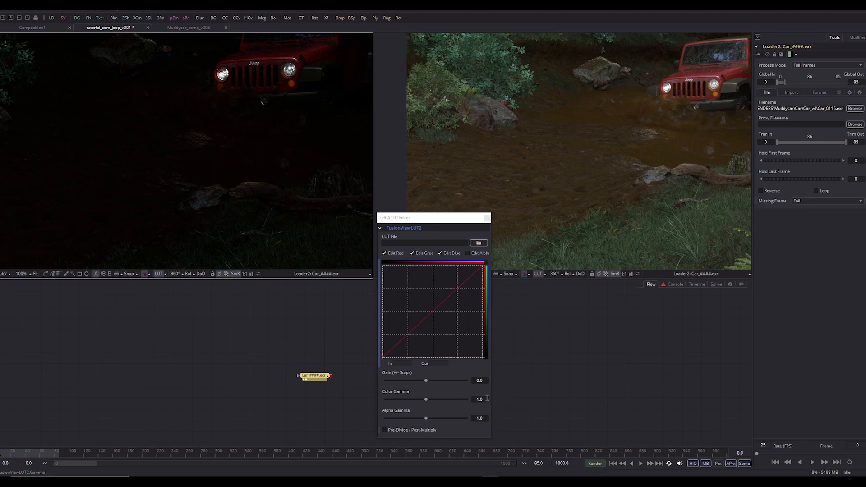
{"action": "type", "text": "2.2"}
{"action": "key", "text": "Tab"}
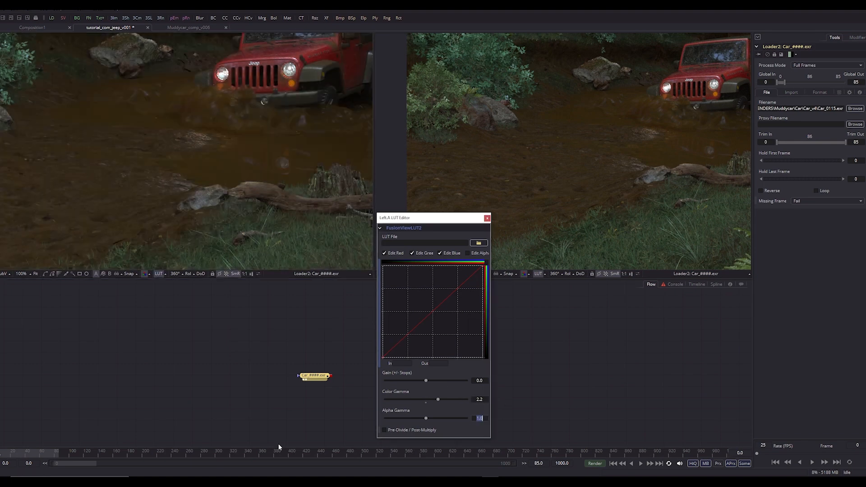
{"action": "left_click", "coordinate": [488, 218]}
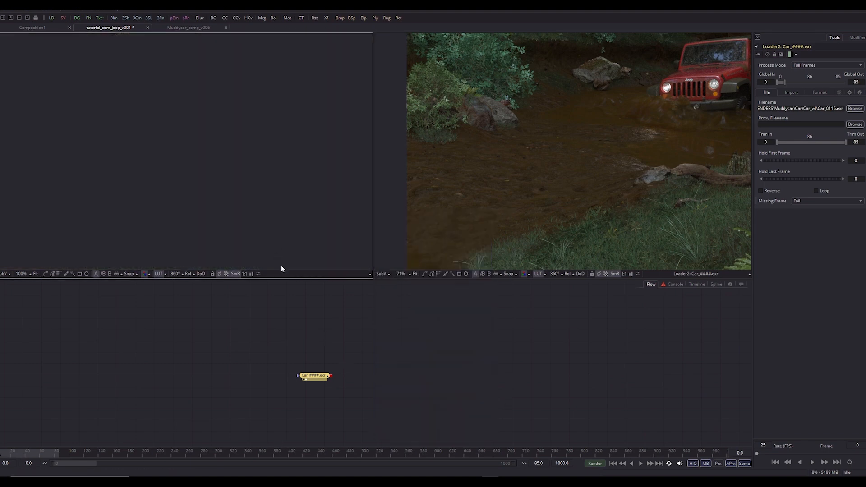
Toggle the Car_####.exr loader's display in the viewers off and on, and move the loader node nearer the middle of the flow
{"action": "left_click", "coordinate": [324, 377]}
{"action": "key", "text": "2"}
{"action": "key", "text": "2"}
{"action": "scroll", "coordinate": [508, 205], "scroll_direction": "down", "scroll_amount": 1}
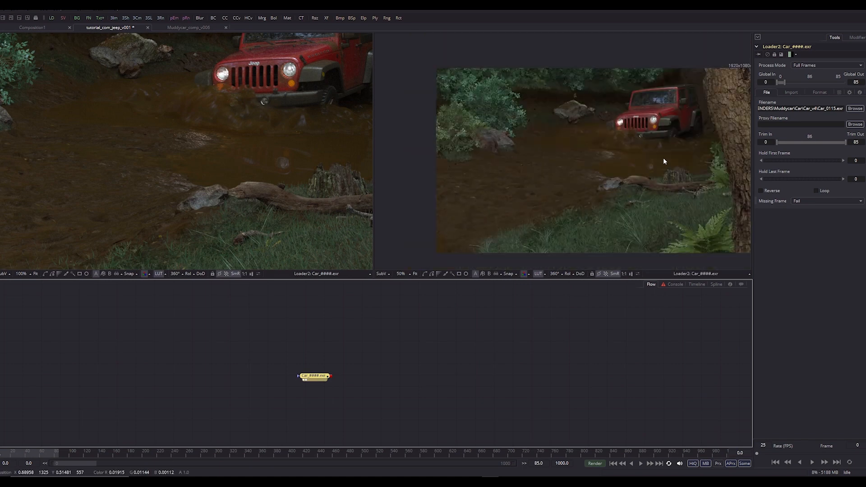
{"action": "key", "text": "2"}
{"action": "key", "text": "2"}
{"action": "left_click_drag", "start_coordinate": [322, 377], "coordinate": [472, 315]}
{"action": "scroll", "coordinate": [609, 201], "scroll_direction": "down", "scroll_amount": 1}
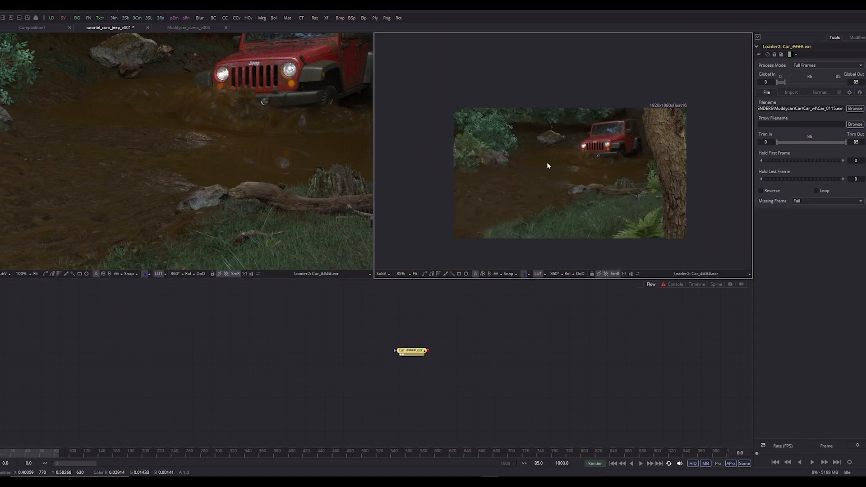
Frame the jeep in the second viewer and widen that viewer by shifting the divider between the two viewers
{"action": "scroll", "coordinate": [547, 162], "scroll_direction": "up", "scroll_amount": 2}
{"action": "scroll", "coordinate": [564, 141], "scroll_direction": "up", "scroll_amount": 1}
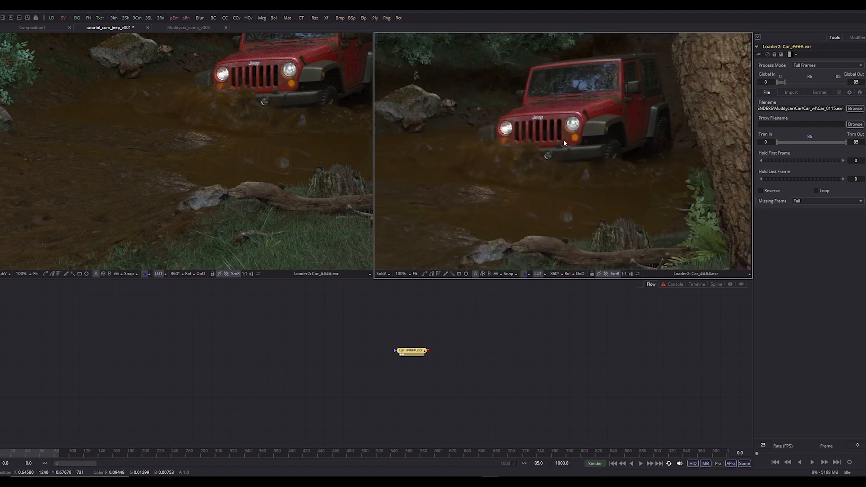
{"action": "left_click_drag", "start_coordinate": [564, 141], "coordinate": [634, 150]}
{"action": "left_click_drag", "start_coordinate": [546, 169], "coordinate": [631, 264]}
{"action": "left_click_drag", "start_coordinate": [481, 236], "coordinate": [524, 192]}
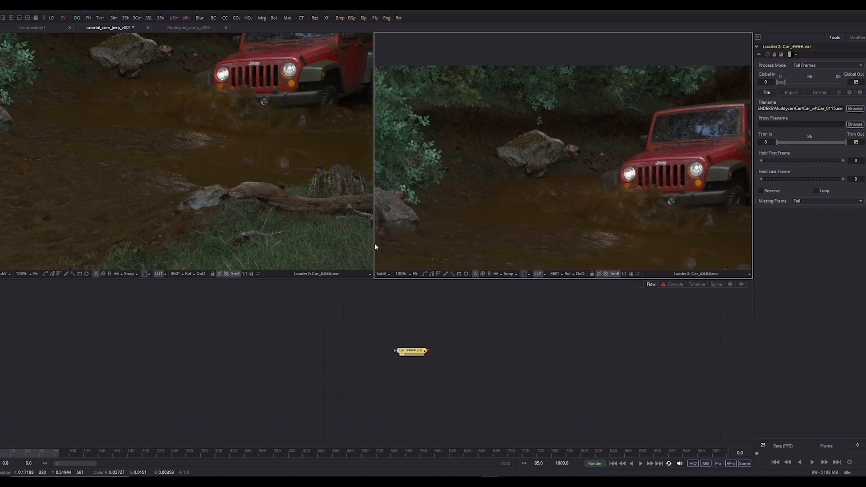
{"action": "left_click_drag", "start_coordinate": [374, 243], "coordinate": [250, 243]}
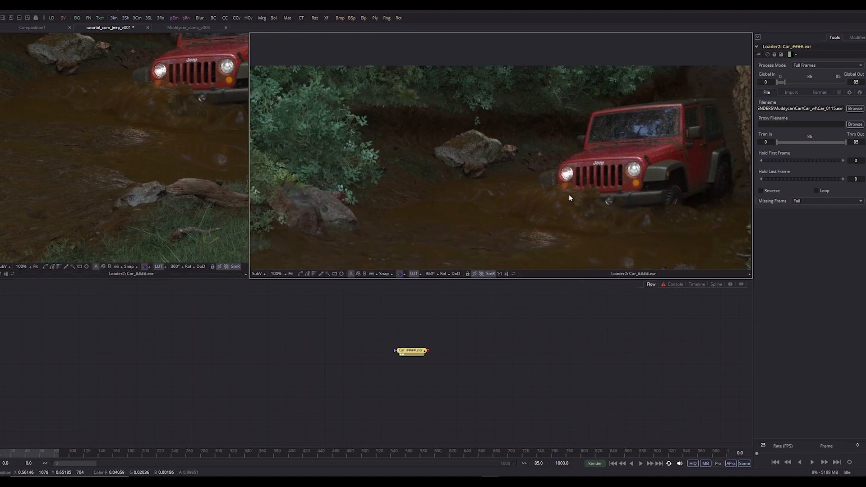
Play the car render while examining the jeep up close in the second viewer, and stop playback at frame 25
{"action": "scroll", "coordinate": [570, 197], "scroll_direction": "up", "scroll_amount": 2}
{"action": "key", "text": "space"}
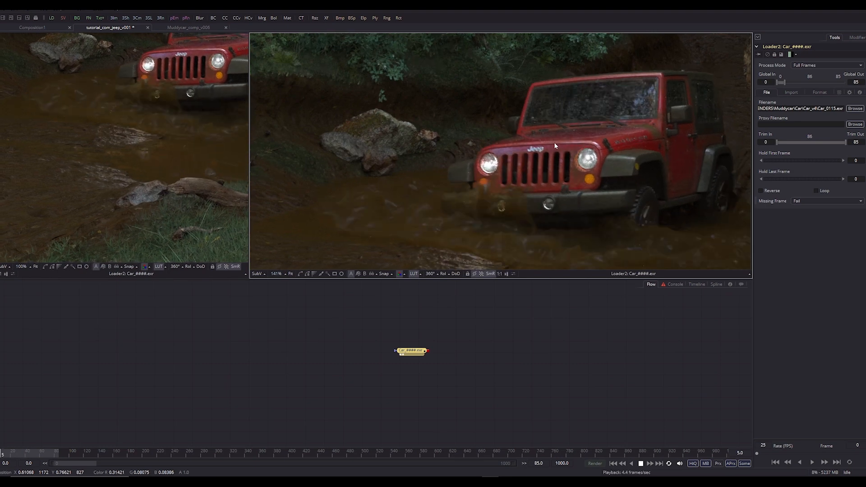
{"action": "scroll", "coordinate": [560, 153], "scroll_direction": "up", "scroll_amount": 2}
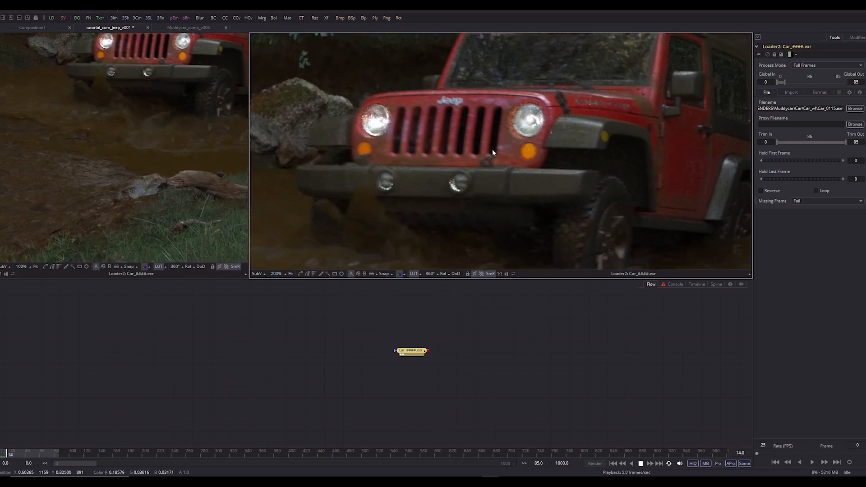
{"action": "scroll", "coordinate": [570, 148], "scroll_direction": "down", "scroll_amount": 2}
{"action": "scroll", "coordinate": [602, 156], "scroll_direction": "down", "scroll_amount": 4}
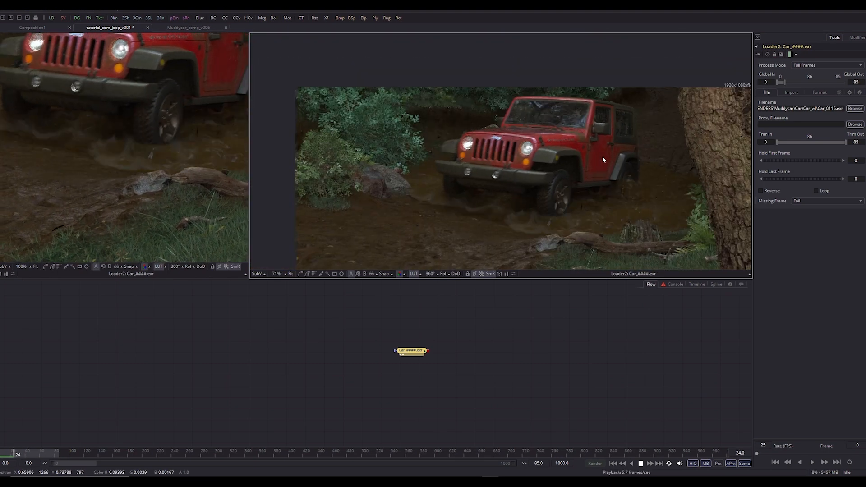
{"action": "key", "text": "space"}
Examine the jeep's grille, headlights, body and wheels up close at frame 25 in the second viewer
{"action": "left_click_drag", "start_coordinate": [411, 351], "coordinate": [403, 353]}
{"action": "scroll", "coordinate": [519, 167], "scroll_direction": "up", "scroll_amount": 6}
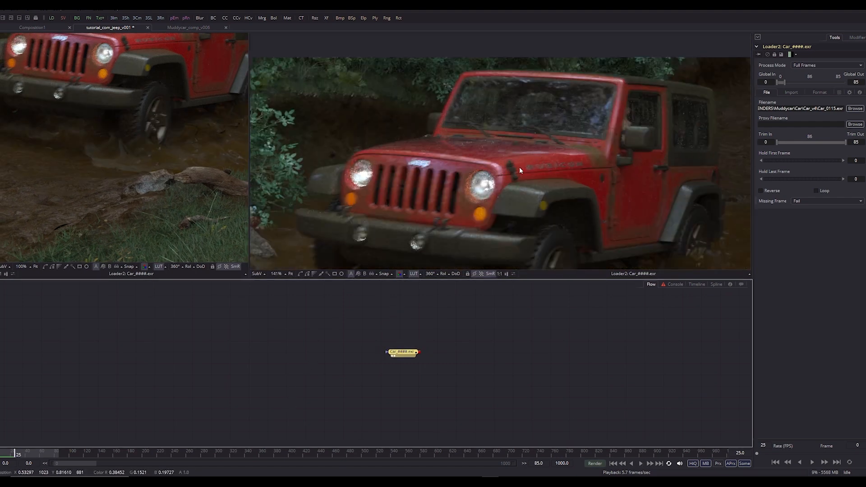
{"action": "left_click_drag", "start_coordinate": [468, 160], "coordinate": [726, 156]}
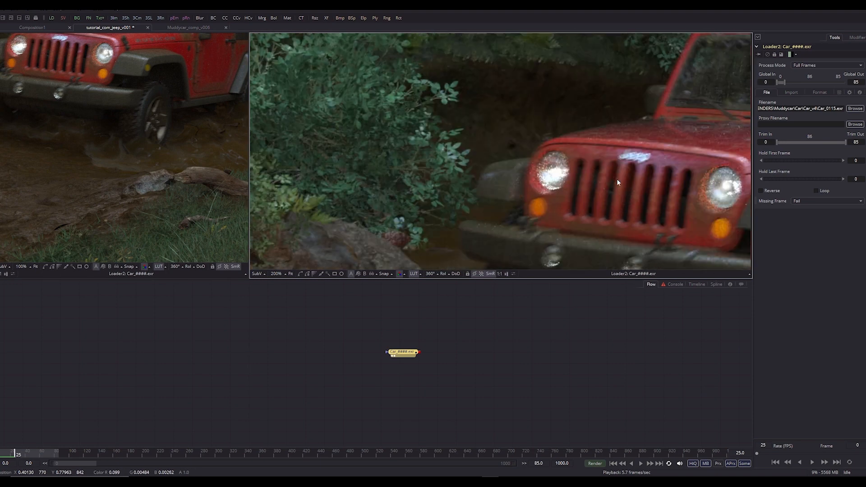
{"action": "left_click_drag", "start_coordinate": [520, 192], "coordinate": [403, 179]}
{"action": "left_click_drag", "start_coordinate": [616, 125], "coordinate": [453, 191]}
{"action": "scroll", "coordinate": [453, 192], "scroll_direction": "down", "scroll_amount": 2}
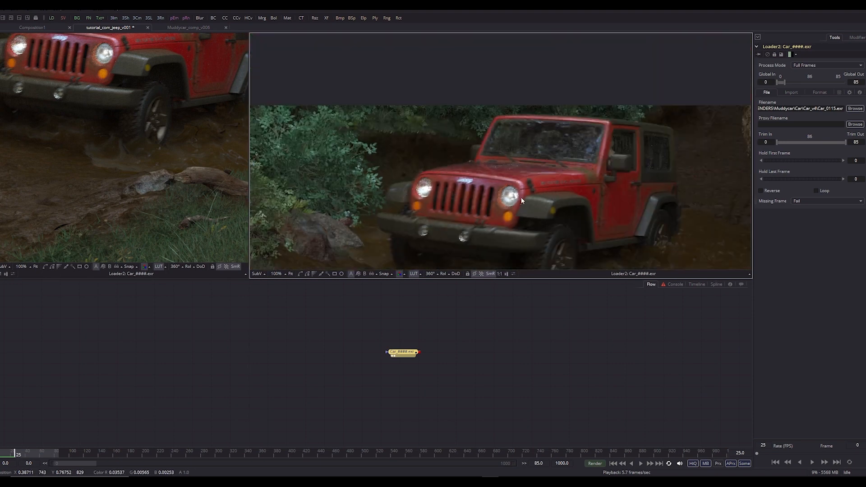
{"action": "left_click_drag", "start_coordinate": [580, 243], "coordinate": [516, 168]}
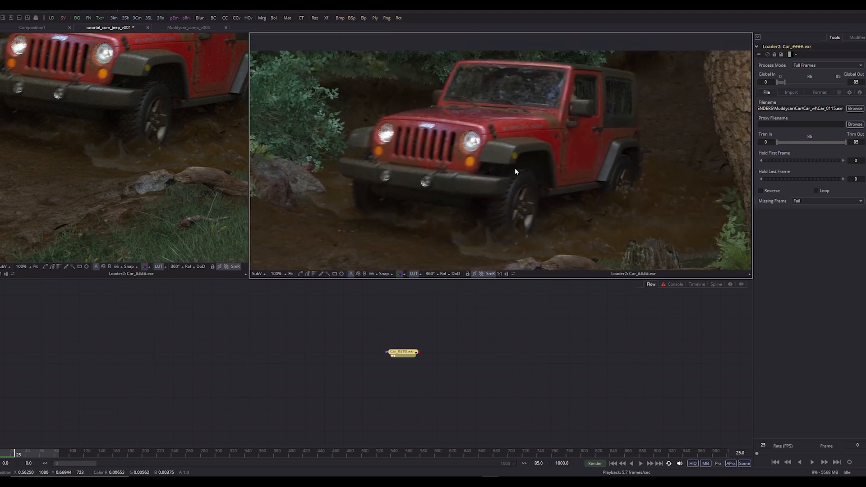
{"action": "scroll", "coordinate": [463, 131], "scroll_direction": "up", "scroll_amount": 2}
{"action": "scroll", "coordinate": [487, 140], "scroll_direction": "down", "scroll_amount": 2}
Save the composition and move the Car_####.exr loader higher in the flow, leaving it deselected
{"action": "key", "text": "ctrl+s"}
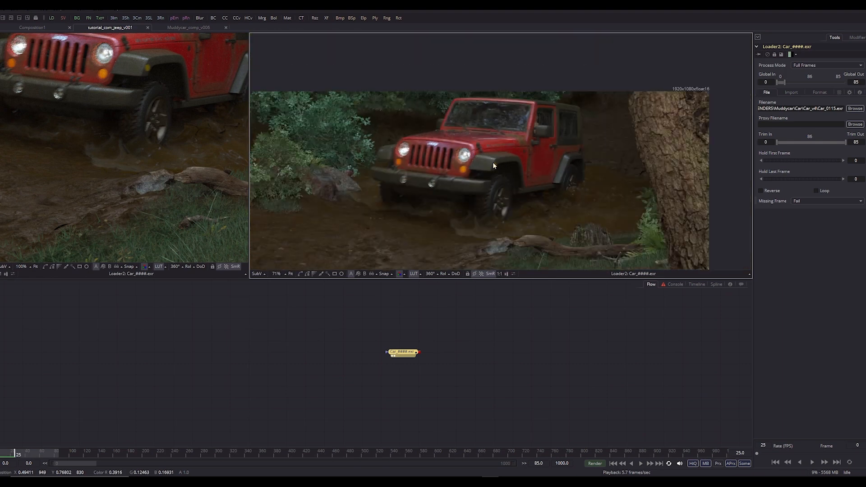
{"action": "left_click_drag", "start_coordinate": [565, 185], "coordinate": [510, 191]}
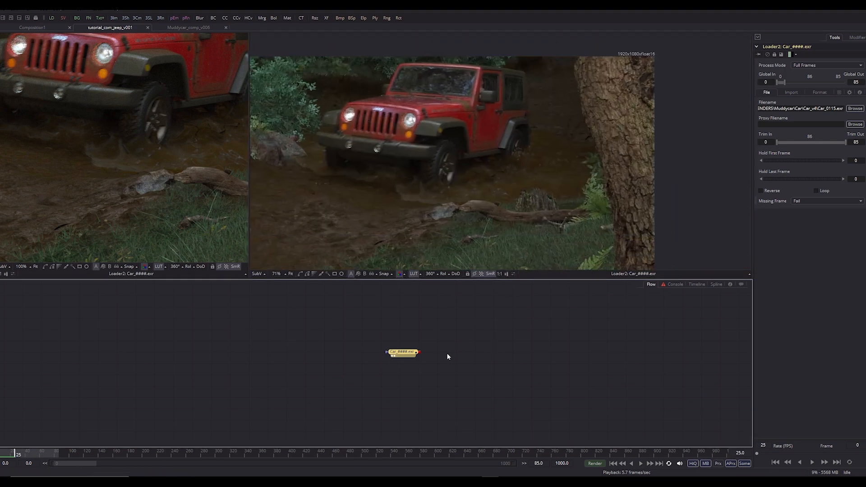
{"action": "left_click_drag", "start_coordinate": [395, 358], "coordinate": [379, 308]}
{"action": "left_click", "coordinate": [450, 336]}
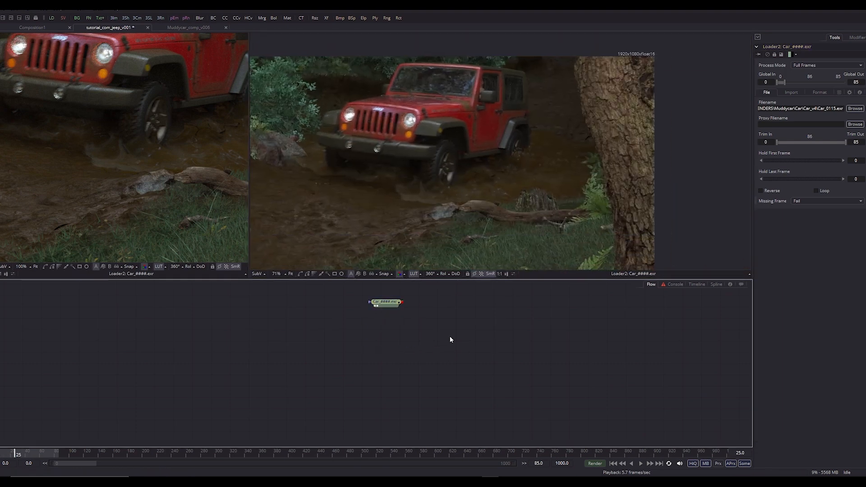
{"action": "left_click_drag", "start_coordinate": [450, 336], "coordinate": [466, 375]}
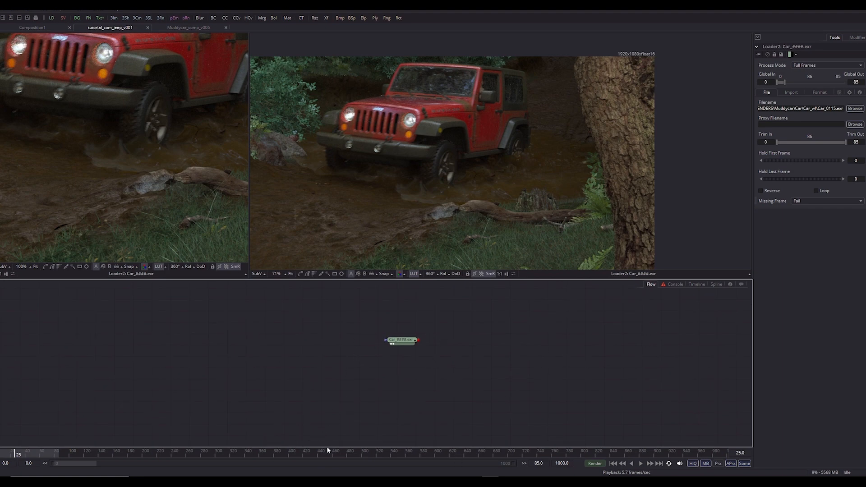
Switch to File Explorer and look through the render pass folders and frames in the Car_v4 folder
{"action": "left_click", "coordinate": [306, 481]}
{"action": "scroll", "coordinate": [339, 313], "scroll_direction": "down", "scroll_amount": 7}
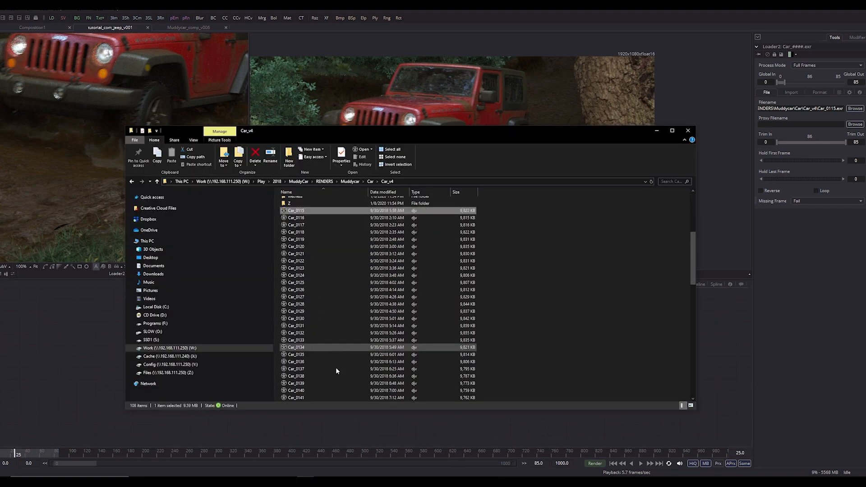
{"action": "scroll", "coordinate": [350, 339], "scroll_direction": "up", "scroll_amount": 7}
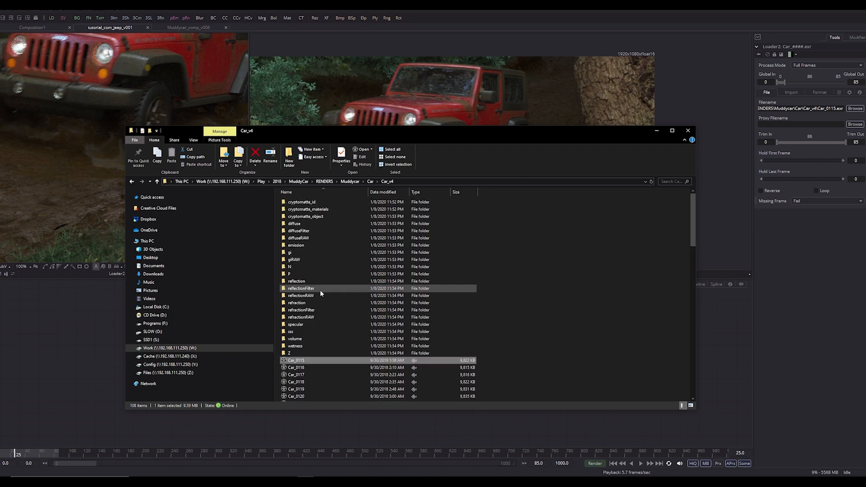
{"action": "scroll", "coordinate": [325, 310], "scroll_direction": "down", "scroll_amount": 6}
{"action": "scroll", "coordinate": [331, 315], "scroll_direction": "up", "scroll_amount": 3}
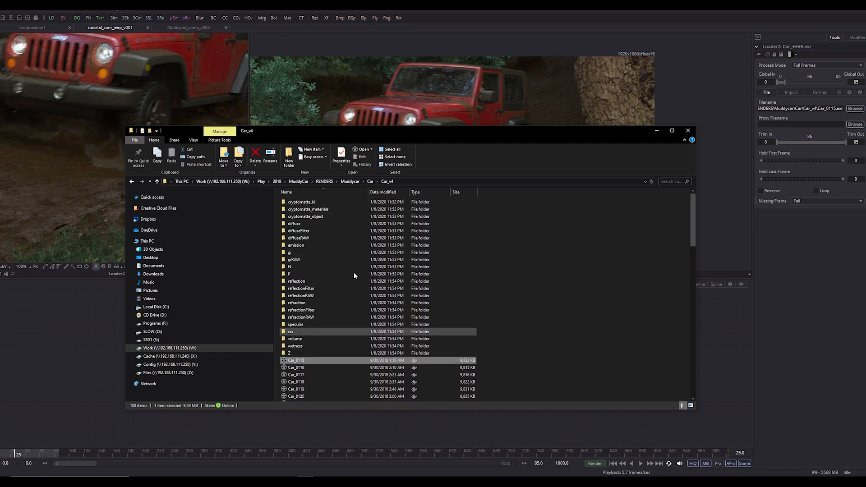
Check the diffuse folder's contents, then add the diffuse pass to the Fusion flow as a loader and show it in the second viewer
{"action": "left_click_drag", "start_coordinate": [343, 128], "coordinate": [472, 134]}
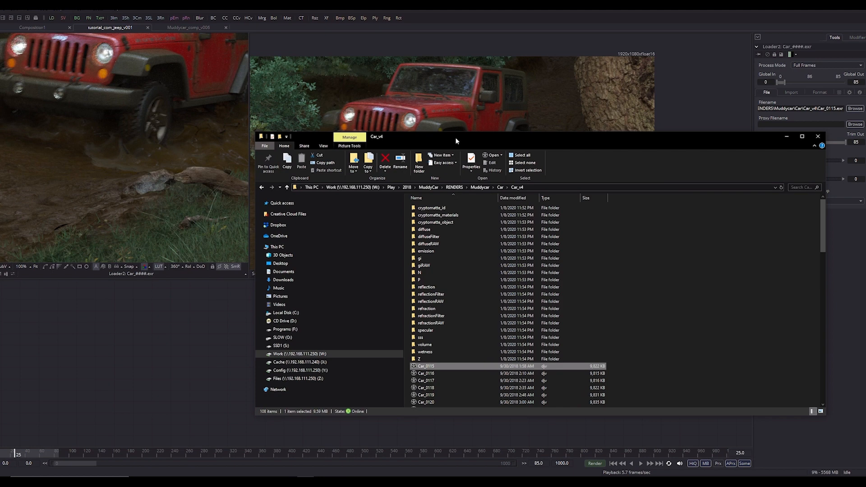
{"action": "left_click_drag", "start_coordinate": [456, 137], "coordinate": [492, 109]}
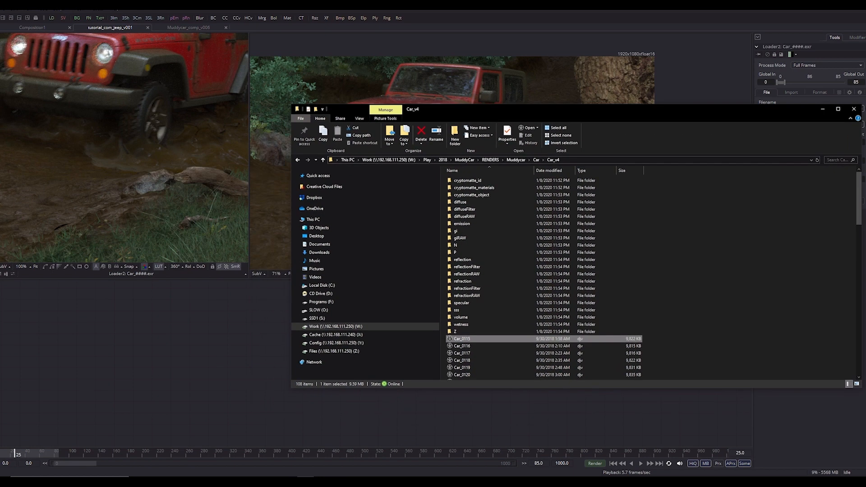
{"action": "double_click", "coordinate": [478, 204]}
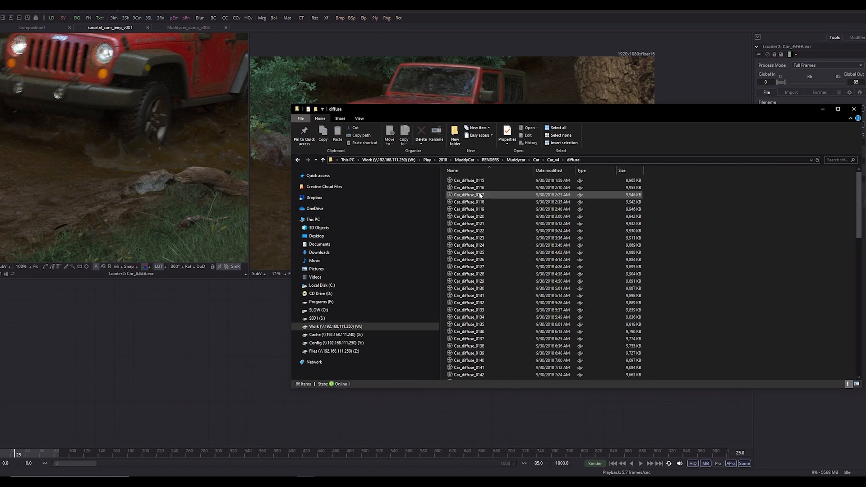
{"action": "key", "text": "alt+Left"}
{"action": "left_click_drag", "start_coordinate": [464, 202], "coordinate": [377, 200]}
{"action": "left_click", "coordinate": [155, 351]}
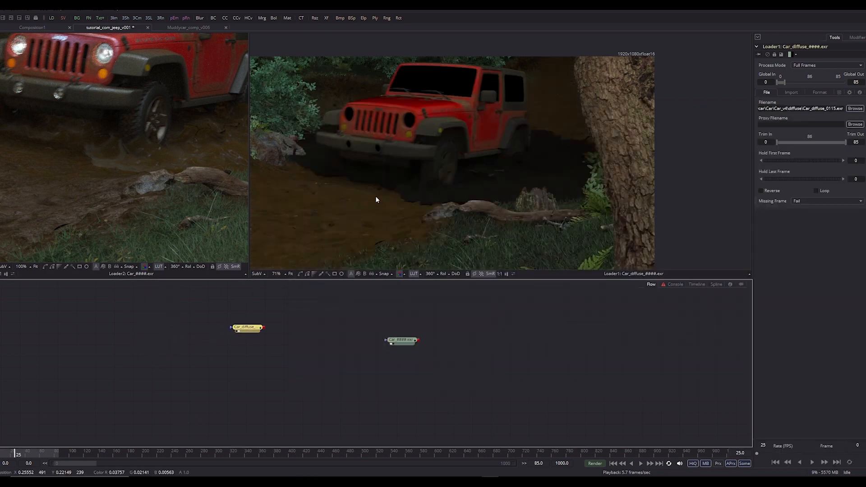
Set the composition's global end time to 85 and move the playhead to frame 45
{"action": "scroll", "coordinate": [514, 148], "scroll_direction": "up", "scroll_amount": 5}
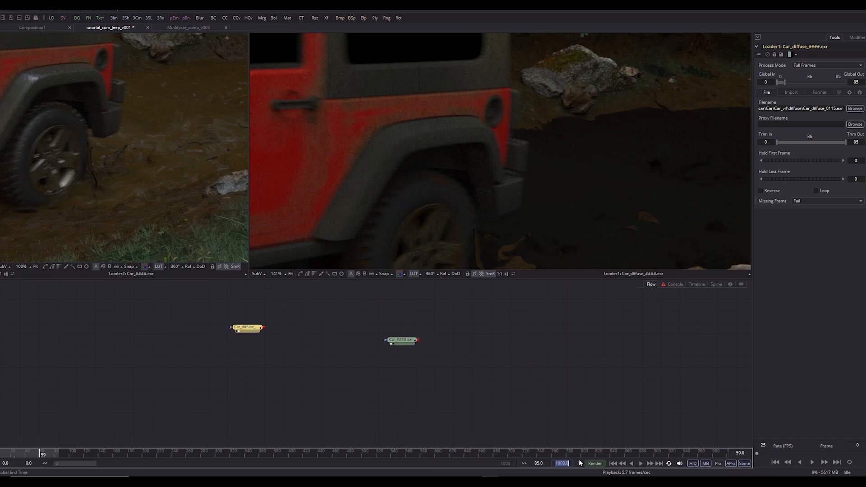
{"action": "type", "text": "85"}
{"action": "key", "text": "Return"}
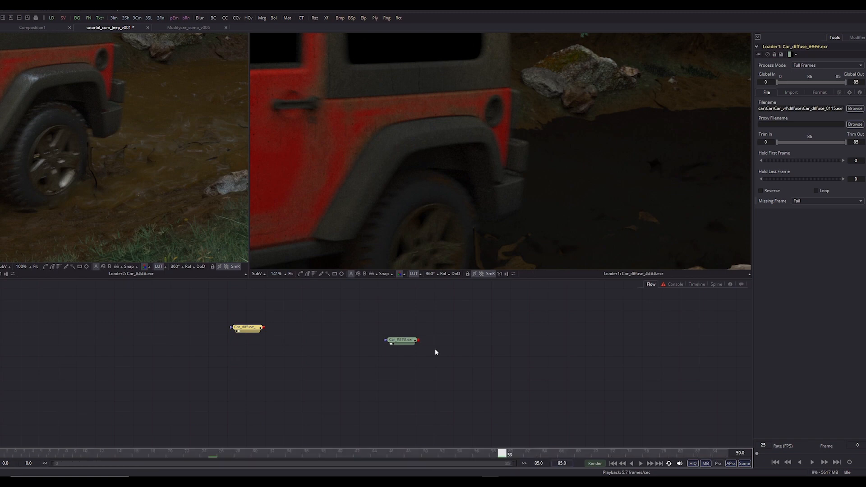
{"action": "scroll", "coordinate": [534, 143], "scroll_direction": "down", "scroll_amount": 1}
{"action": "scroll", "coordinate": [534, 141], "scroll_direction": "down", "scroll_amount": 1}
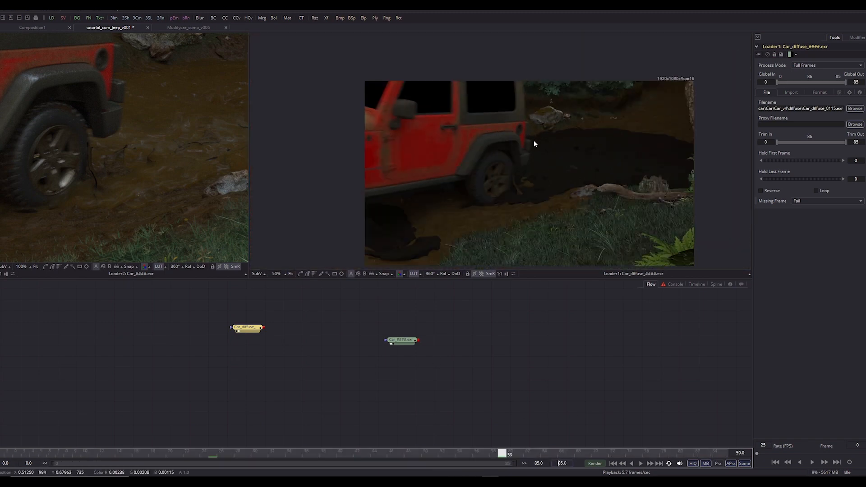
{"action": "left_click_drag", "start_coordinate": [440, 451], "coordinate": [383, 453]}
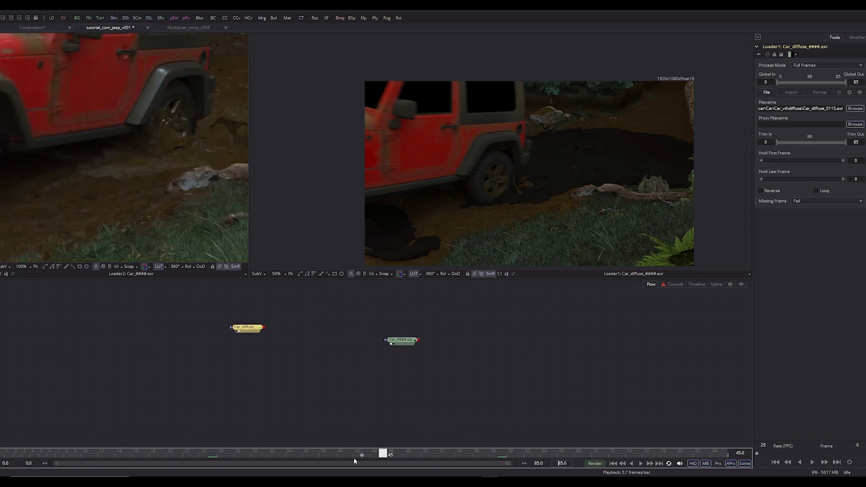
Switch to the Car_v4 folder and add the gi pass to the flow as a loader, displayed in the second viewer
{"action": "key", "text": "alt+Tab"}
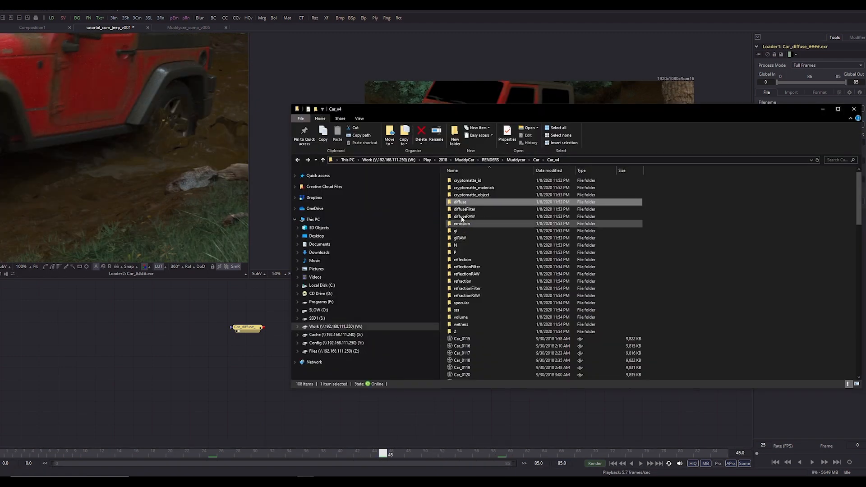
{"action": "left_click_drag", "start_coordinate": [459, 231], "coordinate": [222, 355]}
{"action": "left_click", "coordinate": [465, 238]}
{"action": "left_click", "coordinate": [453, 216]}
{"action": "left_click_drag", "start_coordinate": [455, 232], "coordinate": [449, 159]}
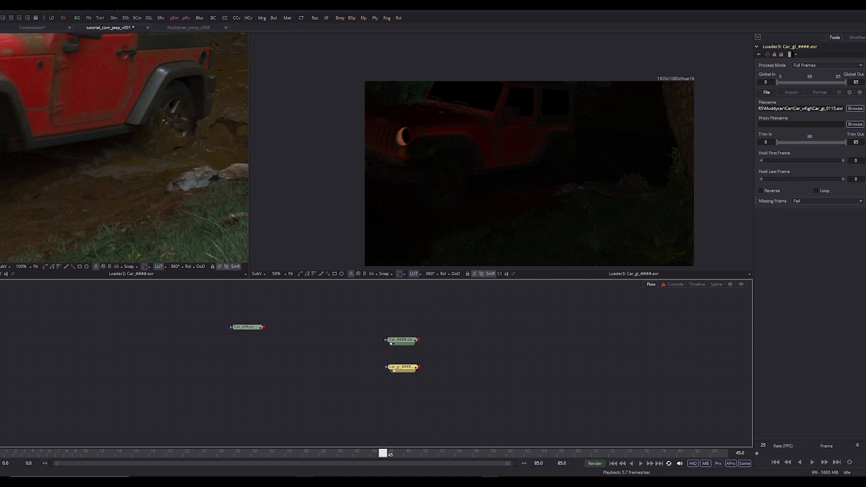
Add the reflection, refraction, specular, sss and emission passes from the Car_v4 folder to the flow as loaders near the diffuse loader
{"action": "key", "text": "alt+Tab"}
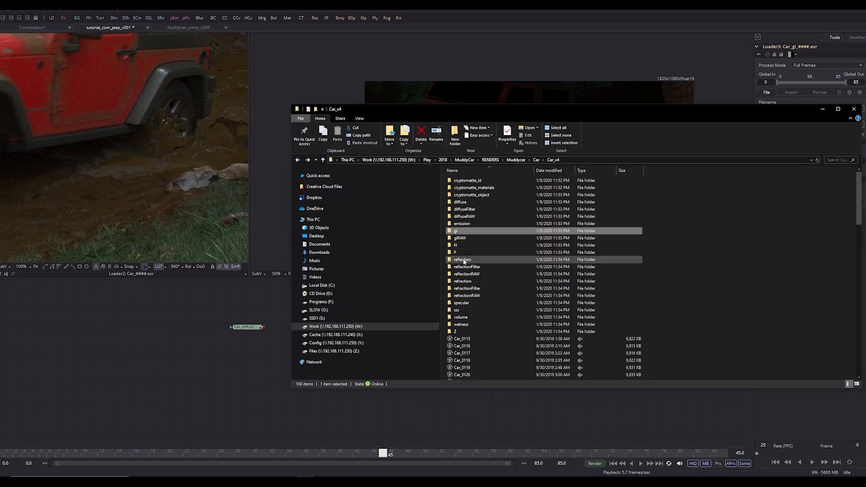
{"action": "left_click_drag", "start_coordinate": [464, 261], "coordinate": [244, 381]}
{"action": "left_click_drag", "start_coordinate": [462, 281], "coordinate": [244, 395]}
{"action": "left_click_drag", "start_coordinate": [461, 302], "coordinate": [242, 429]}
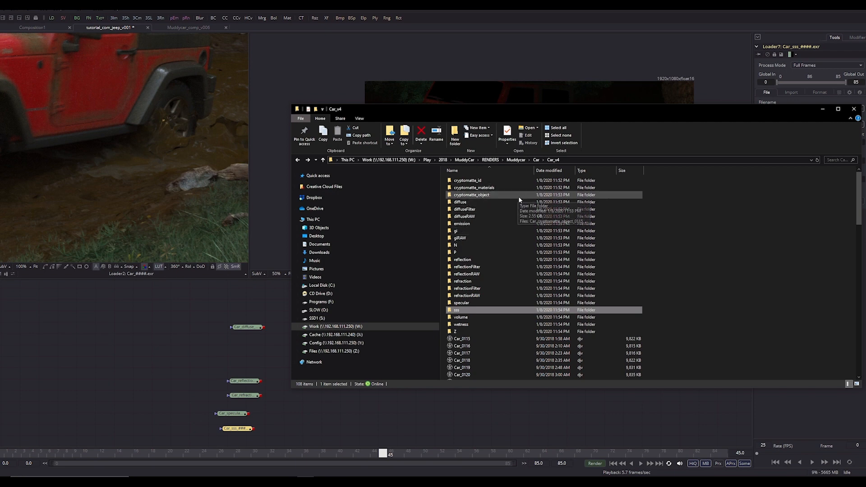
{"action": "left_click_drag", "start_coordinate": [463, 223], "coordinate": [244, 356]}
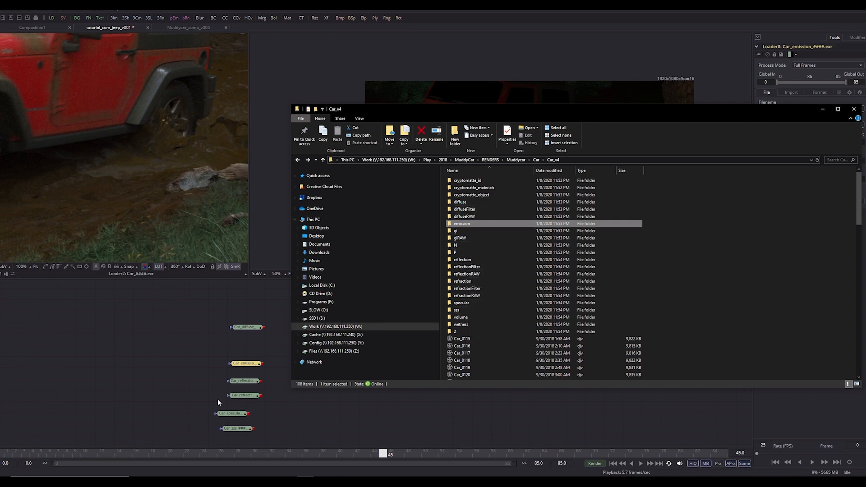
Return to Fusion, move the Car_####.exr and gi loaders up together in the flow, and save the composition
{"action": "left_click", "coordinate": [205, 403]}
{"action": "left_click_drag", "start_coordinate": [353, 360], "coordinate": [327, 360]}
{"action": "mouse_move", "coordinate": [397, 318]}
{"action": "left_mouse_down"}
{"action": "mouse_move", "coordinate": [372, 379]}
{"action": "mouse_move", "coordinate": [391, 319]}
{"action": "left_mouse_up"}
{"action": "left_click", "coordinate": [400, 353]}
{"action": "left_click_drag", "start_coordinate": [400, 353], "coordinate": [374, 376]}
{"action": "key", "text": "ctrl+s"}
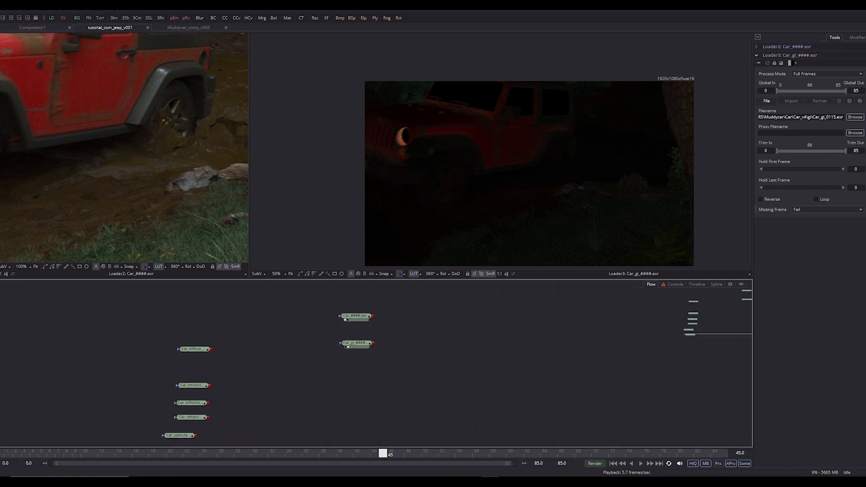
Set the emission loader apart from the other pass loaders and display it in the second viewer
{"action": "left_click_drag", "start_coordinate": [199, 387], "coordinate": [220, 372]}
{"action": "key", "text": "2"}
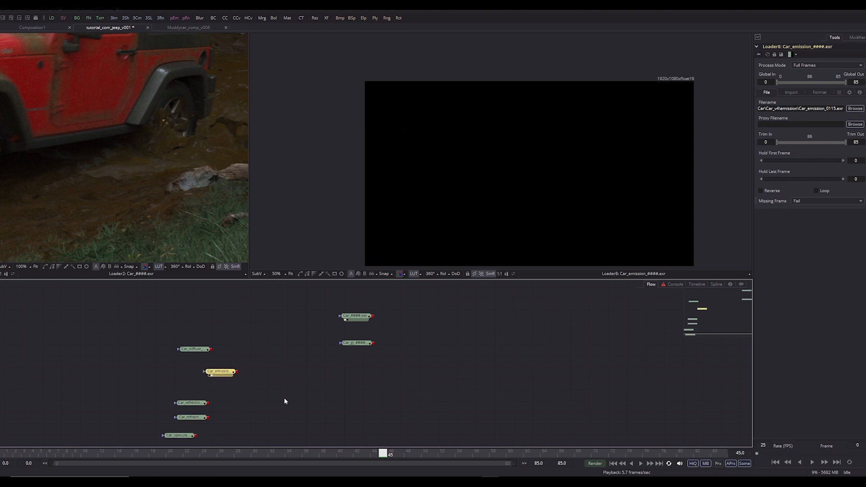
{"action": "left_click_drag", "start_coordinate": [284, 397], "coordinate": [287, 342]}
{"action": "scroll", "coordinate": [238, 350], "scroll_direction": "up", "scroll_amount": 5}
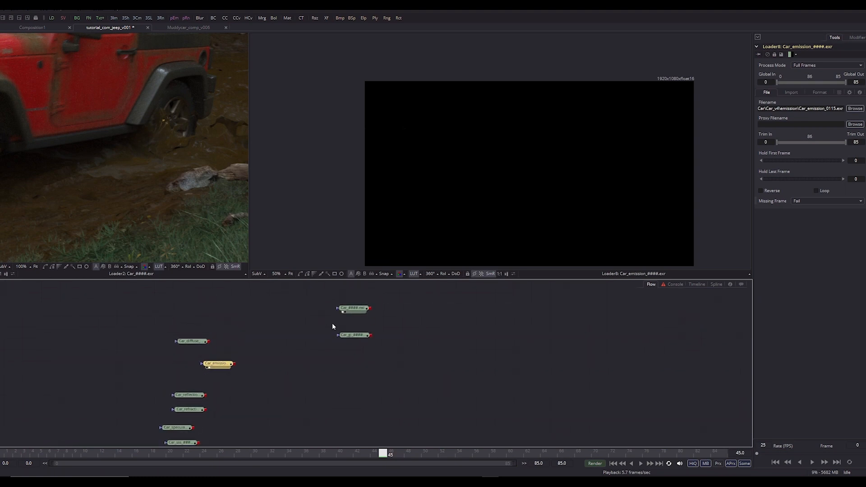
Move the Car_####.exr loader nearer the pass loaders, clear it from the viewers, and display it only in the first viewer
{"action": "left_click", "coordinate": [353, 309]}
{"action": "key", "text": "2"}
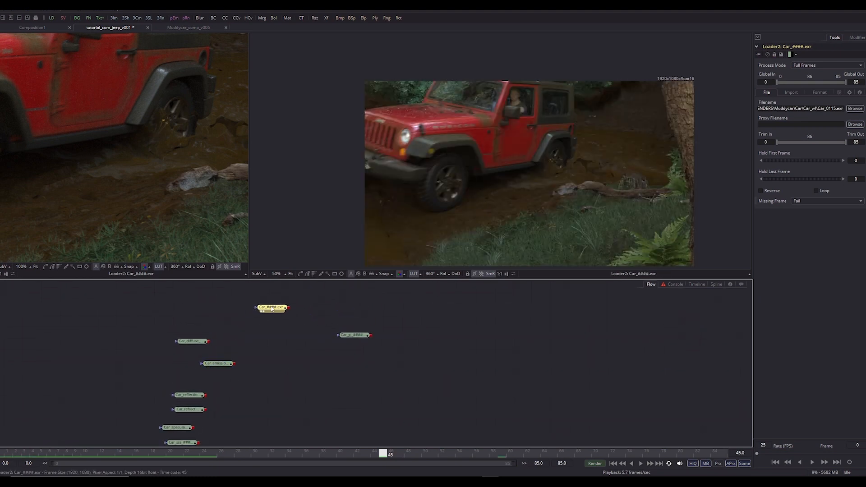
{"action": "left_click_drag", "start_coordinate": [275, 296], "coordinate": [274, 346]}
{"action": "key", "text": "grave"}
{"action": "key", "text": "1"}
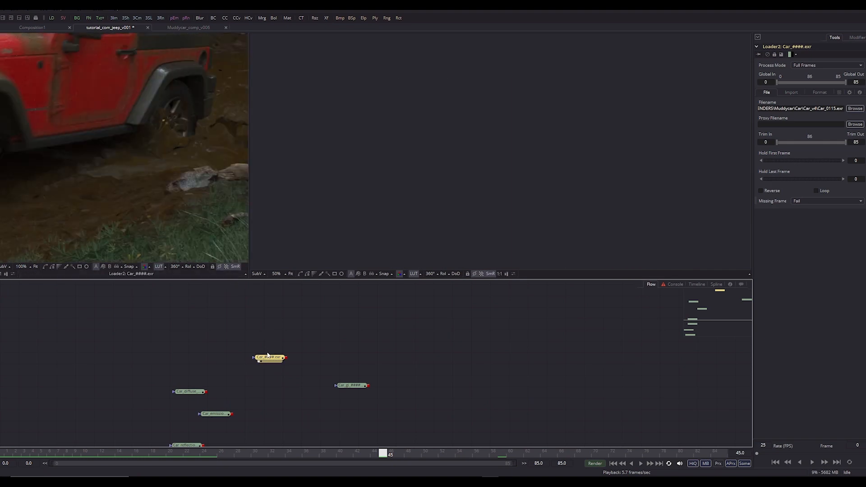
Move the diffuse loader clear of the other pass loaders and display it in the second viewer
{"action": "scroll", "coordinate": [243, 233], "scroll_direction": "down", "scroll_amount": 1}
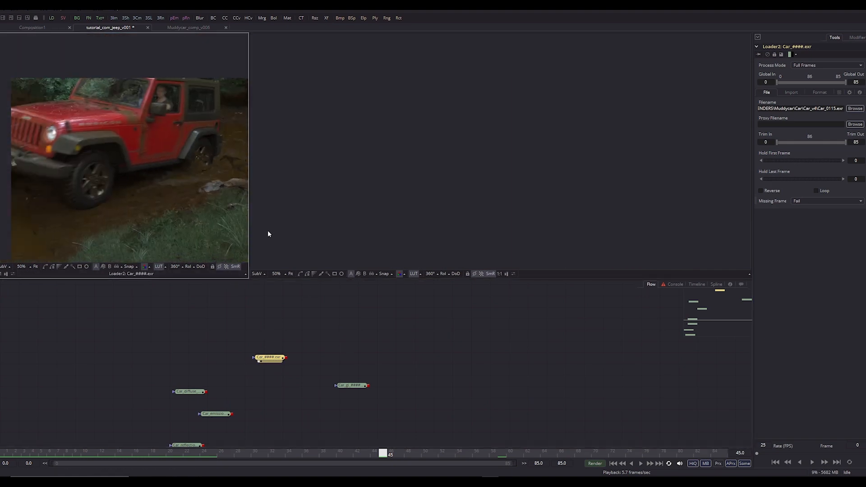
{"action": "left_click_drag", "start_coordinate": [231, 433], "coordinate": [222, 396]}
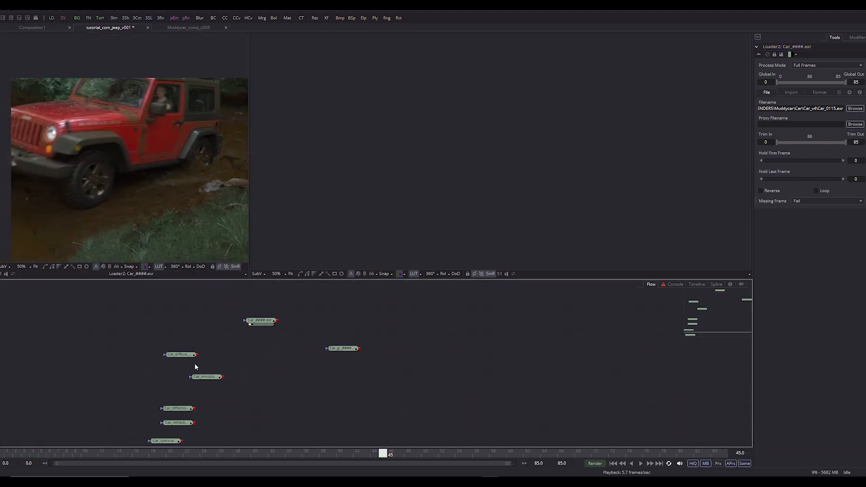
{"action": "left_click_drag", "start_coordinate": [186, 354], "coordinate": [427, 330]}
{"action": "key", "text": "2"}
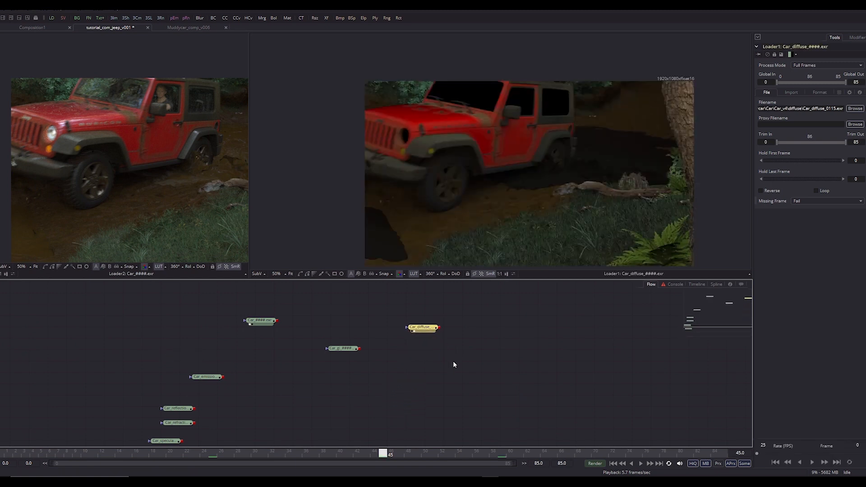
{"action": "scroll", "coordinate": [466, 182], "scroll_direction": "up", "scroll_amount": 1}
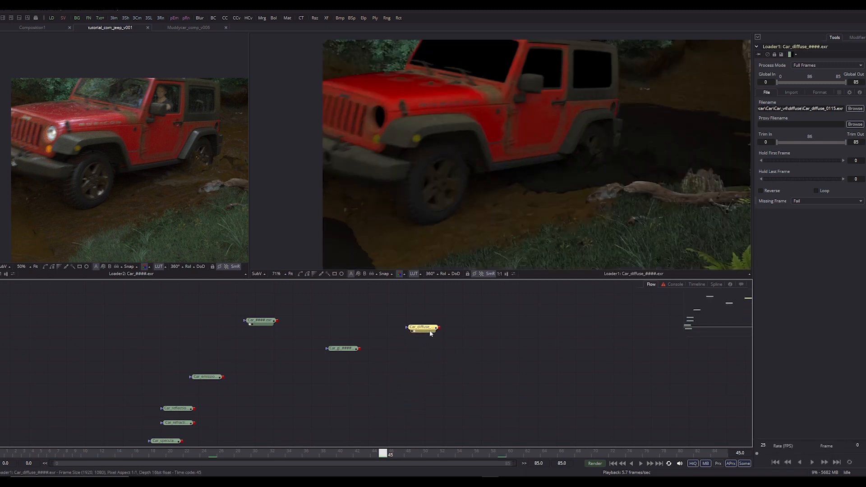
{"action": "left_click_drag", "start_coordinate": [426, 333], "coordinate": [438, 339]}
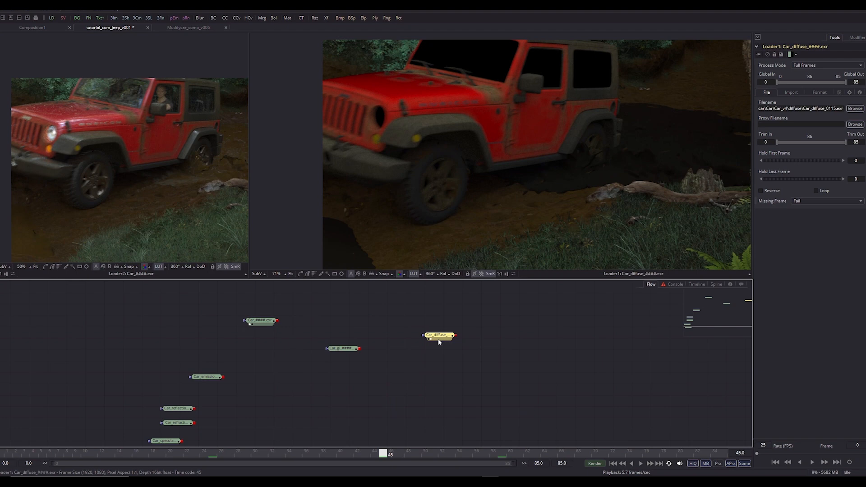
Add a Channel Booleans (Bol) tool after the diffuse loader
{"action": "key", "text": "shift+space"}
{"action": "type", "text": "boo"}
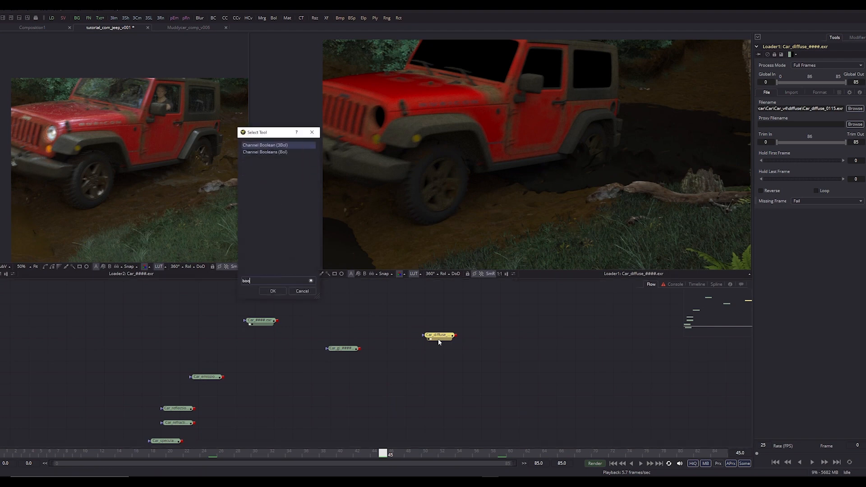
{"action": "key", "text": "Down"}
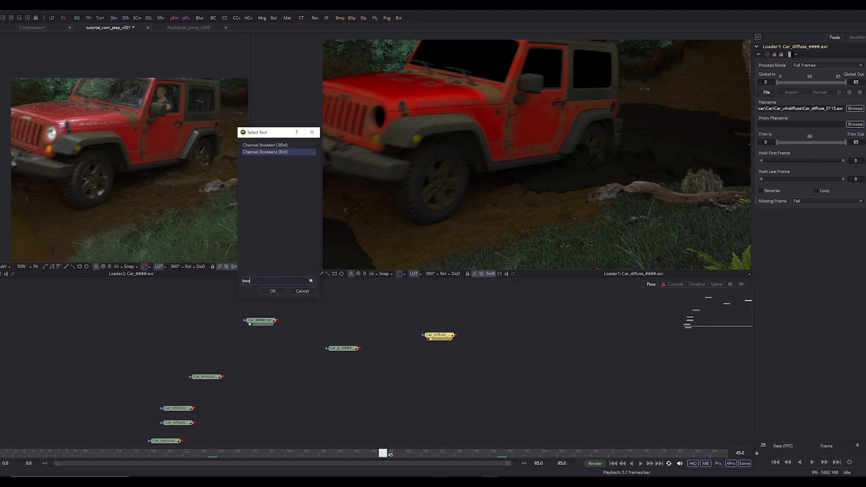
{"action": "key", "text": "Return"}
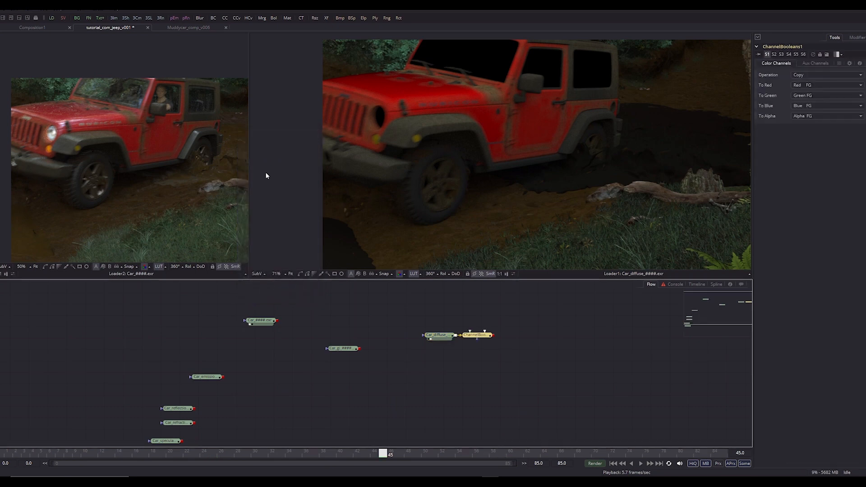
Place the reflection loader above the Channel Booleans tool, connect it, and set the tool's operation to Add
{"action": "left_click_drag", "start_coordinate": [274, 383], "coordinate": [311, 375]}
{"action": "left_click_drag", "start_coordinate": [212, 402], "coordinate": [491, 350]}
{"action": "key", "text": "2"}
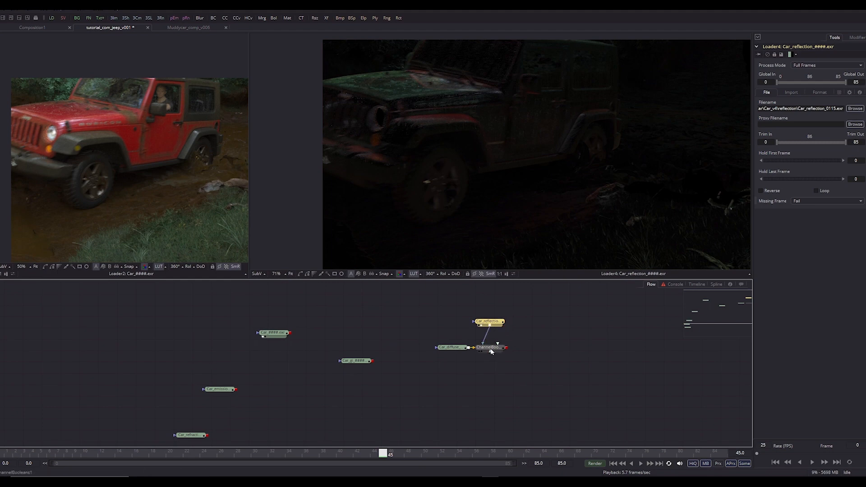
{"action": "left_click", "coordinate": [491, 350]}
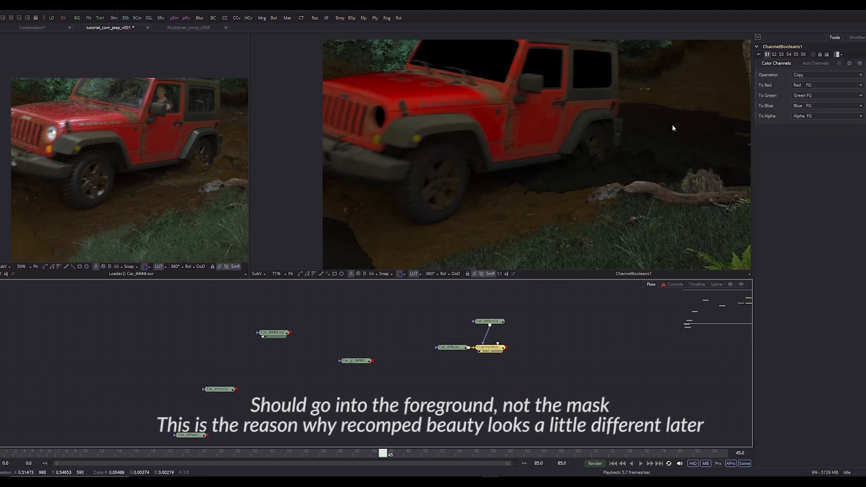
{"action": "left_click", "coordinate": [820, 75]}
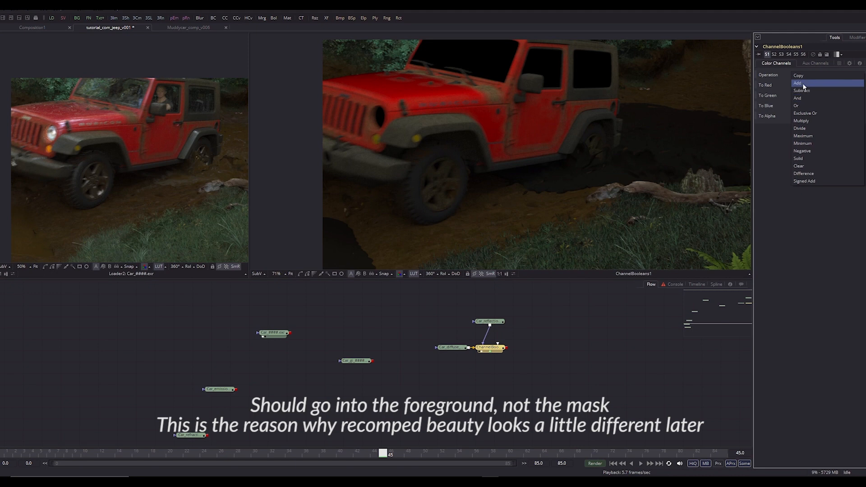
{"action": "left_click", "coordinate": [803, 83]}
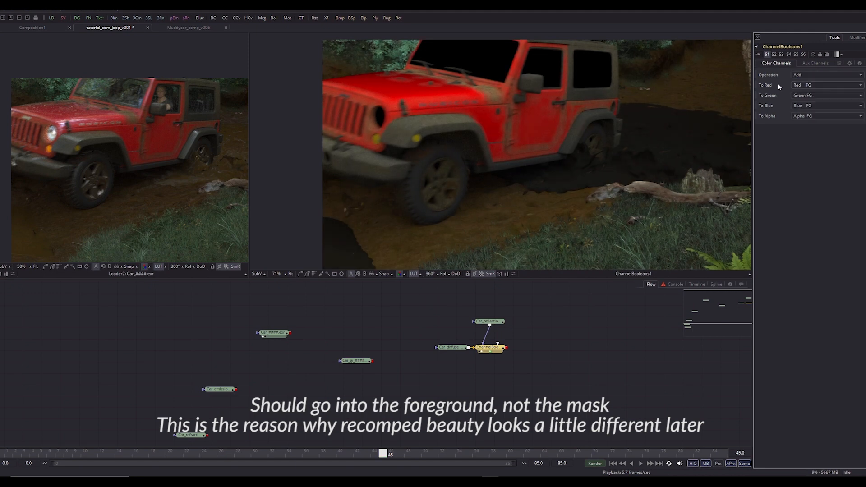
Compare the diffuse pass, the reflection pass and the Channel Booleans result in the second viewer
{"action": "left_click", "coordinate": [451, 348]}
{"action": "key", "text": "2"}
{"action": "left_click_drag", "start_coordinate": [489, 321], "coordinate": [478, 234]}
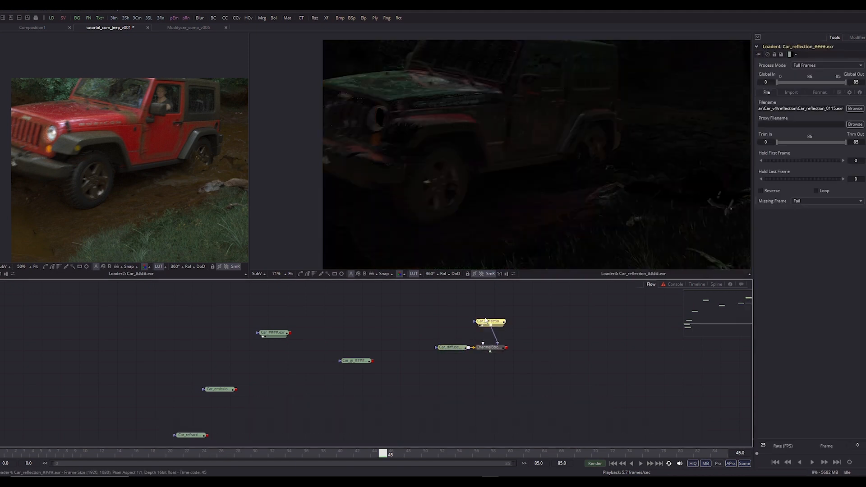
{"action": "left_click", "coordinate": [493, 348]}
{"action": "left_click_drag", "start_coordinate": [493, 348], "coordinate": [472, 229]}
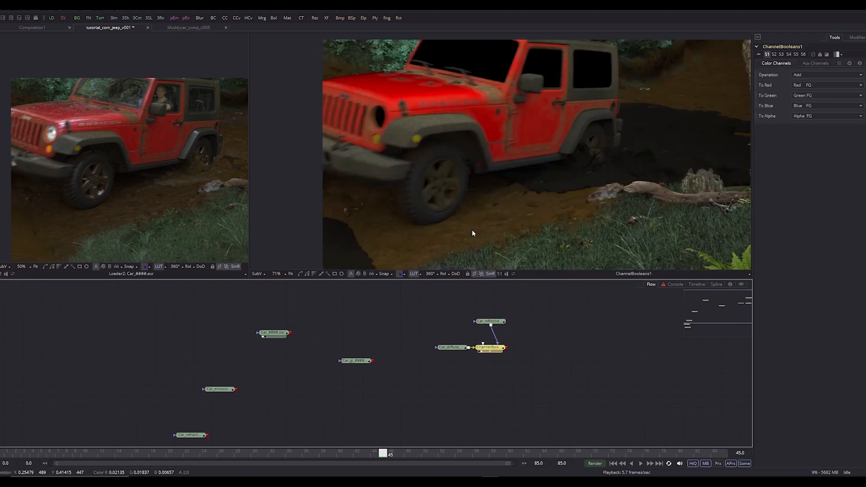
Set the Channel Booleans tool's To Alpha channel to Do Nothing
{"action": "left_click", "coordinate": [824, 117]}
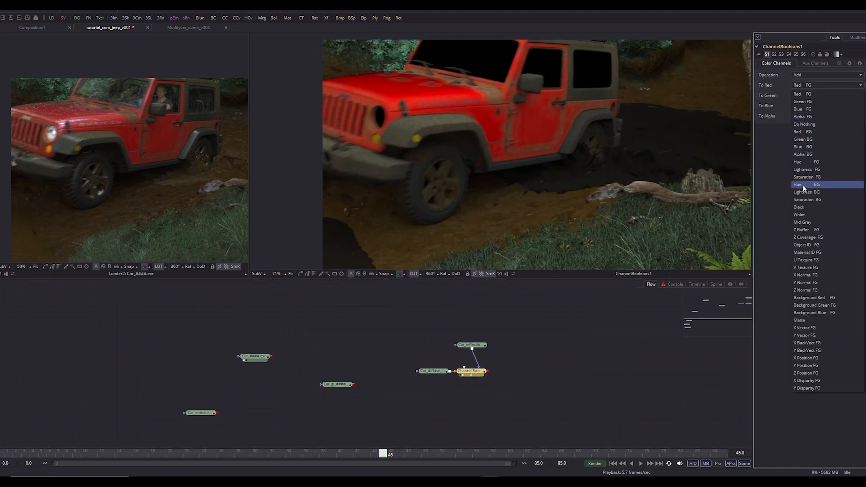
{"action": "left_click", "coordinate": [806, 126]}
{"action": "scroll", "coordinate": [497, 182], "scroll_direction": "down", "scroll_amount": 2}
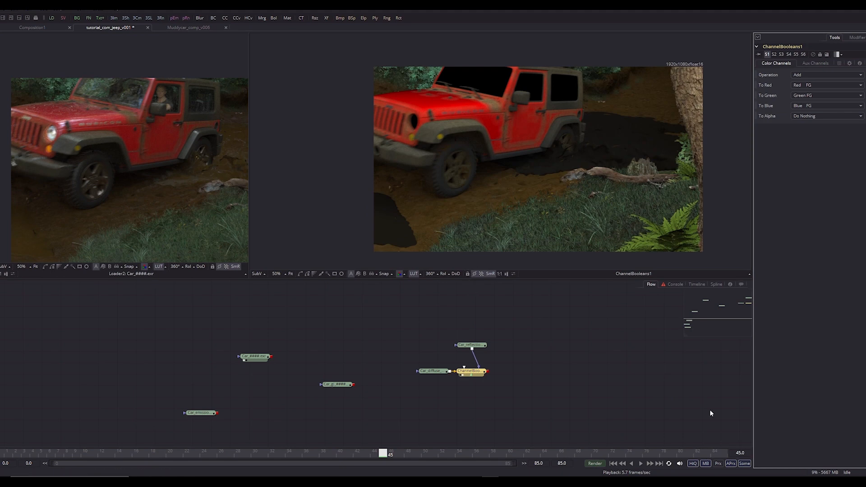
Duplicate the Channel Booleans tool and chain the copy after the original
{"action": "left_click", "coordinate": [581, 402]}
{"action": "left_click_drag", "start_coordinate": [464, 365], "coordinate": [519, 374]}
{"action": "key", "text": "ctrl+c"}
{"action": "key", "text": "ctrl+v"}
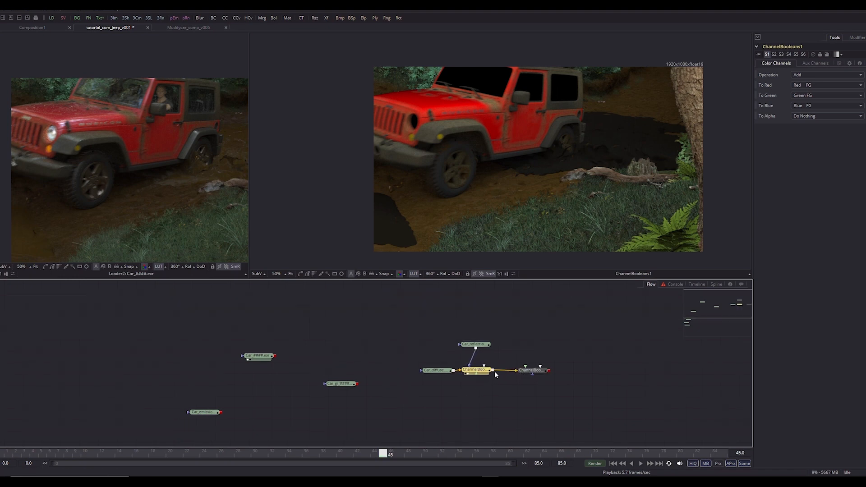
Move the refraction loader above the second Channel Booleans, connect it, and display the combined result in the second viewer
{"action": "left_click_drag", "start_coordinate": [310, 384], "coordinate": [426, 298]}
{"action": "left_click_drag", "start_coordinate": [330, 370], "coordinate": [539, 304]}
{"action": "left_click_drag", "start_coordinate": [210, 388], "coordinate": [519, 316]}
{"action": "left_click_drag", "start_coordinate": [558, 342], "coordinate": [473, 406]}
{"action": "left_click_drag", "start_coordinate": [438, 381], "coordinate": [502, 154]}
{"action": "scroll", "coordinate": [453, 180], "scroll_direction": "up", "scroll_amount": 4}
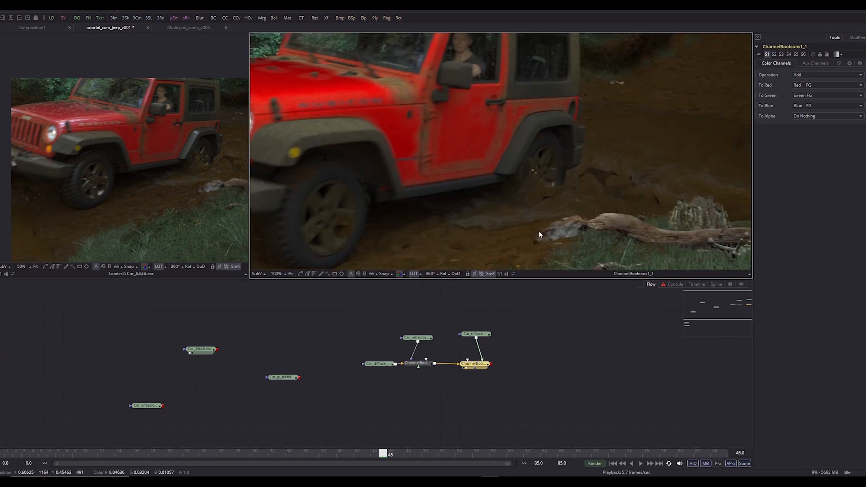
Compare the refraction pass with the second Channel Booleans result in the second viewer
{"action": "key", "text": "2"}
{"action": "key", "text": "2"}
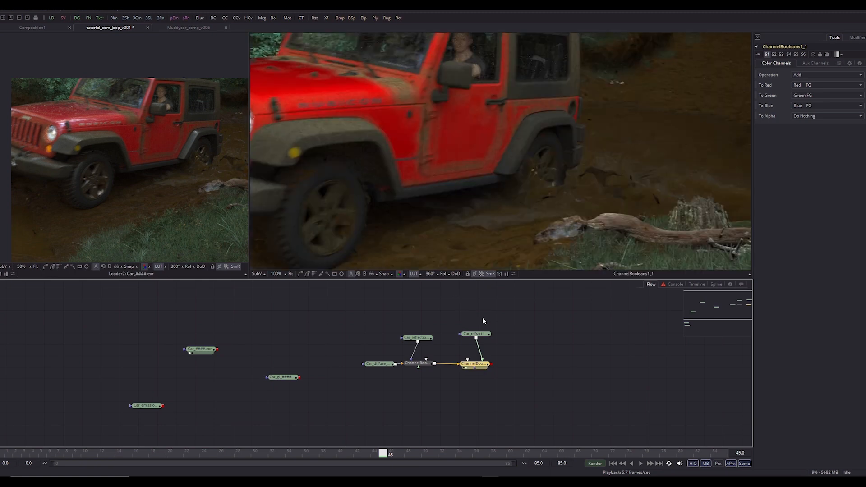
{"action": "left_click_drag", "start_coordinate": [474, 334], "coordinate": [518, 165]}
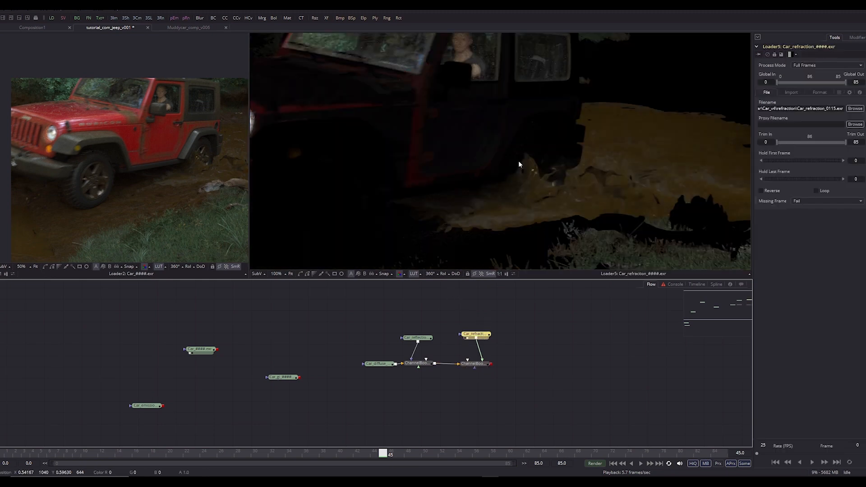
{"action": "left_click", "coordinate": [475, 364]}
{"action": "key", "text": "2"}
Display the sss loader in the second viewer and move it next to the refraction loader above the chain
{"action": "left_click_drag", "start_coordinate": [348, 399], "coordinate": [475, 263]}
{"action": "left_click_drag", "start_coordinate": [311, 375], "coordinate": [475, 289]}
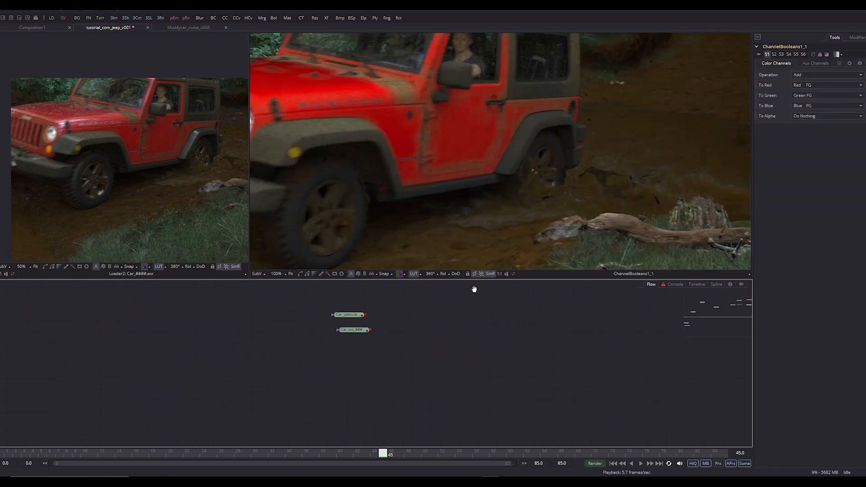
{"action": "left_click_drag", "start_coordinate": [431, 345], "coordinate": [392, 395]}
{"action": "left_click_drag", "start_coordinate": [314, 379], "coordinate": [343, 371]}
{"action": "key", "text": "2"}
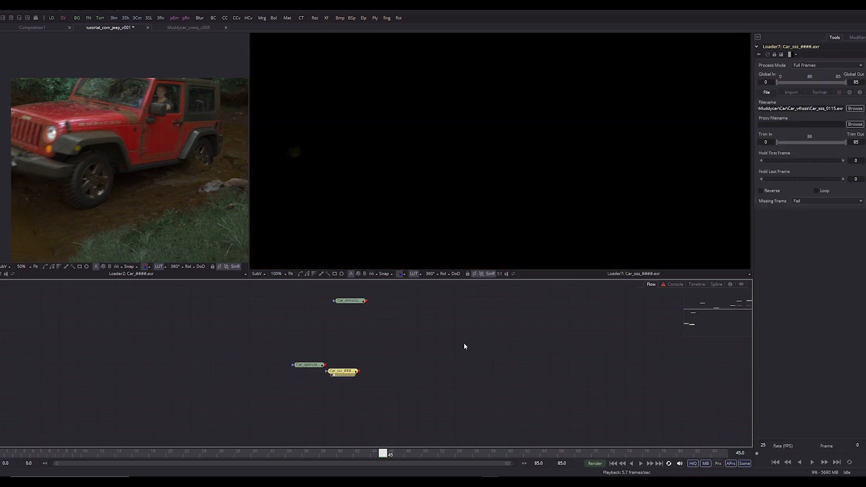
{"action": "scroll", "coordinate": [440, 210], "scroll_direction": "up", "scroll_amount": 1}
{"action": "left_click_drag", "start_coordinate": [440, 320], "coordinate": [238, 397]}
{"action": "scroll", "coordinate": [246, 388], "scroll_direction": "down", "scroll_amount": 1}
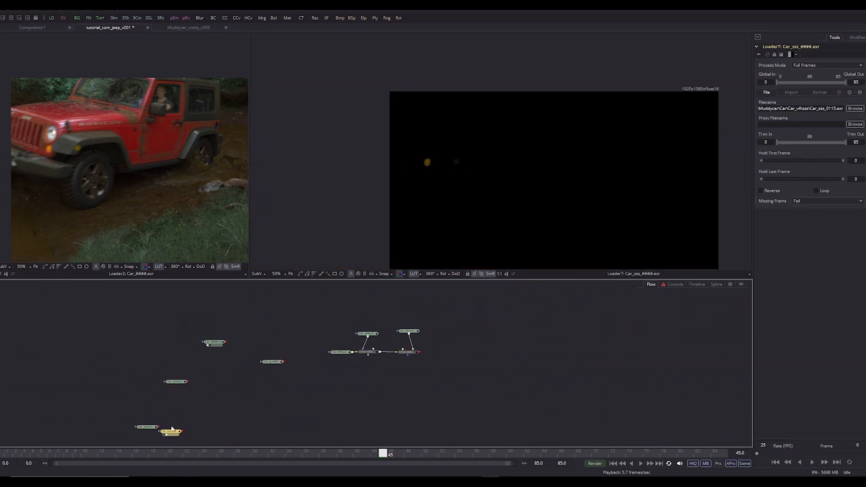
{"action": "left_click_drag", "start_coordinate": [171, 430], "coordinate": [456, 330]}
Append a copy of the Channel Booleans to the chain, connect the sss loader to it, and display the result
{"action": "left_click", "coordinate": [437, 364]}
{"action": "left_click", "coordinate": [411, 353]}
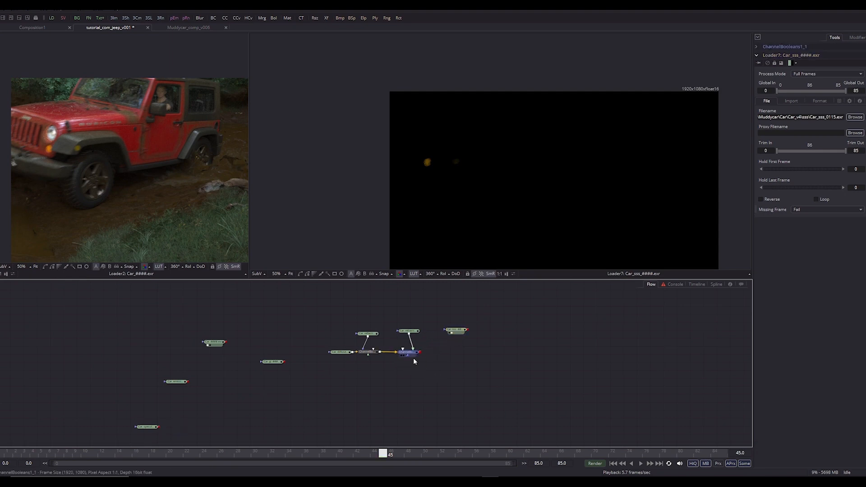
{"action": "key", "text": "ctrl+c"}
{"action": "key", "text": "ctrl+v"}
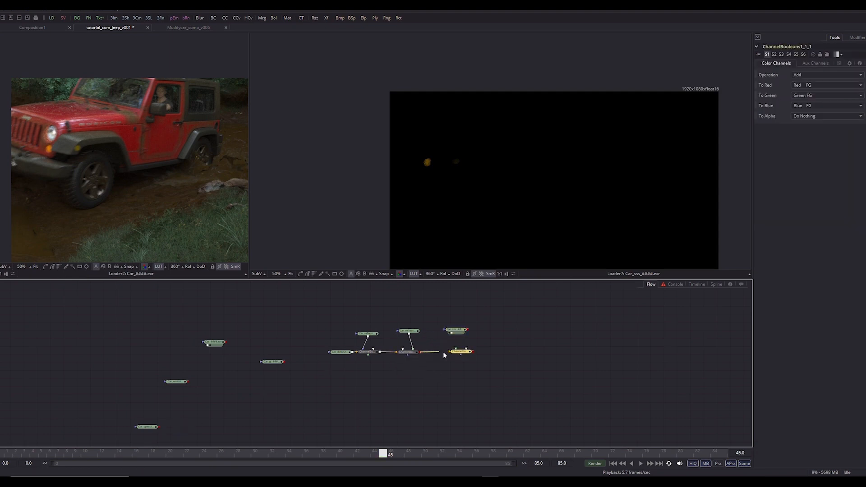
{"action": "scroll", "coordinate": [467, 329], "scroll_direction": "up", "scroll_amount": 3}
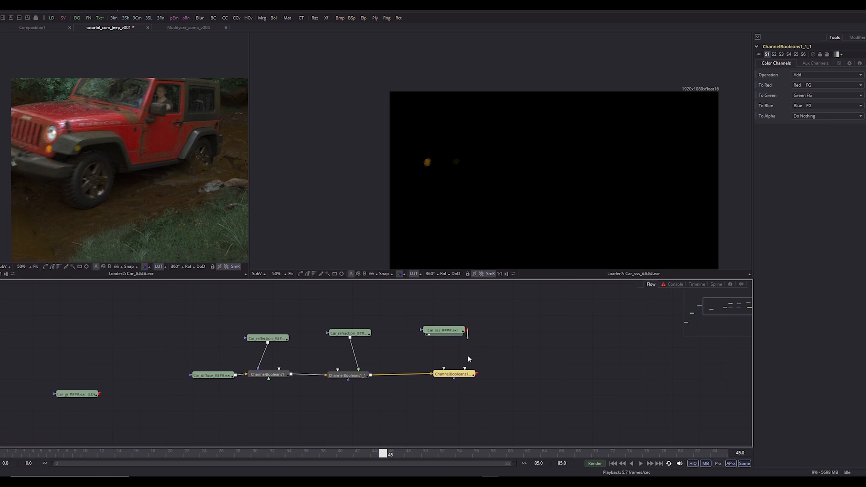
{"action": "left_click_drag", "start_coordinate": [468, 357], "coordinate": [455, 374]}
{"action": "key", "text": "2"}
Move the emission loader up beside the chain and check its pass in the second viewer at frames 34 and 45
{"action": "left_click_drag", "start_coordinate": [303, 421], "coordinate": [499, 351]}
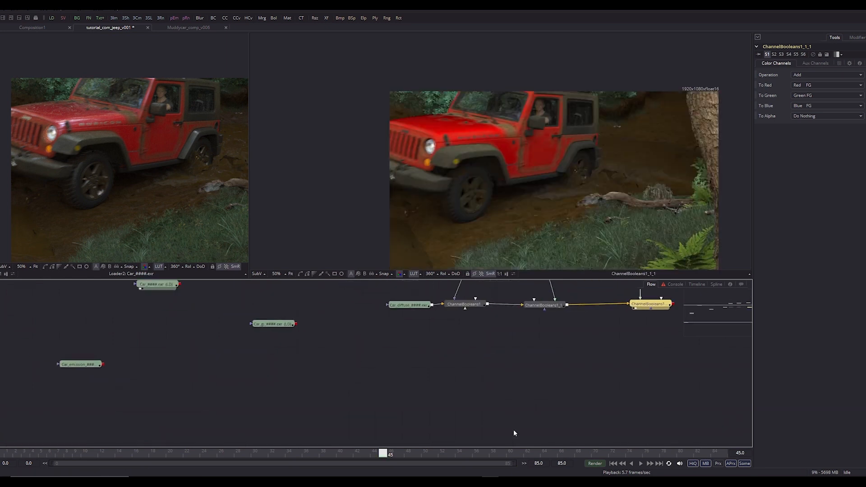
{"action": "left_click_drag", "start_coordinate": [249, 343], "coordinate": [377, 398]}
{"action": "left_click_drag", "start_coordinate": [206, 418], "coordinate": [446, 332]}
{"action": "key", "text": "2"}
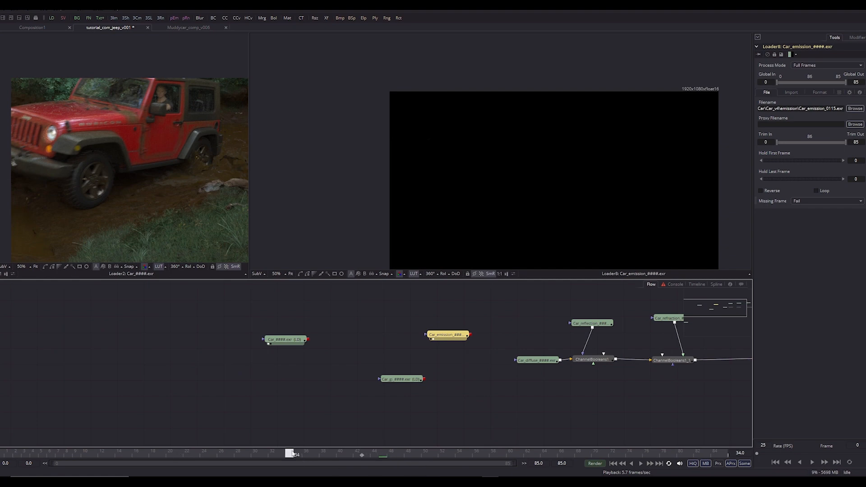
{"action": "left_click", "coordinate": [382, 454]}
Display the gi loader in the second viewer and move it next to the sss loader above the chain
{"action": "left_click_drag", "start_coordinate": [436, 429], "coordinate": [391, 379]}
{"action": "left_click", "coordinate": [366, 333]}
{"action": "key", "text": "2"}
{"action": "left_click_drag", "start_coordinate": [446, 354], "coordinate": [275, 405]}
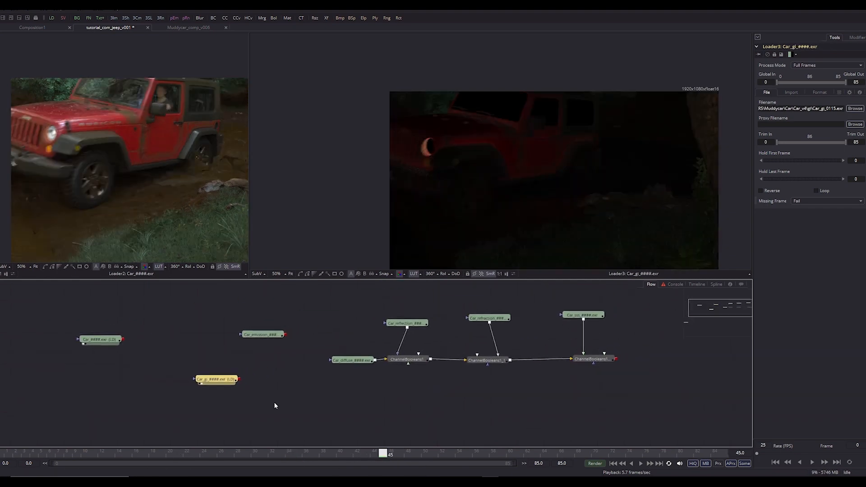
{"action": "left_click_drag", "start_coordinate": [212, 380], "coordinate": [658, 326]}
{"action": "left_click_drag", "start_coordinate": [522, 404], "coordinate": [297, 452]}
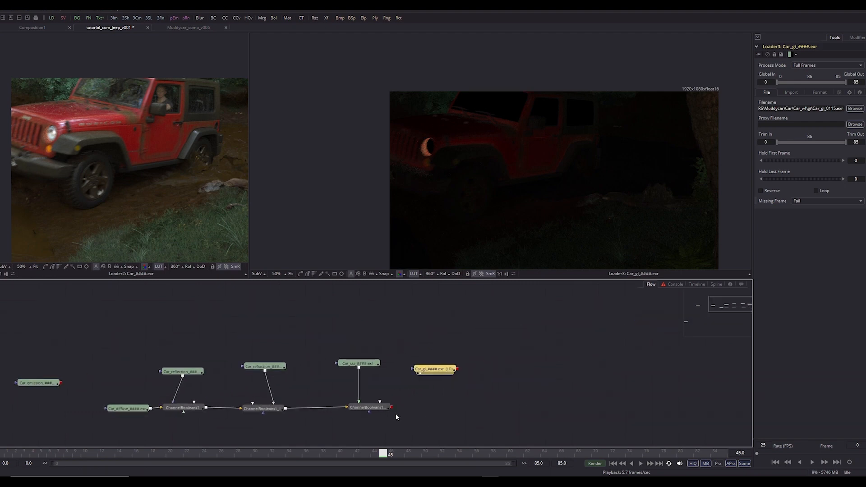
Append another Channel Booleans copy to the chain, connect the gi loader to it, and display the result in the second viewer
{"action": "left_click", "coordinate": [373, 408]}
{"action": "key", "text": "ctrl+c"}
{"action": "key", "text": "ctrl+v"}
{"action": "left_click_drag", "start_coordinate": [368, 423], "coordinate": [457, 404]}
{"action": "left_click_drag", "start_coordinate": [458, 369], "coordinate": [468, 399]}
{"action": "key", "text": "2"}
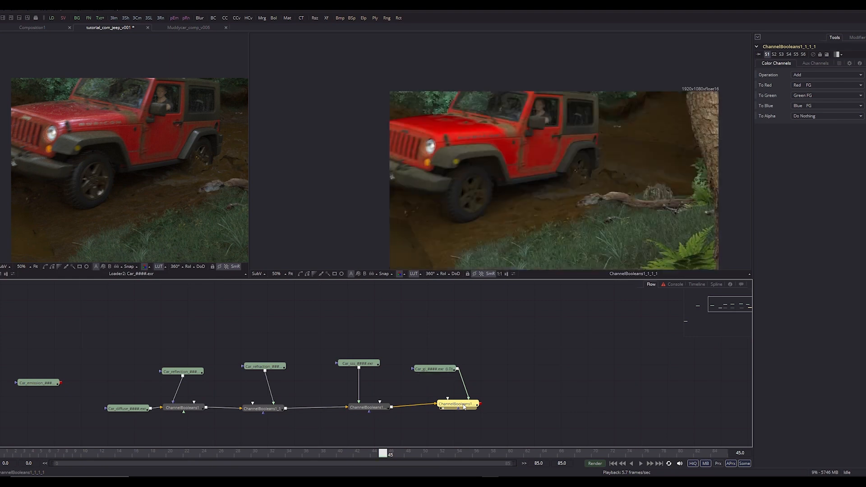
{"action": "scroll", "coordinate": [454, 188], "scroll_direction": "down", "scroll_amount": 2}
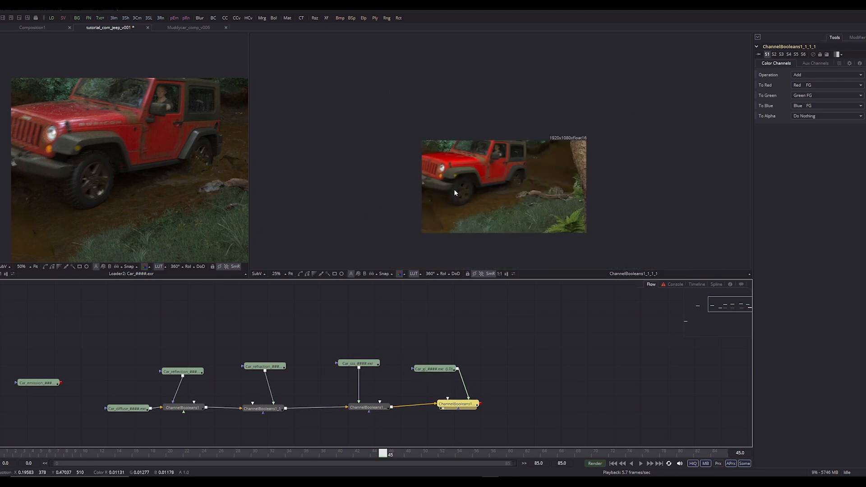
{"action": "scroll", "coordinate": [501, 189], "scroll_direction": "up", "scroll_amount": 2}
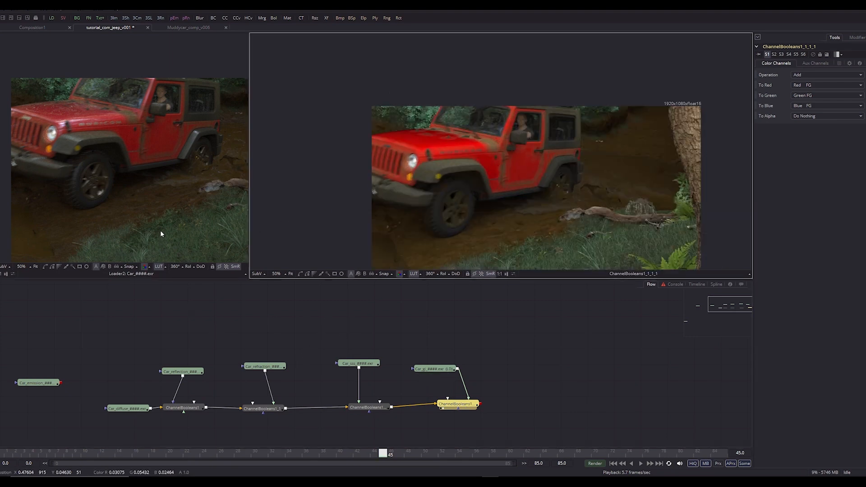
Move the specular loader to the end of the chain beside the gi loader and display it in the second viewer
{"action": "left_click_drag", "start_coordinate": [70, 391], "coordinate": [228, 336]}
{"action": "left_click_drag", "start_coordinate": [213, 380], "coordinate": [367, 300]}
{"action": "left_click_drag", "start_coordinate": [188, 414], "coordinate": [621, 339]}
{"action": "left_click_drag", "start_coordinate": [625, 392], "coordinate": [342, 444]}
{"action": "scroll", "coordinate": [356, 419], "scroll_direction": "down", "scroll_amount": 3}
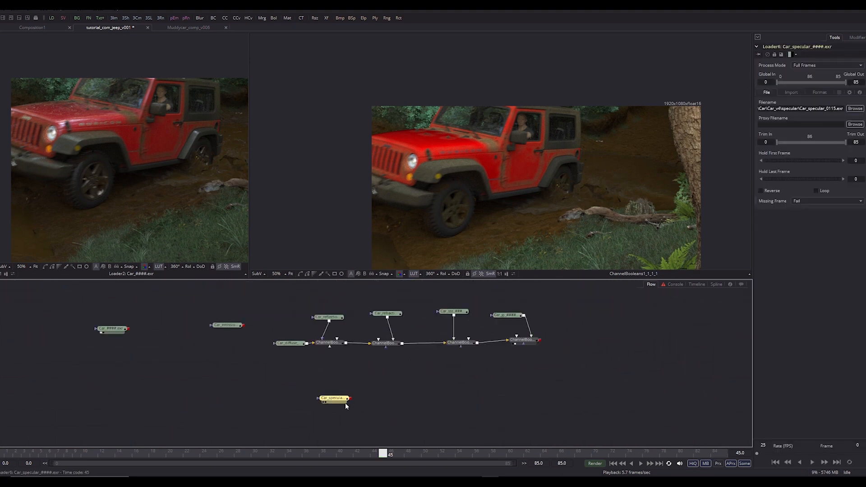
{"action": "left_click_drag", "start_coordinate": [346, 402], "coordinate": [592, 309]}
{"action": "key", "text": "2"}
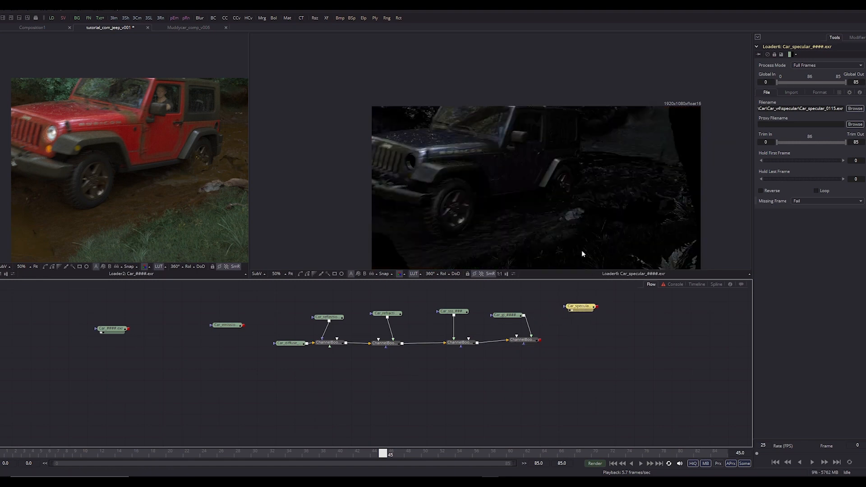
Append another Channel Booleans copy to the chain, connect the specular loader to it, and display the result in the second viewer
{"action": "left_click", "coordinate": [523, 341]}
{"action": "key", "text": "ctrl+c"}
{"action": "key", "text": "ctrl+v"}
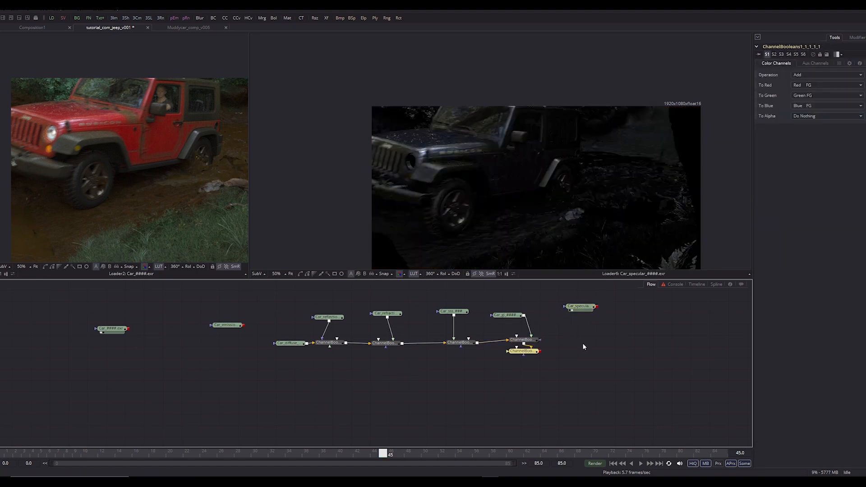
{"action": "left_click_drag", "start_coordinate": [535, 355], "coordinate": [590, 337]}
{"action": "key", "text": "2"}
{"action": "left_click", "coordinate": [582, 372]}
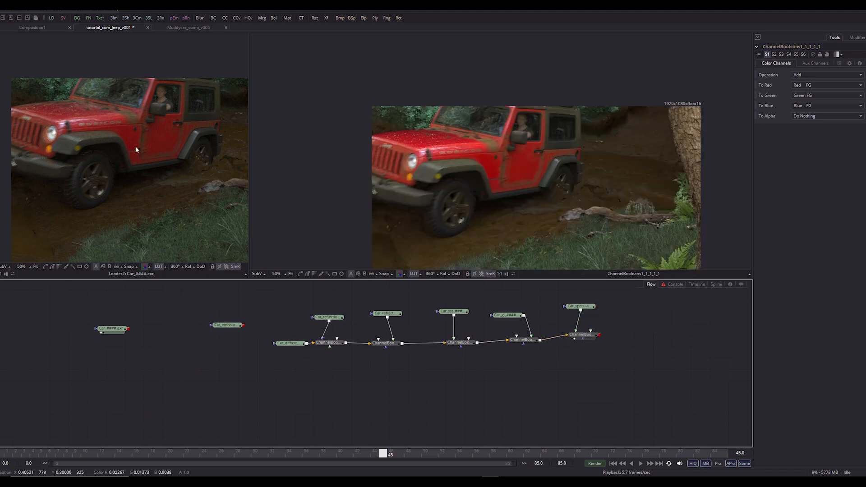
Widen the first viewer and compare the beauty render with the rebuilt result across the jeep and the background
{"action": "scroll", "coordinate": [136, 146], "scroll_direction": "down", "scroll_amount": 2}
{"action": "left_click_drag", "start_coordinate": [249, 225], "coordinate": [364, 231]}
{"action": "scroll", "coordinate": [289, 190], "scroll_direction": "up", "scroll_amount": 1}
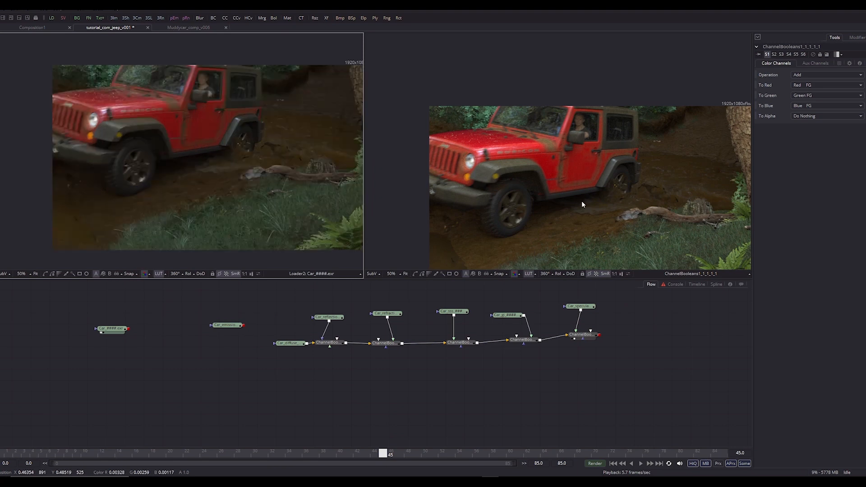
{"action": "scroll", "coordinate": [581, 201], "scroll_direction": "up", "scroll_amount": 1}
{"action": "left_click_drag", "start_coordinate": [458, 227], "coordinate": [567, 201]}
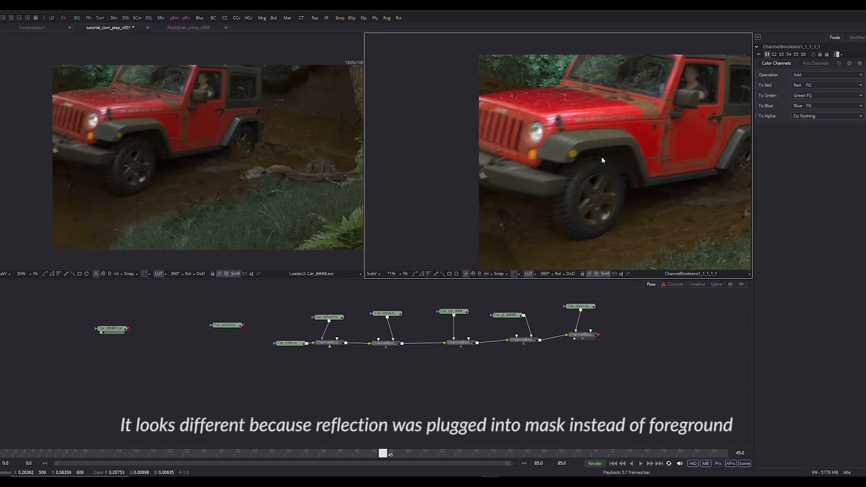
{"action": "left_click_drag", "start_coordinate": [602, 157], "coordinate": [502, 175]}
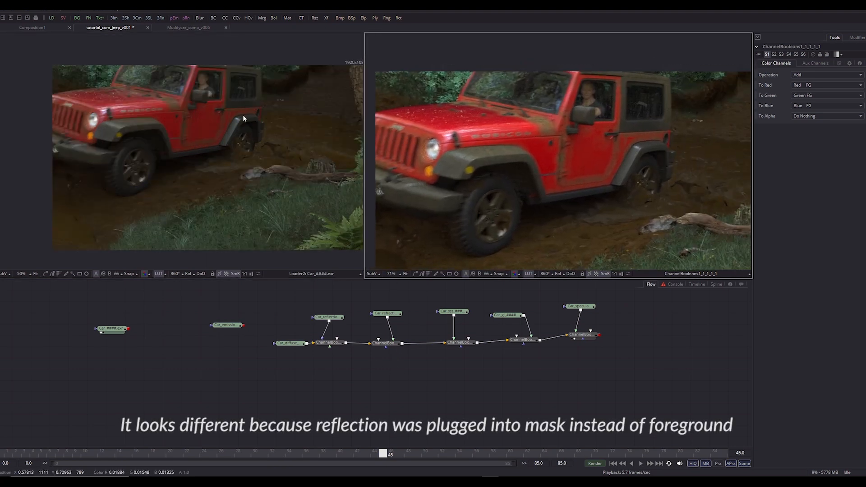
{"action": "scroll", "coordinate": [243, 119], "scroll_direction": "up", "scroll_amount": 1}
{"action": "left_click_drag", "start_coordinate": [215, 132], "coordinate": [105, 160]}
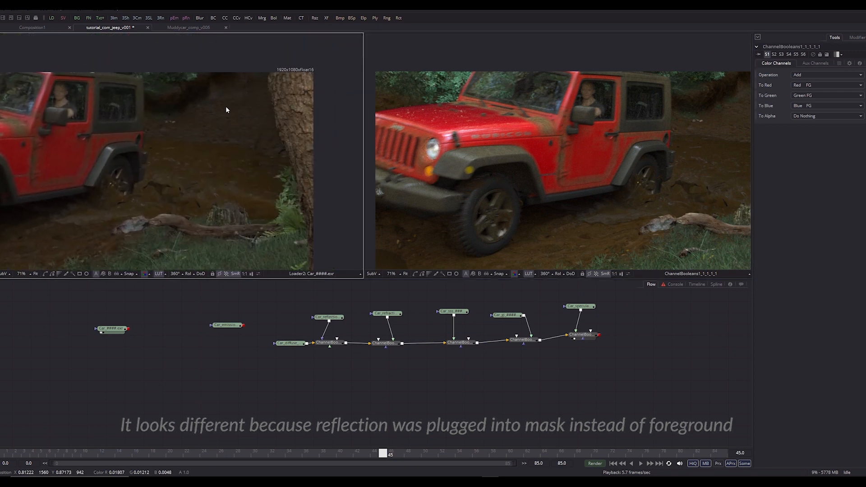
{"action": "scroll", "coordinate": [183, 164], "scroll_direction": "up", "scroll_amount": 2}
{"action": "scroll", "coordinate": [188, 155], "scroll_direction": "down", "scroll_amount": 1}
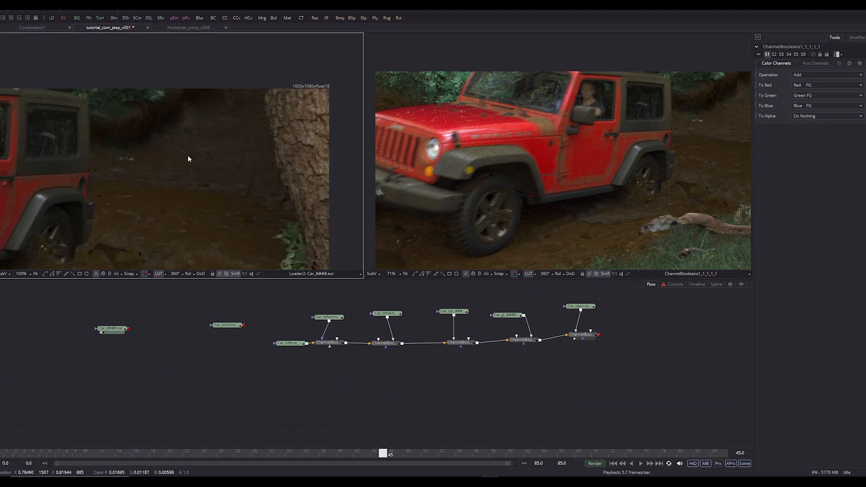
{"action": "left_click_drag", "start_coordinate": [187, 155], "coordinate": [347, 118]}
{"action": "scroll", "coordinate": [510, 137], "scroll_direction": "down", "scroll_amount": 1}
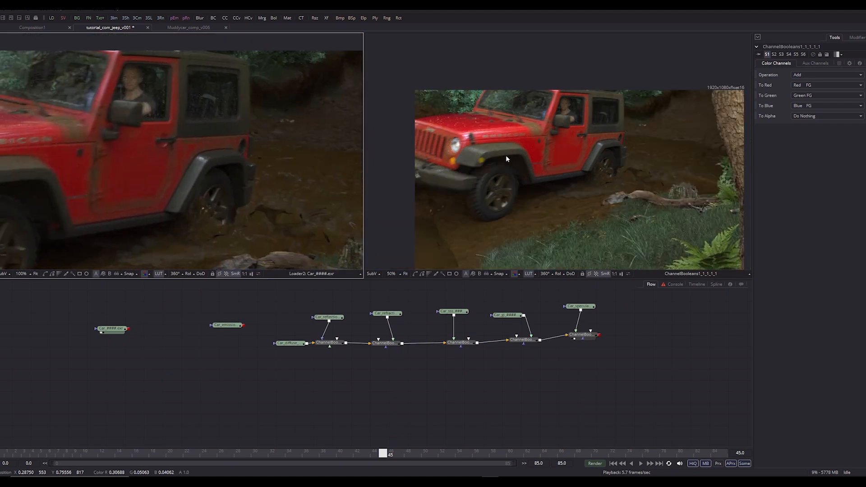
{"action": "scroll", "coordinate": [406, 336], "scroll_direction": "down", "scroll_amount": 2}
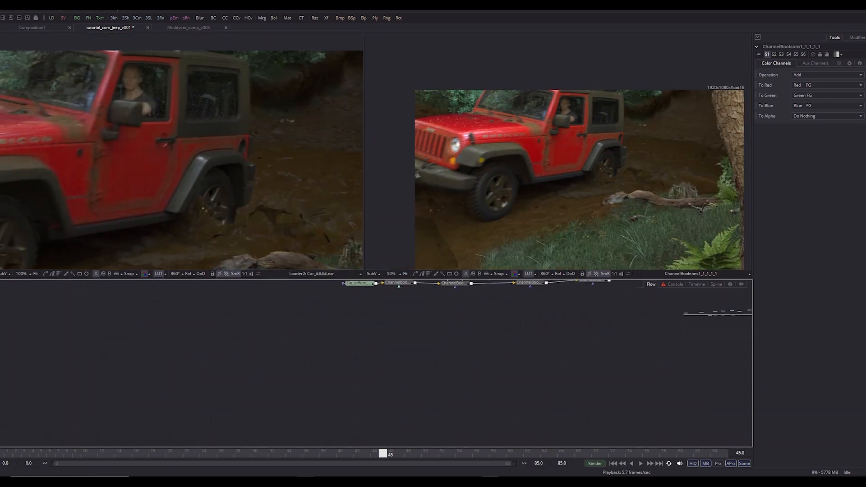
Check the pass folders of Car_v4 in File Explorer and compare the jeep in both viewers again
{"action": "key", "text": "alt+Tab"}
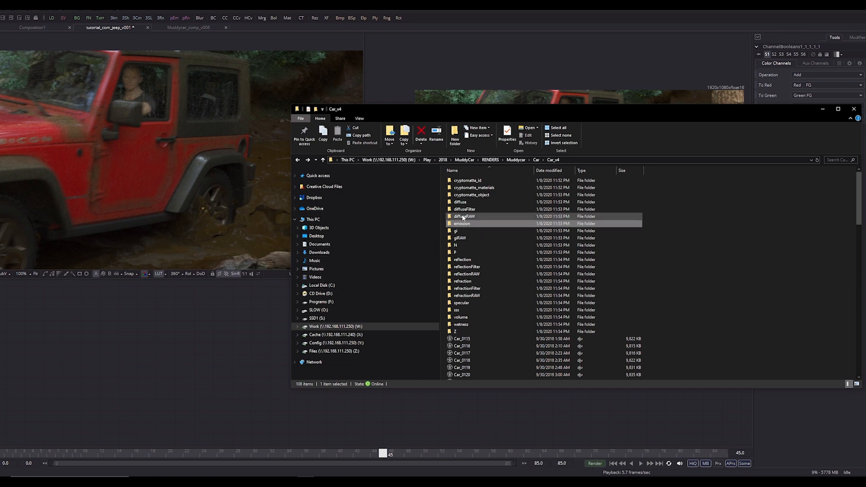
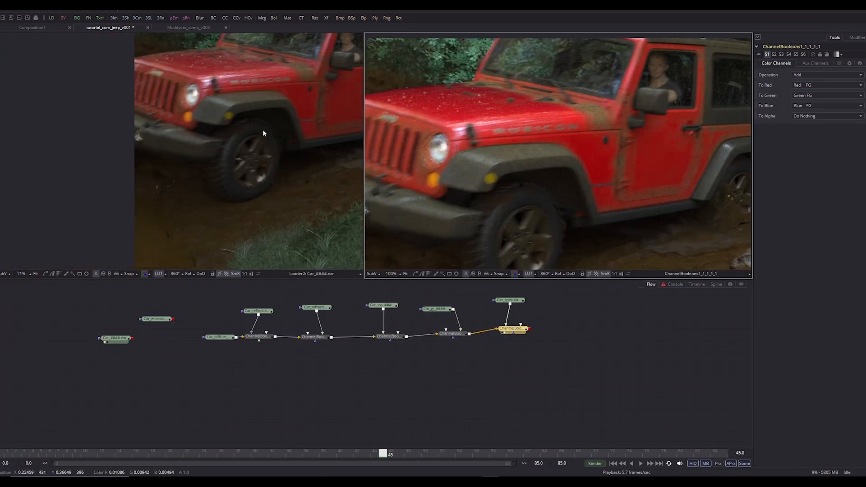
{"action": "left_click_drag", "start_coordinate": [264, 132], "coordinate": [153, 174]}
{"action": "scroll", "coordinate": [557, 136], "scroll_direction": "down", "scroll_amount": 1}
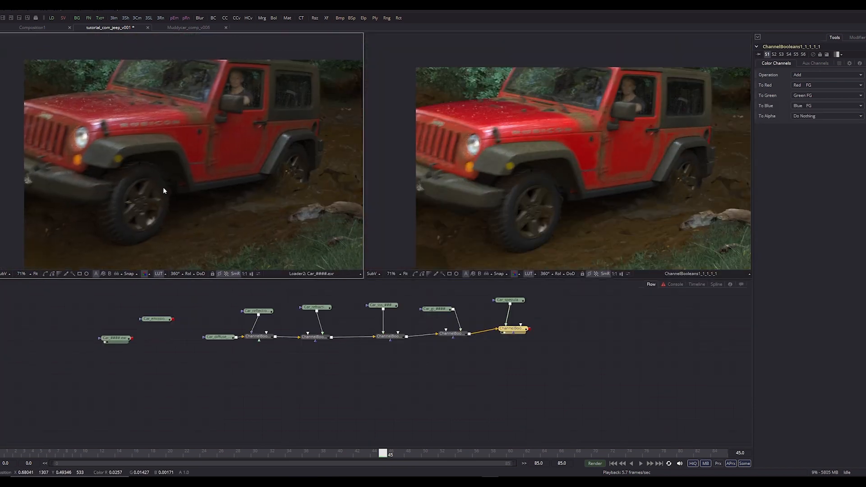
{"action": "left_click_drag", "start_coordinate": [173, 193], "coordinate": [27, 168]}
{"action": "left_click_drag", "start_coordinate": [505, 202], "coordinate": [365, 206]}
{"action": "left_click_drag", "start_coordinate": [559, 205], "coordinate": [677, 200]}
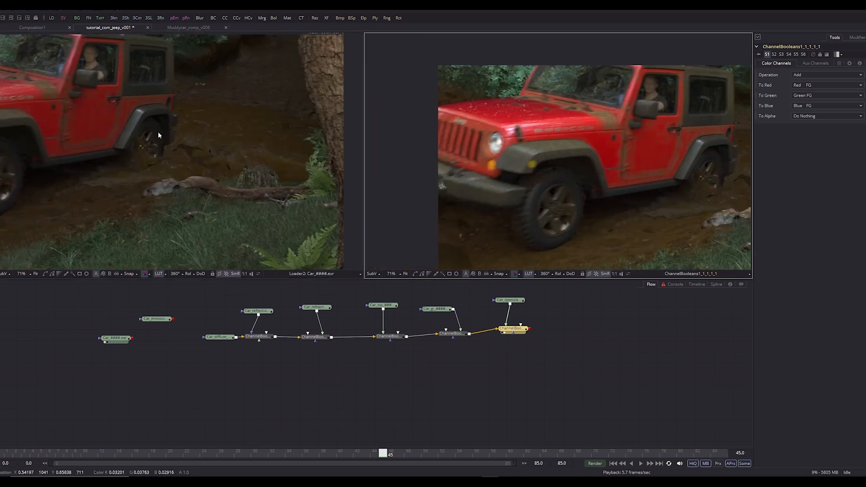
{"action": "left_click_drag", "start_coordinate": [158, 133], "coordinate": [314, 147]}
Move the beauty and emission loaders away from the chain, shift the diffuse loader outward, and display the diffuse pass in the first viewer
{"action": "left_click_drag", "start_coordinate": [210, 375], "coordinate": [305, 408]}
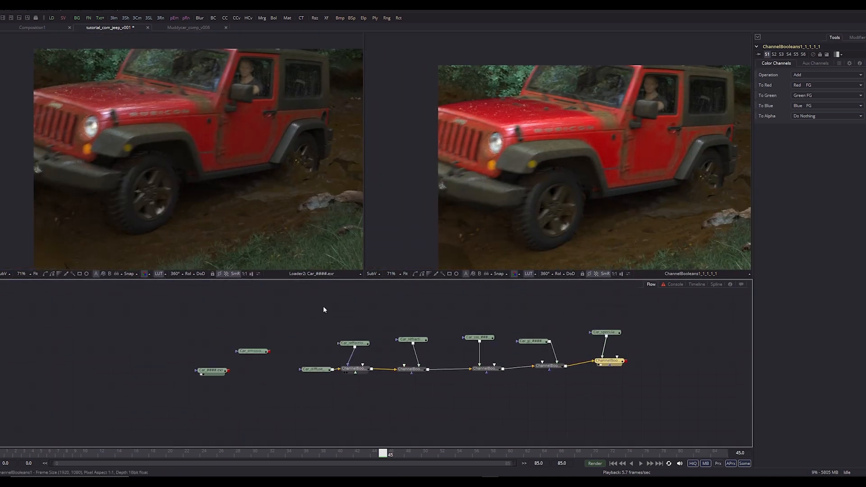
{"action": "left_click_drag", "start_coordinate": [187, 333], "coordinate": [268, 386]}
{"action": "left_click_drag", "start_coordinate": [267, 350], "coordinate": [180, 365]}
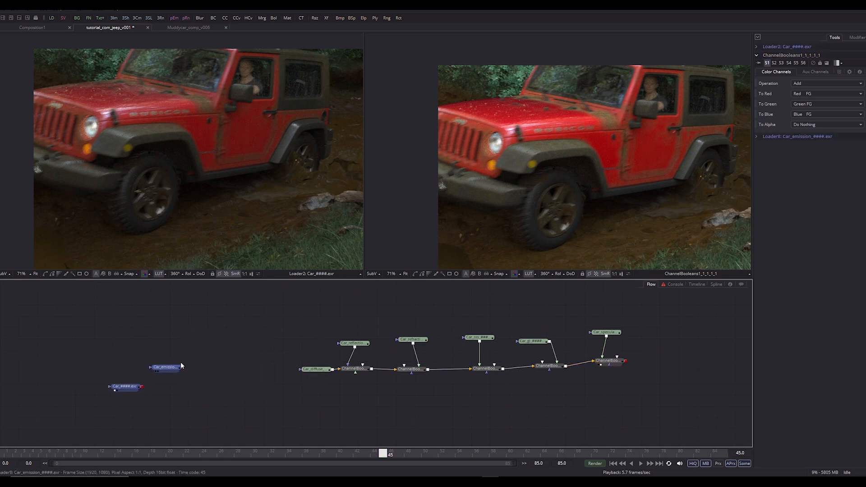
{"action": "left_click_drag", "start_coordinate": [306, 370], "coordinate": [273, 370]}
{"action": "key", "text": "1"}
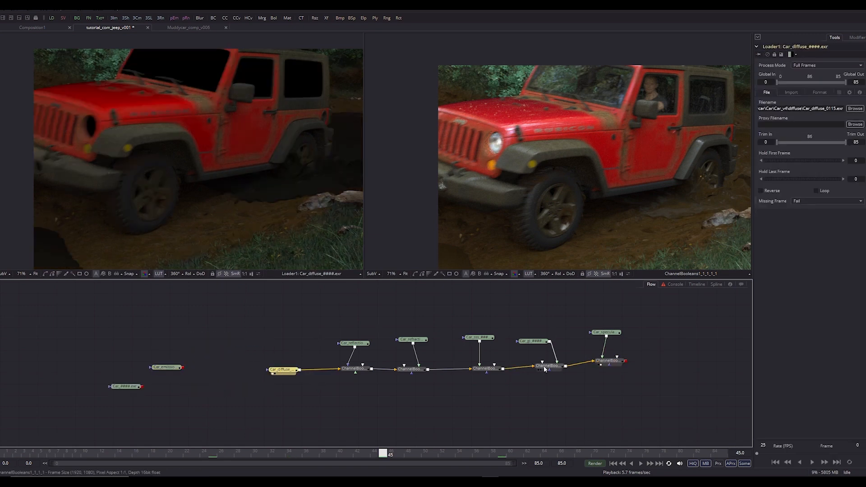
{"action": "left_click", "coordinate": [609, 361]}
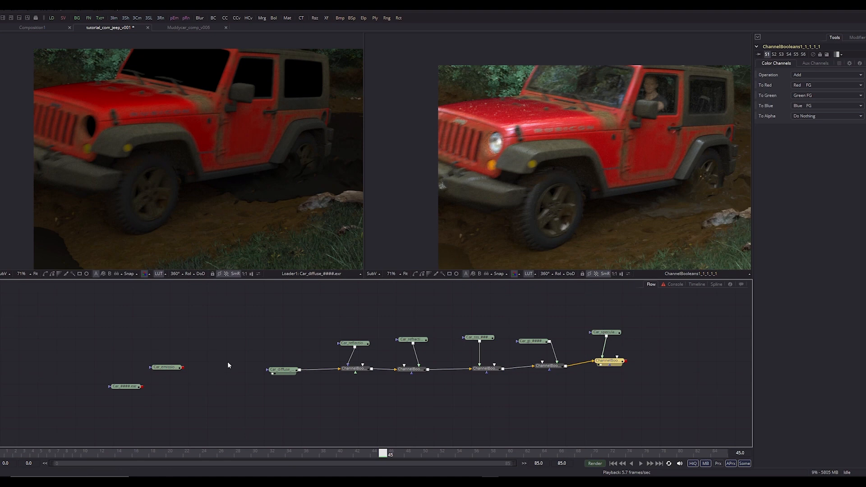
Insert a Color Corrector between the diffuse loader and the first Channel Booleans and set its master saturation to 0.88
{"action": "left_click_drag", "start_coordinate": [283, 370], "coordinate": [262, 365]}
{"action": "key", "text": "ctrl+space"}
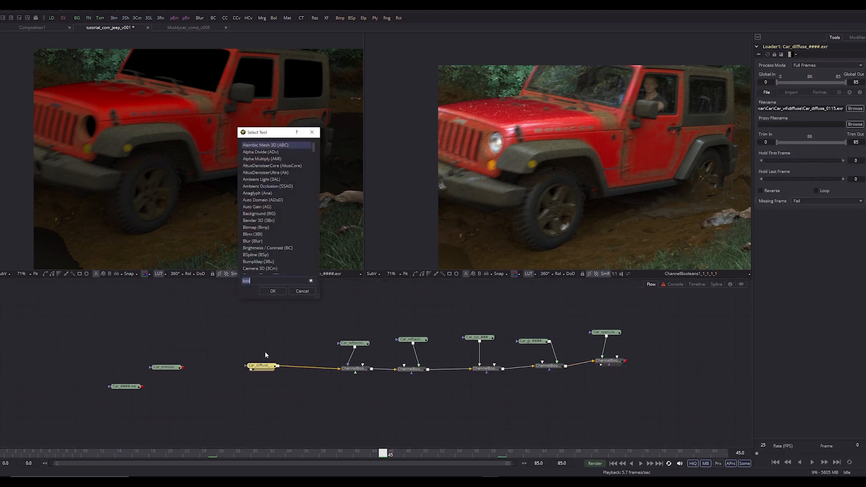
{"action": "type", "text": "cc"}
{"action": "key", "text": "Return"}
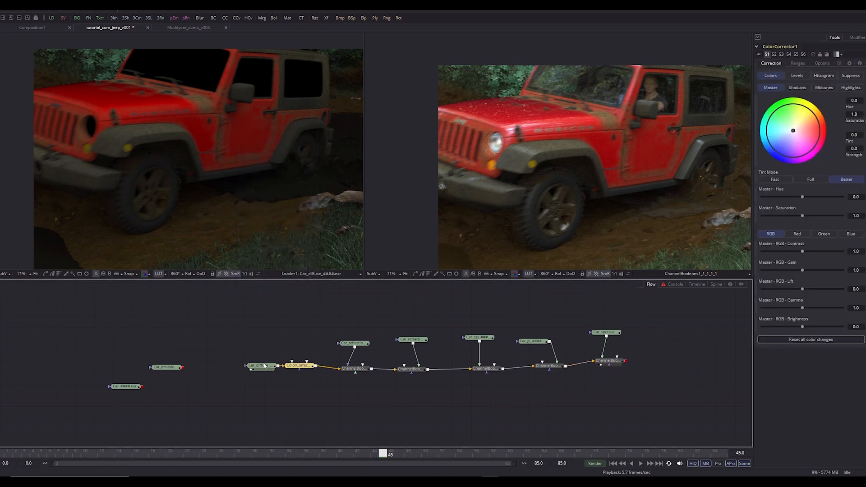
{"action": "left_click", "coordinate": [299, 366]}
{"action": "mouse_move", "coordinate": [802, 216]}
{"action": "left_mouse_down"}
{"action": "mouse_move", "coordinate": [781, 215]}
{"action": "mouse_move", "coordinate": [797, 220]}
{"action": "left_mouse_up"}
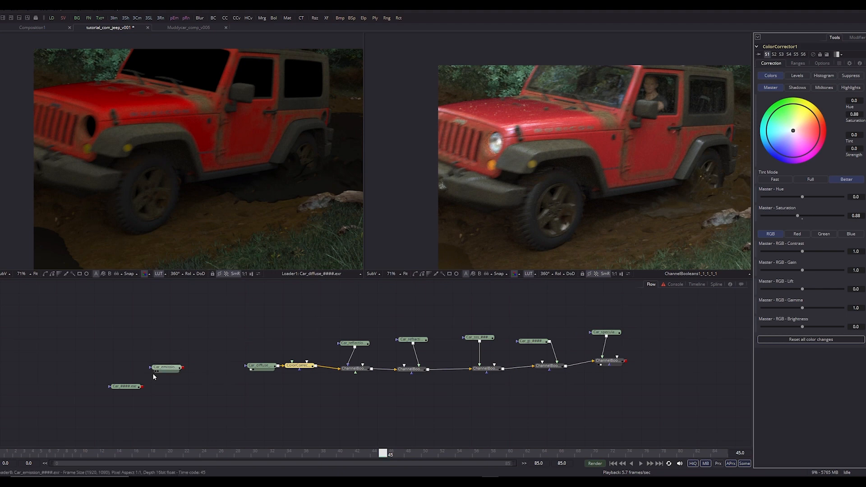
Display the Car beauty loader in the first viewer beside the full rebuilt jeep in the second viewer
{"action": "left_click", "coordinate": [121, 388]}
{"action": "key", "text": "1"}
{"action": "scroll", "coordinate": [629, 149], "scroll_direction": "down", "scroll_amount": 1}
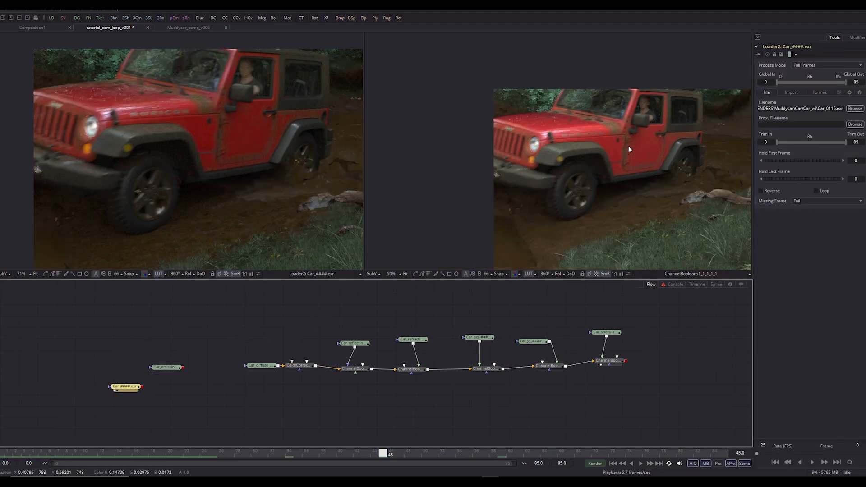
Toggle the Color Corrector on and off several times, leave it bypassed, and inspect the rebuilt jeep up close
{"action": "left_click", "coordinate": [292, 368]}
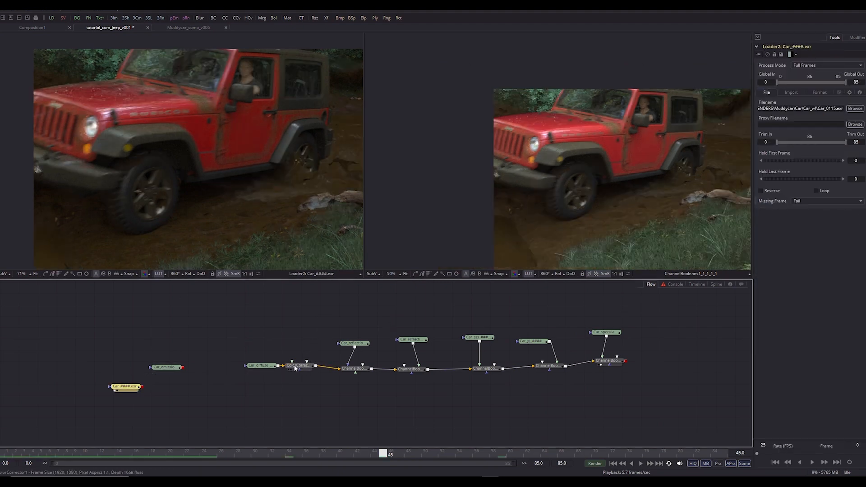
{"action": "key", "text": "ctrl+p"}
{"action": "key", "text": "ctrl+p"}
{"action": "key", "text": "ctrl+p"}
{"action": "key", "text": "ctrl+p"}
{"action": "key", "text": "ctrl+p"}
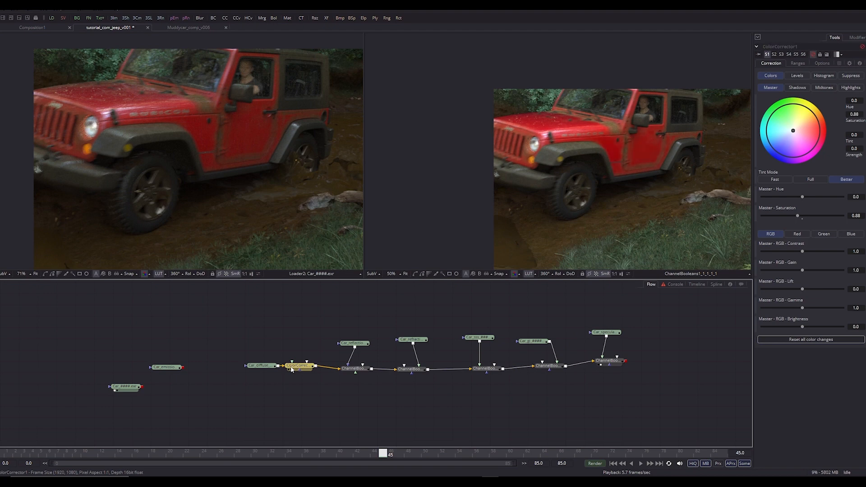
{"action": "scroll", "coordinate": [633, 122], "scroll_direction": "up", "scroll_amount": 2}
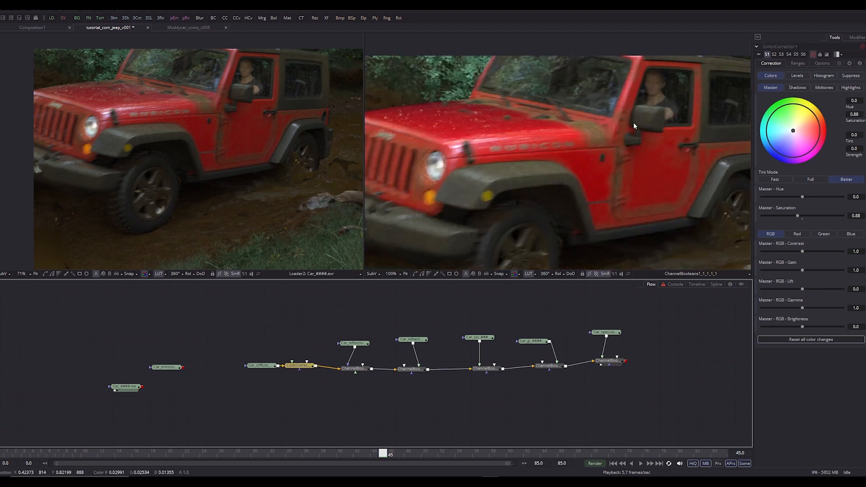
{"action": "left_click_drag", "start_coordinate": [634, 122], "coordinate": [564, 172]}
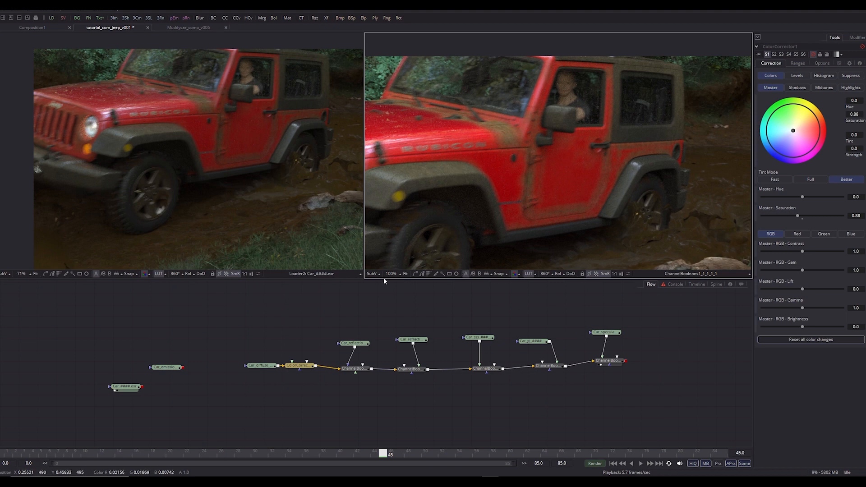
{"action": "left_click_drag", "start_coordinate": [299, 370], "coordinate": [307, 374]}
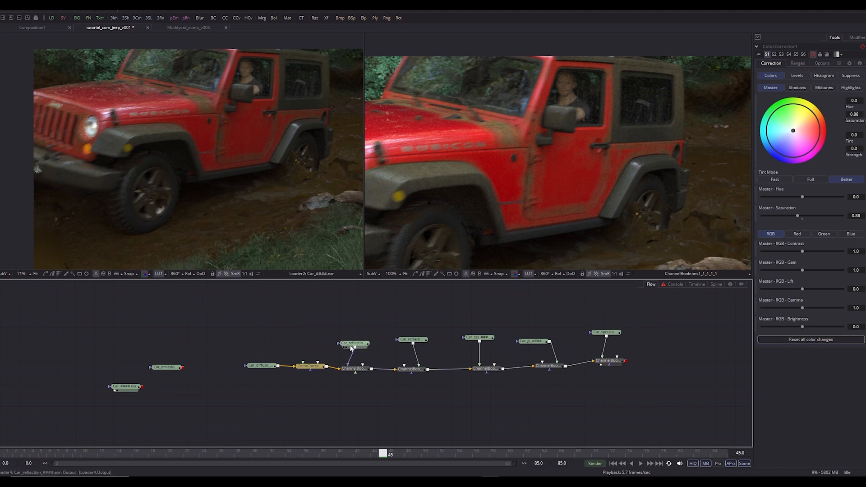
Move the gi loader higher above its Channel Booleans and inspect the gi pass and the combined result in the second viewer
{"action": "left_click_drag", "start_coordinate": [443, 336], "coordinate": [424, 337]}
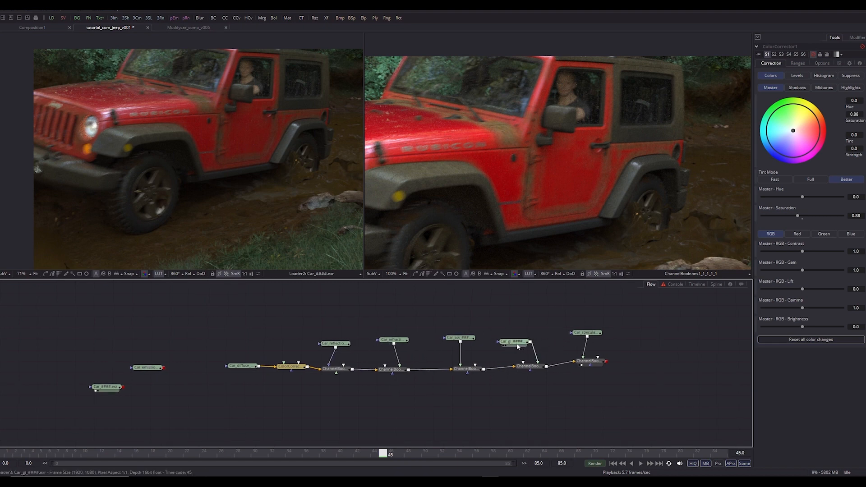
{"action": "left_click_drag", "start_coordinate": [518, 343], "coordinate": [520, 320]}
{"action": "key", "text": "2"}
{"action": "scroll", "coordinate": [555, 183], "scroll_direction": "up", "scroll_amount": 2}
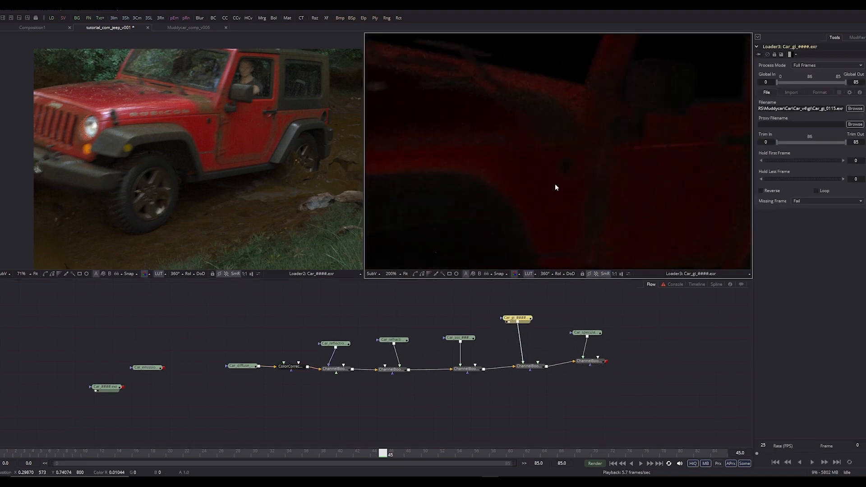
{"action": "left_click_drag", "start_coordinate": [538, 156], "coordinate": [600, 161]}
{"action": "left_click", "coordinate": [528, 367]}
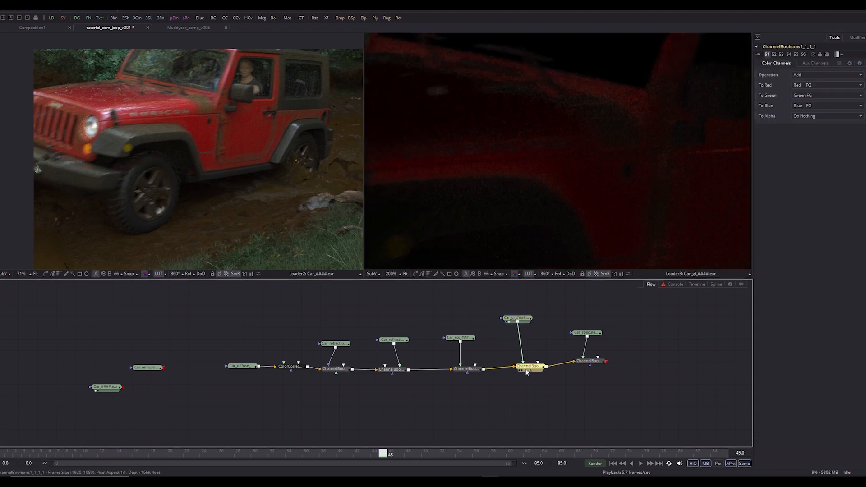
{"action": "key", "text": "2"}
Insert a Remove Noise tool between the gi loader and its Channel Booleans
{"action": "left_click", "coordinate": [523, 319]}
{"action": "key", "text": "ctrl+space"}
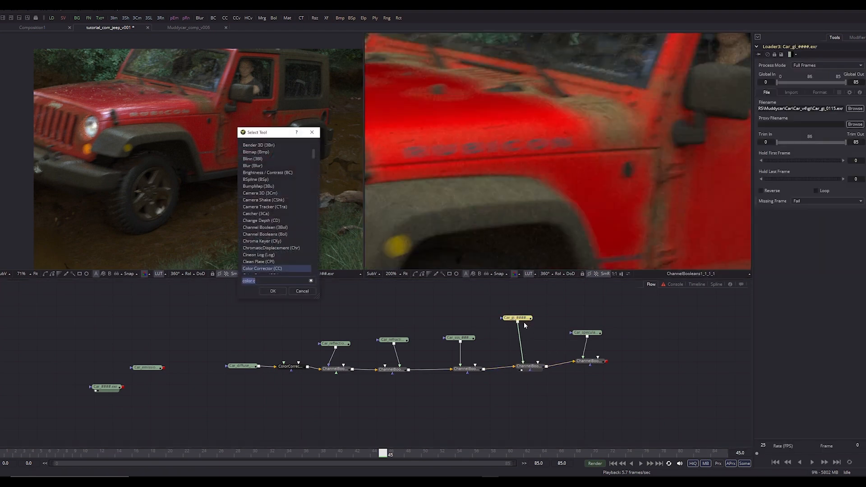
{"action": "type", "text": "deno"}
{"action": "key", "text": "BackSpace"}
{"action": "key", "text": "BackSpace"}
{"action": "key", "text": "BackSpace"}
{"action": "key", "text": "BackSpace"}
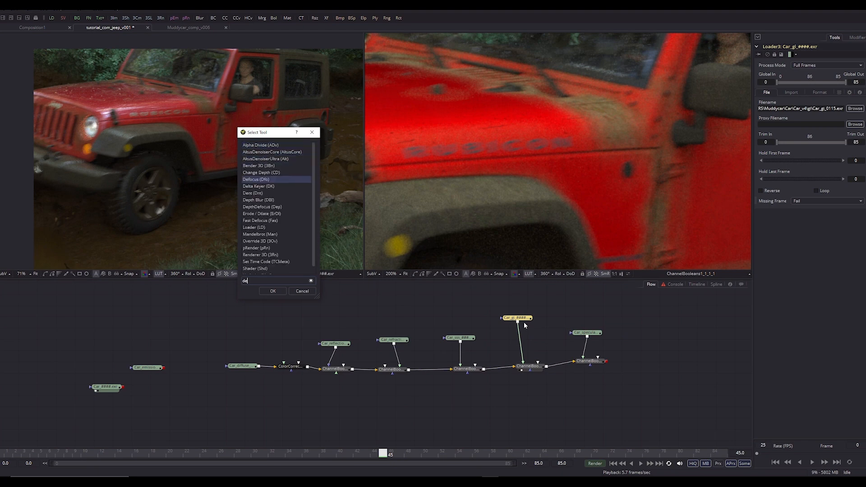
{"action": "type", "text": "noise"}
{"action": "key", "text": "Down"}
{"action": "key", "text": "Down"}
{"action": "key", "text": "Down"}
{"action": "key", "text": "Down"}
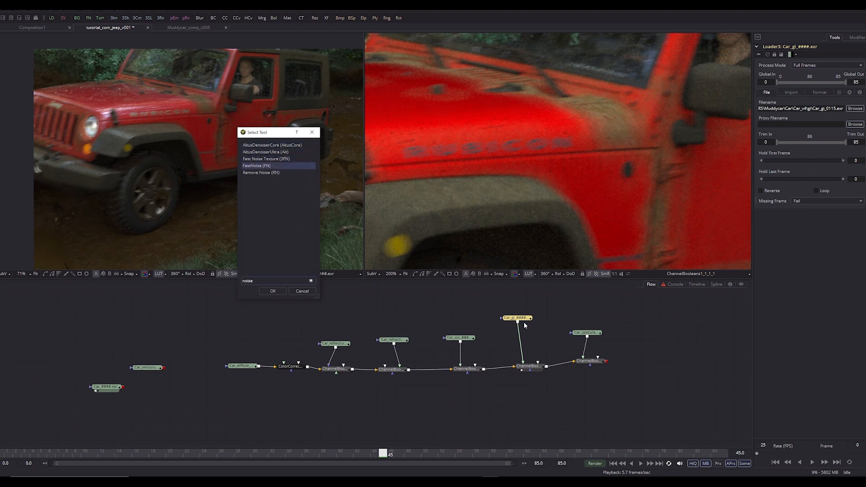
{"action": "key", "text": "Return"}
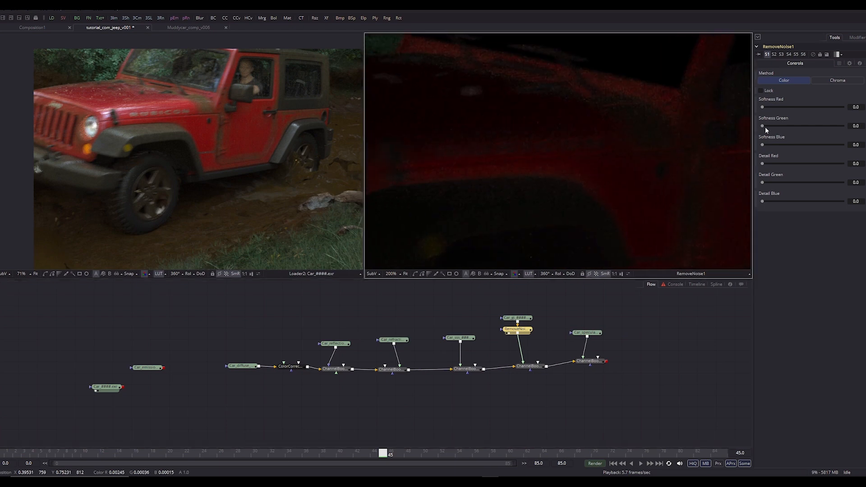
Set the Remove Noise method to Chroma, raise Softness Luma slightly, and select the gi pass's Channel Booleans
{"action": "left_click", "coordinate": [834, 80]}
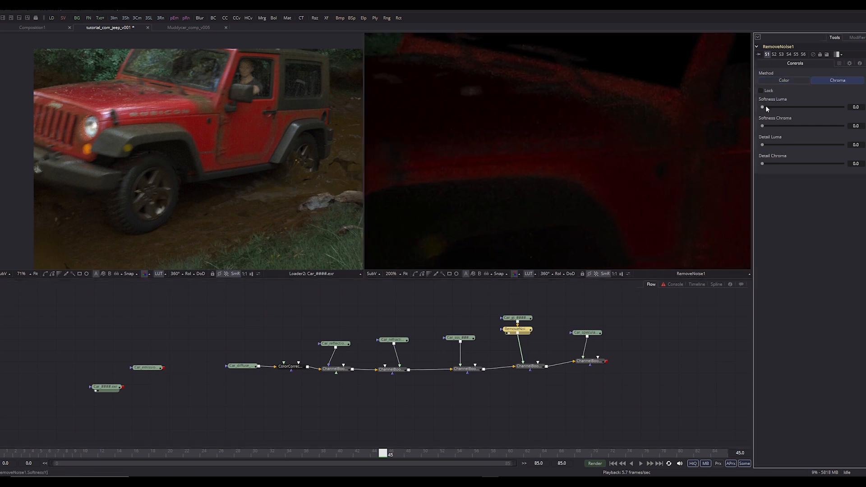
{"action": "left_click_drag", "start_coordinate": [764, 107], "coordinate": [778, 108]}
{"action": "left_click", "coordinate": [531, 367]}
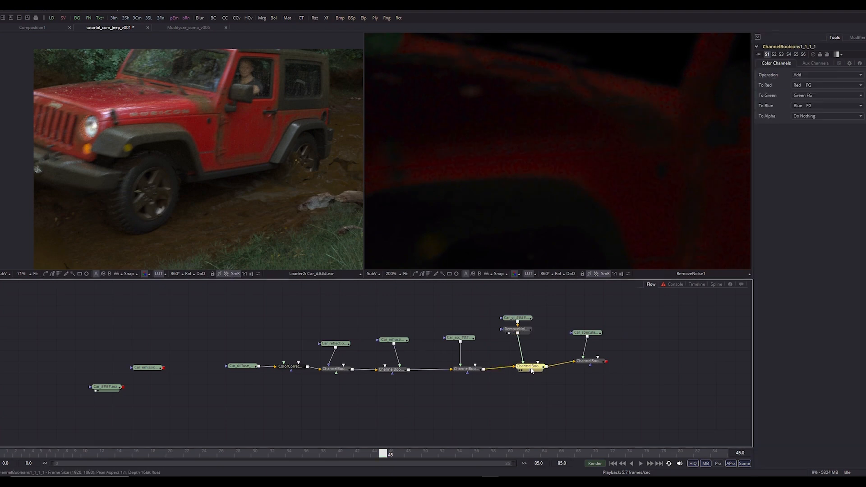
View the combined result in the second viewer and toggle the gi pass's Remove Noise off and on to compare up close
{"action": "key", "text": "2"}
{"action": "scroll", "coordinate": [564, 157], "scroll_direction": "down", "scroll_amount": 1}
{"action": "left_click", "coordinate": [592, 363]}
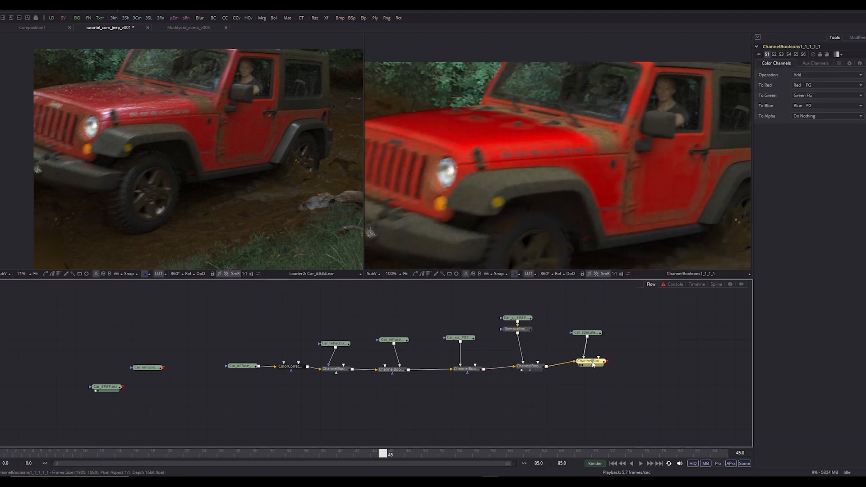
{"action": "scroll", "coordinate": [504, 173], "scroll_direction": "up", "scroll_amount": 1}
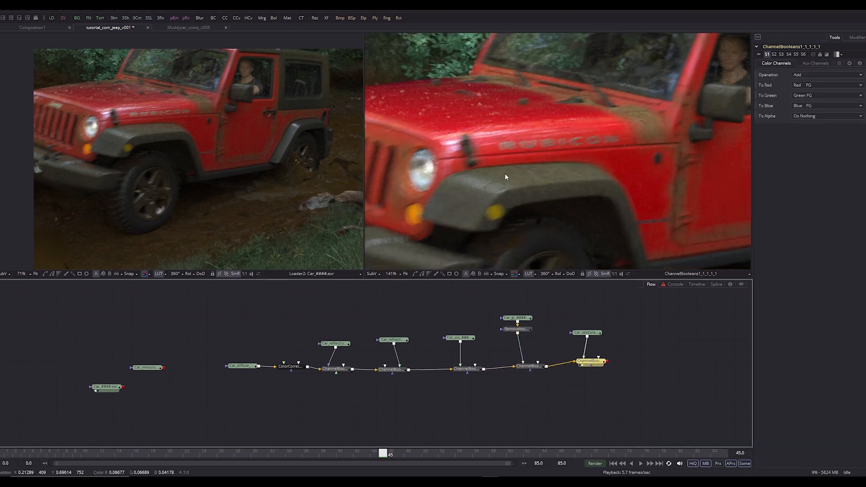
{"action": "left_click", "coordinate": [521, 332]}
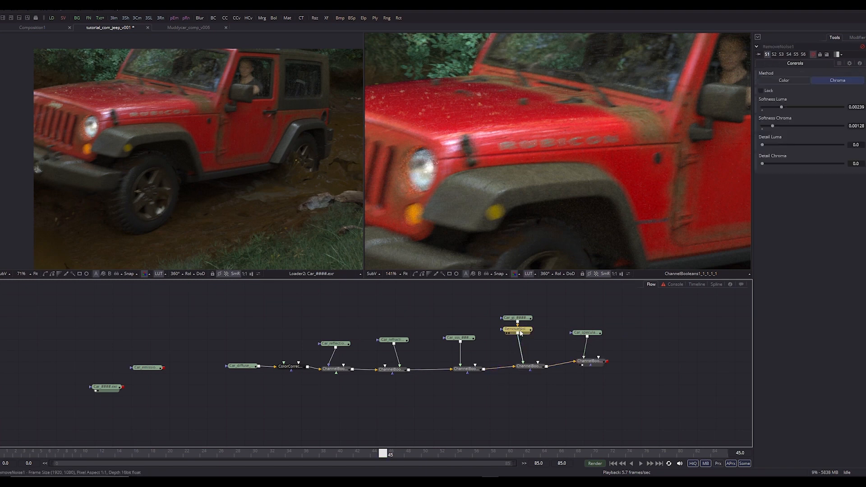
{"action": "scroll", "coordinate": [418, 169], "scroll_direction": "up", "scroll_amount": 1}
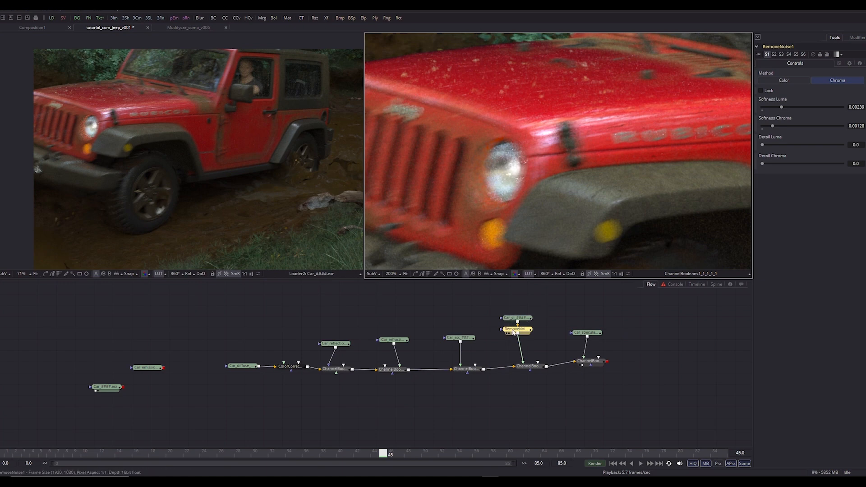
{"action": "left_click", "coordinate": [514, 330]}
{"action": "key", "text": "ctrl+p"}
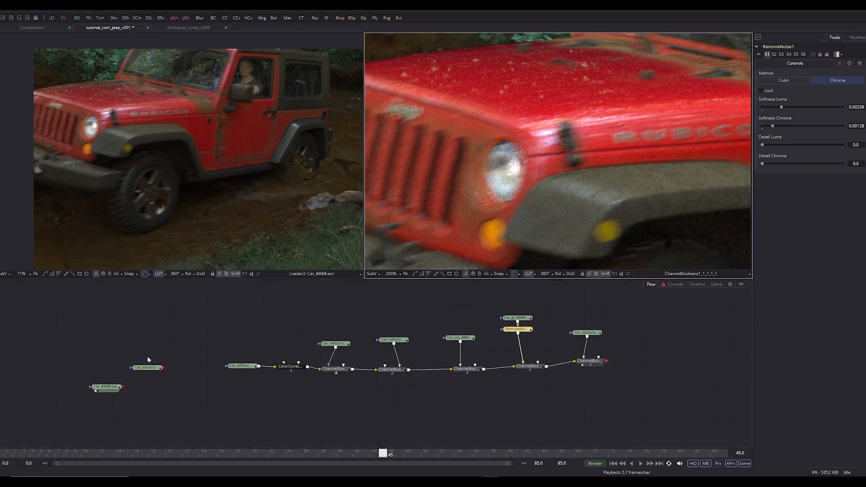
Move the emission and Car beauty loaders closer to the node chain, viewing the emission pass and the beauty headlight up close
{"action": "left_click_drag", "start_coordinate": [149, 370], "coordinate": [187, 347]}
{"action": "key", "text": "2"}
{"action": "key", "text": "2"}
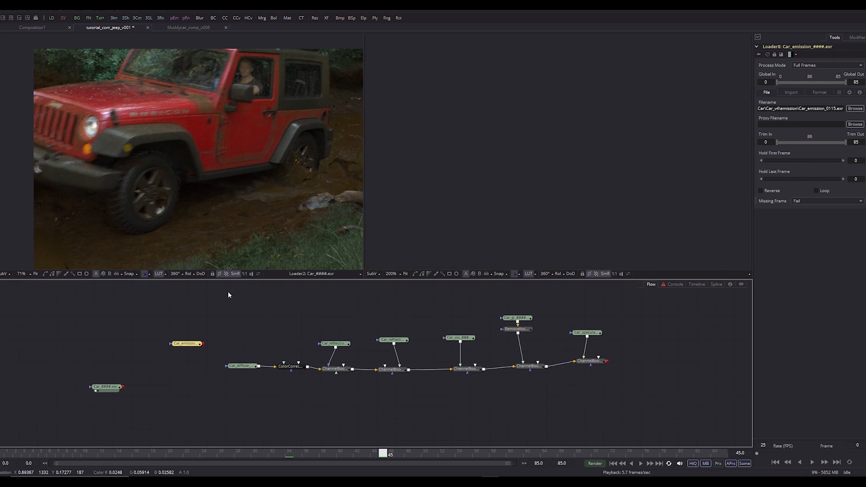
{"action": "left_click_drag", "start_coordinate": [102, 388], "coordinate": [134, 377]}
{"action": "scroll", "coordinate": [110, 164], "scroll_direction": "up", "scroll_amount": 3}
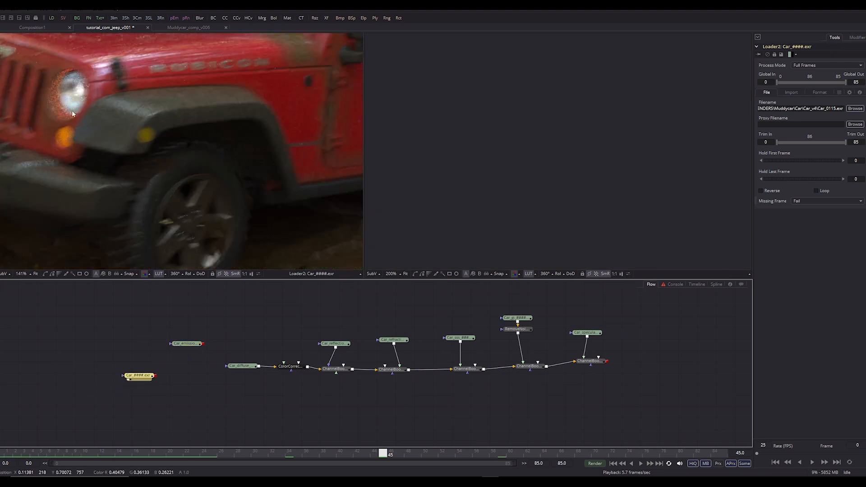
Load the final Channel Booleans in the second viewer and inspect the rebuilt jeep's front and side
{"action": "left_click", "coordinate": [589, 362]}
{"action": "key", "text": "2"}
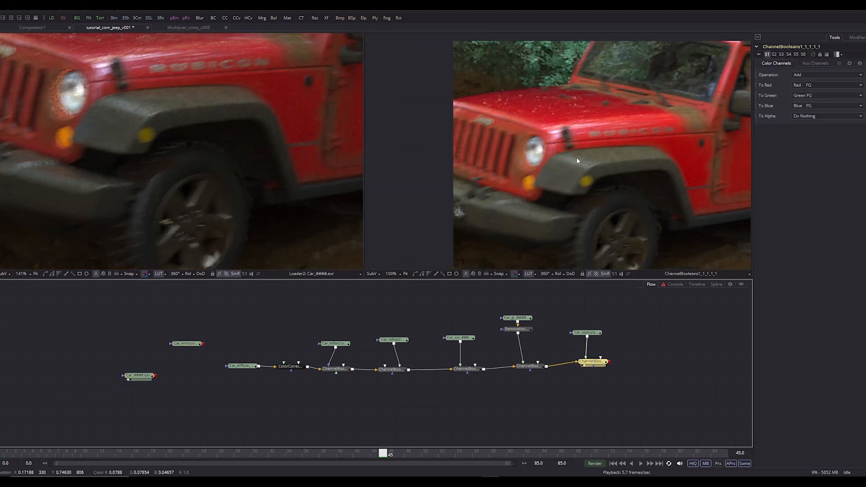
{"action": "left_click_drag", "start_coordinate": [554, 148], "coordinate": [498, 154]}
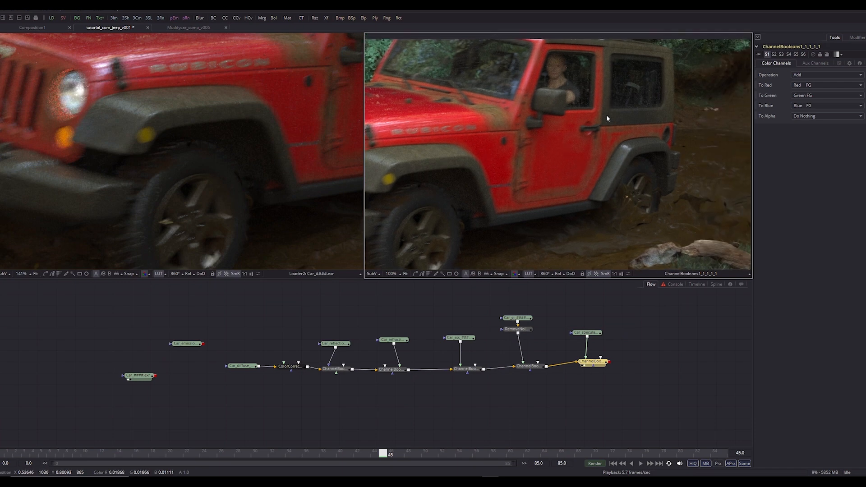
{"action": "left_click_drag", "start_coordinate": [606, 119], "coordinate": [587, 159]}
{"action": "left_click_drag", "start_coordinate": [553, 190], "coordinate": [602, 89]}
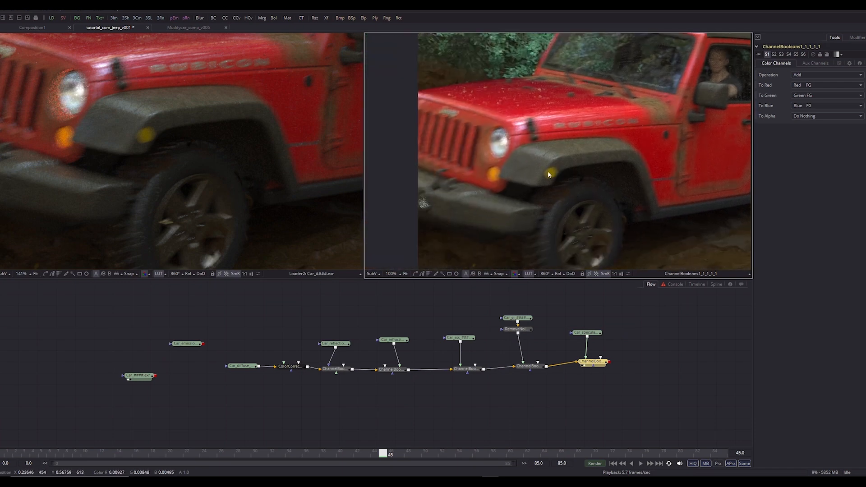
{"action": "left_click_drag", "start_coordinate": [549, 174], "coordinate": [525, 154]}
Examine the gi, sss and specular passes individually in the second viewer, ending on the final Channel Booleans result
{"action": "left_click", "coordinate": [526, 366]}
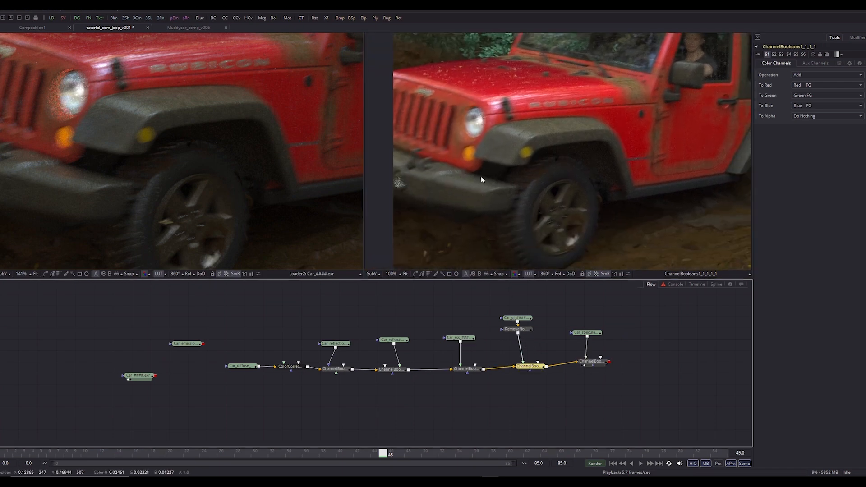
{"action": "left_click", "coordinate": [517, 329]}
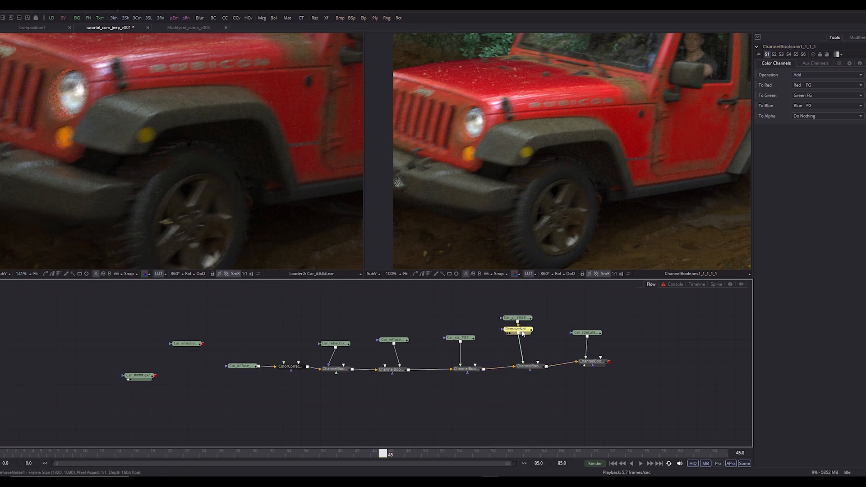
{"action": "left_click", "coordinate": [459, 338]}
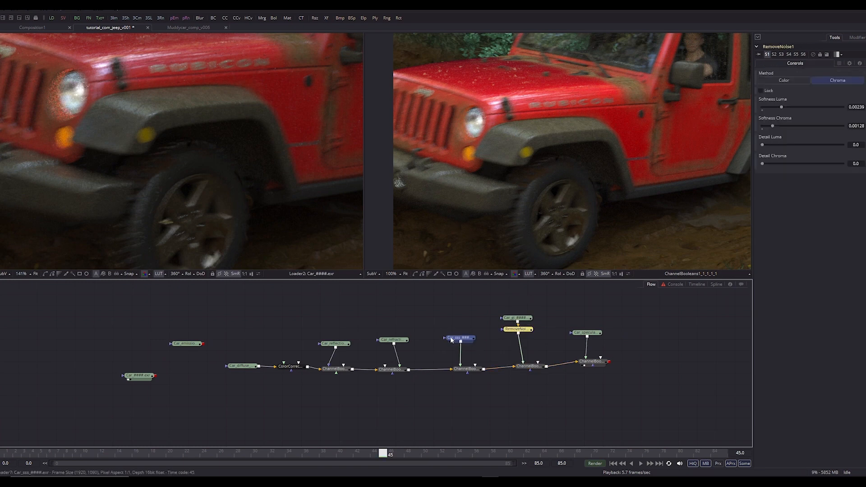
{"action": "key", "text": "2"}
{"action": "left_click", "coordinate": [517, 320]}
{"action": "key", "text": "2"}
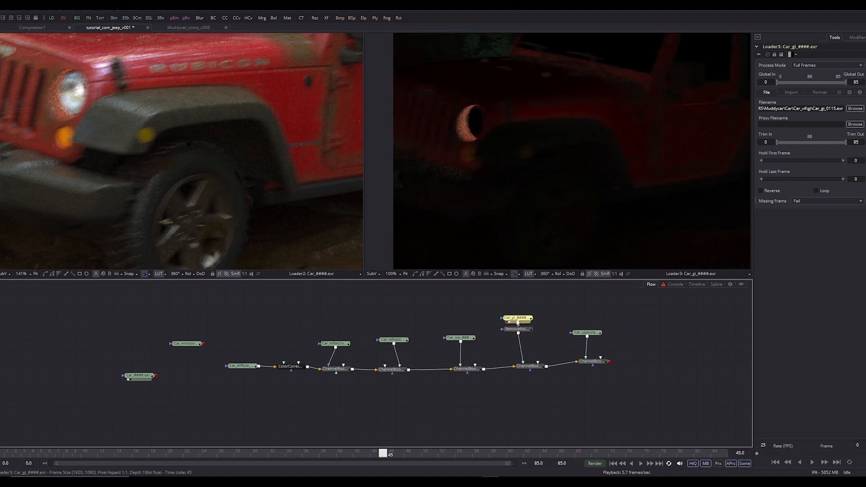
{"action": "left_click", "coordinate": [459, 338]}
{"action": "key", "text": "2"}
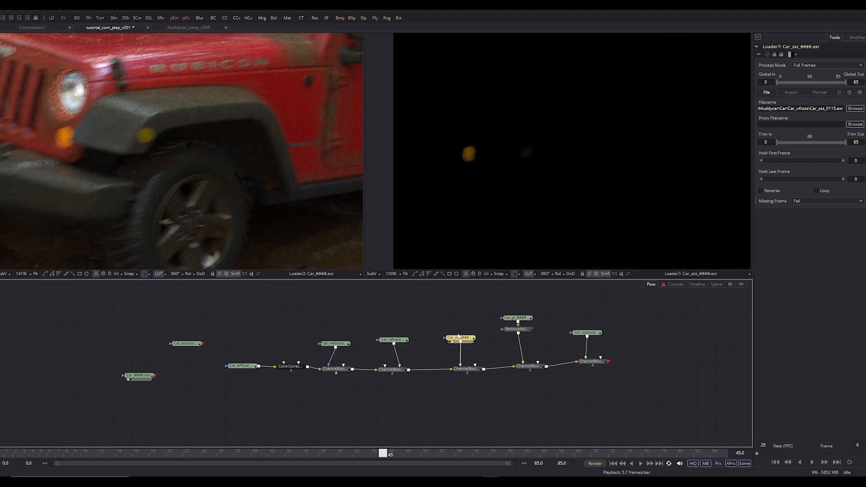
{"action": "left_click", "coordinate": [393, 340]}
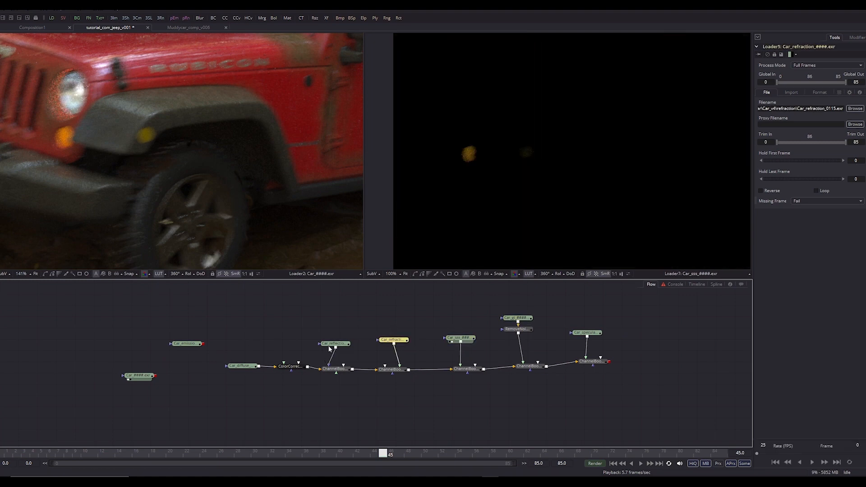
{"action": "left_click", "coordinate": [586, 333]}
{"action": "key", "text": "2"}
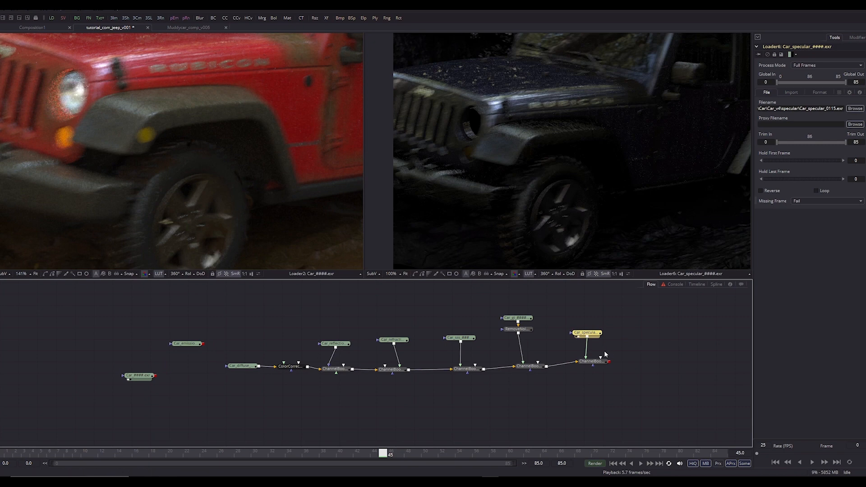
{"action": "left_click", "coordinate": [591, 362]}
{"action": "key", "text": "2"}
Insert a Remove Noise tool between the specular loader and its Channel Booleans
{"action": "left_click", "coordinate": [595, 334]}
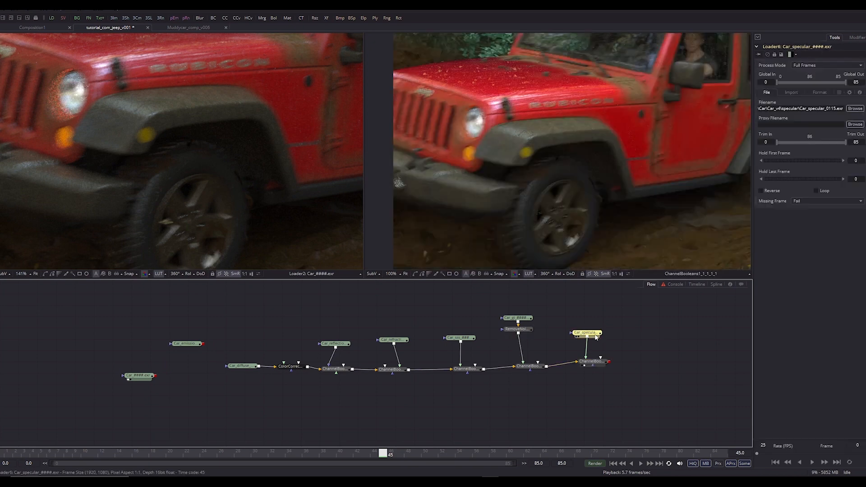
{"action": "key", "text": "shift+space"}
{"action": "type", "text": "nois"}
{"action": "key", "text": "Down"}
{"action": "key", "text": "Down"}
{"action": "key", "text": "Down"}
{"action": "key", "text": "Down"}
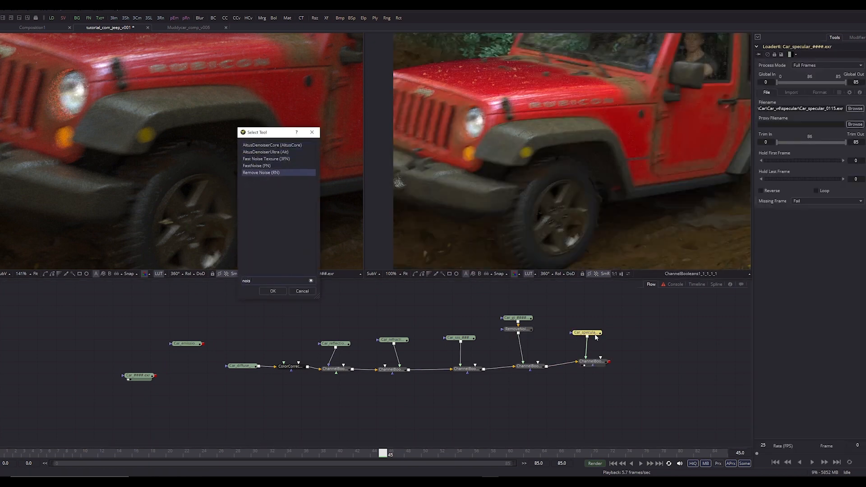
{"action": "key", "text": "Return"}
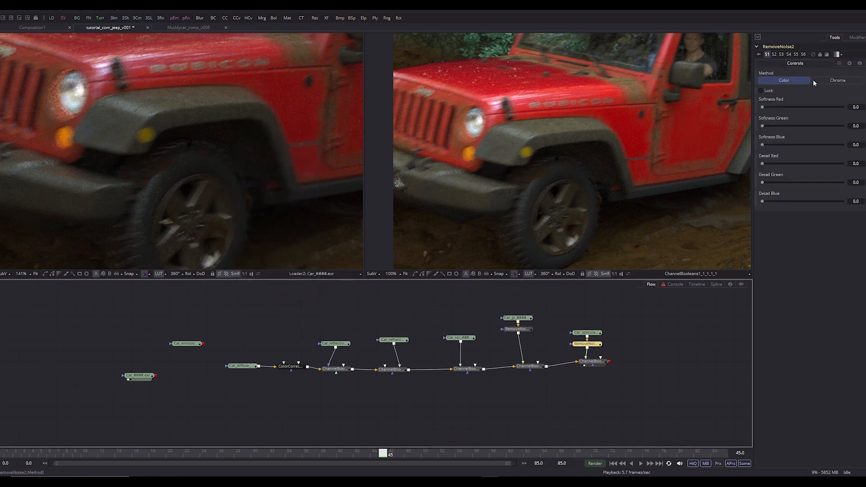
Set the specular Remove Noise method to Chroma with Softness Luma 0.00137, and view the denoised specular pass
{"action": "left_click", "coordinate": [814, 80]}
{"action": "left_click_drag", "start_coordinate": [763, 107], "coordinate": [772, 106]}
{"action": "key", "text": "2"}
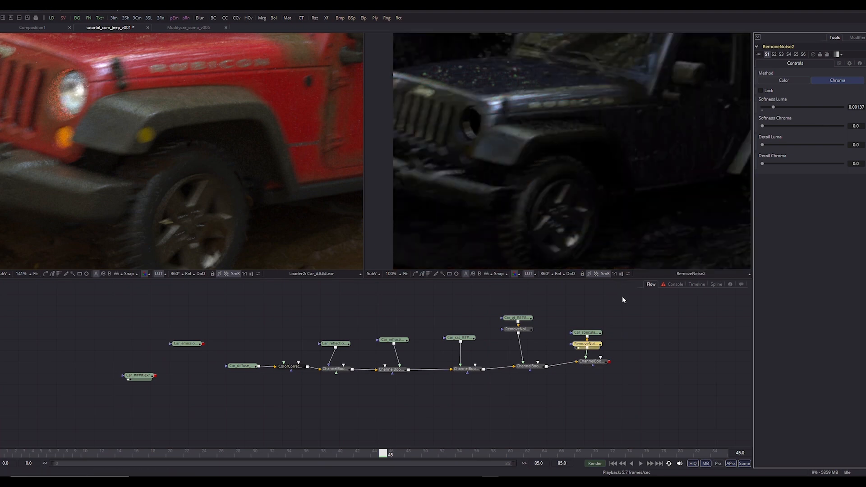
{"action": "key", "text": "2"}
{"action": "key", "text": "2"}
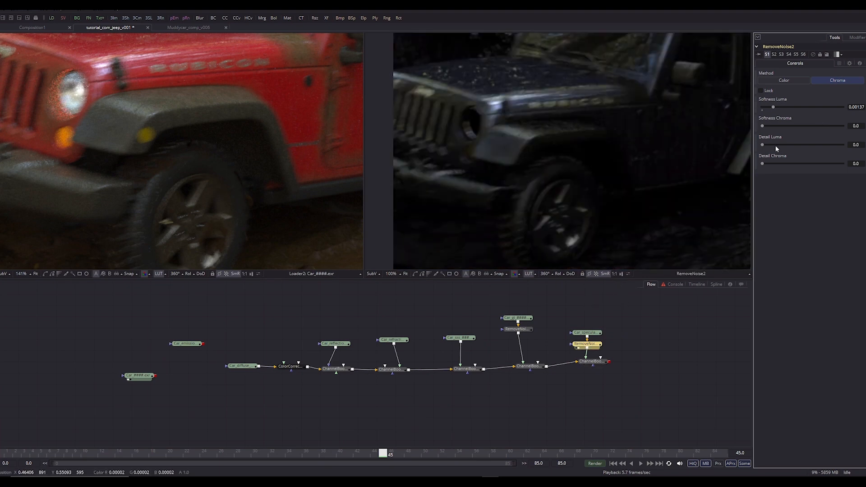
With the combined result in view, set the specular Remove Noise to Softness Luma 0.0 and Softness Chroma 0.00038
{"action": "left_click", "coordinate": [592, 362]}
{"action": "key", "text": "2"}
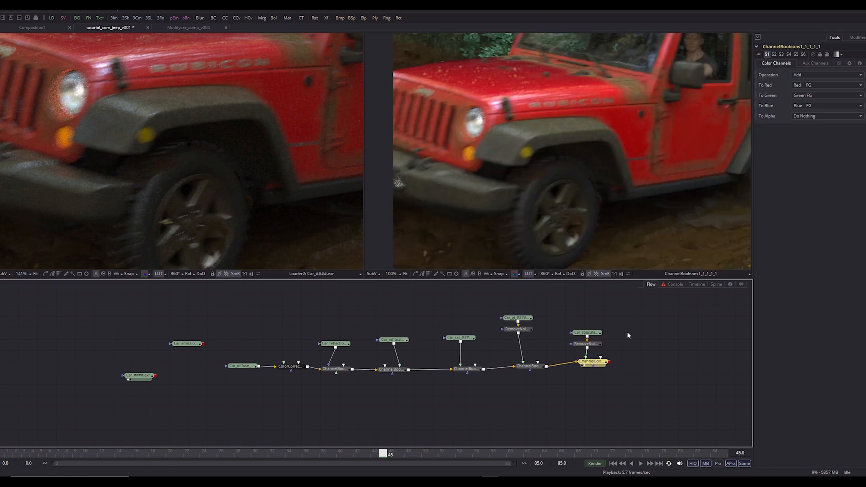
{"action": "left_click", "coordinate": [589, 344]}
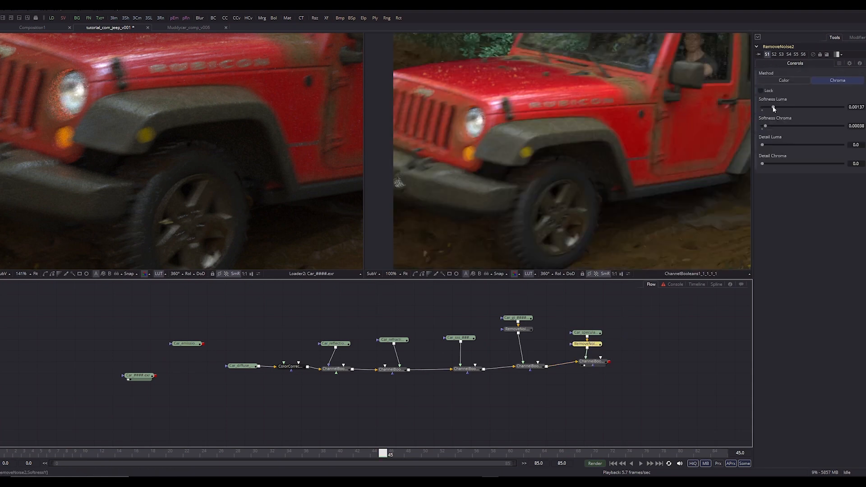
{"action": "left_click_drag", "start_coordinate": [774, 109], "coordinate": [751, 112]}
Inspect the rebuilt image in the second viewer, from the whole frame to a close view of the jeep
{"action": "scroll", "coordinate": [502, 168], "scroll_direction": "down", "scroll_amount": 1}
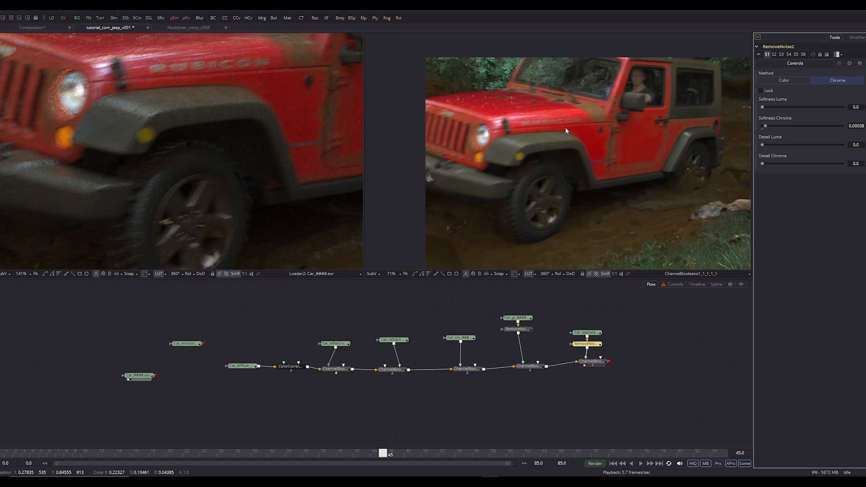
{"action": "left_click_drag", "start_coordinate": [582, 140], "coordinate": [489, 50]}
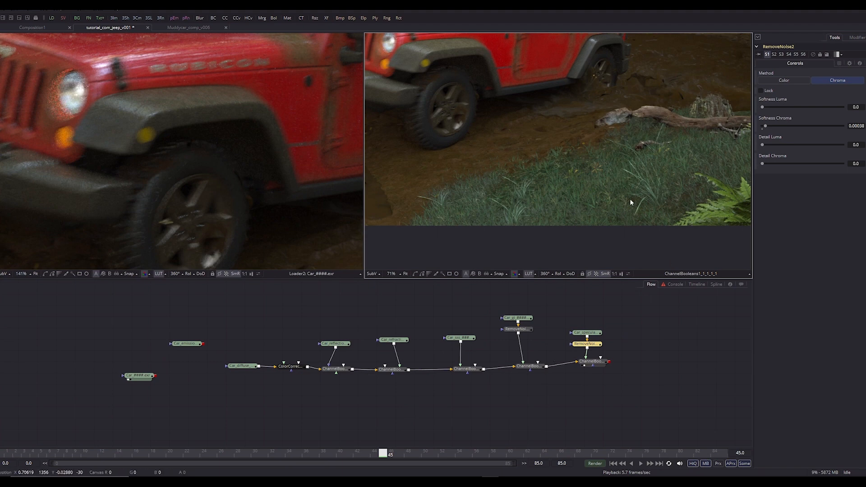
{"action": "left_click_drag", "start_coordinate": [540, 168], "coordinate": [585, 192]}
{"action": "left_click_drag", "start_coordinate": [550, 130], "coordinate": [558, 182]}
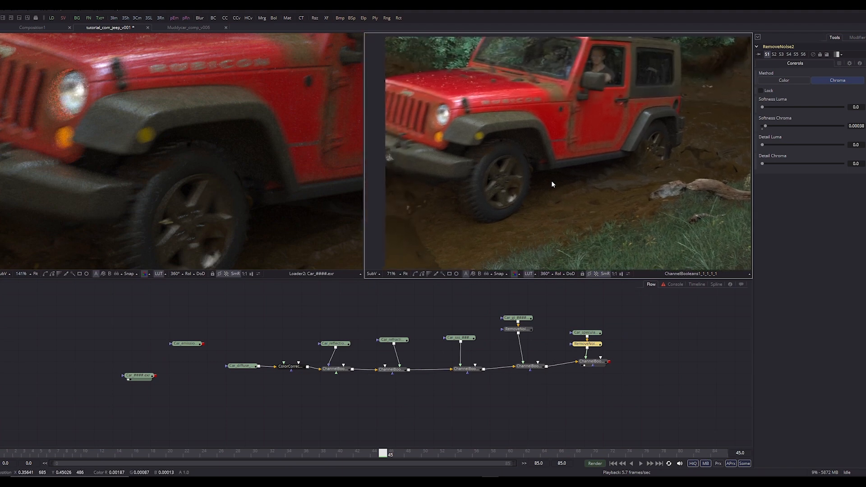
{"action": "scroll", "coordinate": [551, 180], "scroll_direction": "down", "scroll_amount": 1}
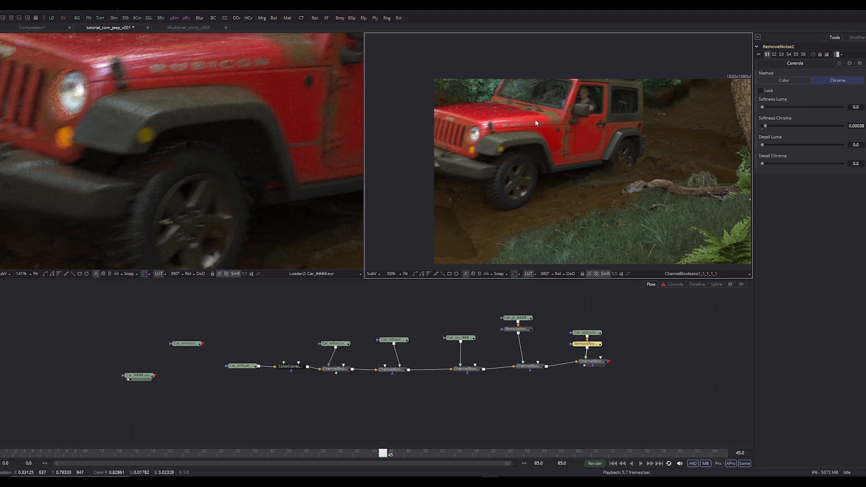
{"action": "left_click_drag", "start_coordinate": [539, 142], "coordinate": [549, 170]}
{"action": "scroll", "coordinate": [548, 170], "scroll_direction": "up", "scroll_amount": 2}
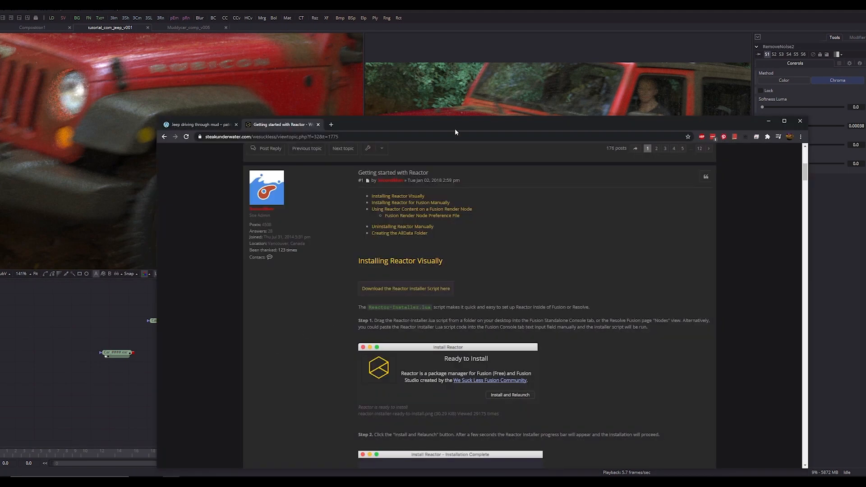
Bring the browser's Getting started with Reactor page fully into view and review the visual installation instructions
{"action": "left_click_drag", "start_coordinate": [455, 129], "coordinate": [440, 39]}
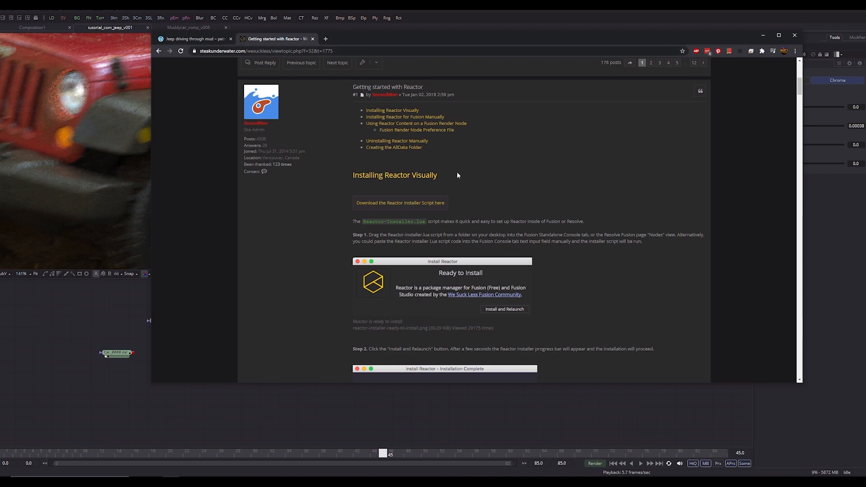
{"action": "scroll", "coordinate": [458, 174], "scroll_direction": "up", "scroll_amount": 5}
{"action": "scroll", "coordinate": [551, 309], "scroll_direction": "down", "scroll_amount": 4}
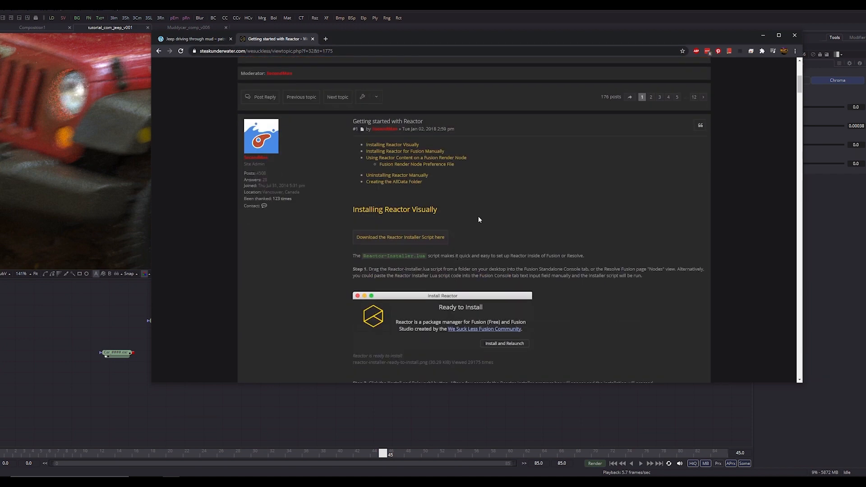
{"action": "scroll", "coordinate": [498, 220], "scroll_direction": "down", "scroll_amount": 2}
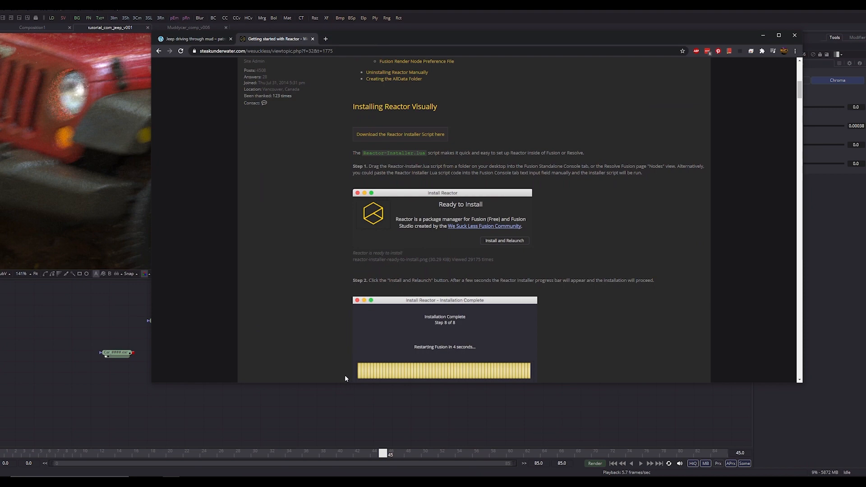
Switch back to the Fusion composition and bring free space below the node chain into view
{"action": "mouse_move", "coordinate": [338, 482]}
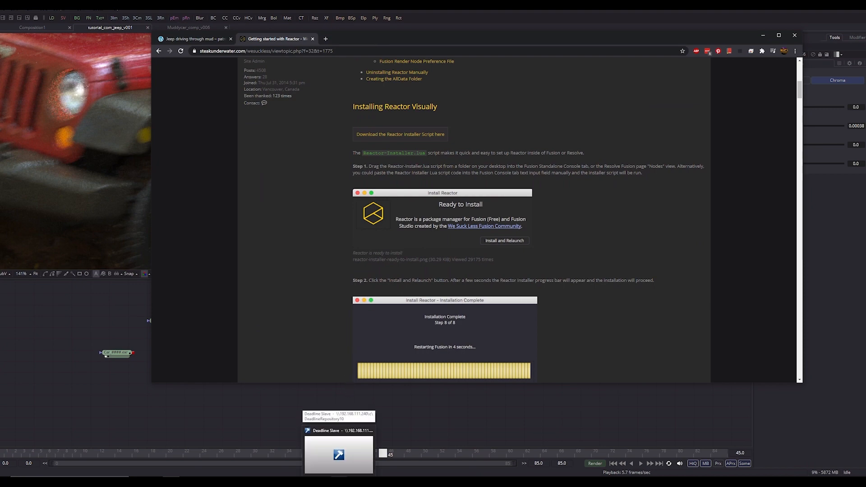
{"action": "left_click", "coordinate": [199, 387]}
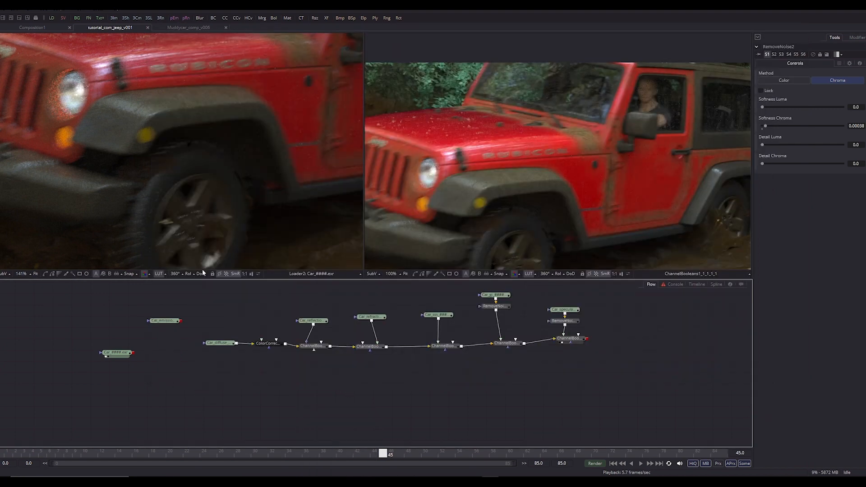
{"action": "left_click_drag", "start_coordinate": [347, 399], "coordinate": [333, 379]}
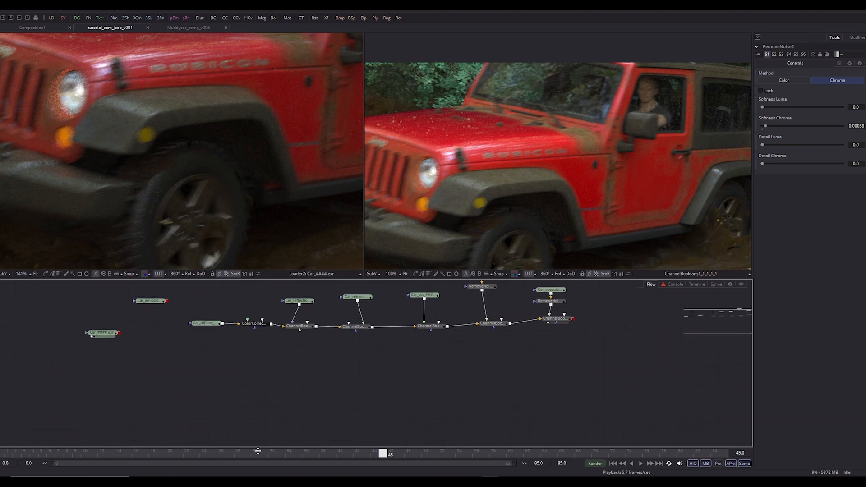
Switch to the browser and review the Getting started with Reactor page's visual and manual installation instructions
{"action": "key", "text": "alt+Tab"}
{"action": "scroll", "coordinate": [394, 130], "scroll_direction": "up", "scroll_amount": 3}
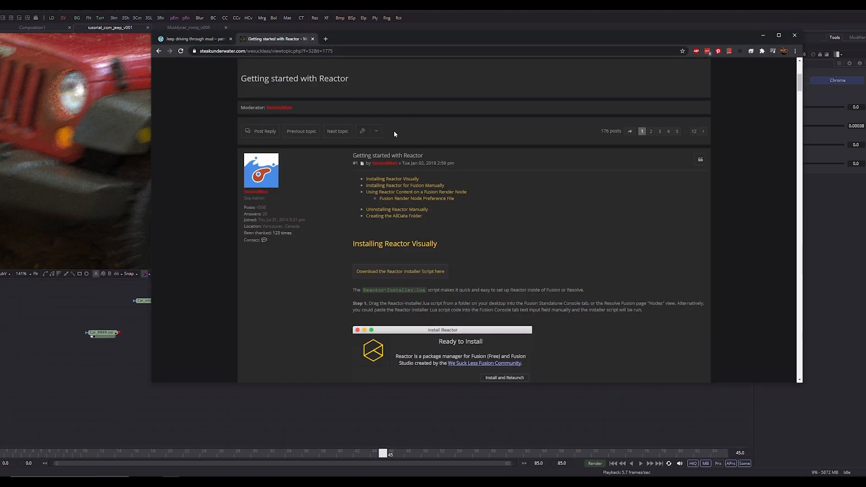
{"action": "scroll", "coordinate": [511, 208], "scroll_direction": "up", "scroll_amount": 2}
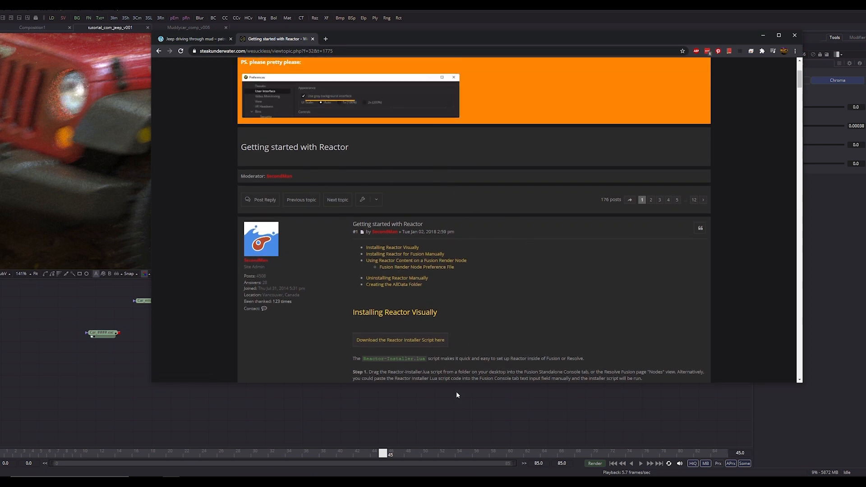
{"action": "scroll", "coordinate": [456, 285], "scroll_direction": "down", "scroll_amount": 2}
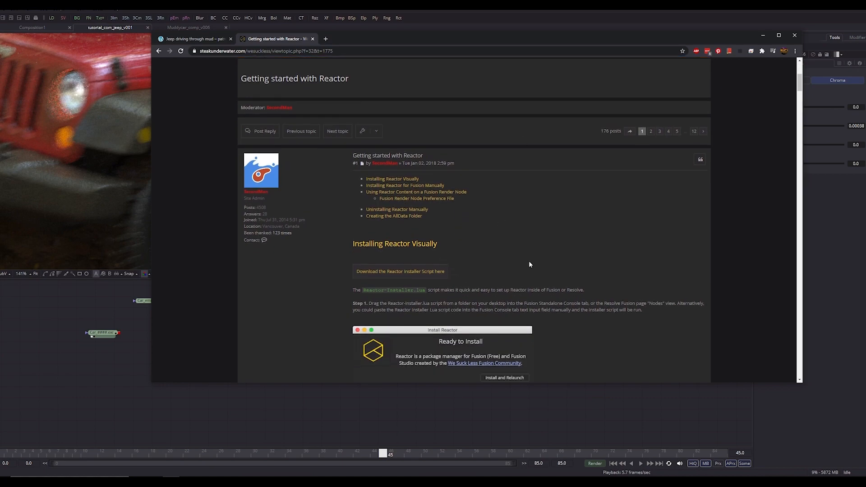
{"action": "scroll", "coordinate": [530, 264], "scroll_direction": "down", "scroll_amount": 10}
{"action": "scroll", "coordinate": [442, 235], "scroll_direction": "up", "scroll_amount": 3}
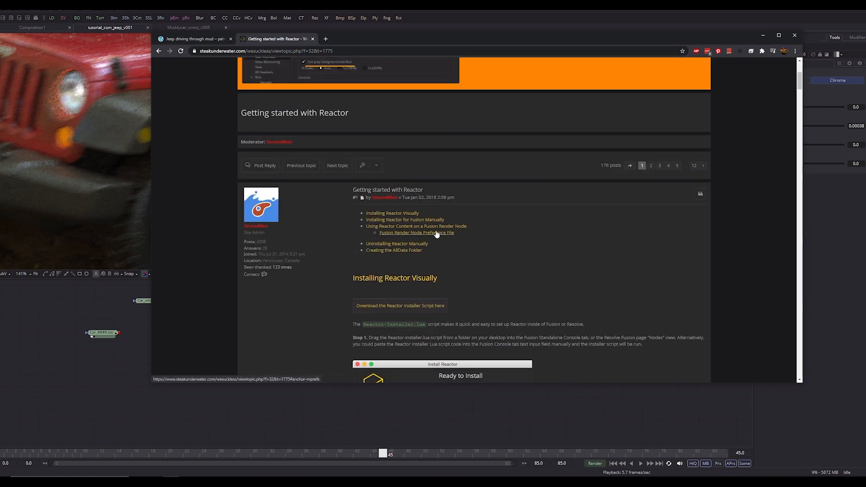
{"action": "scroll", "coordinate": [431, 237], "scroll_direction": "down", "scroll_amount": 14}
{"action": "scroll", "coordinate": [430, 255], "scroll_direction": "down", "scroll_amount": 5}
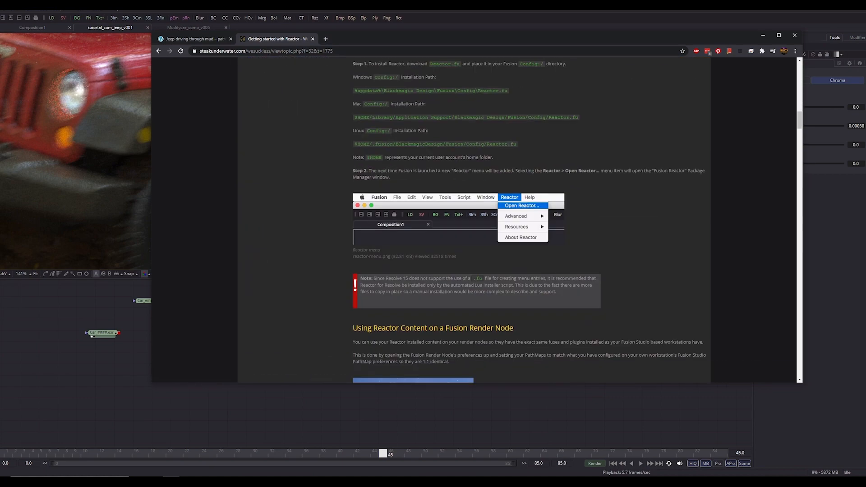
{"action": "scroll", "coordinate": [405, 208], "scroll_direction": "up", "scroll_amount": 1}
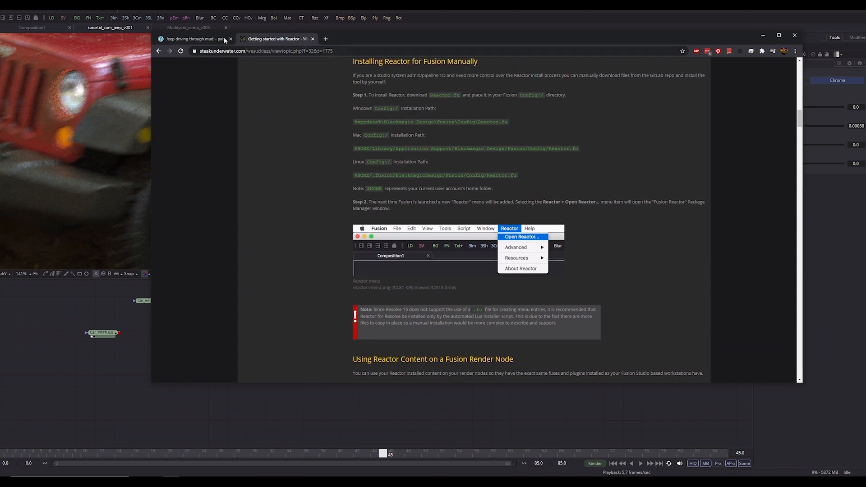
Switch back to Fusion, open the Reactor package manager, search it for "crypto", and close it
{"action": "left_click", "coordinate": [147, 365]}
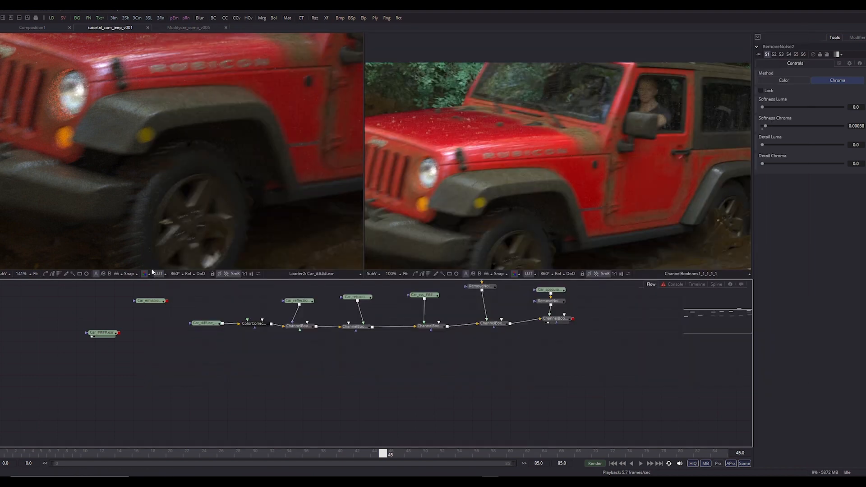
{"action": "left_click", "coordinate": [95, 9]}
{"action": "key", "text": "Escape"}
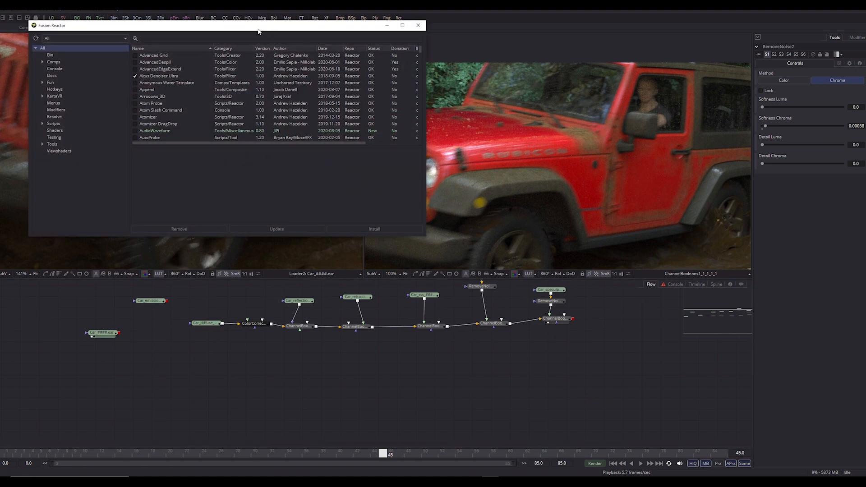
{"action": "left_click_drag", "start_coordinate": [257, 29], "coordinate": [610, 190]}
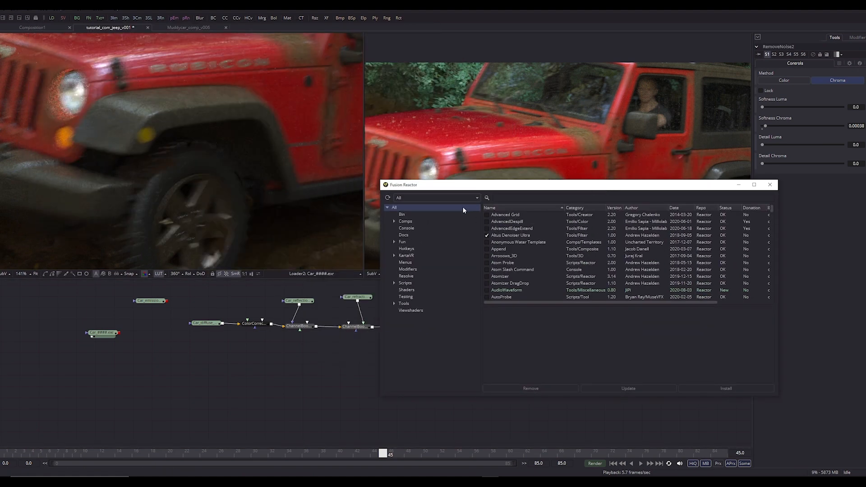
{"action": "left_click", "coordinate": [526, 199]}
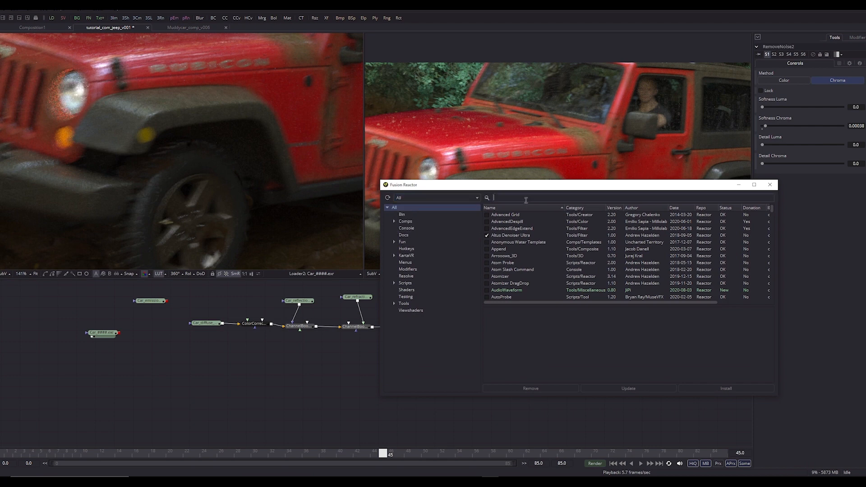
{"action": "type", "text": "crypto"}
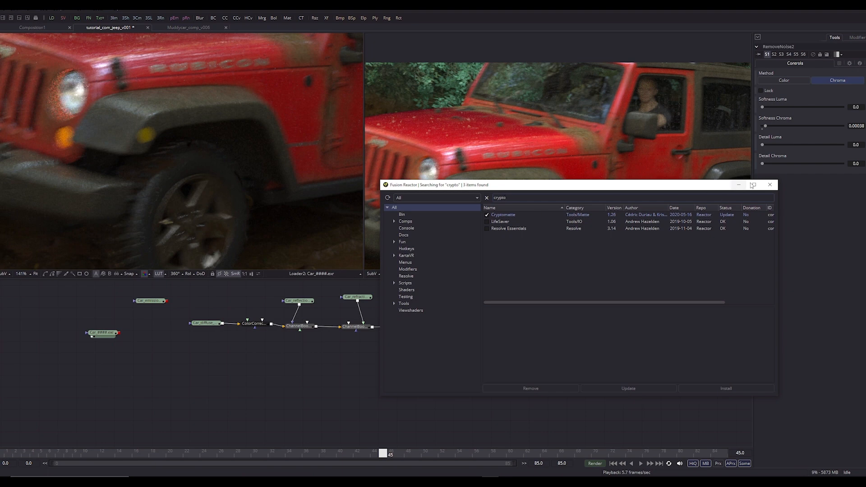
{"action": "left_click", "coordinate": [770, 184]}
Make free space above the node chain and save the tutorial_com_jeep_v001 composition
{"action": "left_click_drag", "start_coordinate": [525, 363], "coordinate": [463, 426]}
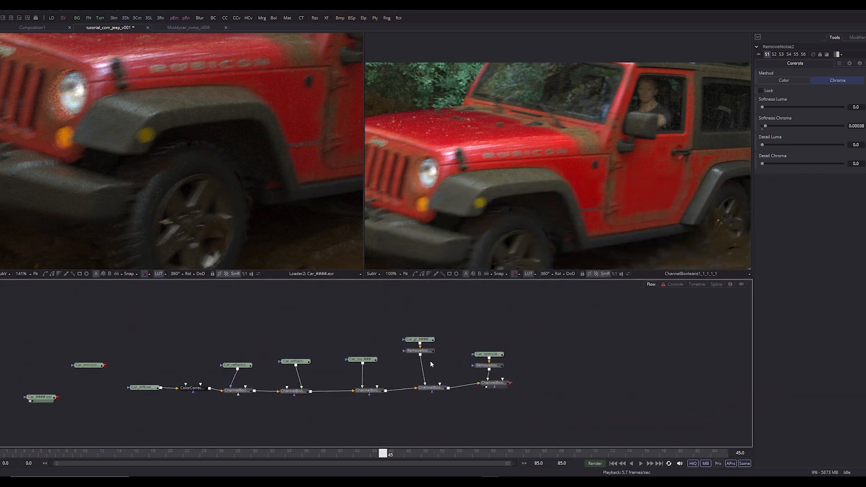
{"action": "left_click_drag", "start_coordinate": [388, 305], "coordinate": [381, 353]}
{"action": "key", "text": "ctrl+s"}
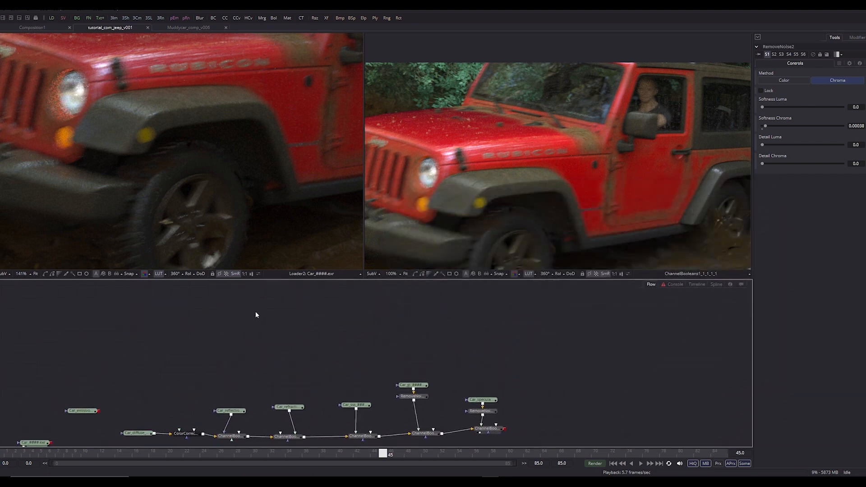
Inspect the rebuilt jeep image in the second viewer, from the whole frame to close views of the bodywork and wheels
{"action": "scroll", "coordinate": [525, 191], "scroll_direction": "down", "scroll_amount": 2}
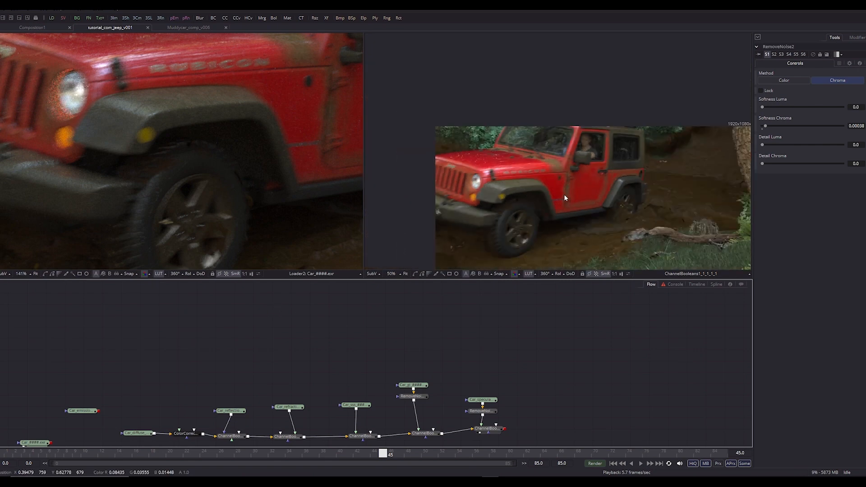
{"action": "left_click_drag", "start_coordinate": [563, 193], "coordinate": [529, 182]}
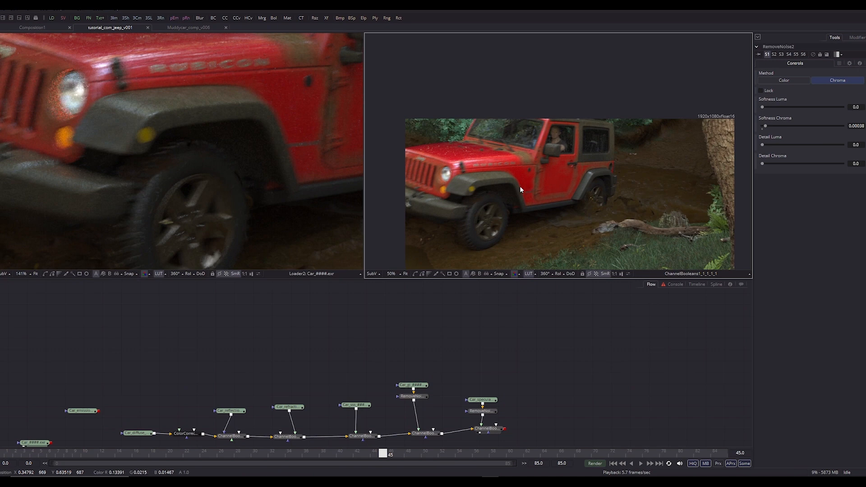
{"action": "scroll", "coordinate": [524, 148], "scroll_direction": "up", "scroll_amount": 2}
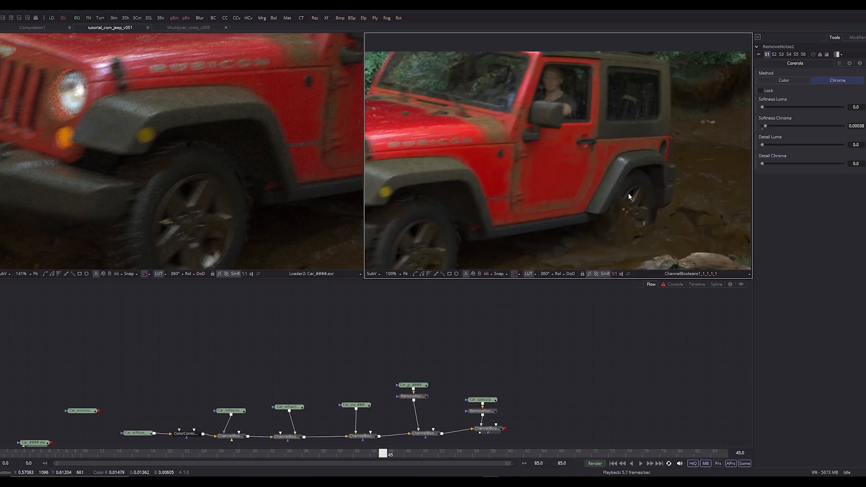
{"action": "left_click_drag", "start_coordinate": [587, 171], "coordinate": [661, 144]}
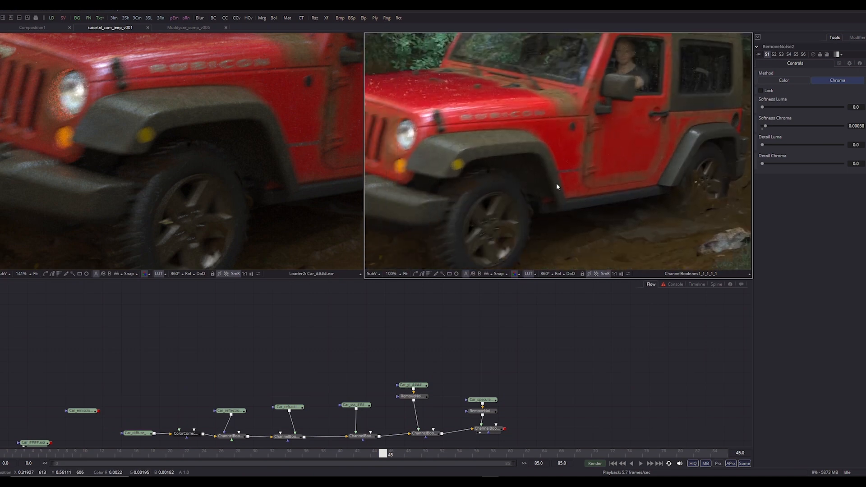
{"action": "left_click_drag", "start_coordinate": [557, 182], "coordinate": [529, 164]}
{"action": "left_click_drag", "start_coordinate": [497, 122], "coordinate": [539, 185]}
Load the Car_cryptomatte_materials sequence from the Car_v4 render folder above the node chain and show it in the second viewer
{"action": "left_click_drag", "start_coordinate": [446, 361], "coordinate": [436, 317]}
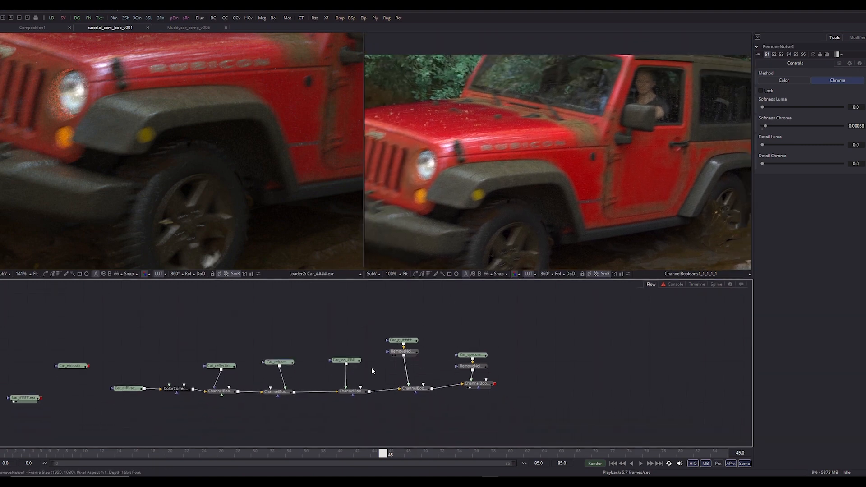
{"action": "left_click", "coordinate": [298, 476]}
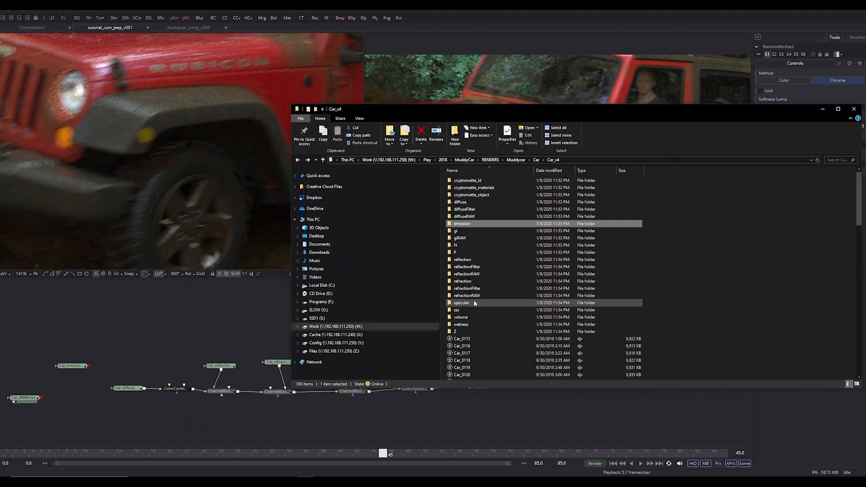
{"action": "double_click", "coordinate": [484, 188]}
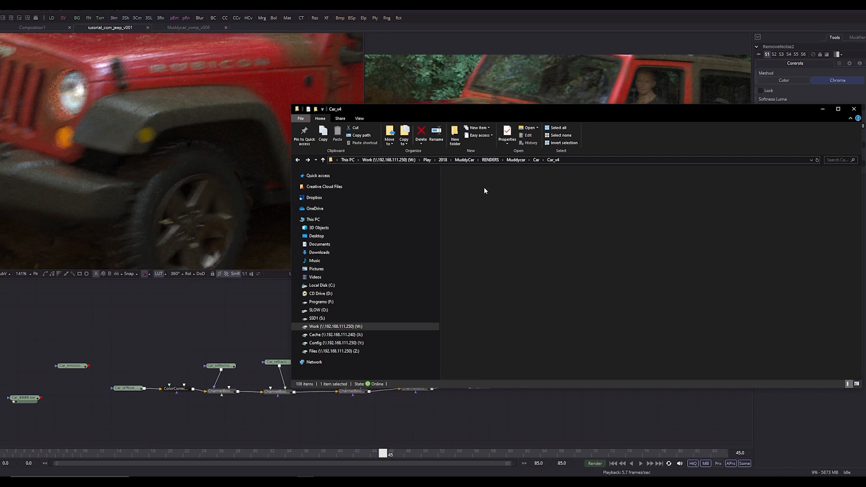
{"action": "left_click_drag", "start_coordinate": [482, 181], "coordinate": [438, 307]}
{"action": "key", "text": "2"}
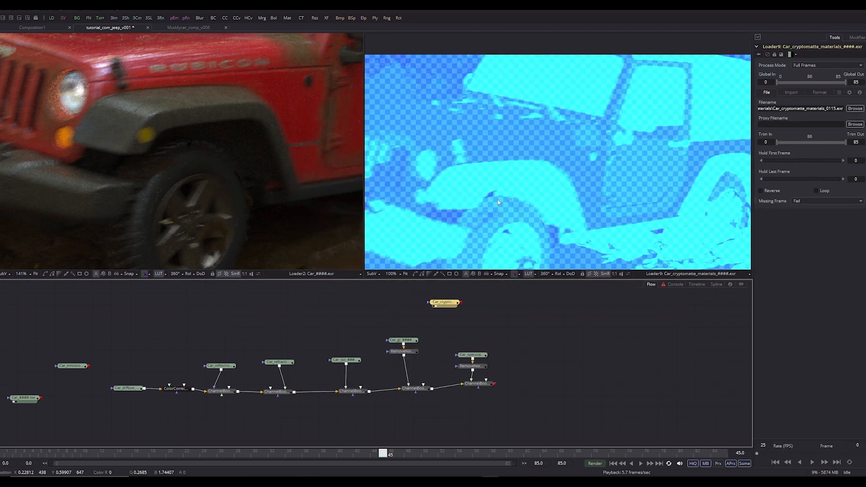
{"action": "scroll", "coordinate": [531, 171], "scroll_direction": "down", "scroll_amount": 2}
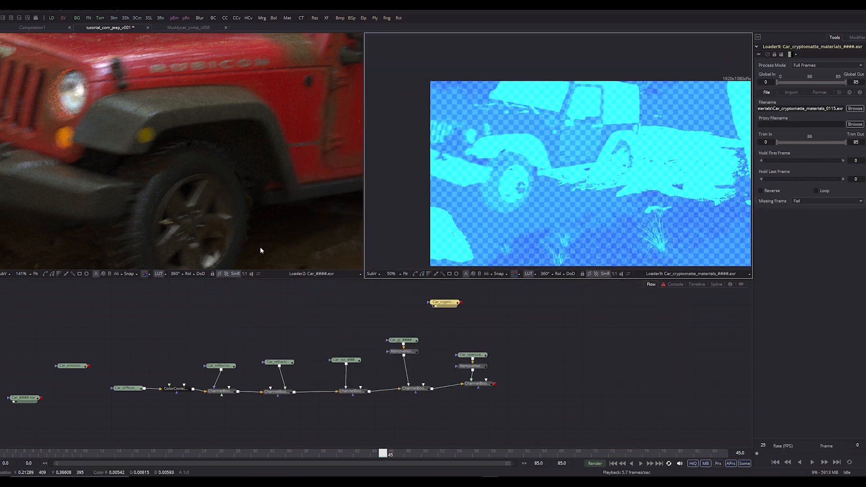
Clear the first viewer and play the cryptomatte materials pass briefly from frame 22 to examine its raw colors
{"action": "key", "text": "1"}
{"action": "key", "text": "1"}
{"action": "scroll", "coordinate": [545, 191], "scroll_direction": "up", "scroll_amount": 3}
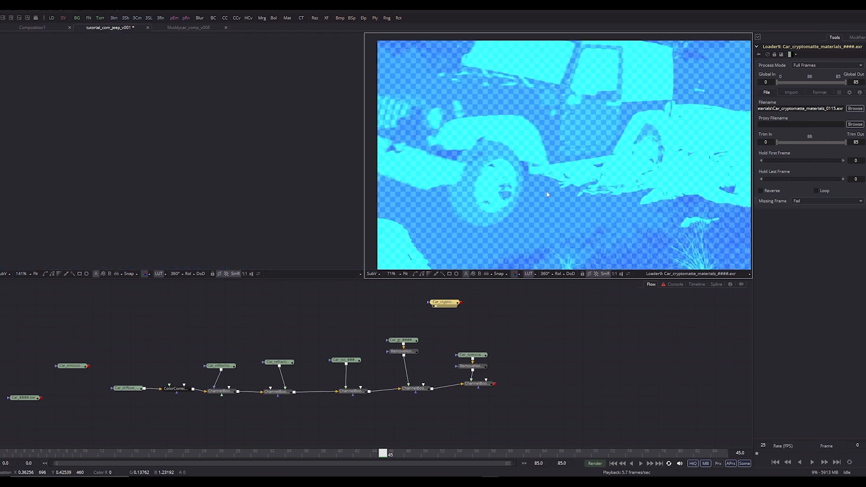
{"action": "left_click", "coordinate": [189, 454]}
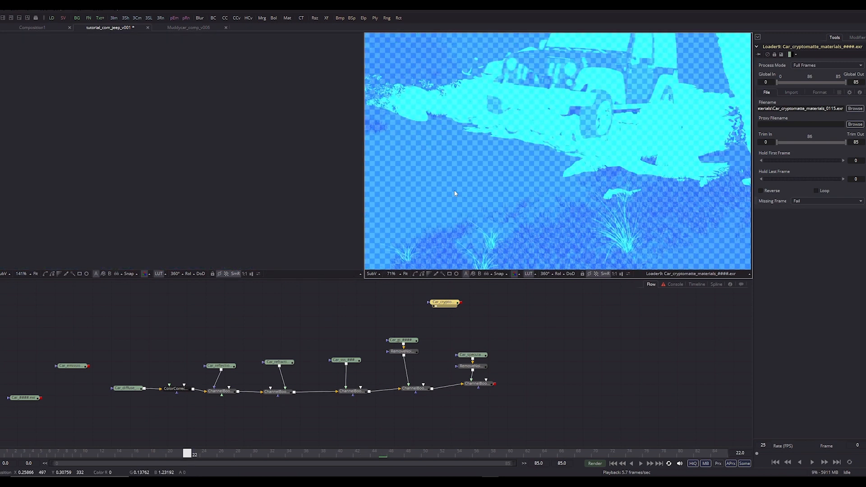
{"action": "key", "text": "space"}
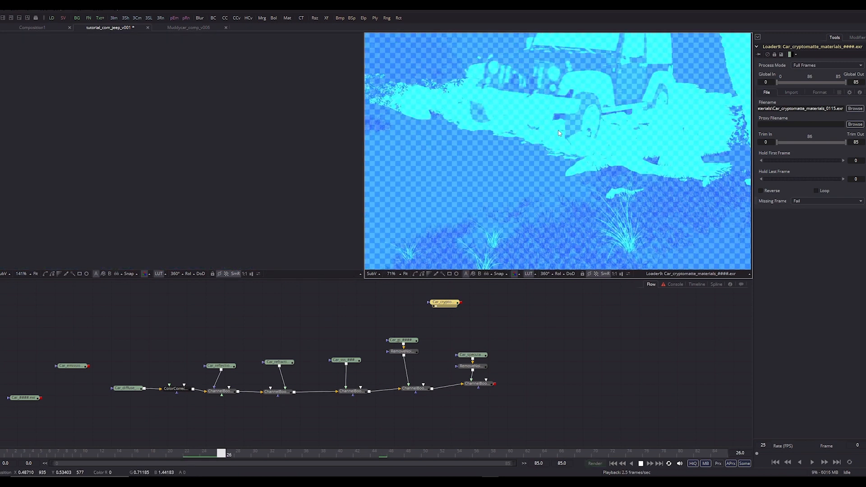
{"action": "key", "text": "space"}
{"action": "scroll", "coordinate": [517, 144], "scroll_direction": "down", "scroll_amount": 2}
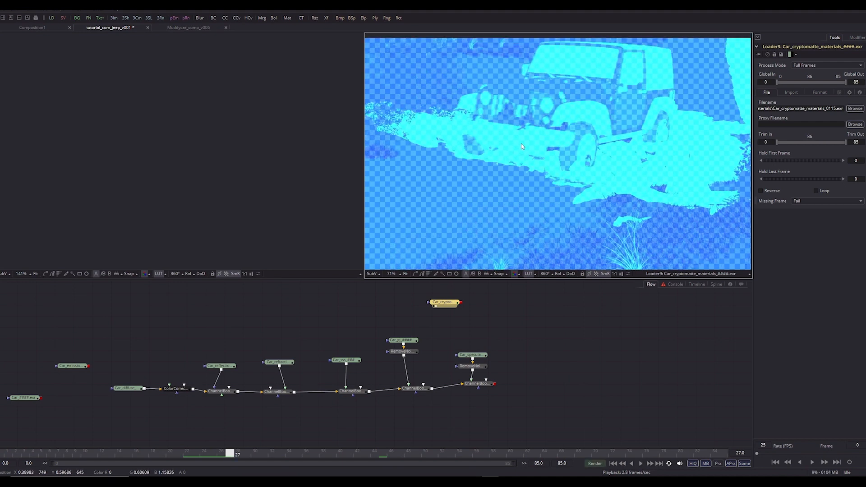
{"action": "scroll", "coordinate": [527, 122], "scroll_direction": "up", "scroll_amount": 2}
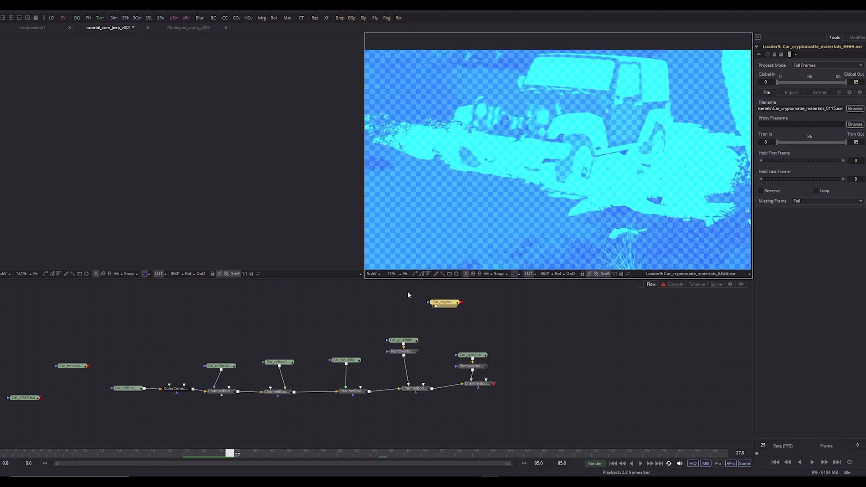
Add a Cryptomatte node below the cryptomatte materials loader and show its output in the second viewer
{"action": "left_click_drag", "start_coordinate": [451, 303], "coordinate": [474, 326]}
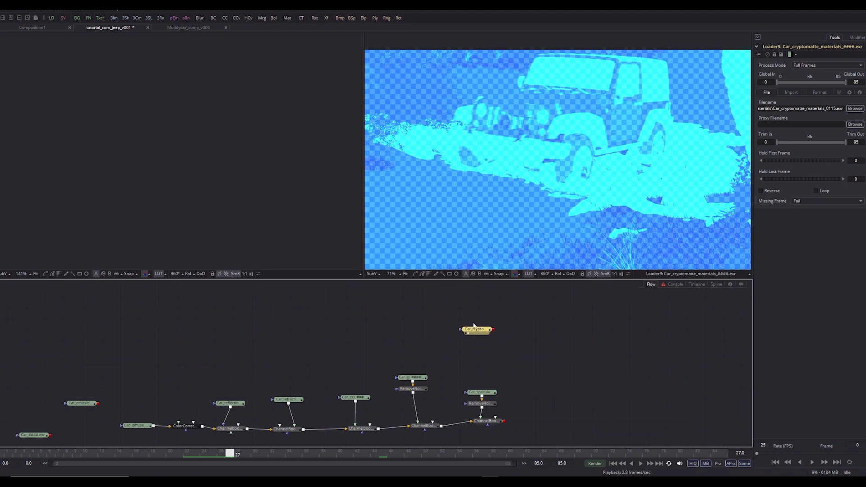
{"action": "key", "text": "shift+space"}
{"action": "type", "text": "cryp"}
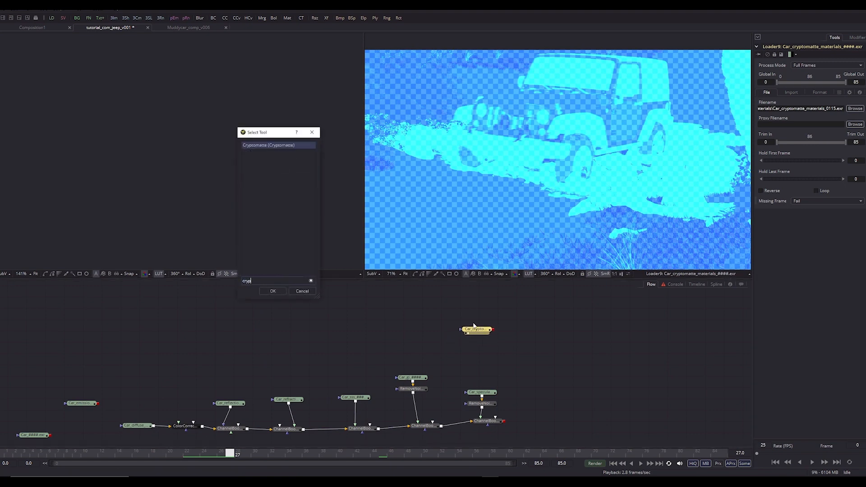
{"action": "key", "text": "Return"}
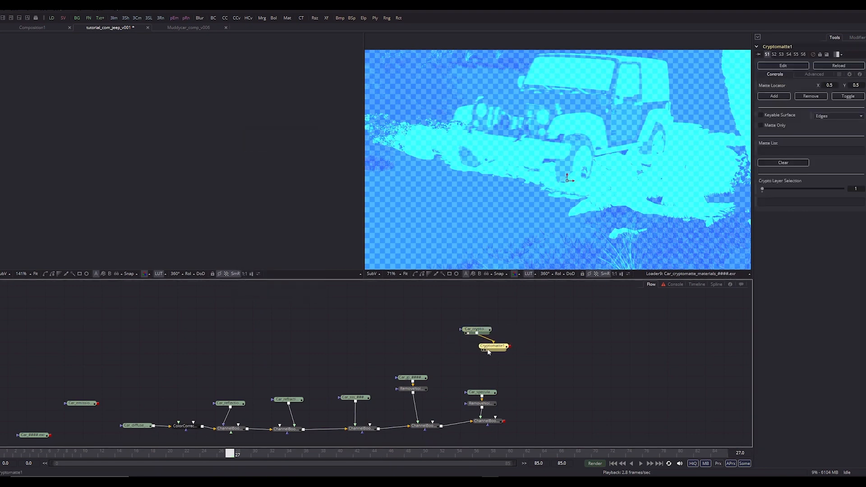
{"action": "left_click_drag", "start_coordinate": [488, 352], "coordinate": [473, 356]}
{"action": "key", "text": "2"}
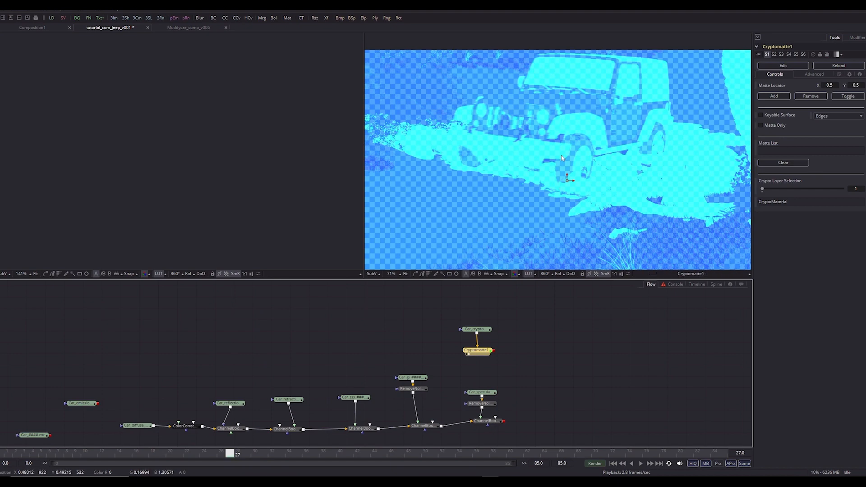
Place the Matte Locator on the jeep's red paint, add Red_carpaint to the Matte List, and enable Matte Only
{"action": "left_click_drag", "start_coordinate": [567, 183], "coordinate": [588, 105]}
{"action": "scroll", "coordinate": [588, 106], "scroll_direction": "up", "scroll_amount": 2}
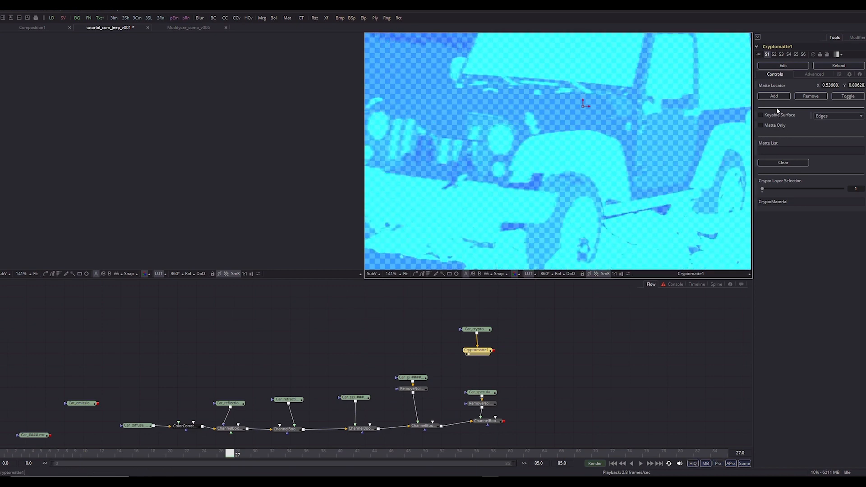
{"action": "left_click", "coordinate": [775, 95]}
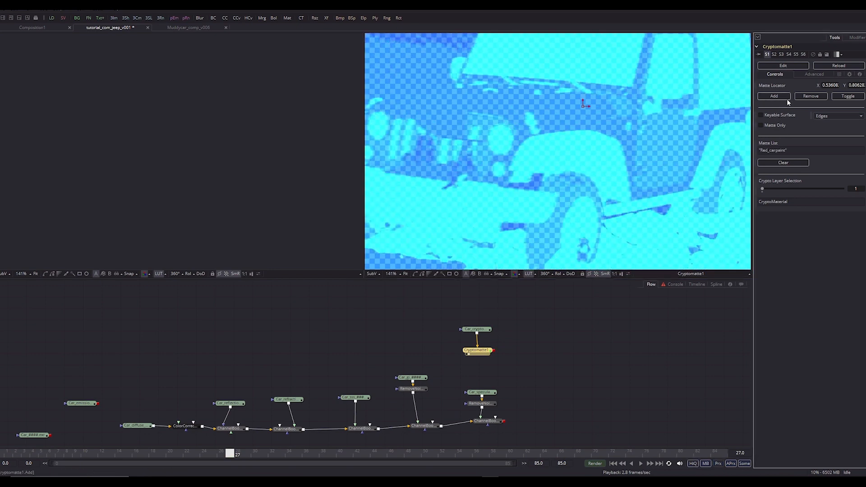
{"action": "left_click", "coordinate": [776, 126]}
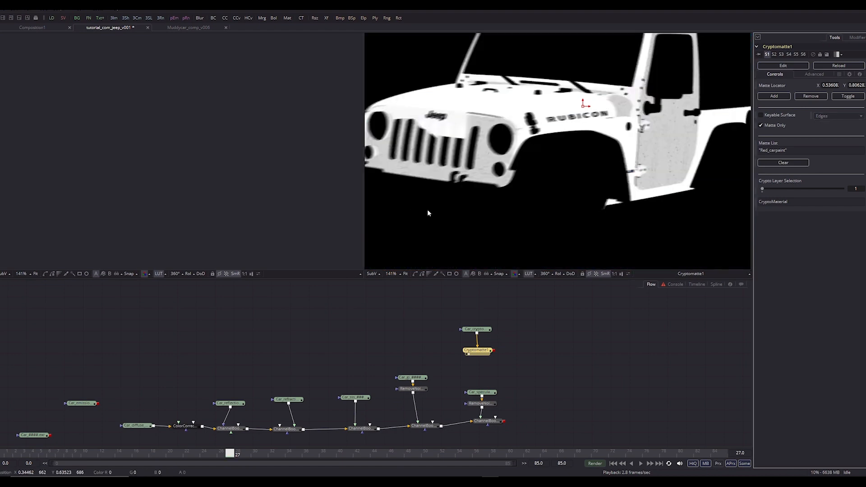
Move the cryptomatte loader and Cryptomatte node above the diffuse pass's Color Corrector, and select that Color Corrector
{"action": "key", "text": "ctrl+1"}
{"action": "left_click_drag", "start_coordinate": [510, 320], "coordinate": [494, 397]}
{"action": "left_click_drag", "start_coordinate": [543, 327], "coordinate": [622, 279]}
{"action": "left_click_drag", "start_coordinate": [580, 332], "coordinate": [306, 348]}
{"action": "left_click", "coordinate": [296, 367]}
{"action": "left_click", "coordinate": [300, 405]}
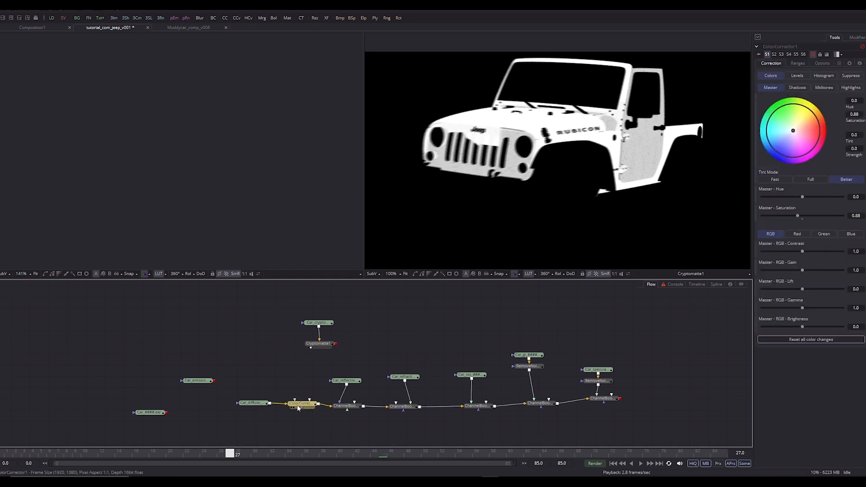
Show the diffuse pass's Color Corrector in the second viewer and connect the Cryptomatte output to its mask input
{"action": "key", "text": "2"}
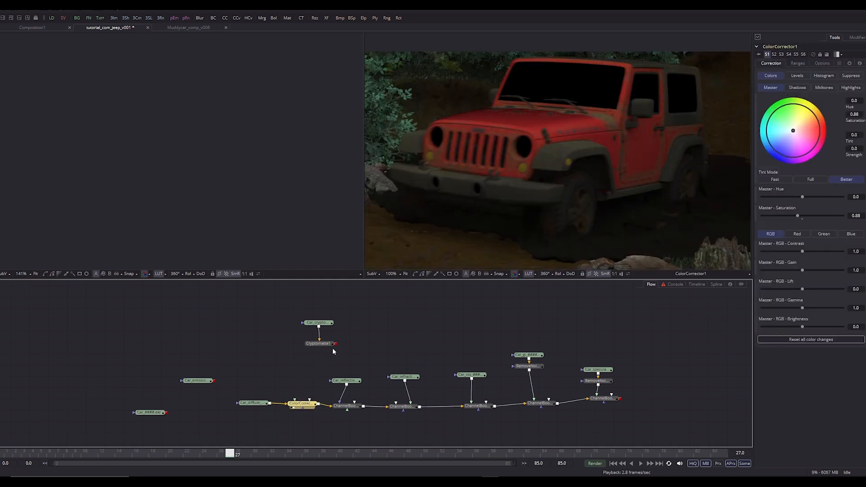
{"action": "left_click_drag", "start_coordinate": [321, 310], "coordinate": [304, 406]}
{"action": "left_click", "coordinate": [307, 338]}
{"action": "left_click", "coordinate": [329, 425]}
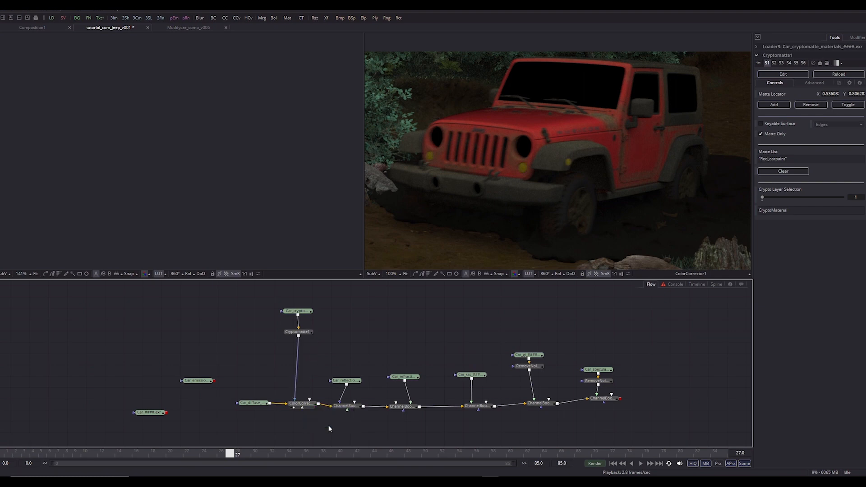
Set the masked Color Corrector's Master Saturation to 0.897 while showing its output in the second viewer
{"action": "left_click", "coordinate": [309, 407]}
{"action": "key", "text": "2"}
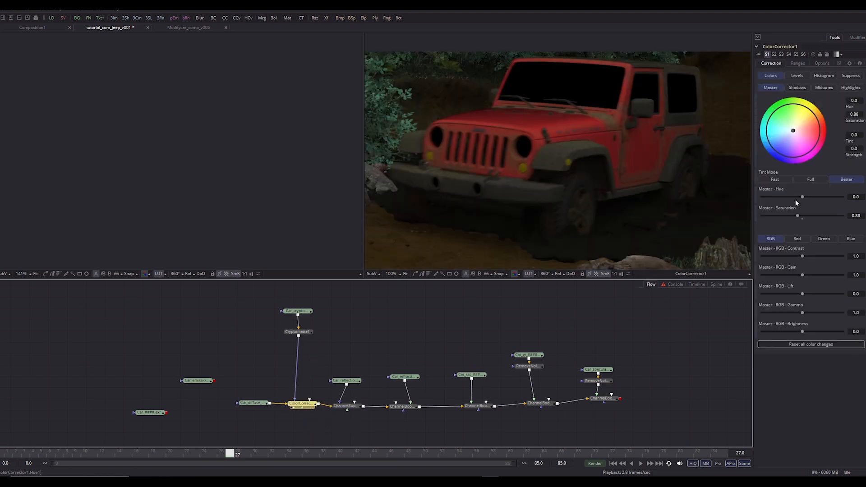
{"action": "mouse_move", "coordinate": [797, 218]}
{"action": "left_mouse_down"}
{"action": "mouse_move", "coordinate": [829, 217]}
{"action": "mouse_move", "coordinate": [795, 216]}
{"action": "mouse_move", "coordinate": [806, 217]}
{"action": "left_mouse_up"}
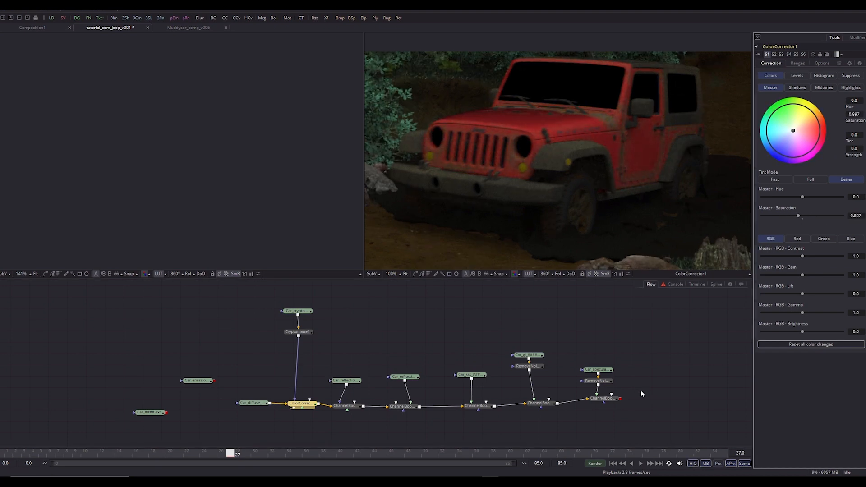
Examine the last Channel Booleans composite, and inspect the Cryptomatte node's red paint matte enlarged in the second viewer
{"action": "left_click", "coordinate": [604, 398]}
{"action": "left_click", "coordinate": [364, 347]}
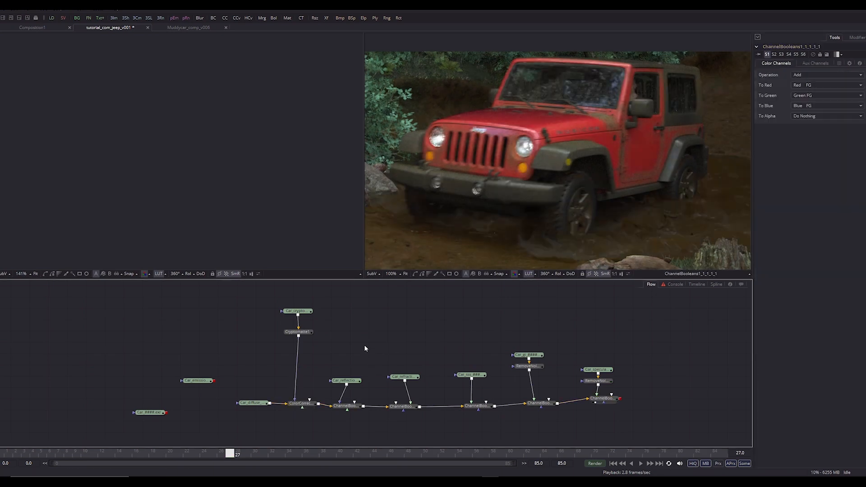
{"action": "left_click_drag", "start_coordinate": [364, 346], "coordinate": [367, 381]}
{"action": "left_click", "coordinate": [297, 366]}
{"action": "key", "text": "2"}
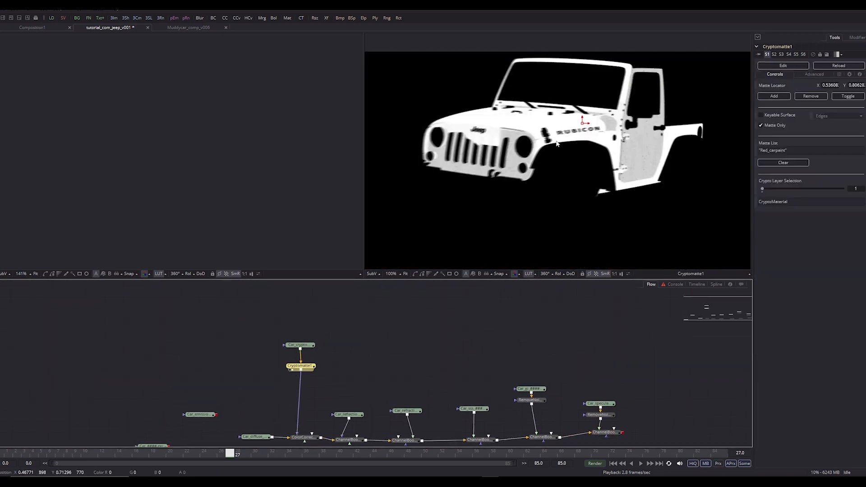
{"action": "scroll", "coordinate": [557, 140], "scroll_direction": "down", "scroll_amount": 1}
{"action": "scroll", "coordinate": [591, 129], "scroll_direction": "up", "scroll_amount": 2}
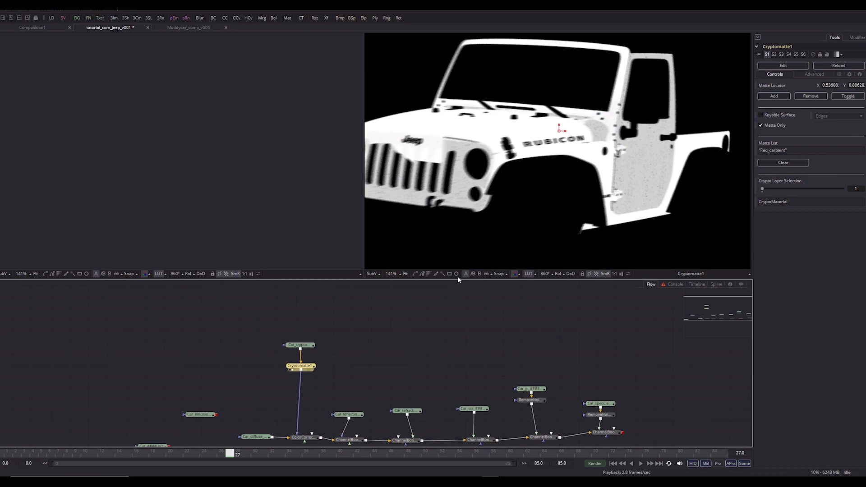
Duplicate the cryptomatte materials loader as a separate, unconnected node in an empty area of the flow
{"action": "left_click", "coordinate": [302, 321]}
{"action": "left_click", "coordinate": [301, 346]}
{"action": "key", "text": "ctrl+c"}
{"action": "key", "text": "ctrl+v"}
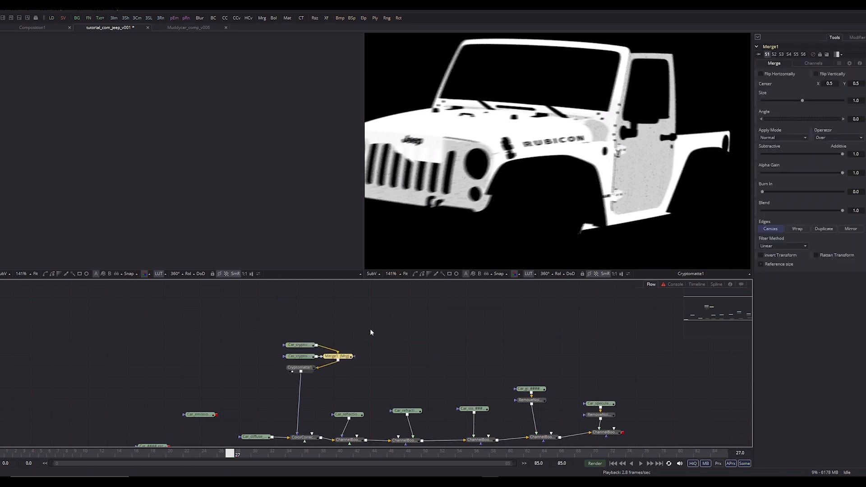
{"action": "key", "text": "ctrl+z"}
{"action": "left_click_drag", "start_coordinate": [288, 328], "coordinate": [305, 363]}
{"action": "left_click", "coordinate": [362, 335]}
{"action": "key", "text": "ctrl+v"}
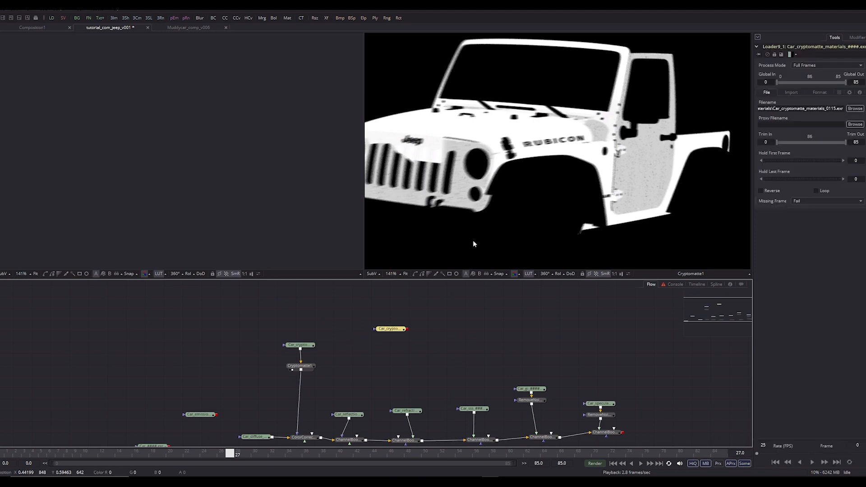
Show the duplicated cryptomatte loader in the second viewer and add a Cryptomatte node below it
{"action": "key", "text": "2"}
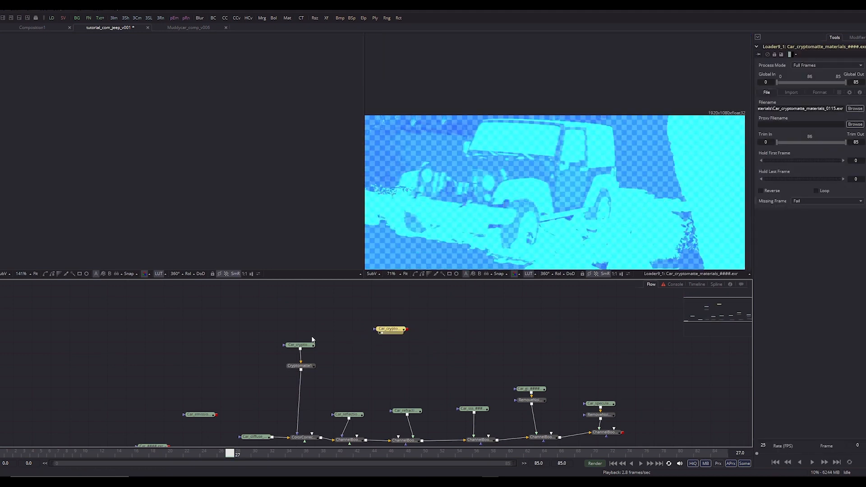
{"action": "key", "text": "shift+space"}
{"action": "type", "text": "cryp"}
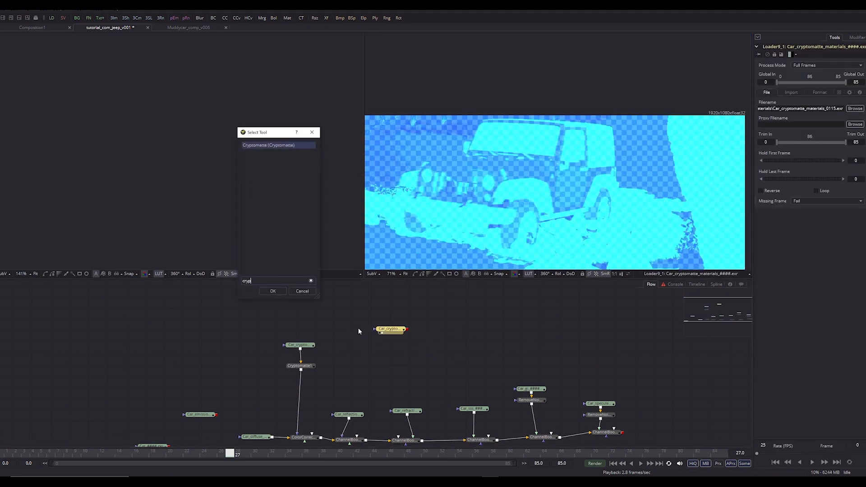
{"action": "key", "text": "Return"}
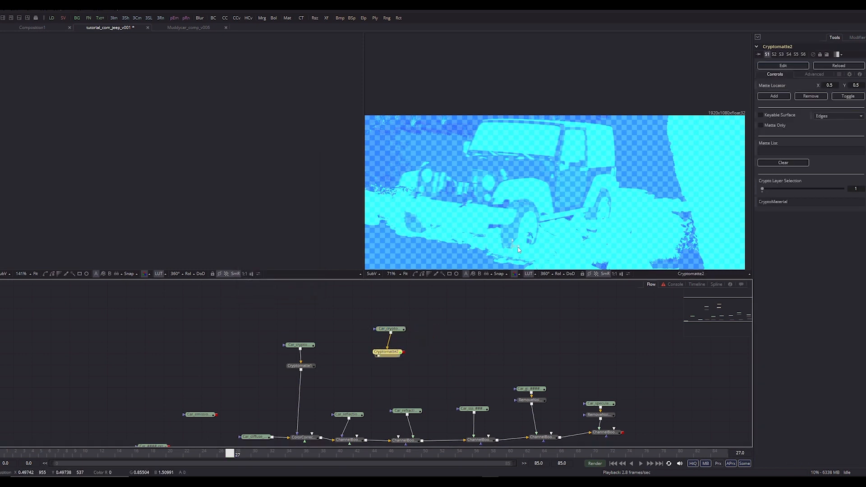
Place the second Cryptomatte's Matte Locator on the jeep's front tire, add Rubber_wheels to the Matte List, and enable Matte Only
{"action": "left_click_drag", "start_coordinate": [513, 246], "coordinate": [523, 208]}
{"action": "left_click", "coordinate": [774, 96]}
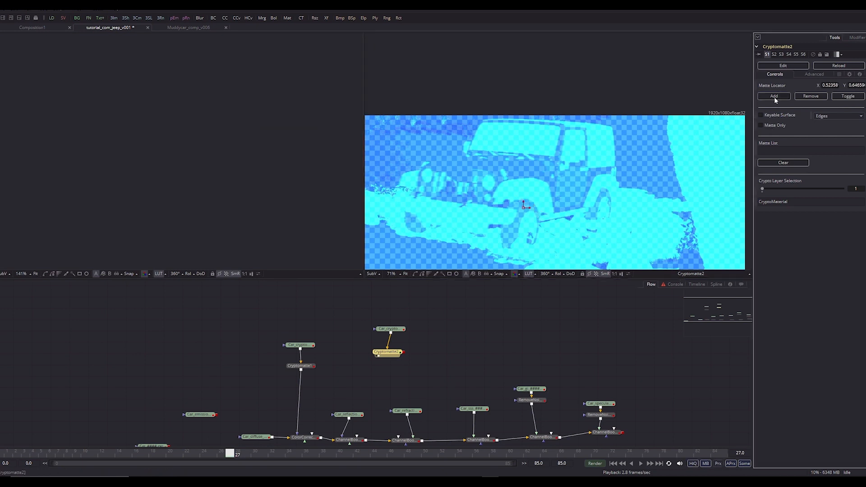
{"action": "left_click", "coordinate": [777, 126]}
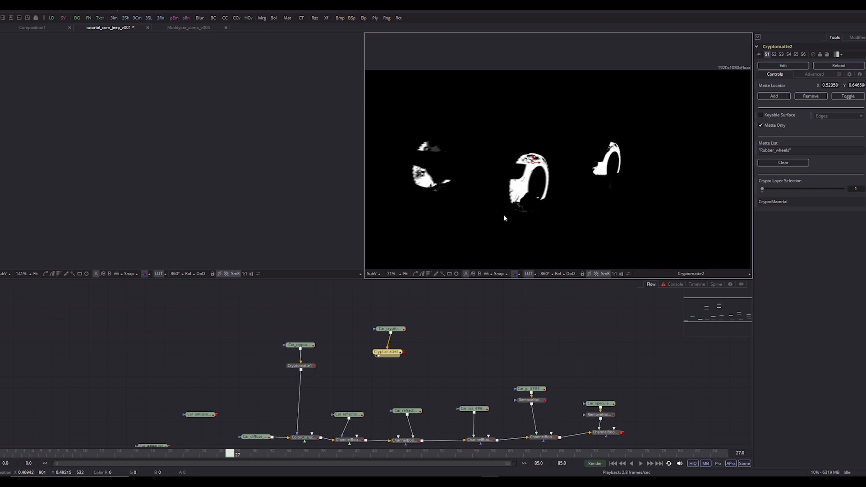
{"action": "scroll", "coordinate": [504, 214], "scroll_direction": "up", "scroll_amount": 2}
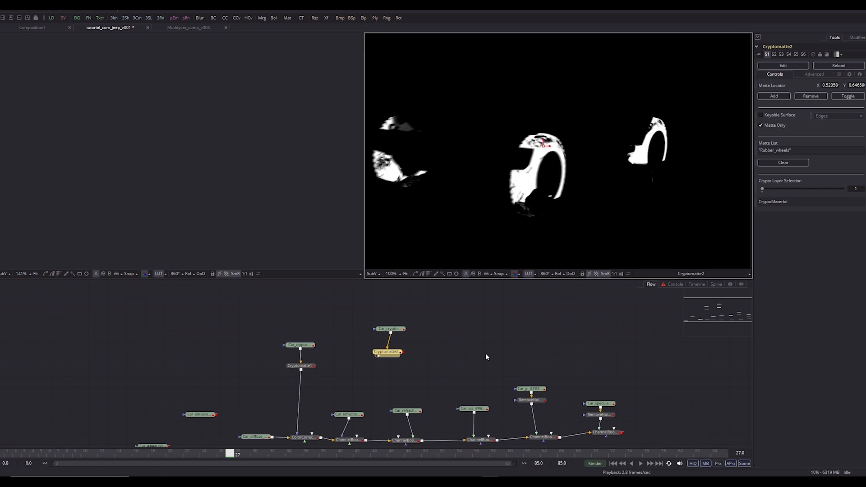
Delete the duplicated cryptomatte loader together with its Cryptomatte node
{"action": "left_click_drag", "start_coordinate": [441, 311], "coordinate": [380, 367]}
{"action": "key", "text": "Delete"}
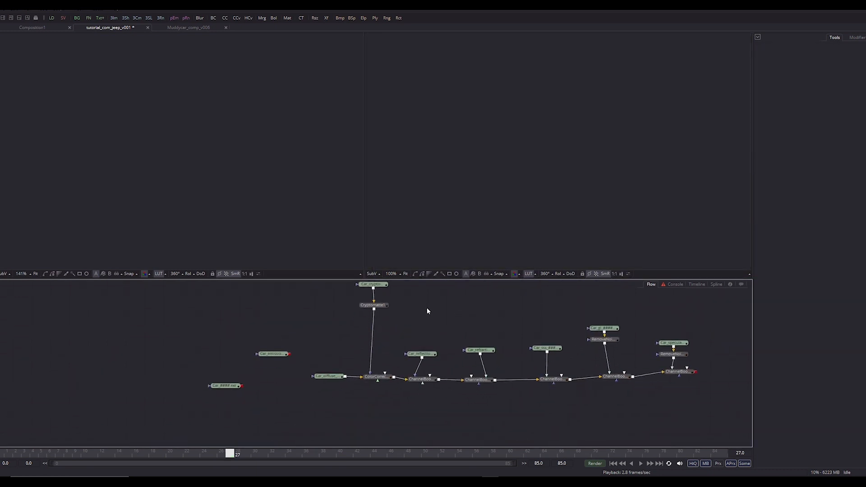
Show the original Cryptomatte node's red car paint matte in the second viewer
{"action": "left_click_drag", "start_coordinate": [427, 308], "coordinate": [434, 354]}
{"action": "left_click", "coordinate": [379, 351]}
{"action": "key", "text": "2"}
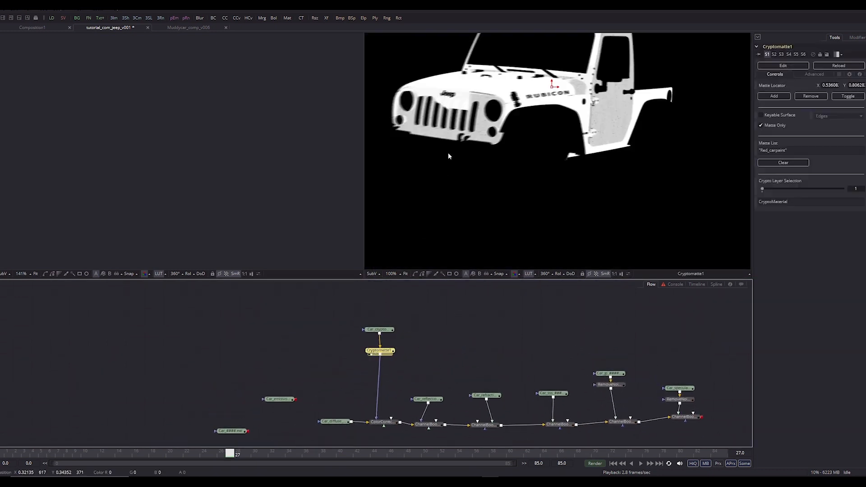
Move the specular loader, its RemoveNoise node and its Channel Booleans node farther from the preceding Channel Booleans node
{"action": "scroll", "coordinate": [548, 197], "scroll_direction": "up", "scroll_amount": 1}
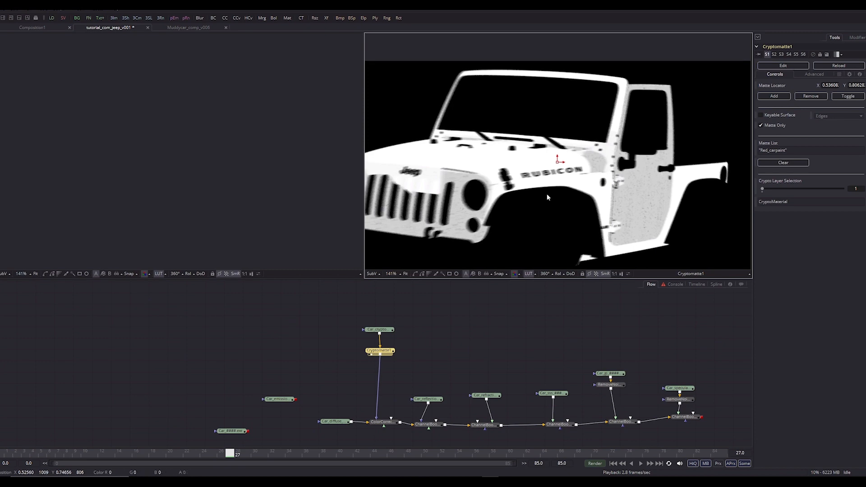
{"action": "left_click_drag", "start_coordinate": [503, 355], "coordinate": [467, 310]}
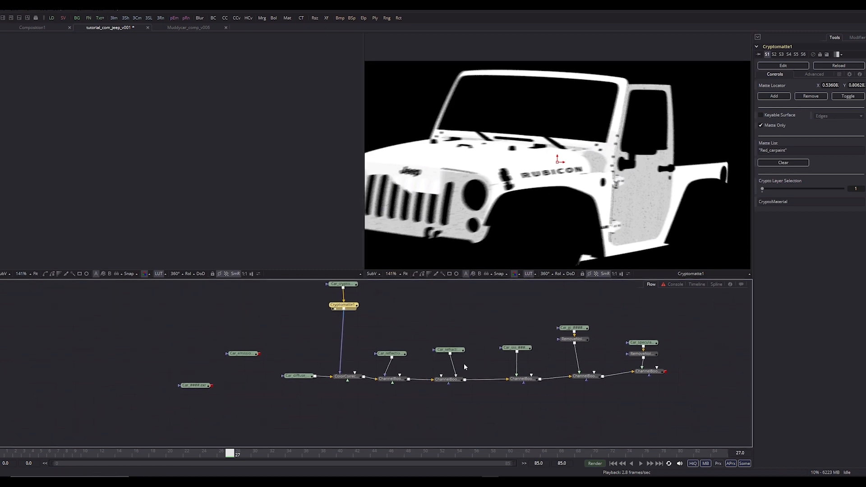
{"action": "left_click_drag", "start_coordinate": [678, 382], "coordinate": [646, 381]}
{"action": "left_click_drag", "start_coordinate": [646, 319], "coordinate": [635, 376]}
{"action": "left_click", "coordinate": [568, 317]}
{"action": "scroll", "coordinate": [523, 183], "scroll_direction": "down", "scroll_amount": 1}
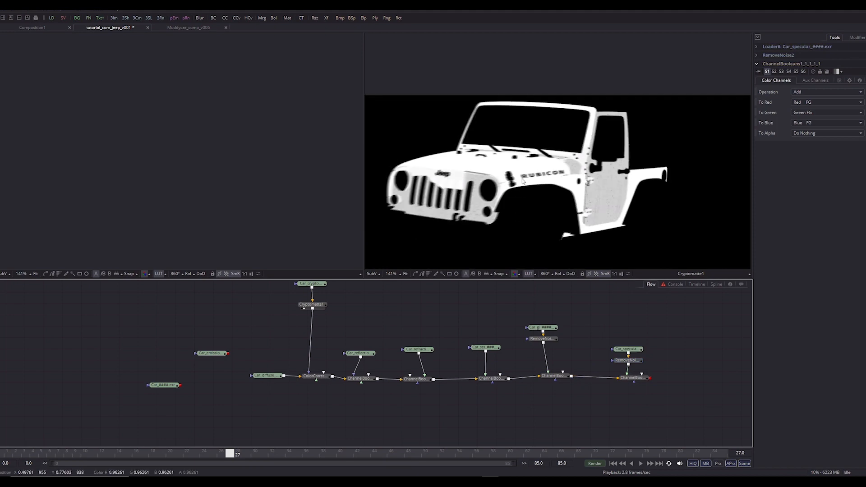
Widen the viewer showing the Cryptomatte matte and save the composition
{"action": "scroll", "coordinate": [321, 356], "scroll_direction": "up", "scroll_amount": 3}
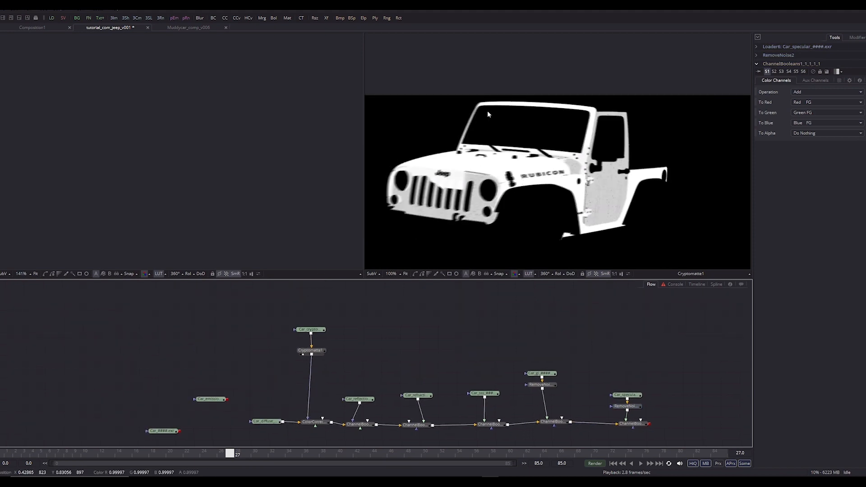
{"action": "key", "text": "plus"}
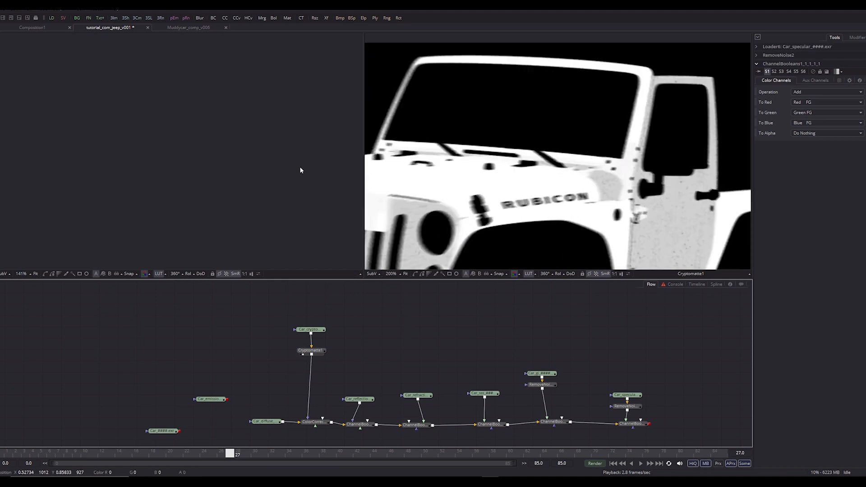
{"action": "left_click_drag", "start_coordinate": [364, 241], "coordinate": [197, 243]}
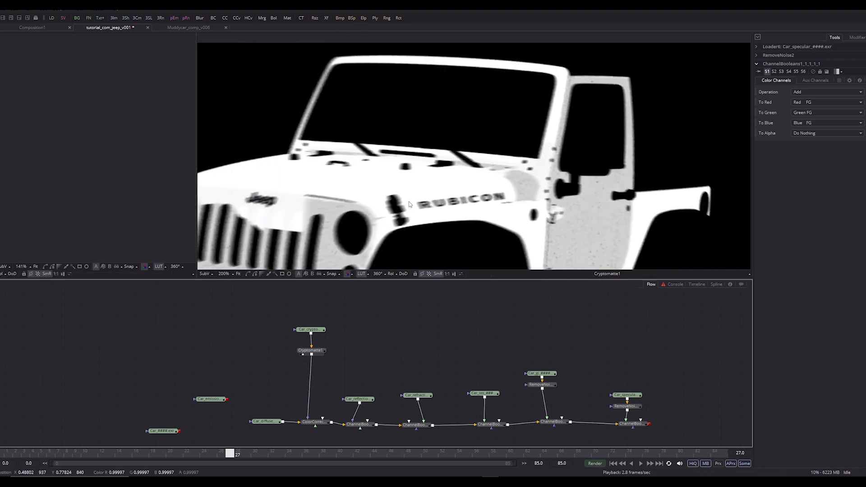
{"action": "key", "text": "minus"}
{"action": "key", "text": "ctrl+s"}
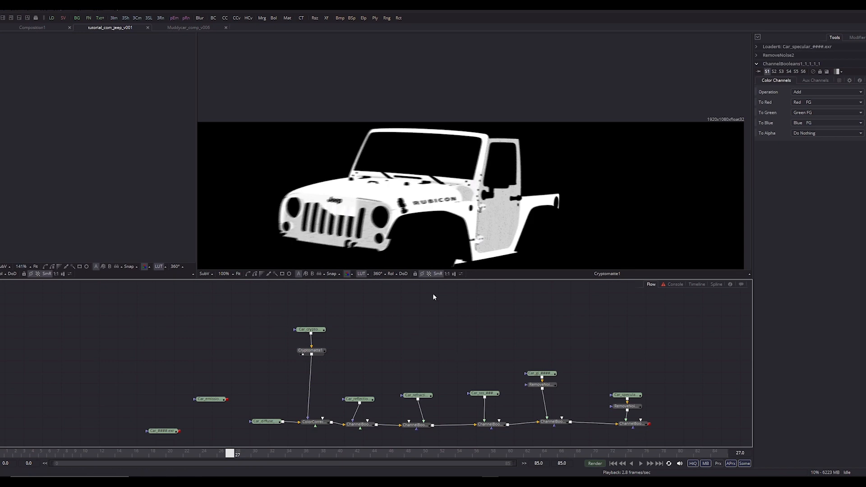
Move the car crypto loader and the Cryptomatte node upward to make room above the Color Corrector
{"action": "left_click_drag", "start_coordinate": [505, 213], "coordinate": [532, 196]}
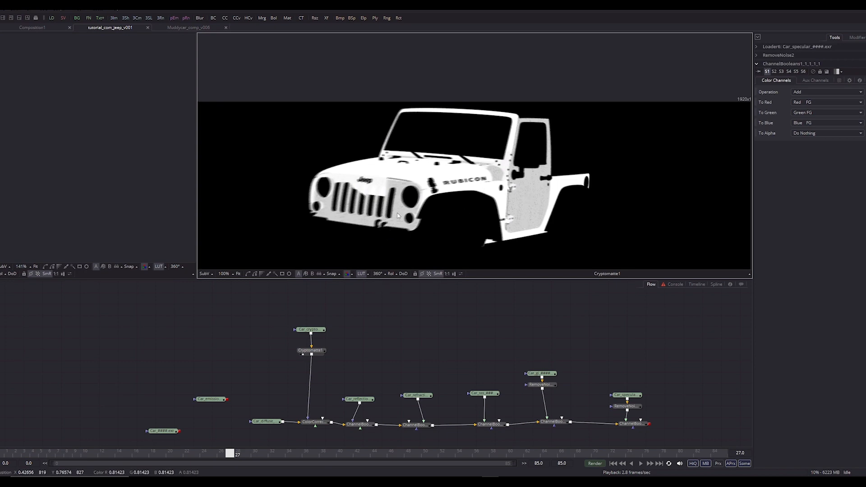
{"action": "left_click_drag", "start_coordinate": [397, 213], "coordinate": [446, 183]}
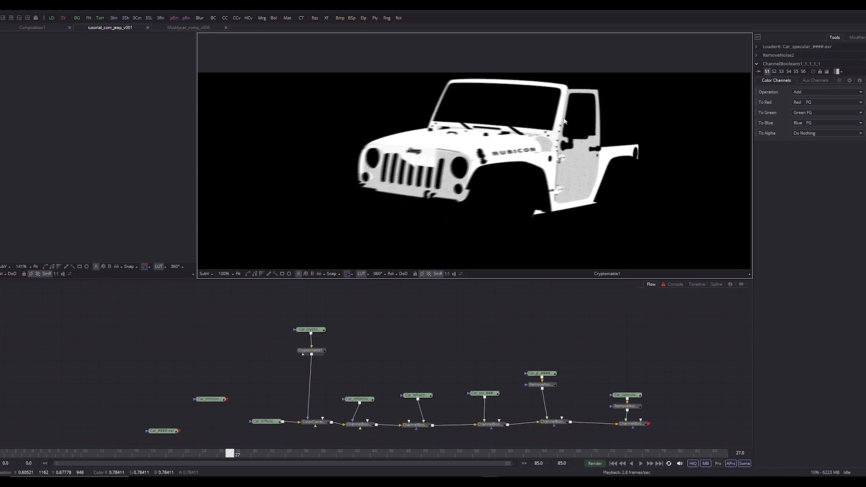
{"action": "scroll", "coordinate": [559, 156], "scroll_direction": "up", "scroll_amount": 2}
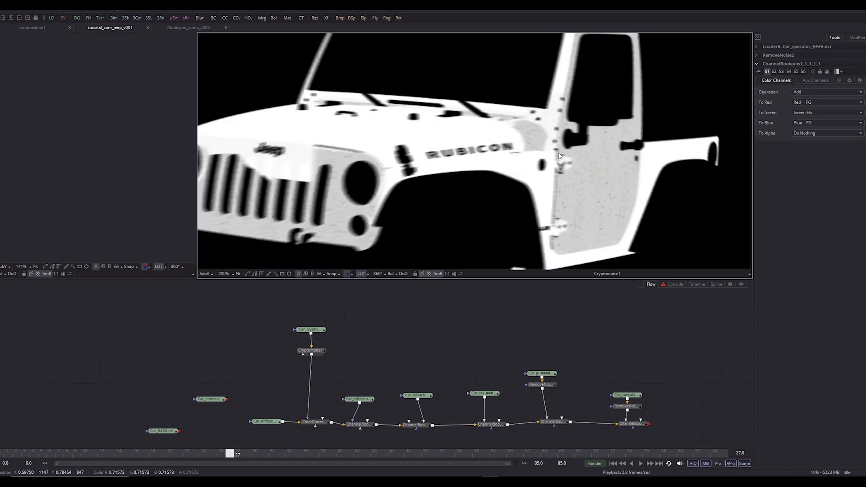
{"action": "scroll", "coordinate": [559, 155], "scroll_direction": "down", "scroll_amount": 1}
{"action": "left_click_drag", "start_coordinate": [353, 322], "coordinate": [314, 309]}
{"action": "left_click", "coordinate": [312, 342]}
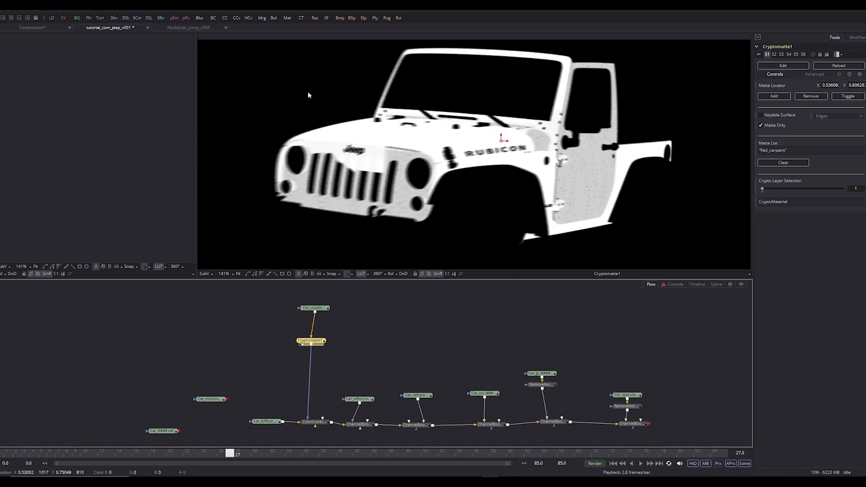
Insert a Saver node directly after the Cryptomatte node
{"action": "left_click", "coordinate": [374, 357]}
{"action": "left_click", "coordinate": [310, 344]}
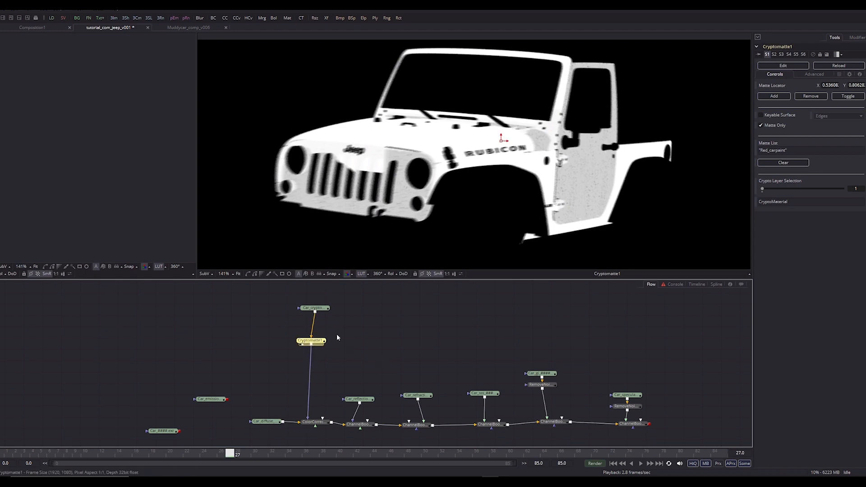
{"action": "key", "text": "ctrl+space"}
{"action": "type", "text": "sav"}
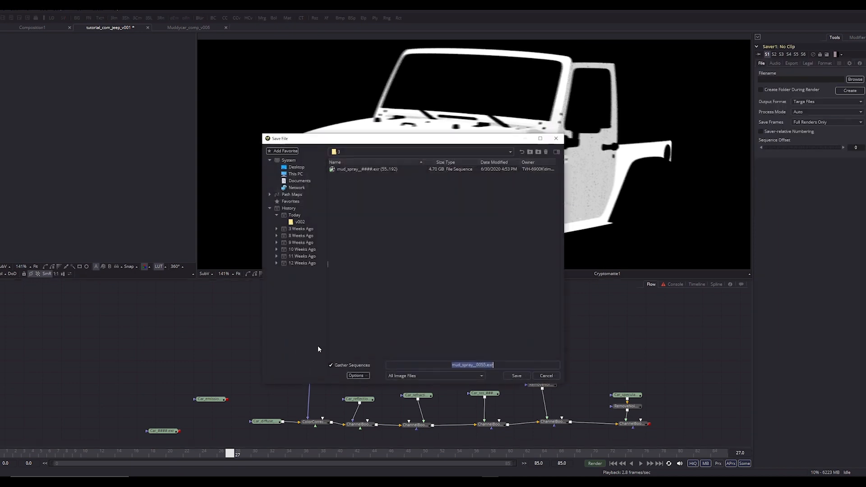
{"action": "left_click", "coordinate": [521, 152]}
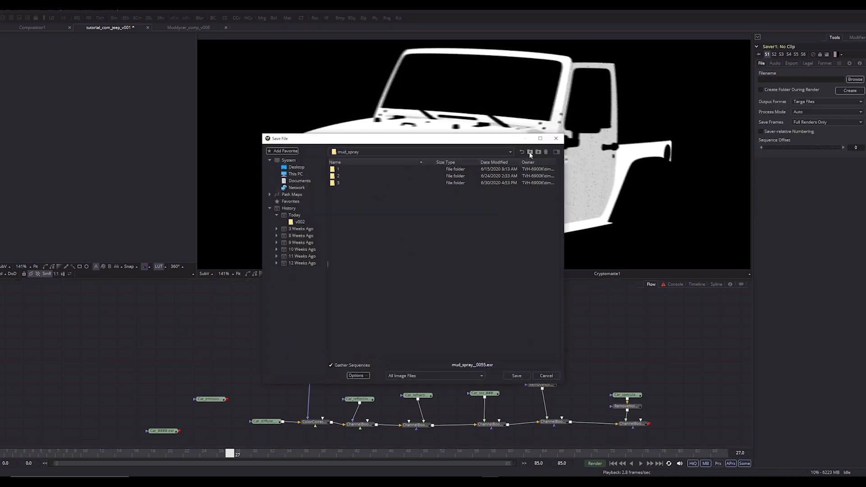
{"action": "left_click", "coordinate": [530, 154]}
{"action": "left_click", "coordinate": [530, 153]}
{"action": "left_click", "coordinate": [556, 139]}
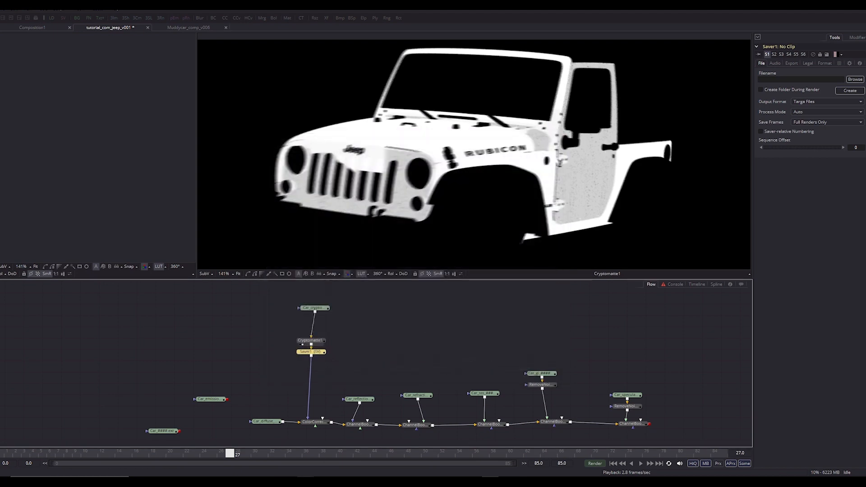
Set the Saver's output to cryptotutorialexample.exr in the cryptoexample folder, place it below the Cryptomatte node and view it
{"action": "key", "text": "alt+Tab"}
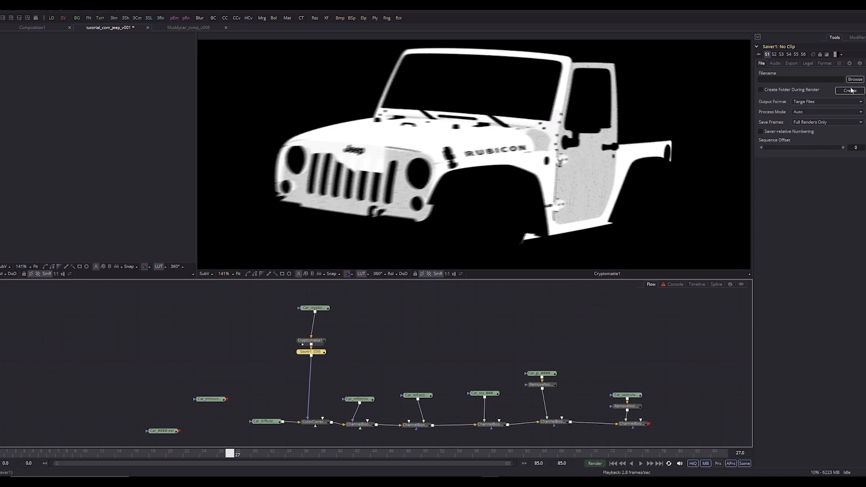
{"action": "left_click", "coordinate": [855, 79]}
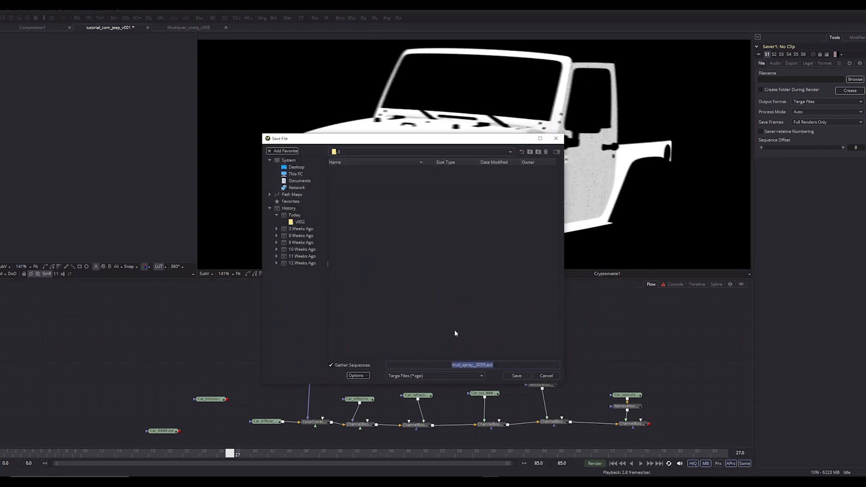
{"action": "key", "text": "ctrl+v"}
{"action": "key", "text": "Return"}
{"action": "type", "text": "cryptotutorialexample.exr"}
{"action": "key", "text": "Return"}
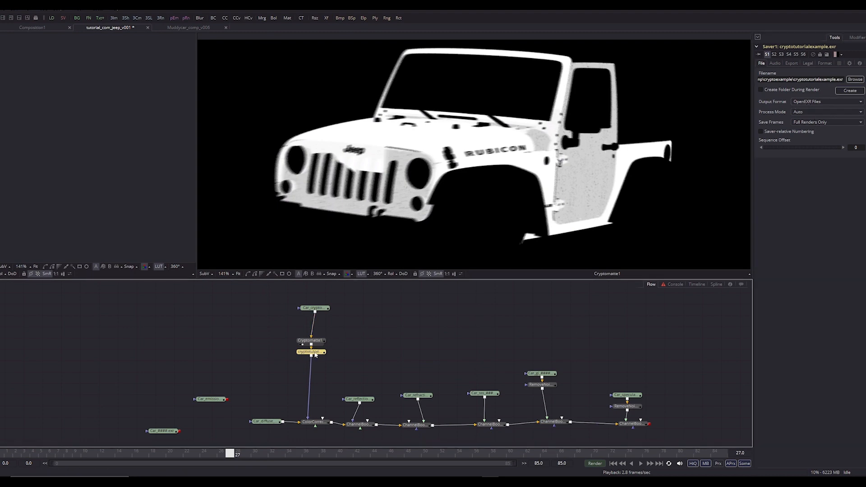
{"action": "left_click_drag", "start_coordinate": [311, 352], "coordinate": [303, 334]}
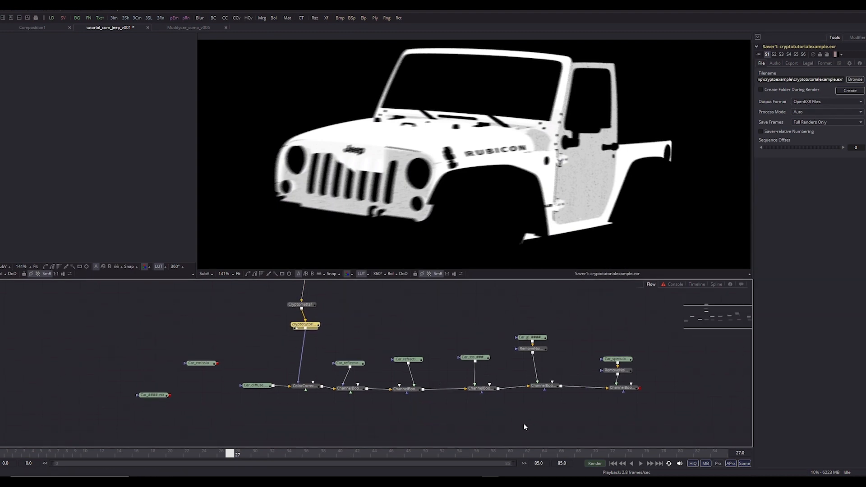
{"action": "left_click", "coordinate": [594, 464]}
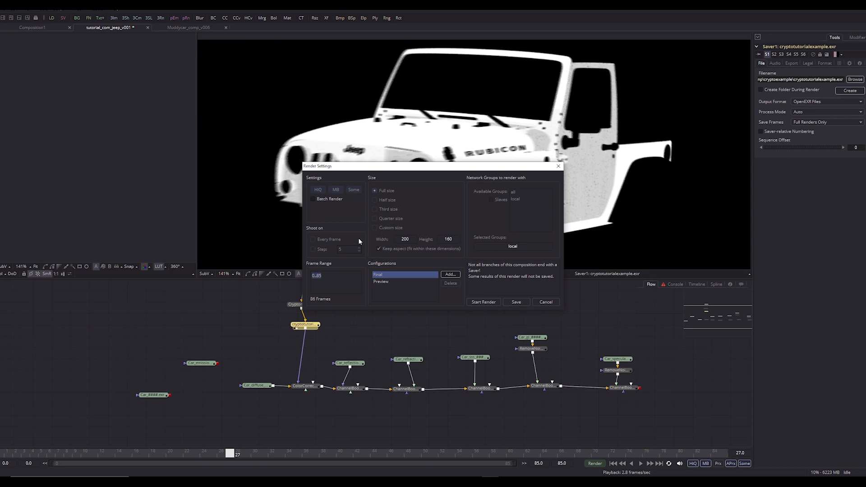
{"action": "left_click", "coordinate": [337, 277]}
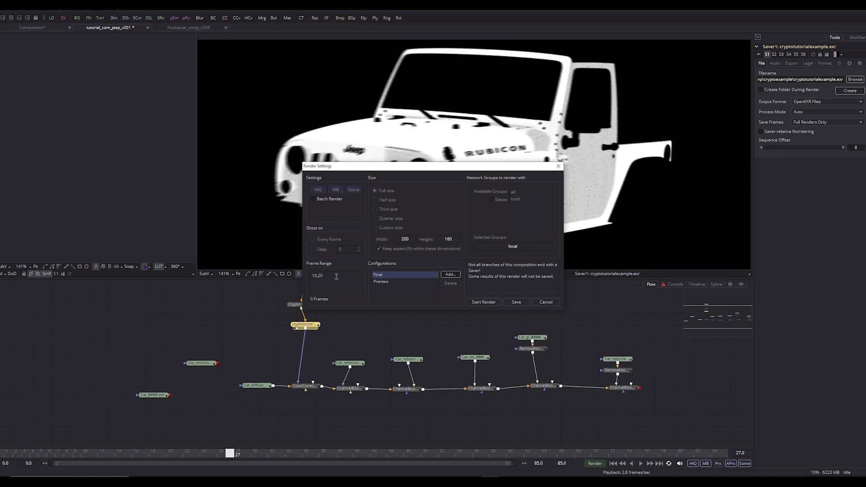
{"action": "left_click", "coordinate": [559, 166]}
Set the render's frame range to 70..85 and start rendering the Saver
{"action": "left_click", "coordinate": [595, 463]}
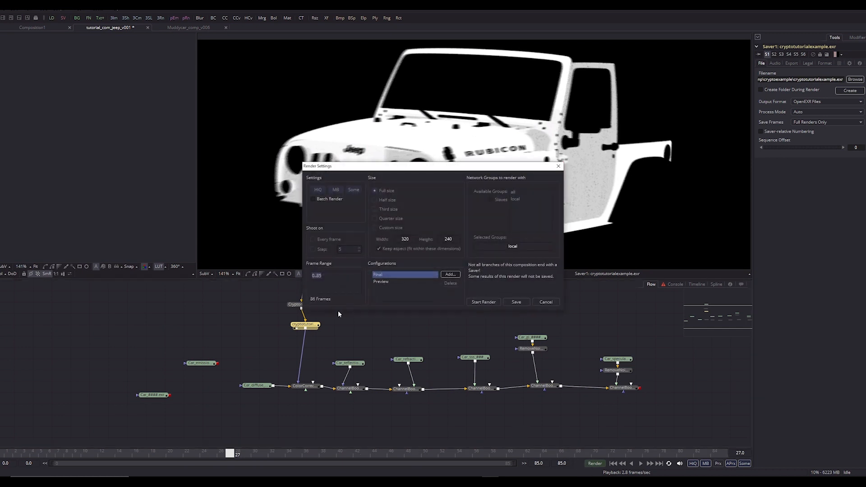
{"action": "left_click", "coordinate": [316, 274]}
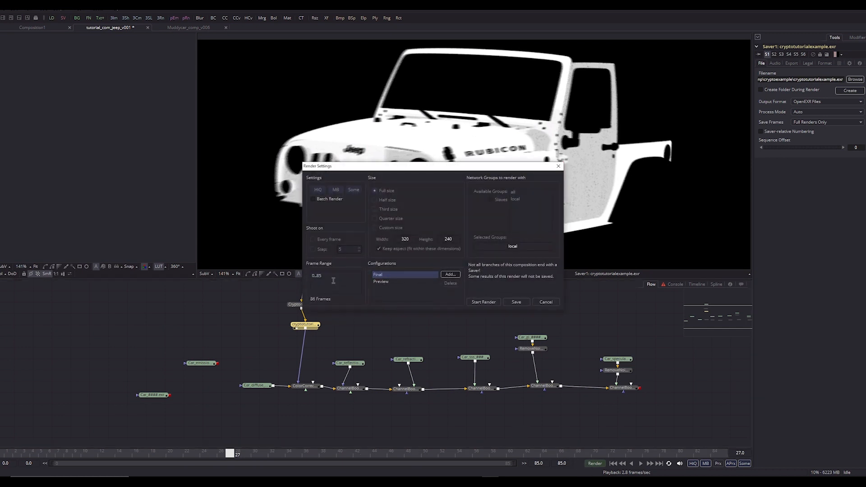
{"action": "key", "text": "BackSpace"}
{"action": "type", "text": "70"}
{"action": "left_click", "coordinate": [479, 302]}
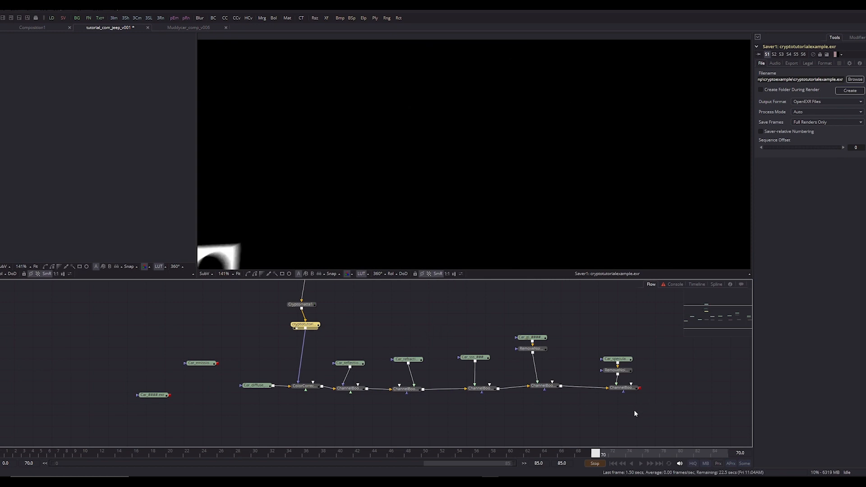
Zoom out to view the whole matte during rendering and stop the render
{"action": "scroll", "coordinate": [340, 180], "scroll_direction": "down", "scroll_amount": 5}
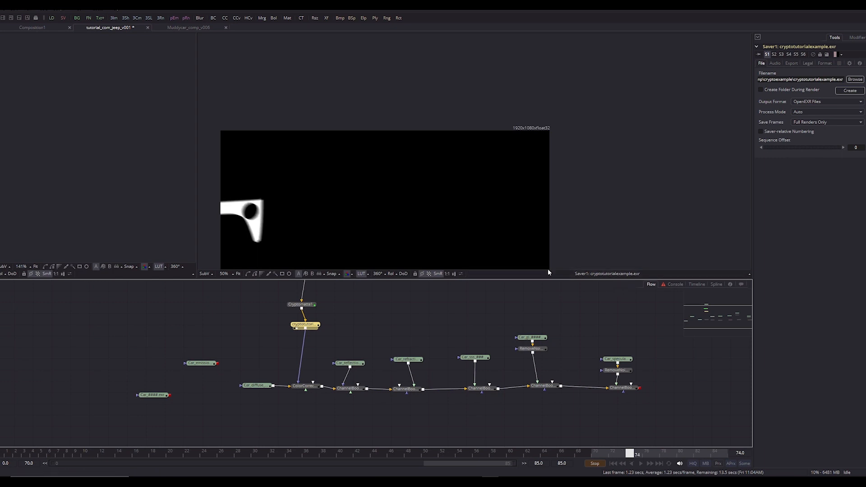
{"action": "left_click_drag", "start_coordinate": [346, 235], "coordinate": [424, 209]}
{"action": "scroll", "coordinate": [323, 209], "scroll_direction": "up", "scroll_amount": 1}
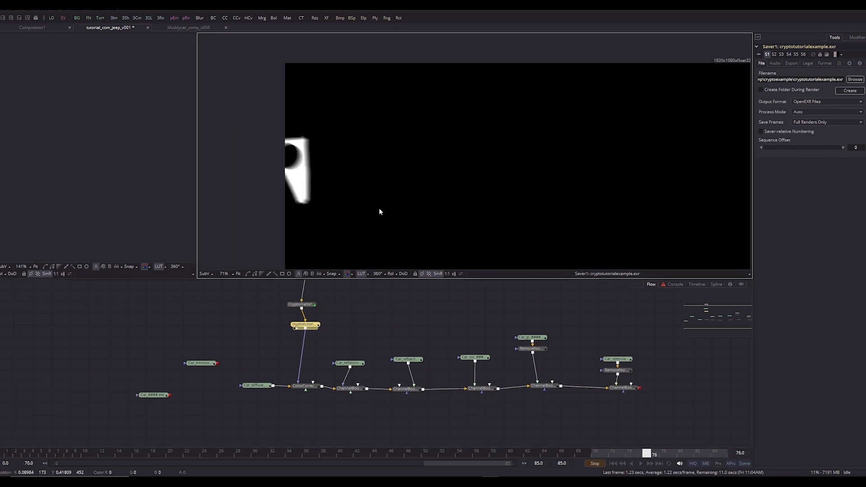
{"action": "left_click", "coordinate": [594, 464]}
{"action": "left_click", "coordinate": [470, 259]}
{"action": "left_click_drag", "start_coordinate": [375, 329], "coordinate": [412, 376]}
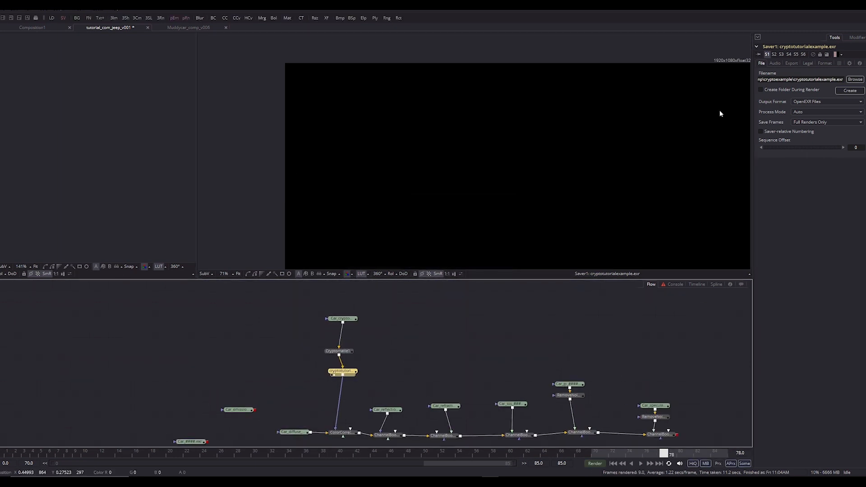
Add a Loader node beside the Cryptomatte branch that reads the rendered cryptotutorialexample####.exr sequence
{"action": "triple_click", "coordinate": [808, 79]}
{"action": "left_click", "coordinate": [383, 340]}
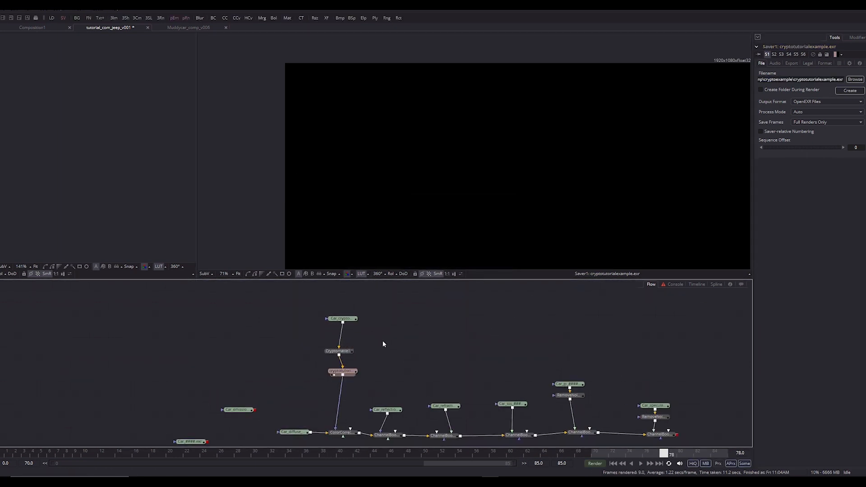
{"action": "key", "text": "ctrl+space"}
{"action": "type", "text": "loa"}
{"action": "key", "text": "Return"}
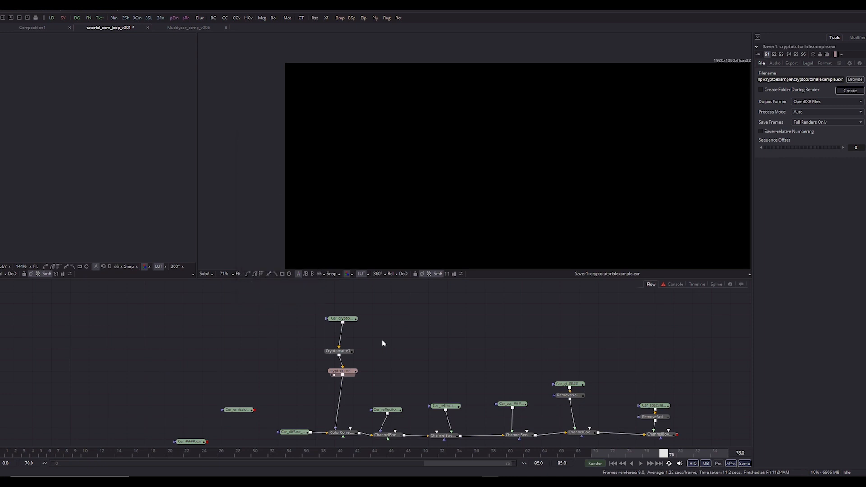
{"action": "double_click", "coordinate": [377, 169]}
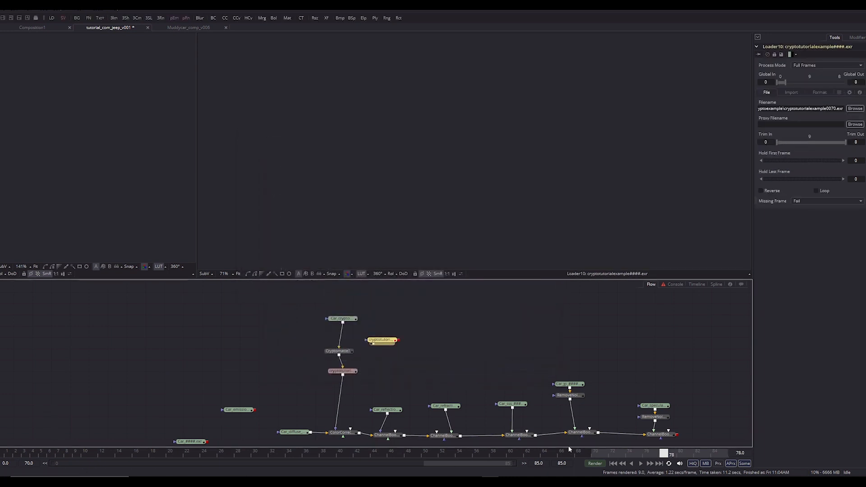
Go to frame 70, reselect the cryptotutorialexample####.exr sequence in the Loader and check the rendered files in the cryptoexample folder
{"action": "left_click_drag", "start_coordinate": [608, 452], "coordinate": [596, 452]}
{"action": "left_click", "coordinate": [855, 108]}
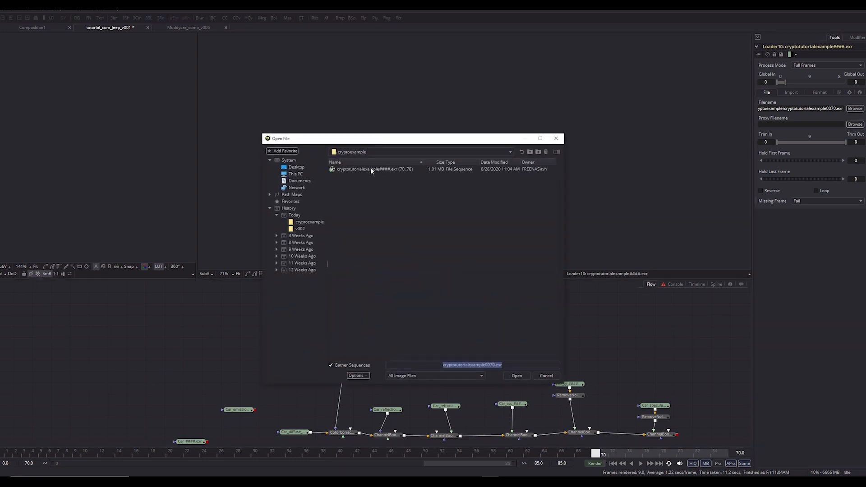
{"action": "double_click", "coordinate": [371, 169]}
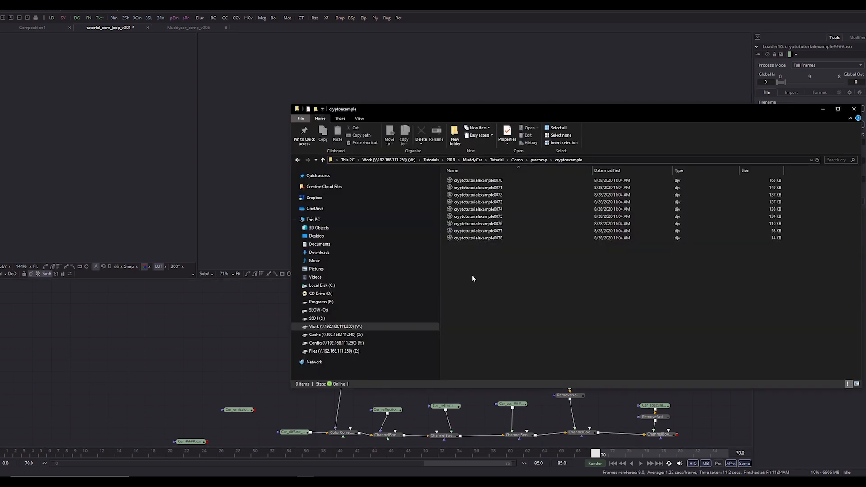
{"action": "left_click", "coordinate": [537, 188]}
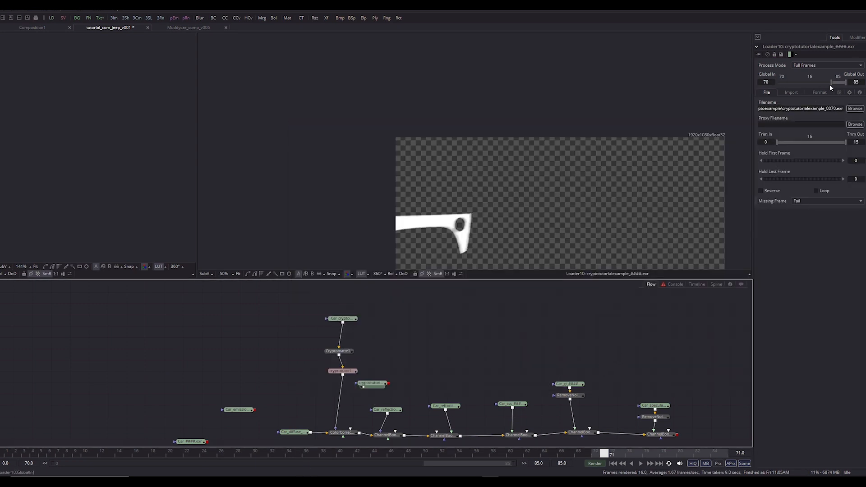
{"action": "mouse_move", "coordinate": [837, 83]}
{"action": "left_mouse_down"}
{"action": "mouse_move", "coordinate": [847, 82]}
{"action": "mouse_move", "coordinate": [838, 82]}
{"action": "left_mouse_up"}
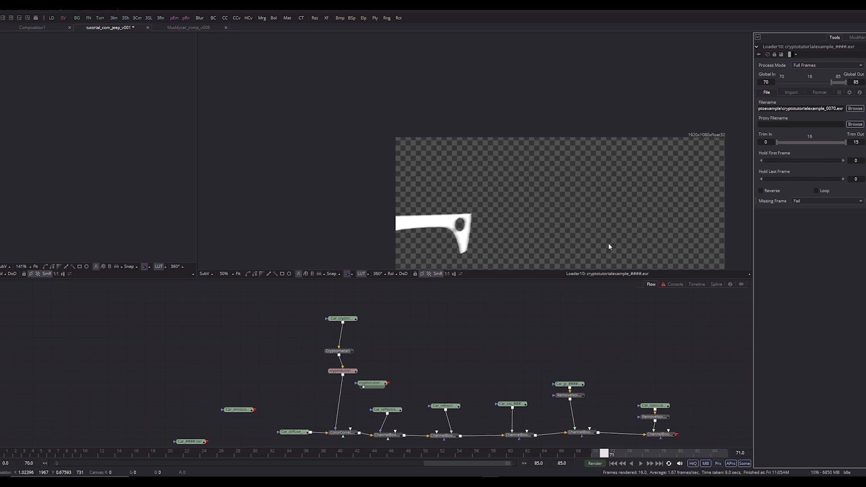
{"action": "left_click_drag", "start_coordinate": [394, 360], "coordinate": [408, 341]}
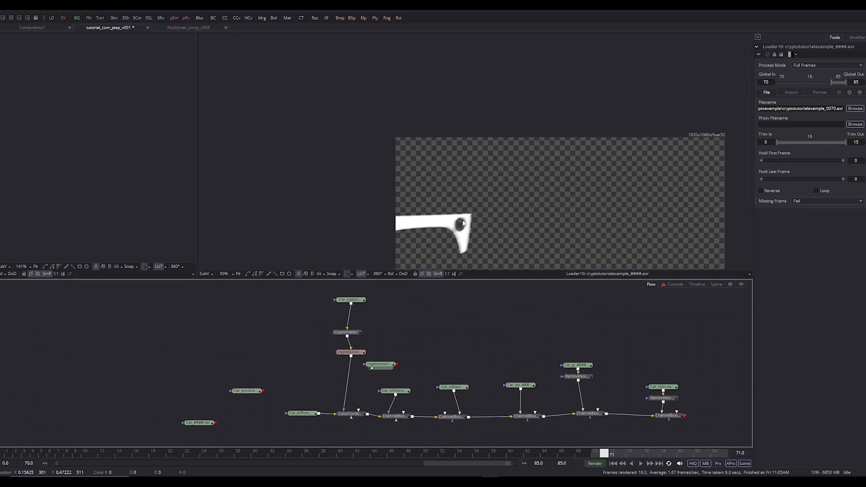
Replace the live Cryptomatte matte on ColorCorrector1's effect mask with the Loader that reads the rendered matte sequence
{"action": "left_click_drag", "start_coordinate": [500, 218], "coordinate": [514, 210]}
{"action": "mouse_move", "coordinate": [614, 453]}
{"action": "left_mouse_down"}
{"action": "mouse_move", "coordinate": [664, 453]}
{"action": "mouse_move", "coordinate": [605, 453]}
{"action": "left_mouse_up"}
{"action": "scroll", "coordinate": [486, 232], "scroll_direction": "up", "scroll_amount": 2}
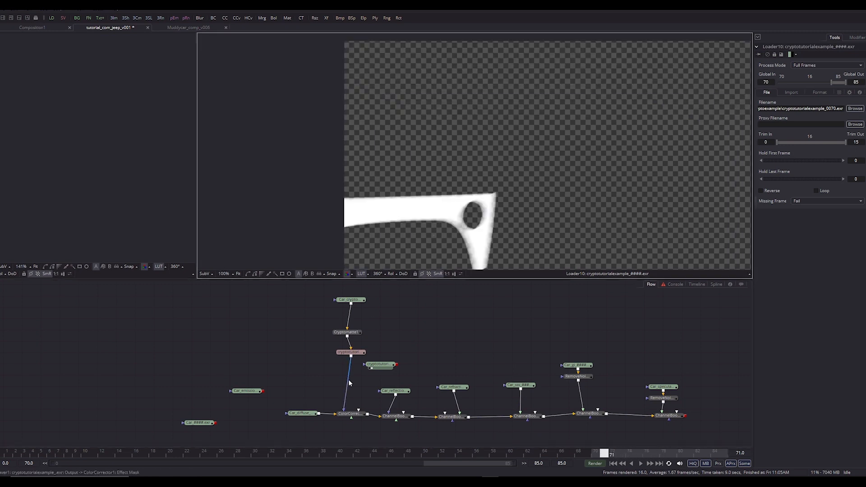
{"action": "left_click_drag", "start_coordinate": [381, 365], "coordinate": [351, 414]}
{"action": "left_click", "coordinate": [344, 404]}
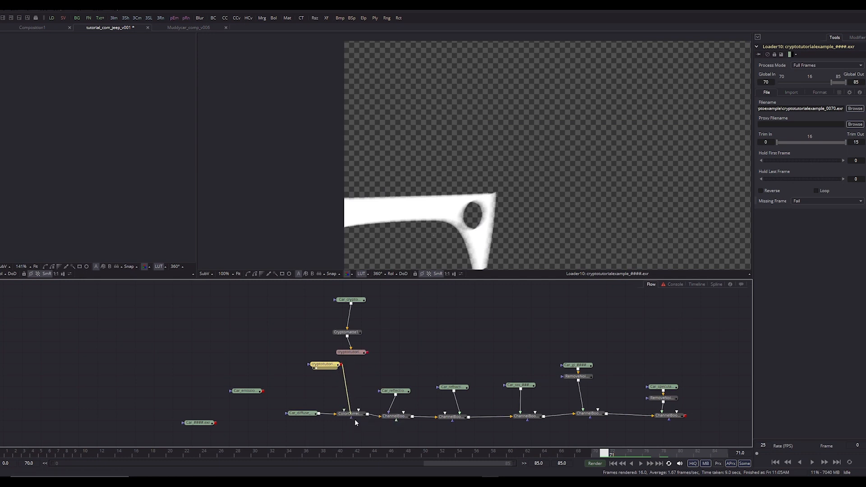
View ColorCorrector1, test the loaded mask with a higher Master Saturation, and undo the saturation change
{"action": "left_click", "coordinate": [351, 414]}
{"action": "key", "text": "2"}
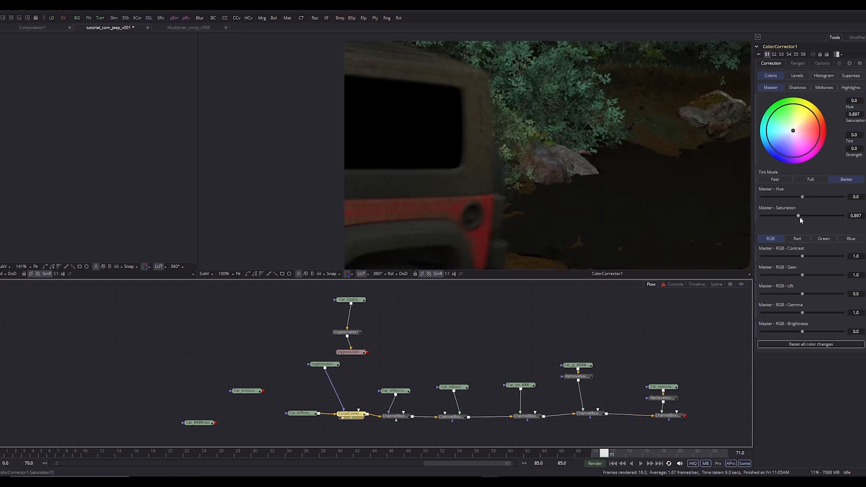
{"action": "left_click_drag", "start_coordinate": [800, 216], "coordinate": [824, 216]}
{"action": "key", "text": "ctrl+z"}
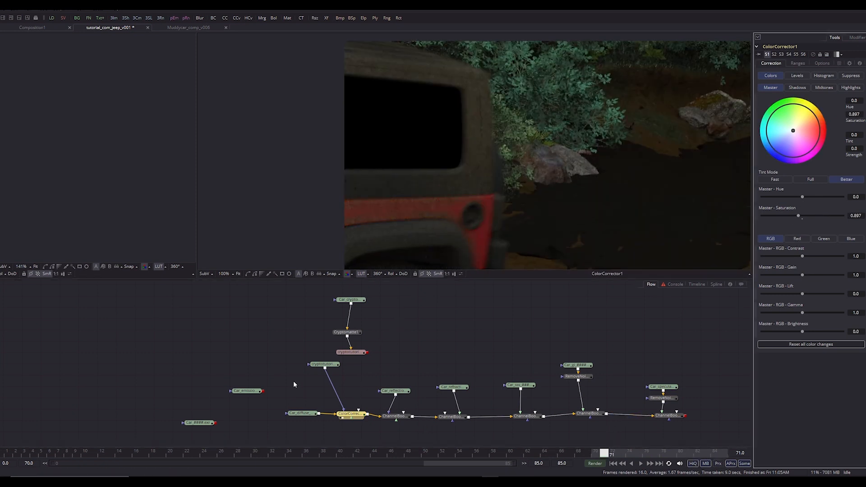
Place the matte Loader directly below the Saver and view the Cryptomatte1 matte for comparison
{"action": "left_click_drag", "start_coordinate": [328, 364], "coordinate": [353, 365]}
{"action": "left_click_drag", "start_coordinate": [353, 365], "coordinate": [343, 385]}
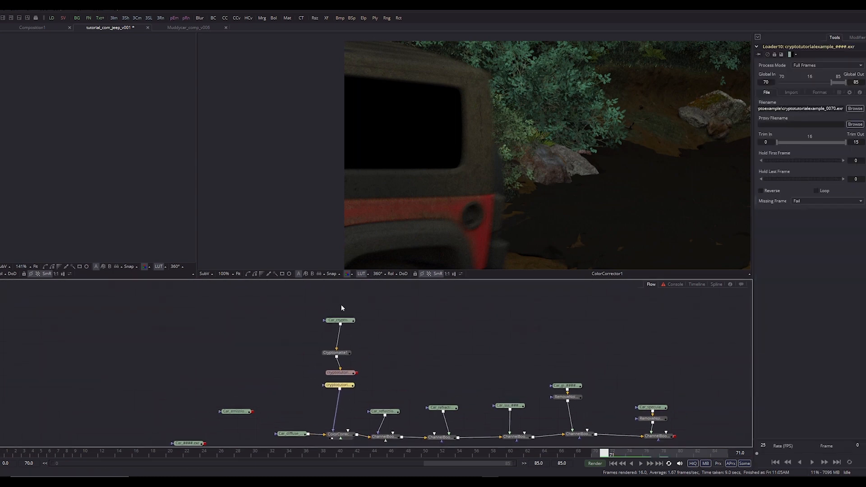
{"action": "left_click_drag", "start_coordinate": [343, 307], "coordinate": [339, 359]}
{"action": "left_click", "coordinate": [339, 354]}
{"action": "key", "text": "2"}
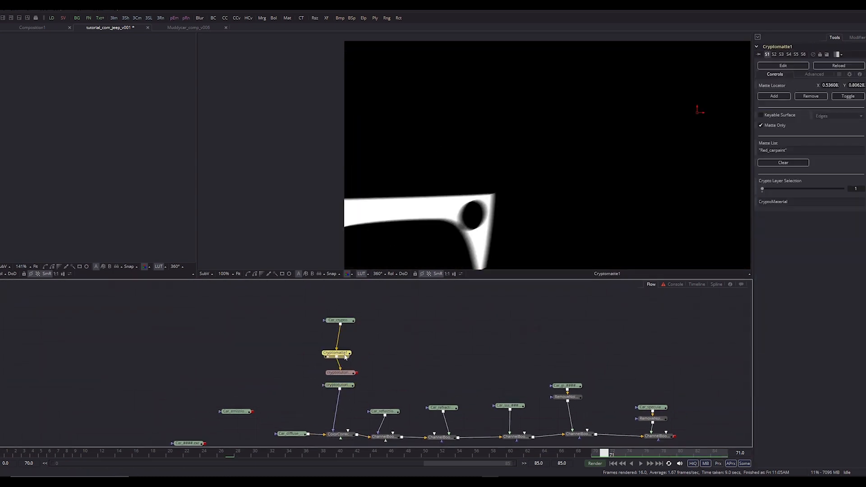
Rename the Saver below Cryptomatte1 as saver_crypto
{"action": "left_click", "coordinate": [349, 373]}
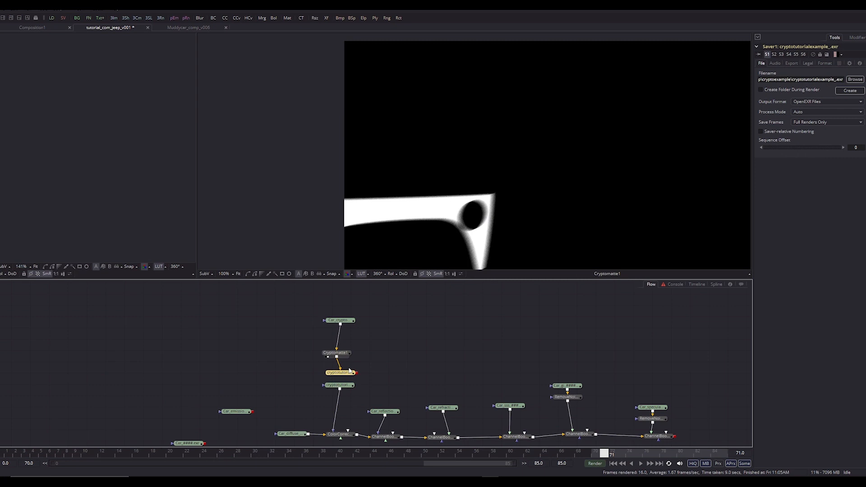
{"action": "key", "text": "F2"}
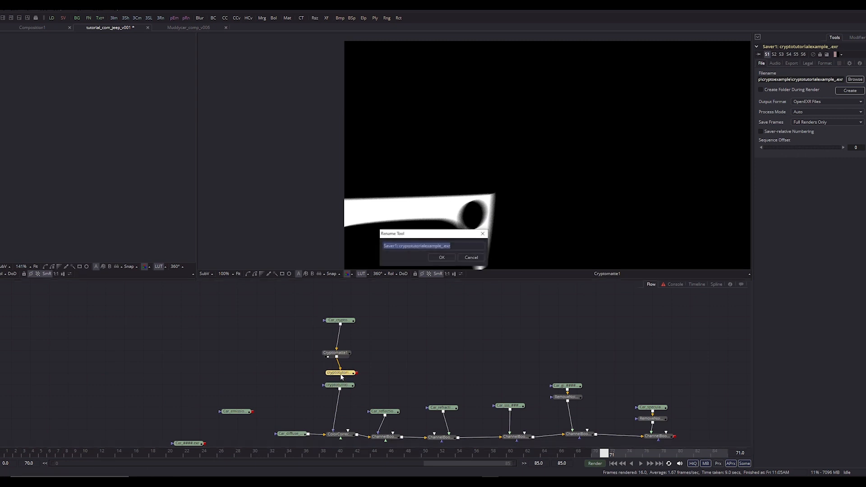
{"action": "type", "text": "saver_cry"}
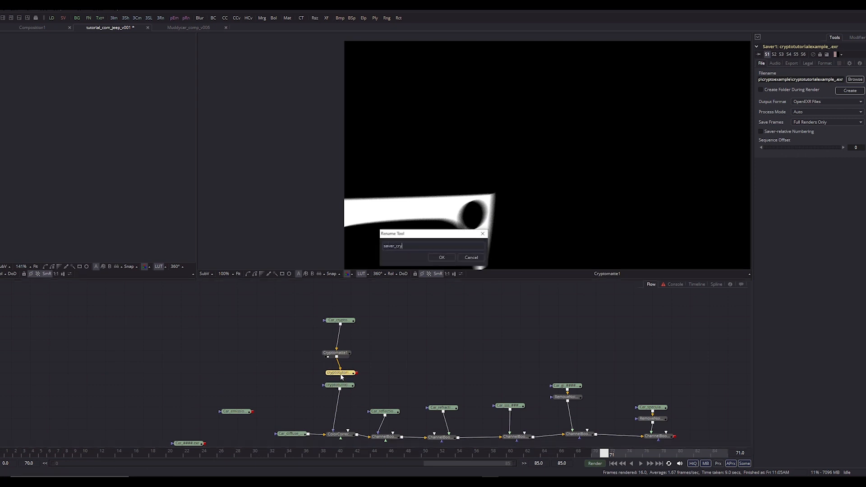
{"action": "type", "text": "pto"}
{"action": "key", "text": "Return"}
Rename the Loader of the rendered matte as load_crypto
{"action": "left_click", "coordinate": [341, 386]}
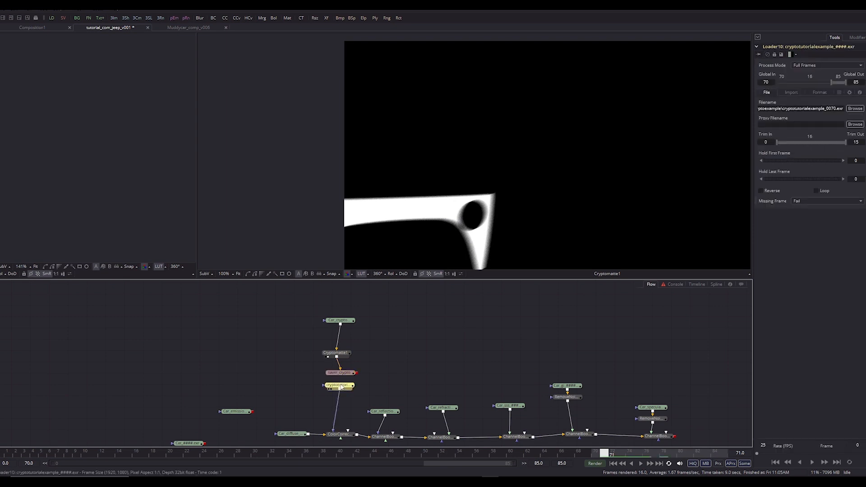
{"action": "key", "text": "F2"}
{"action": "key", "text": "BackSpace"}
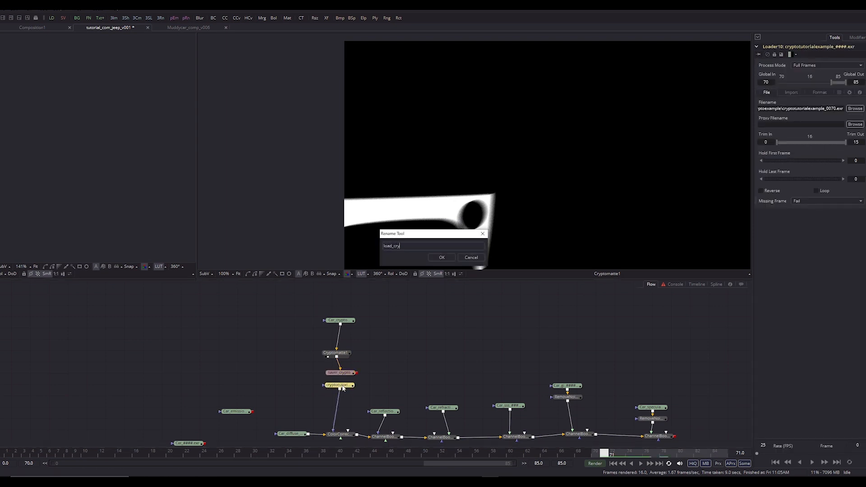
{"action": "key", "text": "Return"}
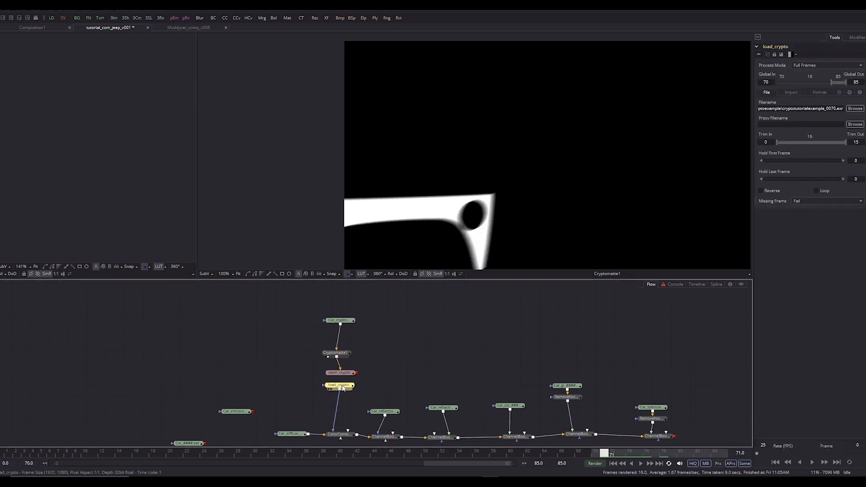
Align the Cryptomatte Loader, Cryptomatte1, saver_crypto and load_crypto into a compact vertical column and save the composition
{"action": "left_click_drag", "start_coordinate": [342, 375], "coordinate": [340, 373]}
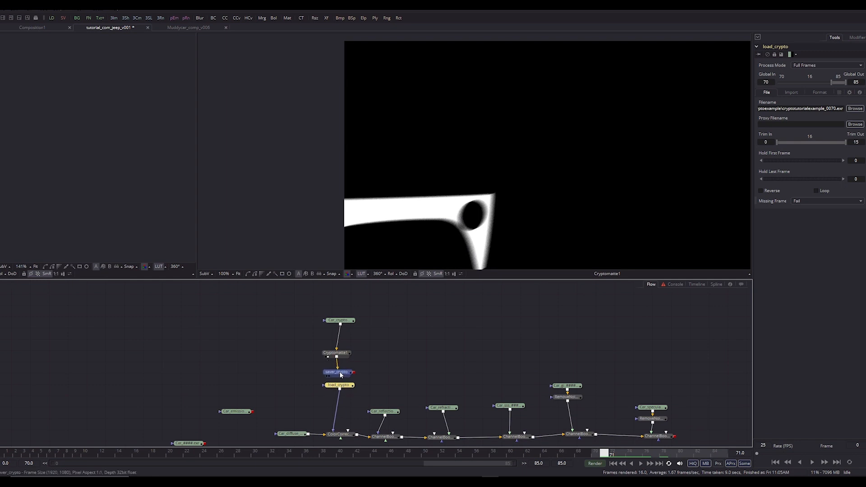
{"action": "scroll", "coordinate": [445, 226], "scroll_direction": "down", "scroll_amount": 1}
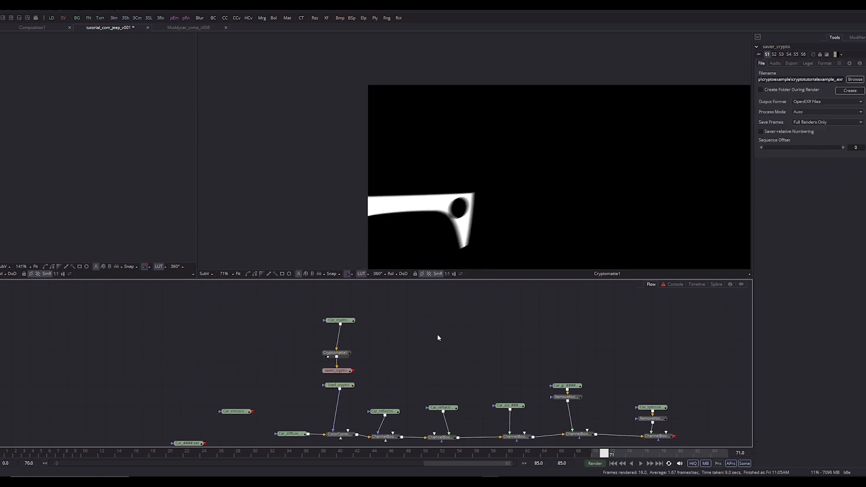
{"action": "left_click_drag", "start_coordinate": [439, 334], "coordinate": [484, 267]}
{"action": "left_click_drag", "start_coordinate": [445, 334], "coordinate": [440, 426]}
{"action": "scroll", "coordinate": [437, 353], "scroll_direction": "up", "scroll_amount": 1}
{"action": "left_click_drag", "start_coordinate": [361, 334], "coordinate": [359, 354]}
{"action": "left_click_drag", "start_coordinate": [408, 365], "coordinate": [403, 262]}
{"action": "left_click_drag", "start_coordinate": [414, 352], "coordinate": [404, 413]}
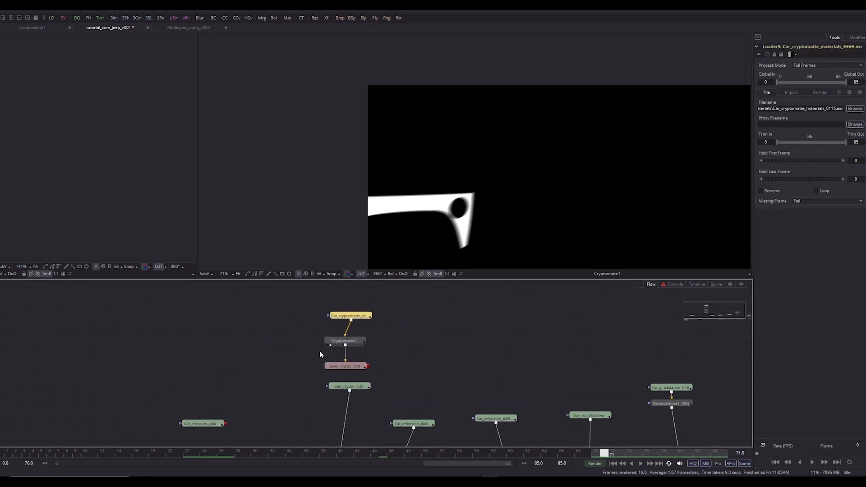
{"action": "left_click_drag", "start_coordinate": [350, 315], "coordinate": [343, 318]}
{"action": "left_click_drag", "start_coordinate": [354, 387], "coordinate": [337, 313]}
{"action": "scroll", "coordinate": [456, 355], "scroll_direction": "down", "scroll_amount": 1}
{"action": "left_click_drag", "start_coordinate": [452, 342], "coordinate": [393, 365]}
{"action": "key", "text": "ctrl+s"}
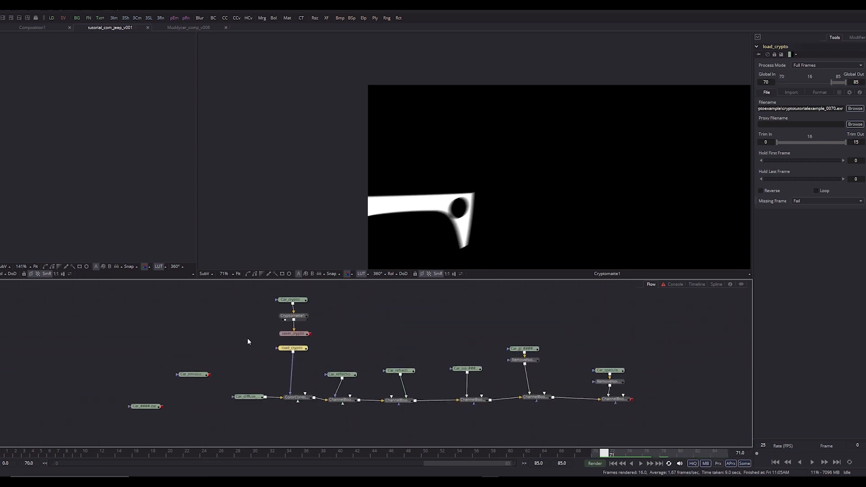
Review the precomp branch from the Cryptomatte Loader through Cryptomatte1 and saver_crypto, and view the load_crypto matte
{"action": "left_click", "coordinate": [290, 335]}
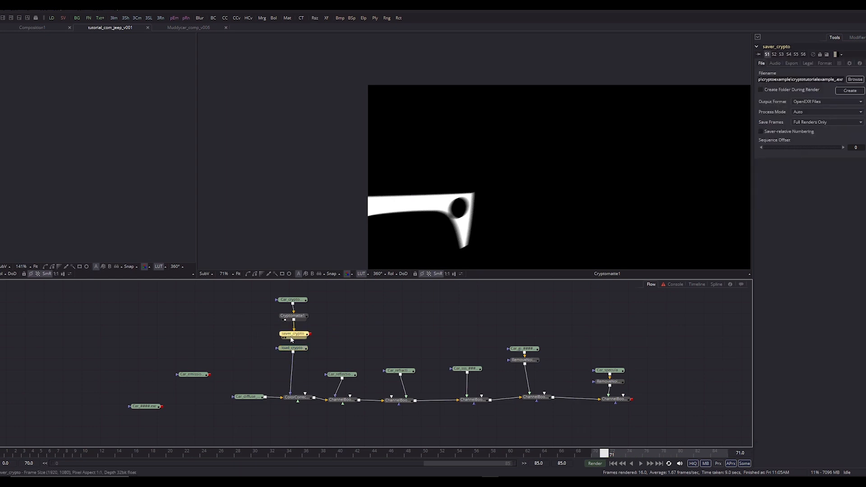
{"action": "left_click", "coordinate": [298, 301]}
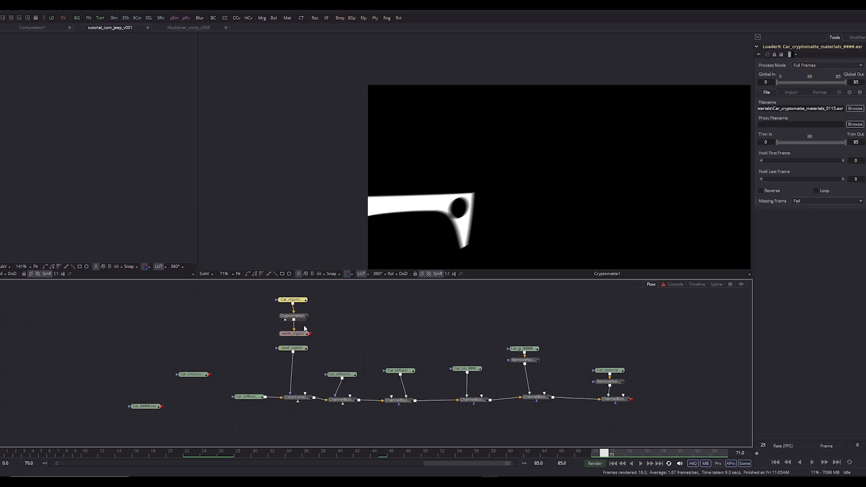
{"action": "left_click", "coordinate": [294, 316]}
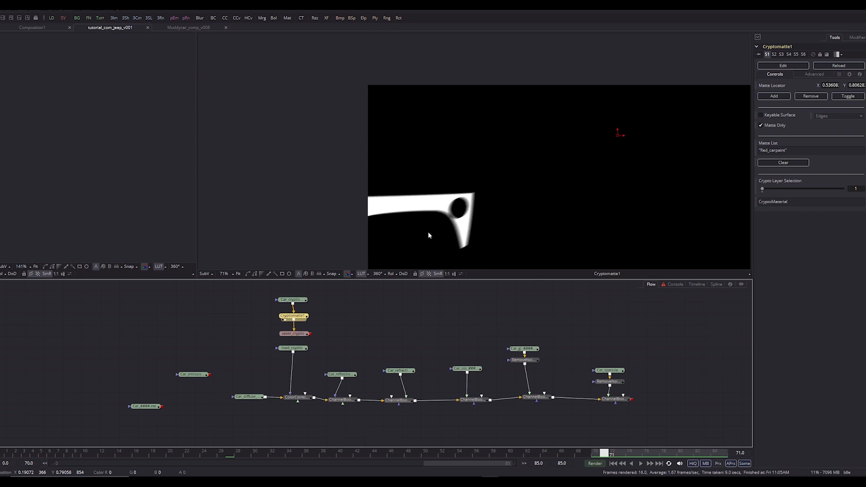
{"action": "left_click", "coordinate": [329, 346]}
{"action": "left_click", "coordinate": [303, 334]}
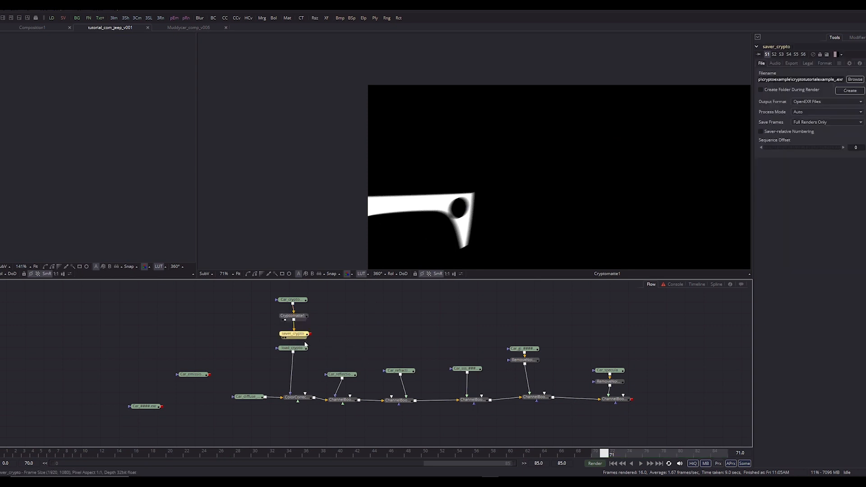
{"action": "left_click", "coordinate": [303, 349]}
{"action": "key", "text": "2"}
View the last ChannelBooleans node in the chain and extend the render range's start to frame 0
{"action": "left_click_drag", "start_coordinate": [613, 385], "coordinate": [558, 371]}
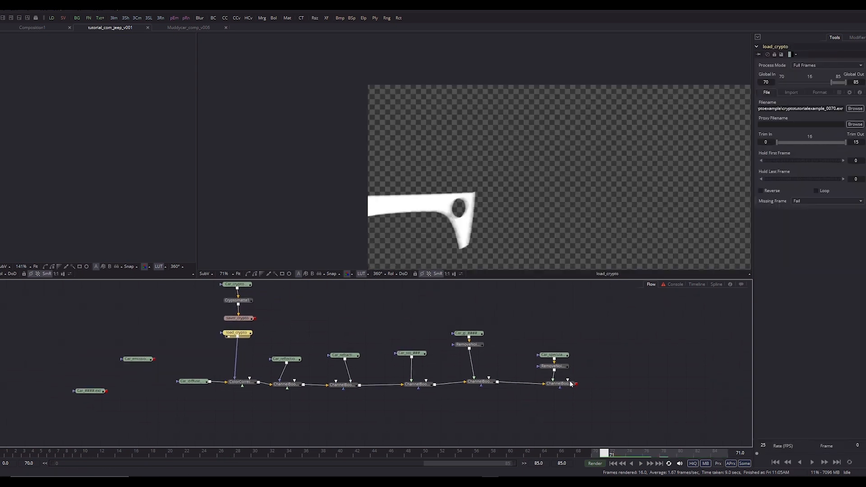
{"action": "left_click", "coordinate": [558, 383]}
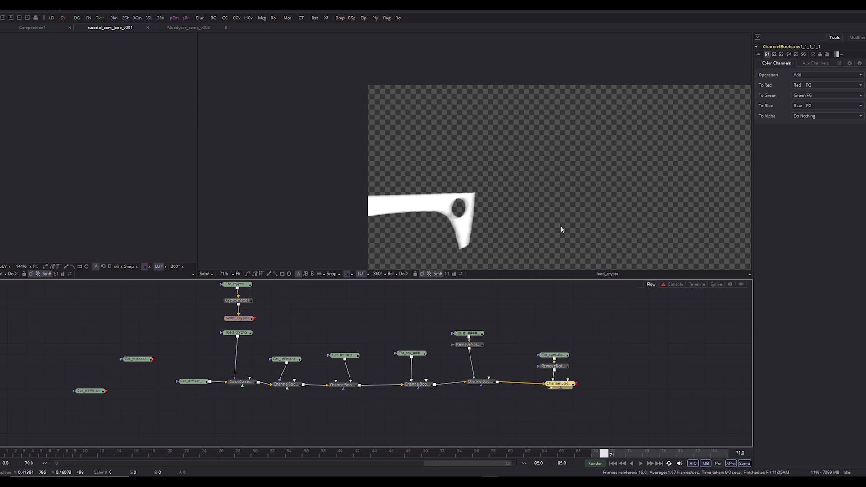
{"action": "key", "text": "2"}
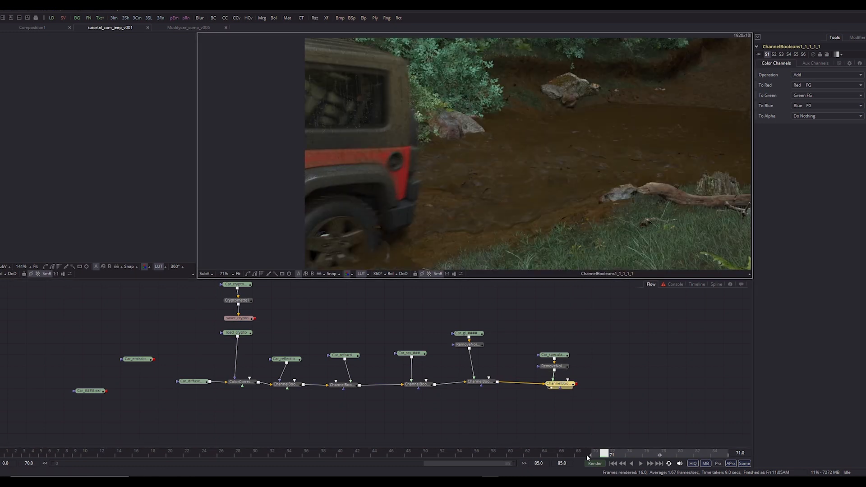
{"action": "left_click_drag", "start_coordinate": [589, 455], "coordinate": [3, 473]}
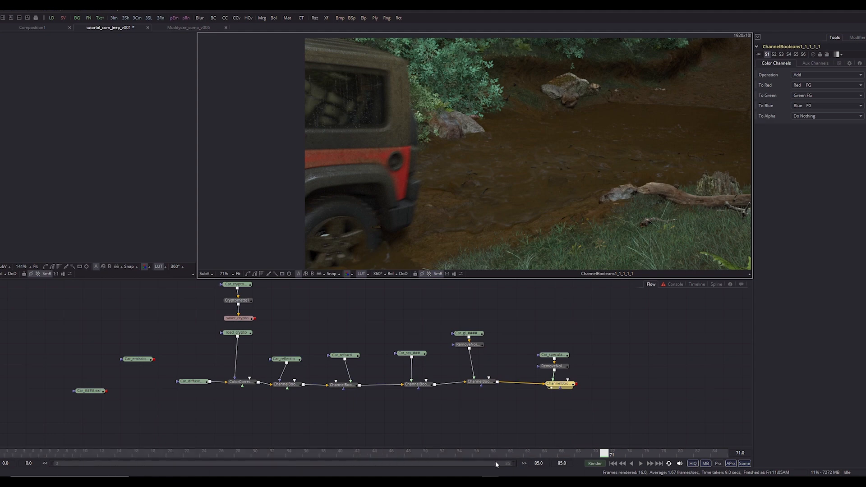
Check the combined passes at frames 57 and 39 and save the composition
{"action": "left_click", "coordinate": [486, 453]}
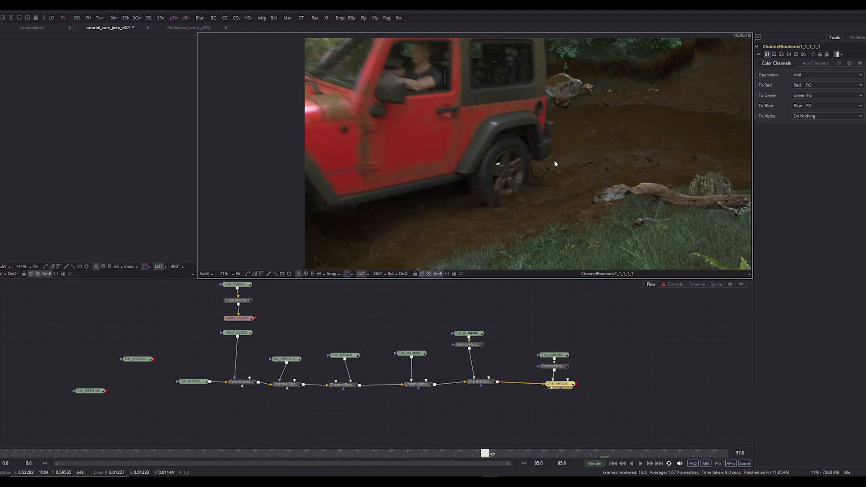
{"action": "left_click", "coordinate": [331, 454]}
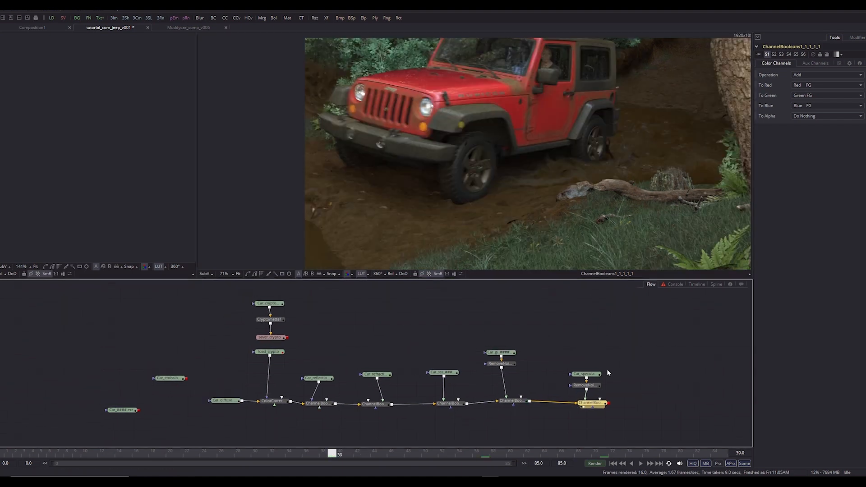
{"action": "left_click_drag", "start_coordinate": [608, 370], "coordinate": [558, 366]}
{"action": "key", "text": "ctrl+s"}
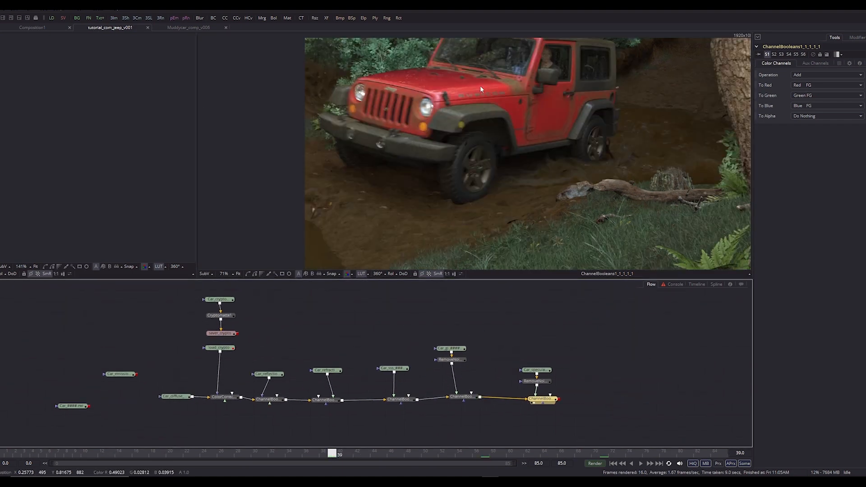
Inspect the front of the jeep in the combined passes at frames 6 and 4
{"action": "left_click_drag", "start_coordinate": [519, 156], "coordinate": [552, 122]}
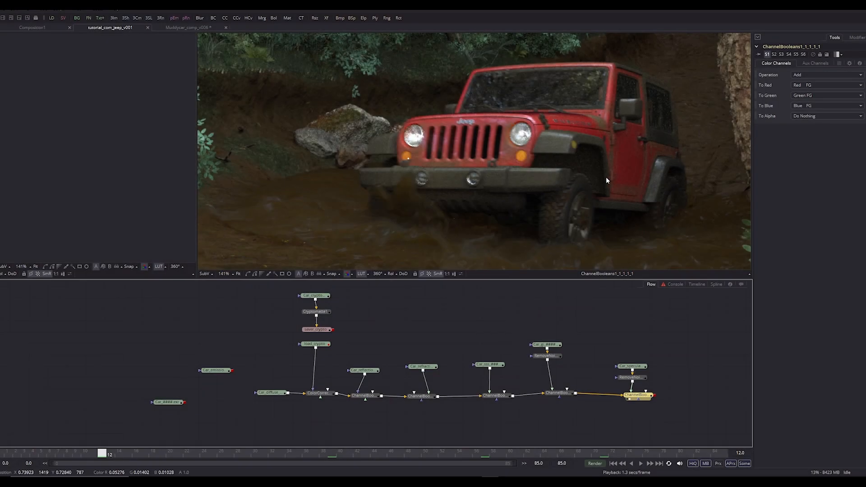
{"action": "left_click_drag", "start_coordinate": [525, 112], "coordinate": [529, 155]}
{"action": "left_click_drag", "start_coordinate": [625, 345], "coordinate": [555, 349]}
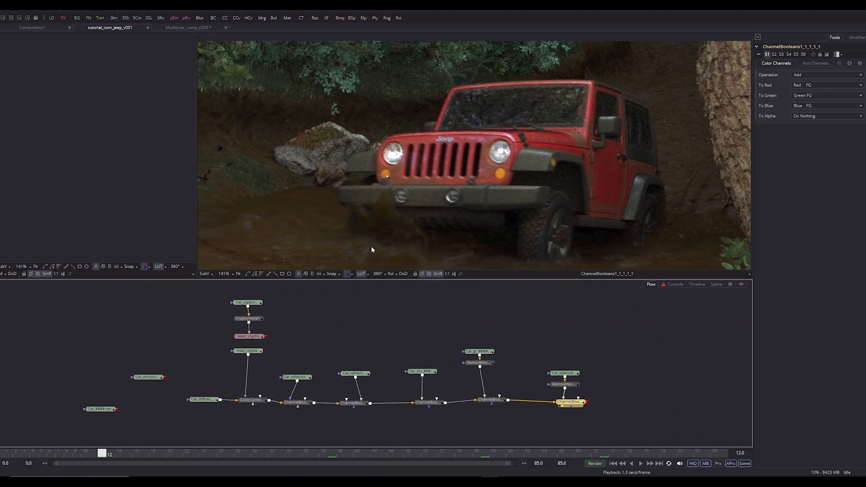
{"action": "left_click_drag", "start_coordinate": [437, 353], "coordinate": [477, 351]}
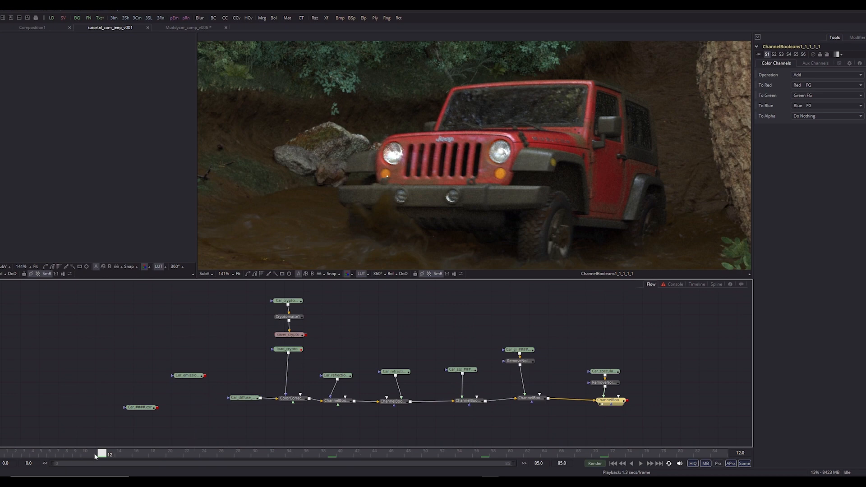
{"action": "left_click", "coordinate": [54, 455]}
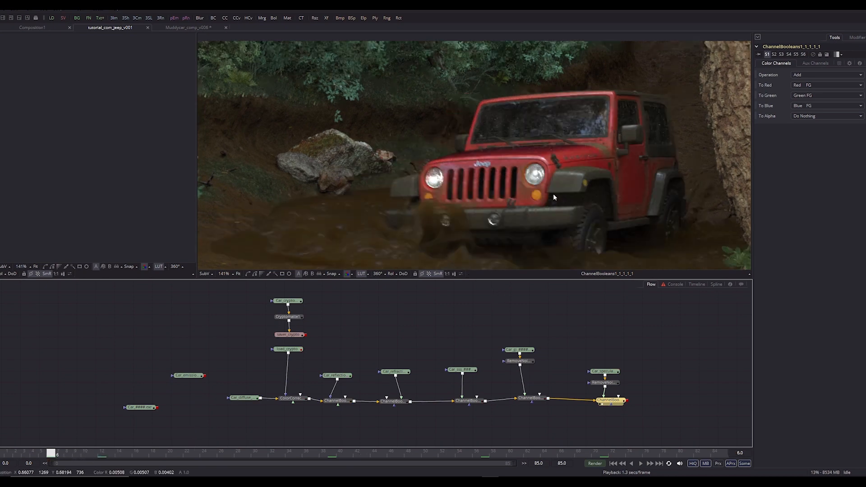
{"action": "left_click", "coordinate": [34, 453]}
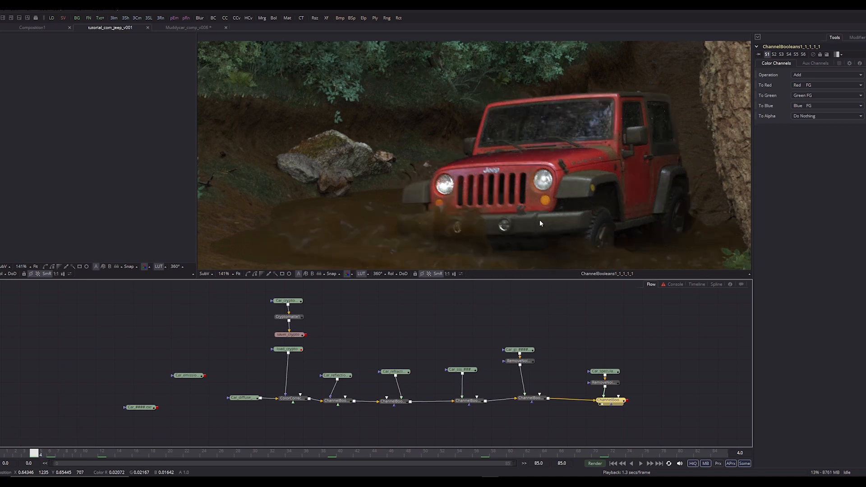
{"action": "left_click_drag", "start_coordinate": [540, 218], "coordinate": [543, 197]}
{"action": "scroll", "coordinate": [508, 190], "scroll_direction": "up", "scroll_amount": 1}
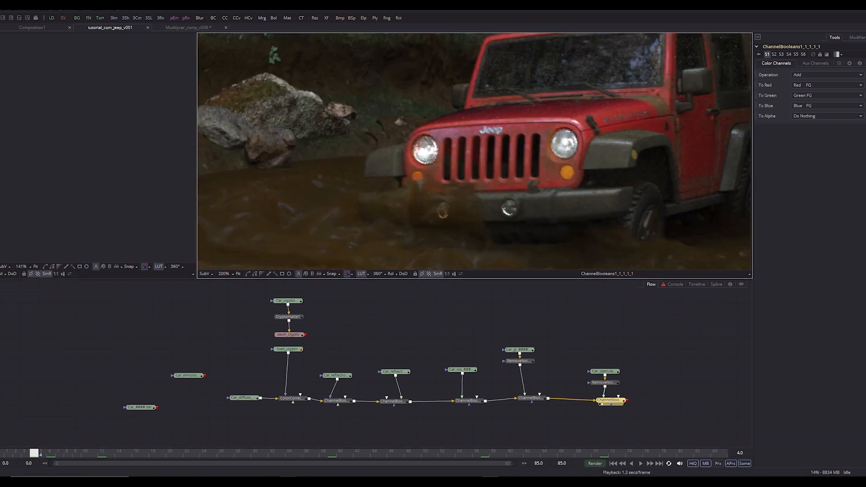
Import the Wetmap_v1_####.exr sequence from the Wetmap_v1 folder as a Loader beside the Cryptomatte branch
{"action": "left_click", "coordinate": [305, 482]}
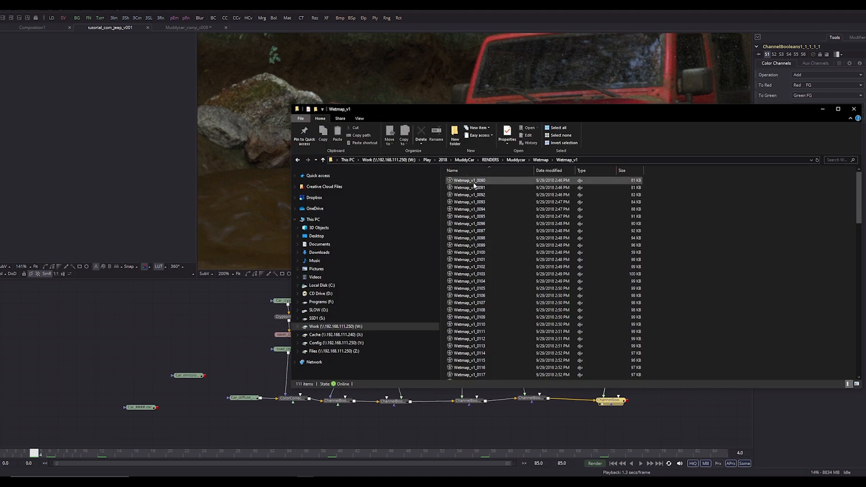
{"action": "left_click_drag", "start_coordinate": [469, 180], "coordinate": [244, 333]}
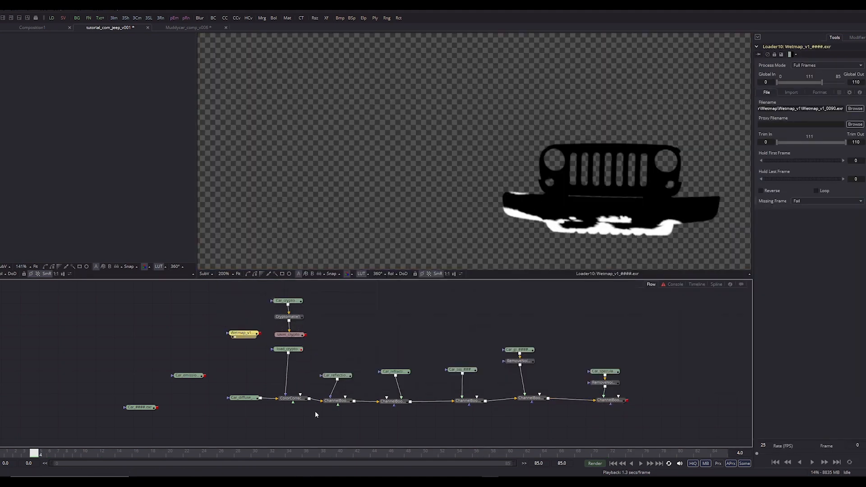
Save the composition and move the Car_diffuse loader away from the ColorCorrector to make room between them
{"action": "key", "text": "ctrl+s"}
{"action": "scroll", "coordinate": [245, 370], "scroll_direction": "left", "scroll_amount": 3}
{"action": "left_click_drag", "start_coordinate": [294, 356], "coordinate": [197, 424]}
{"action": "left_click_drag", "start_coordinate": [289, 369], "coordinate": [169, 376]}
{"action": "left_click", "coordinate": [304, 375]}
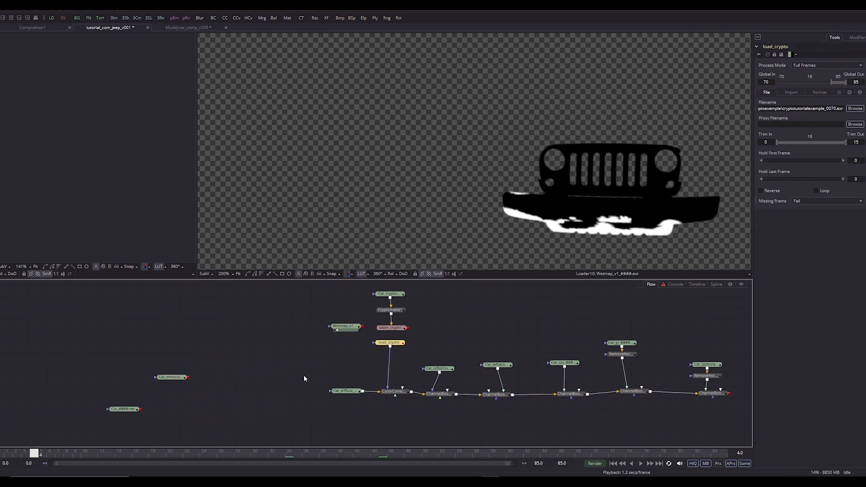
{"action": "left_click", "coordinate": [345, 326]}
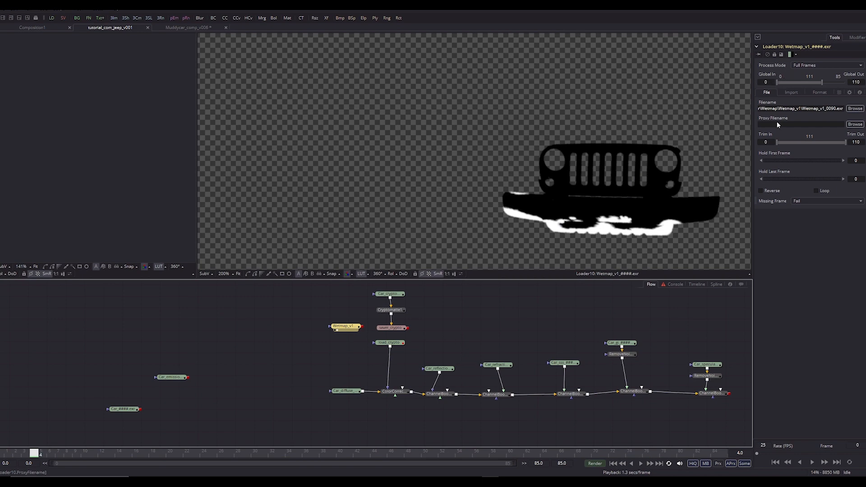
{"action": "left_click_drag", "start_coordinate": [342, 392], "coordinate": [278, 392]}
{"action": "left_click", "coordinate": [346, 328]}
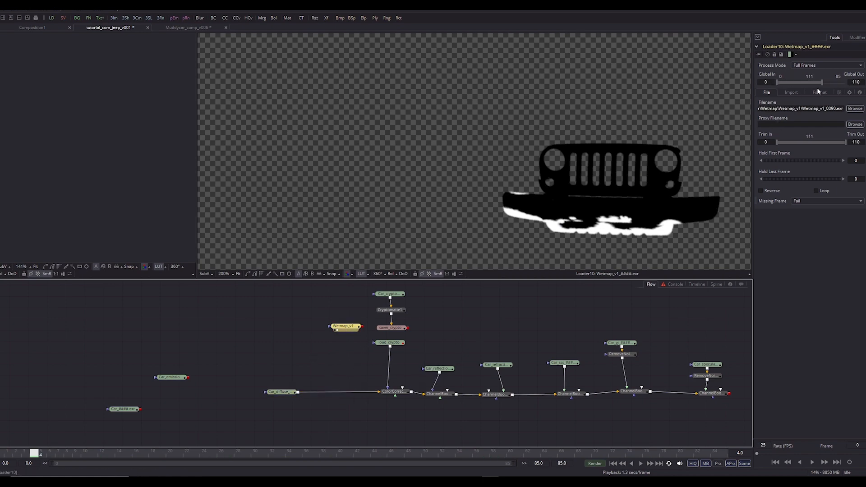
Insert a Merge after the Car_diffuse loader, connect the Wetmap_v1 loader as its foreground, and view the Merge
{"action": "left_click", "coordinate": [284, 392]}
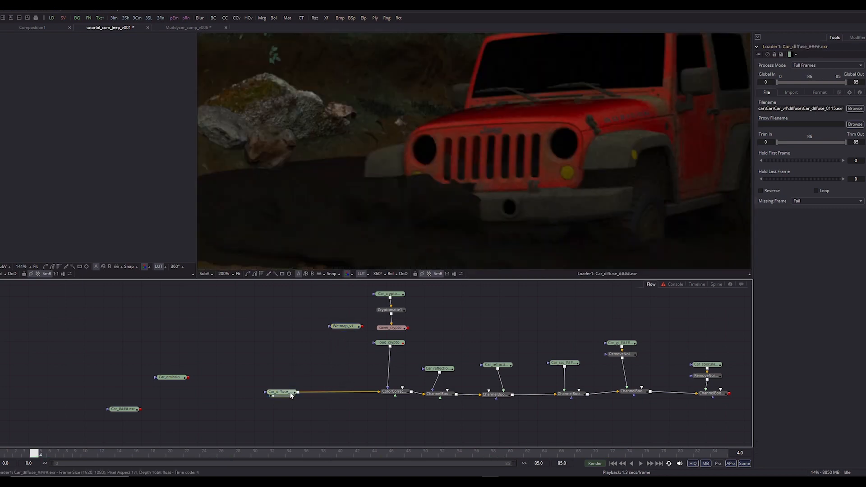
{"action": "key", "text": "shift+space"}
{"action": "type", "text": "mer"}
{"action": "key", "text": "Return"}
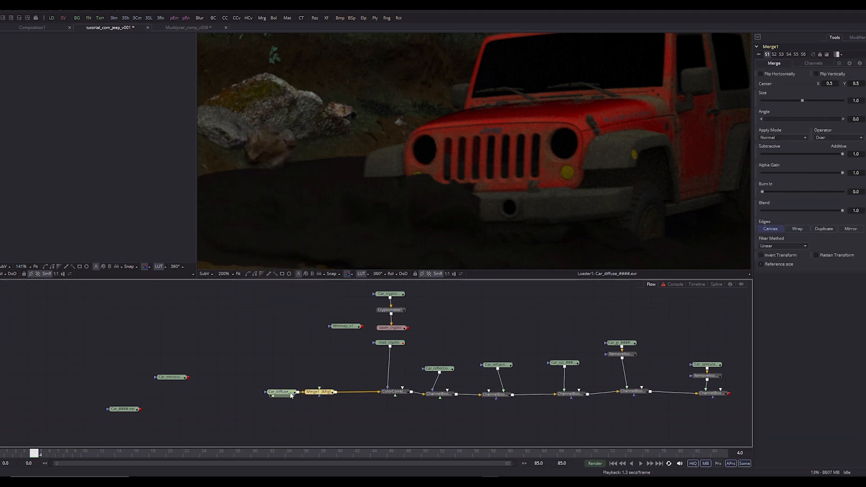
{"action": "key", "text": "ctrl+s"}
{"action": "left_click_drag", "start_coordinate": [363, 326], "coordinate": [314, 396]}
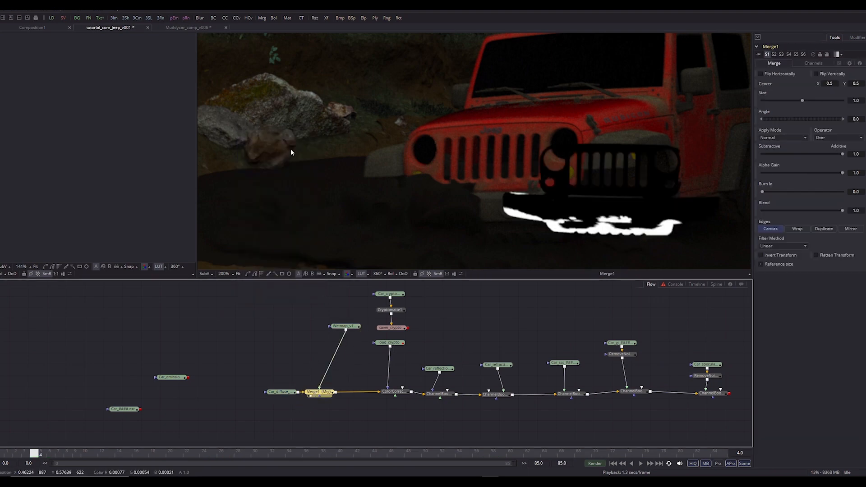
{"action": "key", "text": "ctrl+1"}
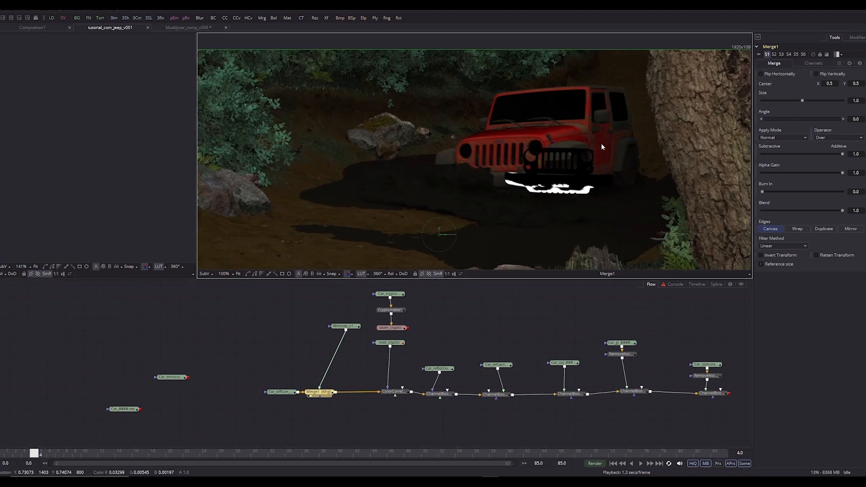
Compare the wetmap alone with the merged image, and check its alignment with the jeep at frames 16, 19 and 28
{"action": "left_click", "coordinate": [348, 330]}
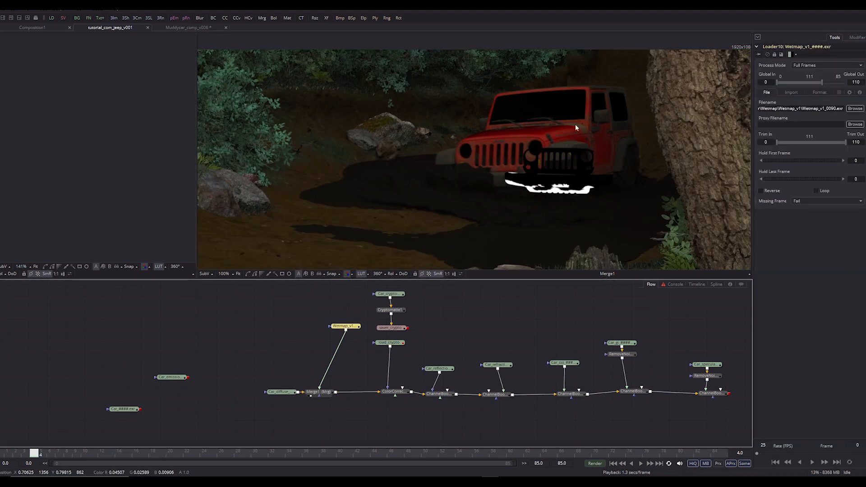
{"action": "scroll", "coordinate": [575, 125], "scroll_direction": "down", "scroll_amount": 2}
{"action": "key", "text": "2"}
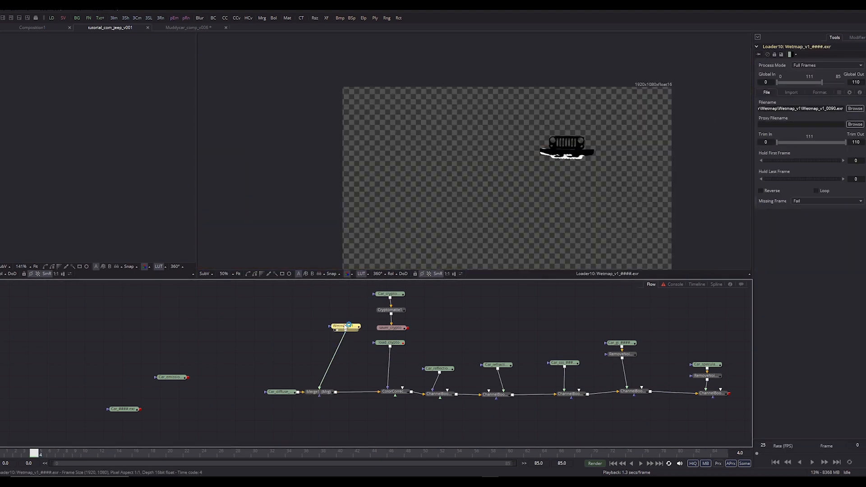
{"action": "left_click", "coordinate": [319, 392]}
{"action": "key", "text": "2"}
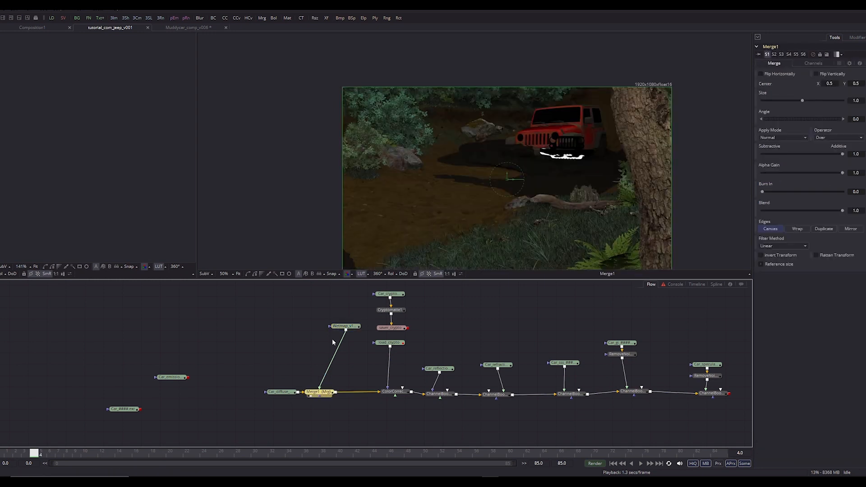
{"action": "left_click", "coordinate": [343, 326]}
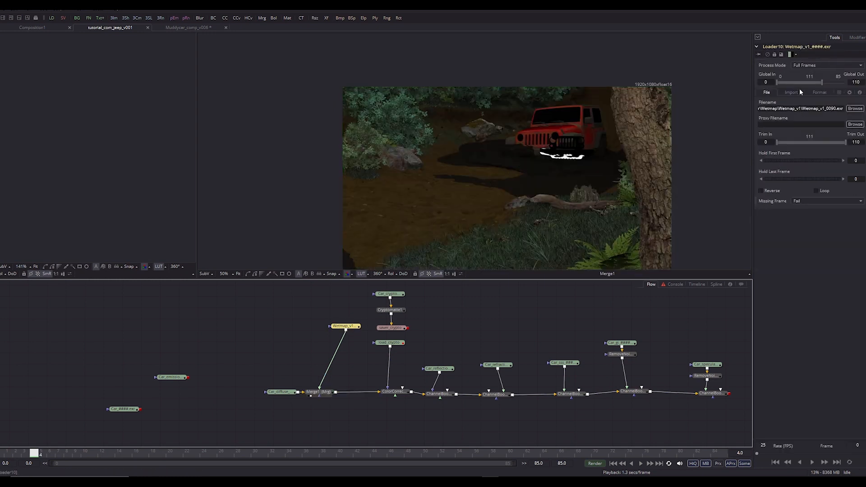
{"action": "left_click_drag", "start_coordinate": [792, 83], "coordinate": [788, 86]}
{"action": "left_click", "coordinate": [137, 453]}
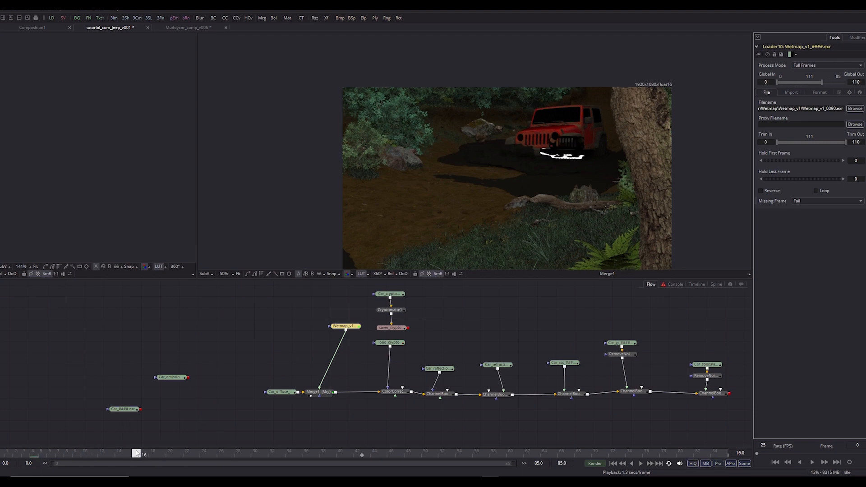
{"action": "left_click", "coordinate": [161, 453]}
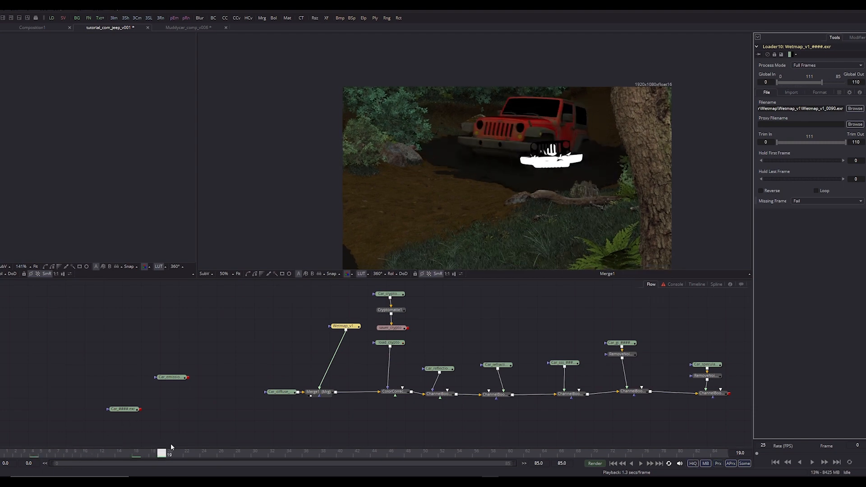
{"action": "left_click", "coordinate": [224, 453]}
{"action": "left_click", "coordinate": [247, 453]}
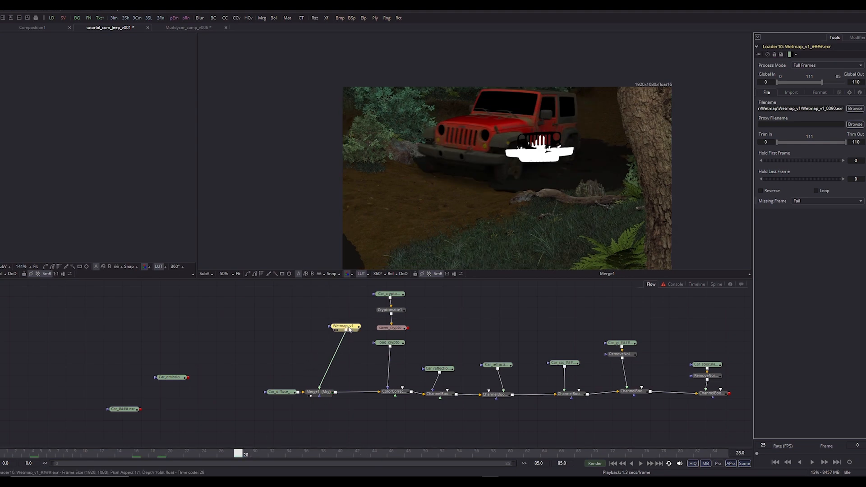
Place the Wetmap_v1 loader above Merge1 and set its Trim In to 25
{"action": "left_click_drag", "start_coordinate": [345, 326], "coordinate": [327, 330]}
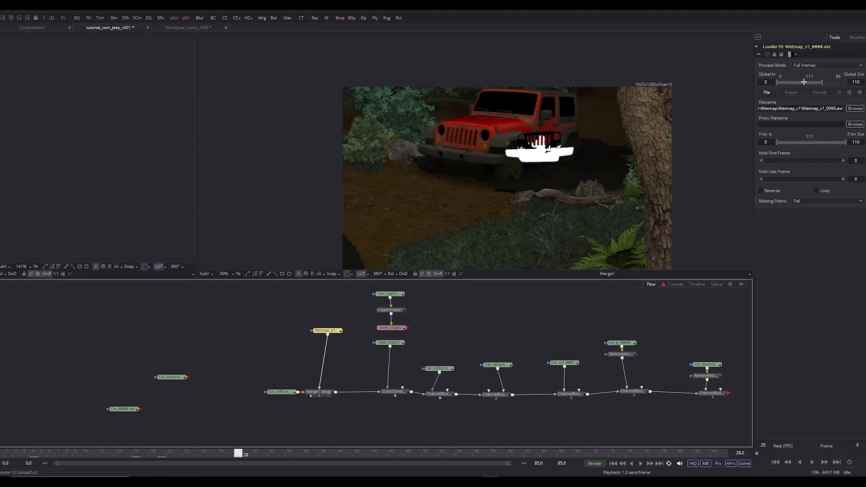
{"action": "left_click_drag", "start_coordinate": [804, 82], "coordinate": [776, 85]}
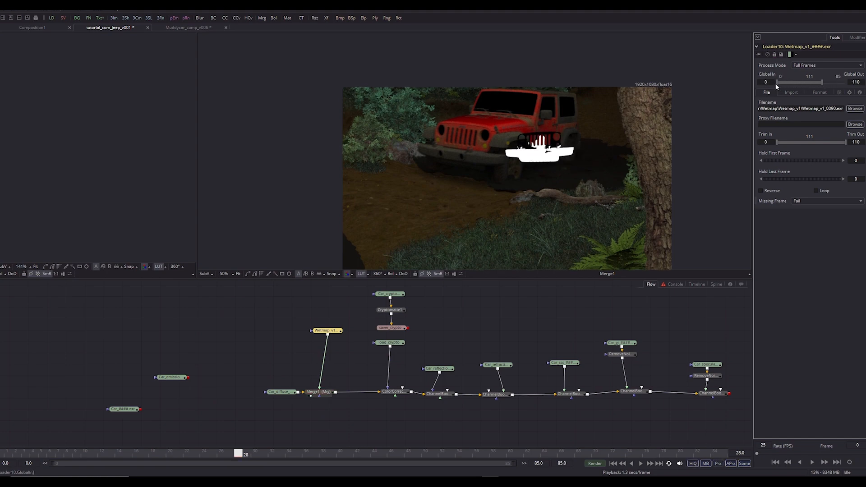
{"action": "left_click_drag", "start_coordinate": [776, 142], "coordinate": [789, 142]}
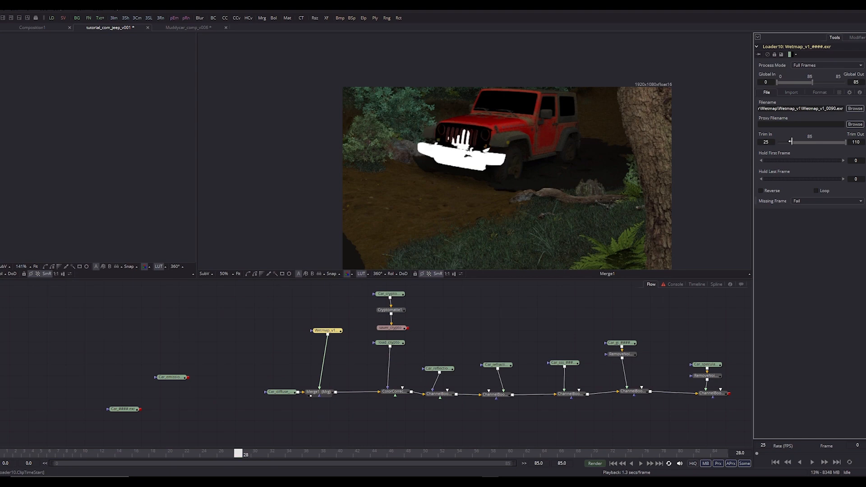
Check the trimmed wetmap's alignment with the jeep's front at frames 25, 4 and 0, and save the composition
{"action": "left_click", "coordinate": [213, 456]}
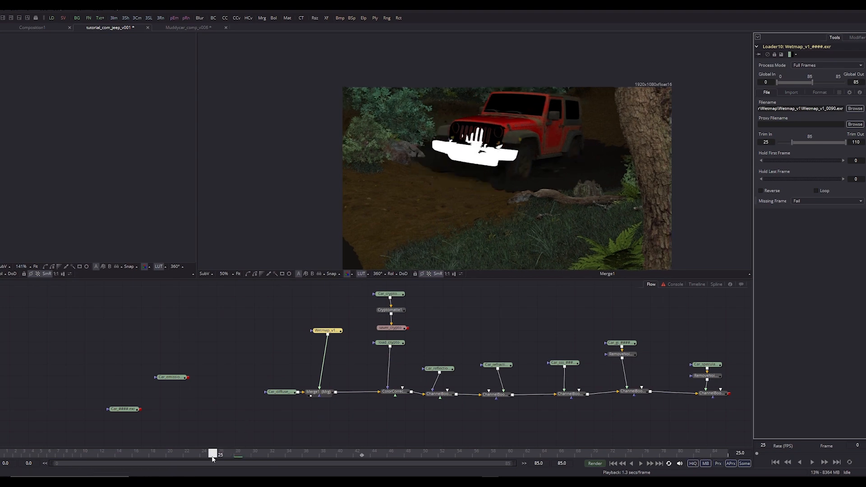
{"action": "left_click_drag", "start_coordinate": [187, 465], "coordinate": [34, 454]}
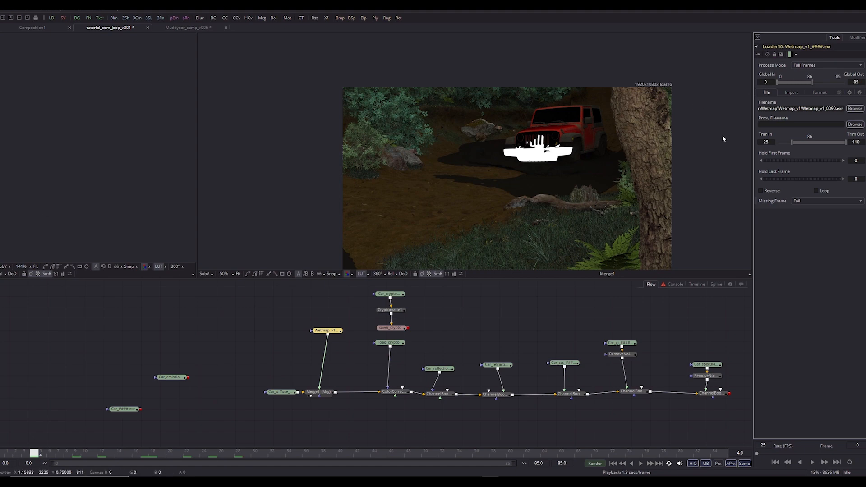
{"action": "scroll", "coordinate": [564, 150], "scroll_direction": "up", "scroll_amount": 3}
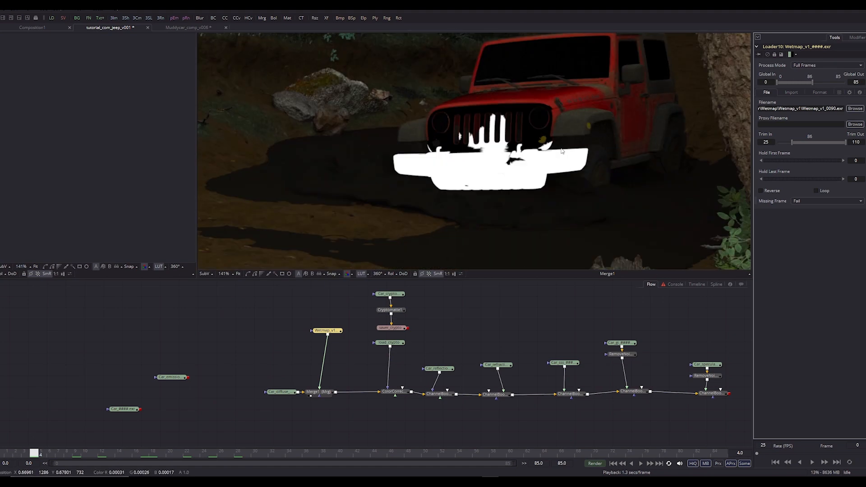
{"action": "key", "text": "ctrl+s"}
{"action": "left_click", "coordinate": [229, 362]}
{"action": "left_click_drag", "start_coordinate": [229, 362], "coordinate": [148, 347]}
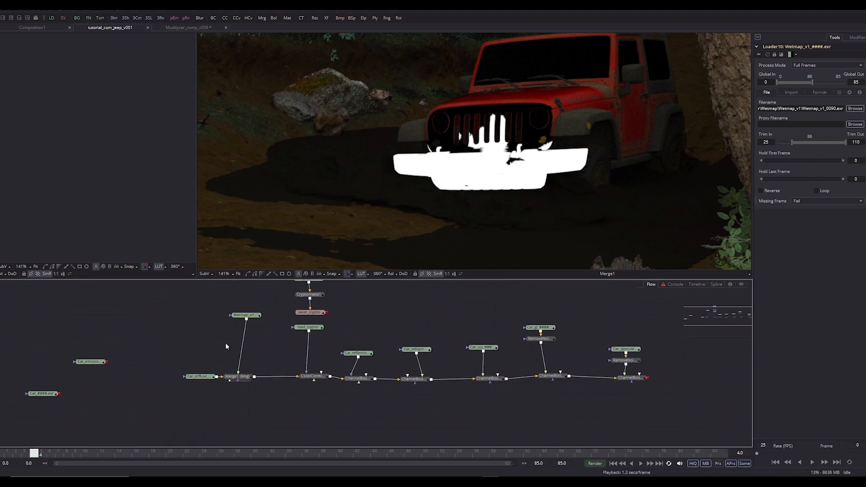
{"action": "left_click_drag", "start_coordinate": [226, 344], "coordinate": [229, 418]}
{"action": "left_click_drag", "start_coordinate": [525, 148], "coordinate": [442, 100]}
{"action": "scroll", "coordinate": [425, 169], "scroll_direction": "up", "scroll_amount": 1}
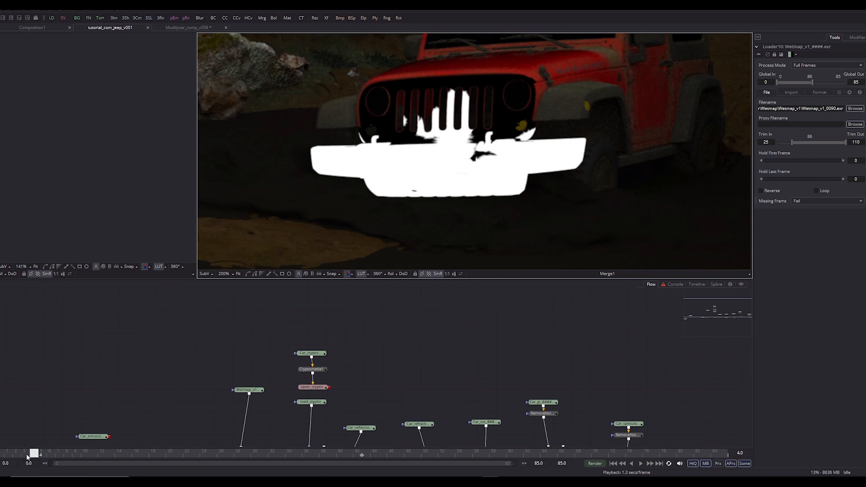
{"action": "left_click_drag", "start_coordinate": [27, 457], "coordinate": [3, 456]}
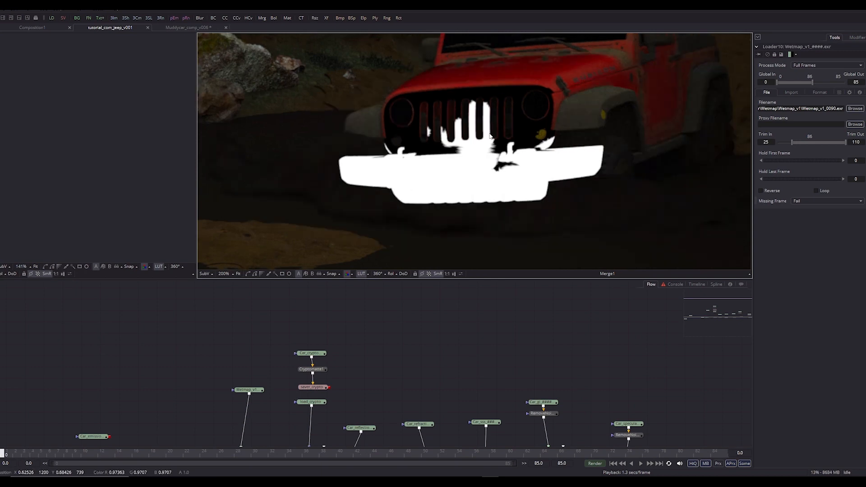
Delete Merge1 and move the Wetmap_v1 loader to the end of the pass chain, beyond the Car_specular branch
{"action": "left_click_drag", "start_coordinate": [195, 393], "coordinate": [208, 345]}
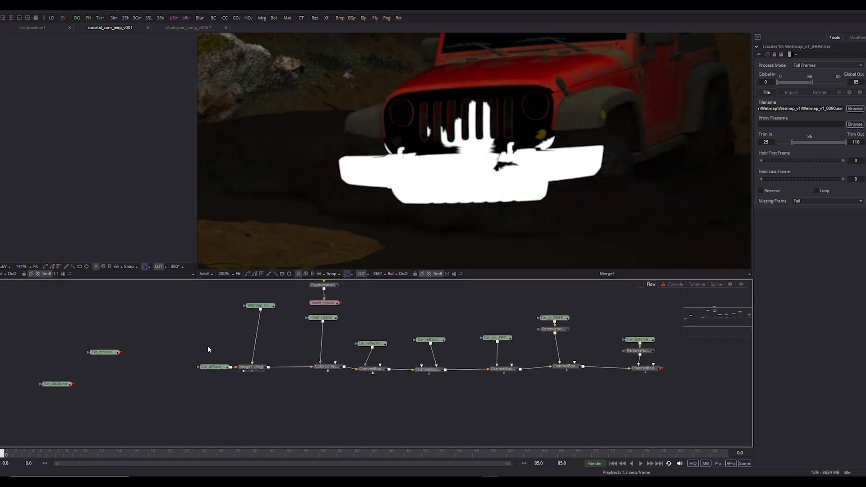
{"action": "left_click", "coordinate": [244, 368]}
{"action": "key", "text": "Delete"}
{"action": "left_click_drag", "start_coordinate": [280, 335], "coordinate": [237, 363]}
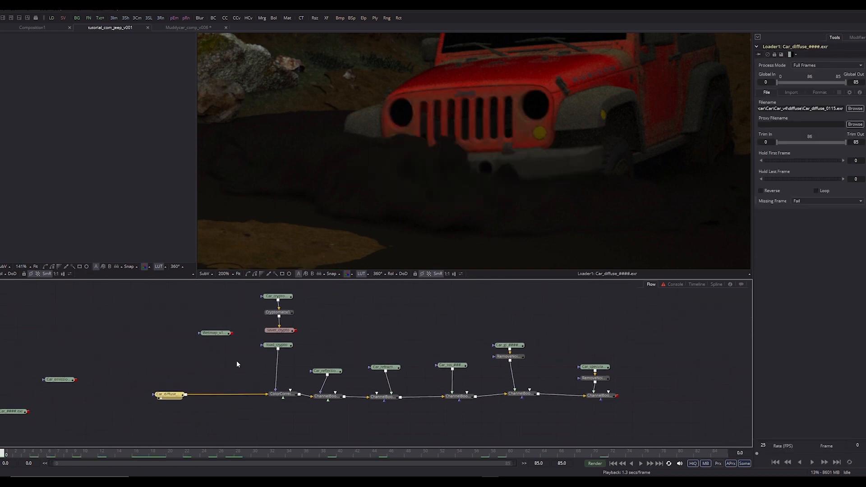
{"action": "left_click_drag", "start_coordinate": [216, 333], "coordinate": [423, 310]}
{"action": "left_click_drag", "start_coordinate": [434, 347], "coordinate": [363, 371]}
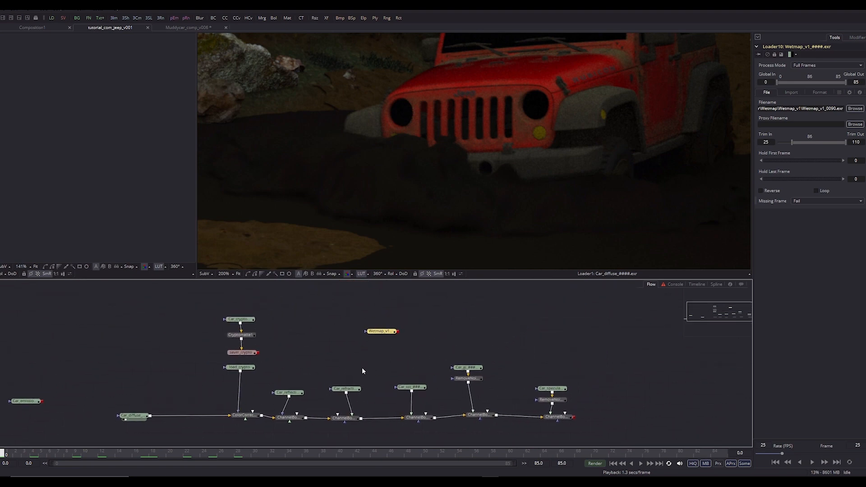
{"action": "left_click_drag", "start_coordinate": [118, 426], "coordinate": [185, 363]}
{"action": "left_click_drag", "start_coordinate": [226, 311], "coordinate": [218, 379]}
{"action": "left_click_drag", "start_coordinate": [449, 343], "coordinate": [391, 328]}
{"action": "left_click_drag", "start_coordinate": [393, 325], "coordinate": [352, 316]}
{"action": "left_click_drag", "start_coordinate": [468, 320], "coordinate": [572, 323]}
{"action": "left_click_drag", "start_coordinate": [550, 387], "coordinate": [373, 403]}
Add a ColorCorrector after the last ChannelBooleans, connect the Wetmap_v1 loader as its effect mask, and view the result
{"action": "left_click", "coordinate": [383, 393]}
{"action": "key", "text": "shift+space"}
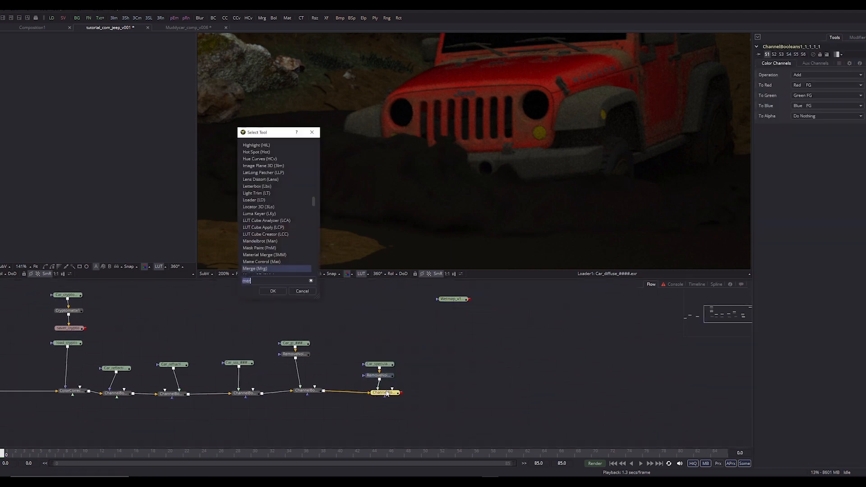
{"action": "type", "text": "color"}
{"action": "key", "text": "Return"}
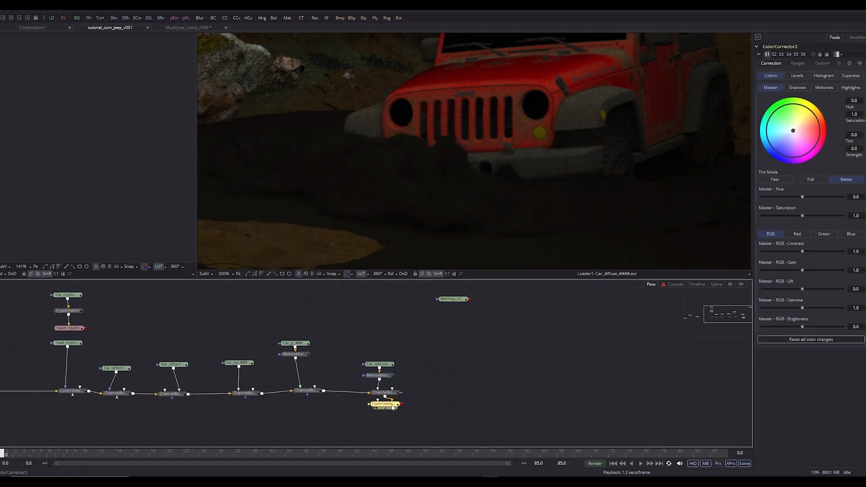
{"action": "left_click_drag", "start_coordinate": [388, 402], "coordinate": [417, 383]}
{"action": "scroll", "coordinate": [502, 150], "scroll_direction": "down", "scroll_amount": 1}
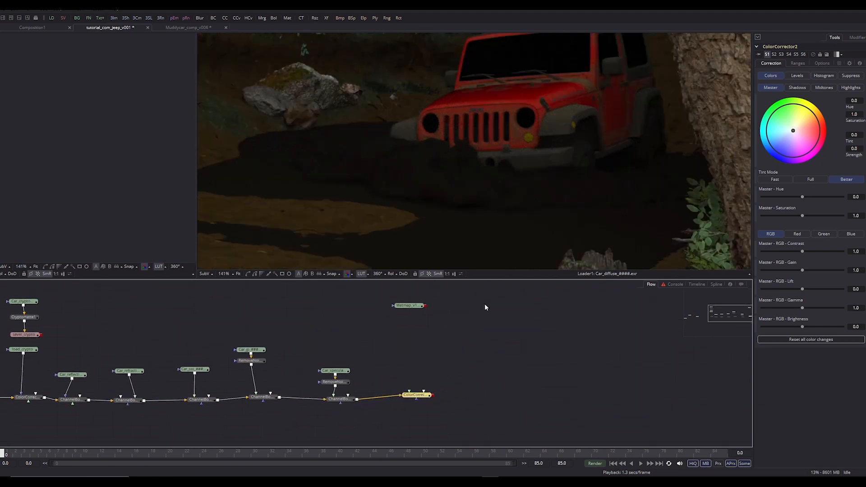
{"action": "left_click_drag", "start_coordinate": [426, 306], "coordinate": [419, 397]}
{"action": "left_click", "coordinate": [437, 411]}
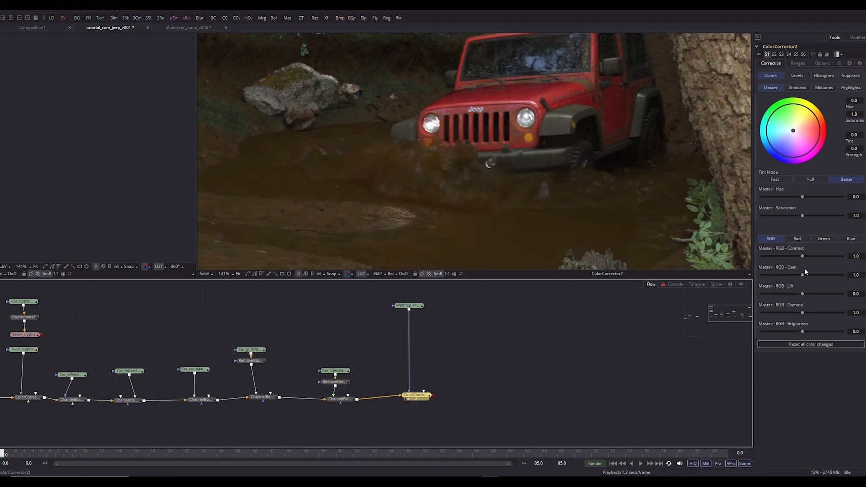
Try lowering the ColorCorrector's master RGB gain and view the Wetmap_v1 matte by itself
{"action": "left_click_drag", "start_coordinate": [803, 275], "coordinate": [777, 275]}
{"action": "left_click", "coordinate": [410, 306]}
{"action": "key", "text": "2"}
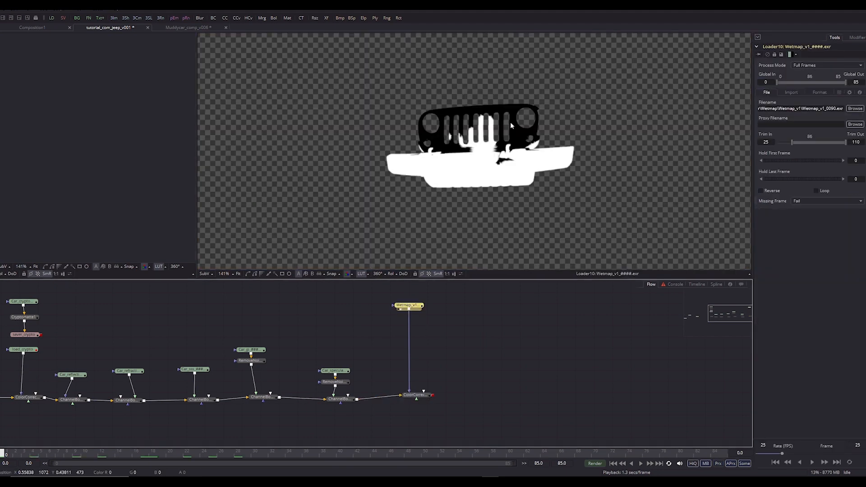
Set the ColorCorrector2 mask channel to Luminance, view the corrected image, and return to its color correction settings
{"action": "left_click", "coordinate": [411, 395]}
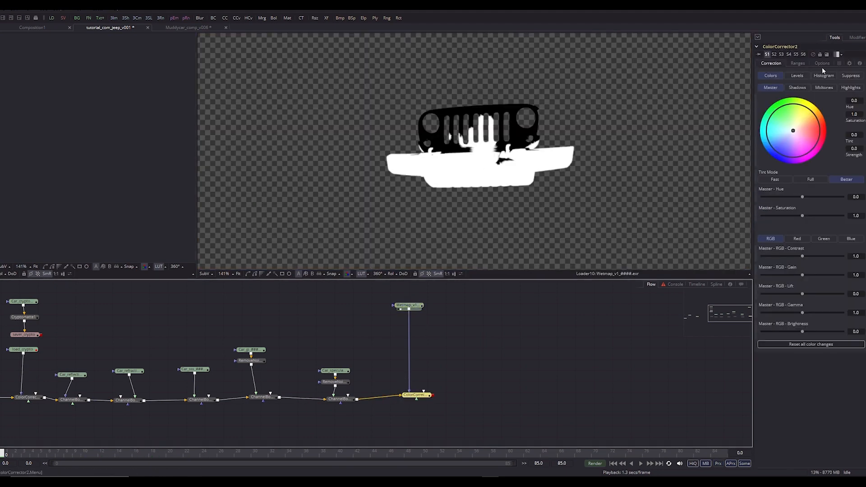
{"action": "left_click", "coordinate": [849, 64]}
{"action": "left_click", "coordinate": [840, 64]}
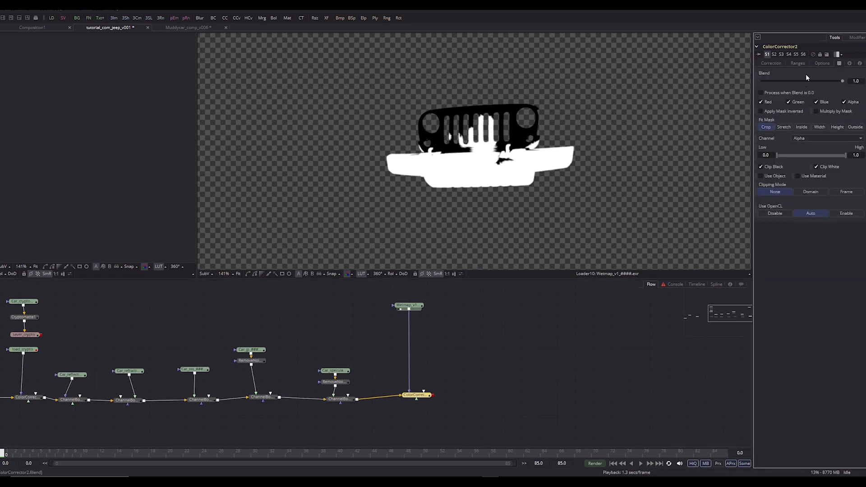
{"action": "left_click", "coordinate": [800, 140]}
{"action": "left_click", "coordinate": [804, 154]}
{"action": "key", "text": "1"}
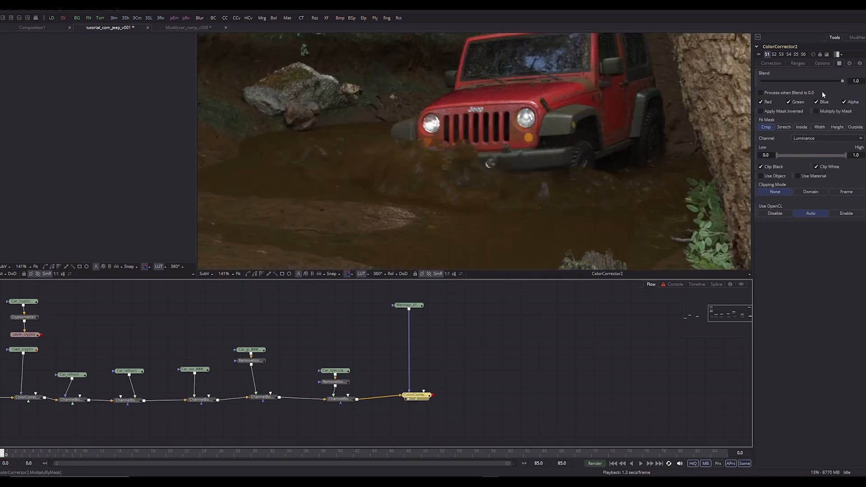
{"action": "left_click", "coordinate": [769, 64]}
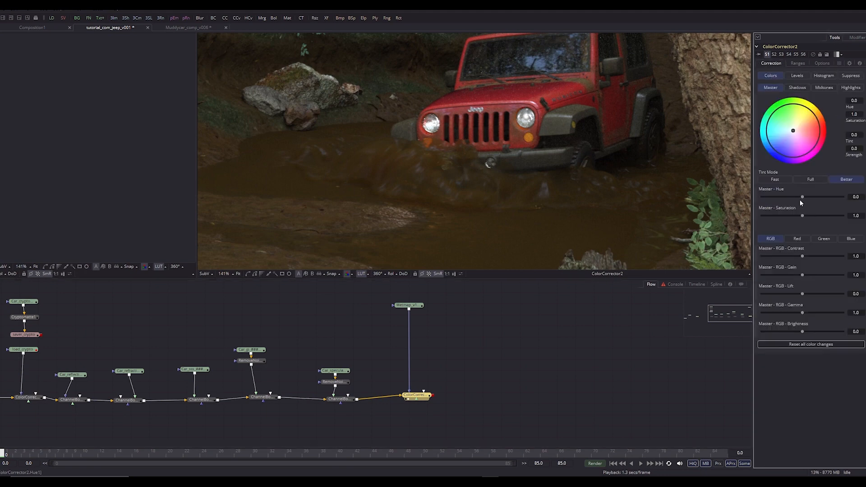
Lower ColorCorrector2's master RGB gain to about 0.462, save the composition, and inspect the darkened front of the jeep
{"action": "left_click_drag", "start_coordinate": [803, 277], "coordinate": [779, 274]}
{"action": "scroll", "coordinate": [508, 158], "scroll_direction": "up", "scroll_amount": 3}
{"action": "scroll", "coordinate": [509, 156], "scroll_direction": "up", "scroll_amount": 2}
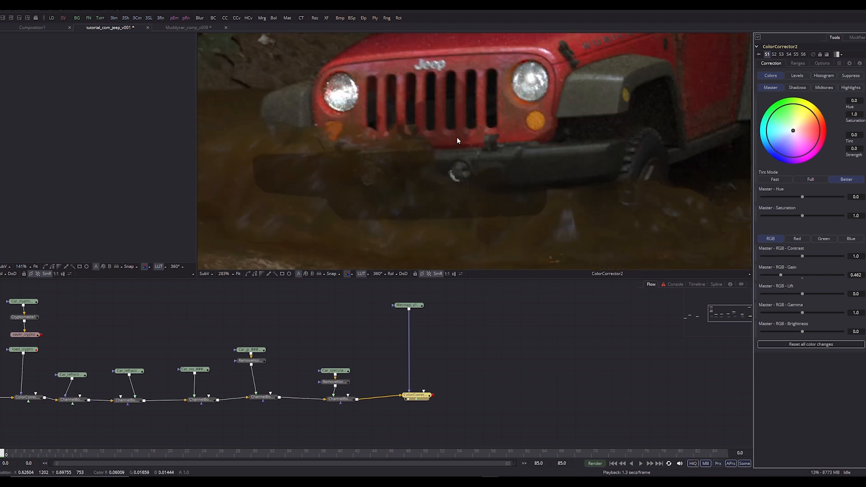
{"action": "key", "text": "ctrl+s"}
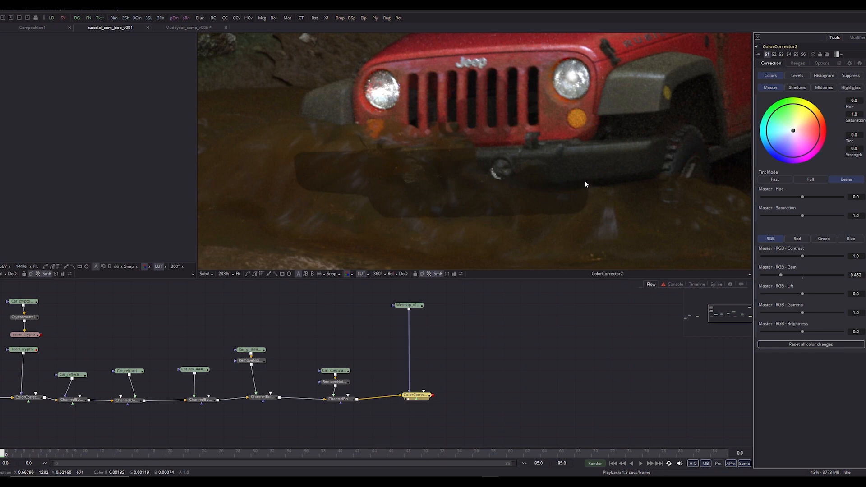
{"action": "scroll", "coordinate": [423, 183], "scroll_direction": "down", "scroll_amount": 2}
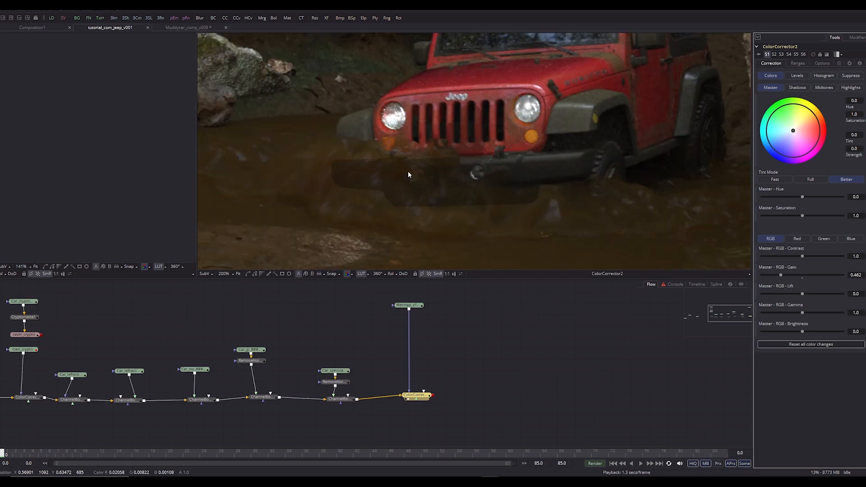
{"action": "left_click_drag", "start_coordinate": [459, 167], "coordinate": [527, 158]}
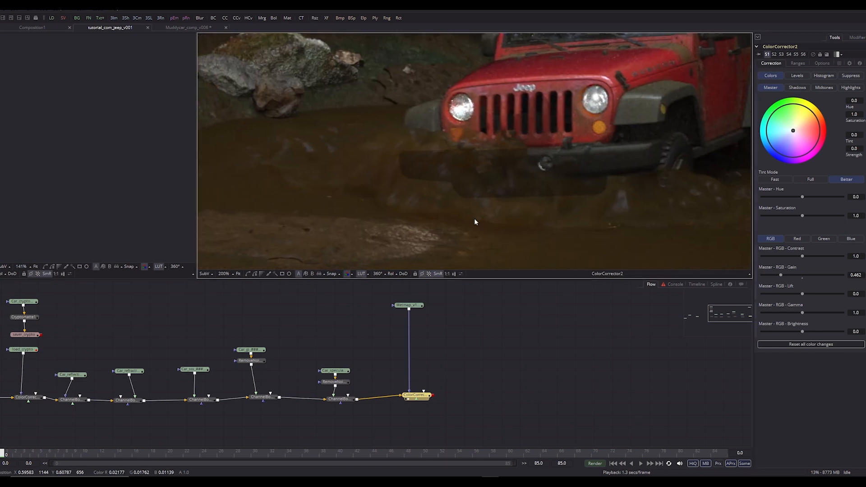
Switch to File Explorer, open the Muddycar Car_v4 renders, and import the cryptomatte_object pass into the Fusion flow
{"action": "left_click", "coordinate": [328, 316]}
{"action": "left_click_drag", "start_coordinate": [238, 315], "coordinate": [590, 347]}
{"action": "left_click_drag", "start_coordinate": [437, 337], "coordinate": [386, 314]}
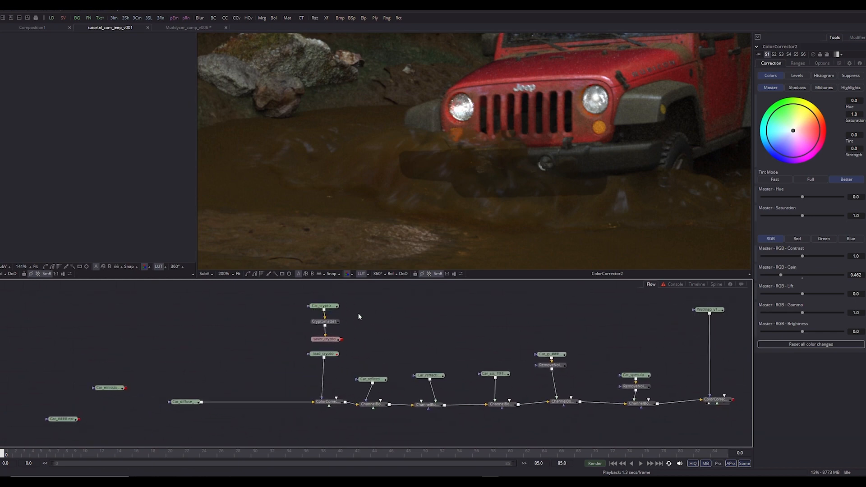
{"action": "left_click", "coordinate": [306, 479]}
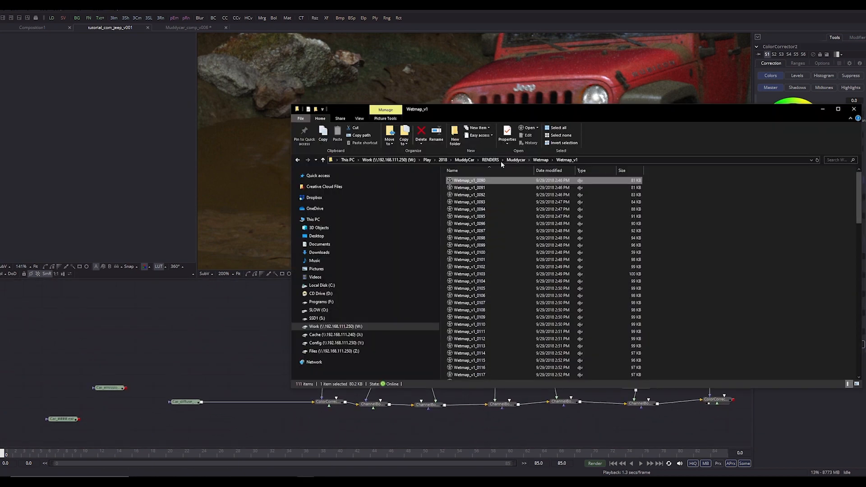
{"action": "left_click", "coordinate": [491, 160]}
{"action": "double_click", "coordinate": [477, 195]}
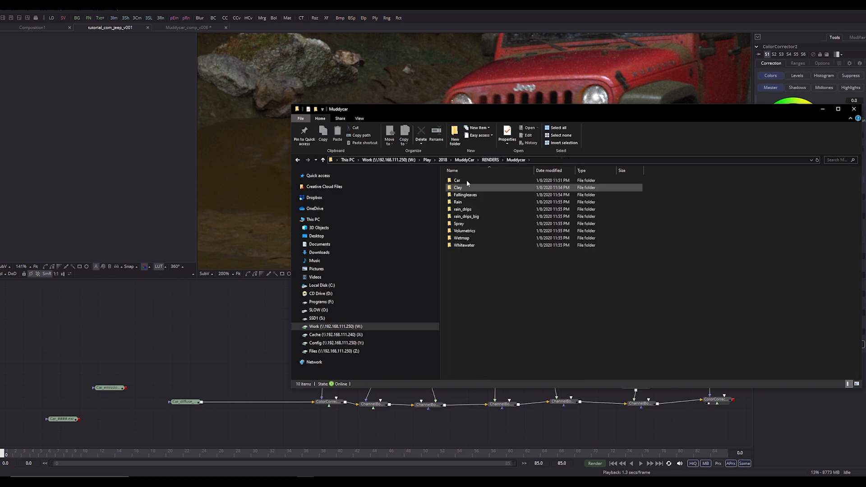
{"action": "double_click", "coordinate": [466, 180]}
{"action": "double_click", "coordinate": [469, 202]}
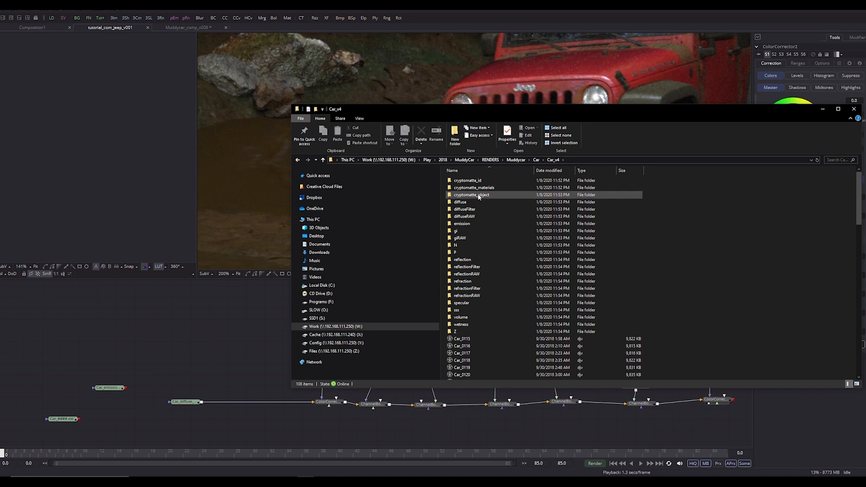
{"action": "left_click_drag", "start_coordinate": [478, 194], "coordinate": [221, 321]}
Place the Car_cryptomatte_object loader above the Wetmap_v1 loader and save the composition
{"action": "left_click_drag", "start_coordinate": [119, 376], "coordinate": [0, 411]}
{"action": "left_click_drag", "start_coordinate": [103, 348], "coordinate": [556, 327]}
{"action": "left_click_drag", "start_coordinate": [611, 381], "coordinate": [378, 325]}
{"action": "scroll", "coordinate": [500, 134], "scroll_direction": "down", "scroll_amount": 1}
{"action": "key", "text": "ctrl+s"}
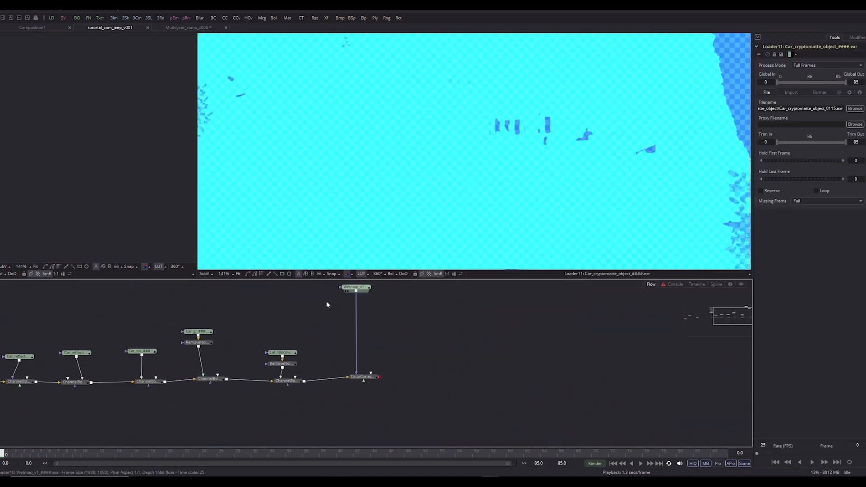
{"action": "left_click_drag", "start_coordinate": [326, 302], "coordinate": [347, 386]}
{"action": "left_click_drag", "start_coordinate": [329, 354], "coordinate": [419, 347]}
Add a Cryptomatte tool after the Car_cryptomatte_object loader, pick the "water" matte, output the matte only, and save
{"action": "key", "text": "ctrl+space"}
{"action": "type", "text": "cryp"}
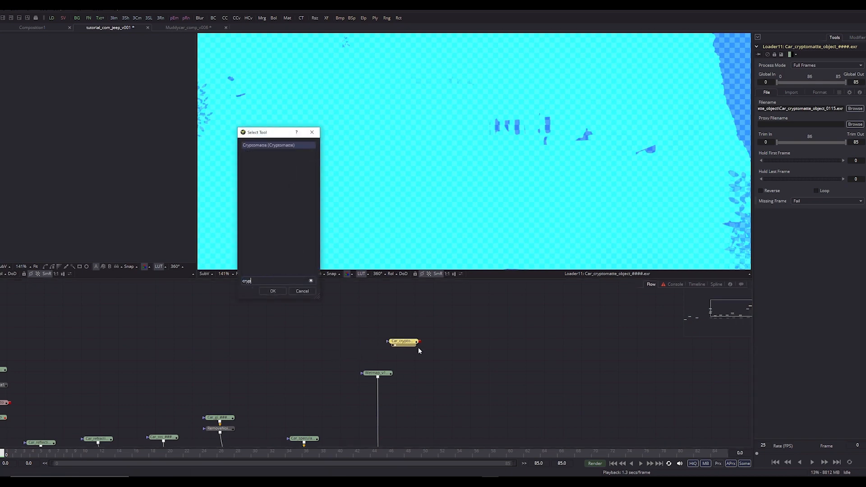
{"action": "key", "text": "Return"}
{"action": "key", "text": "2"}
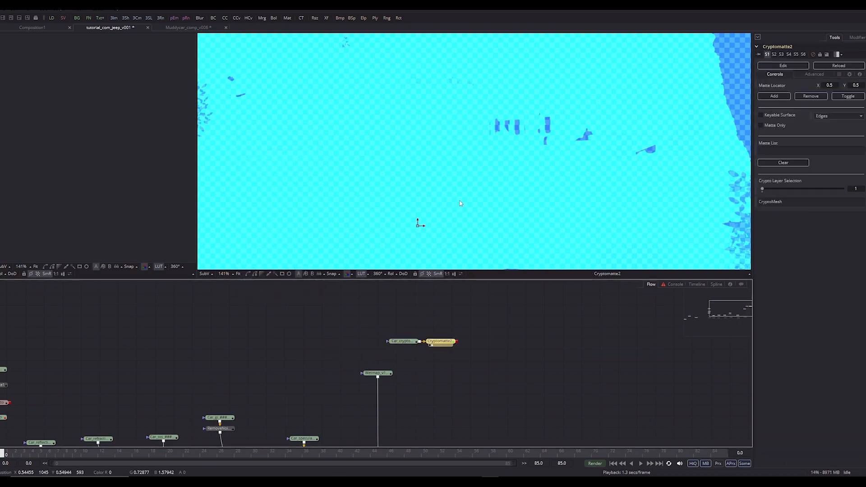
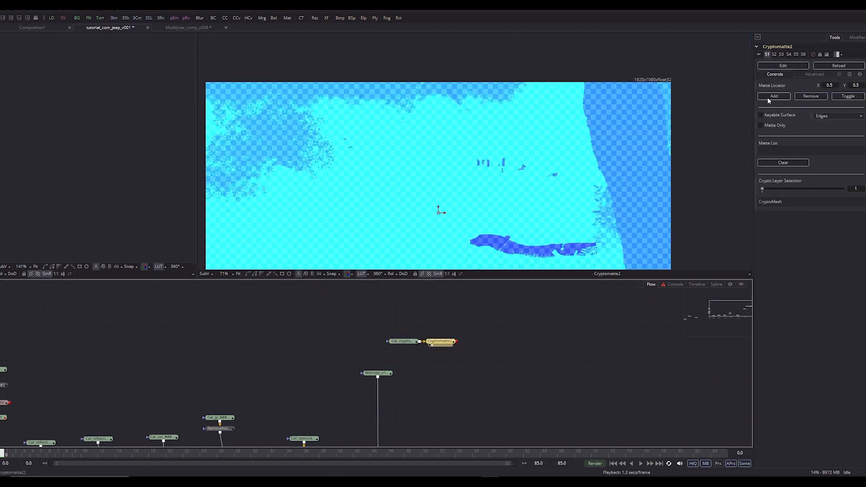
{"action": "left_click", "coordinate": [762, 125]}
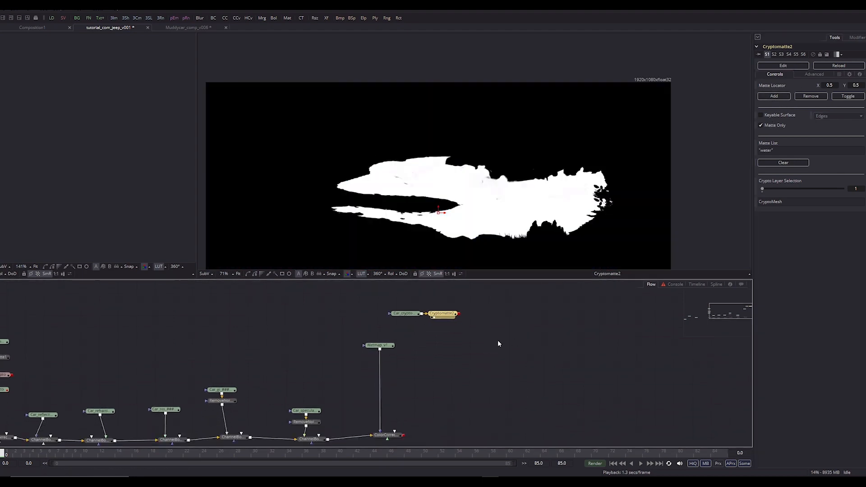
{"action": "scroll", "coordinate": [497, 339], "scroll_direction": "down", "scroll_amount": 1}
{"action": "key", "text": "ctrl+s"}
Stack the cryptomatte loader and Cryptomatte2 above Wetmap_v1 and connect Cryptomatte2 as the Wetmap_v1 loader's mask
{"action": "left_click_drag", "start_coordinate": [437, 314], "coordinate": [367, 324]}
{"action": "left_click", "coordinate": [378, 335]}
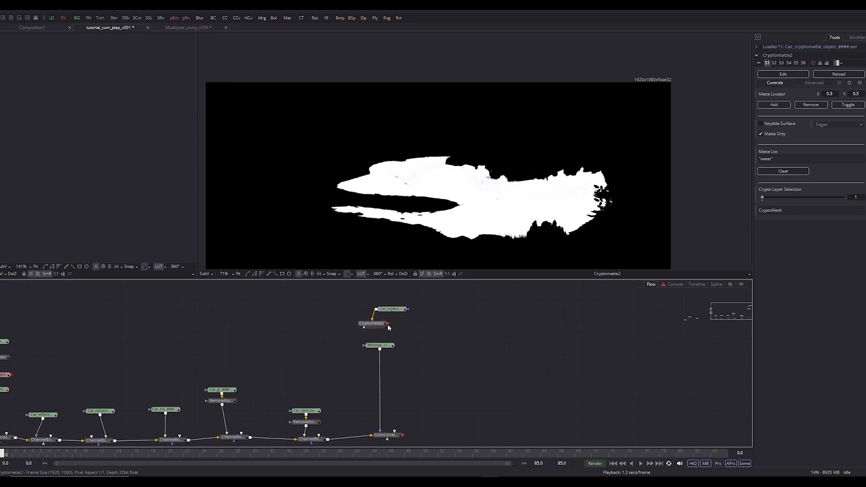
{"action": "left_click", "coordinate": [389, 326]}
{"action": "right_click", "coordinate": [389, 326]}
{"action": "key", "text": "Escape"}
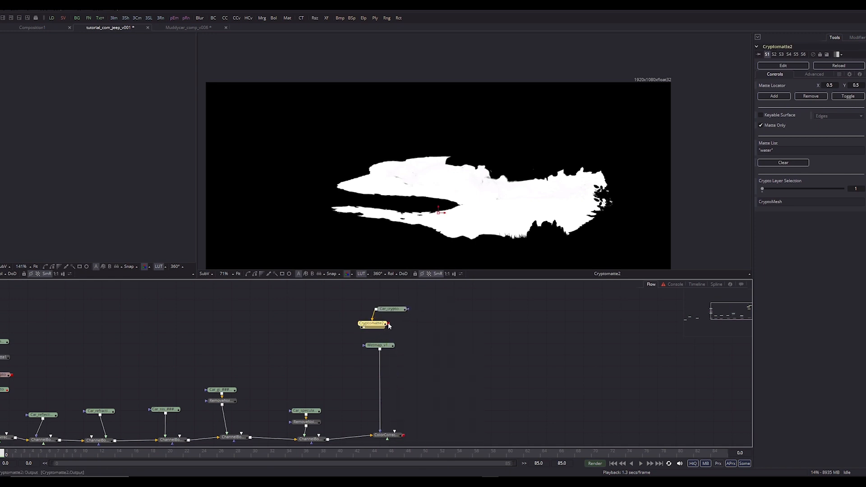
{"action": "left_click_drag", "start_coordinate": [389, 325], "coordinate": [389, 347]}
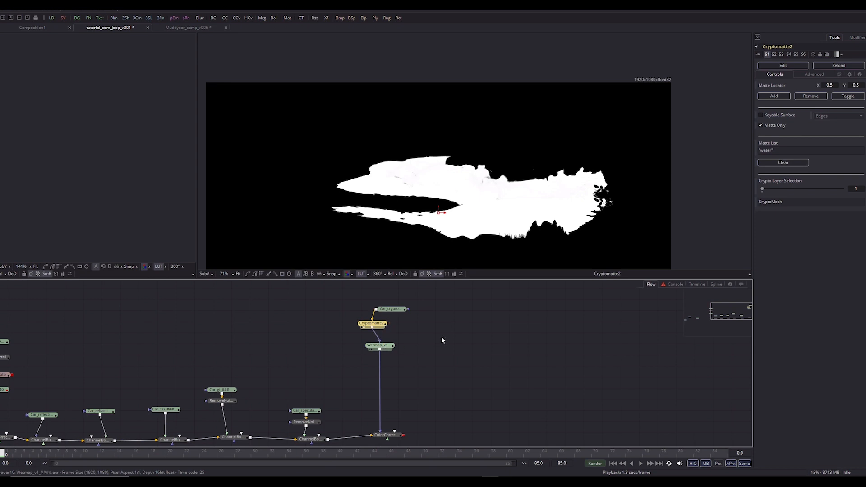
Compare the masked Wetmap_v1 output with the Cryptomatte2 water matte in the viewer, saving the composition along the way
{"action": "left_click", "coordinate": [381, 346]}
{"action": "key", "text": "2"}
{"action": "scroll", "coordinate": [457, 198], "scroll_direction": "up", "scroll_amount": 2}
{"action": "scroll", "coordinate": [536, 131], "scroll_direction": "up", "scroll_amount": 1}
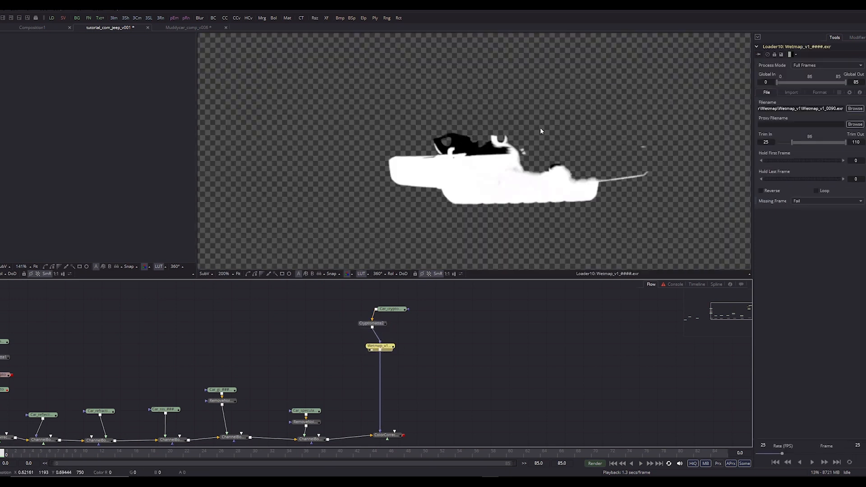
{"action": "key", "text": "ctrl+s"}
{"action": "left_click", "coordinate": [378, 324]}
{"action": "key", "text": "2"}
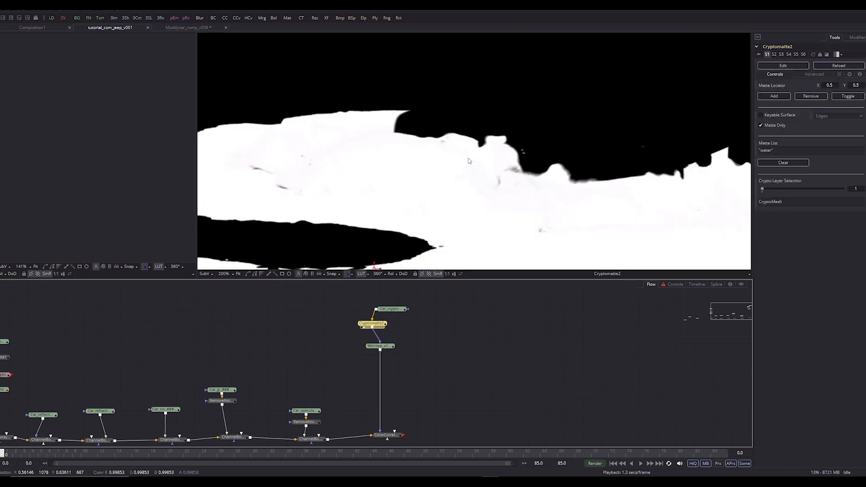
{"action": "left_click", "coordinate": [380, 347]}
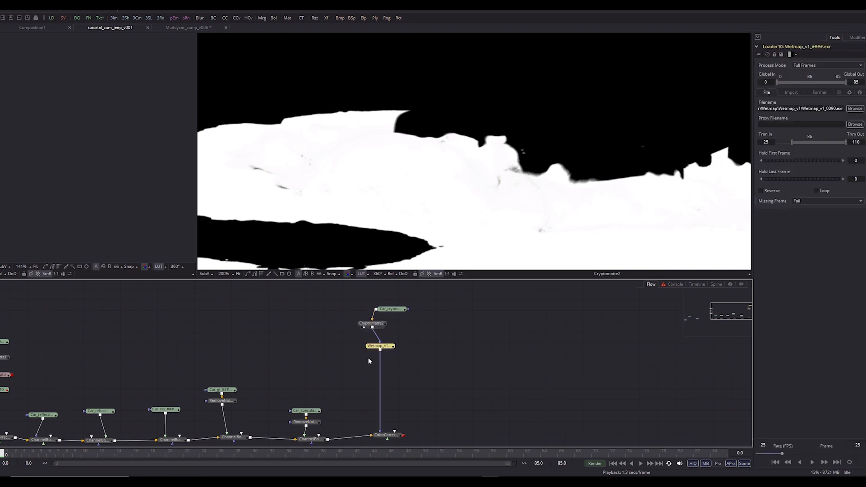
{"action": "key", "text": "2"}
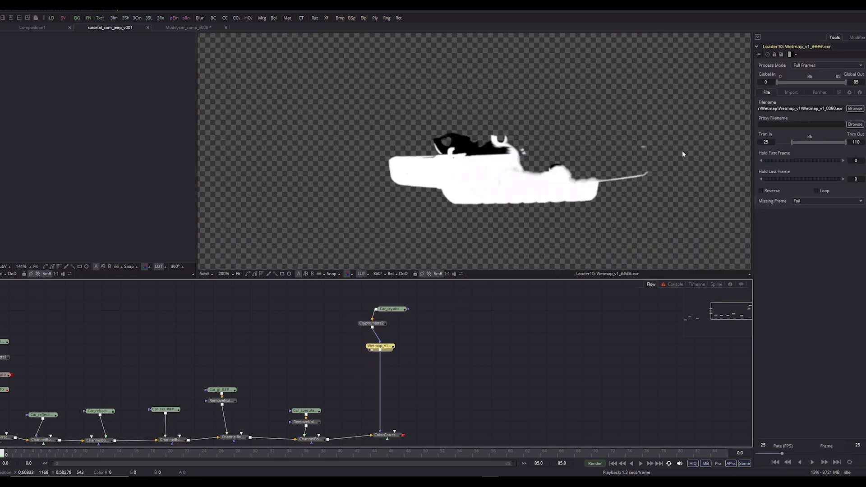
Set the Wetmap_v1 loader's mask channel to Luminance, apply the mask inverted, and save the composition
{"action": "left_click", "coordinate": [838, 93]}
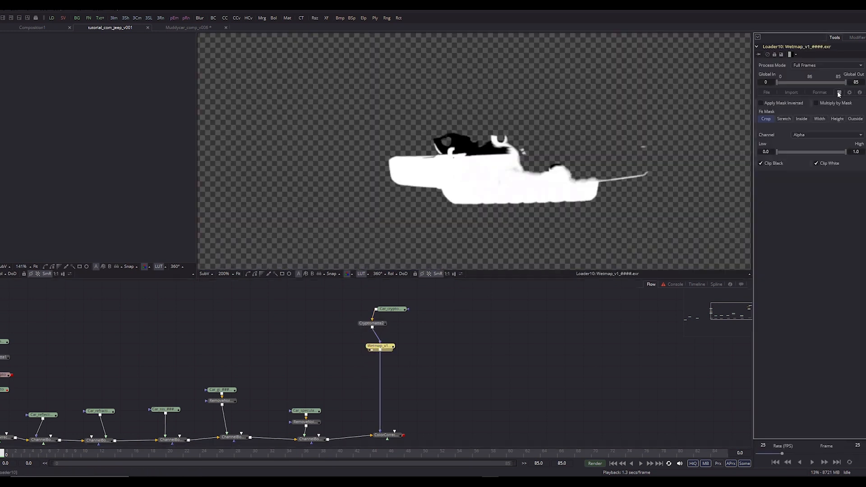
{"action": "left_click", "coordinate": [802, 134]}
{"action": "left_click", "coordinate": [801, 149]}
{"action": "left_click", "coordinate": [795, 104]}
{"action": "key", "text": "ctrl+s"}
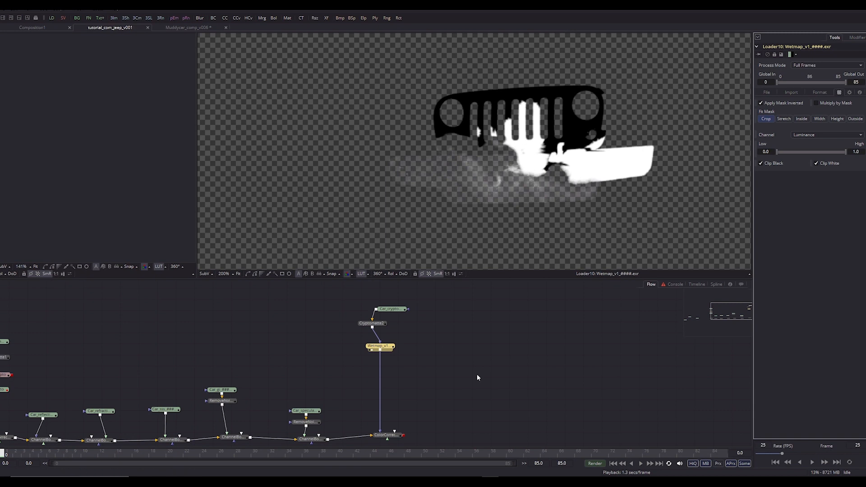
View ColorCorrector2's result and lower its master RGB gain to about 0.368 to darken the wet front of the jeep
{"action": "left_click", "coordinate": [388, 436]}
{"action": "key", "text": "2"}
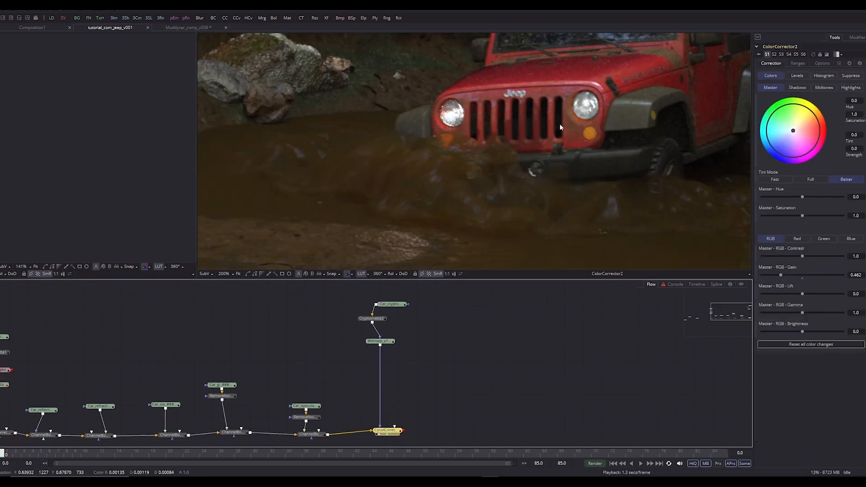
{"action": "key", "text": "ctrl+1"}
{"action": "scroll", "coordinate": [482, 177], "scroll_direction": "up", "scroll_amount": 2}
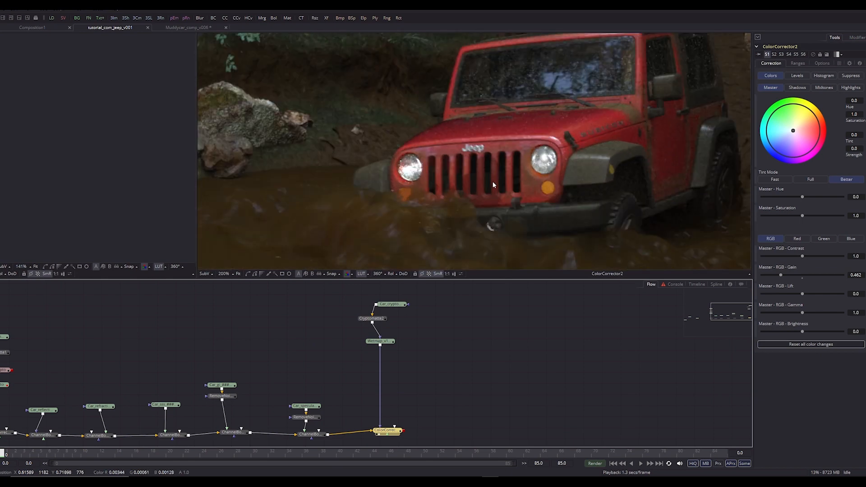
{"action": "left_click_drag", "start_coordinate": [781, 275], "coordinate": [770, 274]}
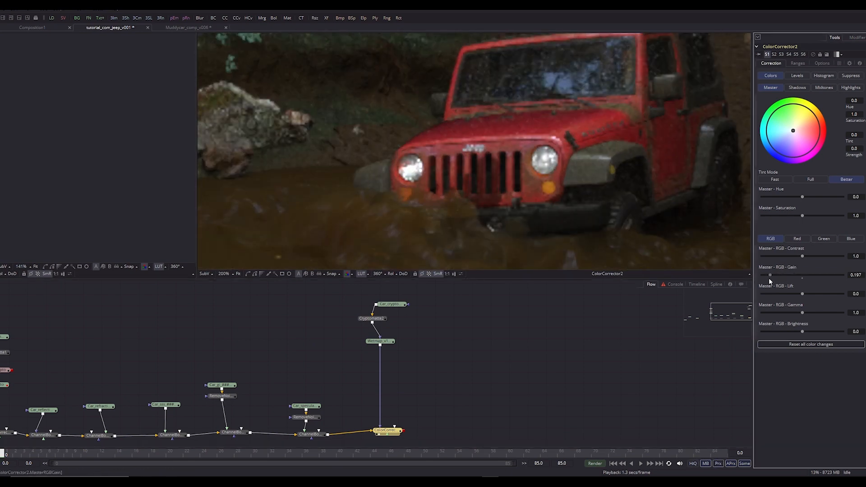
{"action": "scroll", "coordinate": [572, 204], "scroll_direction": "down", "scroll_amount": 1}
{"action": "key", "text": "ctrl+s"}
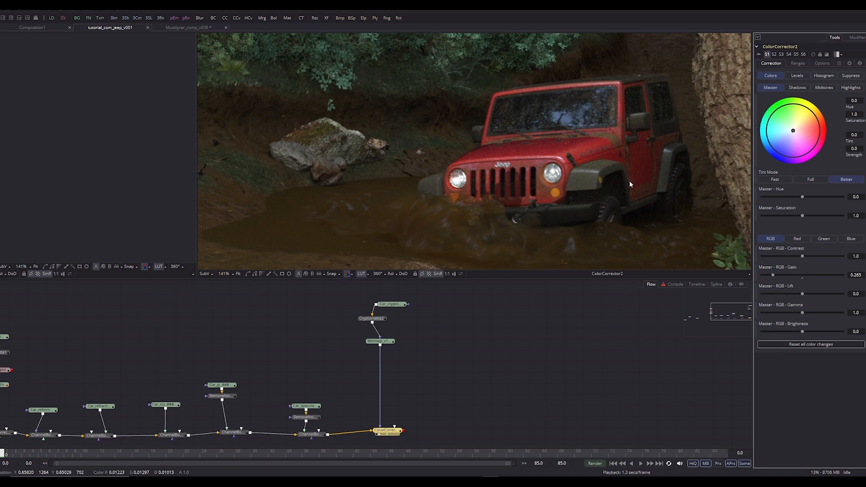
{"action": "left_click_drag", "start_coordinate": [776, 274], "coordinate": [780, 275]}
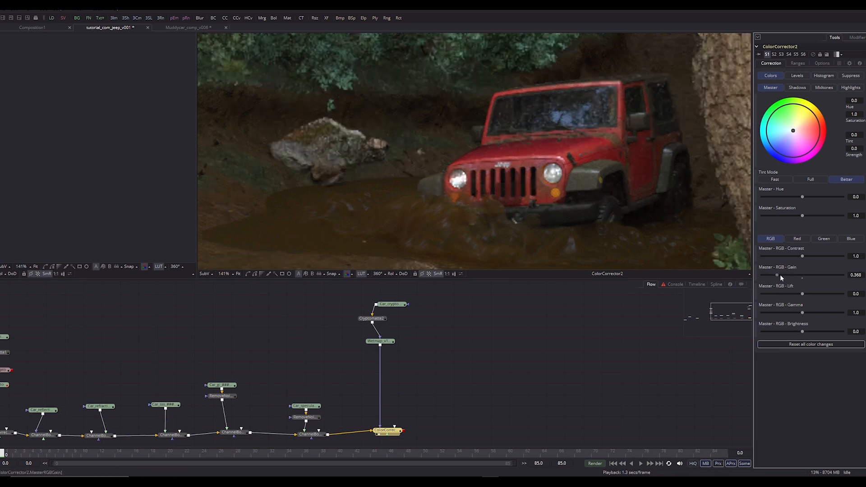
Move the Car_specular loader up and insert a ColorCorrector between it and its noise removal node
{"action": "left_click_drag", "start_coordinate": [329, 319], "coordinate": [500, 341]}
{"action": "left_click", "coordinate": [409, 342]}
{"action": "left_click_drag", "start_coordinate": [342, 355], "coordinate": [405, 354]}
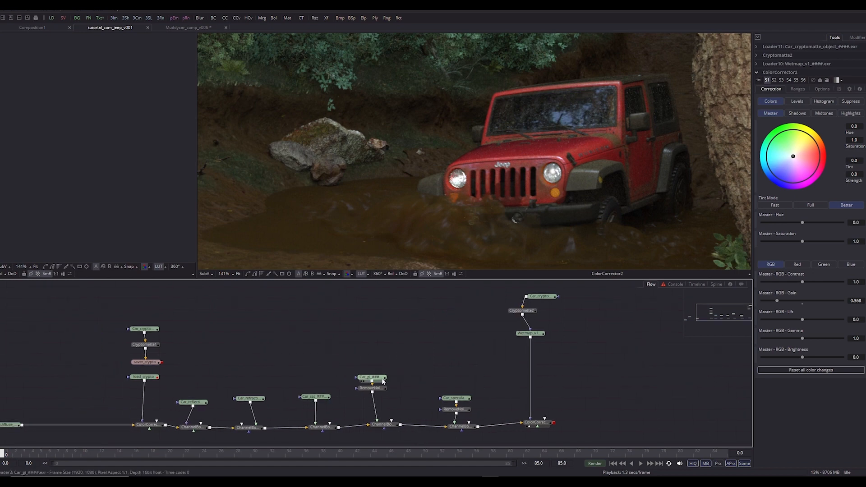
{"action": "left_click_drag", "start_coordinate": [453, 401], "coordinate": [452, 376]}
{"action": "key", "text": "shift+space"}
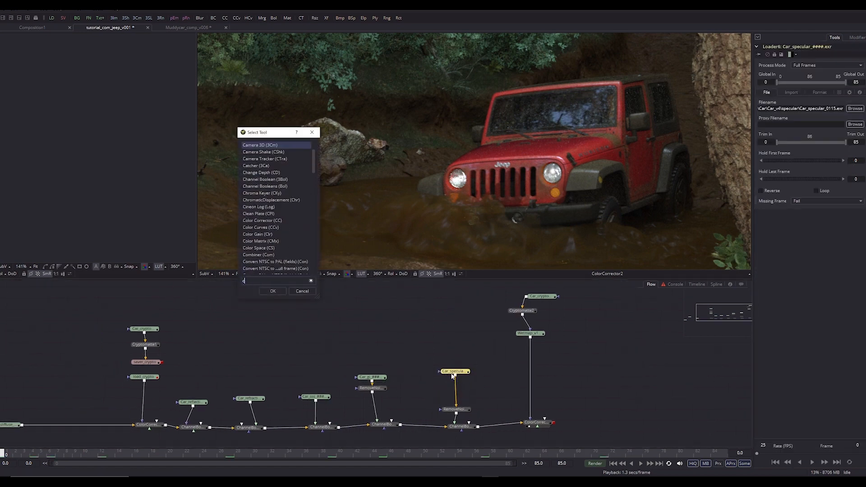
{"action": "type", "text": "color"}
{"action": "key", "text": "Return"}
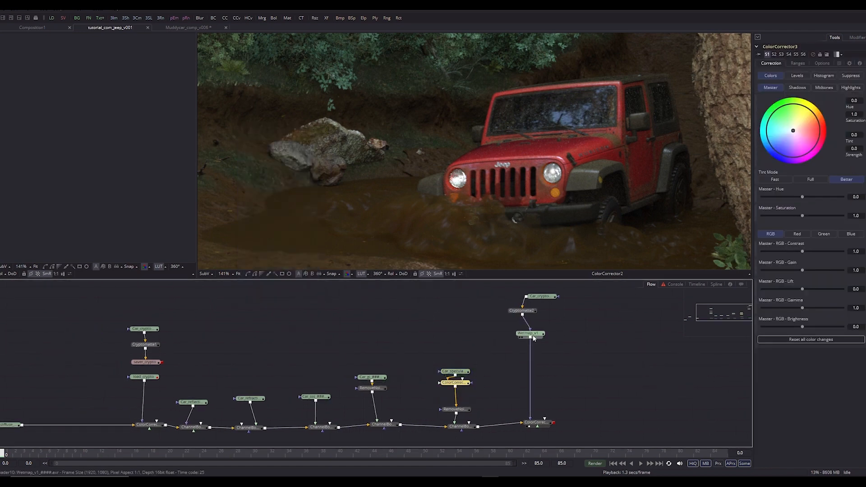
Connect Wetmap_v1 as ColorCorrector3's mask, apply the mask inverted, and set its channel to Luminance
{"action": "left_click_drag", "start_coordinate": [530, 342], "coordinate": [466, 380]}
{"action": "left_click", "coordinate": [457, 383]}
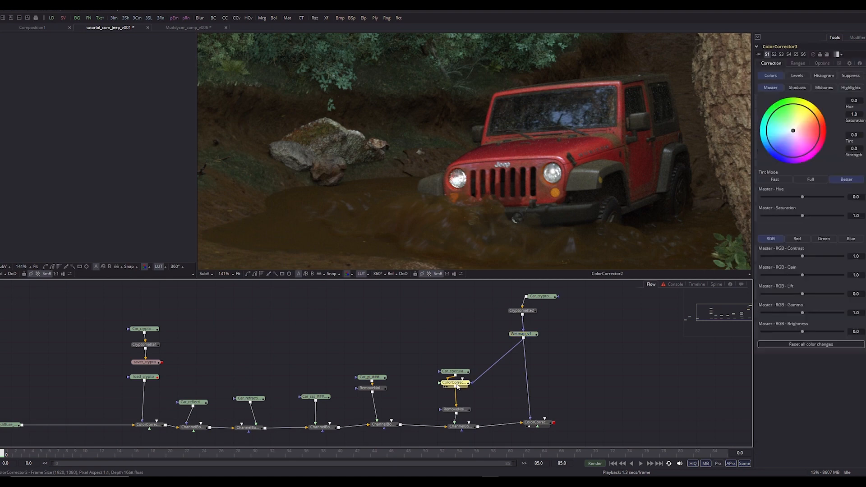
{"action": "left_click", "coordinate": [839, 63]}
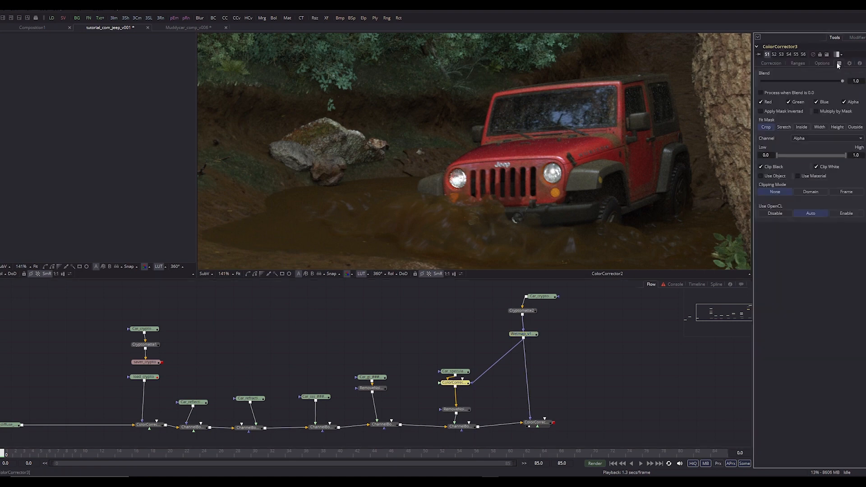
{"action": "left_click", "coordinate": [777, 113]}
{"action": "left_click", "coordinate": [807, 139]}
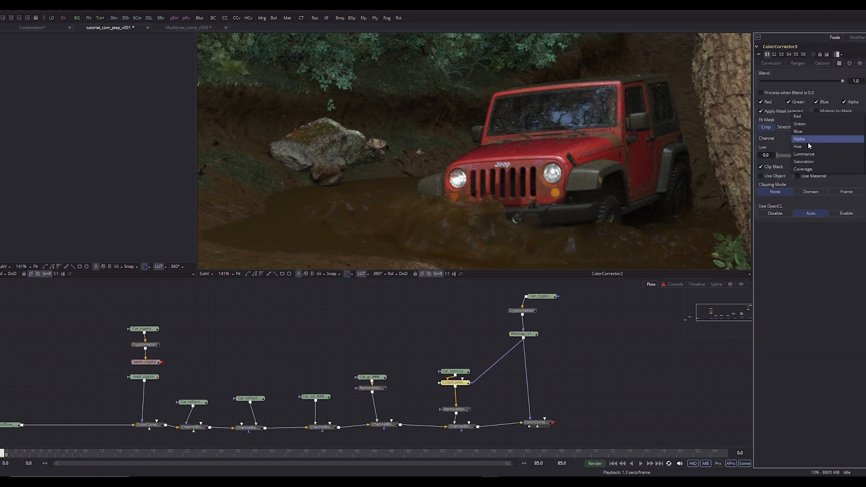
{"action": "left_click", "coordinate": [808, 156]}
Raise ColorCorrector3's master RGB gain to about 3.393 to brighten the specular pass
{"action": "left_click", "coordinate": [771, 63]}
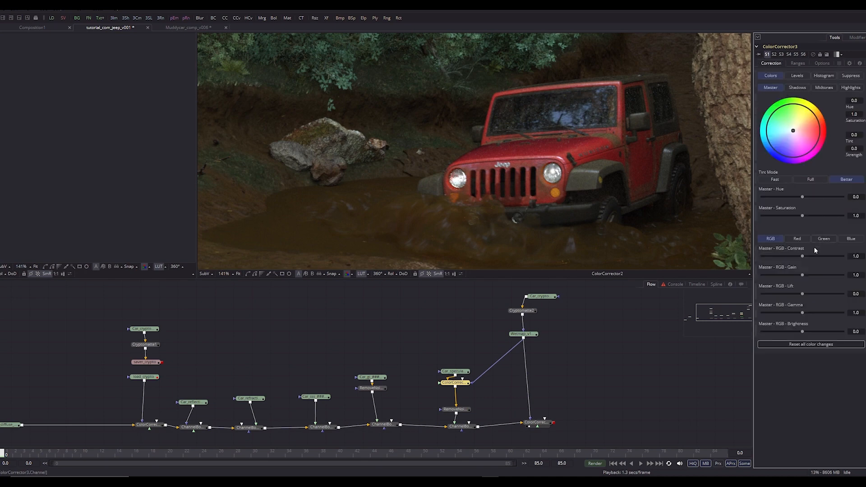
{"action": "left_click_drag", "start_coordinate": [803, 275], "coordinate": [822, 274]}
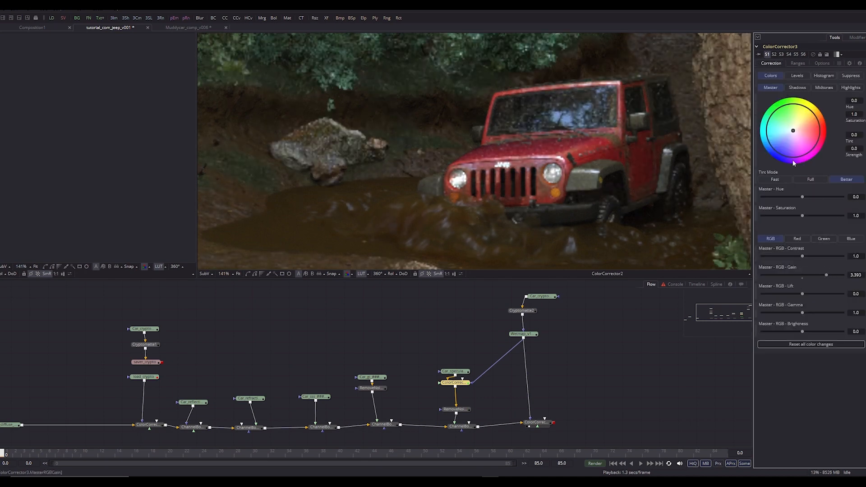
Turn off the inverted mask on ColorCorrector3 and view that node's result
{"action": "left_click", "coordinate": [838, 64]}
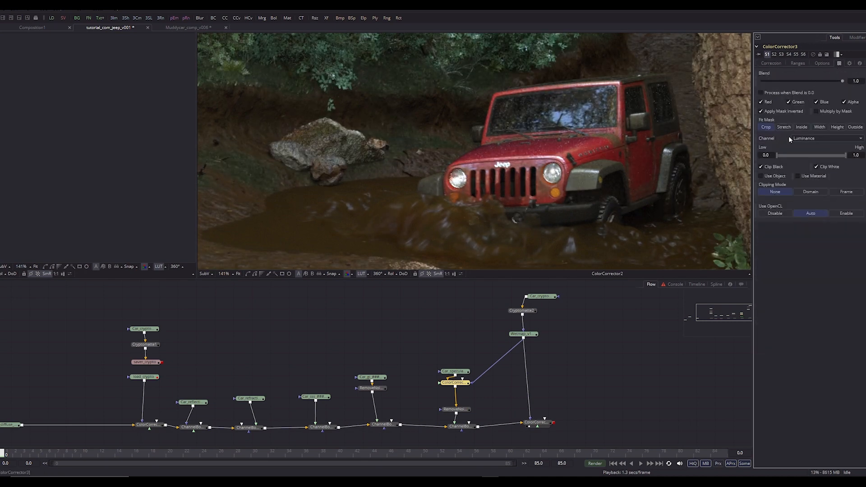
{"action": "left_click", "coordinate": [775, 112]}
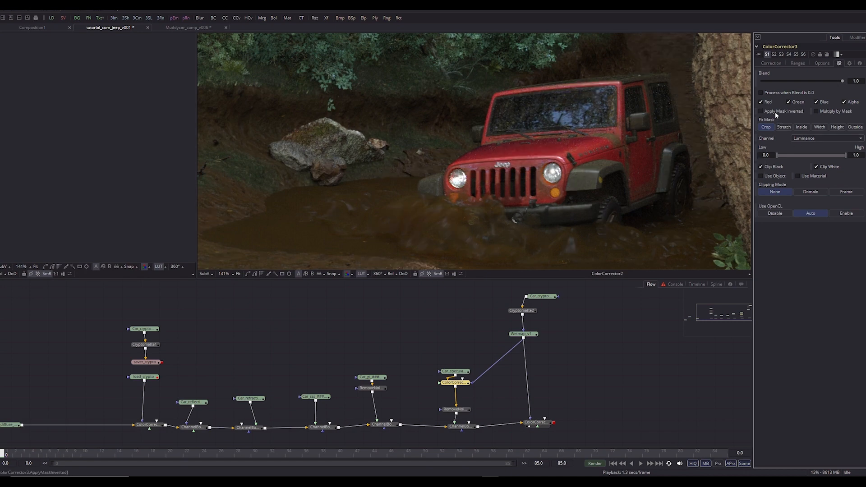
{"action": "left_click", "coordinate": [775, 111]}
{"action": "left_click", "coordinate": [775, 112]}
{"action": "key", "text": "2"}
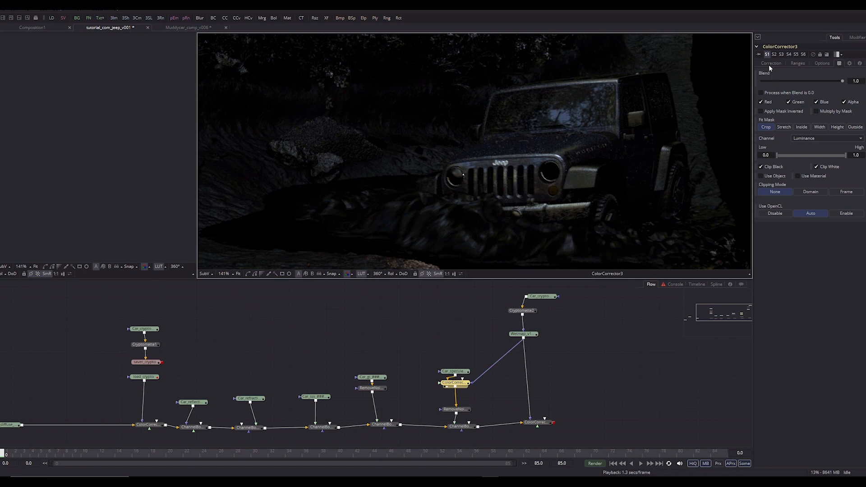
Raise ColorCorrector3's master RGB gain to 5.0 and check the jeep's front in ColorCorrector2's result
{"action": "left_click", "coordinate": [770, 64]}
{"action": "mouse_move", "coordinate": [826, 276]}
{"action": "left_mouse_down"}
{"action": "mouse_move", "coordinate": [836, 276]}
{"action": "mouse_move", "coordinate": [818, 276]}
{"action": "mouse_move", "coordinate": [843, 276]}
{"action": "left_mouse_up"}
{"action": "left_click_drag", "start_coordinate": [554, 429], "coordinate": [529, 356]}
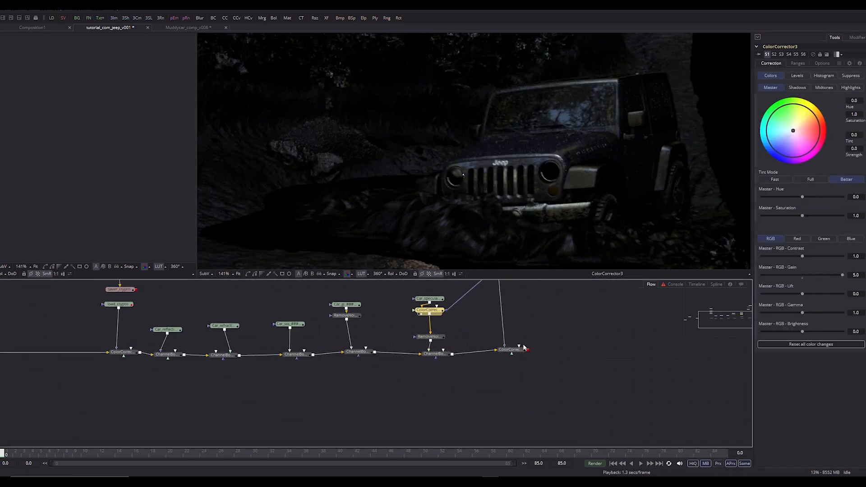
{"action": "left_click", "coordinate": [518, 350]}
{"action": "key", "text": "2"}
{"action": "scroll", "coordinate": [519, 199], "scroll_direction": "up", "scroll_amount": 2}
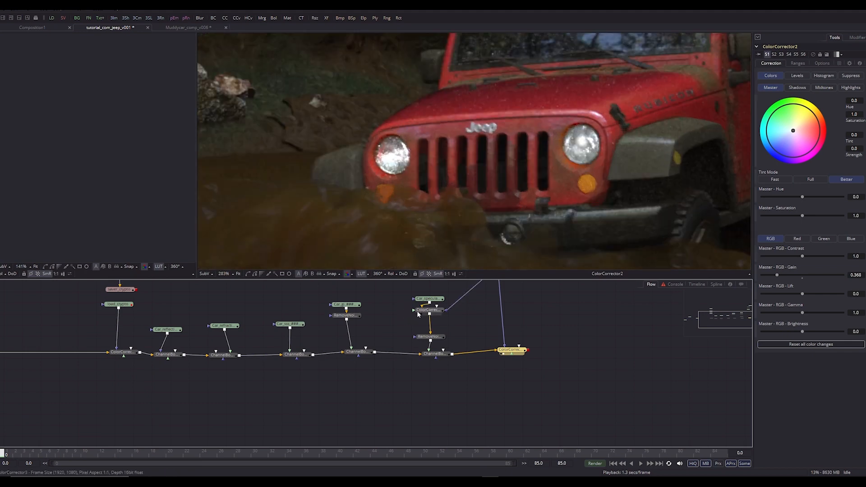
Set ColorCorrector3's master RGB gain to 20, reduce it to about 17.14, and save the composition
{"action": "left_click", "coordinate": [426, 310]}
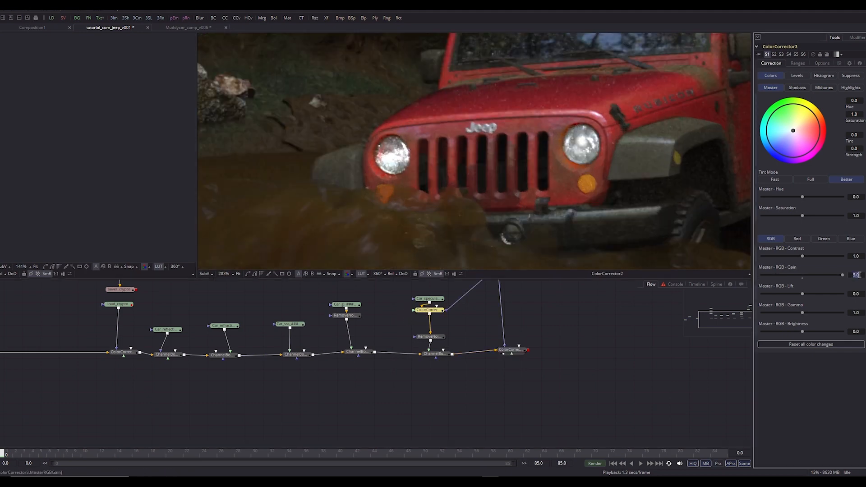
{"action": "key", "text": "Tab"}
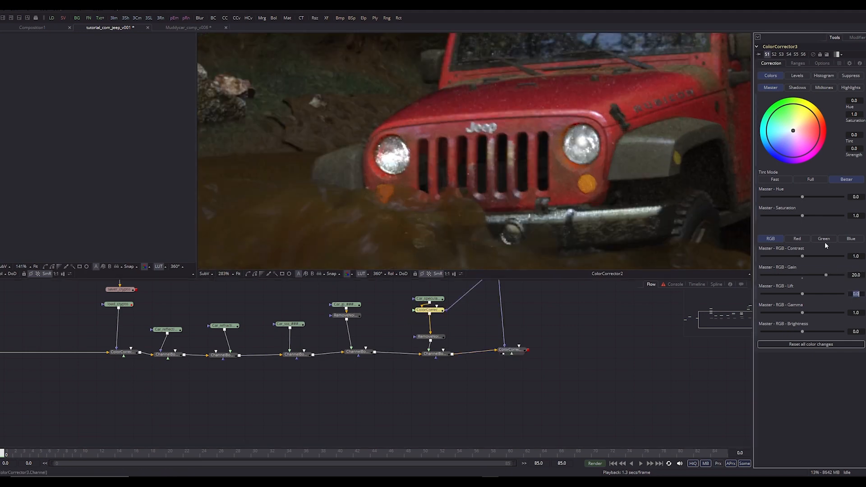
{"action": "left_click_drag", "start_coordinate": [824, 274], "coordinate": [822, 276]}
{"action": "scroll", "coordinate": [686, 190], "scroll_direction": "down", "scroll_amount": 2}
{"action": "left_click", "coordinate": [691, 376]}
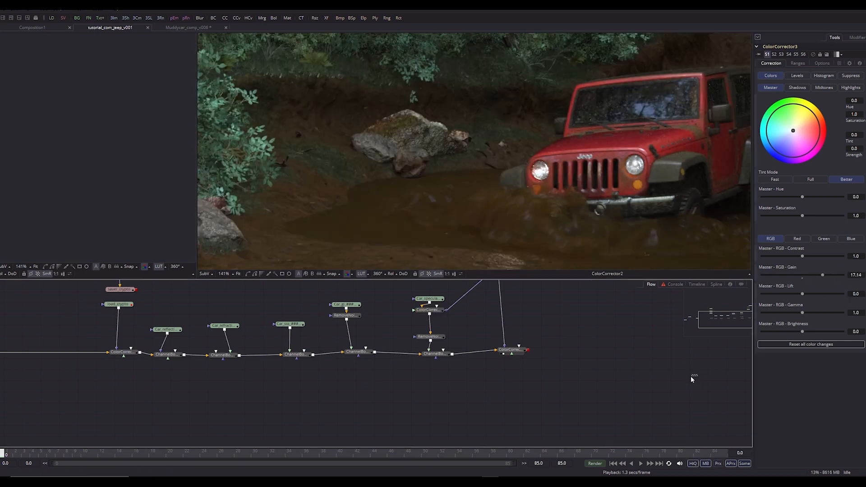
{"action": "key", "text": "ctrl+s"}
Examine the wet and specular areas of the jeep within the whole composite, including at frame 9
{"action": "left_click_drag", "start_coordinate": [629, 382], "coordinate": [544, 396]}
{"action": "scroll", "coordinate": [571, 201], "scroll_direction": "down", "scroll_amount": 1}
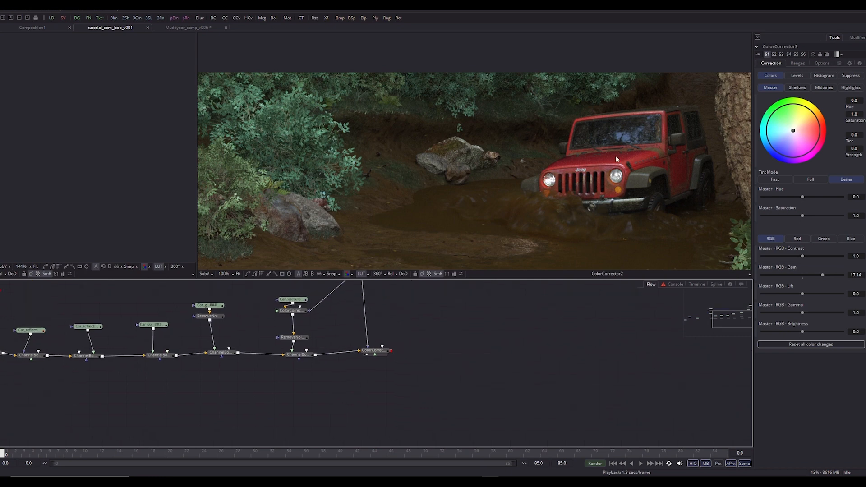
{"action": "scroll", "coordinate": [621, 148], "scroll_direction": "down", "scroll_amount": 1}
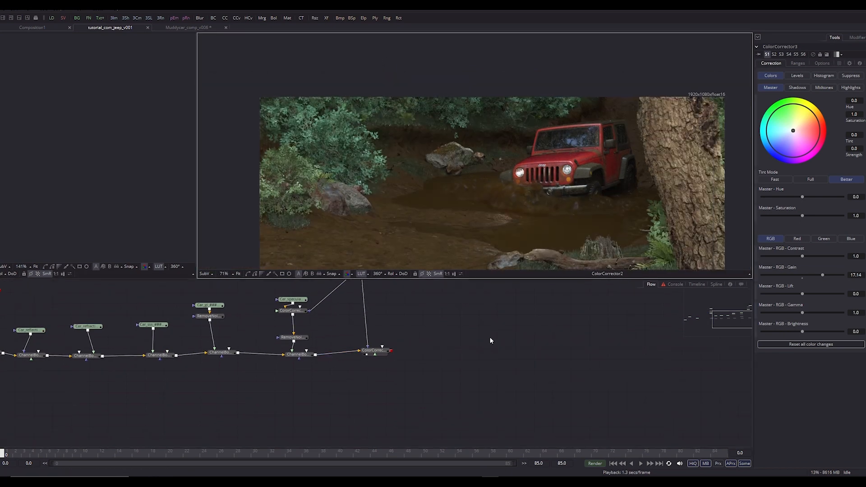
{"action": "scroll", "coordinate": [557, 158], "scroll_direction": "up", "scroll_amount": 2}
{"action": "left_click", "coordinate": [517, 362]}
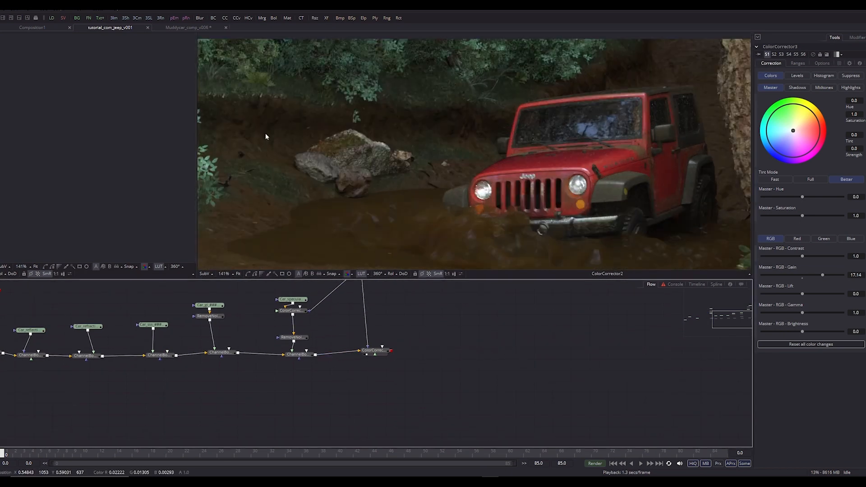
{"action": "scroll", "coordinate": [266, 143], "scroll_direction": "down", "scroll_amount": 1}
{"action": "left_click_drag", "start_coordinate": [366, 192], "coordinate": [420, 261]}
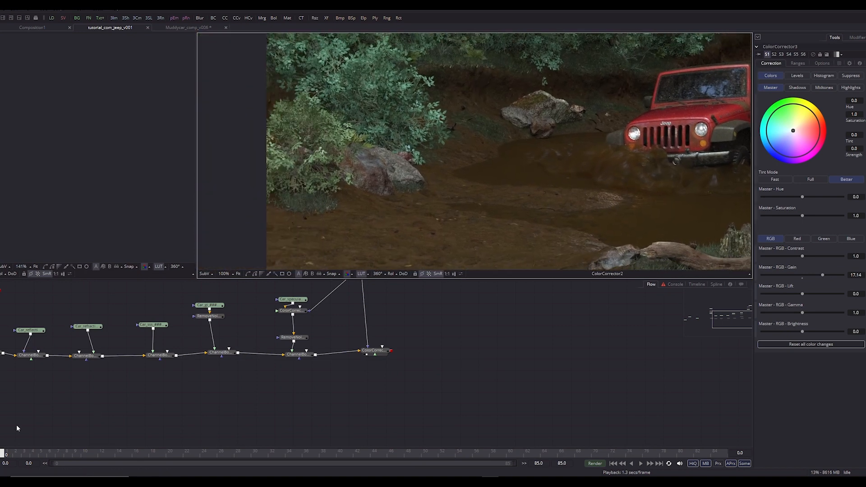
Add a Saver node after ColorCorrector2 without choosing an output file
{"action": "left_click_drag", "start_coordinate": [432, 358], "coordinate": [326, 361]}
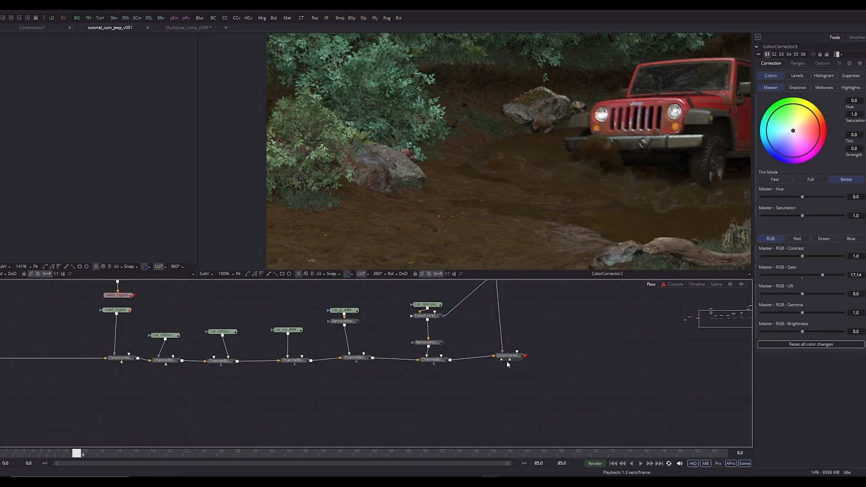
{"action": "key", "text": "shift+space"}
{"action": "type", "text": "saver"}
{"action": "key", "text": "Return"}
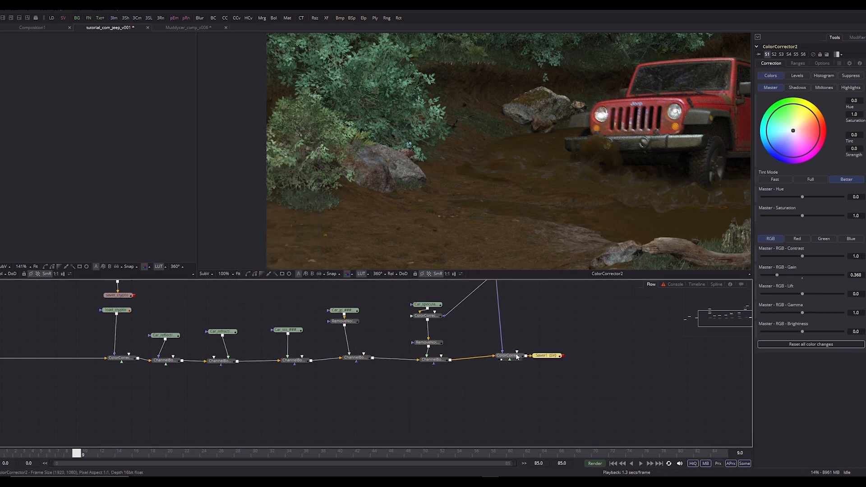
{"action": "left_click", "coordinate": [555, 139]}
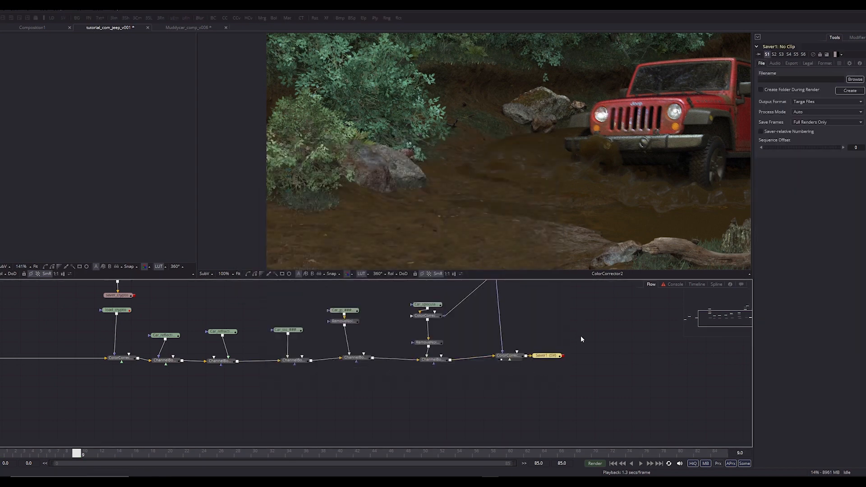
Switch to the Muddycar_comp_v006 composition, look over its render pass node tree, and save it
{"action": "left_click", "coordinate": [190, 28]}
{"action": "left_click_drag", "start_coordinate": [547, 151], "coordinate": [557, 124]}
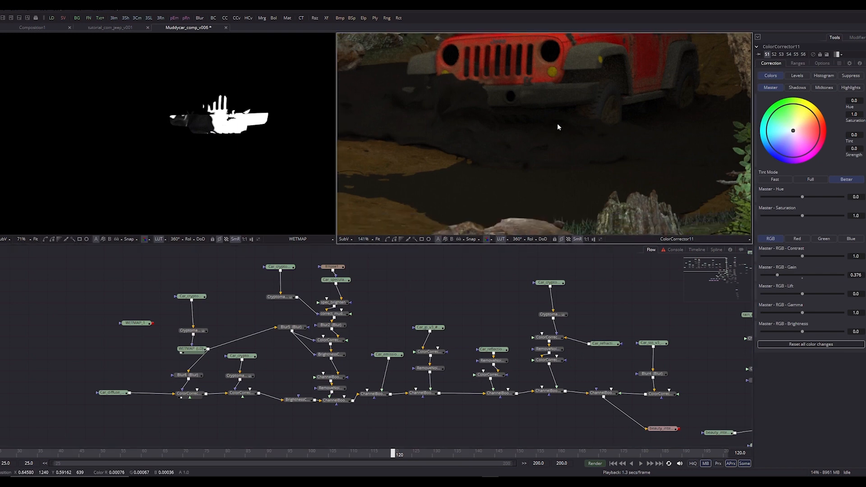
{"action": "left_click_drag", "start_coordinate": [486, 315], "coordinate": [411, 307]}
{"action": "left_click_drag", "start_coordinate": [630, 398], "coordinate": [573, 393]}
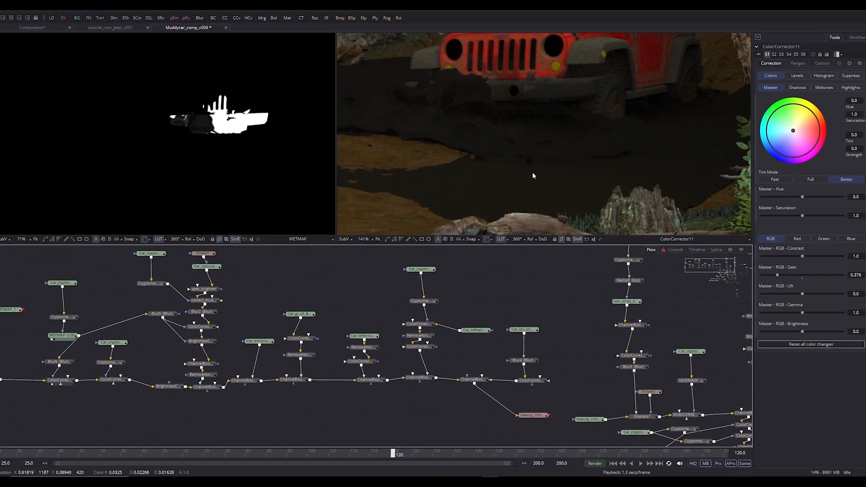
{"action": "scroll", "coordinate": [540, 152], "scroll_direction": "down", "scroll_amount": 2}
{"action": "key", "text": "ctrl+s"}
Inspect the WETMAP_1 and WETMAP loaders near the start of the node tree
{"action": "left_click_drag", "start_coordinate": [498, 299], "coordinate": [572, 302]}
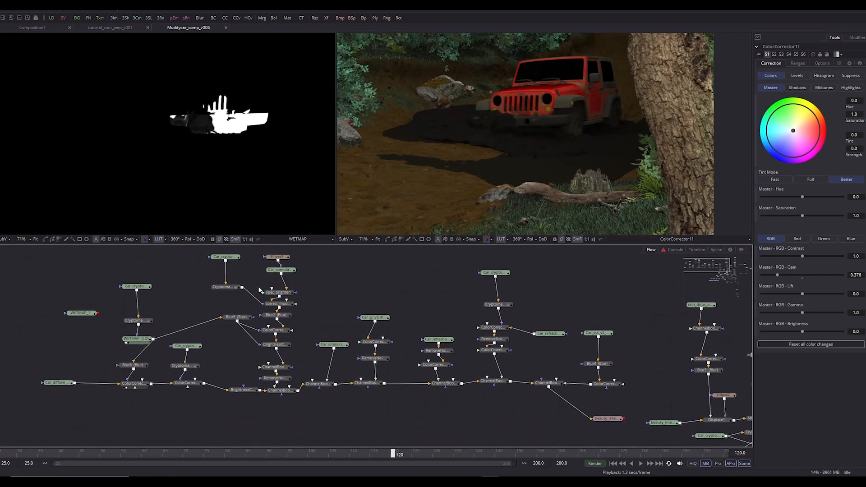
{"action": "left_click_drag", "start_coordinate": [260, 290], "coordinate": [329, 308]}
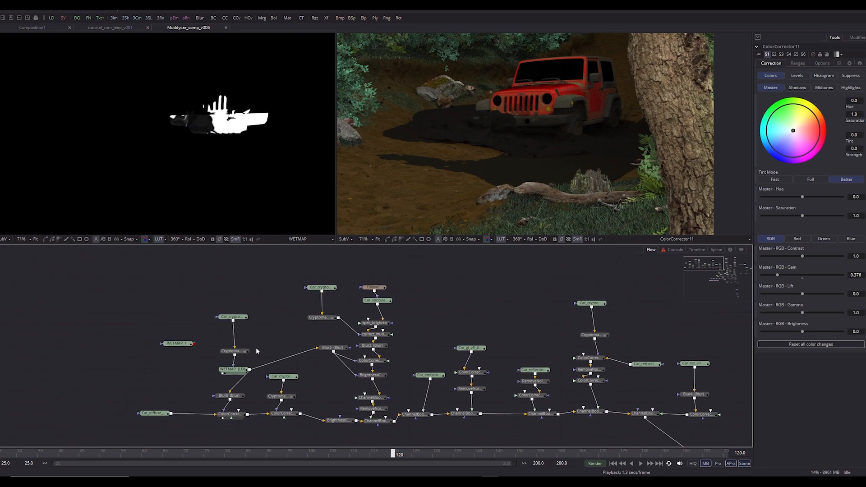
{"action": "scroll", "coordinate": [266, 357], "scroll_direction": "up", "scroll_amount": 2}
{"action": "left_click", "coordinate": [180, 347]}
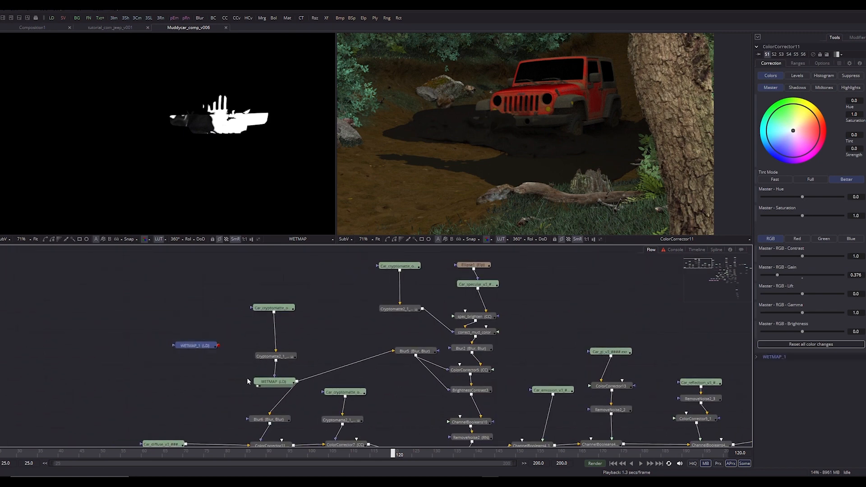
{"action": "left_click", "coordinate": [266, 384]}
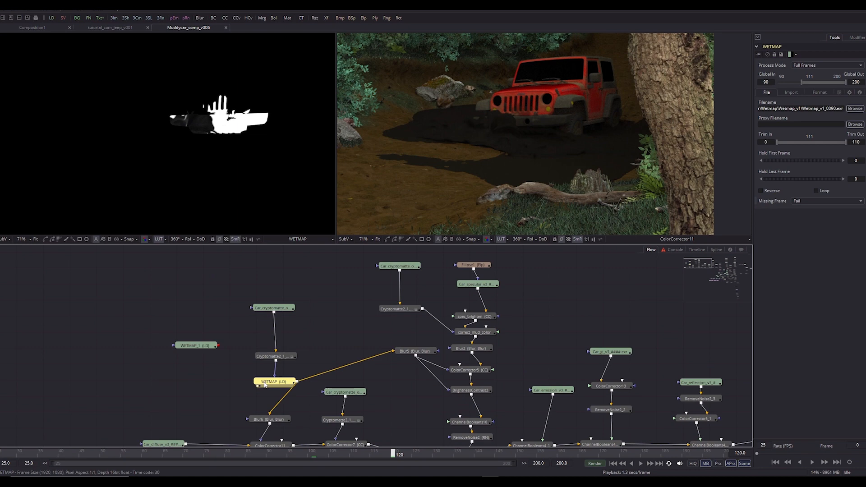
{"action": "left_click", "coordinate": [216, 395]}
View the WETMAP loader's mask and compare it with the result of ColorCorrector11
{"action": "left_click_drag", "start_coordinate": [490, 408], "coordinate": [401, 373]}
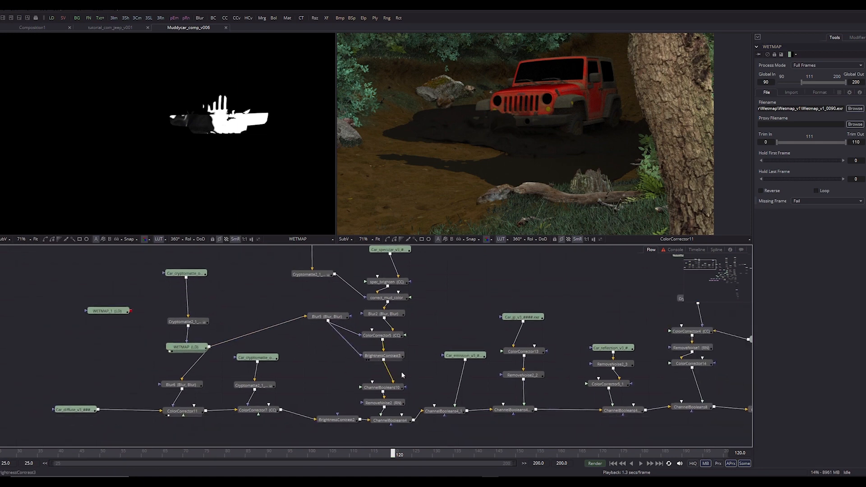
{"action": "left_click_drag", "start_coordinate": [201, 349], "coordinate": [417, 147]}
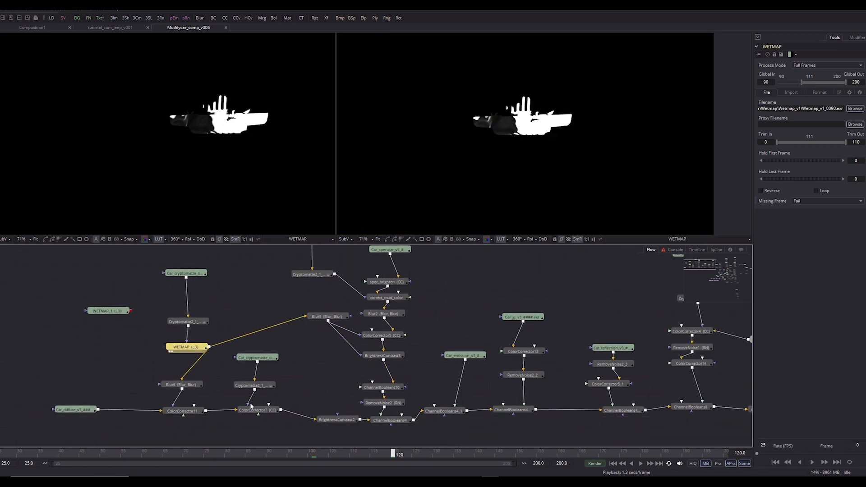
{"action": "left_click", "coordinate": [182, 411]}
{"action": "key", "text": "2"}
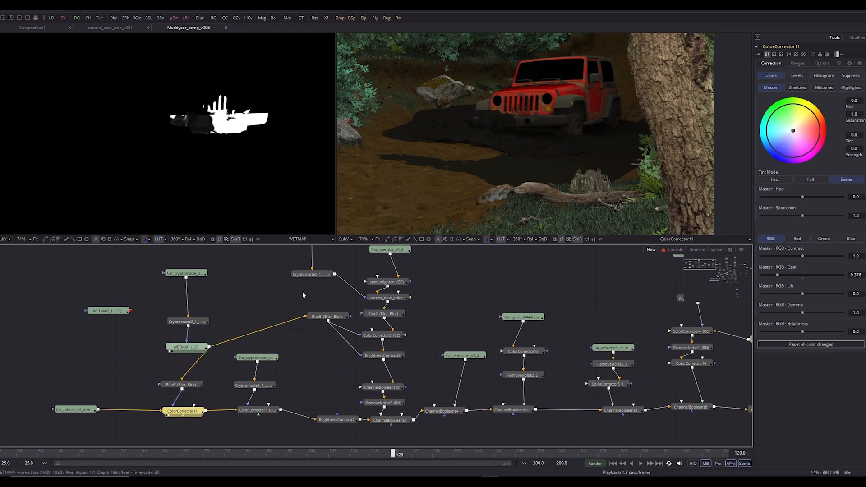
View the exterior cryptomatte branch and its mask, then the result of ColorCorrector7 that it drives
{"action": "scroll", "coordinate": [528, 96], "scroll_direction": "up", "scroll_amount": 2}
{"action": "left_click", "coordinate": [260, 358]}
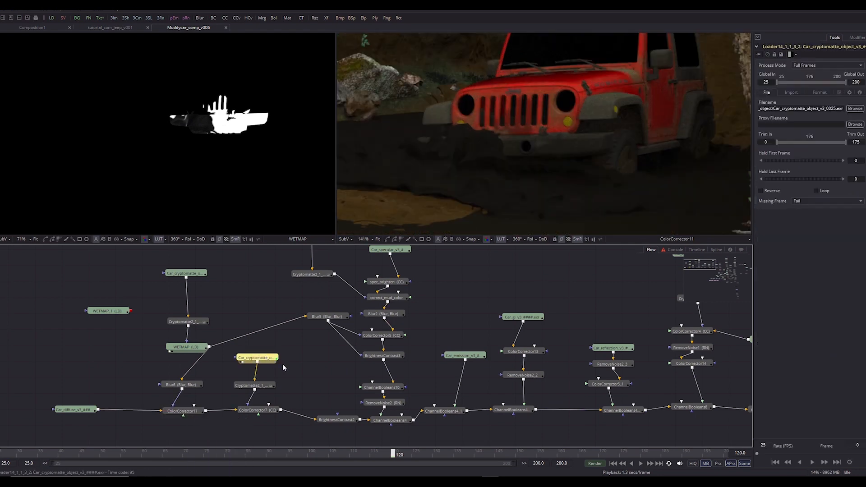
{"action": "key", "text": "2"}
{"action": "left_click", "coordinate": [267, 387]}
{"action": "key", "text": "2"}
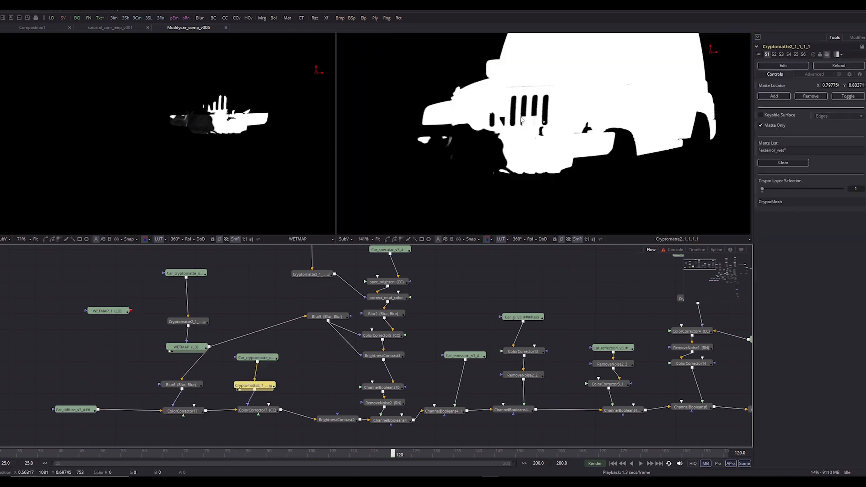
{"action": "scroll", "coordinate": [482, 214], "scroll_direction": "down", "scroll_amount": 2}
{"action": "left_click", "coordinate": [258, 410]}
{"action": "key", "text": "2"}
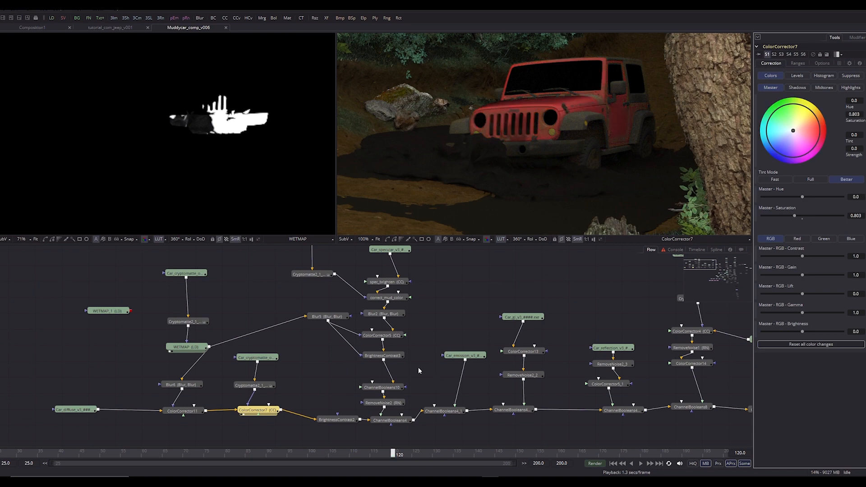
View the corrected specular pass at ChannelBooleans10 and the Car_emission pass
{"action": "left_click_drag", "start_coordinate": [419, 370], "coordinate": [373, 373]}
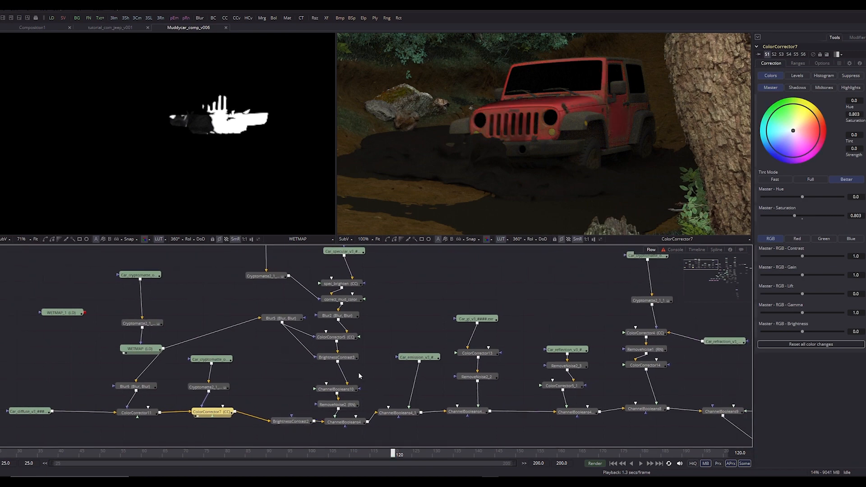
{"action": "left_click", "coordinate": [327, 389]}
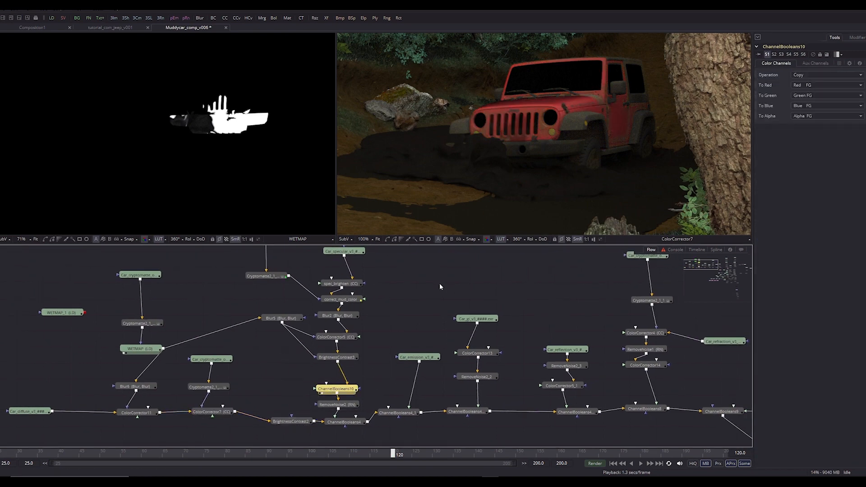
{"action": "left_click_drag", "start_coordinate": [440, 284], "coordinate": [269, 256]}
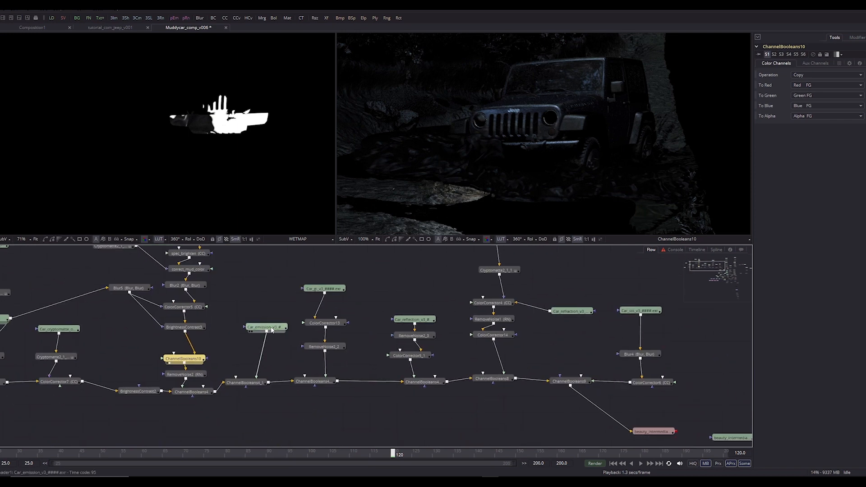
{"action": "left_click", "coordinate": [272, 329]}
{"action": "key", "text": "2"}
View the composite at the ChannelBooleans nodes that add the GI and reflection passes
{"action": "left_click", "coordinate": [323, 381]}
{"action": "key", "text": "2"}
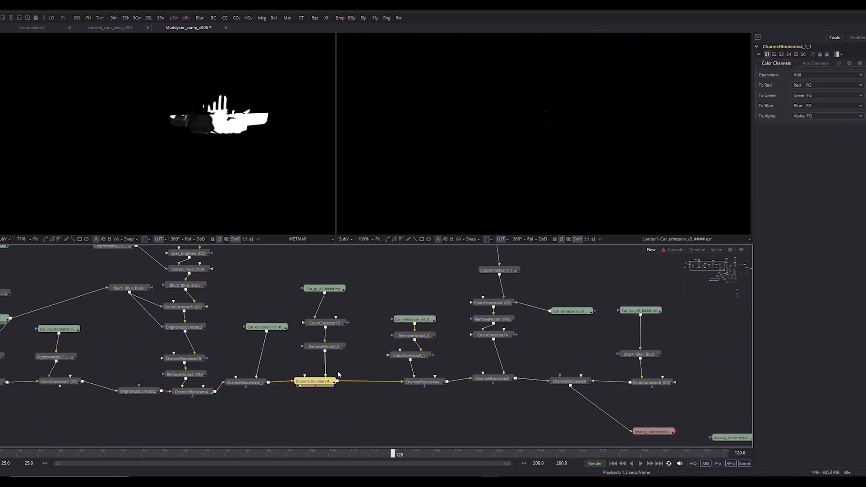
{"action": "left_click_drag", "start_coordinate": [392, 375], "coordinate": [313, 379]}
{"action": "left_click", "coordinate": [351, 389]}
{"action": "key", "text": "2"}
{"action": "left_click_drag", "start_coordinate": [428, 391], "coordinate": [326, 402]}
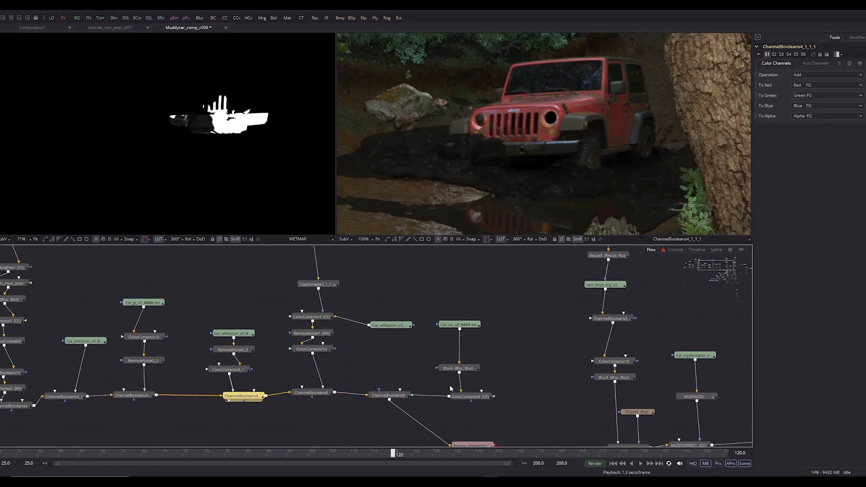
View the combined beauty result at ChannelBooleans9 across the full frame
{"action": "left_click", "coordinate": [388, 396]}
{"action": "left_click_drag", "start_coordinate": [495, 407], "coordinate": [475, 359]}
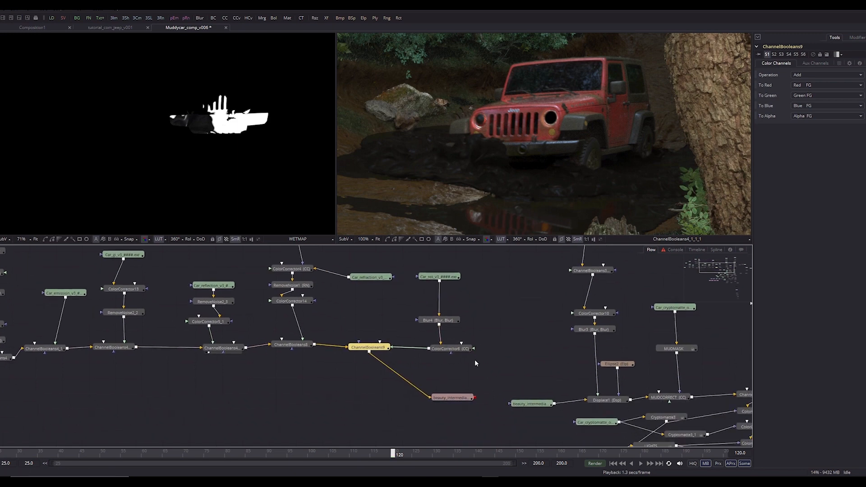
{"action": "left_click_drag", "start_coordinate": [378, 350], "coordinate": [464, 143]}
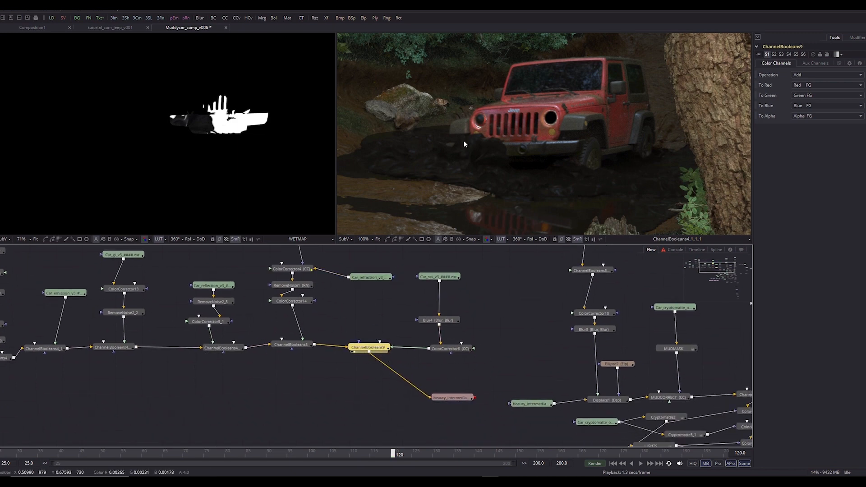
{"action": "scroll", "coordinate": [478, 130], "scroll_direction": "down", "scroll_amount": 2}
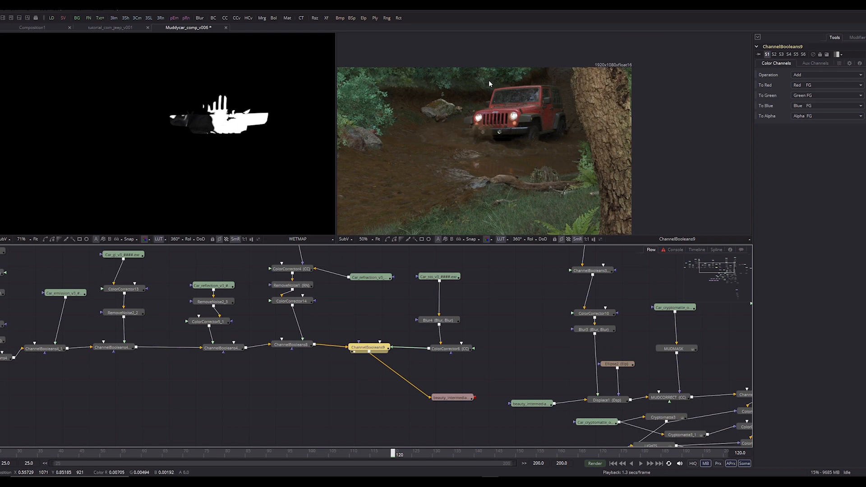
View the composite at ChannelBooleans4_1_1, where the GI pass is added
{"action": "scroll", "coordinate": [508, 129], "scroll_direction": "up", "scroll_amount": 3}
{"action": "left_click_drag", "start_coordinate": [294, 376], "coordinate": [334, 406]}
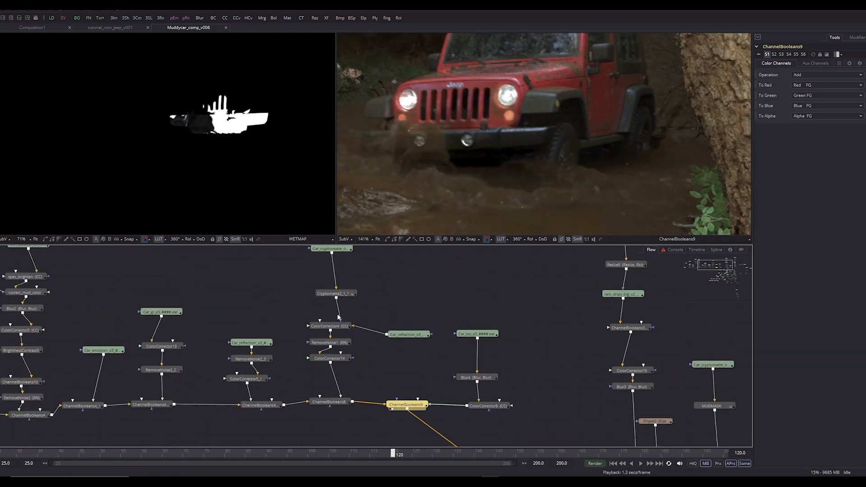
{"action": "scroll", "coordinate": [205, 339], "scroll_direction": "down", "scroll_amount": 8}
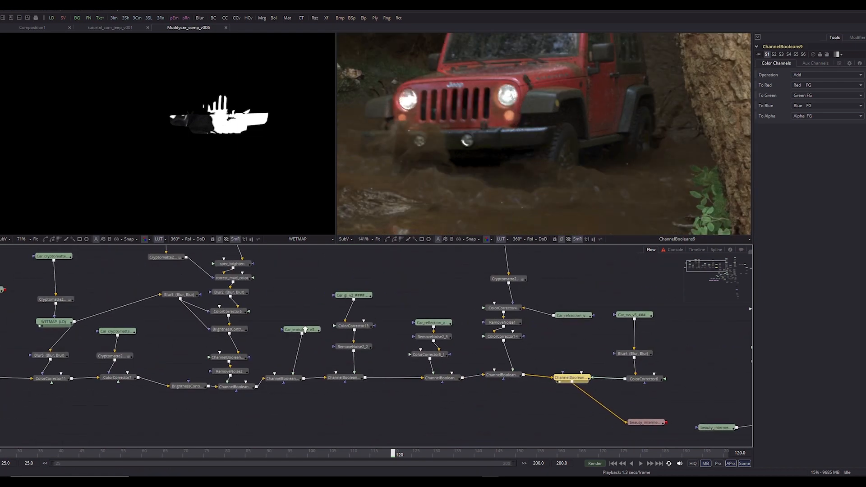
{"action": "scroll", "coordinate": [383, 315], "scroll_direction": "up", "scroll_amount": 5}
{"action": "left_click", "coordinate": [394, 294]}
{"action": "scroll", "coordinate": [285, 352], "scroll_direction": "up", "scroll_amount": 1}
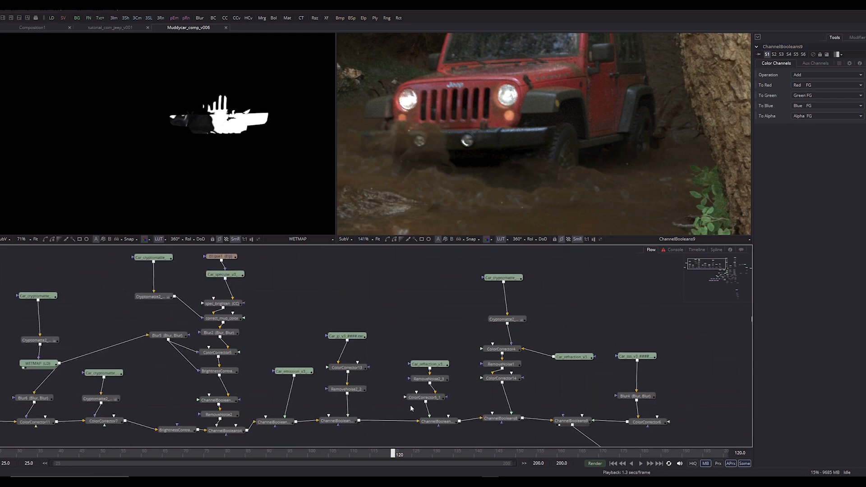
{"action": "left_click", "coordinate": [326, 421]}
{"action": "key", "text": "2"}
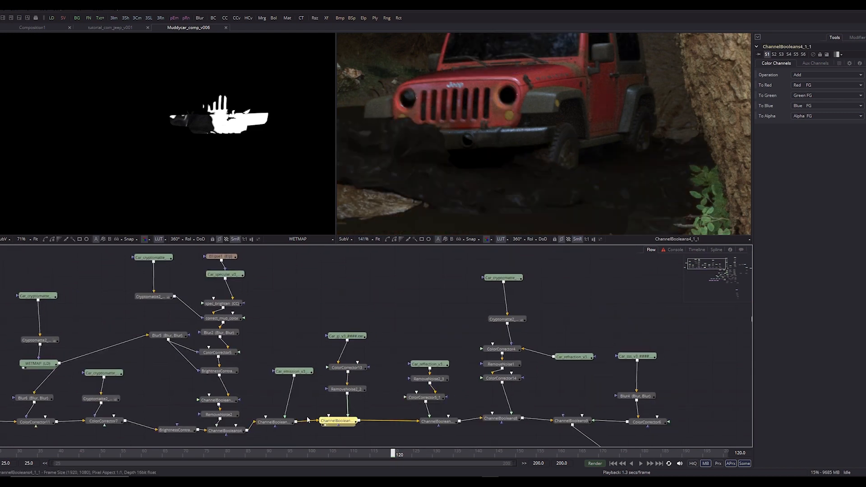
Compare the composite at BrightnessContrast2, ChannelBooleans4 and ChannelBooleans4_1 to examine what the specular and emission passes add
{"action": "left_click", "coordinate": [277, 426]}
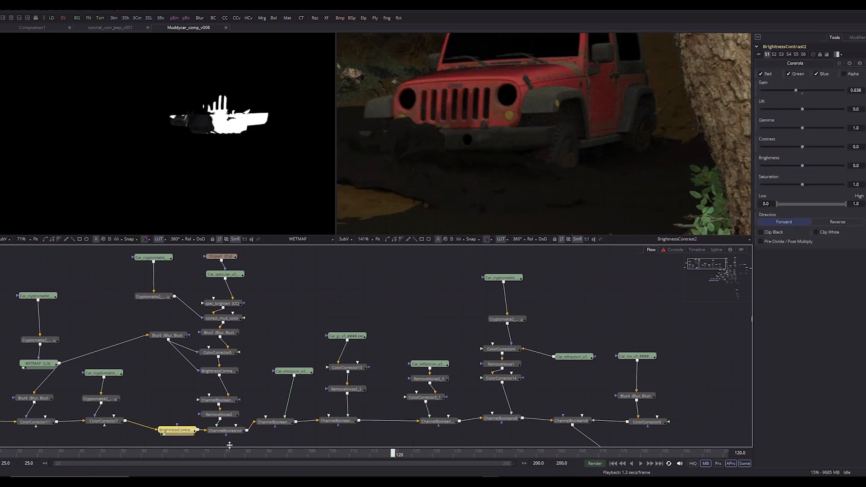
{"action": "left_click", "coordinate": [226, 430]}
{"action": "key", "text": "2"}
{"action": "left_click", "coordinate": [275, 418]}
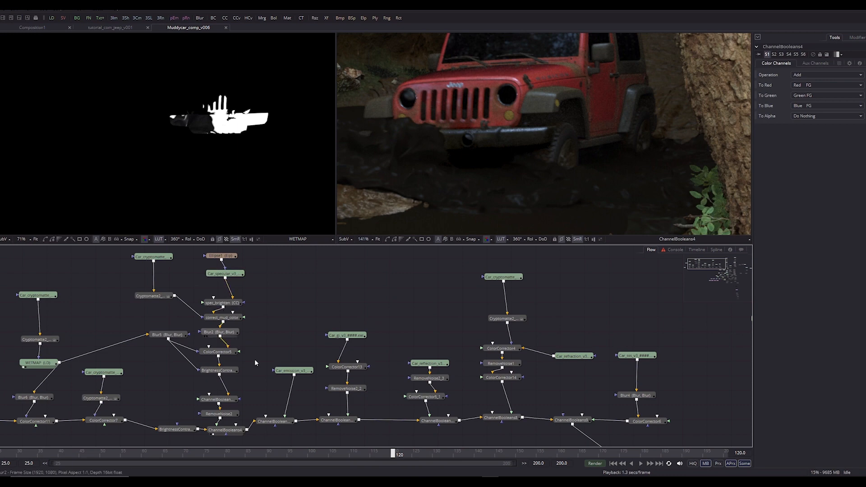
{"action": "left_click", "coordinate": [275, 422]}
{"action": "key", "text": "2"}
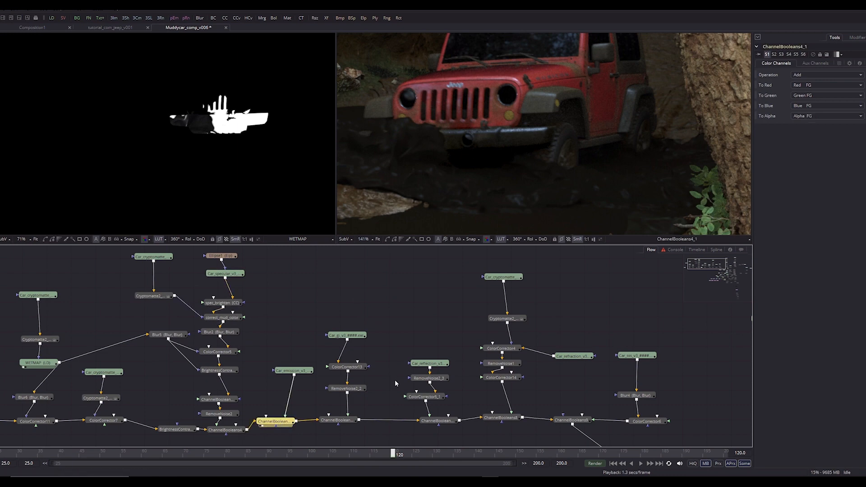
View the raw Car_gi pass and compare it with the composite at ChannelBooleans4_1_1
{"action": "left_click", "coordinate": [338, 420]}
{"action": "key", "text": "2"}
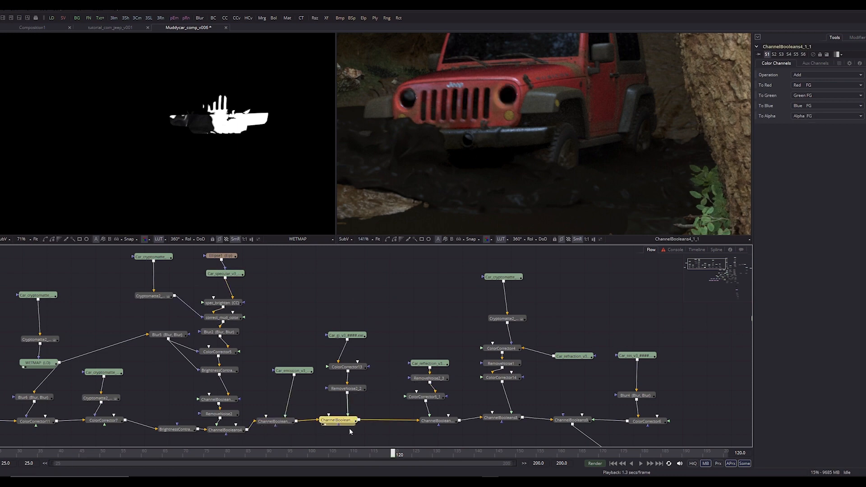
{"action": "left_click", "coordinate": [345, 336]}
{"action": "key", "text": "2"}
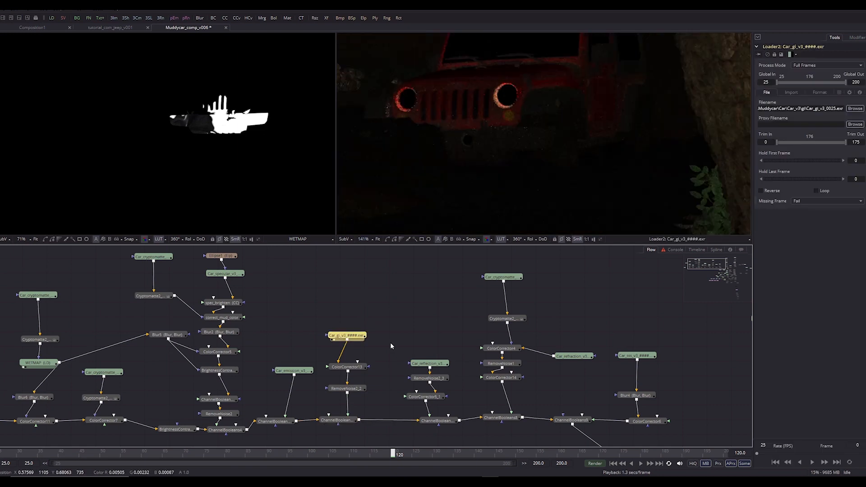
{"action": "left_click", "coordinate": [345, 422]}
{"action": "key", "text": "2"}
View the composite at ChannelBooleans4_1_1_1 and the corrected reflection pass at ColorCorrector5_1 that feeds it
{"action": "left_click", "coordinate": [431, 421]}
{"action": "key", "text": "2"}
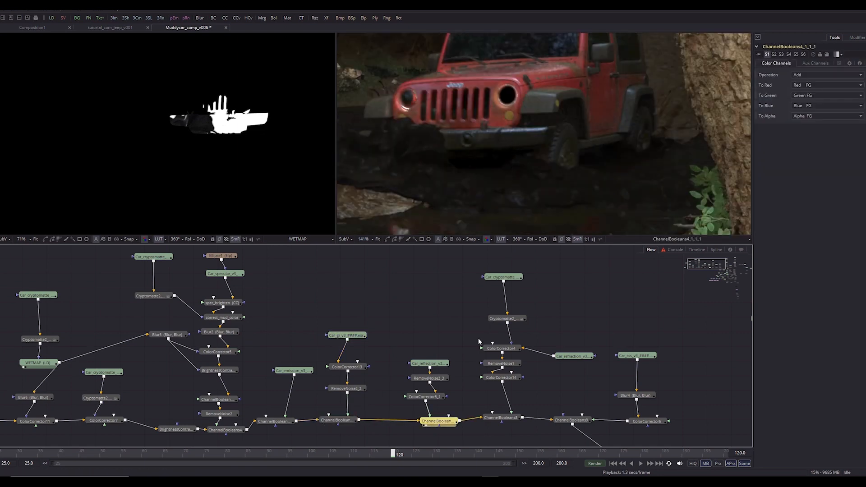
{"action": "left_click", "coordinate": [423, 397]}
{"action": "key", "text": "2"}
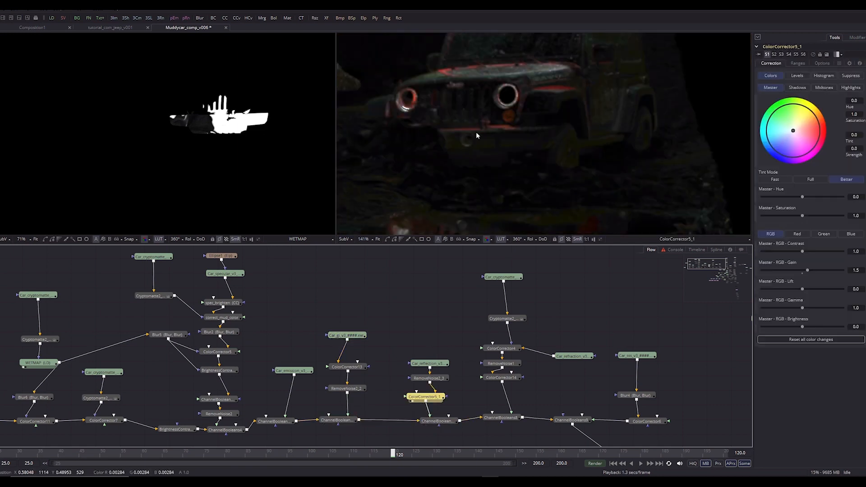
{"action": "left_click", "coordinate": [432, 421]}
{"action": "key", "text": "2"}
Examine the refraction branch: the water cryptomatte, RemoveNoise1 and ColorCorrector14, and the composite at ChannelBooleans8
{"action": "left_click", "coordinate": [500, 418]}
{"action": "key", "text": "2"}
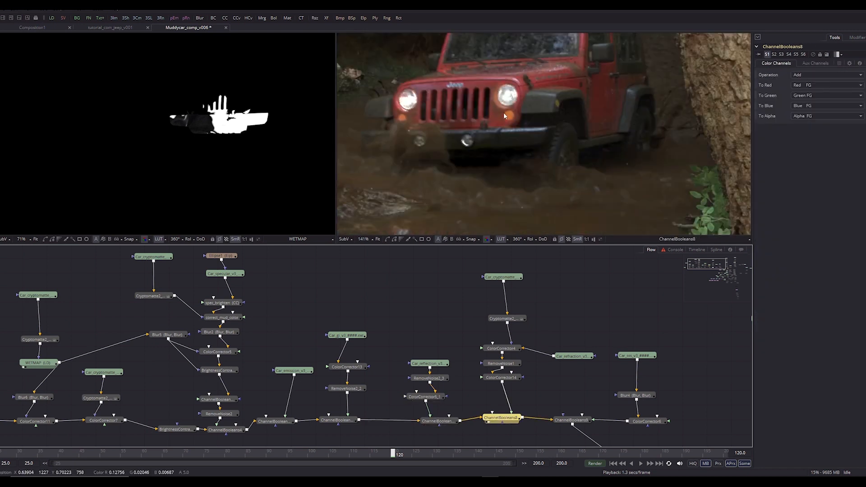
{"action": "left_click", "coordinate": [505, 319]}
{"action": "key", "text": "2"}
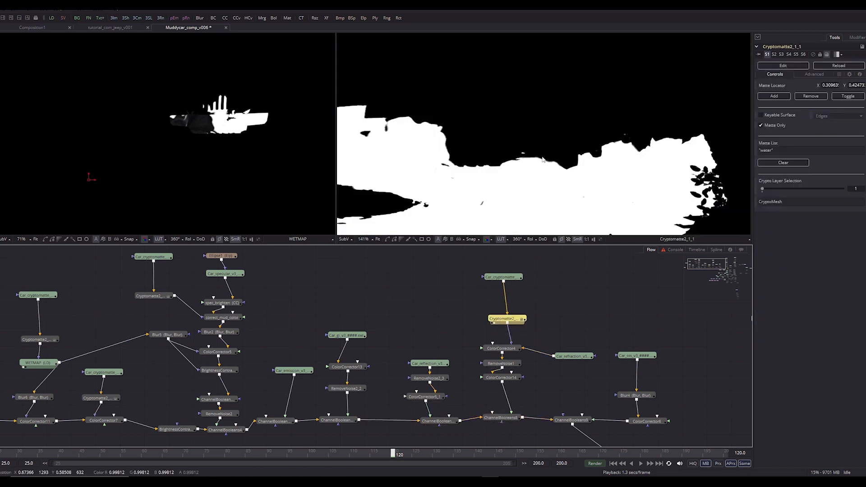
{"action": "left_click", "coordinate": [494, 366]}
{"action": "key", "text": "2"}
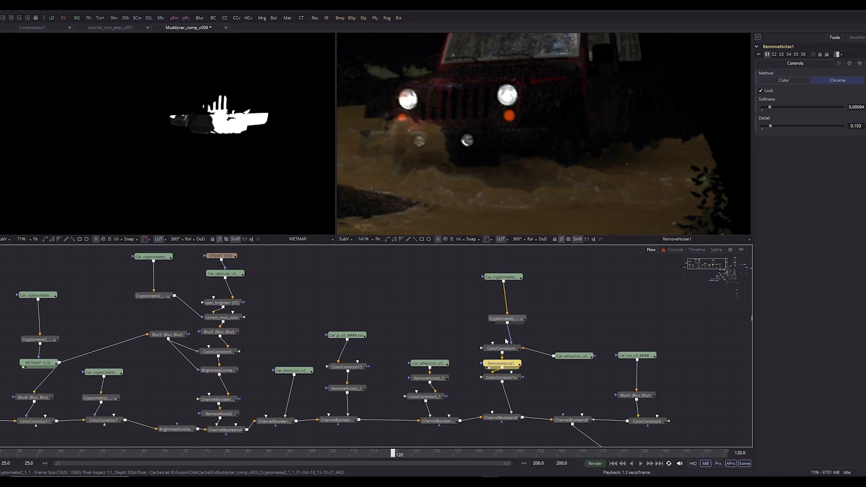
{"action": "left_click", "coordinate": [496, 378]}
{"action": "key", "text": "2"}
{"action": "left_click", "coordinate": [495, 419]}
{"action": "key", "text": "2"}
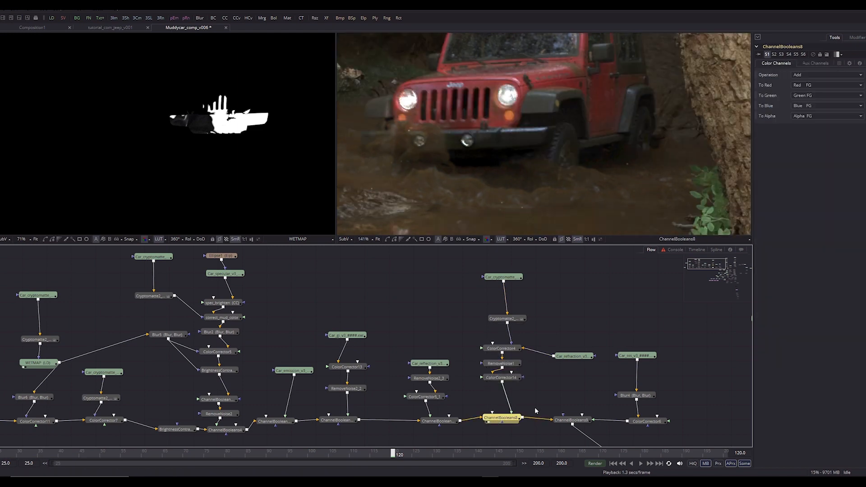
View the full combined result at ChannelBooleans9 and save the composition
{"action": "left_click_drag", "start_coordinate": [559, 394], "coordinate": [483, 362]}
{"action": "left_click", "coordinate": [493, 387]}
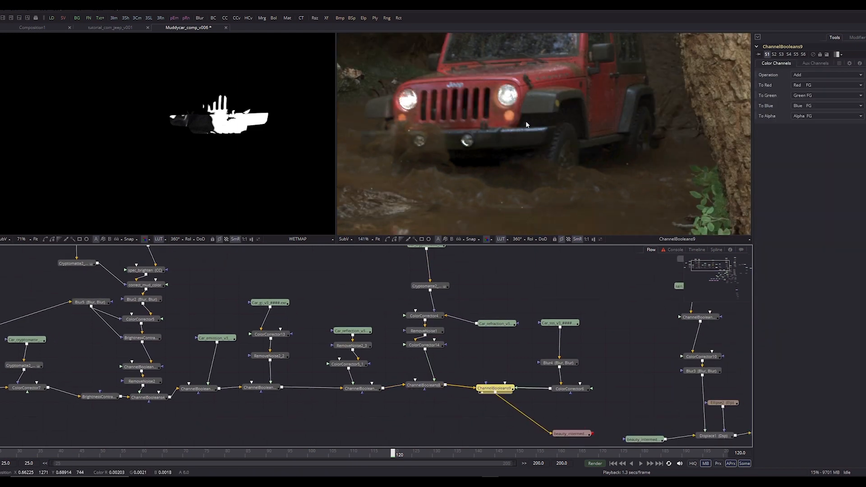
{"action": "key", "text": "2"}
{"action": "scroll", "coordinate": [536, 160], "scroll_direction": "down", "scroll_amount": 1}
{"action": "key", "text": "ctrl+s"}
{"action": "left_click_drag", "start_coordinate": [549, 202], "coordinate": [507, 178]}
Move the beauty_intermediate Saver node up closer to ChannelBooleans9 and shift the beauty_intermediate Loader farther from Displace1
{"action": "left_click_drag", "start_coordinate": [575, 436], "coordinate": [574, 421]}
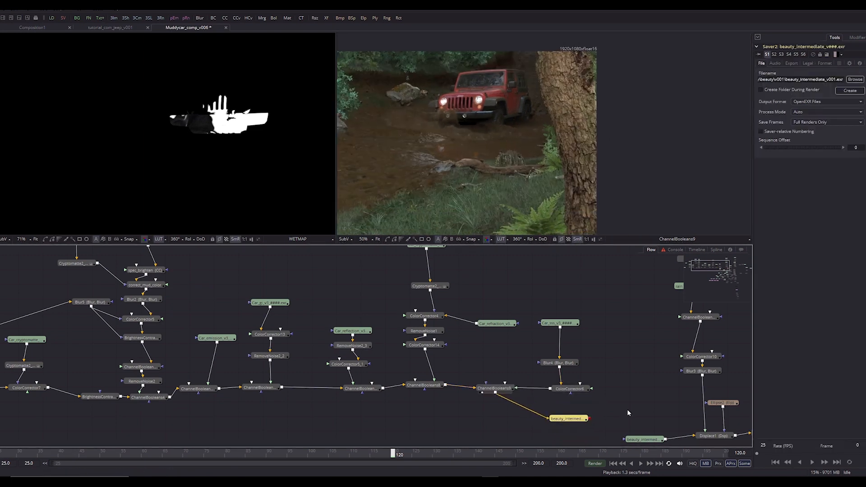
{"action": "left_click_drag", "start_coordinate": [627, 410], "coordinate": [506, 363]}
{"action": "left_click_drag", "start_coordinate": [519, 392], "coordinate": [500, 387]}
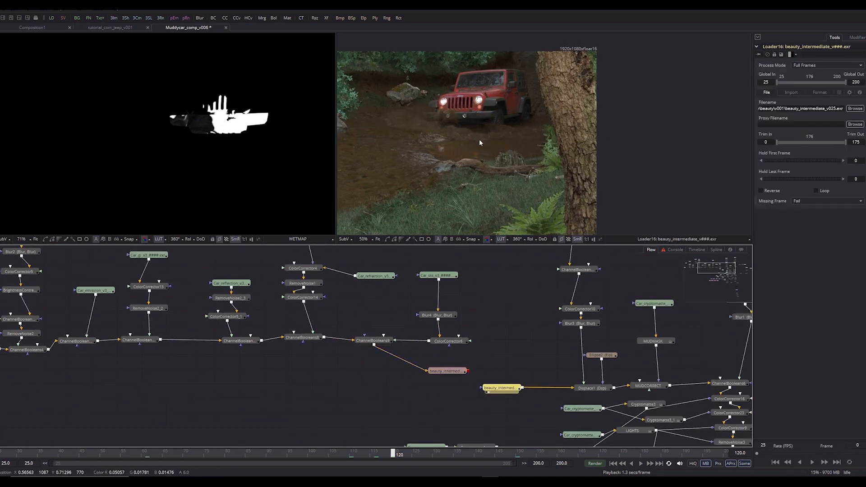
View the beauty_intermediate Loader and play back its rendered frames
{"action": "key", "text": "2"}
{"action": "key", "text": "space"}
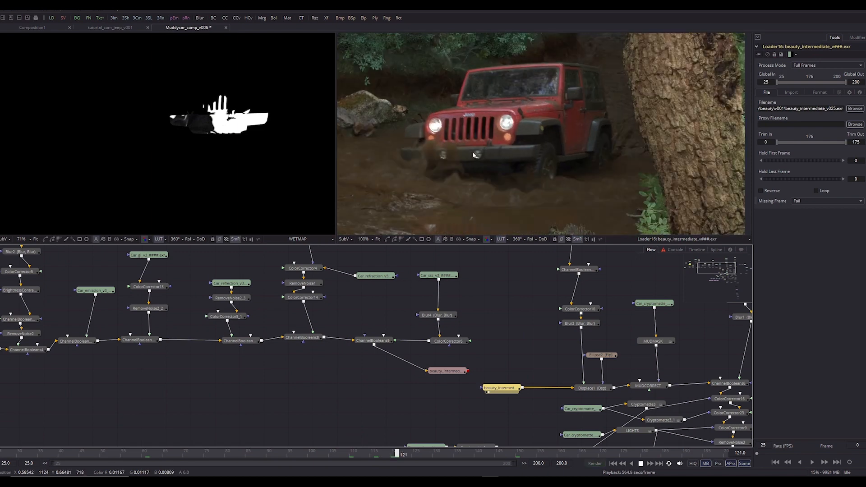
{"action": "left_click", "coordinate": [387, 455]}
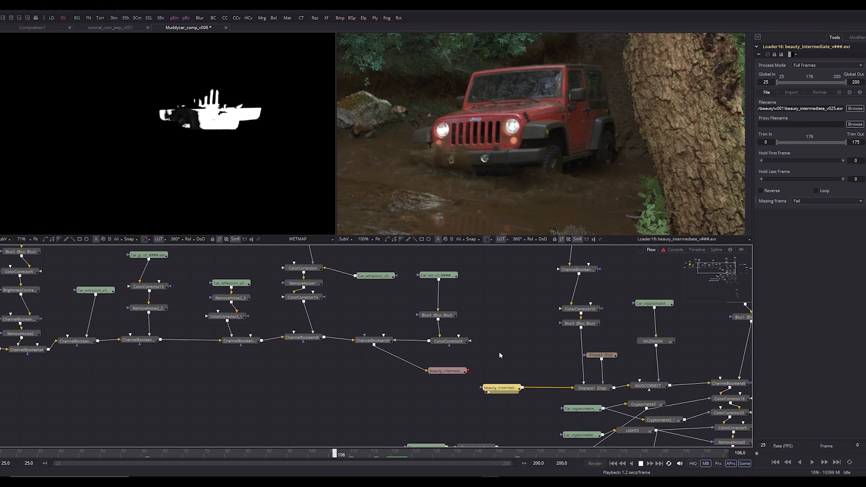
{"action": "left_click_drag", "start_coordinate": [499, 351], "coordinate": [445, 346]}
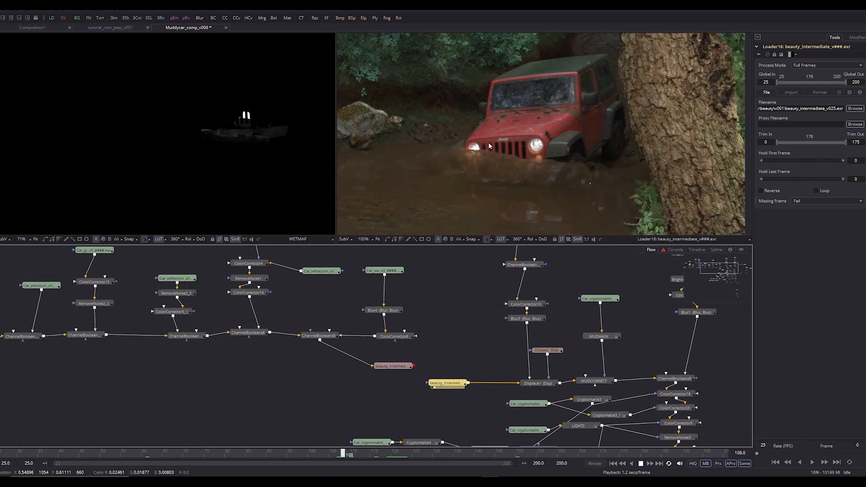
{"action": "scroll", "coordinate": [487, 146], "scroll_direction": "down", "scroll_amount": 1}
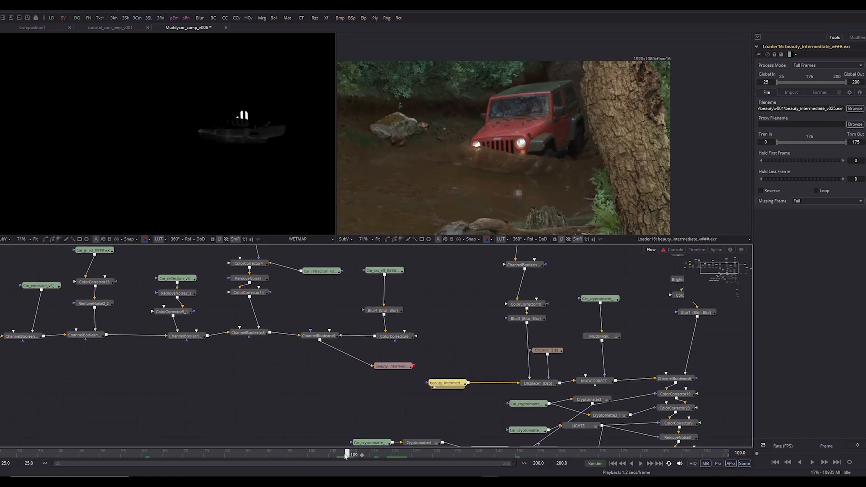
Shift the beauty_intermediate Loader node slightly closer to Displace1 and save the composition
{"action": "mouse_move", "coordinate": [446, 387]}
{"action": "left_mouse_down"}
{"action": "mouse_move", "coordinate": [469, 365]}
{"action": "mouse_move", "coordinate": [458, 388]}
{"action": "left_mouse_up"}
{"action": "scroll", "coordinate": [540, 142], "scroll_direction": "up", "scroll_amount": 2}
{"action": "scroll", "coordinate": [508, 181], "scroll_direction": "down", "scroll_amount": 2}
{"action": "key", "text": "ctrl+s"}
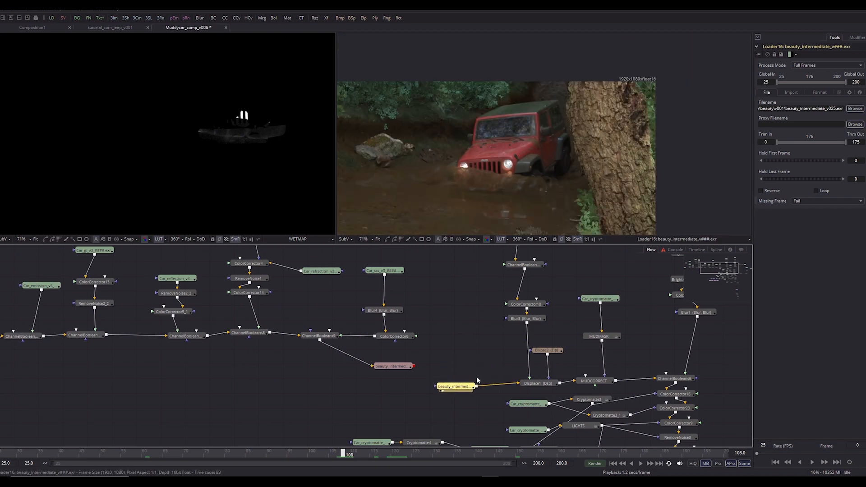
View the rain_drips_big_v2 Loader above the Displace1 branch and examine its ripples over several frames
{"action": "left_click_drag", "start_coordinate": [479, 359], "coordinate": [464, 431]}
{"action": "left_click_drag", "start_coordinate": [480, 288], "coordinate": [470, 354]}
{"action": "left_click_drag", "start_coordinate": [449, 440], "coordinate": [430, 326]}
{"action": "left_click_drag", "start_coordinate": [462, 351], "coordinate": [462, 330]}
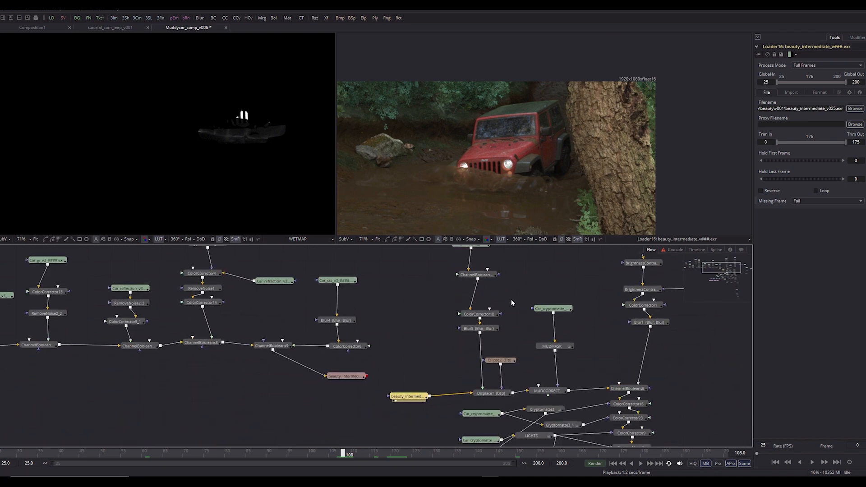
{"action": "left_click_drag", "start_coordinate": [512, 285], "coordinate": [479, 367]}
{"action": "left_click", "coordinate": [437, 327]}
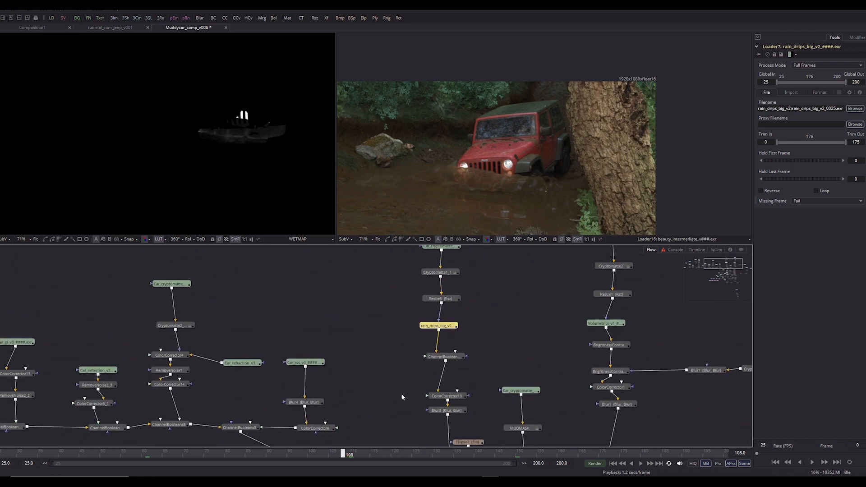
{"action": "scroll", "coordinate": [397, 384], "scroll_direction": "down", "scroll_amount": 5}
{"action": "left_click_drag", "start_coordinate": [438, 261], "coordinate": [419, 317]}
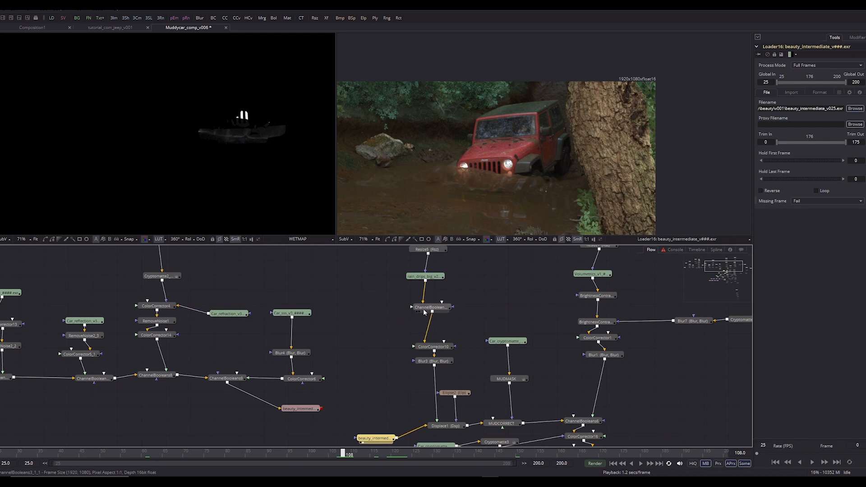
{"action": "left_click", "coordinate": [423, 277]}
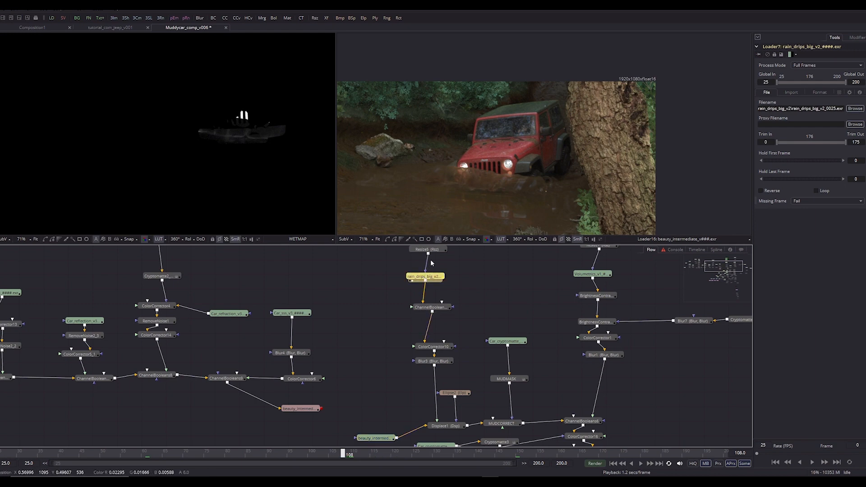
{"action": "key", "text": "2"}
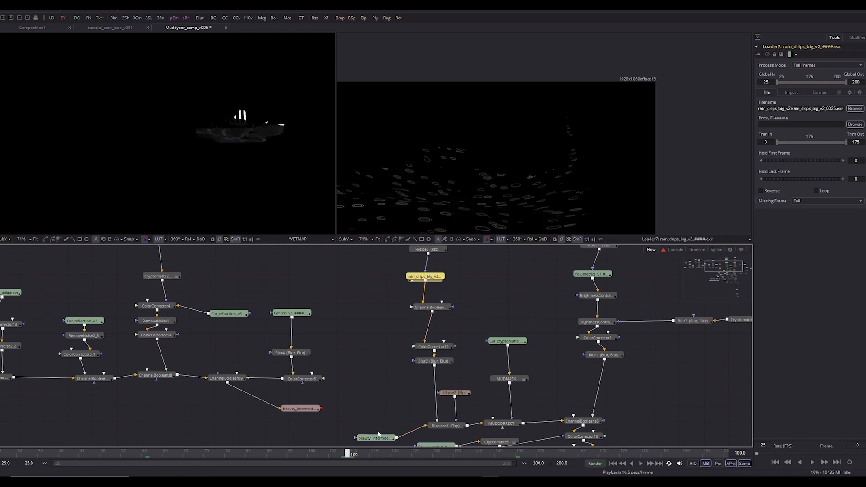
{"action": "left_click", "coordinate": [339, 454]}
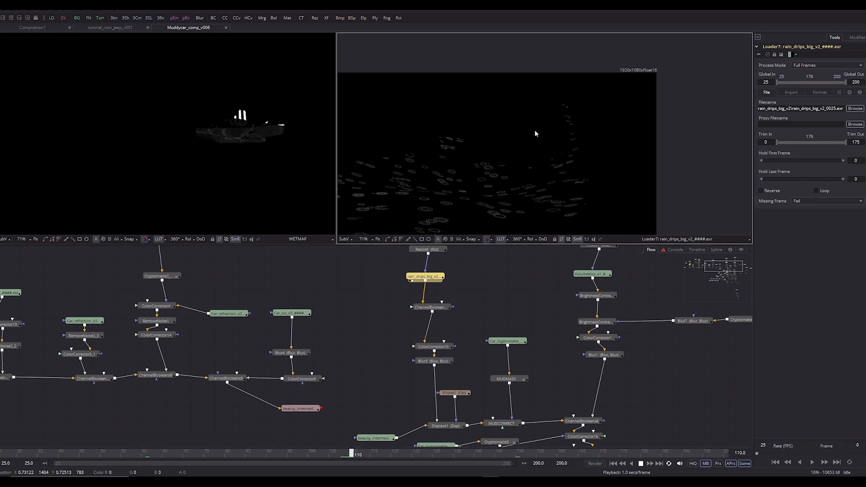
Nudge the beauty_intermediate Loader node upward beside Displace1, save the composition and stop playback
{"action": "left_click_drag", "start_coordinate": [376, 438], "coordinate": [371, 430]}
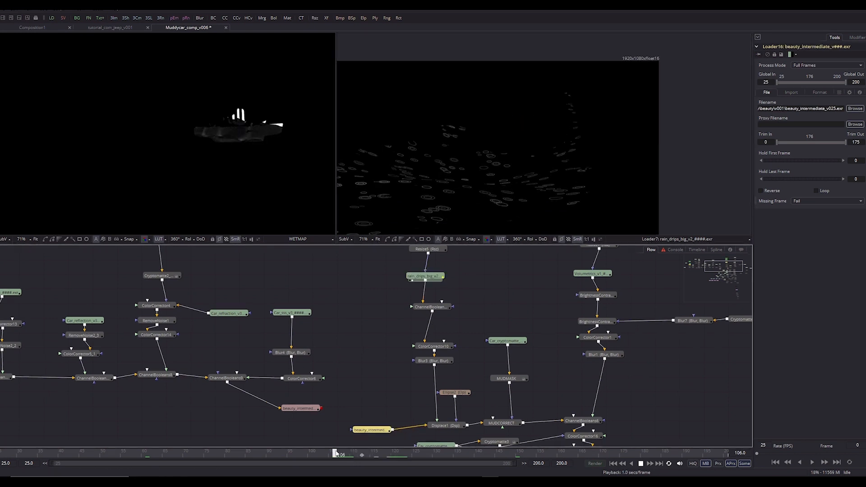
{"action": "left_click_drag", "start_coordinate": [403, 344], "coordinate": [471, 229]}
{"action": "key", "text": "ctrl+s"}
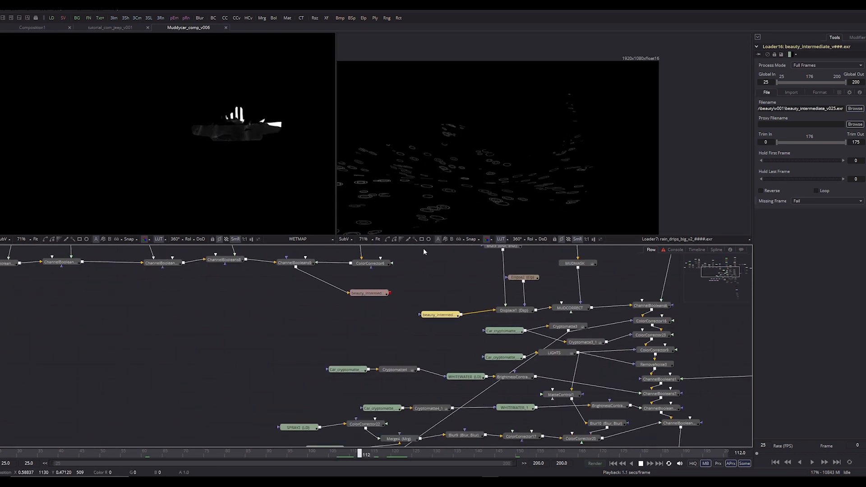
{"action": "left_click", "coordinate": [641, 463]}
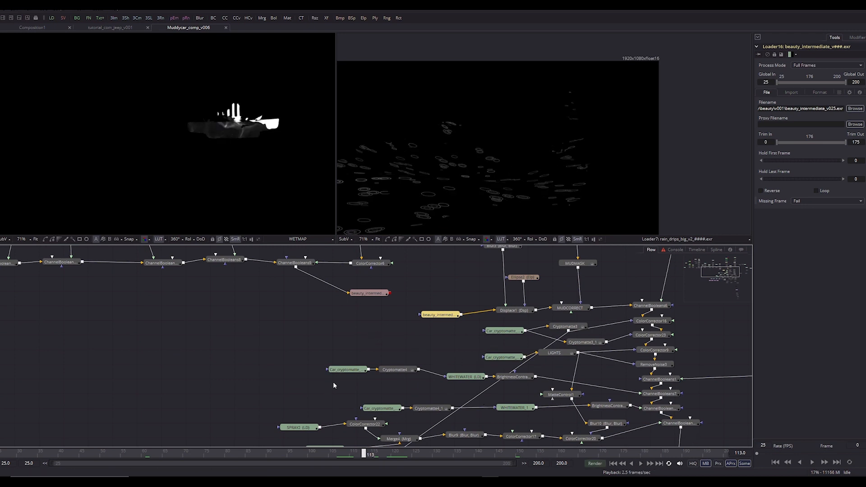
Go to the Rain_v1 branch and play back the falling rain pass
{"action": "left_click", "coordinate": [346, 458]}
{"action": "left_click_drag", "start_coordinate": [375, 340], "coordinate": [314, 372]}
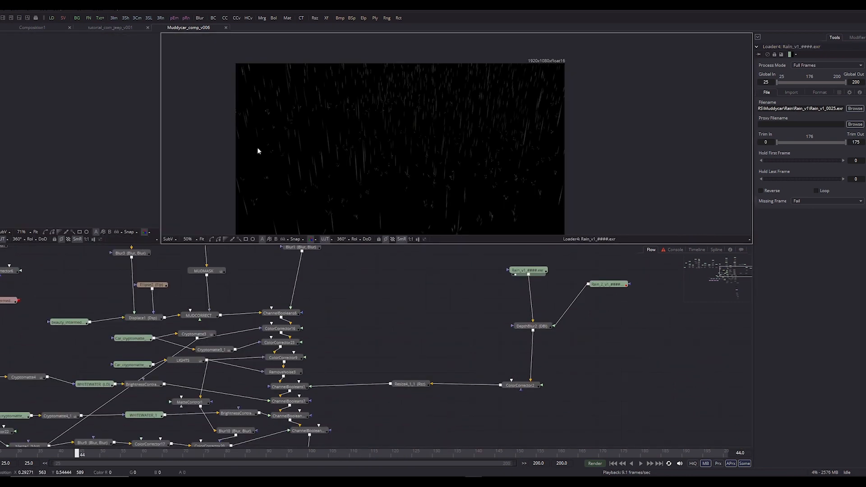
{"action": "key", "text": "space"}
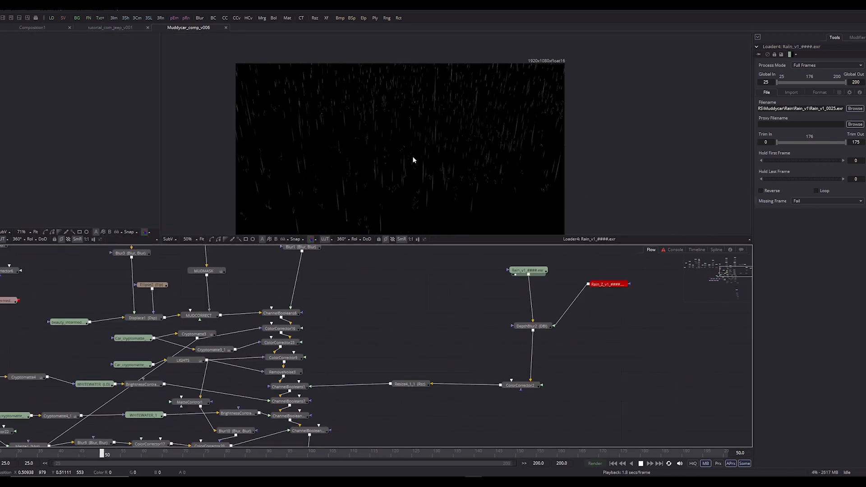
{"action": "key", "text": "space"}
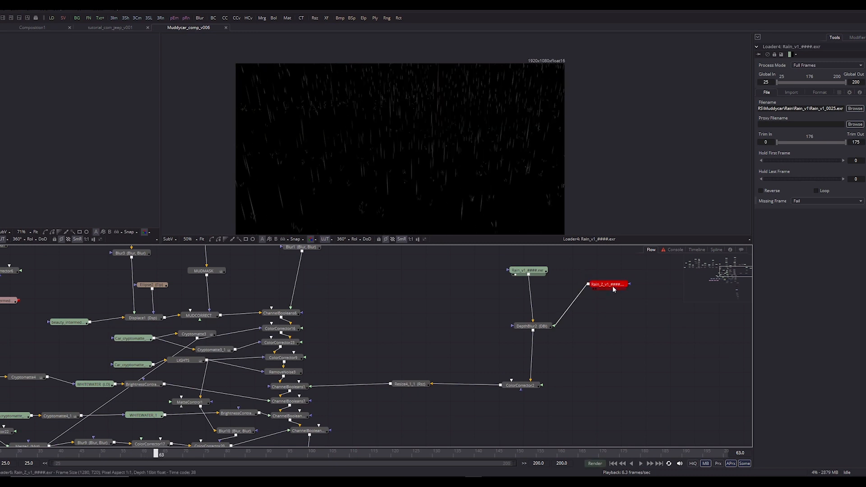
Point the Rain_Z_v1 Loader beside the DepthBlur node at the Rain_Z_v1 EXR sequence in the Z folder
{"action": "left_click", "coordinate": [613, 287]}
{"action": "left_click", "coordinate": [855, 109]}
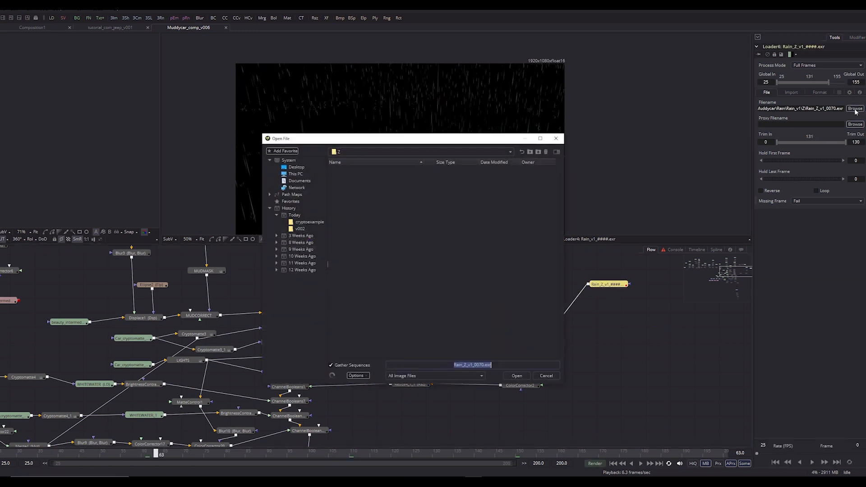
{"action": "double_click", "coordinate": [367, 170]}
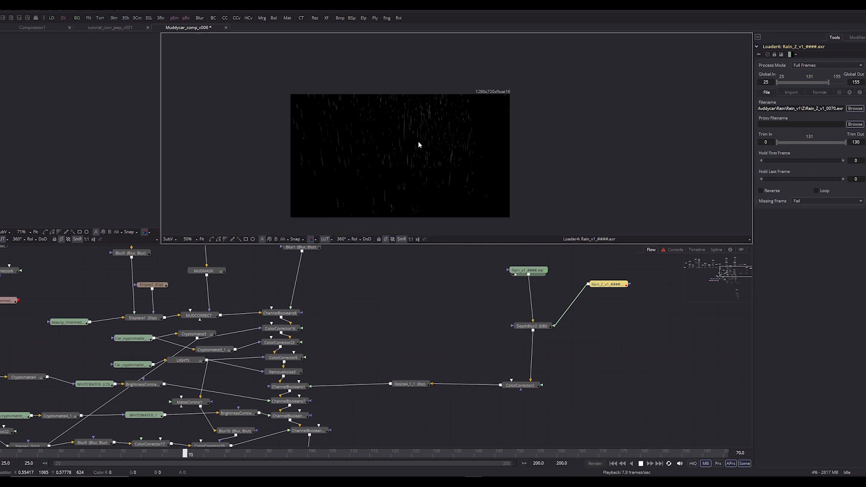
Play back the rain pass, inspect its falling streaks up close, and go back to about frame 72
{"action": "scroll", "coordinate": [414, 148], "scroll_direction": "up", "scroll_amount": 2}
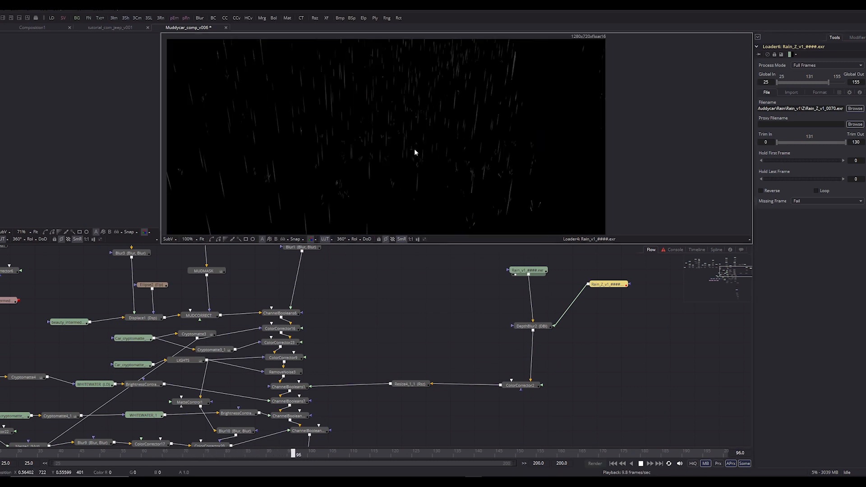
{"action": "scroll", "coordinate": [451, 131], "scroll_direction": "left", "scroll_amount": 2}
{"action": "scroll", "coordinate": [398, 151], "scroll_direction": "right", "scroll_amount": 2}
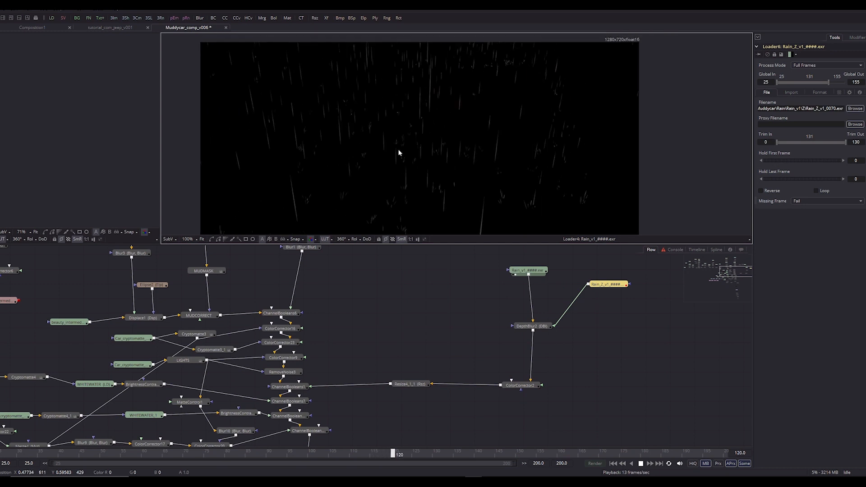
{"action": "scroll", "coordinate": [499, 124], "scroll_direction": "left", "scroll_amount": 3}
{"action": "scroll", "coordinate": [361, 135], "scroll_direction": "right", "scroll_amount": 3}
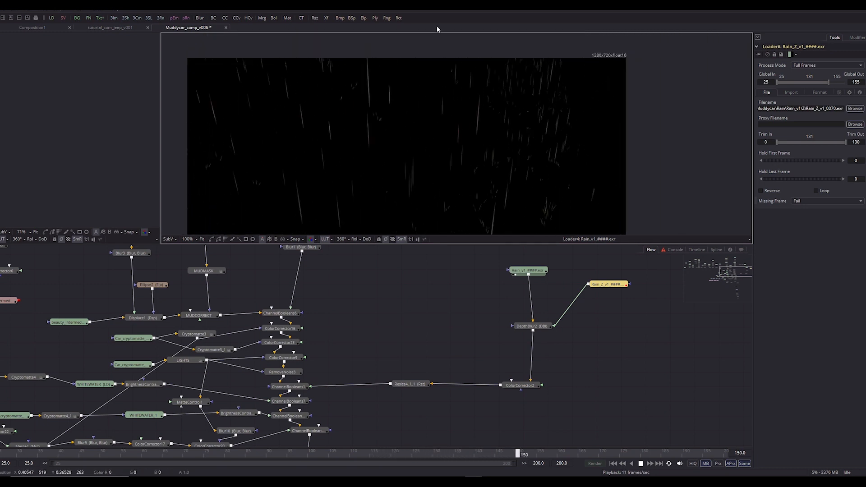
{"action": "scroll", "coordinate": [443, 101], "scroll_direction": "down", "scroll_amount": 2}
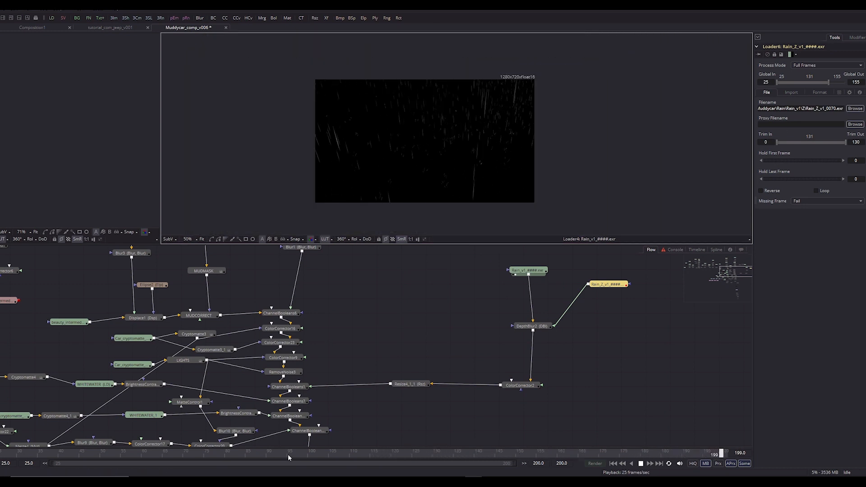
{"action": "left_click_drag", "start_coordinate": [127, 453], "coordinate": [248, 467]}
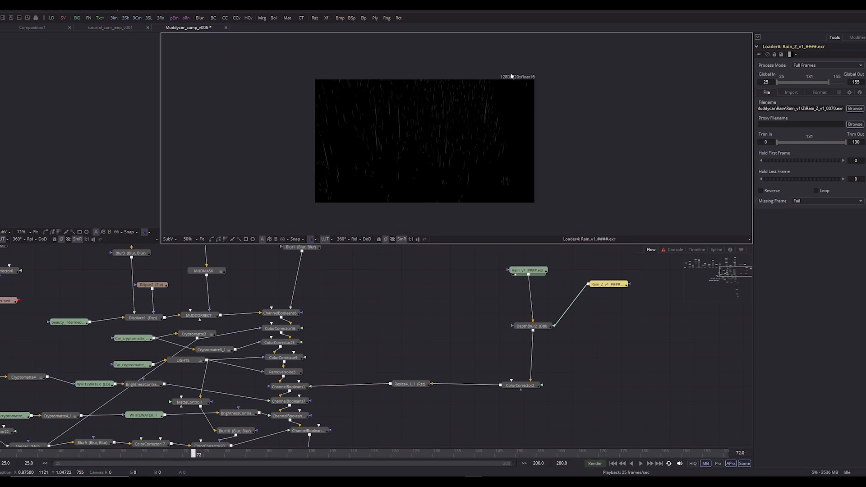
View the Resize4_1_1 output of the rain branch and play it back fitted to the viewer
{"action": "left_click", "coordinate": [409, 384]}
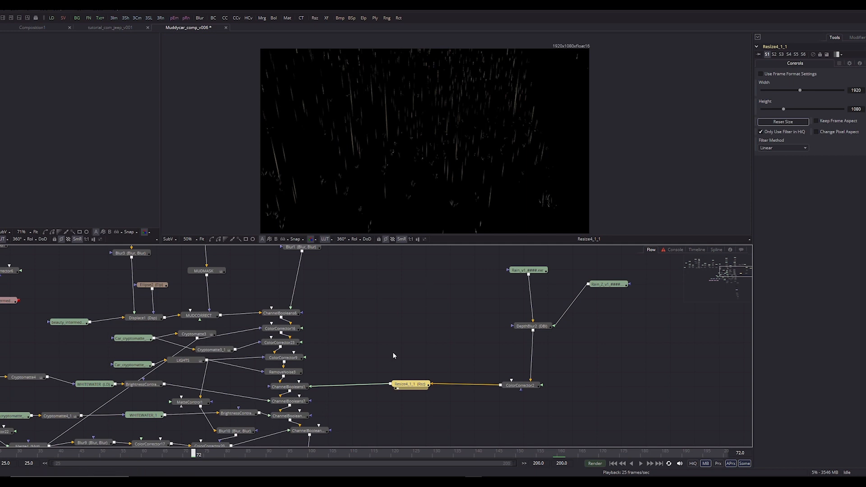
{"action": "key", "text": "2"}
{"action": "key", "text": "space"}
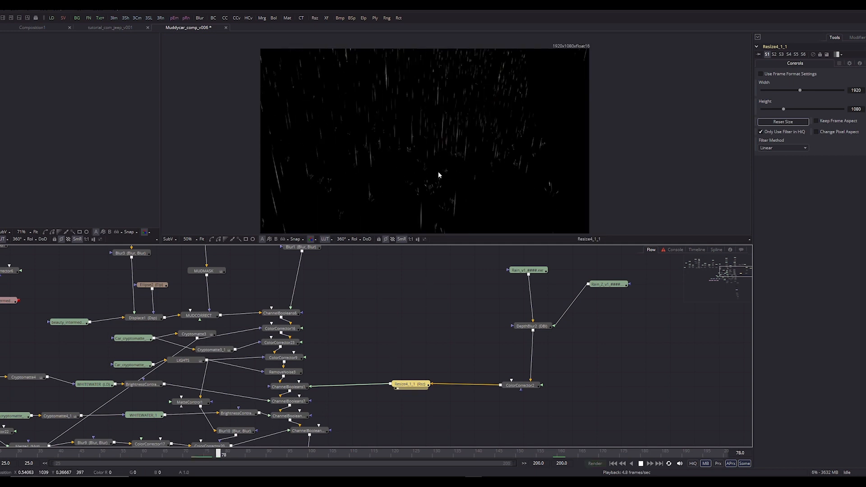
{"action": "key", "text": "ctrl+f"}
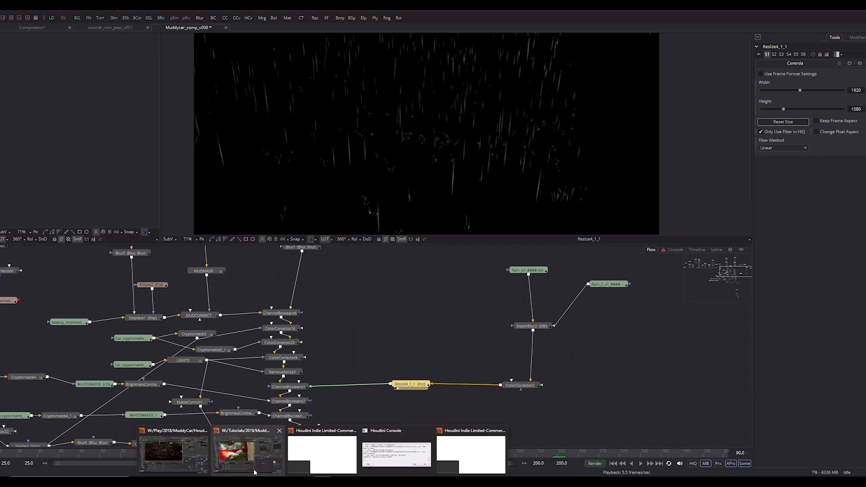
Switch to the Houdini rain scene, tumble around the rain geometry and play back the simulation
{"action": "left_click", "coordinate": [247, 460]}
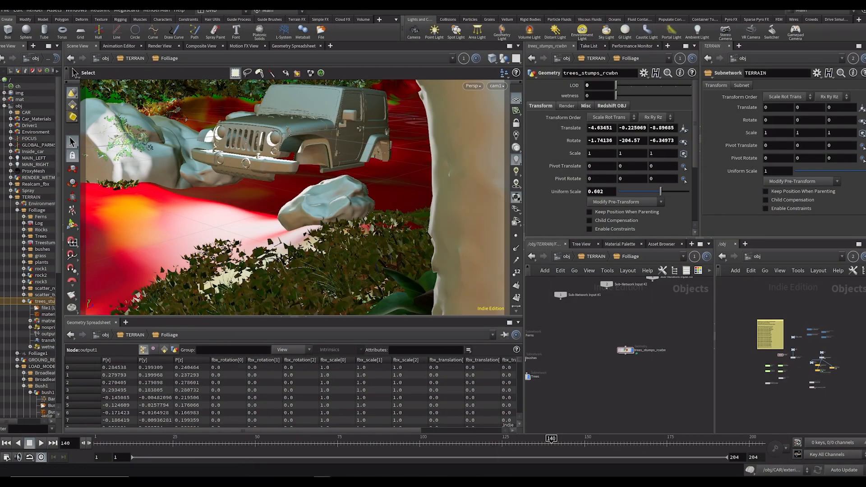
{"action": "left_click", "coordinate": [189, 461]}
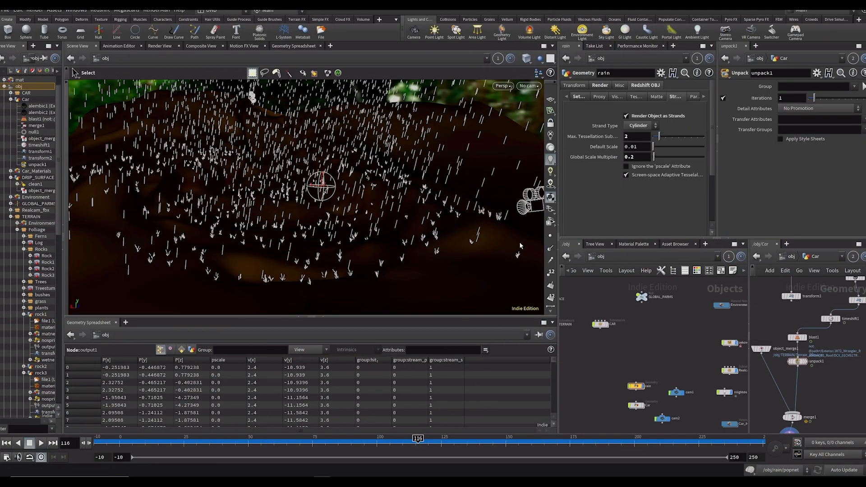
{"action": "left_click_drag", "start_coordinate": [390, 205], "coordinate": [295, 193]}
{"action": "key", "text": "Up"}
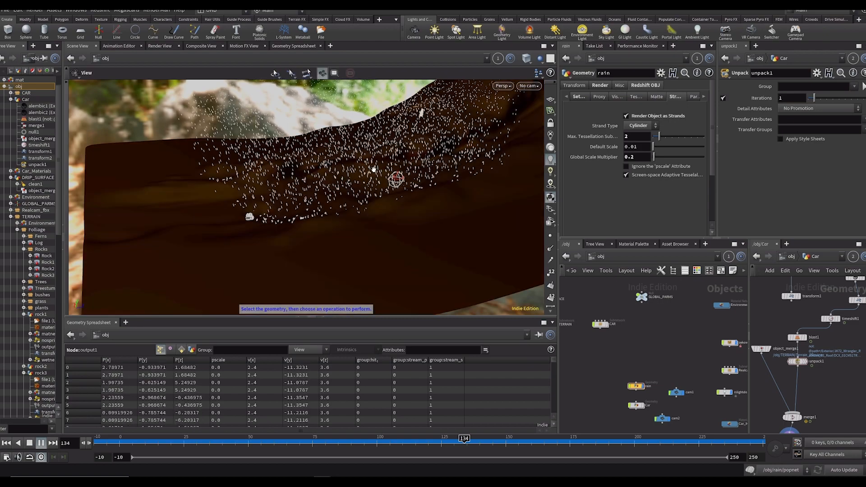
Stop at frame 132, enter the rain object's network and show the /obj level in the second network view
{"action": "left_click", "coordinate": [637, 387]}
{"action": "left_click", "coordinate": [459, 442]}
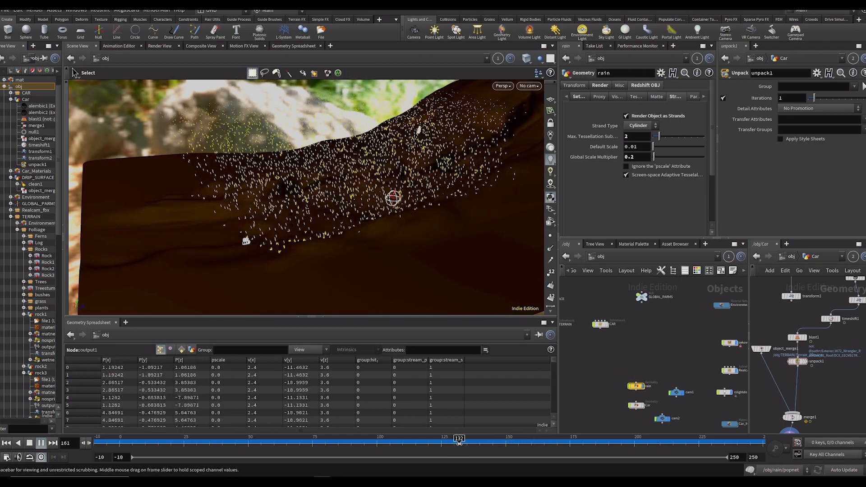
{"action": "double_click", "coordinate": [637, 387]}
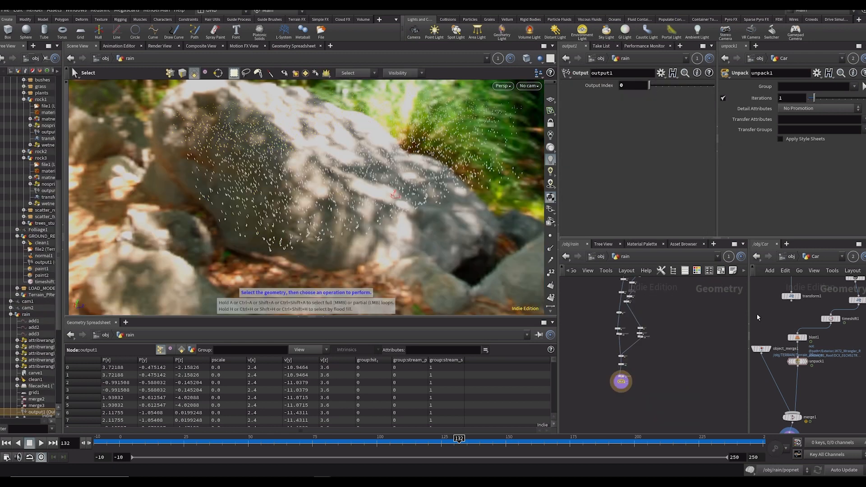
{"action": "left_click", "coordinate": [783, 259]}
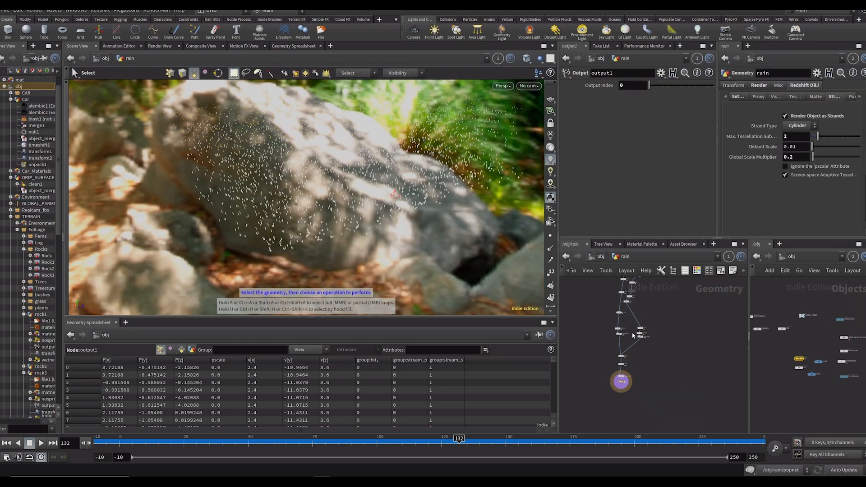
Bypass the clean1 node below the merge and switch the viewport to headlight-only lighting
{"action": "left_click", "coordinate": [611, 362]}
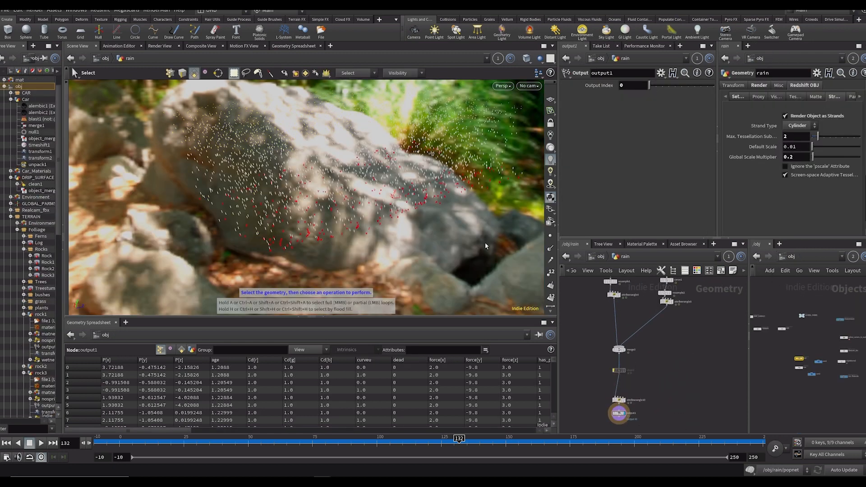
{"action": "key", "text": "Escape"}
{"action": "left_click_drag", "start_coordinate": [320, 194], "coordinate": [344, 229]}
{"action": "left_click", "coordinate": [550, 148]}
Play back the rain simulation and examine the red splash particles up close
{"action": "key", "text": "Up"}
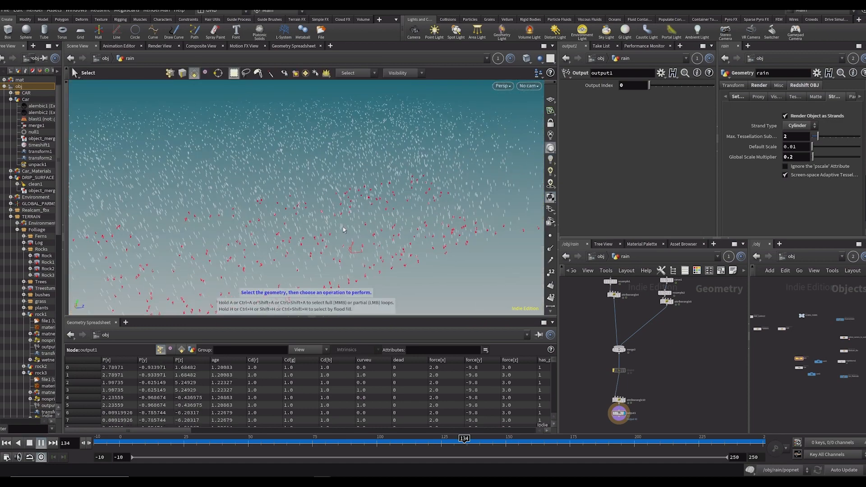
{"action": "key", "text": "Escape"}
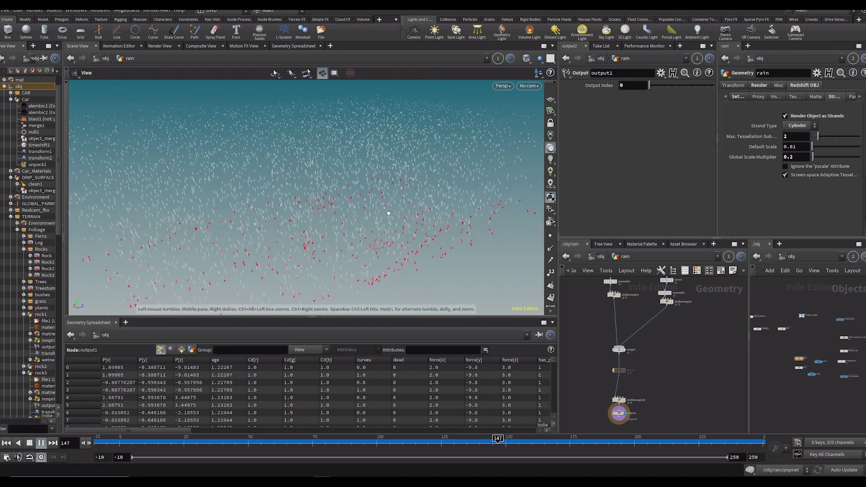
{"action": "scroll", "coordinate": [358, 252], "scroll_direction": "up", "scroll_amount": 5}
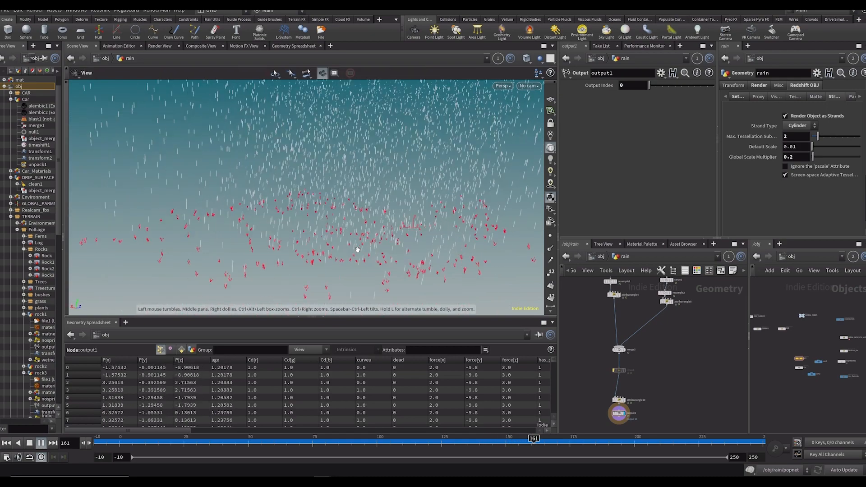
{"action": "key", "text": "s"}
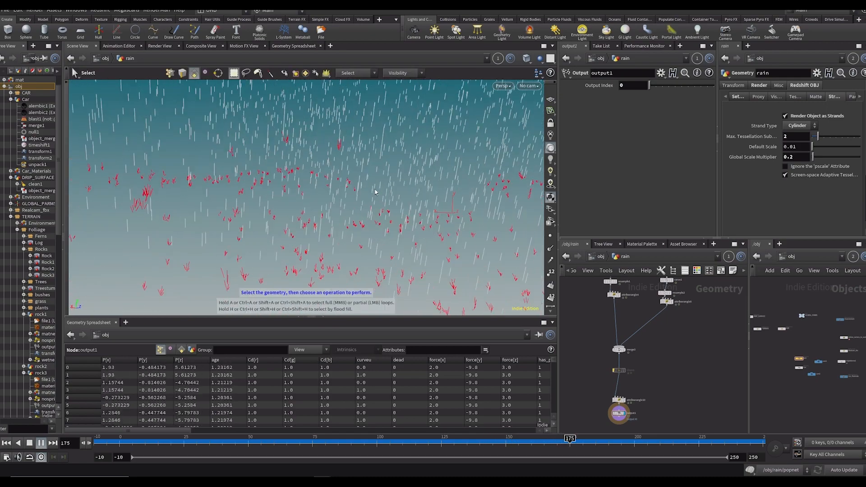
Go to frame 150, examine the whole rain volume from several angles, and scrub to frame 203
{"action": "left_click", "coordinate": [506, 442]}
{"action": "key", "text": "Escape"}
{"action": "scroll", "coordinate": [297, 226], "scroll_direction": "down", "scroll_amount": 8}
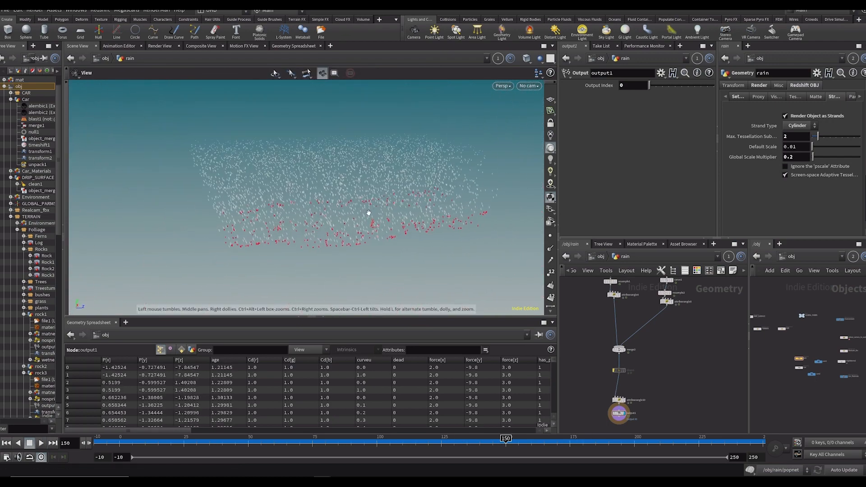
{"action": "left_click_drag", "start_coordinate": [368, 213], "coordinate": [350, 215]}
{"action": "scroll", "coordinate": [350, 214], "scroll_direction": "up", "scroll_amount": 4}
{"action": "left_click_drag", "start_coordinate": [205, 443], "coordinate": [642, 444]}
{"action": "left_click_drag", "start_coordinate": [345, 241], "coordinate": [389, 194]}
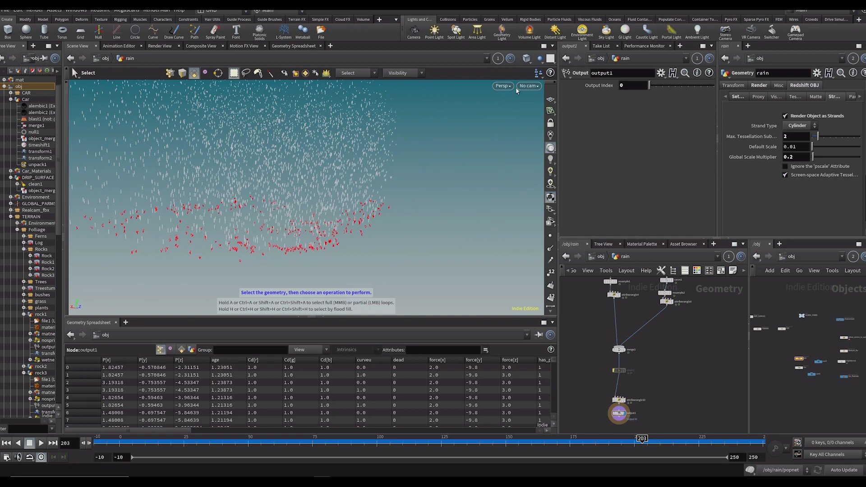
Look through sekow_camera_to_scale2/cam1 and bring the grid1, transform1 and popnet chain into view with wider network panes
{"action": "left_click", "coordinate": [527, 86]}
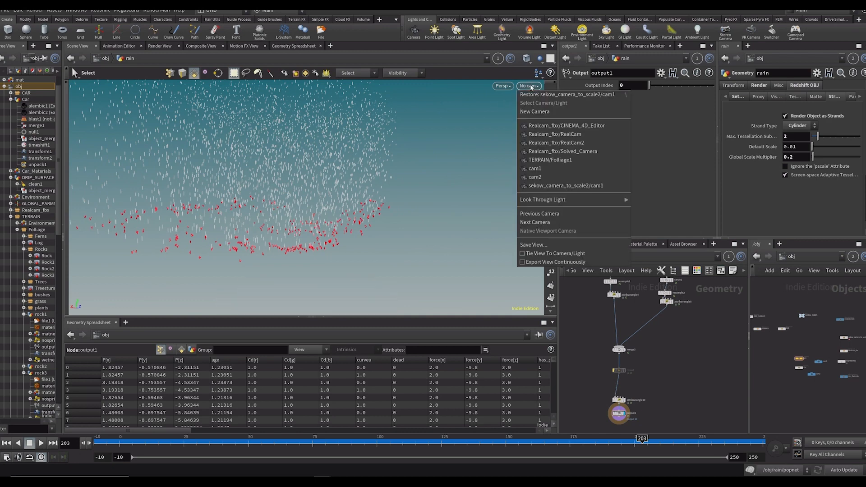
{"action": "left_click", "coordinate": [563, 186]}
{"action": "left_click_drag", "start_coordinate": [660, 333], "coordinate": [658, 385]}
{"action": "scroll", "coordinate": [657, 378], "scroll_direction": "down", "scroll_amount": 2}
{"action": "left_click_drag", "start_coordinate": [643, 316], "coordinate": [640, 383]}
{"action": "left_click_drag", "start_coordinate": [676, 329], "coordinate": [668, 387]}
{"action": "scroll", "coordinate": [666, 332], "scroll_direction": "up", "scroll_amount": 3}
{"action": "scroll", "coordinate": [663, 348], "scroll_direction": "up", "scroll_amount": 3}
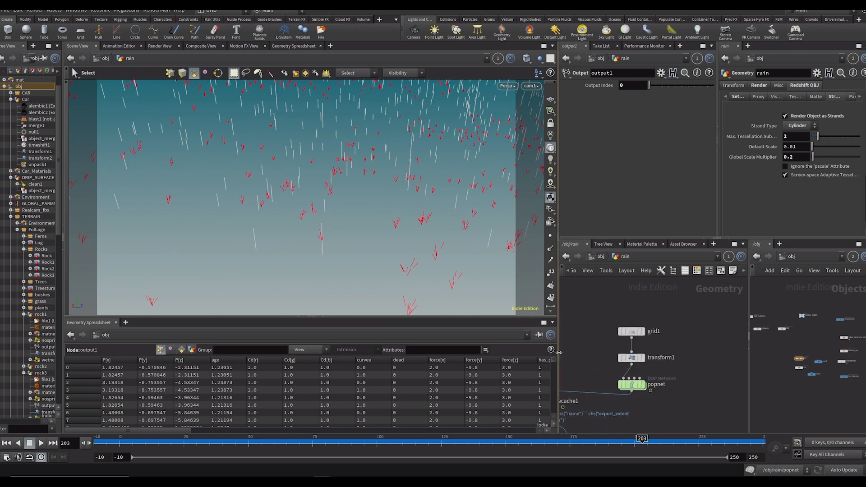
{"action": "left_click_drag", "start_coordinate": [558, 356], "coordinate": [477, 383]}
{"action": "mouse_move", "coordinate": [556, 386]}
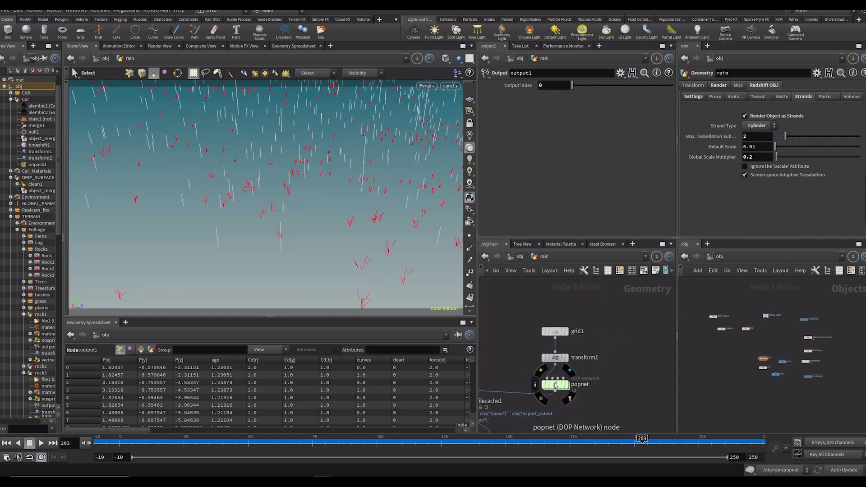
{"action": "left_click_drag", "start_coordinate": [555, 385], "coordinate": [532, 347]}
{"action": "key", "text": "ctrl+z"}
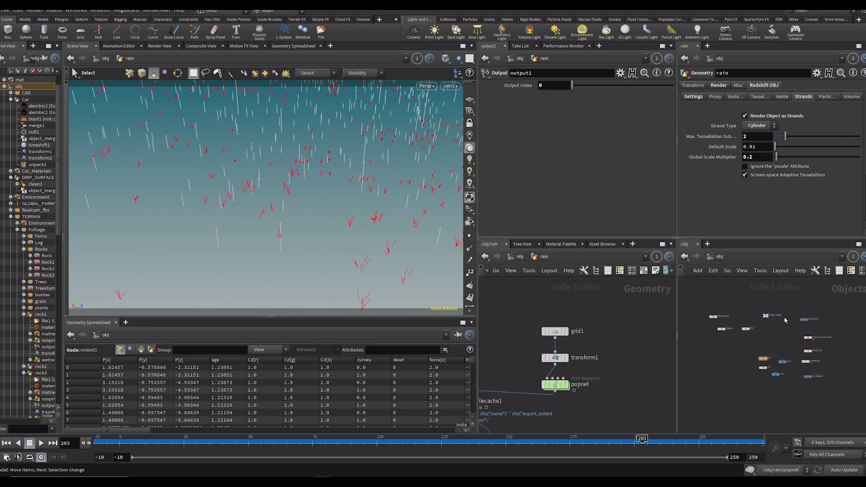
Examine the grid1 and transform1 nodes feeding popnet, and return the viewport to sekow_camera_to_scale2/cam1
{"action": "scroll", "coordinate": [785, 320], "scroll_direction": "up", "scroll_amount": 3}
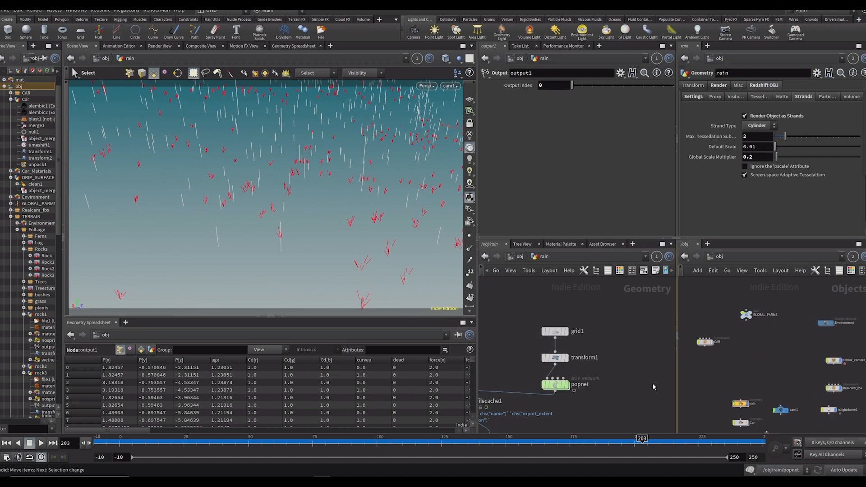
{"action": "left_click_drag", "start_coordinate": [780, 357], "coordinate": [797, 328]}
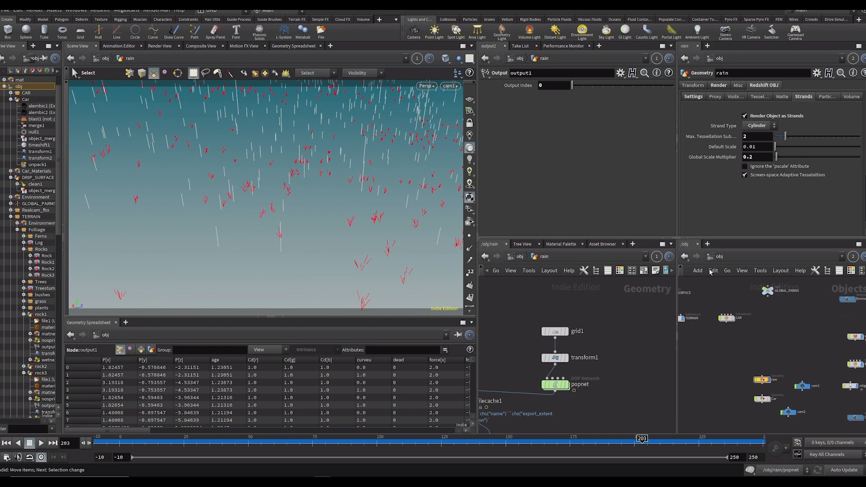
{"action": "left_click_drag", "start_coordinate": [579, 306], "coordinate": [538, 391]}
{"action": "left_click_drag", "start_coordinate": [515, 348], "coordinate": [600, 345]}
{"action": "scroll", "coordinate": [599, 344], "scroll_direction": "down", "scroll_amount": 2}
{"action": "left_click_drag", "start_coordinate": [628, 373], "coordinate": [569, 352]}
{"action": "left_click_drag", "start_coordinate": [378, 157], "coordinate": [340, 209]}
{"action": "left_click", "coordinate": [443, 88]}
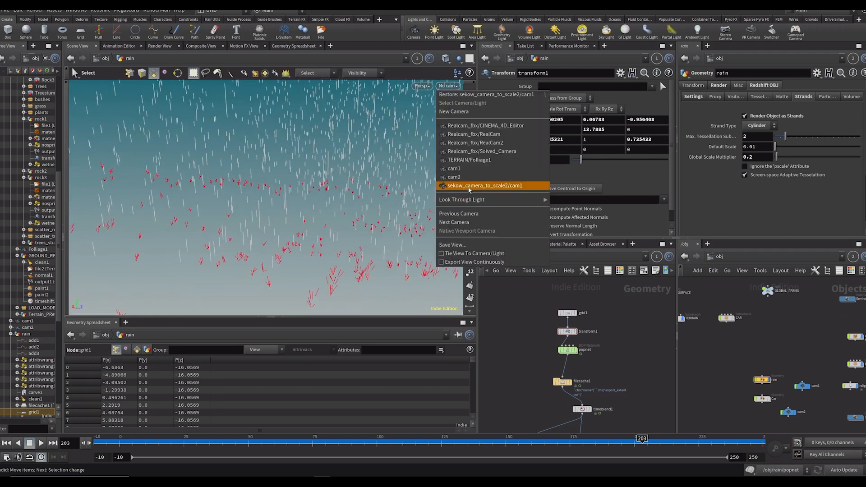
{"action": "left_click", "coordinate": [469, 187]}
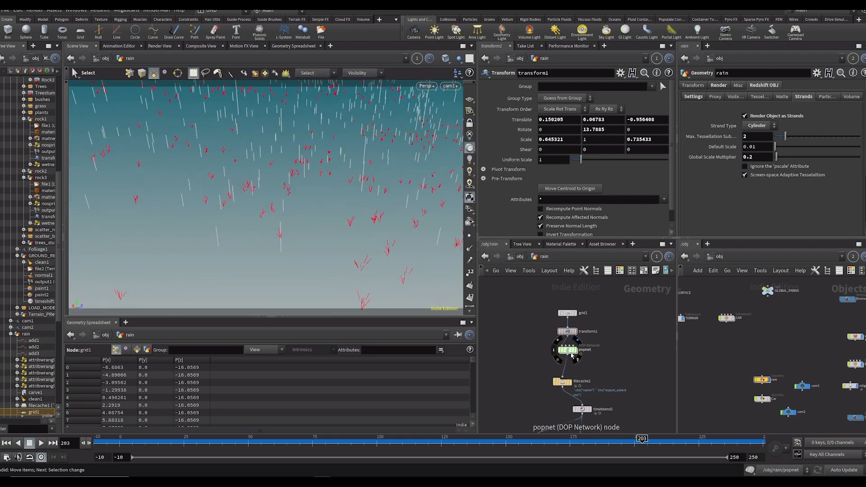
Enter the popnet DOP network and inspect the birth settings of the source_first_input POP Source
{"action": "double_click", "coordinate": [571, 353]}
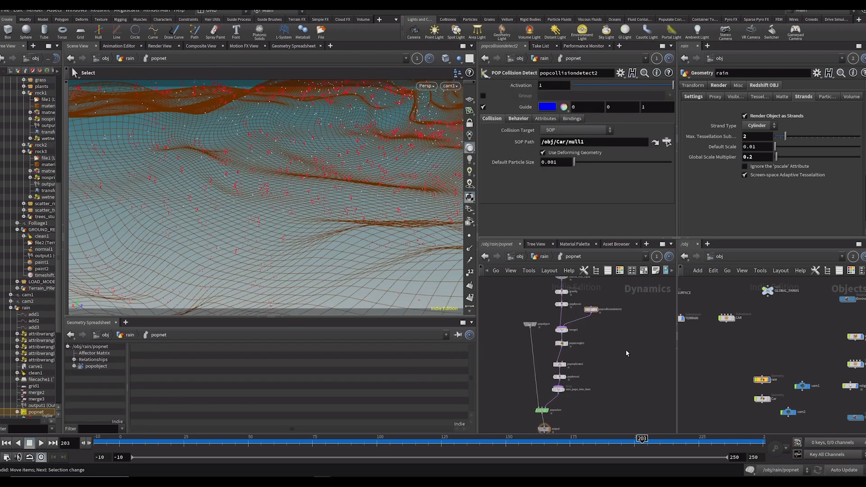
{"action": "scroll", "coordinate": [627, 350], "scroll_direction": "up", "scroll_amount": 3}
{"action": "left_click", "coordinate": [547, 313]}
{"action": "left_click_drag", "start_coordinate": [563, 324], "coordinate": [557, 338]}
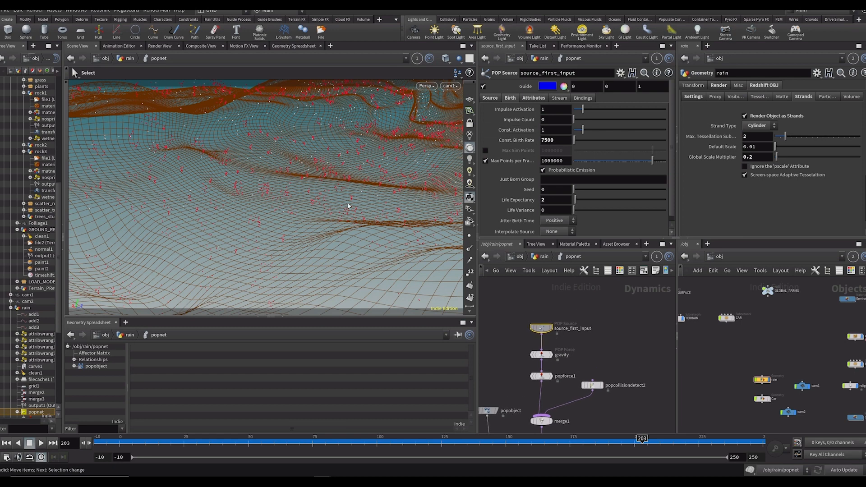
Follow the particle chain below the source and select the five nodes from merge1 to wire_pops_into_here
{"action": "left_click_drag", "start_coordinate": [569, 378], "coordinate": [565, 303]}
{"action": "scroll", "coordinate": [566, 303], "scroll_direction": "down", "scroll_amount": 2}
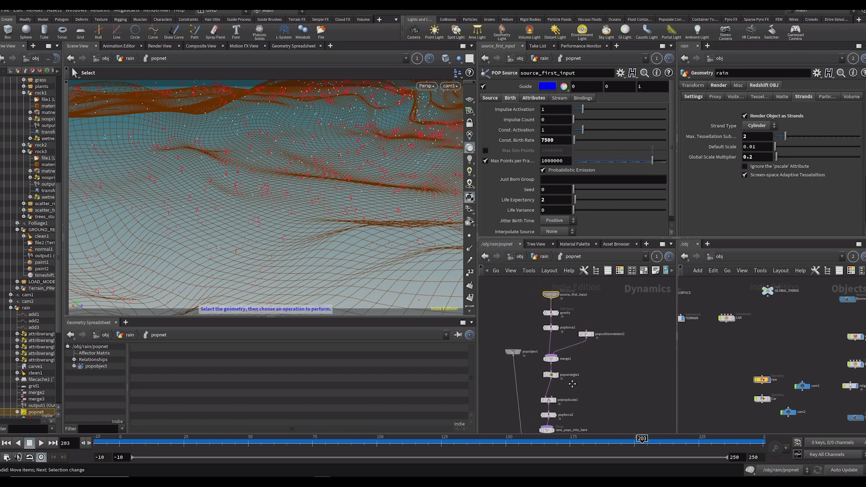
{"action": "left_click_drag", "start_coordinate": [573, 411], "coordinate": [590, 326]}
{"action": "left_click_drag", "start_coordinate": [628, 371], "coordinate": [556, 289]}
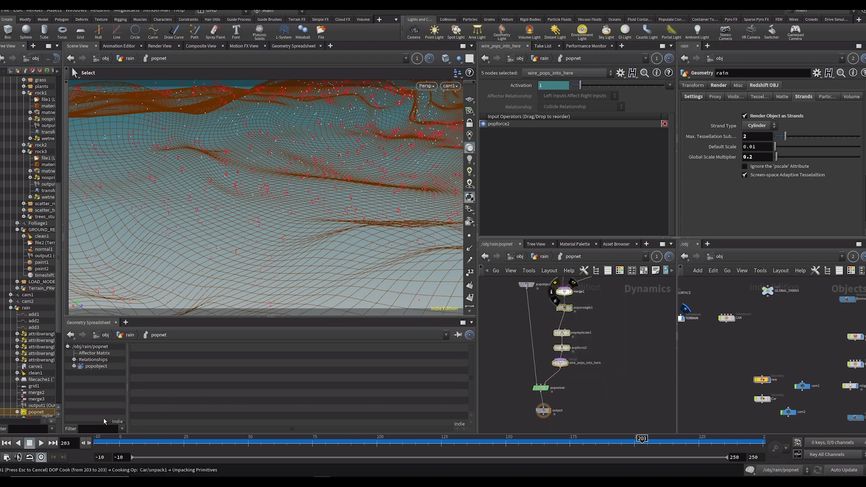
Bypass the selected lower nodes plus gravity and popforce1, and play the unforced particles with the emitter framed, ending on frame 58
{"action": "left_click", "coordinate": [96, 445]}
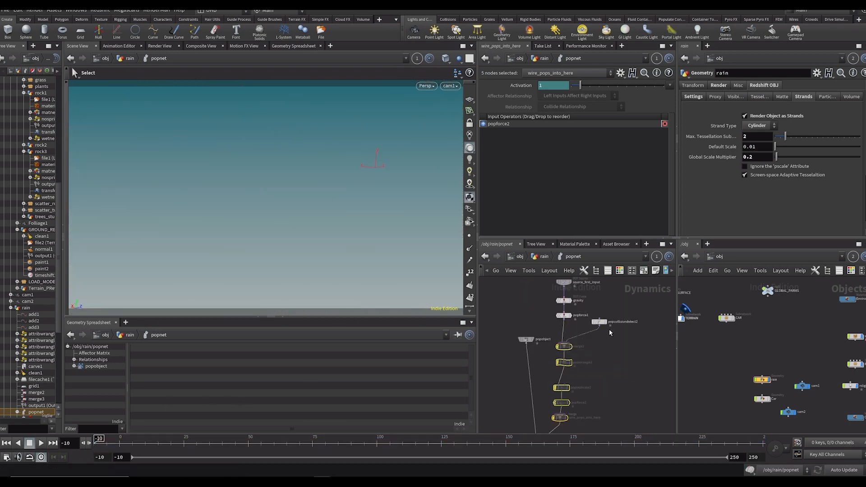
{"action": "left_click", "coordinate": [497, 301]}
{"action": "left_click_drag", "start_coordinate": [532, 294], "coordinate": [577, 321]}
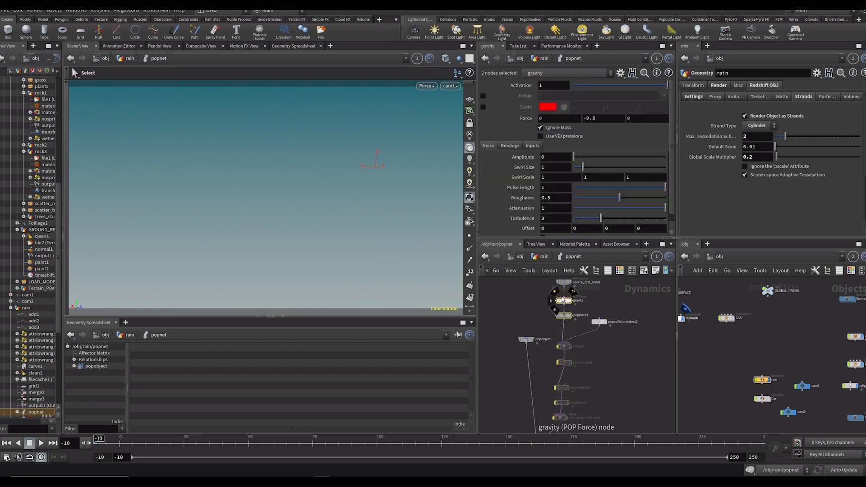
{"action": "scroll", "coordinate": [370, 195], "scroll_direction": "down", "scroll_amount": 3}
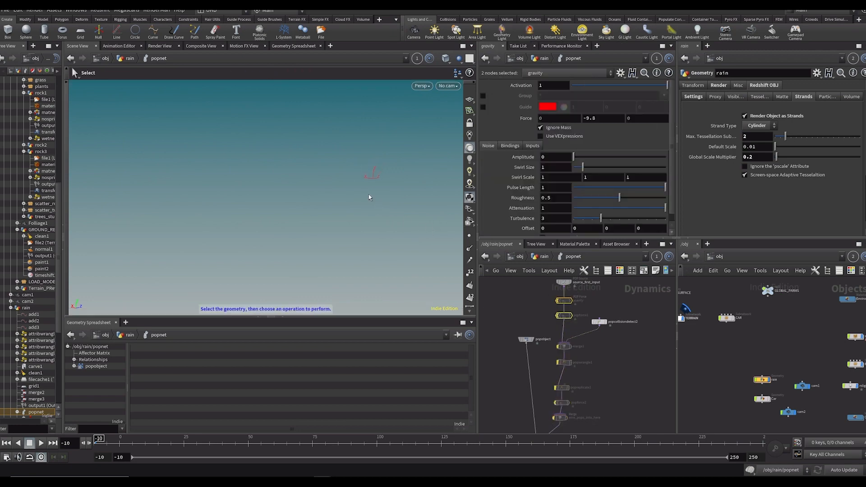
{"action": "key", "text": "space+g"}
{"action": "left_click_drag", "start_coordinate": [321, 206], "coordinate": [234, 131]}
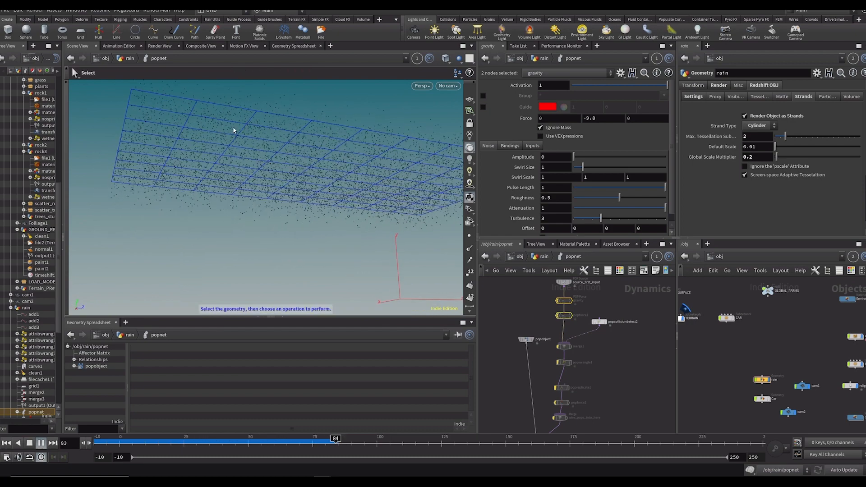
{"action": "left_click", "coordinate": [269, 444]}
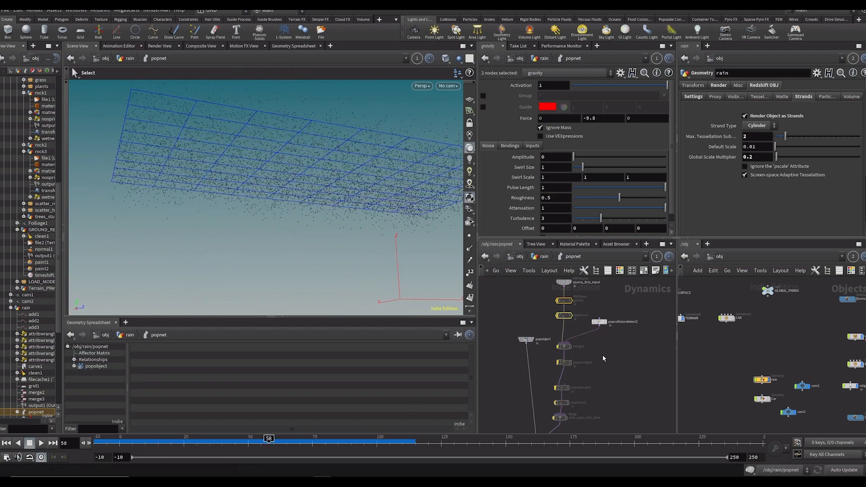
Check grid1 and transform1 in the rain network against the particles, and return inside popnet
{"action": "key", "text": "u"}
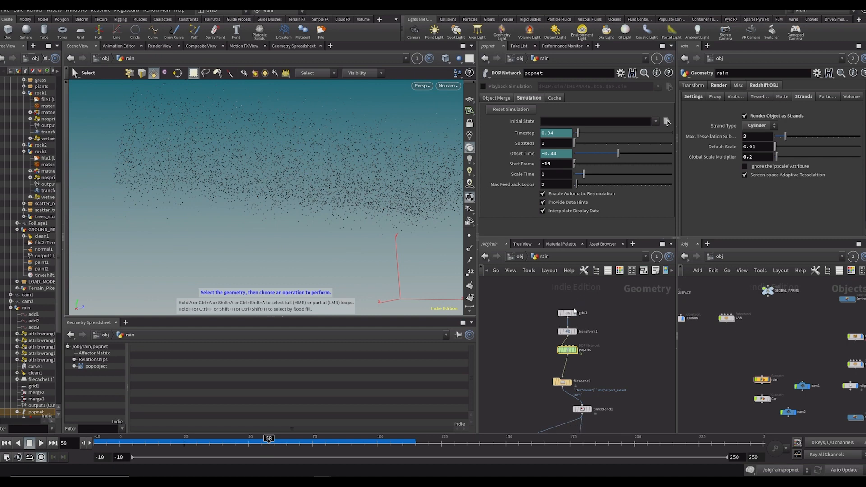
{"action": "left_click", "coordinate": [576, 313]}
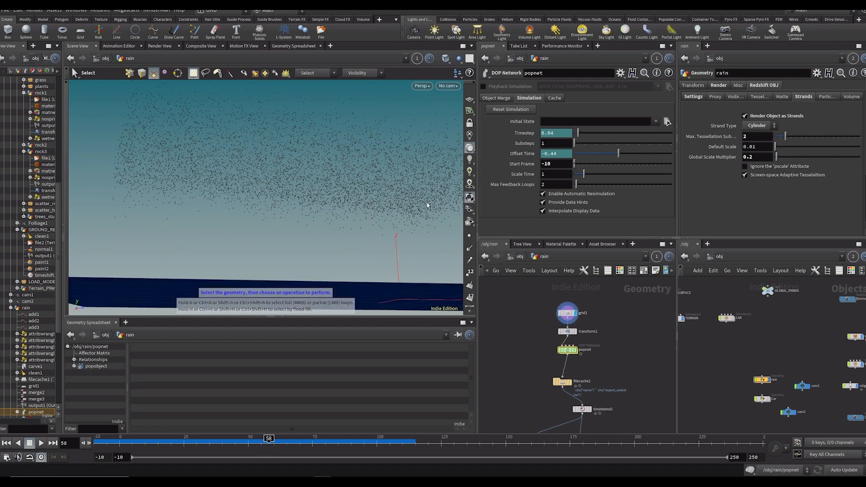
{"action": "left_click", "coordinate": [574, 331]}
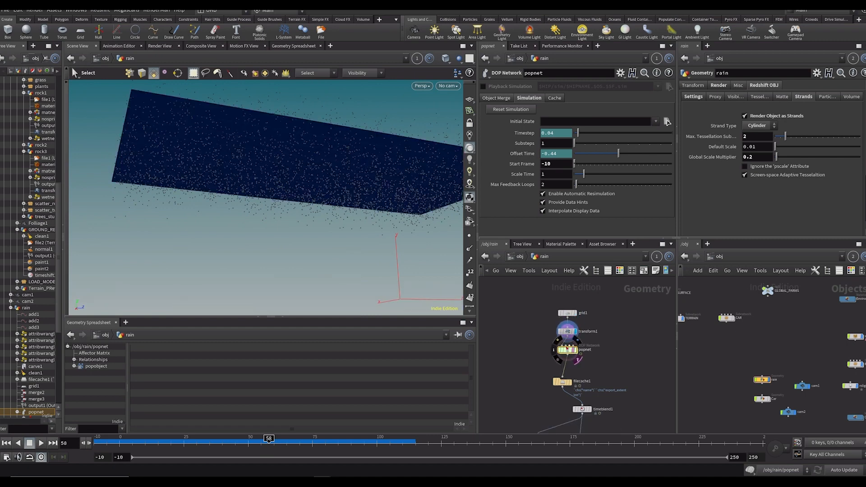
{"action": "double_click", "coordinate": [566, 350]}
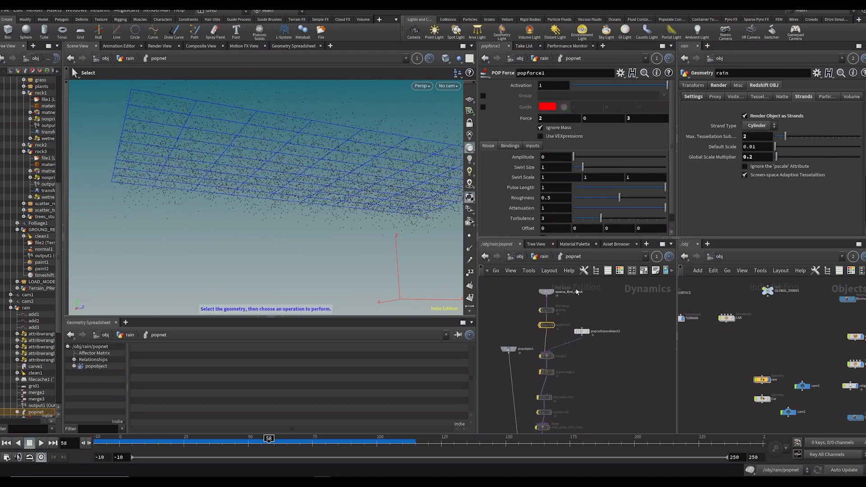
Review the birth rate and velocity variance of source_first_input, and view the particle spread around the emitter grid side-on
{"action": "left_click_drag", "start_coordinate": [540, 303], "coordinate": [541, 304]}
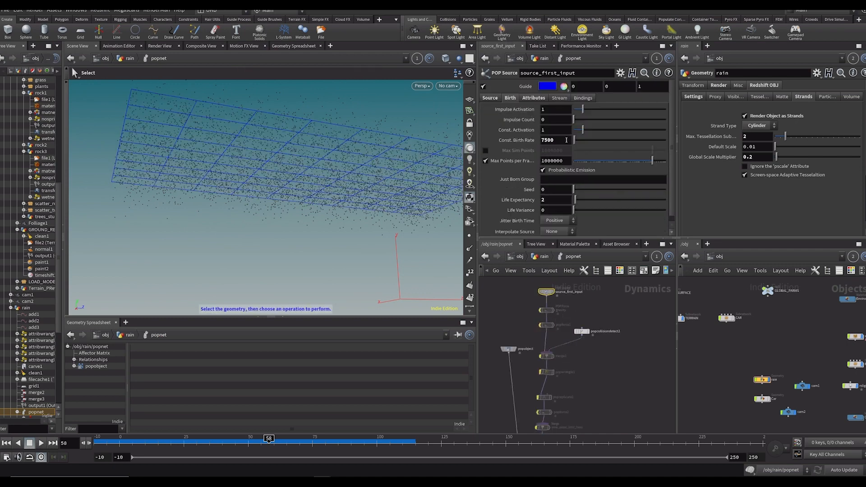
{"action": "left_click", "coordinate": [532, 98]}
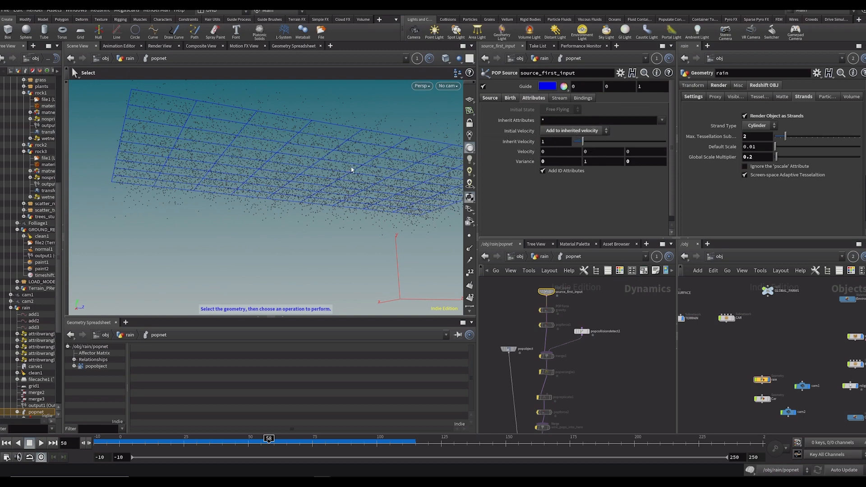
{"action": "left_click_drag", "start_coordinate": [347, 179], "coordinate": [282, 177]}
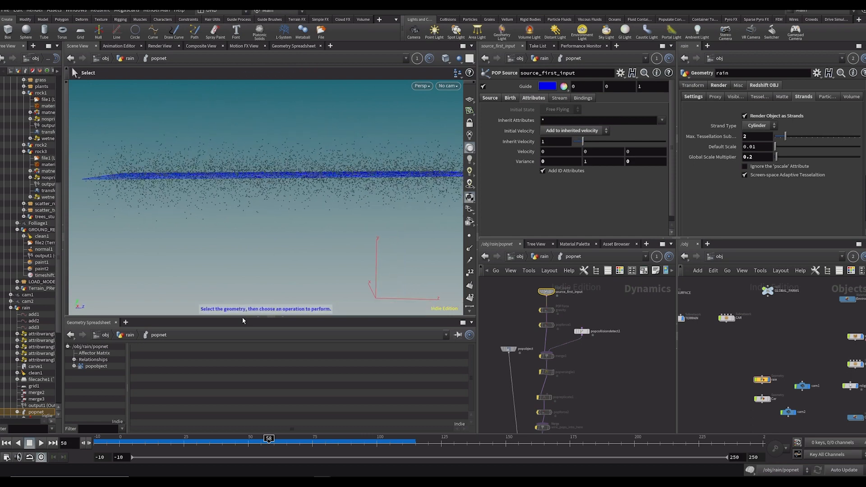
{"action": "scroll", "coordinate": [574, 329], "scroll_direction": "up", "scroll_amount": 1}
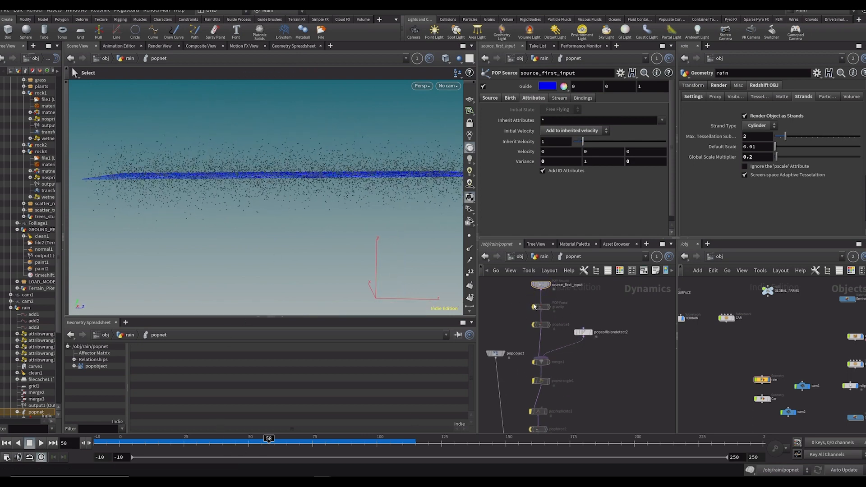
Re-enable the gravity POP Force, play the falling particles, and check its force values
{"action": "left_click", "coordinate": [531, 297]}
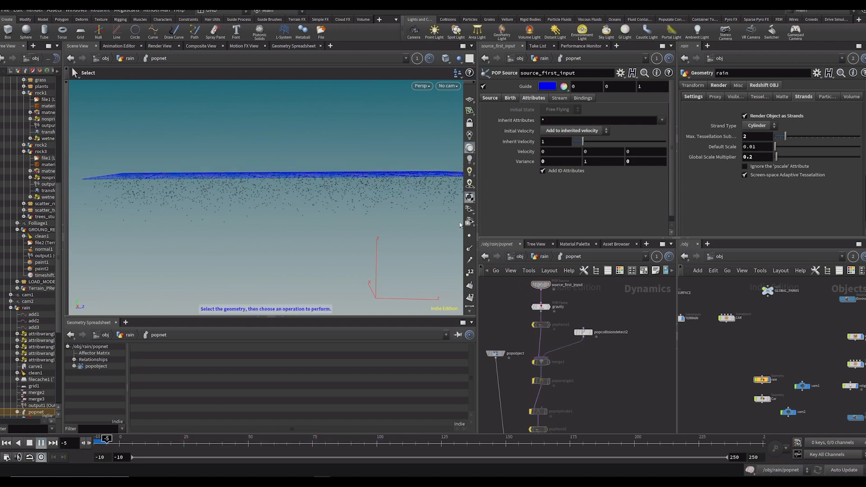
{"action": "left_click", "coordinate": [531, 314]}
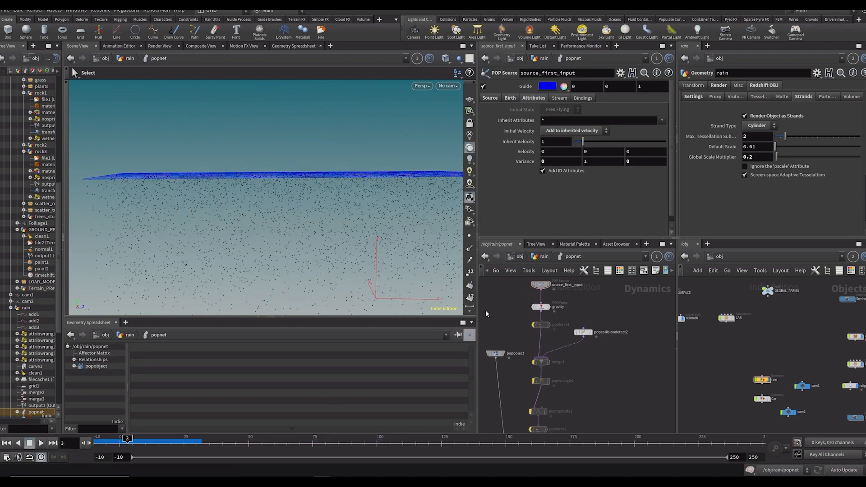
{"action": "left_click", "coordinate": [544, 308]}
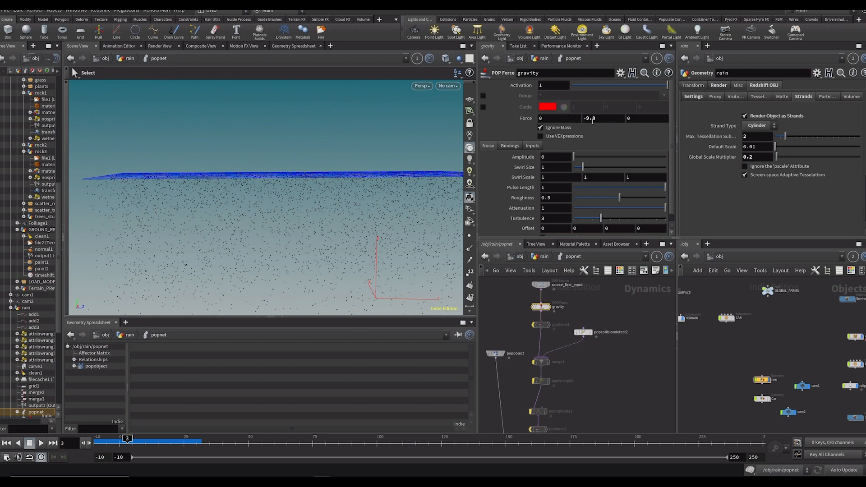
{"action": "key", "text": "Escape"}
{"action": "left_click_drag", "start_coordinate": [203, 232], "coordinate": [256, 192]}
{"action": "key", "text": "s"}
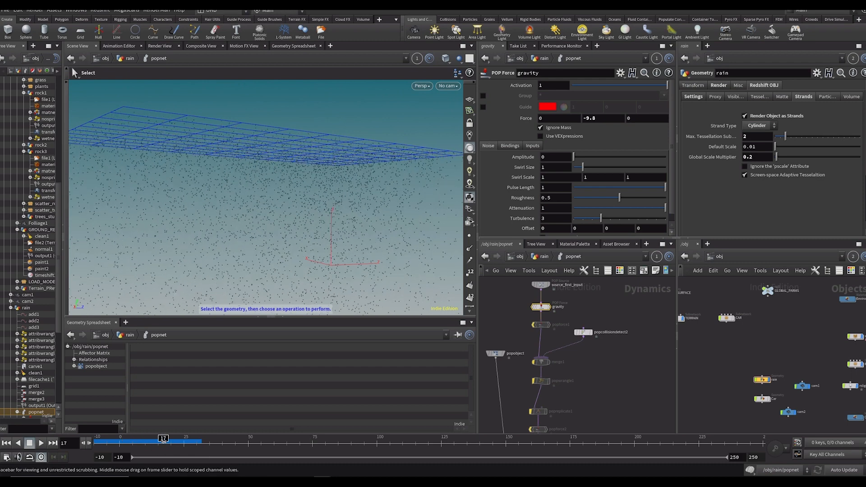
Re-enable popforce1 and play the simulation to see its sideways force acting on the rain
{"action": "left_click", "coordinate": [541, 325]}
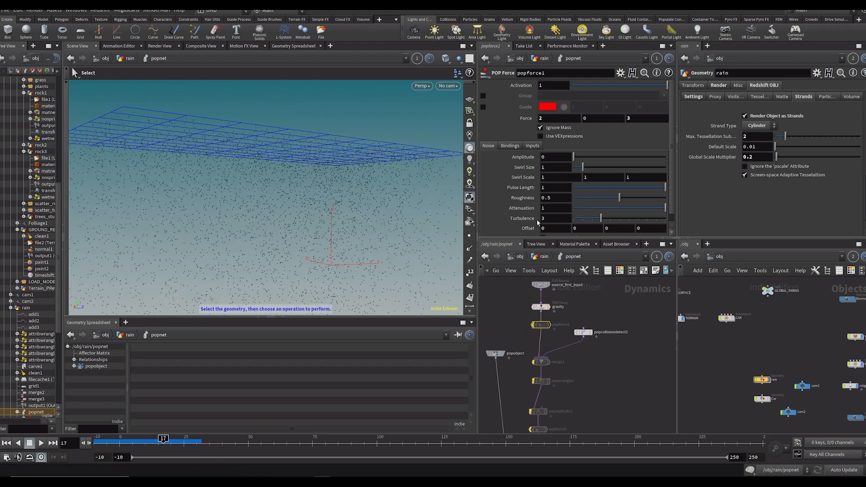
{"action": "left_click", "coordinate": [534, 325]}
{"action": "left_click_drag", "start_coordinate": [160, 443], "coordinate": [137, 442]}
{"action": "left_click_drag", "start_coordinate": [236, 220], "coordinate": [127, 217]}
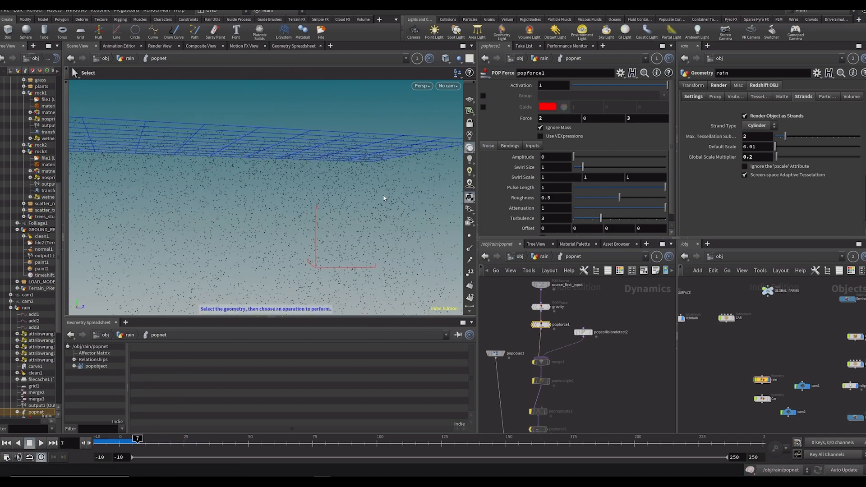
{"action": "left_click_drag", "start_coordinate": [289, 267], "coordinate": [274, 270]}
{"action": "key", "text": "Up"}
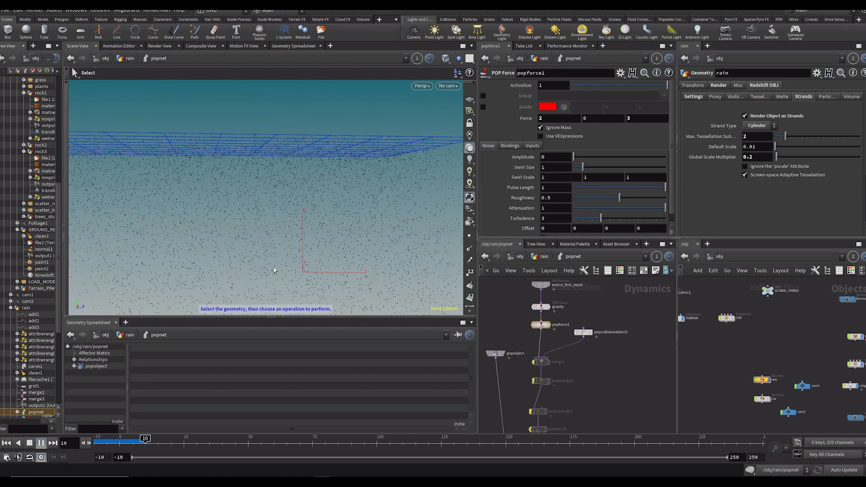
{"action": "key", "text": "Up"}
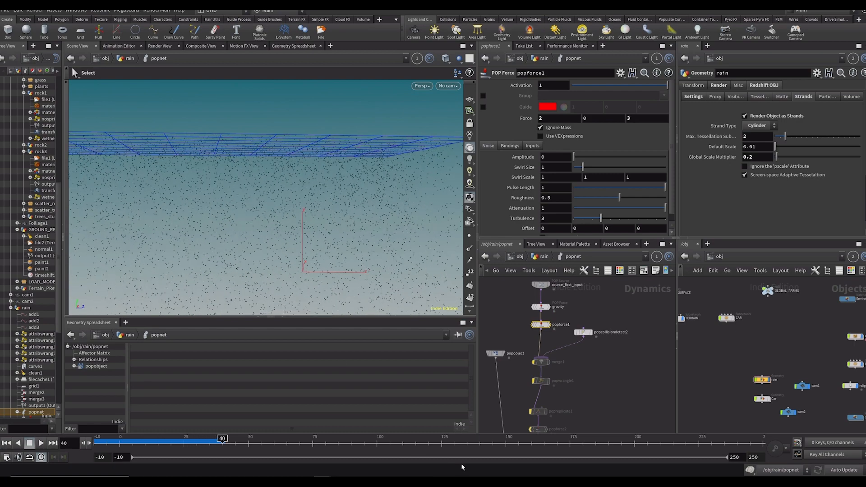
Examine the collision target and hit behavior settings of popcollisiondetect2
{"action": "left_click_drag", "start_coordinate": [642, 384], "coordinate": [634, 367]}
{"action": "scroll", "coordinate": [564, 332], "scroll_direction": "up", "scroll_amount": 3}
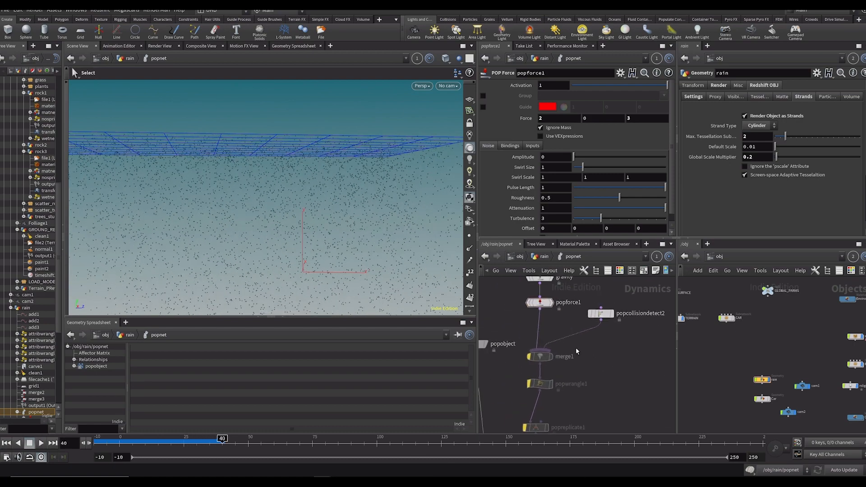
{"action": "left_click", "coordinate": [598, 313]}
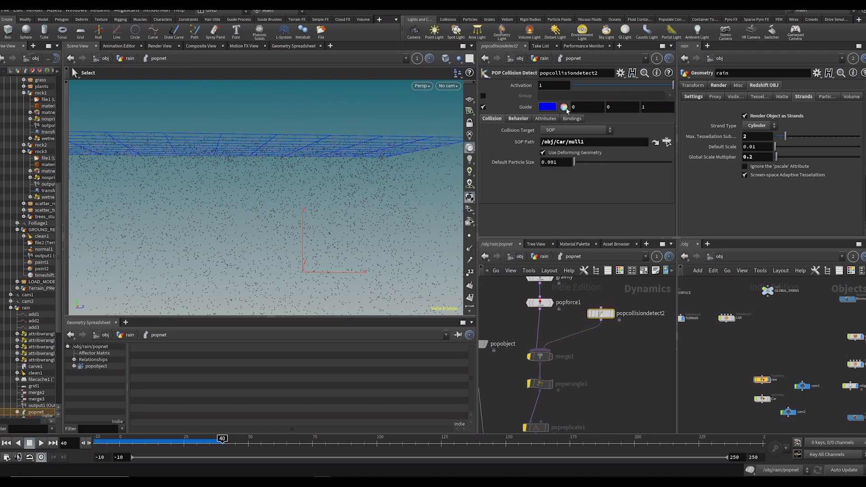
{"action": "left_click_drag", "start_coordinate": [732, 340], "coordinate": [743, 305]}
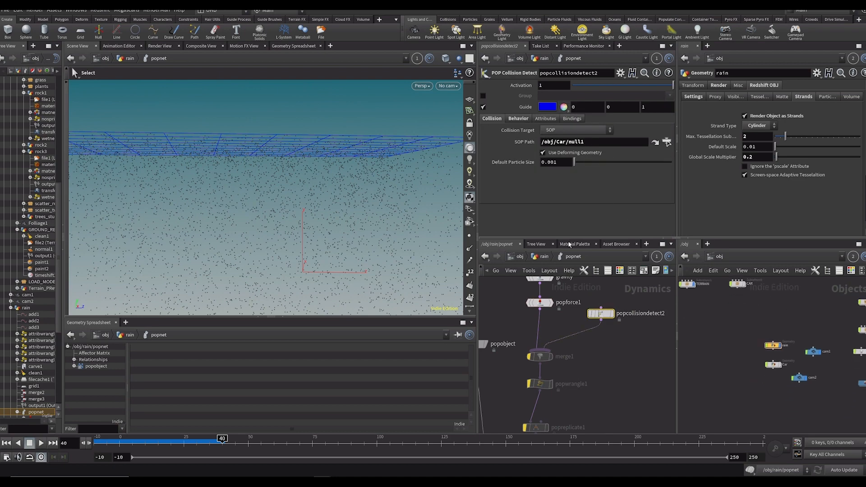
{"action": "left_click", "coordinate": [519, 119]}
{"action": "left_click", "coordinate": [493, 119]}
{"action": "left_click", "coordinate": [518, 119]}
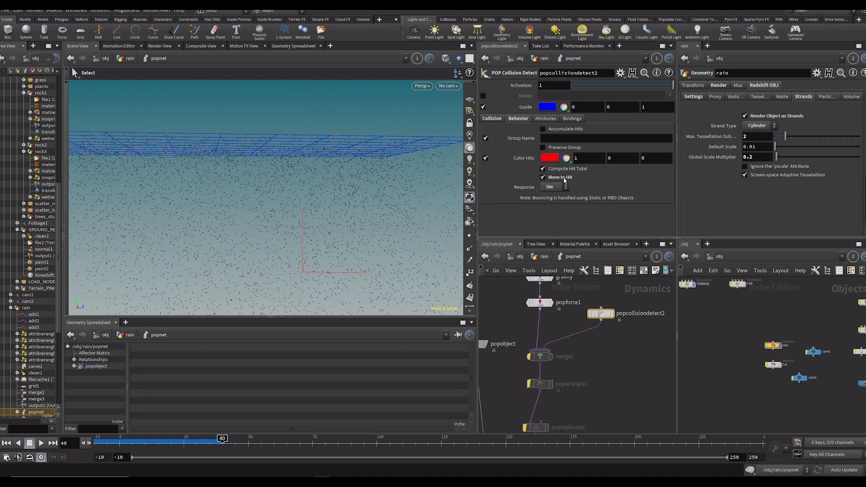
{"action": "left_click_drag", "start_coordinate": [599, 320], "coordinate": [574, 327]}
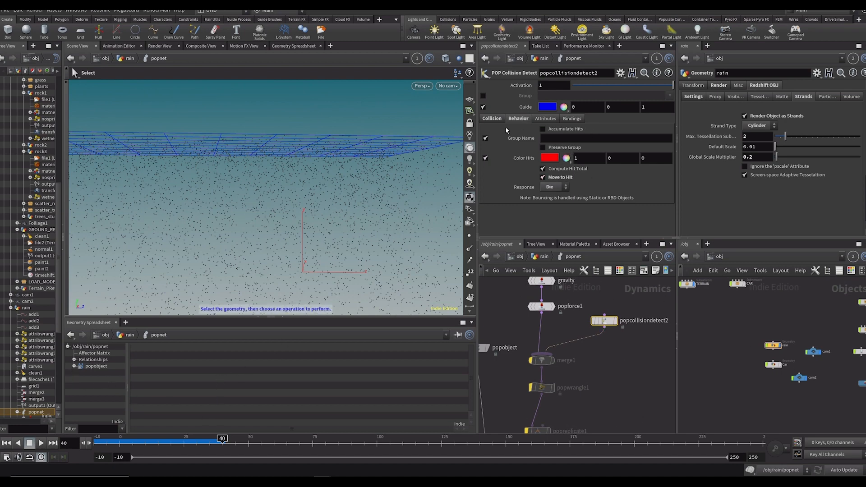
{"action": "left_click", "coordinate": [492, 119]}
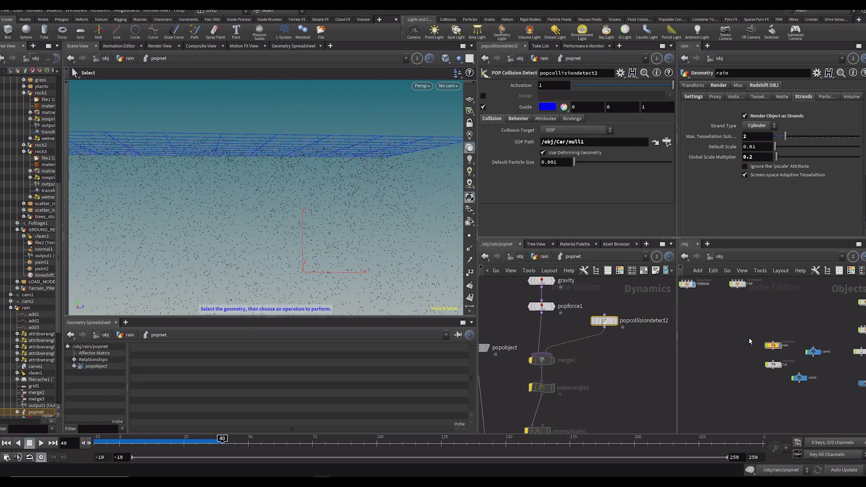
Enter the Car geometry object and rename its null1 node to COLLIDER
{"action": "scroll", "coordinate": [749, 338], "scroll_direction": "up", "scroll_amount": 2}
{"action": "left_click", "coordinate": [782, 373]}
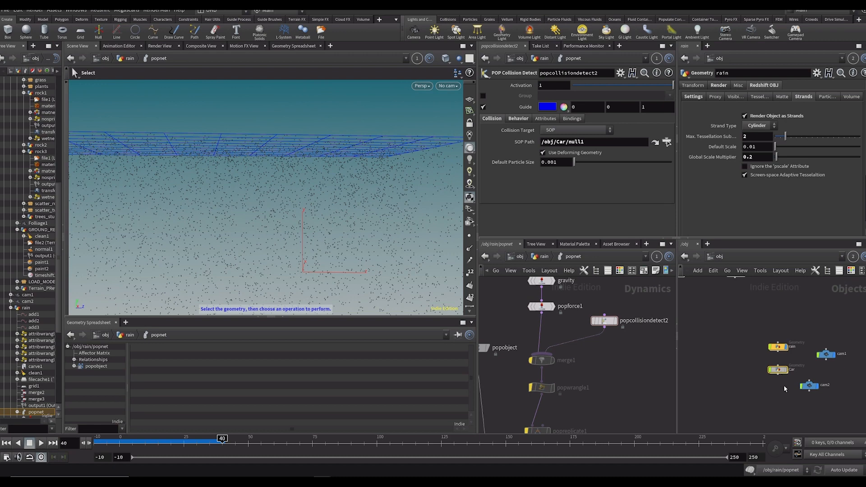
{"action": "key", "text": "i"}
{"action": "left_click_drag", "start_coordinate": [793, 387], "coordinate": [768, 360]}
{"action": "left_click", "coordinate": [765, 348]}
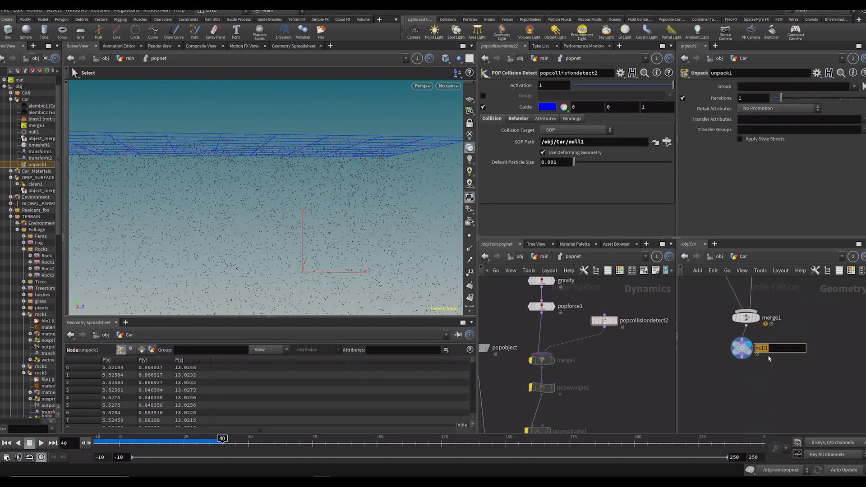
{"action": "type", "text": "COLLIDER"}
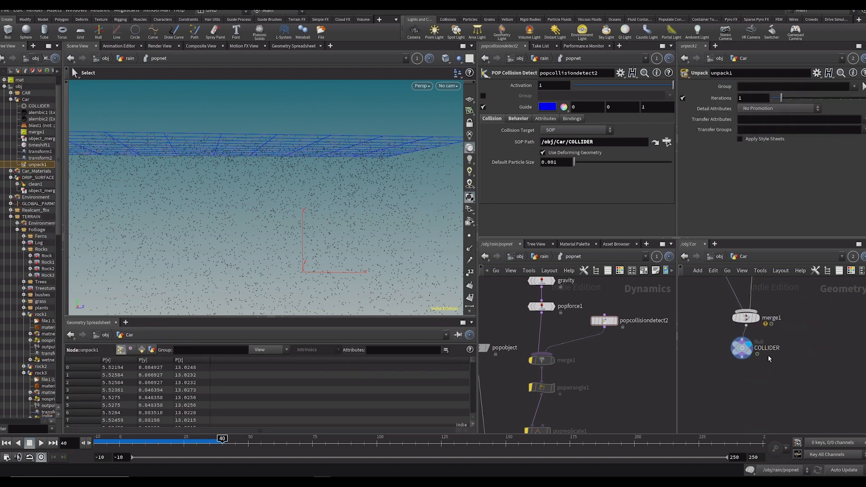
{"action": "key", "text": "Return"}
Delete the unused alembic1 and transform1 branch from the Car network
{"action": "key", "text": "h"}
{"action": "left_click_drag", "start_coordinate": [795, 349], "coordinate": [768, 403]}
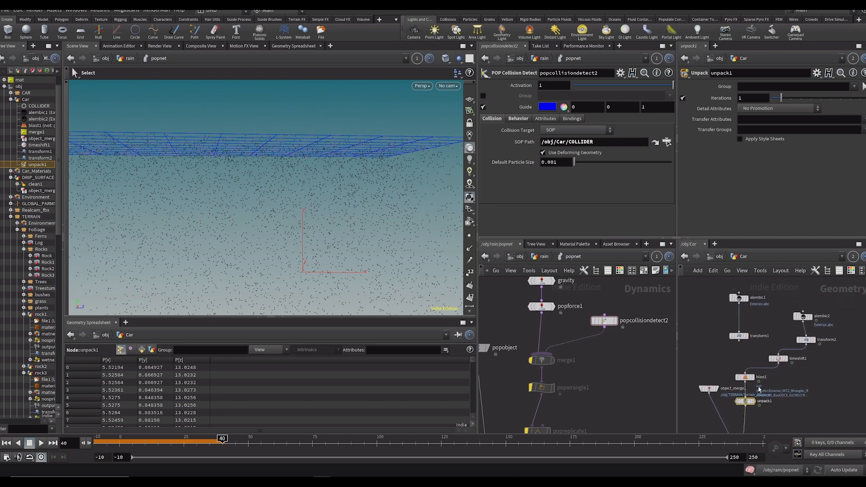
{"action": "scroll", "coordinate": [764, 396], "scroll_direction": "down", "scroll_amount": 3}
{"action": "left_click_drag", "start_coordinate": [753, 359], "coordinate": [792, 342]}
{"action": "key", "text": "Delete"}
{"action": "key", "text": "h"}
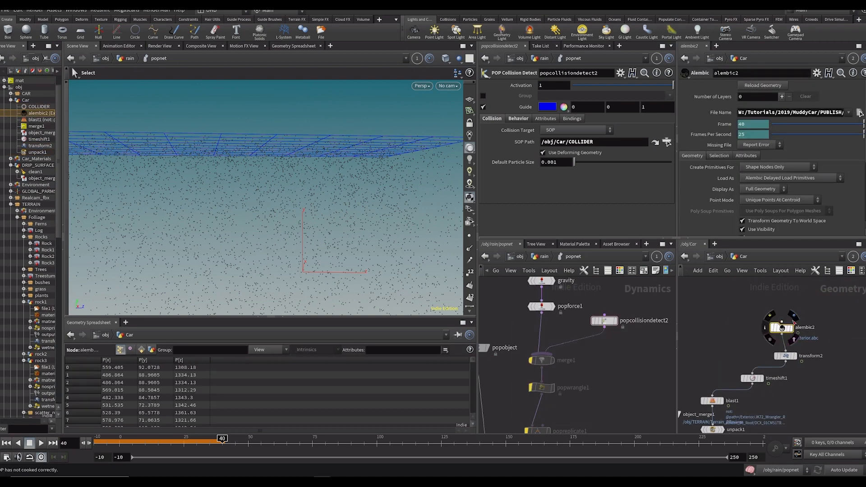
Link the scene view to pane group 2 and frame the car geometry loaded by alembic2
{"action": "left_click", "coordinate": [418, 58]}
{"action": "left_click", "coordinate": [420, 118]}
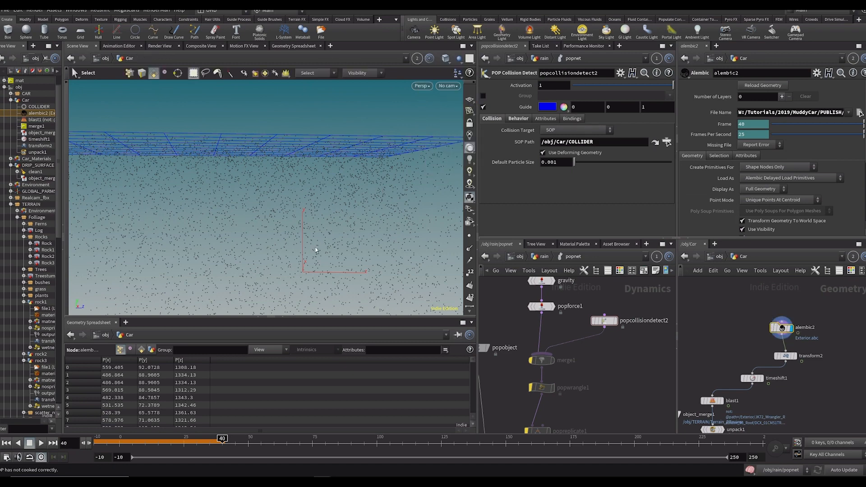
{"action": "key", "text": "space+f"}
{"action": "left_click_drag", "start_coordinate": [320, 201], "coordinate": [316, 201]}
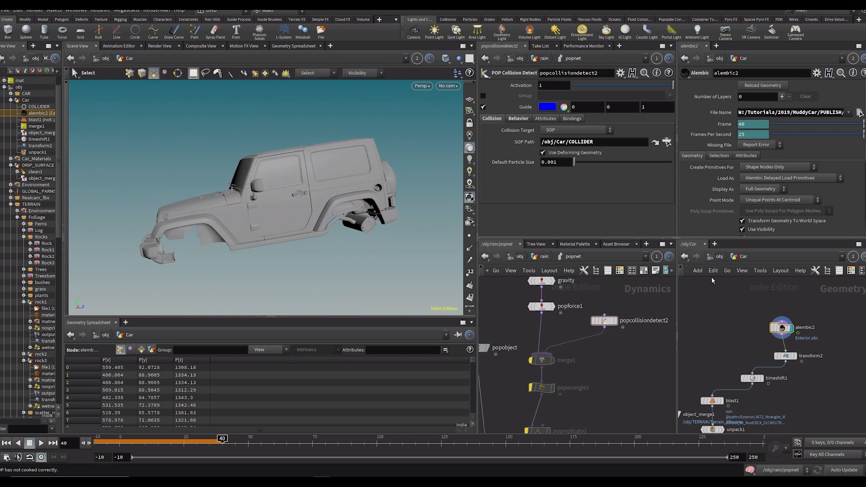
Inspect the frame settings of the timeshift1 node in the Car network
{"action": "left_click_drag", "start_coordinate": [746, 349], "coordinate": [786, 306]}
{"action": "scroll", "coordinate": [750, 333], "scroll_direction": "down", "scroll_amount": 2}
{"action": "left_click", "coordinate": [779, 333]}
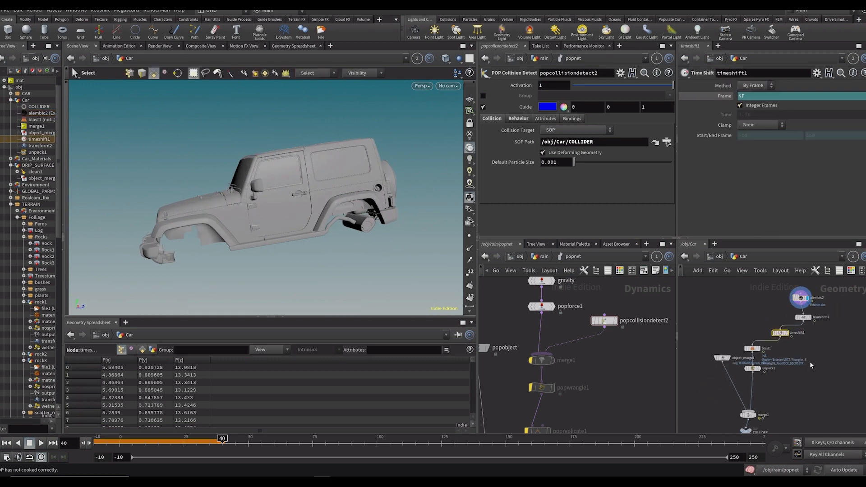
Inspect the terrain object_merge1, blast1, timeshift1 and unpack1 nodes in the Car network, ending with the unpacked car's points
{"action": "left_click", "coordinate": [729, 358]}
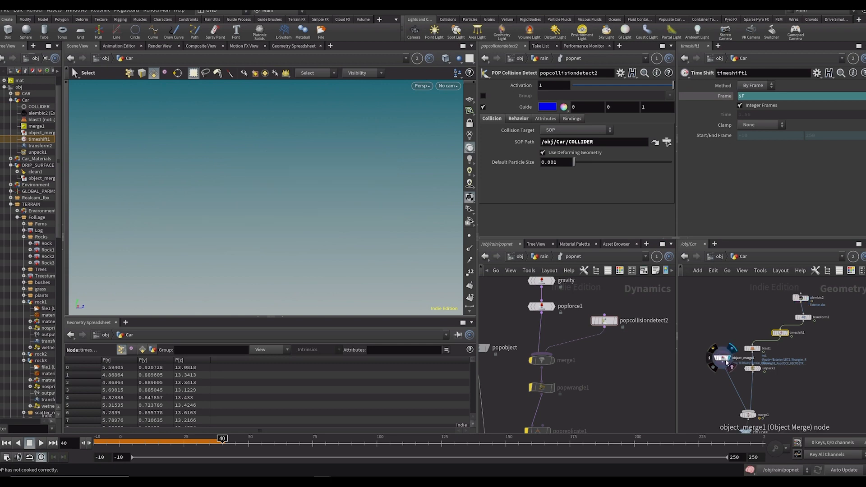
{"action": "left_click", "coordinate": [723, 359]}
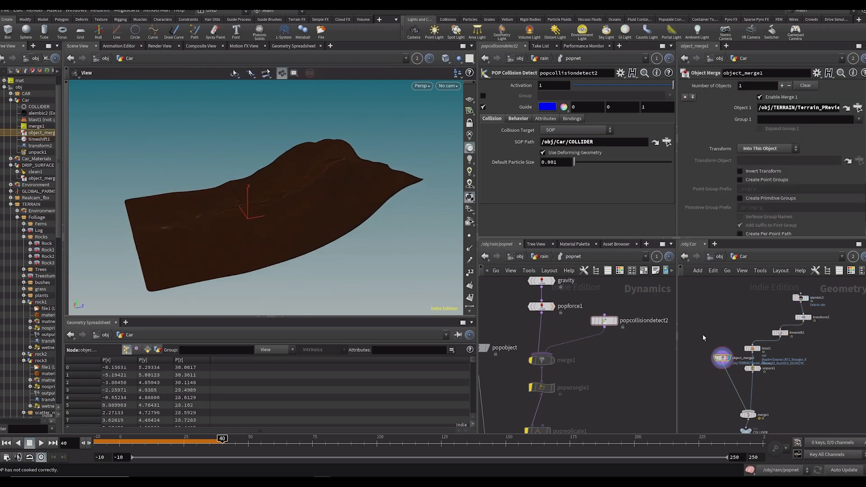
{"action": "left_click", "coordinate": [754, 349]}
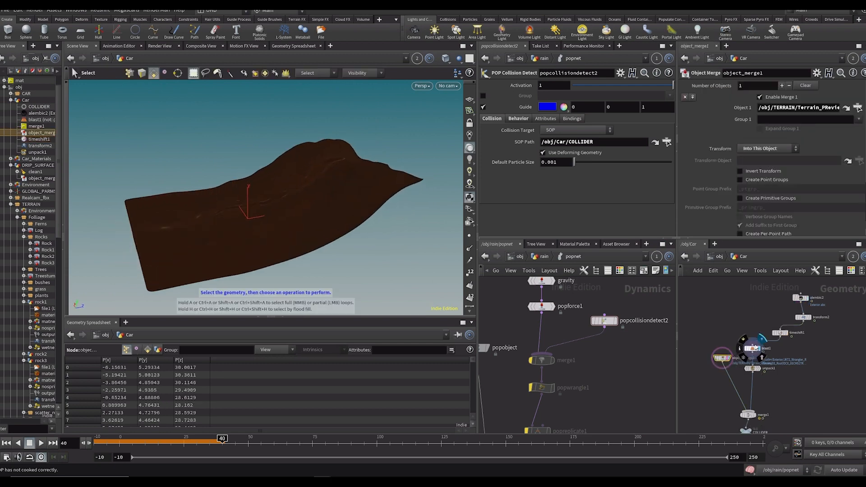
{"action": "left_click", "coordinate": [752, 349]}
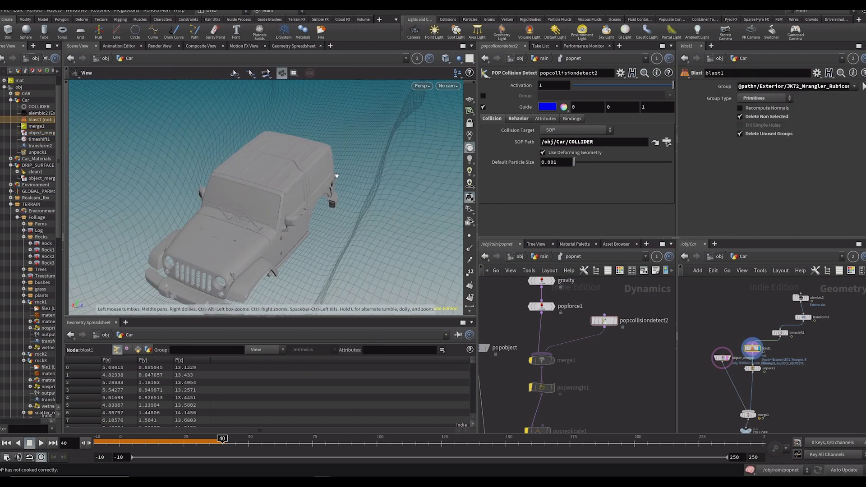
{"action": "left_click", "coordinate": [787, 333]}
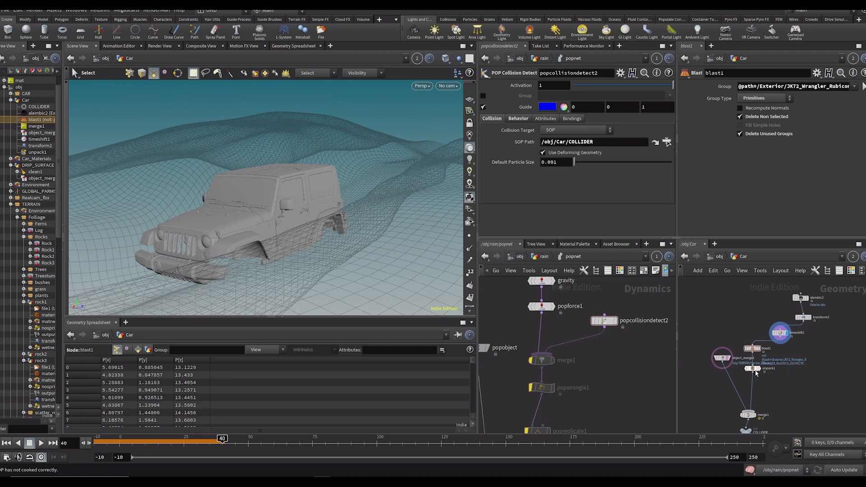
{"action": "left_click", "coordinate": [763, 361]}
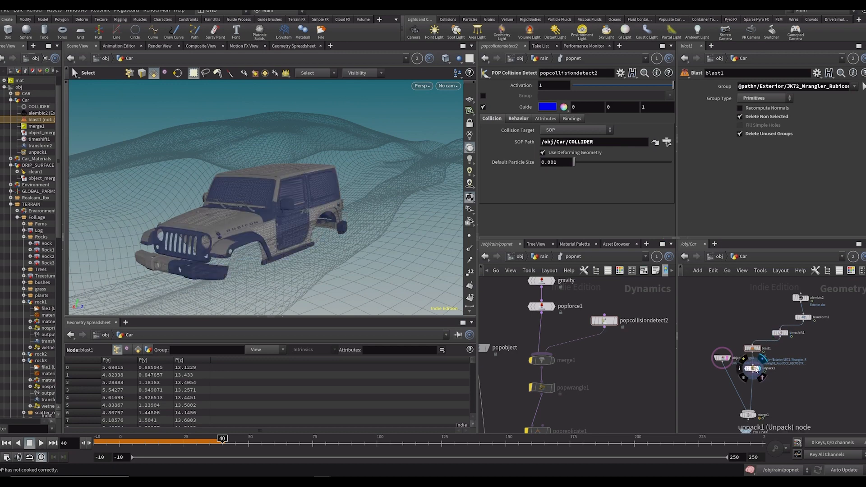
{"action": "left_click", "coordinate": [753, 368]}
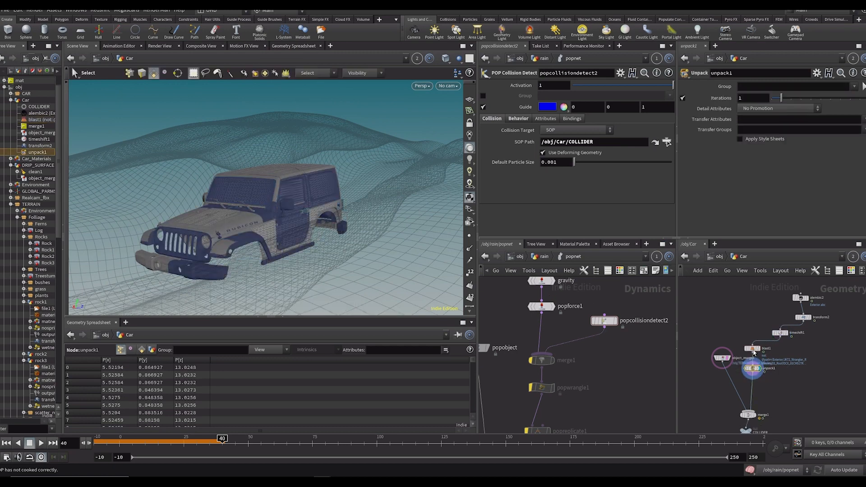
{"action": "left_click", "coordinate": [727, 358]}
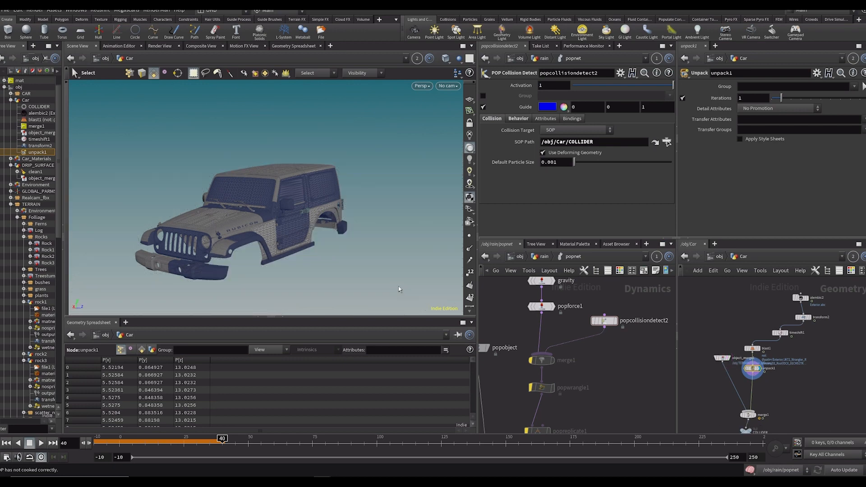
{"action": "key", "text": "2"}
Display the Car network's merge1 node and examine the combined car and terrain geometry at frame 67
{"action": "left_click_drag", "start_coordinate": [816, 380], "coordinate": [811, 348]}
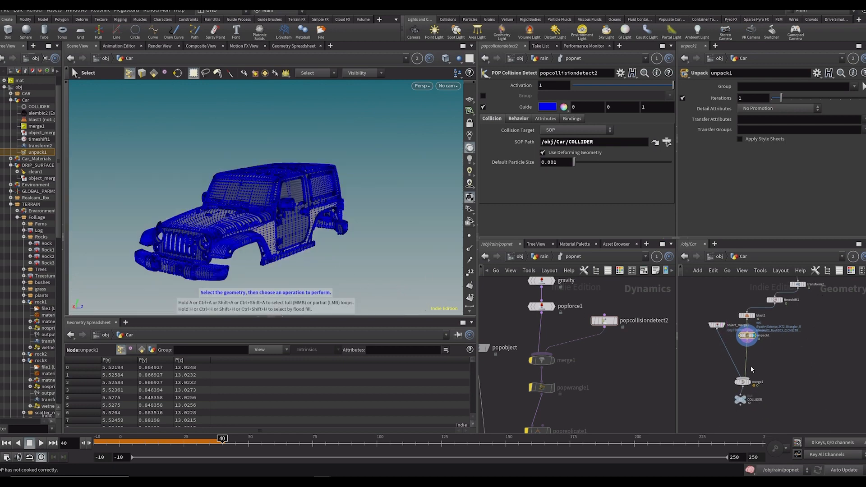
{"action": "left_click", "coordinate": [753, 373]}
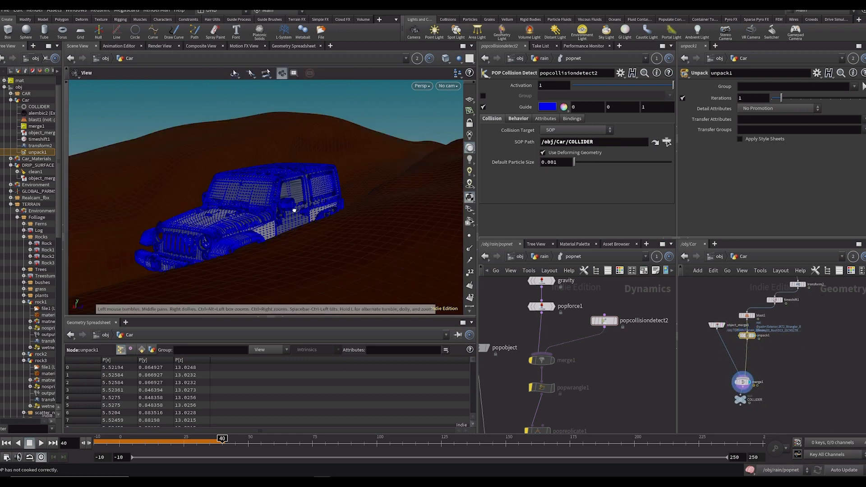
{"action": "left_click_drag", "start_coordinate": [291, 206], "coordinate": [309, 230]}
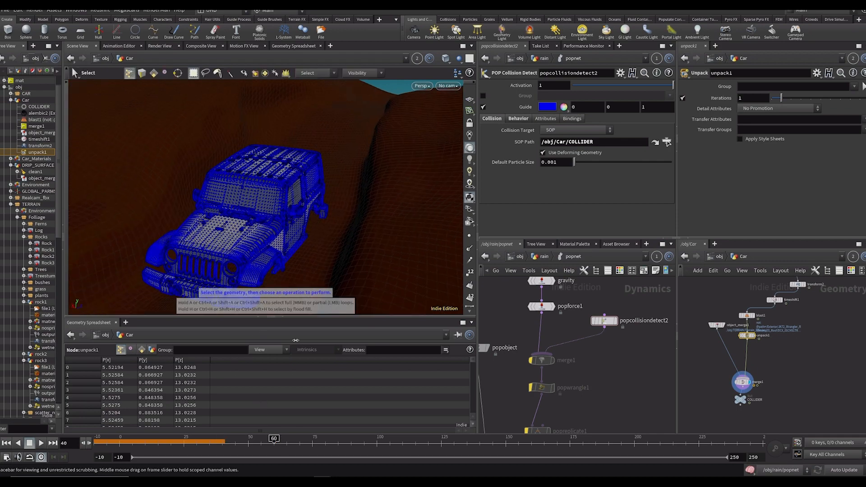
{"action": "left_click", "coordinate": [274, 440]}
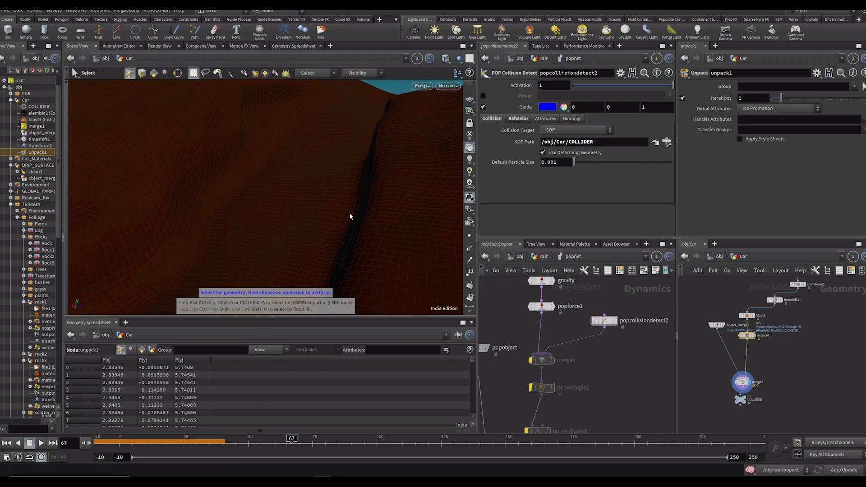
{"action": "left_click_drag", "start_coordinate": [350, 216], "coordinate": [252, 229]}
{"action": "scroll", "coordinate": [252, 214], "scroll_direction": "down", "scroll_amount": 5}
{"action": "scroll", "coordinate": [771, 354], "scroll_direction": "up", "scroll_amount": 3}
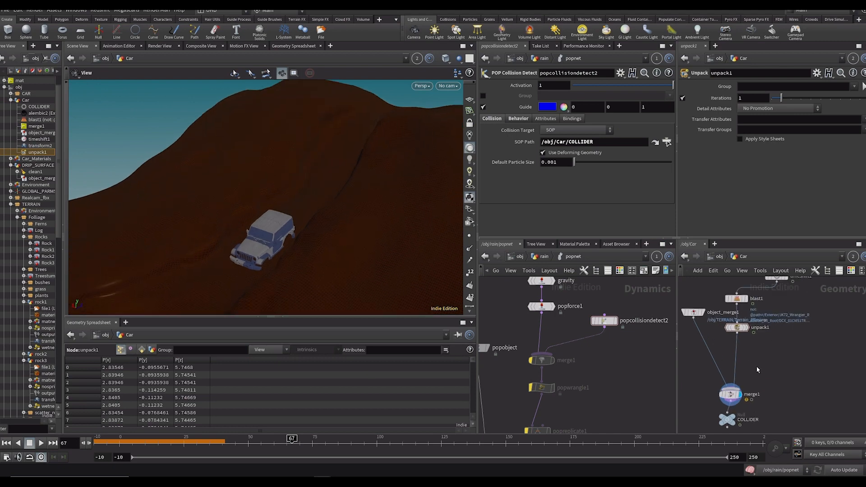
Disconnect unpack1 from merge1 in the Car network and move the timeline back to the start
{"action": "key", "text": "y"}
{"action": "left_click_drag", "start_coordinate": [757, 365], "coordinate": [716, 356]}
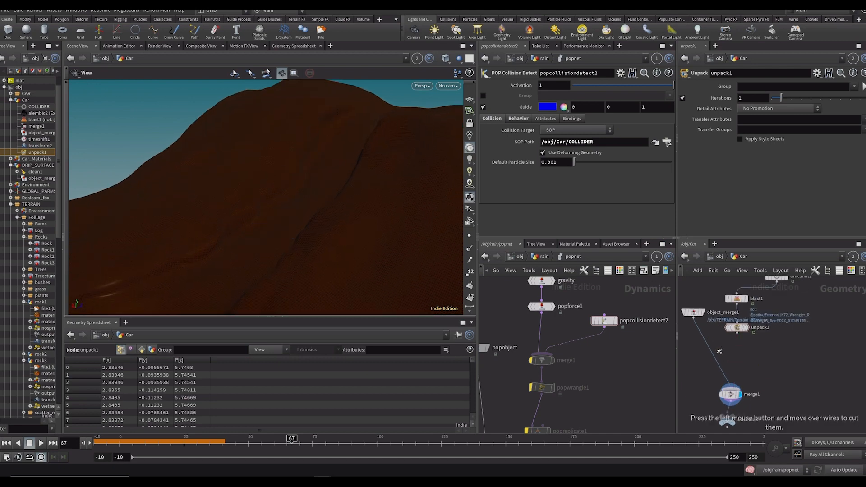
{"action": "mouse_move", "coordinate": [321, 216]}
{"action": "left_mouse_down"}
{"action": "mouse_move", "coordinate": [364, 156]}
{"action": "mouse_move", "coordinate": [311, 228]}
{"action": "mouse_move", "coordinate": [333, 226]}
{"action": "left_mouse_up"}
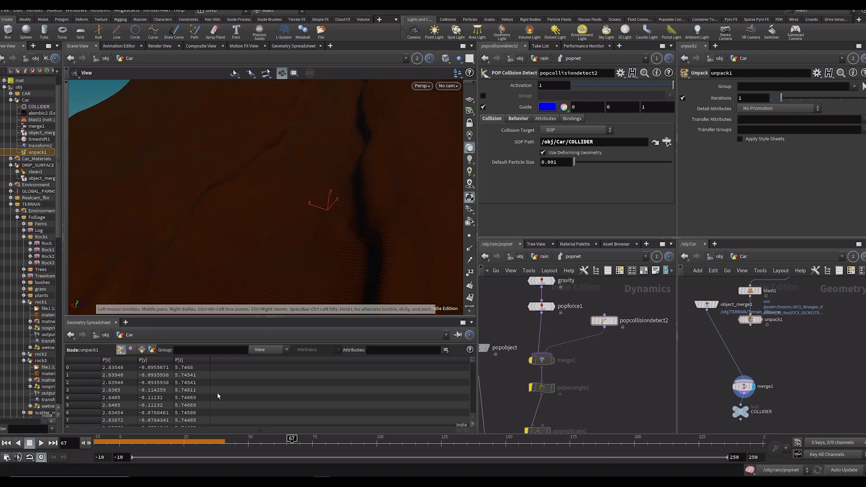
{"action": "left_click_drag", "start_coordinate": [146, 445], "coordinate": [71, 445]}
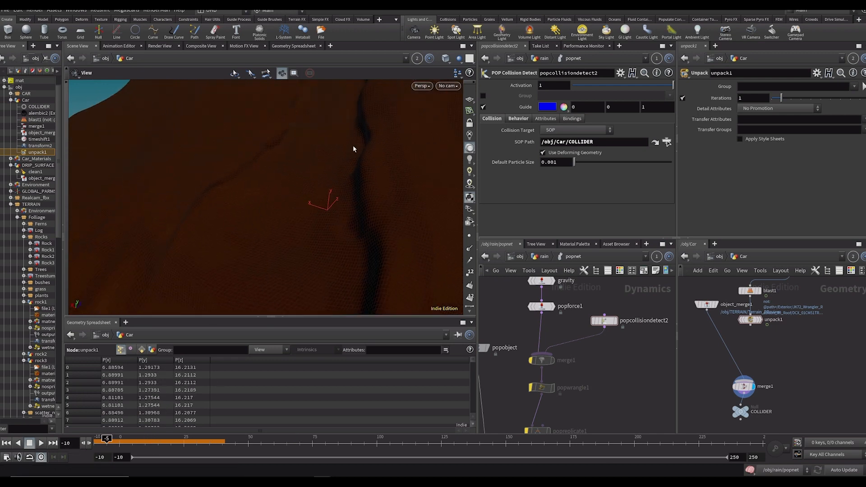
Link the scene view to pane group 1 and enable the bypassed merge1 node in the popnet
{"action": "left_click", "coordinate": [411, 61]}
{"action": "left_click", "coordinate": [427, 101]}
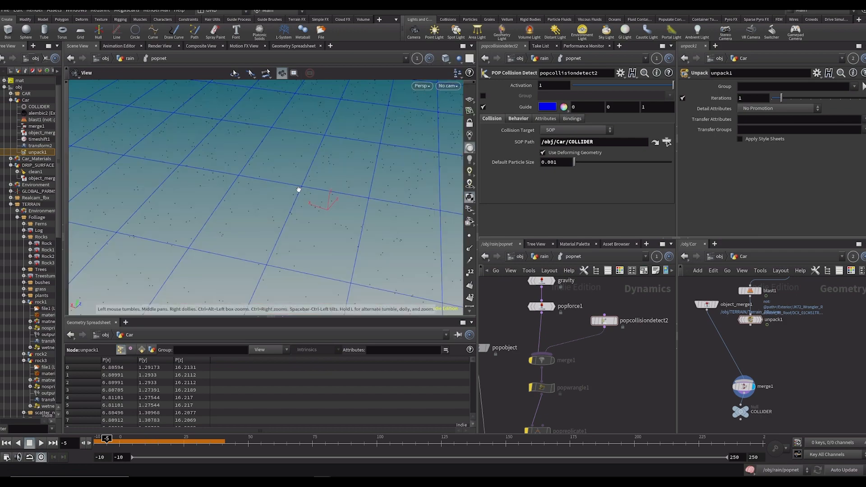
{"action": "left_click_drag", "start_coordinate": [299, 190], "coordinate": [282, 219]}
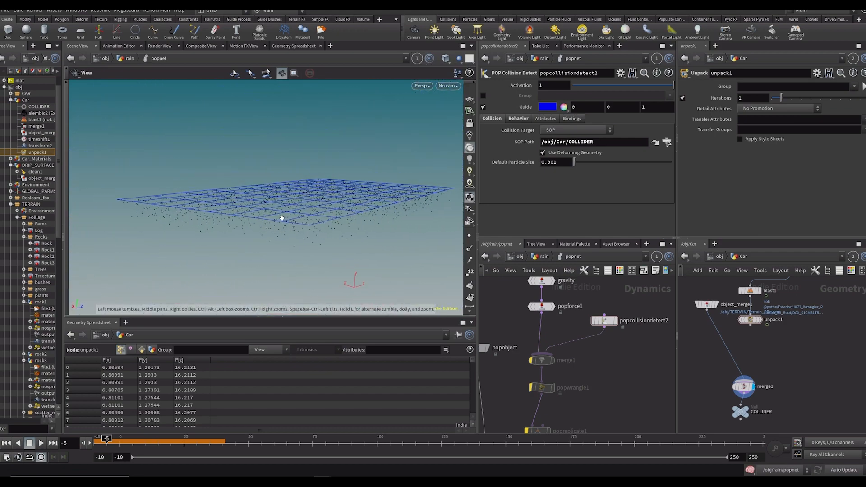
{"action": "left_click", "coordinate": [533, 360]}
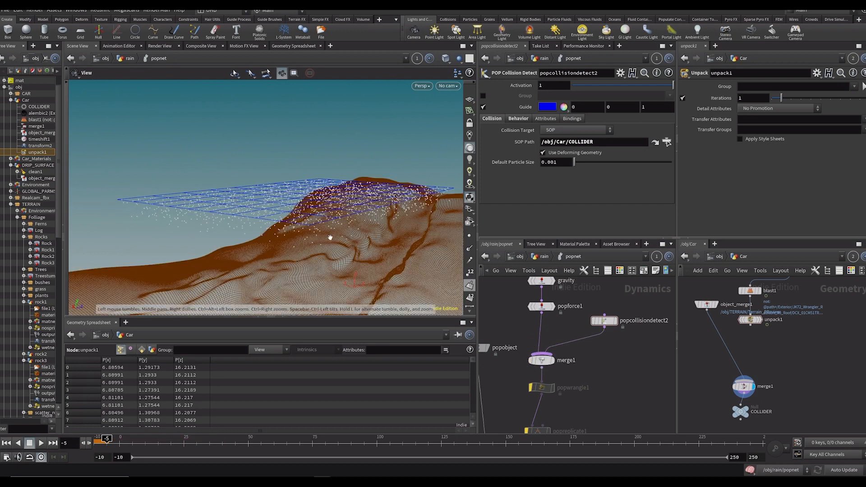
Play the rain simulation from the first frame and examine how particles meet the terrain surface
{"action": "key", "text": "ctrl+Up"}
{"action": "key", "text": "Up"}
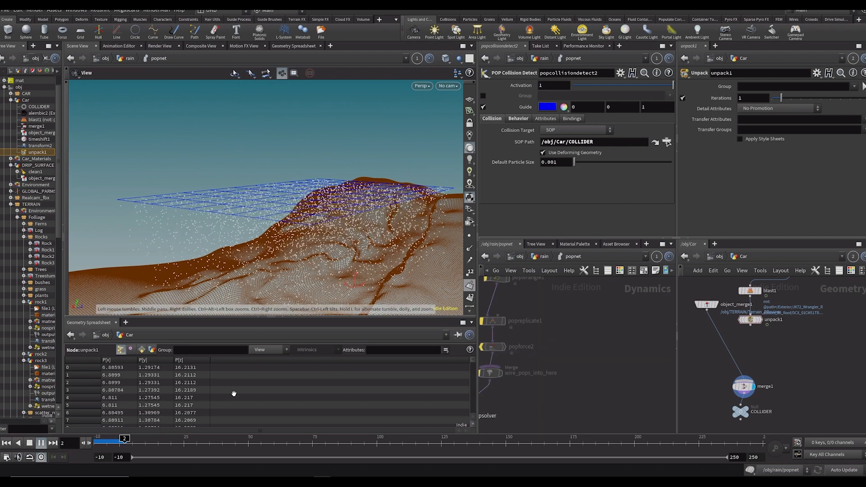
{"action": "left_click", "coordinate": [122, 444]}
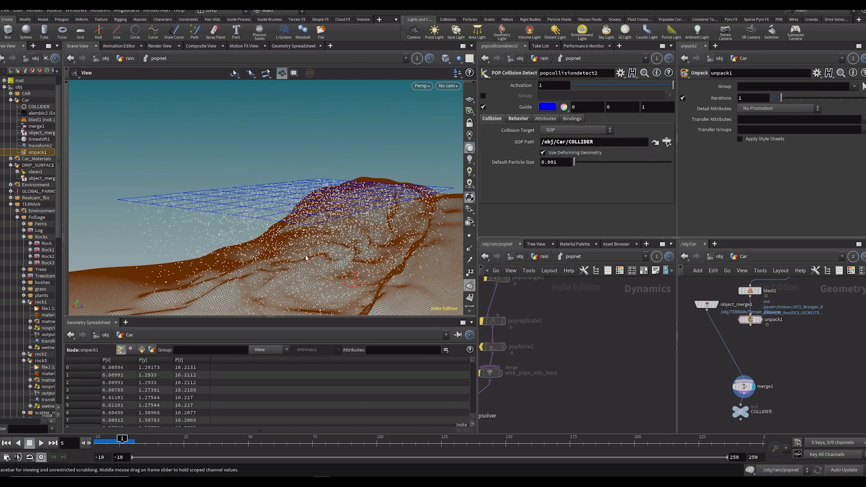
{"action": "left_click_drag", "start_coordinate": [307, 254], "coordinate": [281, 233]}
{"action": "scroll", "coordinate": [254, 180], "scroll_direction": "up", "scroll_amount": 8}
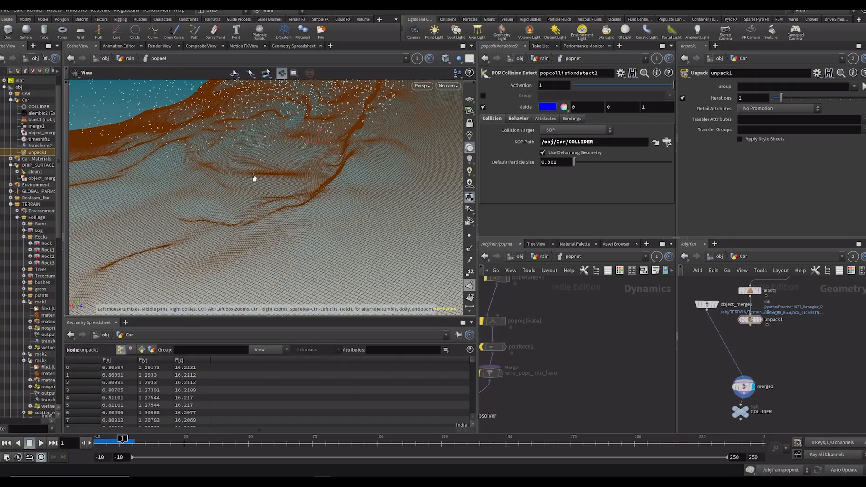
{"action": "left_click_drag", "start_coordinate": [291, 196], "coordinate": [297, 211]}
{"action": "key", "text": "Up"}
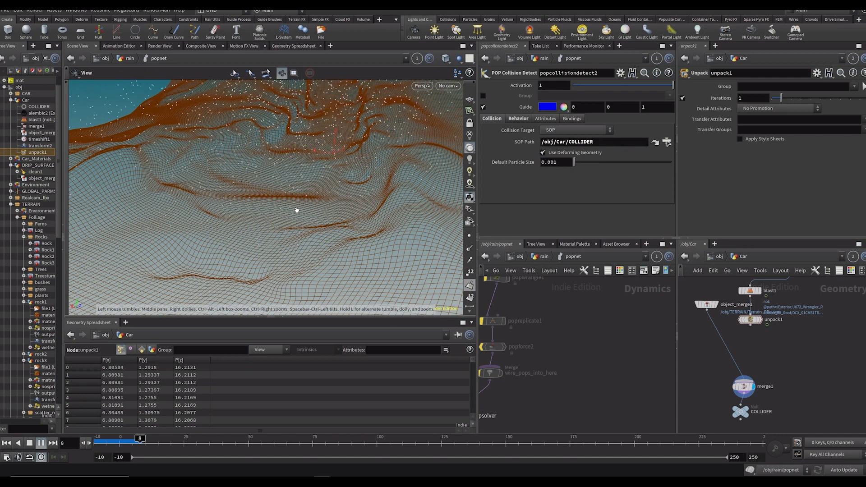
{"action": "key", "text": "Up"}
Show the behavior settings of popcollisiondetect2 in the popnet
{"action": "left_click_drag", "start_coordinate": [571, 347], "coordinate": [639, 427]}
{"action": "left_click_drag", "start_coordinate": [645, 312], "coordinate": [617, 347]}
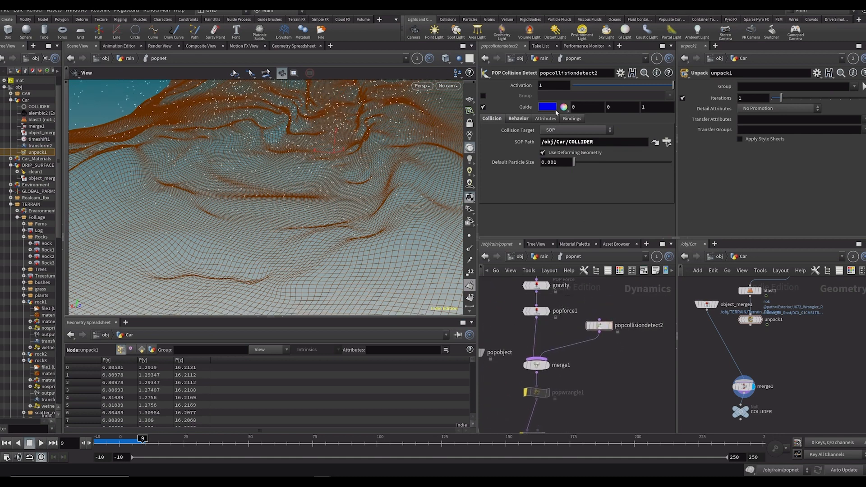
{"action": "left_click", "coordinate": [519, 119]}
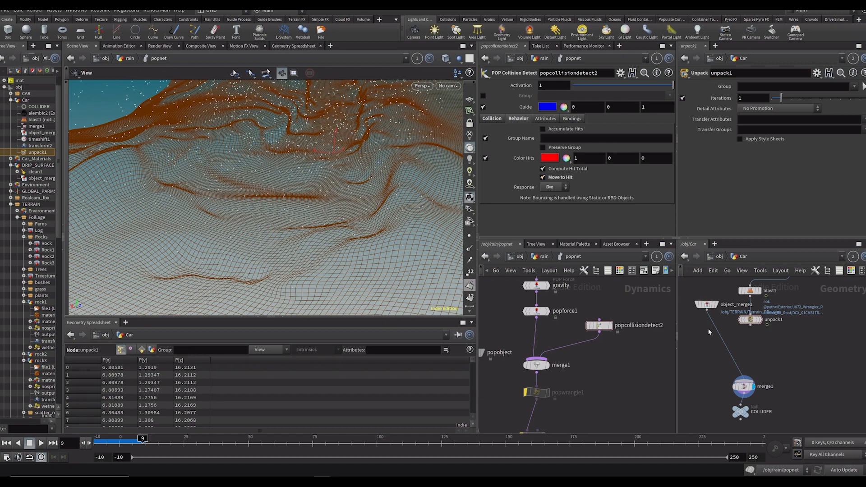
Insert a Time Shift node between object_merge1 and merge1 in the Car network and delete its Frame channel
{"action": "key", "text": "Tab"}
{"action": "type", "text": "times"}
{"action": "key", "text": "Return"}
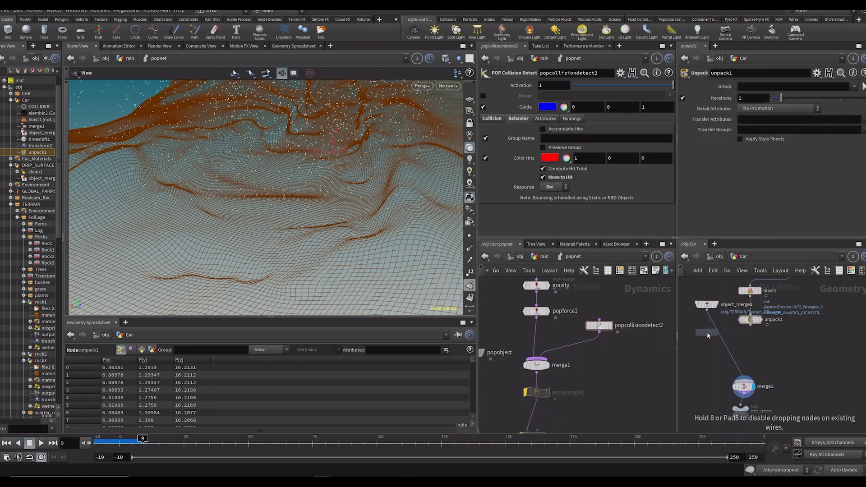
{"action": "left_click", "coordinate": [708, 335]}
{"action": "scroll", "coordinate": [725, 334], "scroll_direction": "up", "scroll_amount": 3}
{"action": "right_click", "coordinate": [722, 97]}
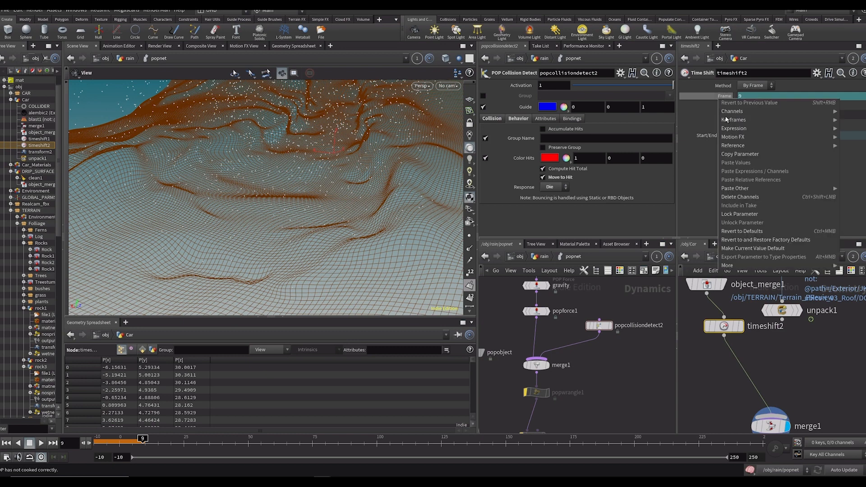
{"action": "left_click", "coordinate": [733, 197]}
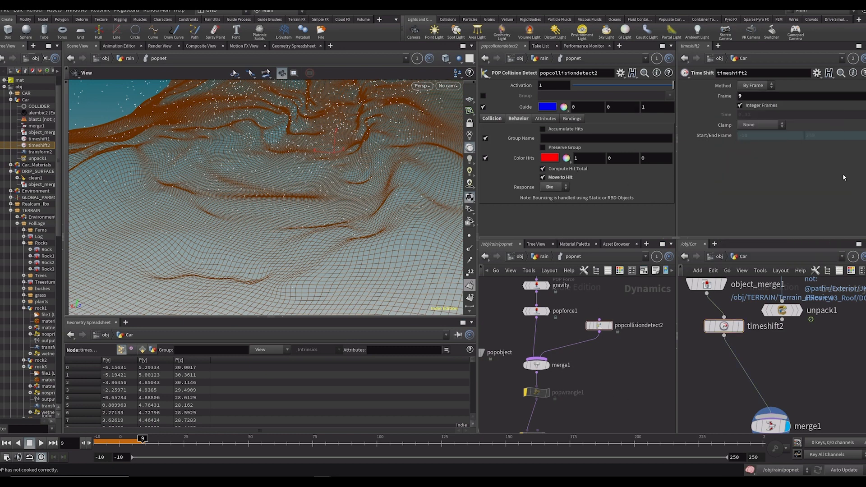
Set popcollisiondetect2's response to None and play the simulation from the first frame to check the particle hits
{"action": "left_click", "coordinate": [553, 187]}
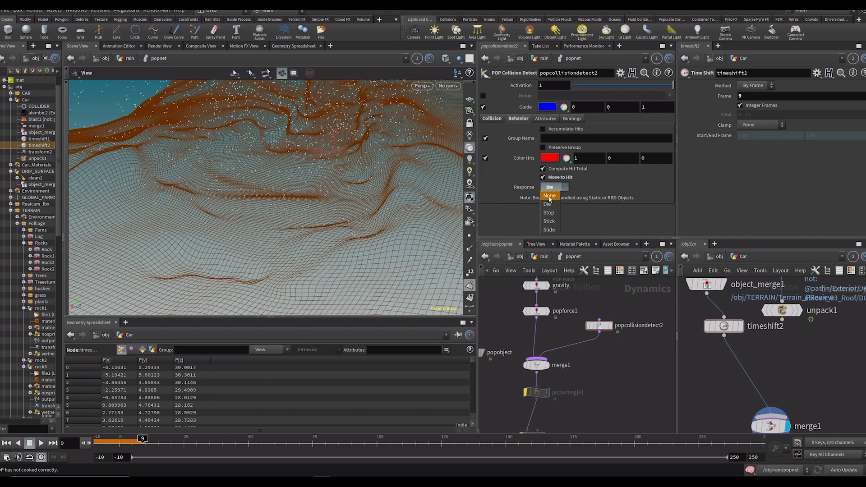
{"action": "key", "text": "ctrl+Up"}
{"action": "key", "text": "Up"}
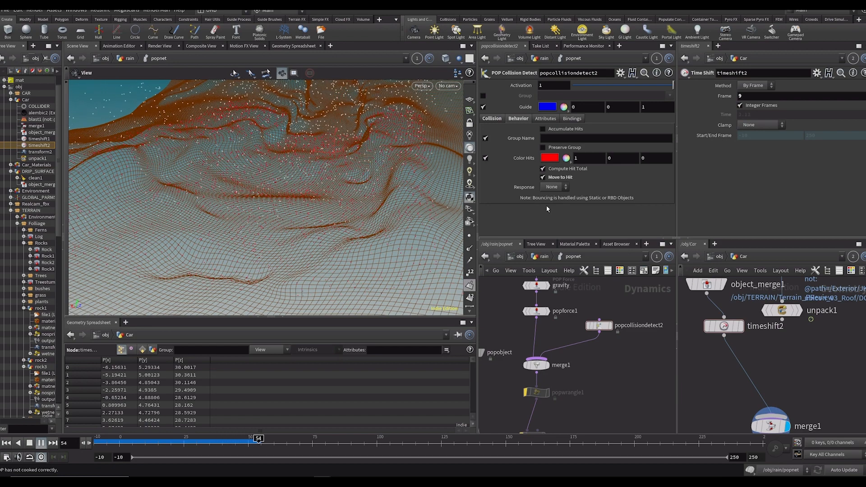
{"action": "key", "text": "Up"}
{"action": "left_click_drag", "start_coordinate": [298, 252], "coordinate": [295, 226]}
Set popcollisiondetect2's response to Die and play the simulation from the first frame
{"action": "left_click", "coordinate": [552, 187]}
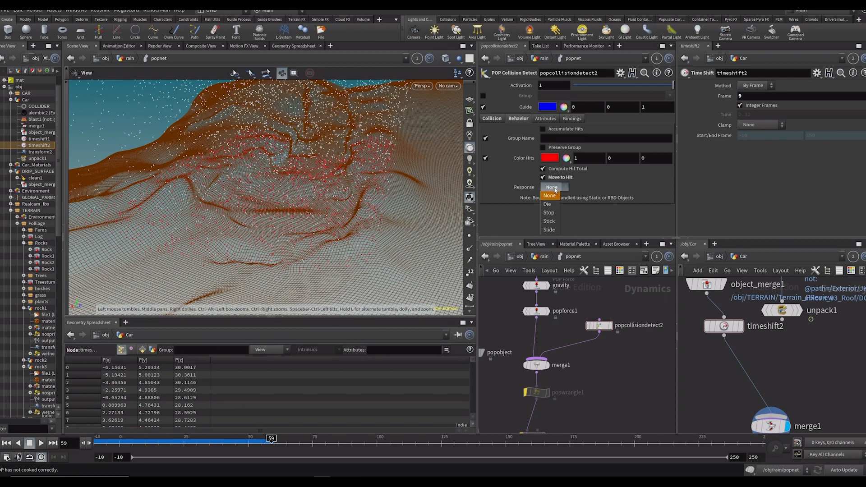
{"action": "left_click", "coordinate": [550, 197]}
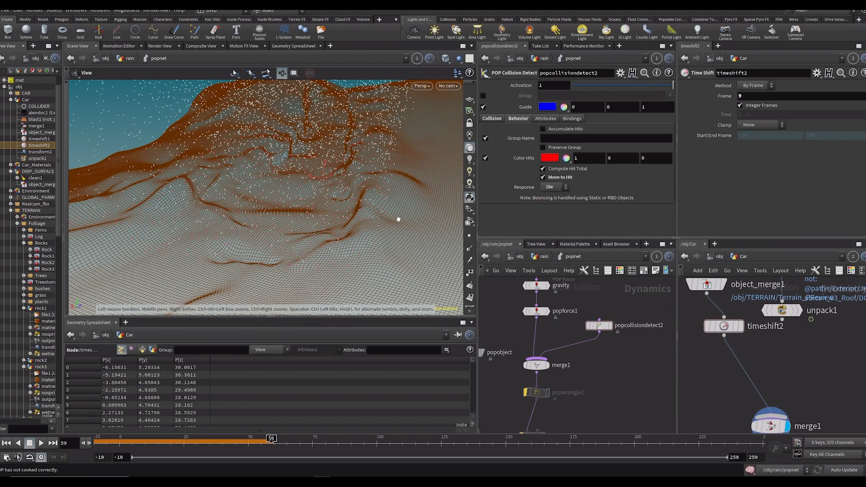
{"action": "key", "text": "ctrl+Up"}
{"action": "key", "text": "Up"}
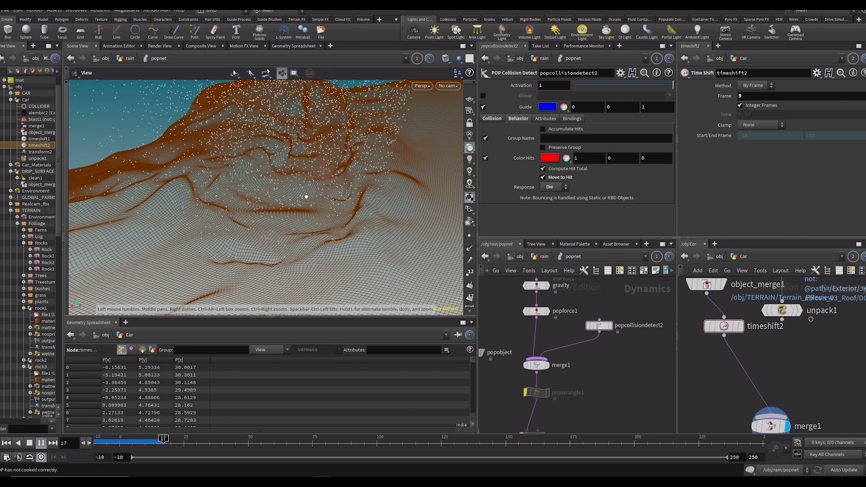
{"action": "left_click_drag", "start_coordinate": [306, 197], "coordinate": [300, 153]}
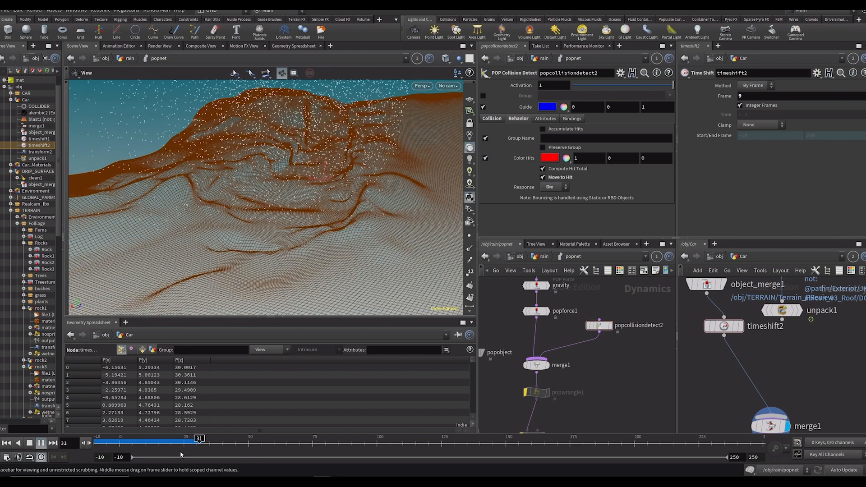
Stop the playback at frame 13, enable popwrangle1 and examine its hitnum condition
{"action": "left_click", "coordinate": [154, 444]}
{"action": "left_click", "coordinate": [537, 393]}
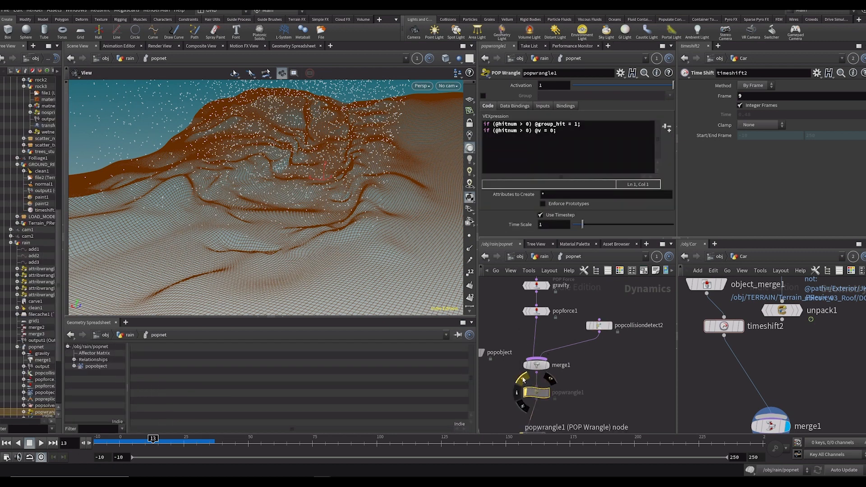
{"action": "left_click_drag", "start_coordinate": [483, 124], "coordinate": [509, 125]}
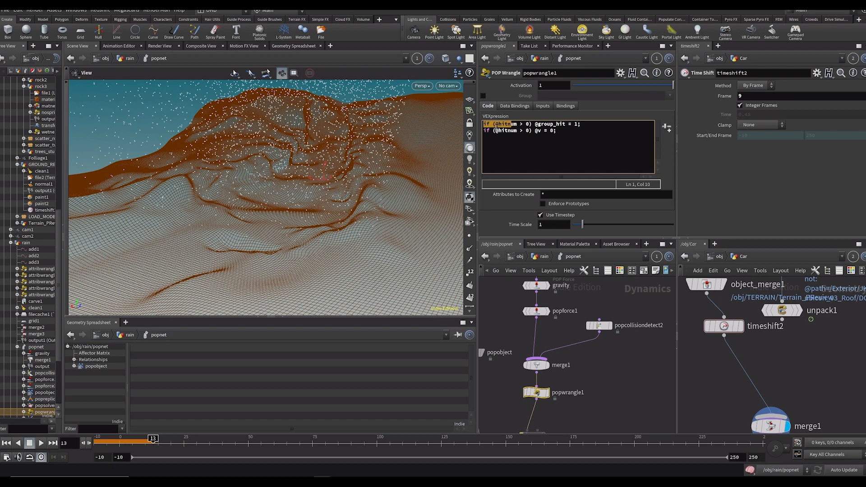
{"action": "left_click", "coordinate": [494, 124]}
{"action": "left_click", "coordinate": [558, 348]}
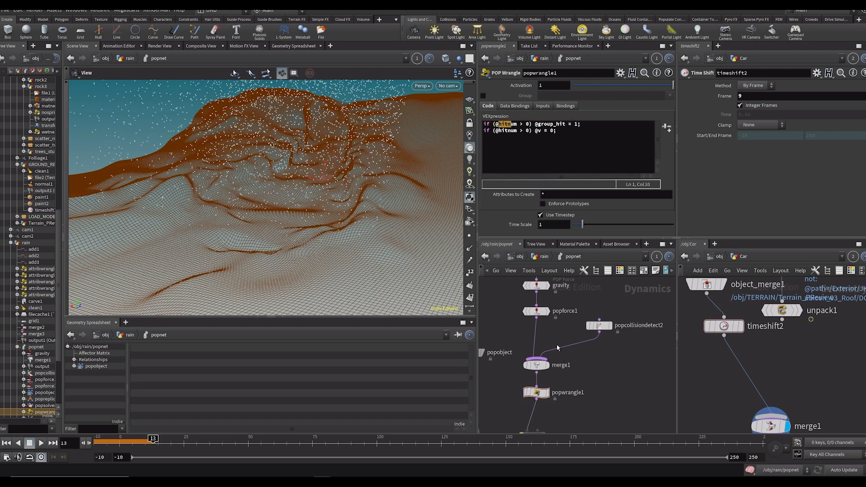
Examine the two popwrangle1 expressions that put hit particles in the hit group and zero their velocity
{"action": "left_click", "coordinate": [533, 131]}
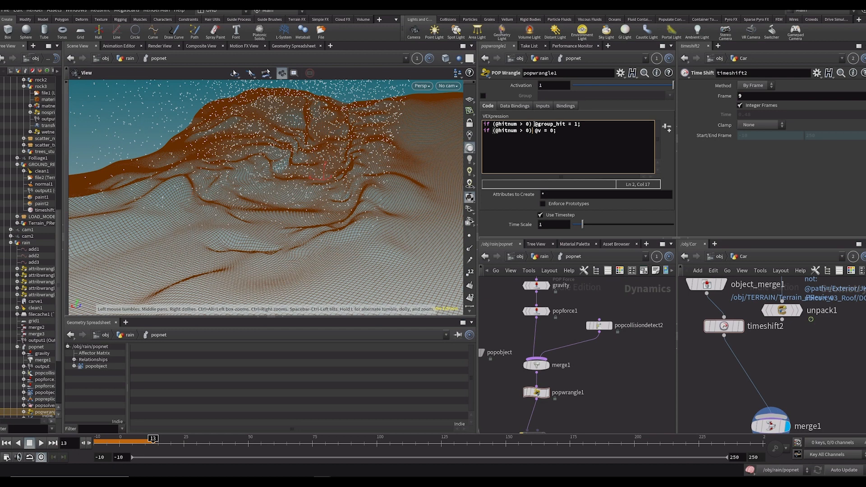
{"action": "left_click_drag", "start_coordinate": [536, 124], "coordinate": [583, 126]}
{"action": "key", "text": "Down"}
{"action": "left_click_drag", "start_coordinate": [491, 130], "coordinate": [515, 135]}
{"action": "left_click_drag", "start_coordinate": [536, 124], "coordinate": [559, 131]}
{"action": "left_click", "coordinate": [577, 132]}
Enable popreplicate1 in the popnet and return the timeline to frame 1
{"action": "left_click_drag", "start_coordinate": [585, 408], "coordinate": [577, 337]}
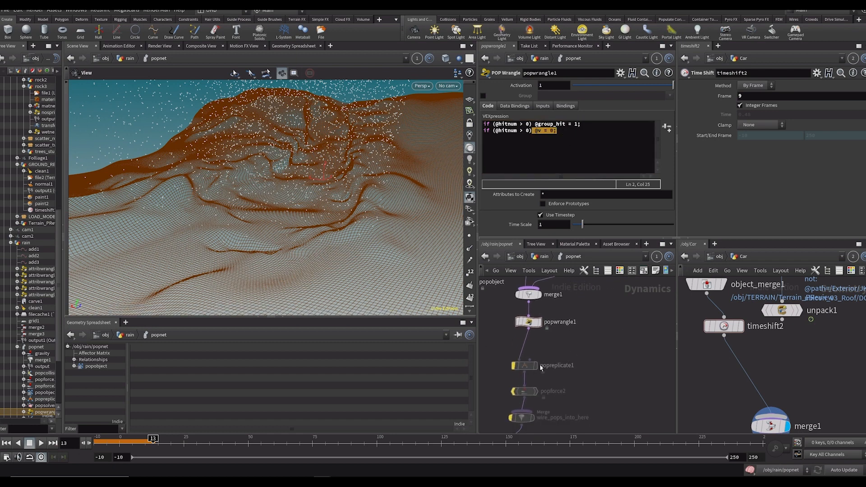
{"action": "left_click", "coordinate": [511, 353]}
{"action": "left_click", "coordinate": [525, 366]}
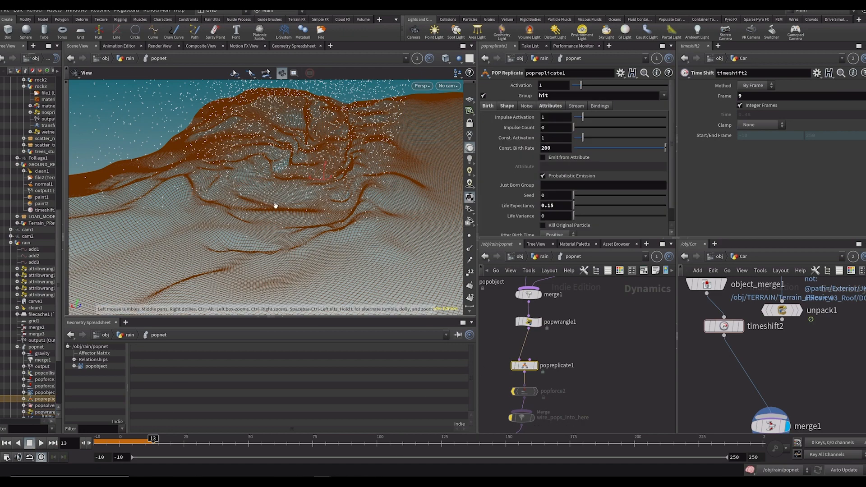
{"action": "left_click_drag", "start_coordinate": [275, 205], "coordinate": [296, 209]}
{"action": "scroll", "coordinate": [300, 219], "scroll_direction": "up", "scroll_amount": 2}
{"action": "scroll", "coordinate": [300, 219], "scroll_direction": "up", "scroll_amount": 3}
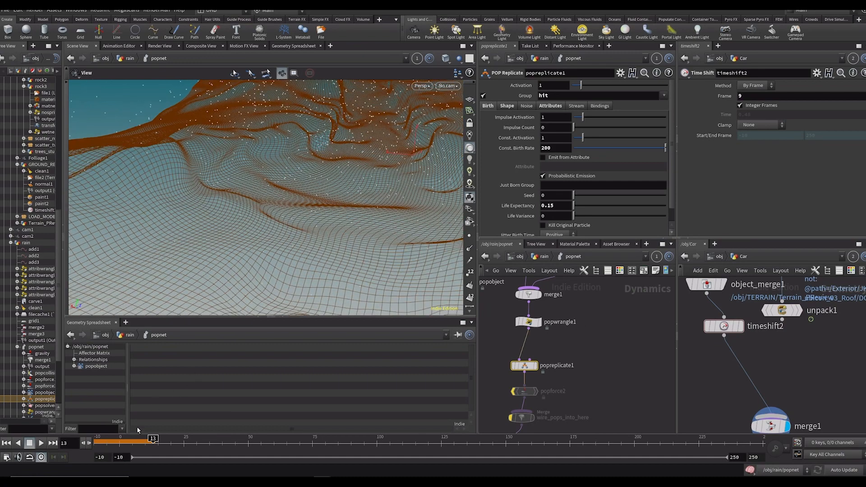
{"action": "mouse_move", "coordinate": [137, 440]}
{"action": "left_mouse_down"}
{"action": "mouse_move", "coordinate": [82, 442]}
{"action": "mouse_move", "coordinate": [124, 446]}
{"action": "left_mouse_up"}
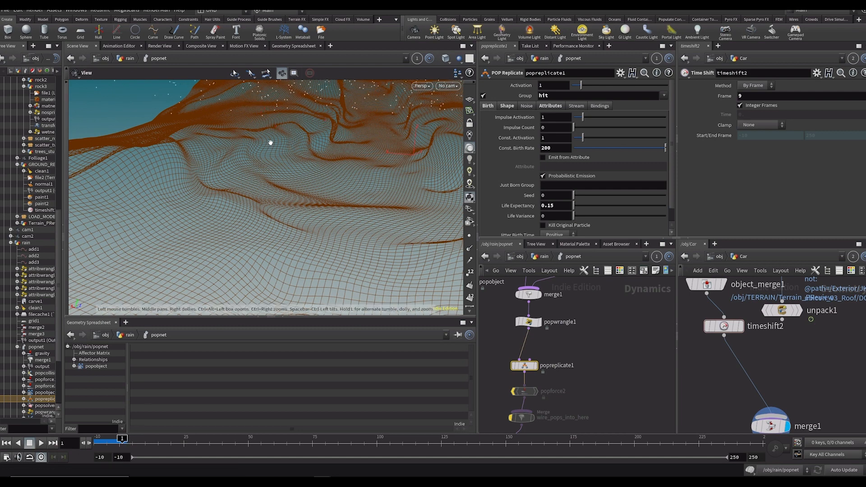
Trace the hit data from popcollisiondetect2 through popwrangle1's hitnum test to the hit group used by popreplicate1
{"action": "left_click_drag", "start_coordinate": [564, 293], "coordinate": [535, 375]}
{"action": "left_click", "coordinate": [562, 338]}
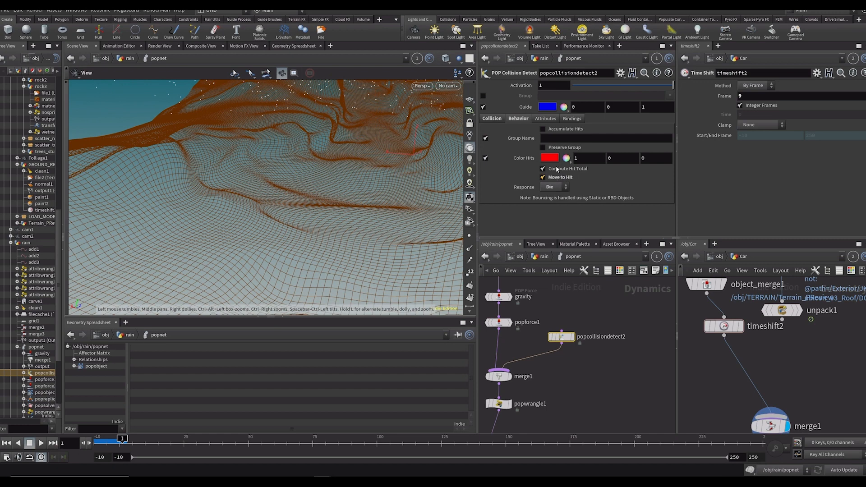
{"action": "left_click", "coordinate": [499, 403]}
{"action": "scroll", "coordinate": [559, 361], "scroll_direction": "down", "scroll_amount": 3}
{"action": "left_click", "coordinate": [530, 157]}
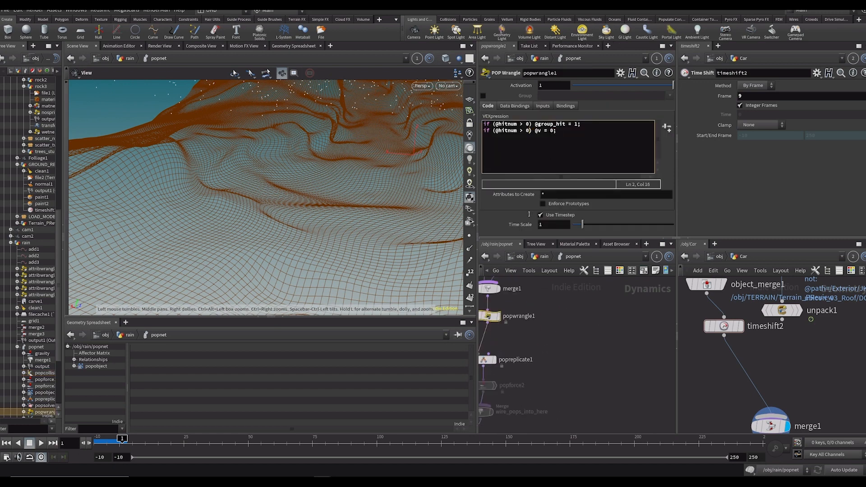
{"action": "left_click_drag", "start_coordinate": [509, 125], "coordinate": [522, 124]}
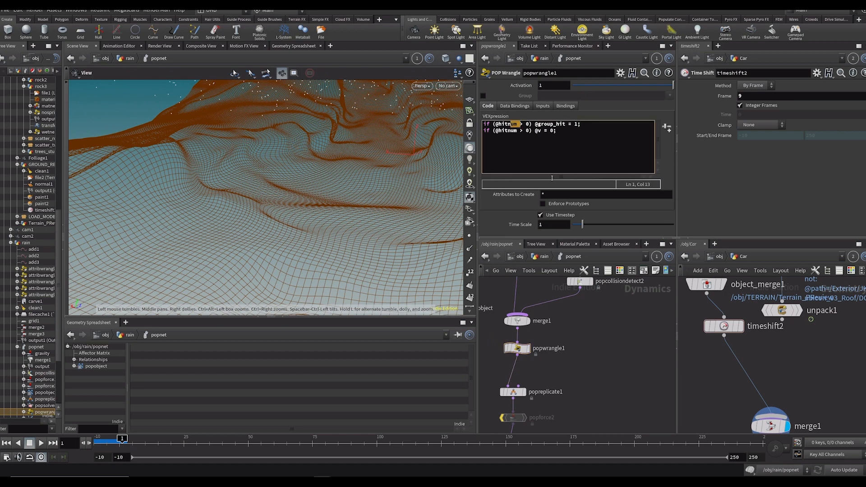
{"action": "scroll", "coordinate": [587, 383], "scroll_direction": "down", "scroll_amount": 3}
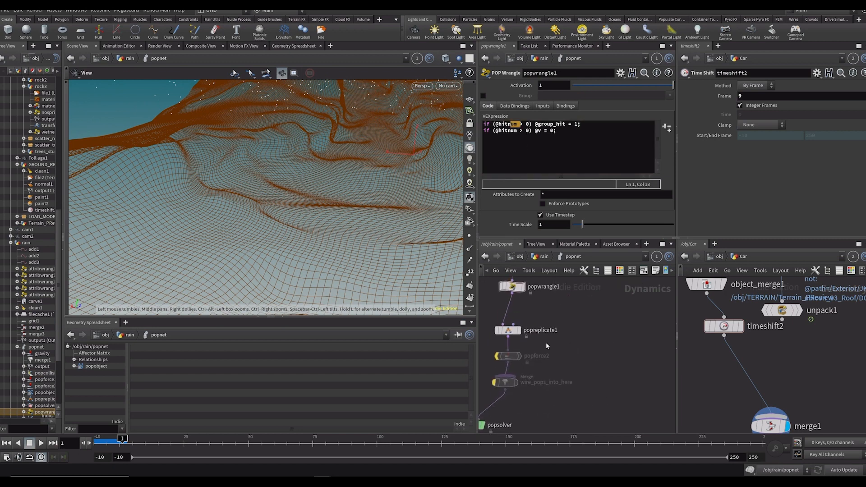
{"action": "left_click", "coordinate": [508, 330]}
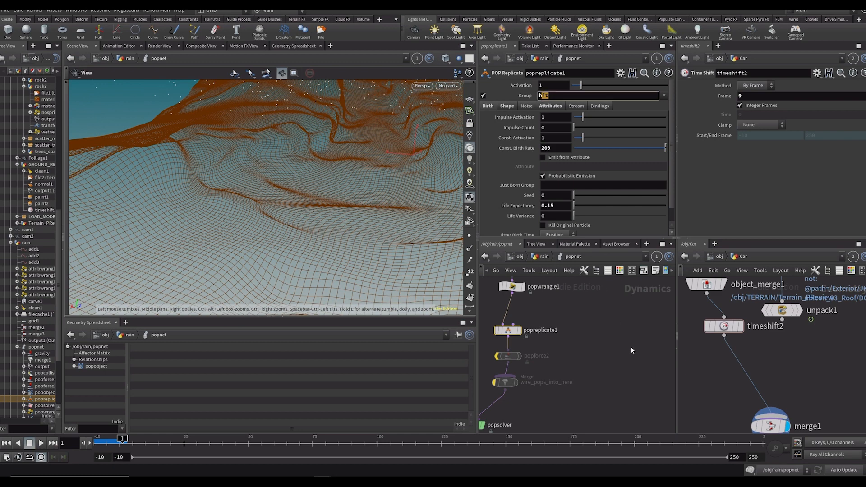
{"action": "left_click", "coordinate": [606, 300]}
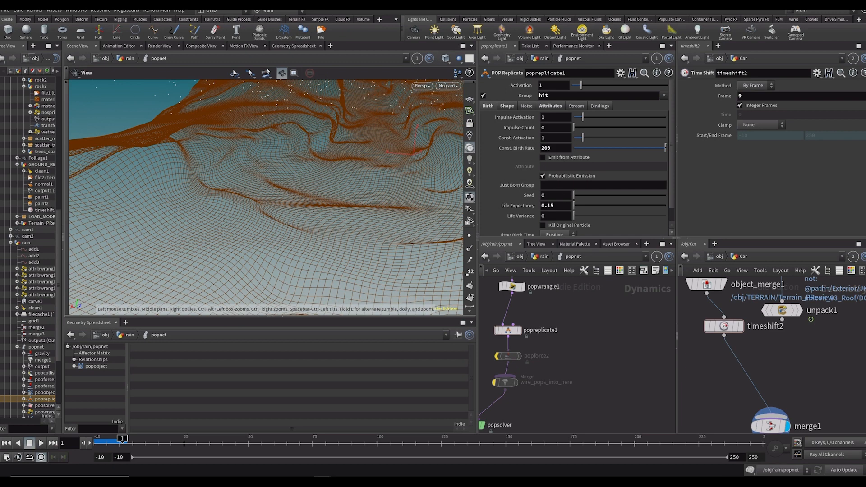
Advance the simulation to frame 2 and inspect the particles hitting the terrain
{"action": "key", "text": "Up"}
{"action": "scroll", "coordinate": [572, 164], "scroll_direction": "down", "scroll_amount": 1}
{"action": "scroll", "coordinate": [522, 131], "scroll_direction": "up", "scroll_amount": 1}
{"action": "left_click_drag", "start_coordinate": [355, 104], "coordinate": [307, 141]}
{"action": "left_click_drag", "start_coordinate": [299, 173], "coordinate": [197, 141]}
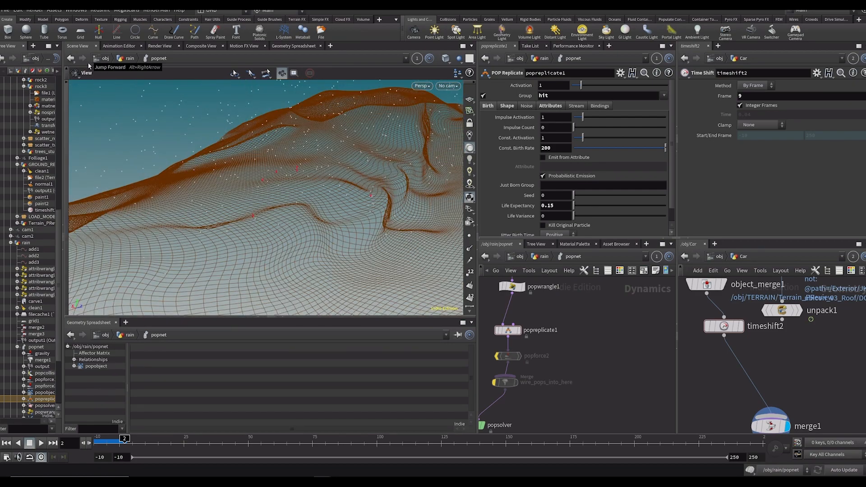
Set the remote streaming client's decoder to Intel
{"action": "left_click", "coordinate": [53, 43]}
{"action": "left_click", "coordinate": [352, 180]}
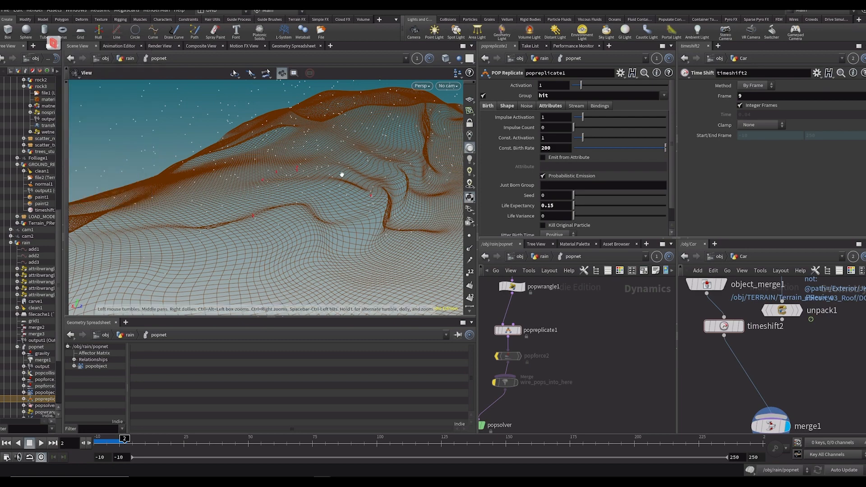
{"action": "left_click_drag", "start_coordinate": [342, 174], "coordinate": [349, 176]}
{"action": "left_click_drag", "start_coordinate": [293, 211], "coordinate": [273, 223]}
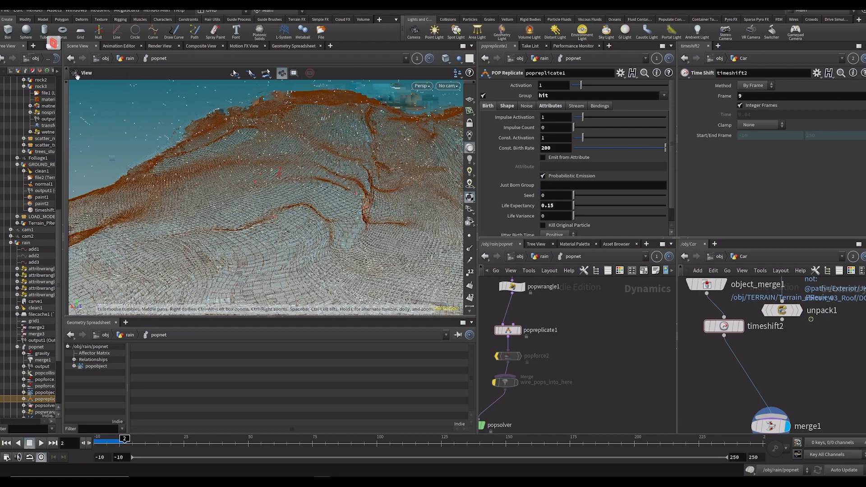
{"action": "left_click", "coordinate": [57, 43]}
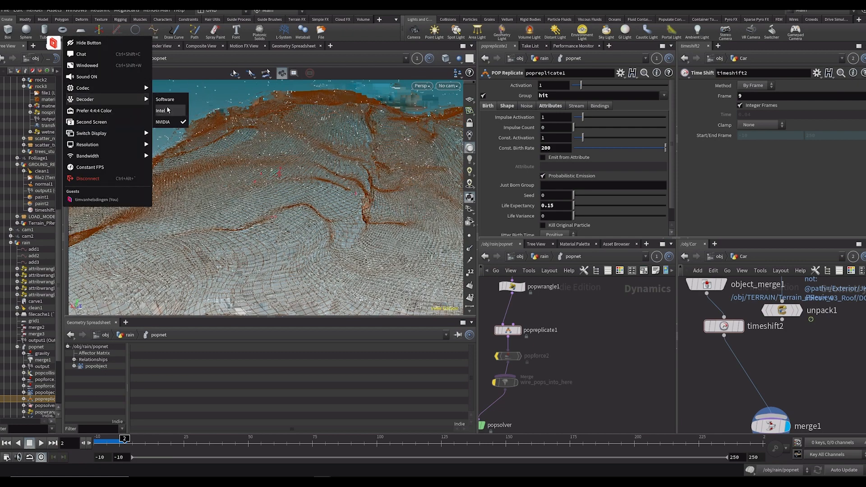
{"action": "left_click", "coordinate": [56, 44]}
Inspect the splash particles up close at frame 4, review popreplicate1's initial velocity settings and step back to frame 1
{"action": "left_click_drag", "start_coordinate": [251, 203], "coordinate": [269, 216]}
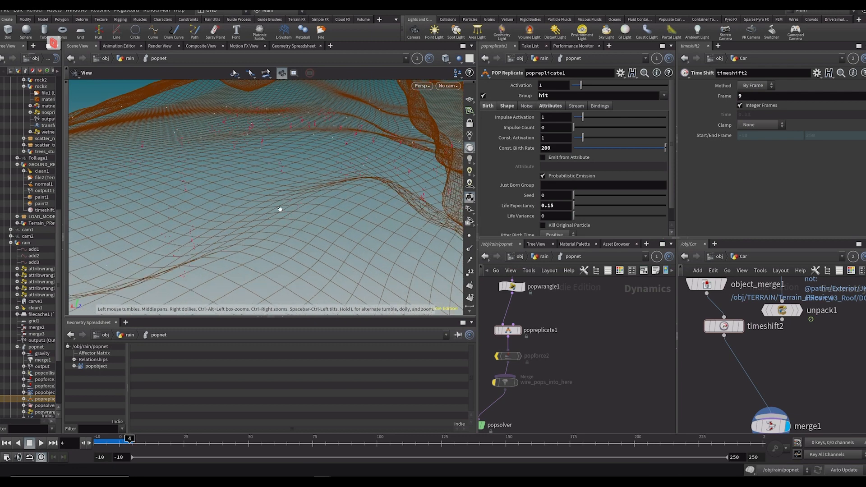
{"action": "left_click", "coordinate": [551, 106]}
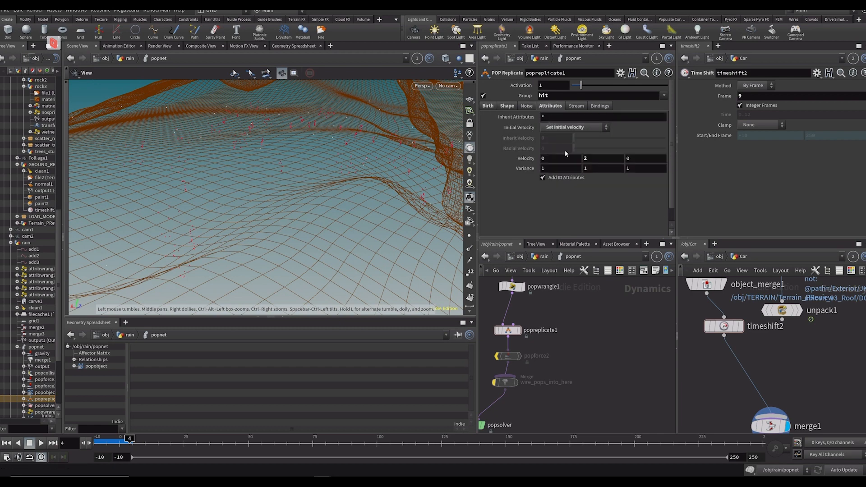
{"action": "double_click", "coordinate": [595, 159]}
{"action": "key", "text": "Return"}
{"action": "key", "text": "Left"}
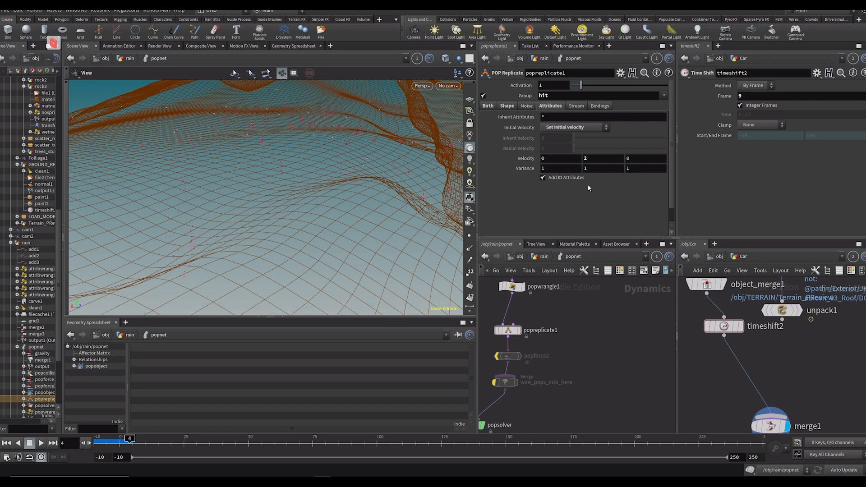
{"action": "key", "text": "Left"}
Show popreplicate1's birth settings and inspect the replicated splash particles across the terrain up to frame 12
{"action": "left_click", "coordinate": [488, 106]}
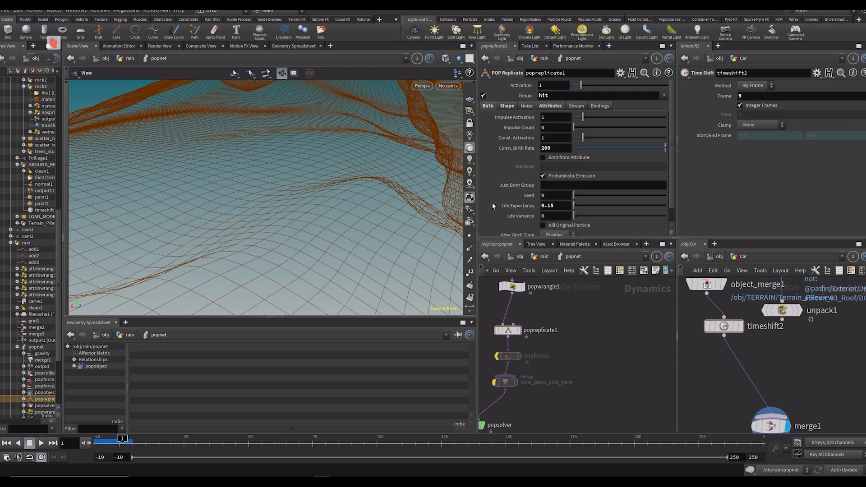
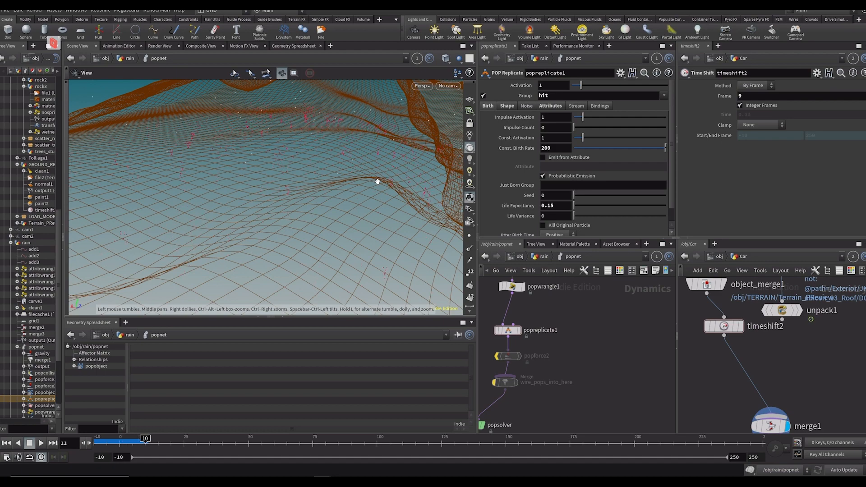
{"action": "left_click_drag", "start_coordinate": [378, 182], "coordinate": [353, 194]}
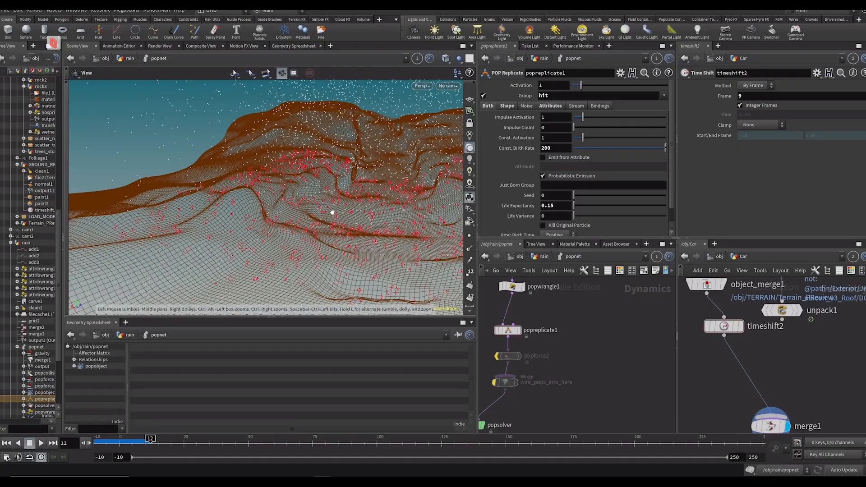
{"action": "left_click_drag", "start_coordinate": [333, 209], "coordinate": [335, 249]}
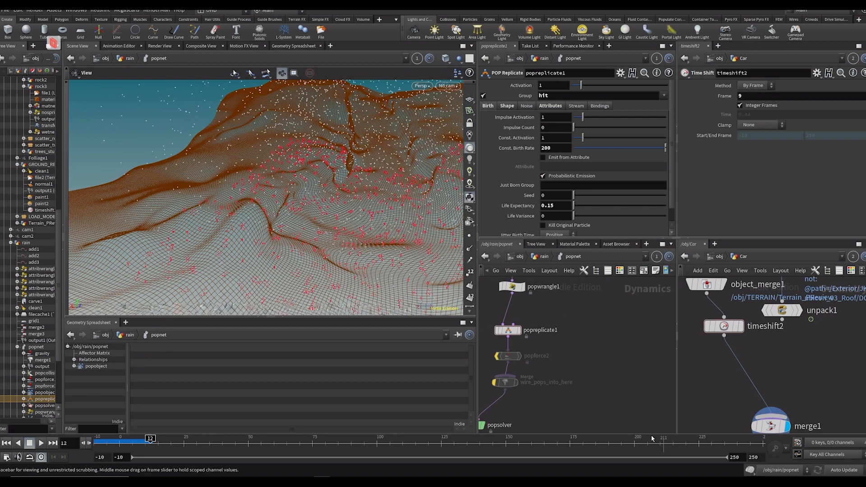
Enable the popforce2 node that acts on the hit group below popreplicate1
{"action": "left_click_drag", "start_coordinate": [656, 362], "coordinate": [642, 340]}
{"action": "left_click", "coordinate": [566, 320]}
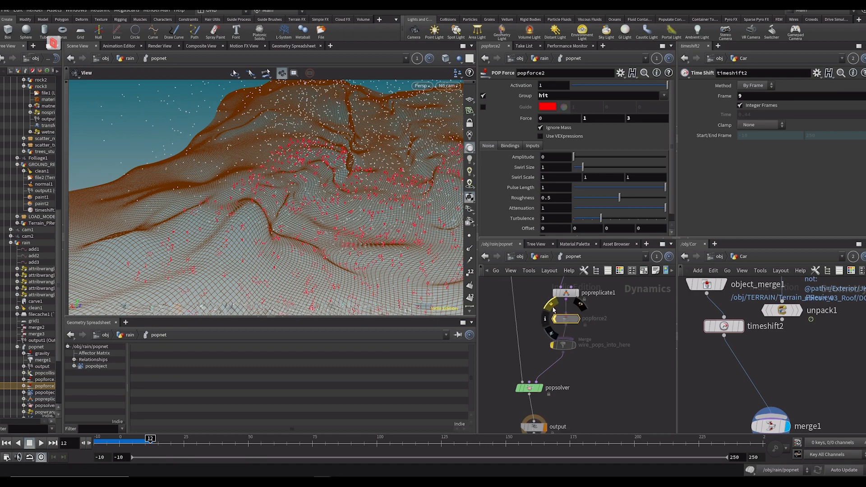
{"action": "left_click", "coordinate": [556, 319]}
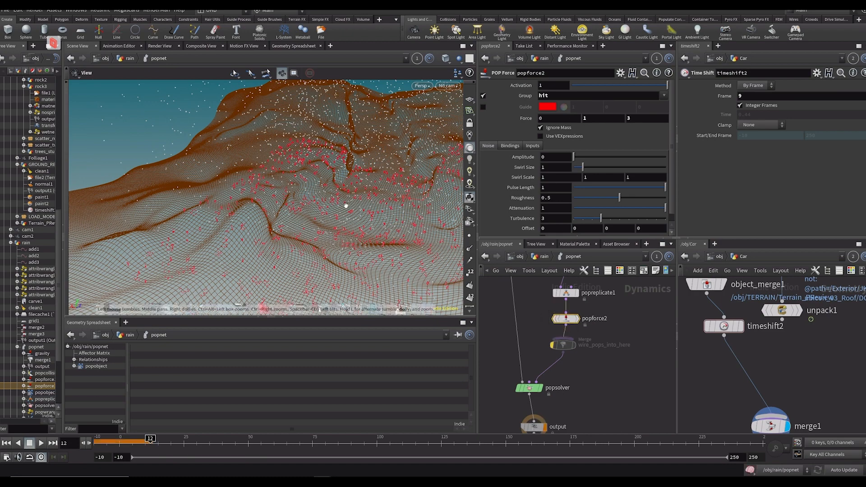
{"action": "left_click_drag", "start_coordinate": [363, 199], "coordinate": [339, 217]}
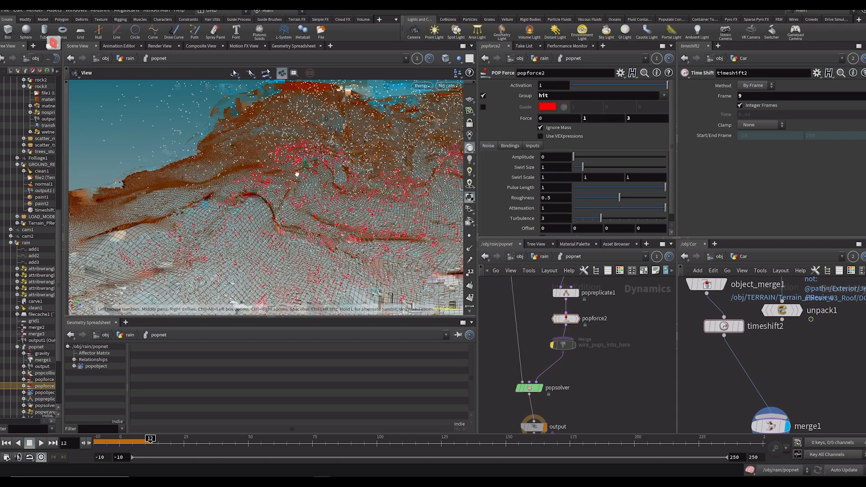
Set the remote streaming client's decoder to NVIDIA
{"action": "left_click", "coordinate": [442, 89]}
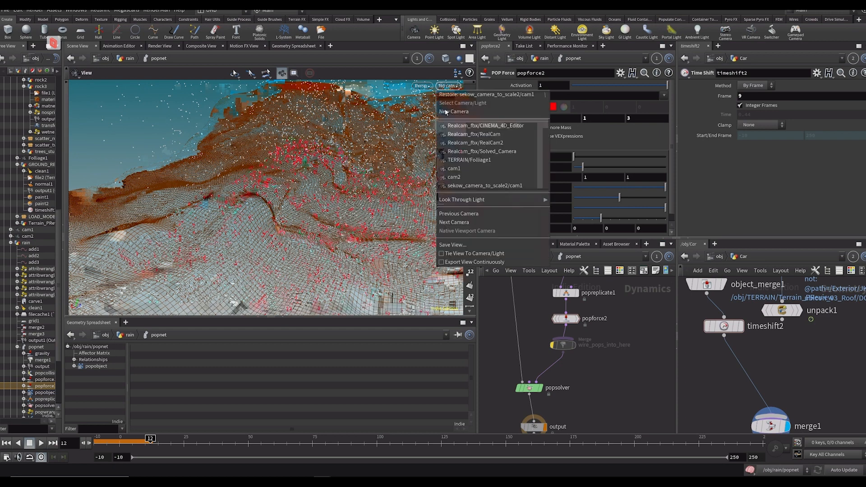
{"action": "left_click", "coordinate": [54, 44]}
{"action": "mouse_move", "coordinate": [113, 99]}
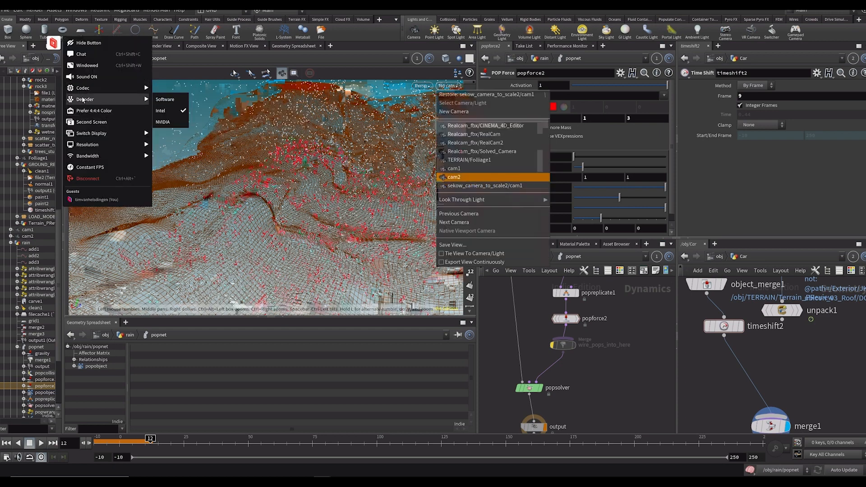
{"action": "left_click", "coordinate": [173, 120]}
{"action": "left_click", "coordinate": [622, 424]}
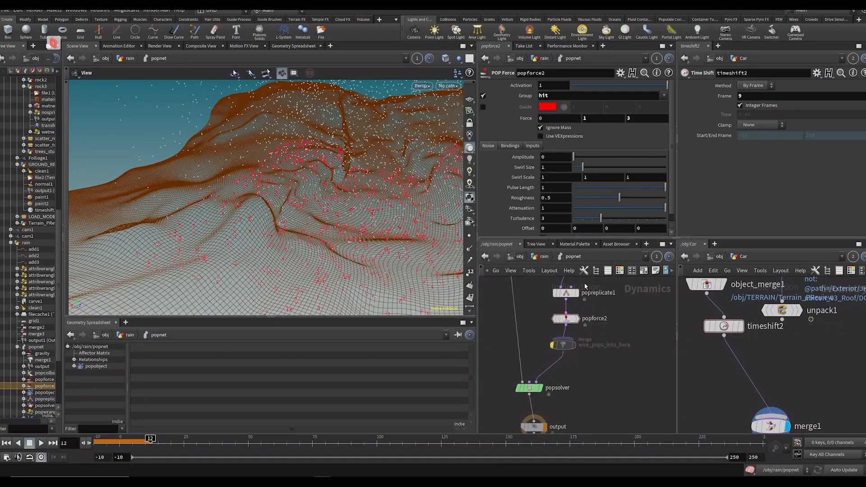
Review popforce2's force and noise settings and play the simulation from the first frame
{"action": "left_click_drag", "start_coordinate": [622, 378], "coordinate": [612, 386]}
{"action": "scroll", "coordinate": [602, 198], "scroll_direction": "down", "scroll_amount": 1}
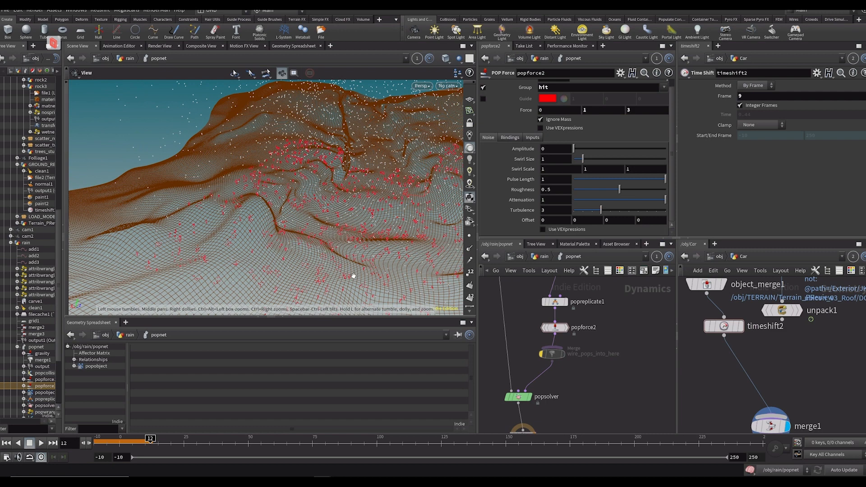
{"action": "left_click_drag", "start_coordinate": [586, 379], "coordinate": [582, 366]}
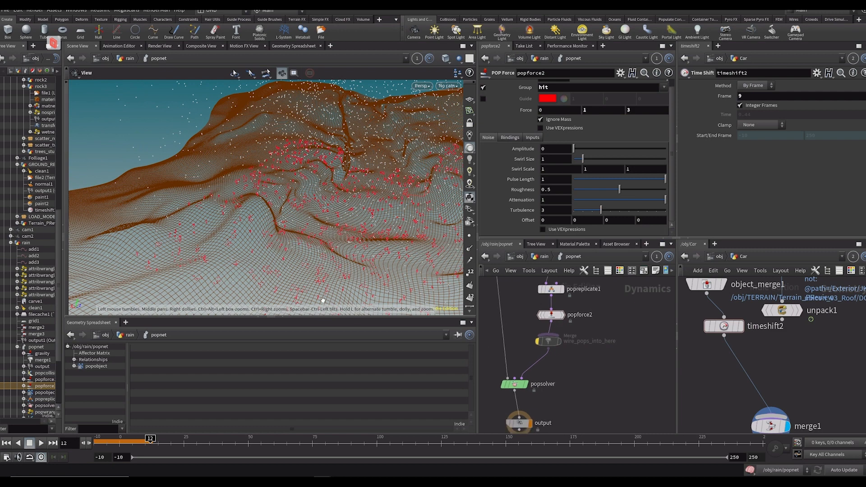
{"action": "key", "text": "ctrl+Up"}
{"action": "key", "text": "Up"}
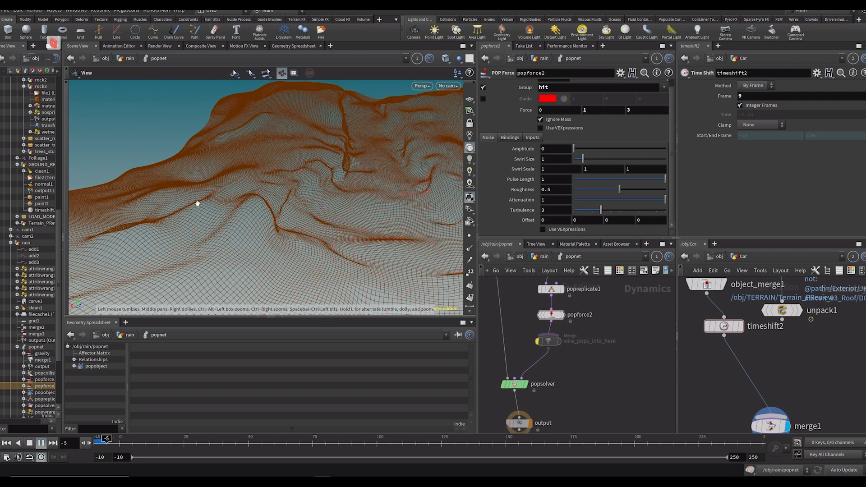
Look through the camera sekow_camera_to_scale2/cam1 and view the playing simulation, then jump back to frame 52
{"action": "left_click", "coordinate": [448, 86]}
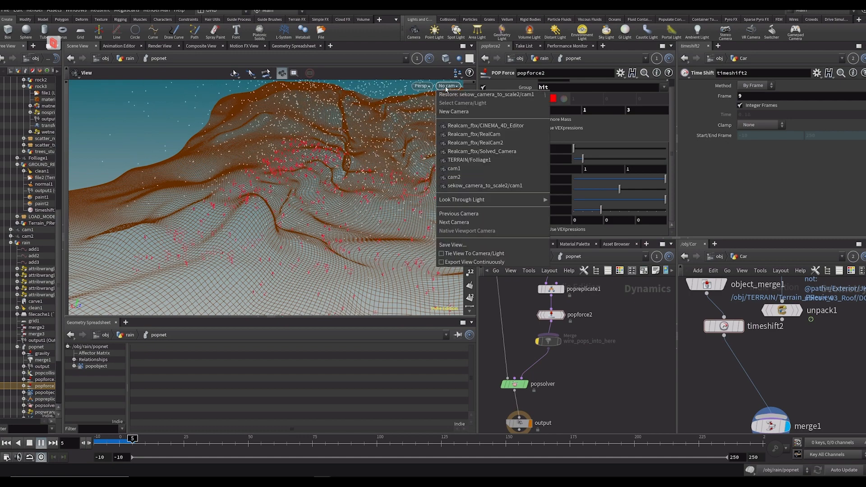
{"action": "left_click", "coordinate": [459, 185]}
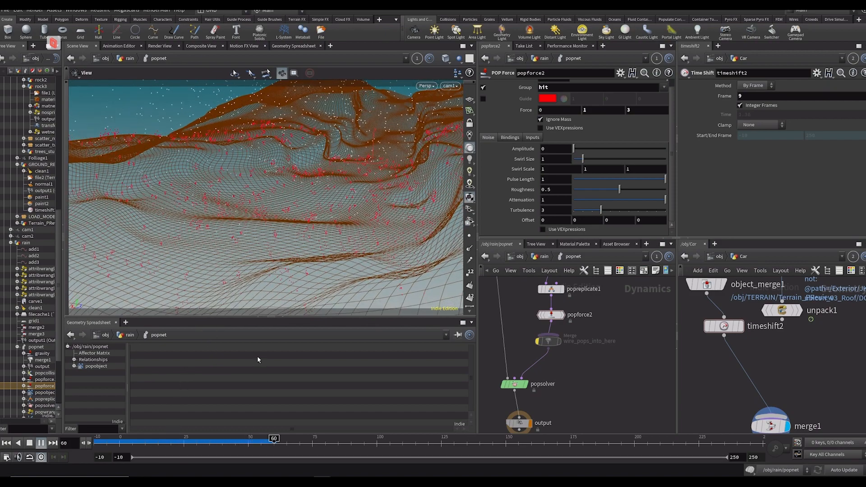
{"action": "left_click", "coordinate": [254, 444]}
Return to the rain geometry network, display filecache1 and play its particles up to frame 96
{"action": "left_click", "coordinate": [548, 259]}
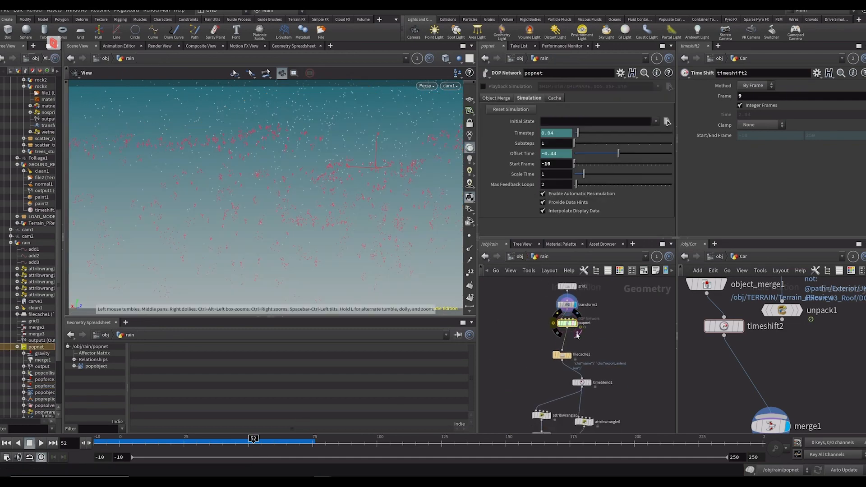
{"action": "left_click", "coordinate": [568, 355]}
{"action": "left_click_drag", "start_coordinate": [219, 444], "coordinate": [167, 444]}
{"action": "key", "text": "Up"}
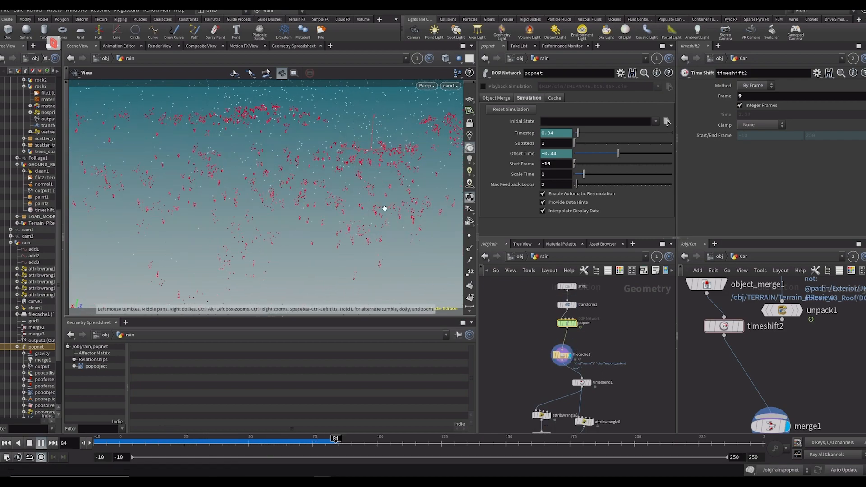
Show the settings of timeblend1 below filecache1 to examine its held first frame and point ID attribute
{"action": "left_click_drag", "start_coordinate": [629, 376], "coordinate": [616, 303]}
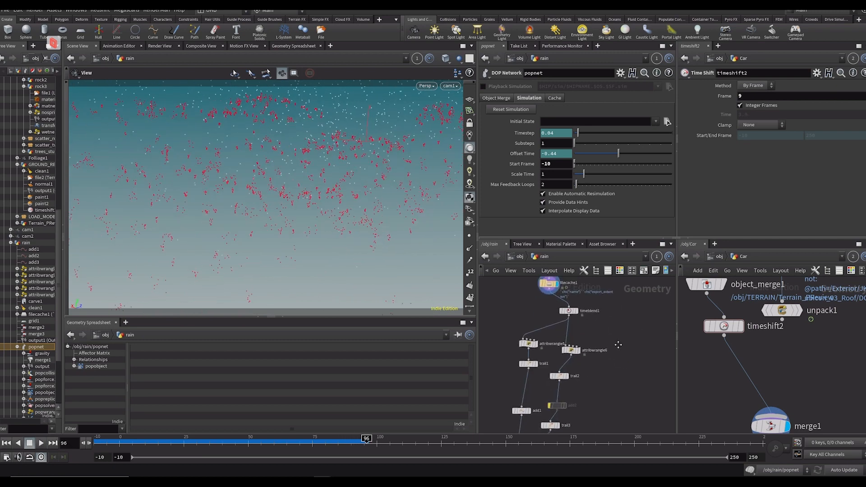
{"action": "scroll", "coordinate": [597, 340], "scroll_direction": "up", "scroll_amount": 1}
{"action": "scroll", "coordinate": [596, 340], "scroll_direction": "down", "scroll_amount": 1}
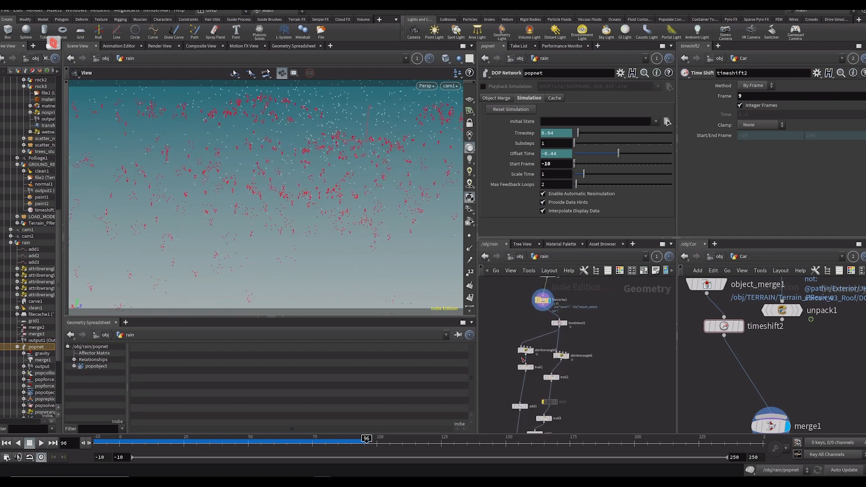
{"action": "scroll", "coordinate": [542, 343], "scroll_direction": "up", "scroll_amount": 3}
{"action": "left_click", "coordinate": [581, 306]}
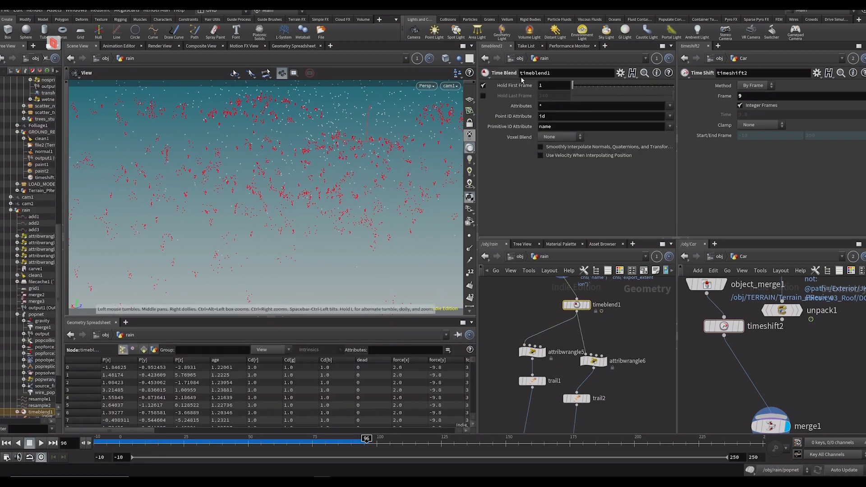
{"action": "left_click_drag", "start_coordinate": [536, 311], "coordinate": [563, 341]}
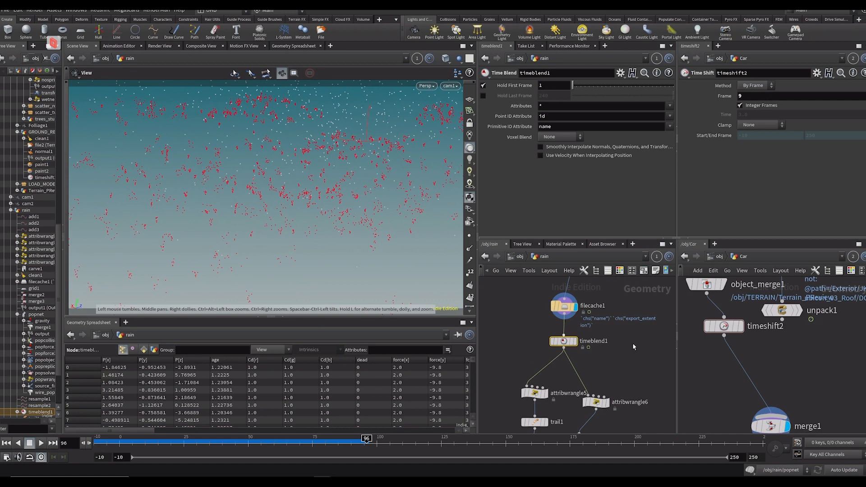
{"action": "left_click_drag", "start_coordinate": [566, 370], "coordinate": [550, 327]}
{"action": "key", "text": "Tab"}
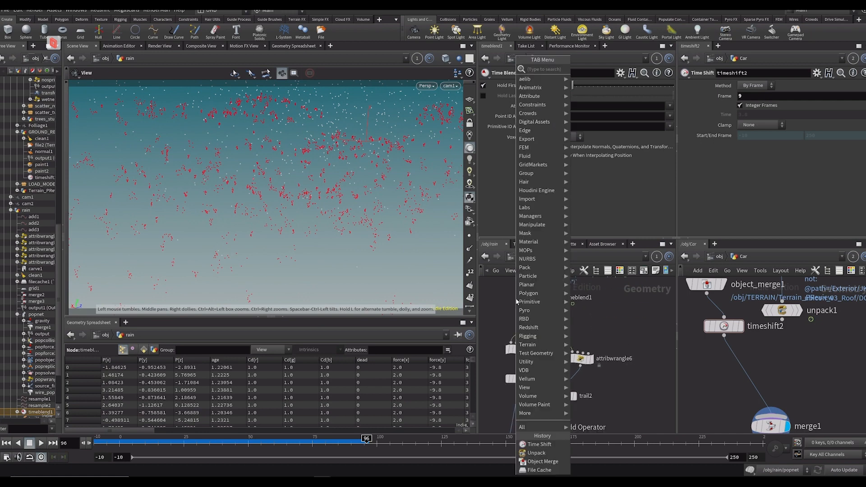
{"action": "type", "text": "time"}
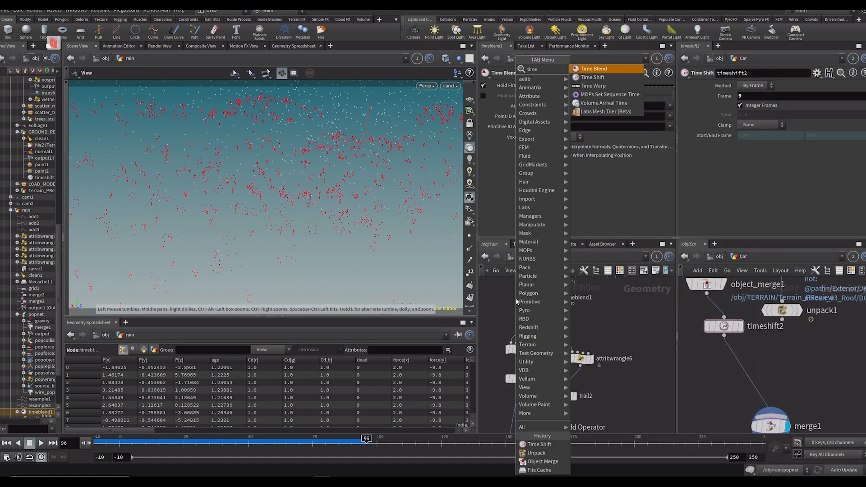
{"action": "type", "text": "bl"}
{"action": "key", "text": "Return"}
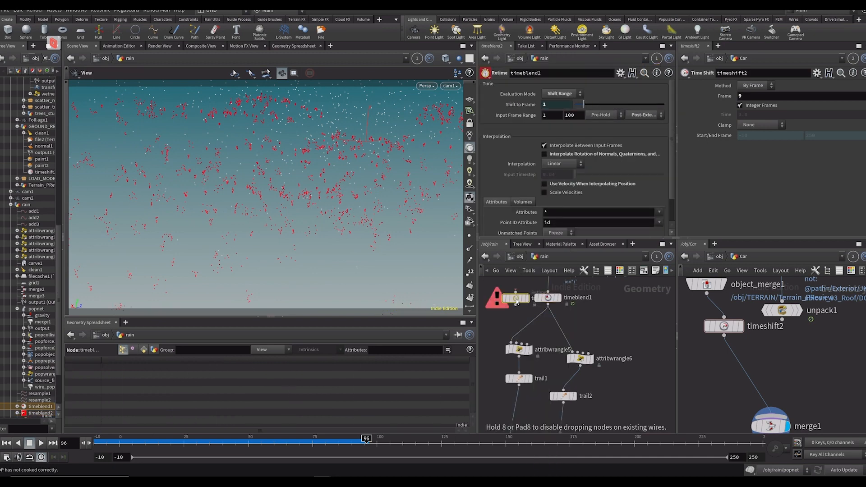
{"action": "left_click", "coordinate": [517, 299]}
{"action": "key", "text": "Delete"}
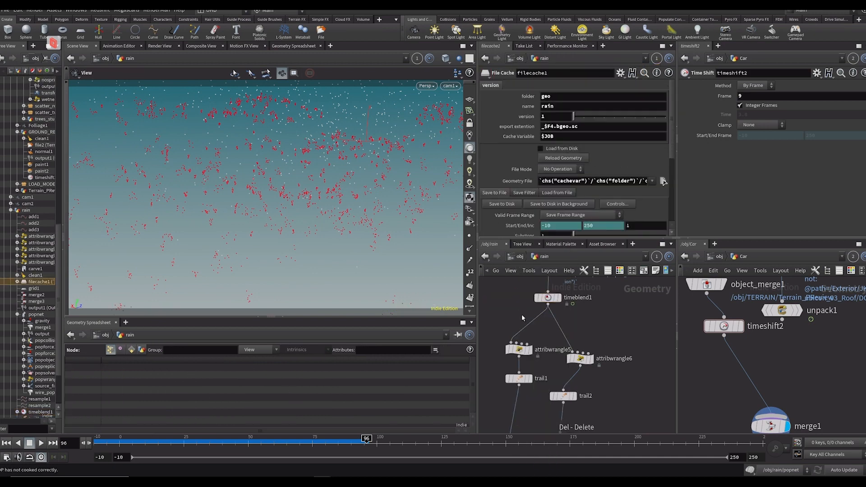
Display attribwrangle5 and attribwrangle6 in turn to compare the Cd.y conditions that remove points in each branch
{"action": "left_click", "coordinate": [519, 349]}
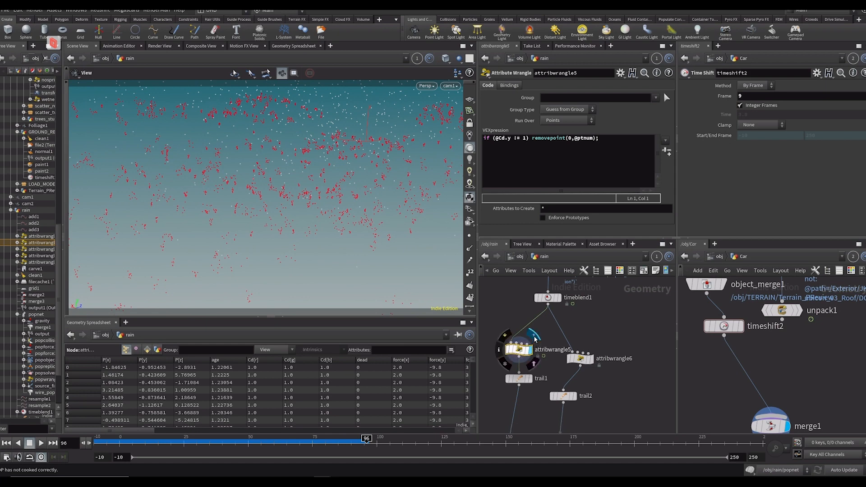
{"action": "left_click", "coordinate": [530, 349]}
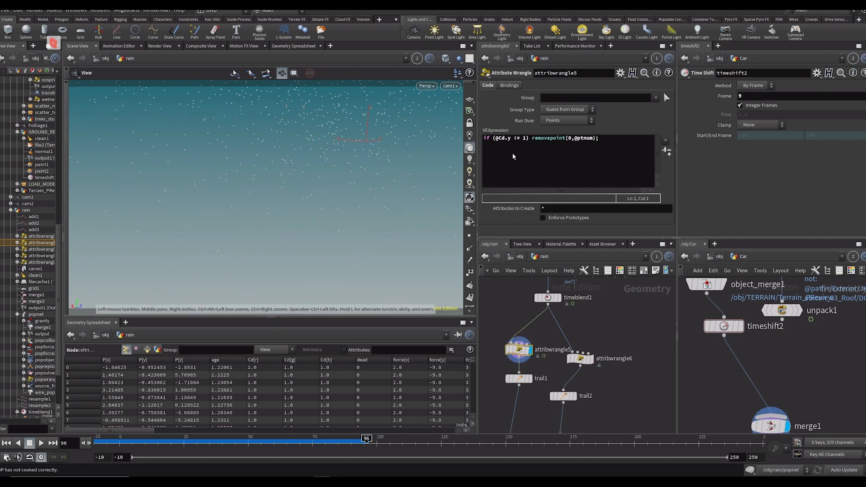
{"action": "double_click", "coordinate": [509, 138]}
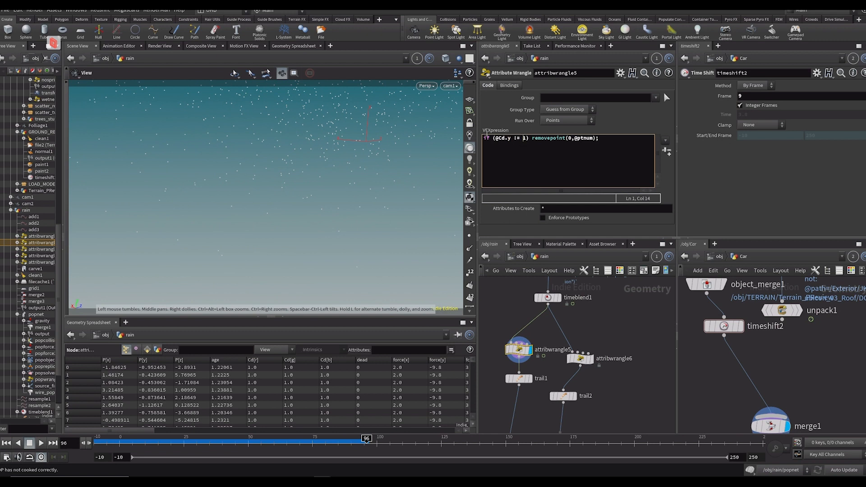
{"action": "left_click_drag", "start_coordinate": [574, 141], "coordinate": [600, 195]}
{"action": "left_click", "coordinate": [559, 165]}
{"action": "left_click", "coordinate": [591, 359]}
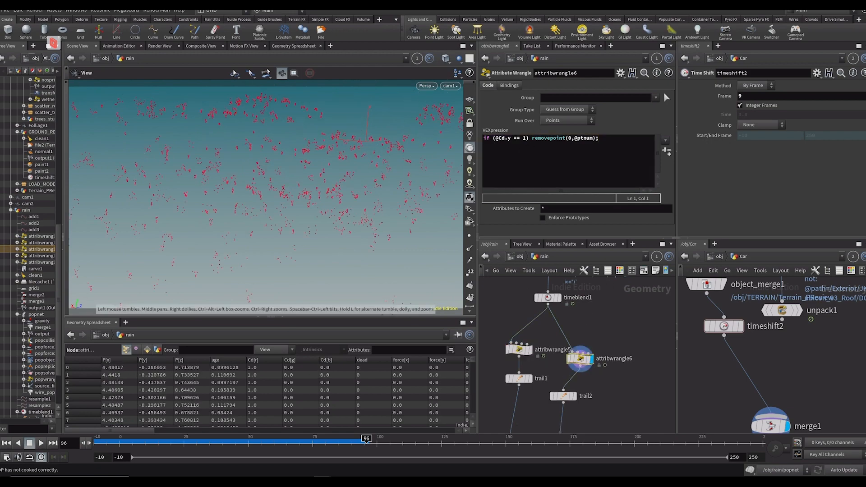
Play back the splash particles output by attribwrangle6
{"action": "left_click", "coordinate": [191, 444]}
{"action": "key", "text": "Up"}
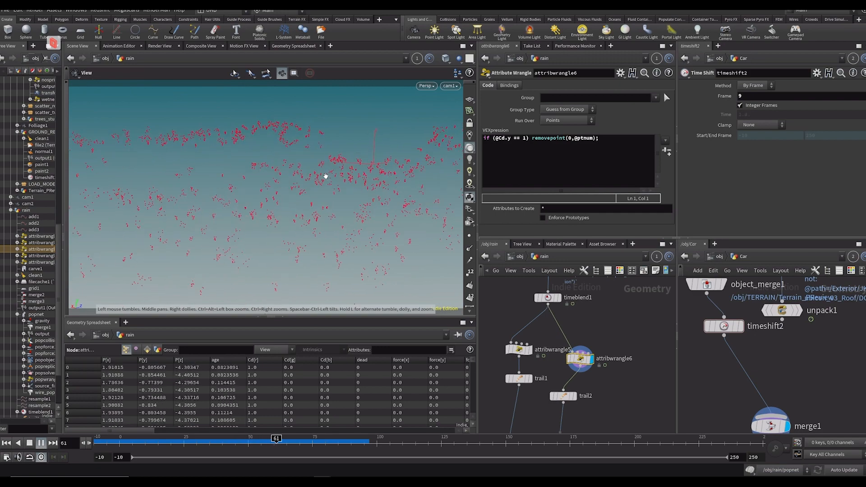
{"action": "key", "text": "Up"}
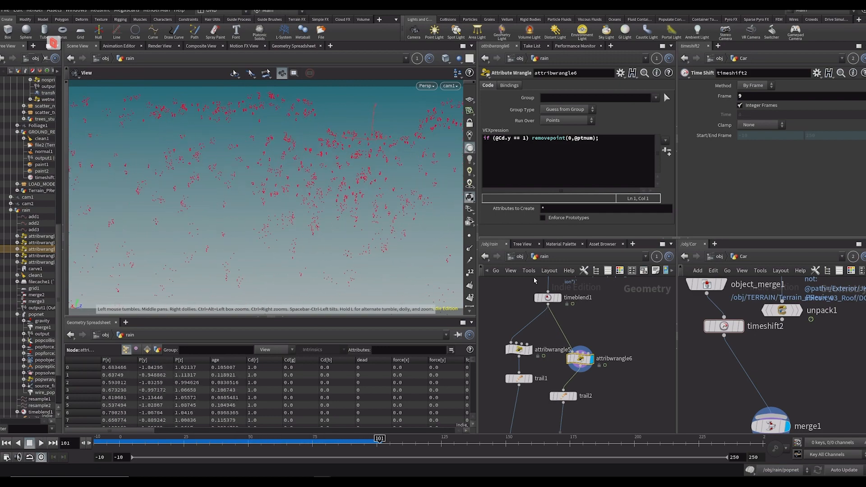
Display attribwrangle5's output and play back the rain particles
{"action": "left_click", "coordinate": [527, 351]}
{"action": "key", "text": "Up"}
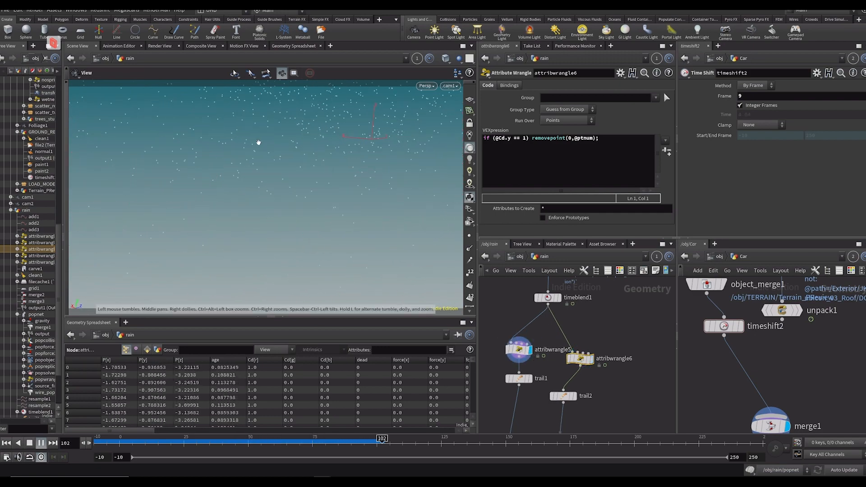
{"action": "key", "text": "Up"}
Display trail1, show its parameters, and play back the rain streaks from outside the camera view
{"action": "left_click", "coordinate": [527, 378]}
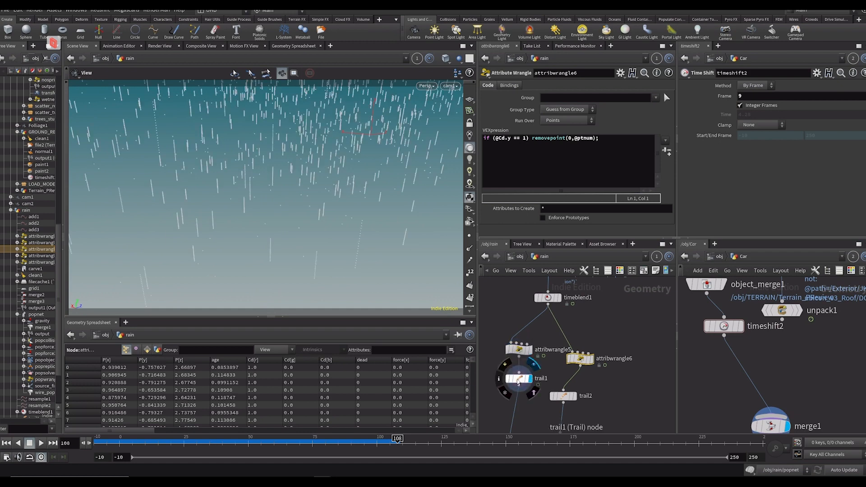
{"action": "key", "text": "Up"}
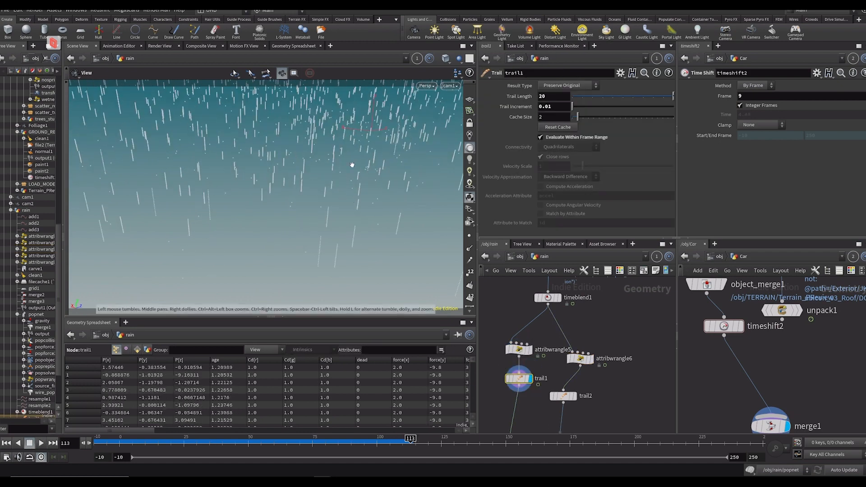
{"action": "scroll", "coordinate": [351, 165], "scroll_direction": "down", "scroll_amount": 5}
{"action": "mouse_move", "coordinate": [346, 177]}
{"action": "left_mouse_down"}
{"action": "mouse_move", "coordinate": [321, 164]}
{"action": "mouse_move", "coordinate": [329, 190]}
{"action": "mouse_move", "coordinate": [346, 190]}
{"action": "left_mouse_up"}
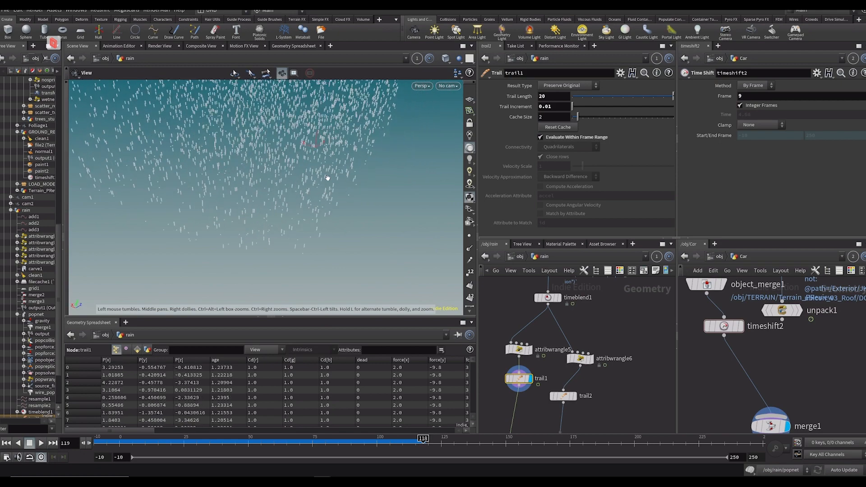
Go to frame 75, display trail2's splash particles and show that node's parameters
{"action": "left_click", "coordinate": [314, 448]}
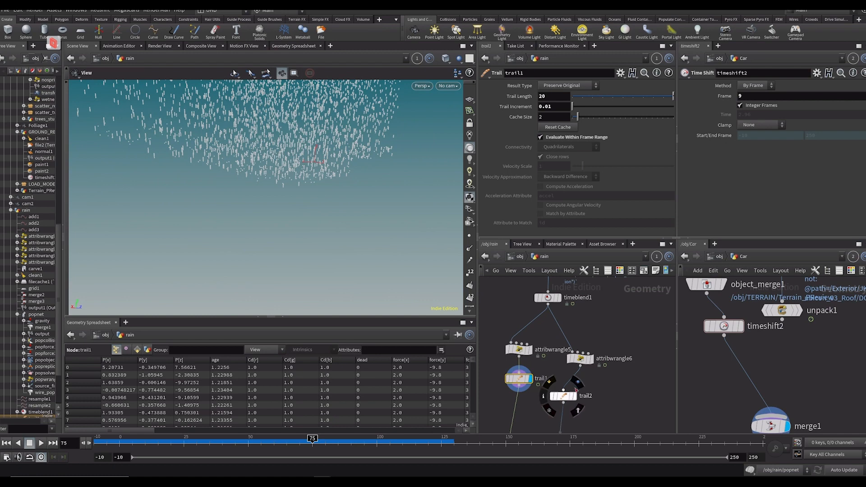
{"action": "left_click", "coordinate": [577, 383]}
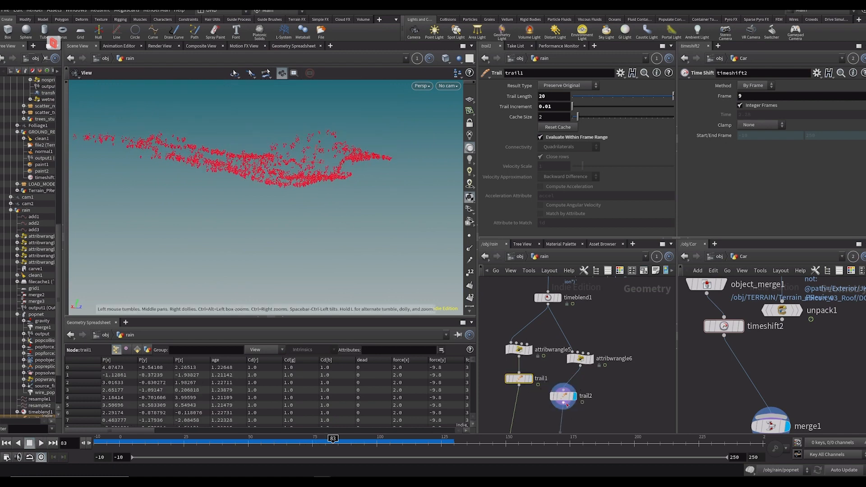
{"action": "left_click", "coordinate": [564, 397]}
{"action": "left_click_drag", "start_coordinate": [270, 174], "coordinate": [329, 94]}
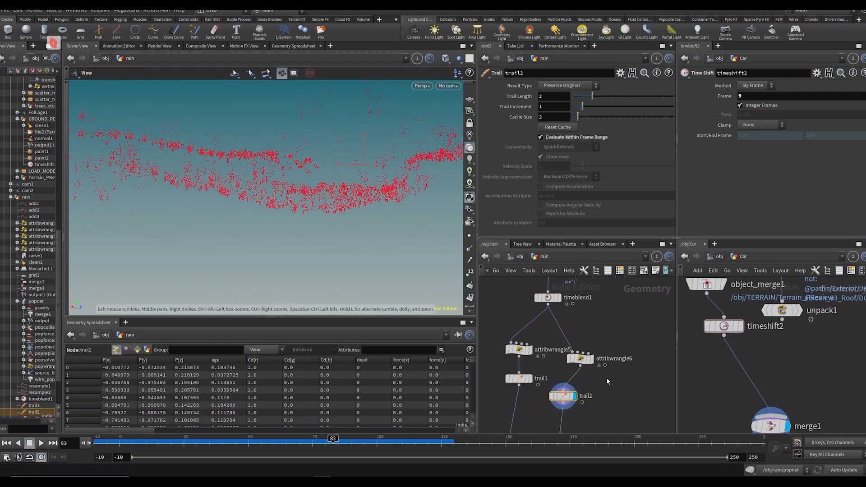
Display trail3's output and compare its parameters with those of trail2
{"action": "left_click_drag", "start_coordinate": [607, 428], "coordinate": [615, 341]}
{"action": "left_click", "coordinate": [558, 380]}
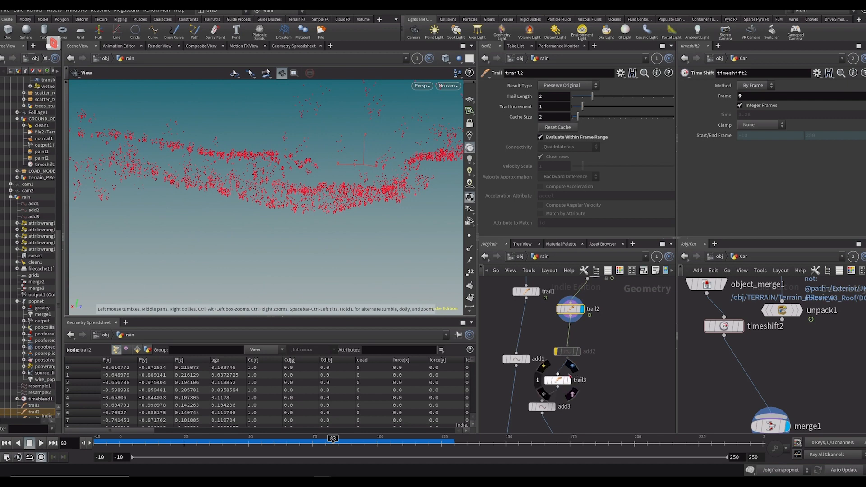
{"action": "left_click", "coordinate": [568, 380]}
{"action": "left_click", "coordinate": [571, 310]}
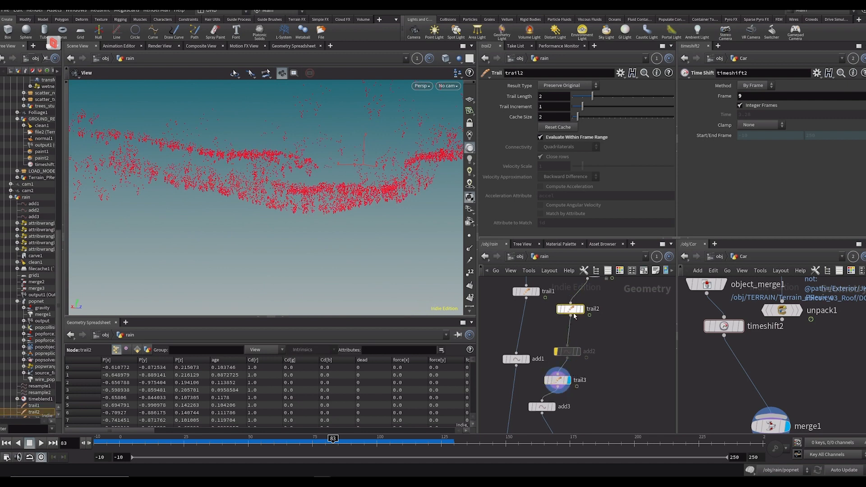
{"action": "left_click", "coordinate": [564, 381]}
{"action": "left_click_drag", "start_coordinate": [566, 405], "coordinate": [556, 370]}
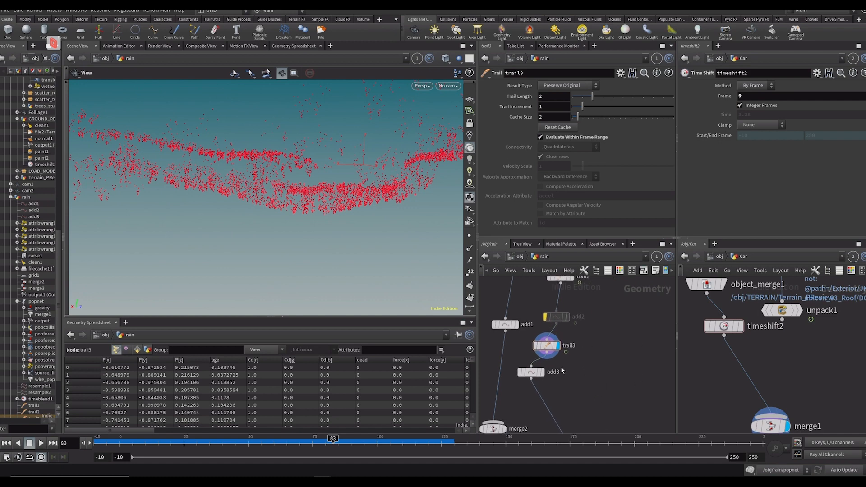
Display add3 and examine the splash lines from several angles, checking the effect of bypassing trail3
{"action": "left_click", "coordinate": [545, 370]}
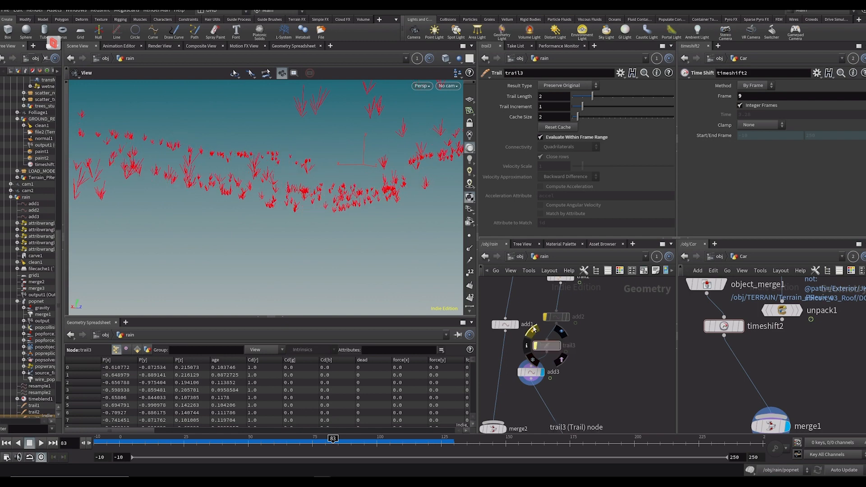
{"action": "left_click_drag", "start_coordinate": [298, 201], "coordinate": [288, 231]}
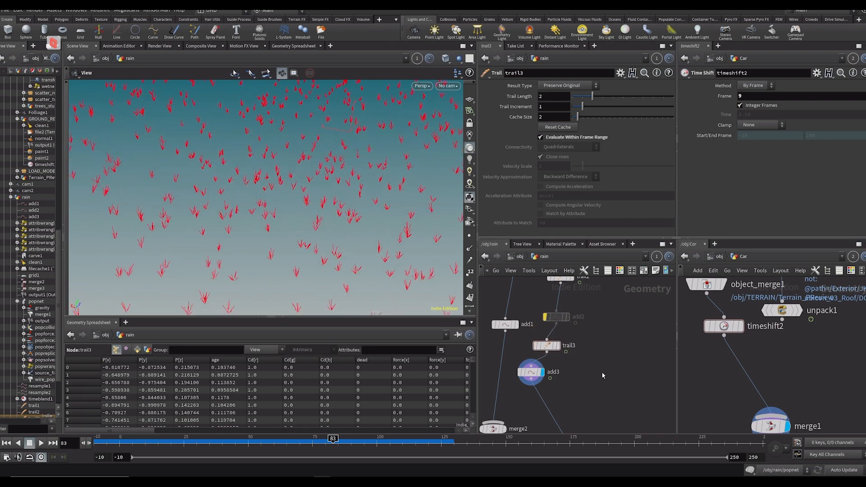
{"action": "scroll", "coordinate": [555, 321], "scroll_direction": "down", "scroll_amount": 2}
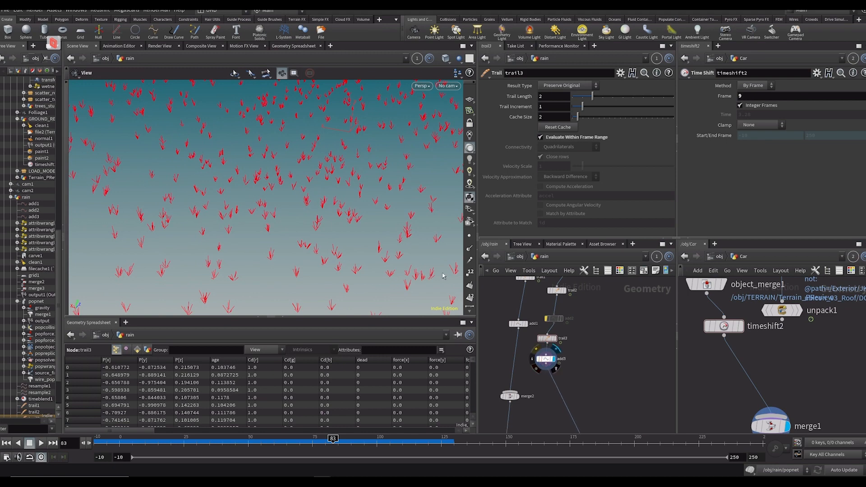
{"action": "left_click_drag", "start_coordinate": [276, 201], "coordinate": [259, 166]}
{"action": "left_click_drag", "start_coordinate": [578, 315], "coordinate": [572, 329]}
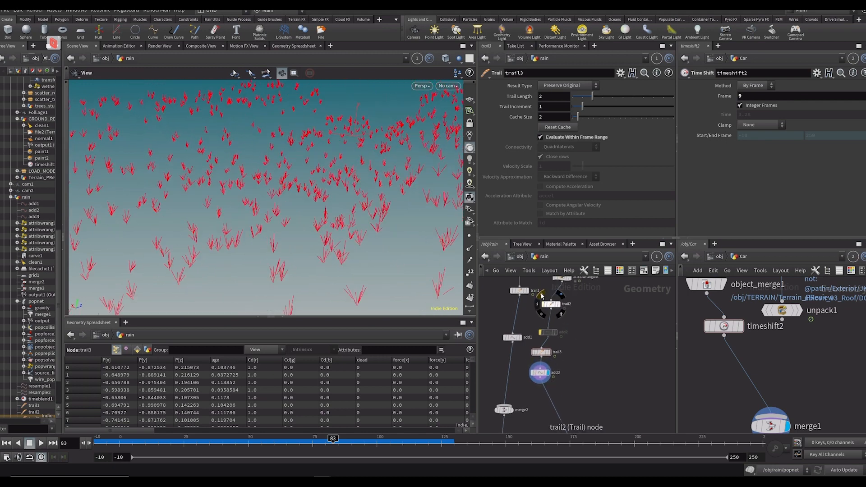
Toggle the bypass on trail2 and back to compare its effect on the splash lines
{"action": "left_click", "coordinate": [542, 296]}
{"action": "left_click", "coordinate": [541, 296]}
{"action": "left_click_drag", "start_coordinate": [399, 236], "coordinate": [397, 258]}
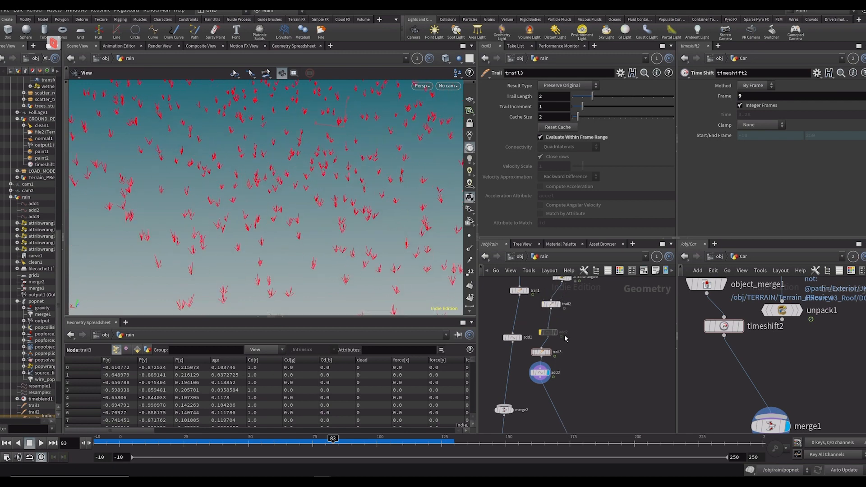
Compare the Trail settings of trail2 and trail3 while add3 stays displayed
{"action": "left_click", "coordinate": [543, 353]}
{"action": "left_click_drag", "start_coordinate": [590, 365], "coordinate": [586, 358]}
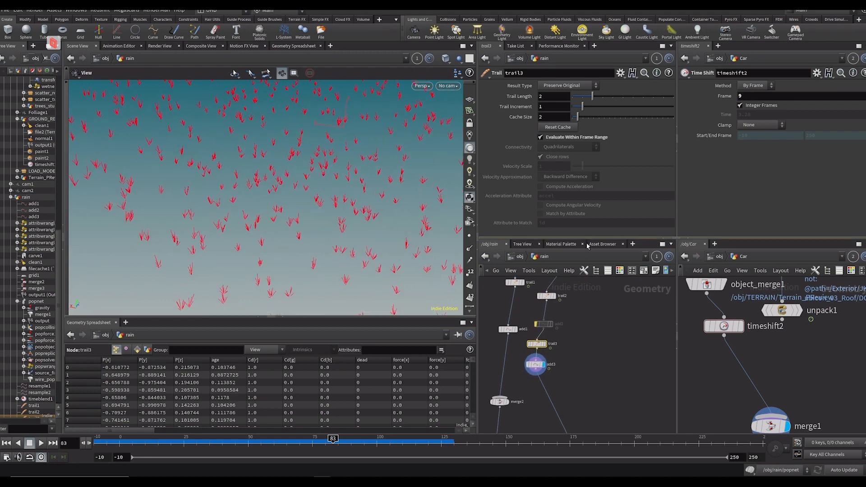
{"action": "left_click", "coordinate": [548, 296]}
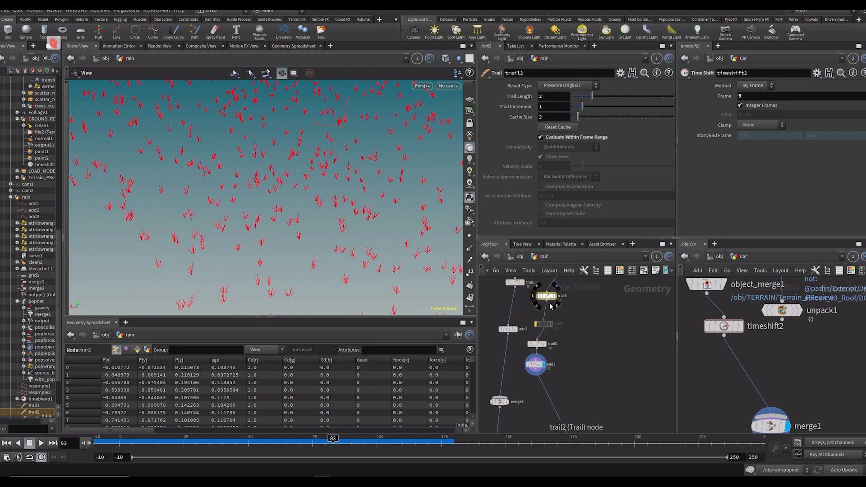
{"action": "left_click", "coordinate": [537, 344]}
{"action": "left_click_drag", "start_coordinate": [290, 223], "coordinate": [293, 235]}
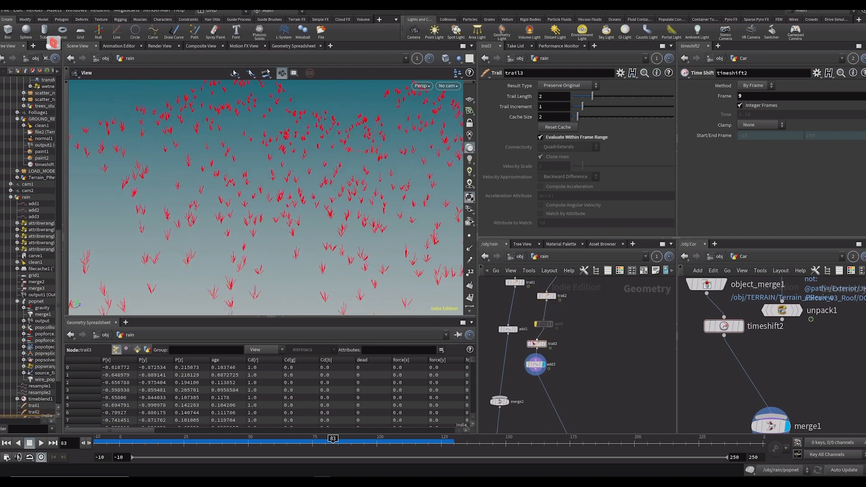
Play back add3's splash lines to frame 119 while viewing them from different angles
{"action": "left_click_drag", "start_coordinate": [211, 149], "coordinate": [204, 133]}
{"action": "left_click_drag", "start_coordinate": [255, 197], "coordinate": [251, 193]}
{"action": "key", "text": "Up"}
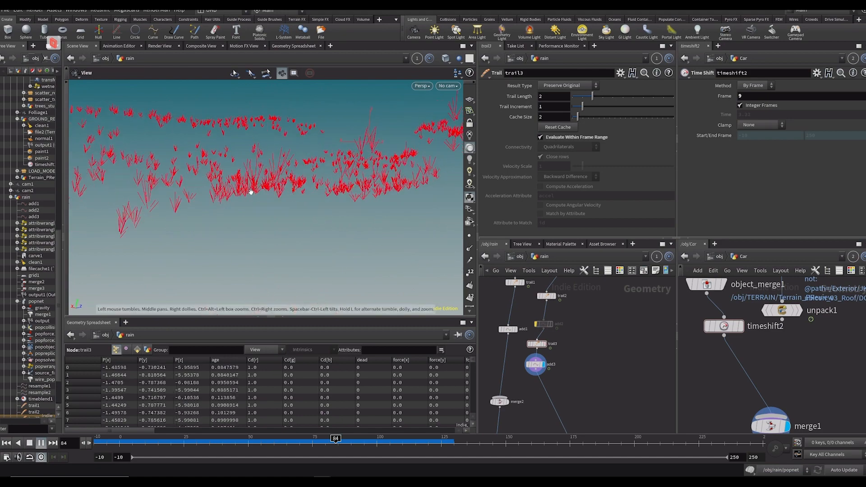
{"action": "key", "text": "Up"}
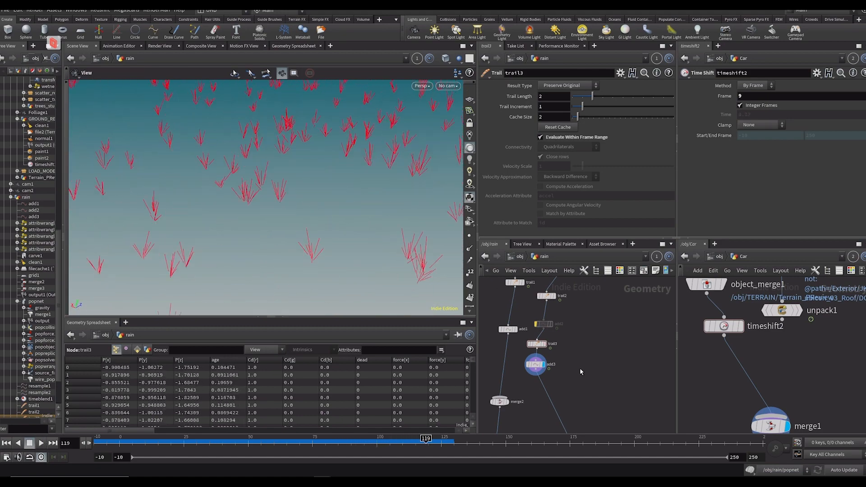
Step the splash lines forward frame by frame to frame 125 and examine their shape
{"action": "left_click_drag", "start_coordinate": [360, 205], "coordinate": [410, 258]}
{"action": "key", "text": "Right"}
{"action": "key", "text": "Right"}
{"action": "scroll", "coordinate": [274, 202], "scroll_direction": "up", "scroll_amount": 3}
{"action": "key", "text": "Right"}
{"action": "key", "text": "Right"}
{"action": "key", "text": "Right"}
{"action": "key", "text": "Right"}
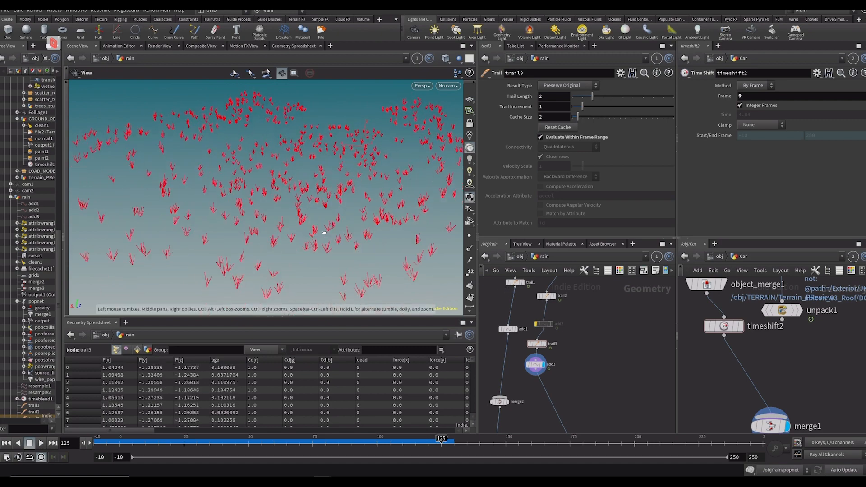
{"action": "mouse_move", "coordinate": [298, 193]}
{"action": "left_mouse_down"}
{"action": "mouse_move", "coordinate": [337, 213]}
{"action": "mouse_move", "coordinate": [291, 226]}
{"action": "mouse_move", "coordinate": [294, 180]}
{"action": "mouse_move", "coordinate": [305, 206]}
{"action": "left_mouse_up"}
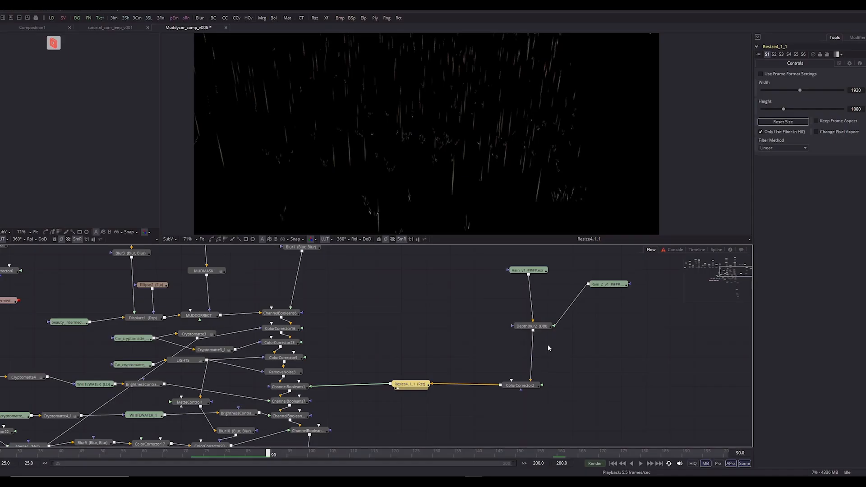
Play back the rendered rain pass in the Muddycar_comp_v006 composition and return to the Houdini scene
{"action": "key", "text": "space"}
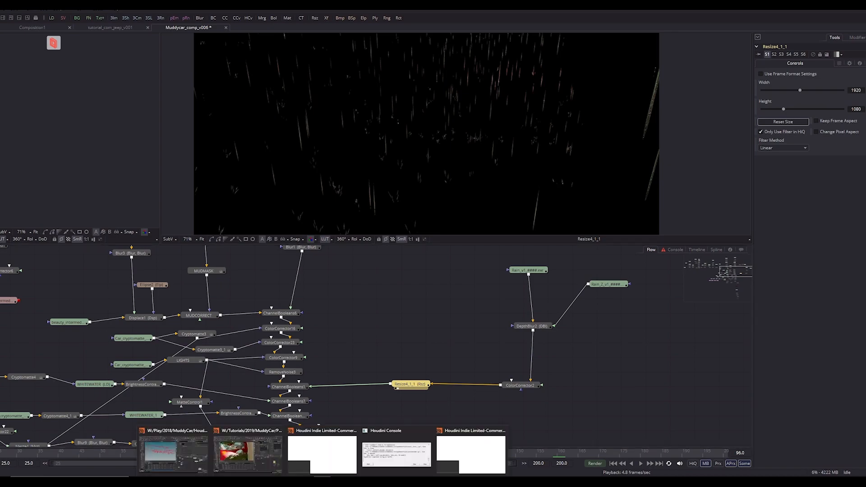
{"action": "left_click", "coordinate": [186, 465]}
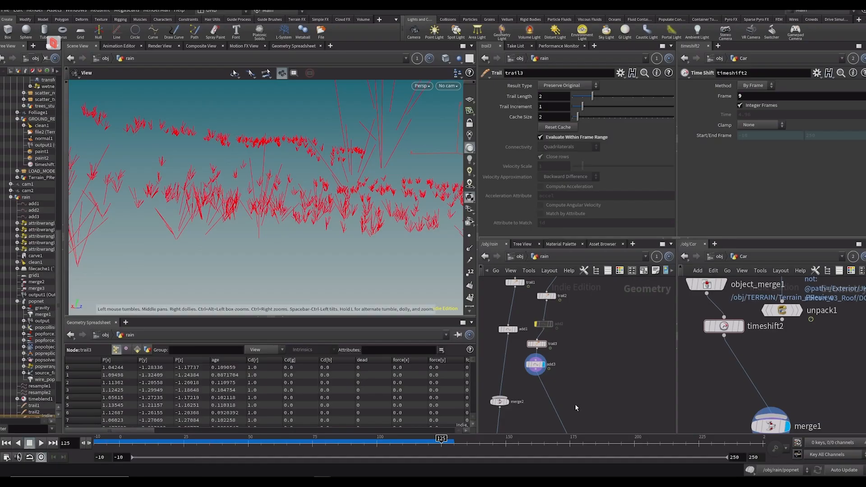
Display carve1's shortened splash lines and show the node's parameters
{"action": "left_click_drag", "start_coordinate": [577, 405], "coordinate": [583, 321]}
{"action": "scroll", "coordinate": [592, 329], "scroll_direction": "down", "scroll_amount": 1}
{"action": "scroll", "coordinate": [573, 341], "scroll_direction": "up", "scroll_amount": 2}
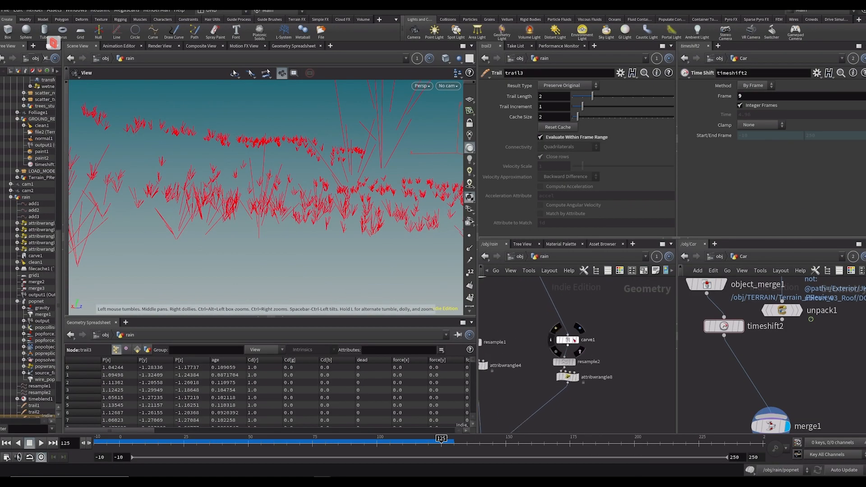
{"action": "left_click", "coordinate": [575, 340]}
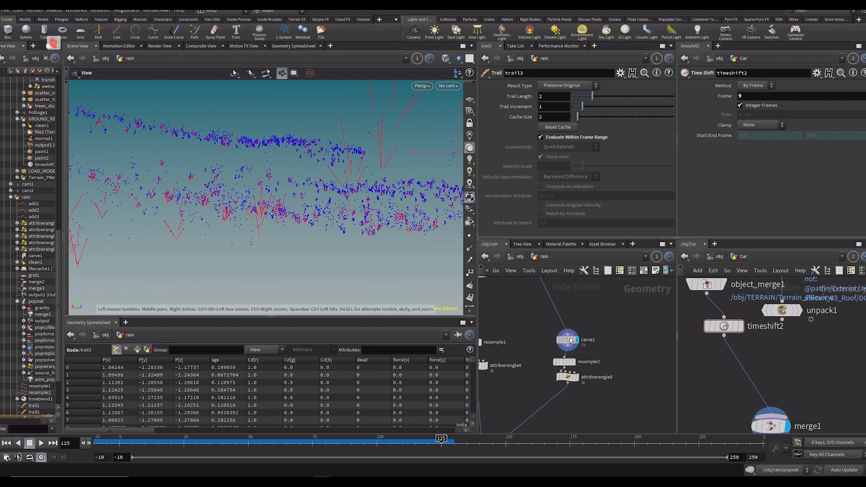
{"action": "left_click", "coordinate": [571, 340]}
Play back the carved splash lines and display the resample2 result for comparison
{"action": "key", "text": "Up"}
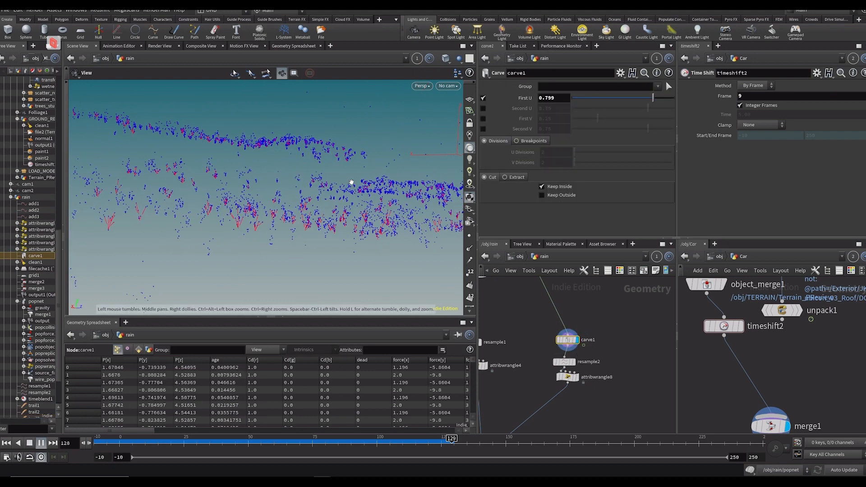
{"action": "key", "text": "Up"}
{"action": "left_click_drag", "start_coordinate": [342, 206], "coordinate": [342, 236]}
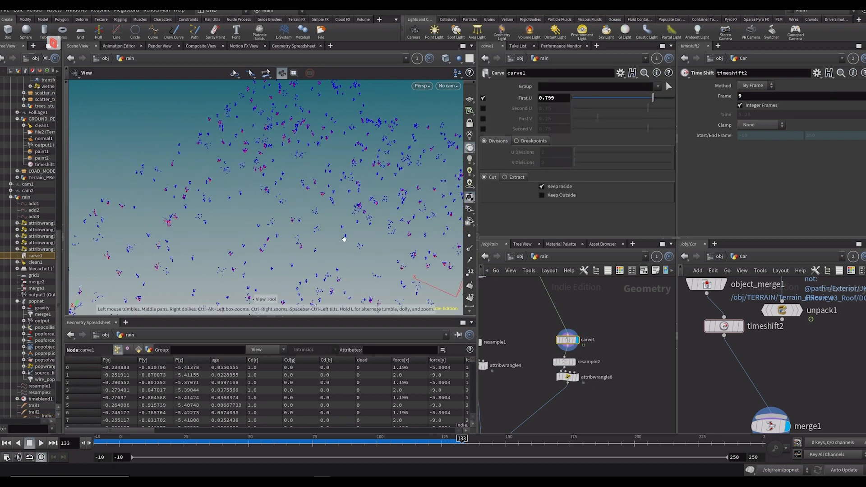
{"action": "left_click", "coordinate": [571, 362]}
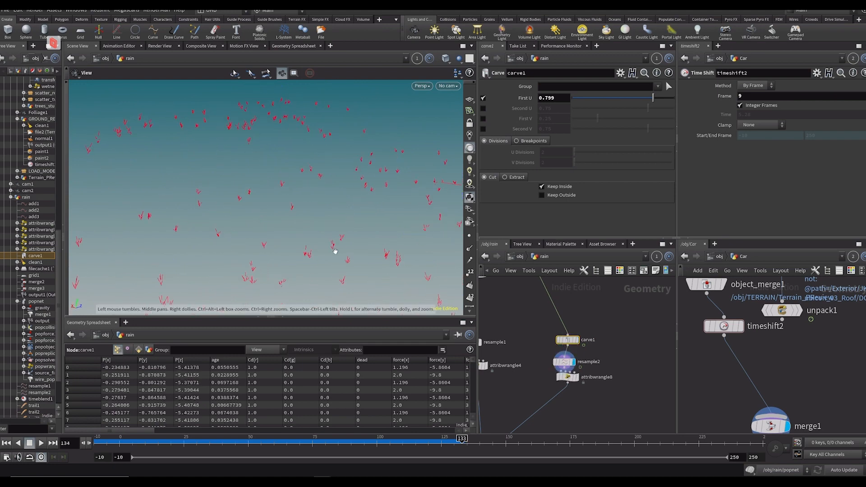
{"action": "left_click_drag", "start_coordinate": [575, 368], "coordinate": [637, 371]}
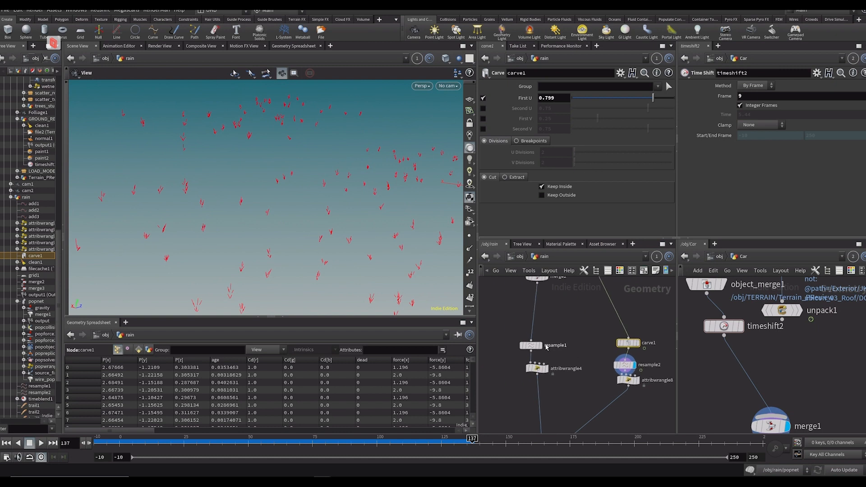
Display add1's rain streaks and examine its By Group polygon settings and attribute name
{"action": "left_click_drag", "start_coordinate": [569, 308], "coordinate": [564, 395]}
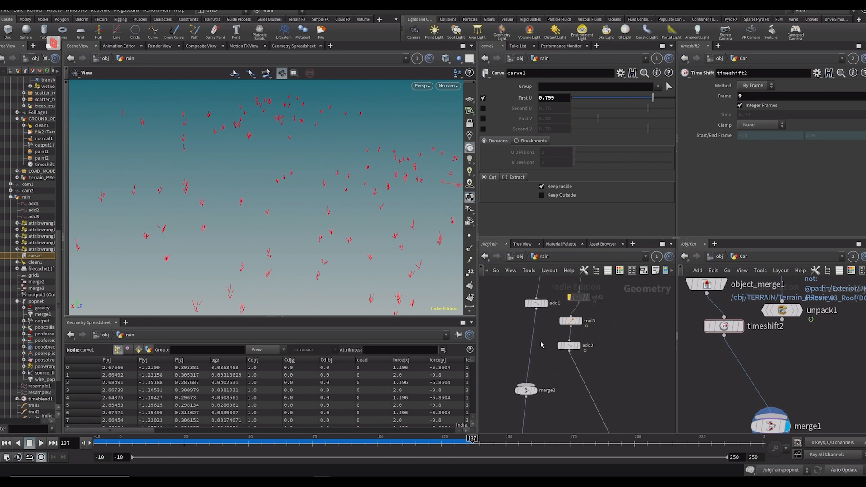
{"action": "left_click", "coordinate": [536, 303]}
{"action": "left_click", "coordinate": [545, 302]}
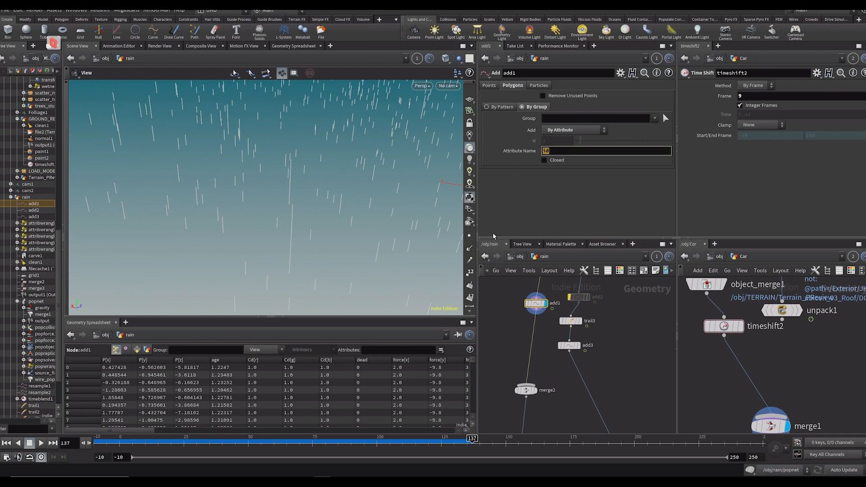
{"action": "left_click_drag", "start_coordinate": [513, 333], "coordinate": [527, 409]}
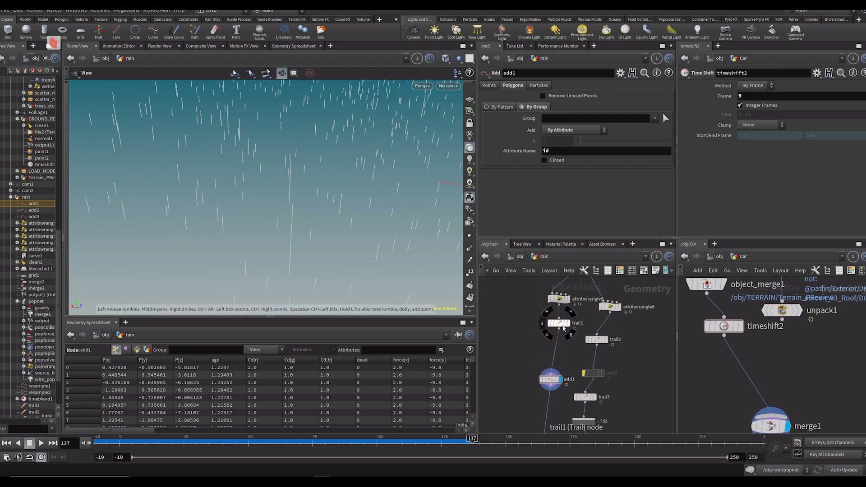
Display trail1's result and attribwrangle5's points to compare the rain particles with and without the trail
{"action": "left_click", "coordinate": [567, 323]}
{"action": "left_click", "coordinate": [559, 323]}
{"action": "left_click_drag", "start_coordinate": [519, 301], "coordinate": [524, 324]}
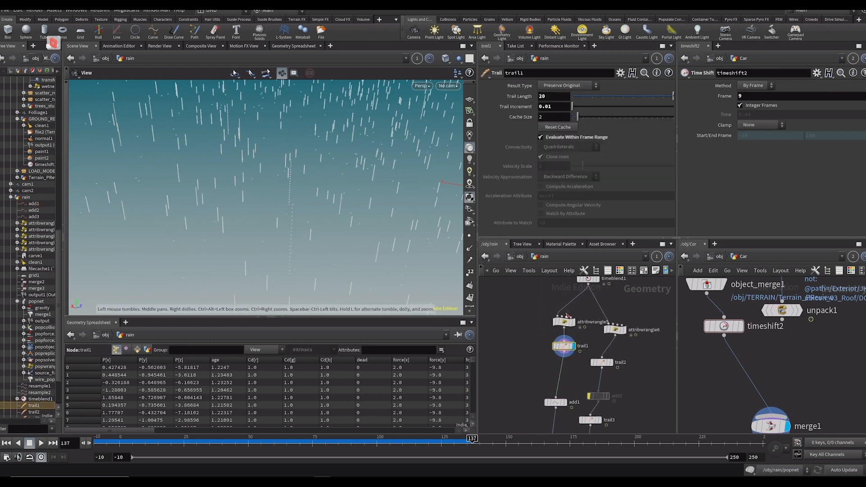
{"action": "left_click", "coordinate": [576, 322]}
{"action": "left_click", "coordinate": [564, 321]}
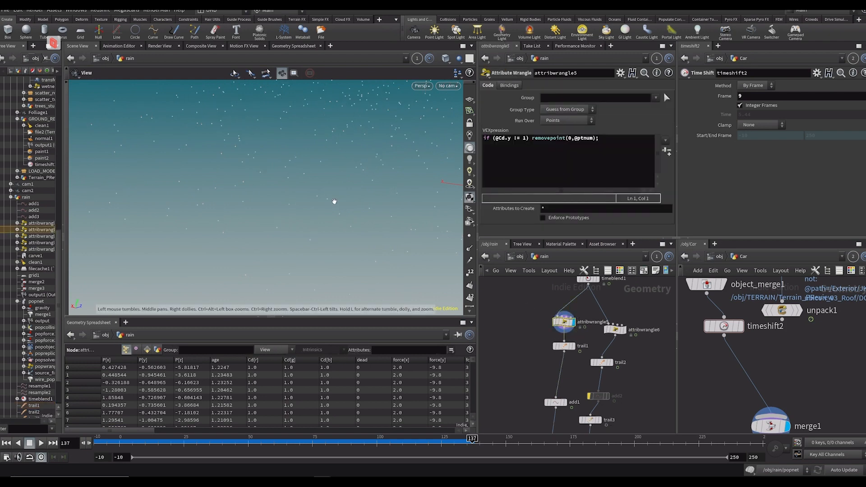
{"action": "left_click_drag", "start_coordinate": [306, 189], "coordinate": [278, 220]}
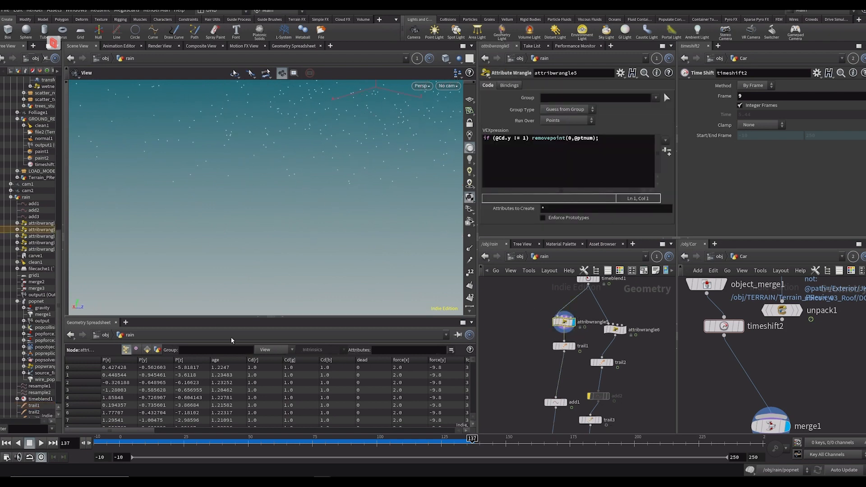
Limit the geometry spreadsheet to the id attribute, sort it by id, and inspect trail1's points there
{"action": "left_click", "coordinate": [274, 350]}
{"action": "left_click", "coordinate": [280, 132]}
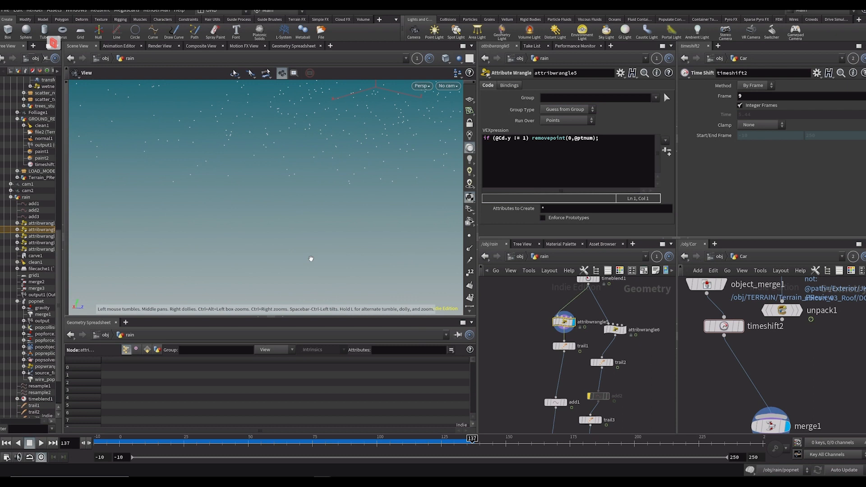
{"action": "left_click", "coordinate": [288, 350]}
{"action": "left_click", "coordinate": [270, 297]}
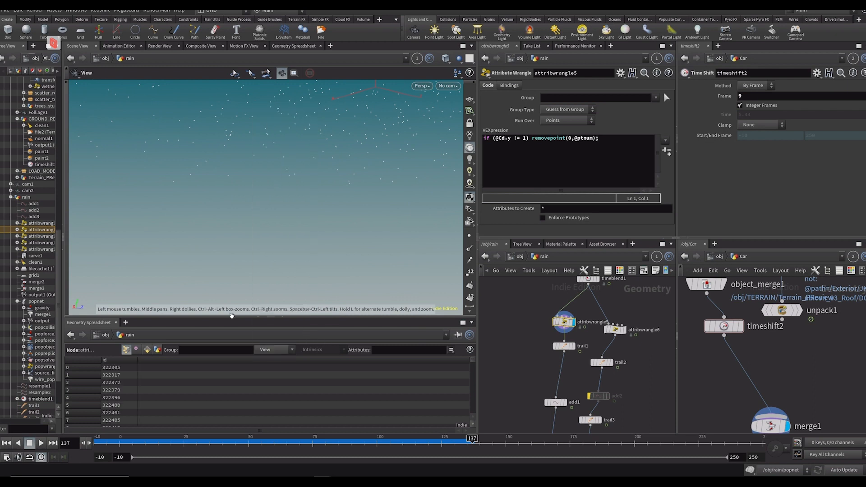
{"action": "left_click", "coordinate": [127, 360]}
{"action": "left_click", "coordinate": [576, 346]}
{"action": "left_click", "coordinate": [564, 346]}
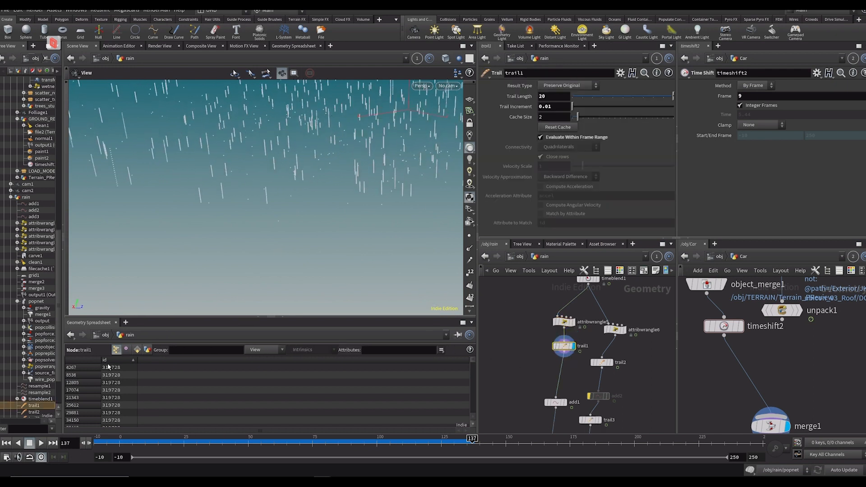
Display add1, try switching its polygon Add mode to All points, and undo that change
{"action": "left_click", "coordinate": [564, 402]}
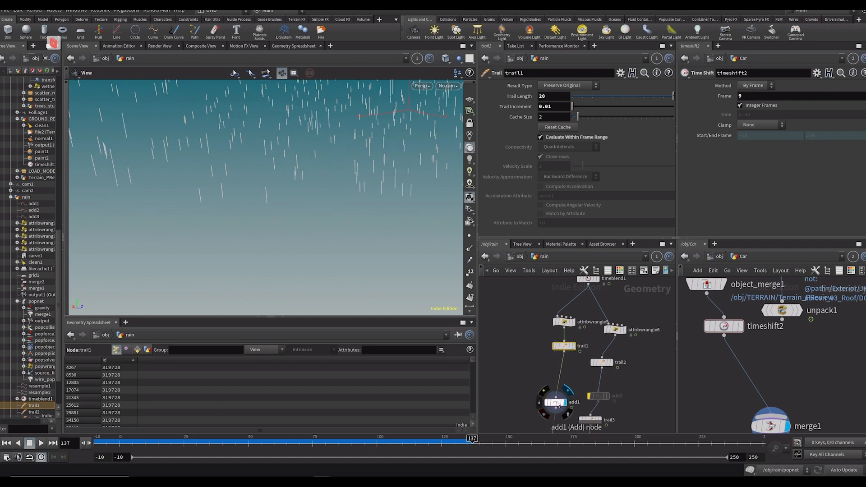
{"action": "left_click", "coordinate": [555, 403]}
{"action": "left_click", "coordinate": [576, 130]}
{"action": "left_click", "coordinate": [560, 139]}
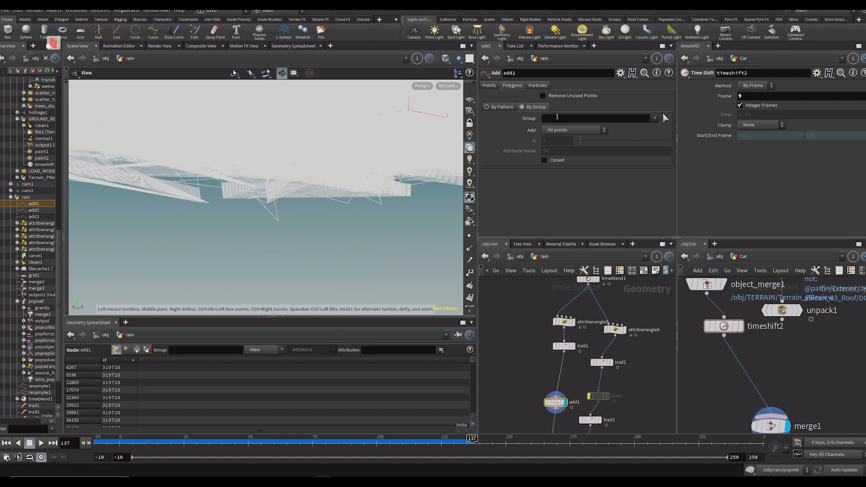
{"action": "key", "text": "ctrl+z"}
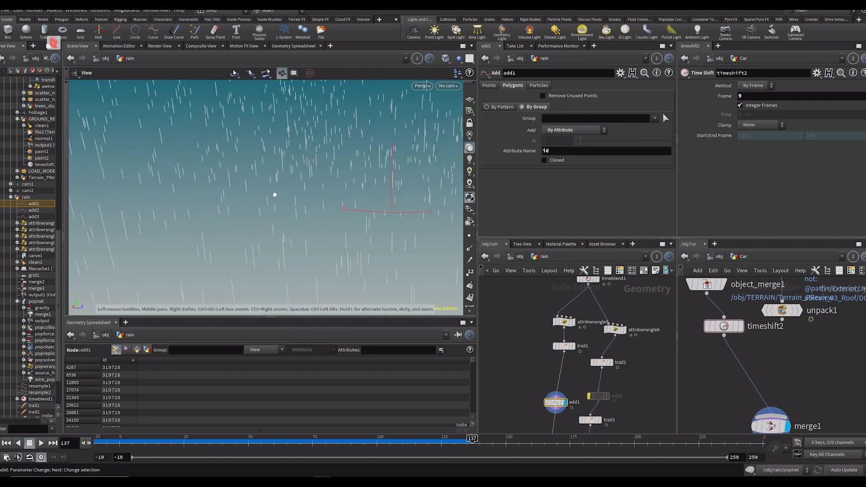
Display the resample1 result and show its segment length and Curve U Attribute settings
{"action": "left_click_drag", "start_coordinate": [549, 382], "coordinate": [564, 265]}
{"action": "left_click_drag", "start_coordinate": [578, 397], "coordinate": [575, 302]}
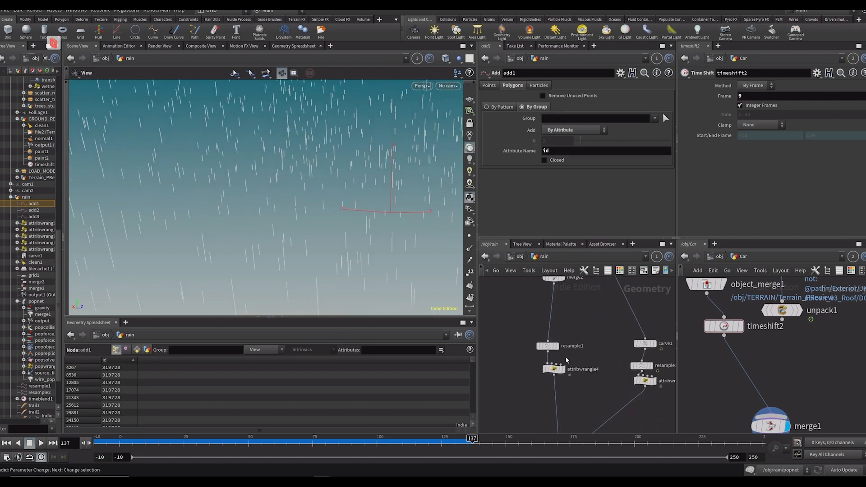
{"action": "scroll", "coordinate": [568, 360], "scroll_direction": "down", "scroll_amount": 2}
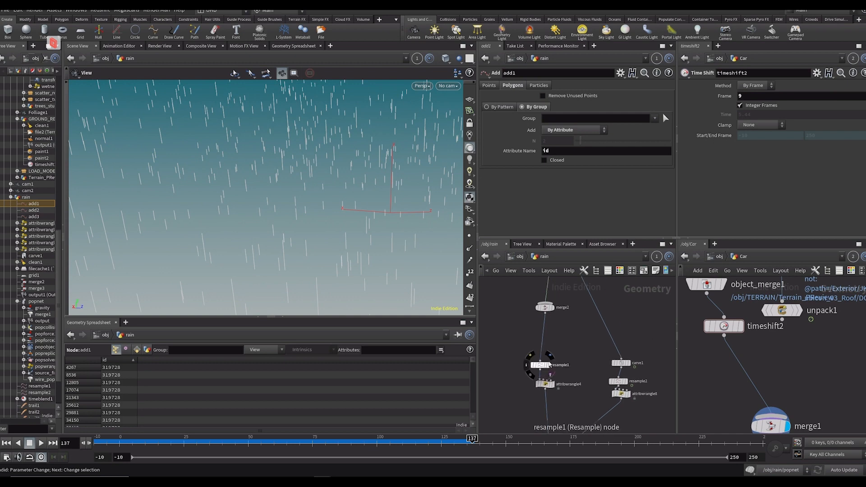
{"action": "left_click", "coordinate": [542, 367]}
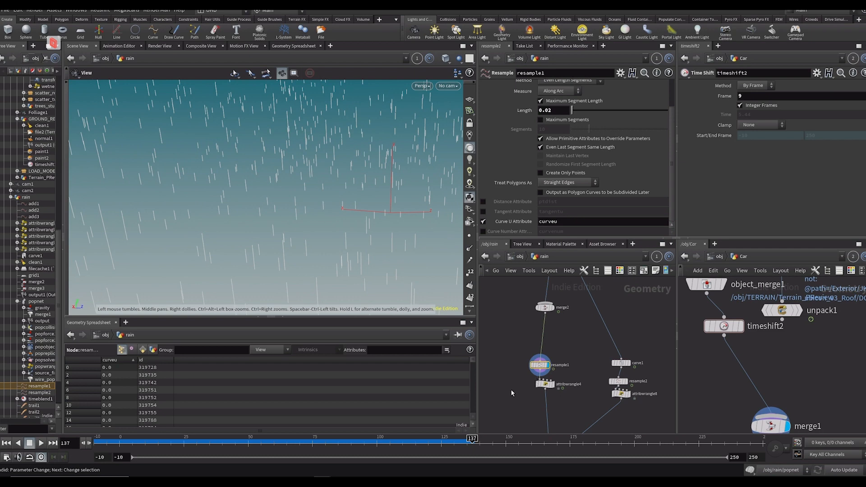
Examine attribwrangle4's pscale expression, Width ramp and Multi parameter, and sort its points by pscale in the spreadsheet
{"action": "left_click", "coordinate": [545, 372]}
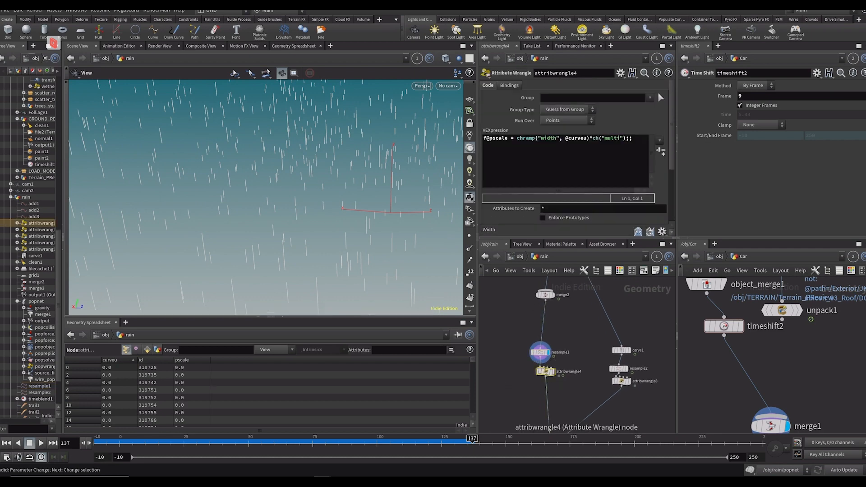
{"action": "left_click", "coordinate": [660, 152]}
{"action": "scroll", "coordinate": [659, 180], "scroll_direction": "down", "scroll_amount": 3}
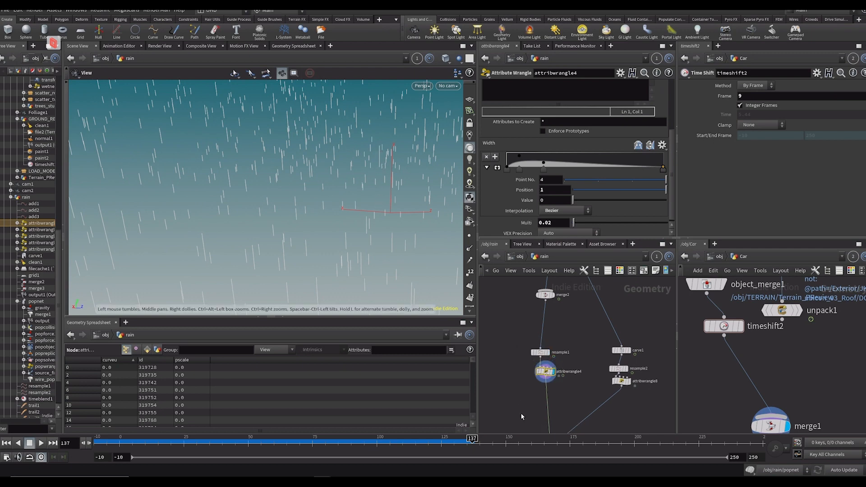
{"action": "left_click_drag", "start_coordinate": [521, 413], "coordinate": [537, 358]}
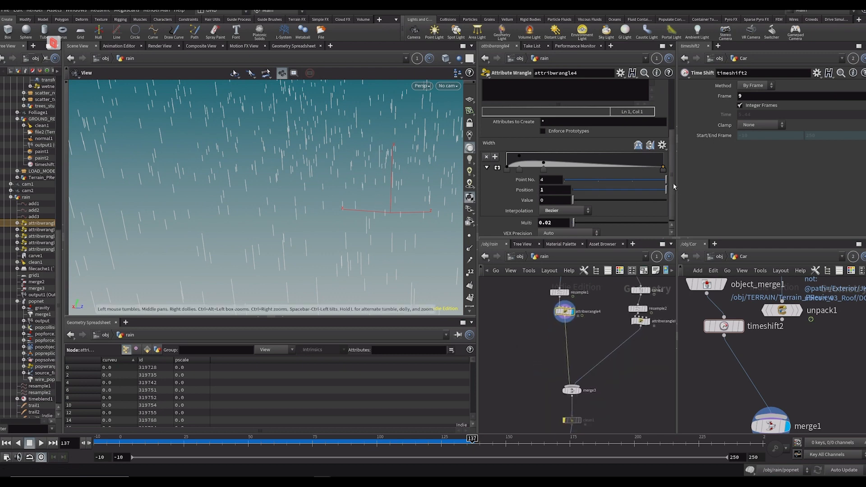
{"action": "scroll", "coordinate": [673, 182], "scroll_direction": "up", "scroll_amount": 1}
{"action": "scroll", "coordinate": [673, 168], "scroll_direction": "up", "scroll_amount": 3}
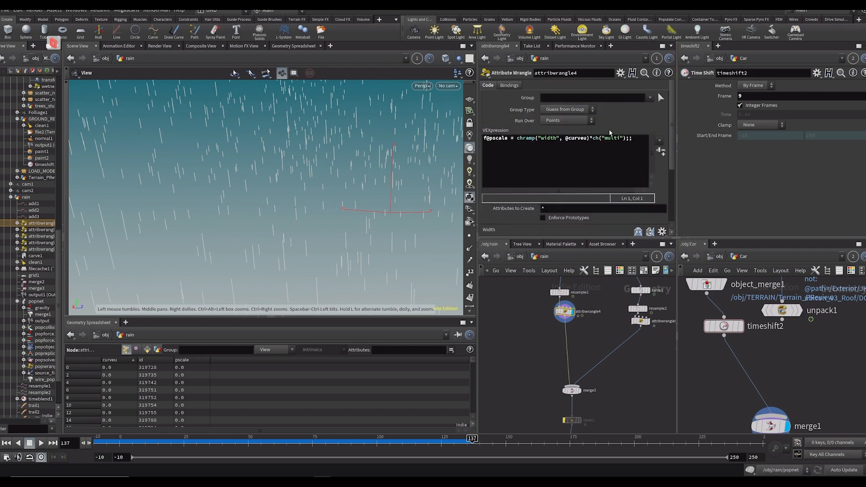
{"action": "left_click", "coordinate": [521, 138]}
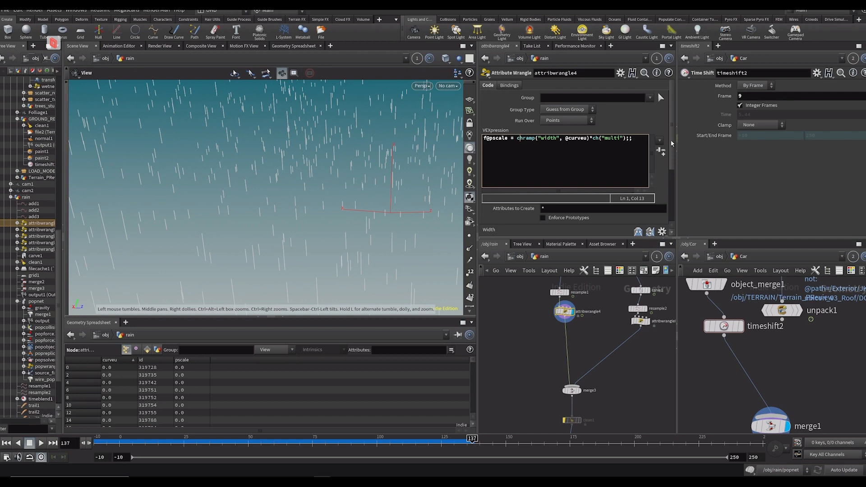
{"action": "scroll", "coordinate": [558, 218], "scroll_direction": "down", "scroll_amount": 5}
{"action": "left_click_drag", "start_coordinate": [524, 372], "coordinate": [513, 369]}
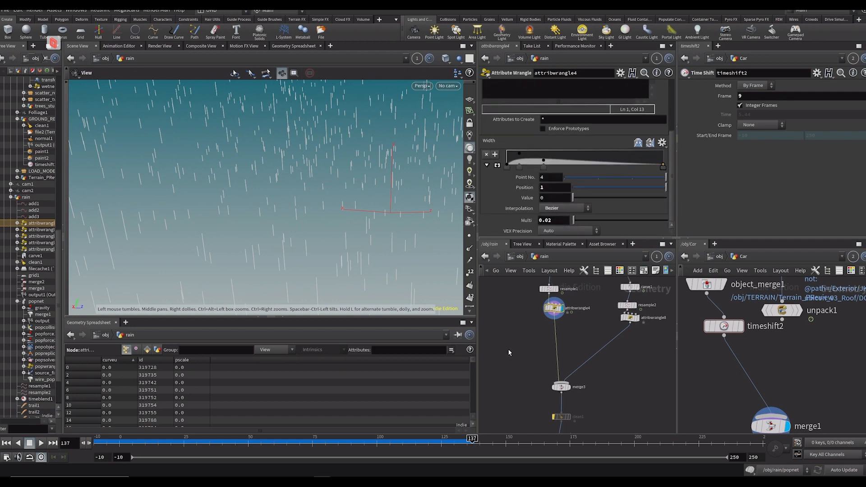
{"action": "scroll", "coordinate": [529, 139], "scroll_direction": "up", "scroll_amount": 2}
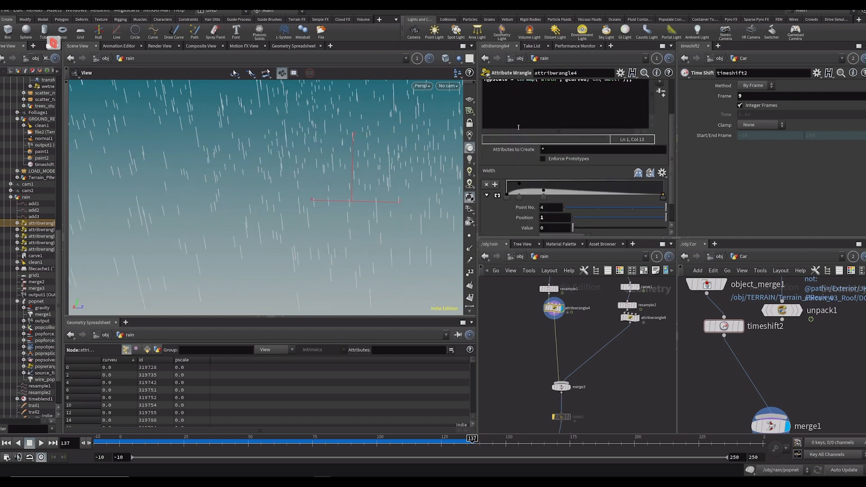
{"action": "scroll", "coordinate": [533, 184], "scroll_direction": "up", "scroll_amount": 1}
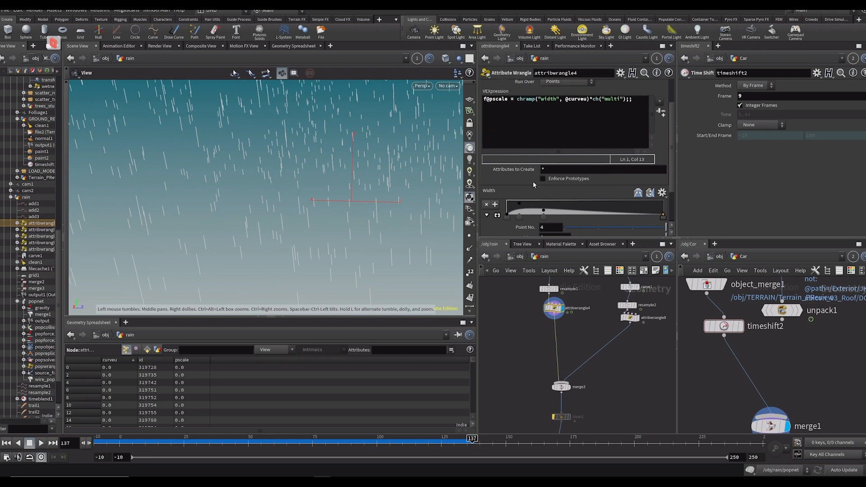
{"action": "left_click", "coordinate": [182, 361]}
Add a PolyWire node below attribwrangle4, connect it to that wrangle's output and display it
{"action": "left_click_drag", "start_coordinate": [530, 342], "coordinate": [517, 410]}
{"action": "left_click_drag", "start_coordinate": [484, 372], "coordinate": [511, 371]}
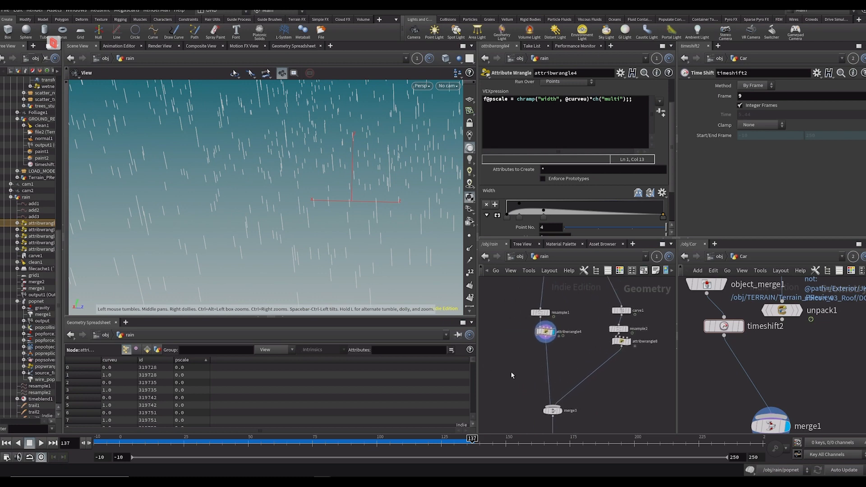
{"action": "key", "text": "Tab"}
{"action": "type", "text": "polywire"}
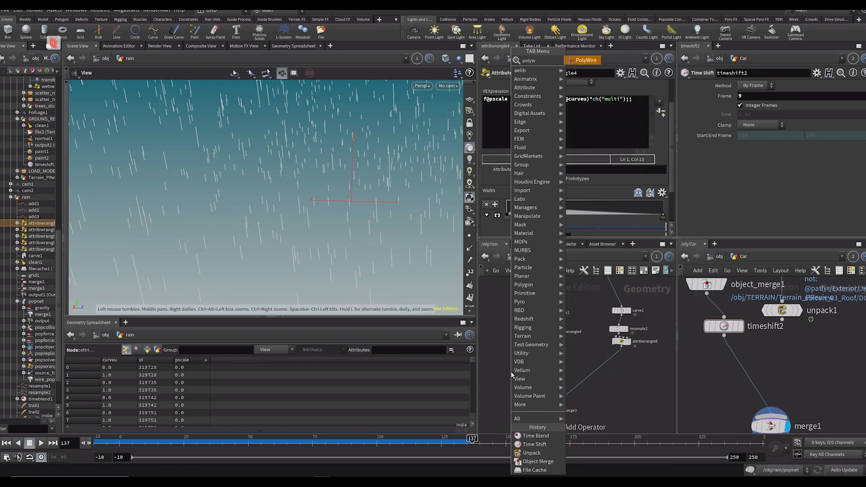
{"action": "key", "text": "Return"}
{"action": "left_click", "coordinate": [511, 372]}
{"action": "left_click_drag", "start_coordinate": [561, 322], "coordinate": [505, 364]}
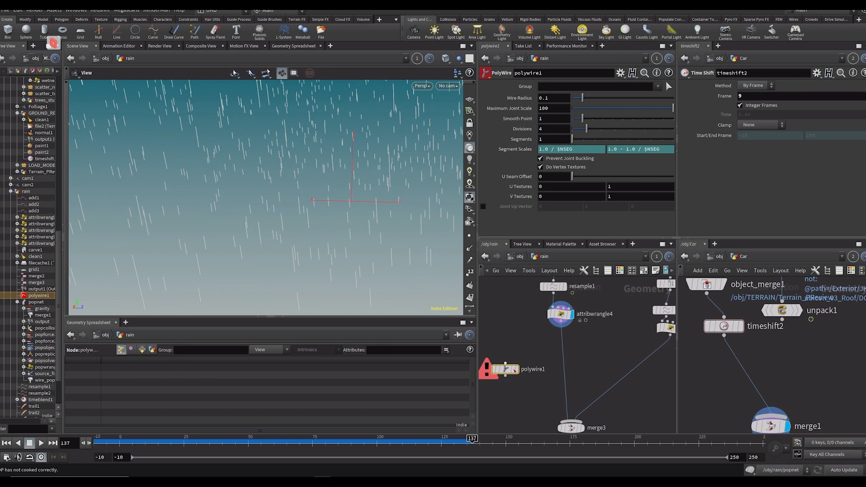
{"action": "left_click", "coordinate": [515, 369]}
{"action": "double_click", "coordinate": [564, 98]}
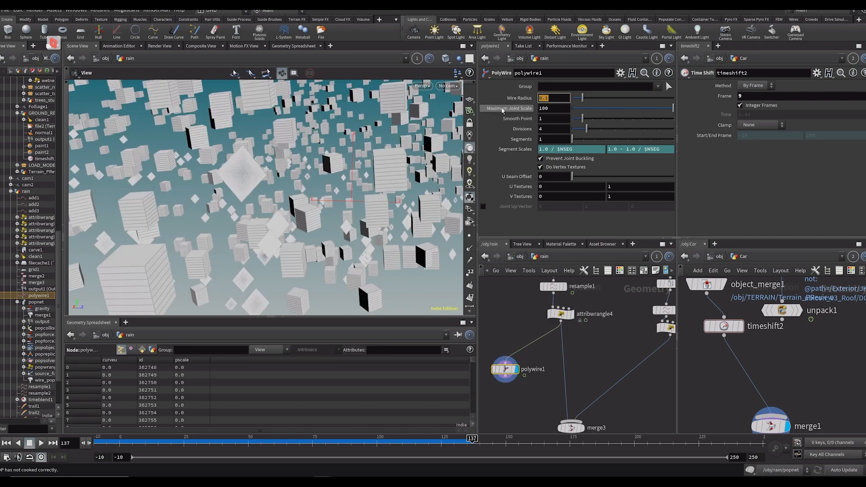
{"action": "type", "text": "@pscale"}
{"action": "key", "text": "Return"}
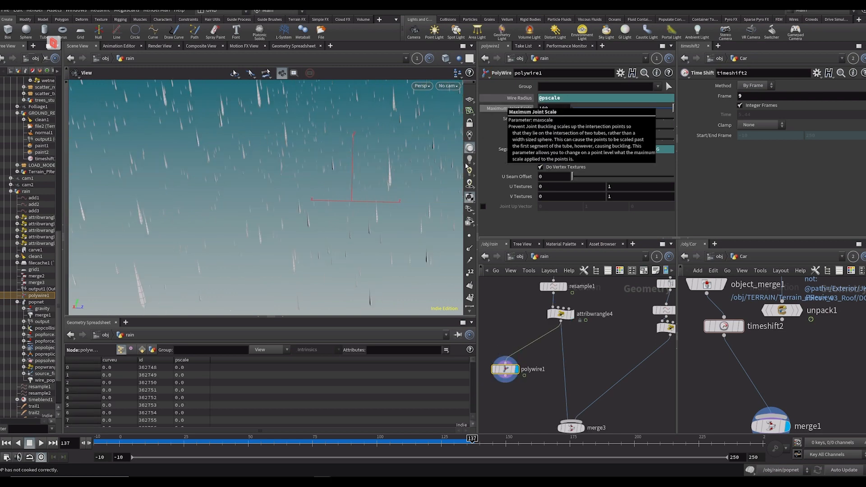
{"action": "scroll", "coordinate": [388, 181], "scroll_direction": "up", "scroll_amount": 5}
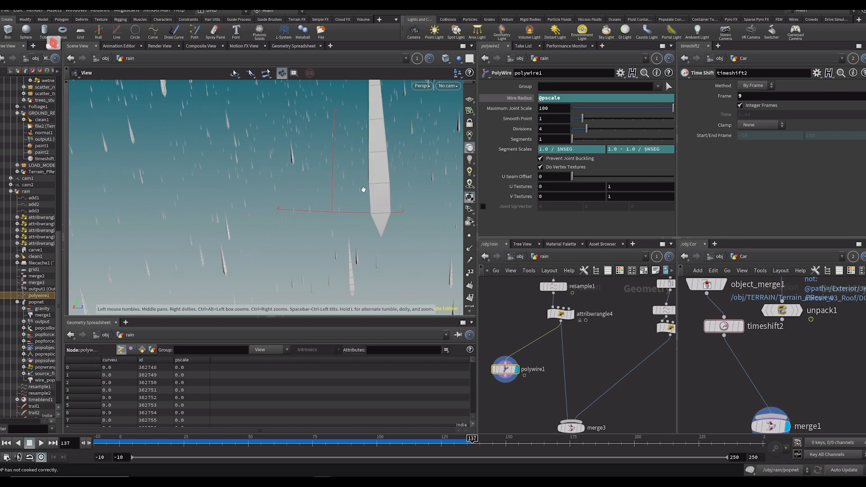
Try raising the third point of attribwrangle4's Width ramp to thicken the raindrops, and undo the ramp change
{"action": "left_click", "coordinate": [561, 314]}
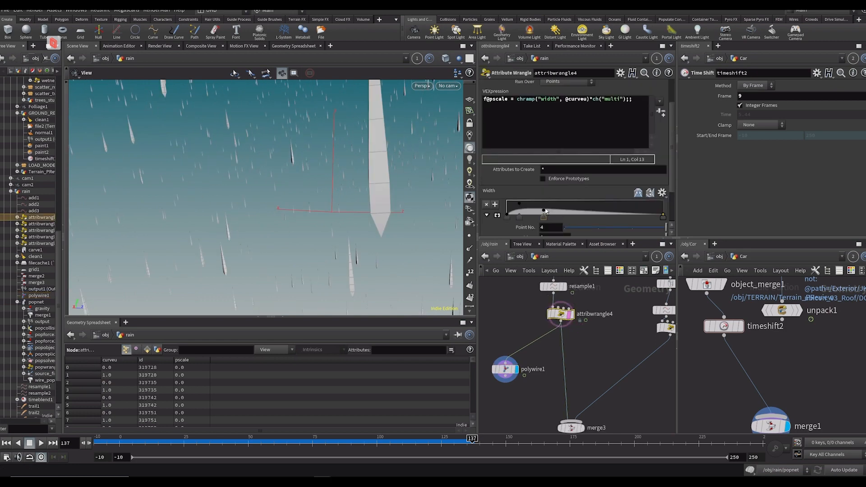
{"action": "left_click_drag", "start_coordinate": [544, 213], "coordinate": [546, 217]}
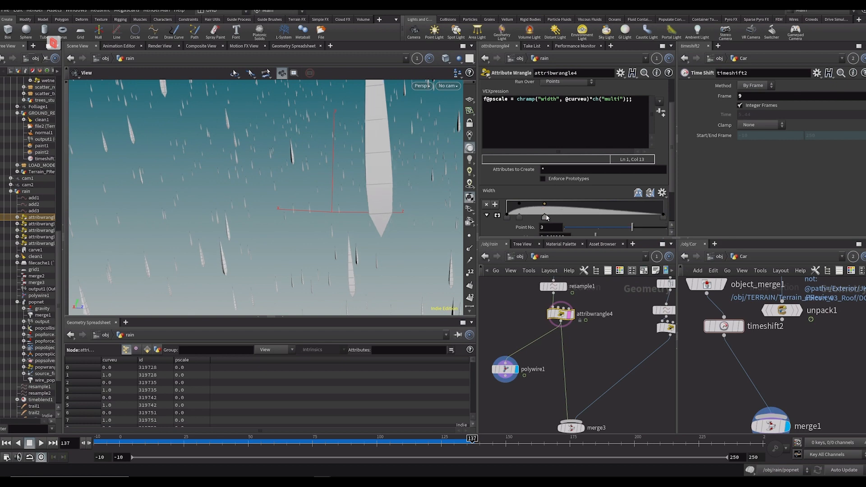
{"action": "key", "text": "ctrl+z"}
{"action": "scroll", "coordinate": [341, 157], "scroll_direction": "down", "scroll_amount": 5}
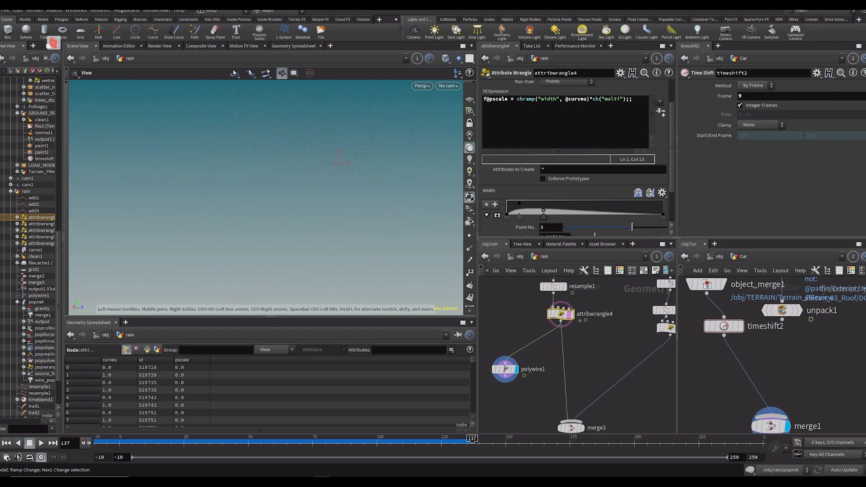
{"action": "scroll", "coordinate": [343, 144], "scroll_direction": "up", "scroll_amount": 5}
Display attribwrangle8's splash lines and examine its pscale expression and Width ramp
{"action": "left_click_drag", "start_coordinate": [627, 348], "coordinate": [578, 367]}
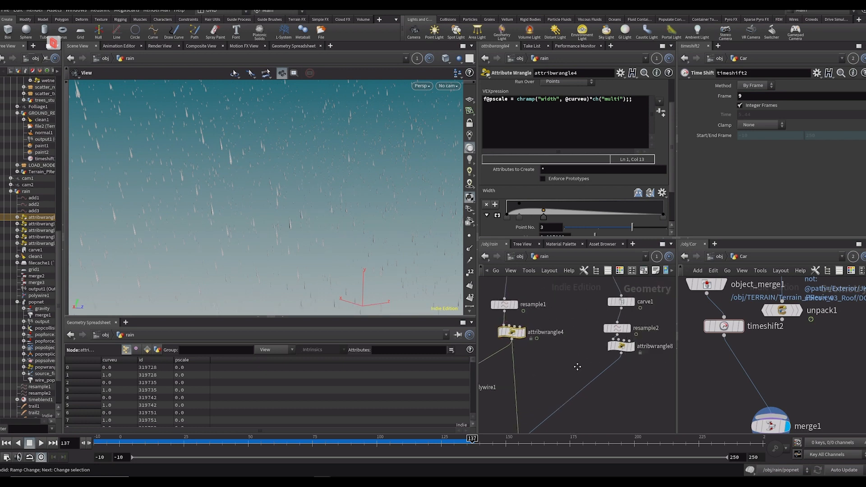
{"action": "left_click", "coordinate": [621, 346]}
{"action": "left_click", "coordinate": [632, 346]}
{"action": "scroll", "coordinate": [619, 404], "scroll_direction": "down", "scroll_amount": 3}
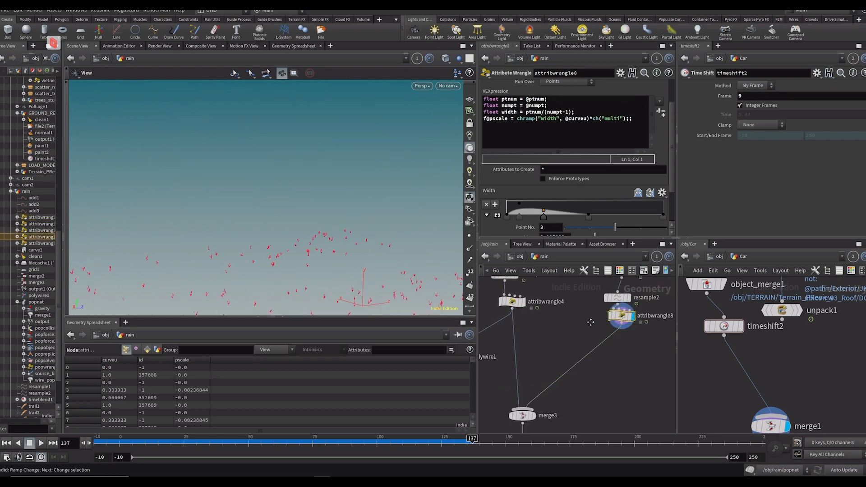
{"action": "left_click_drag", "start_coordinate": [619, 404], "coordinate": [613, 367]}
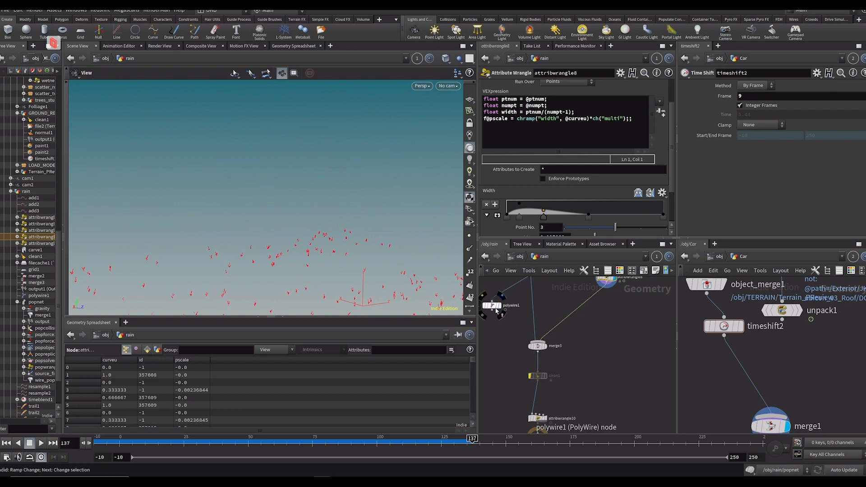
Move polywire1 to the end of the rain network, feed it from output1, and inspect attribwrangle10's pscale multiplier
{"action": "left_click_drag", "start_coordinate": [496, 310], "coordinate": [574, 456]}
{"action": "left_click_drag", "start_coordinate": [578, 374], "coordinate": [597, 343]}
{"action": "scroll", "coordinate": [594, 344], "scroll_direction": "down", "scroll_amount": 2}
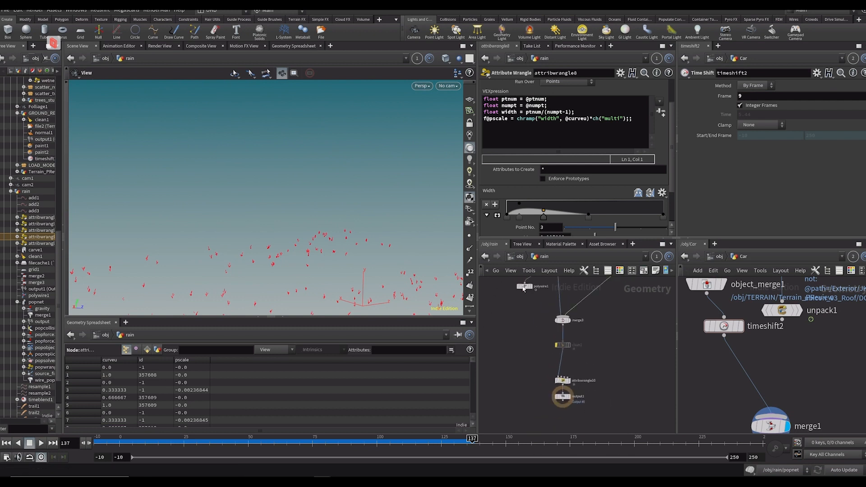
{"action": "scroll", "coordinate": [562, 351], "scroll_direction": "up", "scroll_amount": 3}
{"action": "left_click", "coordinate": [561, 384]}
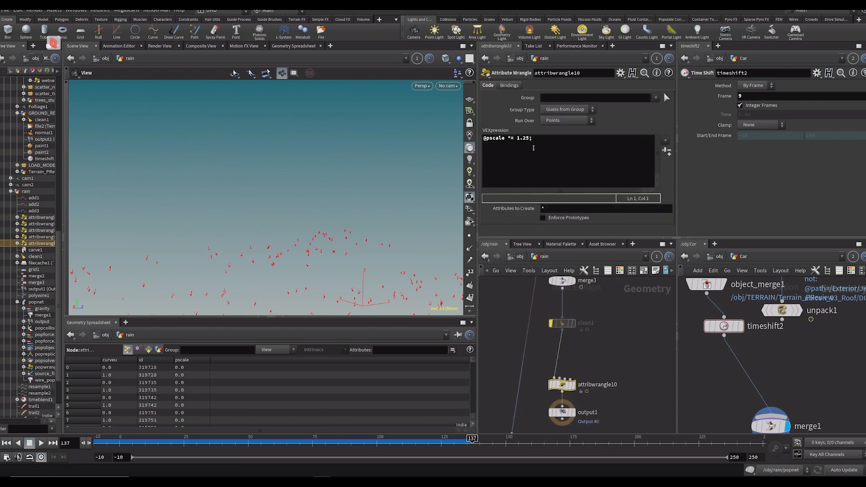
{"action": "left_click_drag", "start_coordinate": [564, 434], "coordinate": [592, 321]}
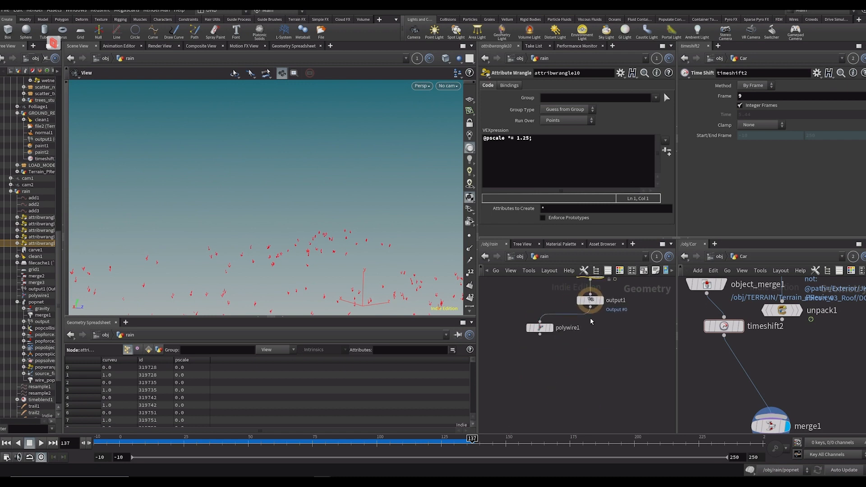
Display polywire1 and view the thickened raindrops through the sekow_camera_to_scale2/cam1 camera
{"action": "left_click", "coordinate": [549, 328]}
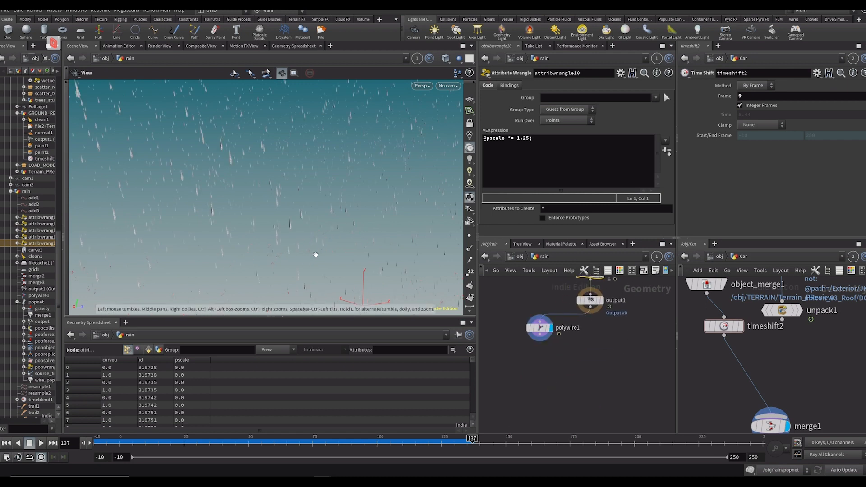
{"action": "left_click", "coordinate": [448, 86]}
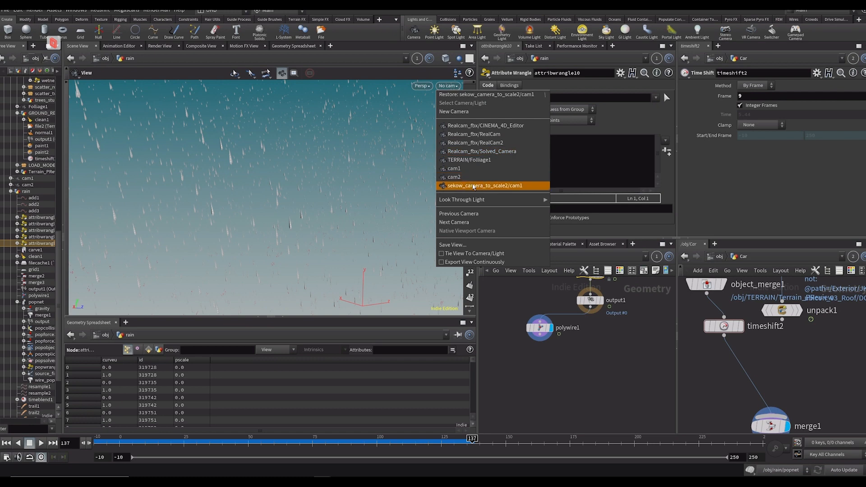
{"action": "left_click", "coordinate": [474, 186]}
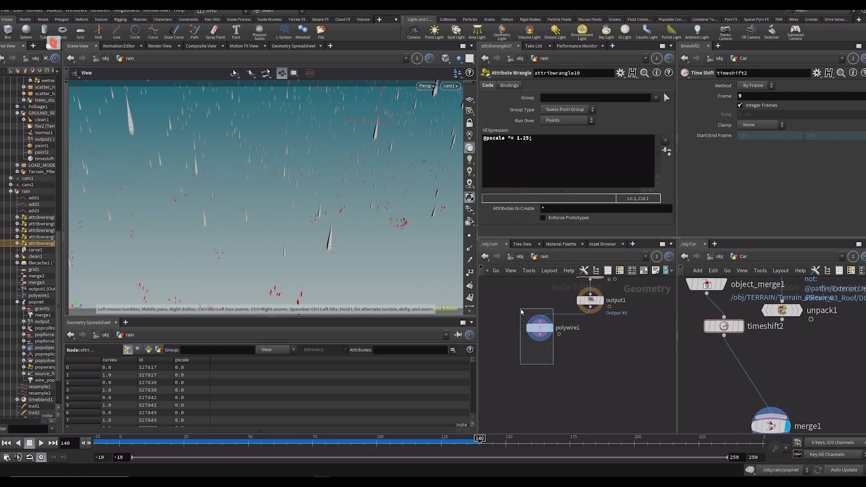
Delete the polywire1 preview node and show output1 as the end of the rain network
{"action": "left_click", "coordinate": [540, 328]}
{"action": "key", "text": "Delete"}
{"action": "key", "text": "h"}
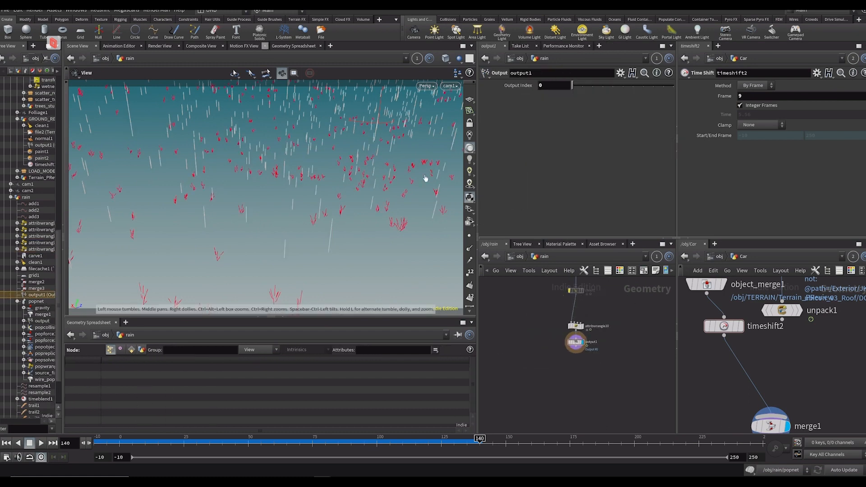
Connect unpack1 to merge1 in the Car network, and return that network view to the object level
{"action": "scroll", "coordinate": [836, 361], "scroll_direction": "down", "scroll_amount": 3}
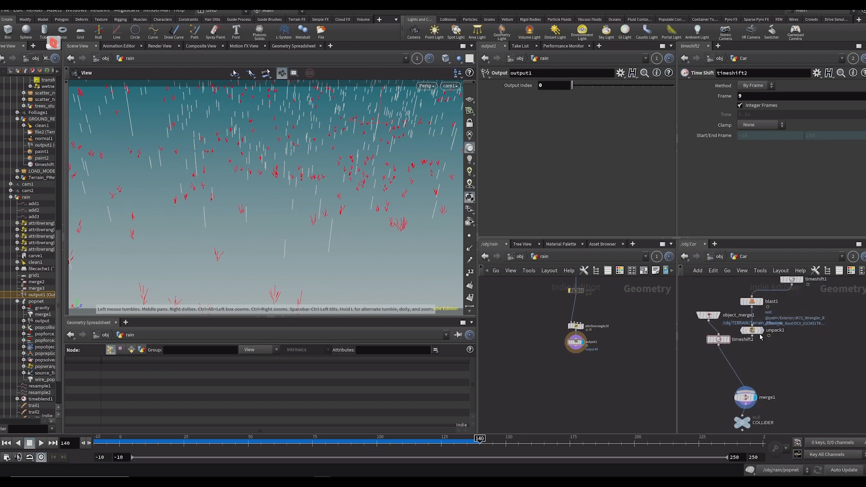
{"action": "left_click", "coordinate": [751, 335]}
{"action": "left_click", "coordinate": [755, 384]}
{"action": "left_click", "coordinate": [792, 285]}
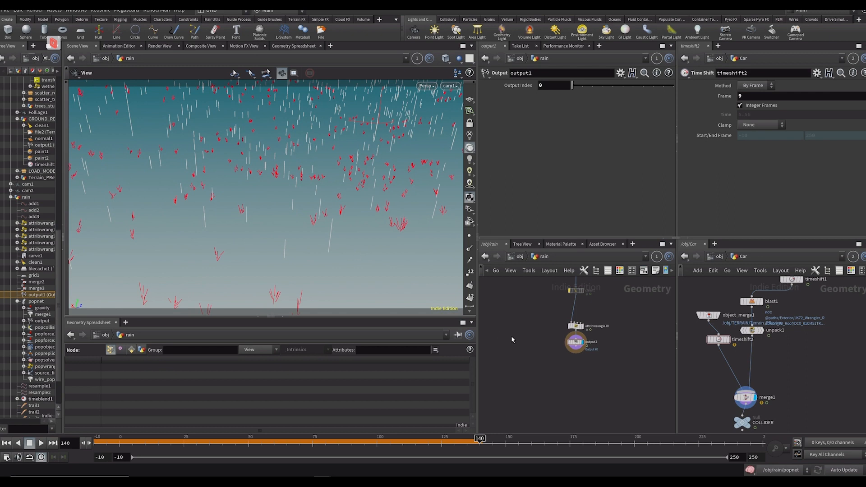
{"action": "left_click_drag", "start_coordinate": [513, 340], "coordinate": [516, 373]}
{"action": "left_click", "coordinate": [717, 257]}
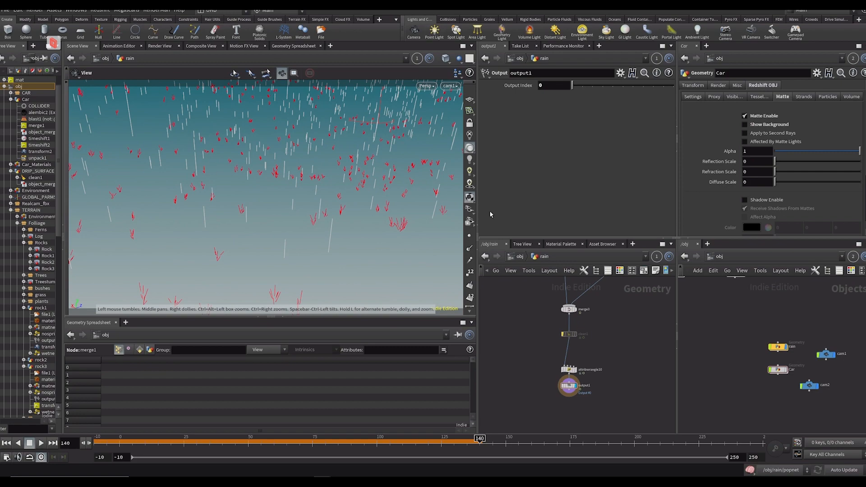
{"action": "left_click_drag", "start_coordinate": [253, 191], "coordinate": [316, 235]}
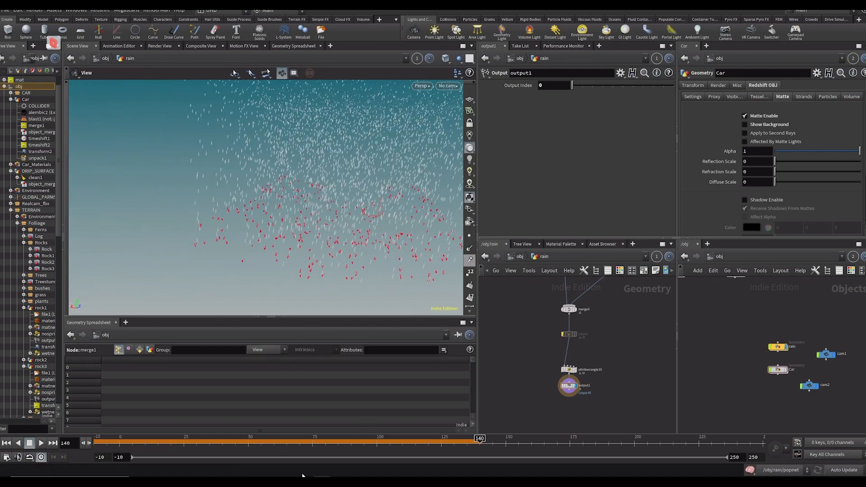
Switch to Fusion and play back the rendered rain at Resize4_1_1, rewinding once and stopping at frame 102
{"action": "left_click", "coordinate": [474, 481]}
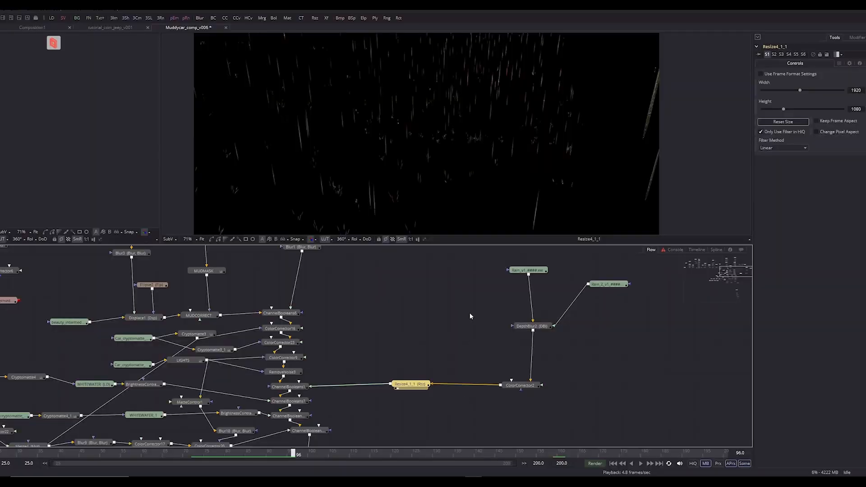
{"action": "scroll", "coordinate": [471, 162], "scroll_direction": "down", "scroll_amount": 2}
{"action": "key", "text": "space"}
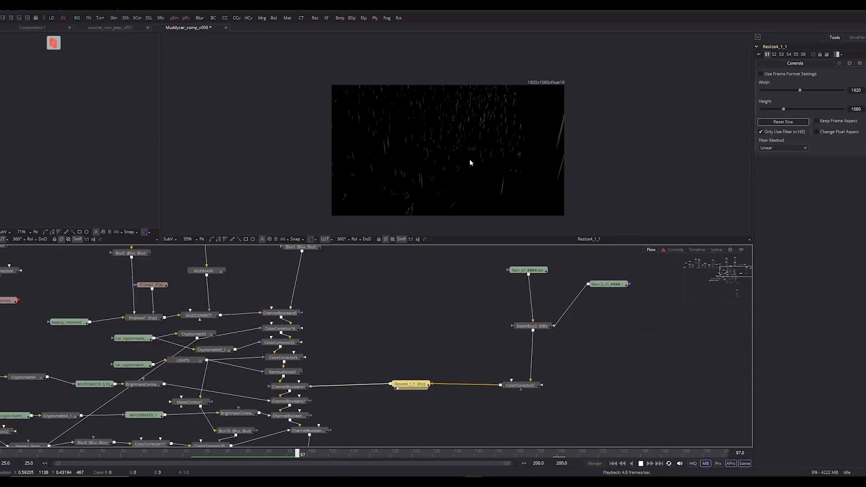
{"action": "scroll", "coordinate": [453, 163], "scroll_direction": "up", "scroll_amount": 3}
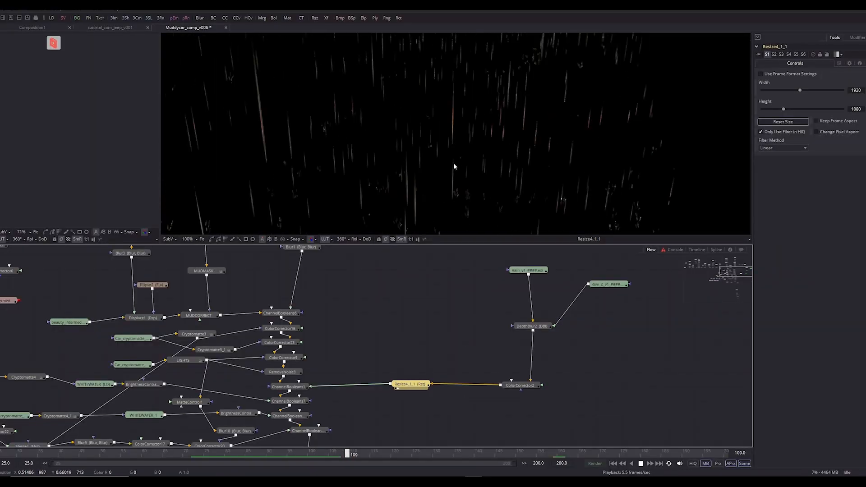
{"action": "scroll", "coordinate": [460, 162], "scroll_direction": "down", "scroll_amount": 2}
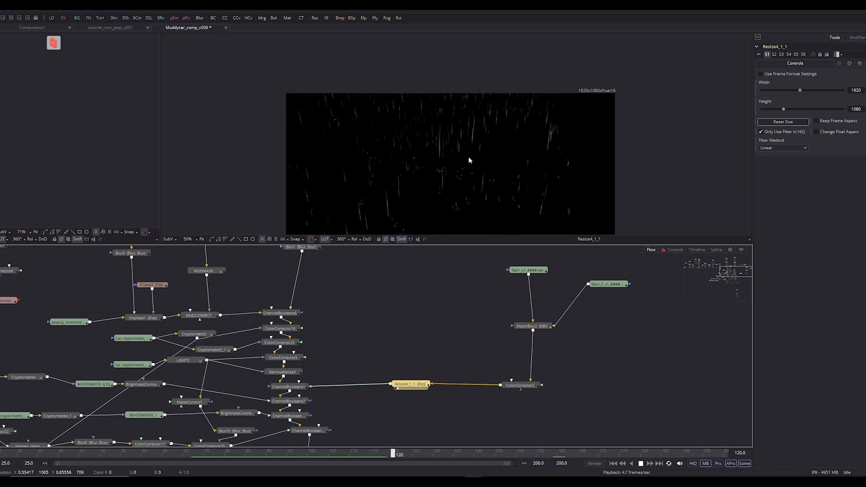
{"action": "scroll", "coordinate": [440, 152], "scroll_direction": "up", "scroll_amount": 2}
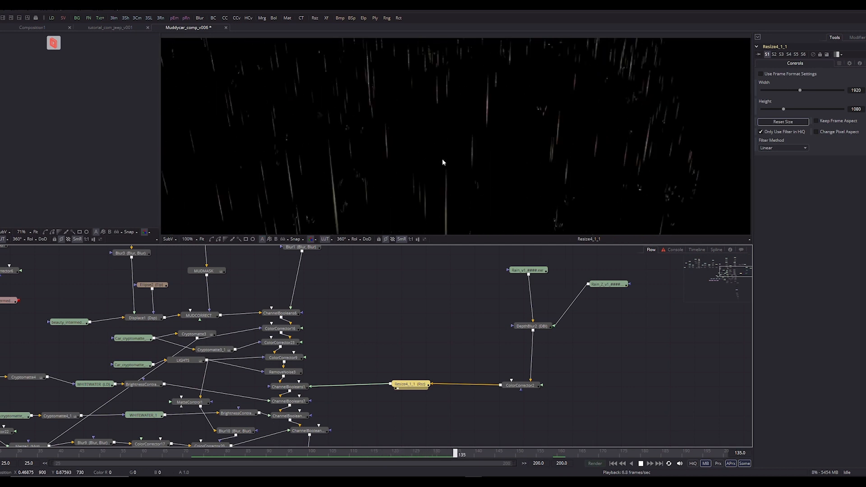
{"action": "scroll", "coordinate": [444, 176], "scroll_direction": "down", "scroll_amount": 2}
{"action": "left_click_drag", "start_coordinate": [446, 145], "coordinate": [467, 106]}
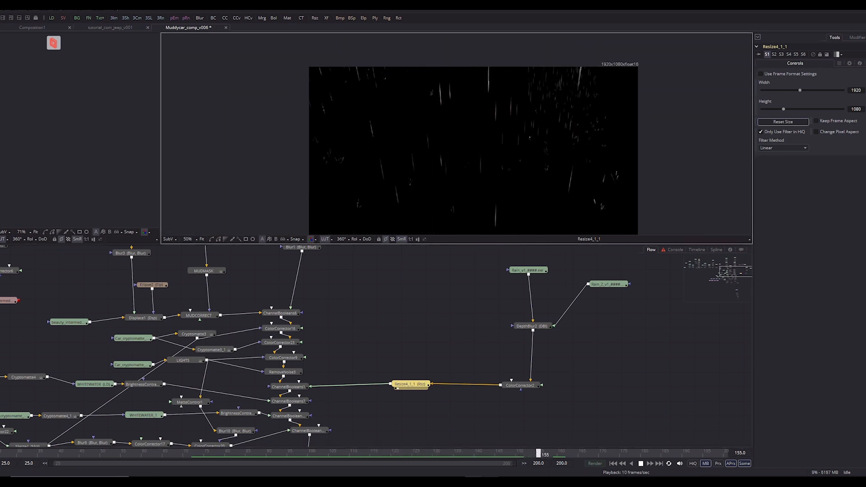
{"action": "left_click_drag", "start_coordinate": [362, 455], "coordinate": [272, 447]}
{"action": "key", "text": "space"}
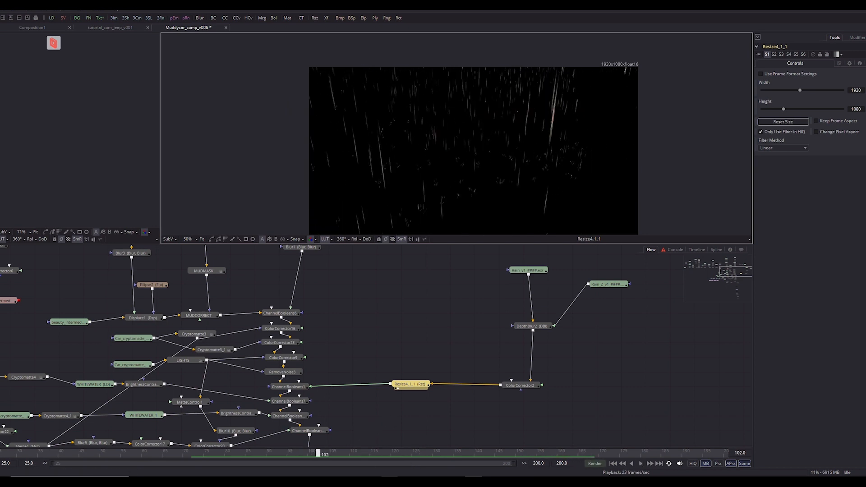
Examine the rendered rain streaks and splashes up close across frame 102
{"action": "scroll", "coordinate": [483, 153], "scroll_direction": "up", "scroll_amount": 2}
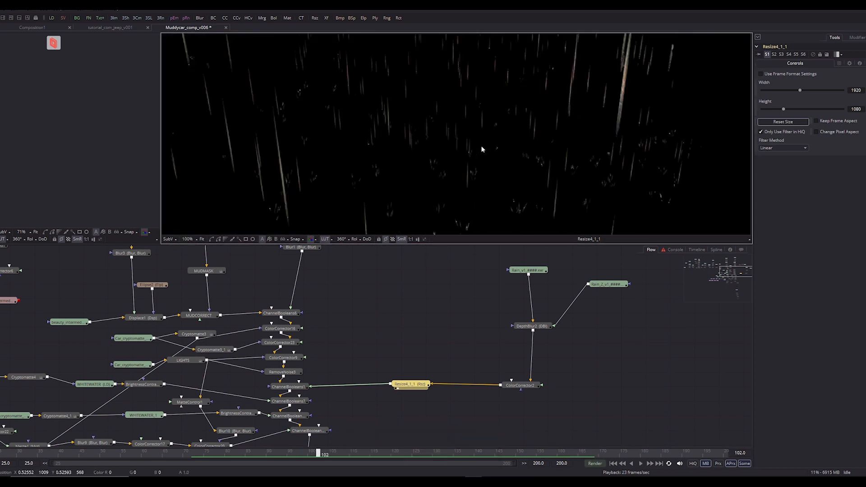
{"action": "left_click_drag", "start_coordinate": [647, 104], "coordinate": [575, 130]}
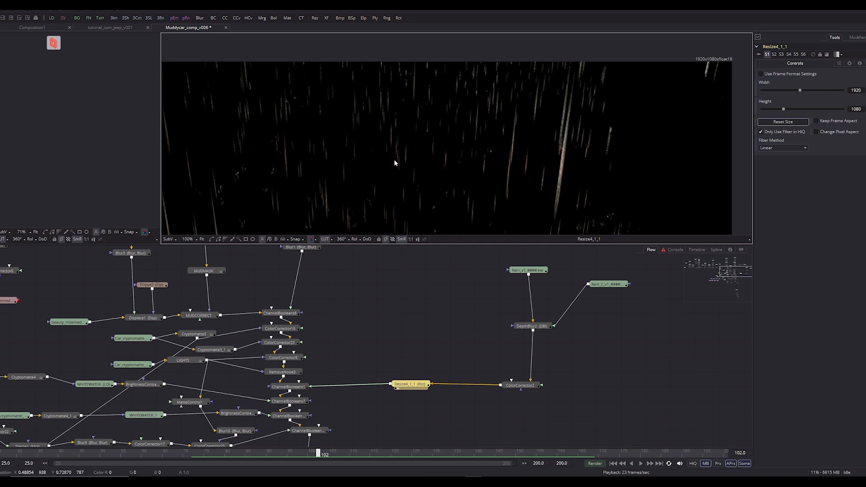
{"action": "left_click_drag", "start_coordinate": [395, 163], "coordinate": [606, 135]}
{"action": "scroll", "coordinate": [589, 156], "scroll_direction": "down", "scroll_amount": 2}
{"action": "left_click_drag", "start_coordinate": [536, 159], "coordinate": [393, 169]}
{"action": "scroll", "coordinate": [523, 145], "scroll_direction": "up", "scroll_amount": 3}
{"action": "left_click_drag", "start_coordinate": [457, 145], "coordinate": [427, 178]}
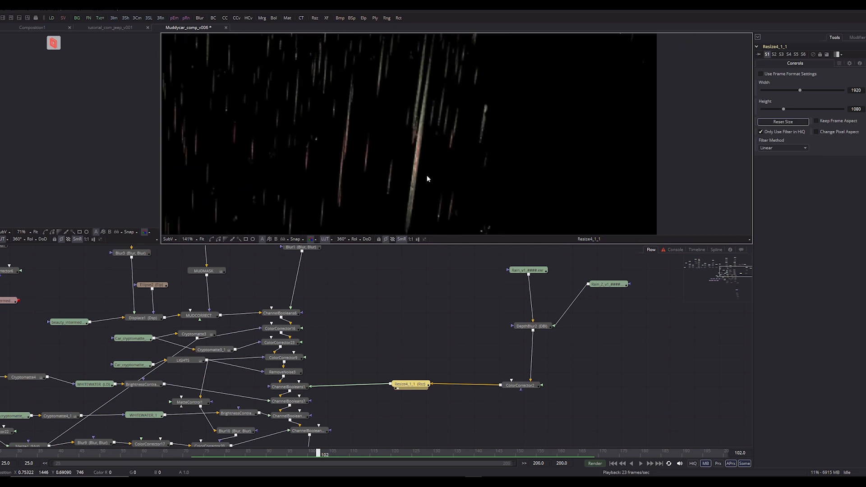
{"action": "left_click_drag", "start_coordinate": [282, 141], "coordinate": [443, 152]}
{"action": "scroll", "coordinate": [443, 153], "scroll_direction": "down", "scroll_amount": 2}
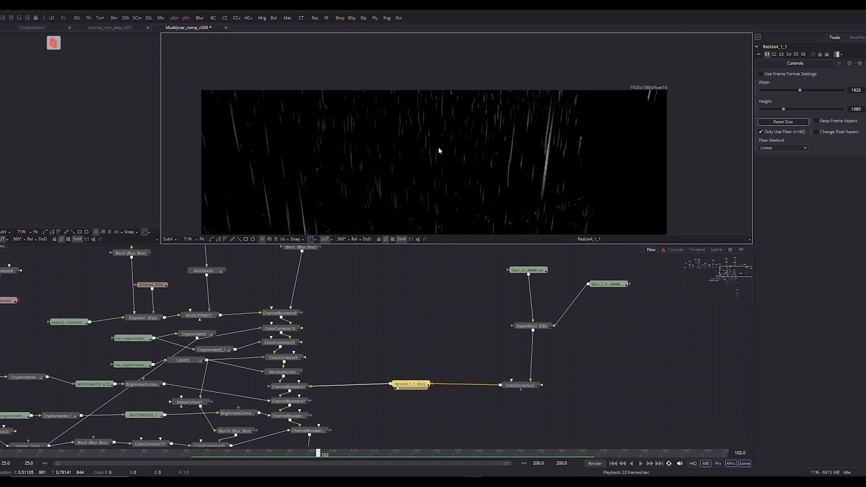
Switch back to Houdini, go up to the object level and show the rain object's Redshift Strands settings
{"action": "mouse_move", "coordinate": [352, 458]}
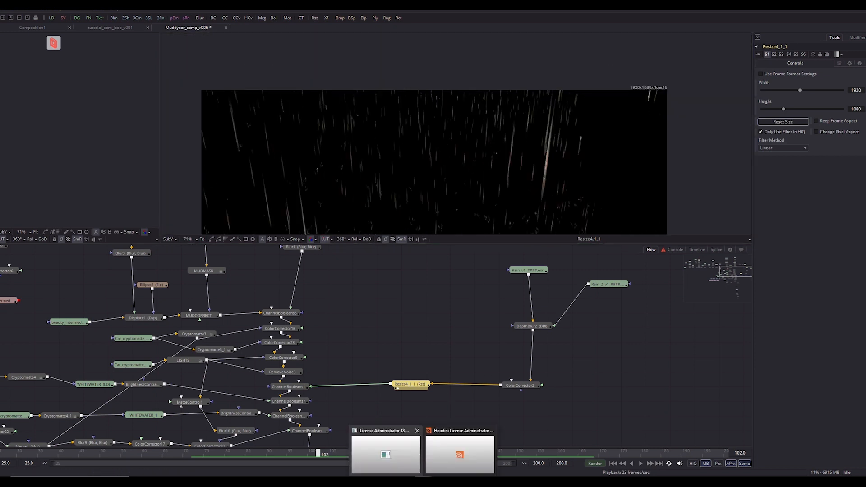
{"action": "left_click", "coordinate": [189, 463]}
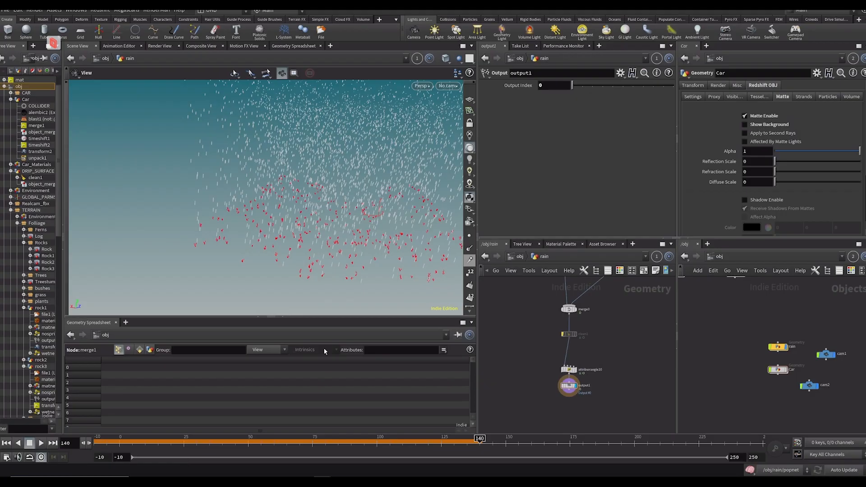
{"action": "left_click", "coordinate": [534, 257]}
{"action": "left_click", "coordinate": [526, 259]}
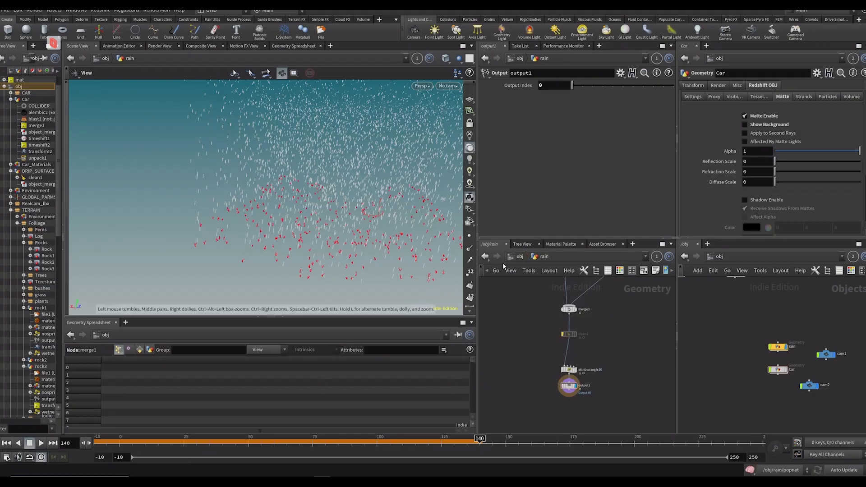
{"action": "left_click", "coordinate": [518, 259]}
{"action": "left_click", "coordinate": [588, 325]}
{"action": "left_click_drag", "start_coordinate": [598, 302], "coordinate": [593, 261]}
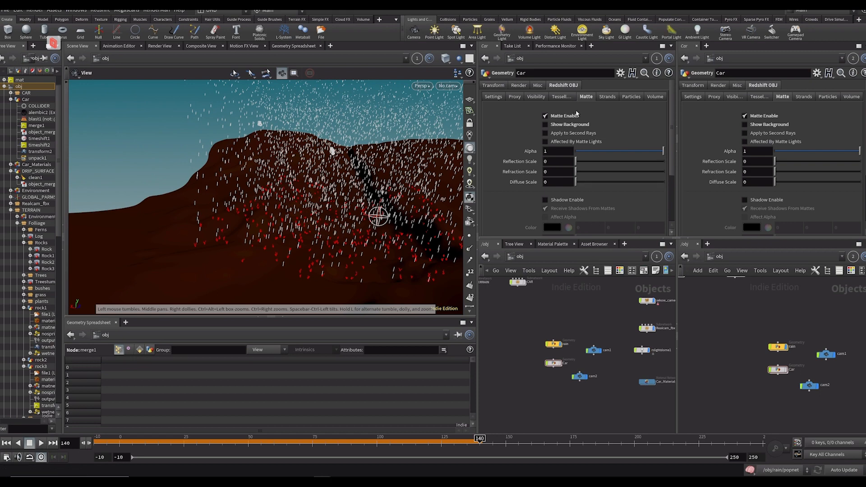
{"action": "left_click", "coordinate": [608, 97]}
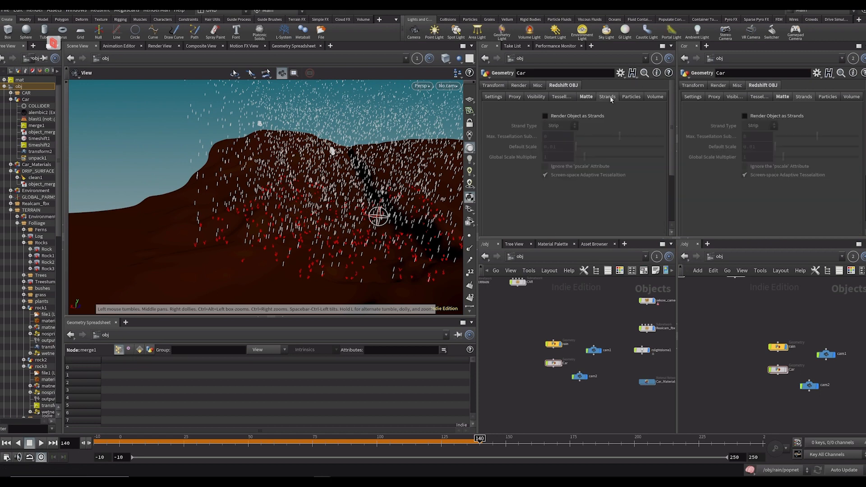
{"action": "left_click_drag", "start_coordinate": [554, 328], "coordinate": [535, 369]}
{"action": "left_click", "coordinate": [534, 384]}
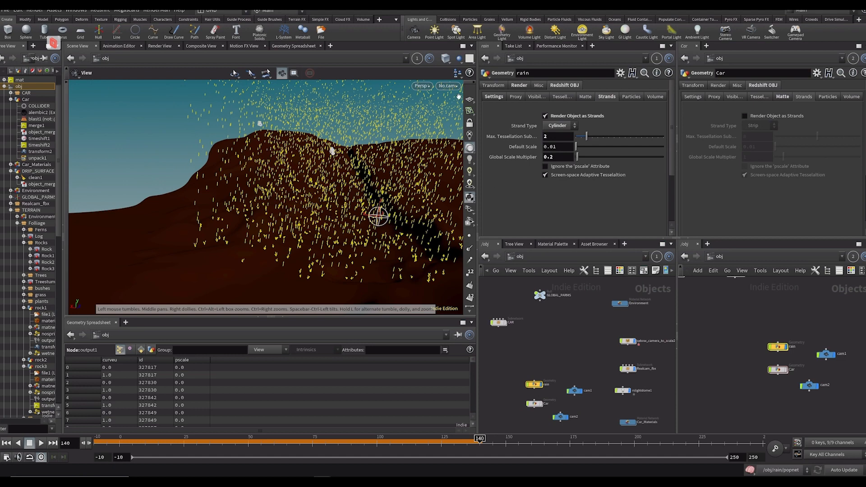
Look through the sekow_camera_to_scale2/cam1 camera and save the scene
{"action": "left_click", "coordinate": [449, 86]}
{"action": "left_click", "coordinate": [451, 185]}
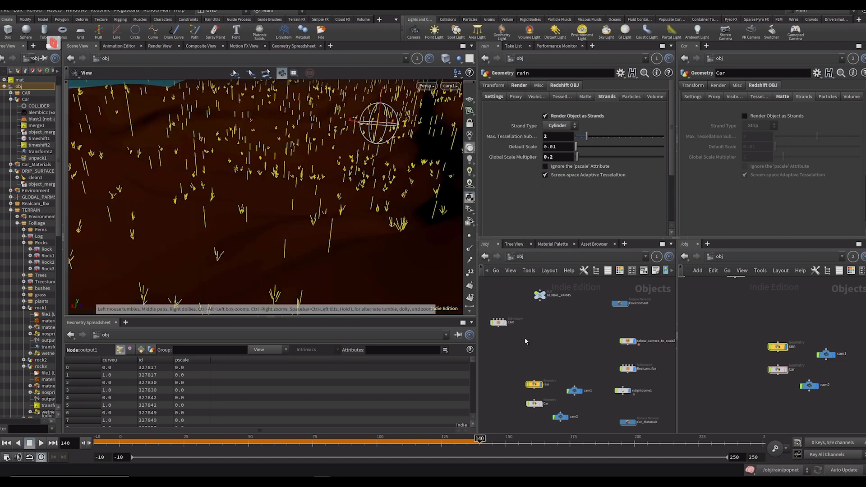
{"action": "key", "text": "ctrl+s"}
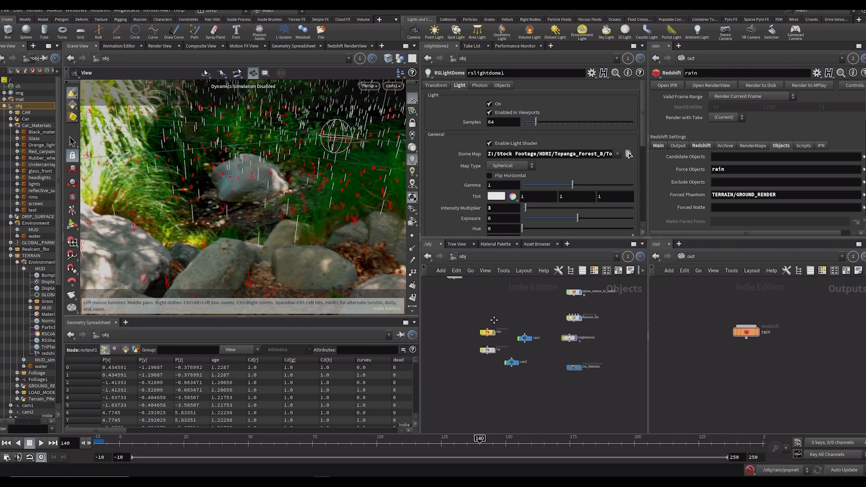
Inspect the GROUND_RENDER object's render settings inside the TERRAIN subnetwork, and return to the object level
{"action": "scroll", "coordinate": [493, 328], "scroll_direction": "up", "scroll_amount": 2}
{"action": "left_click_drag", "start_coordinate": [494, 320], "coordinate": [566, 350]}
{"action": "double_click", "coordinate": [504, 317]}
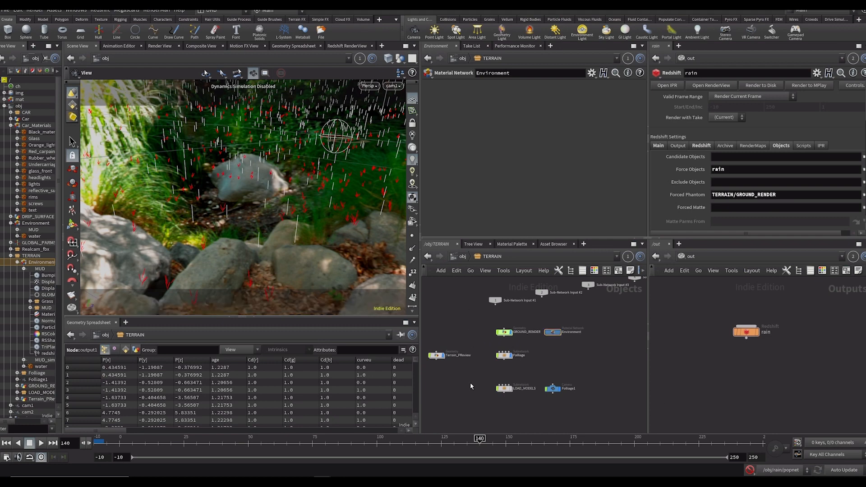
{"action": "left_click", "coordinate": [507, 332]}
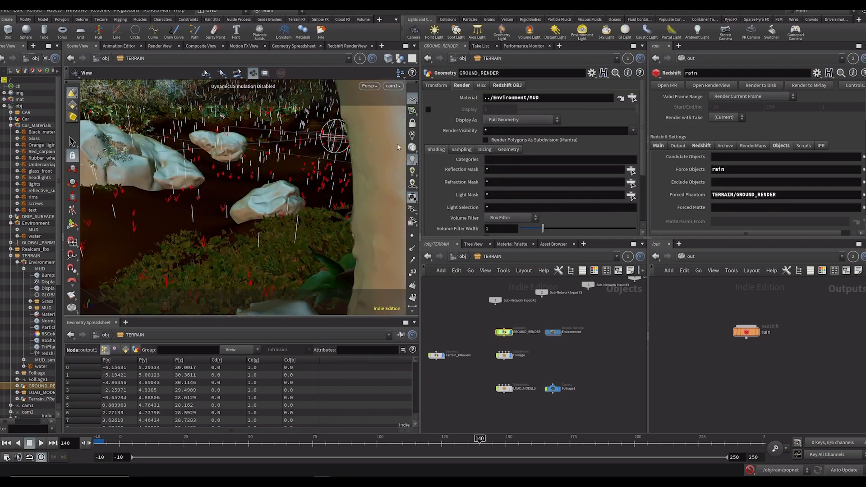
{"action": "left_click", "coordinate": [460, 259]}
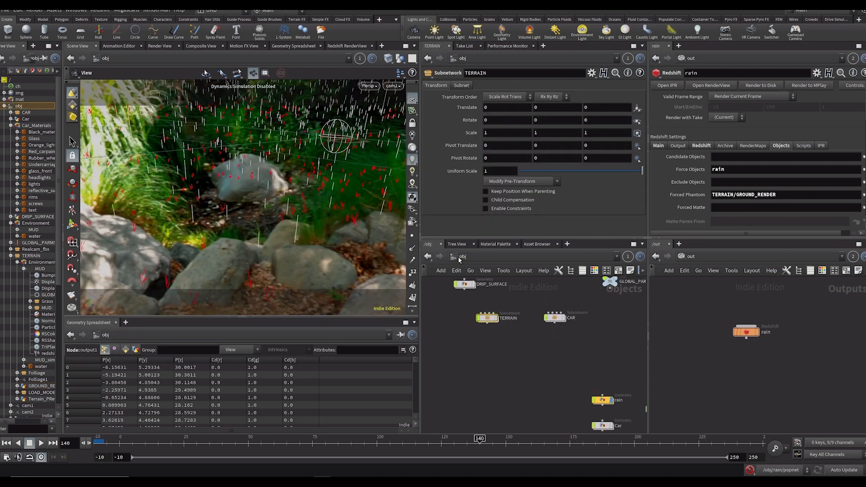
Widen the viewport pane and select the rain object to show its Render settings
{"action": "left_click", "coordinate": [493, 383]}
{"action": "left_click_drag", "start_coordinate": [550, 342], "coordinate": [513, 358]}
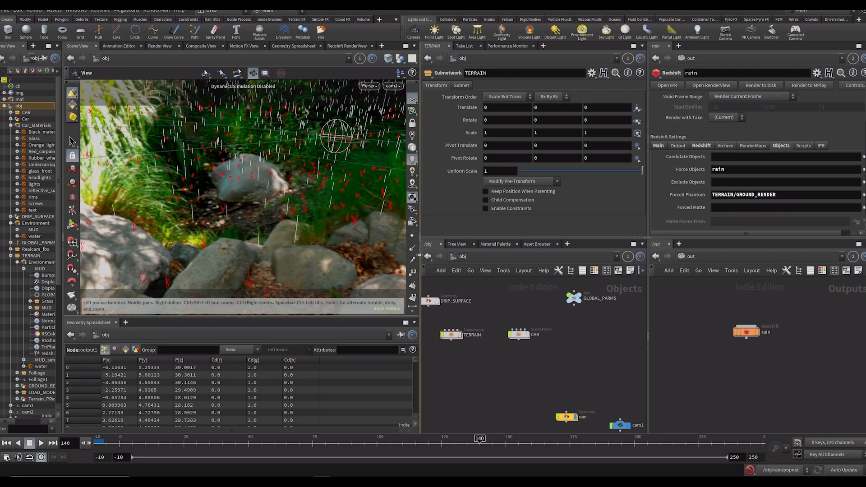
{"action": "left_click_drag", "start_coordinate": [421, 244], "coordinate": [595, 235]}
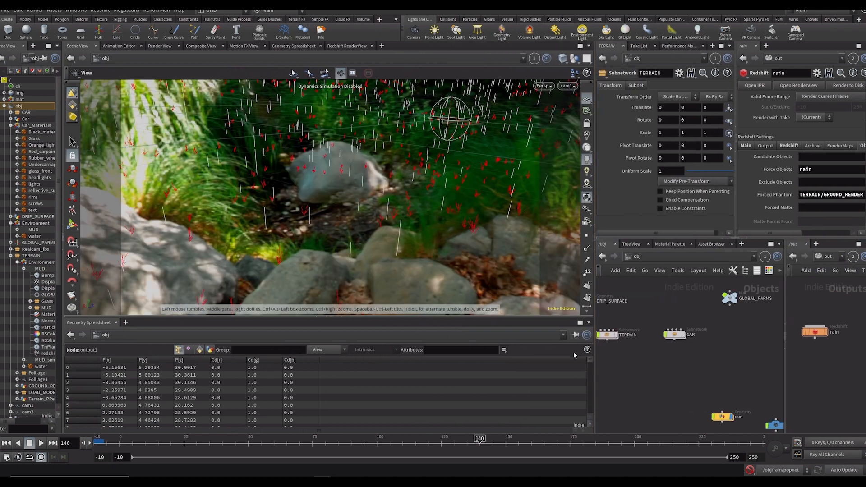
{"action": "left_click_drag", "start_coordinate": [594, 361], "coordinate": [488, 316]}
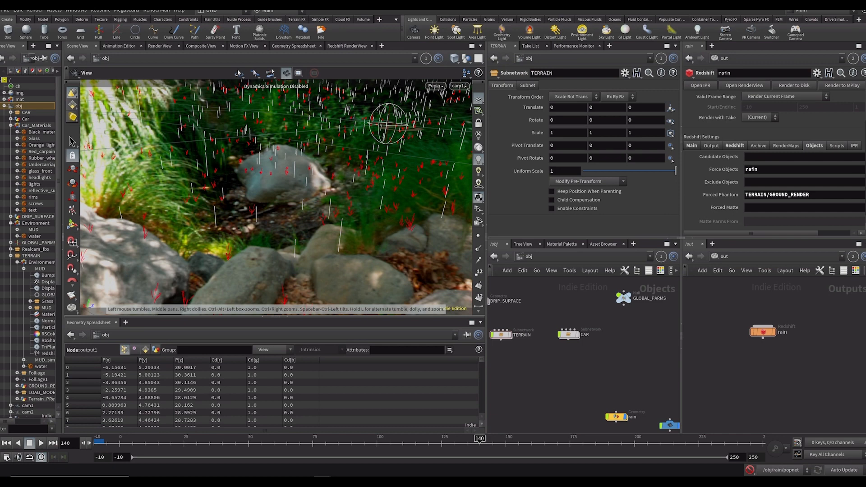
{"action": "scroll", "coordinate": [549, 375], "scroll_direction": "down", "scroll_amount": 1}
{"action": "left_click_drag", "start_coordinate": [549, 374], "coordinate": [576, 383]}
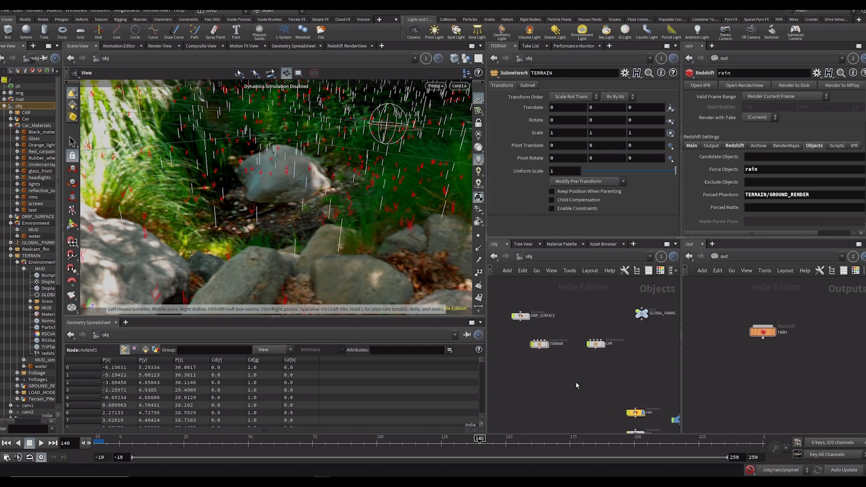
{"action": "left_click_drag", "start_coordinate": [640, 430], "coordinate": [571, 369]}
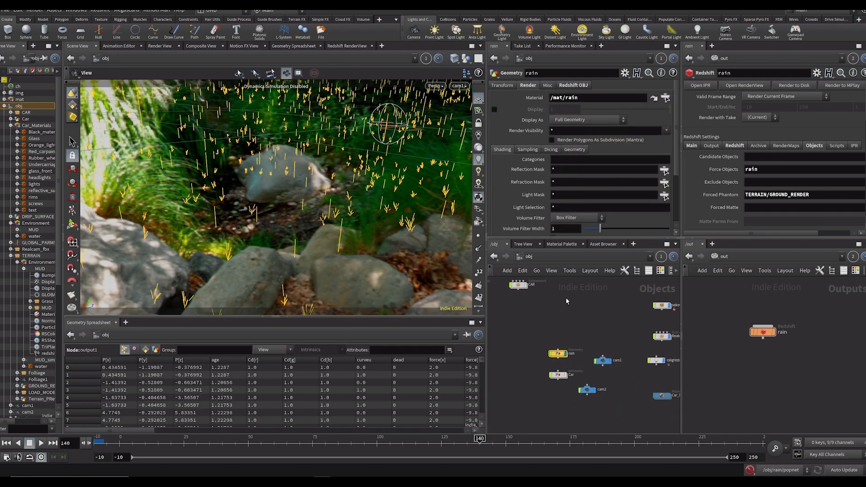
Review the rain object's Redshift strand settings, widen the parameter pane, and look inside its network before returning to object level
{"action": "left_click", "coordinate": [572, 86]}
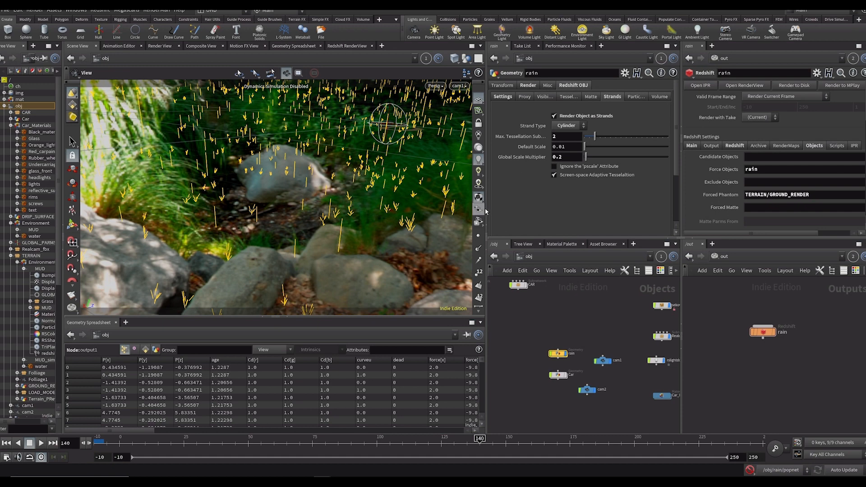
{"action": "left_click_drag", "start_coordinate": [486, 212], "coordinate": [432, 212]}
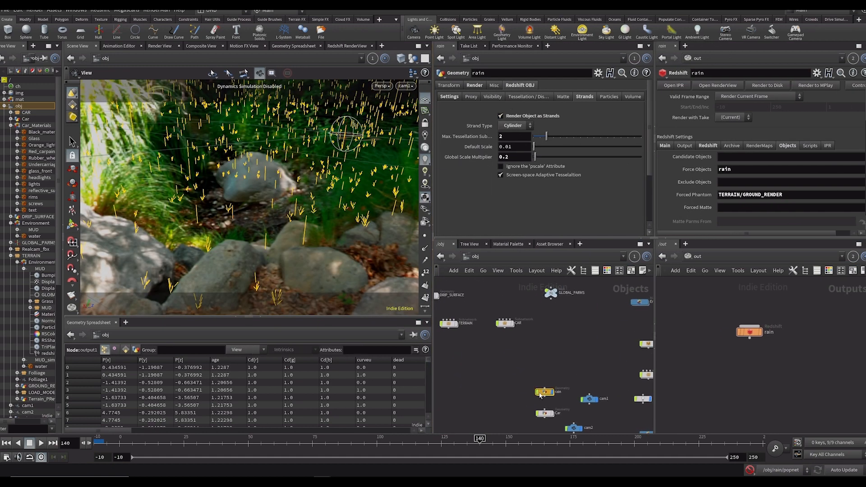
{"action": "double_click", "coordinate": [541, 393]}
{"action": "left_click_drag", "start_coordinate": [489, 406], "coordinate": [467, 338]}
{"action": "scroll", "coordinate": [493, 387], "scroll_direction": "up", "scroll_amount": 3}
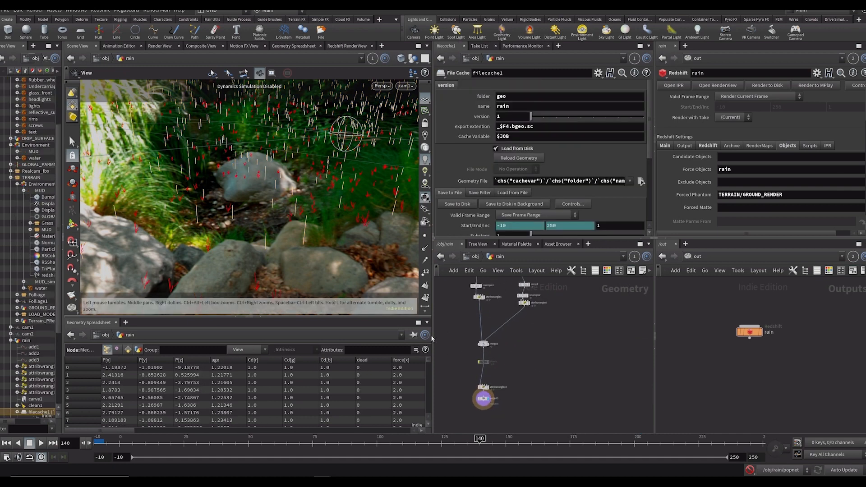
{"action": "left_click", "coordinate": [476, 257]}
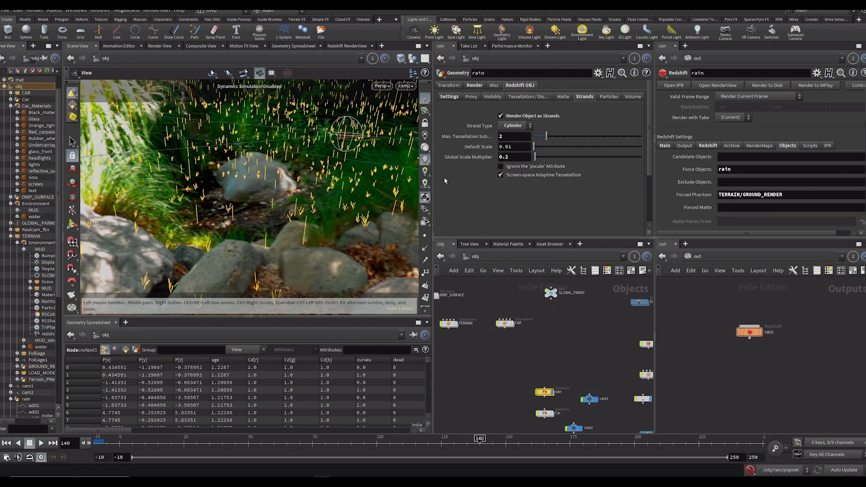
{"action": "left_click", "coordinate": [510, 348]}
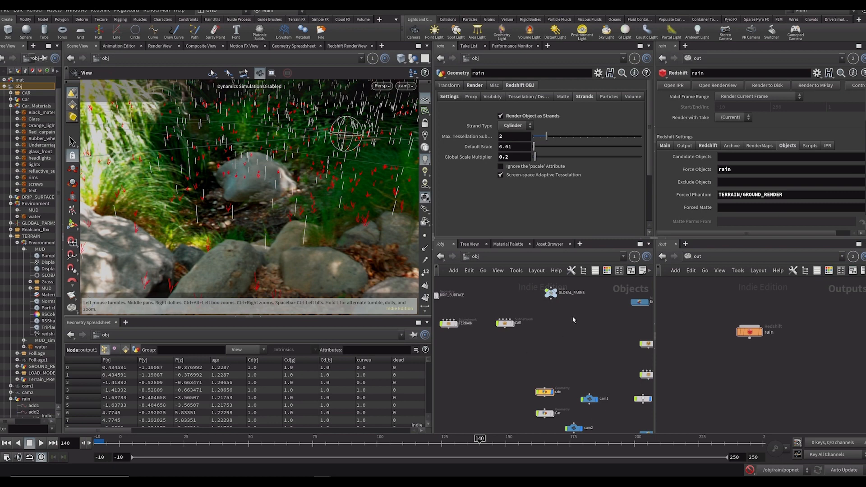
Show the Redshift RenderView and the rain object's material assignment
{"action": "left_click", "coordinate": [339, 48]}
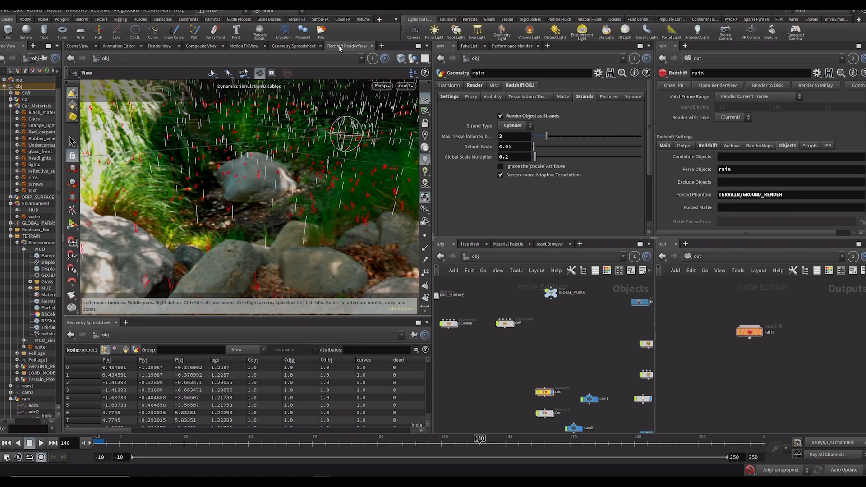
{"action": "left_click", "coordinate": [475, 85]}
{"action": "double_click", "coordinate": [535, 97]}
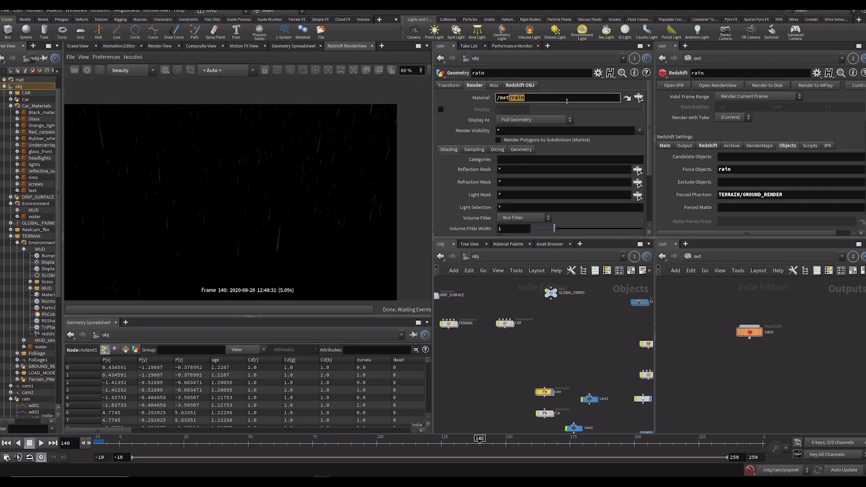
Examine the base properties of Material1 inside the rain material builder, and return to the mat level
{"action": "left_click", "coordinate": [692, 255]}
{"action": "left_click", "coordinate": [710, 282]}
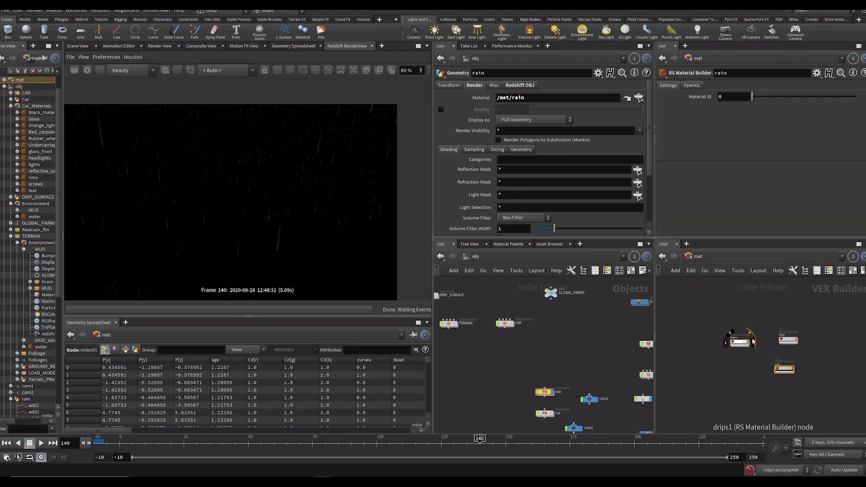
{"action": "left_click", "coordinate": [797, 384]}
{"action": "double_click", "coordinate": [796, 385]}
{"action": "left_click_drag", "start_coordinate": [657, 307], "coordinate": [727, 361]}
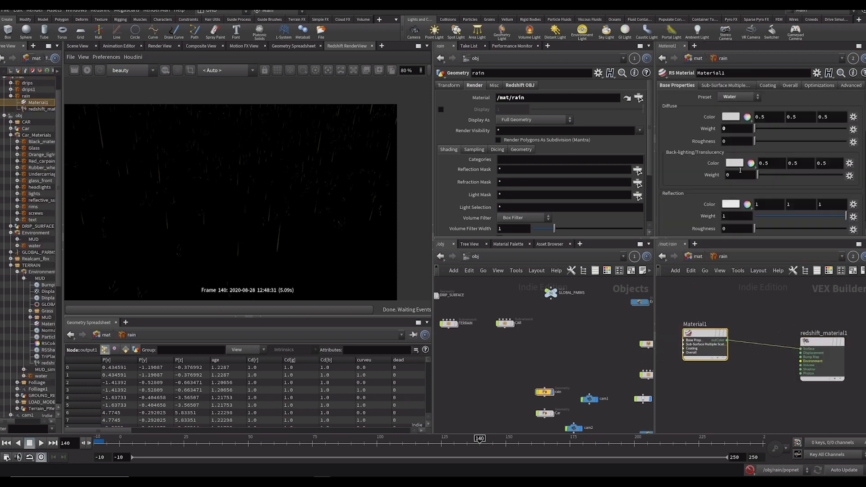
{"action": "scroll", "coordinate": [710, 137], "scroll_direction": "down", "scroll_amount": 8}
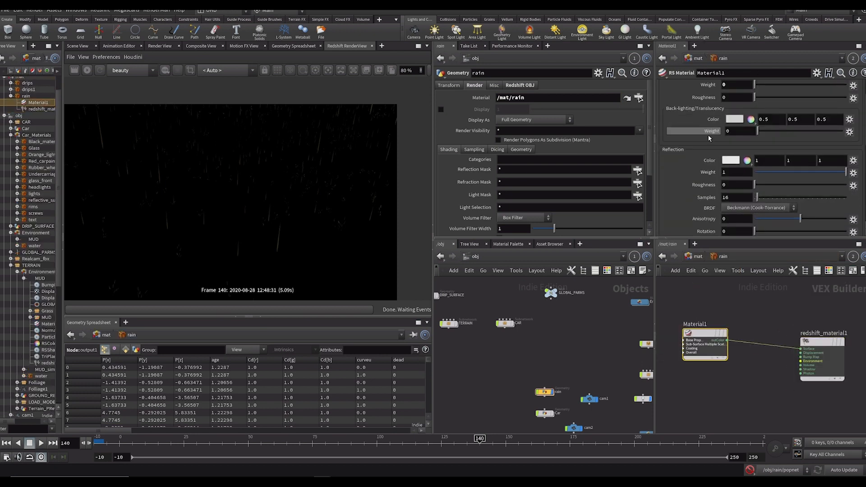
{"action": "scroll", "coordinate": [705, 148], "scroll_direction": "up", "scroll_amount": 8}
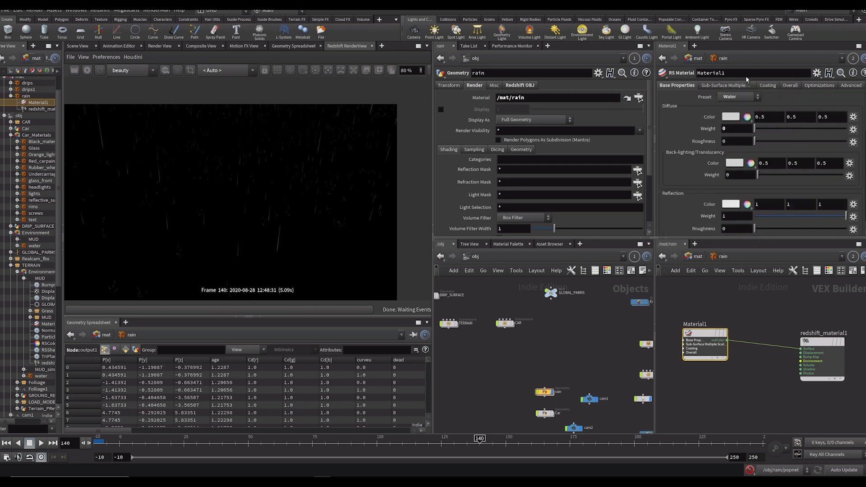
{"action": "left_click", "coordinate": [689, 258]}
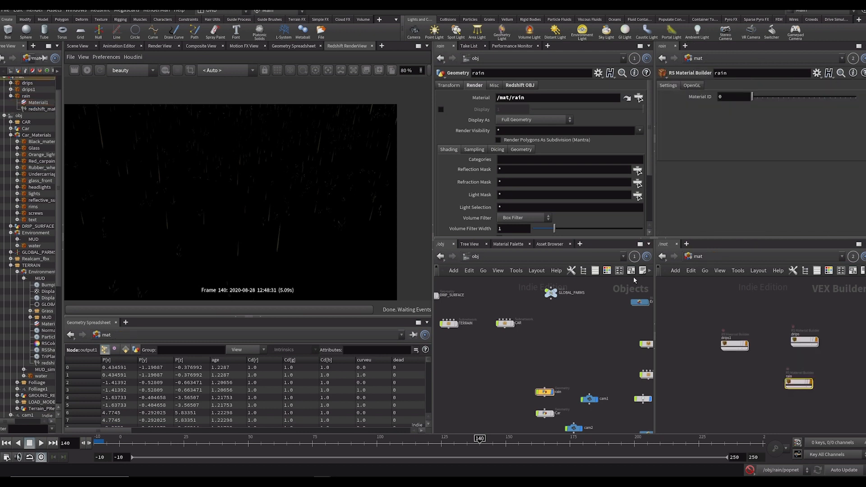
Inspect the rendered rain and switch the material network back to the out context
{"action": "scroll", "coordinate": [233, 212], "scroll_direction": "down", "scroll_amount": 2}
{"action": "scroll", "coordinate": [232, 213], "scroll_direction": "up", "scroll_amount": 4}
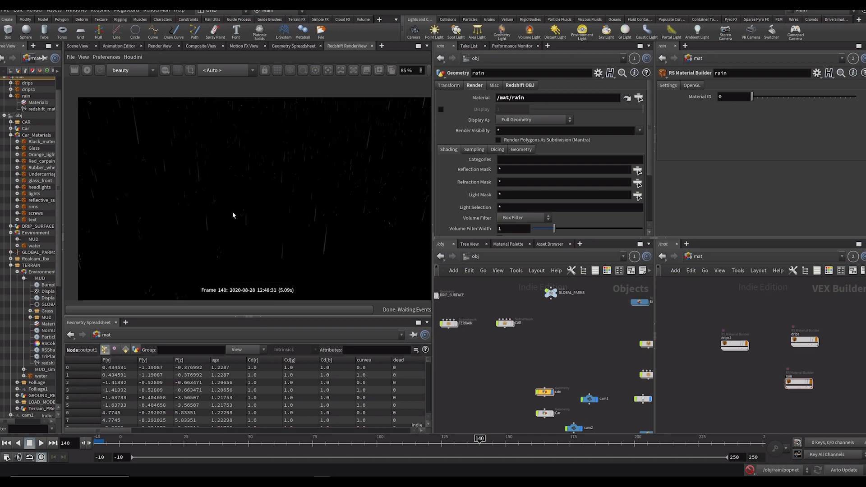
{"action": "scroll", "coordinate": [233, 216], "scroll_direction": "down", "scroll_amount": 2}
{"action": "left_click_drag", "start_coordinate": [653, 309], "coordinate": [639, 296]}
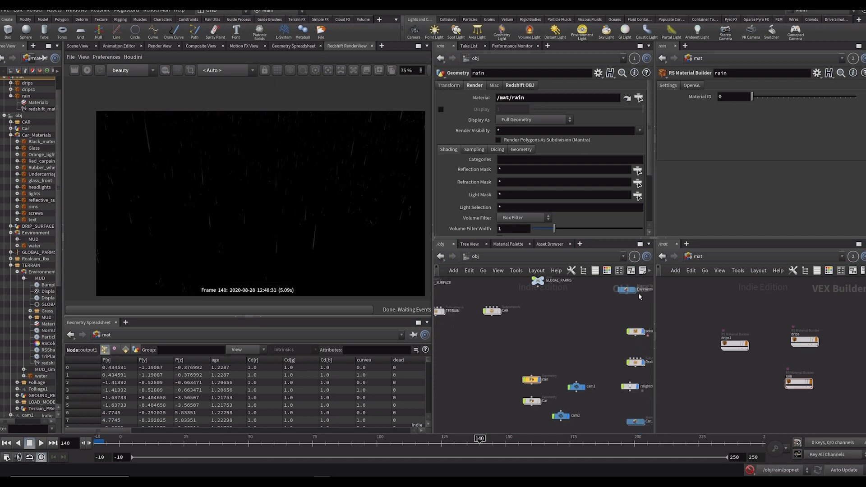
{"action": "left_click", "coordinate": [697, 257]}
{"action": "left_click", "coordinate": [724, 308]}
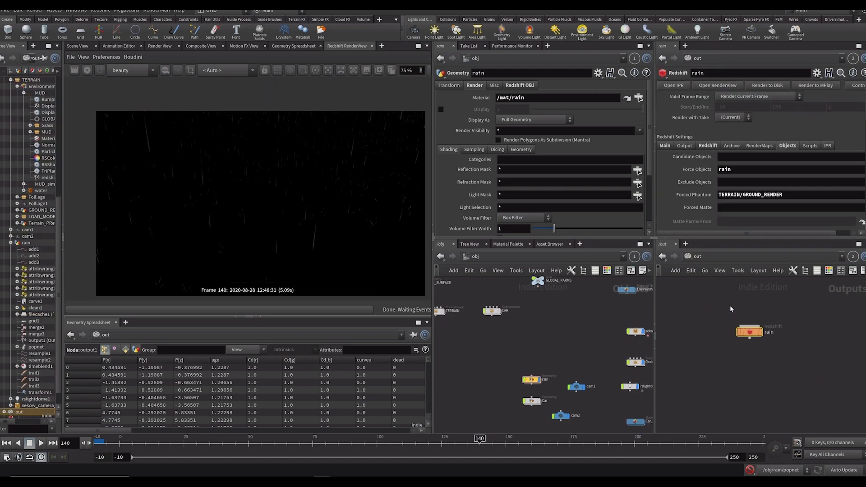
{"action": "left_click_drag", "start_coordinate": [772, 371], "coordinate": [771, 370]}
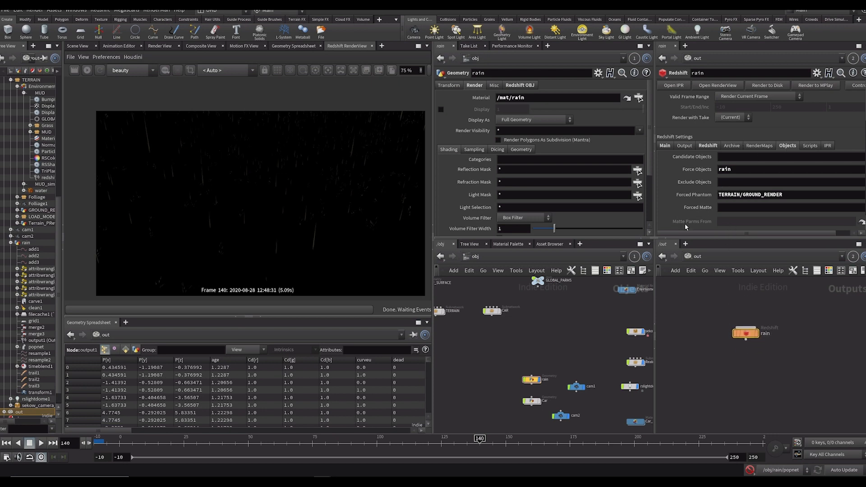
Set the rain render node's primary and secondary GI engines to None, and show its Objects settings
{"action": "left_click", "coordinate": [715, 146]}
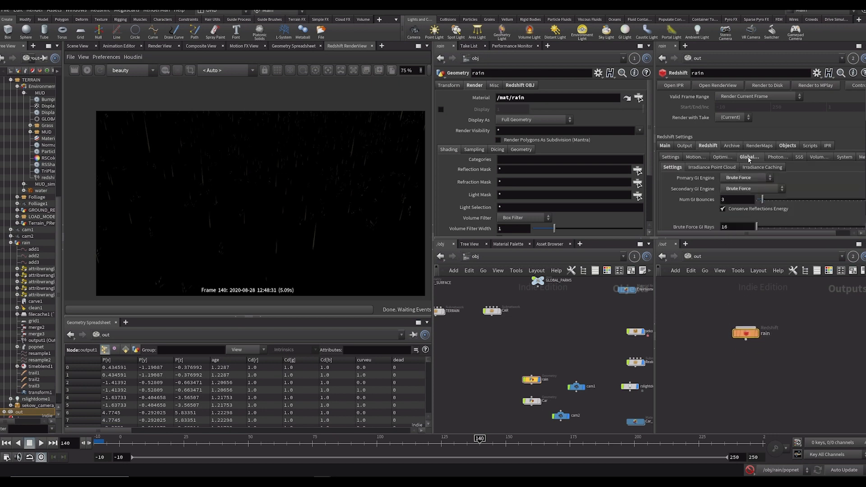
{"action": "left_click", "coordinate": [786, 147]}
{"action": "left_click", "coordinate": [710, 149]}
{"action": "left_click", "coordinate": [741, 188]}
{"action": "left_click", "coordinate": [744, 200]}
{"action": "left_click", "coordinate": [742, 177]}
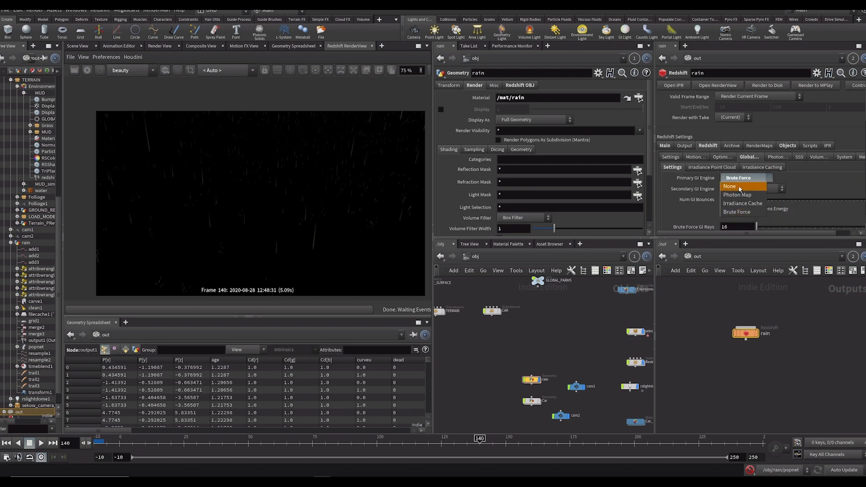
{"action": "left_click", "coordinate": [740, 178]}
{"action": "left_click", "coordinate": [727, 189]}
{"action": "left_click", "coordinate": [729, 197]}
{"action": "left_click", "coordinate": [786, 146]}
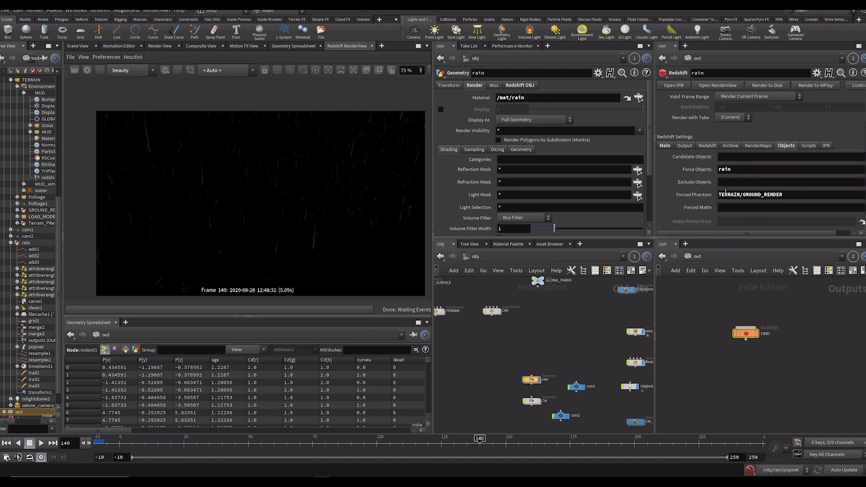
Move TERRAIN/GROUND_RENDER from Forced Phantom to Force Objects on the render node, replacing rain
{"action": "left_click_drag", "start_coordinate": [787, 196], "coordinate": [672, 192]}
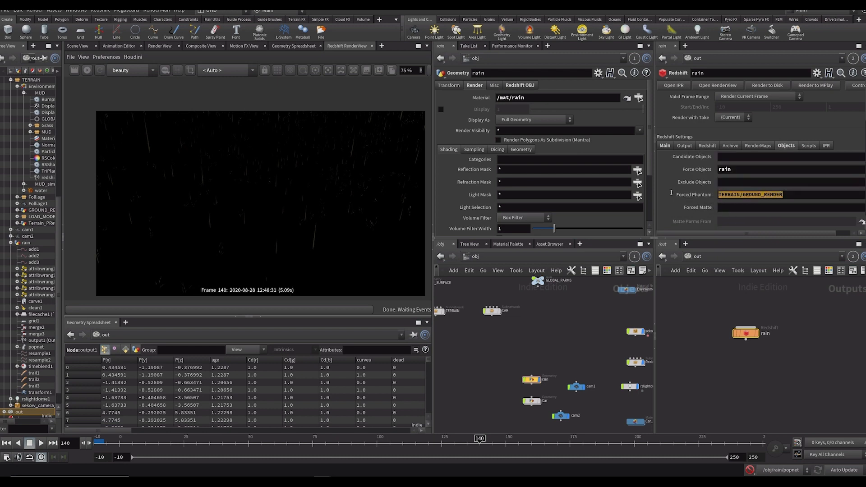
{"action": "left_click", "coordinate": [801, 197]}
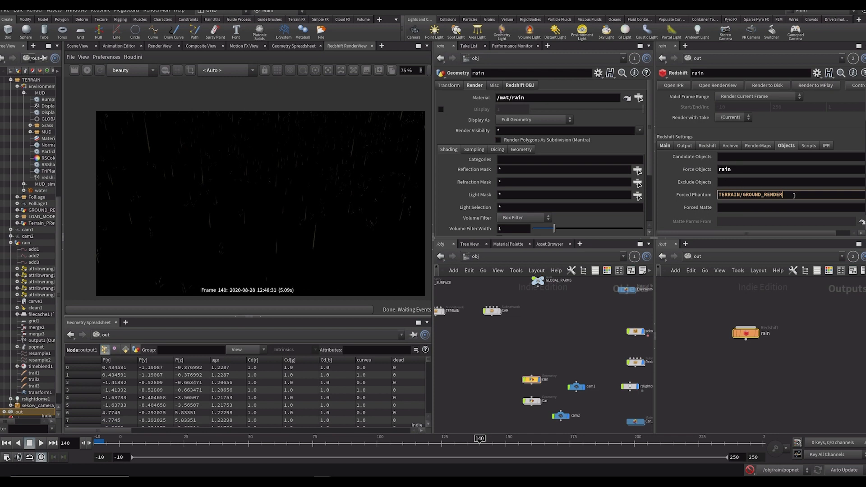
{"action": "left_click_drag", "start_coordinate": [794, 196], "coordinate": [637, 184]}
{"action": "key", "text": "ctrl+x"}
{"action": "left_click_drag", "start_coordinate": [751, 171], "coordinate": [617, 161]}
{"action": "key", "text": "ctrl+v"}
{"action": "left_click", "coordinate": [706, 334]}
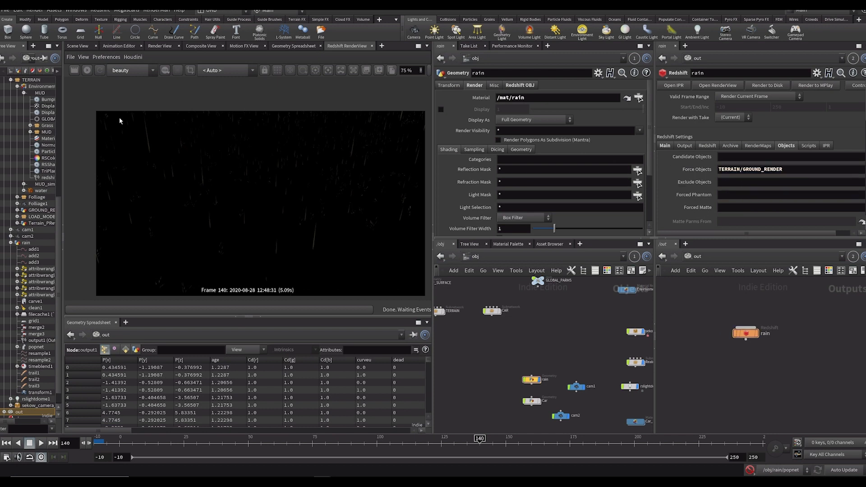
Render the terrain ground in the Redshift RenderView and widen the render pane
{"action": "left_click", "coordinate": [87, 70]}
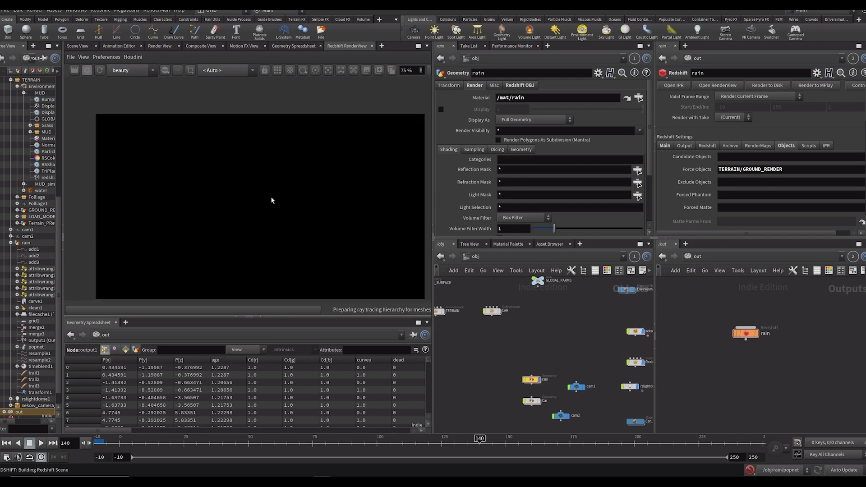
{"action": "scroll", "coordinate": [272, 200], "scroll_direction": "down", "scroll_amount": 1}
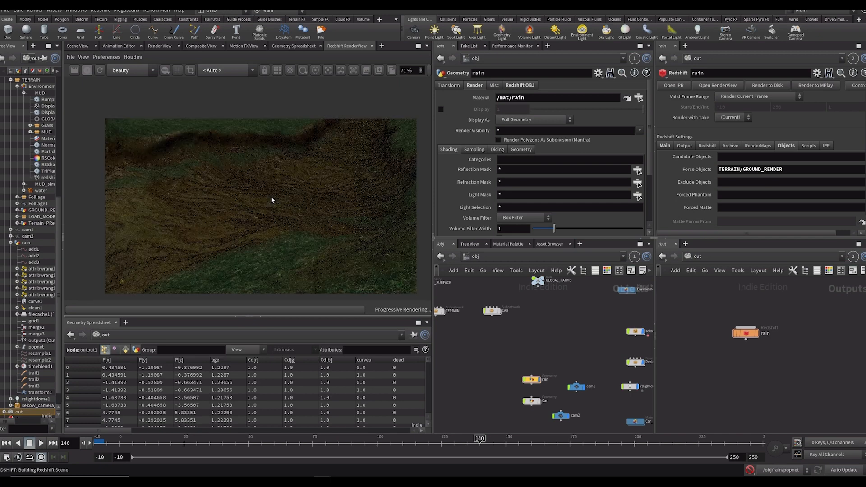
{"action": "scroll", "coordinate": [272, 210], "scroll_direction": "up", "scroll_amount": 2}
{"action": "scroll", "coordinate": [231, 211], "scroll_direction": "down", "scroll_amount": 2}
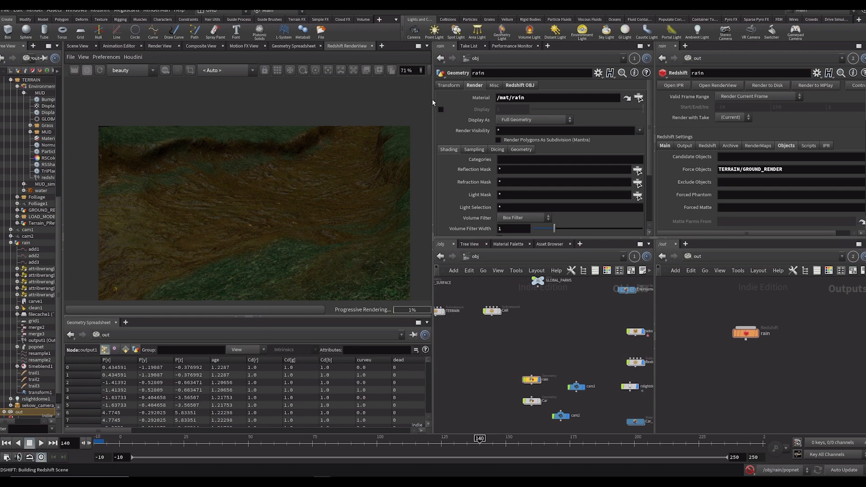
{"action": "left_click_drag", "start_coordinate": [432, 102], "coordinate": [579, 103]}
Try the Rec.709 display mode in the RenderView's color management settings, and restore sRGB
{"action": "left_click", "coordinate": [573, 70]}
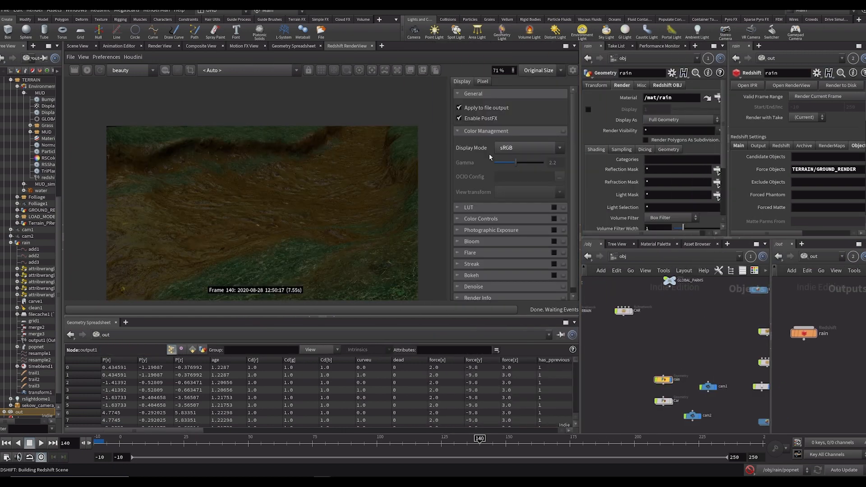
{"action": "left_click", "coordinate": [523, 148]}
{"action": "left_click", "coordinate": [530, 172]}
{"action": "left_click", "coordinate": [533, 150]}
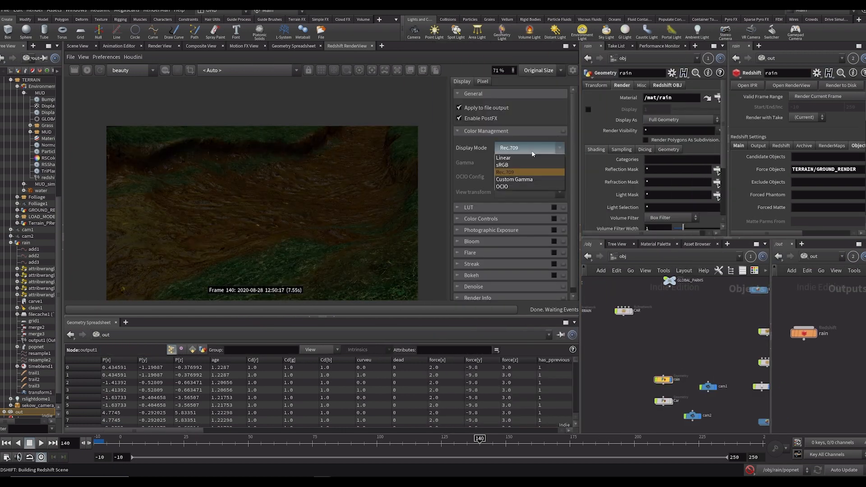
{"action": "left_click", "coordinate": [519, 165]}
{"action": "left_click", "coordinate": [573, 70]}
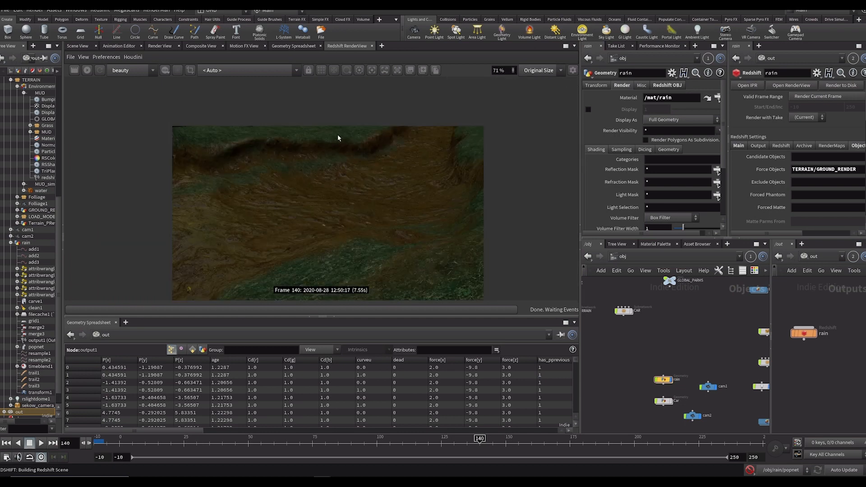
Move TERRAIN/GROUND_RENDER from Force Objects back to Forced Phantom on the rain render node
{"action": "scroll", "coordinate": [318, 212], "scroll_direction": "up", "scroll_amount": 3}
{"action": "scroll", "coordinate": [316, 212], "scroll_direction": "down", "scroll_amount": 3}
{"action": "scroll", "coordinate": [318, 193], "scroll_direction": "down", "scroll_amount": 1}
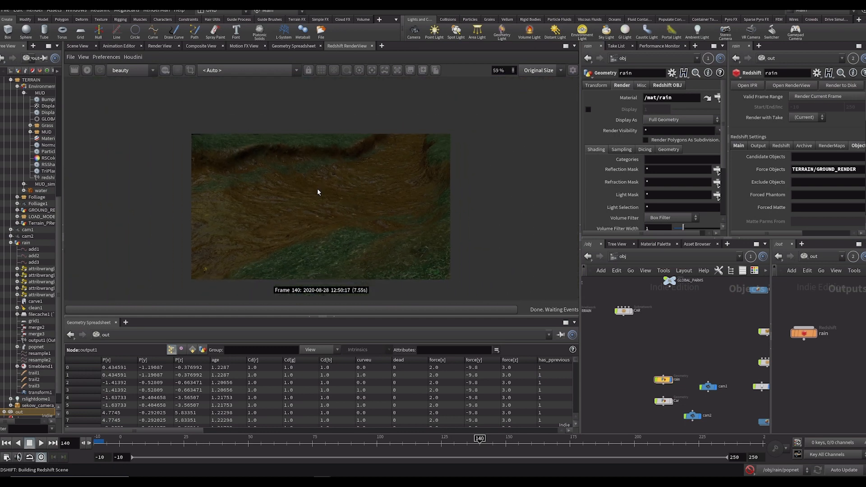
{"action": "scroll", "coordinate": [316, 195], "scroll_direction": "up", "scroll_amount": 1}
{"action": "scroll", "coordinate": [288, 177], "scroll_direction": "down", "scroll_amount": 2}
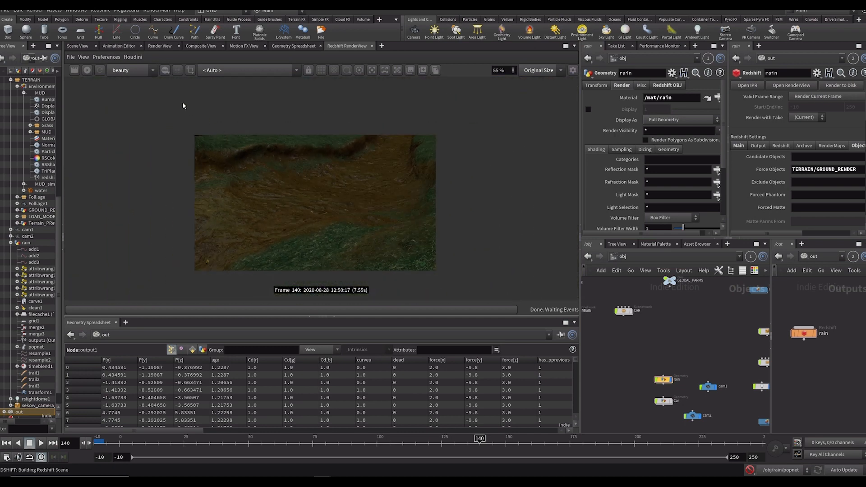
{"action": "left_click_drag", "start_coordinate": [763, 234], "coordinate": [776, 233]}
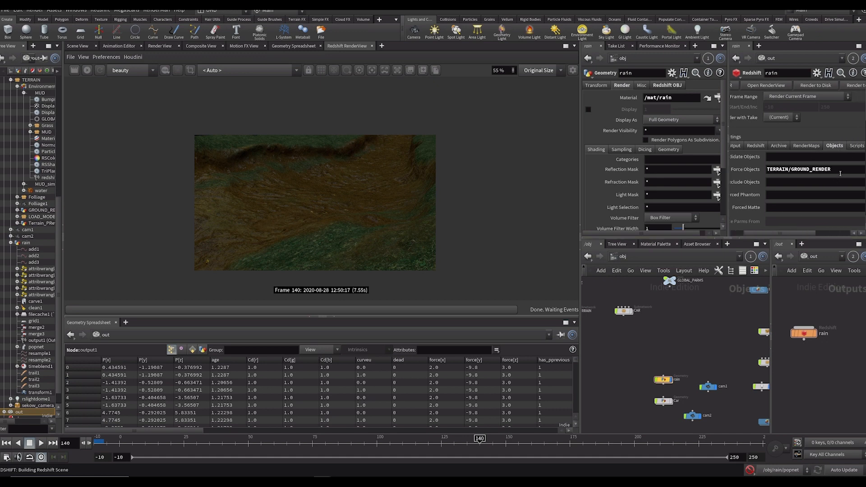
{"action": "left_click_drag", "start_coordinate": [840, 174], "coordinate": [752, 193]}
{"action": "key", "text": "ctrl+x"}
{"action": "left_click", "coordinate": [782, 195]}
{"action": "key", "text": "ctrl+v"}
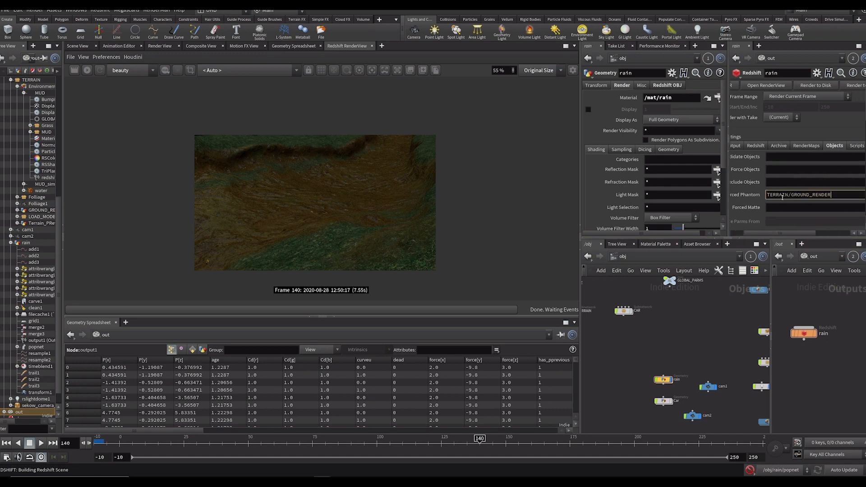
{"action": "left_click_drag", "start_coordinate": [777, 235], "coordinate": [766, 238]}
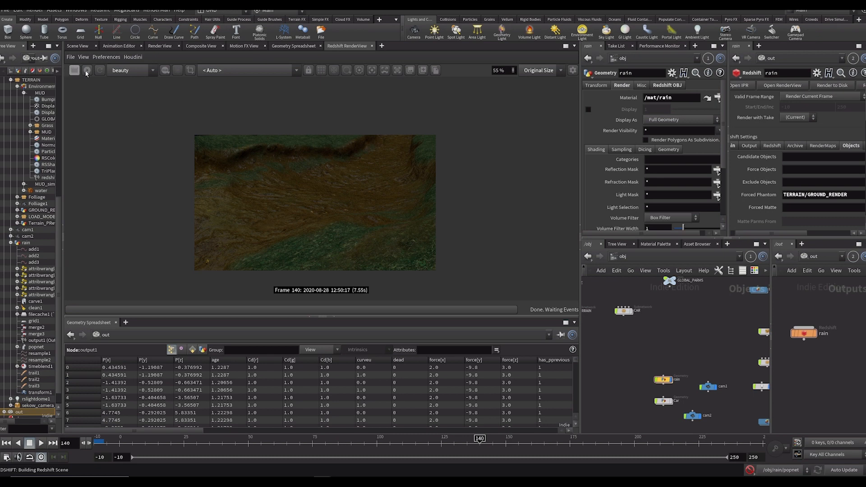
{"action": "scroll", "coordinate": [286, 184], "scroll_direction": "up", "scroll_amount": 2}
{"action": "scroll", "coordinate": [295, 189], "scroll_direction": "down", "scroll_amount": 1}
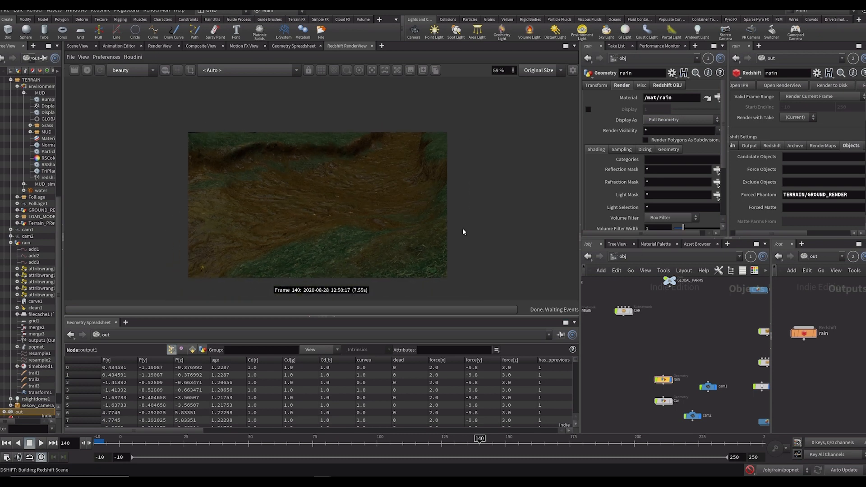
{"action": "scroll", "coordinate": [326, 191], "scroll_direction": "up", "scroll_amount": 1}
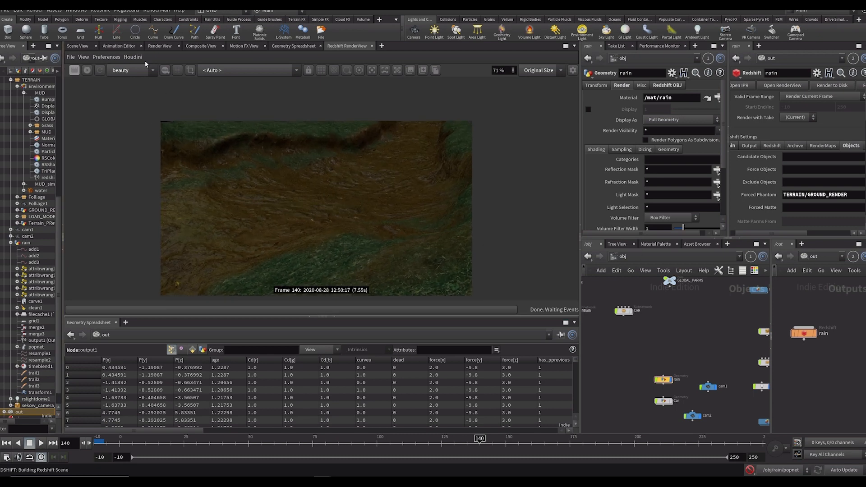
Set Force Objects to rain on the Redshift render node, and render it with the parameter panes widened
{"action": "left_click_drag", "start_coordinate": [783, 236], "coordinate": [831, 236]}
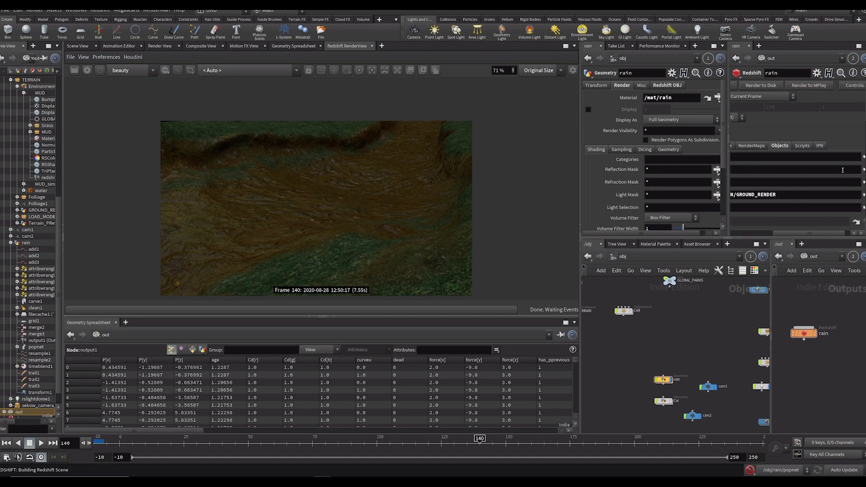
{"action": "left_click", "coordinate": [863, 171]}
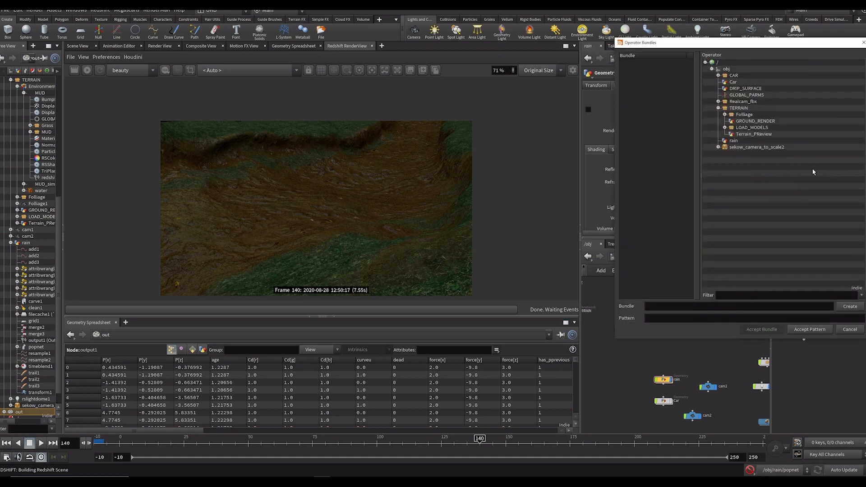
{"action": "double_click", "coordinate": [735, 141]}
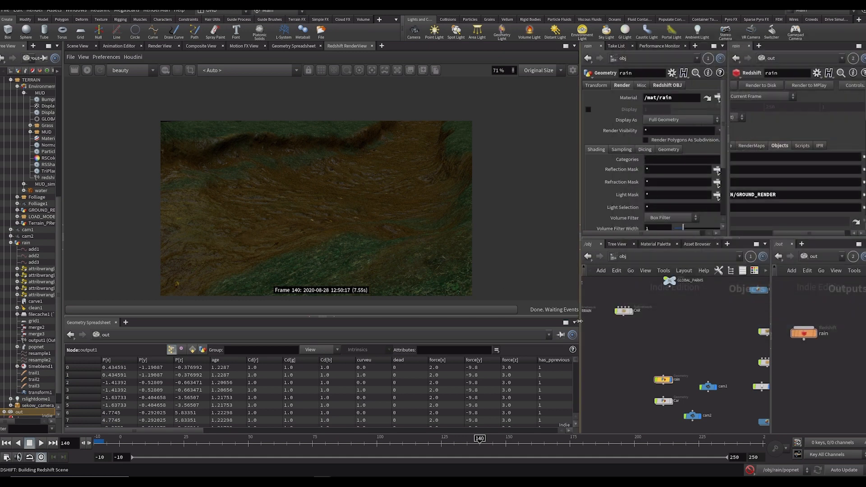
{"action": "left_click_drag", "start_coordinate": [580, 233], "coordinate": [485, 232]}
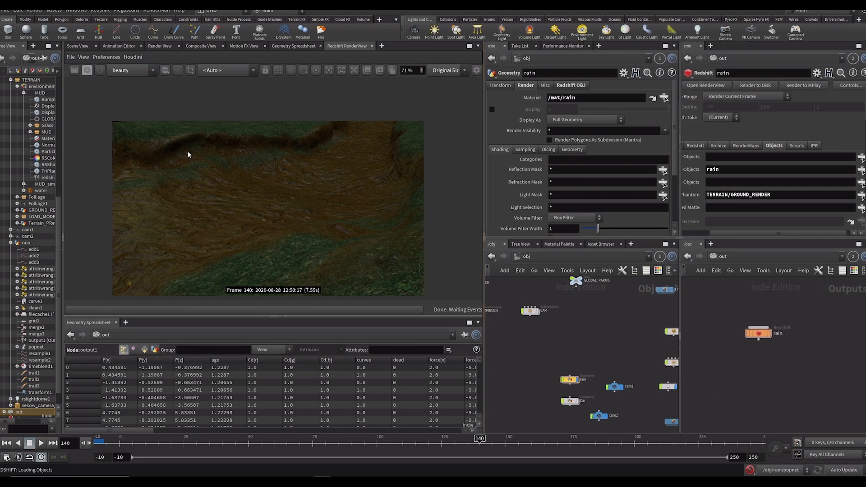
{"action": "scroll", "coordinate": [279, 188], "scroll_direction": "down", "scroll_amount": 2}
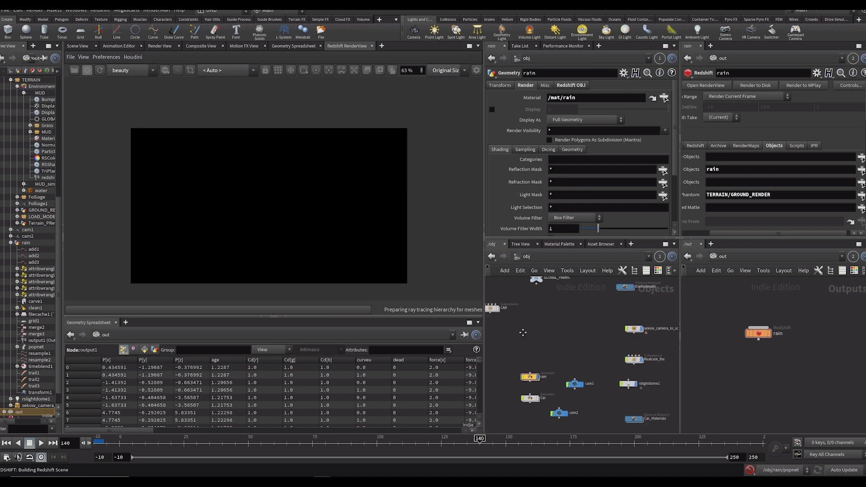
Set the Intensity Multiplier of the rslightdome1 dome light to 5
{"action": "left_click", "coordinate": [609, 376]}
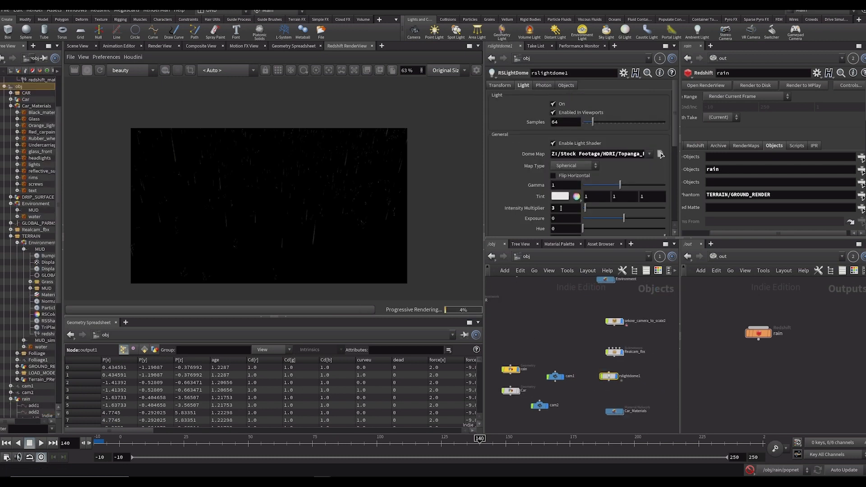
{"action": "double_click", "coordinate": [561, 208]}
{"action": "type", "text": "5"}
{"action": "key", "text": "Return"}
Examine the rendered rain streaks and splashes up close and across the full frame in the RenderView
{"action": "scroll", "coordinate": [345, 221], "scroll_direction": "up", "scroll_amount": 4}
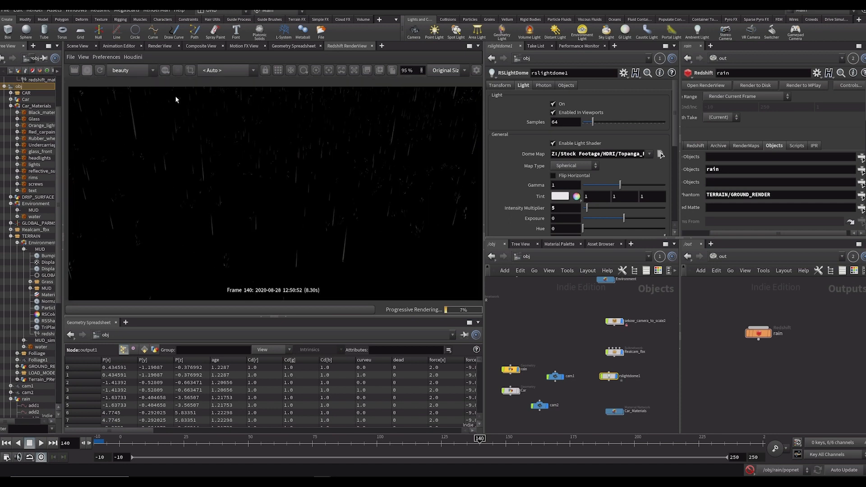
{"action": "scroll", "coordinate": [176, 100], "scroll_direction": "up", "scroll_amount": 1}
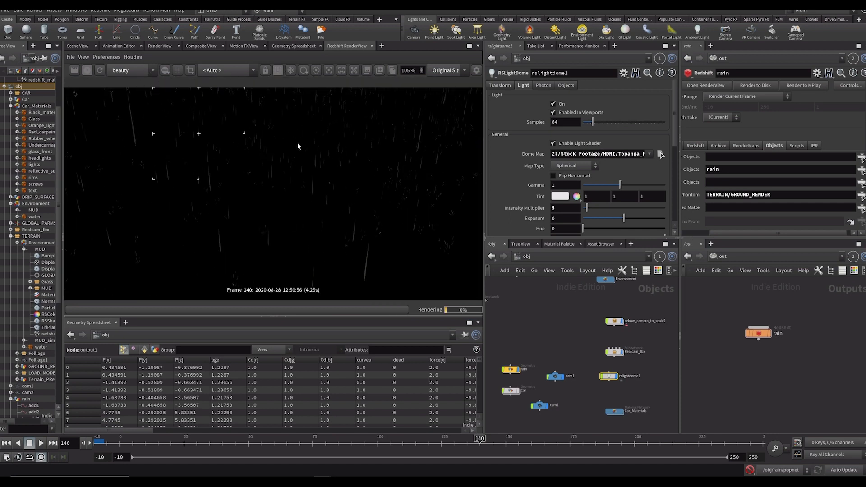
{"action": "scroll", "coordinate": [255, 175], "scroll_direction": "up", "scroll_amount": 5}
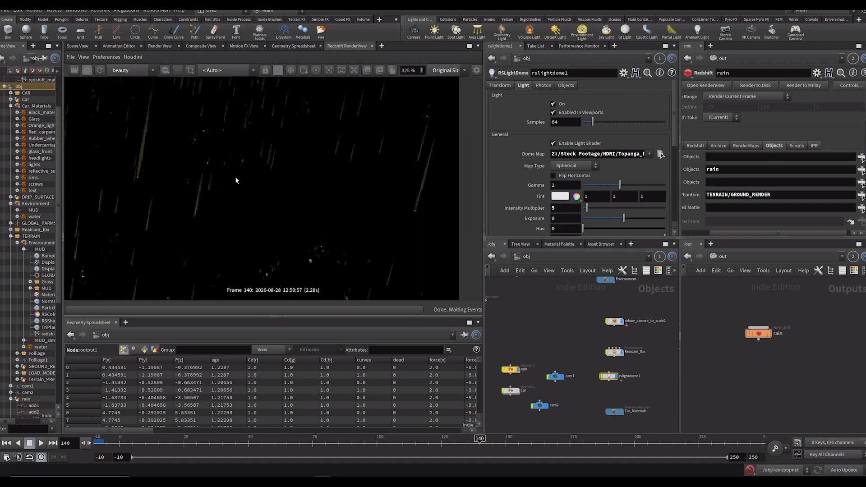
{"action": "scroll", "coordinate": [272, 159], "scroll_direction": "down", "scroll_amount": 4}
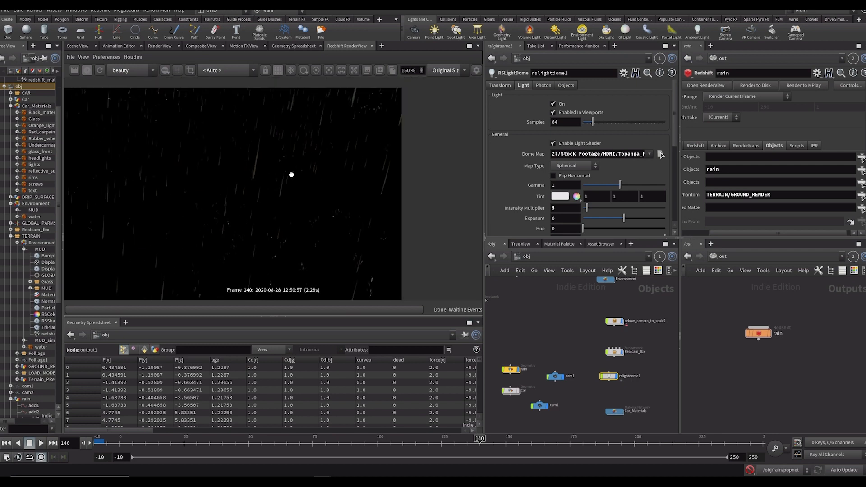
{"action": "left_click_drag", "start_coordinate": [292, 175], "coordinate": [438, 96]}
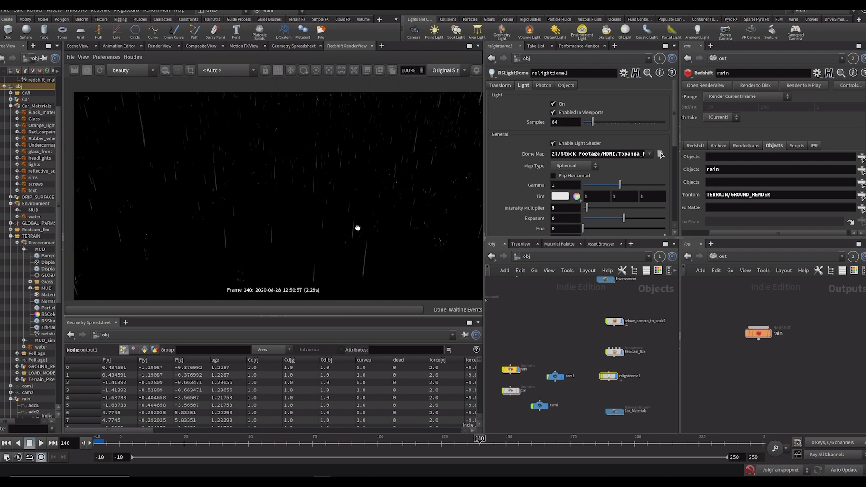
{"action": "scroll", "coordinate": [358, 228], "scroll_direction": "down", "scroll_amount": 2}
{"action": "left_click_drag", "start_coordinate": [304, 154], "coordinate": [297, 114]}
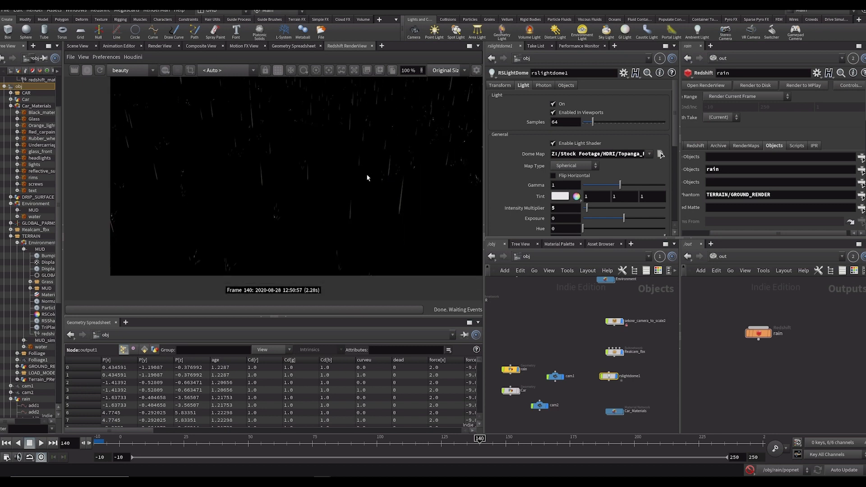
{"action": "left_click_drag", "start_coordinate": [369, 175], "coordinate": [273, 211]}
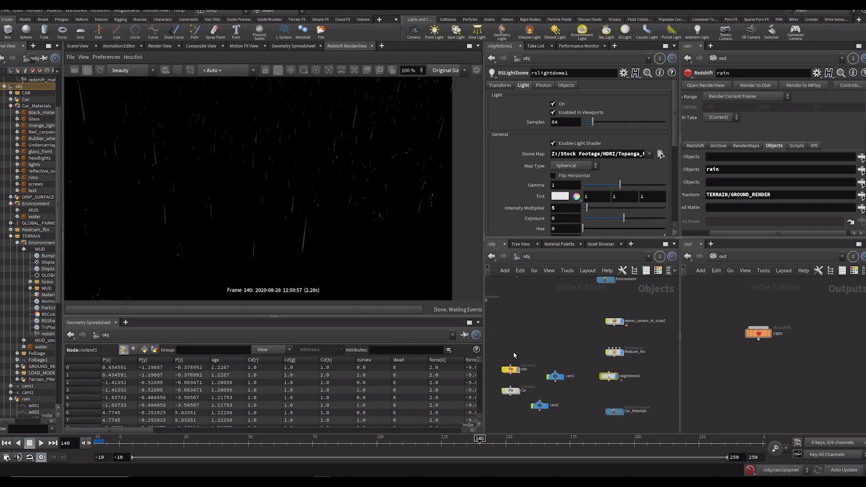
Review the motion blur options in the rain object's Redshift OBJ settings
{"action": "left_click", "coordinate": [510, 370]}
{"action": "left_click", "coordinate": [579, 85]}
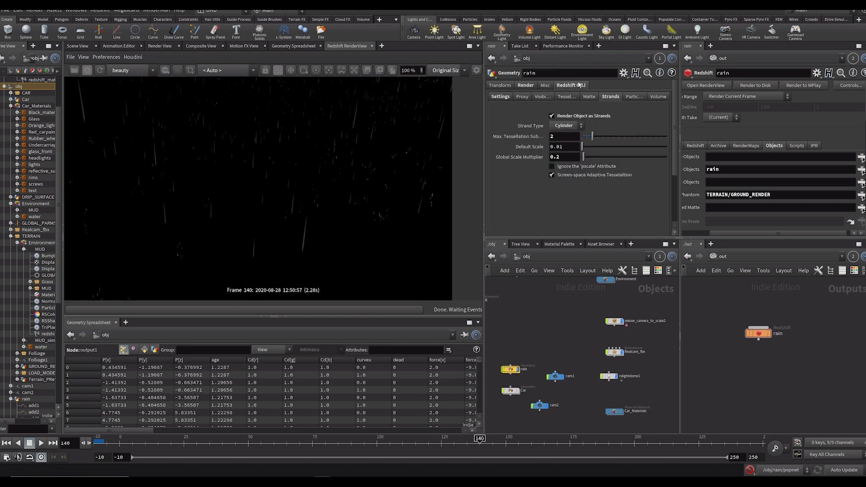
{"action": "left_click", "coordinate": [508, 97]}
{"action": "scroll", "coordinate": [587, 172], "scroll_direction": "down", "scroll_amount": 3}
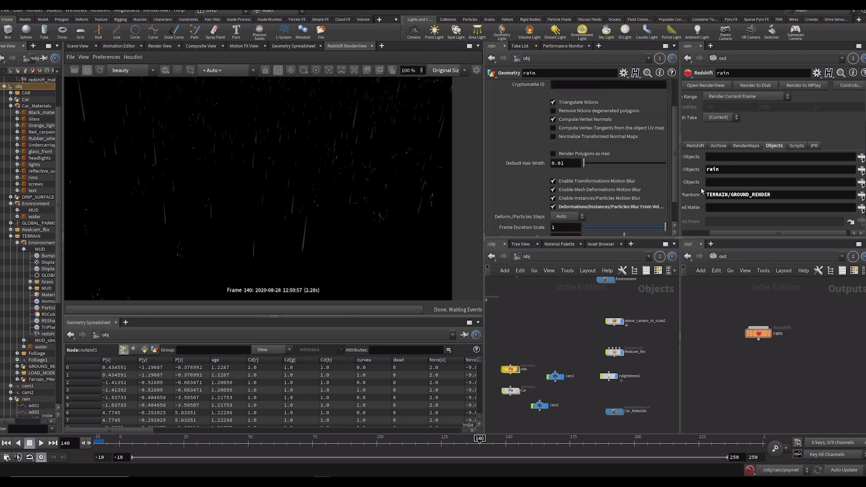
Enable motion blur, including mesh deformation and instances/particles blur, in the rain render node's Redshift settings
{"action": "left_click", "coordinate": [695, 145]}
{"action": "left_click_drag", "start_coordinate": [741, 234], "coordinate": [711, 233]}
{"action": "left_click", "coordinate": [696, 157]}
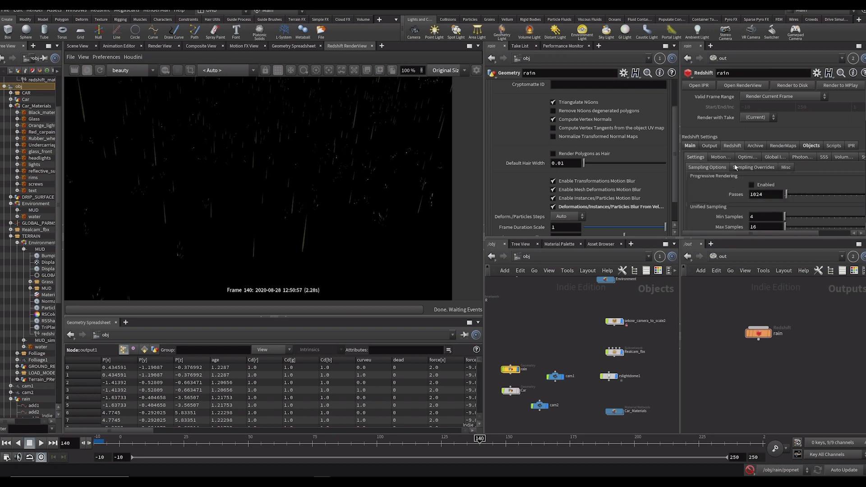
{"action": "left_click", "coordinate": [738, 168]}
{"action": "left_click", "coordinate": [719, 158]}
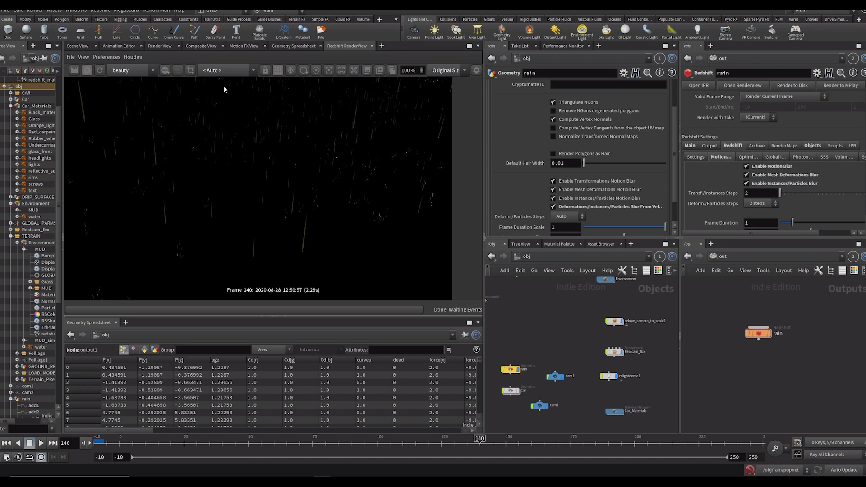
Render frame 140 again with motion blur in the RenderView and inspect the blurred rain streaks
{"action": "left_click", "coordinate": [91, 74]}
{"action": "scroll", "coordinate": [291, 185], "scroll_direction": "down", "scroll_amount": 2}
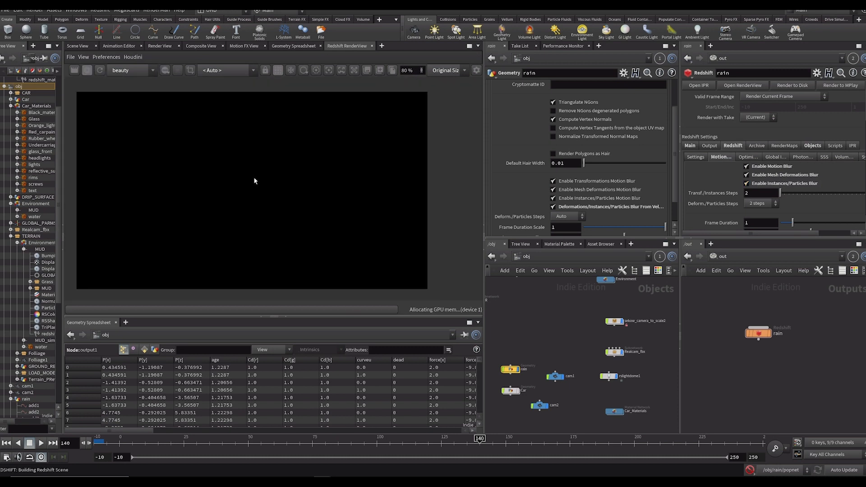
{"action": "scroll", "coordinate": [254, 179], "scroll_direction": "down", "scroll_amount": 1}
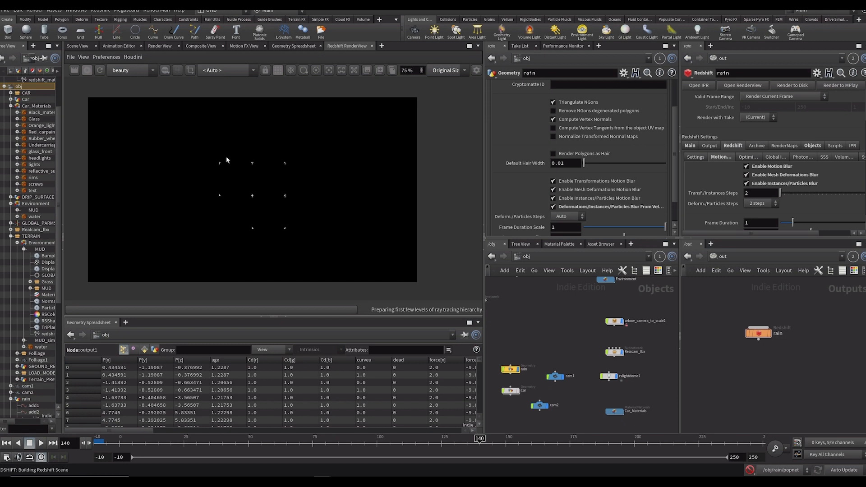
{"action": "scroll", "coordinate": [270, 189], "scroll_direction": "up", "scroll_amount": 4}
{"action": "scroll", "coordinate": [289, 202], "scroll_direction": "up", "scroll_amount": 3}
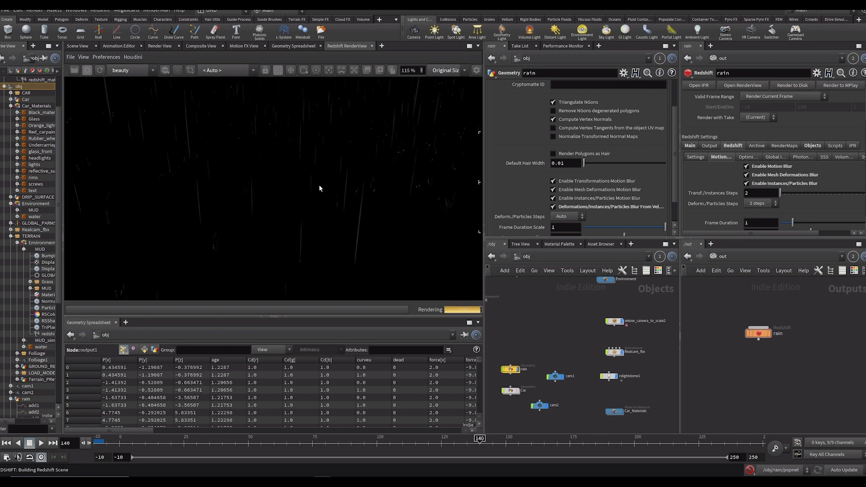
{"action": "scroll", "coordinate": [294, 217], "scroll_direction": "down", "scroll_amount": 2}
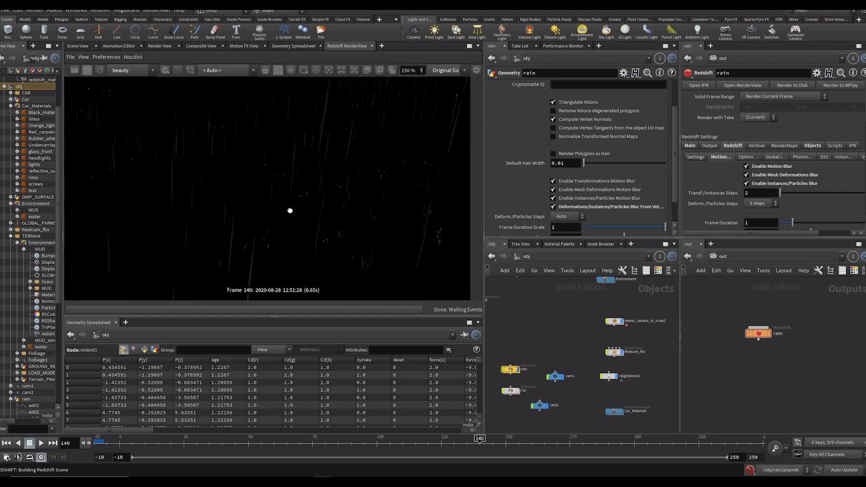
{"action": "left_click_drag", "start_coordinate": [261, 103], "coordinate": [304, 211]}
{"action": "left_click_drag", "start_coordinate": [379, 206], "coordinate": [309, 108]}
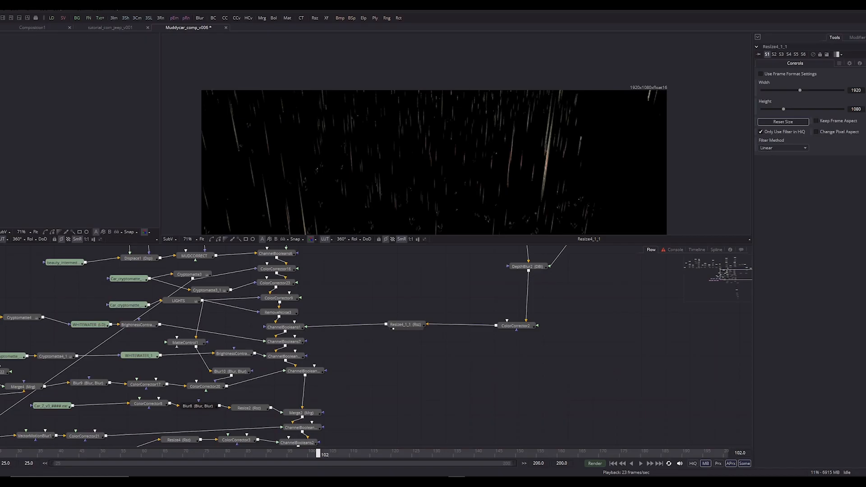
Switch to Fusion to view the resized rain pass, and return to Houdini to examine the motion-blurred streaks for comparison
{"action": "left_click", "coordinate": [551, 187]}
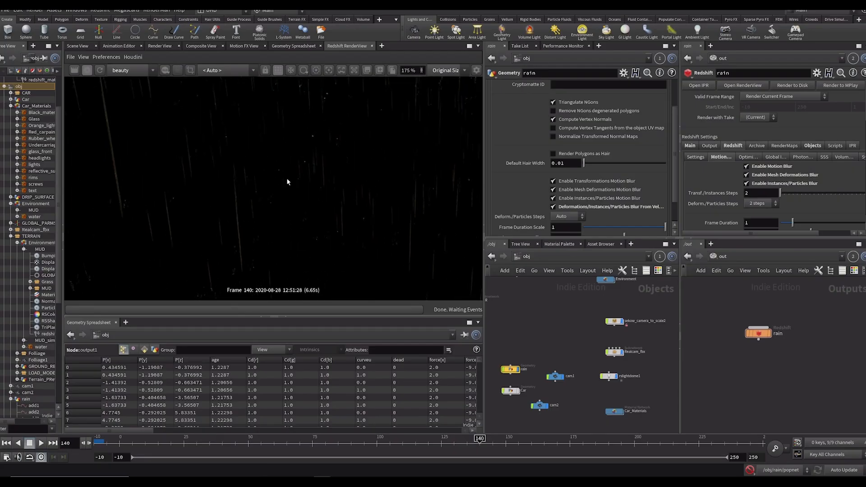
{"action": "scroll", "coordinate": [289, 176], "scroll_direction": "down", "scroll_amount": 5}
{"action": "left_click_drag", "start_coordinate": [367, 191], "coordinate": [341, 216]}
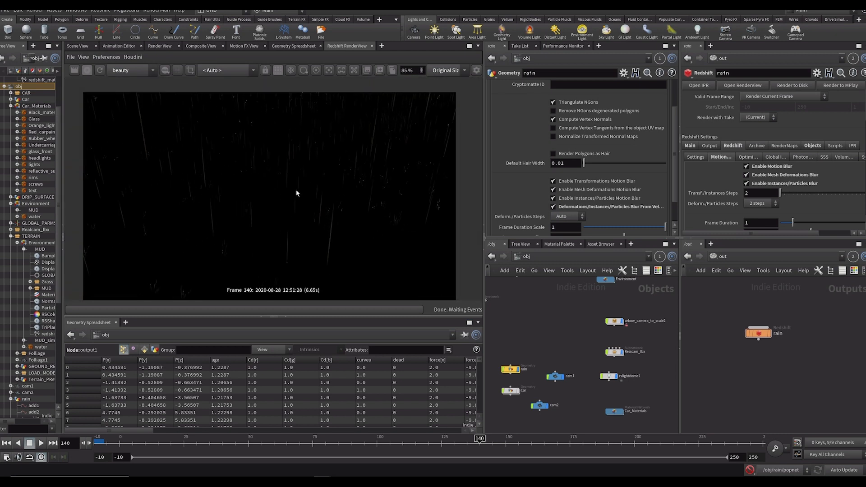
{"action": "scroll", "coordinate": [296, 166], "scroll_direction": "down", "scroll_amount": 2}
{"action": "scroll", "coordinate": [184, 209], "scroll_direction": "up", "scroll_amount": 2}
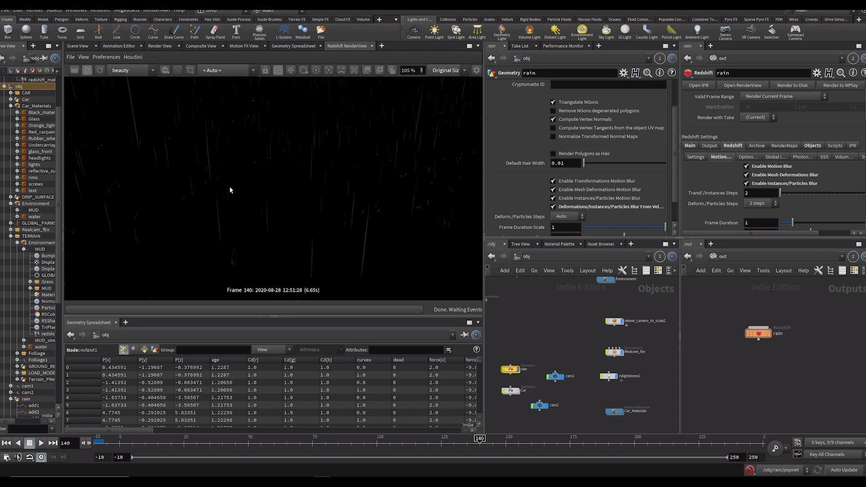
{"action": "scroll", "coordinate": [331, 208], "scroll_direction": "up", "scroll_amount": 1}
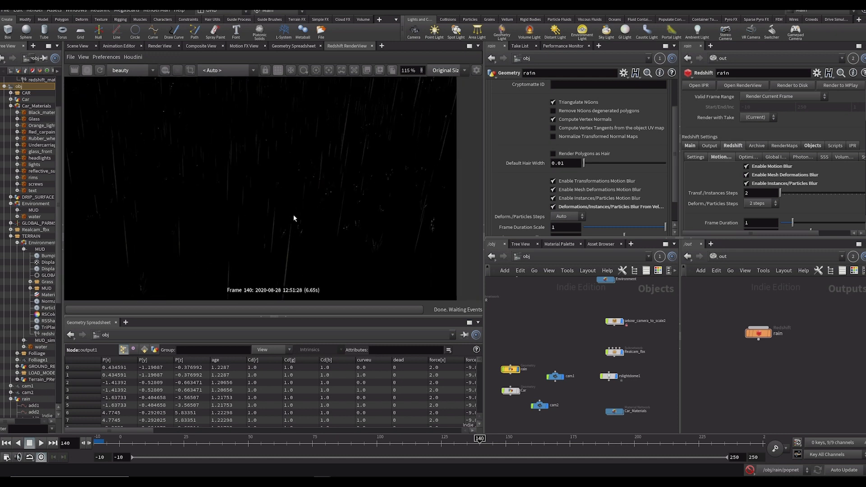
{"action": "left_click_drag", "start_coordinate": [356, 202], "coordinate": [269, 216]}
{"action": "scroll", "coordinate": [324, 206], "scroll_direction": "down", "scroll_amount": 2}
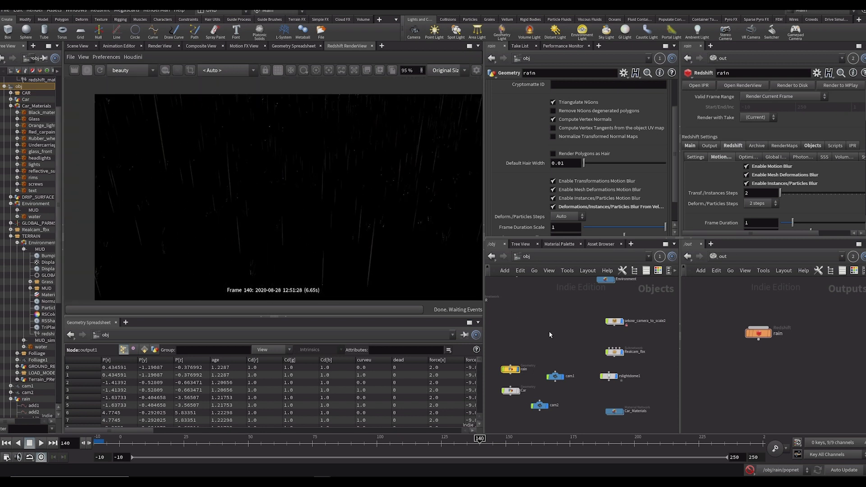
{"action": "scroll", "coordinate": [332, 196], "scroll_direction": "down", "scroll_amount": 1}
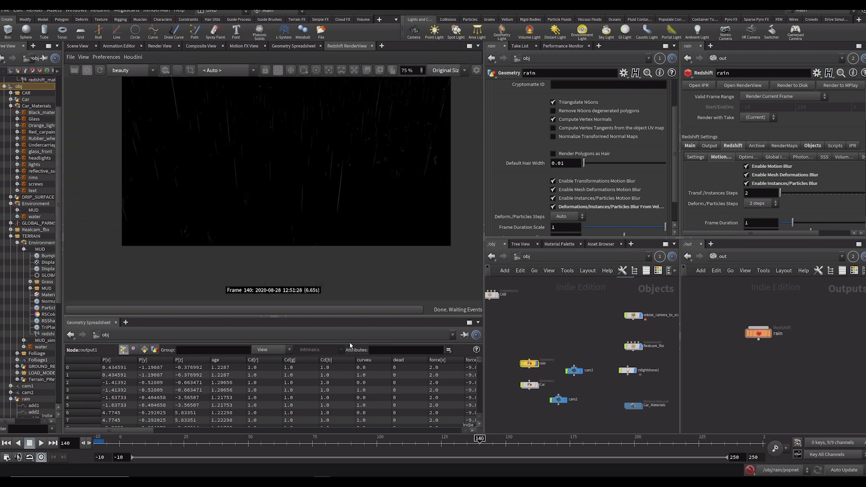
Move the timeline to frame 115 and inspect that frame's rain render in the RenderView
{"action": "left_click_drag", "start_coordinate": [480, 440], "coordinate": [415, 441]}
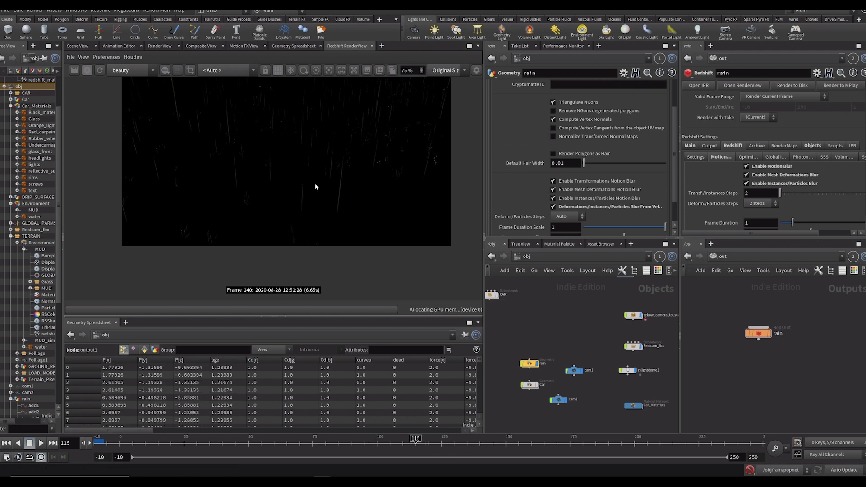
{"action": "scroll", "coordinate": [307, 153], "scroll_direction": "down", "scroll_amount": 1}
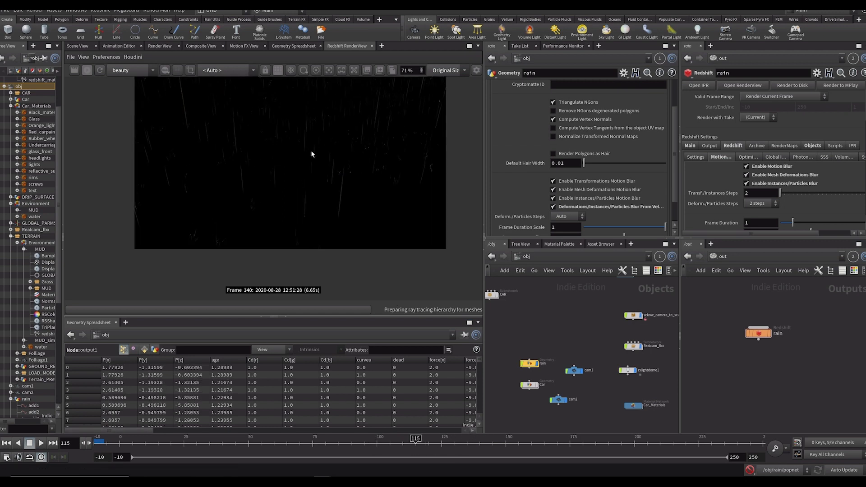
{"action": "scroll", "coordinate": [263, 135], "scroll_direction": "up", "scroll_amount": 1}
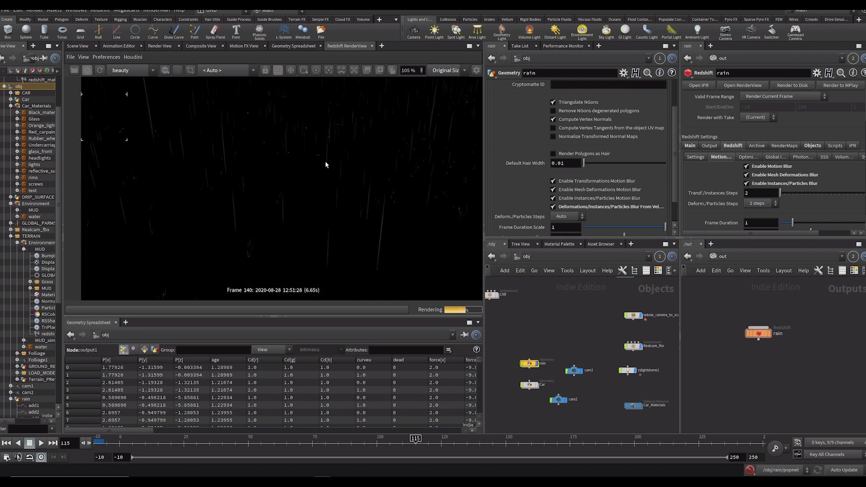
{"action": "left_click_drag", "start_coordinate": [321, 141], "coordinate": [282, 162]}
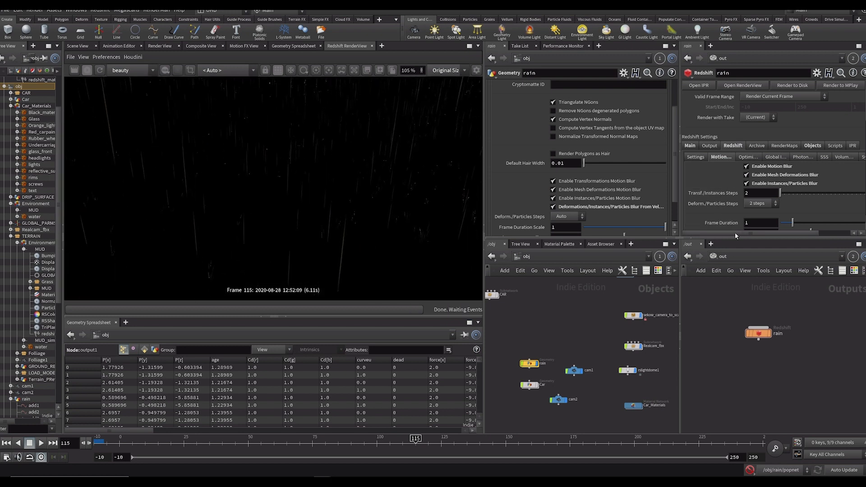
Review the render node's frame duration and shutter settings for motion blur against the rendered rain
{"action": "scroll", "coordinate": [762, 176], "scroll_direction": "down", "scroll_amount": 4}
{"action": "left_click_drag", "start_coordinate": [726, 236], "coordinate": [704, 236]}
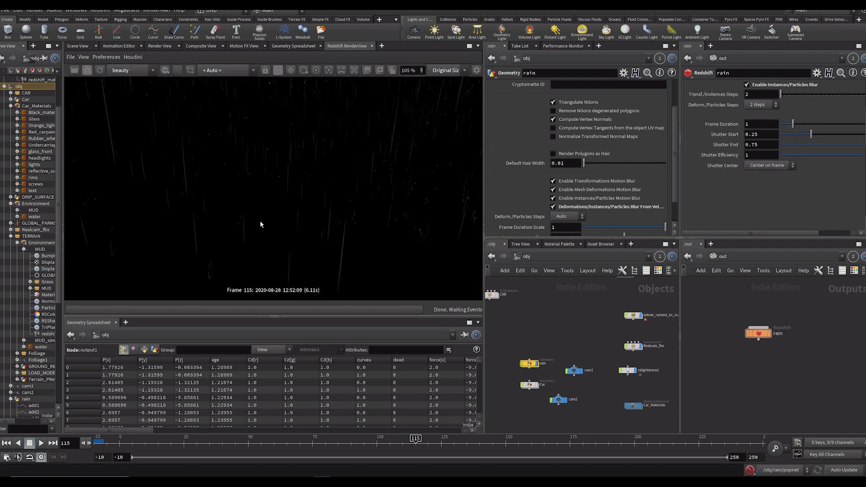
{"action": "scroll", "coordinate": [245, 217], "scroll_direction": "down", "scroll_amount": 2}
{"action": "left_click_drag", "start_coordinate": [343, 222], "coordinate": [301, 196]}
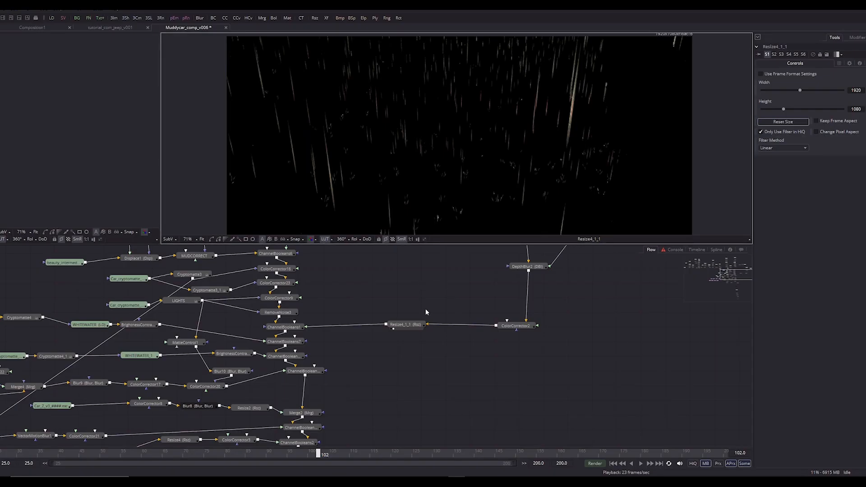
Examine the resized rain pass in the viewer and trace the rain loaders feeding the DepthBlur node
{"action": "left_click_drag", "start_coordinate": [423, 289], "coordinate": [448, 327]}
{"action": "scroll", "coordinate": [520, 164], "scroll_direction": "down", "scroll_amount": 4}
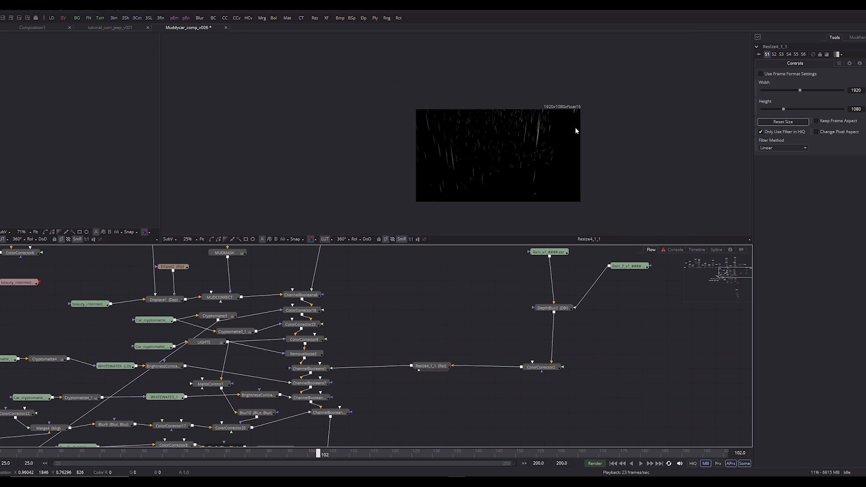
{"action": "scroll", "coordinate": [575, 123], "scroll_direction": "up", "scroll_amount": 3}
{"action": "left_click_drag", "start_coordinate": [578, 198], "coordinate": [563, 167]}
{"action": "left_click_drag", "start_coordinate": [549, 285], "coordinate": [450, 357]}
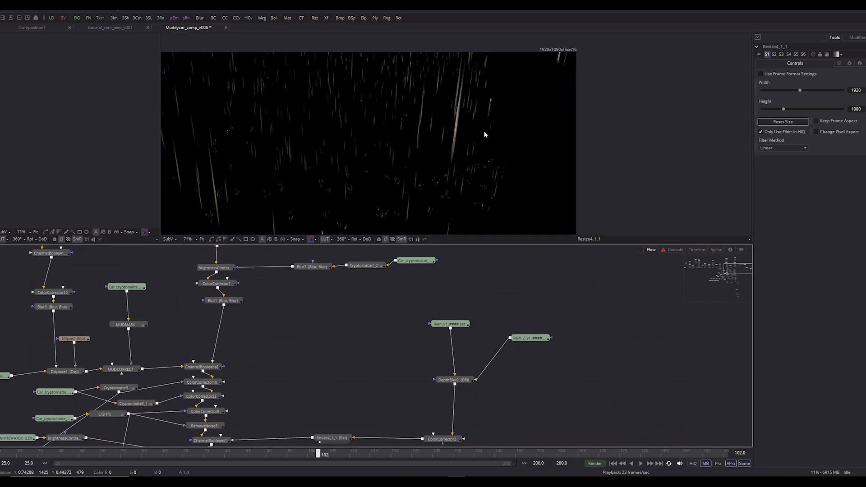
{"action": "left_click_drag", "start_coordinate": [509, 153], "coordinate": [522, 97]}
{"action": "scroll", "coordinate": [523, 98], "scroll_direction": "down", "scroll_amount": 1}
{"action": "left_click_drag", "start_coordinate": [474, 331], "coordinate": [457, 343]}
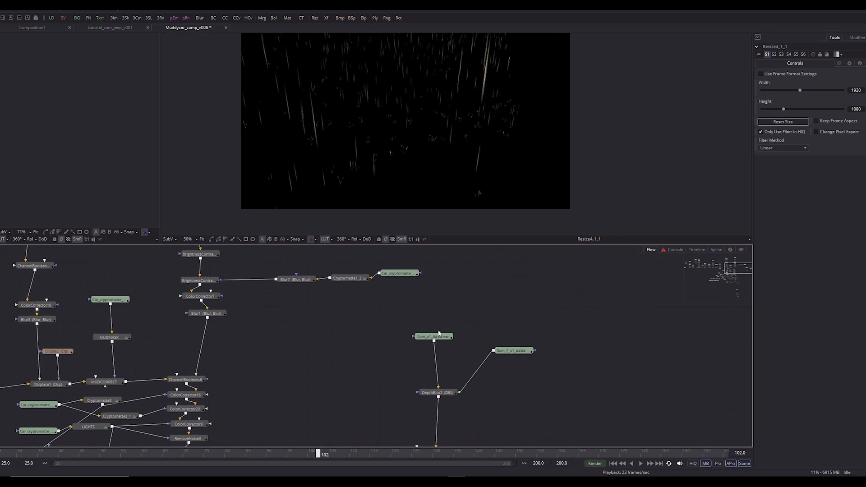
{"action": "left_click_drag", "start_coordinate": [505, 118], "coordinate": [532, 111]}
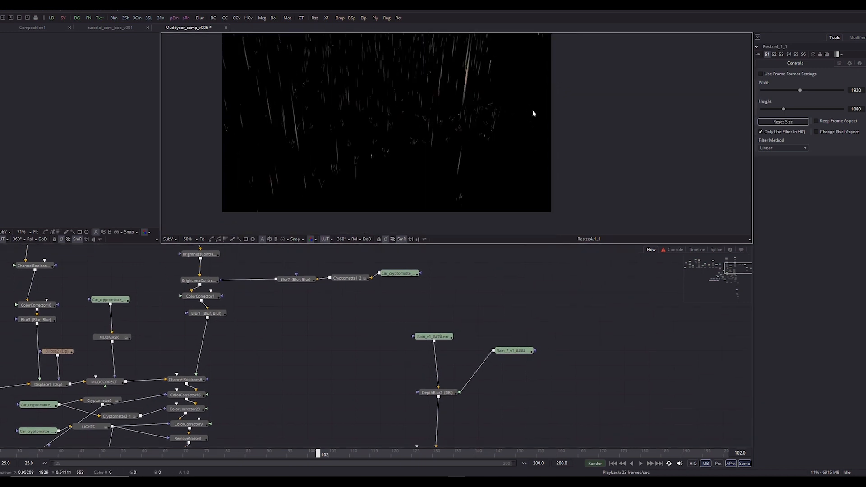
{"action": "left_click_drag", "start_coordinate": [532, 142], "coordinate": [492, 201]}
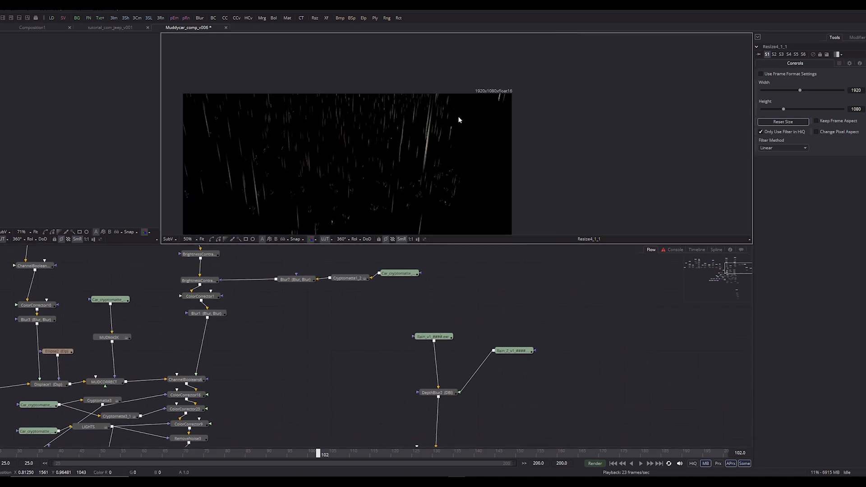
{"action": "scroll", "coordinate": [461, 118], "scroll_direction": "down", "scroll_amount": 3}
{"action": "left_click_drag", "start_coordinate": [443, 69], "coordinate": [524, 176]}
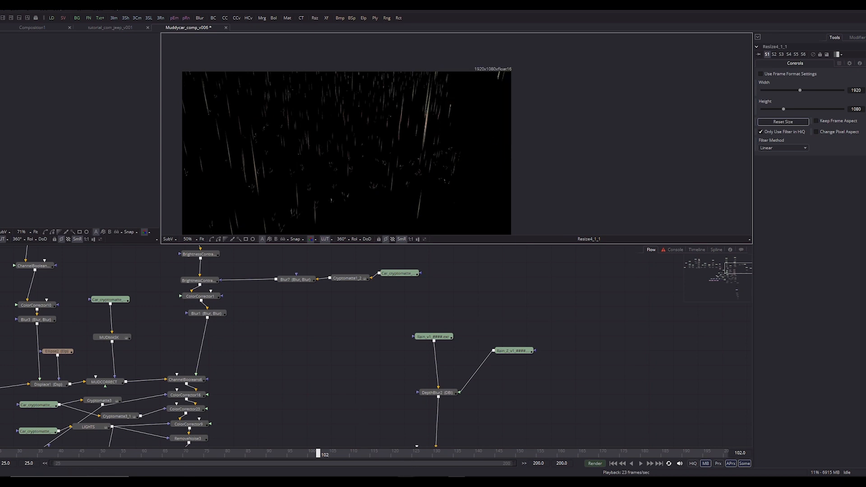
Switch back to Houdini and examine the rain streaks of the frame 115 render at several magnifications
{"action": "left_click", "coordinate": [406, 480]}
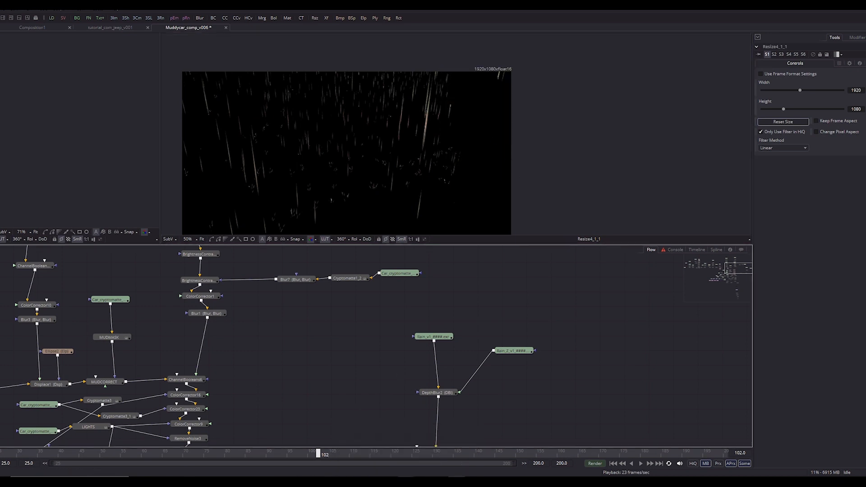
{"action": "left_click", "coordinate": [305, 481]}
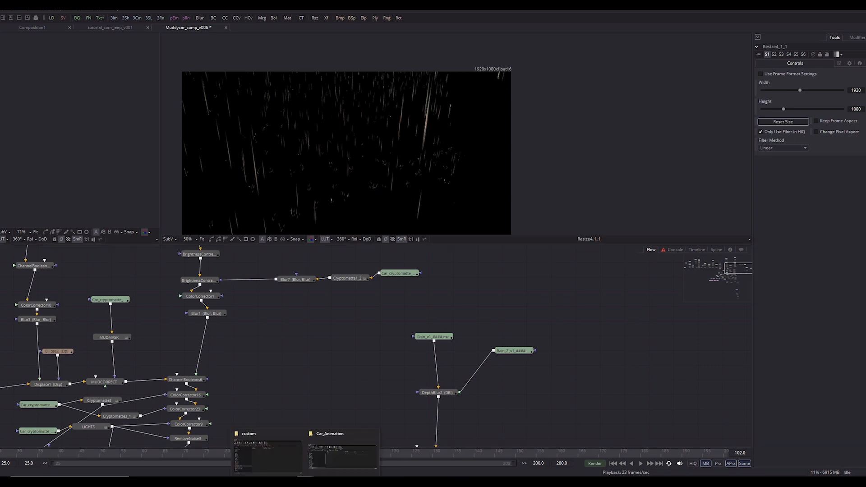
{"action": "mouse_move", "coordinate": [322, 481]}
{"action": "left_click", "coordinate": [265, 455]}
{"action": "scroll", "coordinate": [342, 148], "scroll_direction": "down", "scroll_amount": 2}
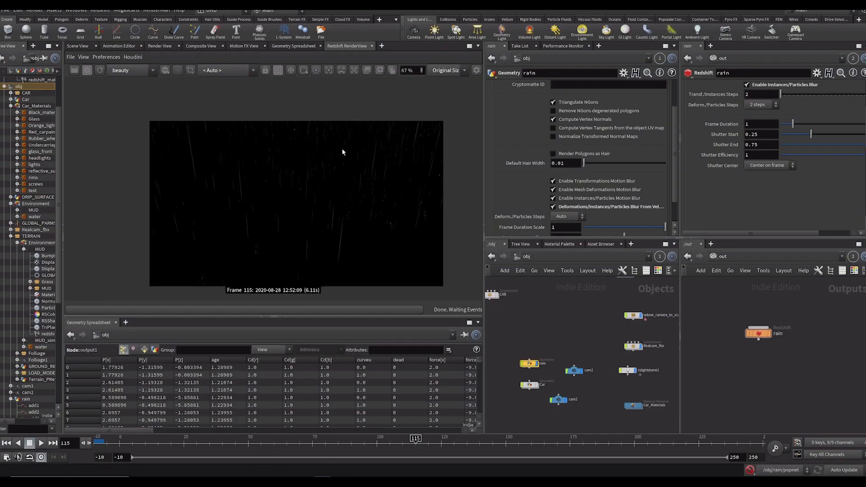
{"action": "scroll", "coordinate": [415, 194], "scroll_direction": "up", "scroll_amount": 2}
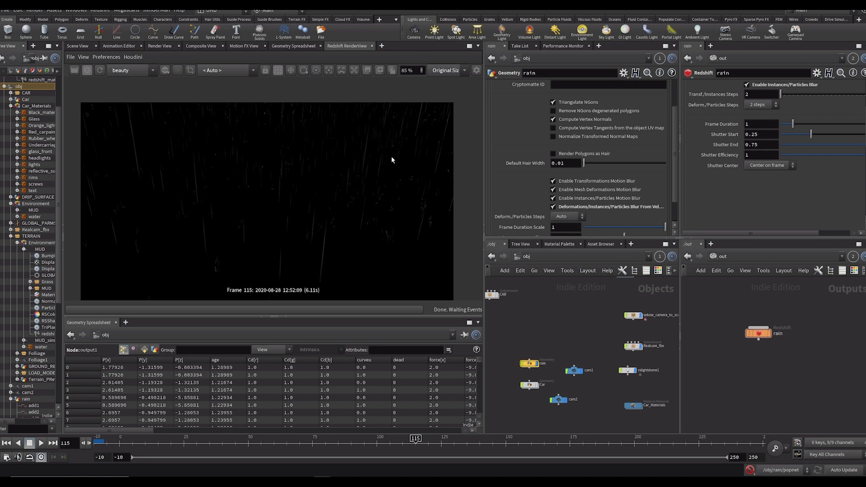
{"action": "scroll", "coordinate": [436, 172], "scroll_direction": "down", "scroll_amount": 2}
{"action": "scroll", "coordinate": [382, 197], "scroll_direction": "up", "scroll_amount": 3}
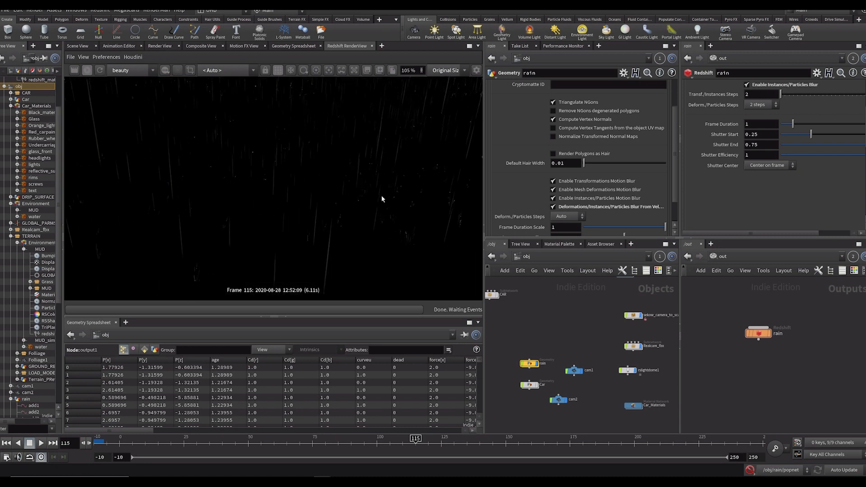
{"action": "scroll", "coordinate": [377, 196], "scroll_direction": "down", "scroll_amount": 3}
{"action": "scroll", "coordinate": [374, 197], "scroll_direction": "up", "scroll_amount": 3}
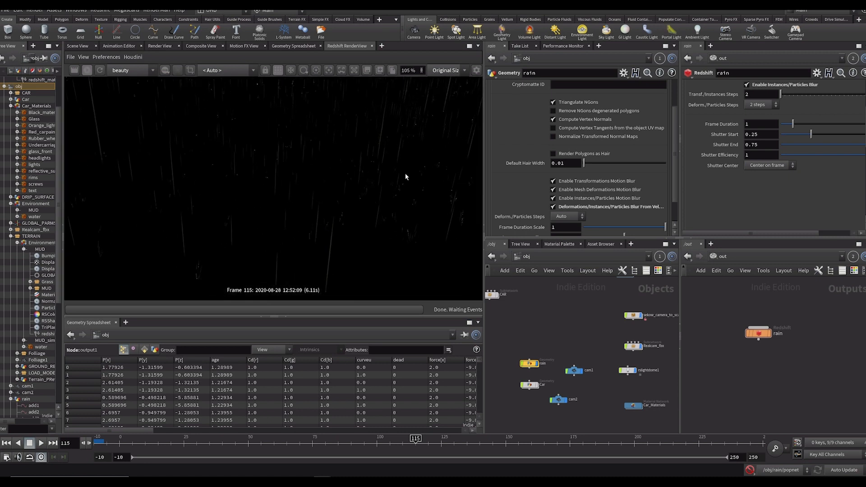
{"action": "scroll", "coordinate": [400, 178], "scroll_direction": "down", "scroll_amount": 2}
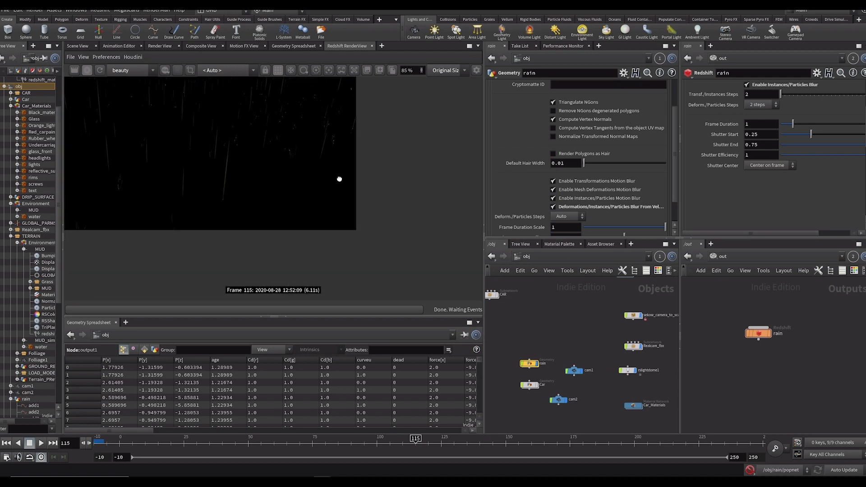
{"action": "mouse_move", "coordinate": [339, 179]}
{"action": "left_mouse_down"}
{"action": "mouse_move", "coordinate": [352, 249]}
{"action": "mouse_move", "coordinate": [351, 181]}
{"action": "left_mouse_up"}
{"action": "left_click_drag", "start_coordinate": [382, 152], "coordinate": [582, 86]}
{"action": "left_click_drag", "start_coordinate": [387, 168], "coordinate": [360, 176]}
{"action": "scroll", "coordinate": [259, 192], "scroll_direction": "down", "scroll_amount": 2}
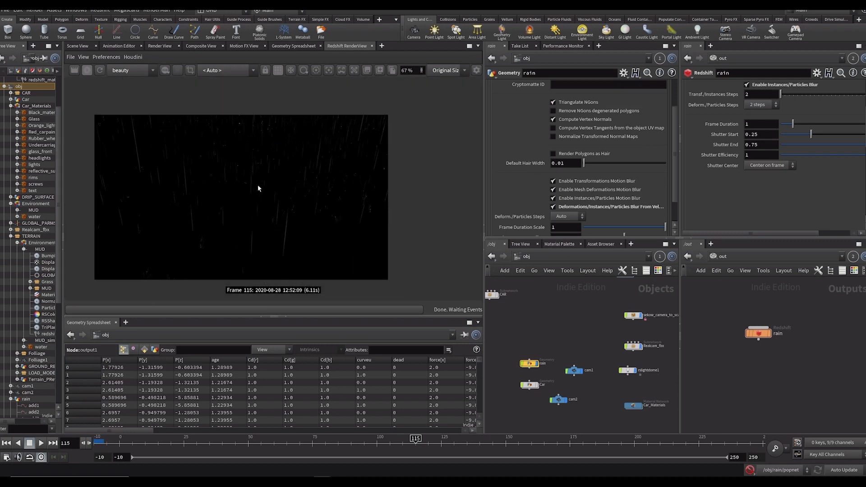
{"action": "scroll", "coordinate": [251, 169], "scroll_direction": "up", "scroll_amount": 2}
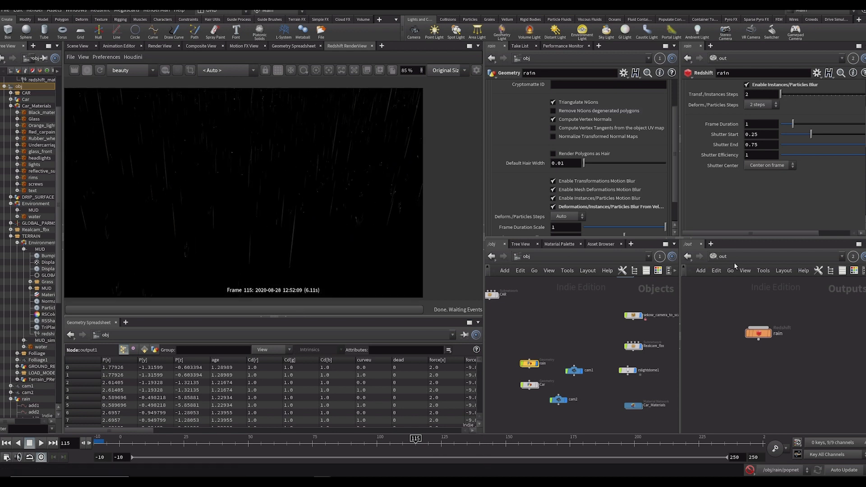
Set the rain render node's unified sampling to 8 min samples and 64 max samples
{"action": "scroll", "coordinate": [744, 154], "scroll_direction": "up", "scroll_amount": 2}
{"action": "left_click_drag", "start_coordinate": [299, 220], "coordinate": [424, 223]}
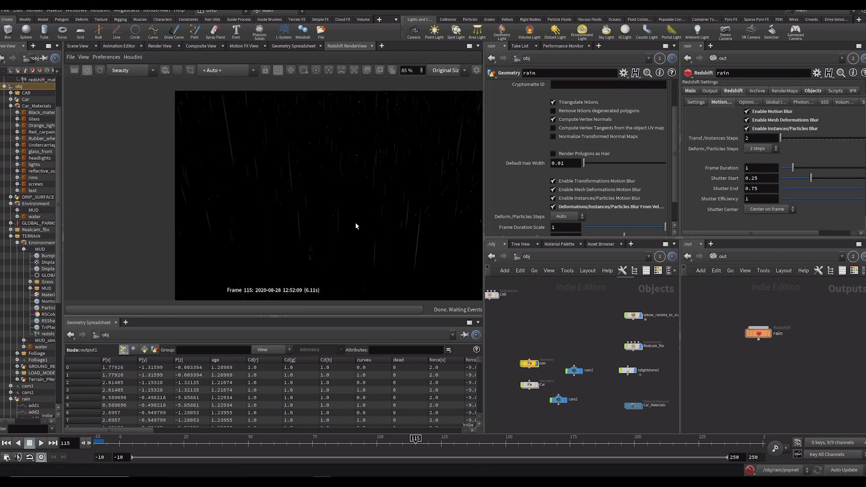
{"action": "left_click", "coordinate": [693, 103]}
{"action": "left_click", "coordinate": [697, 113]}
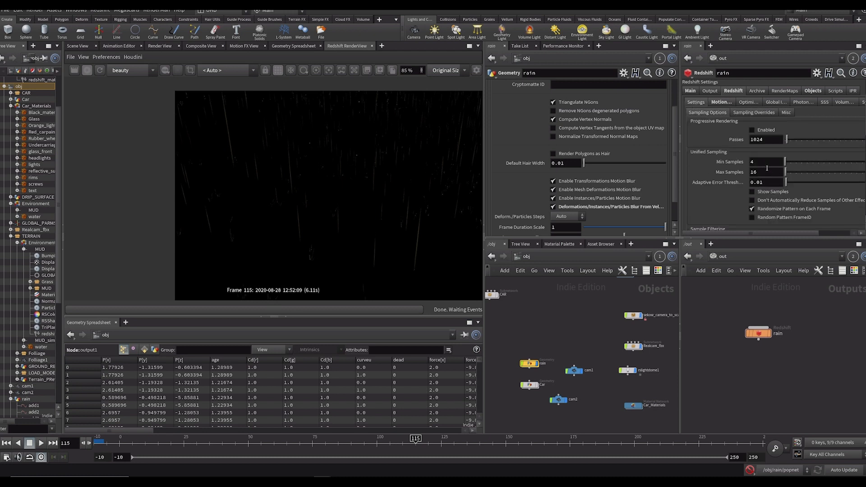
{"action": "left_click_drag", "start_coordinate": [763, 162], "coordinate": [691, 158]}
{"action": "type", "text": "8"}
{"action": "key", "text": "Tab"}
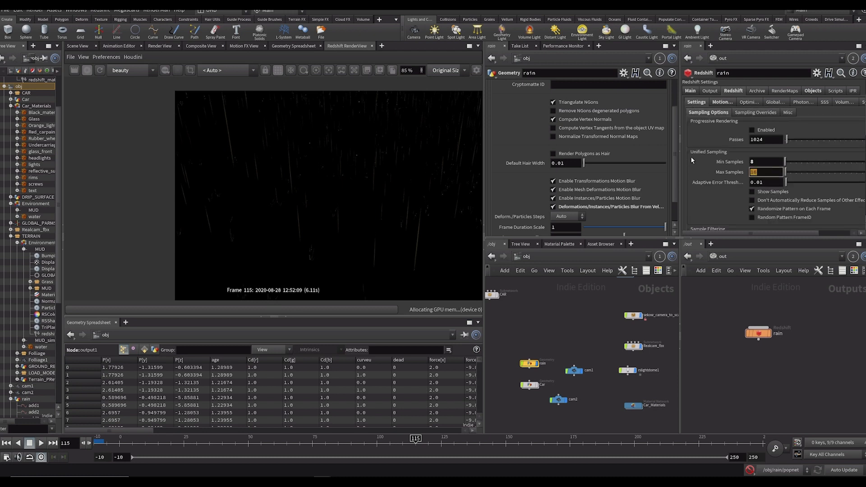
{"action": "type", "text": "64"}
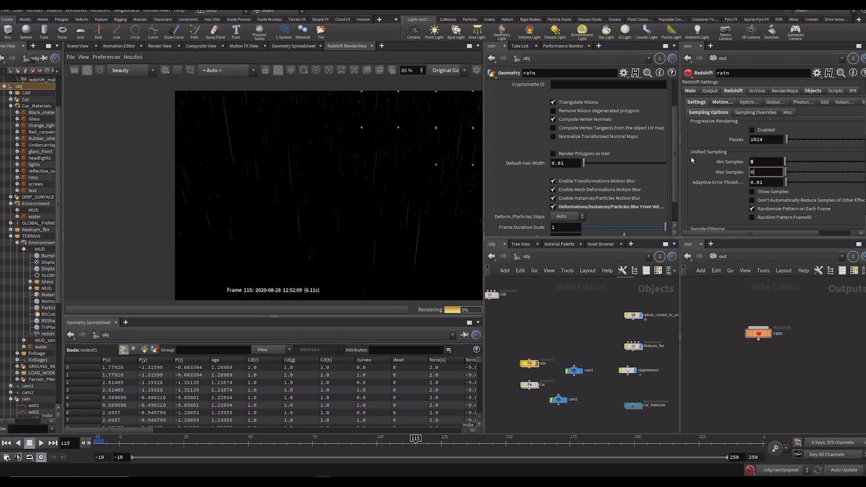
{"action": "key", "text": "Return"}
Set the resolution of cam1 inside sekow_camera_to_scale2 to 1920 by 1080
{"action": "left_click_drag", "start_coordinate": [603, 352], "coordinate": [601, 318]}
{"action": "left_click_drag", "start_coordinate": [622, 279], "coordinate": [587, 322]}
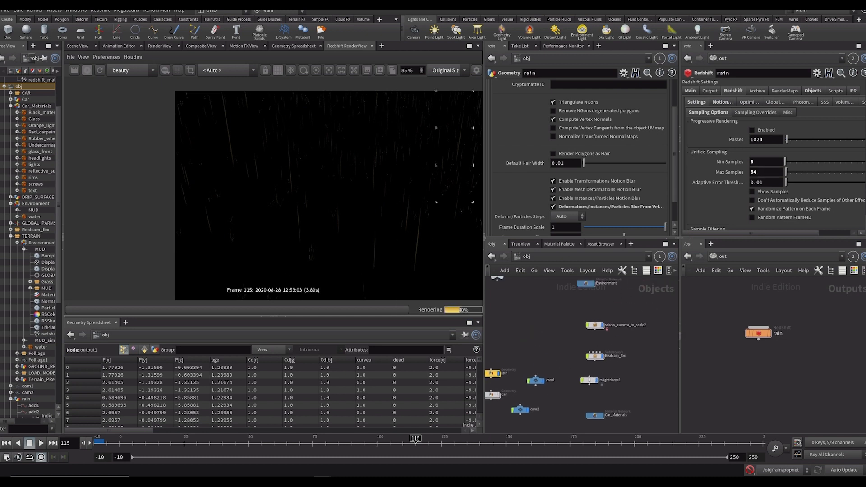
{"action": "double_click", "coordinate": [593, 326]}
{"action": "left_click", "coordinate": [559, 107]}
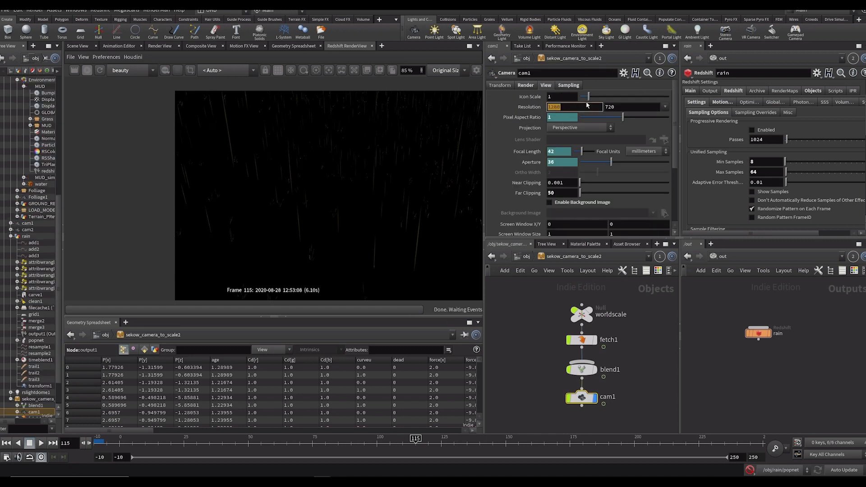
{"action": "type", "text": "1920"}
{"action": "key", "text": "Tab"}
{"action": "type", "text": "1"}
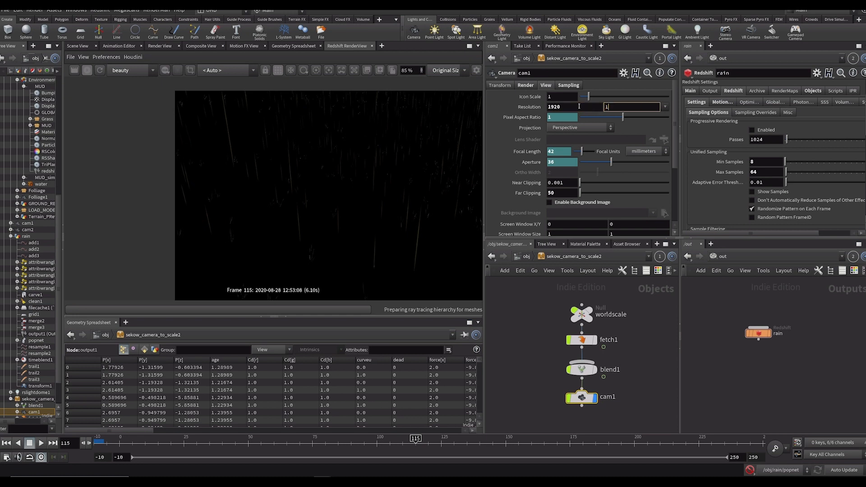
{"action": "key", "text": "Return"}
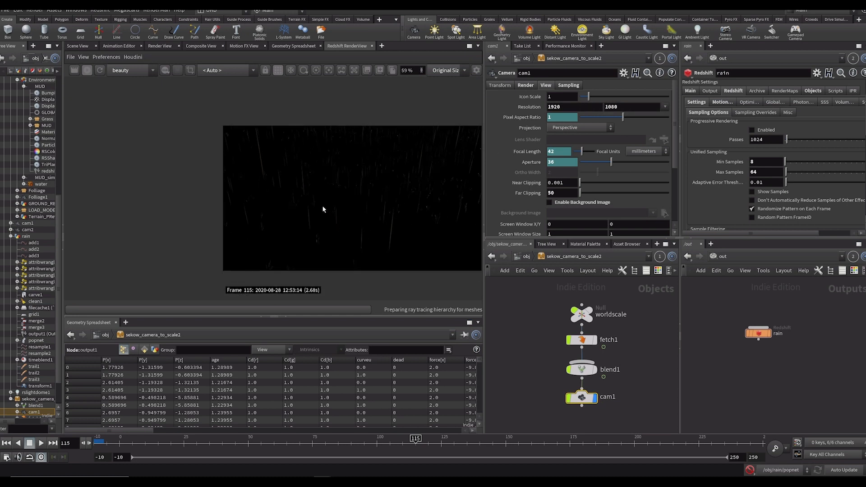
Render frame 115 again in the RenderView and inspect the rain streaks and splashes close up
{"action": "left_click", "coordinate": [87, 72]}
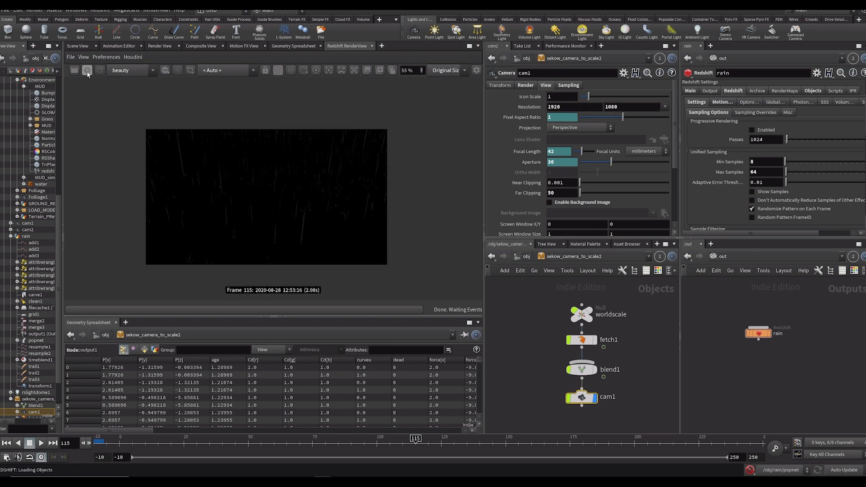
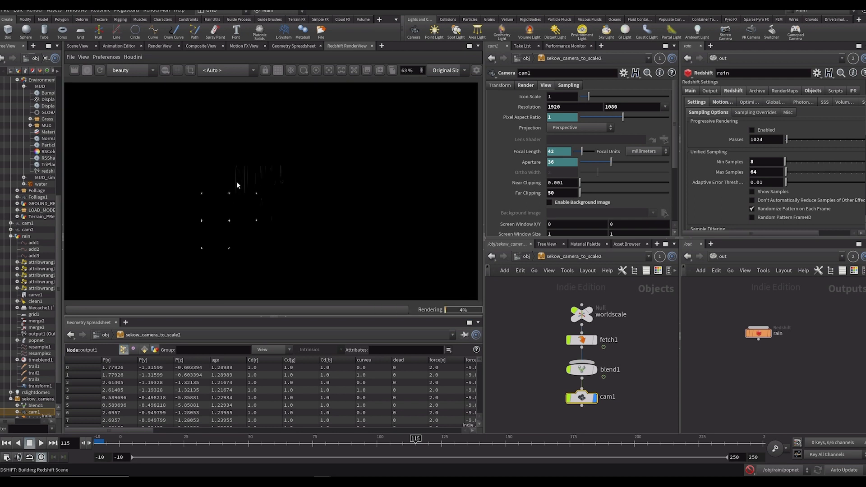
{"action": "scroll", "coordinate": [253, 186], "scroll_direction": "up", "scroll_amount": 5}
{"action": "left_click_drag", "start_coordinate": [283, 175], "coordinate": [257, 245]}
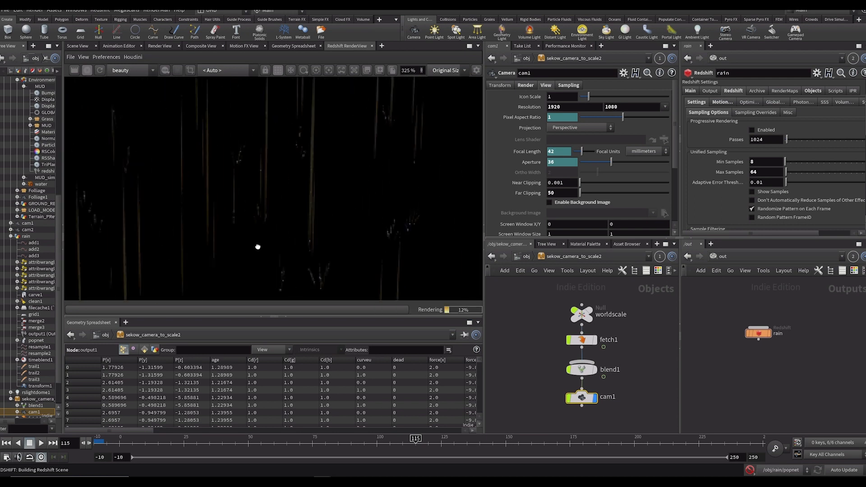
{"action": "scroll", "coordinate": [285, 193], "scroll_direction": "down", "scroll_amount": 3}
{"action": "scroll", "coordinate": [285, 195], "scroll_direction": "down", "scroll_amount": 1}
{"action": "scroll", "coordinate": [252, 191], "scroll_direction": "down", "scroll_amount": 1}
{"action": "scroll", "coordinate": [253, 192], "scroll_direction": "up", "scroll_amount": 1}
{"action": "left_click_drag", "start_coordinate": [339, 204], "coordinate": [280, 145]}
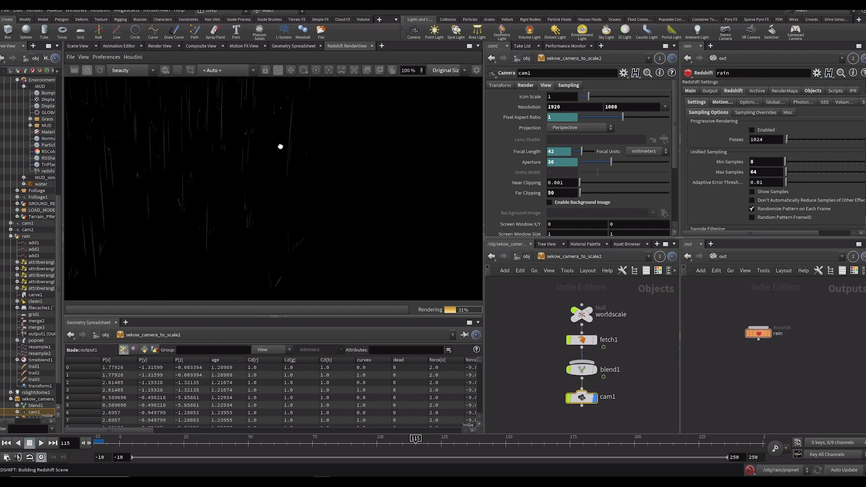
{"action": "left_click_drag", "start_coordinate": [266, 243], "coordinate": [279, 187]}
{"action": "scroll", "coordinate": [327, 212], "scroll_direction": "down", "scroll_amount": 3}
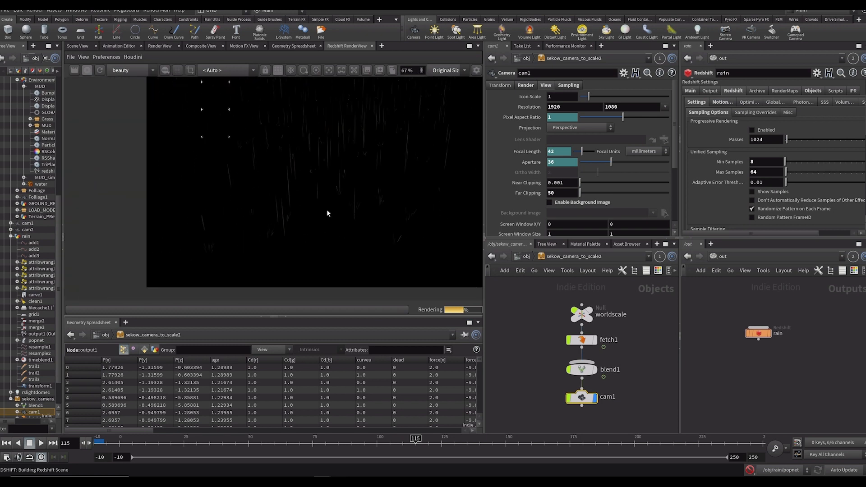
{"action": "left_click_drag", "start_coordinate": [327, 212], "coordinate": [226, 210]}
{"action": "scroll", "coordinate": [253, 190], "scroll_direction": "down", "scroll_amount": 2}
{"action": "scroll", "coordinate": [277, 180], "scroll_direction": "up", "scroll_amount": 1}
{"action": "left_click_drag", "start_coordinate": [277, 180], "coordinate": [261, 187]}
{"action": "left_click_drag", "start_coordinate": [358, 177], "coordinate": [357, 222]}
{"action": "scroll", "coordinate": [391, 201], "scroll_direction": "down", "scroll_amount": 4}
{"action": "scroll", "coordinate": [287, 193], "scroll_direction": "up", "scroll_amount": 2}
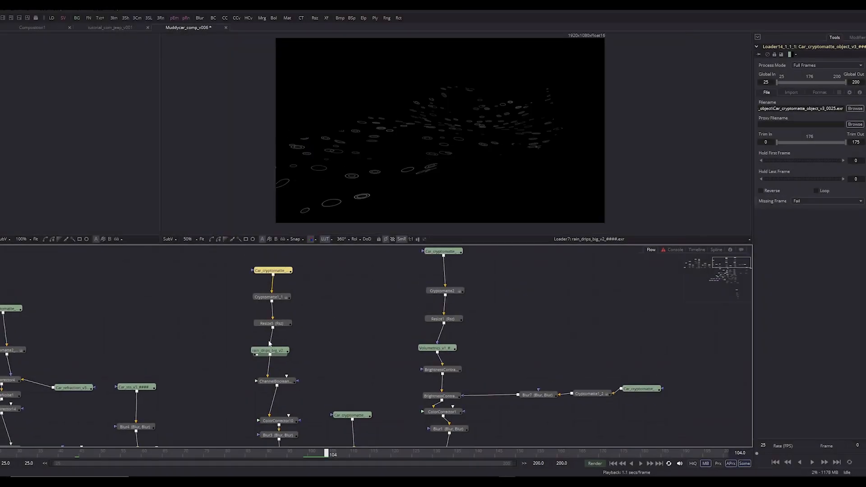
In Fusion, disconnect the resized car cryptomatte from the rain_drips_big_v2 loader and play the ripple pass, jumping to frame 126
{"action": "left_click_drag", "start_coordinate": [270, 344], "coordinate": [289, 336]}
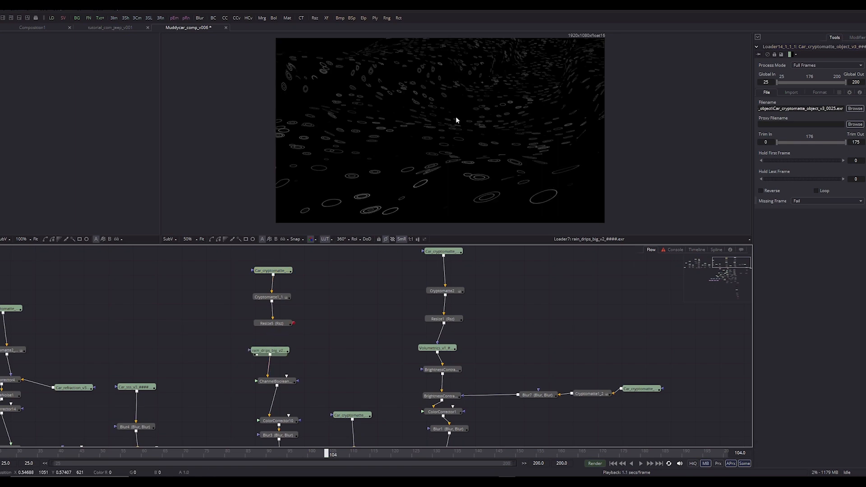
{"action": "key", "text": "space"}
{"action": "scroll", "coordinate": [456, 118], "scroll_direction": "up", "scroll_amount": 1}
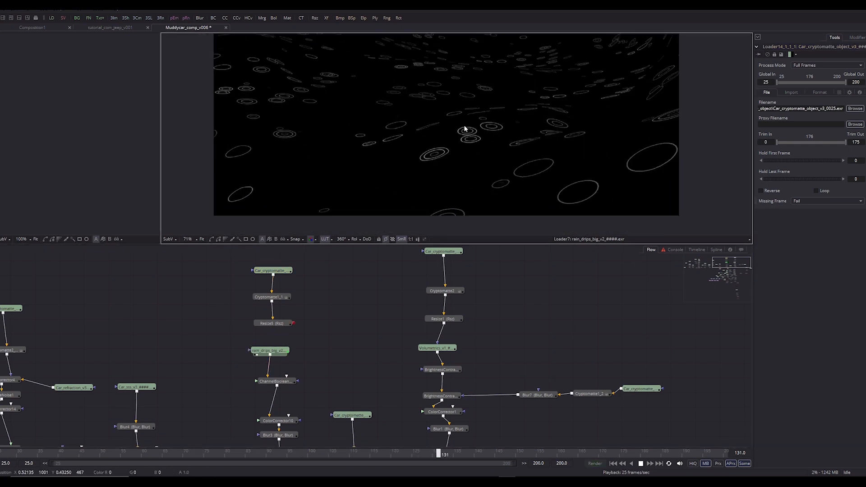
{"action": "left_click_drag", "start_coordinate": [465, 128], "coordinate": [457, 101]}
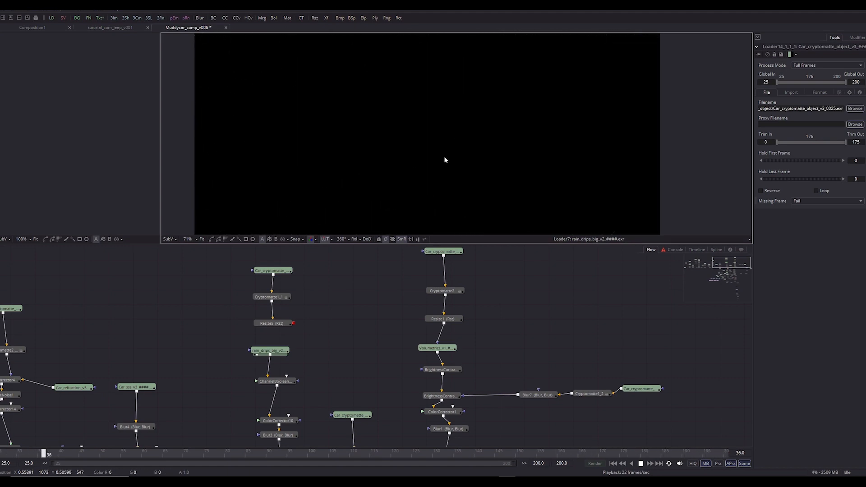
{"action": "left_click", "coordinate": [418, 453]}
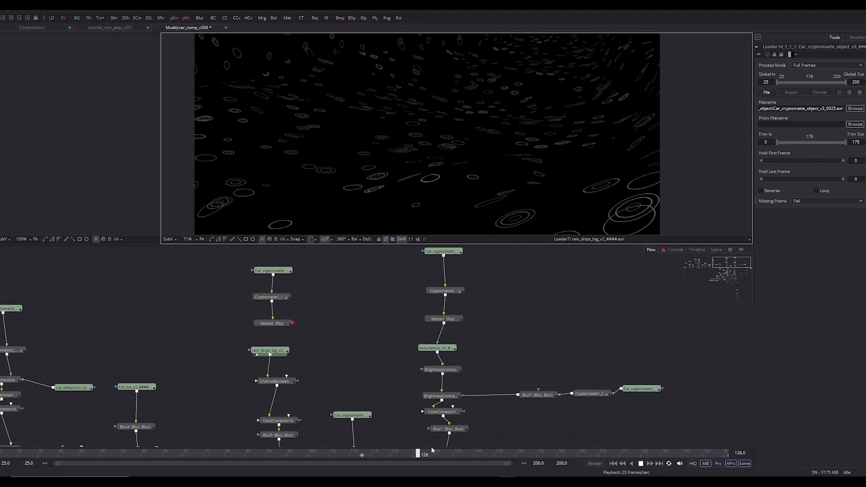
Show the beauty_intermediate loader that feeds Displace1 in the viewer, followed by the Displace1 result
{"action": "left_click_drag", "start_coordinate": [342, 366], "coordinate": [365, 274]}
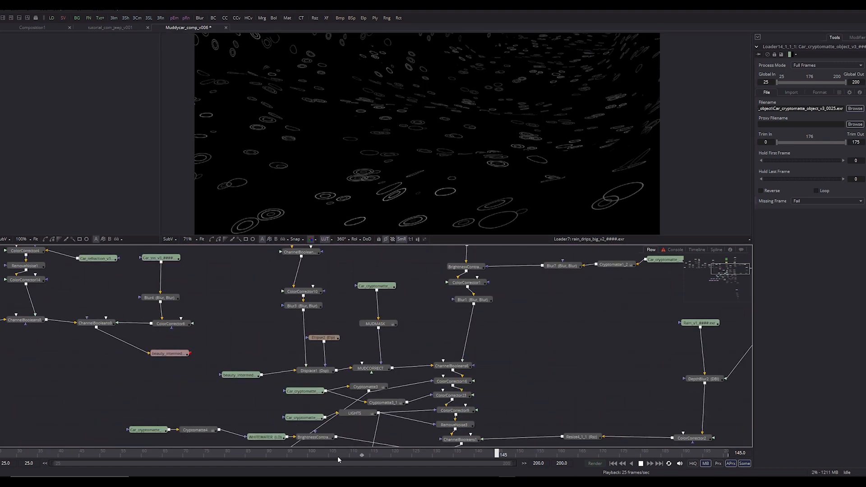
{"action": "left_click", "coordinate": [315, 371]}
{"action": "left_click", "coordinate": [247, 378]}
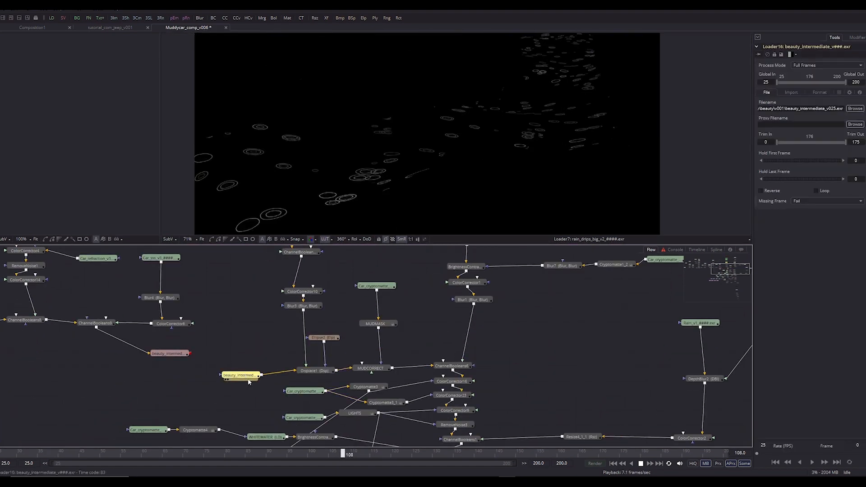
{"action": "left_click_drag", "start_coordinate": [249, 382], "coordinate": [396, 146]}
{"action": "left_click", "coordinate": [315, 373]}
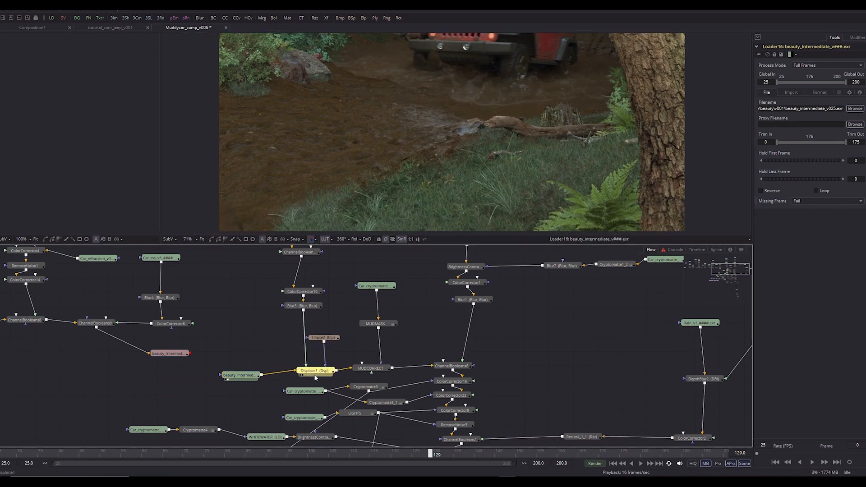
{"action": "key", "text": "1"}
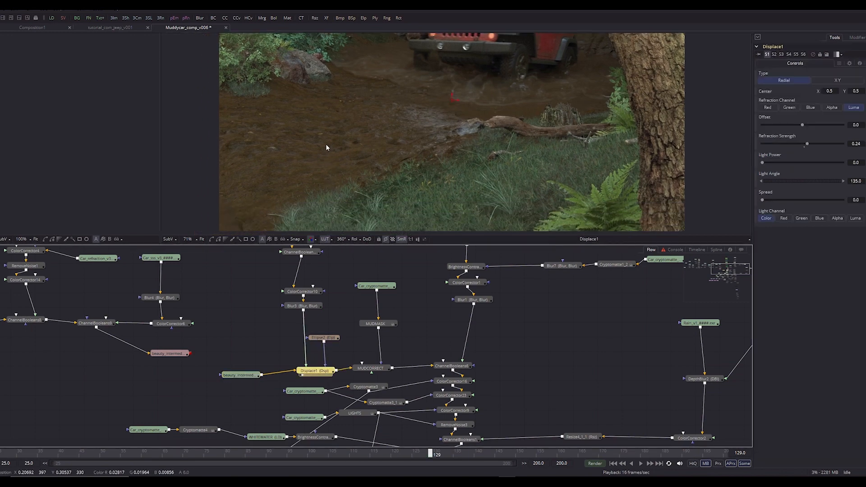
Compare the beauty_intermediate loader with Displace1 at frame 129 in a close-up of the muddy water near the log
{"action": "scroll", "coordinate": [328, 144], "scroll_direction": "up", "scroll_amount": 2}
{"action": "left_click_drag", "start_coordinate": [558, 154], "coordinate": [530, 150]}
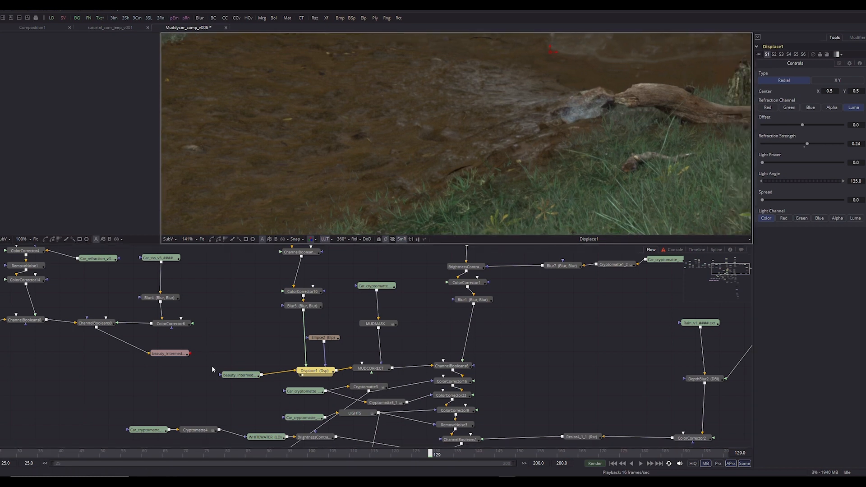
{"action": "left_click", "coordinate": [246, 376]}
{"action": "key", "text": "1"}
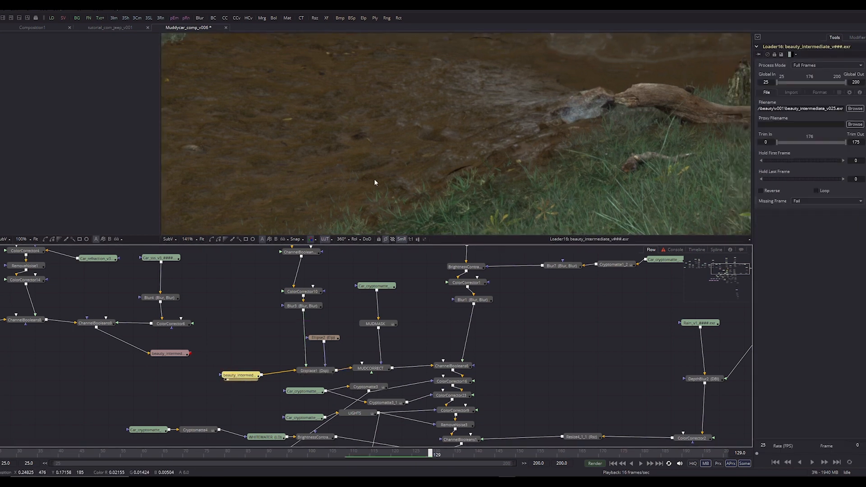
{"action": "left_click", "coordinate": [322, 371]}
{"action": "key", "text": "1"}
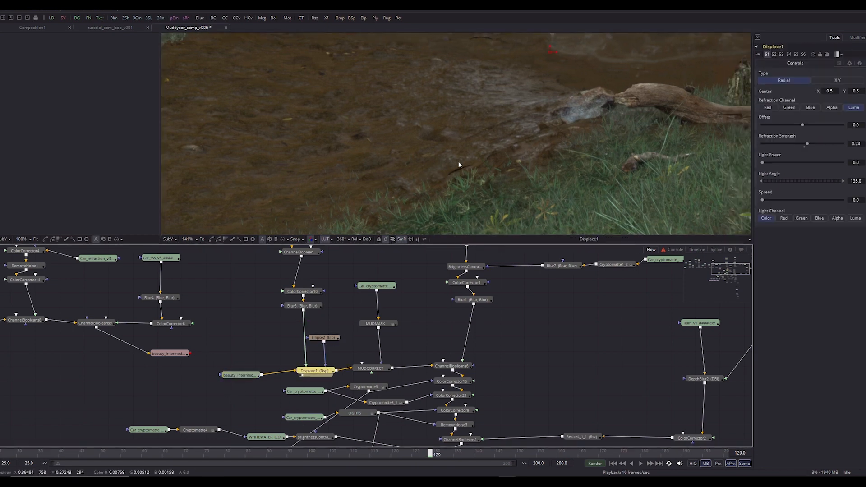
{"action": "scroll", "coordinate": [447, 165], "scroll_direction": "up", "scroll_amount": 3}
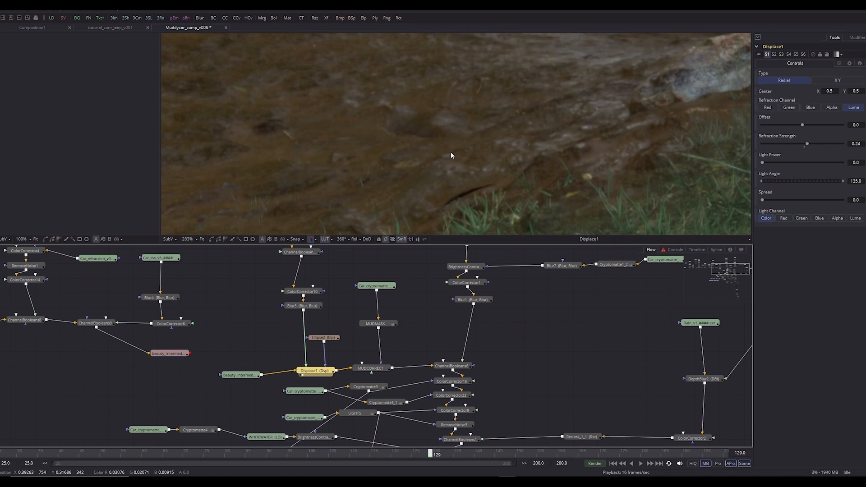
{"action": "left_click", "coordinate": [240, 375]}
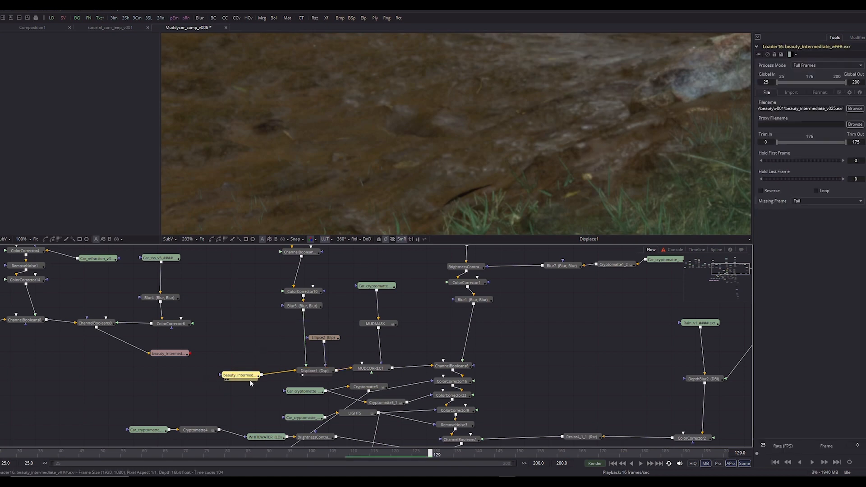
{"action": "key", "text": "1"}
{"action": "left_click", "coordinate": [317, 371]}
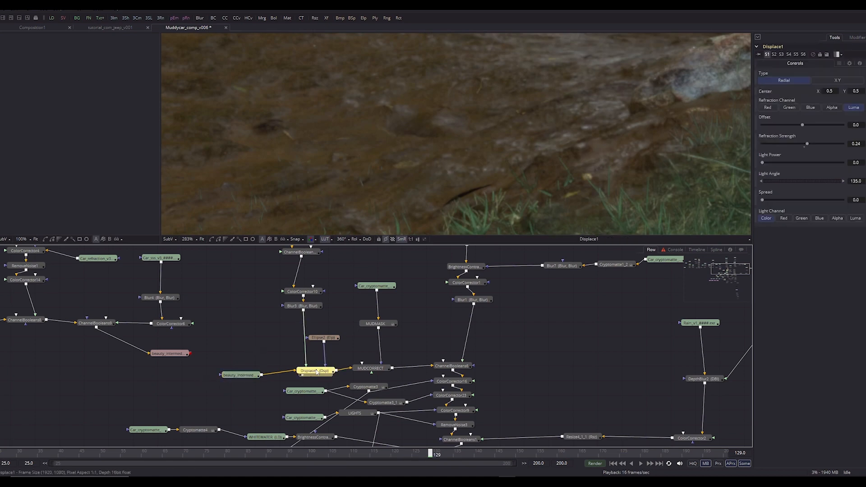
{"action": "left_click", "coordinate": [255, 377]}
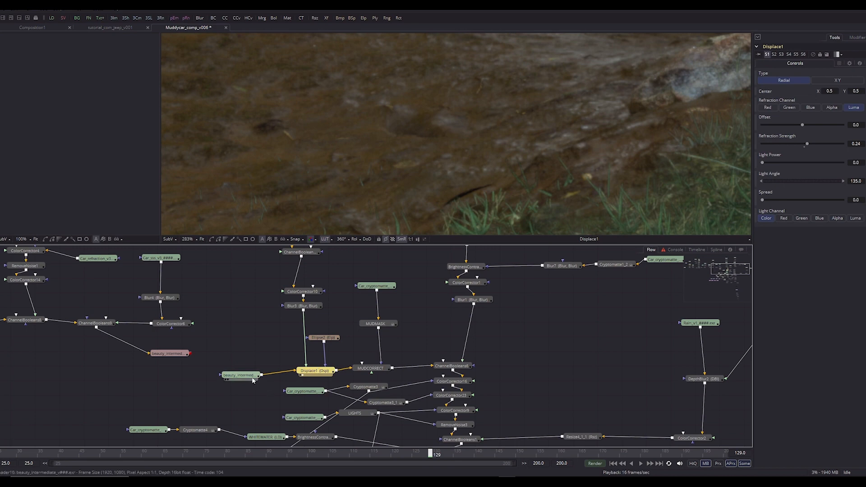
{"action": "left_click", "coordinate": [316, 371]}
{"action": "key", "text": "1"}
Play the Displace1 result and check the water surface between frames 130 and 141, stopping at frame 134
{"action": "key", "text": "space"}
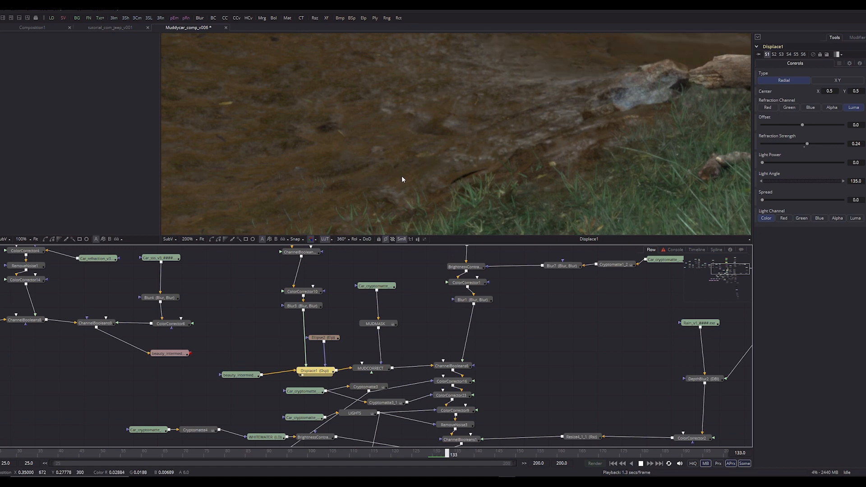
{"action": "scroll", "coordinate": [401, 177], "scroll_direction": "up", "scroll_amount": 1}
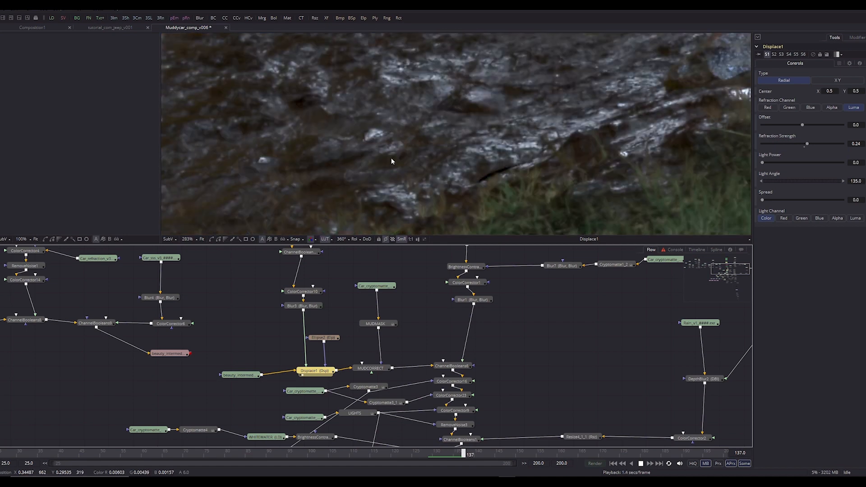
{"action": "scroll", "coordinate": [413, 142], "scroll_direction": "down", "scroll_amount": 3}
{"action": "left_click_drag", "start_coordinate": [443, 113], "coordinate": [456, 186]}
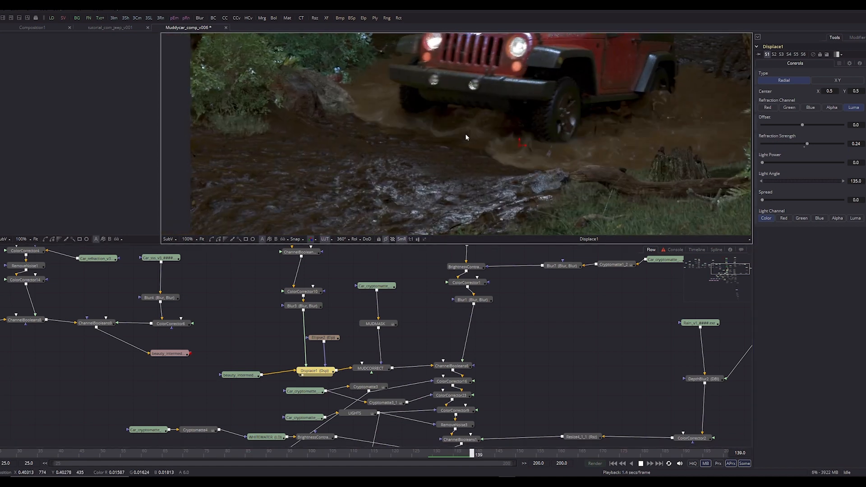
{"action": "left_click", "coordinate": [434, 453]}
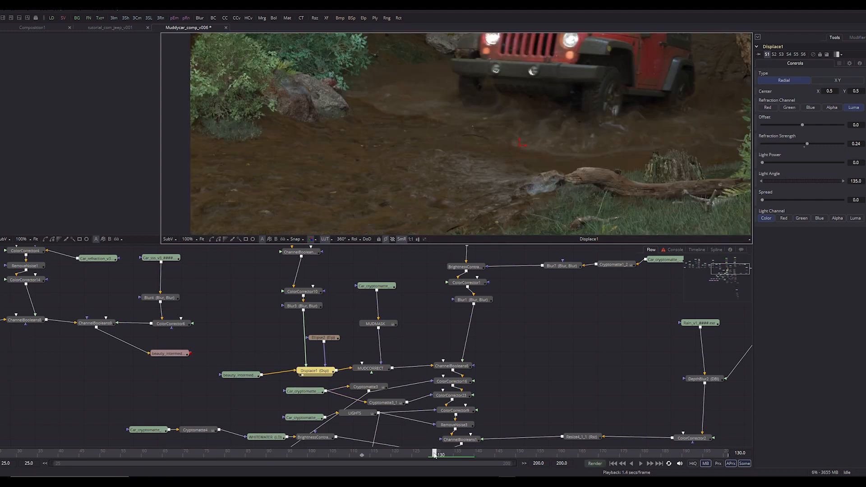
{"action": "left_click_drag", "start_coordinate": [446, 454], "coordinate": [473, 455]}
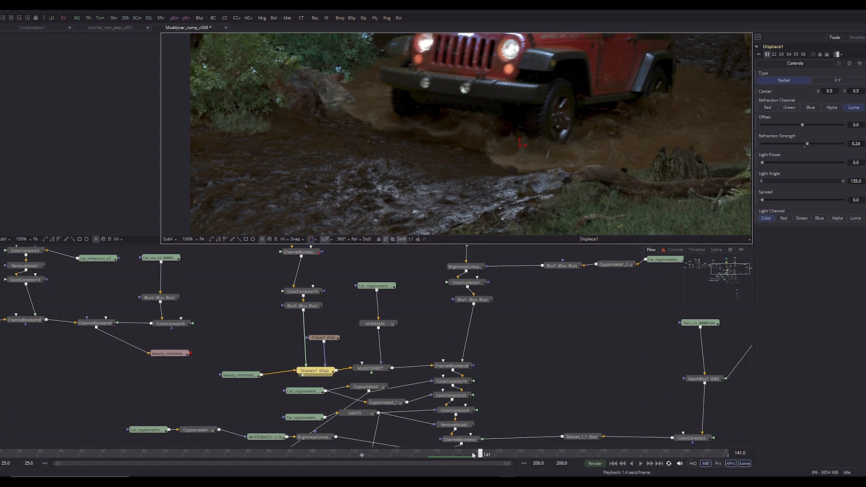
{"action": "left_click", "coordinate": [450, 458]}
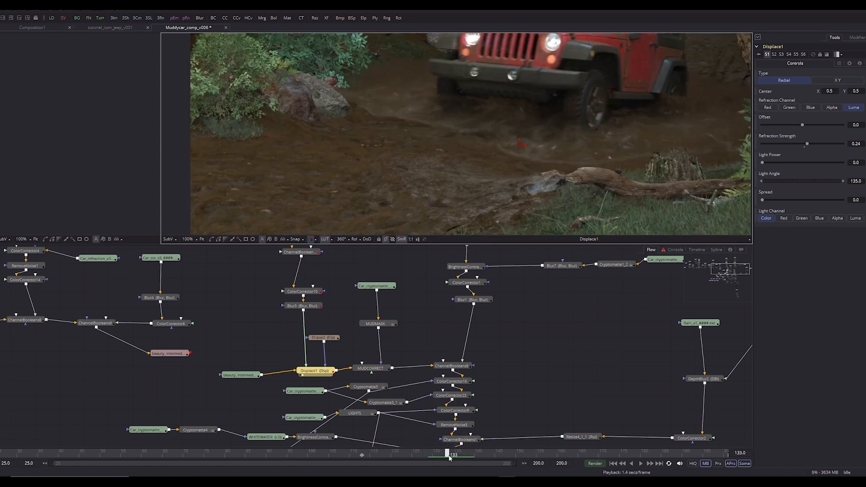
{"action": "mouse_move", "coordinate": [449, 458]}
{"action": "left_mouse_down"}
{"action": "mouse_move", "coordinate": [469, 455]}
{"action": "mouse_move", "coordinate": [451, 456]}
{"action": "left_mouse_up"}
Examine the chain of car render passes that is merged into the beauty_intermediate saver, back to the Car_diffuse loader
{"action": "left_click_drag", "start_coordinate": [174, 364], "coordinate": [446, 382]}
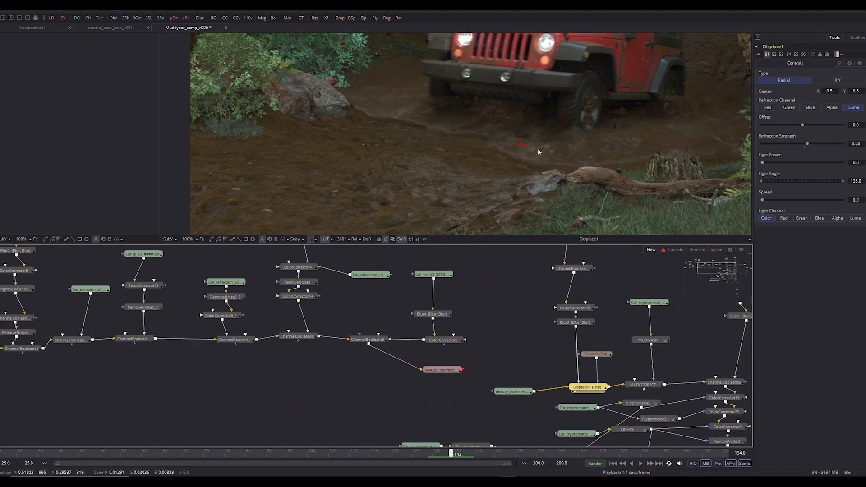
{"action": "scroll", "coordinate": [518, 145], "scroll_direction": "down", "scroll_amount": 1}
{"action": "left_click_drag", "start_coordinate": [147, 282], "coordinate": [507, 302]}
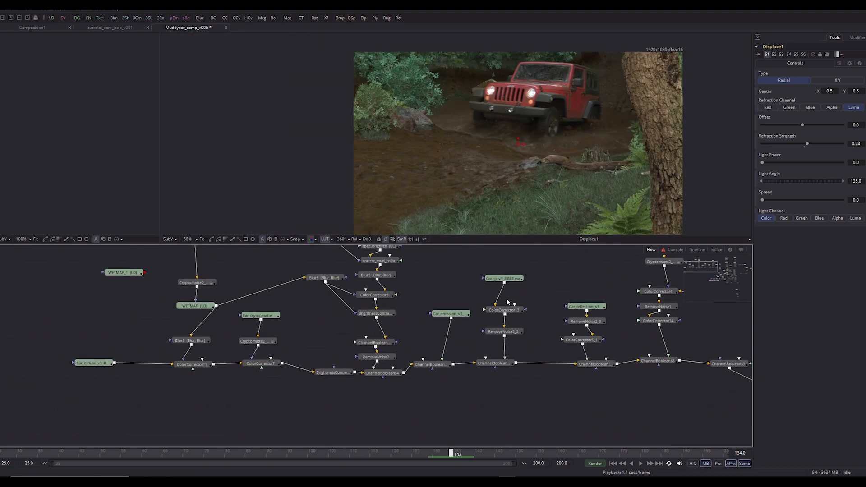
{"action": "left_click_drag", "start_coordinate": [564, 180], "coordinate": [214, 116]}
{"action": "left_click_drag", "start_coordinate": [631, 396], "coordinate": [176, 348]}
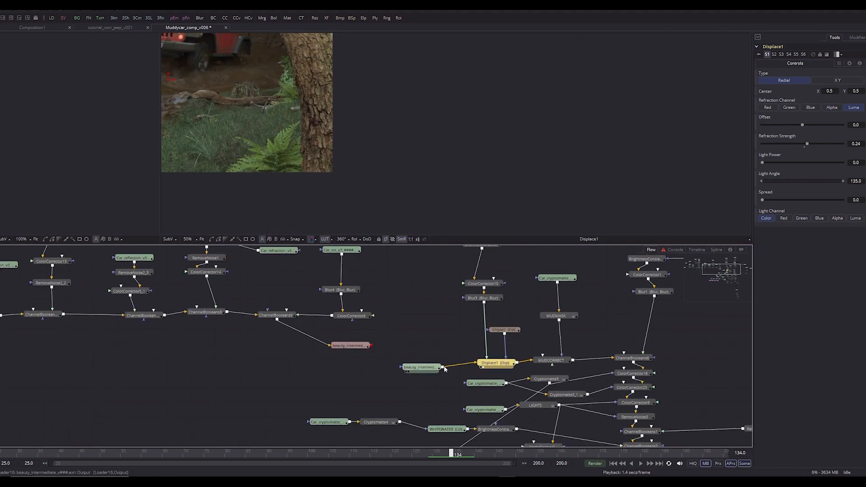
{"action": "left_click_drag", "start_coordinate": [219, 111], "coordinate": [458, 173]}
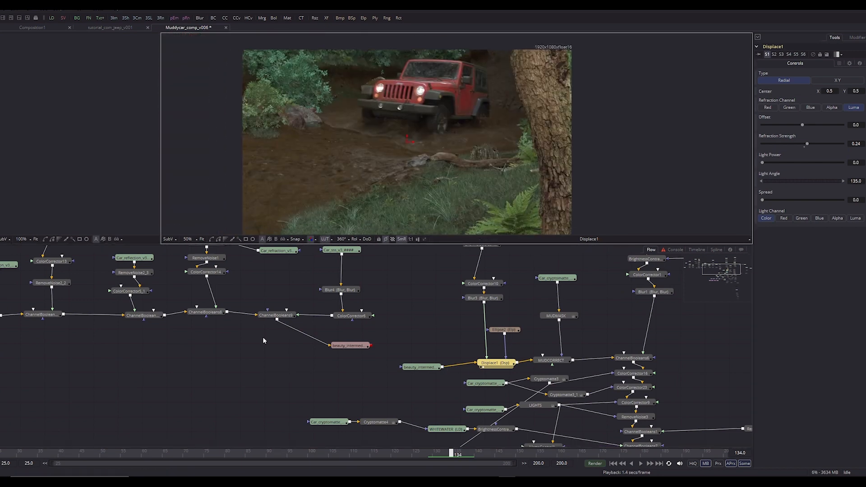
{"action": "left_click_drag", "start_coordinate": [264, 341], "coordinate": [366, 403]}
{"action": "left_click_drag", "start_coordinate": [258, 349], "coordinate": [344, 363]}
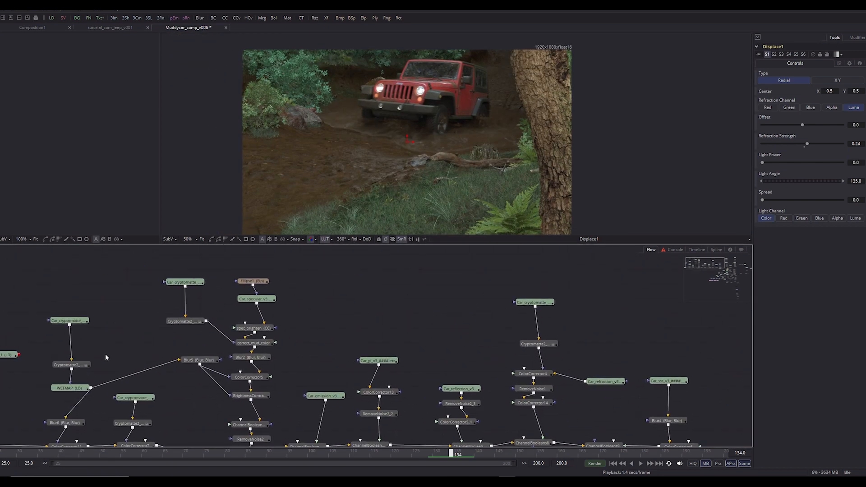
View the water matte from the Cryptomatte node above WETMAP and play it through to frame 146
{"action": "left_click_drag", "start_coordinate": [106, 358], "coordinate": [285, 332]}
{"action": "left_click", "coordinate": [253, 317]}
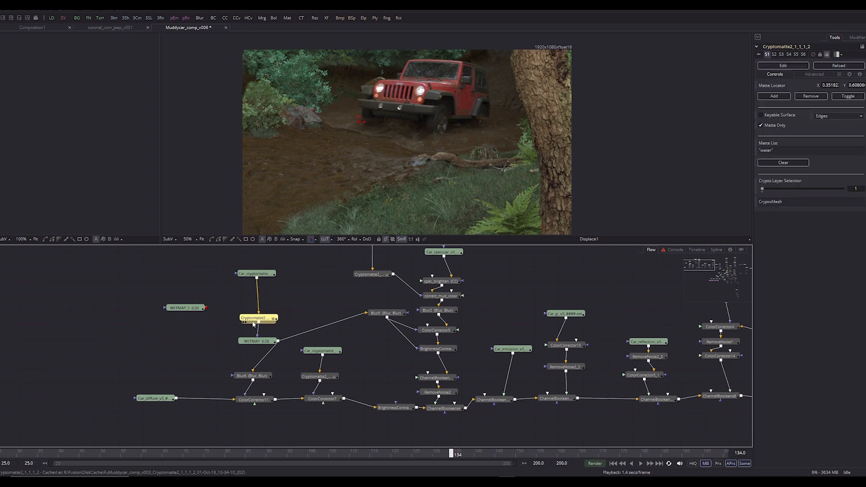
{"action": "key", "text": "2"}
{"action": "key", "text": "space"}
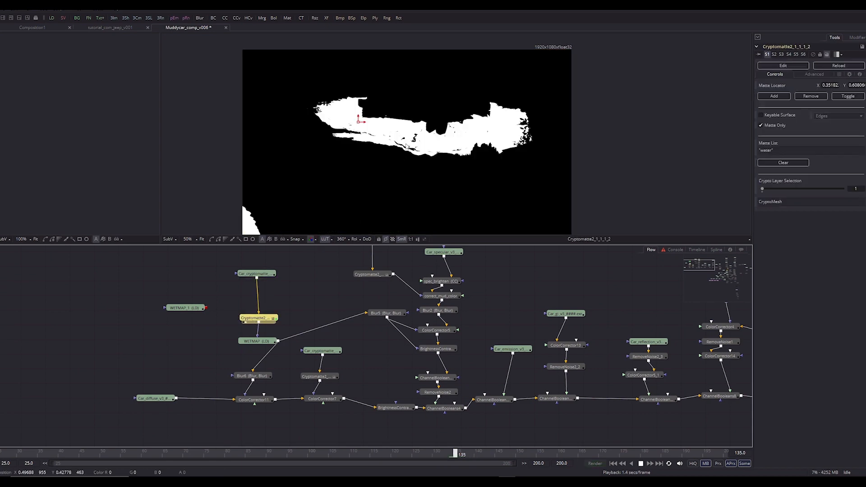
{"action": "left_click_drag", "start_coordinate": [380, 369], "coordinate": [180, 361]}
{"action": "left_click_drag", "start_coordinate": [533, 332], "coordinate": [245, 283]}
{"action": "key", "text": "space"}
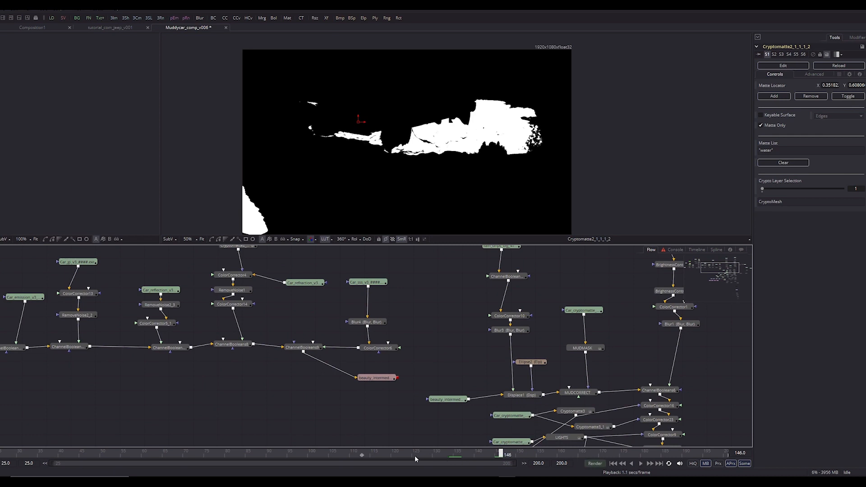
Show Displace1 again from frame 123, play the rippled water close up and scrub to frame 136
{"action": "left_click", "coordinate": [408, 453]}
{"action": "left_click", "coordinate": [522, 395]}
{"action": "left_click_drag", "start_coordinate": [404, 189], "coordinate": [463, 162]}
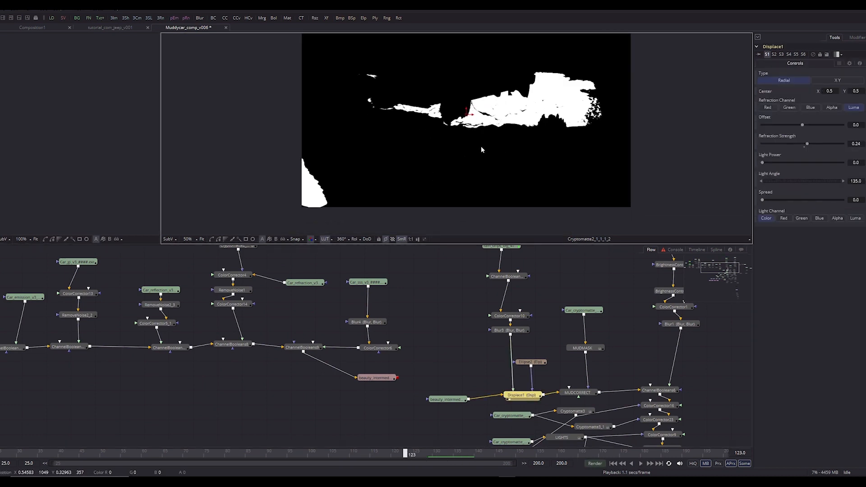
{"action": "key", "text": "2"}
{"action": "scroll", "coordinate": [476, 148], "scroll_direction": "up", "scroll_amount": 3}
{"action": "key", "text": "space"}
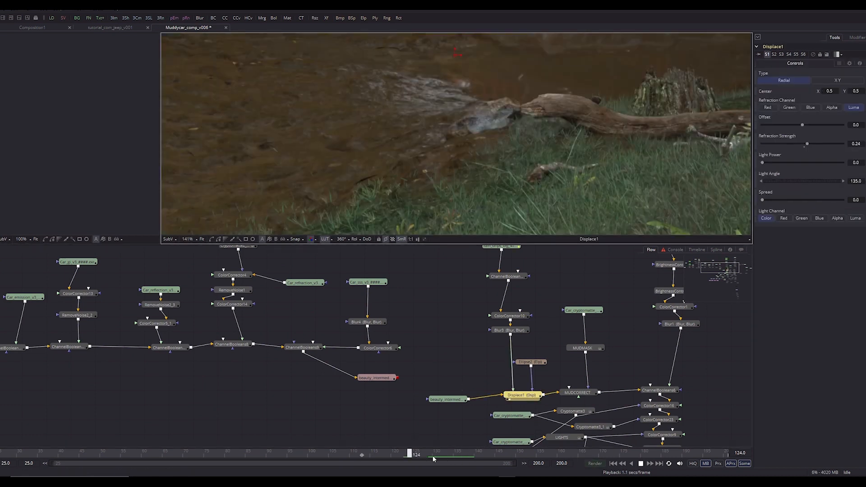
{"action": "left_click", "coordinate": [435, 456]}
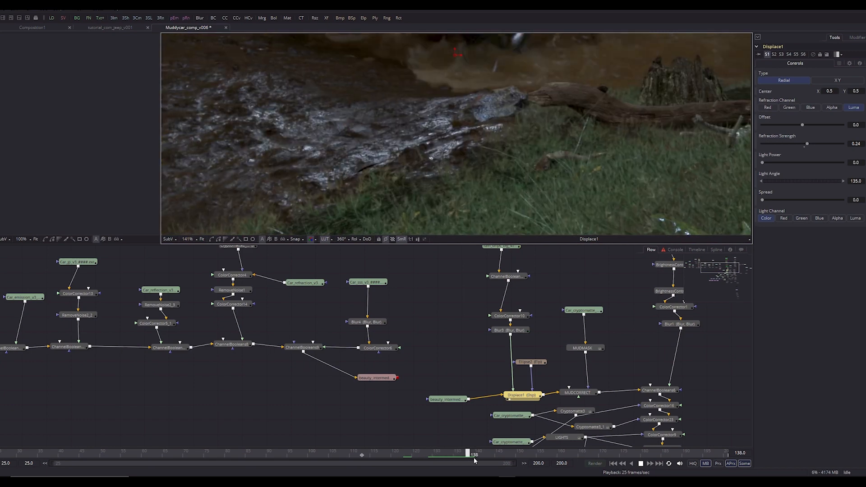
{"action": "scroll", "coordinate": [403, 121], "scroll_direction": "down", "scroll_amount": 1}
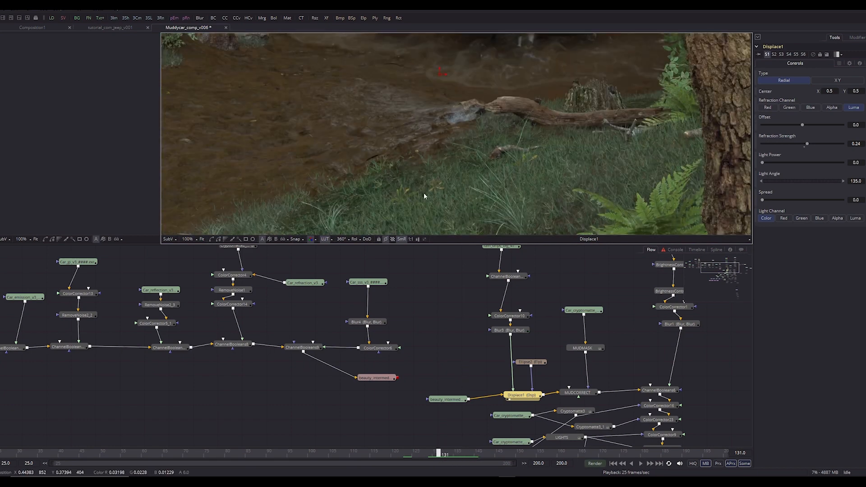
{"action": "left_click_drag", "start_coordinate": [443, 457], "coordinate": [456, 457]}
{"action": "scroll", "coordinate": [514, 198], "scroll_direction": "down", "scroll_amount": 1}
Compare the beauty_intermediate loader with the ChannelBooleans8 and ChannelBooleans9 outputs at frame 136
{"action": "left_click", "coordinate": [459, 401]}
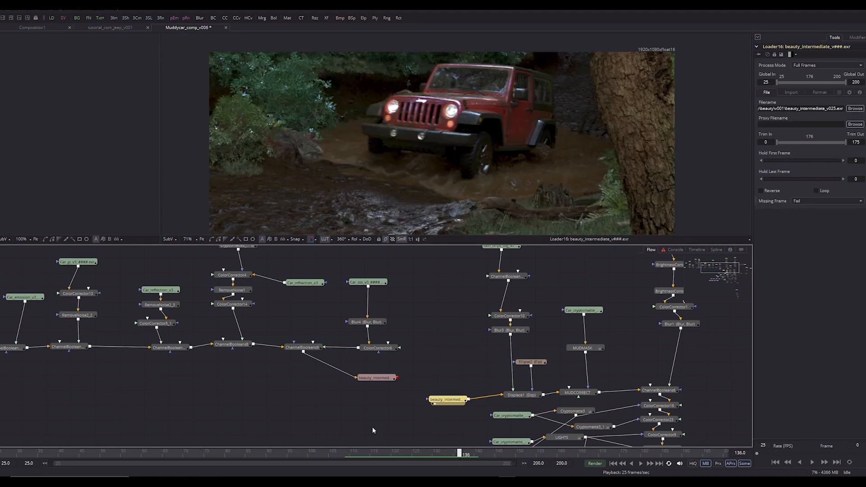
{"action": "left_click", "coordinate": [232, 345]}
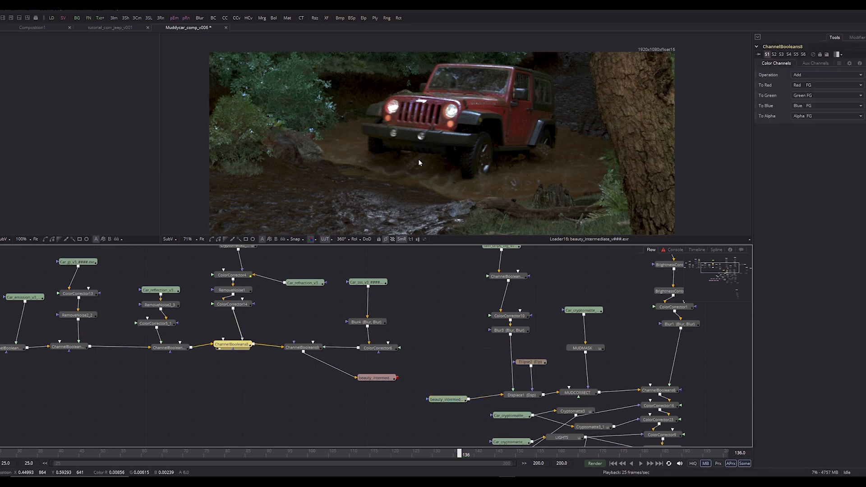
{"action": "key", "text": "2"}
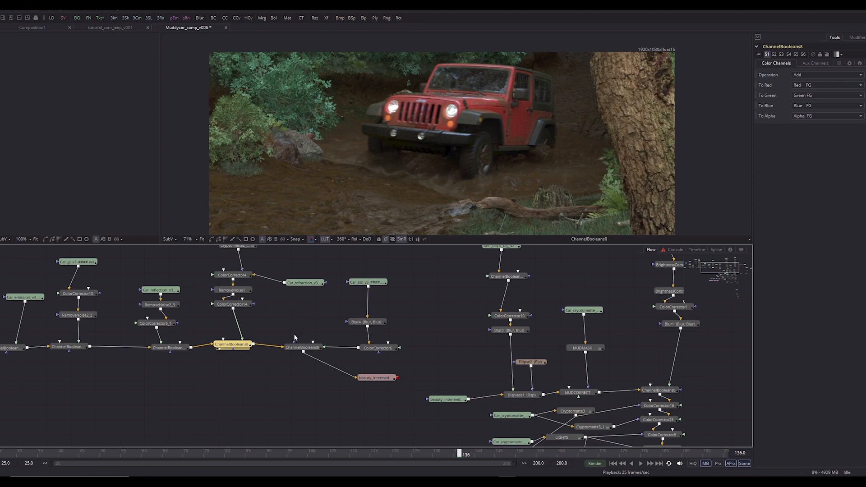
{"action": "left_click", "coordinate": [300, 348]}
{"action": "key", "text": "2"}
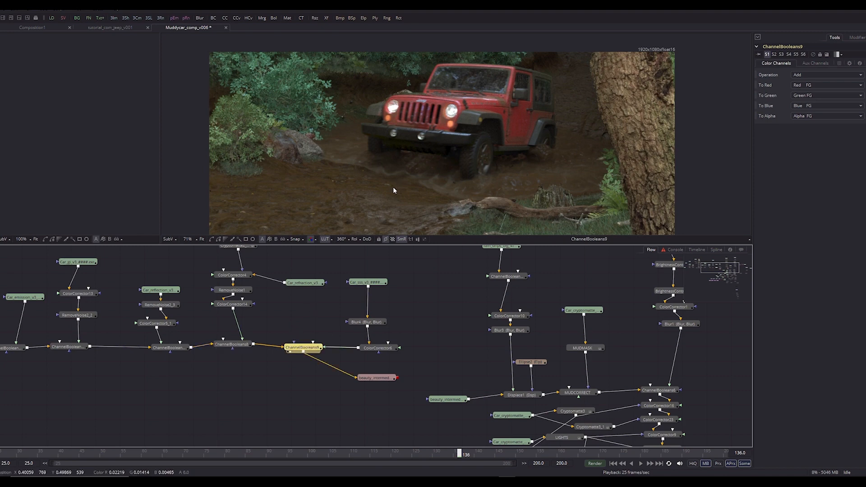
{"action": "left_click", "coordinate": [424, 334]}
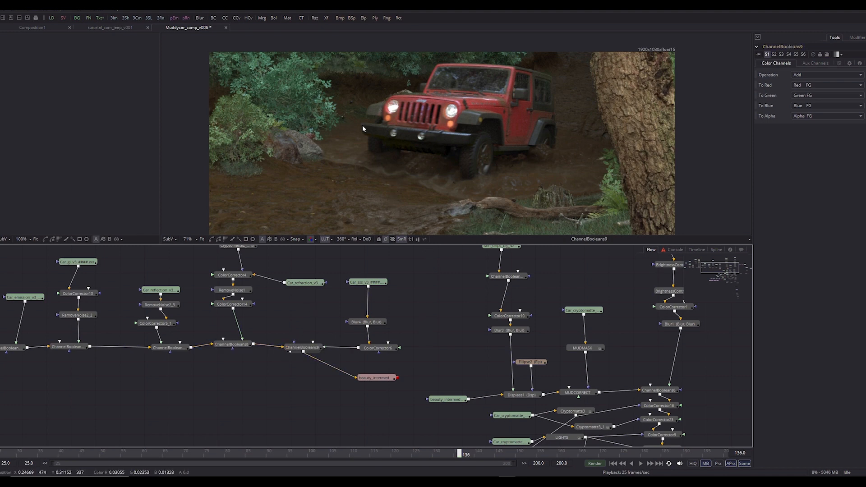
{"action": "left_click_drag", "start_coordinate": [439, 178], "coordinate": [488, 161]}
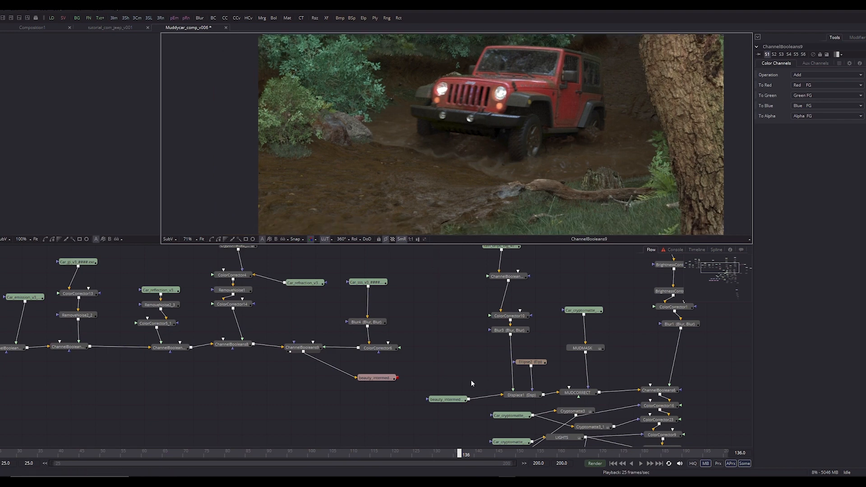
Show the beauty_intermediate loader at frame 136 and examine the car render pass chain that feeds it
{"action": "left_click", "coordinate": [446, 400]}
{"action": "key", "text": "2"}
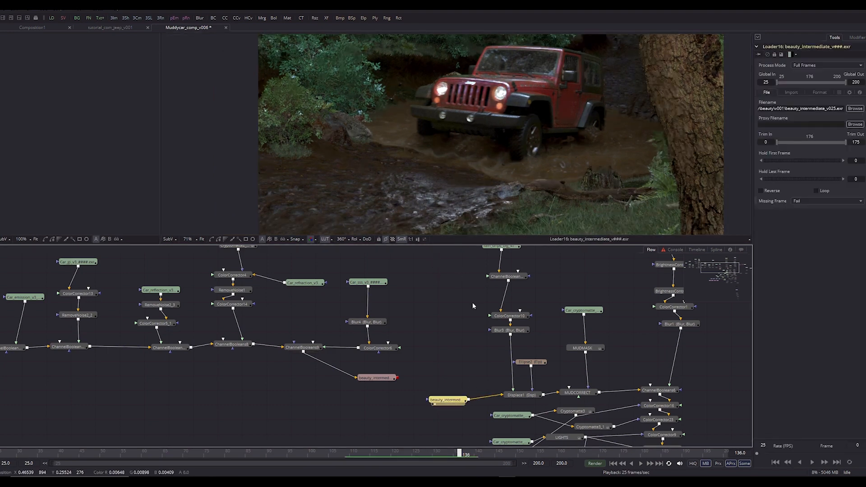
{"action": "left_click_drag", "start_coordinate": [241, 310], "coordinate": [370, 411]}
{"action": "left_click_drag", "start_coordinate": [178, 322], "coordinate": [262, 316]}
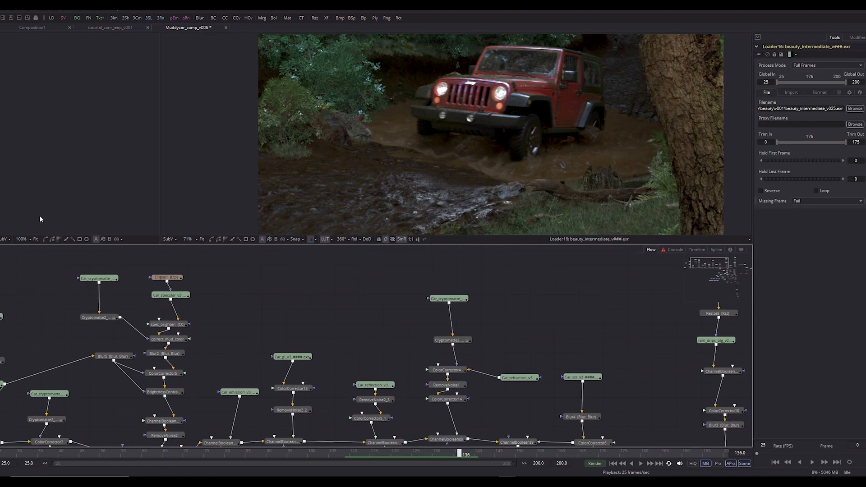
{"action": "left_click_drag", "start_coordinate": [483, 419], "coordinate": [190, 332]}
Compare the Displace1 output with the beauty_intermediate loader, zoomed in on the water at frame 136
{"action": "left_click", "coordinate": [443, 403]}
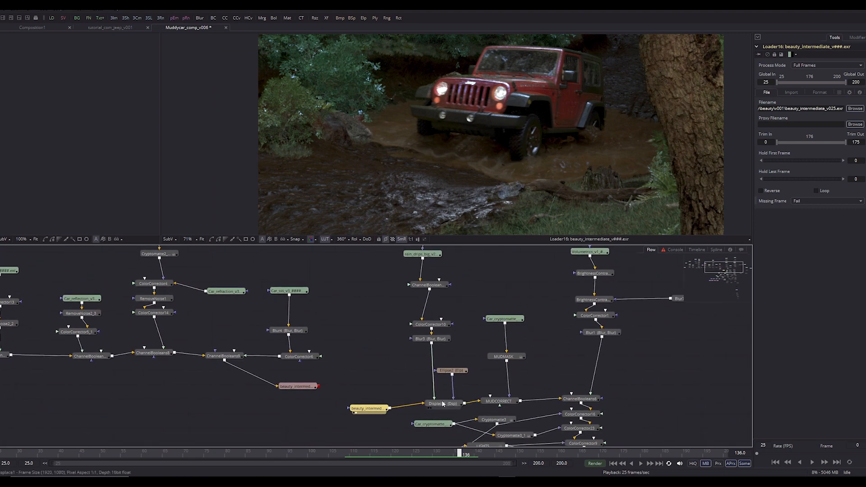
{"action": "scroll", "coordinate": [454, 186], "scroll_direction": "up", "scroll_amount": 2}
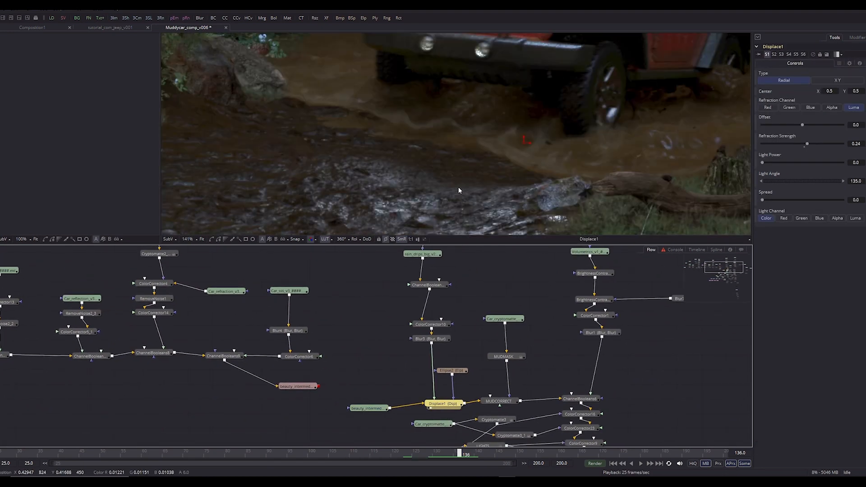
{"action": "left_click", "coordinate": [368, 408]}
{"action": "left_click", "coordinate": [443, 403]}
Play the Displace1 water from frame 88 and inspect the displaced ripples close up
{"action": "scroll", "coordinate": [419, 122], "scroll_direction": "down", "scroll_amount": 3}
{"action": "scroll", "coordinate": [435, 125], "scroll_direction": "up", "scroll_amount": 2}
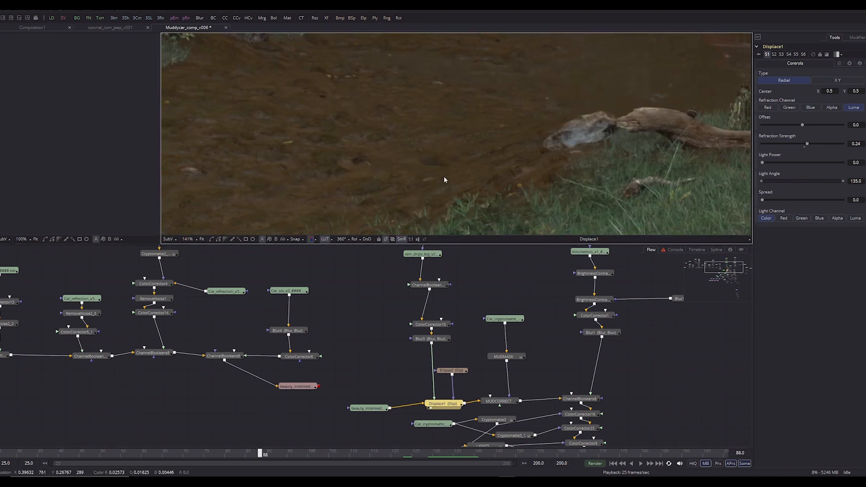
{"action": "key", "text": "space"}
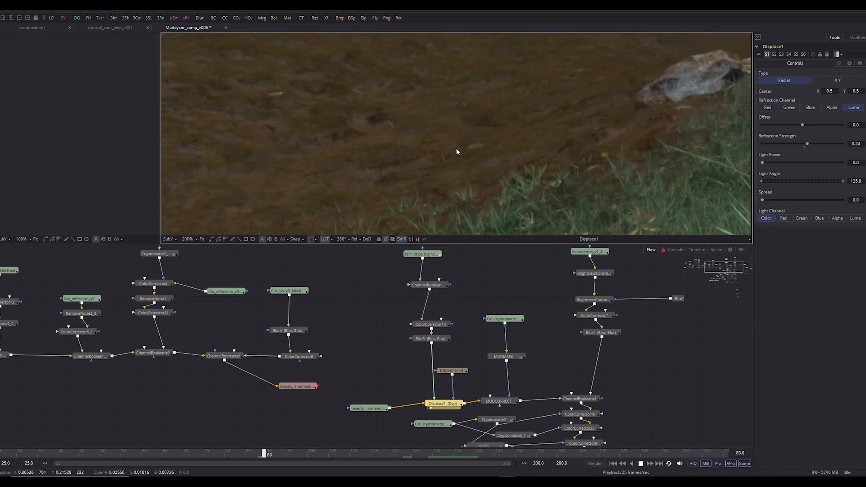
{"action": "scroll", "coordinate": [469, 143], "scroll_direction": "up", "scroll_amount": 1}
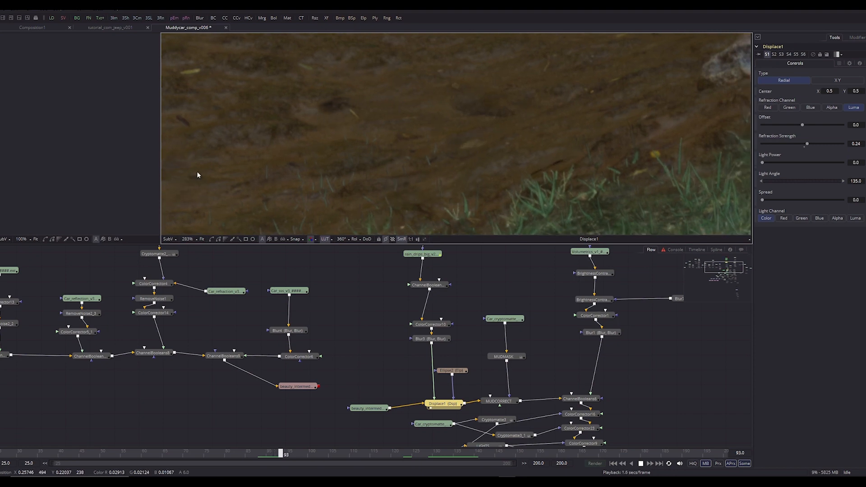
{"action": "scroll", "coordinate": [326, 163], "scroll_direction": "down", "scroll_amount": 3}
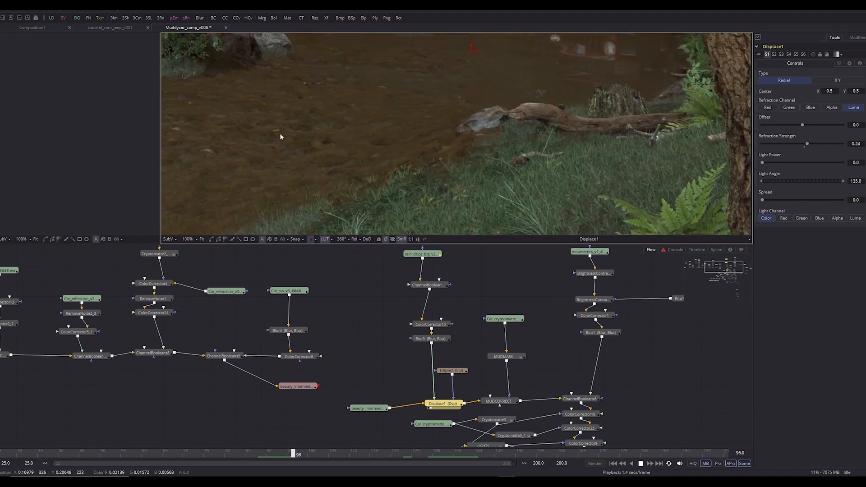
View the blurred ripple pass from Blur3 at frame 94
{"action": "left_click", "coordinate": [429, 339]}
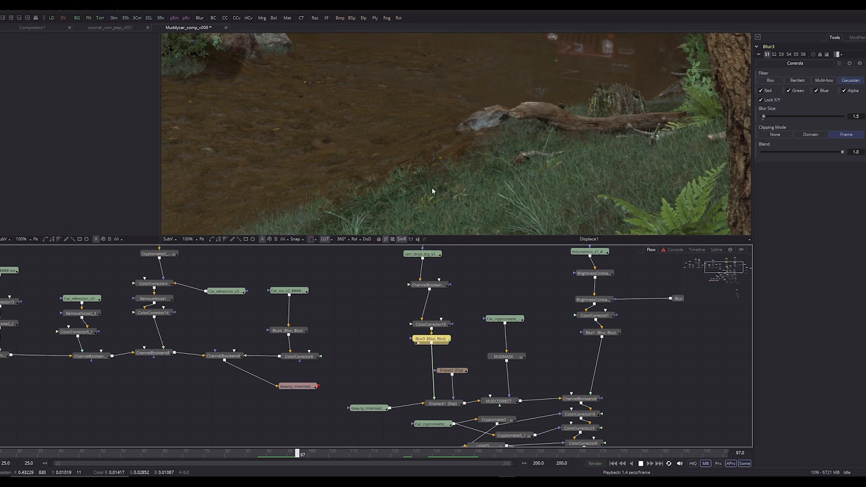
{"action": "key", "text": "1"}
{"action": "left_click", "coordinate": [285, 453]}
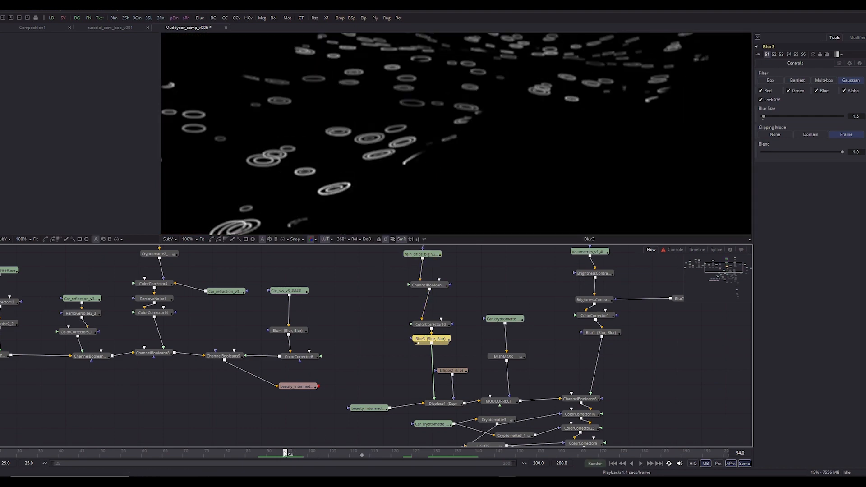
Show Displace1 again, replay the rippled water close up from frame 87 and return to the wider shot
{"action": "left_click", "coordinate": [428, 405]}
{"action": "key", "text": "1"}
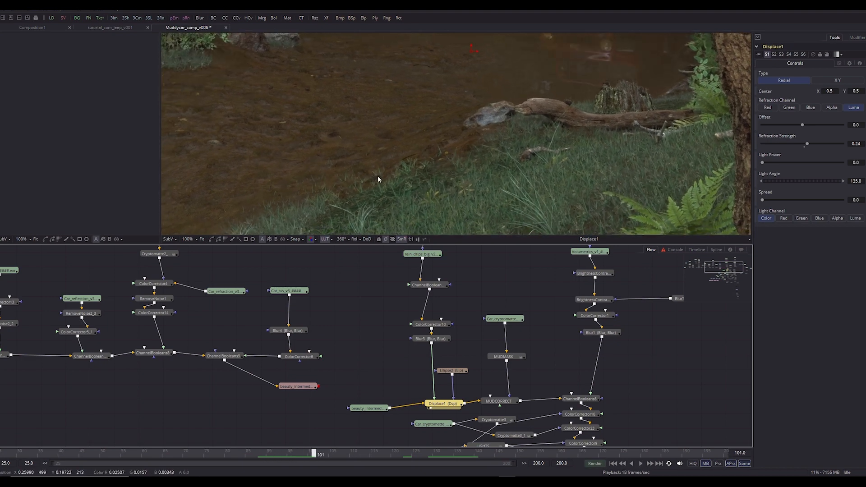
{"action": "scroll", "coordinate": [378, 175], "scroll_direction": "up", "scroll_amount": 2}
{"action": "left_click_drag", "start_coordinate": [309, 459], "coordinate": [255, 463]}
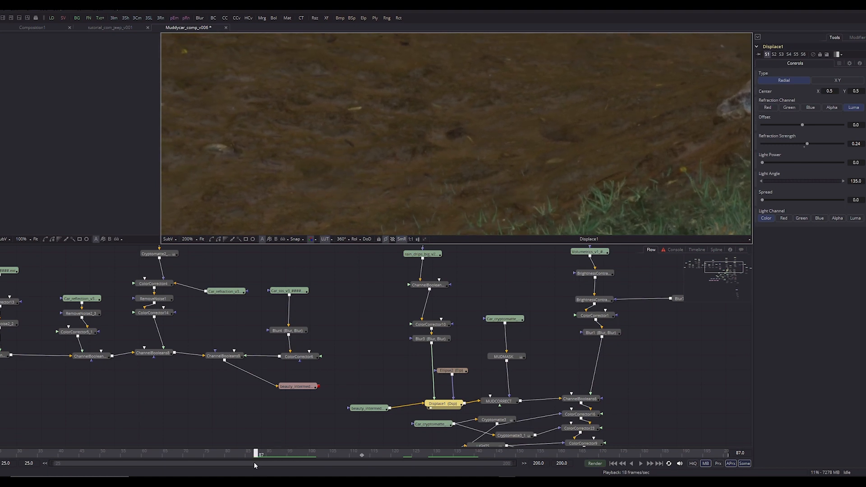
{"action": "scroll", "coordinate": [378, 134], "scroll_direction": "down", "scroll_amount": 5}
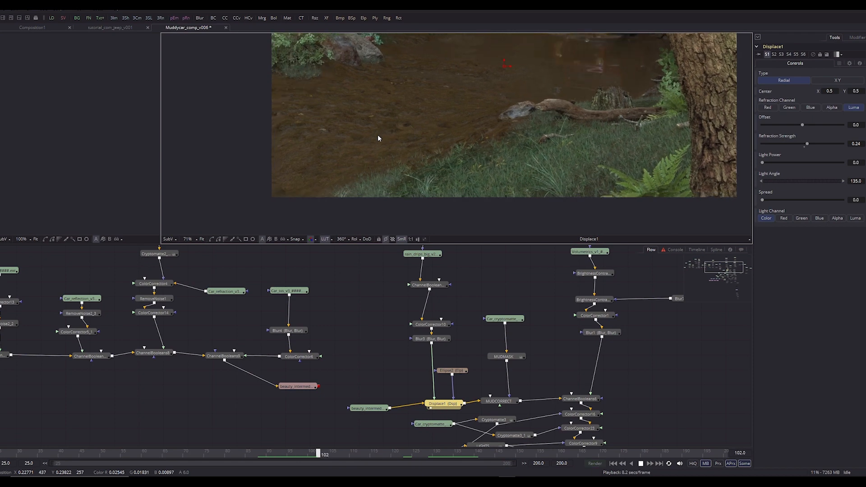
{"action": "left_click_drag", "start_coordinate": [416, 144], "coordinate": [369, 195]}
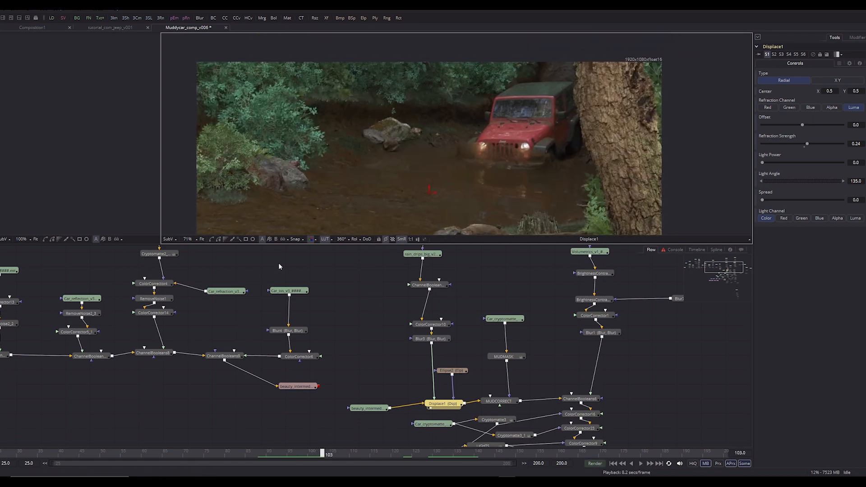
Switch to the MuddyCar scene in Houdini and hide the GROUND_RENDER object
{"action": "left_click", "coordinate": [322, 482]}
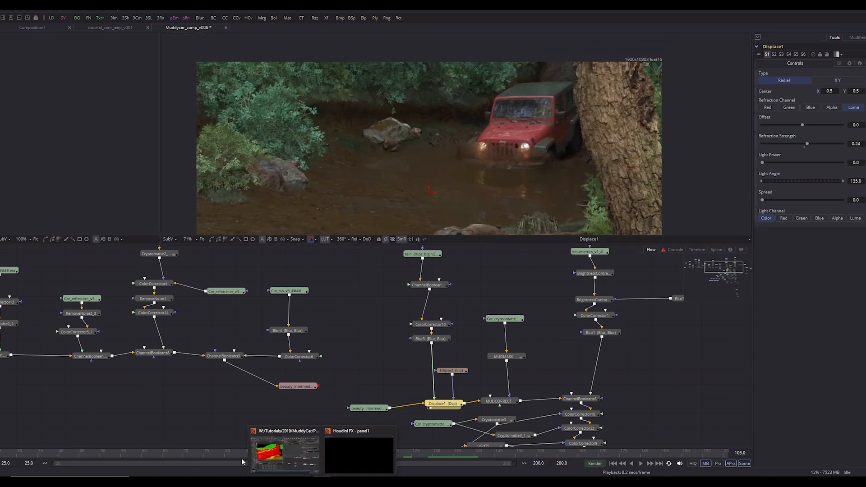
{"action": "left_click", "coordinate": [275, 457]}
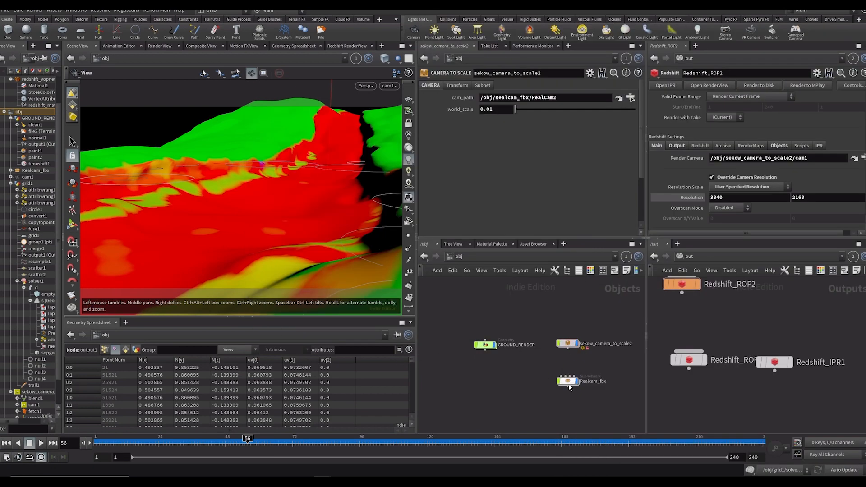
{"action": "left_click", "coordinate": [495, 346]}
{"action": "scroll", "coordinate": [503, 340], "scroll_direction": "down", "scroll_amount": 3}
{"action": "left_click_drag", "start_coordinate": [449, 294], "coordinate": [512, 377]}
Look through cam1 and play the expanding ripple circles up to frame 78
{"action": "left_click", "coordinate": [389, 86]}
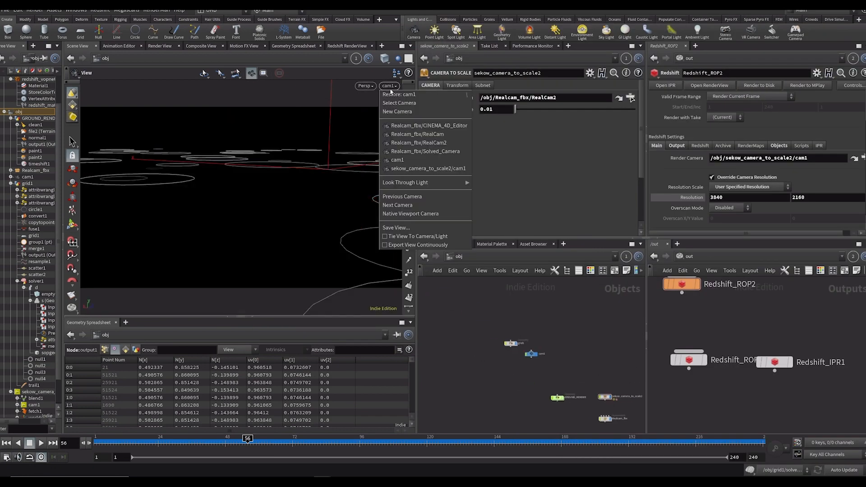
{"action": "left_click", "coordinate": [403, 161]}
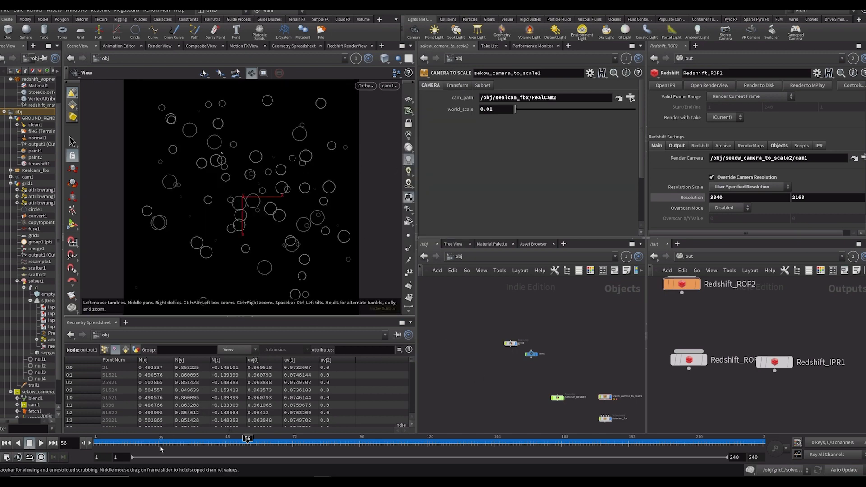
{"action": "left_click_drag", "start_coordinate": [159, 440], "coordinate": [162, 335]}
{"action": "key", "text": "Up"}
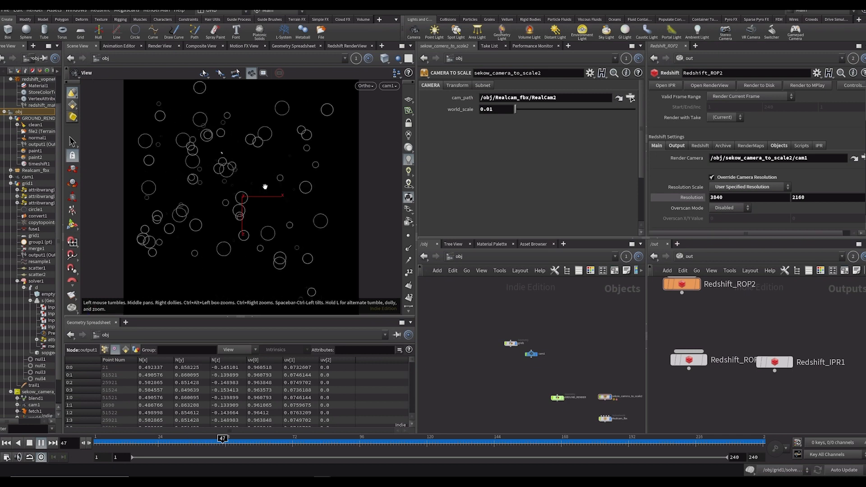
{"action": "key", "text": "Up"}
{"action": "scroll", "coordinate": [520, 344], "scroll_direction": "up", "scroll_amount": 1}
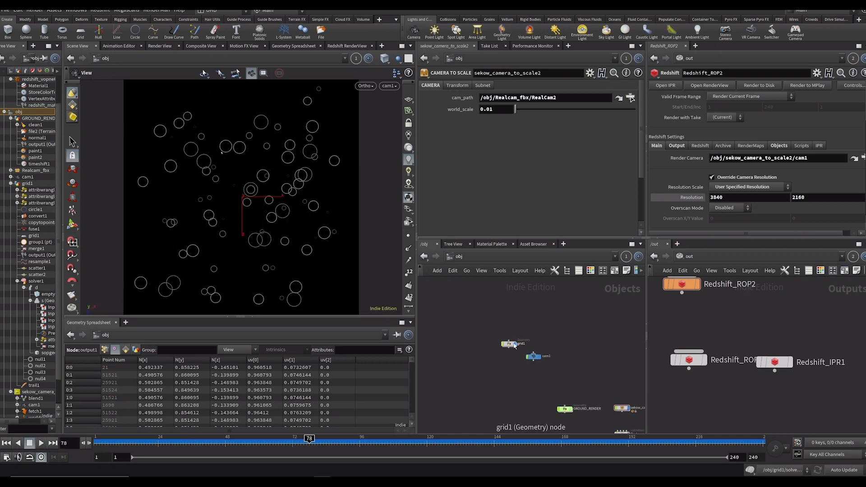
Open the grid1 geometry network, inspect the scatter nodes and solver1, and display the scattered points at merge1
{"action": "double_click", "coordinate": [508, 344]}
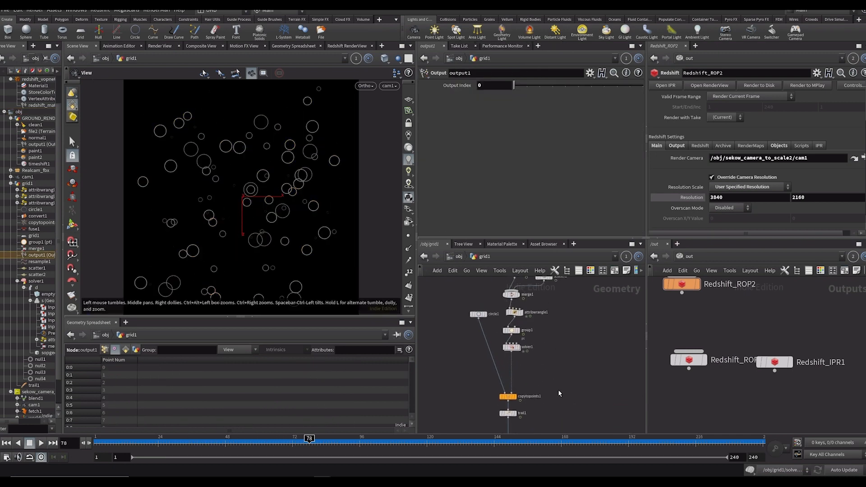
{"action": "left_click", "coordinate": [513, 349]}
{"action": "scroll", "coordinate": [577, 355], "scroll_direction": "up", "scroll_amount": 1}
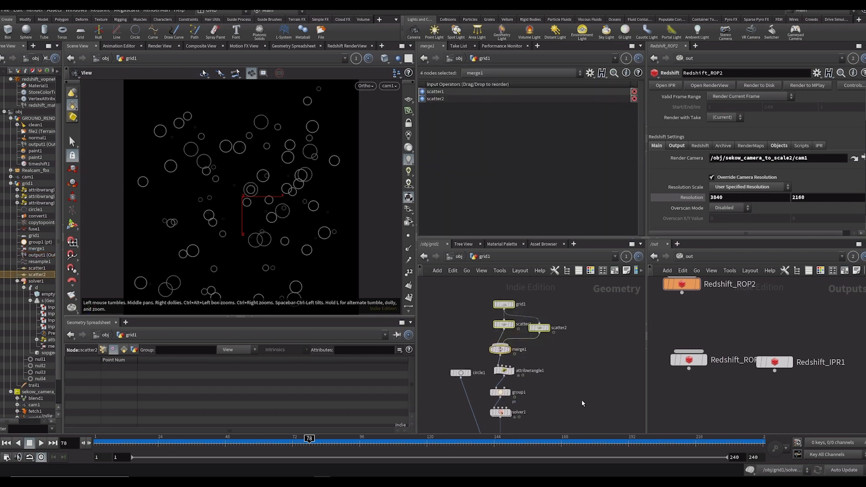
{"action": "left_click", "coordinate": [500, 413]}
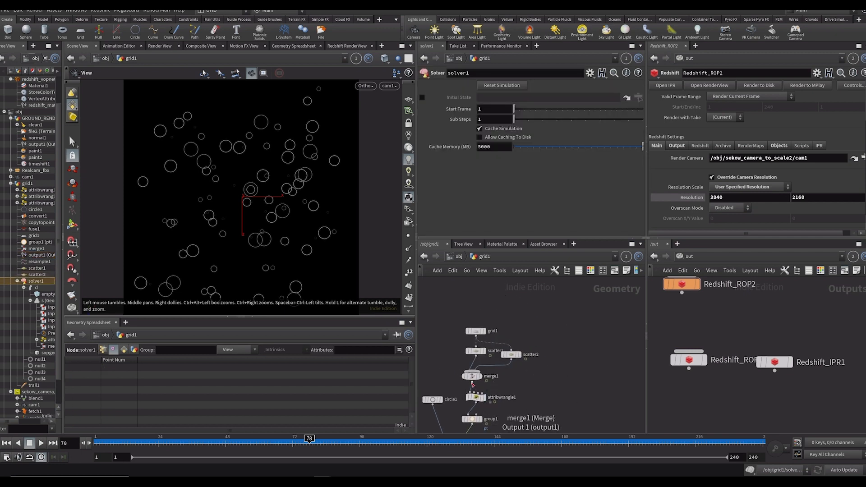
{"action": "left_click", "coordinate": [481, 381]}
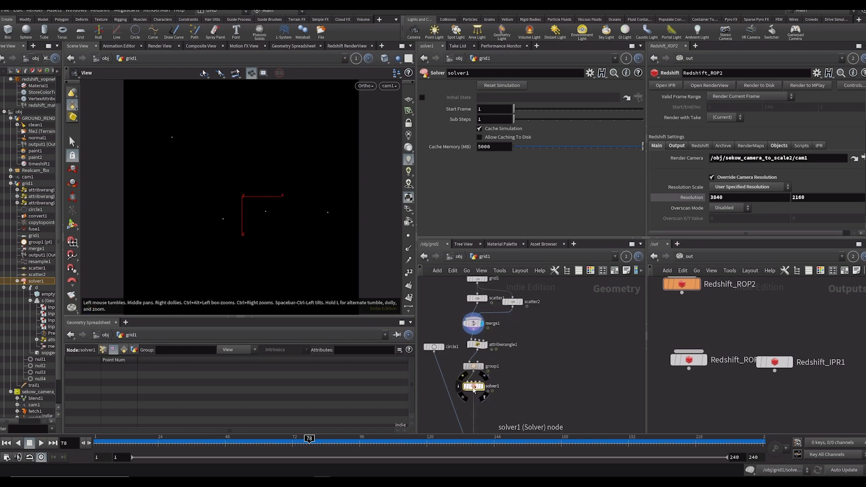
Display solver1 and play its points through to frame 189
{"action": "left_click", "coordinate": [482, 386]}
{"action": "key", "text": "Up"}
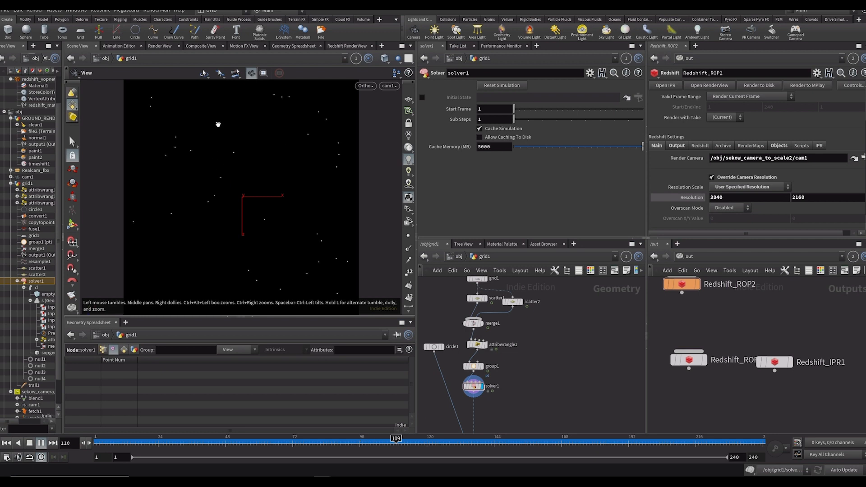
{"action": "left_click_drag", "start_coordinate": [509, 331], "coordinate": [513, 276]}
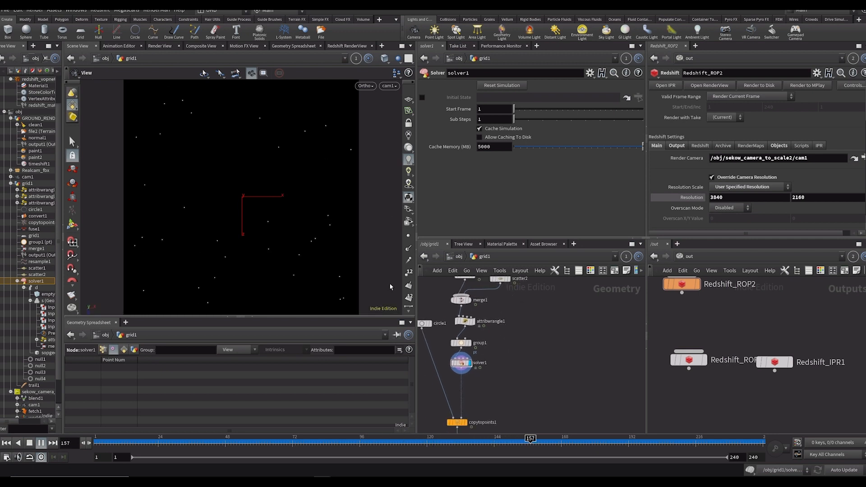
{"action": "key", "text": "Up"}
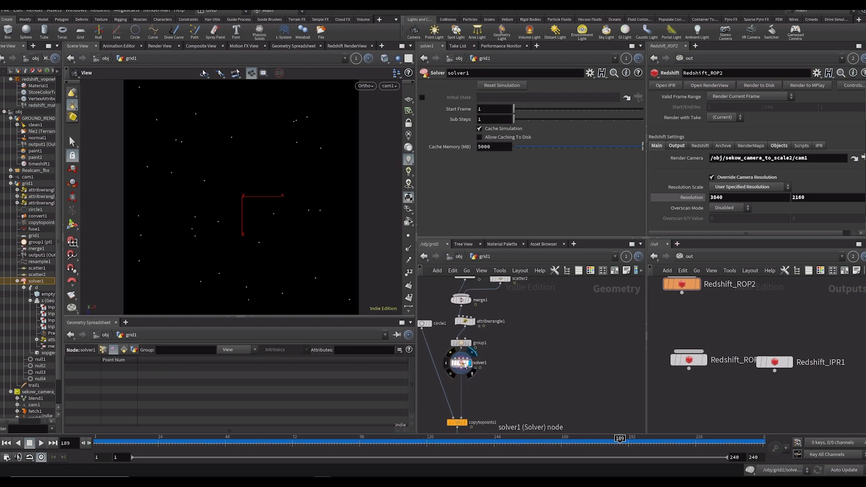
Open solver1, examine the pscale growth and point removal code in its attribwrangle1, and return to grid1
{"action": "double_click", "coordinate": [461, 363]}
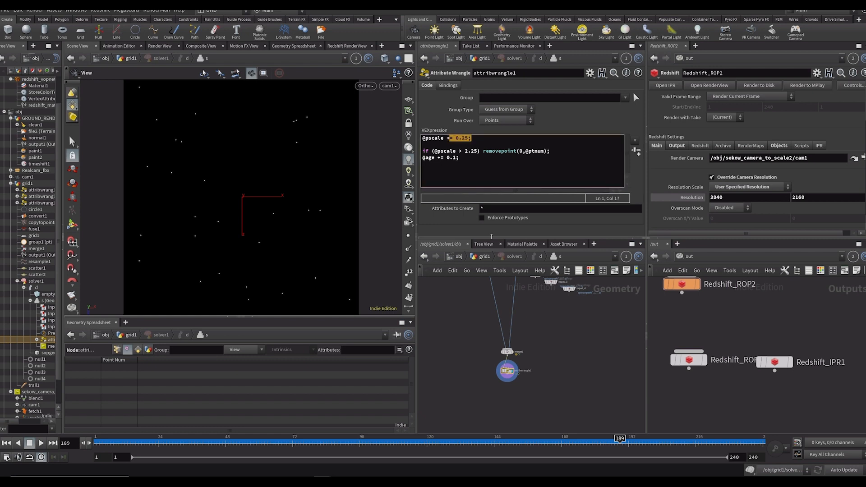
{"action": "left_click_drag", "start_coordinate": [465, 151], "coordinate": [509, 154]}
{"action": "left_click", "coordinate": [509, 157]}
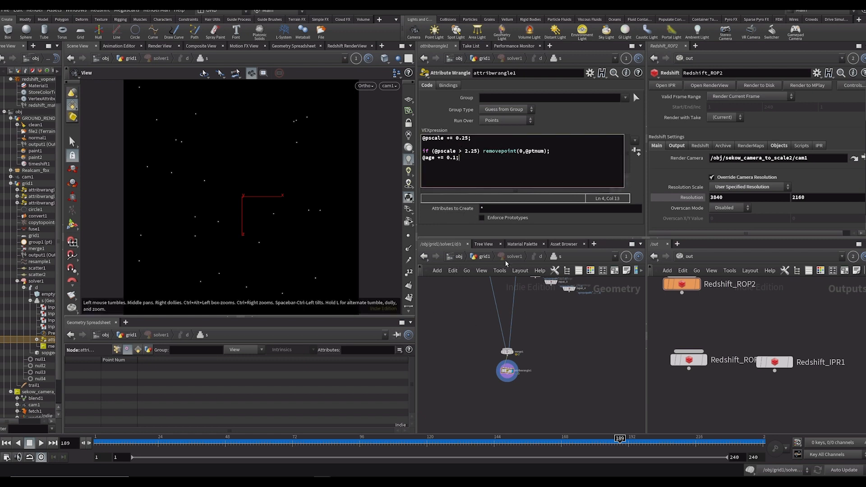
{"action": "key", "text": "u"}
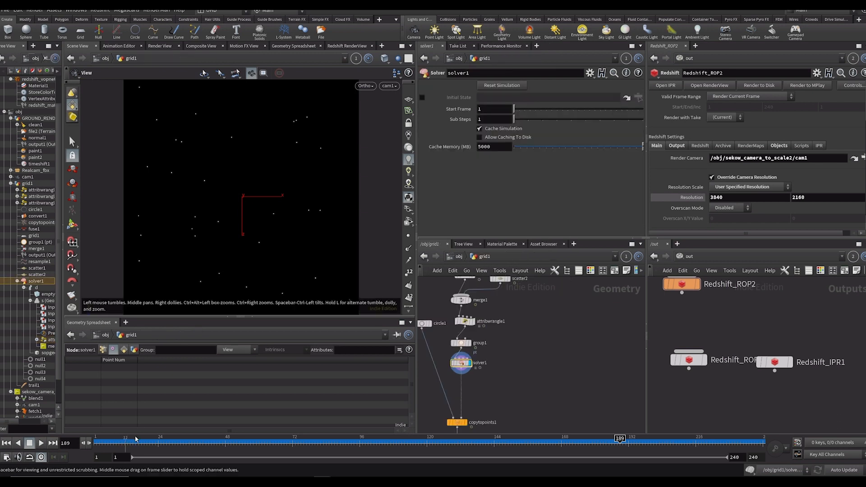
Scrub the solver1 points to frame 49, examine the surrounding nodes and replay the point animation
{"action": "left_click_drag", "start_coordinate": [136, 440], "coordinate": [227, 442]}
{"action": "left_click_drag", "start_coordinate": [482, 311], "coordinate": [502, 379]}
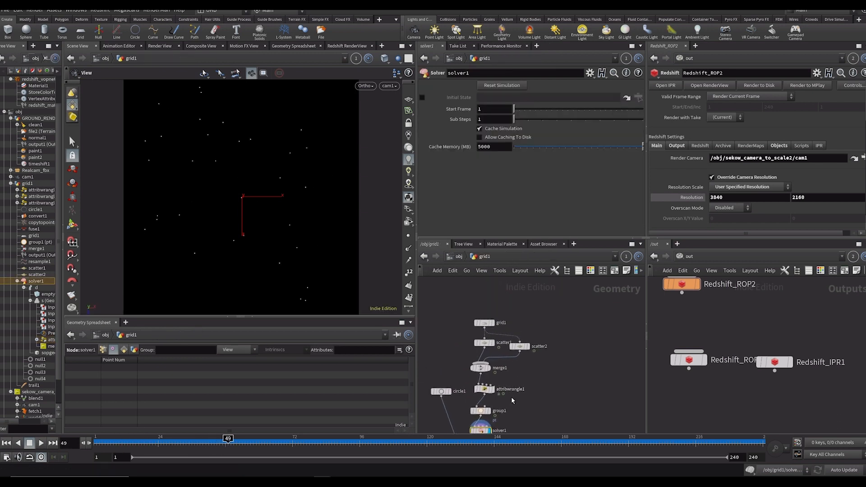
{"action": "left_click_drag", "start_coordinate": [608, 431], "coordinate": [601, 323]}
{"action": "key", "text": "Up"}
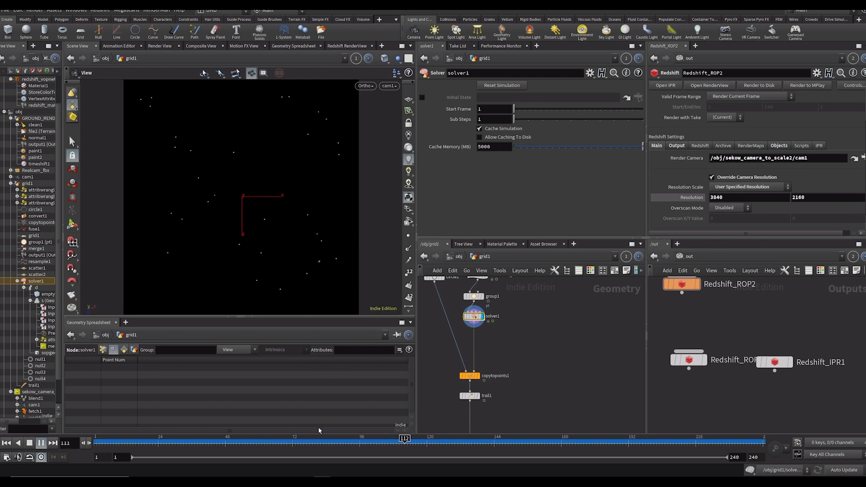
{"action": "left_click", "coordinate": [314, 441]}
{"action": "key", "text": "Up"}
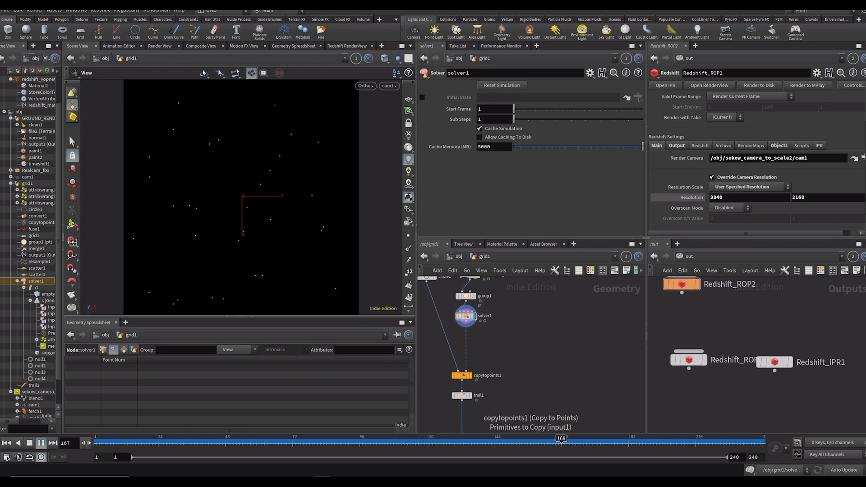
Display copytopoints1 and trail1 in turn while the ripple circles play
{"action": "left_click", "coordinate": [477, 368]}
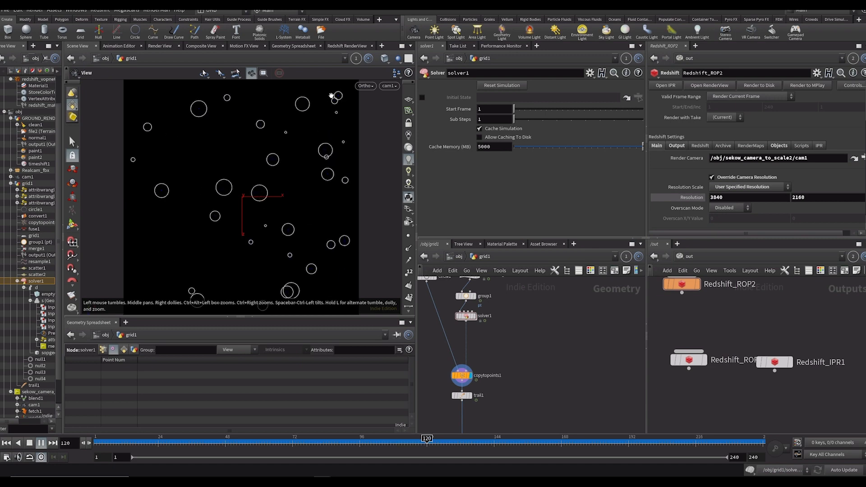
{"action": "left_click_drag", "start_coordinate": [488, 354], "coordinate": [533, 274]}
{"action": "left_click", "coordinate": [514, 320]}
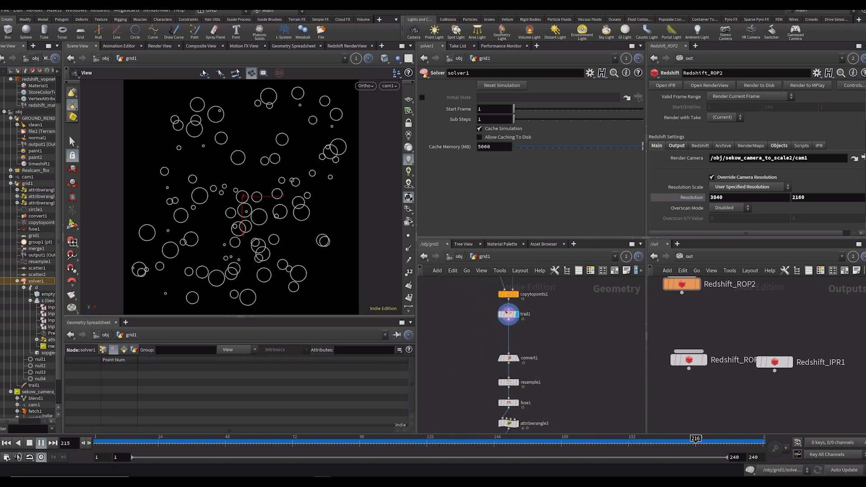
Try a Trail Length of 6 on trail1 and undo the change
{"action": "left_click_drag", "start_coordinate": [510, 319], "coordinate": [511, 332]}
{"action": "left_click", "coordinate": [510, 332]}
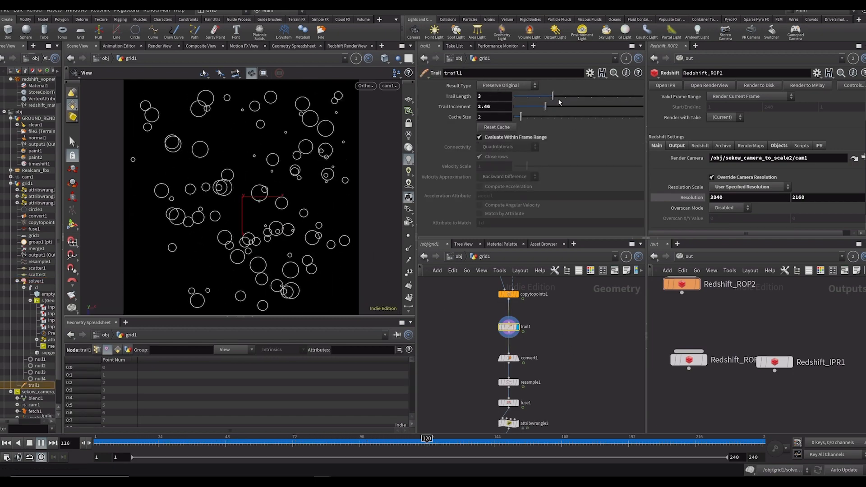
{"action": "left_click_drag", "start_coordinate": [554, 97], "coordinate": [591, 99]}
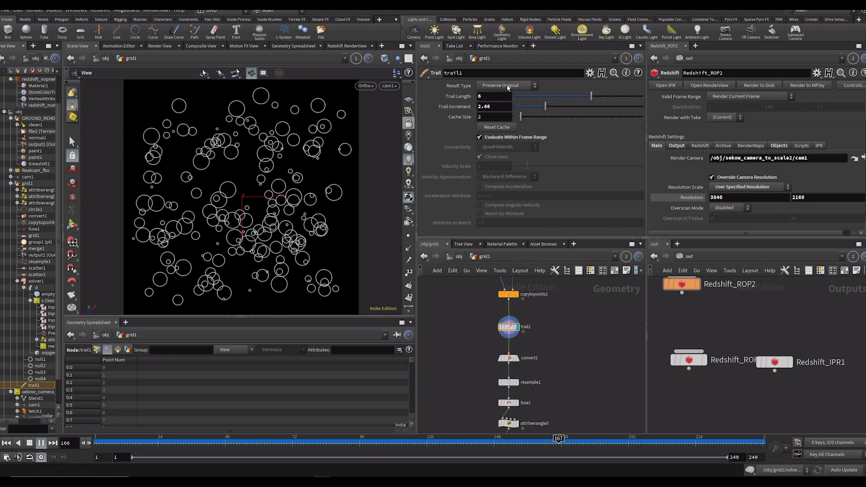
{"action": "key", "text": "ctrl+z"}
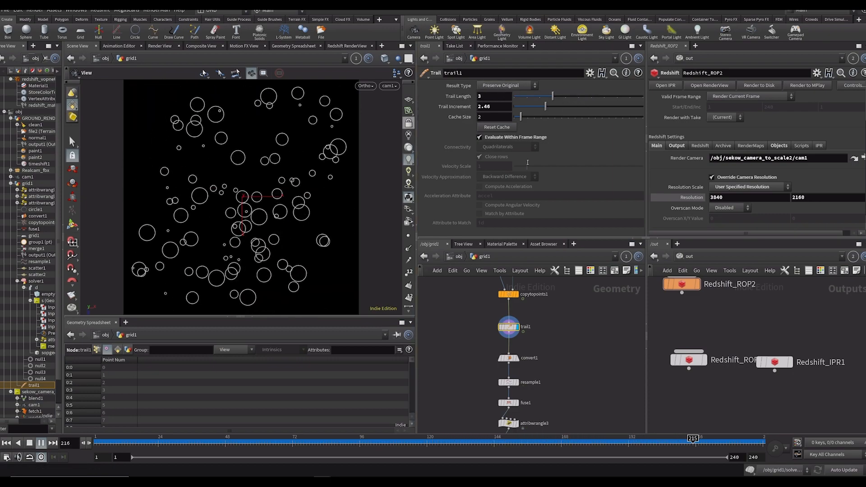
Display resample1 below trail1 and examine its segment settings while the circles play
{"action": "left_click_drag", "start_coordinate": [564, 364], "coordinate": [547, 314]}
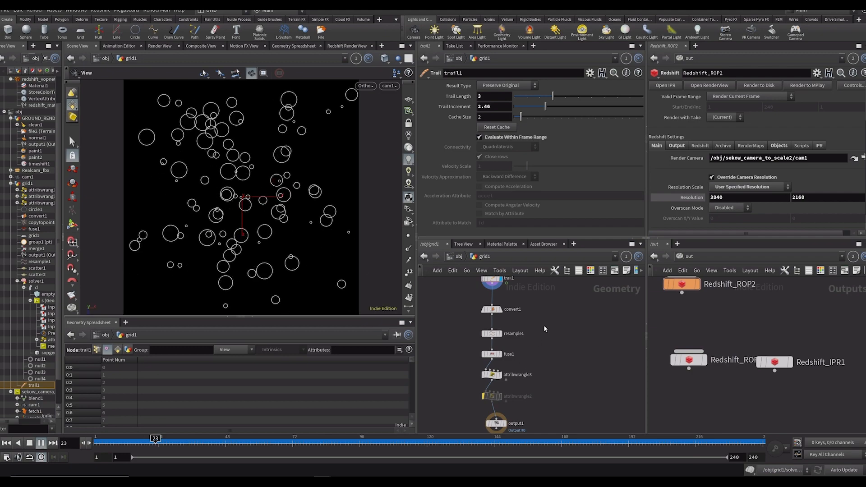
{"action": "scroll", "coordinate": [545, 329], "scroll_direction": "down", "scroll_amount": 2}
{"action": "left_click_drag", "start_coordinate": [533, 343], "coordinate": [543, 440]}
{"action": "scroll", "coordinate": [517, 339], "scroll_direction": "up", "scroll_amount": 4}
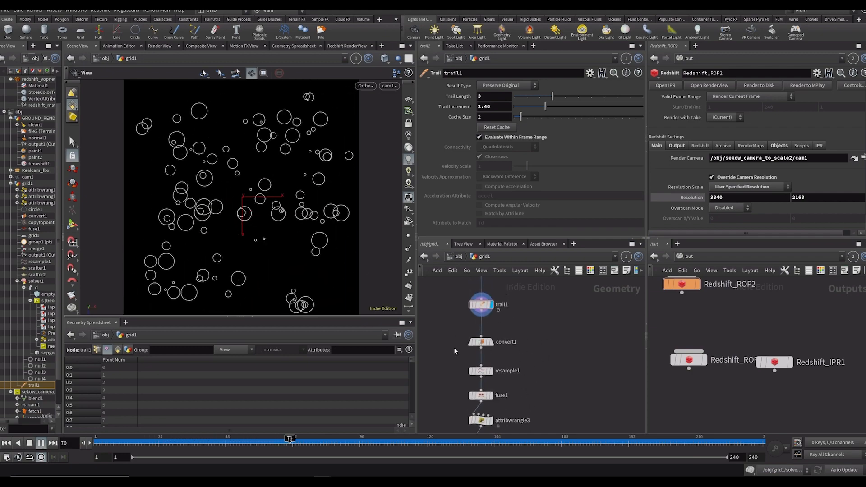
{"action": "left_click_drag", "start_coordinate": [479, 377], "coordinate": [474, 353]}
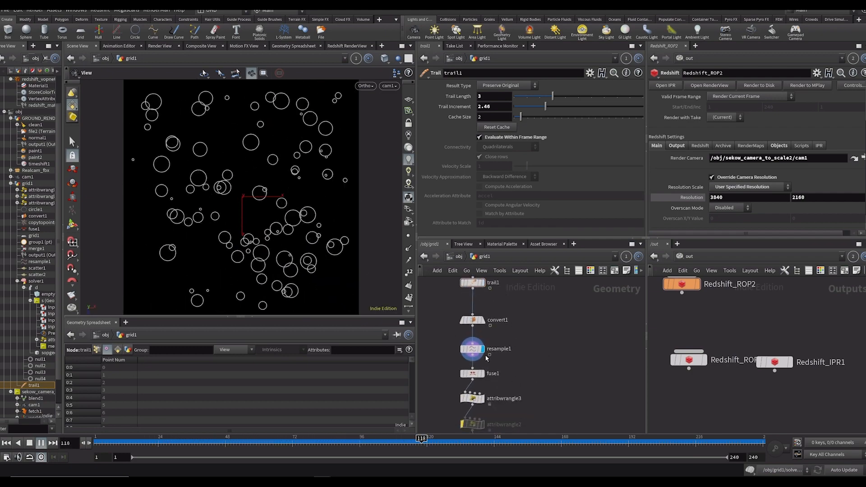
{"action": "left_click", "coordinate": [473, 353]}
{"action": "left_click_drag", "start_coordinate": [511, 384], "coordinate": [502, 333]}
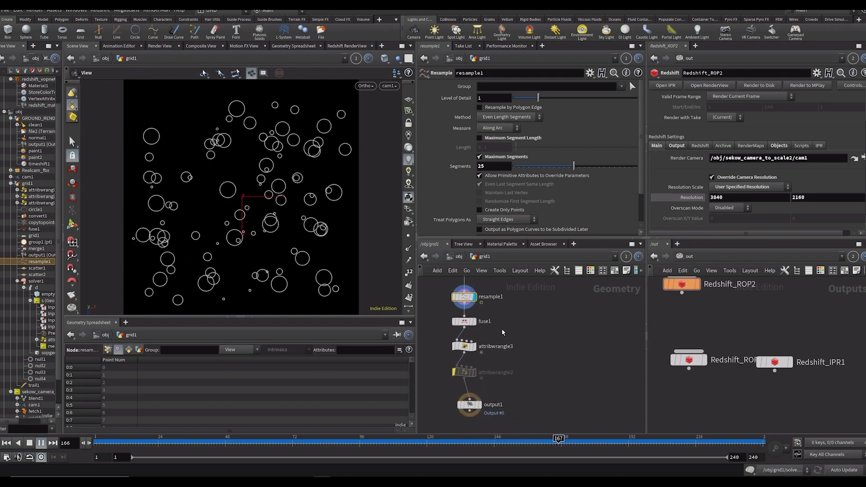
Display attribwrangle3, open its code and stop the playback at frame 35
{"action": "scroll", "coordinate": [500, 334], "scroll_direction": "up", "scroll_amount": 2}
{"action": "left_click", "coordinate": [458, 353]}
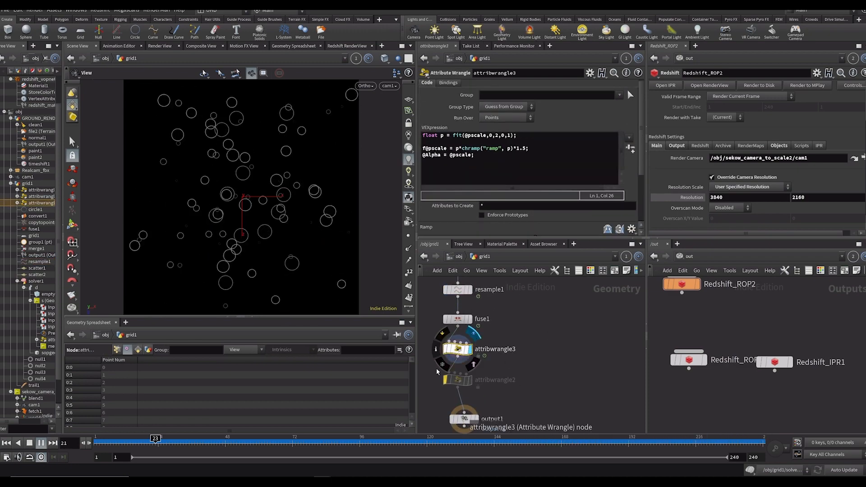
{"action": "left_click", "coordinate": [191, 449]}
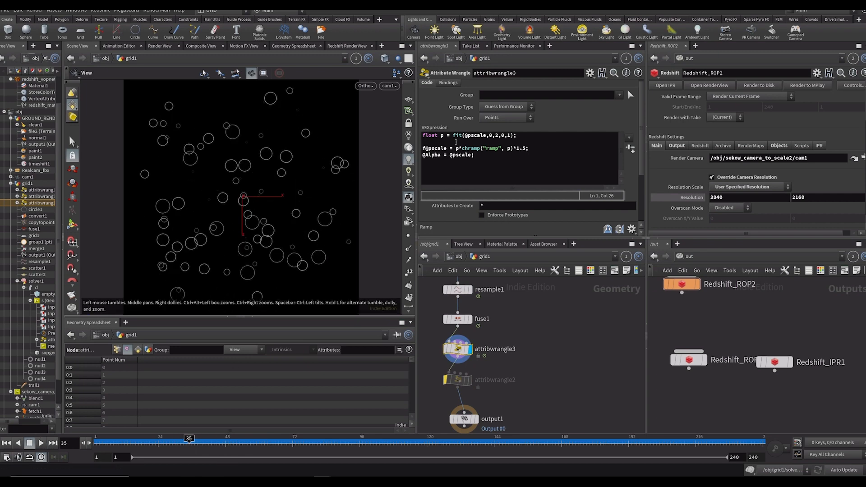
List attribwrangle3's point attributes sorted by pscale and scrub to frame 49
{"action": "left_click", "coordinate": [118, 352]}
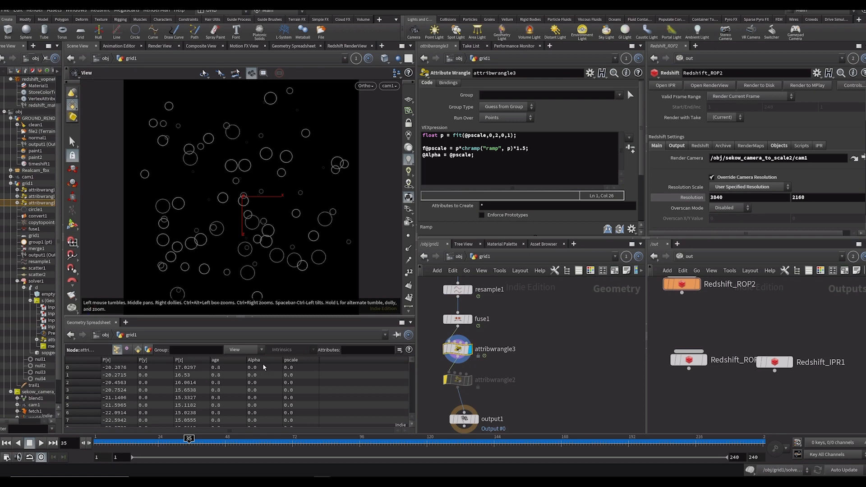
{"action": "left_click", "coordinate": [289, 360]}
{"action": "left_click_drag", "start_coordinate": [191, 441], "coordinate": [229, 441]}
{"action": "mouse_move", "coordinate": [411, 360]}
{"action": "left_mouse_down"}
{"action": "mouse_move", "coordinate": [411, 438]}
{"action": "mouse_move", "coordinate": [410, 357]}
{"action": "left_mouse_up"}
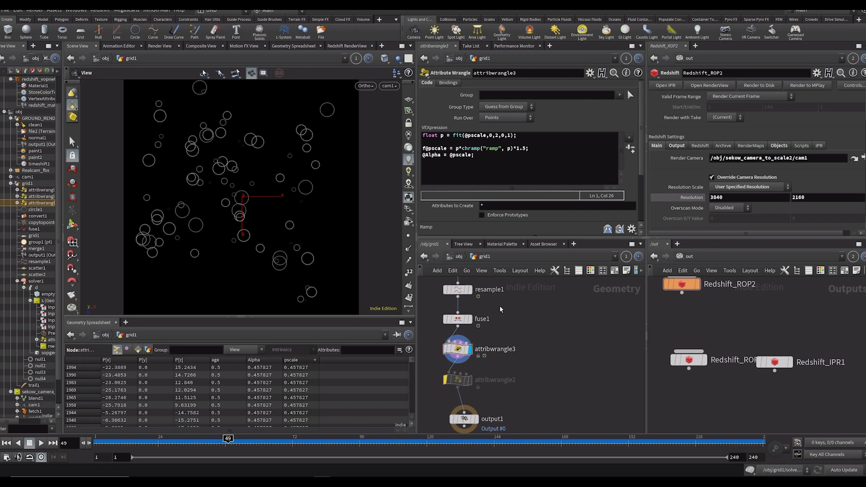
Template convert1 over the attribwrangle3 result and scrub to frame 53 to compare the circles
{"action": "left_click_drag", "start_coordinate": [501, 308], "coordinate": [506, 371]}
{"action": "left_click", "coordinate": [473, 319]}
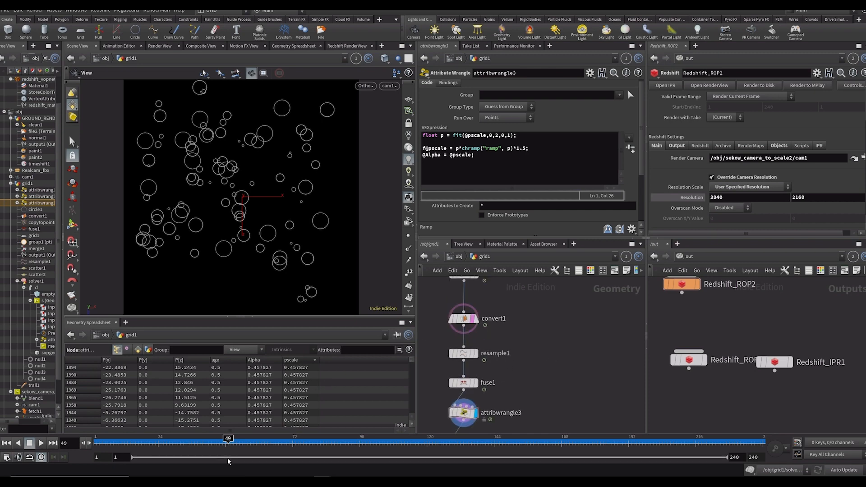
{"action": "mouse_move", "coordinate": [228, 443]}
{"action": "left_mouse_down"}
{"action": "mouse_move", "coordinate": [259, 443]}
{"action": "mouse_move", "coordinate": [239, 443]}
{"action": "left_mouse_up"}
{"action": "scroll", "coordinate": [516, 404], "scroll_direction": "down", "scroll_amount": 1}
Select solver1 and examine its pscale values while scrubbing back to frame 43
{"action": "left_click_drag", "start_coordinate": [513, 307], "coordinate": [521, 351]}
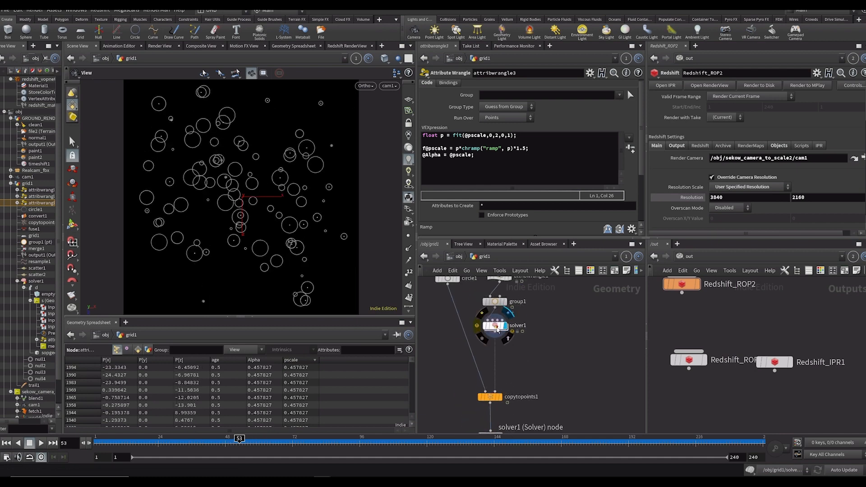
{"action": "left_click", "coordinate": [495, 326]}
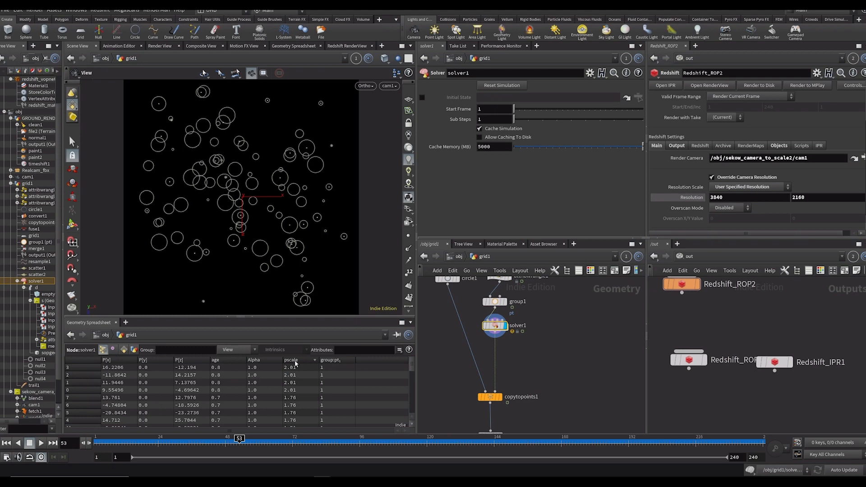
{"action": "left_click_drag", "start_coordinate": [233, 444], "coordinate": [211, 444]}
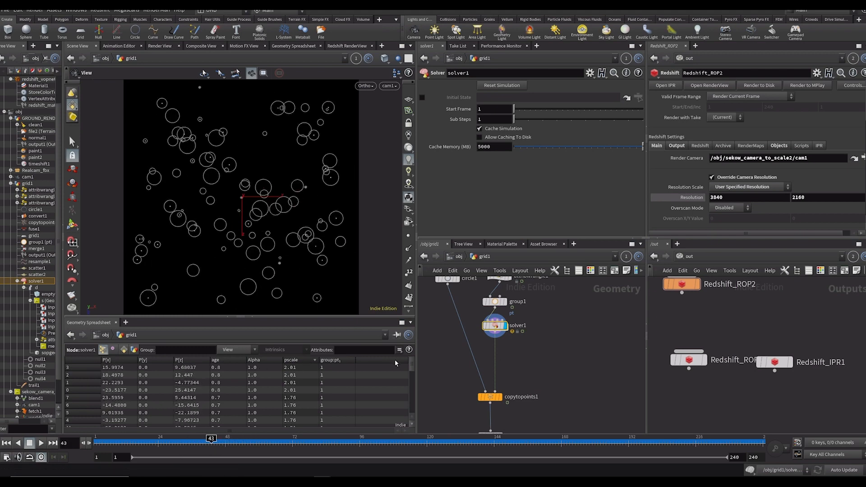
{"action": "left_click_drag", "start_coordinate": [411, 363], "coordinate": [418, 335]}
Display convert1 and examine its point attributes sorted by pscale in ascending order
{"action": "left_click_drag", "start_coordinate": [592, 395], "coordinate": [575, 277]}
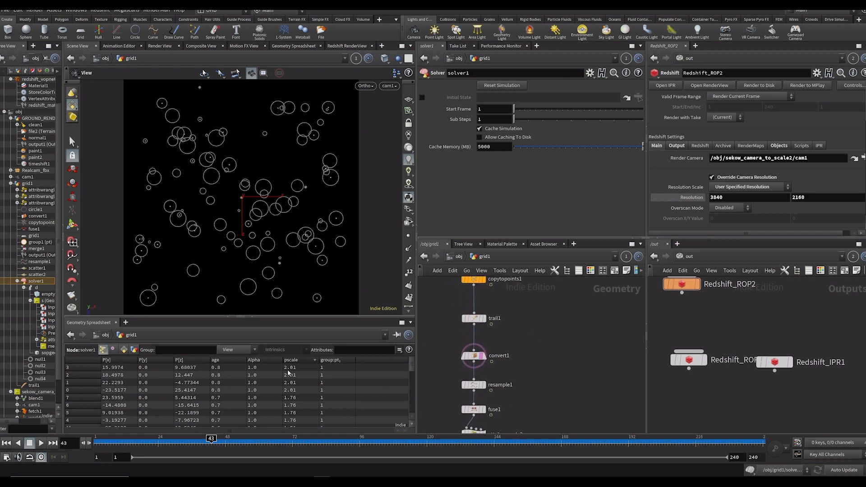
{"action": "left_click", "coordinate": [482, 358]}
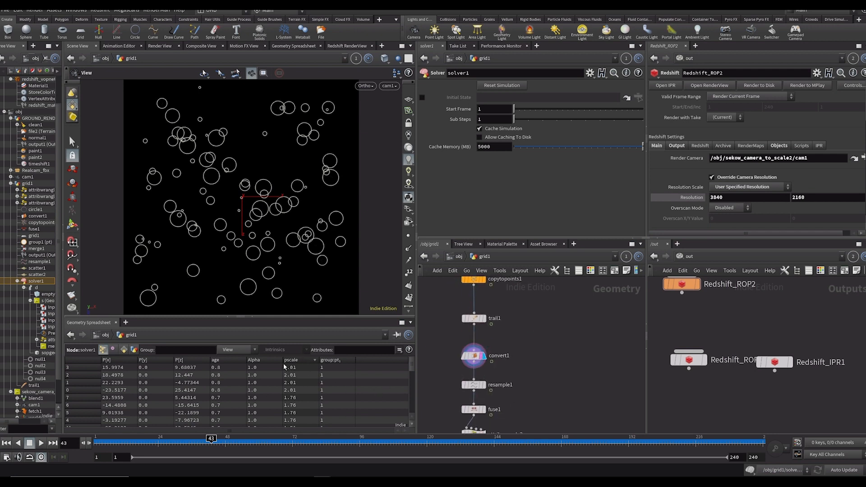
{"action": "left_click", "coordinate": [305, 360]}
{"action": "left_click", "coordinate": [471, 357]}
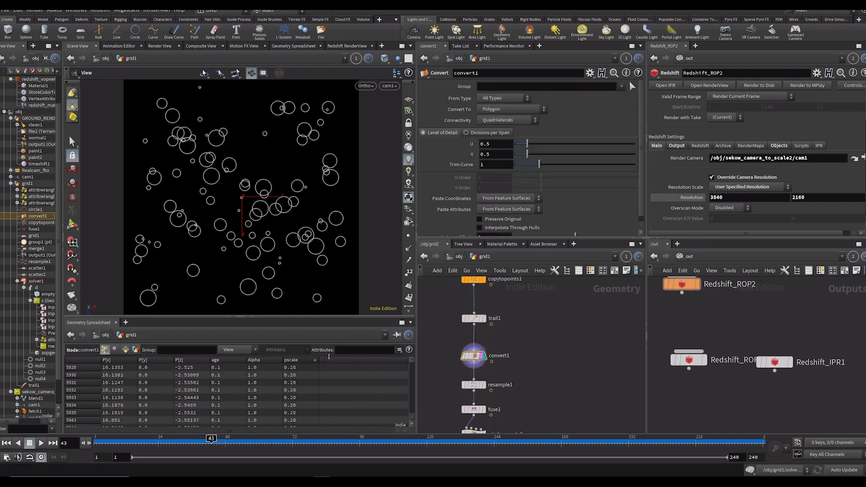
Display attribwrangle3 with convert1 templated and compare its pscale values with those of fuse1
{"action": "left_click_drag", "start_coordinate": [545, 376], "coordinate": [542, 331]}
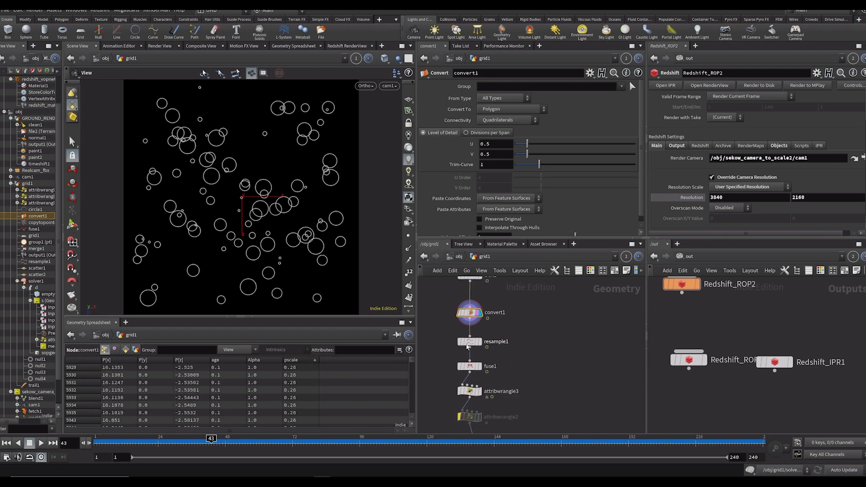
{"action": "left_click", "coordinate": [482, 331]}
{"action": "left_click", "coordinate": [471, 343]}
{"action": "left_click_drag", "start_coordinate": [592, 392], "coordinate": [579, 356]}
{"action": "left_click", "coordinate": [471, 346]}
{"action": "left_click", "coordinate": [458, 355]}
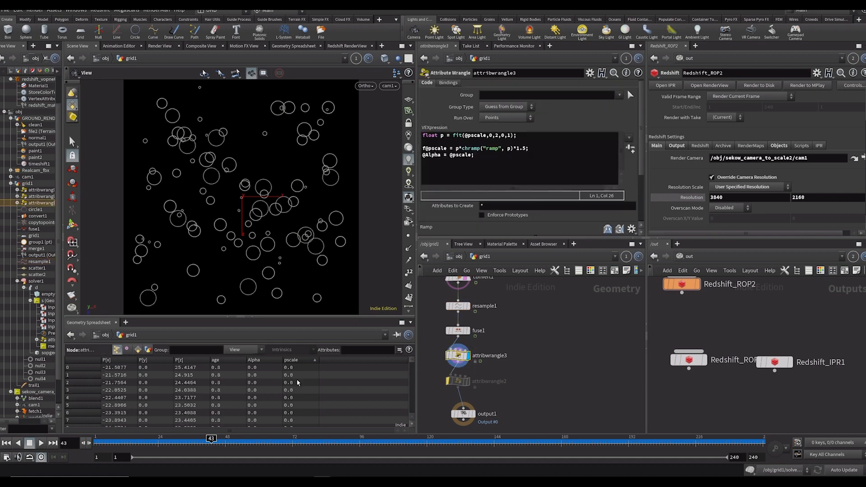
{"action": "left_click", "coordinate": [451, 332]}
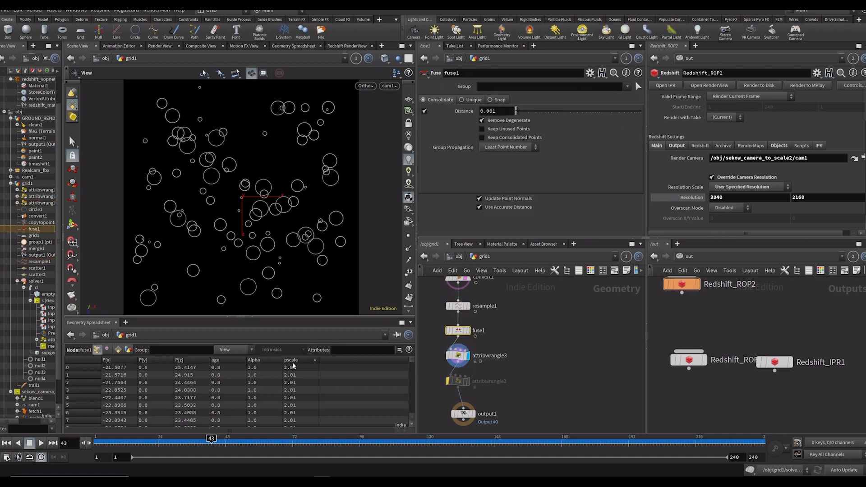
Examine attribwrangle3's pscale fit expression and its ramp, and scrub the circles to frame 55
{"action": "left_click", "coordinate": [458, 355]}
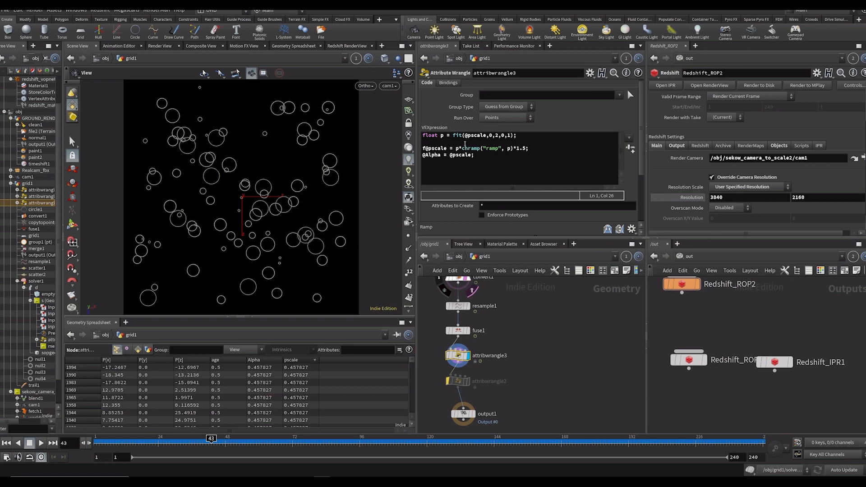
{"action": "left_click", "coordinate": [455, 136]}
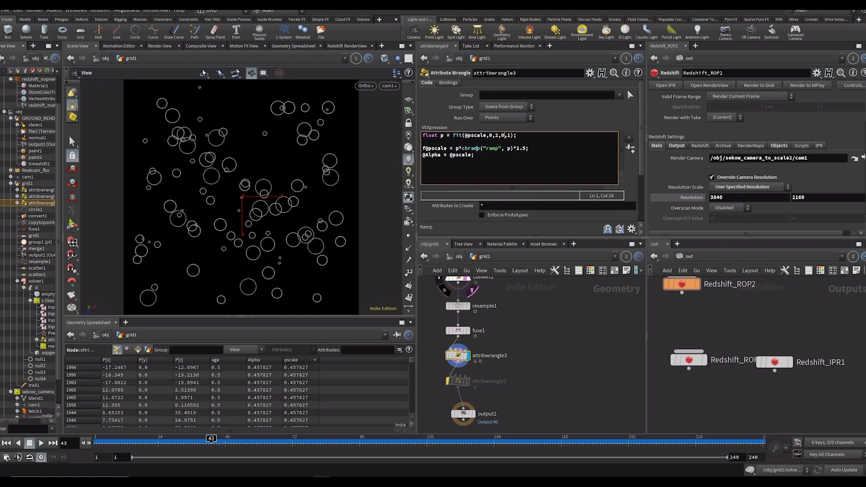
{"action": "scroll", "coordinate": [543, 179], "scroll_direction": "down", "scroll_amount": 3}
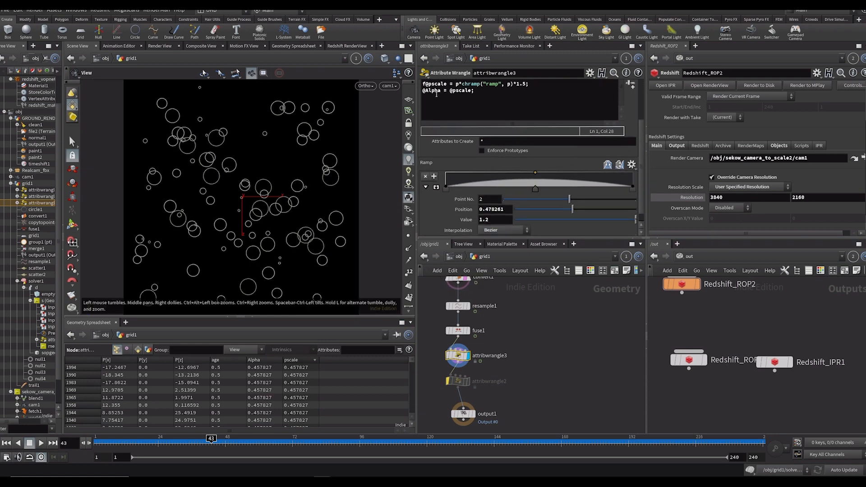
{"action": "left_click_drag", "start_coordinate": [211, 442], "coordinate": [255, 428]}
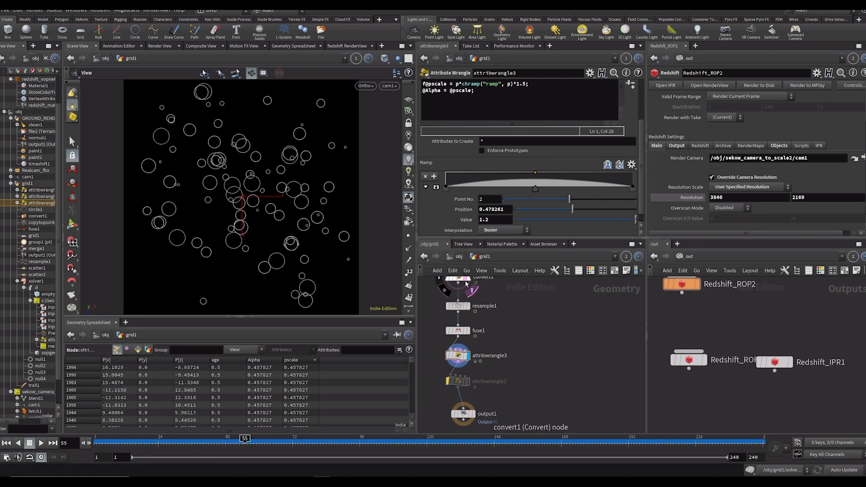
Turn off convert1's template display and scrub the fading circles to frame 78
{"action": "left_click", "coordinate": [472, 294]}
{"action": "key", "text": "Up"}
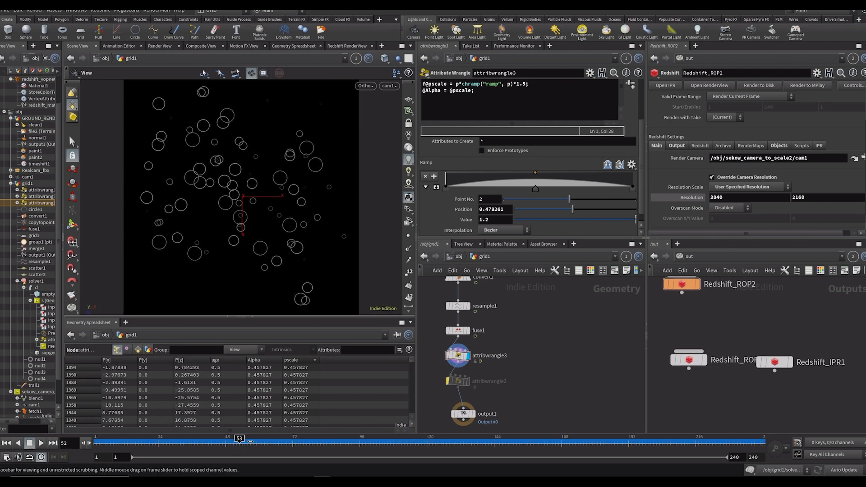
{"action": "left_click", "coordinate": [307, 444]}
{"action": "left_click_drag", "start_coordinate": [306, 444], "coordinate": [310, 388]}
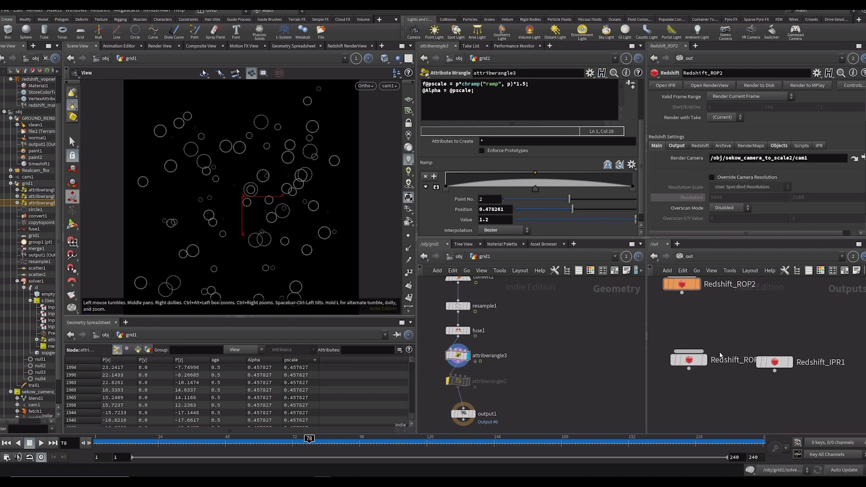
Delete the Redshift_ROP2 render node and examine the Common File Prefix output path of Redshift_ROP1
{"action": "key", "text": "Delete"}
{"action": "left_click", "coordinate": [695, 386]}
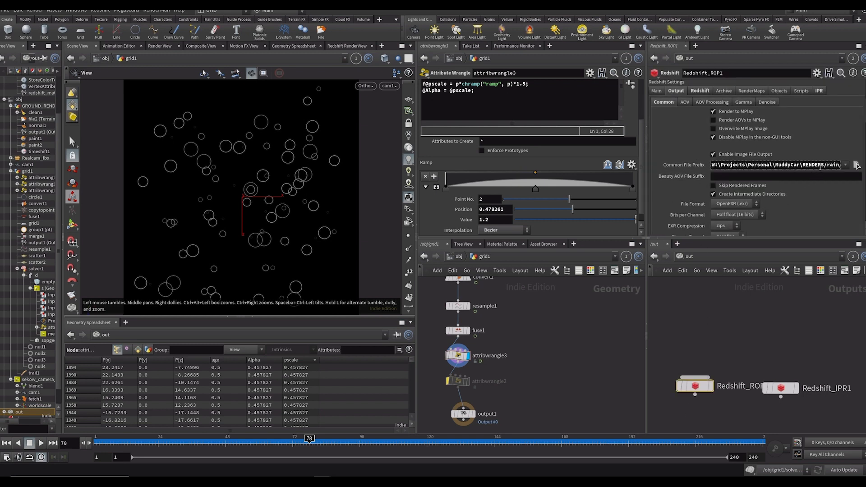
{"action": "left_click_drag", "start_coordinate": [820, 165], "coordinate": [845, 165]}
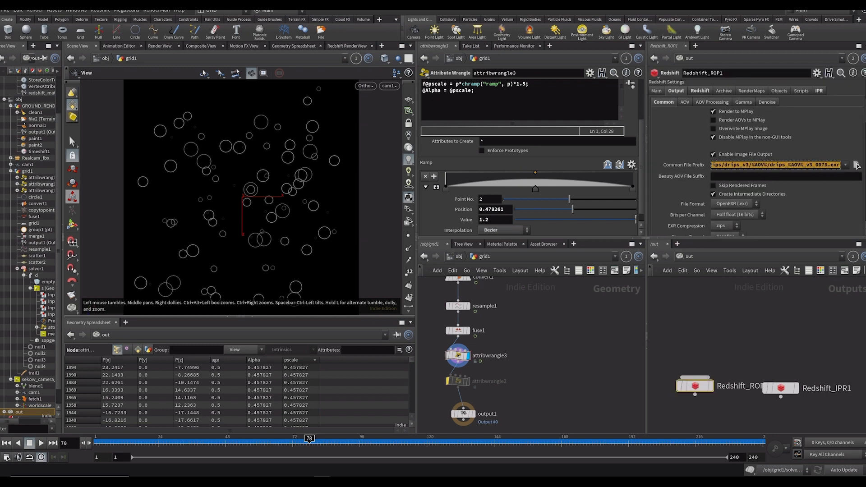
{"action": "key", "text": "Right"}
{"action": "key", "text": "shift+Left"}
{"action": "key", "text": "shift+Left"}
{"action": "key", "text": "shift+Left"}
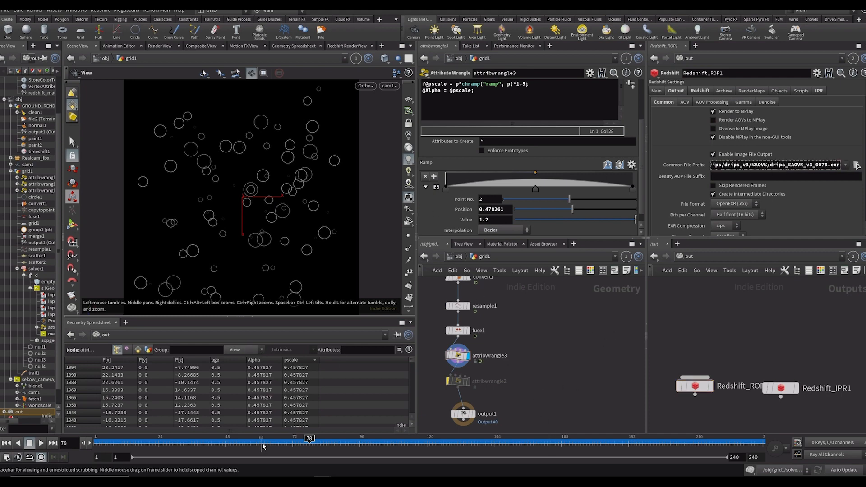
Go up to the obj level, save the scene and scrub the ripples to frame 99
{"action": "left_click_drag", "start_coordinate": [265, 444], "coordinate": [446, 467]}
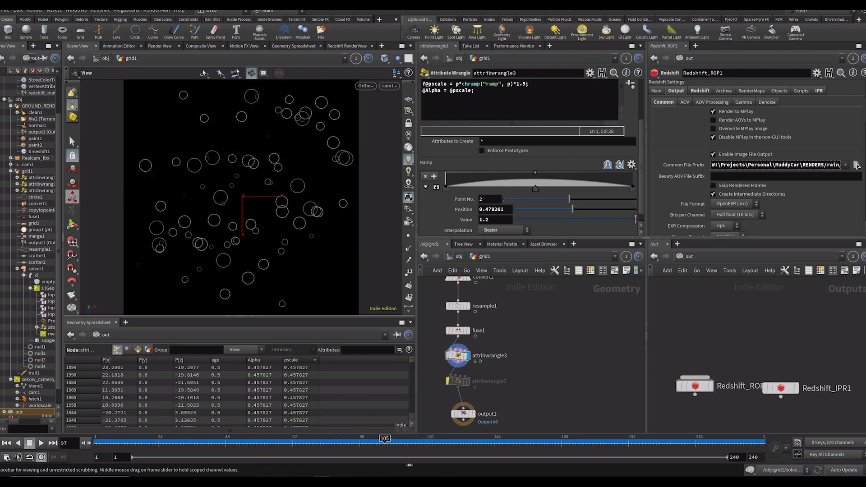
{"action": "left_click", "coordinate": [454, 259]}
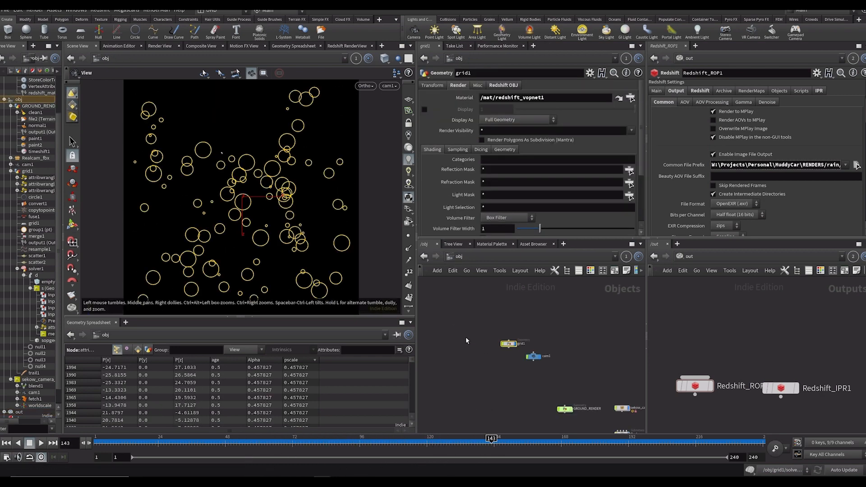
{"action": "key", "text": "ctrl+s"}
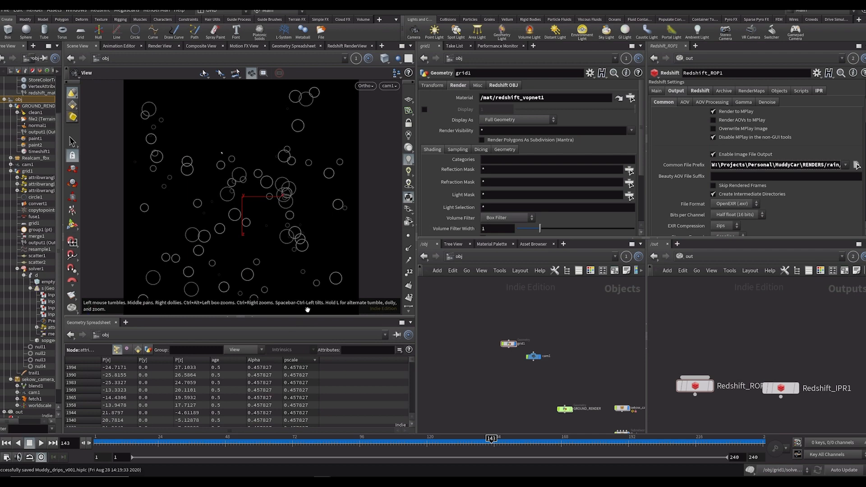
{"action": "left_click_drag", "start_coordinate": [255, 445], "coordinate": [368, 451]}
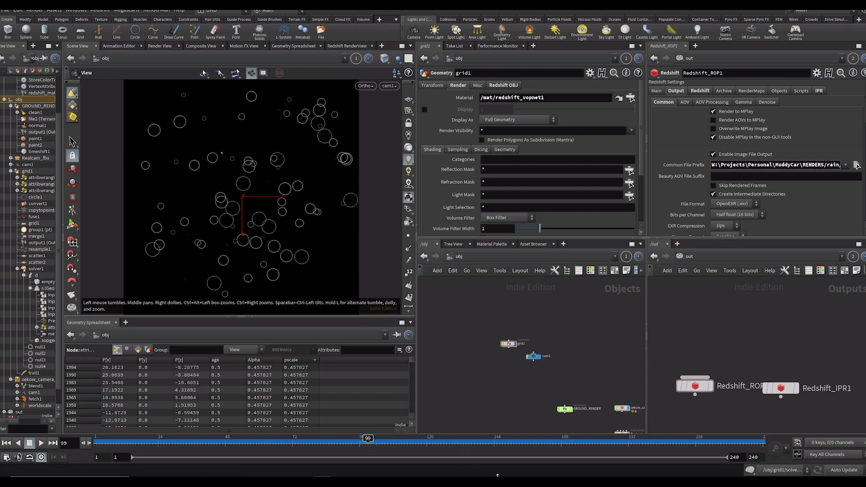
Switch to Fusion, show the rain_drips_big_v2 loader in the viewer and examine its ripple rings
{"action": "key", "text": "alt+Tab"}
{"action": "scroll", "coordinate": [399, 286], "scroll_direction": "up", "scroll_amount": 5}
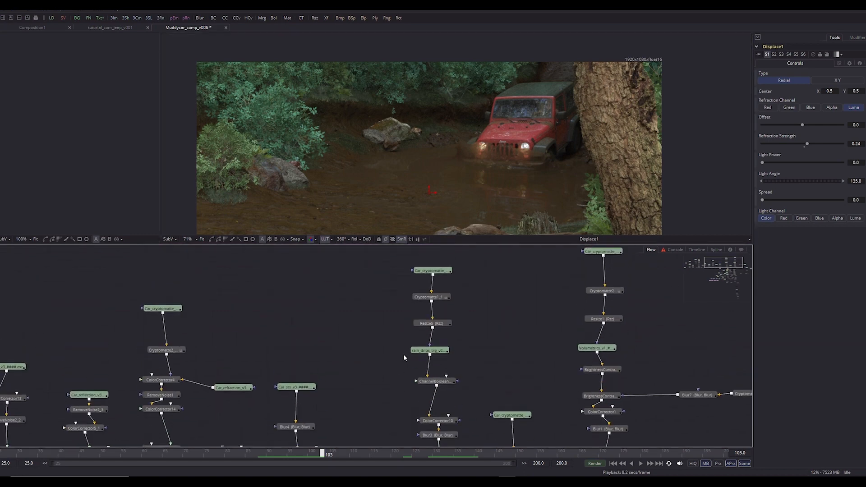
{"action": "left_click", "coordinate": [431, 350]}
{"action": "key", "text": "1"}
{"action": "left_click_drag", "start_coordinate": [441, 339], "coordinate": [443, 339]}
{"action": "scroll", "coordinate": [451, 117], "scroll_direction": "down", "scroll_amount": 3}
{"action": "scroll", "coordinate": [464, 161], "scroll_direction": "up", "scroll_amount": 2}
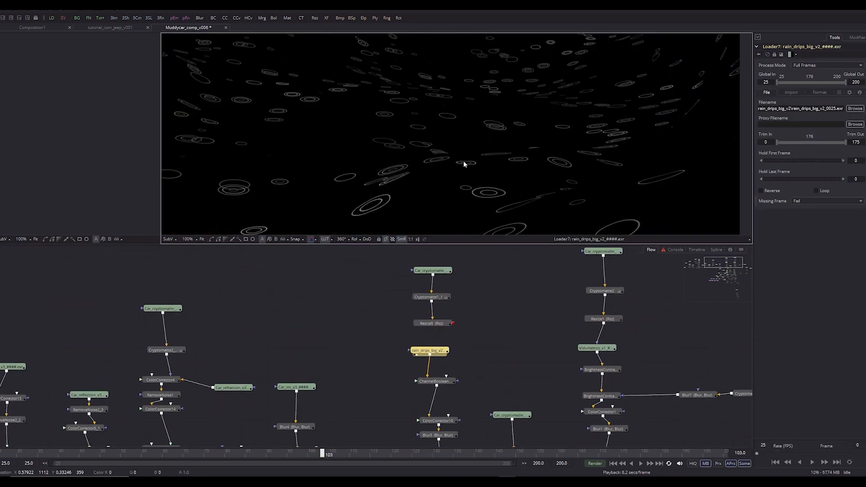
{"action": "scroll", "coordinate": [543, 126], "scroll_direction": "down", "scroll_amount": 3}
{"action": "left_click_drag", "start_coordinate": [547, 121], "coordinate": [553, 105]}
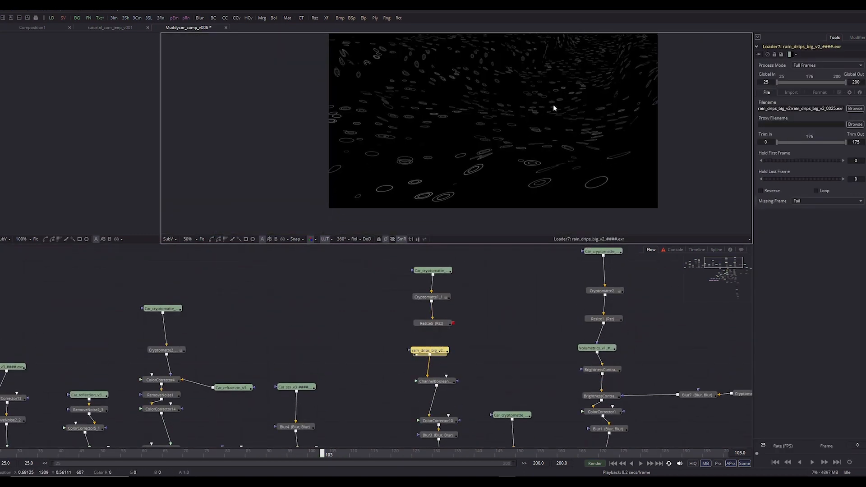
{"action": "scroll", "coordinate": [519, 189], "scroll_direction": "up", "scroll_amount": 2}
{"action": "scroll", "coordinate": [366, 212], "scroll_direction": "up", "scroll_amount": 2}
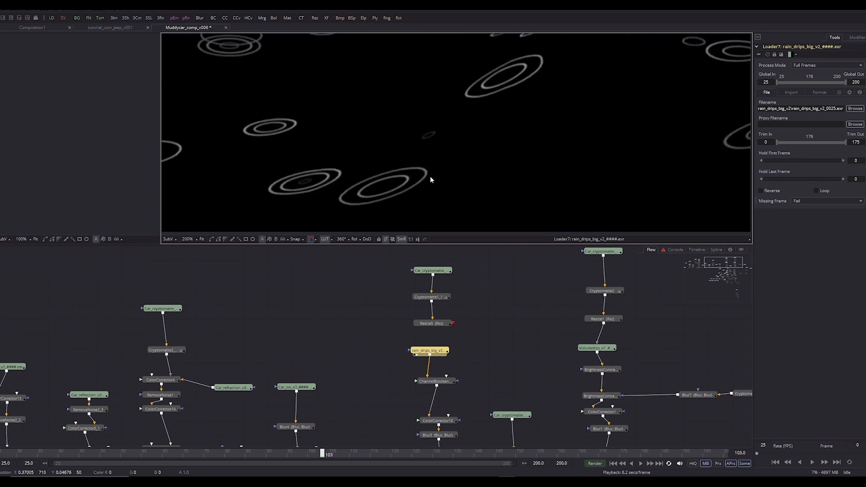
Compare close-up ripples with the whole perspective ripple pass around the Displace1 branch of the comp
{"action": "left_click_drag", "start_coordinate": [582, 332], "coordinate": [468, 265]}
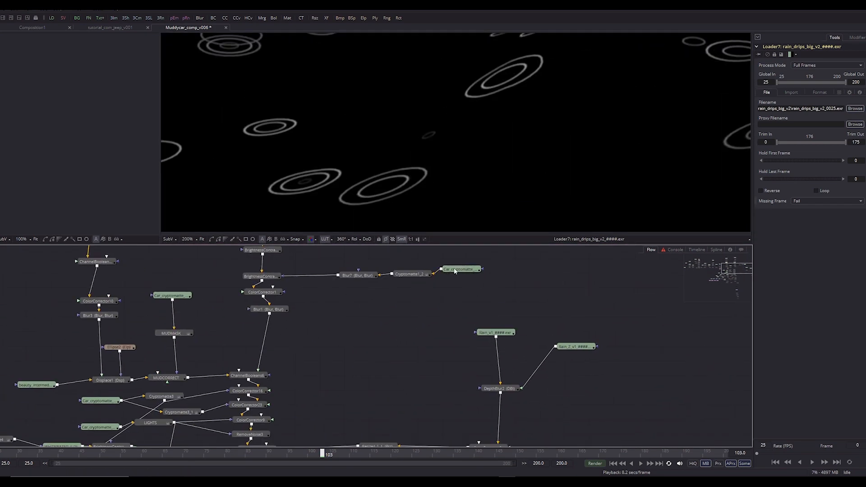
{"action": "scroll", "coordinate": [402, 222], "scroll_direction": "down", "scroll_amount": 2}
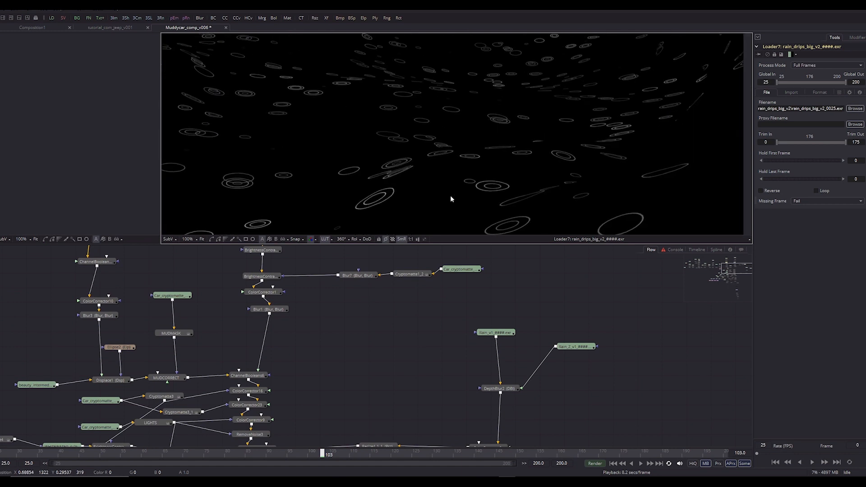
{"action": "left_click_drag", "start_coordinate": [450, 199], "coordinate": [537, 191]}
{"action": "key", "text": "ctrl+f"}
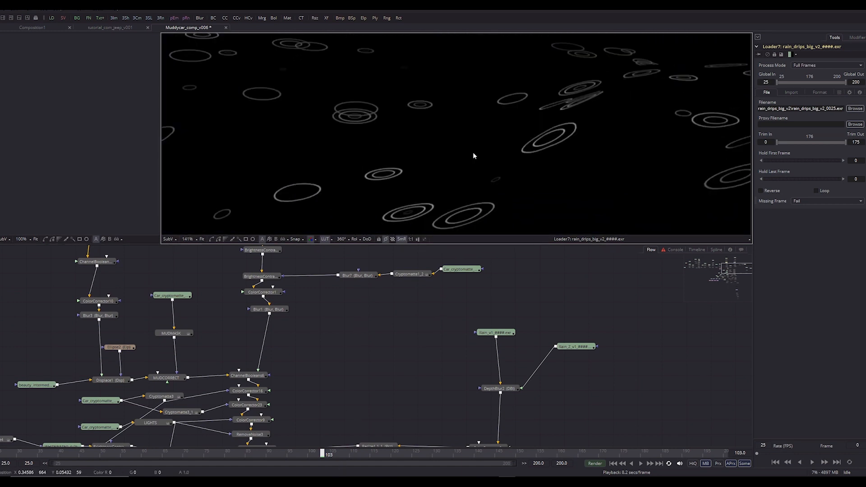
{"action": "scroll", "coordinate": [473, 152], "scroll_direction": "down", "scroll_amount": 2}
{"action": "left_click_drag", "start_coordinate": [339, 198], "coordinate": [370, 155]}
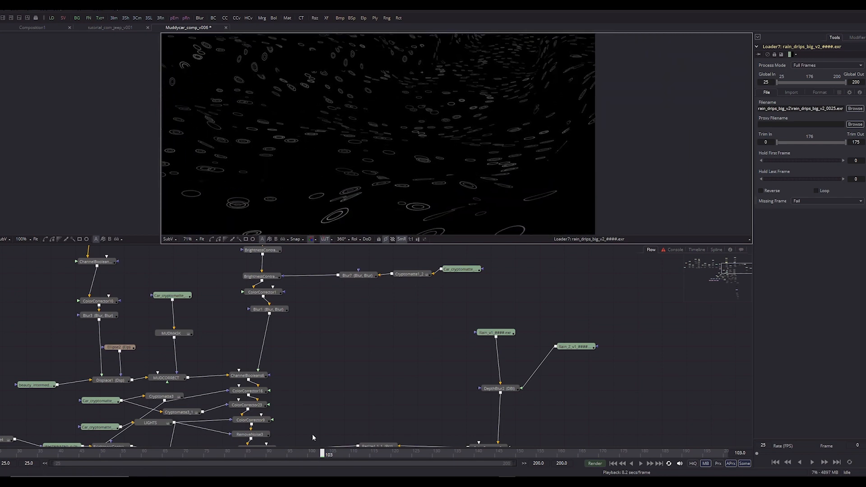
Return to Houdini, play the drips_v3 image sequence from its render folder and copy that folder's path
{"action": "mouse_move", "coordinate": [332, 476]}
{"action": "left_click", "coordinate": [278, 456]}
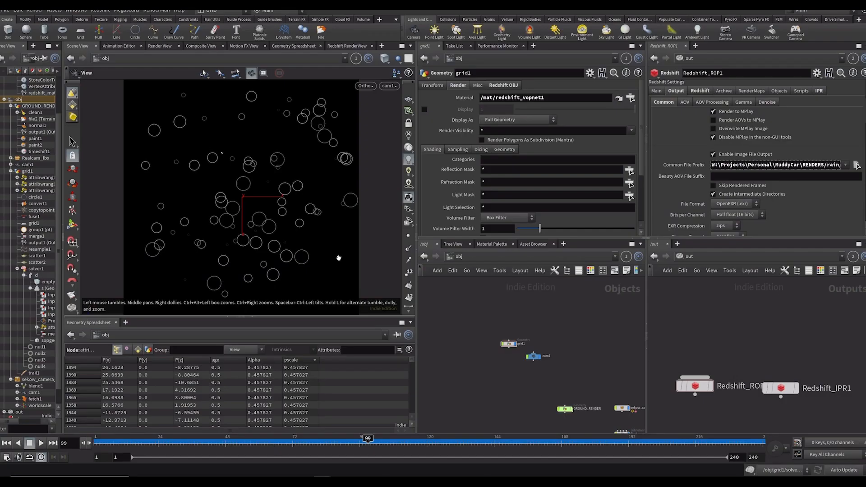
{"action": "left_click_drag", "start_coordinate": [522, 404], "coordinate": [502, 336]}
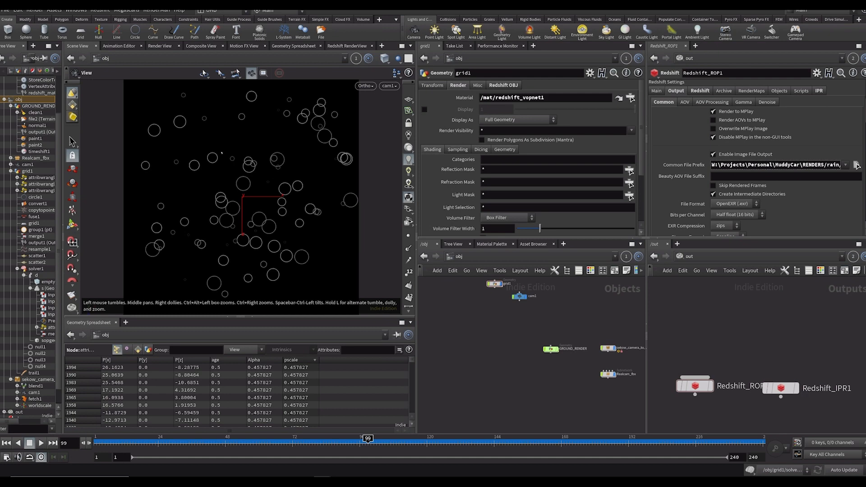
{"action": "left_click", "coordinate": [305, 482]}
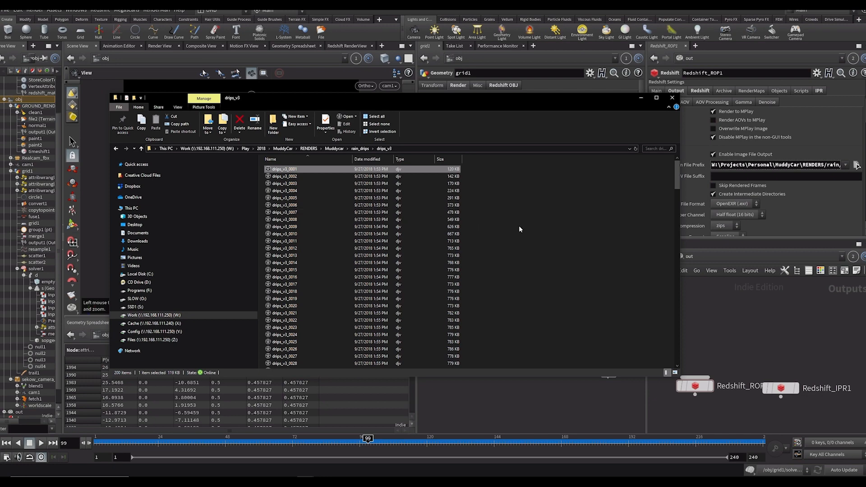
{"action": "key", "text": "Return"}
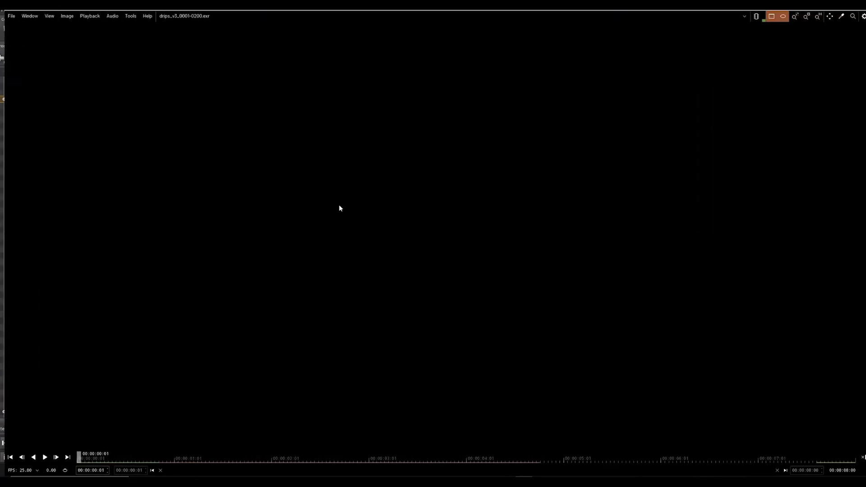
{"action": "left_click_drag", "start_coordinate": [103, 459], "coordinate": [204, 467]}
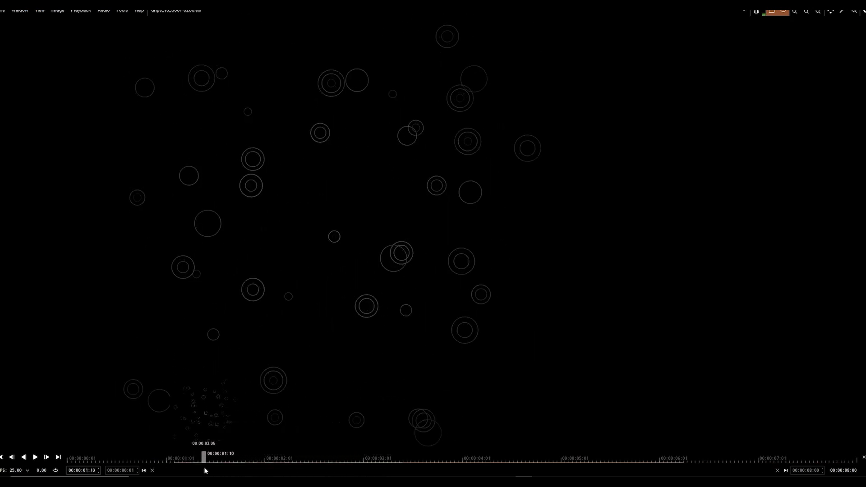
{"action": "key", "text": "space"}
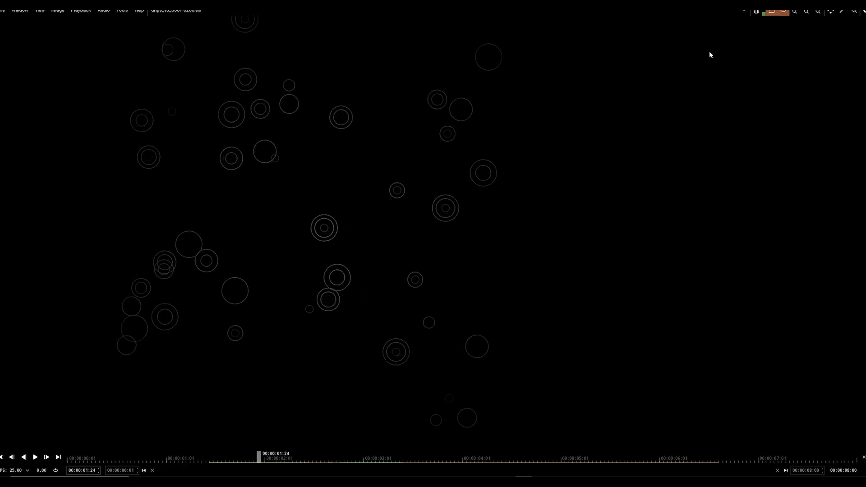
{"action": "left_click", "coordinate": [831, 4]}
{"action": "left_click", "coordinate": [442, 149]}
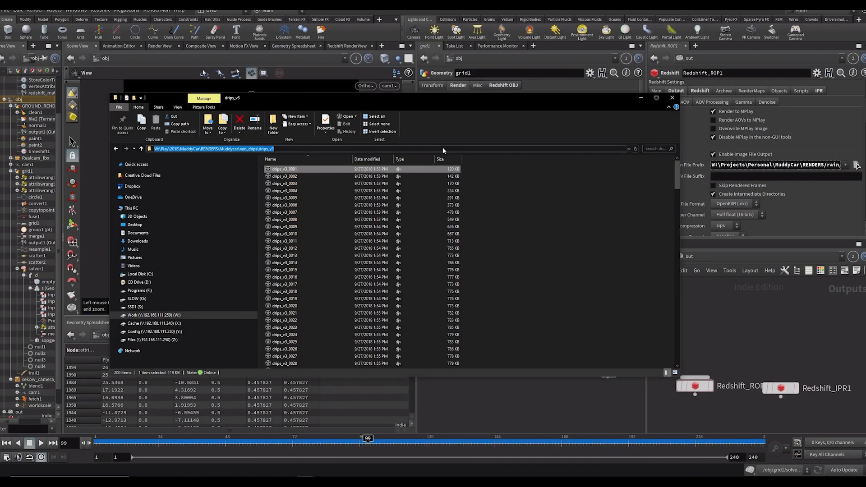
{"action": "left_click", "coordinate": [523, 412]}
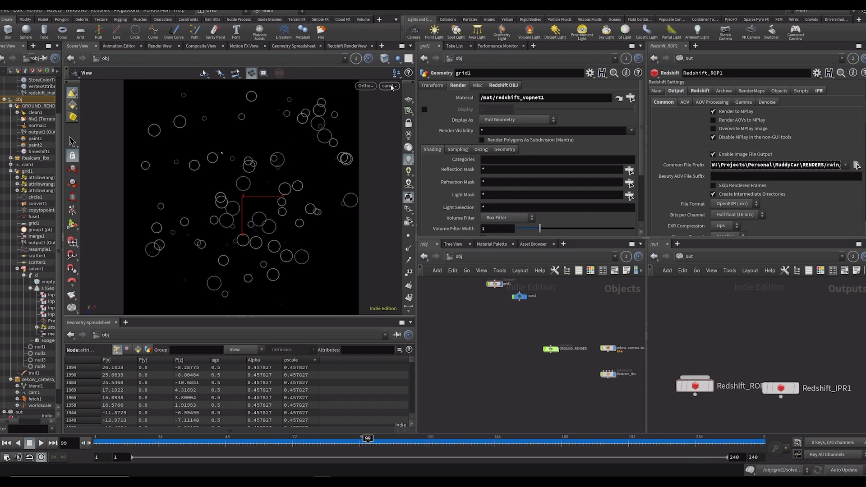
Look through the perspective cam1, hide grid1 and display the GROUND_RENDER object
{"action": "left_click", "coordinate": [365, 86]}
{"action": "left_click", "coordinate": [404, 170]}
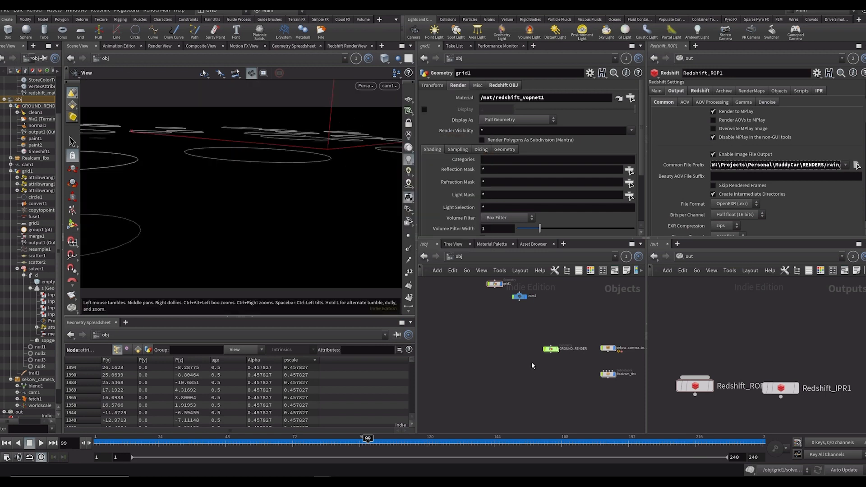
{"action": "left_click_drag", "start_coordinate": [531, 365], "coordinate": [472, 347]}
{"action": "left_click", "coordinate": [510, 311]}
{"action": "scroll", "coordinate": [533, 366], "scroll_direction": "up", "scroll_amount": 1}
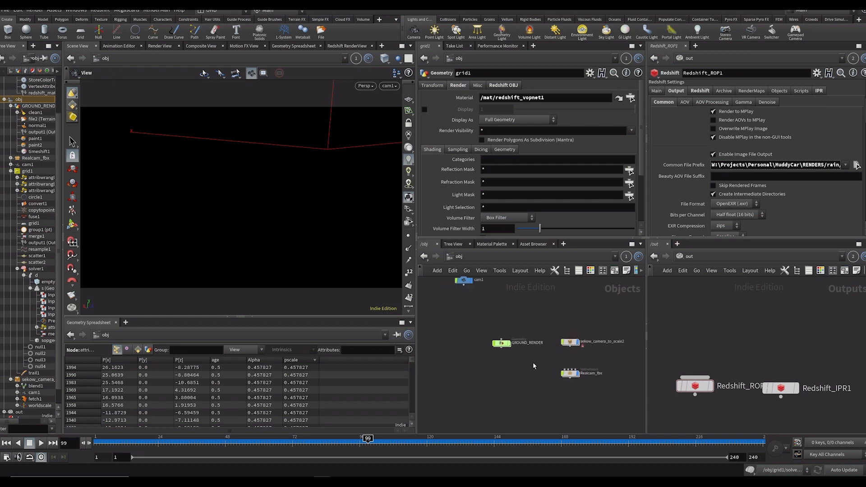
{"action": "left_click_drag", "start_coordinate": [519, 323], "coordinate": [582, 390]}
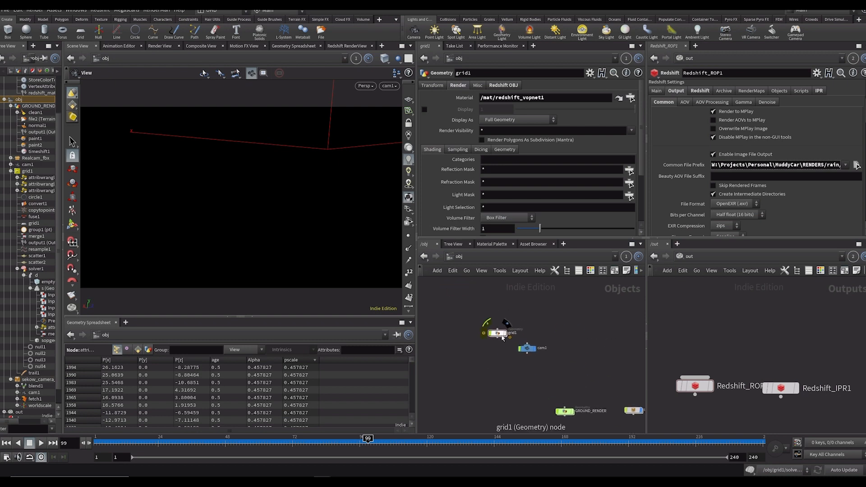
{"action": "left_click_drag", "start_coordinate": [557, 429], "coordinate": [477, 338]}
{"action": "left_click", "coordinate": [493, 319]}
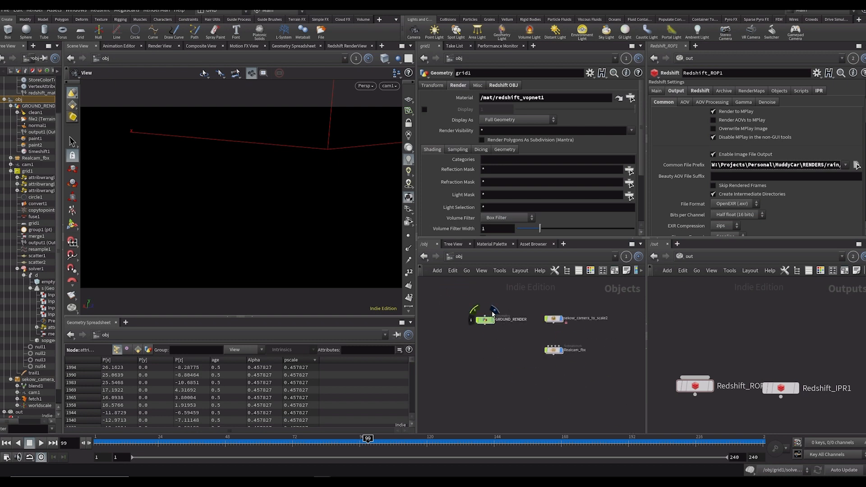
Go to the mat network and examine the Alpha point attribute lookup inside redshift_vopnet1
{"action": "left_click", "coordinate": [688, 270]}
{"action": "left_click", "coordinate": [704, 290]}
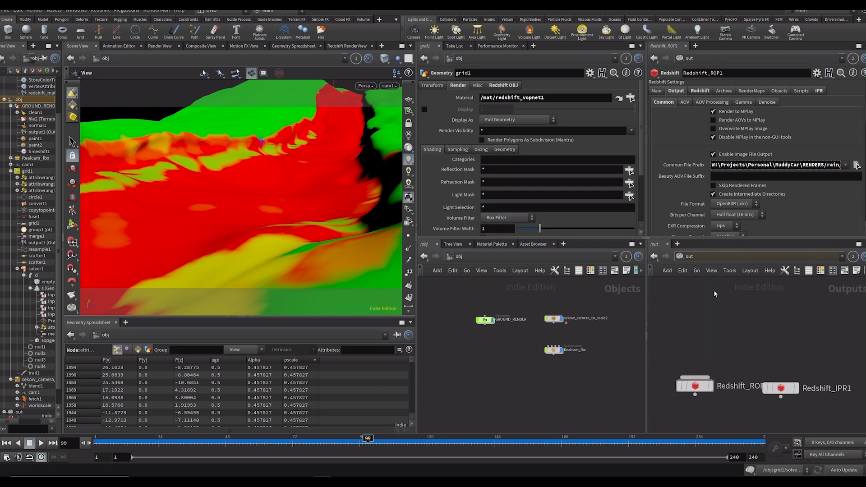
{"action": "double_click", "coordinate": [740, 359]}
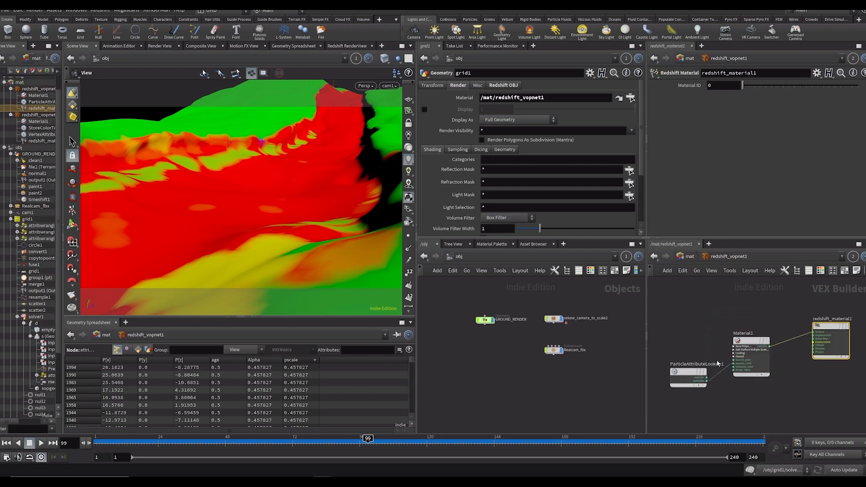
{"action": "left_click_drag", "start_coordinate": [701, 333], "coordinate": [728, 408]}
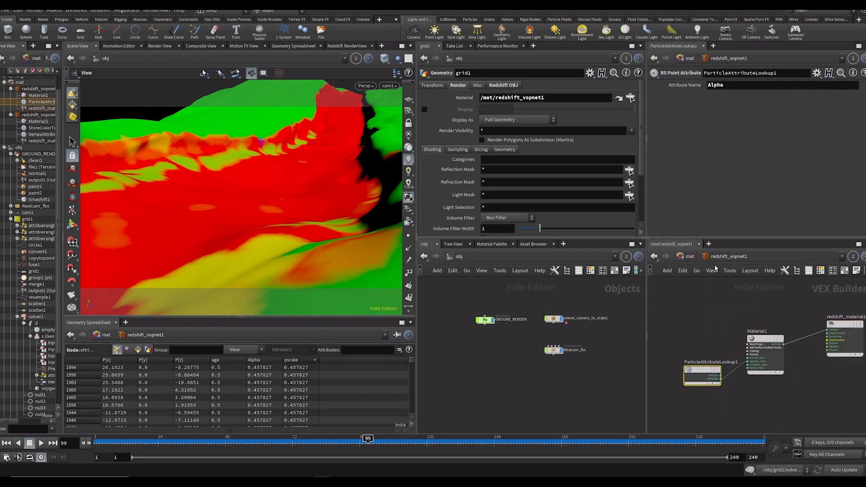
{"action": "left_click", "coordinate": [686, 257]}
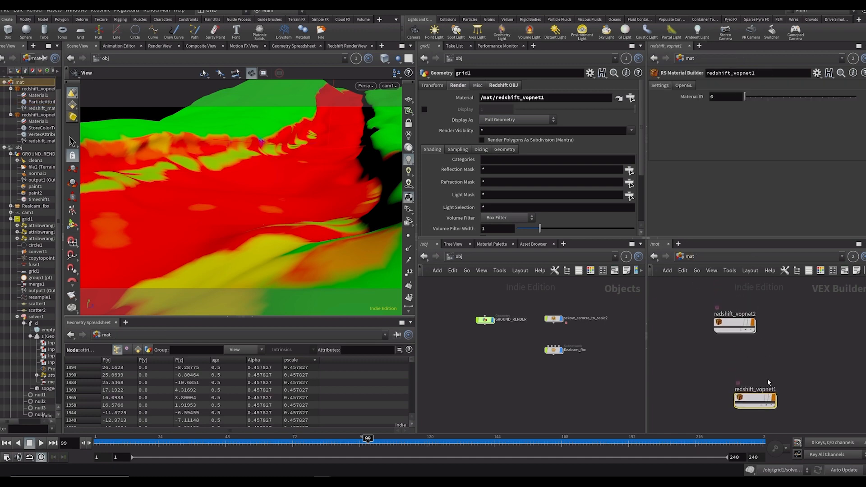
Create a new RS Material Builder in the mat network and go inside it
{"action": "key", "text": "Tab"}
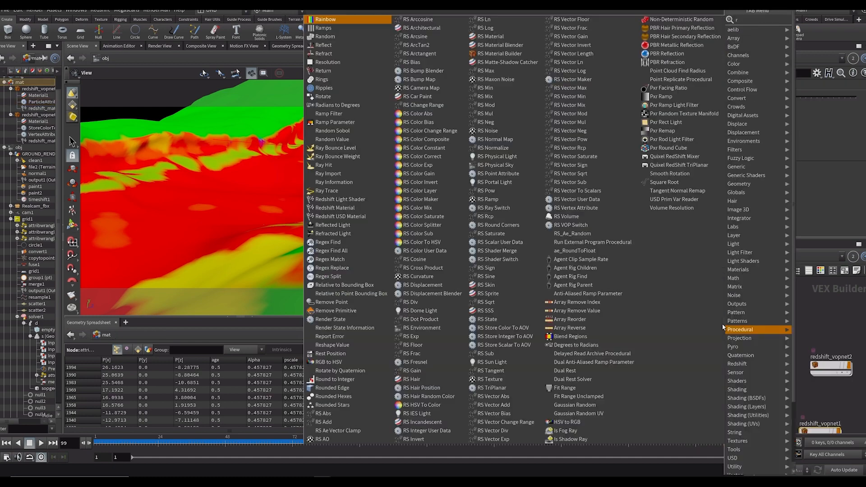
{"action": "type", "text": "rsv"}
{"action": "key", "text": "BackSpace"}
{"action": "type", "text": "ma"}
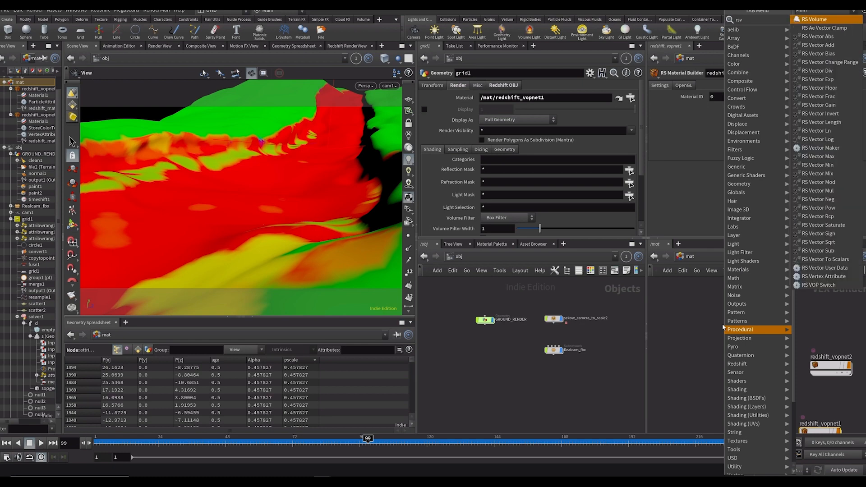
{"action": "left_click", "coordinate": [824, 71]}
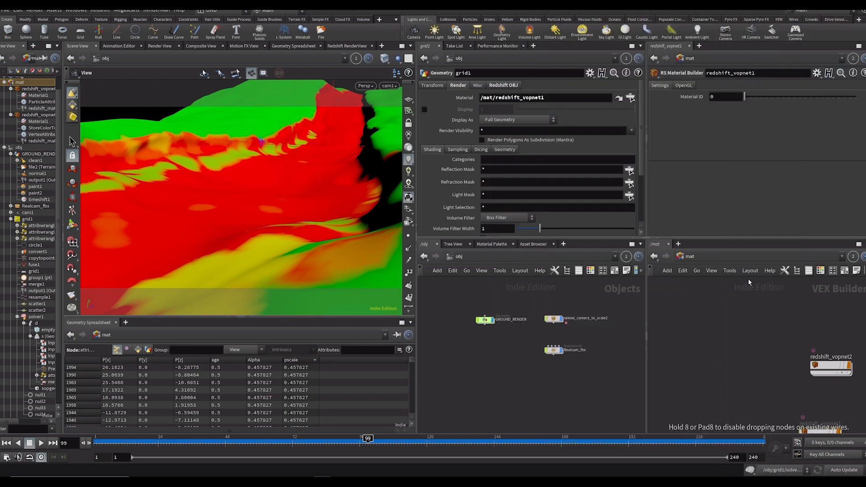
{"action": "left_click", "coordinate": [733, 327]}
{"action": "scroll", "coordinate": [710, 351], "scroll_direction": "down", "scroll_amount": 5}
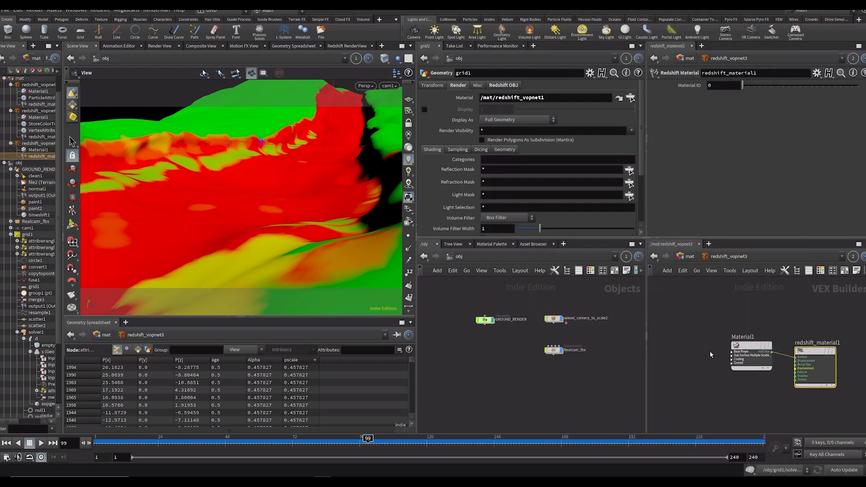
Delete the default Material1 node inside redshift_vopnet3
{"action": "left_click_drag", "start_coordinate": [760, 348], "coordinate": [756, 360]}
{"action": "scroll", "coordinate": [724, 352], "scroll_direction": "up", "scroll_amount": 3}
{"action": "left_click_drag", "start_coordinate": [711, 315], "coordinate": [768, 397]}
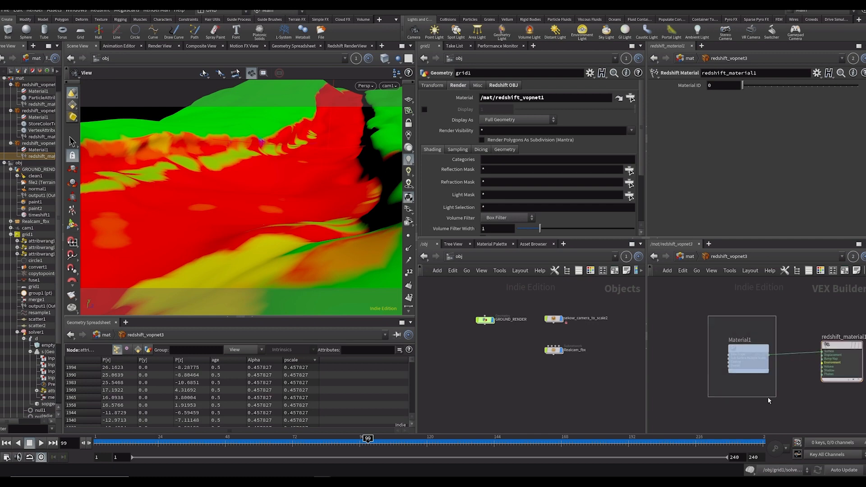
{"action": "key", "text": "Delete"}
{"action": "key", "text": "Tab"}
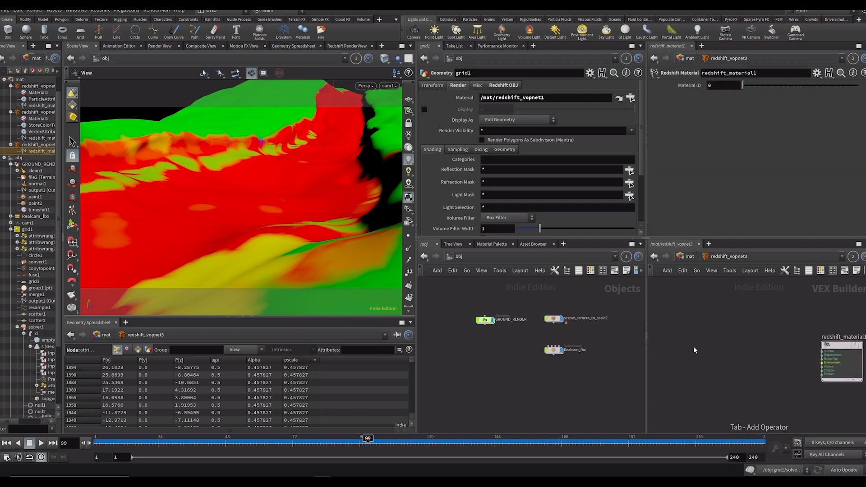
{"action": "key", "text": "ctrl+v"}
{"action": "key", "text": "Delete"}
Add an RS Texture node and connect its color output to the Surface input of redshift_material1
{"action": "key", "text": "Tab"}
{"action": "type", "text": "te"}
{"action": "left_click", "coordinate": [784, 318]}
{"action": "left_click", "coordinate": [713, 345]}
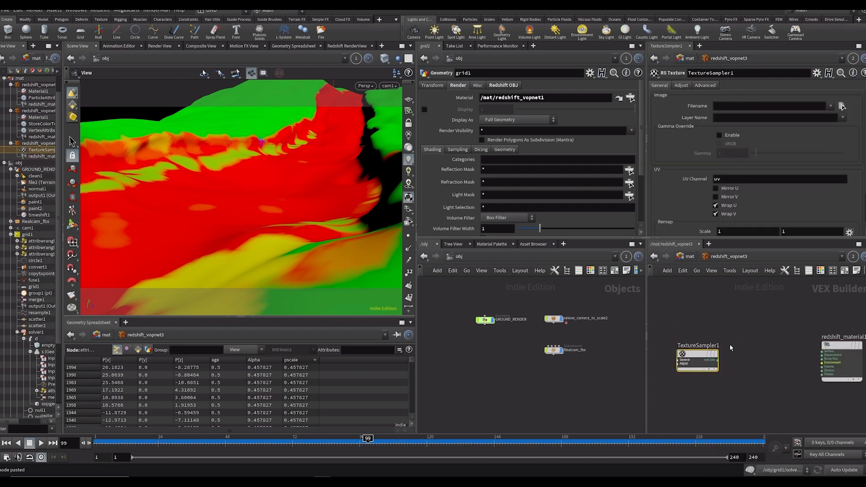
{"action": "left_click", "coordinate": [719, 360]}
{"action": "left_click", "coordinate": [822, 354]}
Copy the path of the rain_drips\drips_v3 render folder from its Explorer window
{"action": "left_click", "coordinate": [736, 106]}
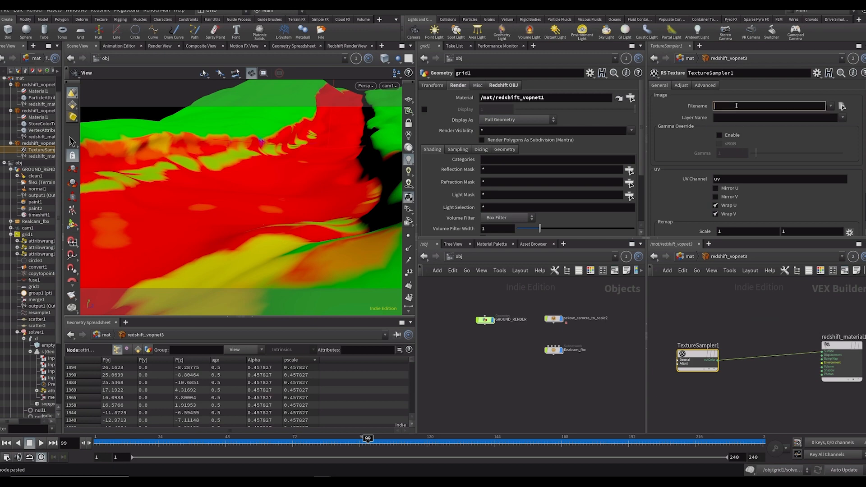
{"action": "key", "text": "ctrl+v"}
{"action": "left_click", "coordinate": [842, 106]}
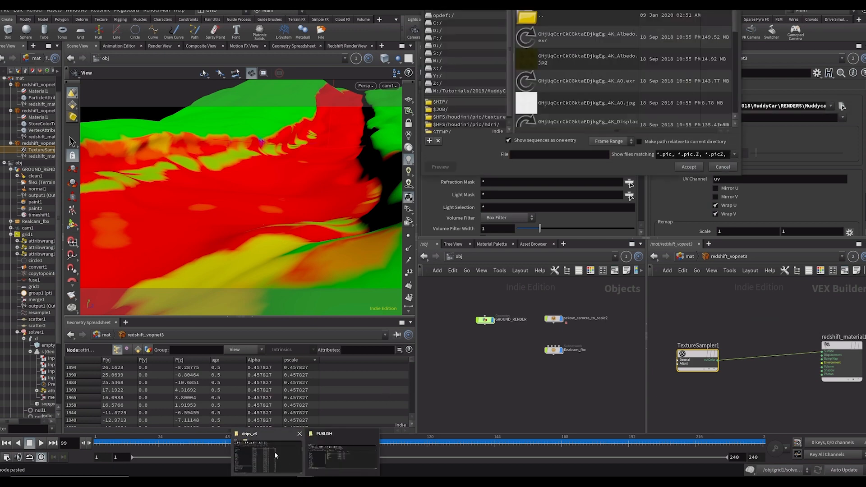
{"action": "left_click", "coordinate": [275, 451]}
{"action": "left_click", "coordinate": [432, 147]}
{"action": "key", "text": "ctrl+c"}
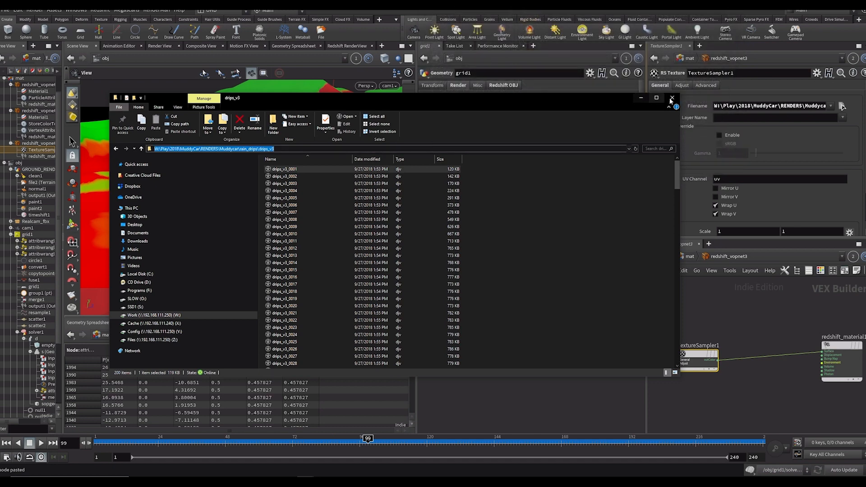
Load the drips_v3_$F4.exr sequence from the rain_drips/drips_v3 folder as the TextureSampler1 image
{"action": "left_click", "coordinate": [671, 98]}
{"action": "triple_click", "coordinate": [797, 106]}
{"action": "key", "text": "ctrl+v"}
{"action": "left_click", "coordinate": [840, 106]}
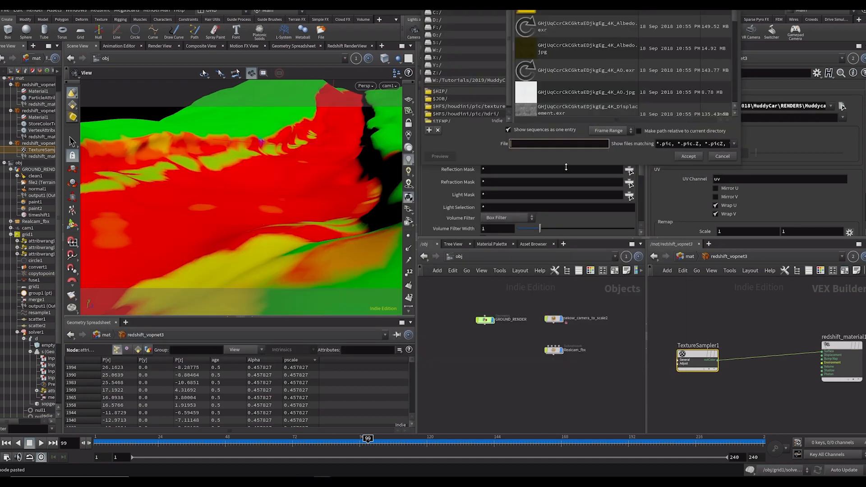
{"action": "left_click_drag", "start_coordinate": [566, 167], "coordinate": [565, 349]}
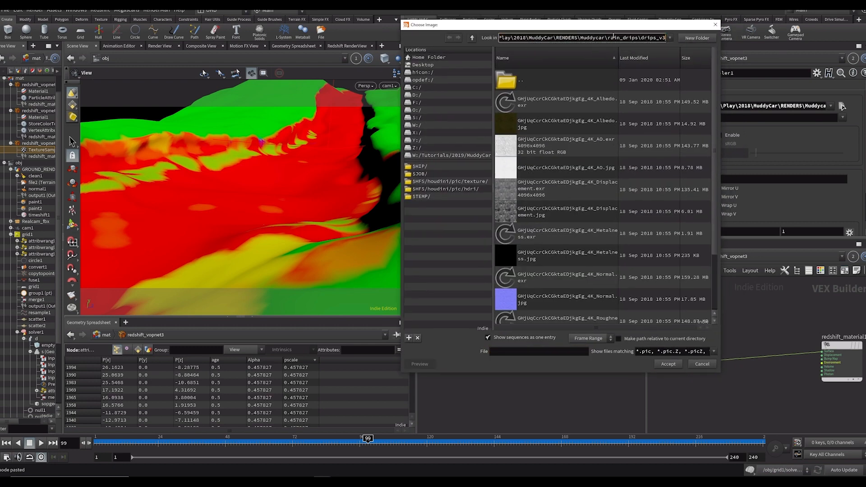
{"action": "key", "text": "Return"}
{"action": "left_click", "coordinate": [564, 98]}
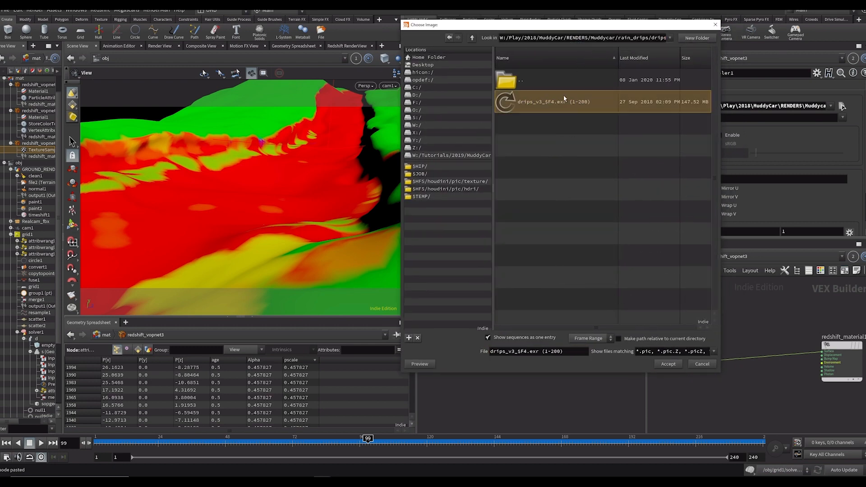
{"action": "left_click", "coordinate": [669, 365]}
{"action": "left_click", "coordinate": [661, 364]}
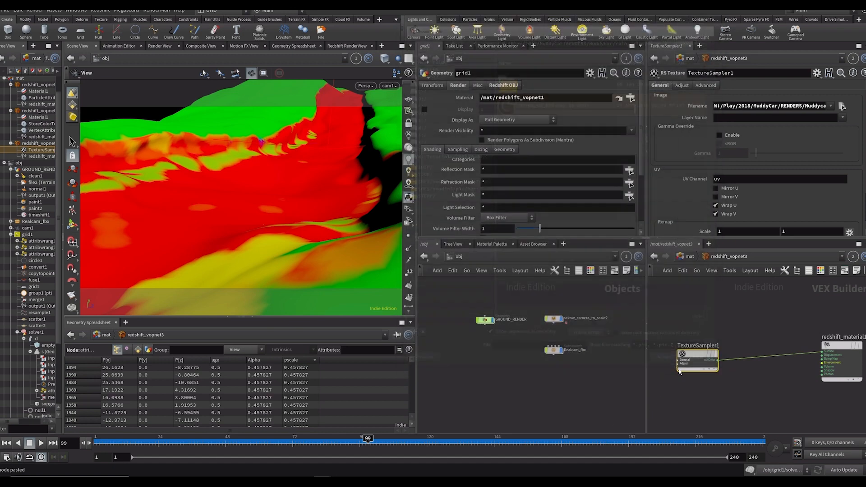
Assign redshift_vopnet3 from the mat network as the material of GROUND_RENDER, and go inside that geometry
{"action": "left_click", "coordinate": [485, 320]}
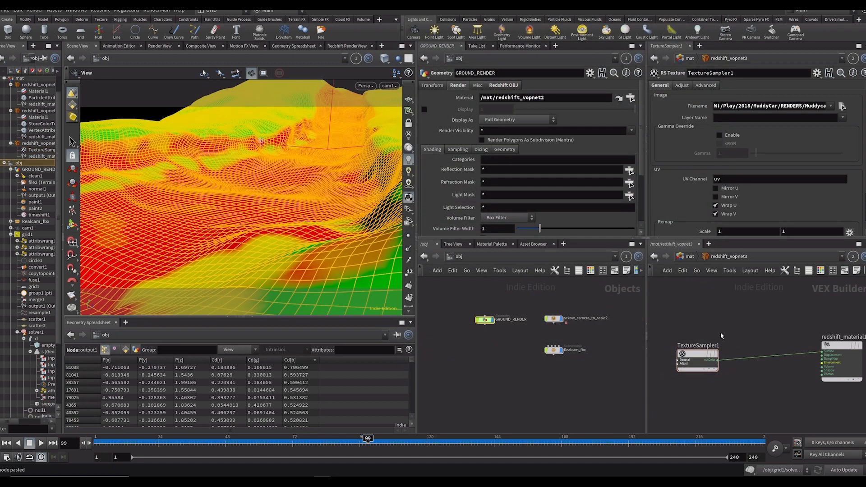
{"action": "left_click", "coordinate": [690, 256]}
{"action": "left_click_drag", "start_coordinate": [820, 431], "coordinate": [550, 152]}
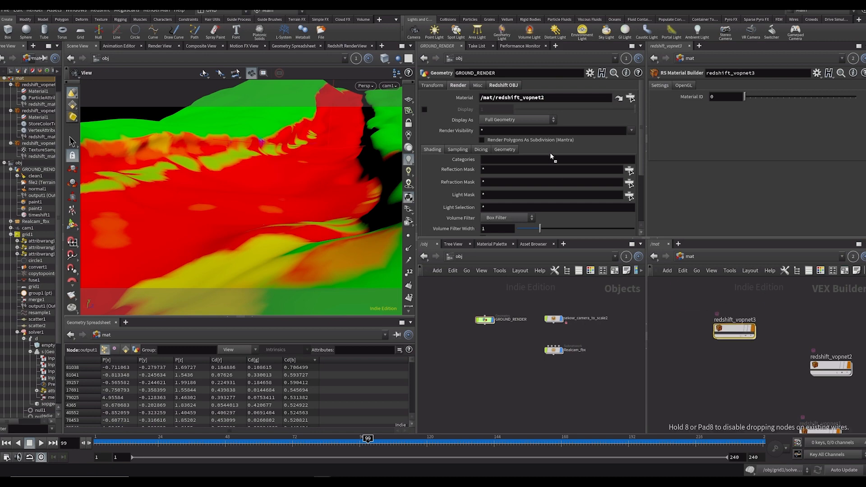
{"action": "left_click_drag", "start_coordinate": [512, 99], "coordinate": [508, 98]}
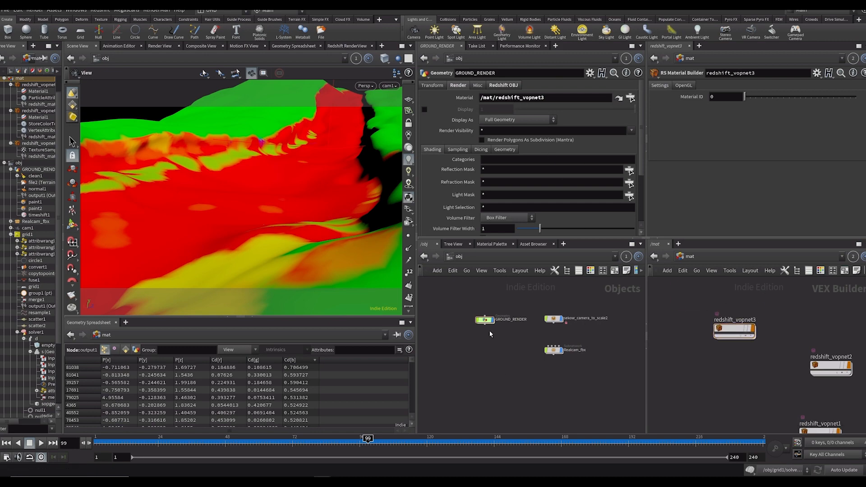
{"action": "double_click", "coordinate": [485, 319]}
{"action": "scroll", "coordinate": [506, 346], "scroll_direction": "up", "scroll_amount": 3}
{"action": "key", "text": "Tab"}
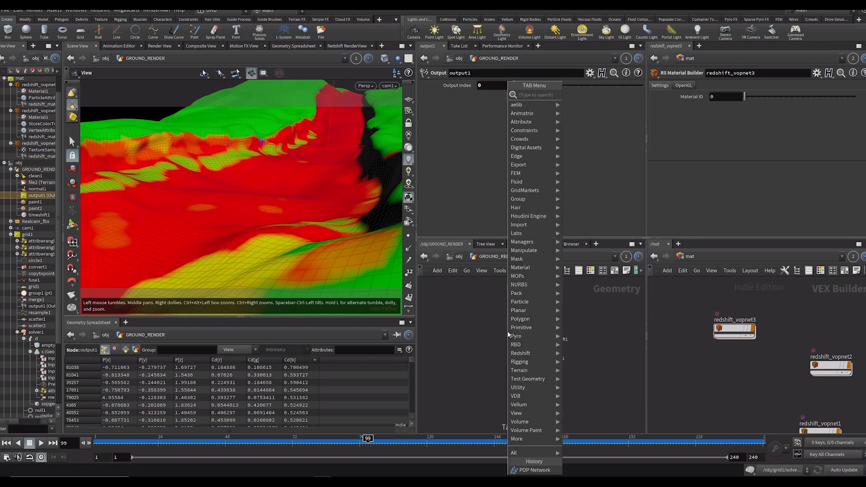
{"action": "type", "text": "col"}
{"action": "key", "text": "Return"}
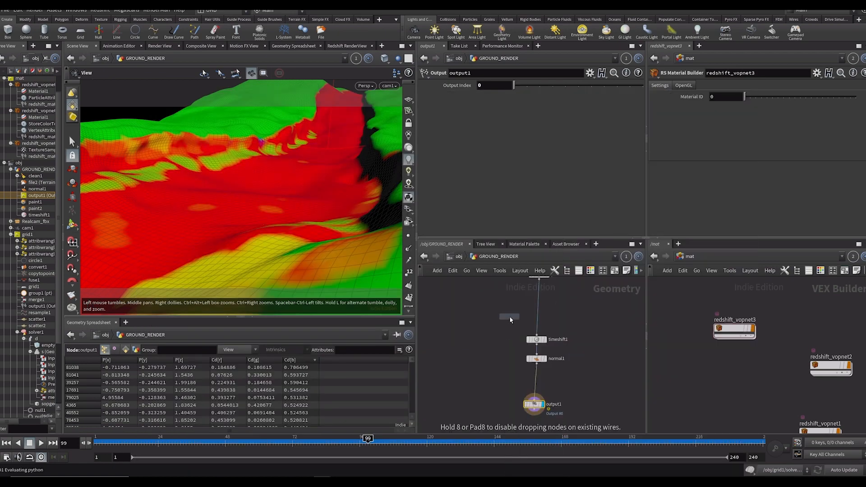
{"action": "left_click", "coordinate": [513, 319]}
Insert an Attribute Delete node just above timeshift1 in the GROUND_RENDER node chain
{"action": "key", "text": "Tab"}
{"action": "type", "text": "s"}
{"action": "key", "text": "BackSpace"}
{"action": "type", "text": "ade"}
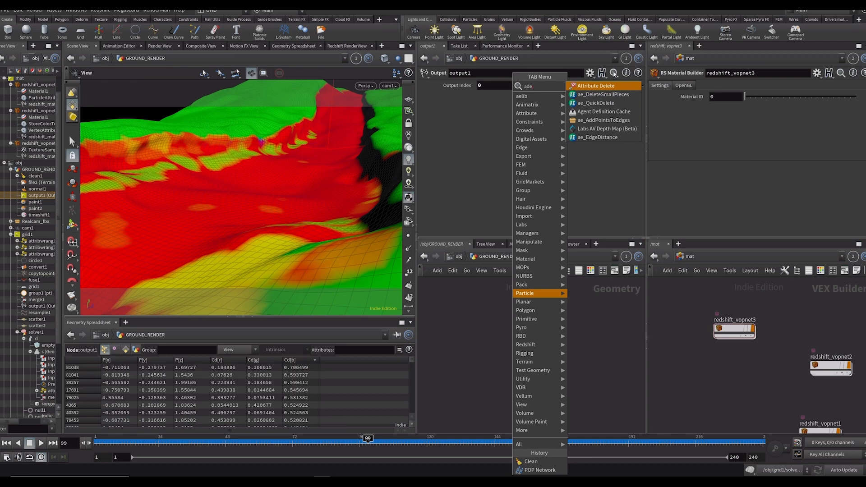
{"action": "left_click", "coordinate": [612, 86]}
{"action": "left_click", "coordinate": [540, 320]}
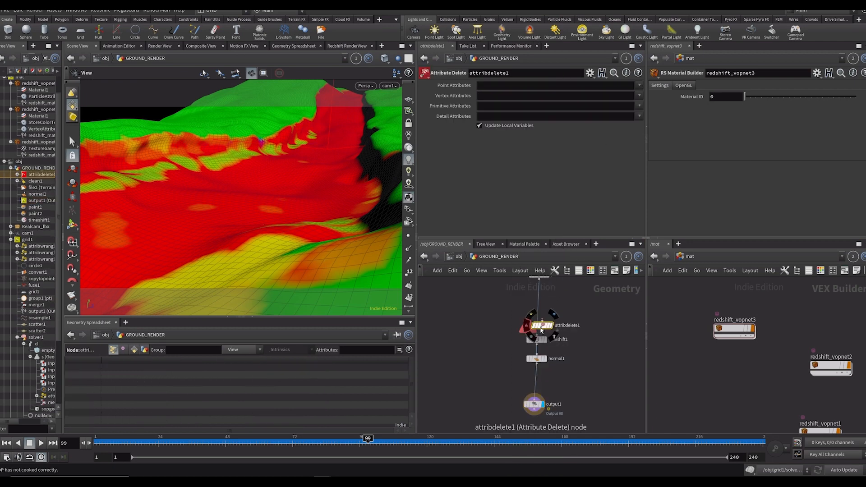
Set the Attribute Delete node to remove the Cd point attribute
{"action": "left_click", "coordinate": [640, 86]}
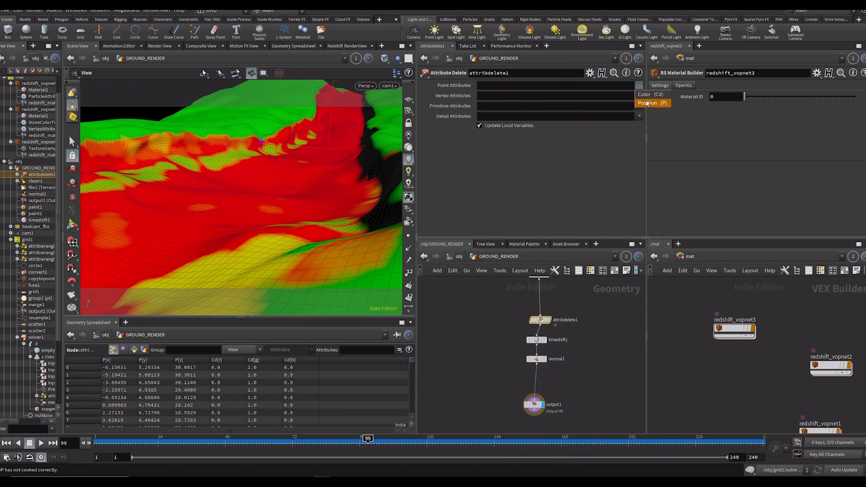
{"action": "left_click", "coordinate": [640, 85]}
{"action": "left_click", "coordinate": [640, 85]}
{"action": "left_click", "coordinate": [644, 95]}
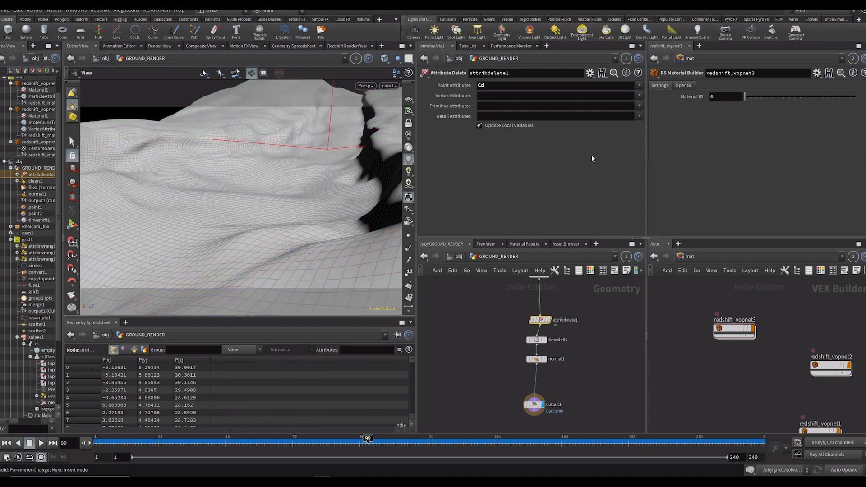
Add a new Redshift ROP in the out network and set its render camera to cam1 under sekow_camera_to_scale2
{"action": "left_click", "coordinate": [455, 256]}
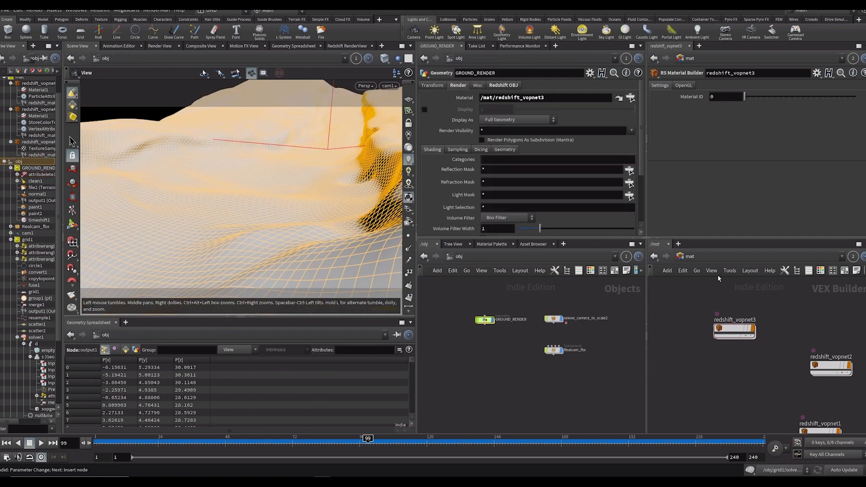
{"action": "left_click", "coordinate": [704, 257]}
{"action": "left_click", "coordinate": [719, 305]}
{"action": "key", "text": "Tab"}
{"action": "type", "text": "red"}
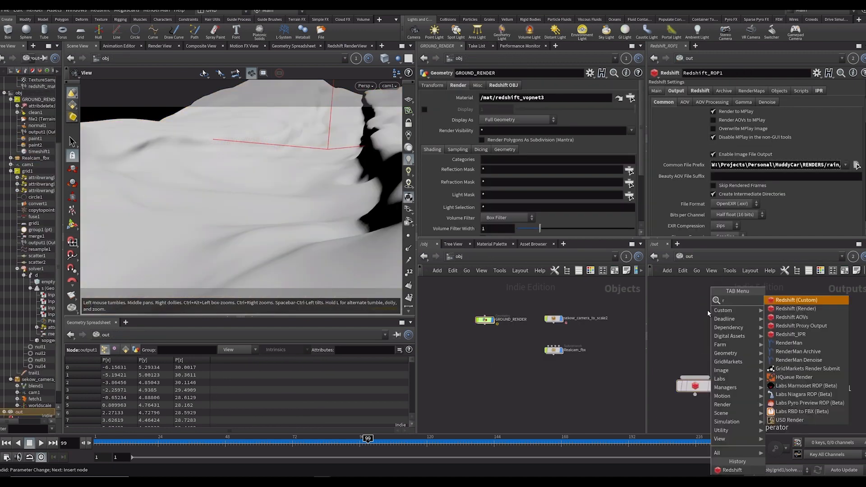
{"action": "mouse_move", "coordinate": [767, 311]}
{"action": "left_click", "coordinate": [797, 300]}
{"action": "left_click", "coordinate": [704, 322]}
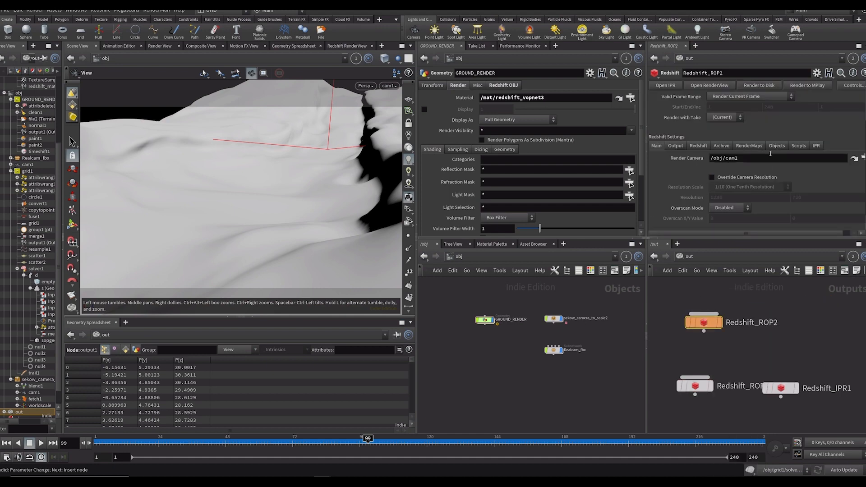
{"action": "left_click", "coordinate": [863, 158]}
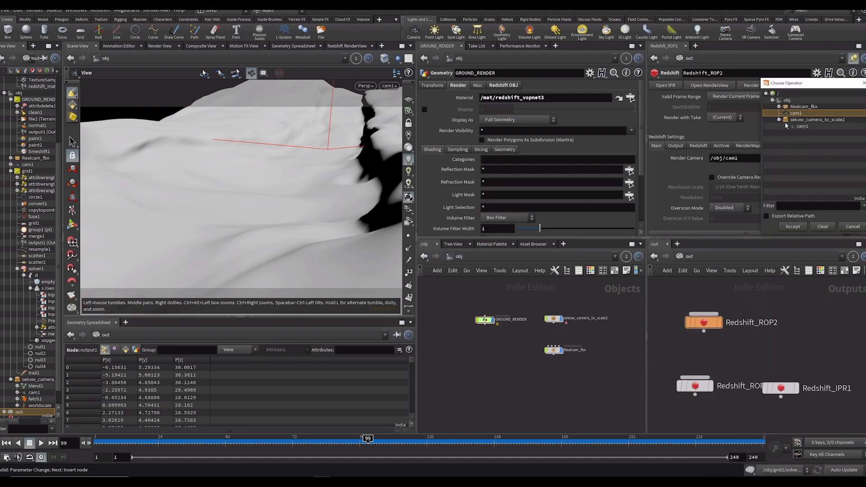
{"action": "double_click", "coordinate": [801, 126]}
Open the operator chooser for the Force Objects of Redshift_ROP2
{"action": "left_click", "coordinate": [776, 145]}
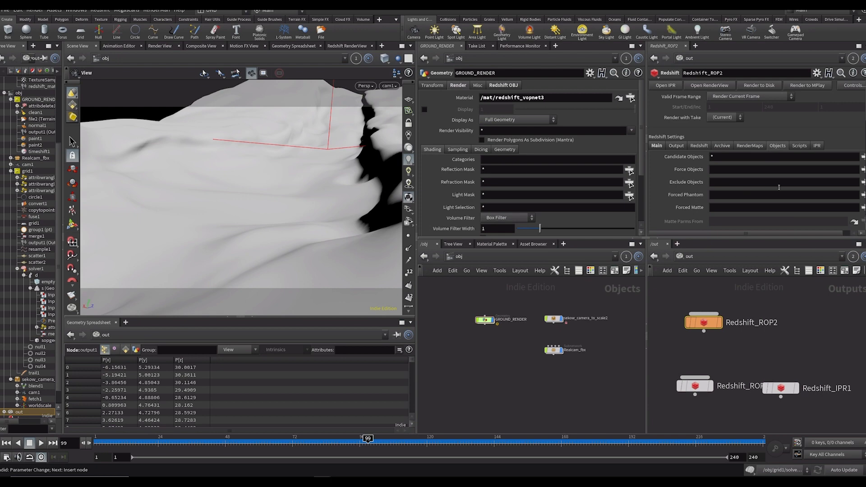
{"action": "left_click", "coordinate": [848, 157]}
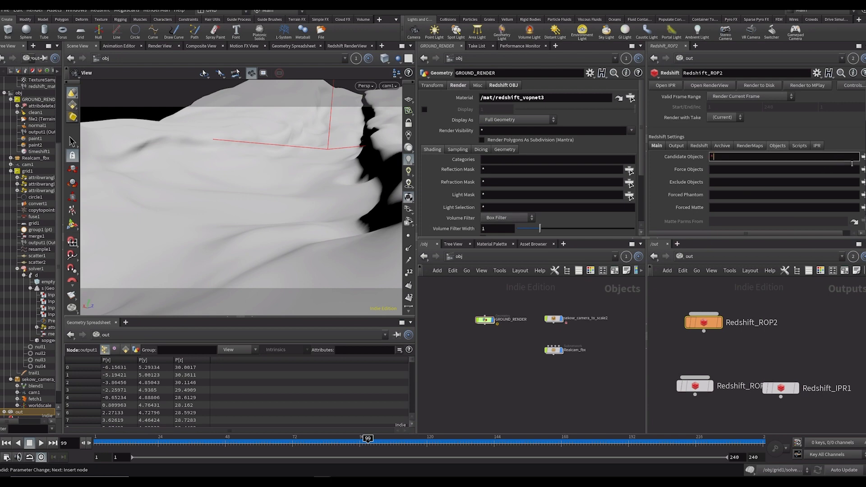
{"action": "left_click", "coordinate": [863, 170]}
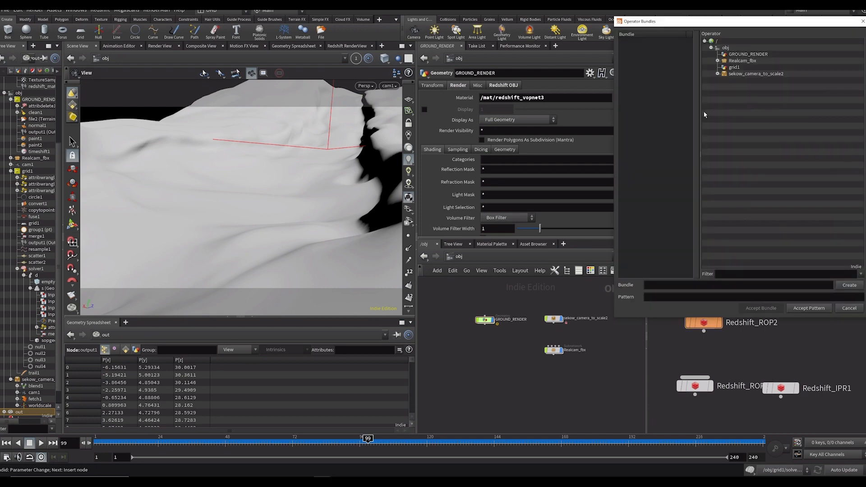
Set GROUND_RENDER as the forced object of Redshift_ROP2 and save the scene
{"action": "double_click", "coordinate": [735, 55]}
{"action": "left_click_drag", "start_coordinate": [721, 358], "coordinate": [743, 359]}
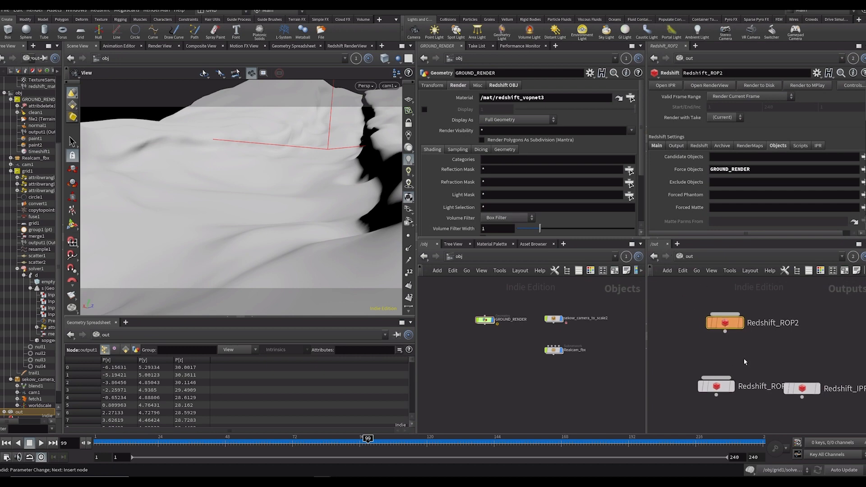
{"action": "key", "text": "ctrl+s"}
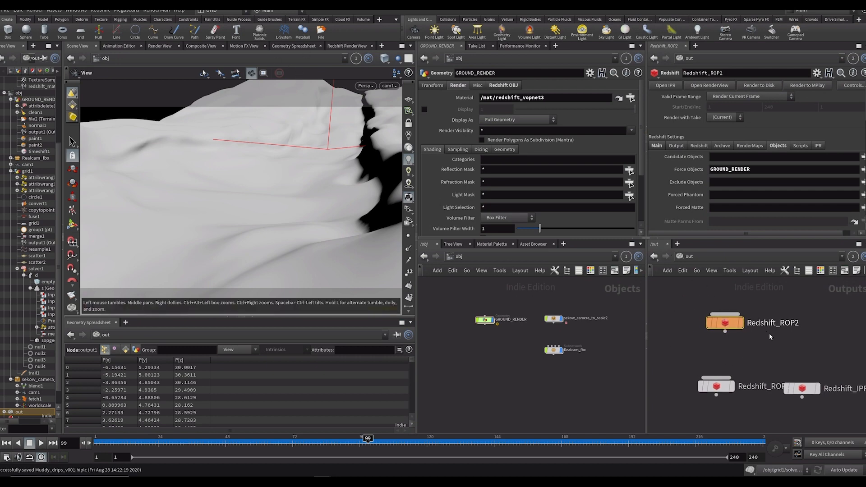
Rename the Redshift_ROP2 output node to drops
{"action": "double_click", "coordinate": [780, 323]}
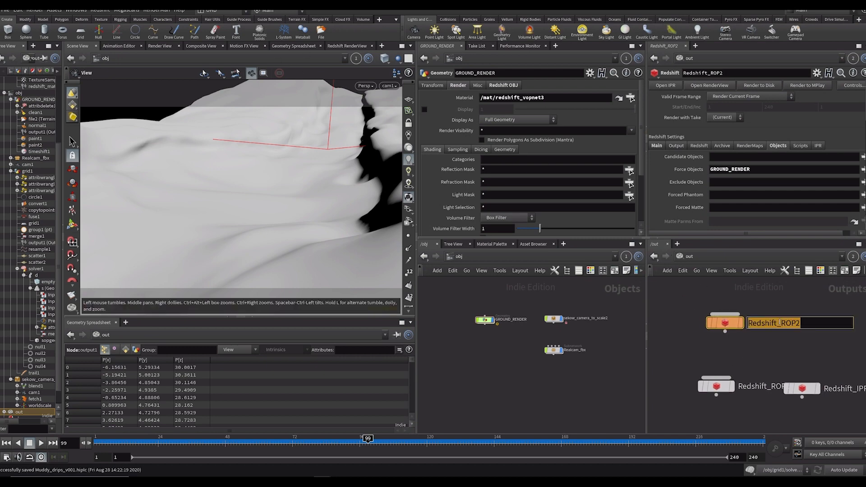
{"action": "type", "text": "rrops"}
{"action": "key", "text": "Return"}
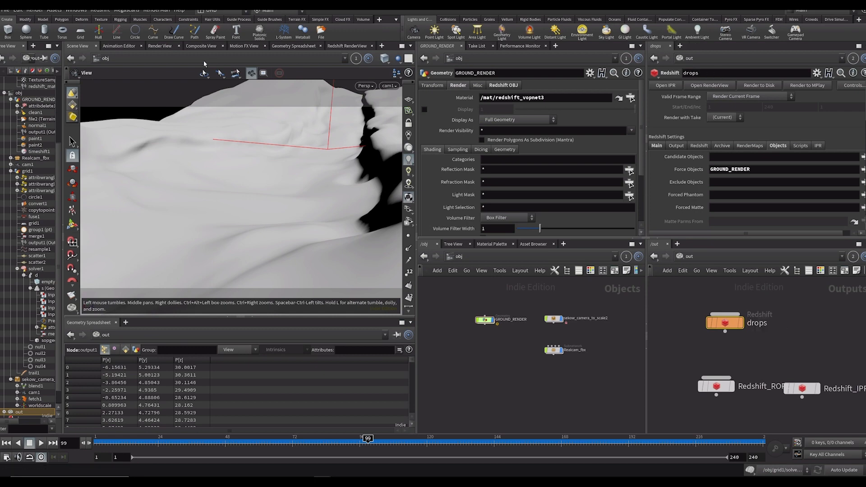
Show the Redshift RenderView and select the drops ROP so it renders frame 99
{"action": "left_click", "coordinate": [333, 45]}
{"action": "left_click", "coordinate": [133, 57]}
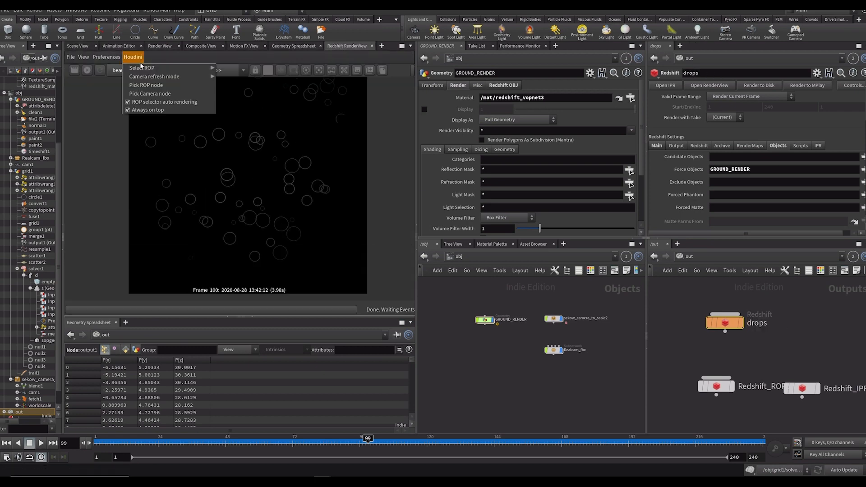
{"action": "mouse_move", "coordinate": [172, 69]}
{"action": "left_click", "coordinate": [244, 76]}
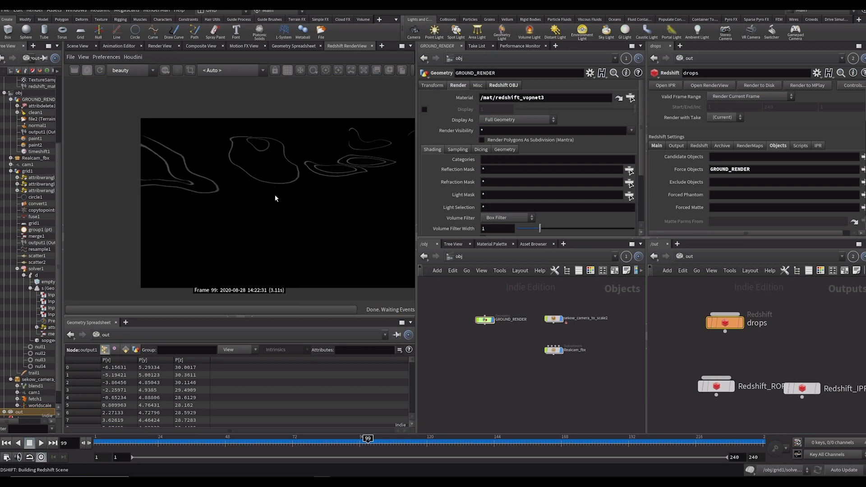
{"action": "left_click_drag", "start_coordinate": [274, 195], "coordinate": [200, 194]}
{"action": "left_click_drag", "start_coordinate": [241, 166], "coordinate": [309, 172]}
{"action": "scroll", "coordinate": [248, 166], "scroll_direction": "up", "scroll_amount": 2}
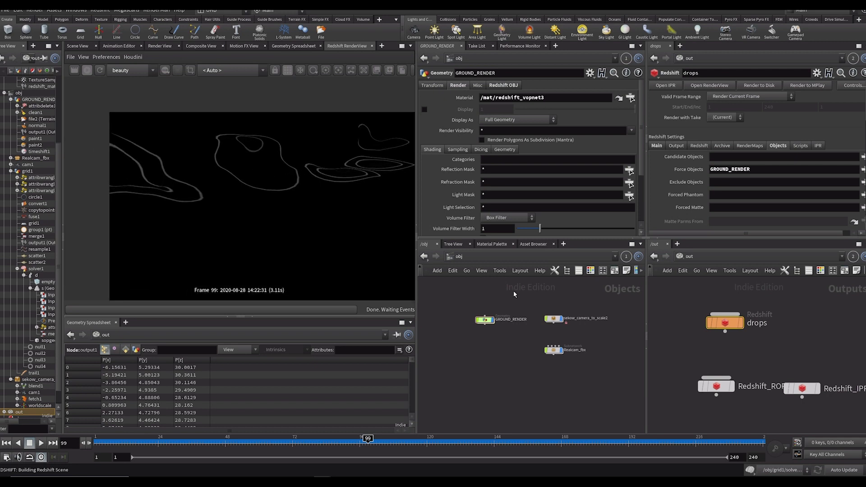
Open the redshift_vopnet3 material and set TextureSampler1's remap scale to 10 by 10
{"action": "left_click", "coordinate": [478, 290]}
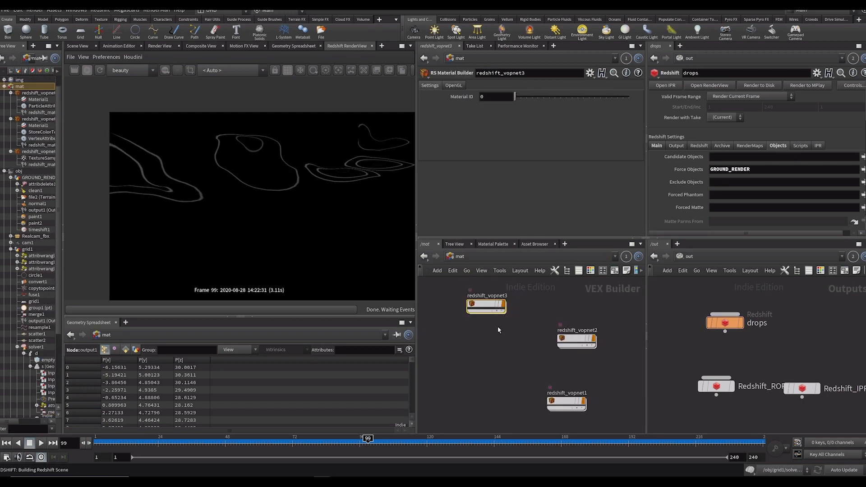
{"action": "double_click", "coordinate": [484, 300]}
{"action": "scroll", "coordinate": [516, 211], "scroll_direction": "down", "scroll_amount": 2}
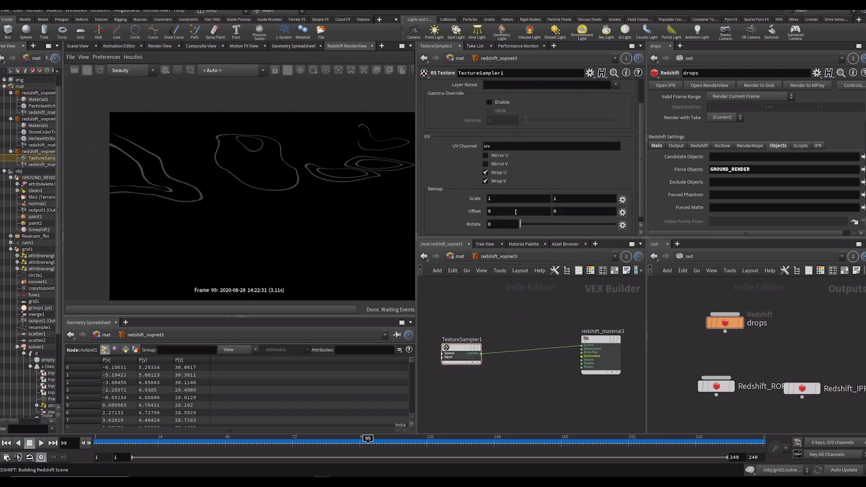
{"action": "type", "text": "0"}
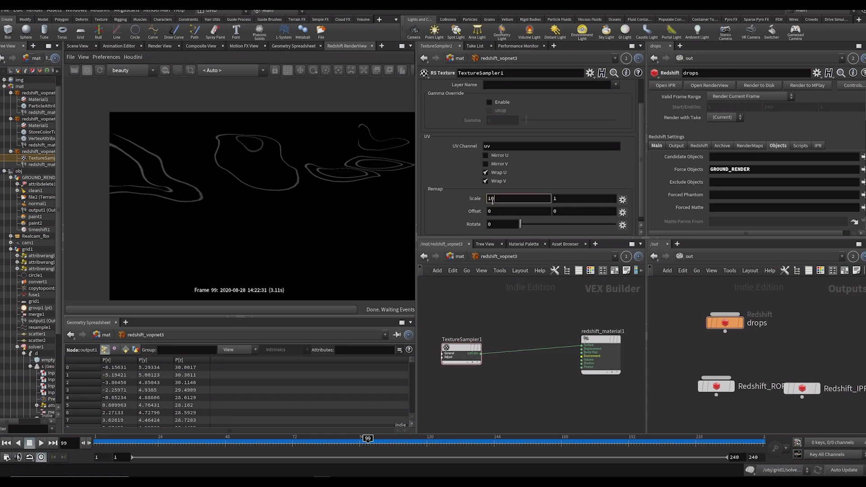
{"action": "key", "text": "Tab"}
{"action": "type", "text": "10"}
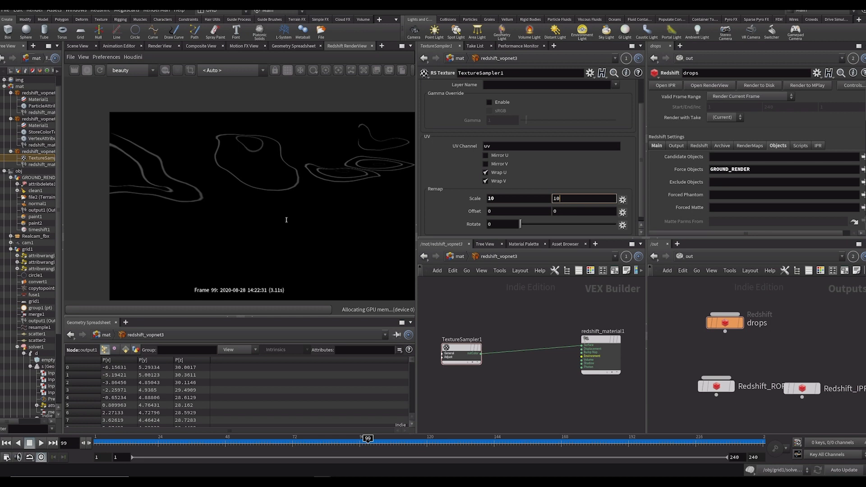
{"action": "key", "text": "Return"}
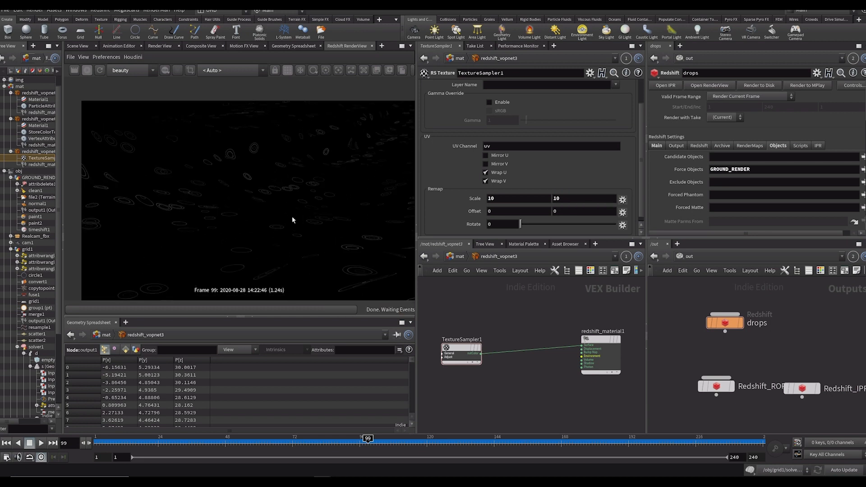
Examine the size and density of the drop rings across the rendered ground
{"action": "scroll", "coordinate": [292, 217], "scroll_direction": "up", "scroll_amount": 5}
{"action": "left_click_drag", "start_coordinate": [292, 217], "coordinate": [235, 209]}
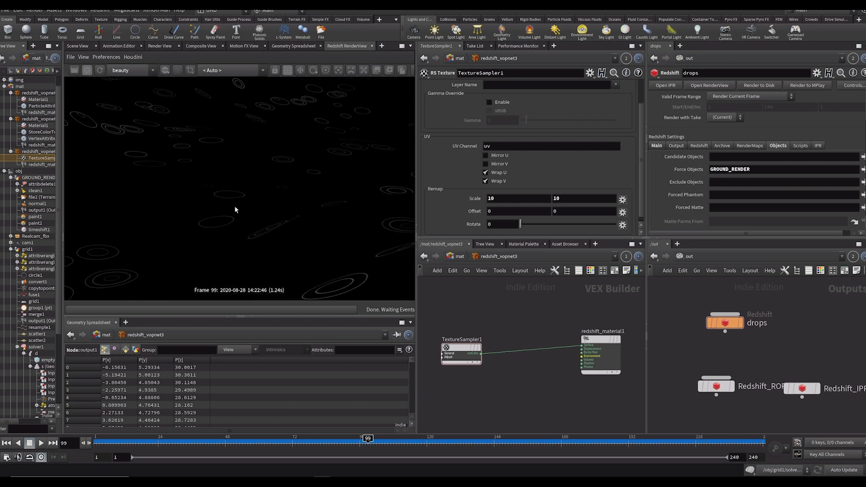
{"action": "scroll", "coordinate": [281, 219], "scroll_direction": "down", "scroll_amount": 3}
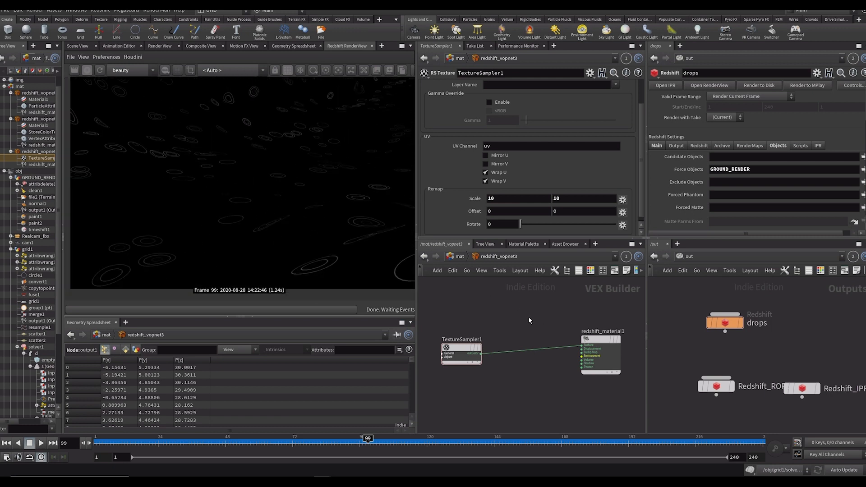
{"action": "left_click_drag", "start_coordinate": [530, 320], "coordinate": [561, 325]}
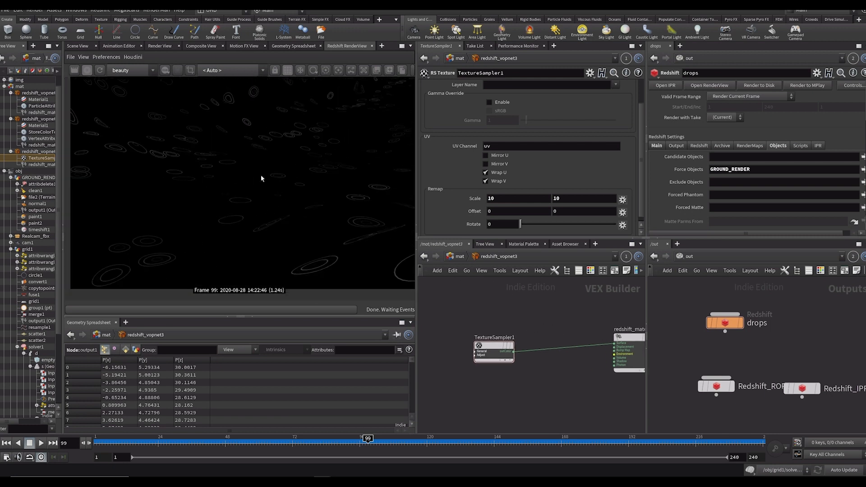
{"action": "scroll", "coordinate": [186, 153], "scroll_direction": "down", "scroll_amount": 5}
{"action": "scroll", "coordinate": [256, 184], "scroll_direction": "up", "scroll_amount": 4}
{"action": "scroll", "coordinate": [163, 122], "scroll_direction": "up", "scroll_amount": 1}
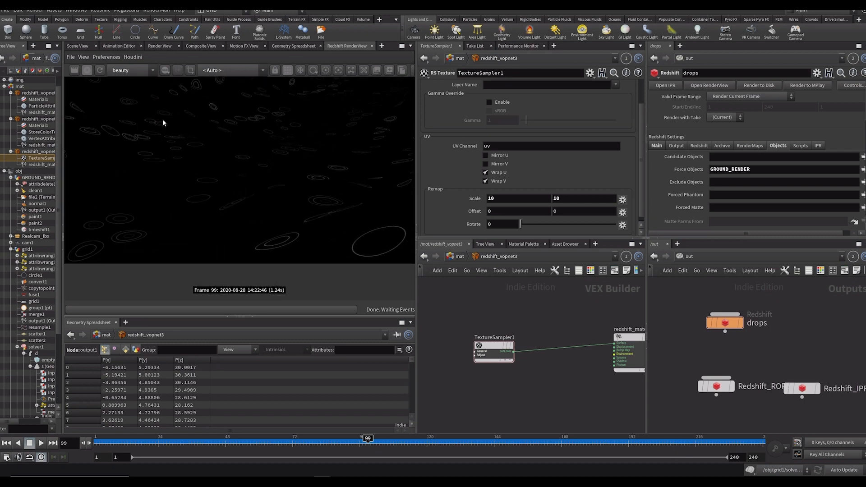
{"action": "scroll", "coordinate": [245, 184], "scroll_direction": "down", "scroll_amount": 2}
Add an RS Incandescent node between the texture and the material, and wire its output into redshift_material1's Surface input
{"action": "left_click_drag", "start_coordinate": [535, 313], "coordinate": [567, 318]}
{"action": "key", "text": "Tab"}
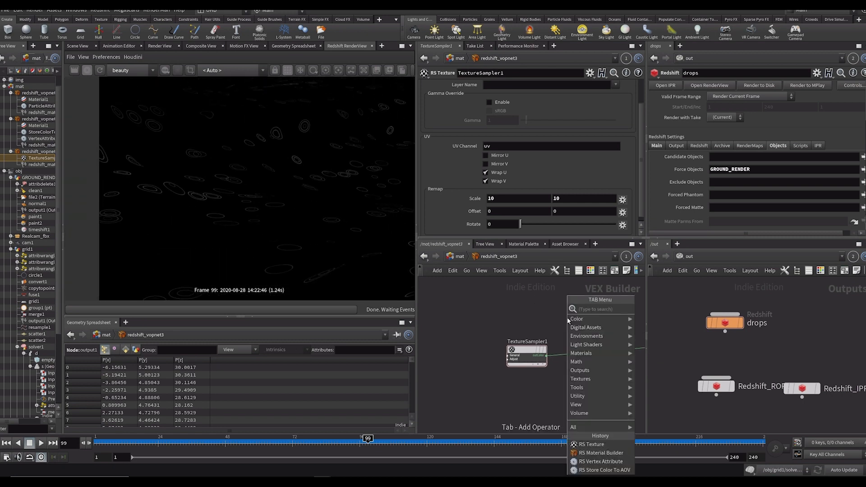
{"action": "type", "text": "inc"}
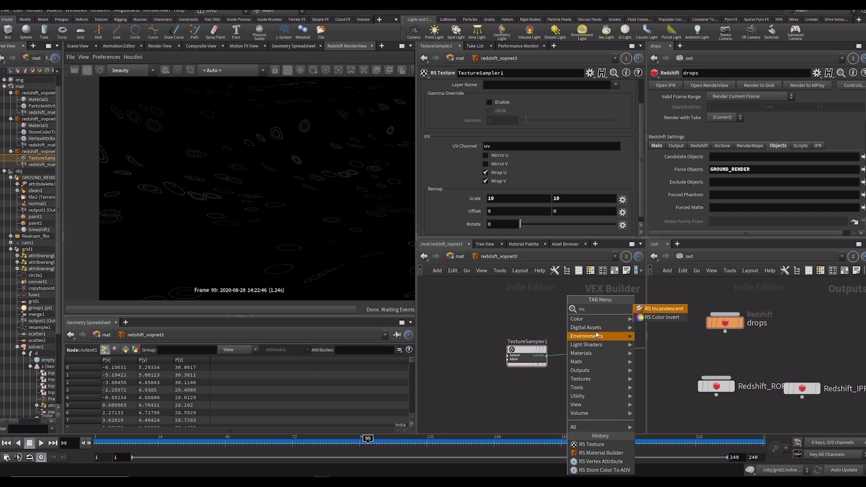
{"action": "left_click", "coordinate": [650, 312]}
{"action": "left_click", "coordinate": [512, 346]}
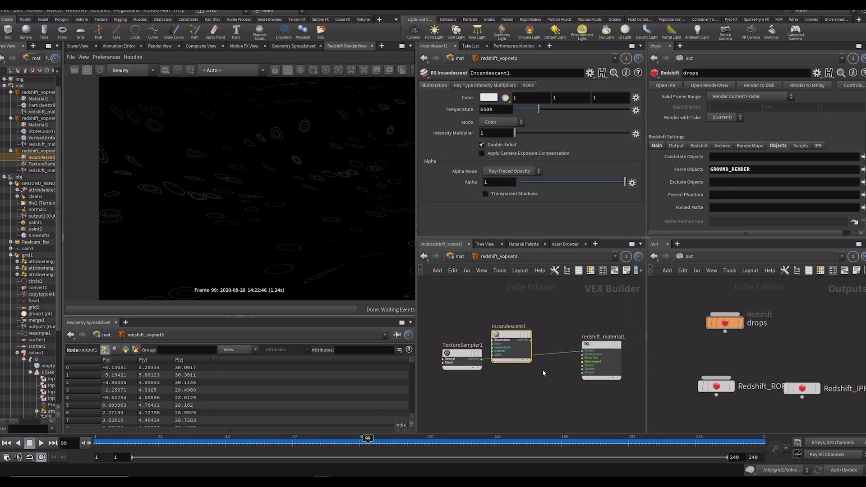
{"action": "left_click", "coordinate": [582, 353]}
{"action": "left_click", "coordinate": [531, 340]}
{"action": "left_click_drag", "start_coordinate": [492, 333], "coordinate": [506, 334]}
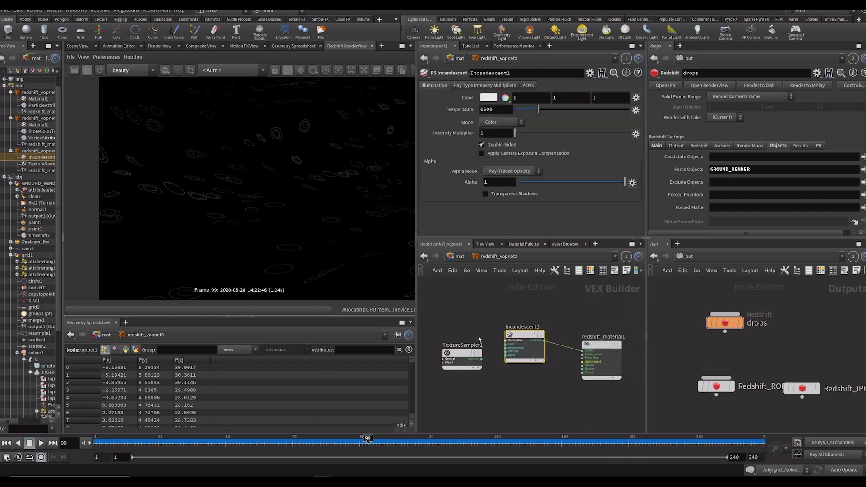
Connect TextureSampler1's color output to the Incandescent node's color input and refresh the render
{"action": "left_click", "coordinate": [481, 359]}
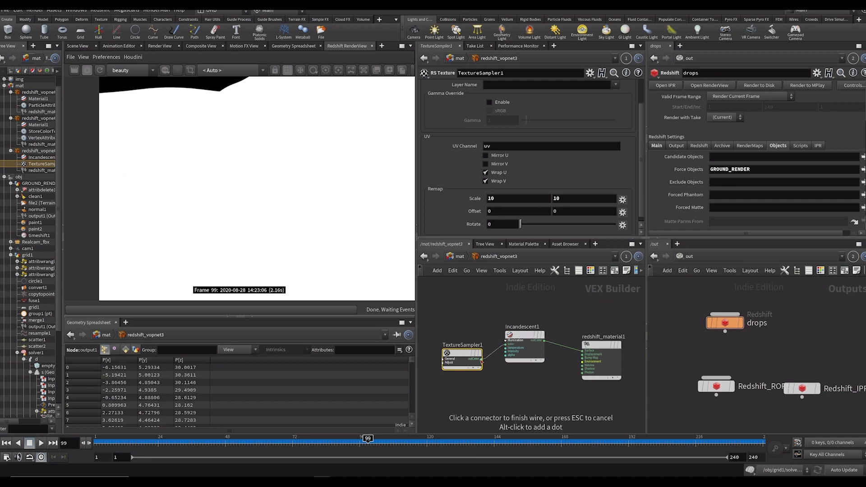
{"action": "left_click", "coordinate": [507, 345]}
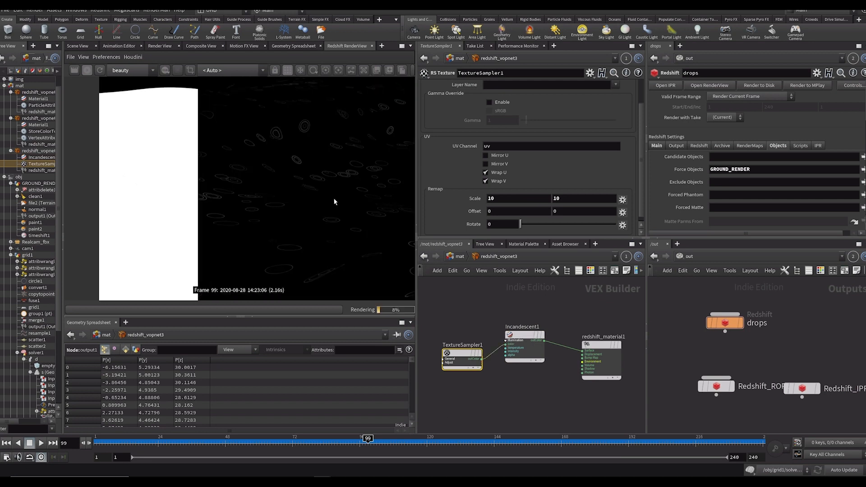
{"action": "left_click", "coordinate": [99, 71]}
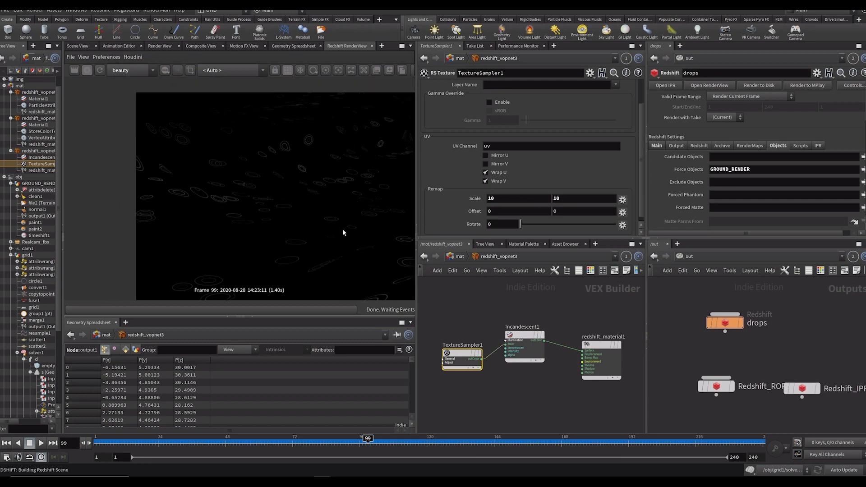
{"action": "scroll", "coordinate": [343, 230], "scroll_direction": "up", "scroll_amount": 3}
{"action": "left_click_drag", "start_coordinate": [277, 224], "coordinate": [232, 234]}
{"action": "scroll", "coordinate": [232, 234], "scroll_direction": "up", "scroll_amount": 3}
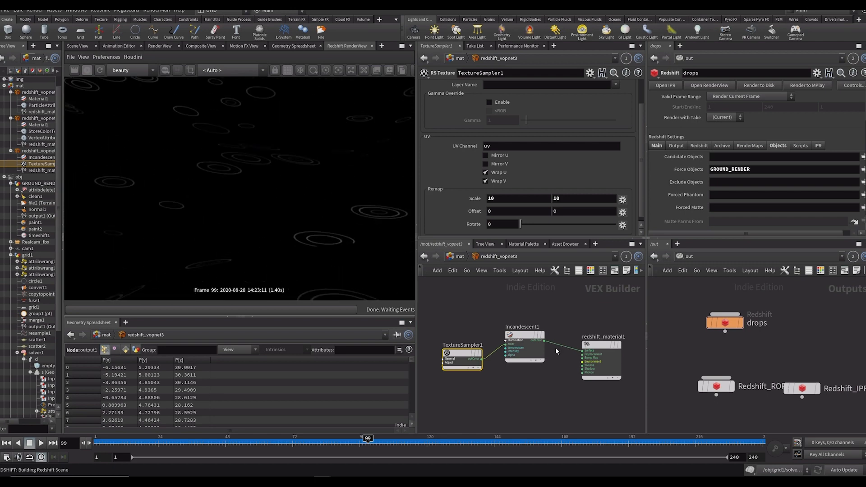
Set the Incandescent node's intensity multiplier to 2 and check the rendered rings up to frame 105
{"action": "left_click", "coordinate": [523, 350]}
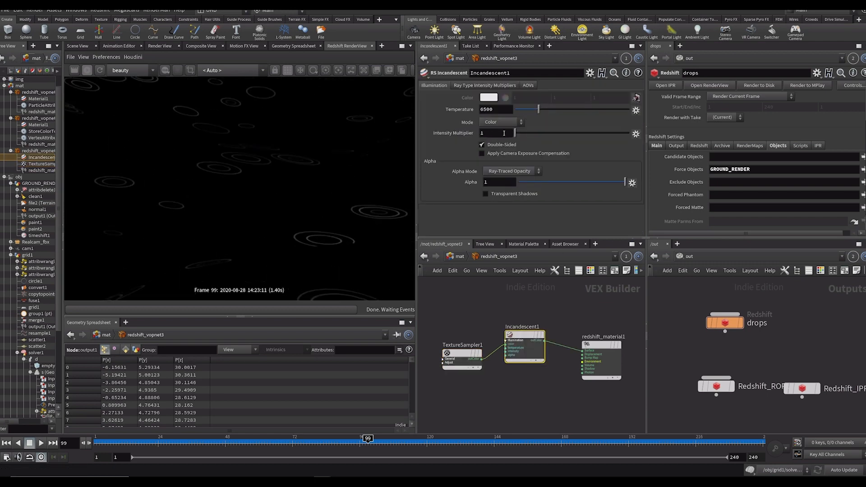
{"action": "type", "text": "2"}
{"action": "key", "text": "Return"}
{"action": "scroll", "coordinate": [286, 202], "scroll_direction": "down", "scroll_amount": 4}
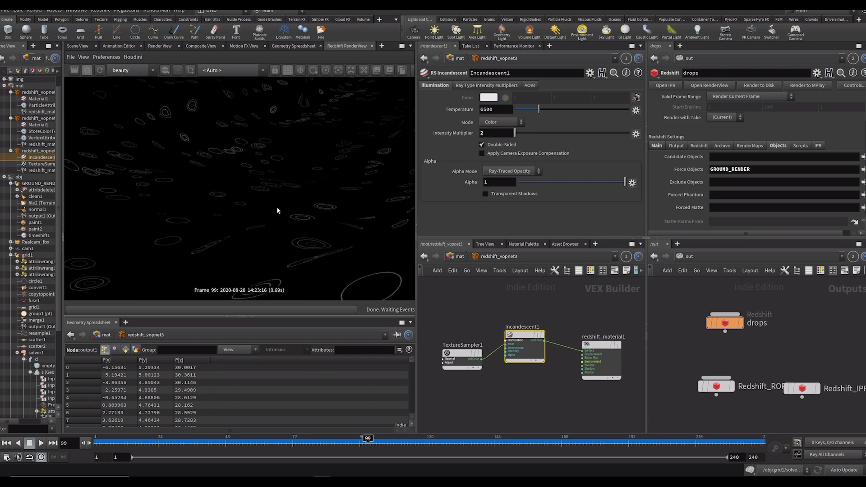
{"action": "scroll", "coordinate": [240, 208], "scroll_direction": "down", "scroll_amount": 2}
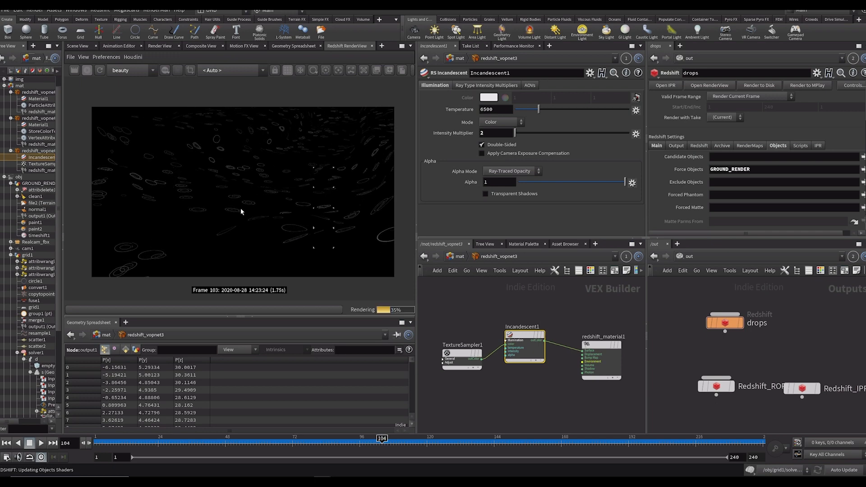
{"action": "scroll", "coordinate": [240, 184], "scroll_direction": "up", "scroll_amount": 3}
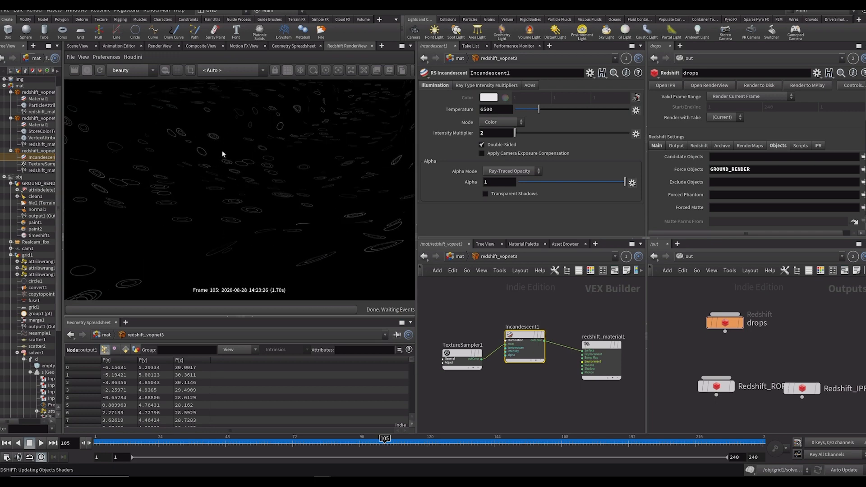
{"action": "scroll", "coordinate": [298, 213], "scroll_direction": "down", "scroll_amount": 3}
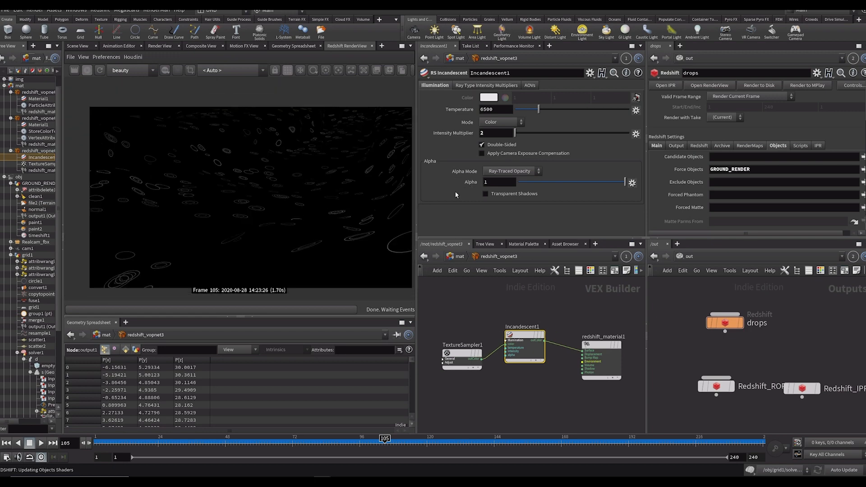
Set TextureSampler1's remap scale to 15 by 15
{"action": "left_click", "coordinate": [462, 356]}
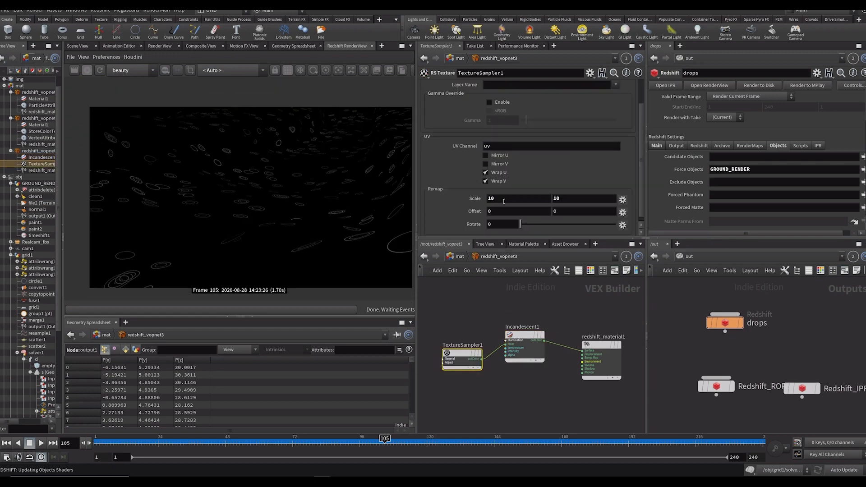
{"action": "left_click", "coordinate": [504, 201]}
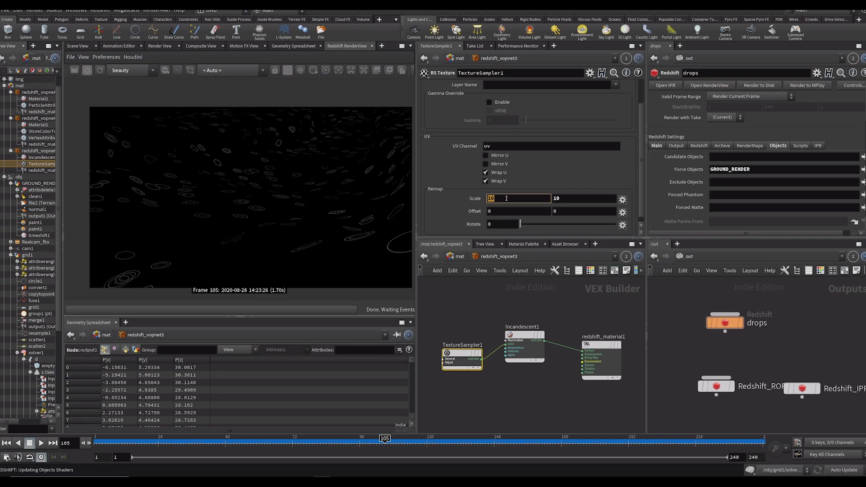
{"action": "type", "text": "15"}
{"action": "key", "text": "Return"}
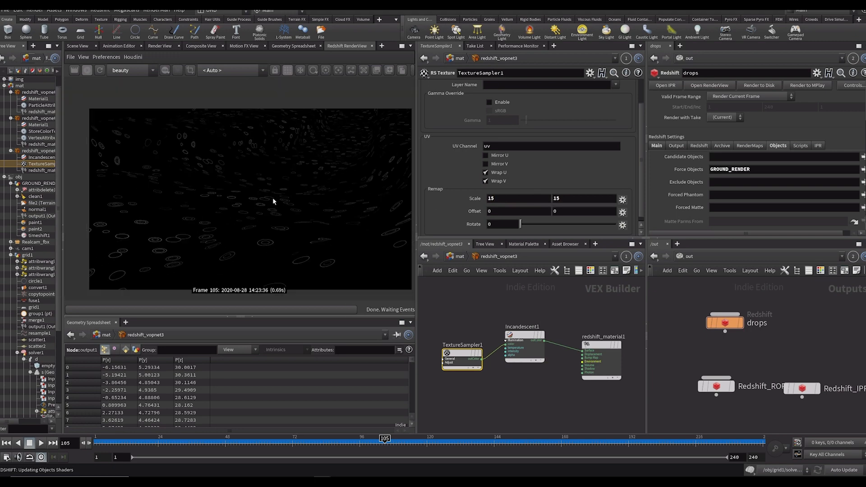
Go to frame 86 and widen the render view to inspect the denser drop rings
{"action": "left_click_drag", "start_coordinate": [369, 440], "coordinate": [332, 440]}
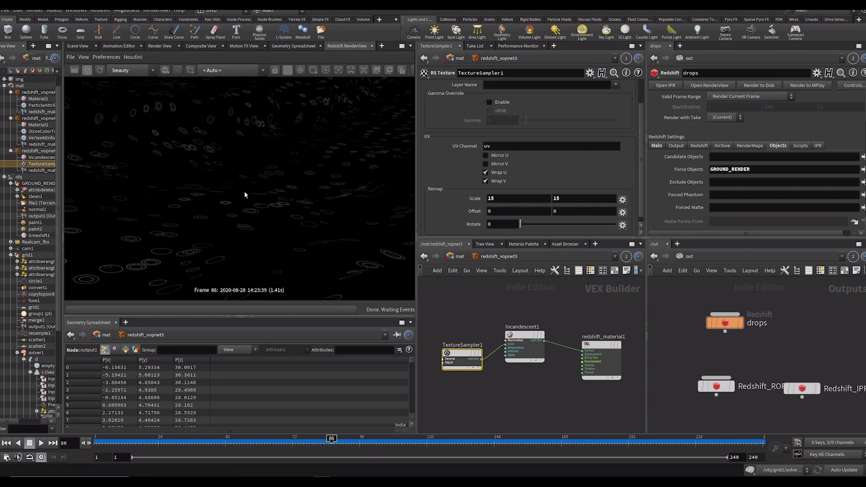
{"action": "left_click_drag", "start_coordinate": [222, 196], "coordinate": [603, 310]}
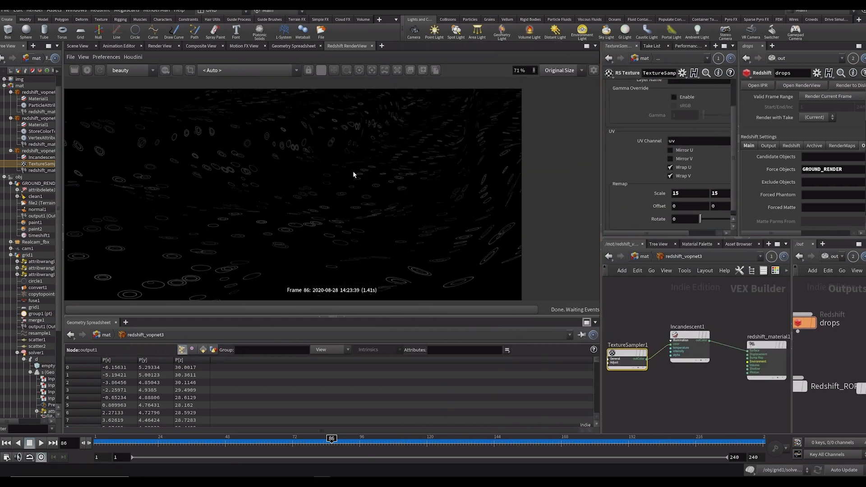
{"action": "left_click_drag", "start_coordinate": [277, 179], "coordinate": [298, 155]}
{"action": "scroll", "coordinate": [415, 215], "scroll_direction": "down", "scroll_amount": 2}
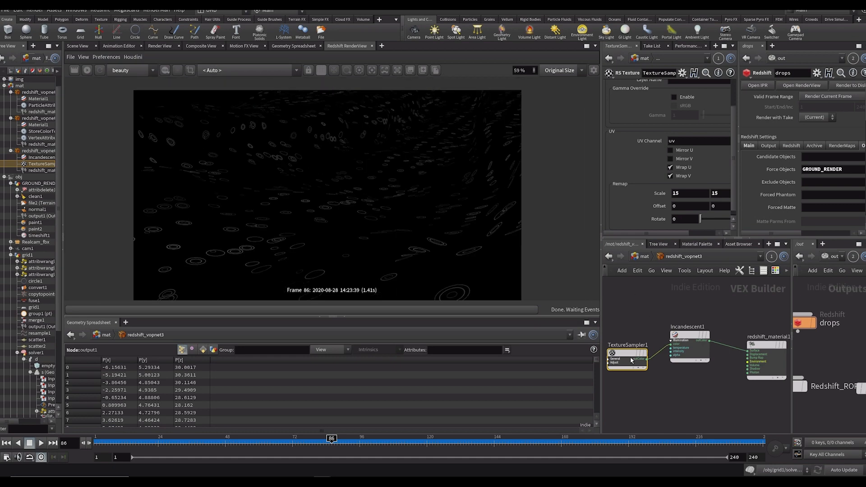
Place the TextureSampler1 node level with the Incandescent node and narrow the render view to give the node network more room
{"action": "left_click_drag", "start_coordinate": [630, 356], "coordinate": [630, 343]}
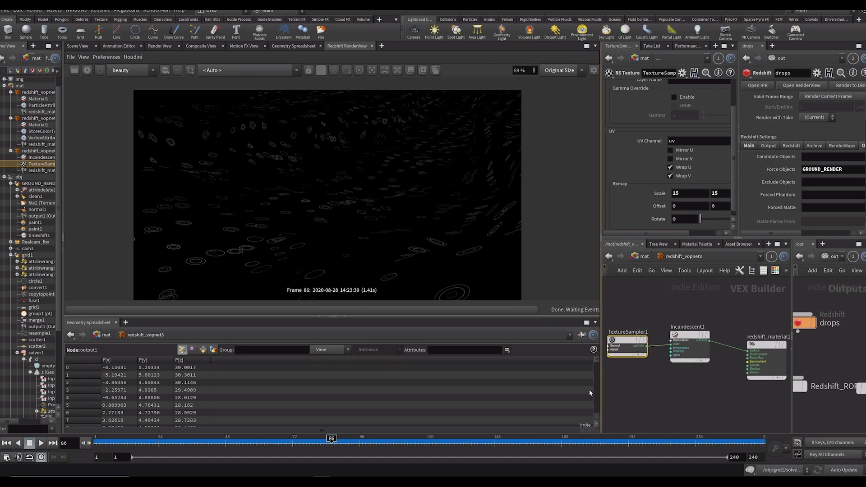
{"action": "left_click_drag", "start_coordinate": [600, 391], "coordinate": [477, 391]}
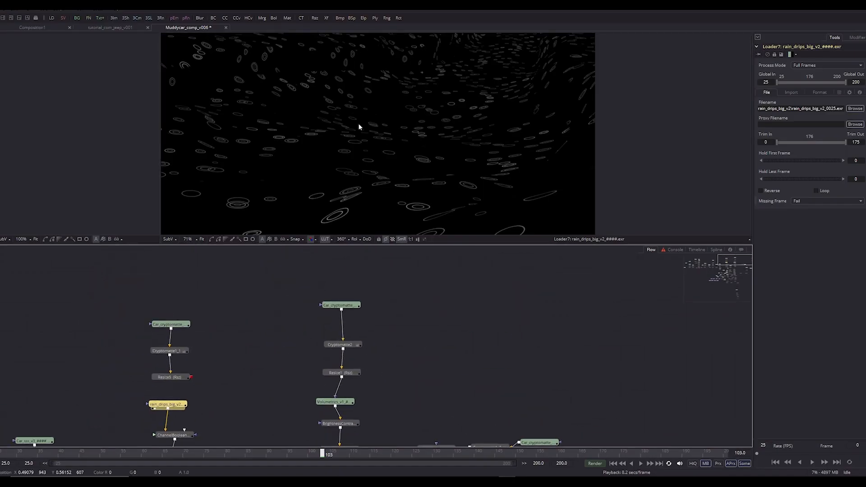
Switch to Fusion and play back the rain_drips_big_v2 render pass to examine the animated drop rings
{"action": "scroll", "coordinate": [358, 123], "scroll_direction": "down", "scroll_amount": 3}
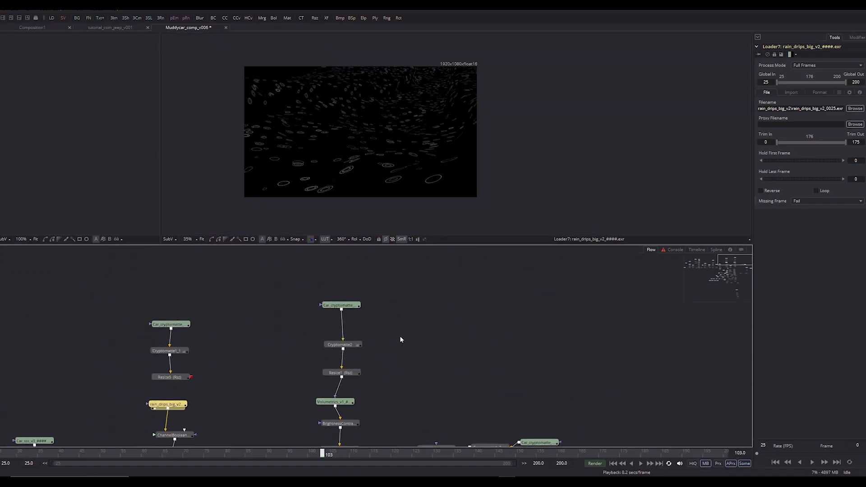
{"action": "left_click_drag", "start_coordinate": [326, 338], "coordinate": [328, 358]}
{"action": "left_click_drag", "start_coordinate": [382, 347], "coordinate": [389, 247]}
{"action": "mouse_move", "coordinate": [199, 302]}
{"action": "left_mouse_down"}
{"action": "mouse_move", "coordinate": [335, 305]}
{"action": "mouse_move", "coordinate": [341, 327]}
{"action": "left_mouse_up"}
{"action": "left_click", "coordinate": [314, 348]}
{"action": "key", "text": "space"}
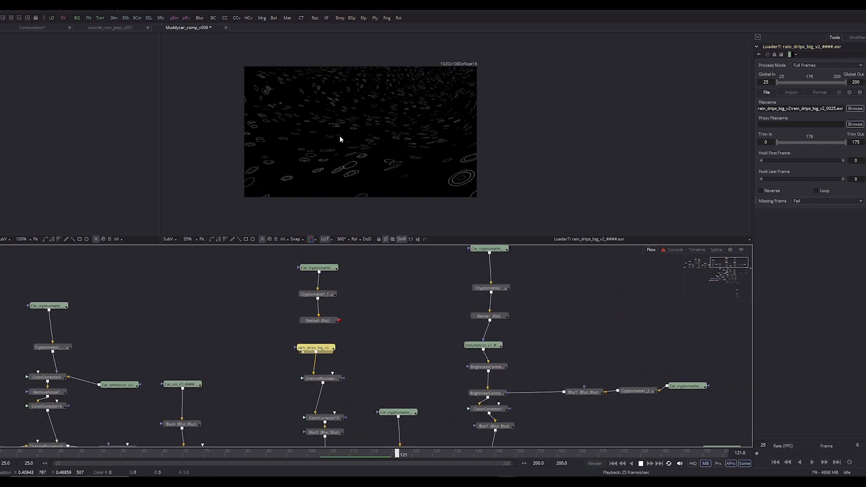
{"action": "scroll", "coordinate": [339, 136], "scroll_direction": "up", "scroll_amount": 2}
{"action": "scroll", "coordinate": [367, 126], "scroll_direction": "down", "scroll_amount": 2}
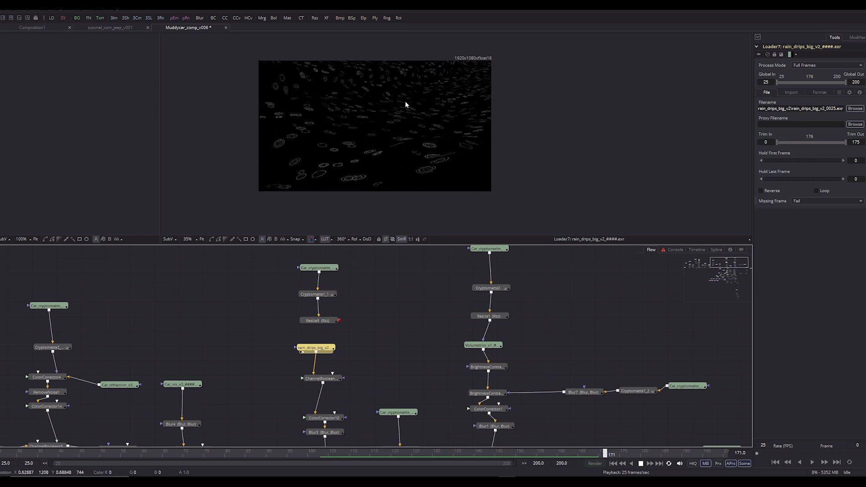
View the Cryptomatte1_1 matte and connect Resize5's output to the rain_drips_big_v2 loader's mask input
{"action": "left_click", "coordinate": [318, 268]}
{"action": "left_click_drag", "start_coordinate": [318, 295], "coordinate": [354, 171]}
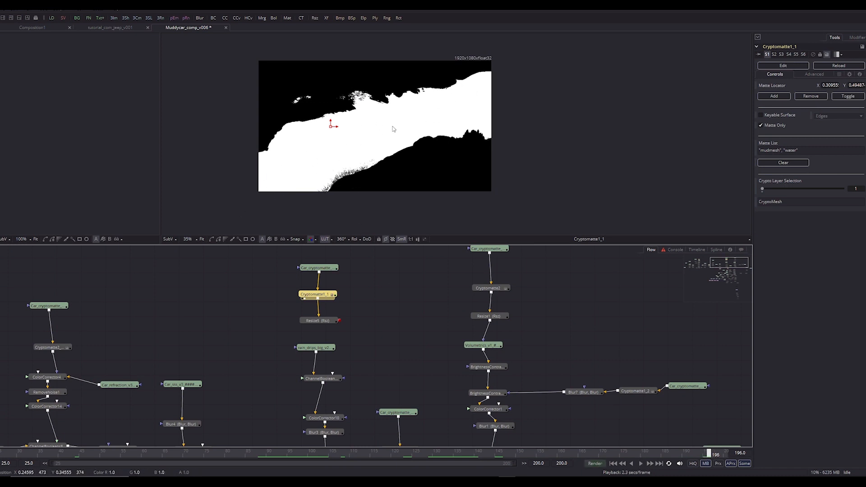
{"action": "left_click", "coordinate": [312, 323]}
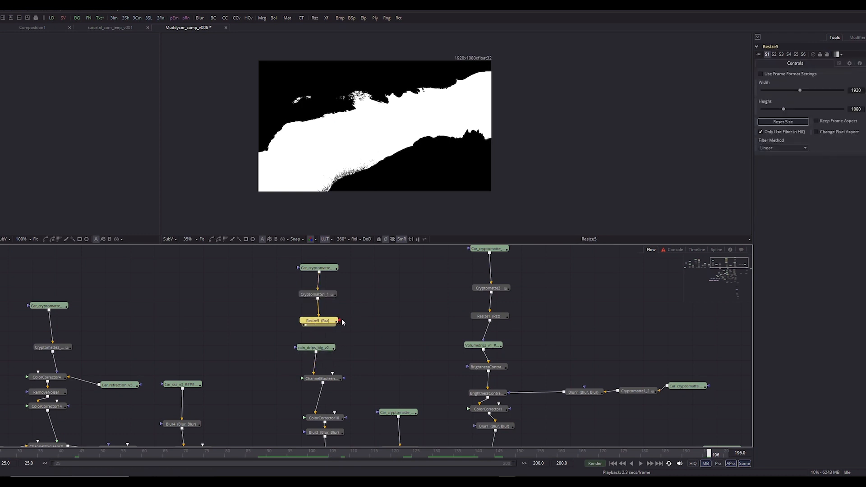
{"action": "mouse_move", "coordinate": [339, 321]}
{"action": "left_mouse_down"}
{"action": "mouse_move", "coordinate": [320, 348]}
{"action": "mouse_move", "coordinate": [336, 318]}
{"action": "left_mouse_up"}
{"action": "scroll", "coordinate": [409, 179], "scroll_direction": "up", "scroll_amount": 2}
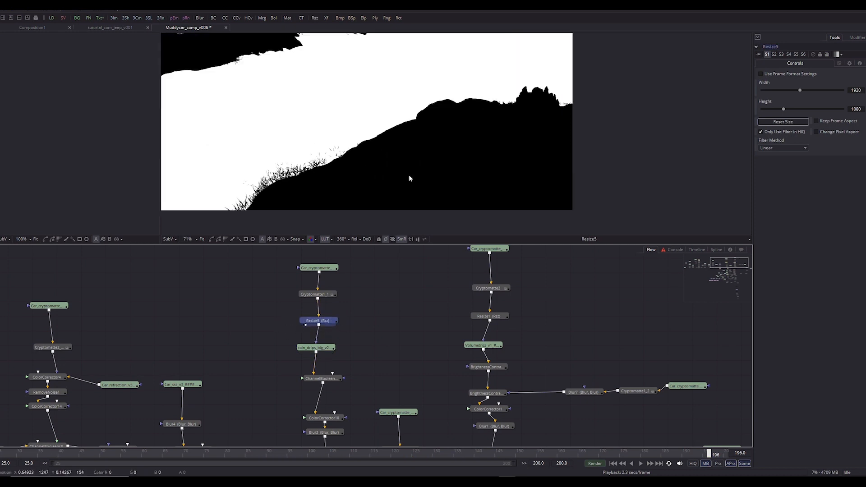
{"action": "left_click", "coordinate": [353, 333]}
Select Cryptomatte1_1 and Resize5 in turn to check Resize5's width, height and filter settings
{"action": "left_click_drag", "start_coordinate": [296, 283], "coordinate": [309, 310]}
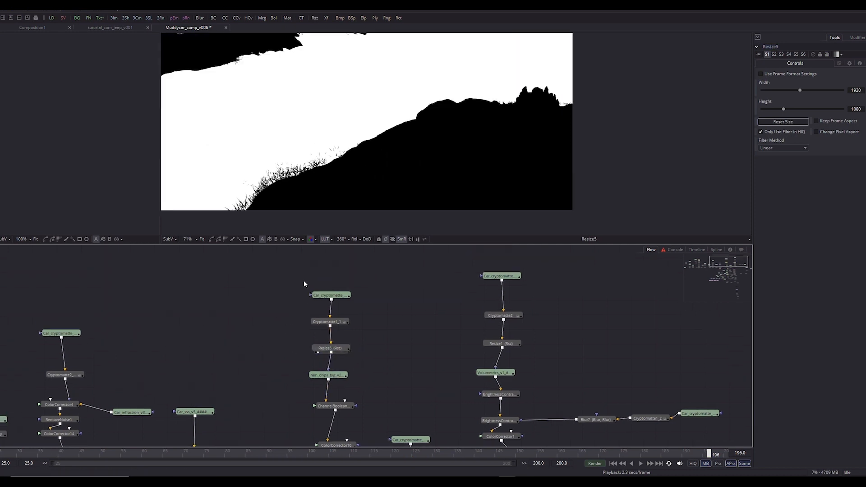
{"action": "left_click", "coordinate": [328, 321]}
{"action": "left_click", "coordinate": [330, 348]}
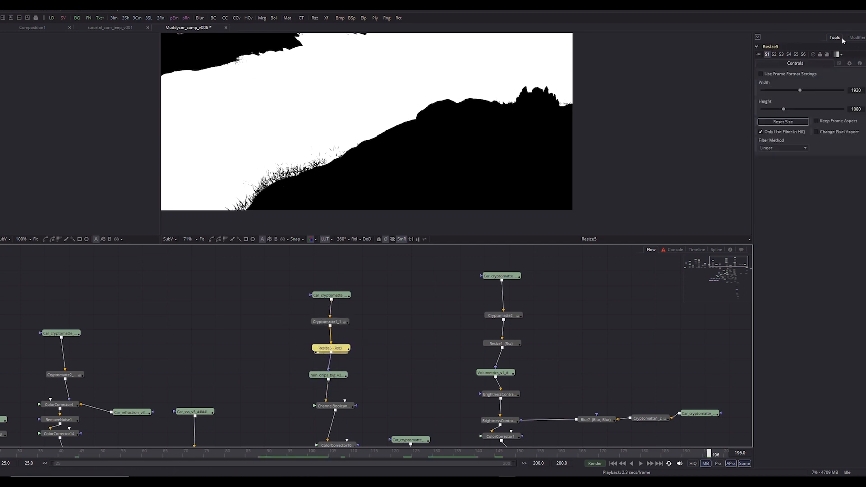
{"action": "left_click_drag", "start_coordinate": [374, 297], "coordinate": [377, 309]}
{"action": "scroll", "coordinate": [370, 129], "scroll_direction": "down", "scroll_amount": 1}
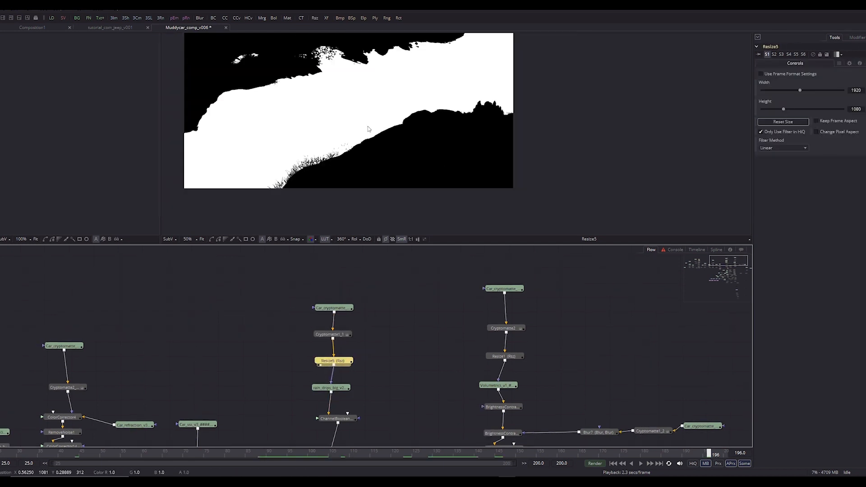
Space the Car_cryptomatte loader further above Cryptomatte1_1 in the rain drips matte branch
{"action": "left_click_drag", "start_coordinate": [258, 282], "coordinate": [331, 300]}
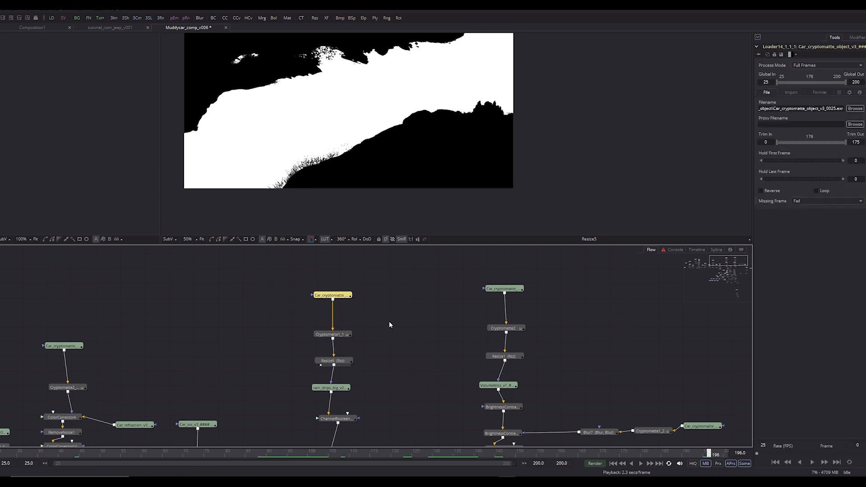
{"action": "left_click", "coordinate": [388, 323]}
{"action": "mouse_move", "coordinate": [388, 323]}
{"action": "left_mouse_down"}
{"action": "mouse_move", "coordinate": [410, 324]}
{"action": "mouse_move", "coordinate": [385, 309]}
{"action": "left_mouse_up"}
{"action": "left_click_drag", "start_coordinate": [377, 321], "coordinate": [359, 335]}
{"action": "scroll", "coordinate": [384, 111], "scroll_direction": "down", "scroll_amount": 1}
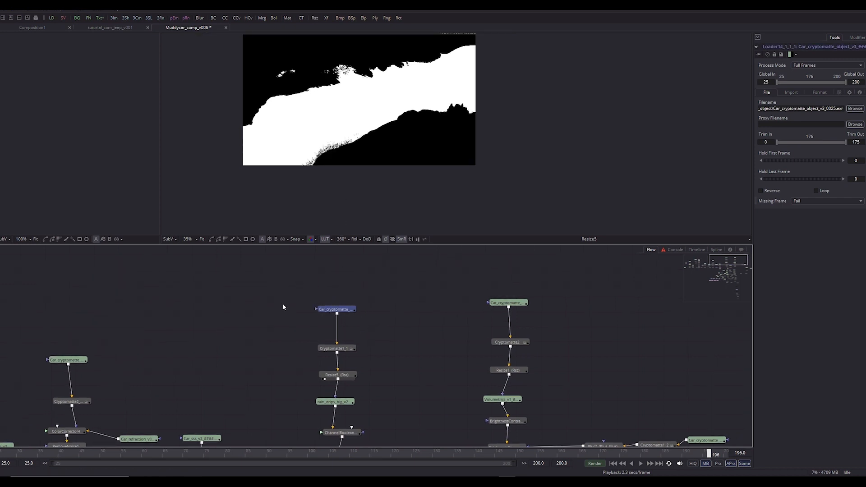
{"action": "left_click_drag", "start_coordinate": [265, 298], "coordinate": [356, 349]}
{"action": "scroll", "coordinate": [356, 159], "scroll_direction": "up", "scroll_amount": 2}
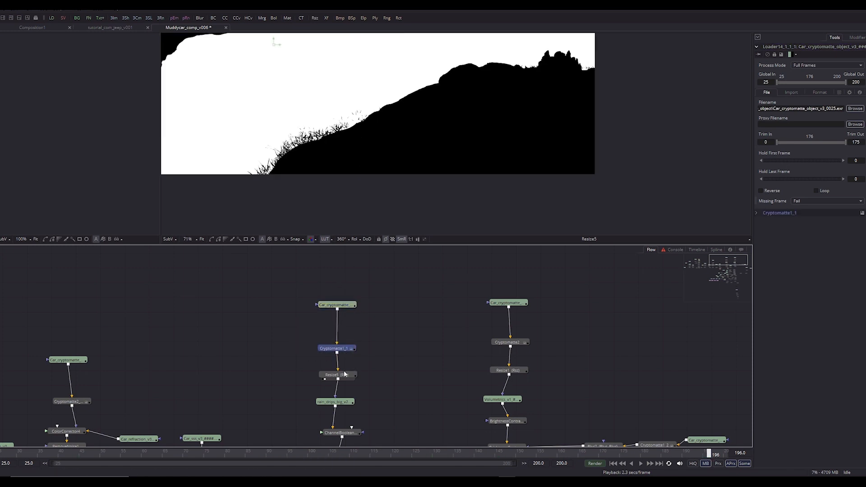
Select Resize5 and its source Car_cryptomatte loader to compare the matte's resolution with the composite size
{"action": "left_click", "coordinate": [344, 382]}
{"action": "scroll", "coordinate": [429, 169], "scroll_direction": "down", "scroll_amount": 2}
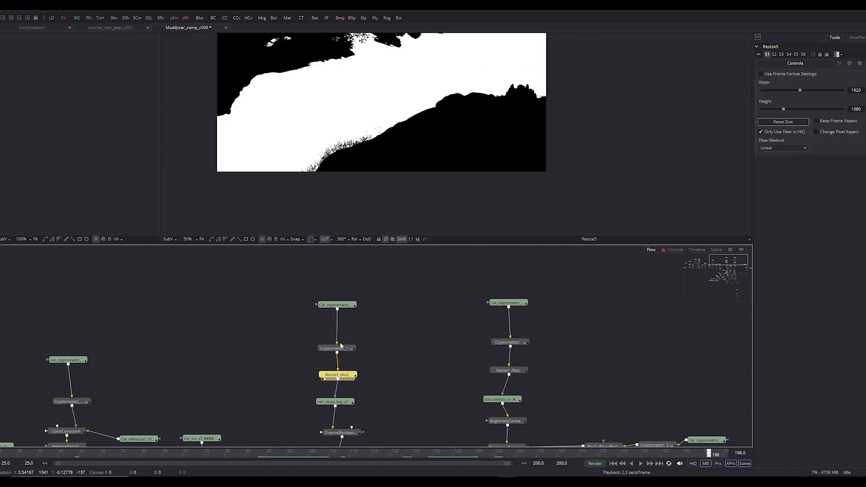
{"action": "left_click_drag", "start_coordinate": [380, 305], "coordinate": [437, 233]}
{"action": "left_click_drag", "start_coordinate": [486, 135], "coordinate": [503, 190]}
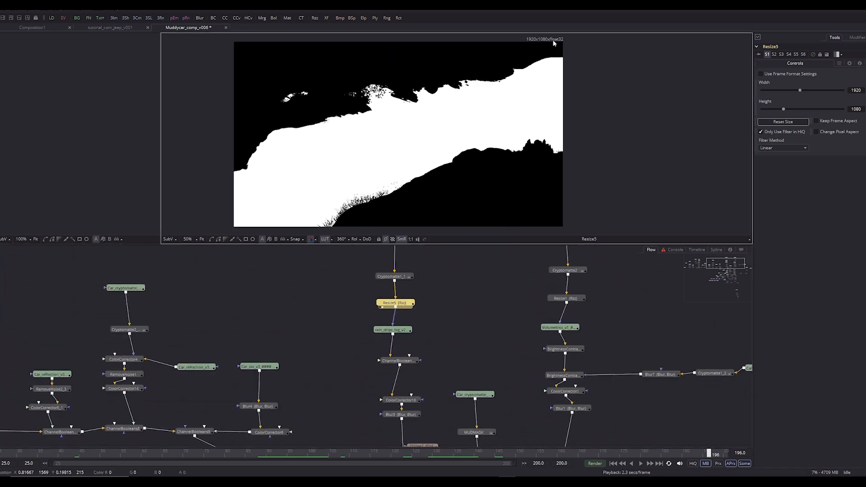
{"action": "scroll", "coordinate": [327, 331], "scroll_direction": "up", "scroll_amount": 2}
{"action": "left_click_drag", "start_coordinate": [348, 252], "coordinate": [413, 304]}
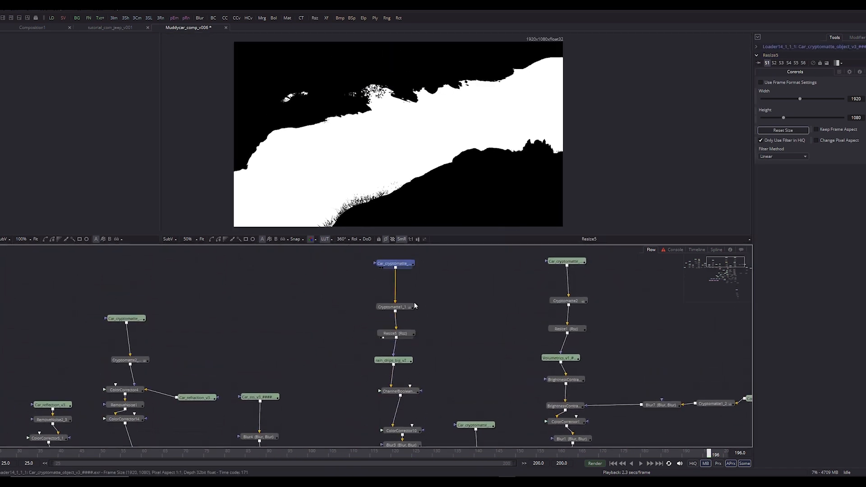
{"action": "left_click", "coordinate": [427, 322]}
View the Displace1 output, save the composition, and examine the displaced muddy water up close
{"action": "left_click_drag", "start_coordinate": [432, 336], "coordinate": [381, 215]}
{"action": "left_click", "coordinate": [383, 365]}
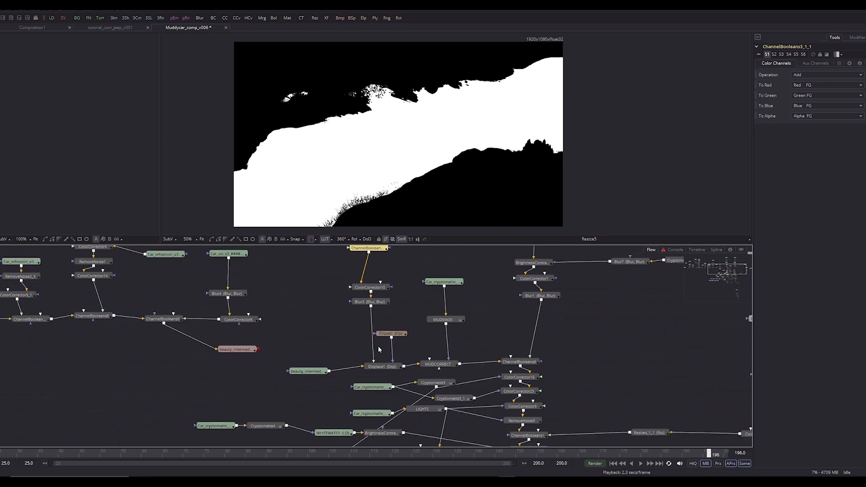
{"action": "left_click", "coordinate": [382, 367]}
{"action": "key", "text": "2"}
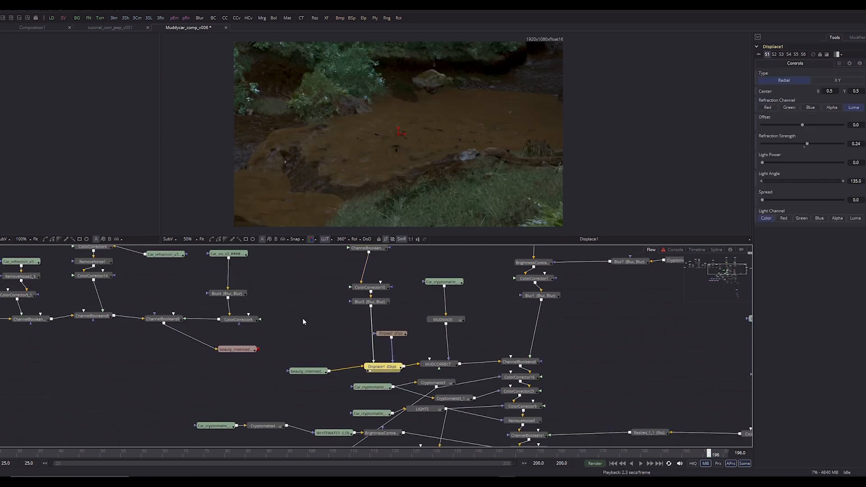
{"action": "left_click", "coordinate": [304, 320]}
{"action": "key", "text": "ctrl+s"}
{"action": "scroll", "coordinate": [362, 150], "scroll_direction": "up", "scroll_amount": 1}
{"action": "scroll", "coordinate": [368, 130], "scroll_direction": "down", "scroll_amount": 2}
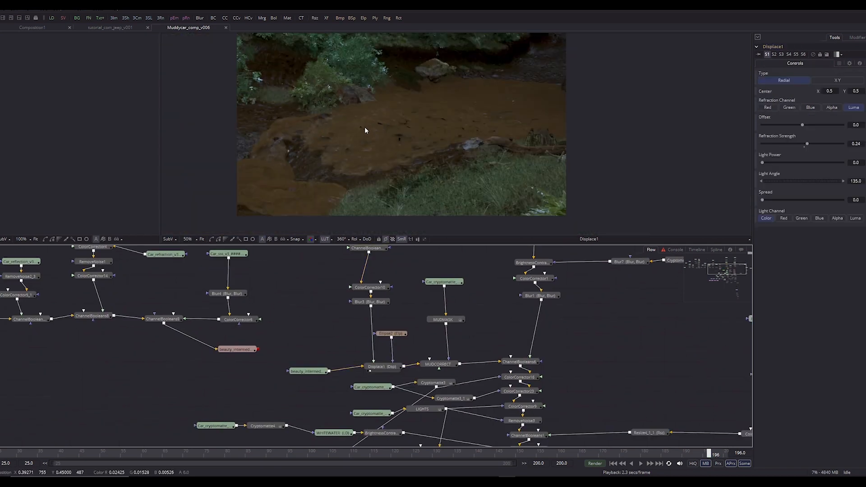
{"action": "left_click_drag", "start_coordinate": [421, 130], "coordinate": [325, 157]}
{"action": "scroll", "coordinate": [383, 95], "scroll_direction": "up", "scroll_amount": 1}
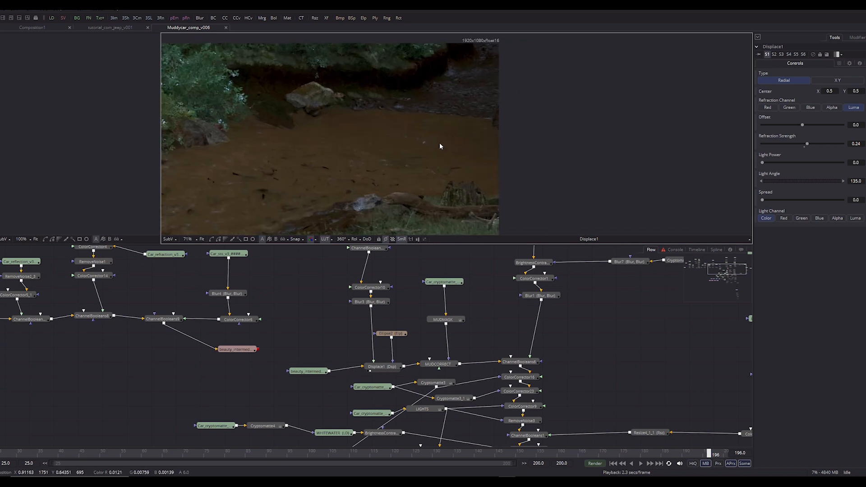
{"action": "left_click_drag", "start_coordinate": [441, 147], "coordinate": [391, 168]}
View the Blur3 output and play it back to examine the masked, blurred drop rings
{"action": "left_click_drag", "start_coordinate": [415, 313], "coordinate": [396, 366]}
{"action": "left_click", "coordinate": [350, 357]}
{"action": "key", "text": "2"}
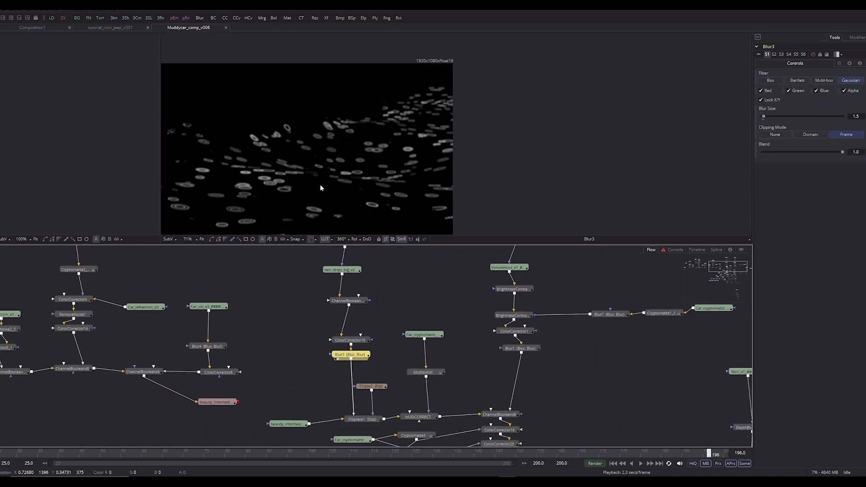
{"action": "left_click_drag", "start_coordinate": [342, 192], "coordinate": [391, 163]}
{"action": "key", "text": "space"}
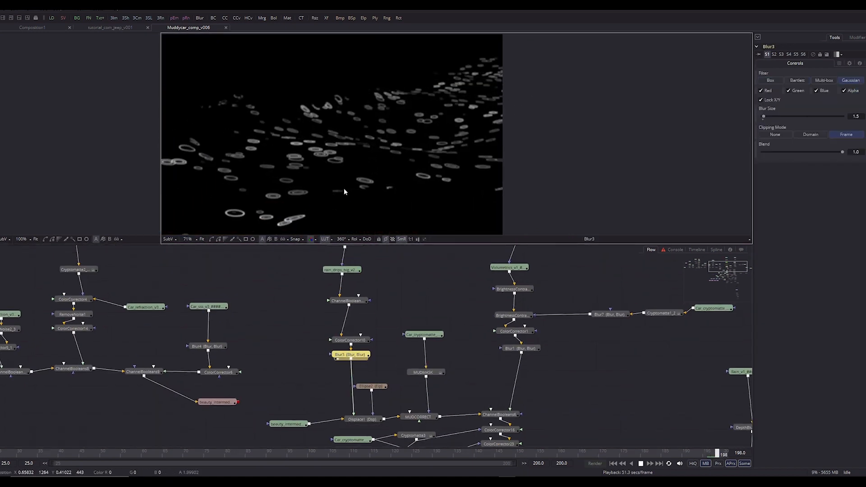
{"action": "left_click_drag", "start_coordinate": [339, 192], "coordinate": [412, 164]}
{"action": "key", "text": "space"}
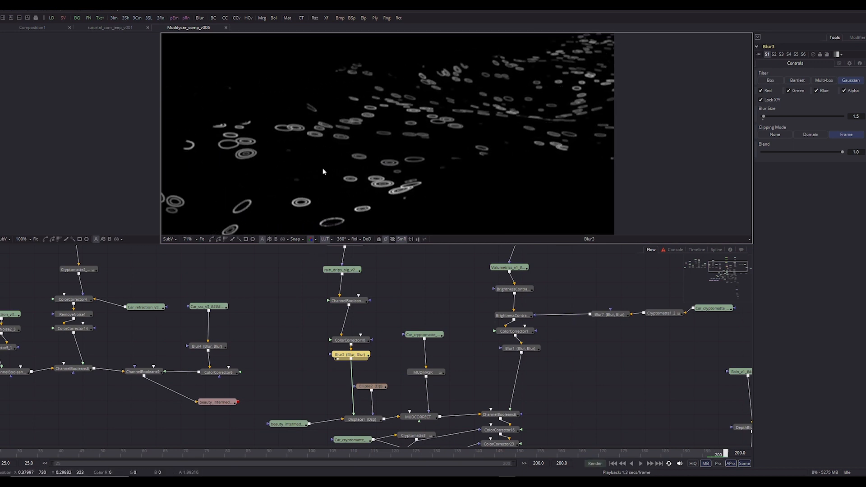
Play back the Displace1 result while tracing its links to ChannelBooleans6, and go to frame 29
{"action": "key", "text": "space"}
{"action": "mouse_move", "coordinate": [232, 345]}
{"action": "left_mouse_down"}
{"action": "mouse_move", "coordinate": [387, 338]}
{"action": "mouse_move", "coordinate": [239, 343]}
{"action": "left_mouse_up"}
{"action": "left_click", "coordinate": [480, 410]}
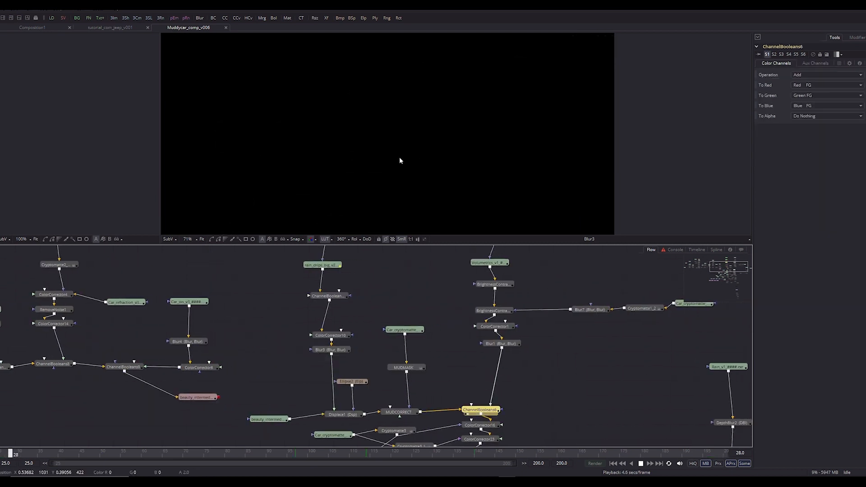
{"action": "left_click_drag", "start_coordinate": [378, 286], "coordinate": [389, 308]}
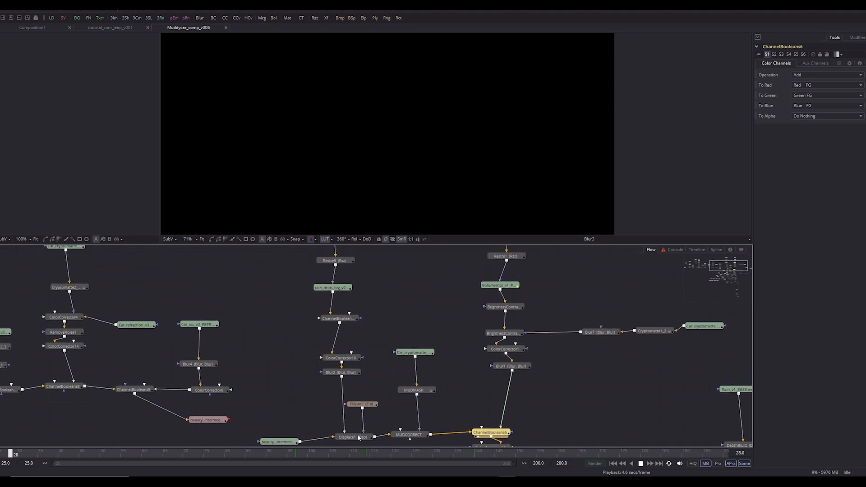
{"action": "left_click", "coordinate": [345, 437]}
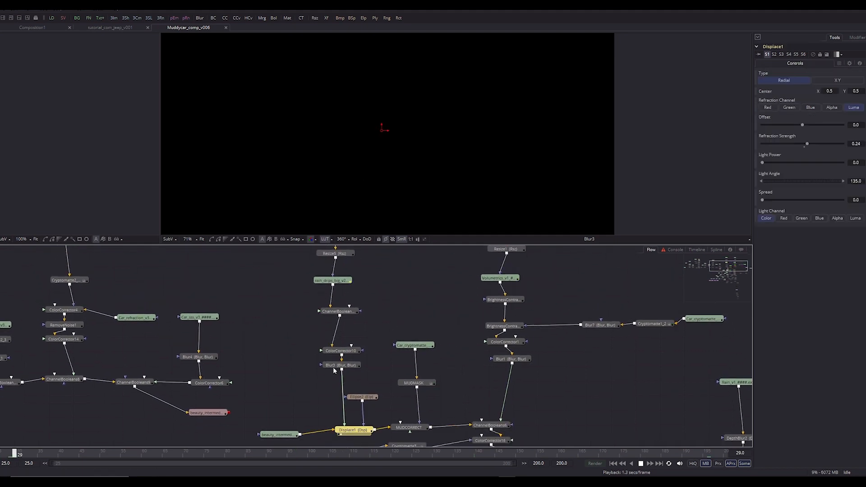
{"action": "left_click_drag", "start_coordinate": [284, 407], "coordinate": [309, 331]}
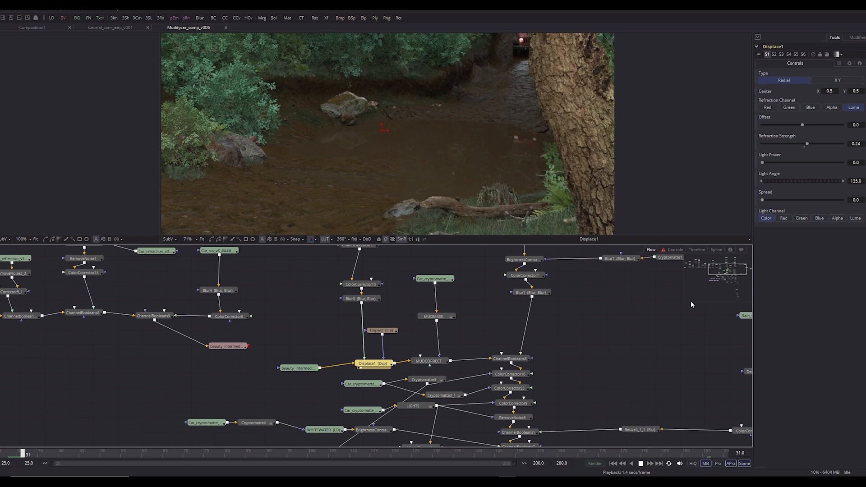
{"action": "scroll", "coordinate": [624, 351], "scroll_direction": "down", "scroll_amount": 2}
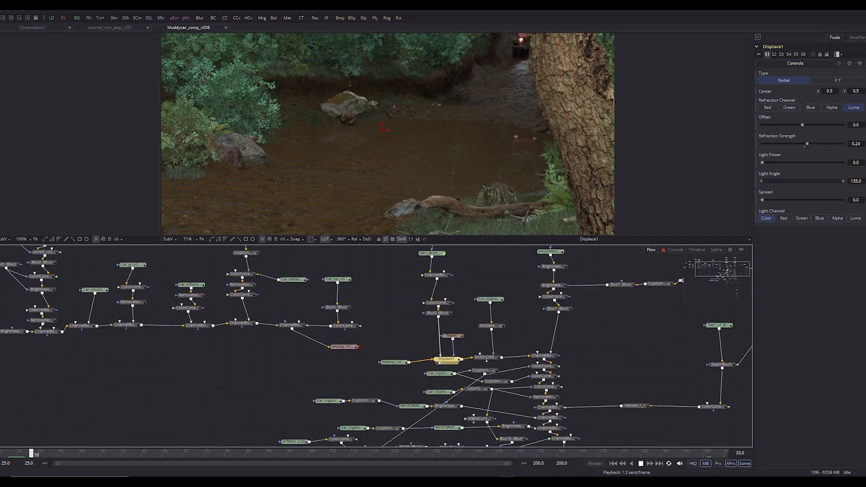
{"action": "left_click", "coordinate": [18, 452]}
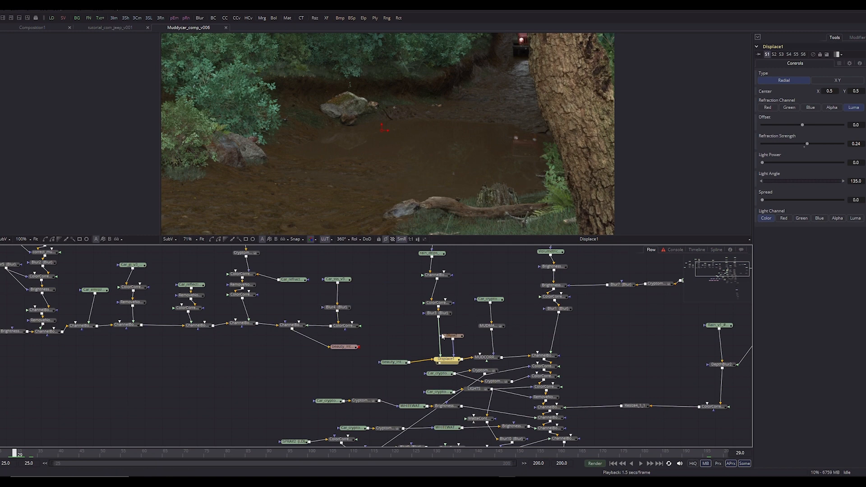
View the beauty_intermediate loader, go to frame 139, and examine the creek's water surface up close
{"action": "scroll", "coordinate": [459, 160], "scroll_direction": "up", "scroll_amount": 2}
{"action": "left_click_drag", "start_coordinate": [501, 156], "coordinate": [522, 76]}
{"action": "left_click", "coordinate": [396, 363]}
{"action": "key", "text": "2"}
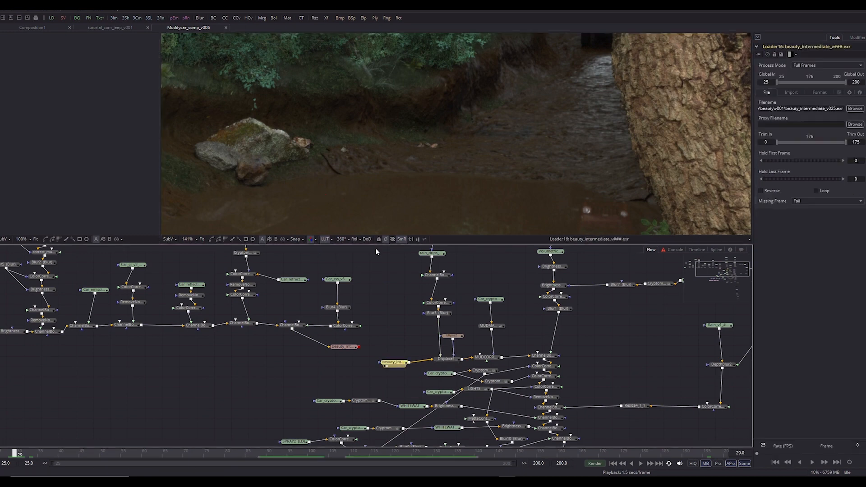
{"action": "left_click_drag", "start_coordinate": [409, 454], "coordinate": [472, 453]}
{"action": "left_click_drag", "start_coordinate": [381, 226], "coordinate": [516, 144]}
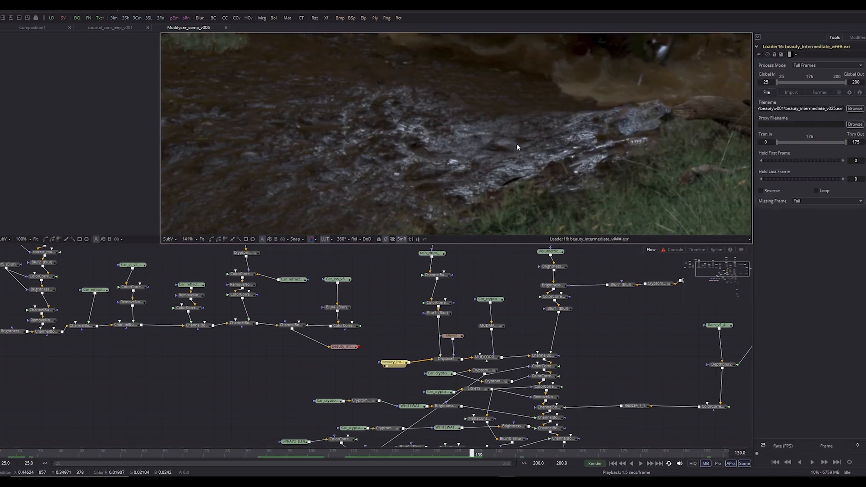
{"action": "scroll", "coordinate": [405, 158], "scroll_direction": "down", "scroll_amount": 3}
{"action": "left_click_drag", "start_coordinate": [426, 136], "coordinate": [391, 169]}
{"action": "scroll", "coordinate": [406, 175], "scroll_direction": "up", "scroll_amount": 2}
{"action": "left_click_drag", "start_coordinate": [436, 195], "coordinate": [485, 111]}
{"action": "scroll", "coordinate": [453, 124], "scroll_direction": "down", "scroll_amount": 2}
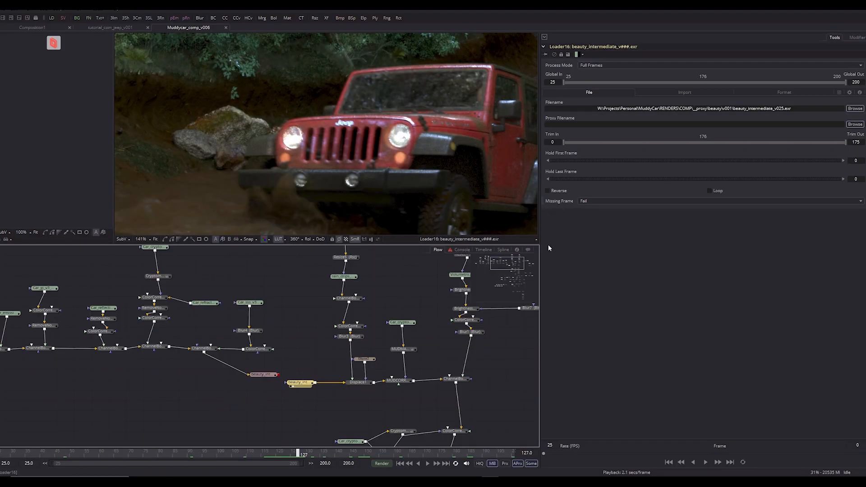
Narrow the node settings area to widen the viewer, and show the whole jeep in the beauty_intermediate image
{"action": "left_click_drag", "start_coordinate": [540, 250], "coordinate": [716, 257]}
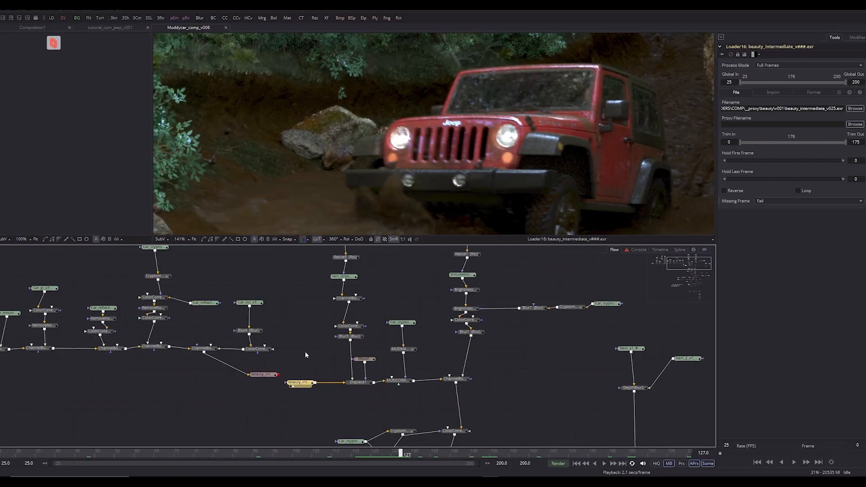
{"action": "scroll", "coordinate": [472, 177], "scroll_direction": "down", "scroll_amount": 2}
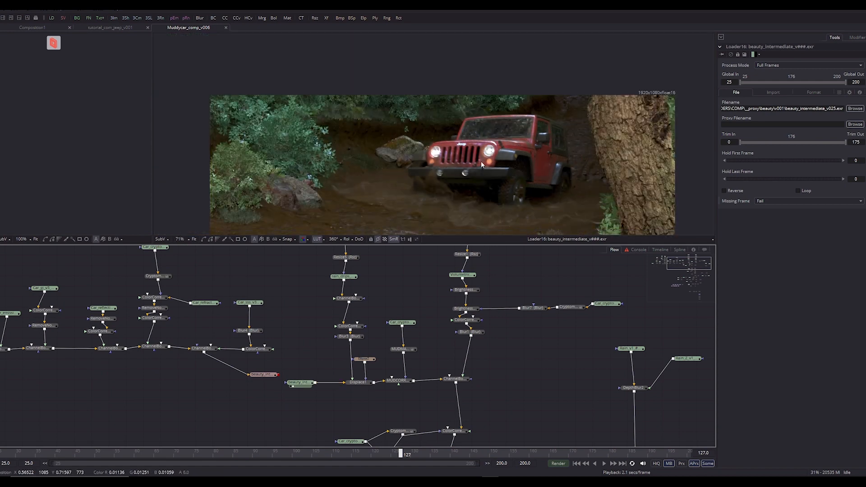
View the WETMAP_1 matte and scrub the timeline to frame 133
{"action": "left_click_drag", "start_coordinate": [472, 177], "coordinate": [471, 166]}
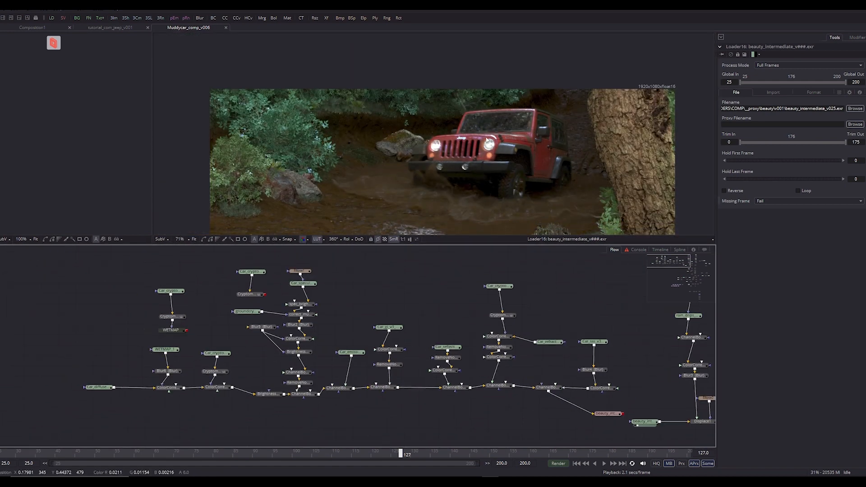
{"action": "left_click_drag", "start_coordinate": [487, 141], "coordinate": [412, 143]}
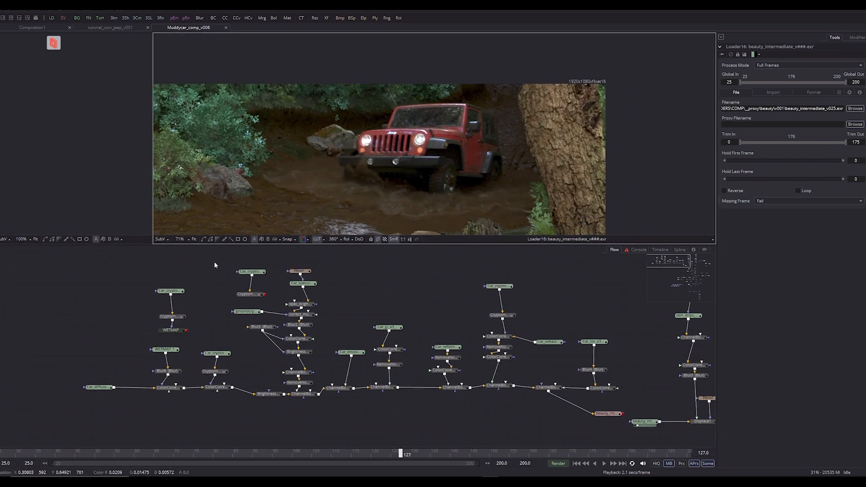
{"action": "left_click", "coordinate": [168, 329]}
{"action": "left_click", "coordinate": [164, 350]}
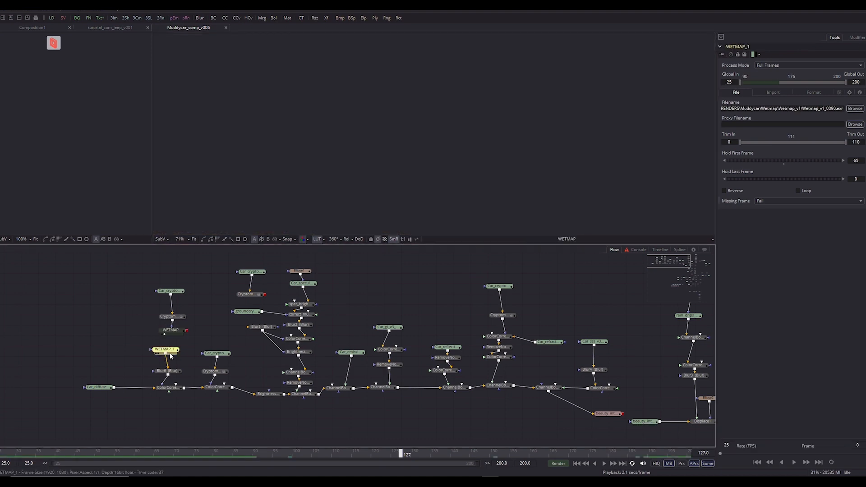
{"action": "left_click_drag", "start_coordinate": [139, 455], "coordinate": [424, 454]}
View the groundcrypto loader and scrub it through to frame 144
{"action": "left_click", "coordinate": [248, 311]}
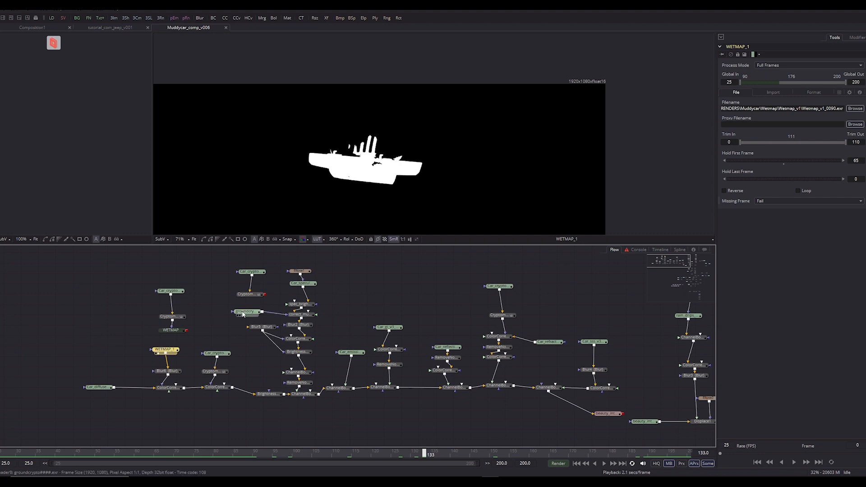
{"action": "left_click", "coordinate": [321, 453]}
{"action": "left_click_drag", "start_coordinate": [352, 453], "coordinate": [468, 453]}
View the beauty_intermediate loader and examine the wet, muddy jeep body up close
{"action": "scroll", "coordinate": [410, 418], "scroll_direction": "right", "scroll_amount": 5}
{"action": "left_click", "coordinate": [531, 422]}
{"action": "key", "text": "2"}
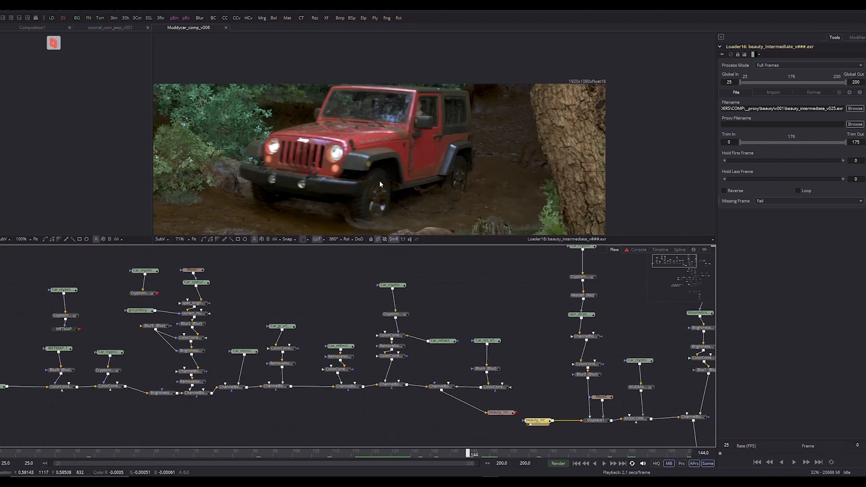
{"action": "scroll", "coordinate": [456, 120], "scroll_direction": "up", "scroll_amount": 5}
{"action": "scroll", "coordinate": [453, 157], "scroll_direction": "down", "scroll_amount": 5}
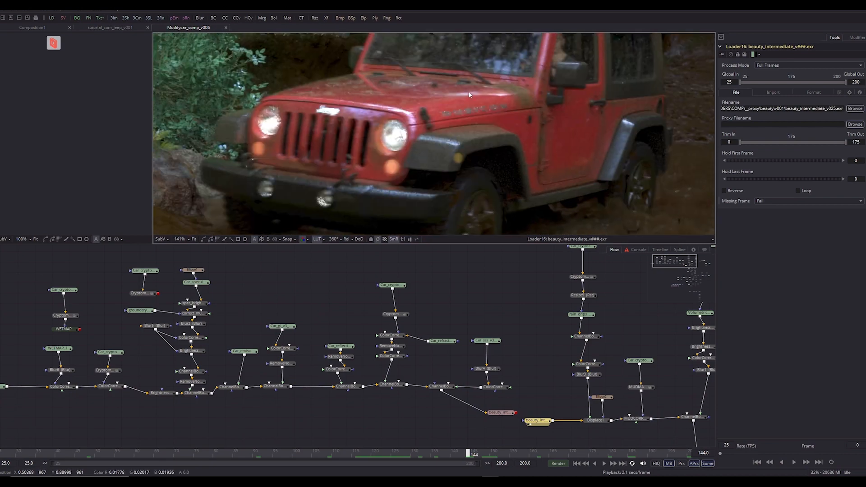
Scrub to frame 126, examine the creek's water surface up close, and go to frame 151
{"action": "left_click_drag", "start_coordinate": [208, 453], "coordinate": [397, 453]}
{"action": "scroll", "coordinate": [361, 164], "scroll_direction": "up", "scroll_amount": 2}
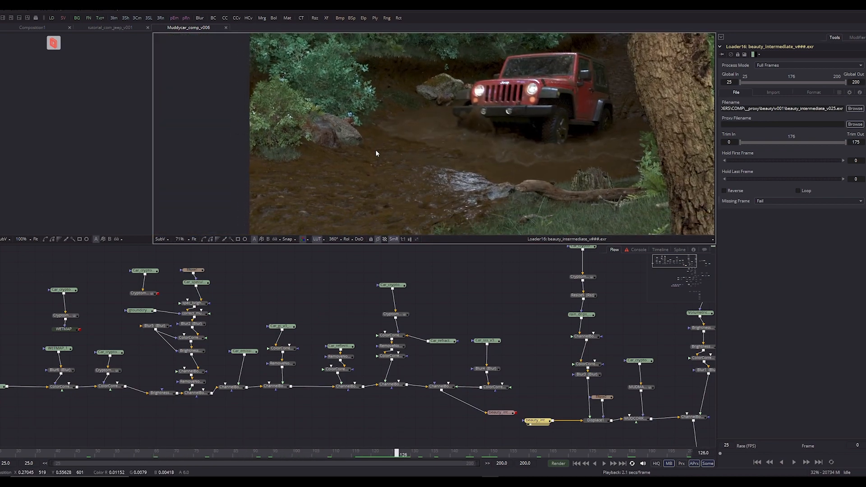
{"action": "scroll", "coordinate": [399, 178], "scroll_direction": "down", "scroll_amount": 1}
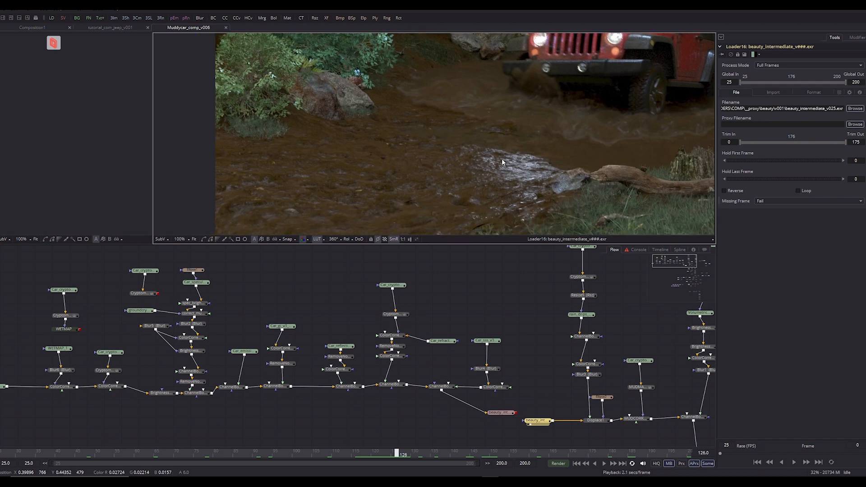
{"action": "left_click_drag", "start_coordinate": [502, 160], "coordinate": [401, 182]}
{"action": "left_click_drag", "start_coordinate": [406, 453], "coordinate": [496, 464]}
Make the viewer taller, view the Displace1 result, and examine the jeep's wheels up close
{"action": "left_click_drag", "start_coordinate": [511, 369], "coordinate": [363, 361]}
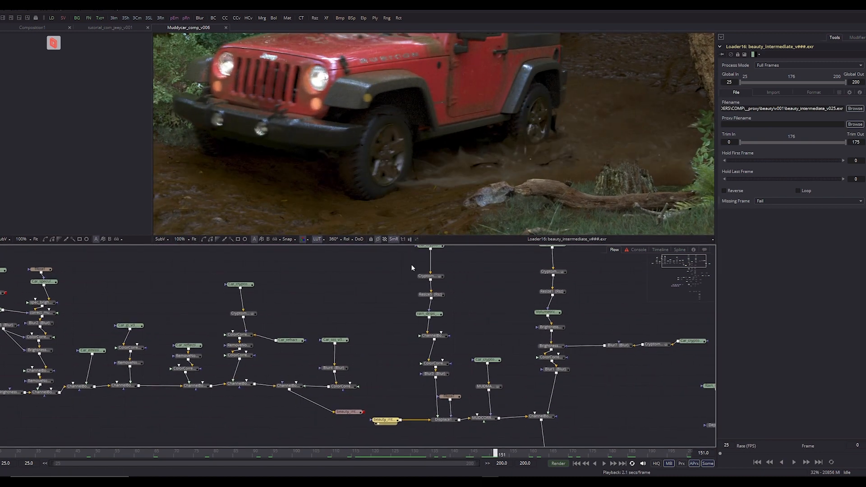
{"action": "left_click_drag", "start_coordinate": [457, 157], "coordinate": [425, 319]}
{"action": "left_click", "coordinate": [398, 388]}
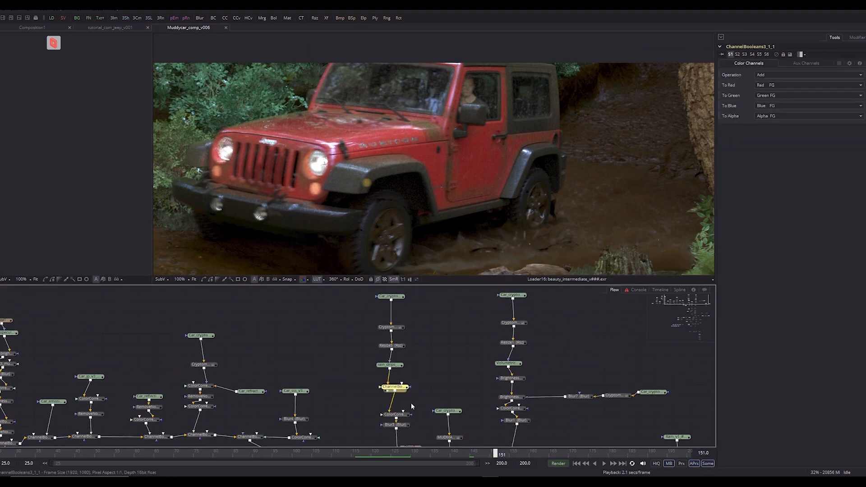
{"action": "scroll", "coordinate": [405, 384], "scroll_direction": "down", "scroll_amount": 5}
{"action": "left_click_drag", "start_coordinate": [396, 354], "coordinate": [424, 229]}
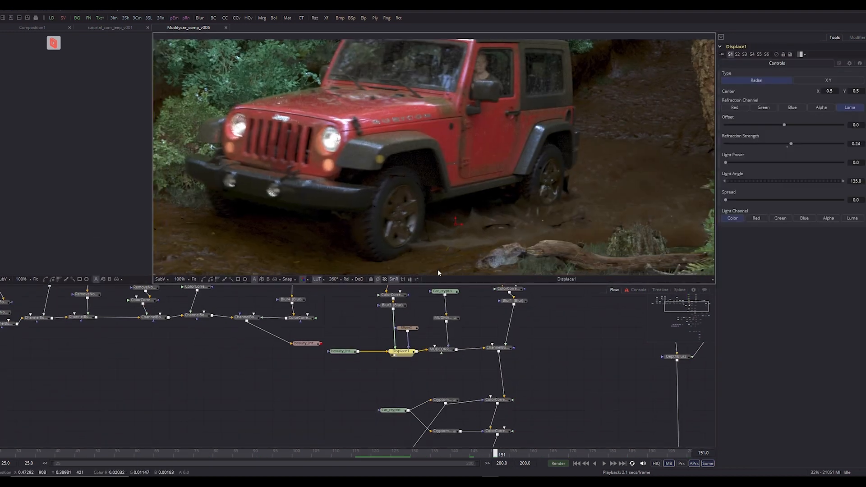
{"action": "scroll", "coordinate": [479, 166], "scroll_direction": "up", "scroll_amount": 1}
{"action": "left_click_drag", "start_coordinate": [343, 335], "coordinate": [402, 356]}
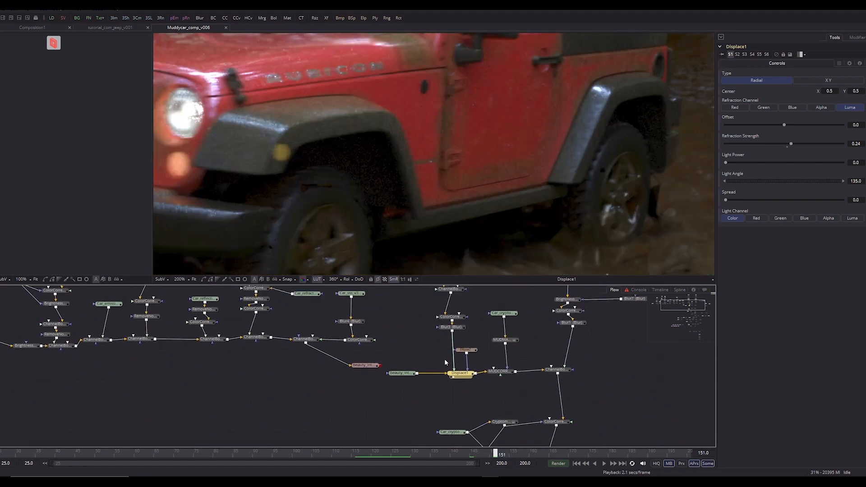
Inspect the Ellipse2 mask settings, view the beauty_intermediate loader for comparison, and save the composition
{"action": "left_click", "coordinate": [467, 349]}
{"action": "key", "text": "ctrl+1"}
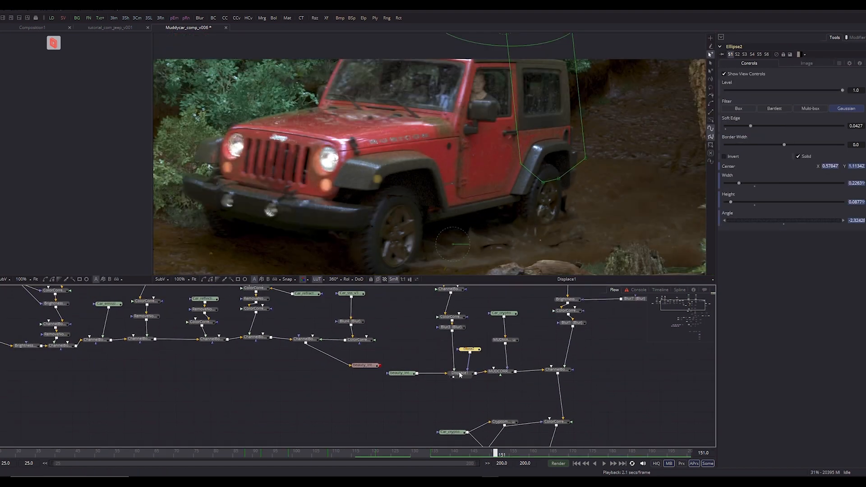
{"action": "left_click_drag", "start_coordinate": [402, 376], "coordinate": [417, 221]}
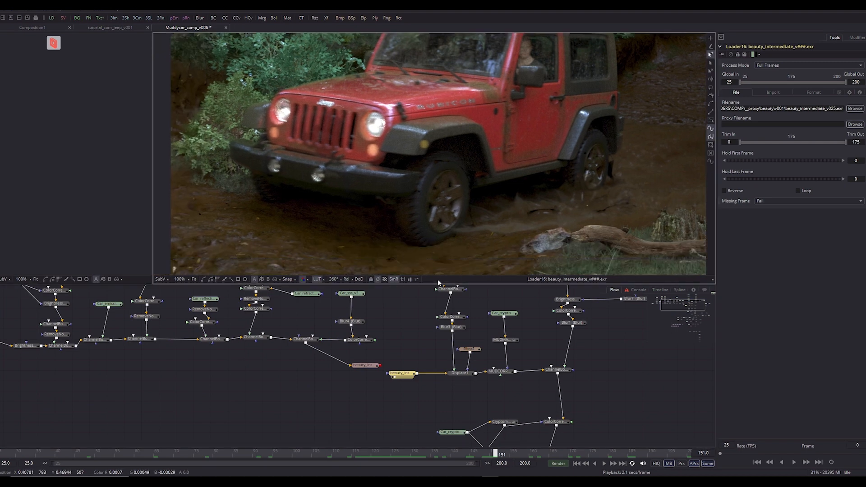
{"action": "key", "text": "ctrl+s"}
{"action": "scroll", "coordinate": [467, 353], "scroll_direction": "up", "scroll_amount": 2}
{"action": "left_click_drag", "start_coordinate": [457, 339], "coordinate": [433, 376]}
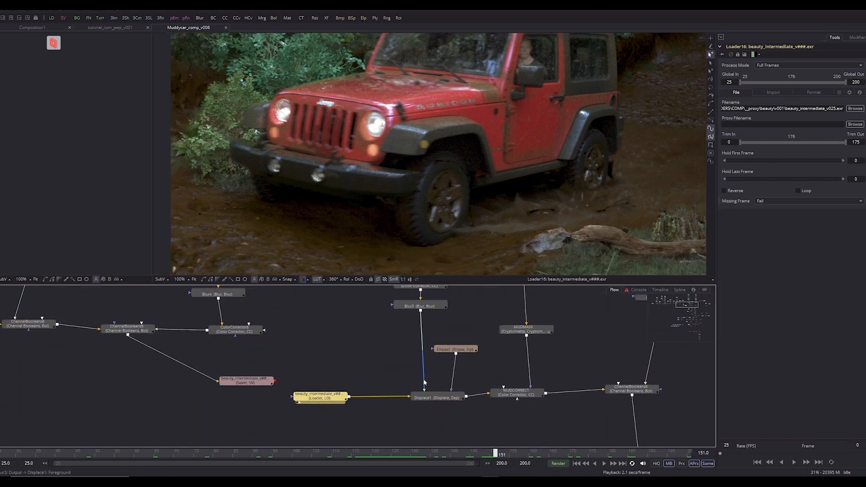
Try a higher Refraction Strength on Displace1 while examining the muddy water near the grass
{"action": "left_click", "coordinate": [425, 398]}
{"action": "left_click_drag", "start_coordinate": [378, 206], "coordinate": [444, 195]}
{"action": "scroll", "coordinate": [444, 180], "scroll_direction": "down", "scroll_amount": 3}
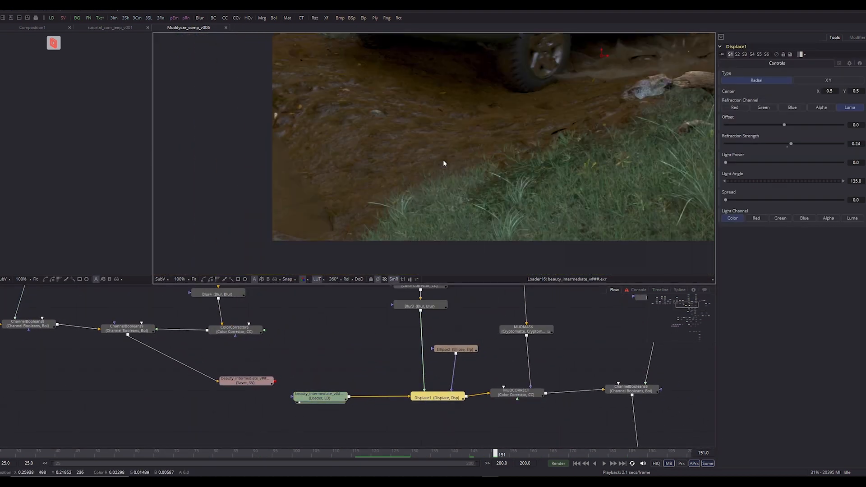
{"action": "scroll", "coordinate": [445, 162], "scroll_direction": "up", "scroll_amount": 1}
{"action": "scroll", "coordinate": [530, 205], "scroll_direction": "up", "scroll_amount": 2}
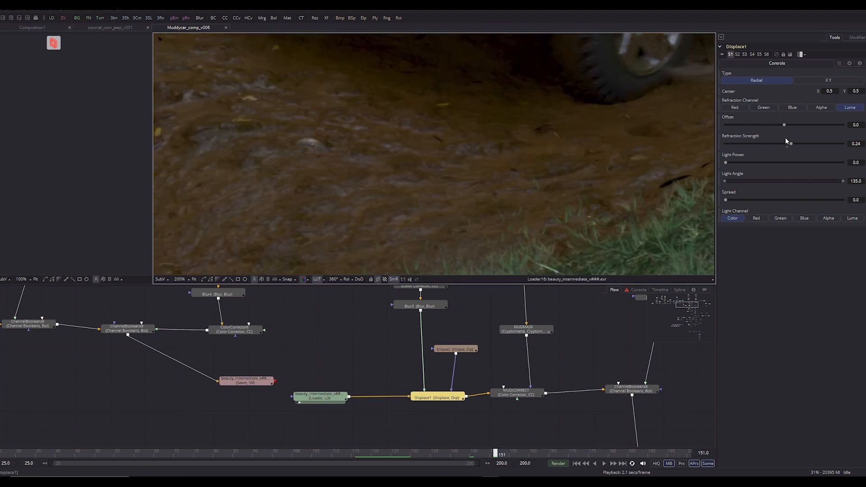
{"action": "left_click_drag", "start_coordinate": [791, 144], "coordinate": [821, 144]}
{"action": "key", "text": "ctrl+s"}
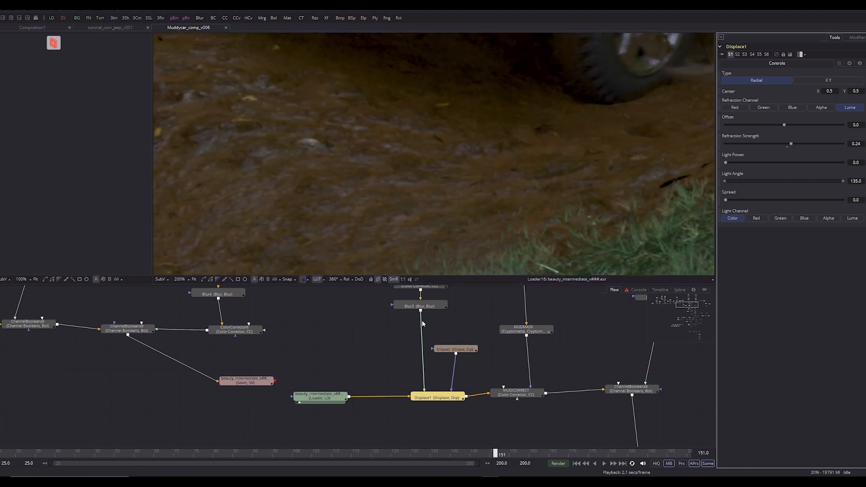
Compare the Blur3 drop rings with the Displace1 result, and try a different Refraction Strength
{"action": "left_click", "coordinate": [420, 306]}
{"action": "key", "text": "1"}
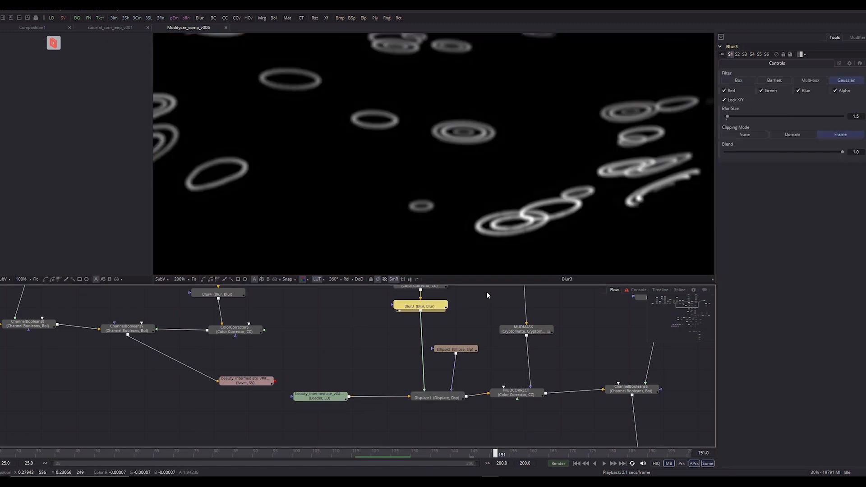
{"action": "left_click", "coordinate": [438, 398]}
{"action": "key", "text": "1"}
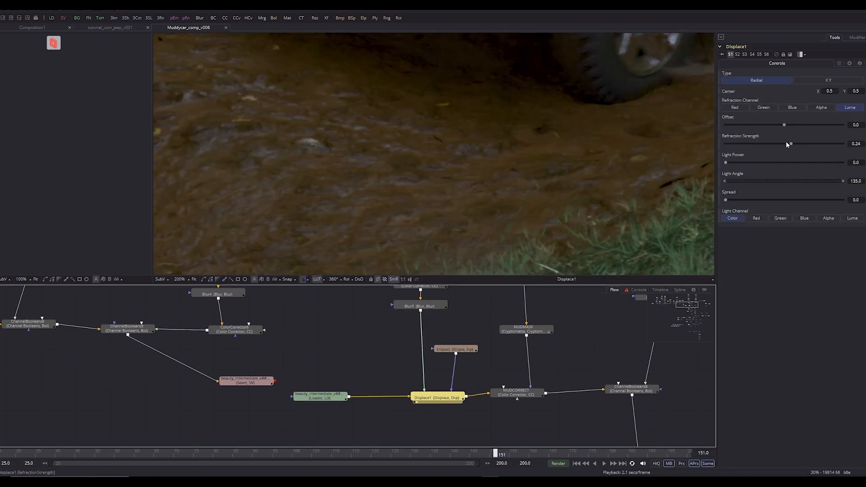
{"action": "mouse_move", "coordinate": [790, 143]}
{"action": "left_mouse_down"}
{"action": "mouse_move", "coordinate": [821, 145]}
{"action": "mouse_move", "coordinate": [793, 146]}
{"action": "left_mouse_up"}
{"action": "key", "text": "ctrl+z"}
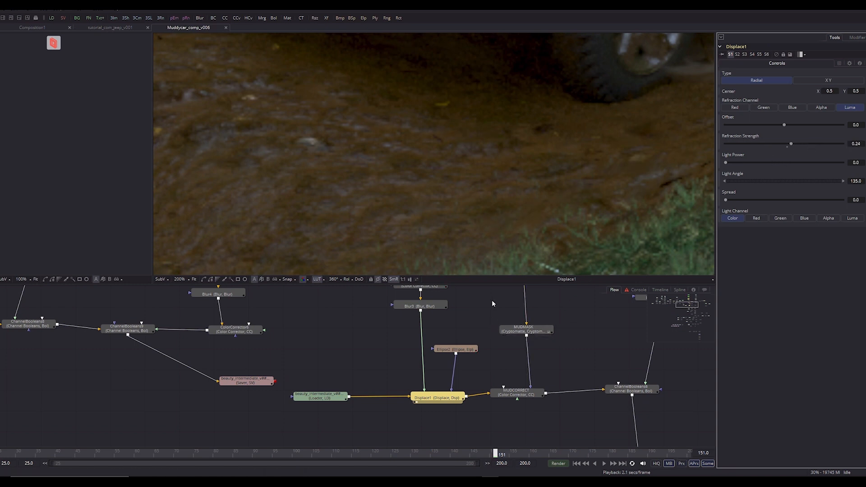
Select Ellipse2, examine its animated path over the jeep, and scrub to frame 128
{"action": "left_click", "coordinate": [413, 391]}
{"action": "scroll", "coordinate": [424, 254], "scroll_direction": "down", "scroll_amount": 2}
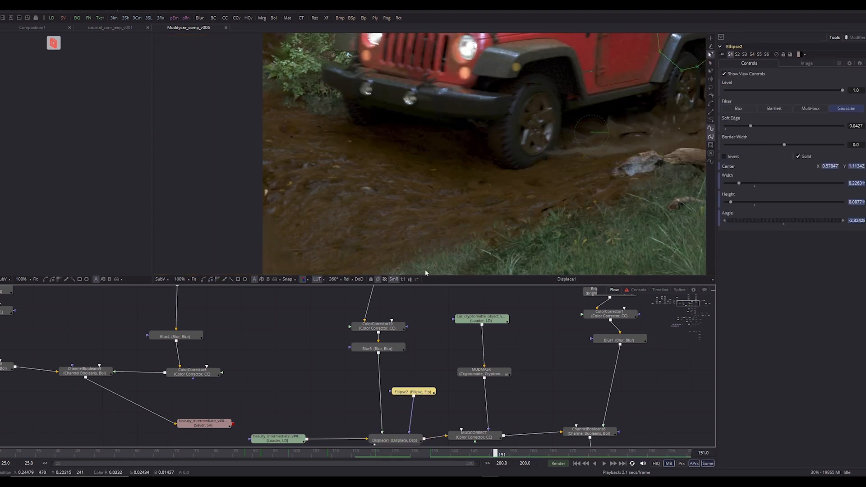
{"action": "scroll", "coordinate": [495, 185], "scroll_direction": "down", "scroll_amount": 3}
{"action": "scroll", "coordinate": [569, 113], "scroll_direction": "up", "scroll_amount": 4}
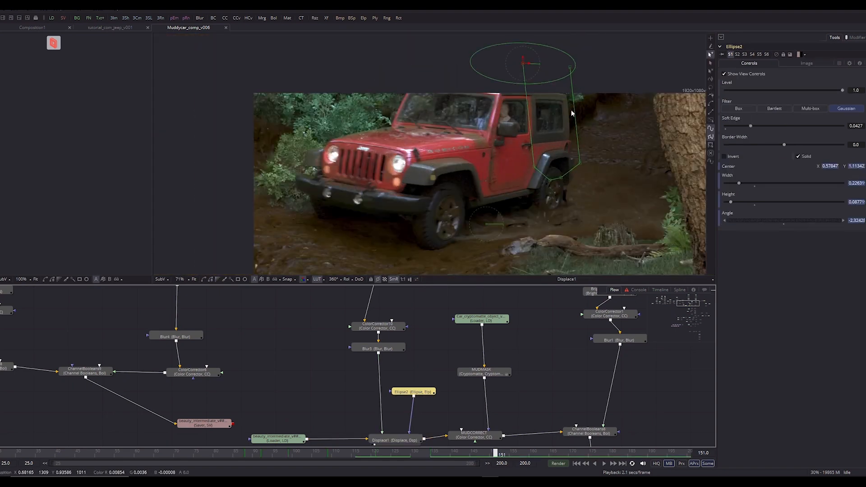
{"action": "scroll", "coordinate": [516, 216], "scroll_direction": "down", "scroll_amount": 1}
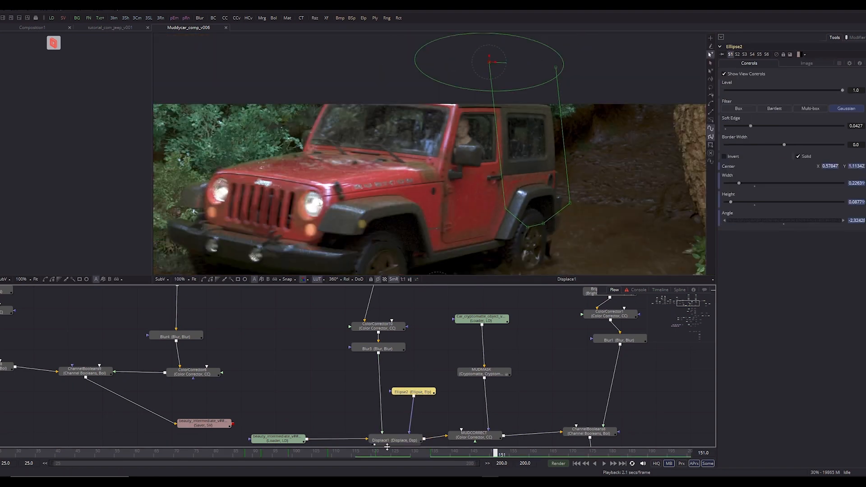
{"action": "left_click_drag", "start_coordinate": [367, 457], "coordinate": [417, 461]}
View the Ellipse2 mask and scrub it to frame 129
{"action": "left_click", "coordinate": [291, 396]}
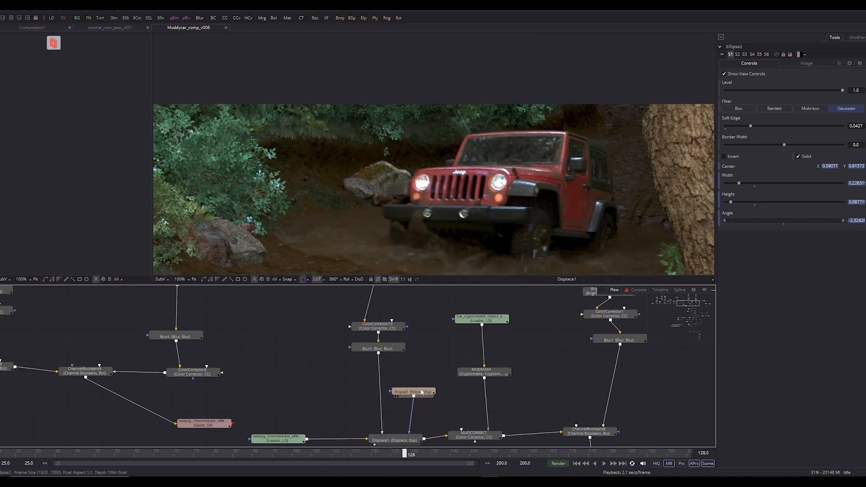
{"action": "left_click", "coordinate": [421, 392]}
{"action": "key", "text": "2"}
{"action": "left_click_drag", "start_coordinate": [345, 455], "coordinate": [409, 455]}
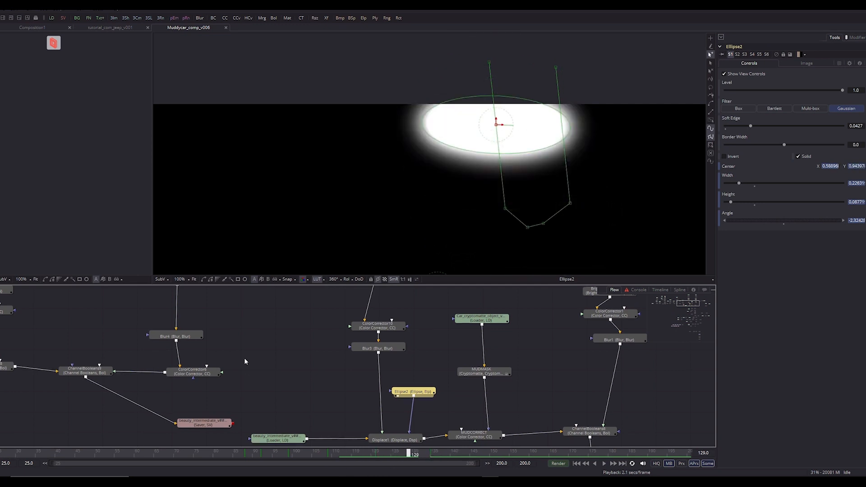
View the Displace1 result, scrub to frame 122, and compare it without the Ellipse2 mask
{"action": "scroll", "coordinate": [353, 402], "scroll_direction": "down", "scroll_amount": 2}
{"action": "left_click", "coordinate": [367, 412]}
{"action": "key", "text": "2"}
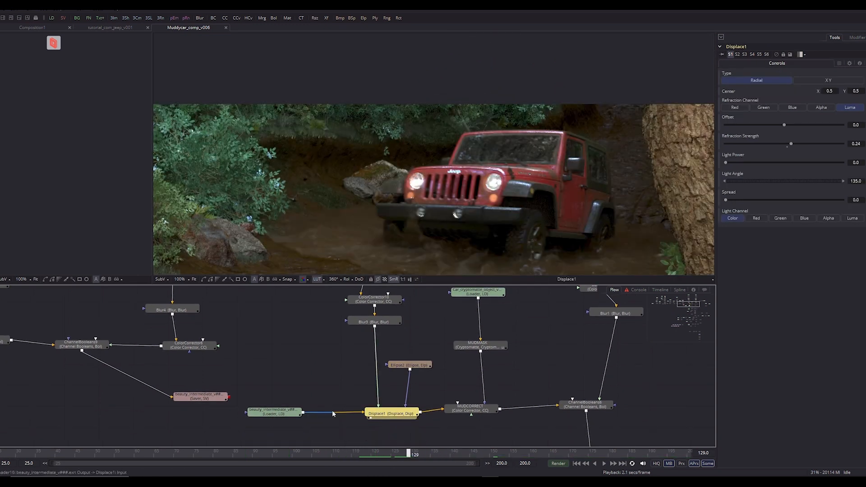
{"action": "left_click_drag", "start_coordinate": [353, 456], "coordinate": [381, 456]}
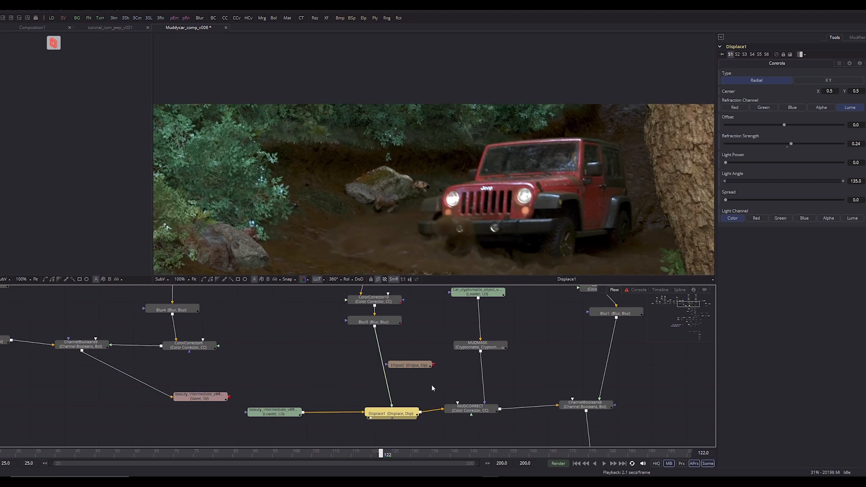
{"action": "scroll", "coordinate": [593, 177], "scroll_direction": "up", "scroll_amount": 2}
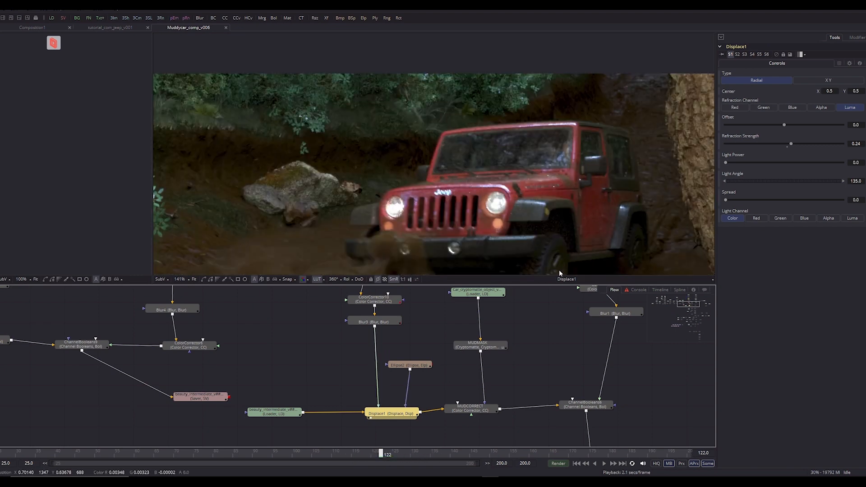
{"action": "left_click_drag", "start_coordinate": [443, 360], "coordinate": [429, 338]}
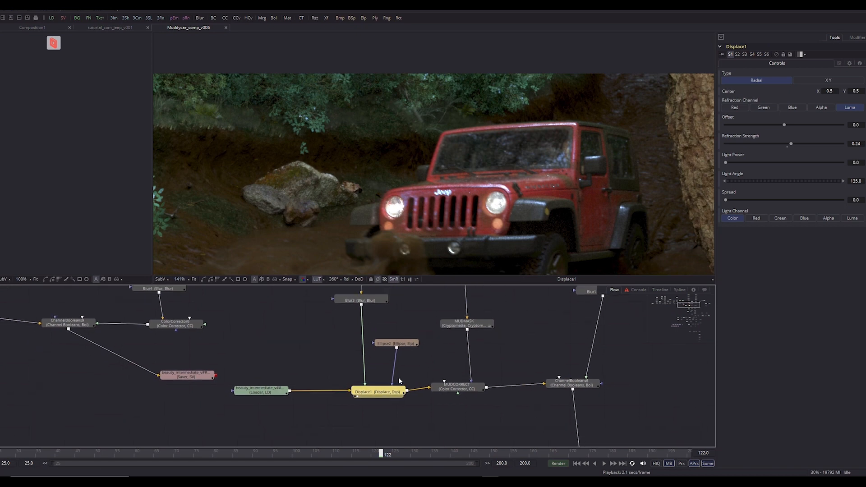
View the Car_cryptomatte_object loader feeding MUDMASK, followed by the MUDCORRECT result
{"action": "left_click_drag", "start_coordinate": [418, 295], "coordinate": [373, 380]}
{"action": "left_click", "coordinate": [421, 358]}
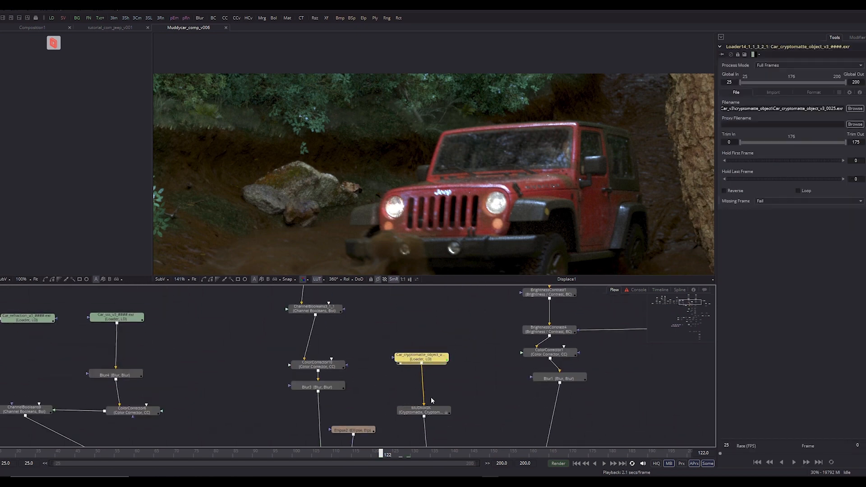
{"action": "key", "text": "2"}
{"action": "left_click_drag", "start_coordinate": [431, 400], "coordinate": [398, 293]}
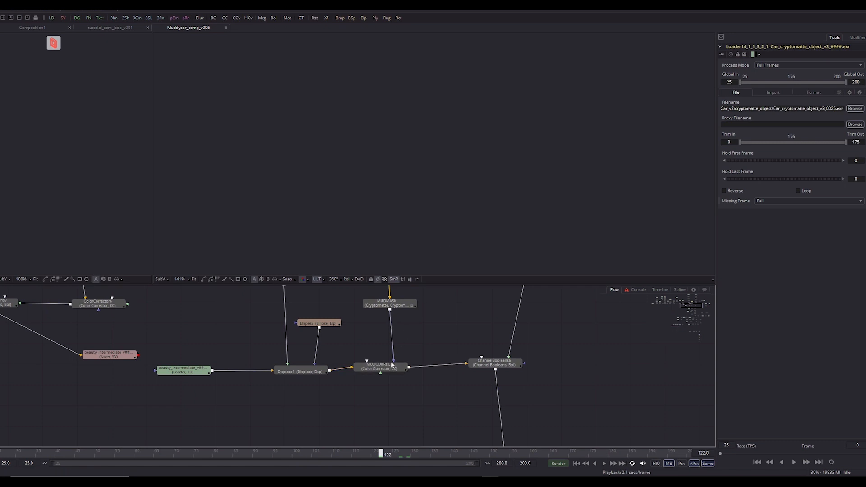
{"action": "left_click", "coordinate": [391, 365]}
{"action": "key", "text": "2"}
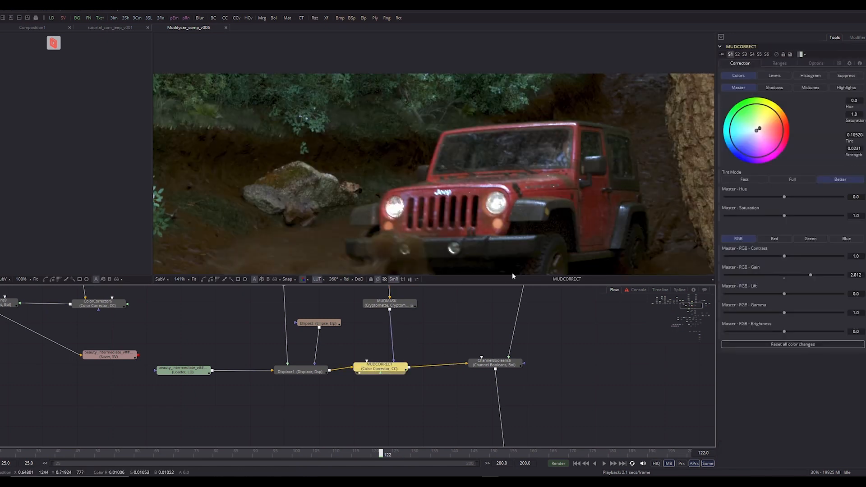
View the MUDMASK matte of the wheels' mud clumps up close and save the composition
{"action": "left_click", "coordinate": [388, 304]}
{"action": "key", "text": "2"}
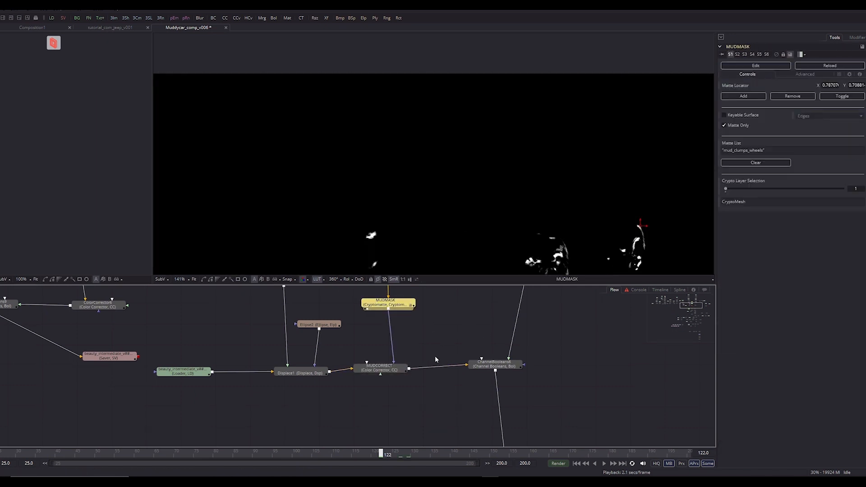
{"action": "key", "text": "ctrl+s"}
{"action": "scroll", "coordinate": [580, 270], "scroll_direction": "up", "scroll_amount": 8}
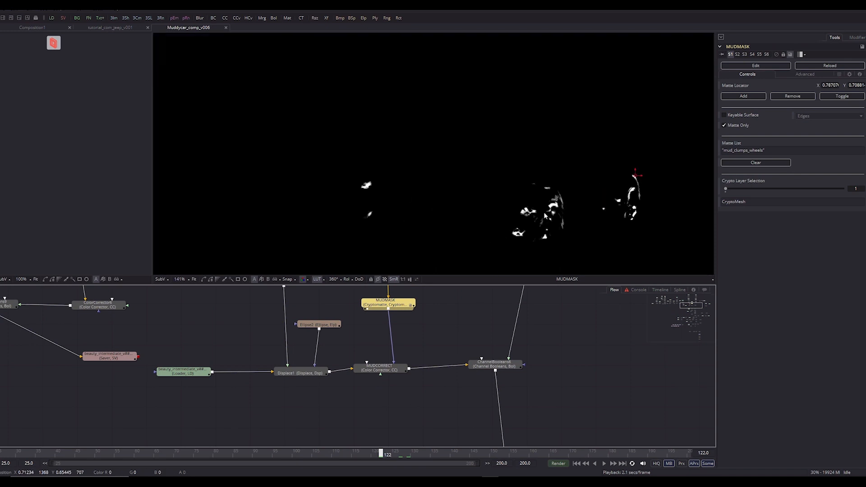
View the MUDCORRECT result close up around the jeep's wheels
{"action": "left_click_drag", "start_coordinate": [379, 288], "coordinate": [362, 331]}
{"action": "left_click", "coordinate": [359, 400]}
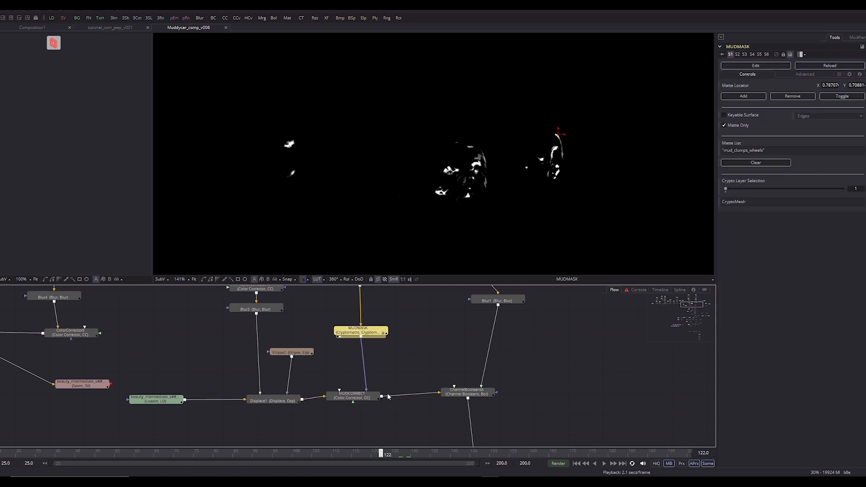
{"action": "left_click", "coordinate": [357, 397]}
{"action": "key", "text": "1"}
{"action": "scroll", "coordinate": [412, 146], "scroll_direction": "up", "scroll_amount": 5}
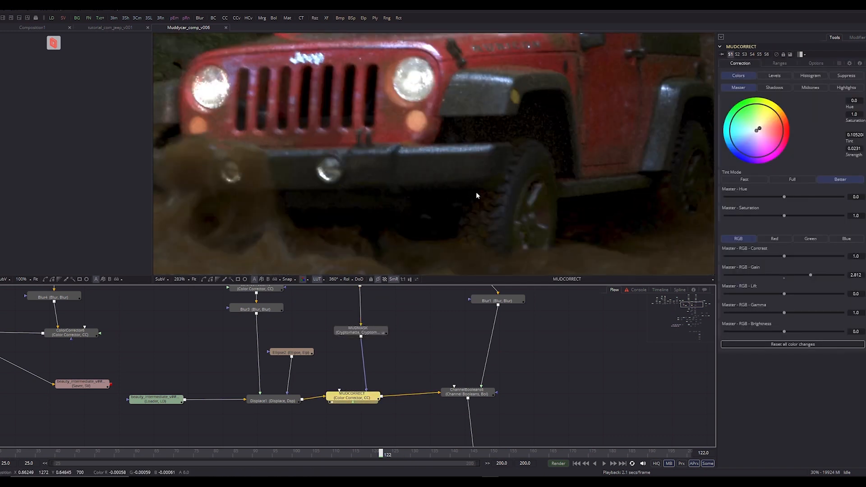
Try MUDCORRECT's Master RGB Gain at about 3.9 and 1.1 plus a full-strength green tint, undoing each change
{"action": "mouse_move", "coordinate": [810, 277]}
{"action": "left_mouse_down"}
{"action": "mouse_move", "coordinate": [775, 281]}
{"action": "mouse_move", "coordinate": [821, 283]}
{"action": "left_mouse_up"}
{"action": "key", "text": "ctrl+z"}
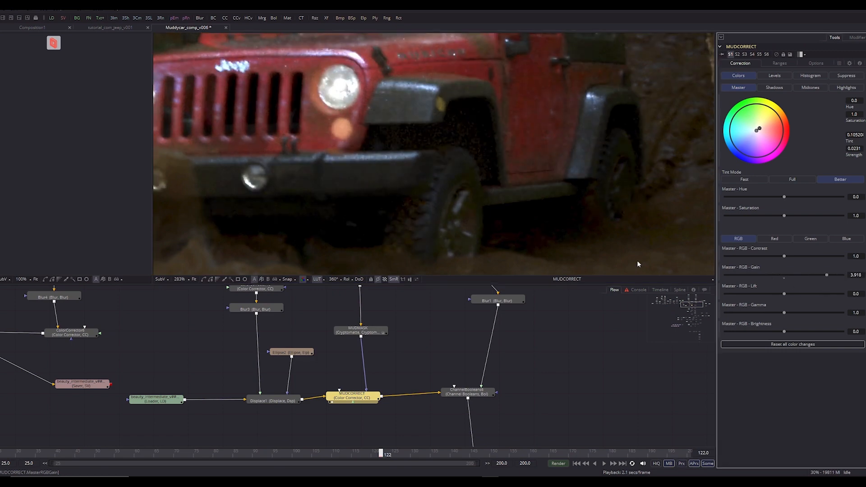
{"action": "scroll", "coordinate": [476, 233], "scroll_direction": "up", "scroll_amount": 6}
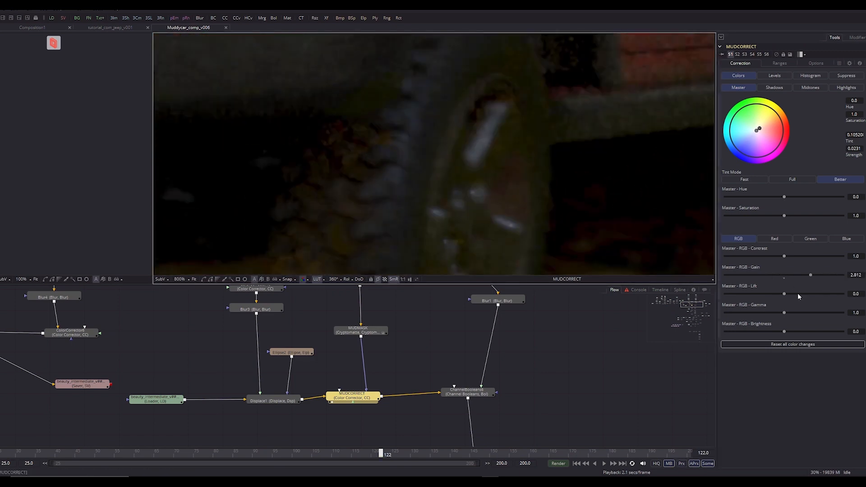
{"action": "left_click_drag", "start_coordinate": [811, 275], "coordinate": [813, 278]}
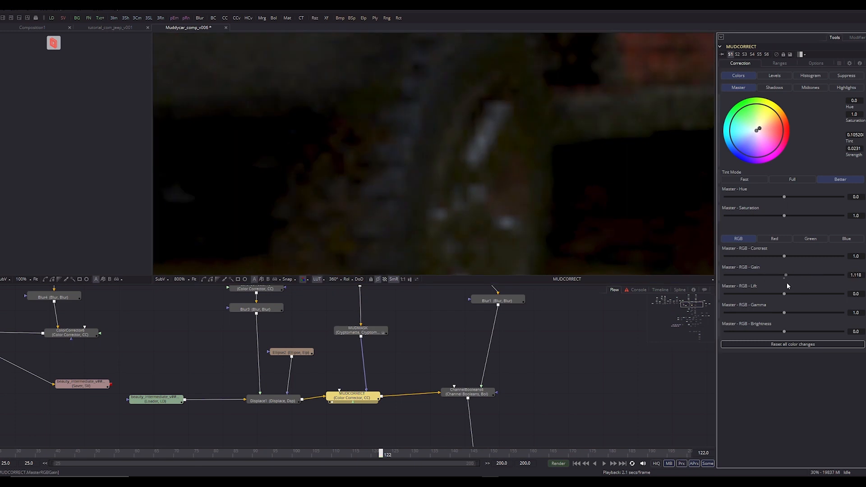
{"action": "scroll", "coordinate": [531, 209], "scroll_direction": "down", "scroll_amount": 3}
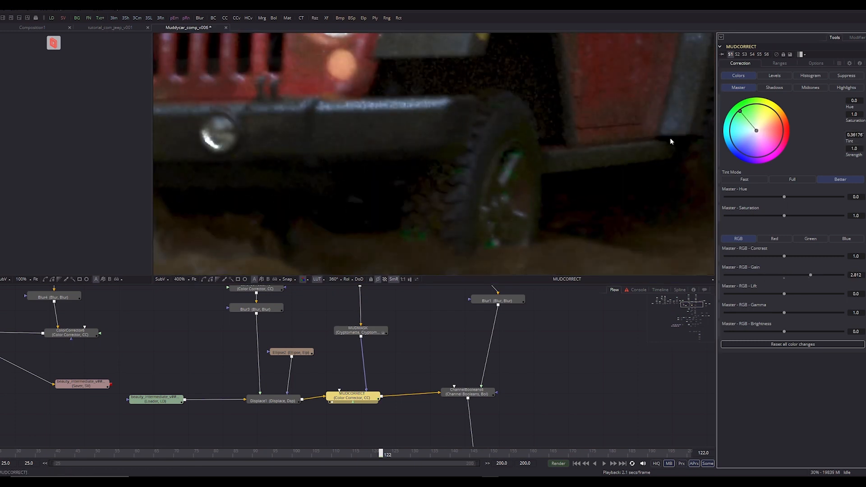
{"action": "scroll", "coordinate": [574, 162], "scroll_direction": "down", "scroll_amount": 2}
{"action": "left_click_drag", "start_coordinate": [563, 180], "coordinate": [499, 194]}
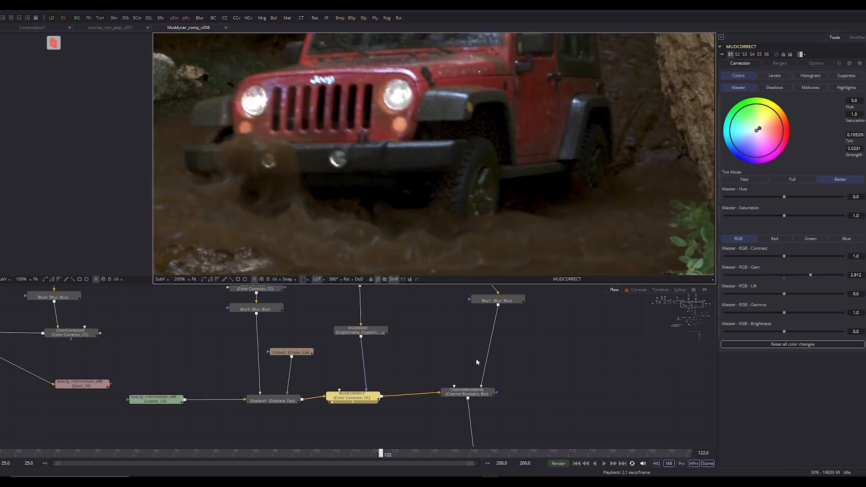
View the Volumetrics_v1 loader's headlight glow pass
{"action": "left_click_drag", "start_coordinate": [571, 347], "coordinate": [531, 428]}
{"action": "left_click_drag", "start_coordinate": [495, 316], "coordinate": [467, 396]}
{"action": "left_click_drag", "start_coordinate": [468, 304], "coordinate": [463, 372]}
{"action": "scroll", "coordinate": [477, 353], "scroll_direction": "down", "scroll_amount": 3}
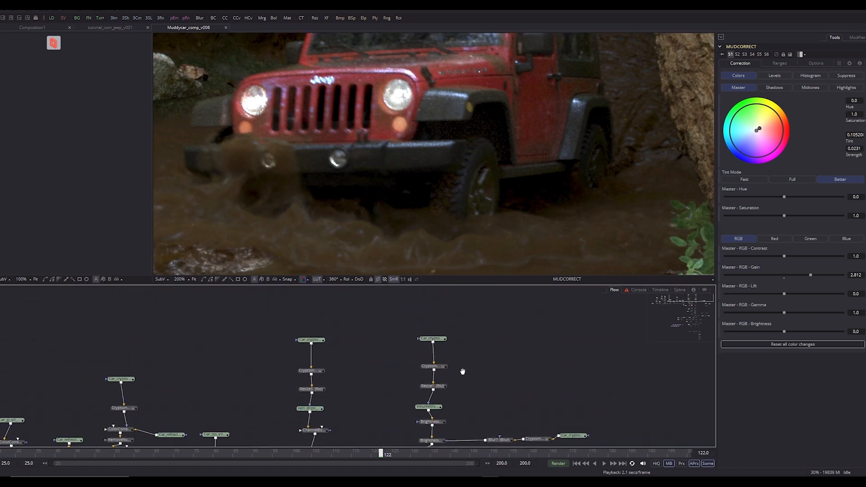
{"action": "left_click", "coordinate": [436, 409]}
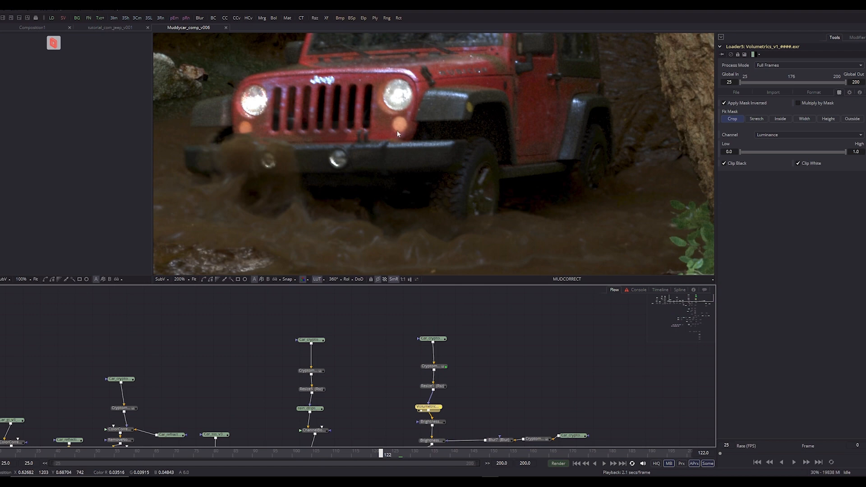
{"action": "scroll", "coordinate": [427, 101], "scroll_direction": "down", "scroll_amount": 1}
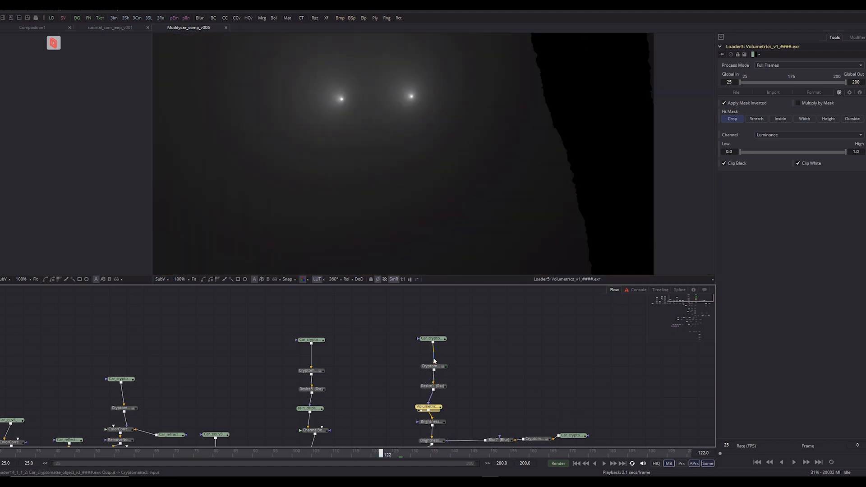
Disconnect the Resize1 matte from the Volumetrics_v1 loader
{"action": "scroll", "coordinate": [453, 390], "scroll_direction": "up", "scroll_amount": 2}
{"action": "left_click_drag", "start_coordinate": [466, 313], "coordinate": [405, 370]}
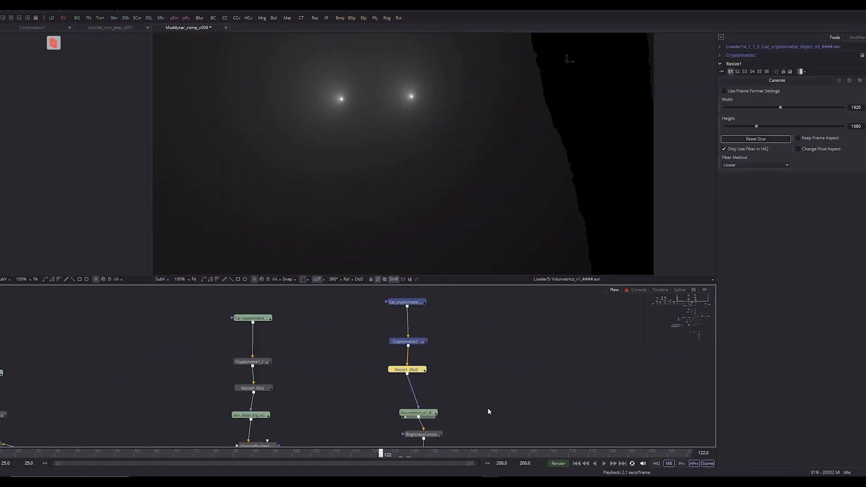
{"action": "left_click", "coordinate": [427, 403]}
{"action": "left_click_drag", "start_coordinate": [435, 410], "coordinate": [447, 366]}
{"action": "scroll", "coordinate": [441, 215], "scroll_direction": "down", "scroll_amount": 1}
{"action": "scroll", "coordinate": [383, 215], "scroll_direction": "up", "scroll_amount": 1}
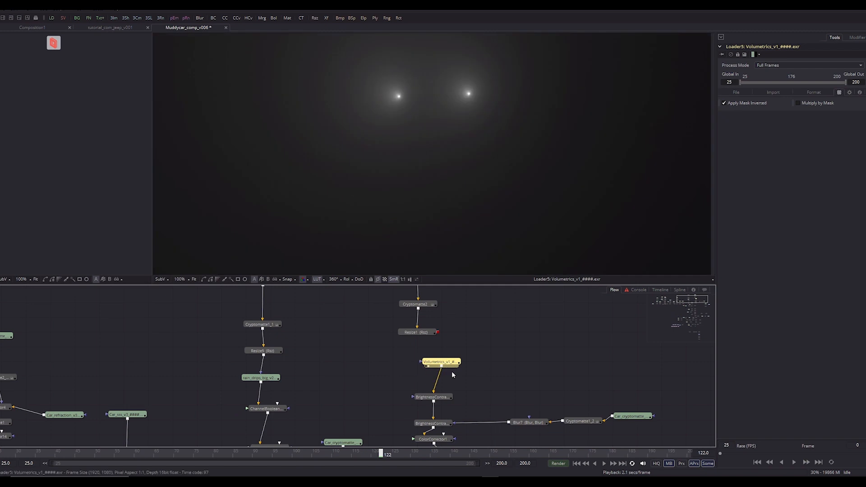
Examine the unmasked volumetrics pass and scrub it to frame 132
{"action": "scroll", "coordinate": [462, 374], "scroll_direction": "down", "scroll_amount": 3}
{"action": "left_click_drag", "start_coordinate": [486, 401], "coordinate": [482, 220]}
{"action": "left_click_drag", "start_coordinate": [499, 296], "coordinate": [501, 410]}
{"action": "left_click_drag", "start_coordinate": [478, 299], "coordinate": [482, 368]}
{"action": "scroll", "coordinate": [469, 345], "scroll_direction": "up", "scroll_amount": 3}
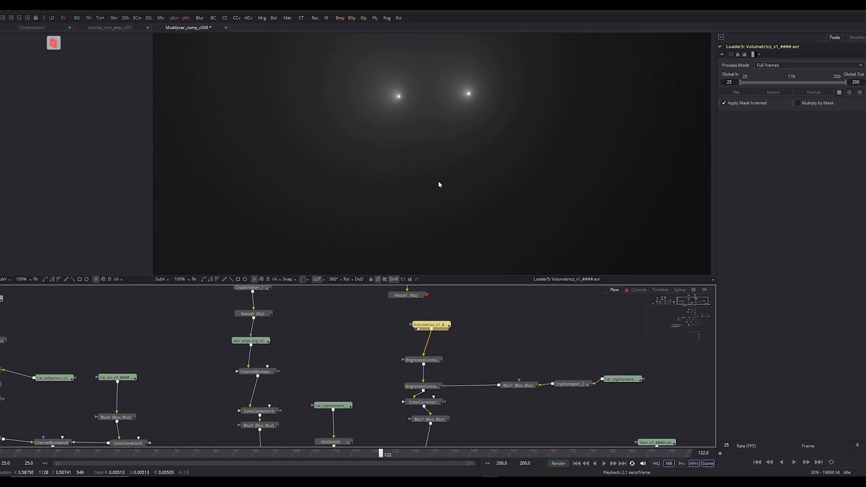
{"action": "left_click_drag", "start_coordinate": [438, 184], "coordinate": [429, 198]}
{"action": "scroll", "coordinate": [418, 180], "scroll_direction": "down", "scroll_amount": 2}
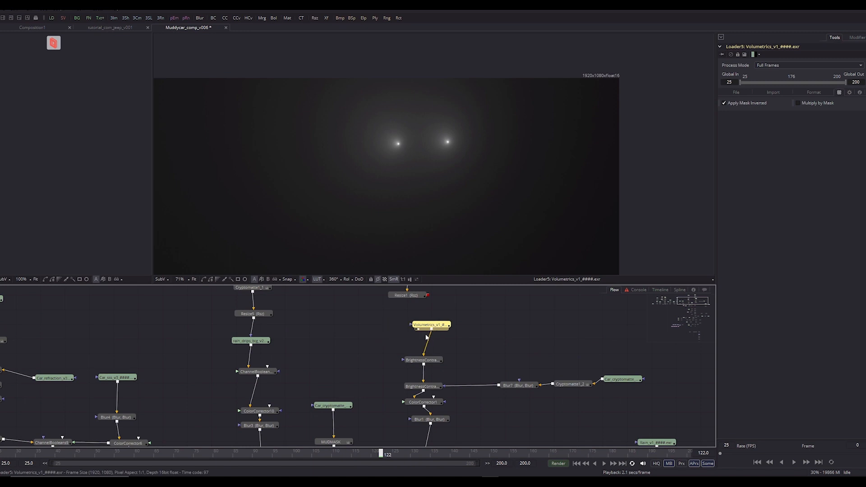
{"action": "left_click_drag", "start_coordinate": [426, 325], "coordinate": [450, 388]}
{"action": "scroll", "coordinate": [430, 212], "scroll_direction": "down", "scroll_amount": 2}
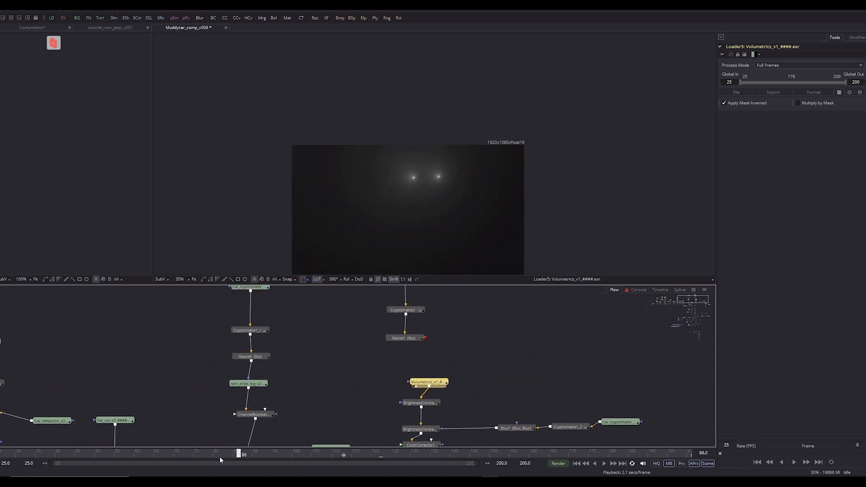
{"action": "left_click_drag", "start_coordinate": [221, 457], "coordinate": [201, 458]}
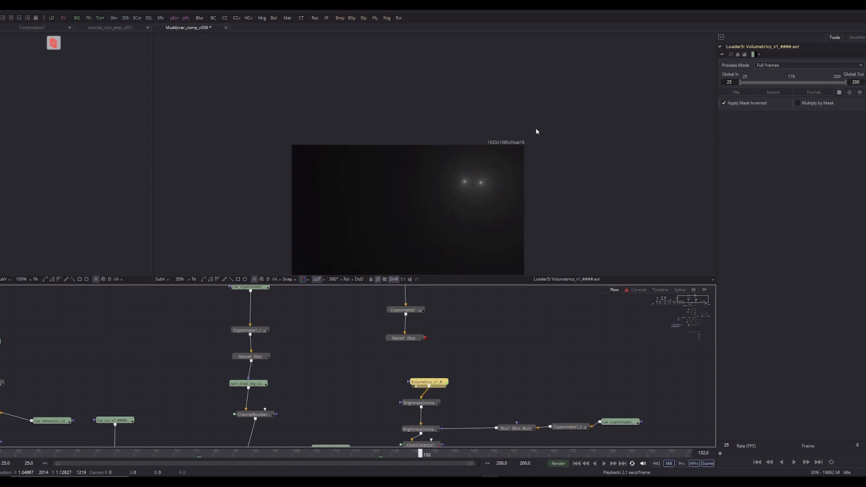
{"action": "scroll", "coordinate": [427, 186], "scroll_direction": "up", "scroll_amount": 2}
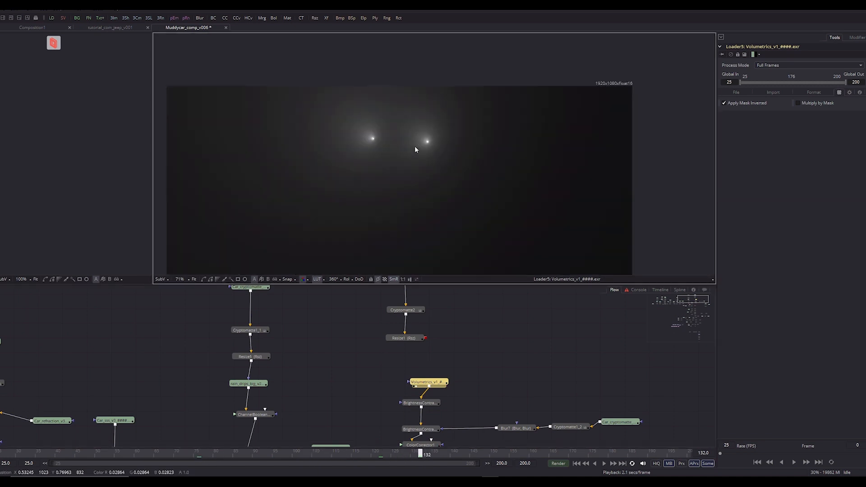
View the Resize1 tree matte, reconnect it as the Volumetrics_v1 loader's mask, and view the masked pass
{"action": "left_click", "coordinate": [420, 338]}
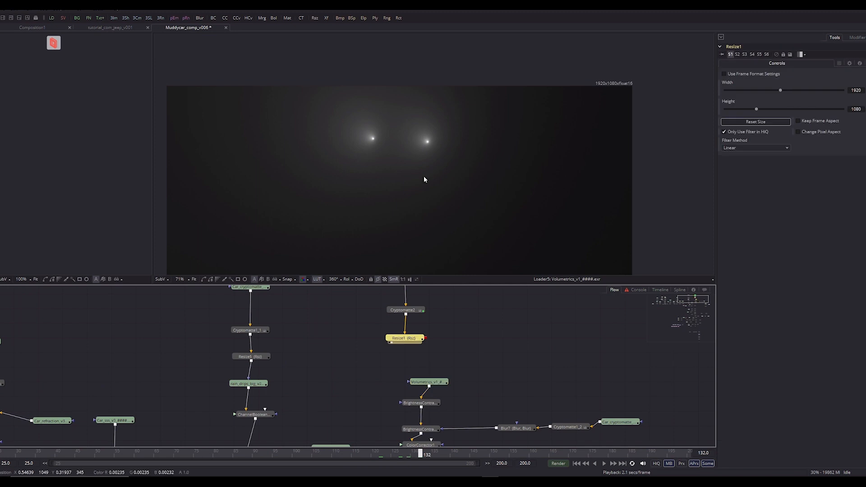
{"action": "key", "text": "2"}
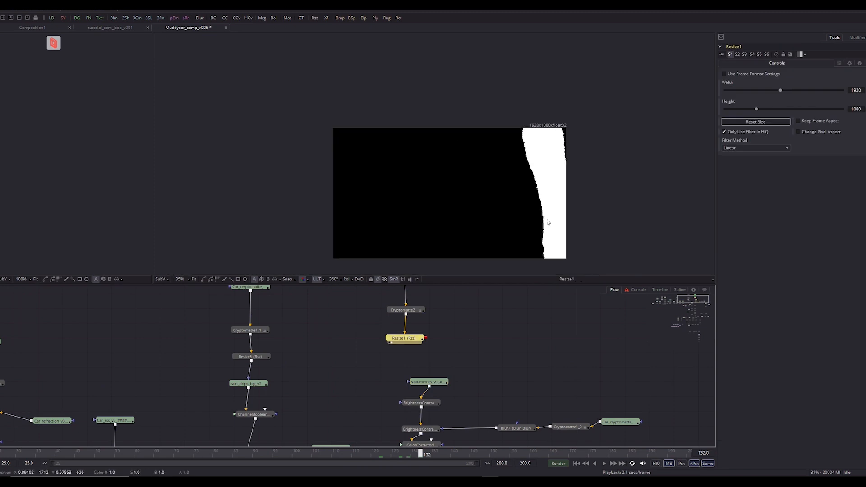
{"action": "left_click_drag", "start_coordinate": [483, 332], "coordinate": [415, 409]}
{"action": "left_click", "coordinate": [426, 320]}
{"action": "key", "text": "2"}
{"action": "left_click", "coordinate": [418, 389]}
{"action": "key", "text": "2"}
{"action": "scroll", "coordinate": [443, 372], "scroll_direction": "down", "scroll_amount": 2}
{"action": "left_click", "coordinate": [402, 372]}
{"action": "key", "text": "2"}
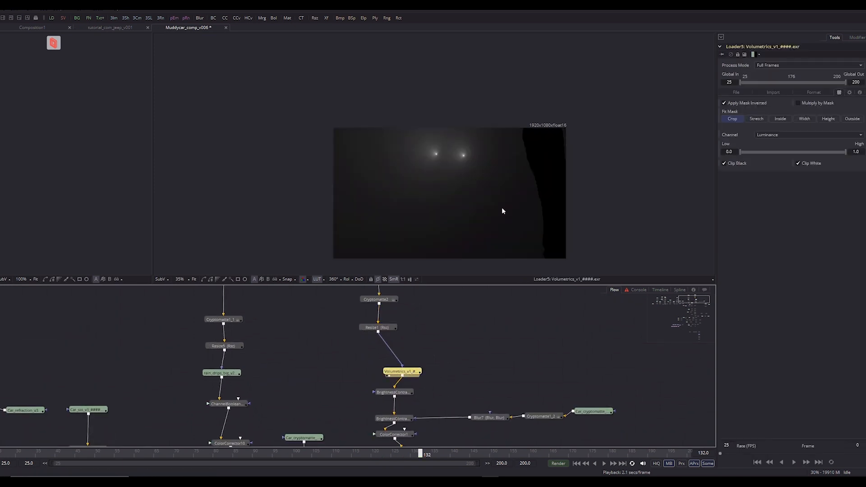
View the BrightnessContrast1 result on the headlight glow up close
{"action": "scroll", "coordinate": [467, 389], "scroll_direction": "down", "scroll_amount": 2}
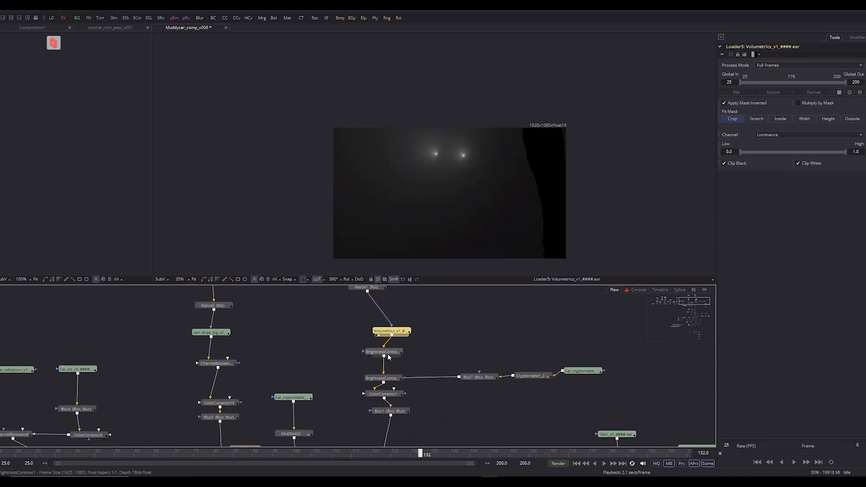
{"action": "left_click", "coordinate": [387, 354]}
{"action": "key", "text": "2"}
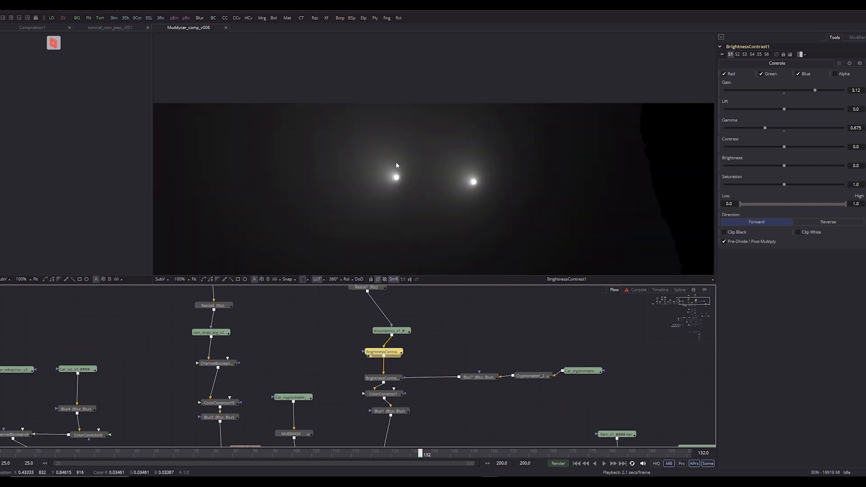
{"action": "scroll", "coordinate": [397, 166], "scroll_direction": "up", "scroll_amount": 1}
{"action": "scroll", "coordinate": [387, 183], "scroll_direction": "up", "scroll_amount": 2}
{"action": "scroll", "coordinate": [453, 301], "scroll_direction": "down", "scroll_amount": 1}
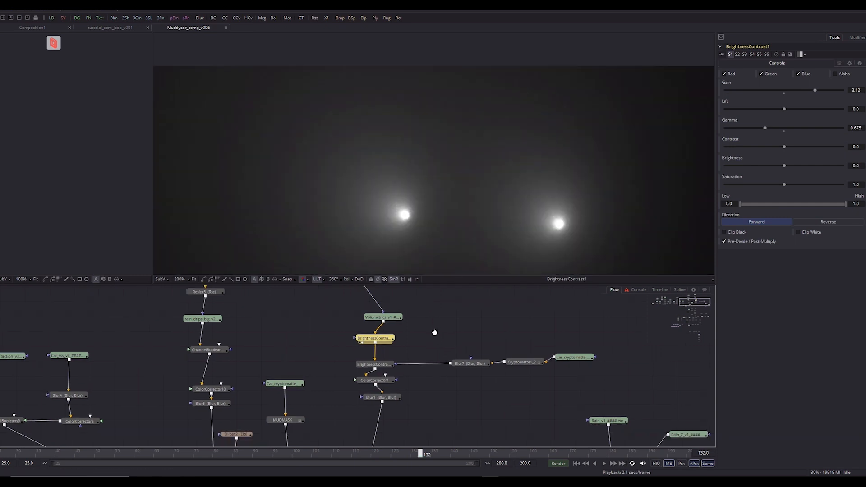
View the Cryptomatte1_2 headlights matte and the Car_cryptomatte_materials_v3 loader that feeds it
{"action": "left_click", "coordinate": [407, 302]}
{"action": "scroll", "coordinate": [415, 231], "scroll_direction": "down", "scroll_amount": 2}
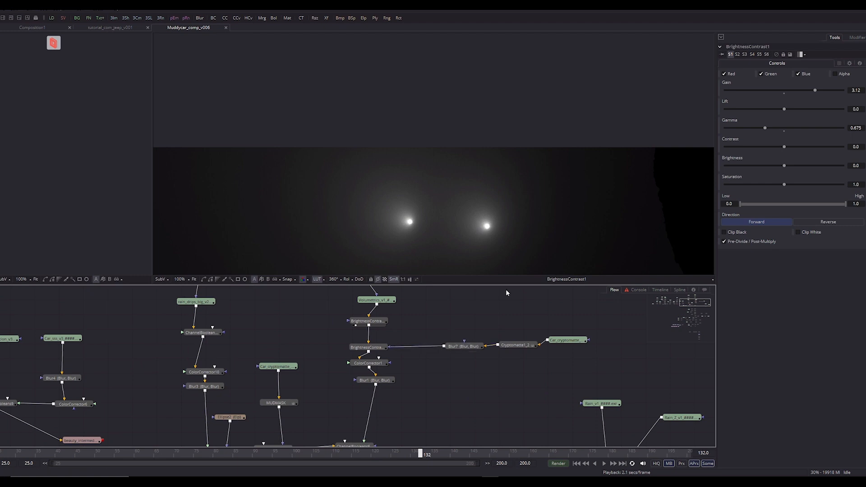
{"action": "left_click_drag", "start_coordinate": [570, 364], "coordinate": [582, 350]}
{"action": "left_click_drag", "start_coordinate": [500, 348], "coordinate": [506, 347]}
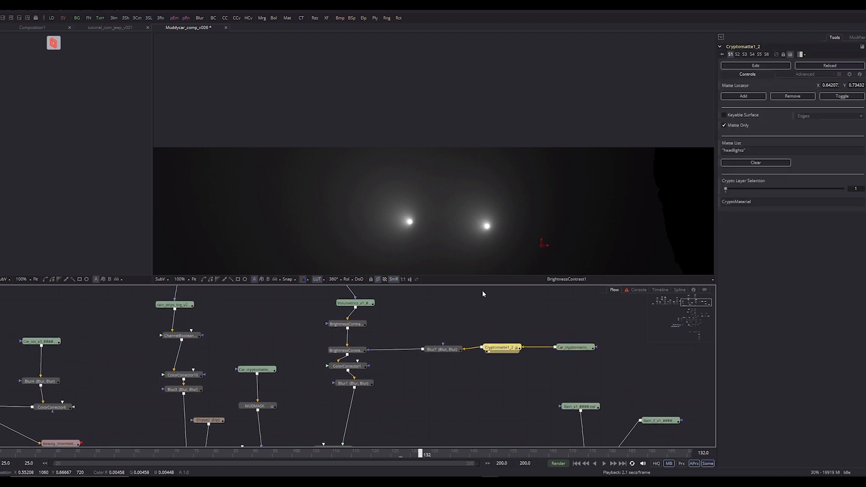
{"action": "key", "text": "2"}
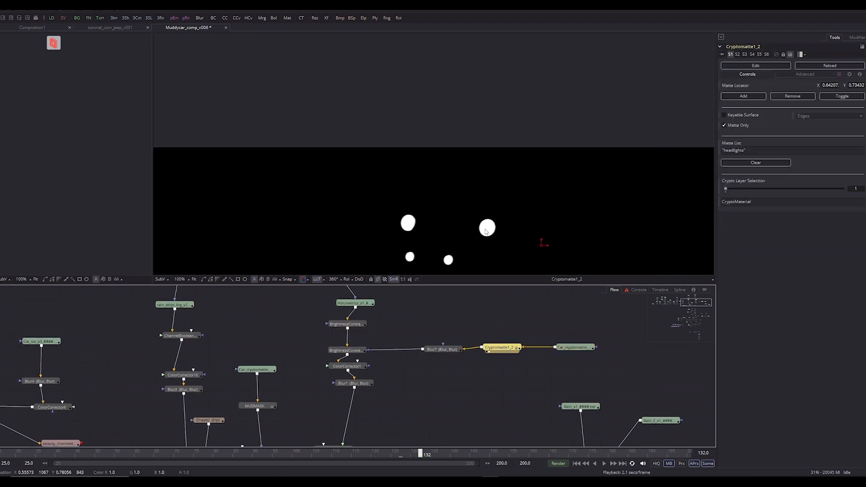
{"action": "scroll", "coordinate": [486, 233], "scroll_direction": "up", "scroll_amount": 1}
{"action": "left_click_drag", "start_coordinate": [487, 232], "coordinate": [476, 170]}
{"action": "left_click", "coordinate": [567, 348]}
{"action": "key", "text": "2"}
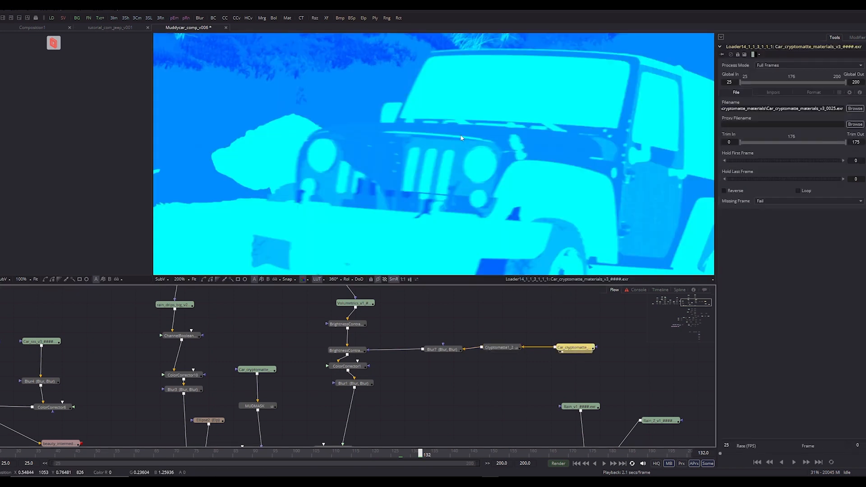
View the Blur7 softened headlights matte, followed by the BrightnessContrast4 result that uses it as a mask
{"action": "left_click", "coordinate": [449, 351]}
{"action": "key", "text": "2"}
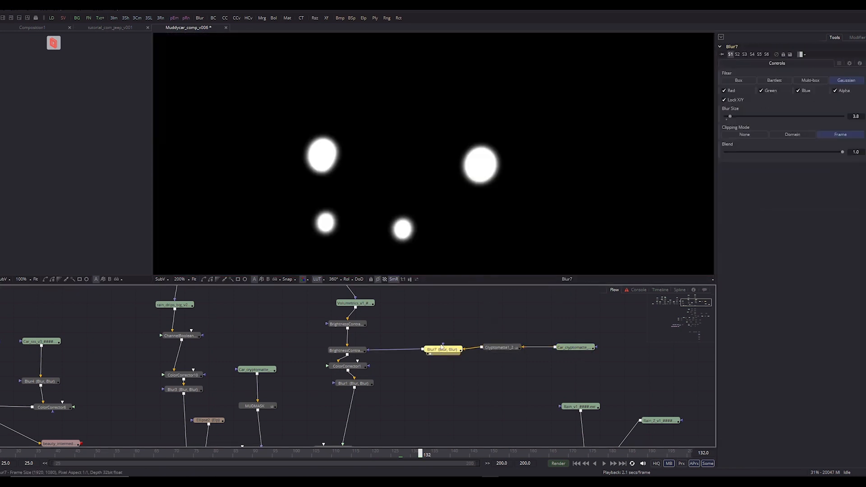
{"action": "left_click", "coordinate": [347, 351]}
{"action": "key", "text": "2"}
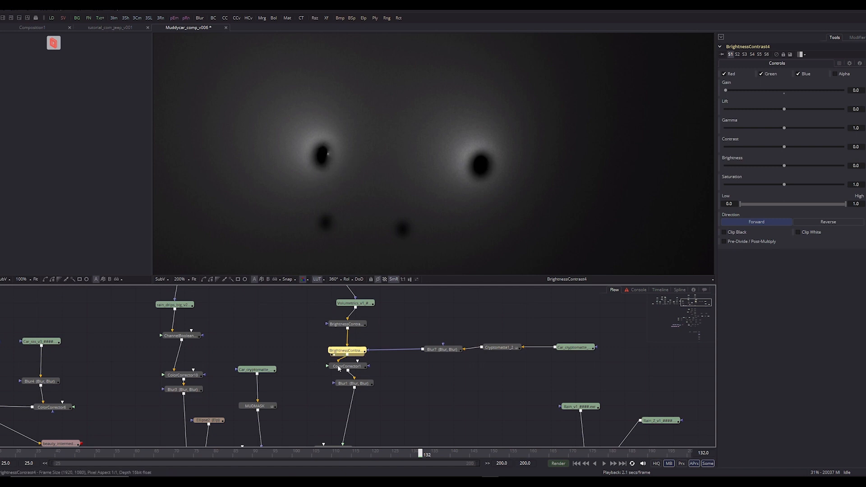
View the ChannelBooleans6 result that adds the volumetric glow to the jeep
{"action": "scroll", "coordinate": [393, 347], "scroll_direction": "down", "scroll_amount": 5}
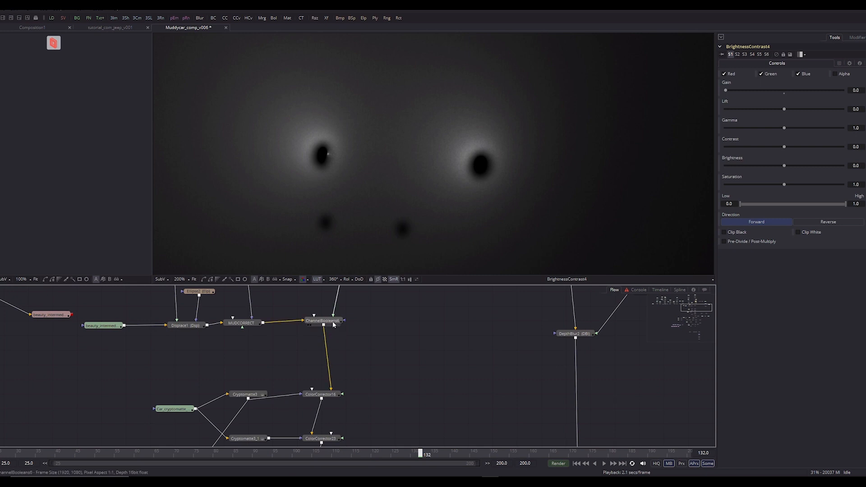
{"action": "left_click", "coordinate": [334, 321]}
{"action": "scroll", "coordinate": [415, 361], "scroll_direction": "up", "scroll_amount": 3}
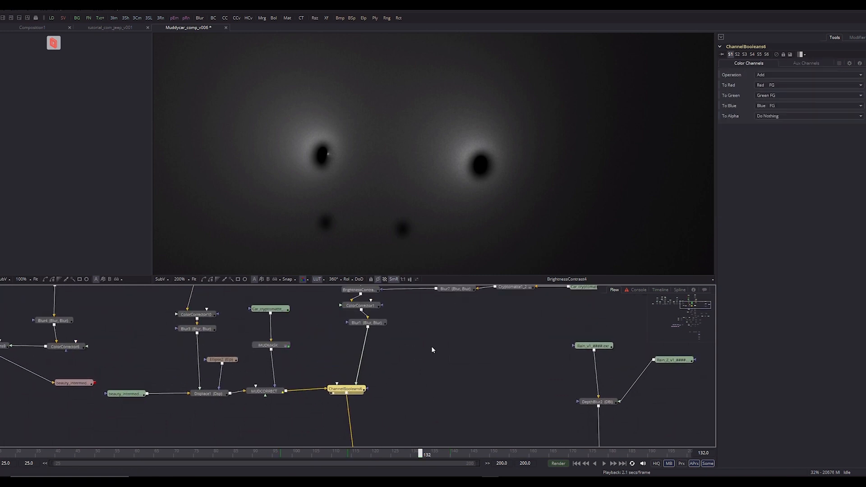
{"action": "key", "text": "2"}
{"action": "left_click_drag", "start_coordinate": [448, 368], "coordinate": [431, 465]}
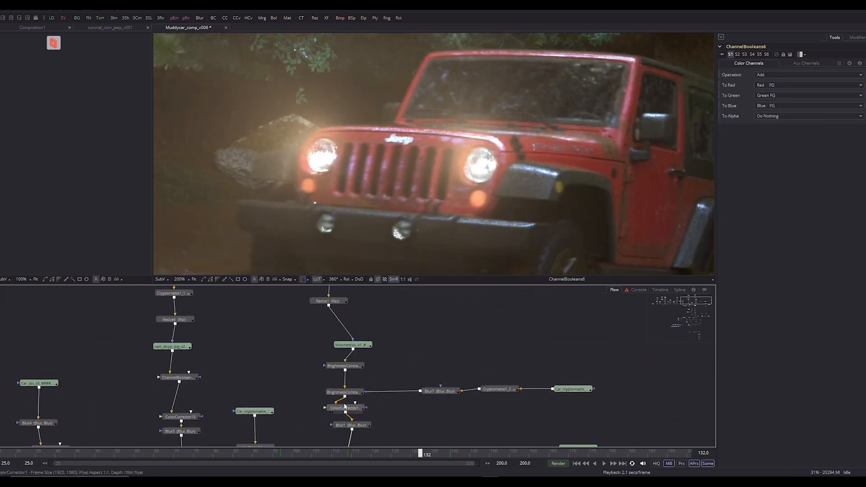
Compare the composite's headlights with BrightnessContrast4 bypassed and enabled, leaving it enabled
{"action": "left_click_drag", "start_coordinate": [384, 403], "coordinate": [379, 372]}
{"action": "left_click", "coordinate": [335, 363]}
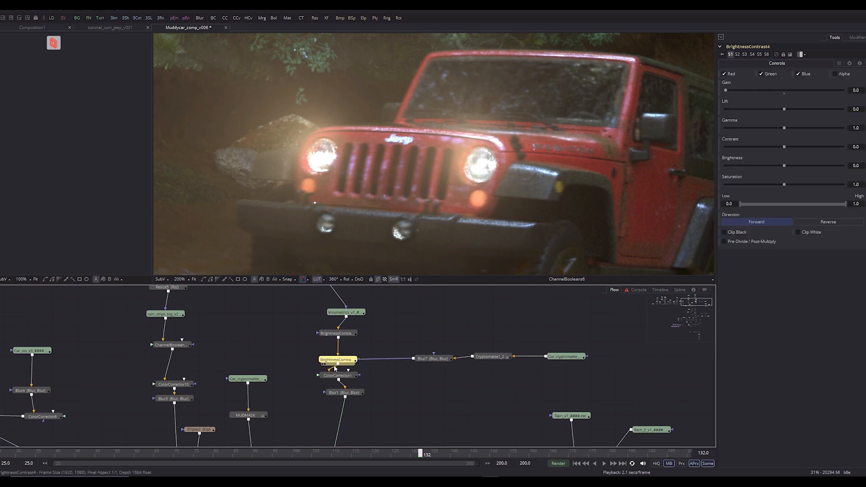
{"action": "key", "text": "ctrl+p"}
{"action": "key", "text": "ctrl+p"}
{"action": "key", "text": "ctrl+p"}
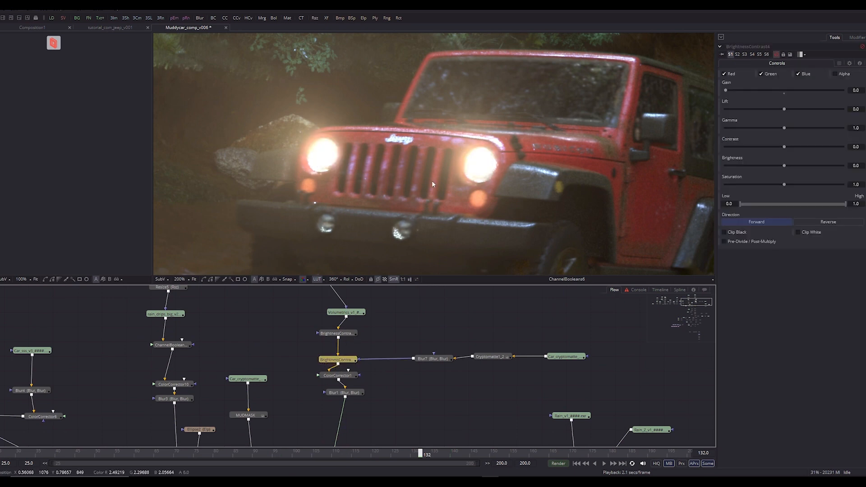
{"action": "key", "text": "ctrl+p"}
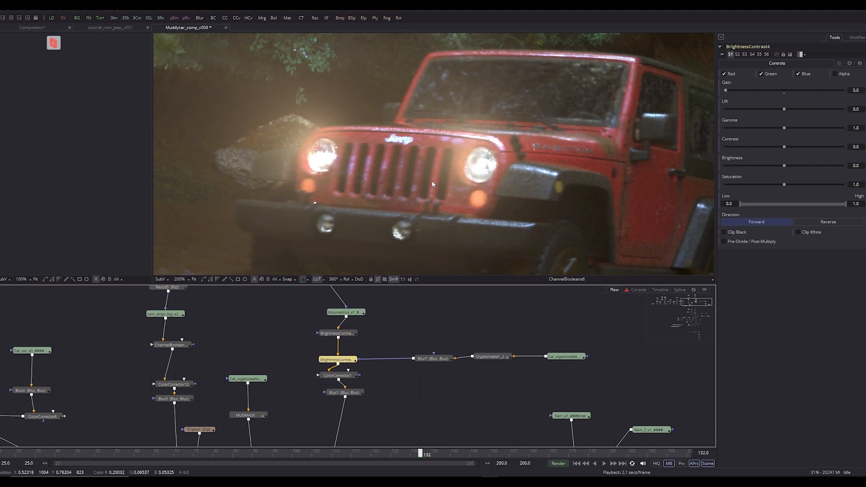
Recheck the headlights with BrightnessContrast4 bypassed and enabled, and view ColorCorrector1's tinted glow against its BrightnessContrast4 input
{"action": "key", "text": "ctrl+p"}
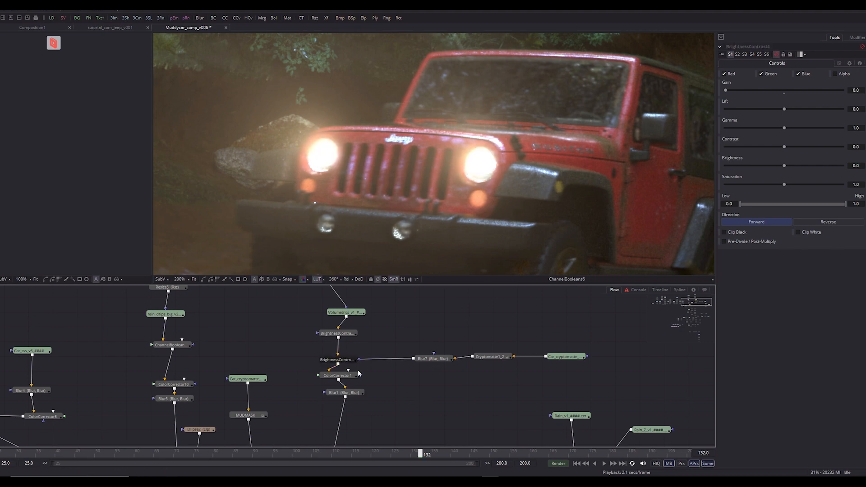
{"action": "key", "text": "ctrl+p"}
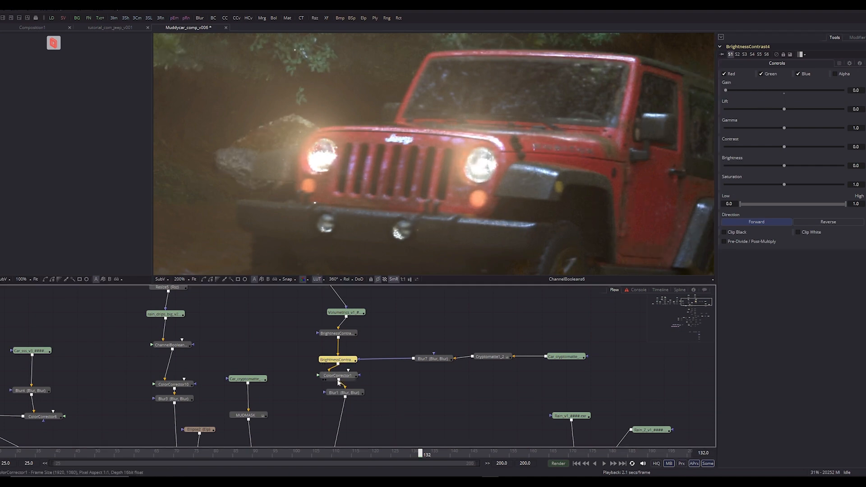
{"action": "left_click_drag", "start_coordinate": [337, 377], "coordinate": [419, 113]}
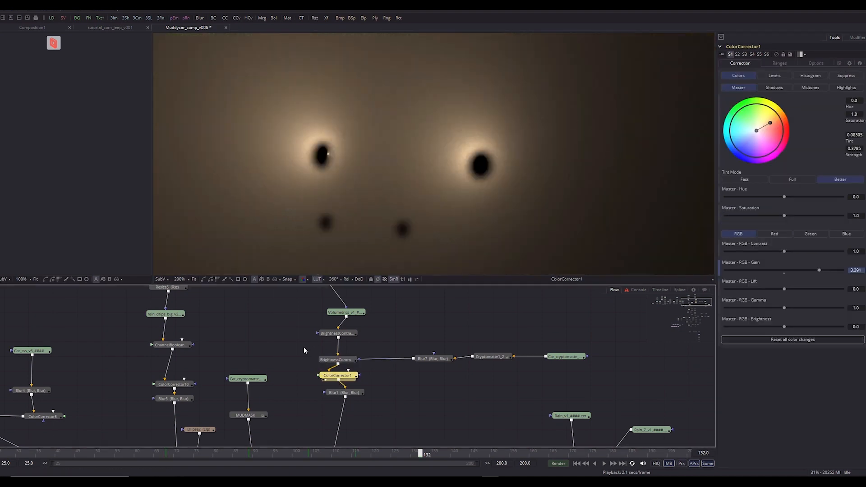
{"action": "left_click", "coordinate": [337, 360]}
{"action": "key", "text": "2"}
View the ChannelBooleans6 composite and compare it with ColorCorrector1 bypassed and enabled, leaving the corrector enabled
{"action": "left_click_drag", "start_coordinate": [333, 426], "coordinate": [423, 284]}
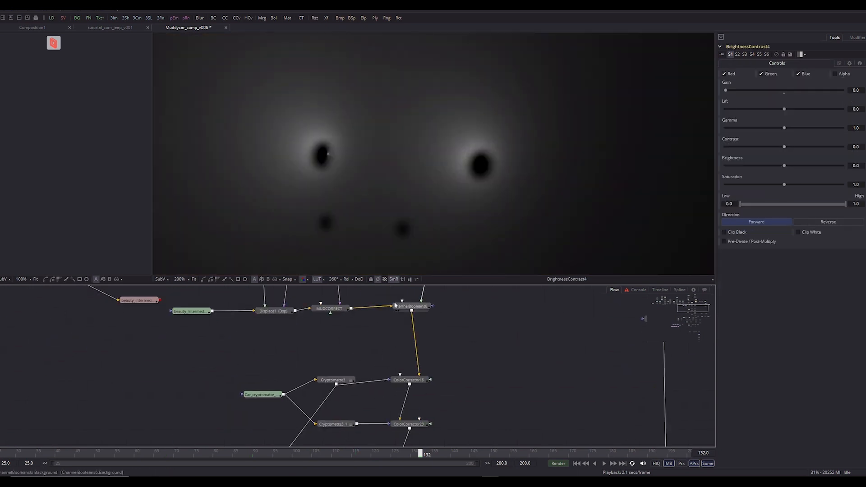
{"action": "left_click", "coordinate": [411, 307]}
{"action": "key", "text": "2"}
{"action": "scroll", "coordinate": [415, 330], "scroll_direction": "up", "scroll_amount": 5}
{"action": "left_click", "coordinate": [414, 328]}
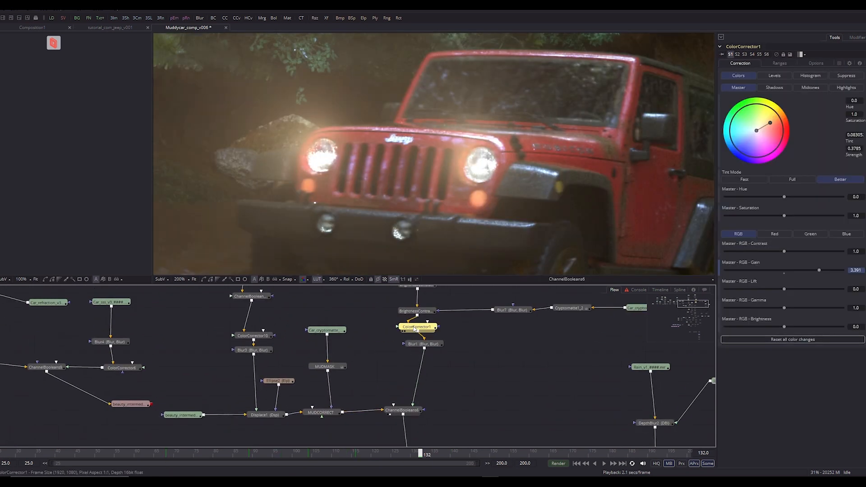
{"action": "key", "text": "ctrl+p"}
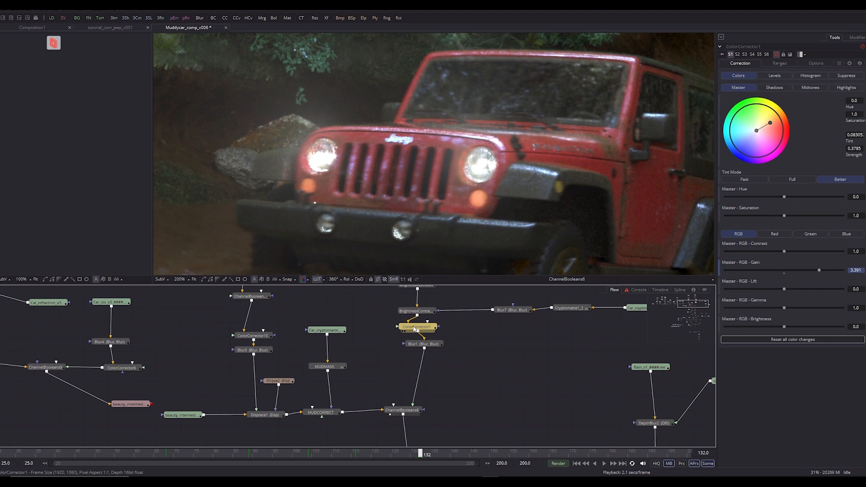
{"action": "key", "text": "ctrl+p"}
{"action": "key", "text": "ctrl+p"}
{"action": "key", "text": "ctrl+p"}
Reposition the Blur1 node slightly beneath ColorCorrector1 and view its softened volumetric glow
{"action": "scroll", "coordinate": [478, 187], "scroll_direction": "down", "scroll_amount": 3}
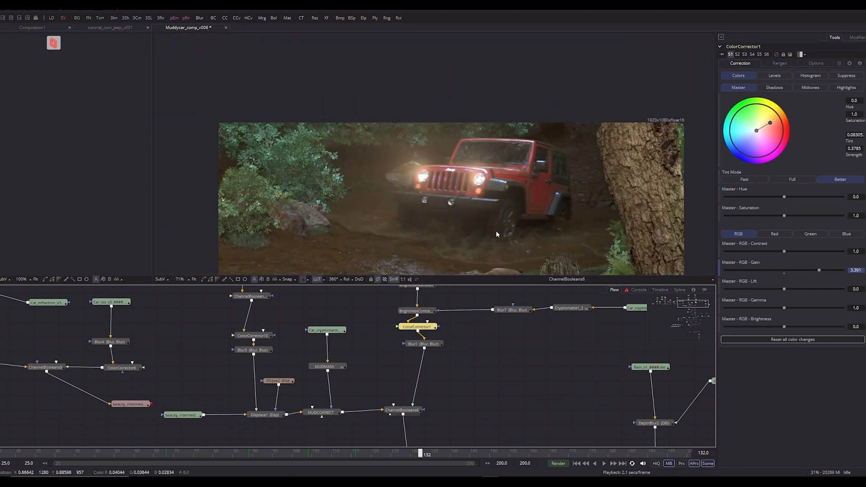
{"action": "left_click_drag", "start_coordinate": [499, 391], "coordinate": [493, 382]}
{"action": "left_click", "coordinate": [390, 336]}
{"action": "left_click_drag", "start_coordinate": [416, 335], "coordinate": [392, 343]}
{"action": "key", "text": "2"}
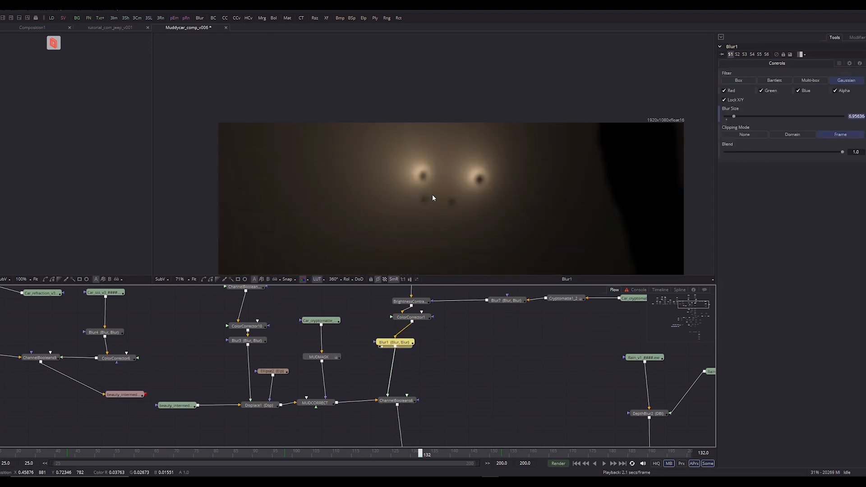
{"action": "scroll", "coordinate": [433, 193], "scroll_direction": "up", "scroll_amount": 3}
Compare the ChannelBooleans6 composite with Blur1 bypassed and enabled, leave it enabled and save the composition
{"action": "key", "text": "2"}
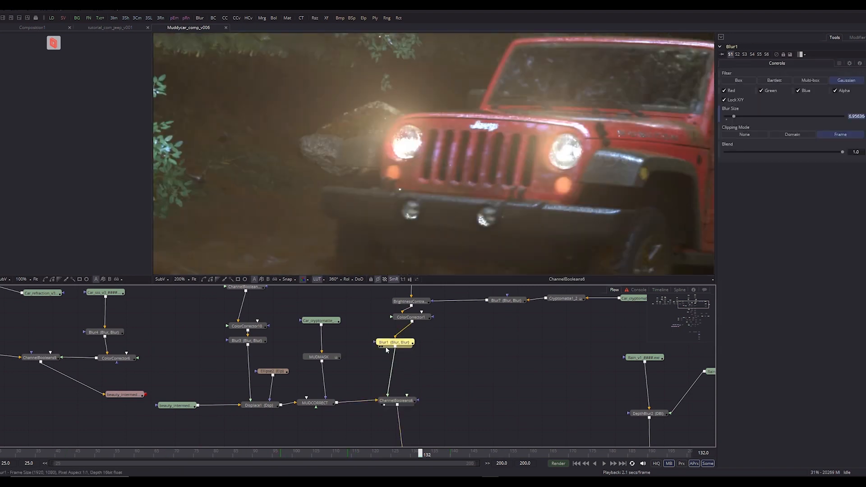
{"action": "key", "text": "ctrl+p"}
{"action": "key", "text": "ctrl+p"}
{"action": "key", "text": "ctrl+p"}
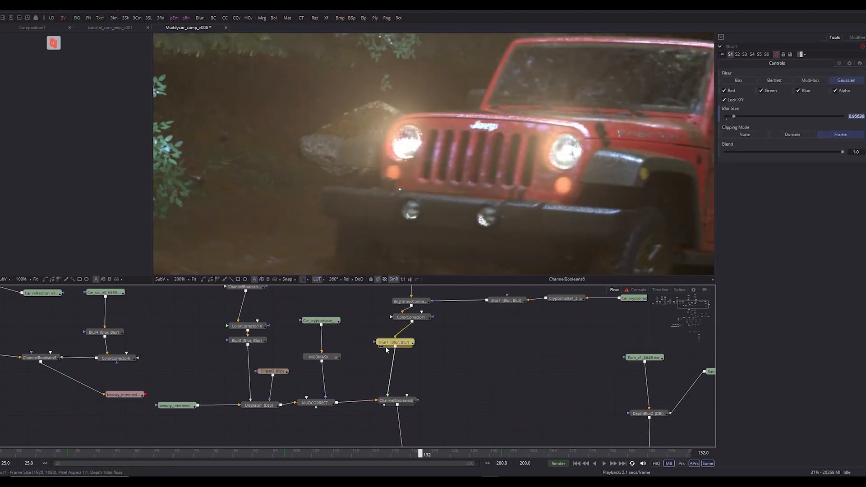
{"action": "key", "text": "ctrl+p"}
{"action": "scroll", "coordinate": [396, 229], "scroll_direction": "down", "scroll_amount": 3}
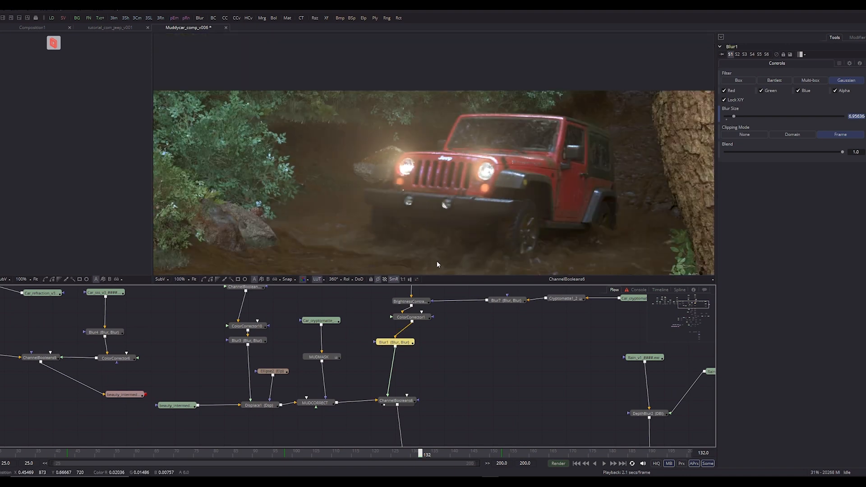
{"action": "key", "text": "ctrl+s"}
Inspect the muddy water and grass foreground of the composite and select the ChannelBooleans6 node
{"action": "left_click_drag", "start_coordinate": [558, 213], "coordinate": [514, 36]}
{"action": "middle_click", "coordinate": [548, 342]}
{"action": "left_click_drag", "start_coordinate": [475, 429], "coordinate": [363, 417]}
{"action": "left_click", "coordinate": [416, 410]}
{"action": "left_click_drag", "start_coordinate": [417, 410], "coordinate": [443, 354]}
{"action": "scroll", "coordinate": [424, 368], "scroll_direction": "down", "scroll_amount": 3}
{"action": "left_click_drag", "start_coordinate": [397, 371], "coordinate": [396, 311]}
{"action": "left_click_drag", "start_coordinate": [380, 384], "coordinate": [370, 418]}
{"action": "left_click", "coordinate": [353, 366]}
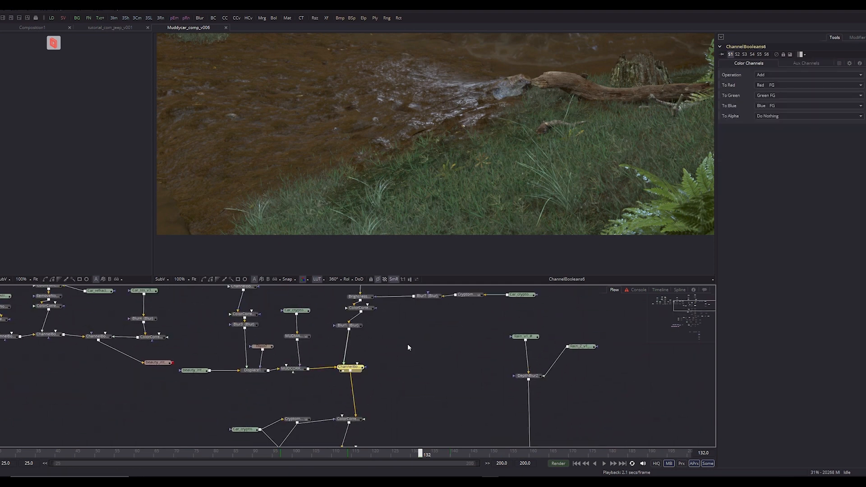
Open ColorCorrector16's settings and view its corrected result across the foliage, jeep and tree trunk
{"action": "left_click_drag", "start_coordinate": [417, 384], "coordinate": [444, 360]}
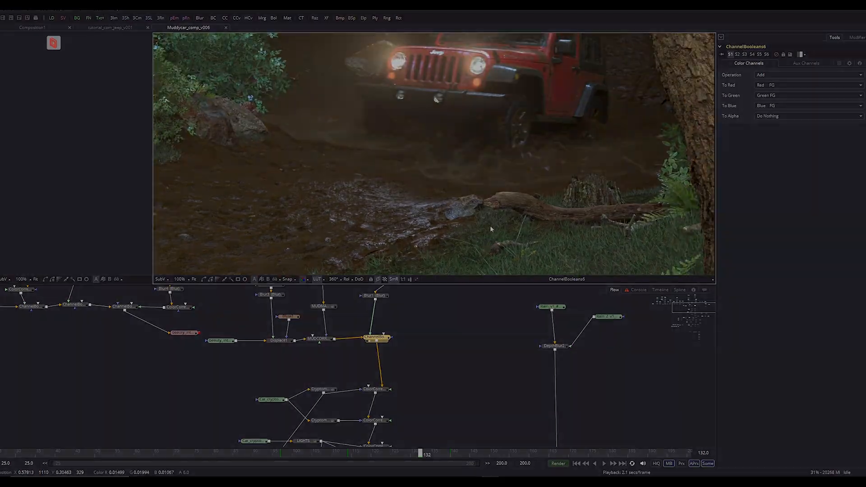
{"action": "left_click", "coordinate": [374, 389]}
{"action": "left_click_drag", "start_coordinate": [435, 404], "coordinate": [430, 387]}
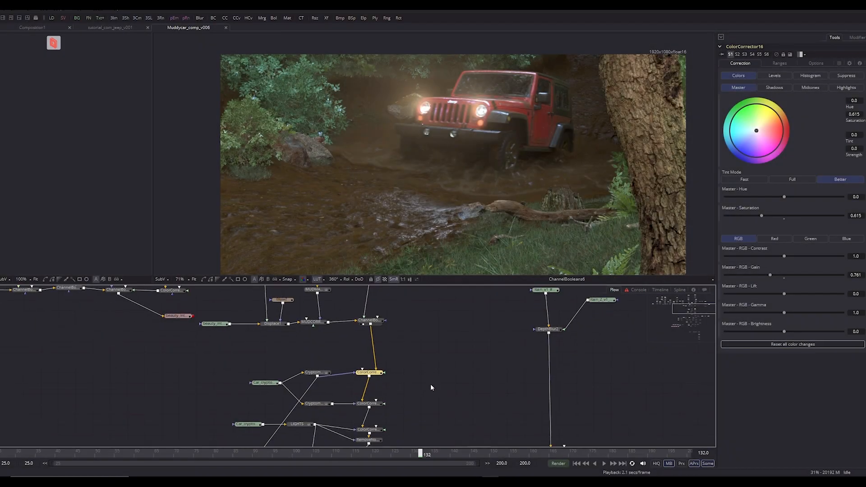
{"action": "scroll", "coordinate": [426, 371], "scroll_direction": "up", "scroll_amount": 3}
{"action": "left_click", "coordinate": [312, 373]}
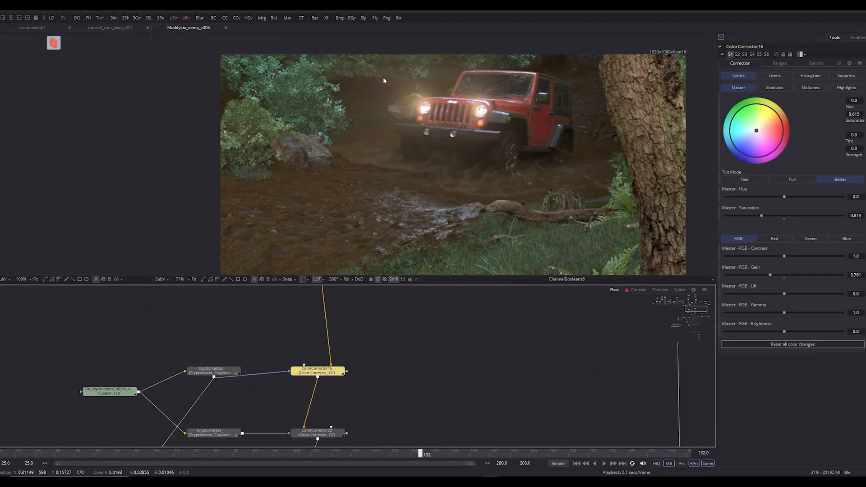
{"action": "key", "text": "1"}
{"action": "scroll", "coordinate": [303, 85], "scroll_direction": "up", "scroll_amount": 3}
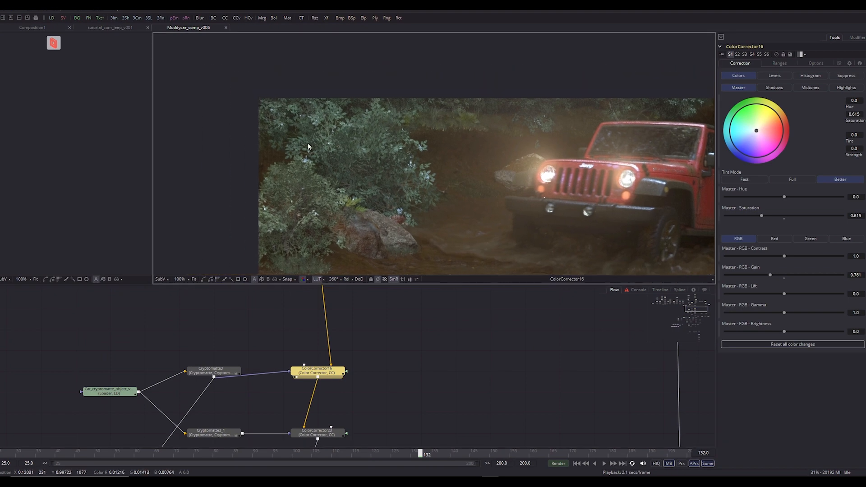
{"action": "left_click_drag", "start_coordinate": [607, 273], "coordinate": [421, 173]}
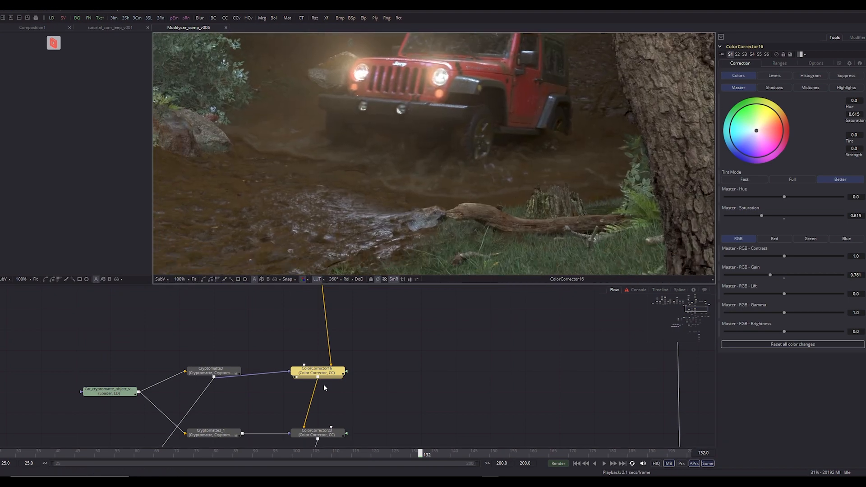
Compare the foliage and tree between the ChannelBooleans6 composite and the ColorCorrector16 result
{"action": "left_click_drag", "start_coordinate": [393, 356], "coordinate": [399, 394]}
{"action": "left_click", "coordinate": [320, 305]}
{"action": "key", "text": "2"}
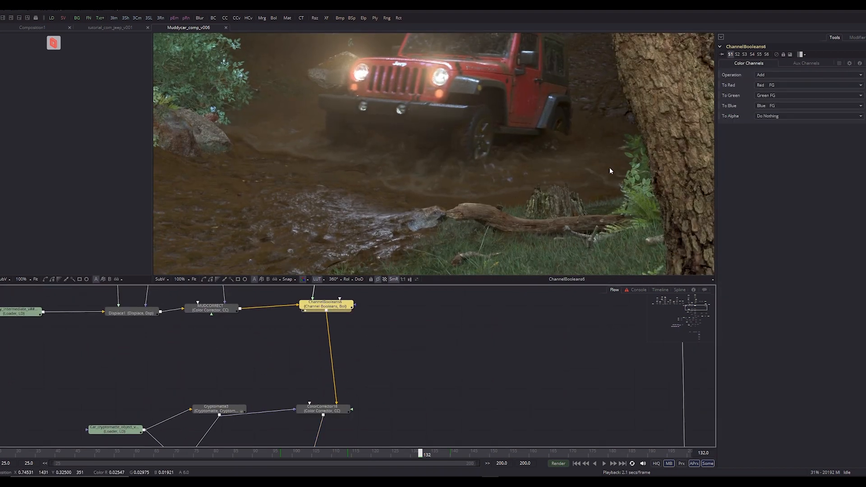
{"action": "left_click", "coordinate": [323, 409]}
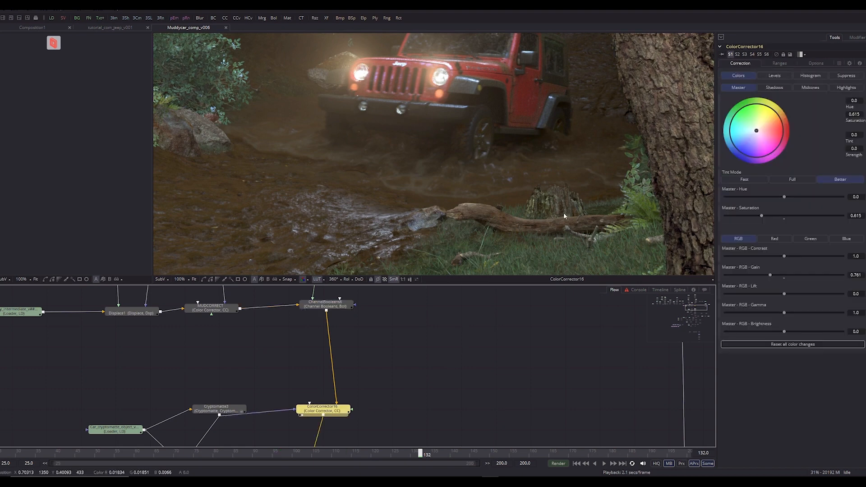
{"action": "key", "text": "2"}
Examine the ColorCorrector16 result up close and at full frame around the jeep, tree trunk and muddy water
{"action": "scroll", "coordinate": [576, 205], "scroll_direction": "down", "scroll_amount": 2}
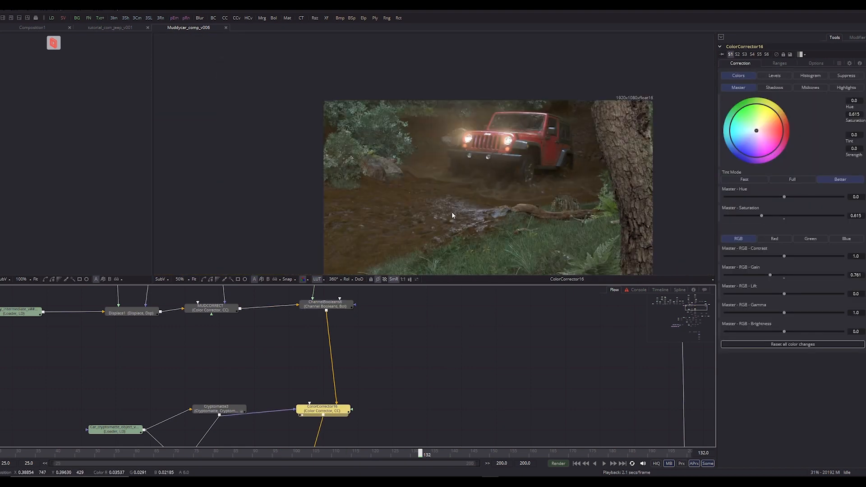
{"action": "left_click_drag", "start_coordinate": [437, 199], "coordinate": [443, 180]}
{"action": "scroll", "coordinate": [474, 153], "scroll_direction": "up", "scroll_amount": 2}
{"action": "left_click_drag", "start_coordinate": [474, 154], "coordinate": [367, 182]}
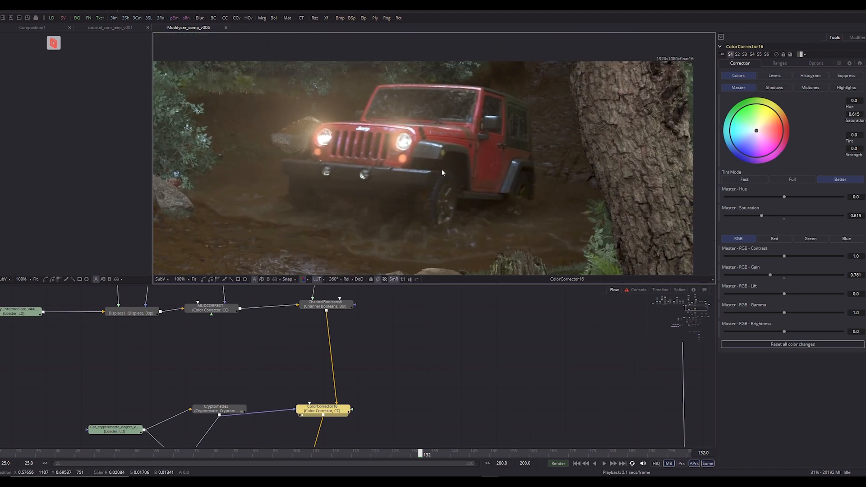
{"action": "left_click_drag", "start_coordinate": [441, 169], "coordinate": [487, 126]}
{"action": "scroll", "coordinate": [487, 126], "scroll_direction": "down", "scroll_amount": 2}
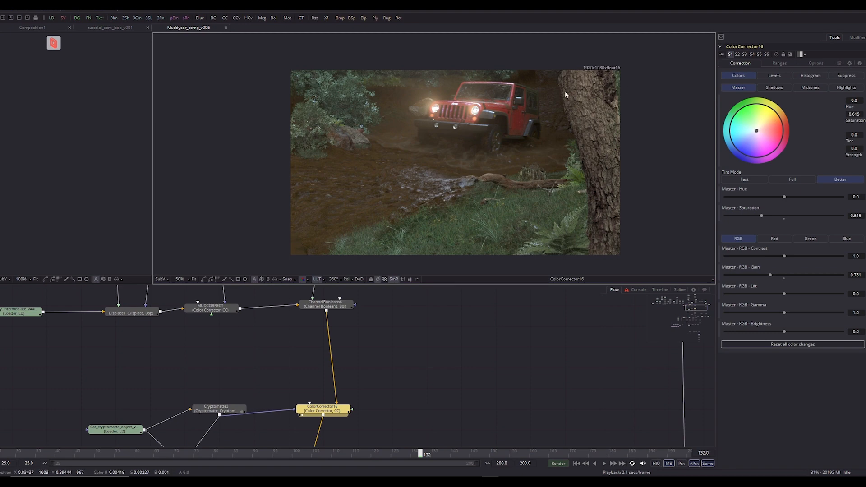
{"action": "mouse_move", "coordinate": [584, 125]}
{"action": "left_mouse_down"}
{"action": "mouse_move", "coordinate": [531, 156]}
{"action": "mouse_move", "coordinate": [521, 180]}
{"action": "mouse_move", "coordinate": [402, 182]}
{"action": "mouse_move", "coordinate": [404, 201]}
{"action": "mouse_move", "coordinate": [434, 178]}
{"action": "mouse_move", "coordinate": [331, 180]}
{"action": "left_mouse_up"}
{"action": "scroll", "coordinate": [377, 167], "scroll_direction": "up", "scroll_amount": 2}
{"action": "left_click_drag", "start_coordinate": [434, 187], "coordinate": [363, 144]}
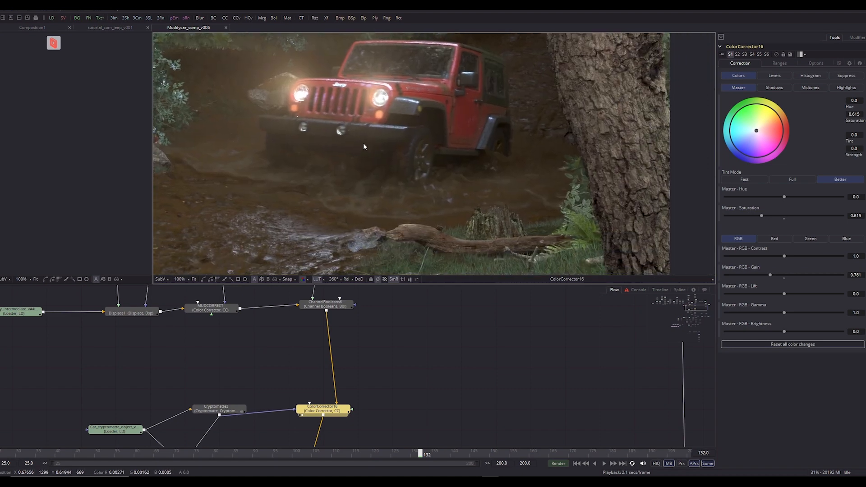
{"action": "mouse_move", "coordinate": [542, 166]}
{"action": "left_mouse_down"}
{"action": "mouse_move", "coordinate": [439, 153]}
{"action": "mouse_move", "coordinate": [486, 228]}
{"action": "mouse_move", "coordinate": [462, 189]}
{"action": "mouse_move", "coordinate": [574, 188]}
{"action": "mouse_move", "coordinate": [426, 241]}
{"action": "mouse_move", "coordinate": [497, 212]}
{"action": "left_mouse_up"}
{"action": "scroll", "coordinate": [377, 195], "scroll_direction": "down", "scroll_amount": 2}
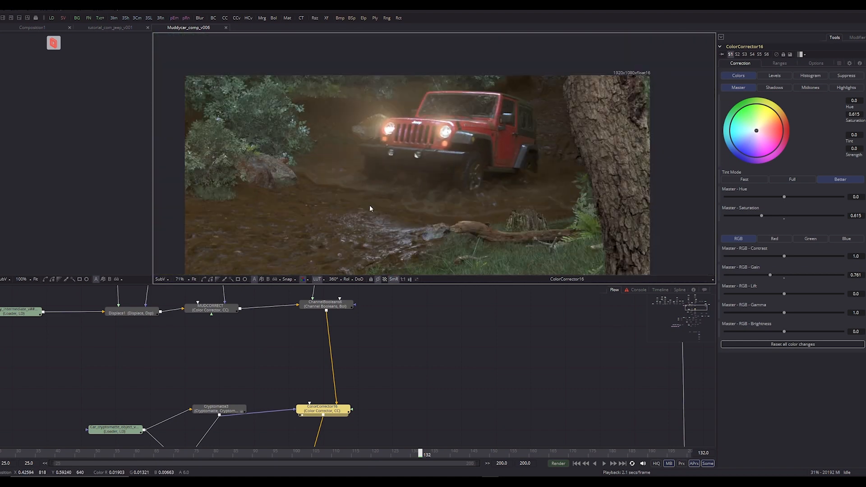
View the Cryptomatte3_1 matte that isolates the large tree trunk
{"action": "left_click_drag", "start_coordinate": [487, 347], "coordinate": [547, 290]}
{"action": "left_click_drag", "start_coordinate": [465, 407], "coordinate": [484, 374]}
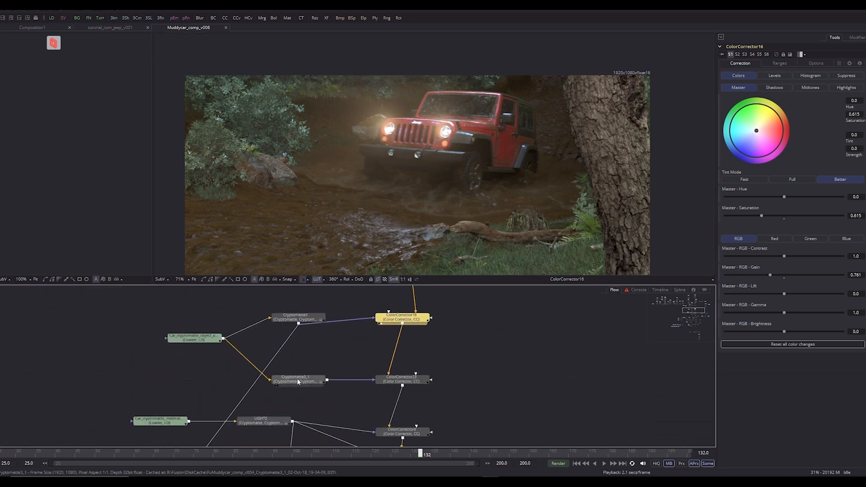
{"action": "left_click", "coordinate": [300, 379]}
{"action": "key", "text": "2"}
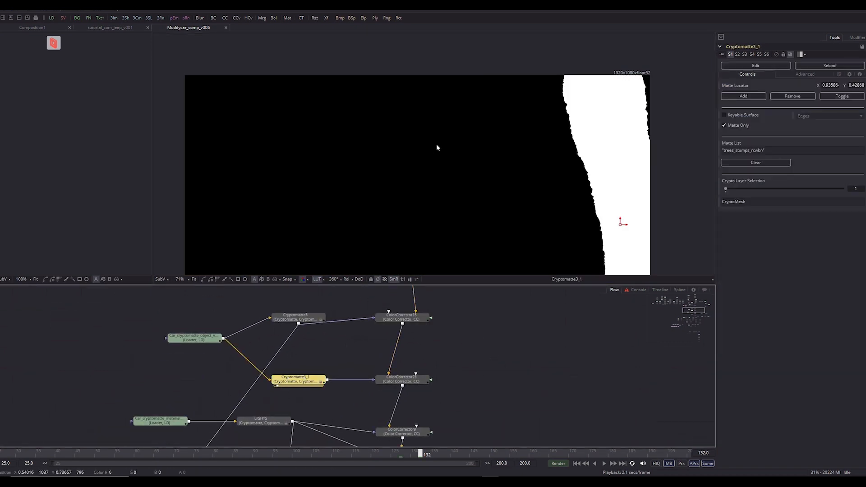
{"action": "scroll", "coordinate": [437, 145], "scroll_direction": "down", "scroll_amount": 1}
Compare the tree trunk between the ColorCorrector23 and ColorCorrector16 results, finishing on ColorCorrector23
{"action": "left_click", "coordinate": [393, 382]}
{"action": "key", "text": "2"}
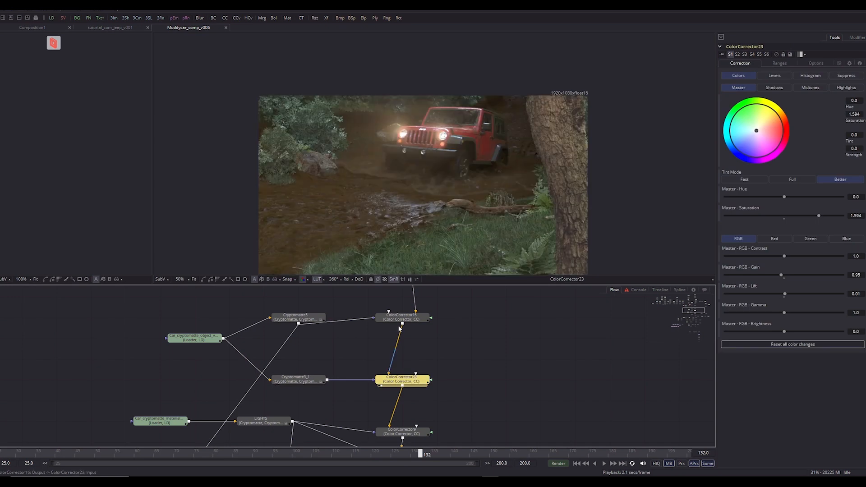
{"action": "left_click", "coordinate": [401, 318]}
{"action": "key", "text": "2"}
{"action": "left_click", "coordinate": [398, 381]}
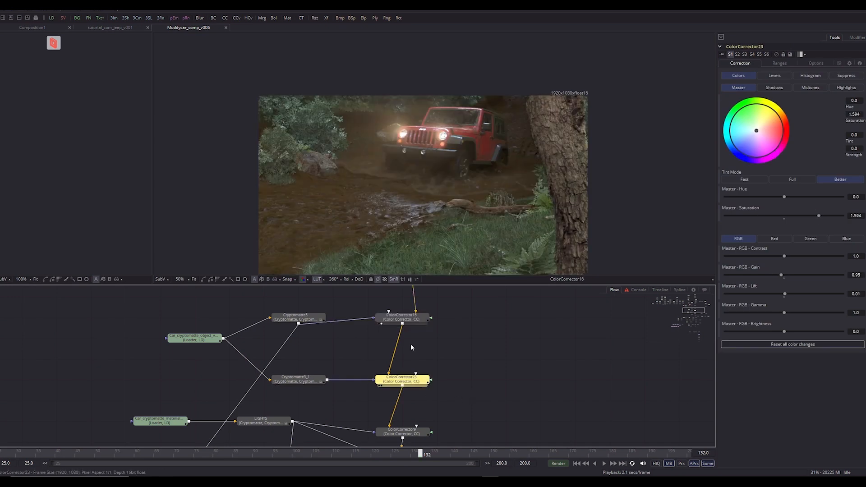
{"action": "key", "text": "2"}
{"action": "scroll", "coordinate": [522, 178], "scroll_direction": "up", "scroll_amount": 2}
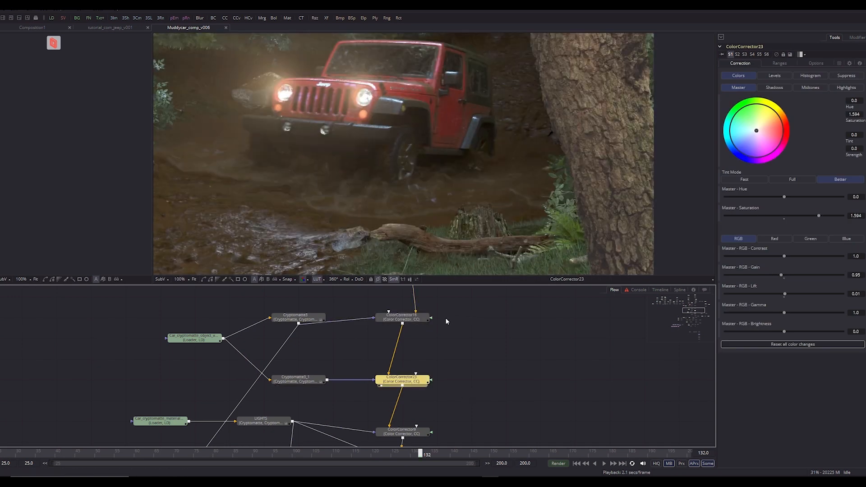
{"action": "left_click", "coordinate": [401, 318]}
{"action": "key", "text": "2"}
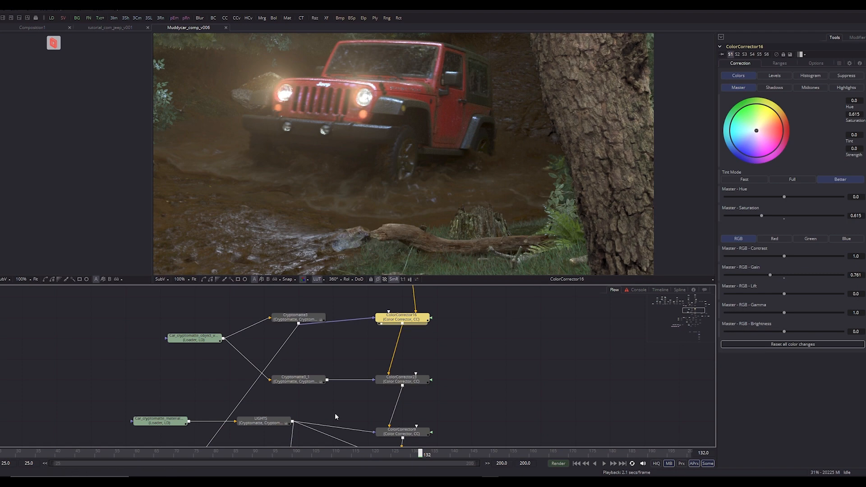
{"action": "left_click", "coordinate": [400, 382]}
{"action": "key", "text": "2"}
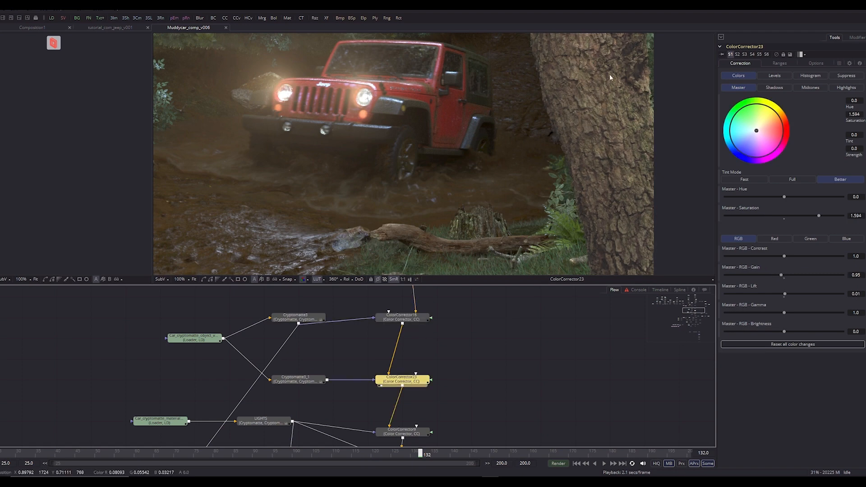
View the LIGHTS Cryptomatte that isolates the jeep's headlights
{"action": "scroll", "coordinate": [608, 162], "scroll_direction": "down", "scroll_amount": 2}
{"action": "left_click_drag", "start_coordinate": [469, 412], "coordinate": [465, 331]}
{"action": "left_click", "coordinate": [465, 331]}
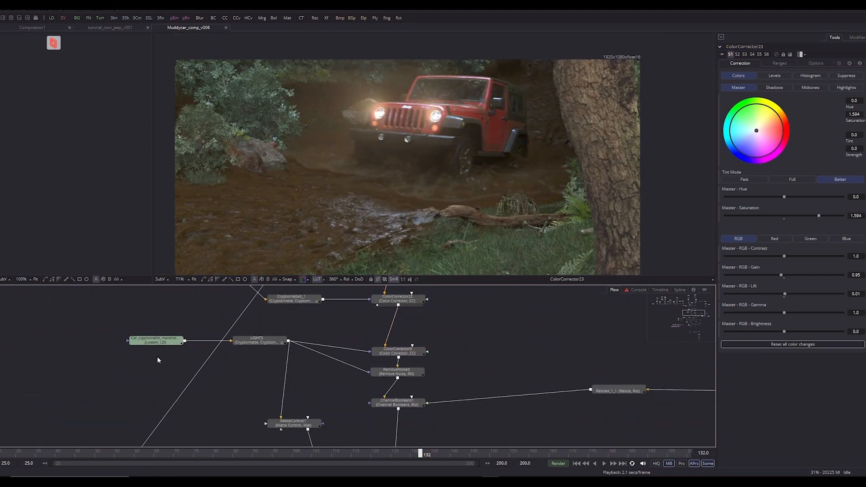
{"action": "left_click", "coordinate": [251, 349]}
{"action": "key", "text": "2"}
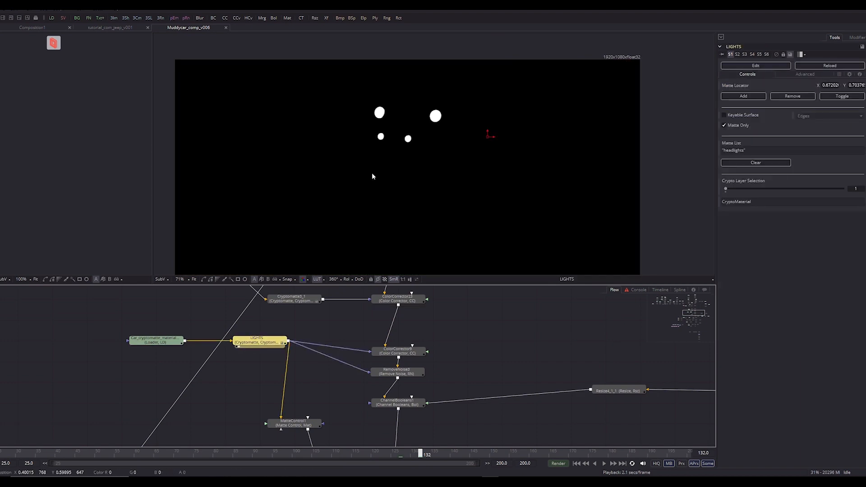
View the ColorCorrector9 headlight correction, followed by the RemoveNoise3 result close up on the jeep's headlights
{"action": "left_click", "coordinate": [404, 352]}
{"action": "key", "text": "2"}
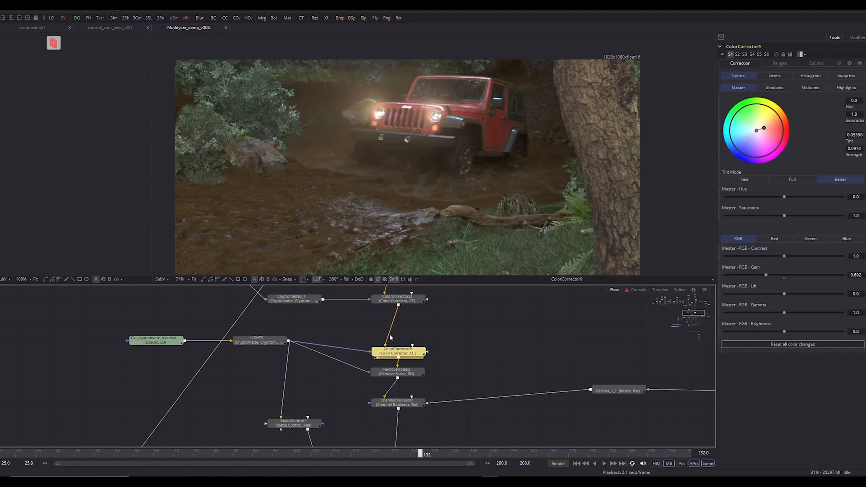
{"action": "left_click", "coordinate": [397, 372]}
{"action": "key", "text": "2"}
{"action": "scroll", "coordinate": [390, 165], "scroll_direction": "up", "scroll_amount": 2}
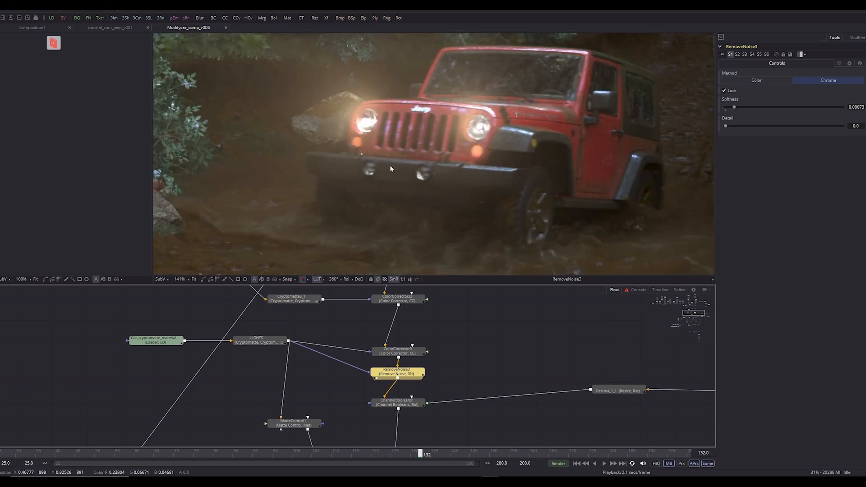
Compare the ColorCorrector9 and RemoveNoise3 results on the jeep's headlights and shift both nodes closer to ChannelBooleans1
{"action": "left_click", "coordinate": [395, 354]}
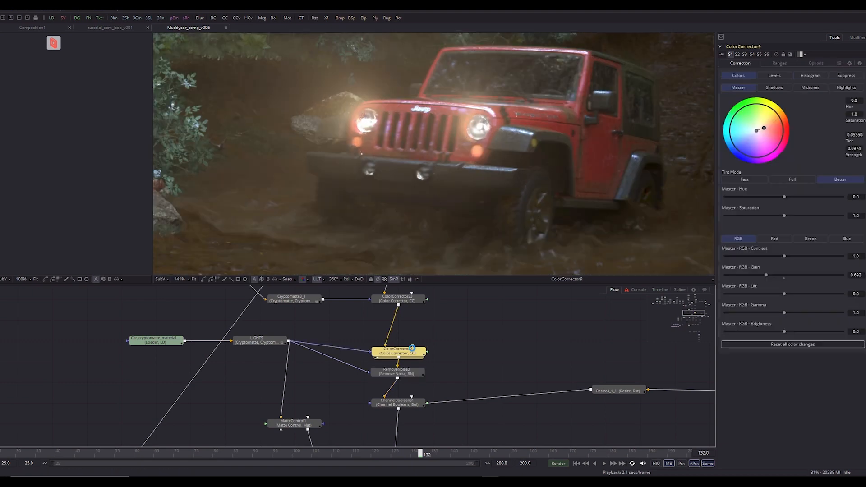
{"action": "left_click", "coordinate": [385, 377]}
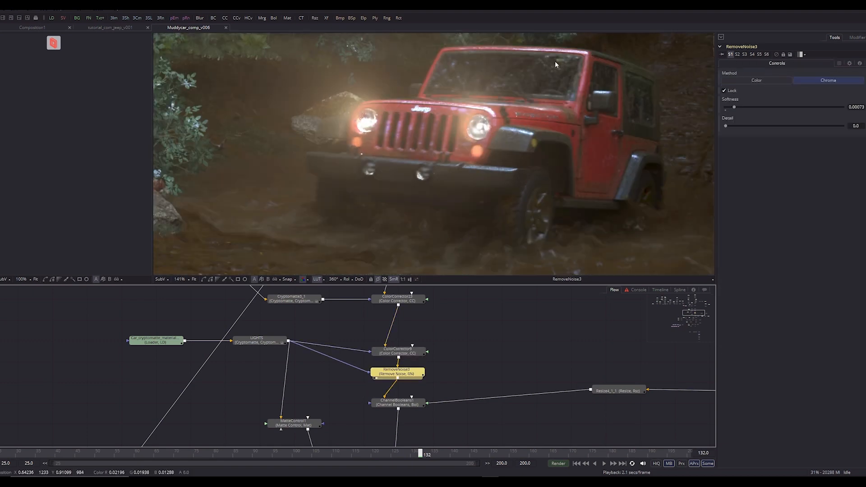
{"action": "scroll", "coordinate": [462, 225], "scroll_direction": "up", "scroll_amount": 2}
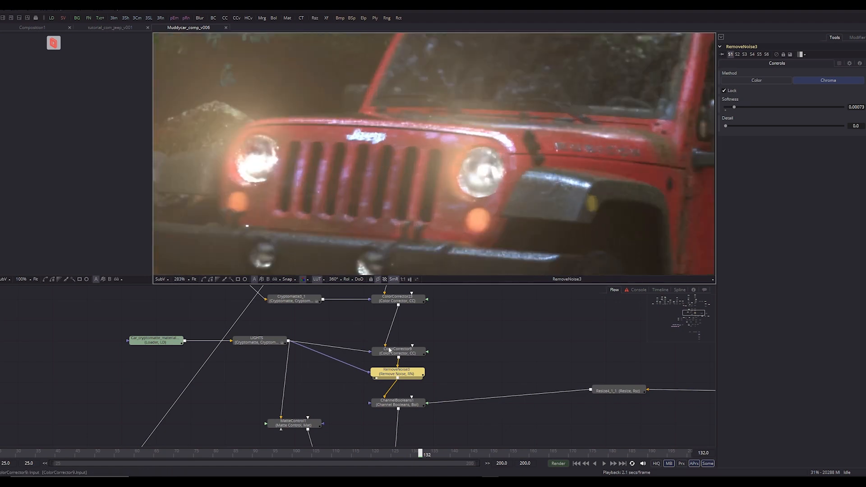
{"action": "left_click_drag", "start_coordinate": [390, 350], "coordinate": [397, 382]}
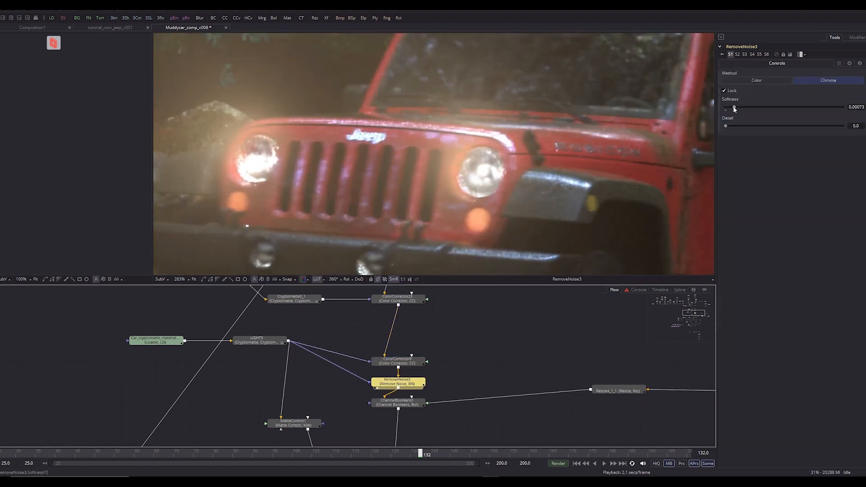
Try a higher Softness on RemoveNoise3 while viewing the headlights close up
{"action": "left_click_drag", "start_coordinate": [733, 107], "coordinate": [758, 107]}
{"action": "scroll", "coordinate": [478, 187], "scroll_direction": "down", "scroll_amount": 1}
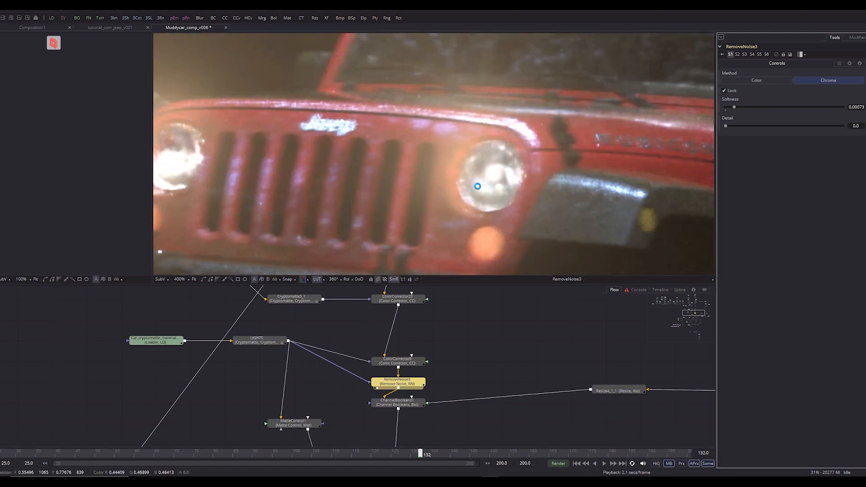
{"action": "scroll", "coordinate": [475, 210], "scroll_direction": "down", "scroll_amount": 3}
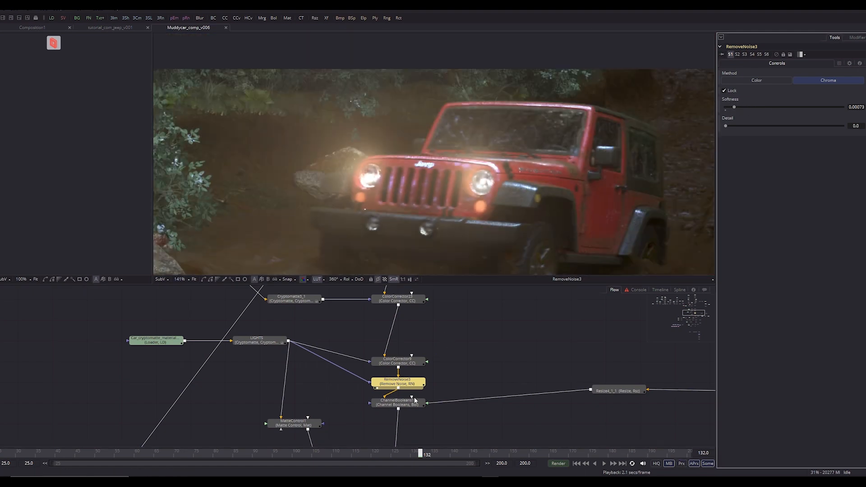
View the ColorCorrector2 result of the rain pass that feeds Resize4_1_1
{"action": "left_click_drag", "start_coordinate": [415, 400], "coordinate": [413, 422]}
{"action": "left_click_drag", "start_coordinate": [535, 389], "coordinate": [376, 347]}
{"action": "scroll", "coordinate": [377, 348], "scroll_direction": "down", "scroll_amount": 3}
{"action": "left_click_drag", "start_coordinate": [535, 340], "coordinate": [523, 406]}
{"action": "left_click", "coordinate": [482, 416]}
{"action": "key", "text": "2"}
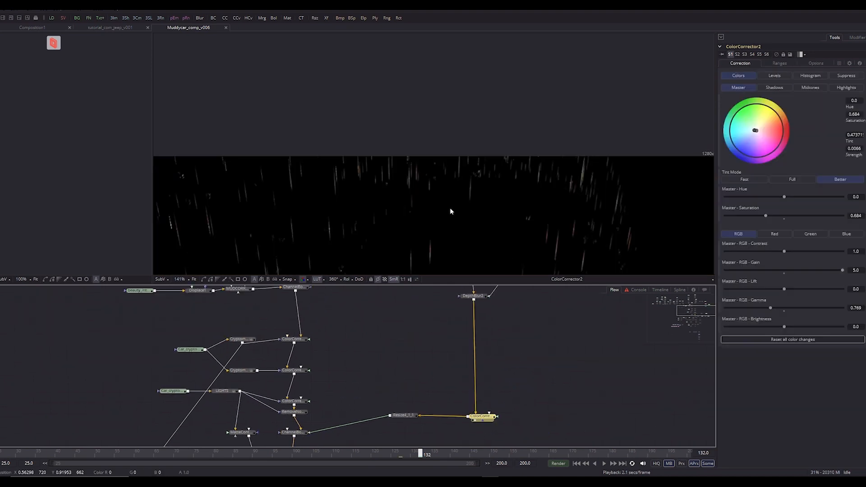
{"action": "left_click_drag", "start_coordinate": [450, 210], "coordinate": [455, 254]}
{"action": "left_click_drag", "start_coordinate": [412, 376], "coordinate": [421, 208]}
{"action": "left_click_drag", "start_coordinate": [406, 225], "coordinate": [448, 146]}
{"action": "scroll", "coordinate": [448, 152], "scroll_direction": "down", "scroll_amount": 2}
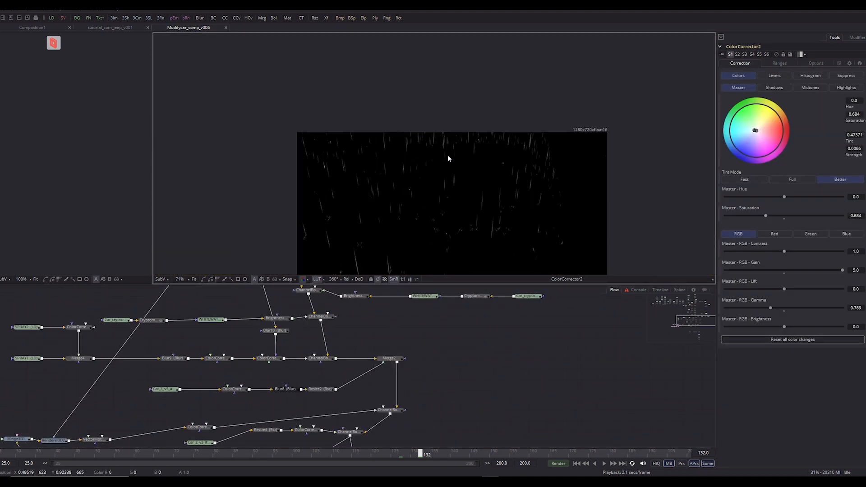
Trace the rain branch upstream and view the DepthBlur2 result
{"action": "left_click_drag", "start_coordinate": [475, 363], "coordinate": [465, 457]}
{"action": "left_click_drag", "start_coordinate": [437, 323], "coordinate": [408, 396]}
{"action": "left_click_drag", "start_coordinate": [423, 340], "coordinate": [395, 431]}
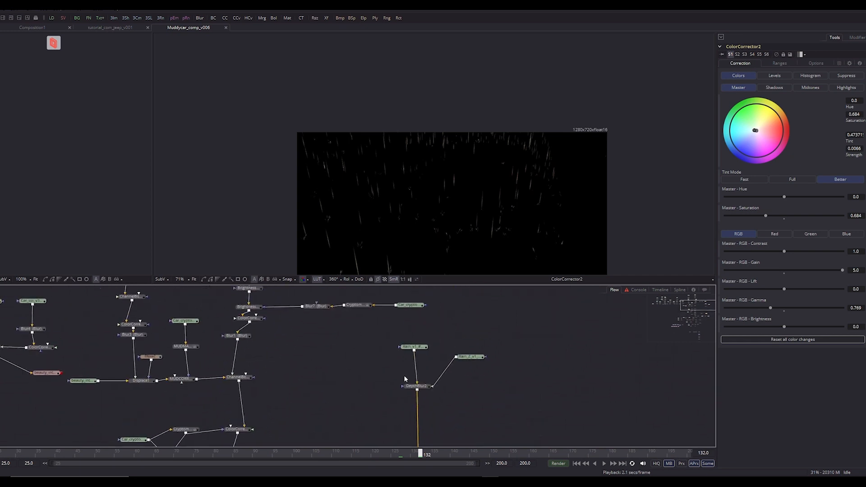
{"action": "key", "text": "2"}
{"action": "left_click", "coordinate": [416, 386]}
{"action": "scroll", "coordinate": [458, 177], "scroll_direction": "up", "scroll_amount": 2}
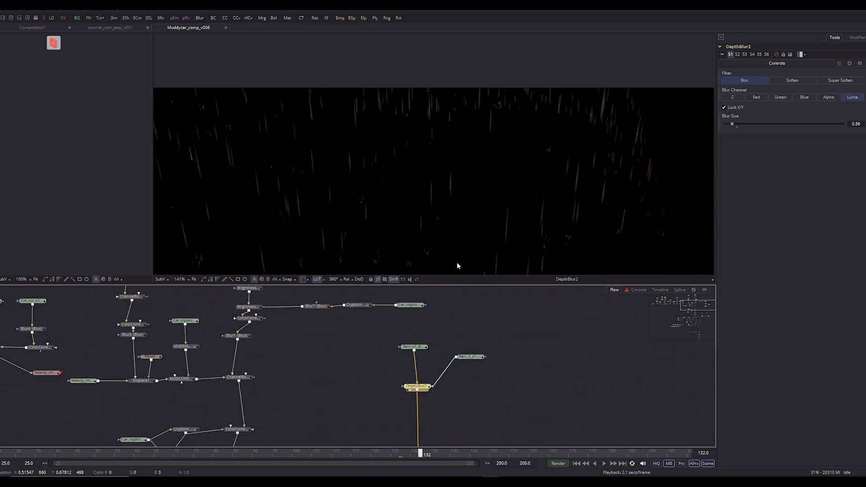
{"action": "left_click_drag", "start_coordinate": [472, 230], "coordinate": [499, 212]}
Place the Rain_Z_v1 loader level with DepthBlur2 and view its depth pass around the jeep and the grass
{"action": "left_click_drag", "start_coordinate": [479, 357], "coordinate": [489, 388]}
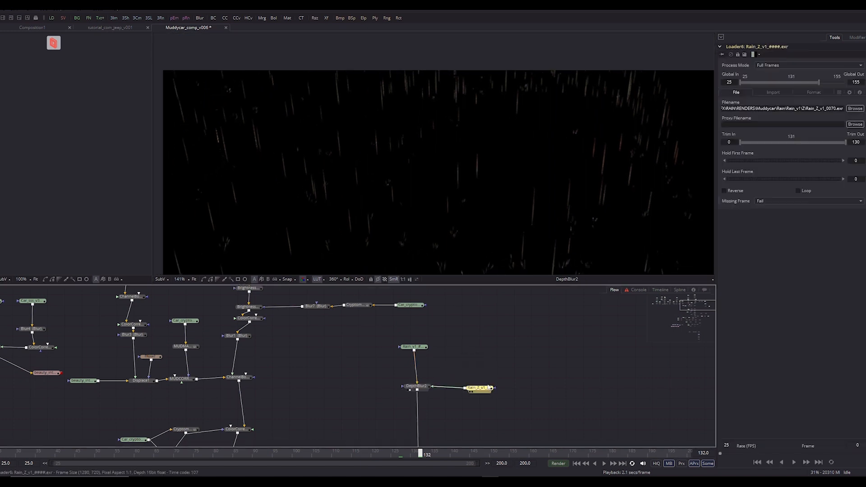
{"action": "key", "text": "2"}
{"action": "scroll", "coordinate": [504, 173], "scroll_direction": "up", "scroll_amount": 2}
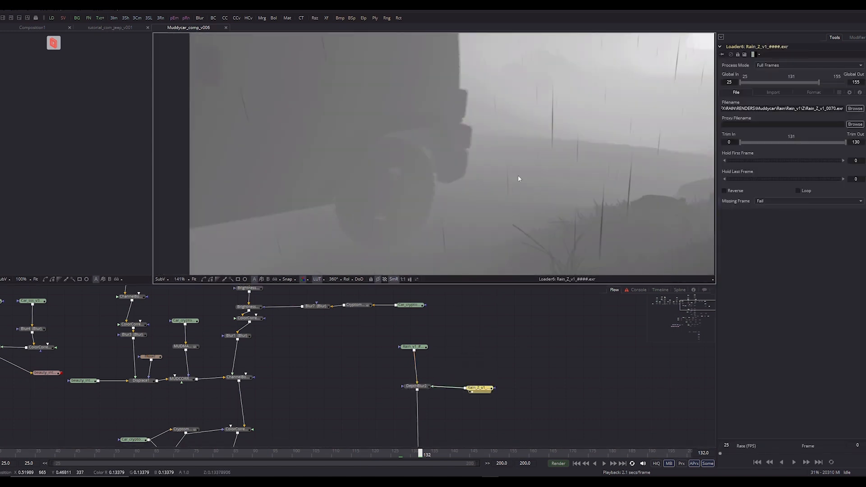
{"action": "left_click_drag", "start_coordinate": [518, 178], "coordinate": [487, 151]}
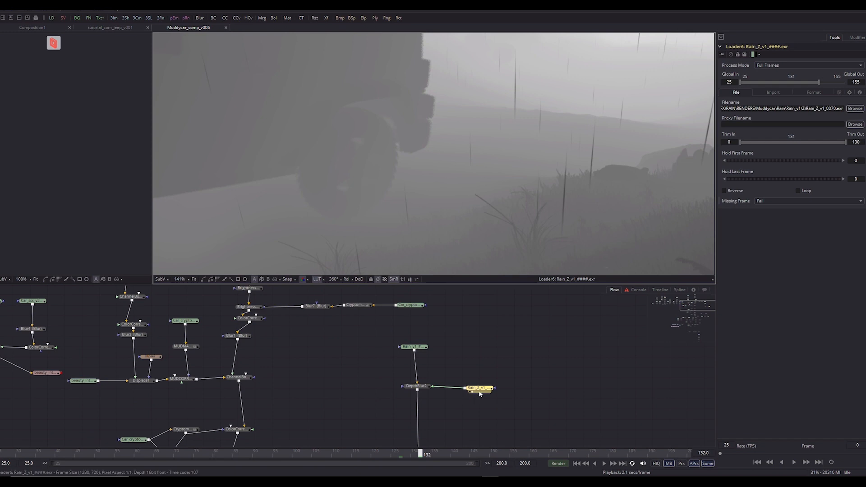
{"action": "left_click_drag", "start_coordinate": [480, 394], "coordinate": [461, 394]}
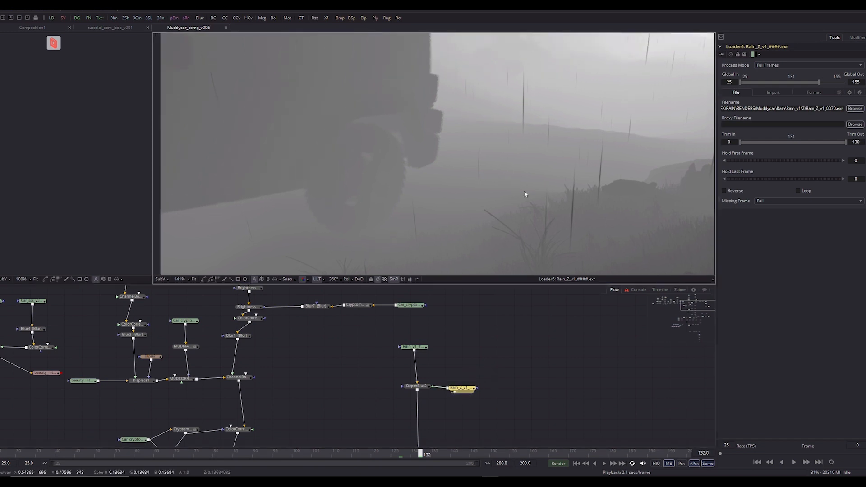
{"action": "left_click_drag", "start_coordinate": [524, 194], "coordinate": [563, 205]}
{"action": "left_click_drag", "start_coordinate": [481, 170], "coordinate": [445, 191]}
{"action": "scroll", "coordinate": [605, 180], "scroll_direction": "down", "scroll_amount": 1}
{"action": "left_click_drag", "start_coordinate": [589, 182], "coordinate": [520, 188]}
{"action": "left_click_drag", "start_coordinate": [625, 203], "coordinate": [598, 176]}
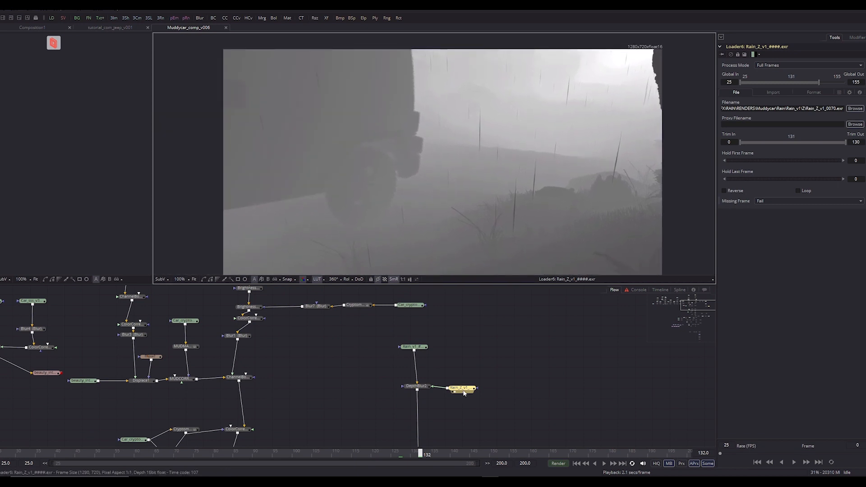
Reposition the Rain_Z_v1 loader beside DepthBlur2, select DepthBlur2 and save the composition
{"action": "left_click_drag", "start_coordinate": [457, 393], "coordinate": [495, 394]}
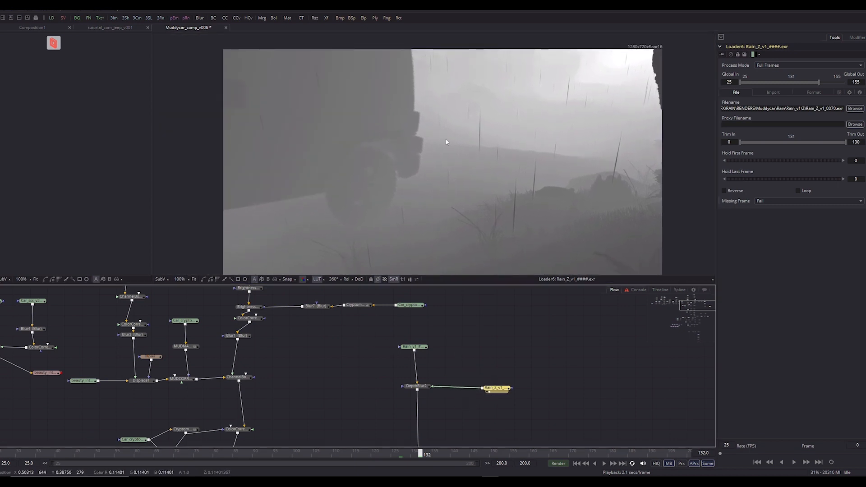
{"action": "left_click_drag", "start_coordinate": [446, 244], "coordinate": [491, 199]}
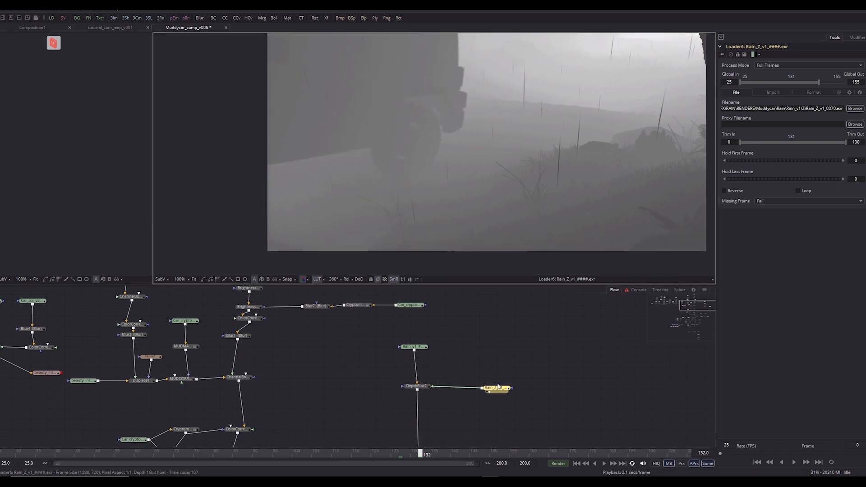
{"action": "mouse_move", "coordinate": [502, 389]}
{"action": "left_mouse_down"}
{"action": "mouse_move", "coordinate": [495, 366]}
{"action": "mouse_move", "coordinate": [564, 413]}
{"action": "mouse_move", "coordinate": [482, 363]}
{"action": "mouse_move", "coordinate": [499, 386]}
{"action": "left_mouse_up"}
{"action": "left_click", "coordinate": [416, 386]}
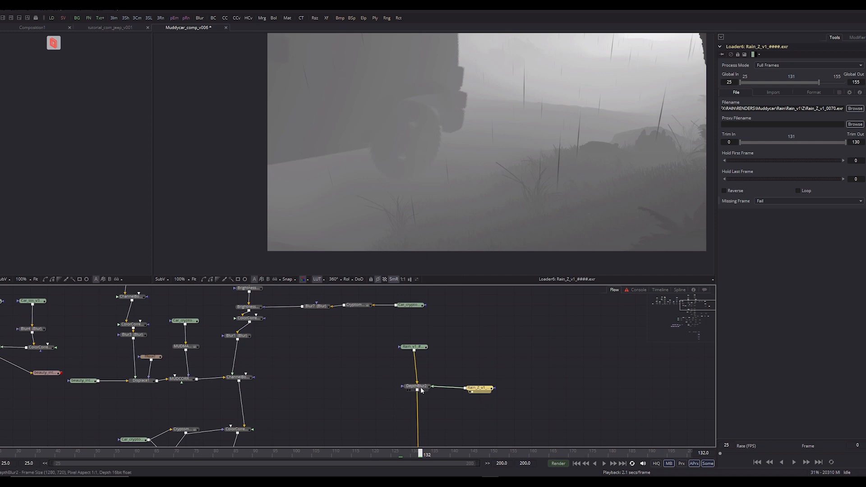
{"action": "key", "text": "ctrl+s"}
Examine the rain streaks in the Rain_Z_v1 depth pass, both close up and across the whole frame
{"action": "scroll", "coordinate": [557, 170], "scroll_direction": "up", "scroll_amount": 2}
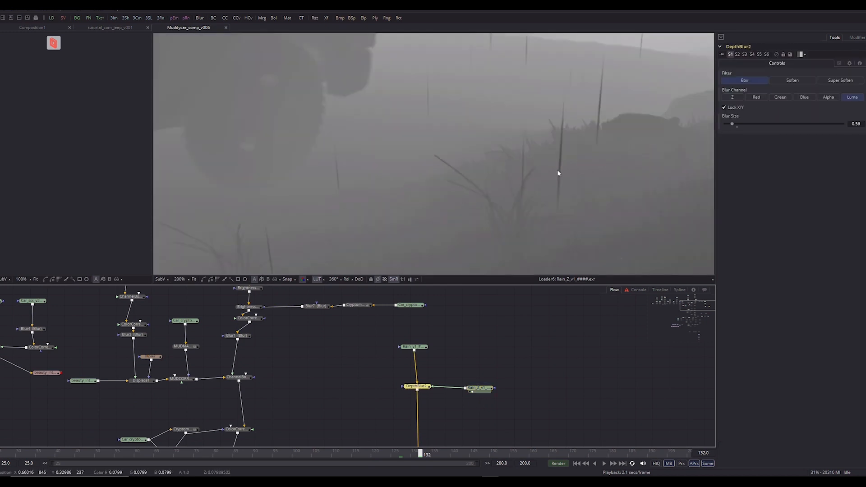
{"action": "left_click_drag", "start_coordinate": [557, 170], "coordinate": [496, 264]}
{"action": "scroll", "coordinate": [471, 162], "scroll_direction": "down", "scroll_amount": 2}
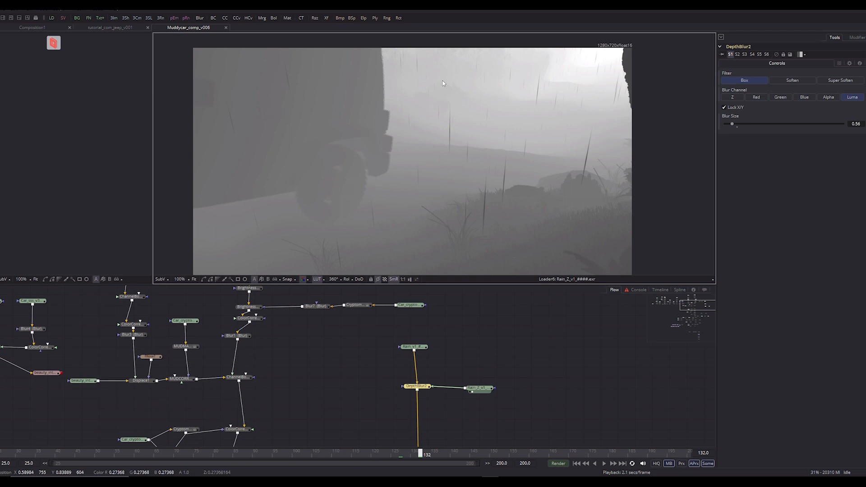
{"action": "left_click", "coordinate": [473, 391]}
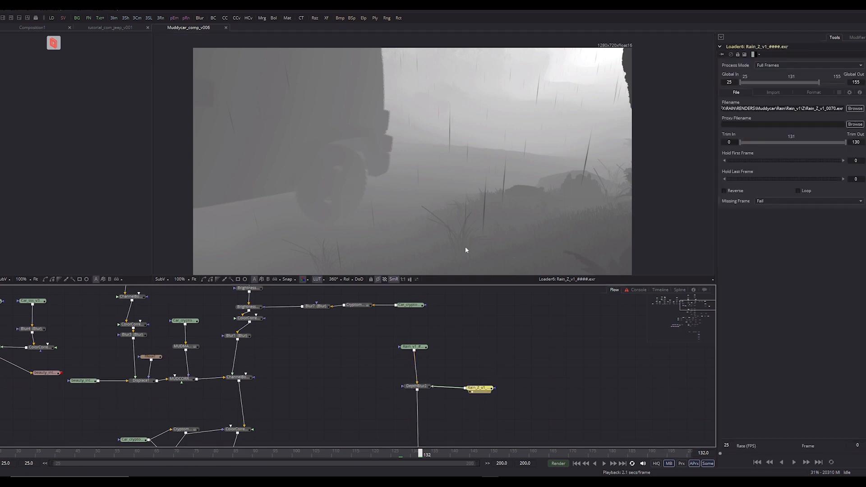
{"action": "left_click_drag", "start_coordinate": [519, 129], "coordinate": [535, 115]}
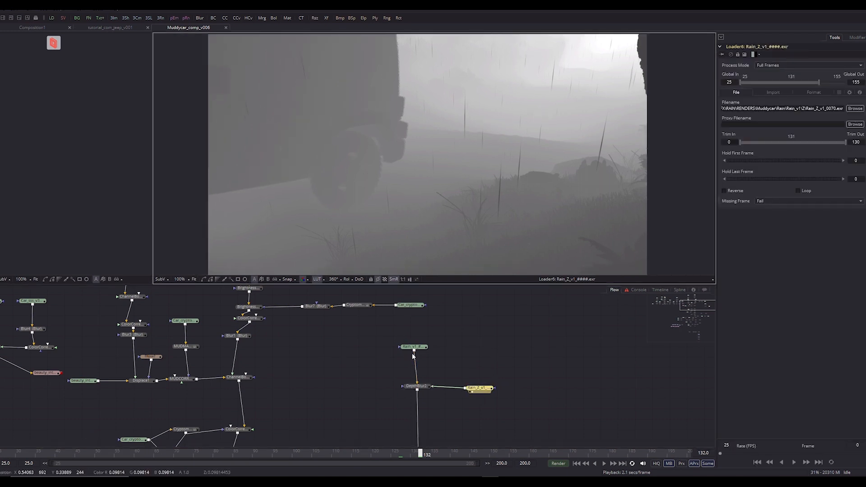
View the DepthBlur2 result close up on the rain streaks
{"action": "left_click", "coordinate": [413, 387]}
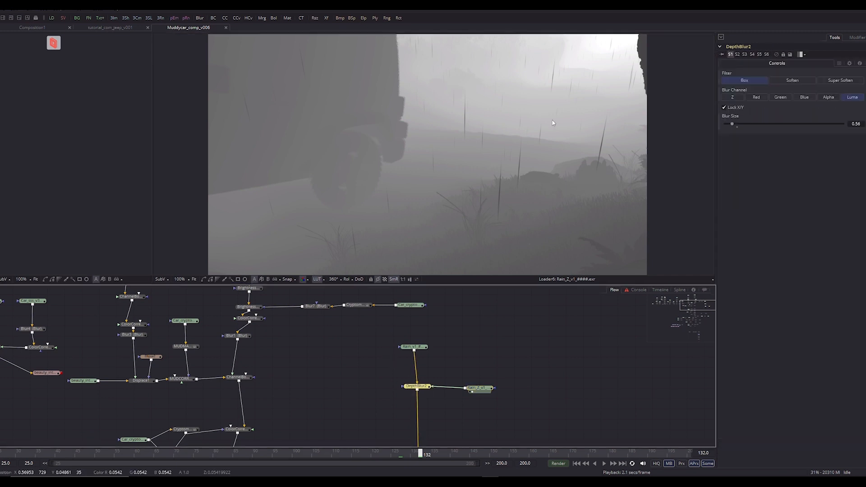
{"action": "key", "text": "2"}
{"action": "scroll", "coordinate": [459, 139], "scroll_direction": "up", "scroll_amount": 1}
{"action": "left_click_drag", "start_coordinate": [460, 140], "coordinate": [487, 256]}
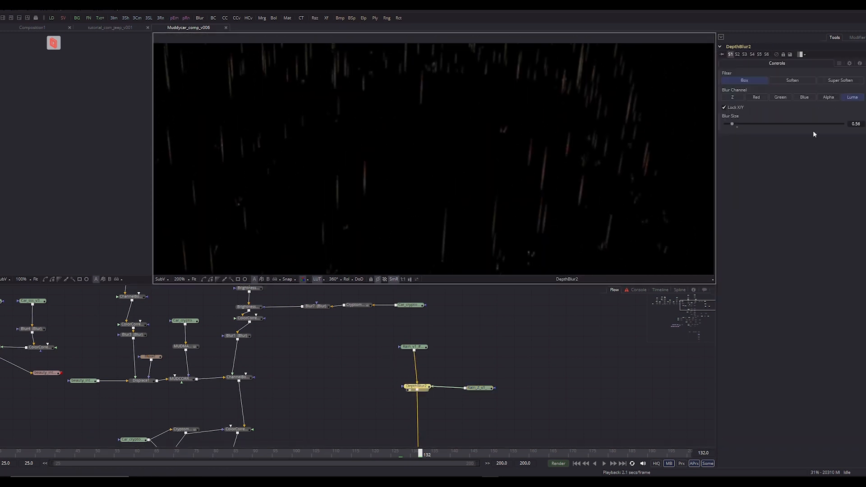
Try stronger Blur Size values on DepthBlur2, such as 2.38 and 3.84, and inspect the rain streaks
{"action": "left_click_drag", "start_coordinate": [734, 125], "coordinate": [764, 125]}
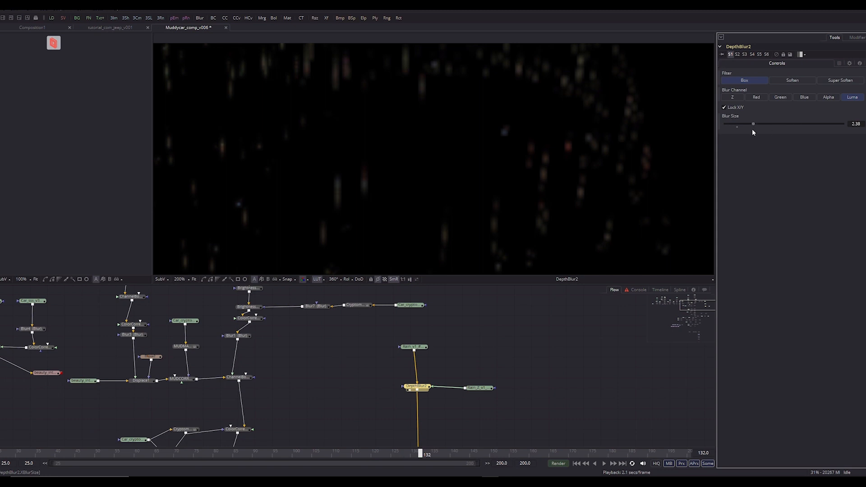
{"action": "scroll", "coordinate": [340, 205], "scroll_direction": "down", "scroll_amount": 1}
{"action": "scroll", "coordinate": [340, 205], "scroll_direction": "down", "scroll_amount": 1}
{"action": "key", "text": "ctrl+z"}
{"action": "left_click_drag", "start_coordinate": [372, 208], "coordinate": [420, 170]}
{"action": "scroll", "coordinate": [418, 167], "scroll_direction": "up", "scroll_amount": 2}
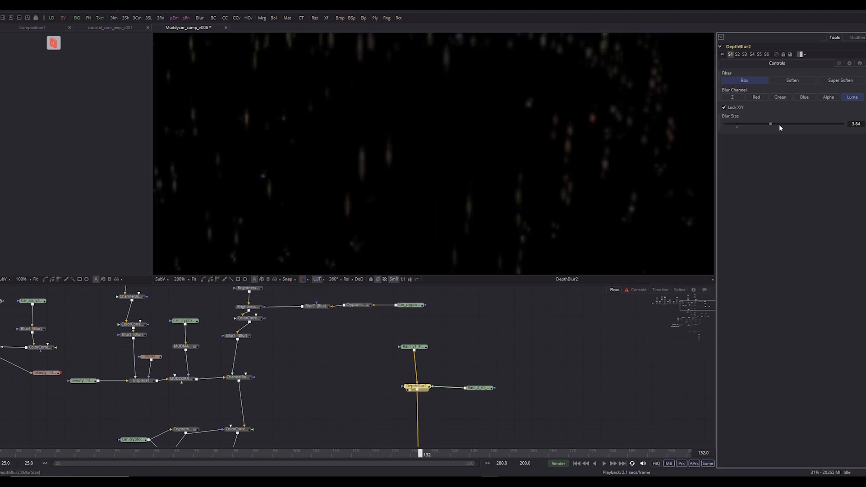
{"action": "scroll", "coordinate": [497, 178], "scroll_direction": "down", "scroll_amount": 2}
Follow the rain branch through ColorCorrector2, view the Resize4_1_1 result and save the composition
{"action": "left_click_drag", "start_coordinate": [429, 401], "coordinate": [490, 347]}
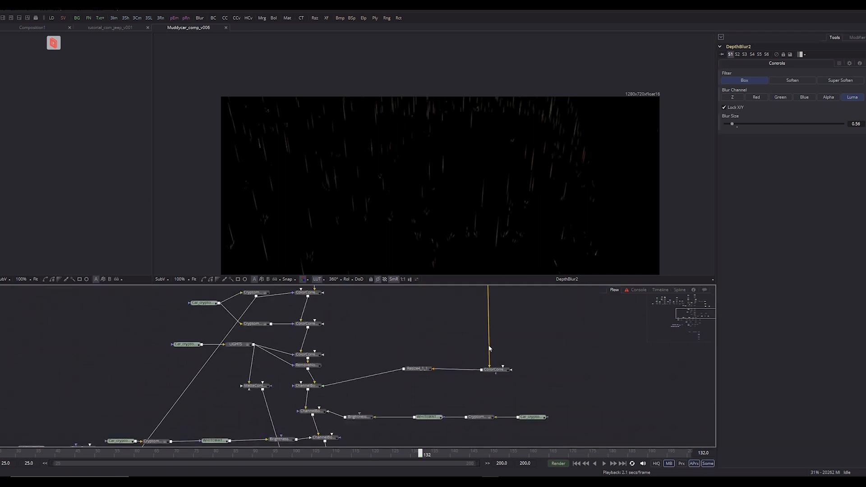
{"action": "left_click_drag", "start_coordinate": [362, 391], "coordinate": [379, 330]}
{"action": "left_click_drag", "start_coordinate": [477, 407], "coordinate": [484, 462]}
{"action": "left_click_drag", "start_coordinate": [450, 394], "coordinate": [490, 292]}
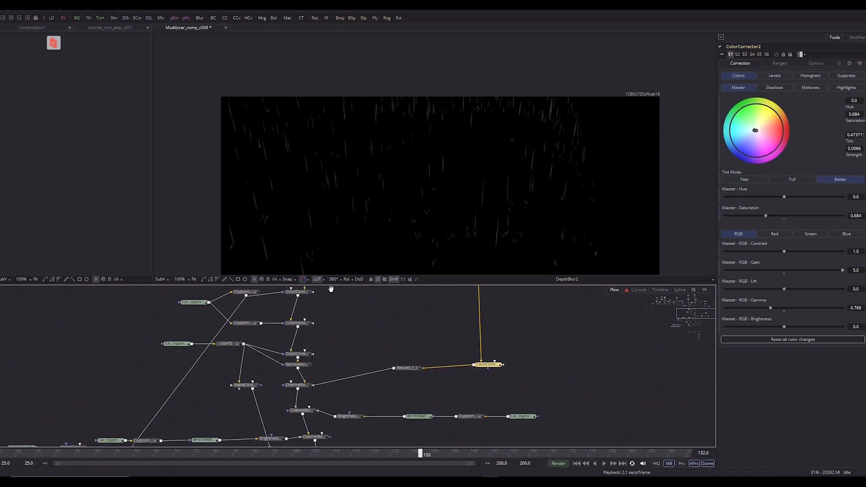
{"action": "left_click", "coordinate": [410, 369]}
{"action": "key", "text": "2"}
{"action": "left_click_drag", "start_coordinate": [343, 289], "coordinate": [542, 232]}
{"action": "scroll", "coordinate": [515, 253], "scroll_direction": "down", "scroll_amount": 1}
{"action": "key", "text": "ctrl+s"}
View the ChannelBooleans1 result that combines the rain with the jeep scene
{"action": "left_click_drag", "start_coordinate": [503, 381], "coordinate": [418, 399]}
{"action": "left_click", "coordinate": [418, 399]}
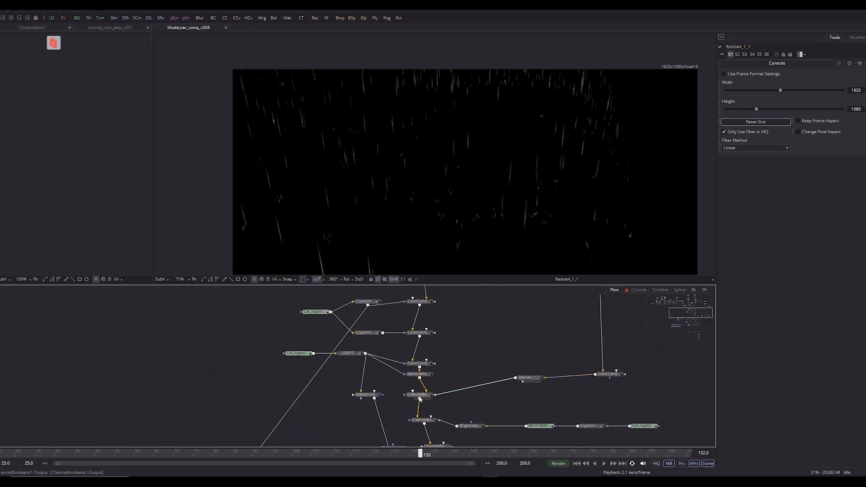
{"action": "scroll", "coordinate": [424, 338], "scroll_direction": "down", "scroll_amount": 2}
{"action": "left_click", "coordinate": [424, 340]}
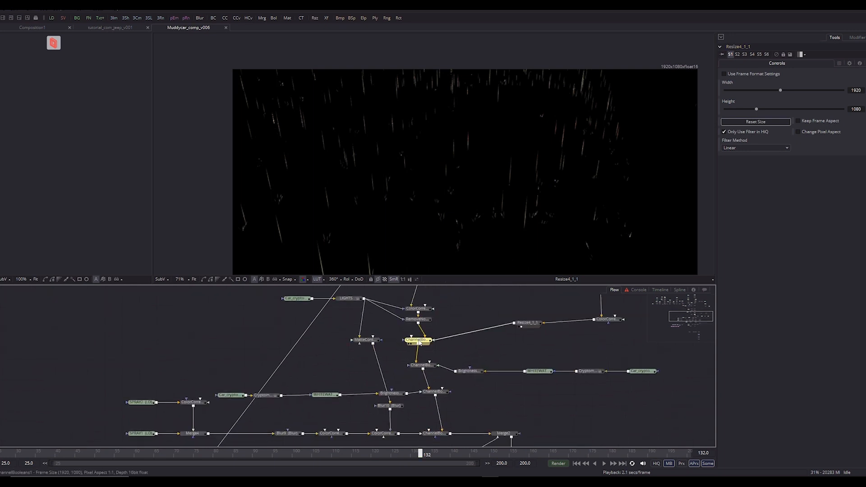
{"action": "key", "text": "2"}
{"action": "left_click_drag", "start_coordinate": [576, 197], "coordinate": [508, 185]}
Try lowering the Blend of ChannelBooleans1 to about 0.446
{"action": "left_click", "coordinate": [840, 64]}
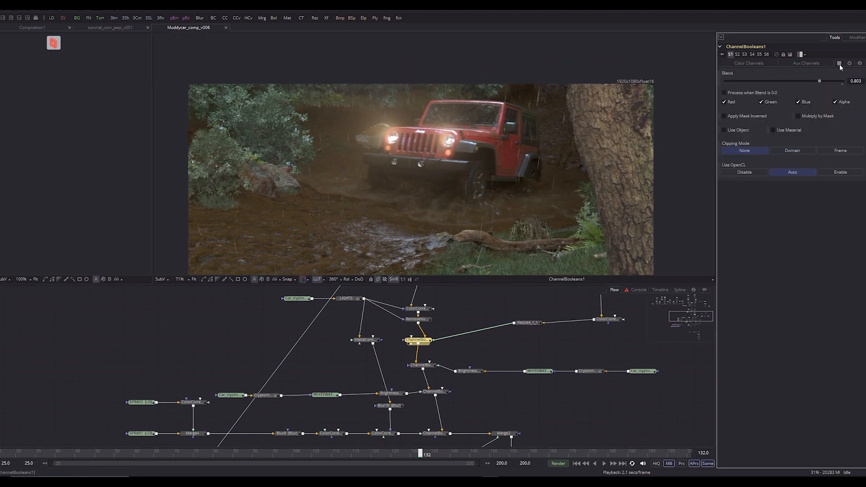
{"action": "scroll", "coordinate": [402, 157], "scroll_direction": "up", "scroll_amount": 2}
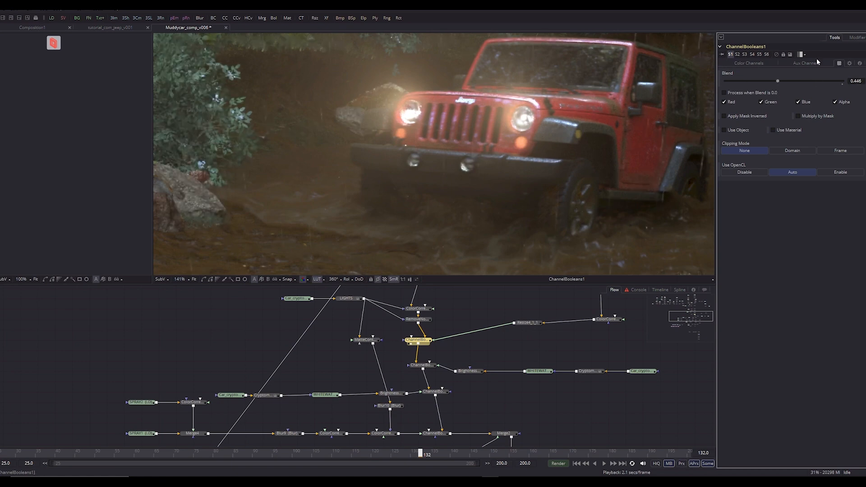
{"action": "left_click_drag", "start_coordinate": [819, 81], "coordinate": [781, 80]}
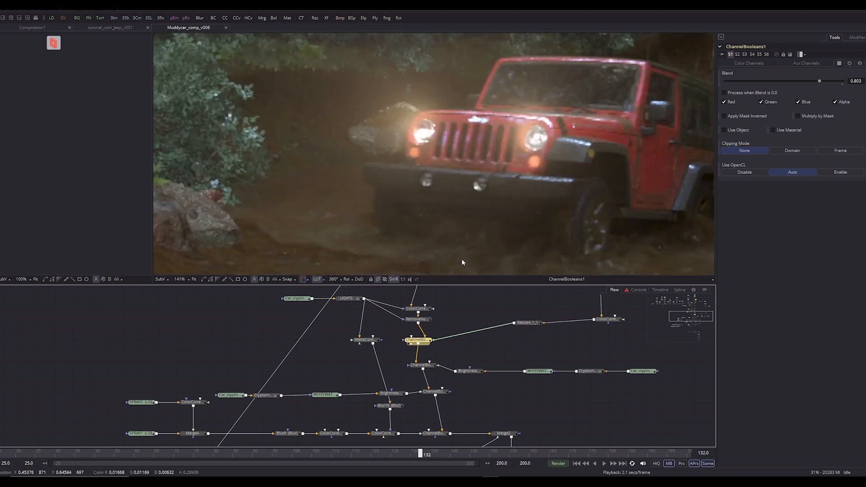
Examine the color channel operation and channel assignments of ChannelBooleans1
{"action": "left_click_drag", "start_coordinate": [472, 337], "coordinate": [457, 353]}
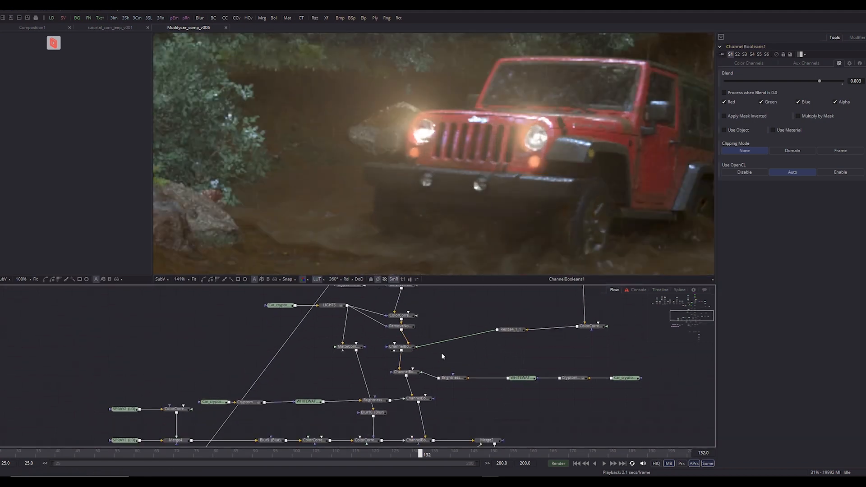
{"action": "left_click", "coordinate": [744, 63]}
{"action": "left_click_drag", "start_coordinate": [577, 168], "coordinate": [320, 166]}
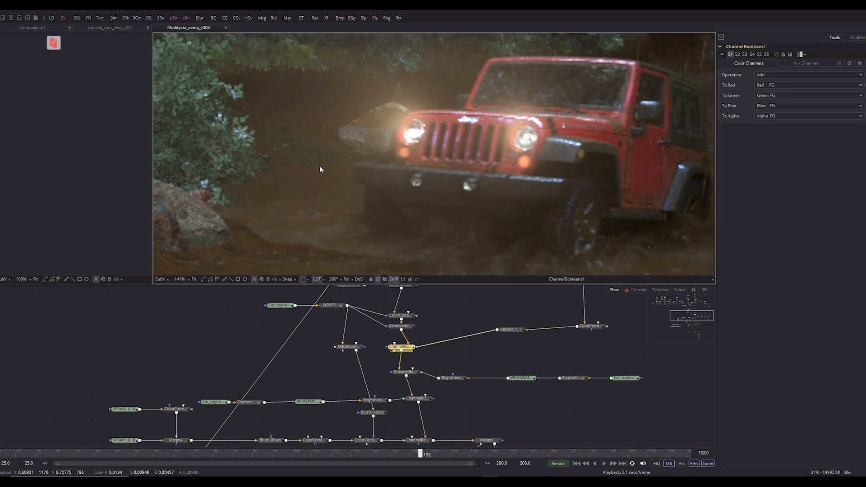
Add a Merge node with RemoveNoise3 as its background and the Resize4_1_1 rain pass as its foreground
{"action": "left_click_drag", "start_coordinate": [457, 114], "coordinate": [448, 185]}
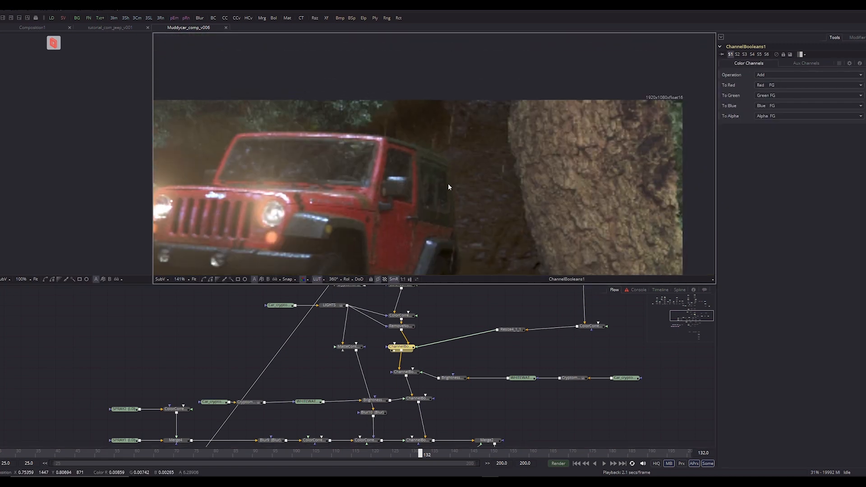
{"action": "left_click", "coordinate": [448, 361]}
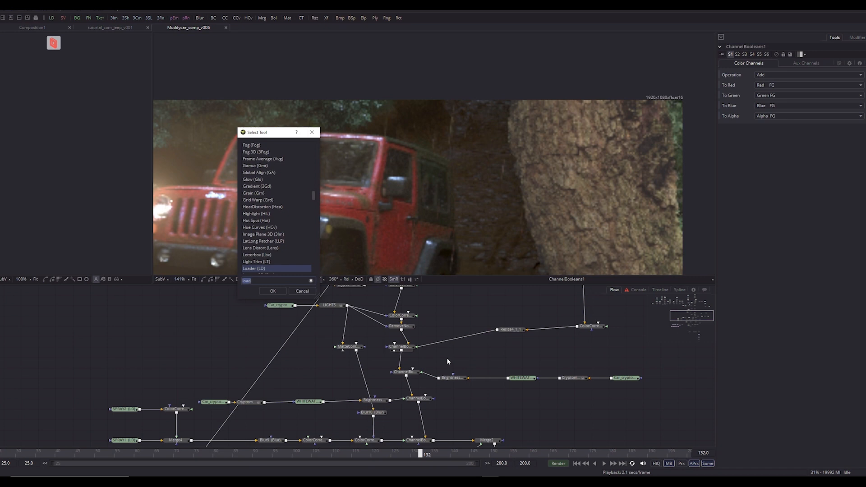
{"action": "type", "text": "mer"}
{"action": "key", "text": "Return"}
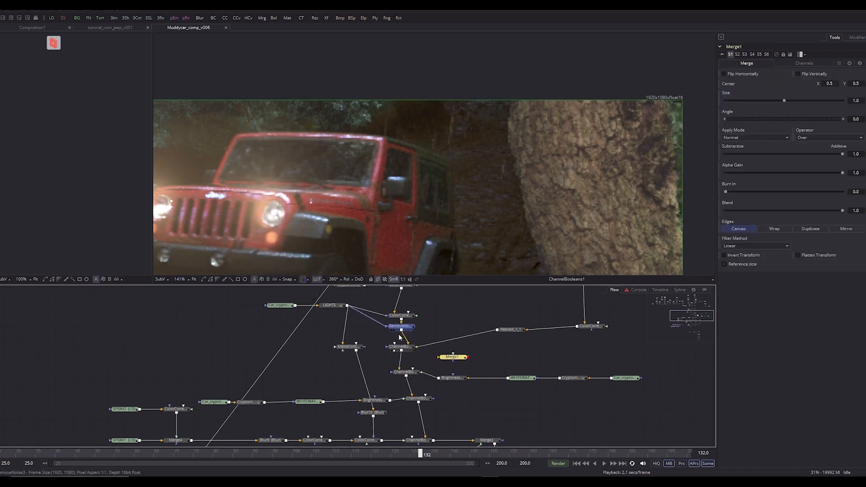
{"action": "left_click", "coordinate": [400, 333]}
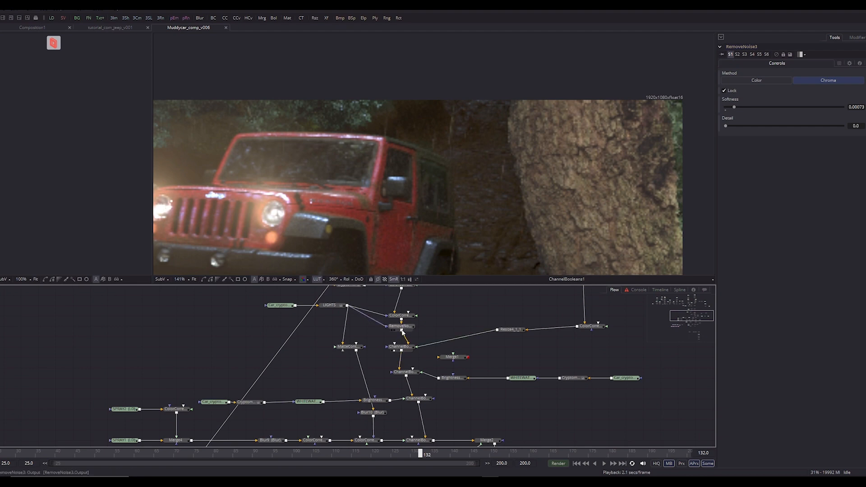
{"action": "left_click_drag", "start_coordinate": [403, 332], "coordinate": [450, 360]}
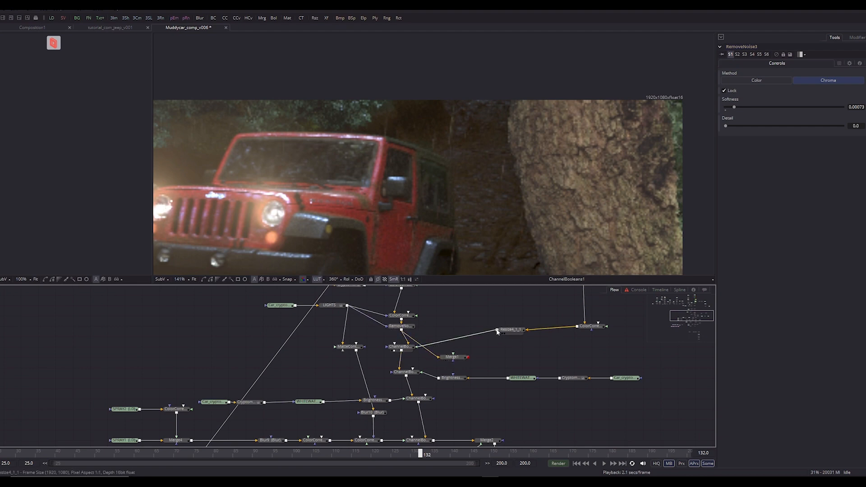
{"action": "left_click_drag", "start_coordinate": [498, 330], "coordinate": [464, 359]}
{"action": "left_click", "coordinate": [465, 360]}
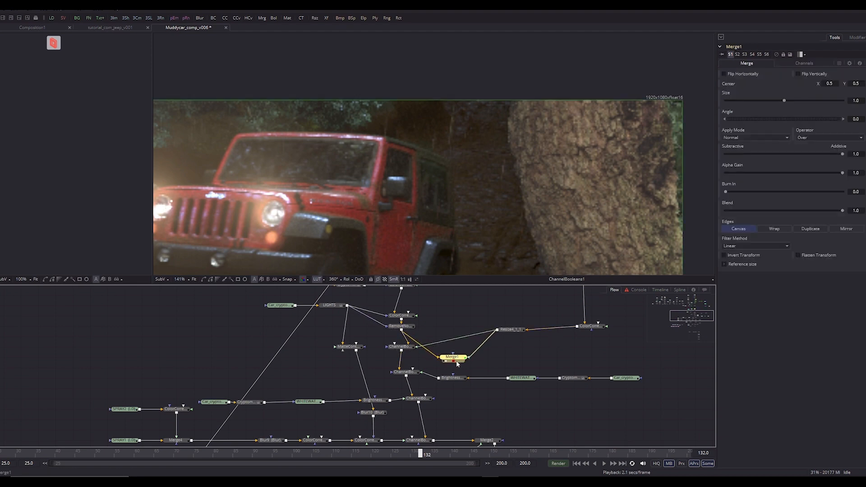
Save the composition and compare the ChannelBooleans1 result with the Merge1 result in the viewer
{"action": "scroll", "coordinate": [411, 210], "scroll_direction": "down", "scroll_amount": 5}
{"action": "left_click", "coordinate": [511, 360]}
{"action": "left_click_drag", "start_coordinate": [411, 195], "coordinate": [455, 149]}
{"action": "key", "text": "ctrl+s"}
{"action": "left_click", "coordinate": [512, 333]}
{"action": "scroll", "coordinate": [407, 218], "scroll_direction": "up", "scroll_amount": 2}
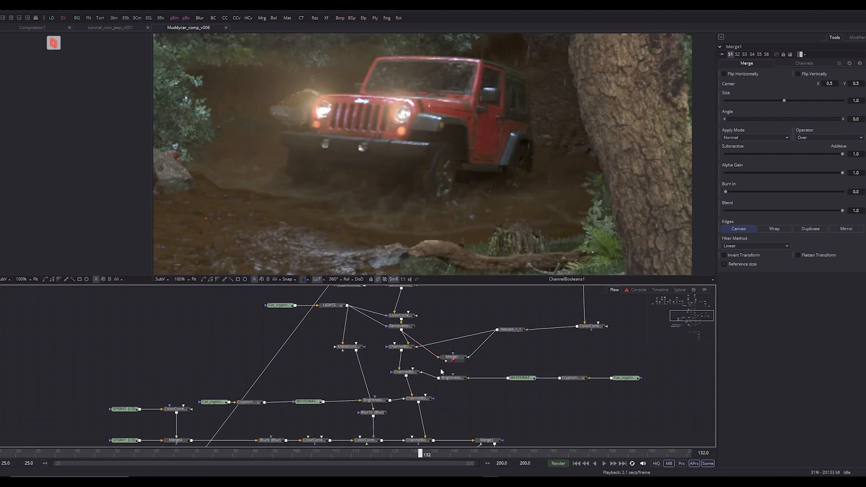
{"action": "left_click", "coordinate": [401, 346]}
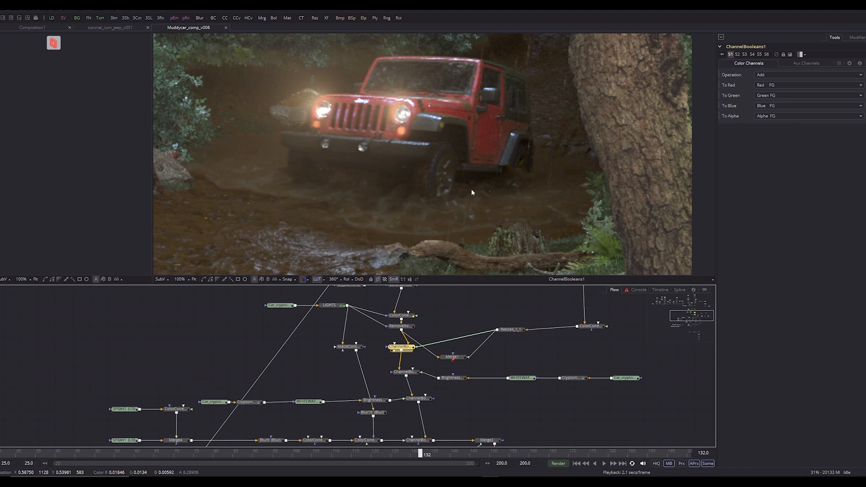
{"action": "left_click", "coordinate": [458, 355]}
{"action": "key", "text": "2"}
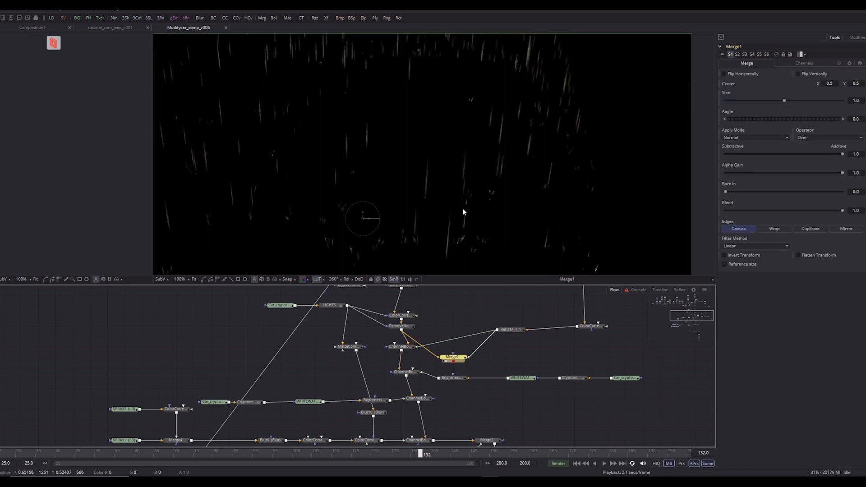
Move Merge1 slightly aside in the flow and compare its result with the RemoveNoise3 result
{"action": "left_click_drag", "start_coordinate": [458, 358], "coordinate": [475, 358]}
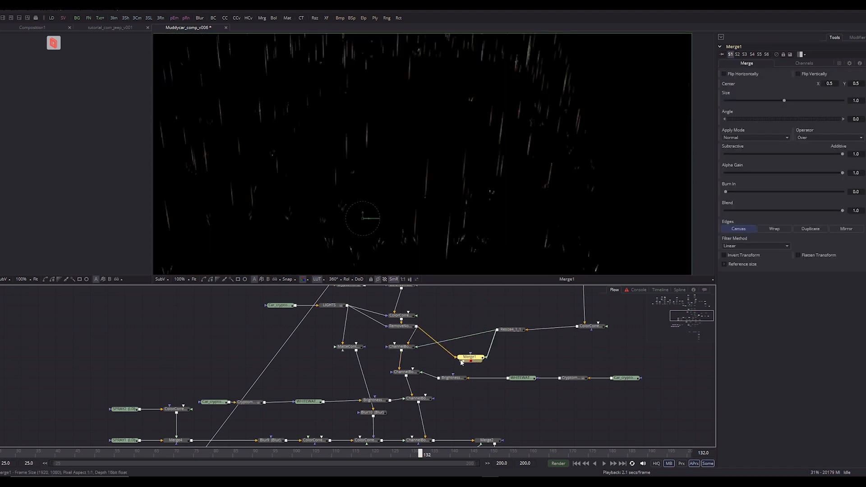
{"action": "left_click", "coordinate": [401, 326]}
{"action": "key", "text": "2"}
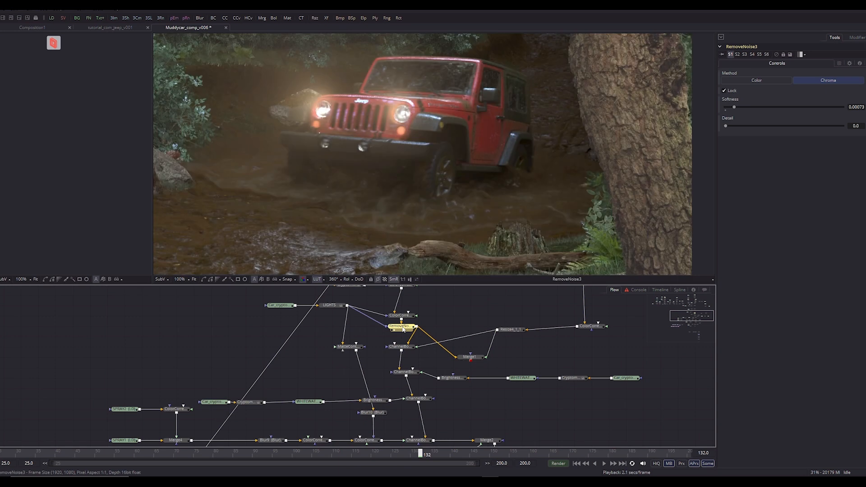
{"action": "left_click", "coordinate": [469, 358]}
{"action": "key", "text": "2"}
{"action": "mouse_move", "coordinate": [486, 357]}
{"action": "left_mouse_down"}
{"action": "mouse_move", "coordinate": [498, 344]}
{"action": "mouse_move", "coordinate": [469, 360]}
{"action": "left_mouse_up"}
{"action": "left_click", "coordinate": [469, 359]}
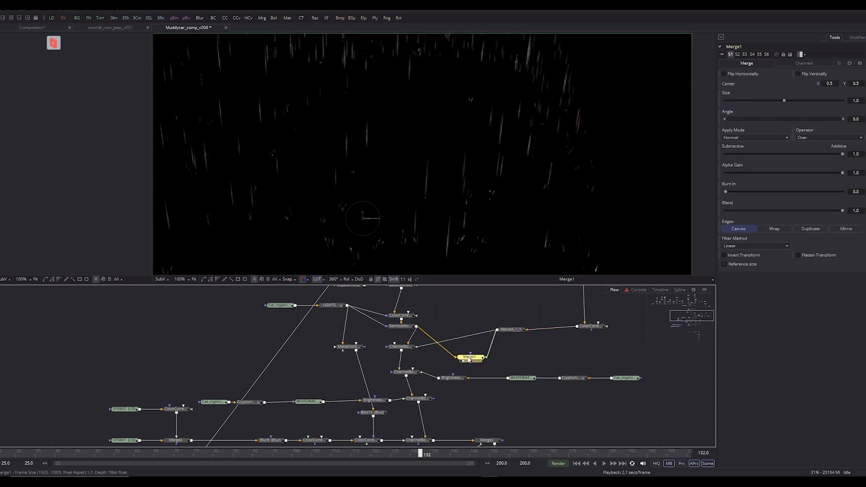
Set Merge1's apply mode to Screen and save the composition
{"action": "left_click", "coordinate": [743, 138]}
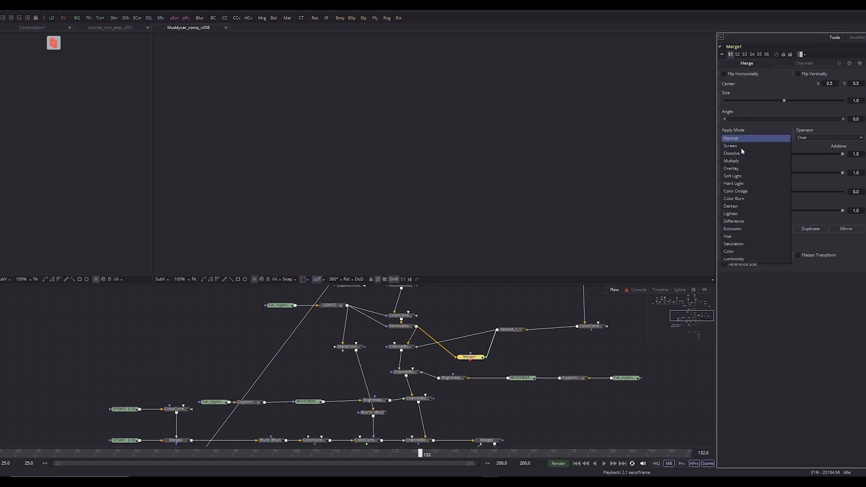
{"action": "left_click", "coordinate": [740, 147]}
{"action": "left_click", "coordinate": [469, 364]}
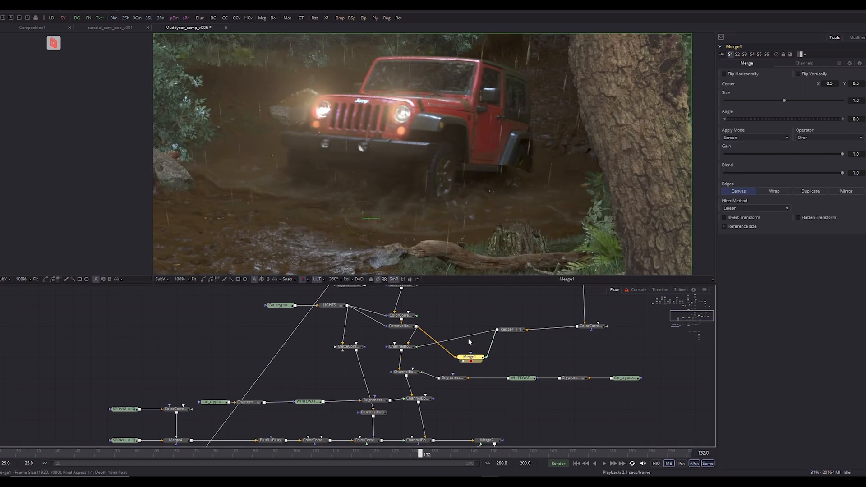
{"action": "key", "text": "ctrl+s"}
{"action": "left_click", "coordinate": [564, 360]}
{"action": "scroll", "coordinate": [396, 193], "scroll_direction": "up", "scroll_amount": 1}
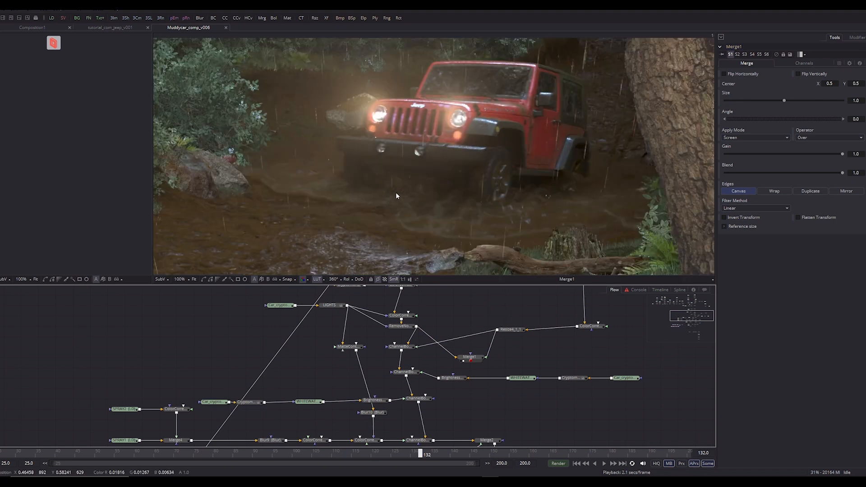
Compare the additive ChannelBooleans1 rain with the screened Merge1 rain around the jeep
{"action": "left_click", "coordinate": [408, 348]}
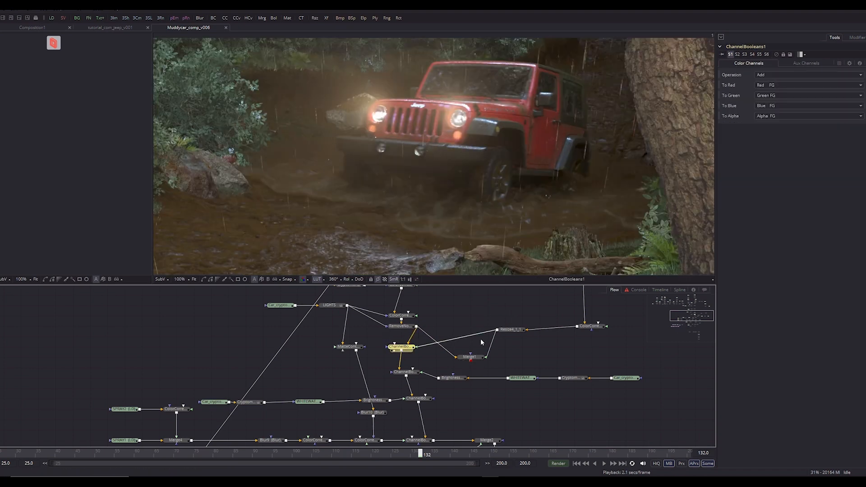
{"action": "left_click", "coordinate": [470, 359]}
{"action": "scroll", "coordinate": [472, 238], "scroll_direction": "up", "scroll_amount": 1}
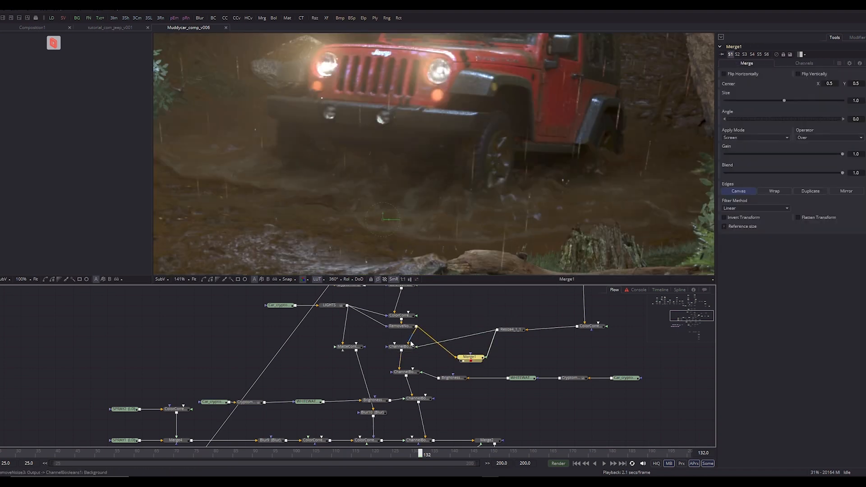
{"action": "left_click", "coordinate": [409, 347]}
{"action": "key", "text": "2"}
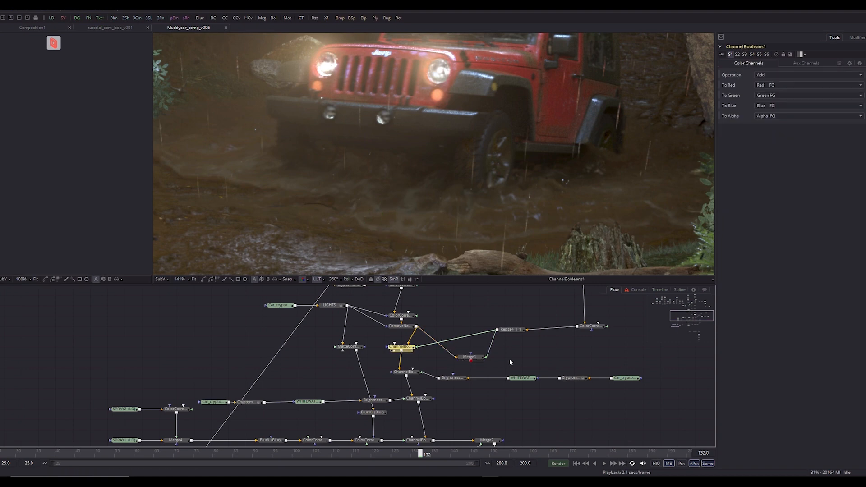
Compare the rain streaks over the foreground log between ChannelBooleans1 and Merge1 in close-up
{"action": "scroll", "coordinate": [491, 217], "scroll_direction": "up", "scroll_amount": 2}
{"action": "left_click_drag", "start_coordinate": [492, 218], "coordinate": [457, 150]}
{"action": "left_click", "coordinate": [470, 357]}
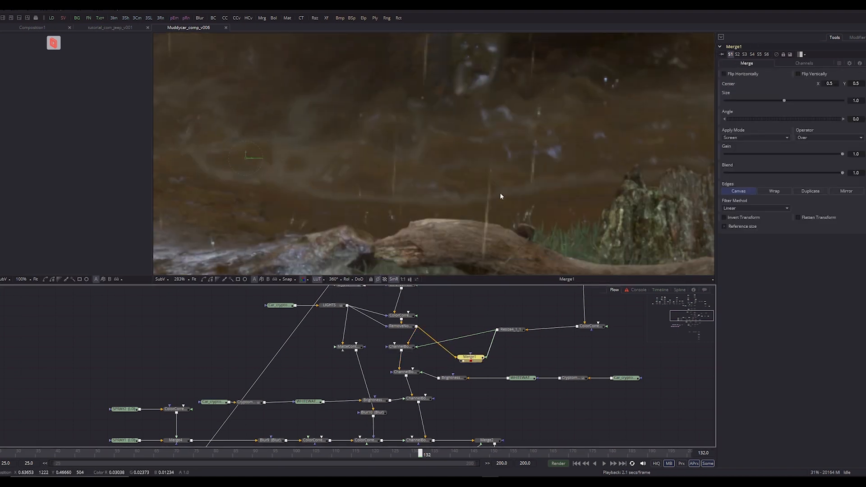
{"action": "left_click", "coordinate": [401, 348]}
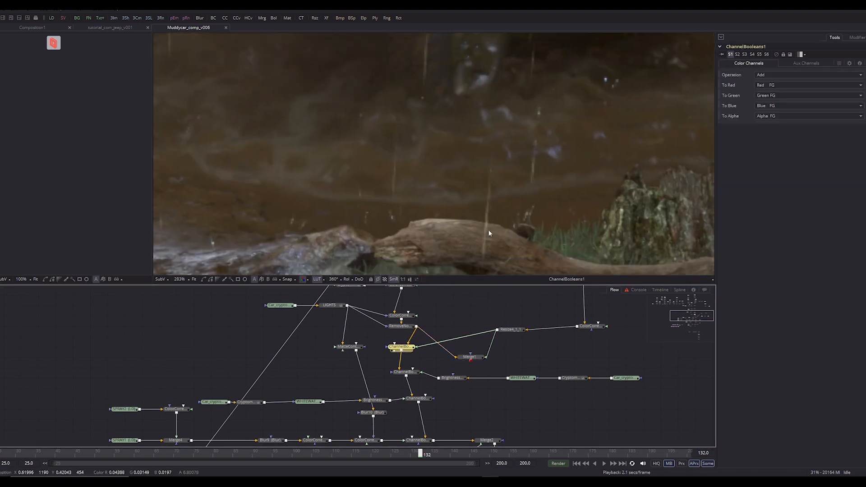
{"action": "key", "text": "2"}
{"action": "scroll", "coordinate": [473, 208], "scroll_direction": "up", "scroll_amount": 2}
{"action": "left_click", "coordinate": [473, 357]}
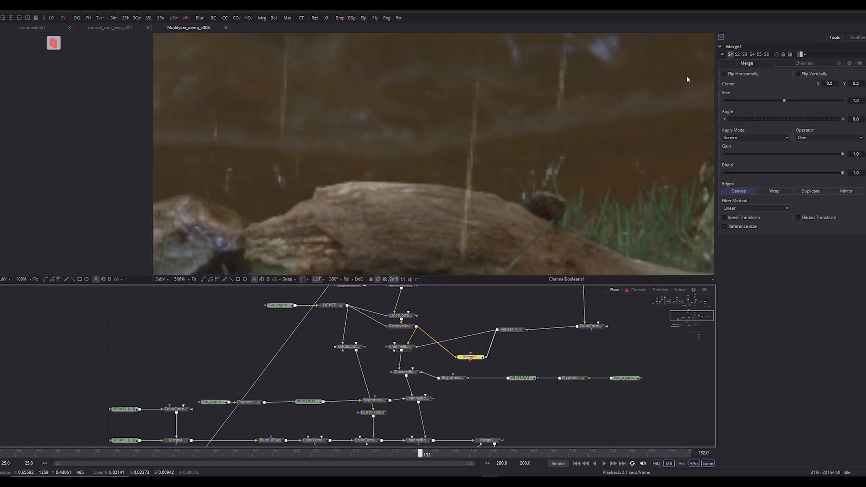
{"action": "key", "text": "2"}
Lower Merge1's Blend to about 0.757, compare it with ChannelBooleans1 and save the composition
{"action": "left_click", "coordinate": [839, 63]}
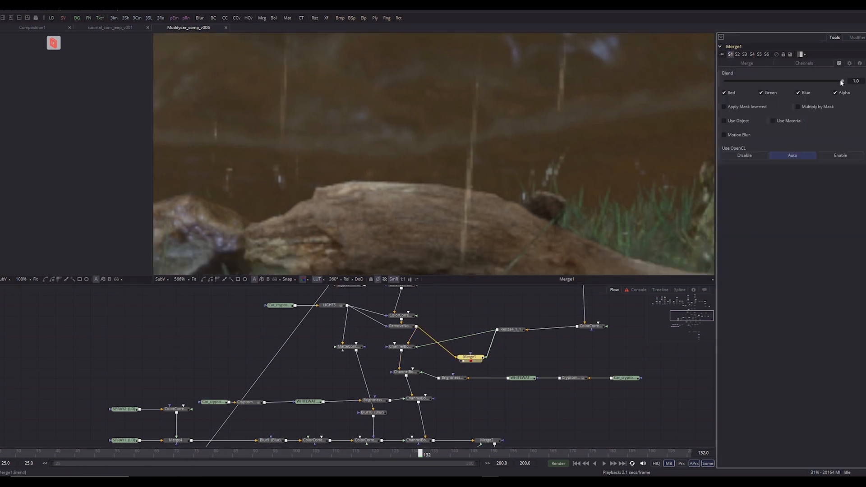
{"action": "left_click", "coordinate": [815, 82]}
{"action": "left_click", "coordinate": [401, 347]}
{"action": "key", "text": "2"}
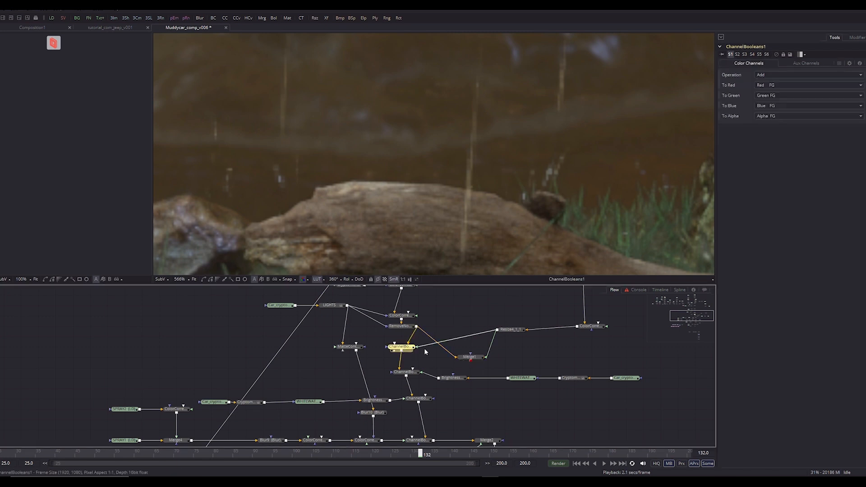
{"action": "left_click", "coordinate": [463, 359]}
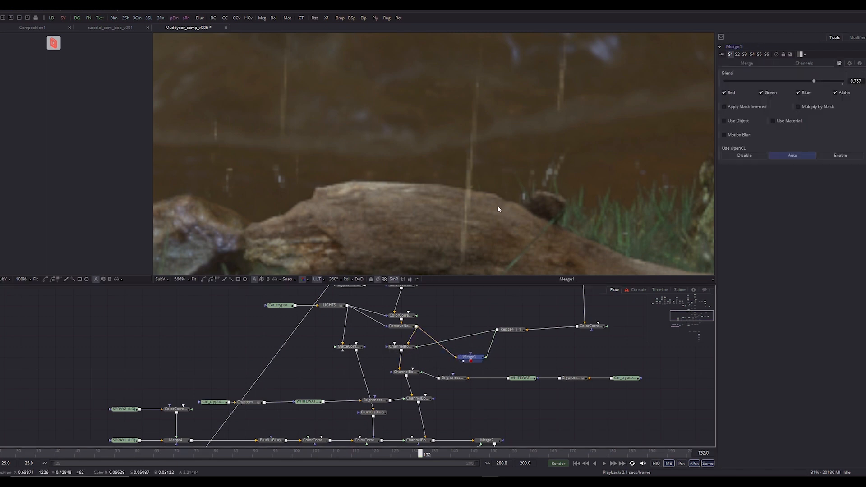
{"action": "scroll", "coordinate": [499, 209], "scroll_direction": "down", "scroll_amount": 2}
{"action": "key", "text": "ctrl+s"}
{"action": "left_click_drag", "start_coordinate": [481, 147], "coordinate": [443, 193]}
{"action": "scroll", "coordinate": [444, 149], "scroll_direction": "down", "scroll_amount": 2}
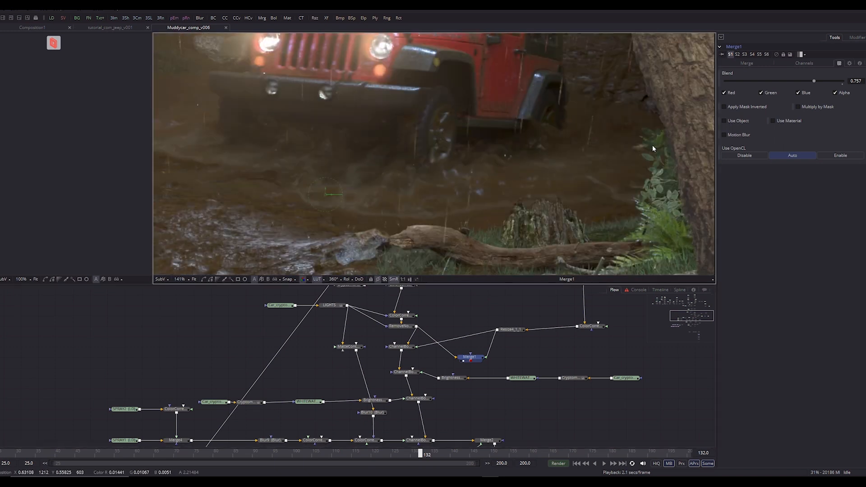
Try the Soft Light apply mode on Merge1, undo it and delete Merge1 from the flow
{"action": "left_click", "coordinate": [757, 65]}
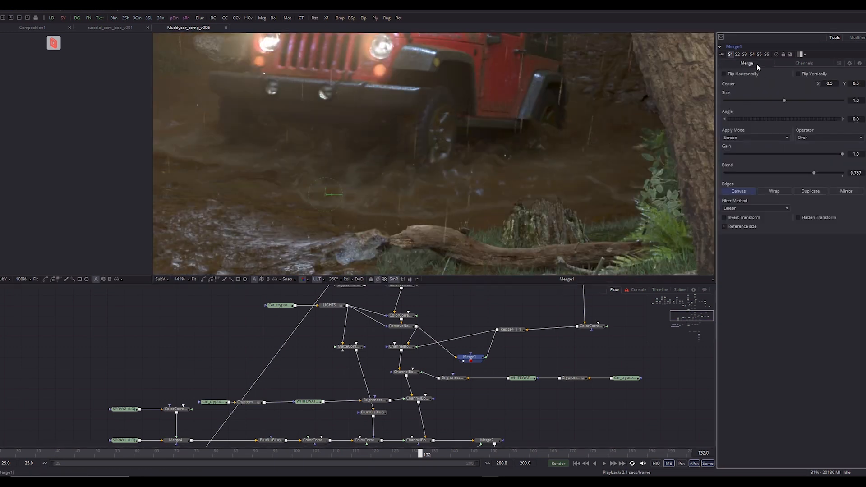
{"action": "left_click", "coordinate": [753, 137]}
{"action": "left_click", "coordinate": [747, 168]}
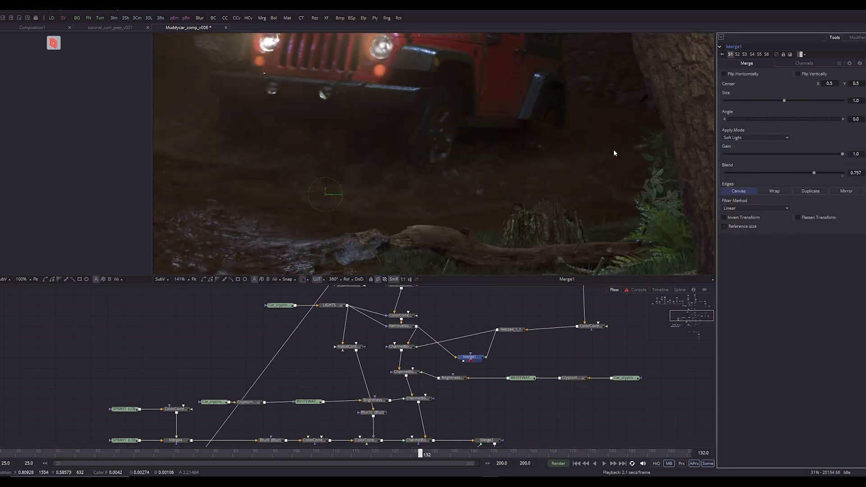
{"action": "key", "text": "ctrl+z"}
{"action": "scroll", "coordinate": [481, 154], "scroll_direction": "down", "scroll_amount": 3}
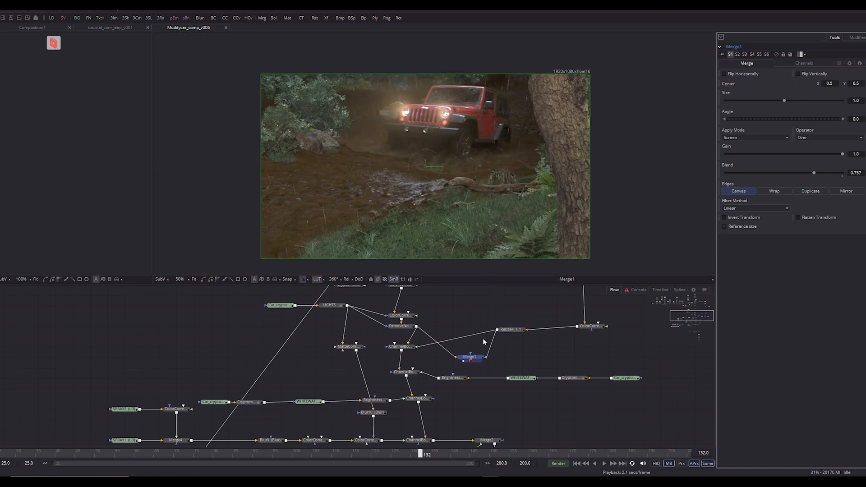
{"action": "left_click", "coordinate": [467, 357]}
{"action": "key", "text": "Delete"}
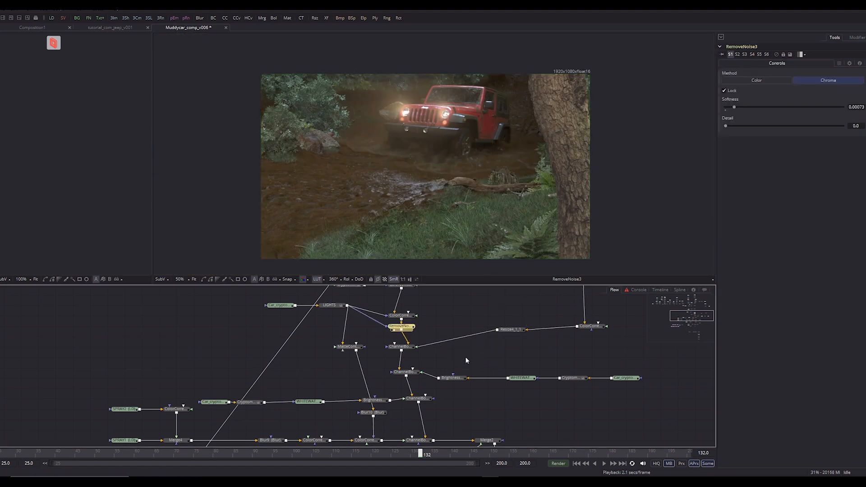
View the ChannelBooleans1 result and examine the rain around the jeep and muddy water
{"action": "left_click", "coordinate": [400, 347]}
{"action": "scroll", "coordinate": [442, 177], "scroll_direction": "up", "scroll_amount": 1}
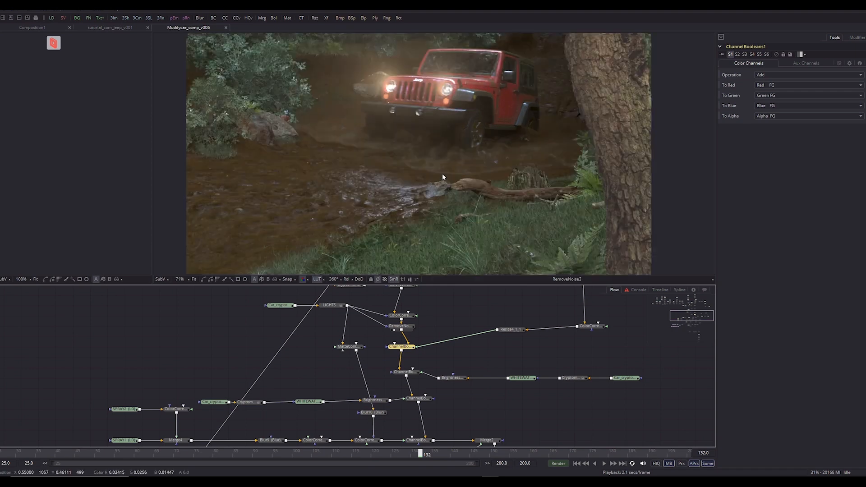
{"action": "scroll", "coordinate": [443, 177], "scroll_direction": "up", "scroll_amount": 1}
{"action": "key", "text": "1"}
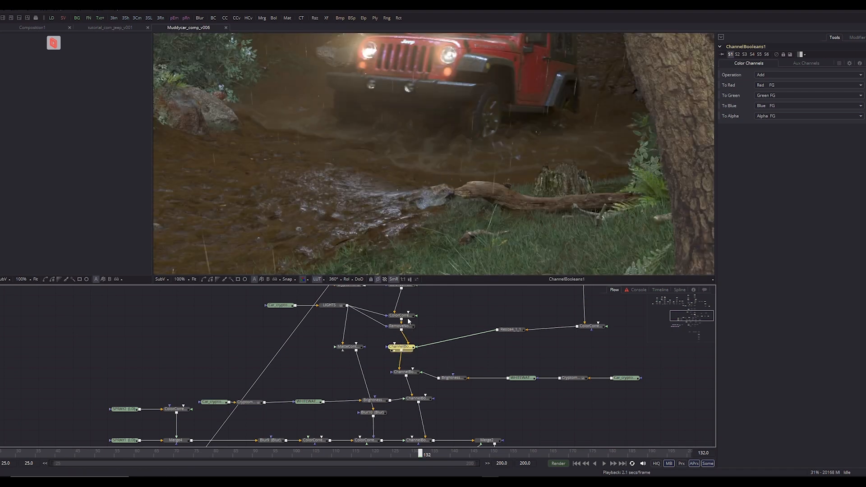
{"action": "scroll", "coordinate": [437, 175], "scroll_direction": "up", "scroll_amount": 1}
{"action": "left_click_drag", "start_coordinate": [437, 175], "coordinate": [400, 249]}
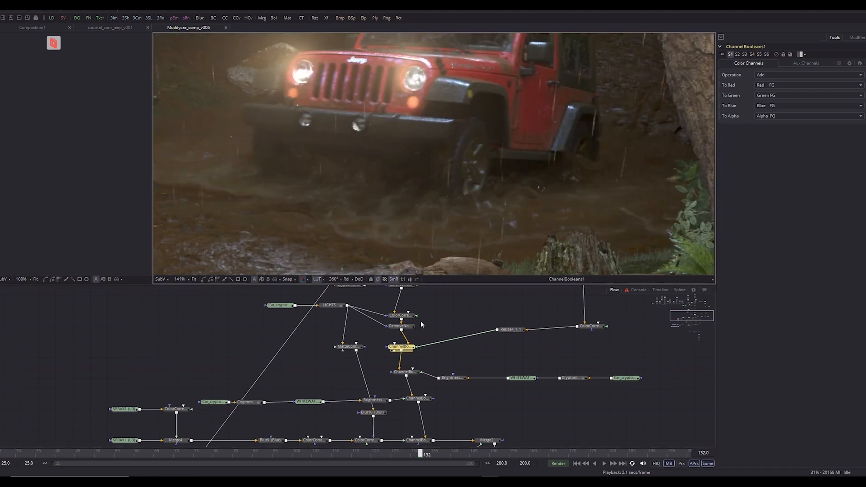
View the WHITEWATER loader's pass that feeds the next ChannelBooleans node below the rain
{"action": "left_click_drag", "start_coordinate": [526, 348], "coordinate": [546, 314]}
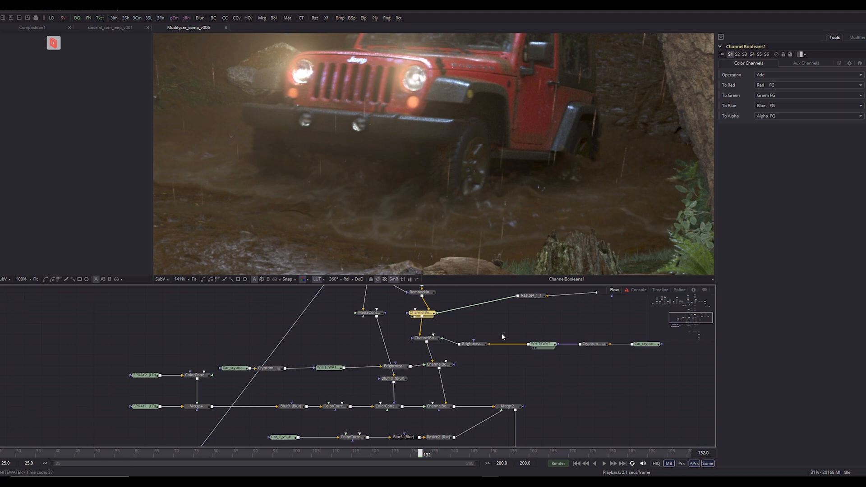
{"action": "left_click", "coordinate": [542, 344]}
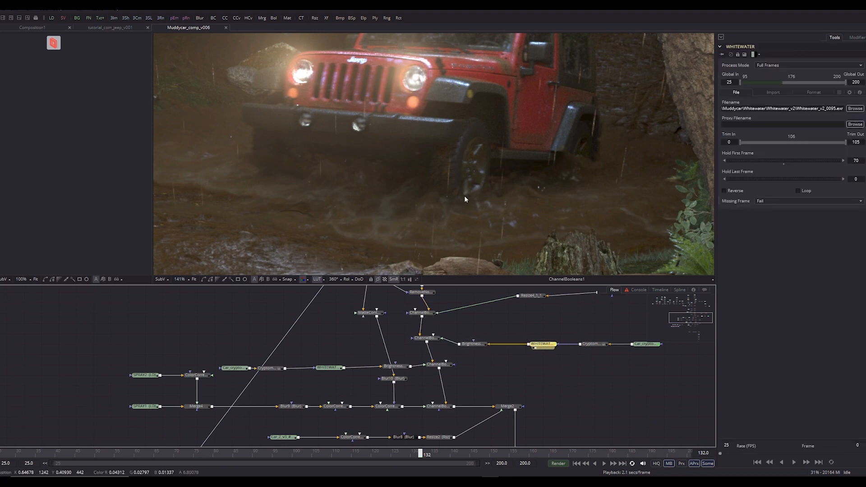
{"action": "key", "text": "1"}
{"action": "left_click", "coordinate": [590, 321]}
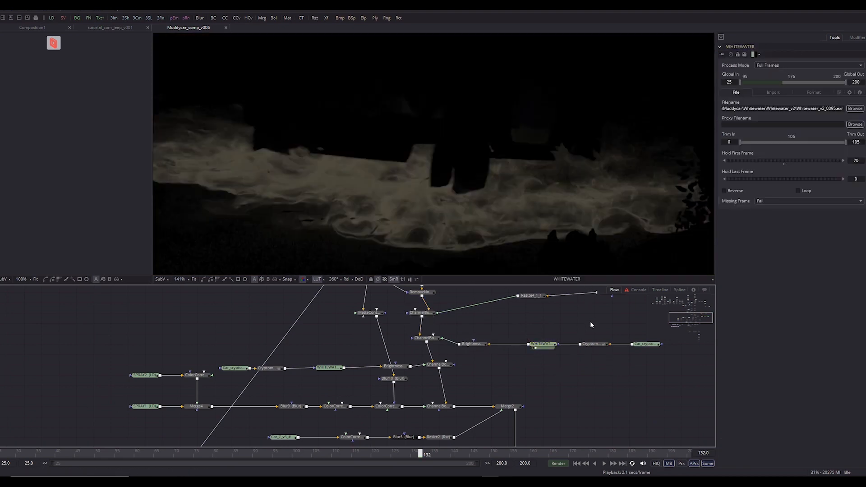
View the ChannelBooleans1 result and examine the water around the jeep before the whitewater is added
{"action": "left_click", "coordinate": [423, 315]}
{"action": "key", "text": "1"}
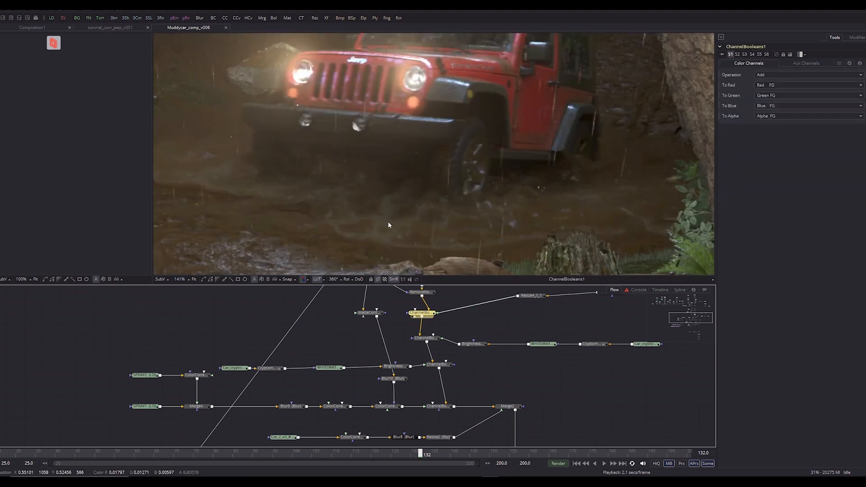
{"action": "left_click_drag", "start_coordinate": [192, 163], "coordinate": [275, 161]}
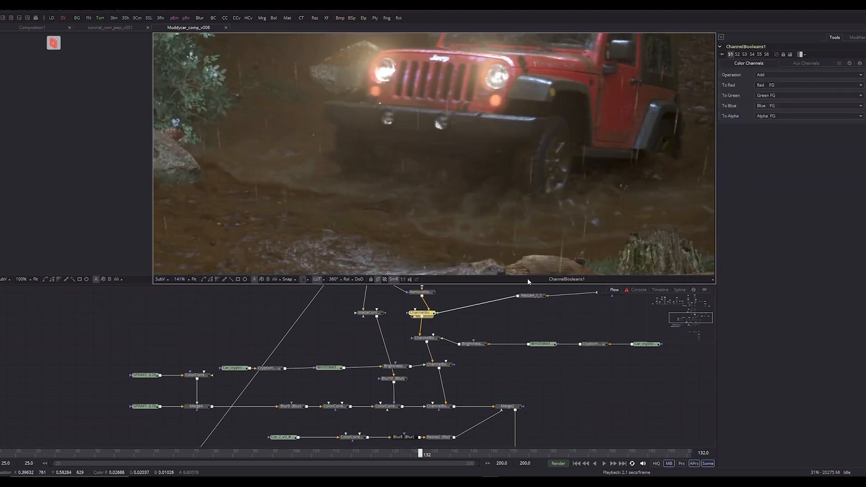
View the BrightnessContrast6 whitewater pass, followed by the ChannelBooleans7 result that adds it to the composite
{"action": "left_click", "coordinate": [471, 344]}
{"action": "key", "text": "1"}
{"action": "scroll", "coordinate": [464, 212], "scroll_direction": "down", "scroll_amount": 3}
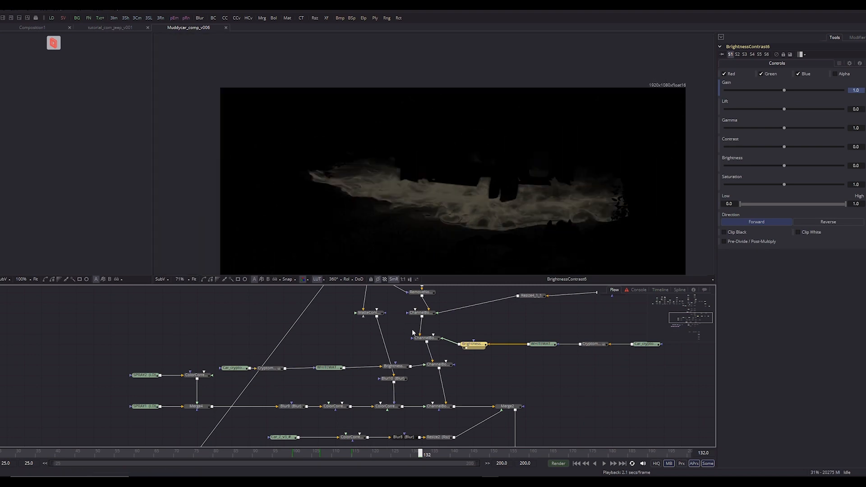
{"action": "left_click", "coordinate": [426, 338]}
{"action": "key", "text": "1"}
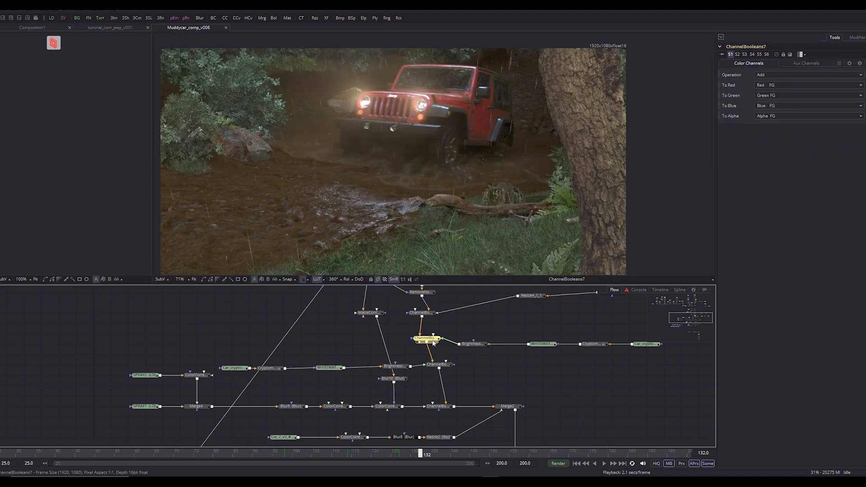
Compare the ChannelBooleans1 and ChannelBooleans7 results around the jeep's front, including at frame 112
{"action": "scroll", "coordinate": [410, 176], "scroll_direction": "up", "scroll_amount": 2}
{"action": "scroll", "coordinate": [410, 176], "scroll_direction": "up", "scroll_amount": 2}
{"action": "left_click", "coordinate": [422, 313]}
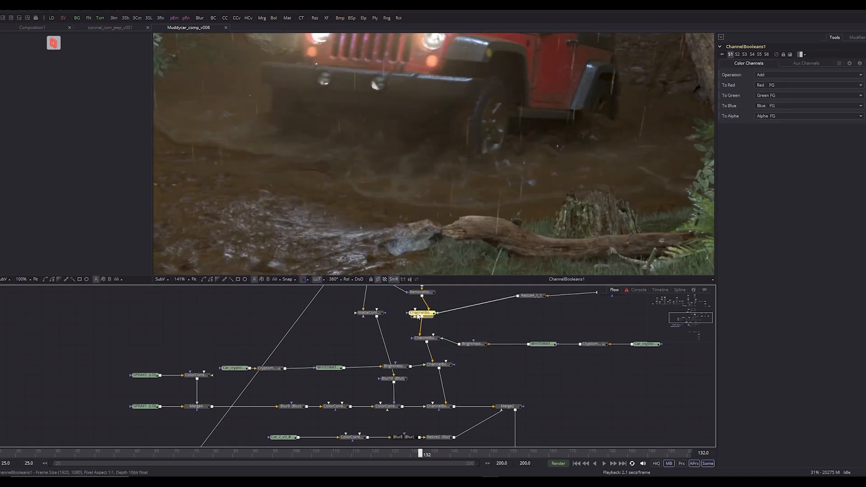
{"action": "key", "text": "1"}
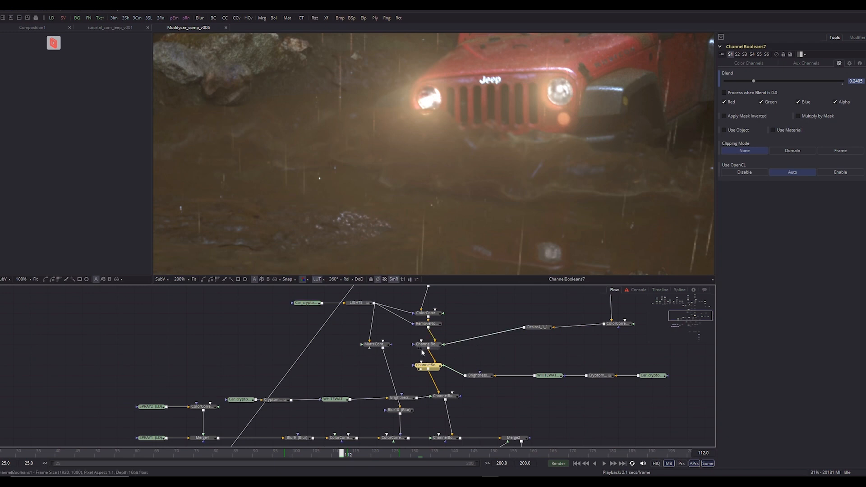
{"action": "left_click", "coordinate": [427, 344]}
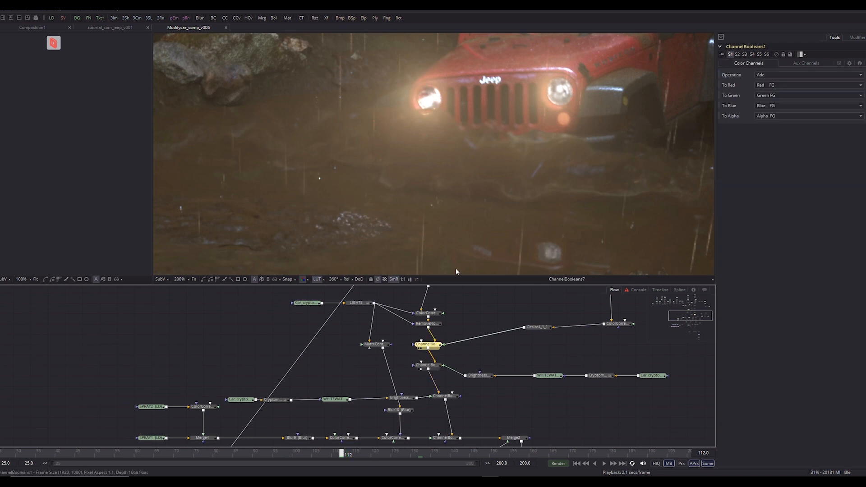
{"action": "scroll", "coordinate": [475, 218], "scroll_direction": "down", "scroll_amount": 2}
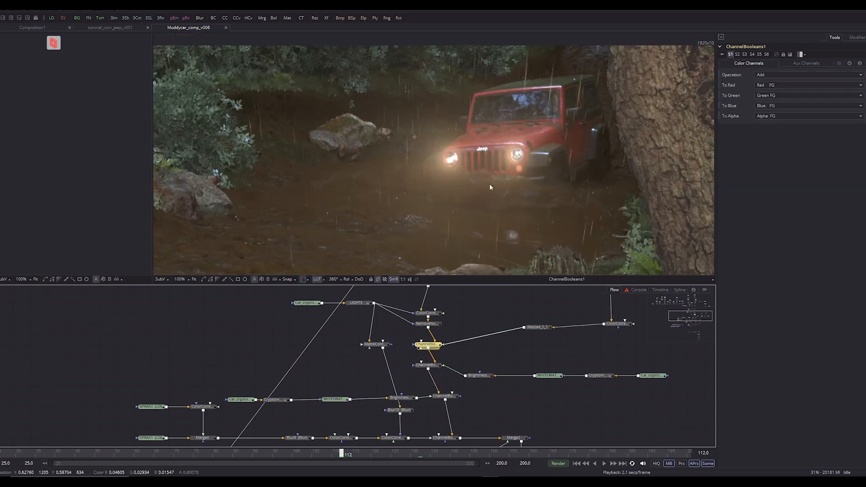
{"action": "left_click_drag", "start_coordinate": [489, 184], "coordinate": [467, 155]}
{"action": "scroll", "coordinate": [467, 155], "scroll_direction": "up", "scroll_amount": 2}
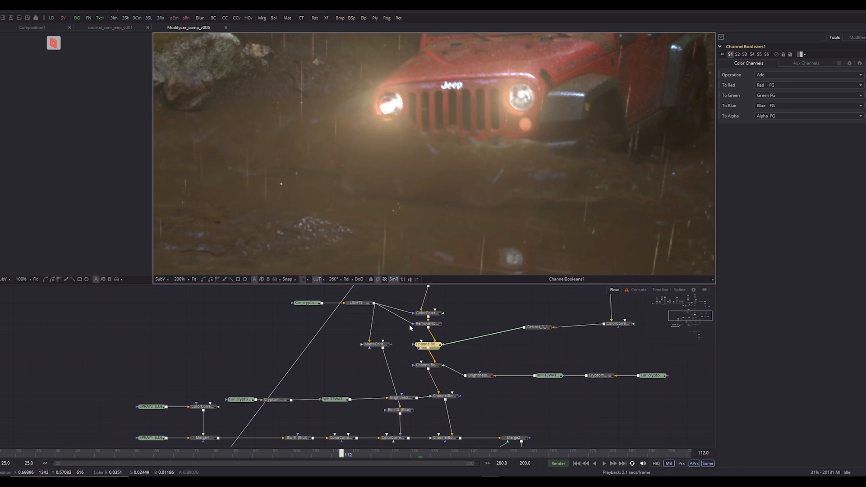
{"action": "left_click", "coordinate": [429, 366]}
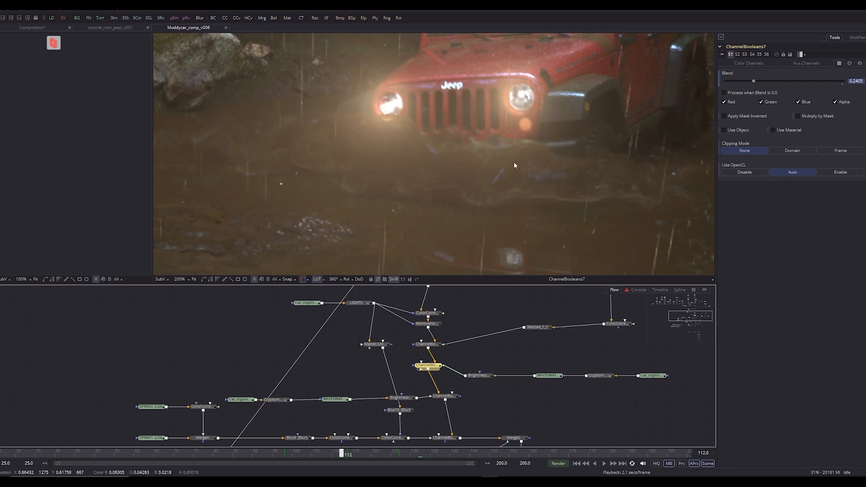
Check the BrightnessContrast6 settings and try raising ChannelBooleans7's Blend to 0.361 at frame 112
{"action": "left_click", "coordinate": [479, 375]}
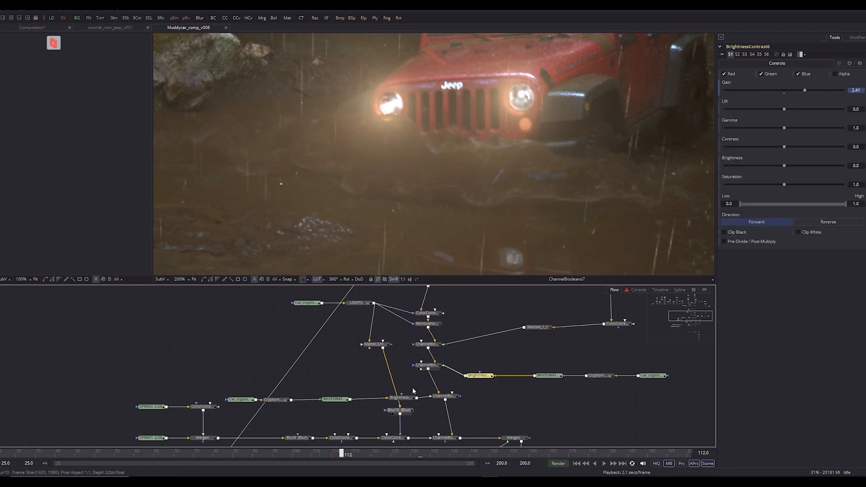
{"action": "left_click", "coordinate": [434, 366]}
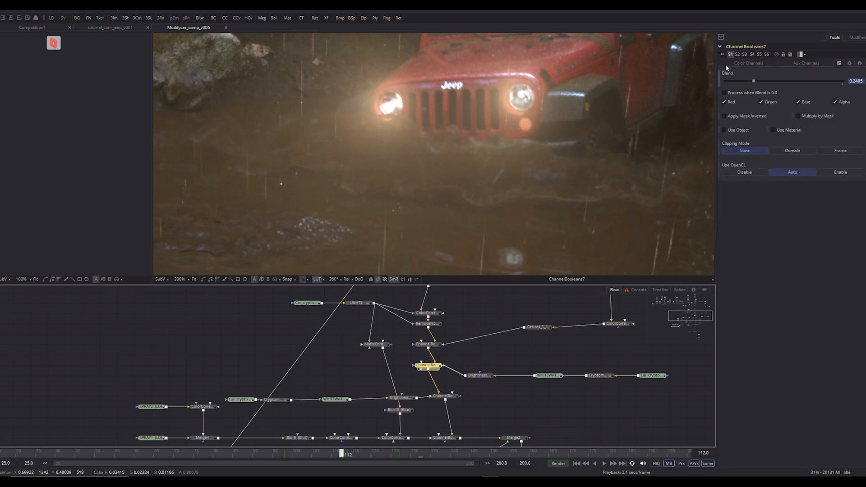
{"action": "right_click", "coordinate": [754, 82]}
{"action": "left_click", "coordinate": [814, 356]}
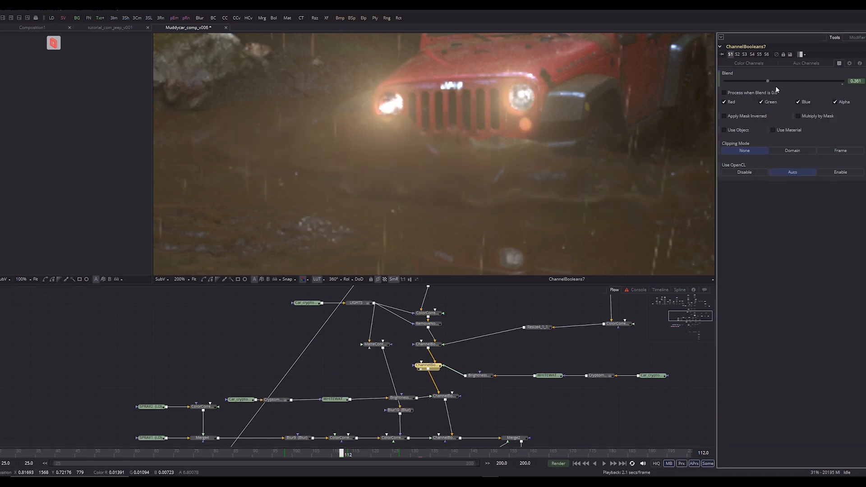
Check BrightnessContrast6's Gain and ChannelBooleans7's Blend, and examine the whitewater around the jeep in the full shot
{"action": "left_click", "coordinate": [476, 376]}
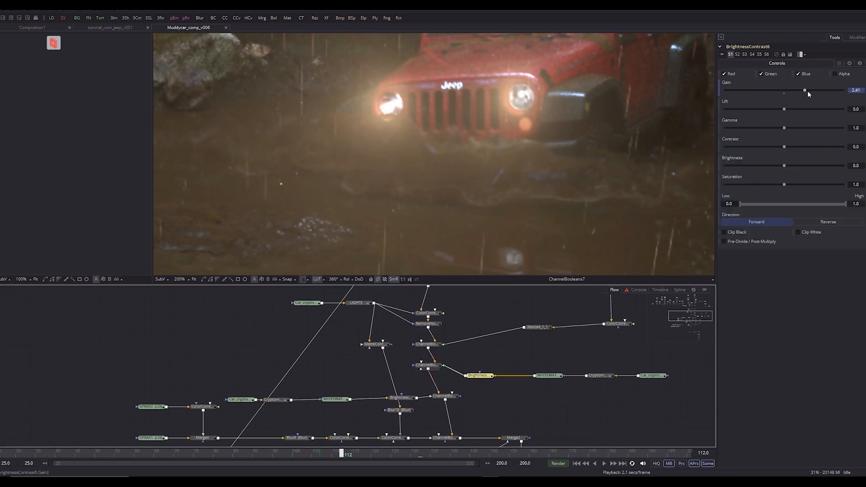
{"action": "left_click", "coordinate": [427, 365]}
{"action": "scroll", "coordinate": [409, 95], "scroll_direction": "down", "scroll_amount": 2}
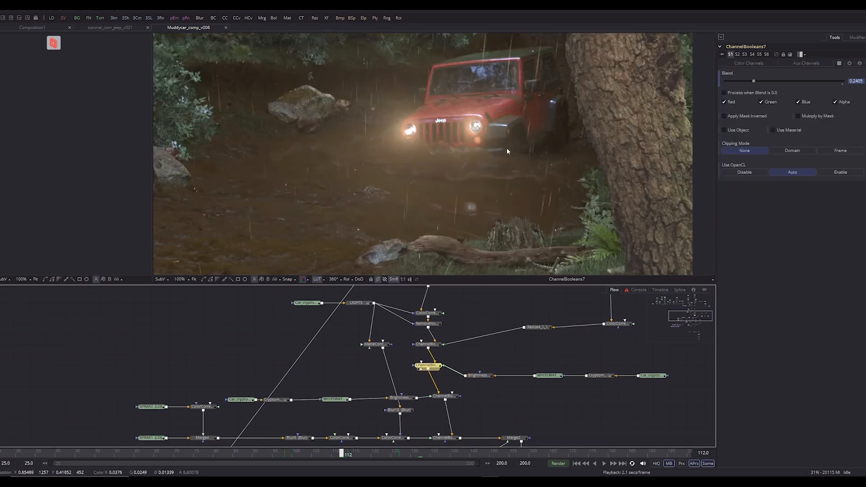
{"action": "scroll", "coordinate": [507, 151], "scroll_direction": "up", "scroll_amount": 1}
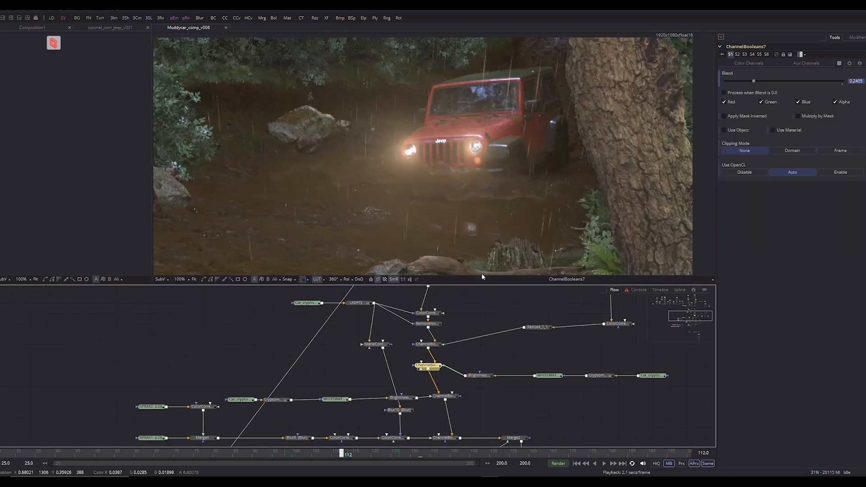
{"action": "scroll", "coordinate": [480, 273], "scroll_direction": "up", "scroll_amount": 1}
Show the ChannelBooleans11 settings and view the BrightnessContrast5 whitewater pass that feeds it
{"action": "left_click_drag", "start_coordinate": [497, 385], "coordinate": [514, 395]}
{"action": "scroll", "coordinate": [514, 393], "scroll_direction": "down", "scroll_amount": 1}
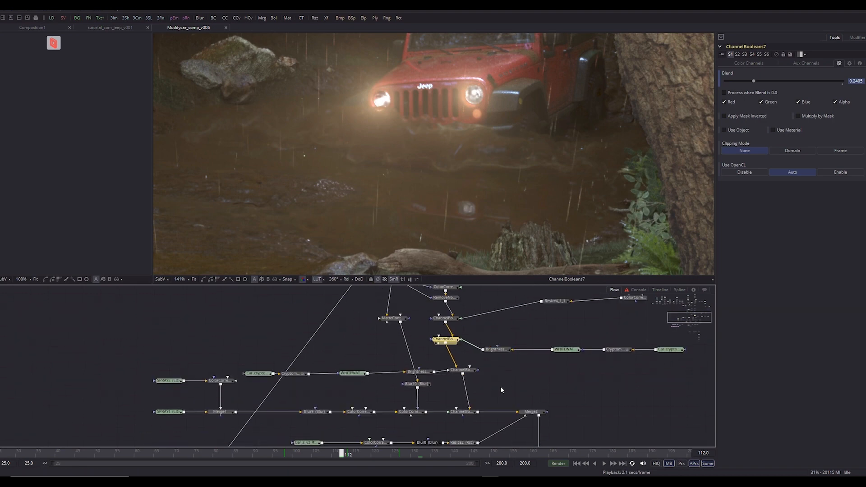
{"action": "left_click", "coordinate": [501, 387]}
{"action": "left_click", "coordinate": [445, 339]}
{"action": "left_click", "coordinate": [462, 370]}
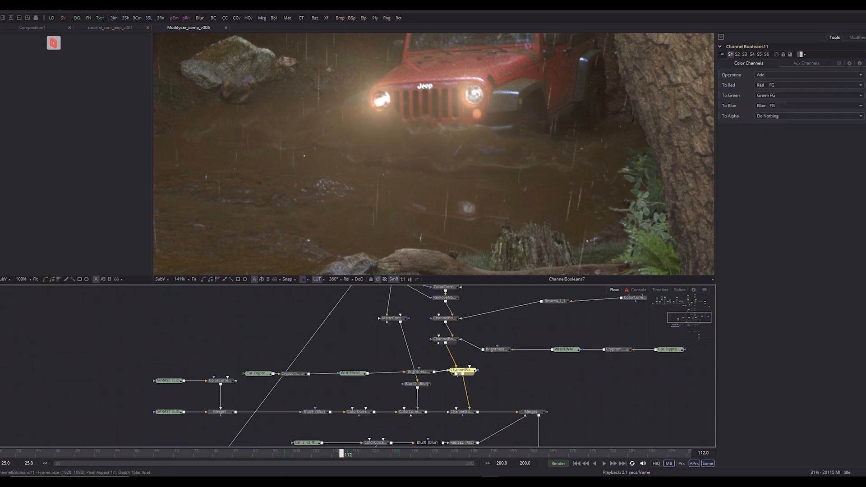
{"action": "left_click", "coordinate": [413, 374]}
{"action": "key", "text": "1"}
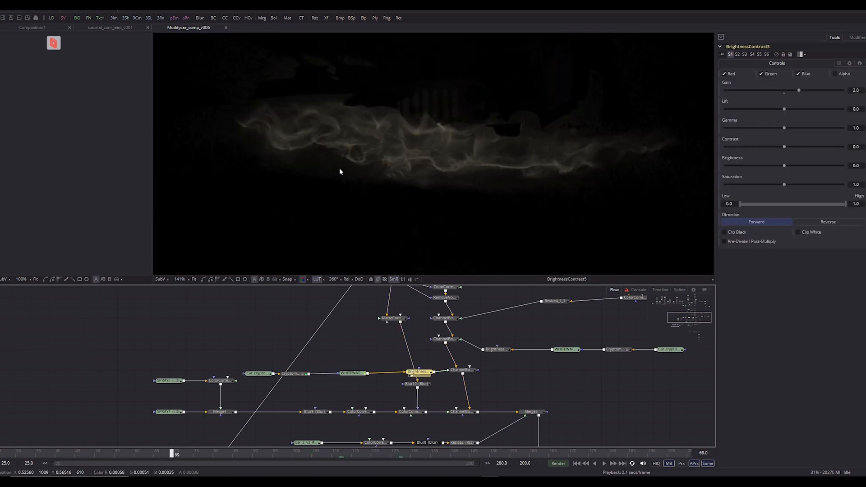
Play back the whole-frame BrightnessContrast5 whitewater pass and stop at frame 116
{"action": "scroll", "coordinate": [444, 159], "scroll_direction": "down", "scroll_amount": 2}
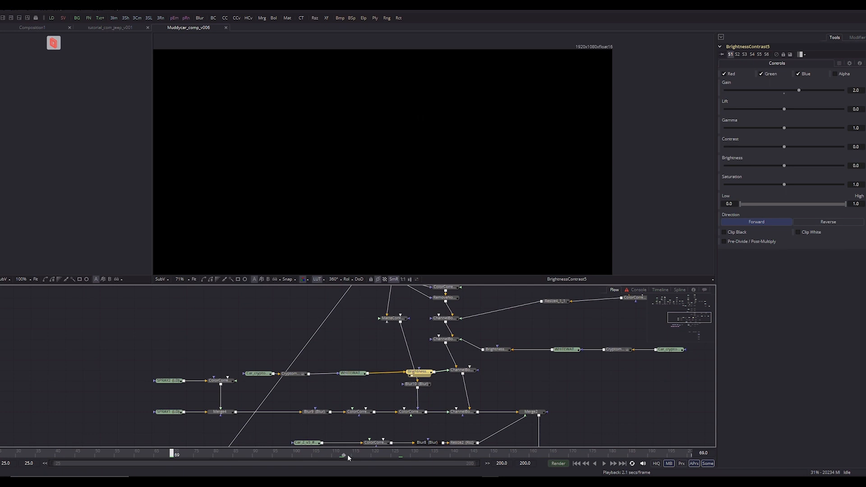
{"action": "key", "text": "space"}
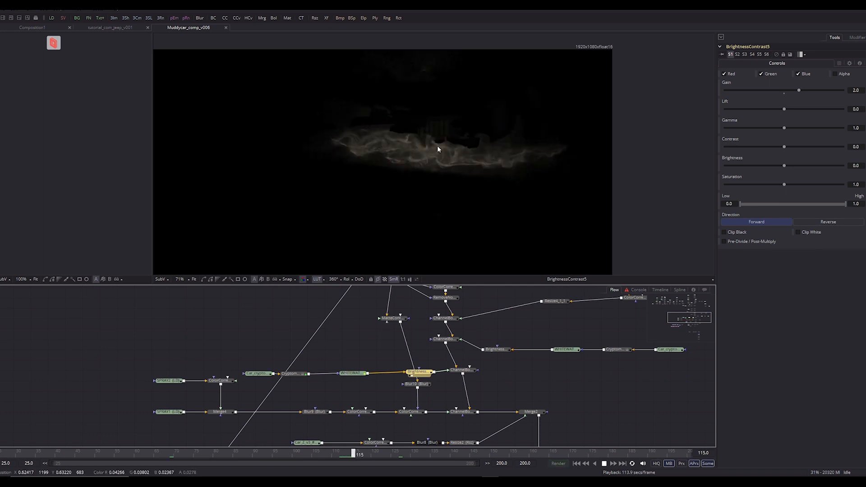
{"action": "key", "text": "space"}
Show ChannelBooleans11's Blend setting and view its result at frame 116
{"action": "left_click", "coordinate": [461, 371]}
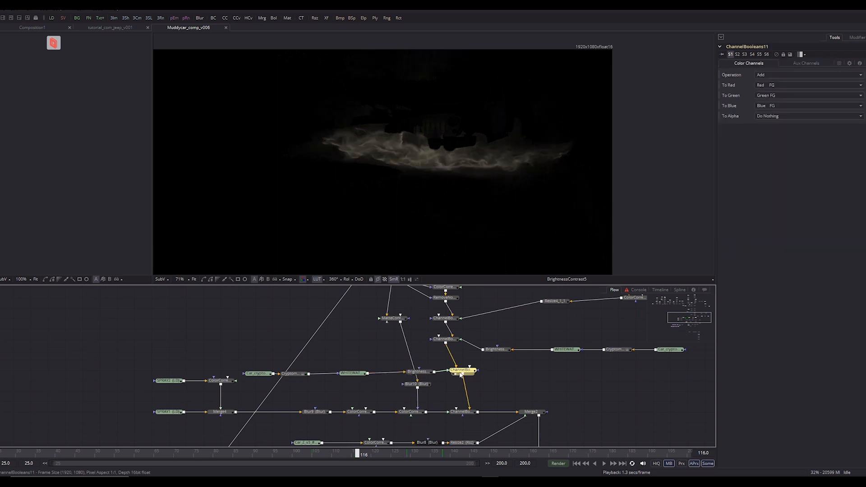
{"action": "left_click", "coordinate": [838, 63]}
{"action": "scroll", "coordinate": [435, 150], "scroll_direction": "up", "scroll_amount": 2}
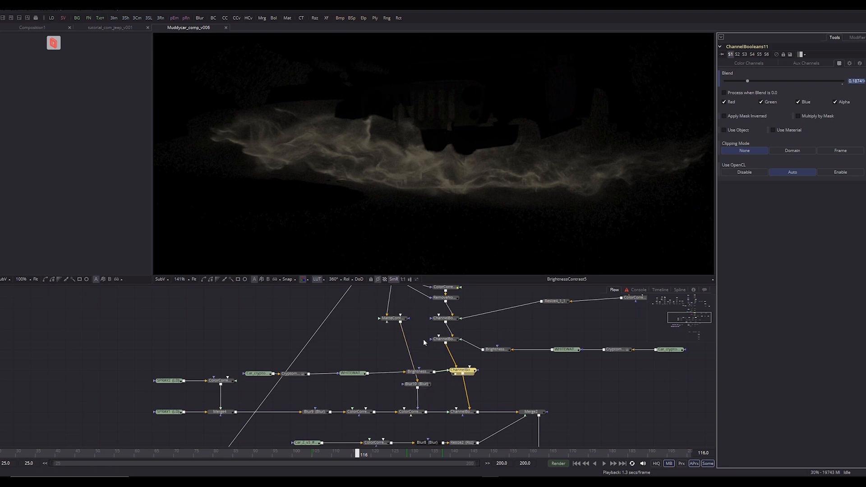
{"action": "key", "text": "2"}
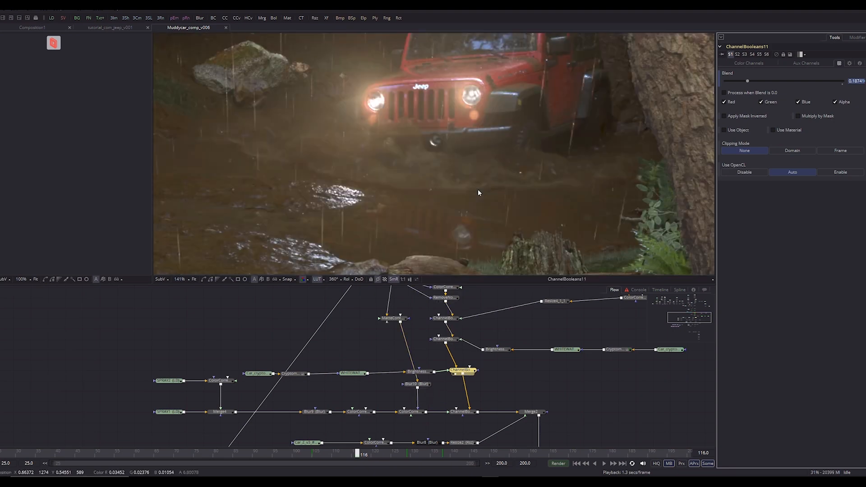
{"action": "scroll", "coordinate": [454, 169], "scroll_direction": "down", "scroll_amount": 2}
Review the upstream node chain in the flow and inspect the foreground water, grass and jeep in the ChannelBooleans11 result
{"action": "scroll", "coordinate": [498, 421], "scroll_direction": "up", "scroll_amount": 5}
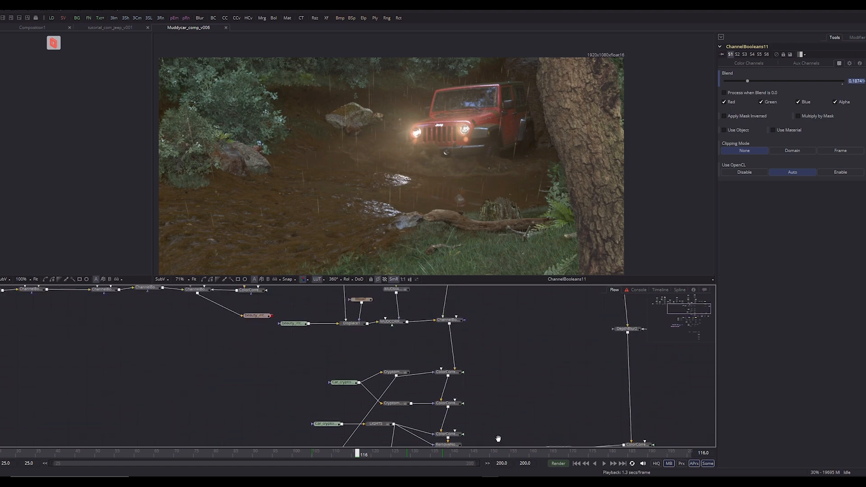
{"action": "left_click_drag", "start_coordinate": [317, 387], "coordinate": [453, 371]}
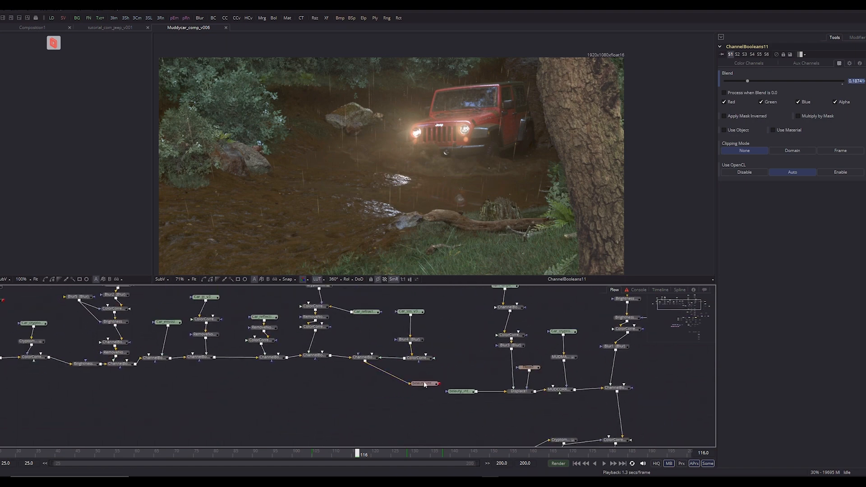
{"action": "scroll", "coordinate": [447, 419], "scroll_direction": "down", "scroll_amount": 5}
{"action": "scroll", "coordinate": [447, 128], "scroll_direction": "up", "scroll_amount": 2}
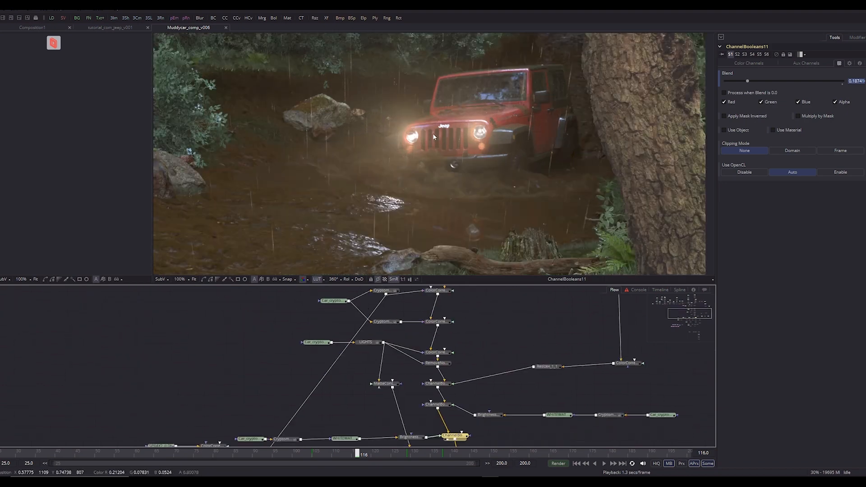
{"action": "left_click_drag", "start_coordinate": [415, 226], "coordinate": [485, 92]}
{"action": "left_click_drag", "start_coordinate": [494, 354], "coordinate": [484, 297]}
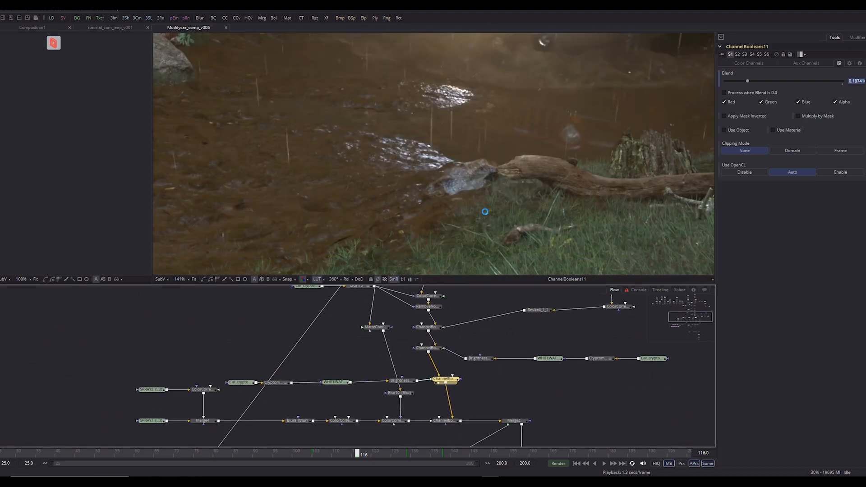
{"action": "scroll", "coordinate": [493, 178], "scroll_direction": "down", "scroll_amount": 1}
{"action": "scroll", "coordinate": [493, 178], "scroll_direction": "down", "scroll_amount": 1}
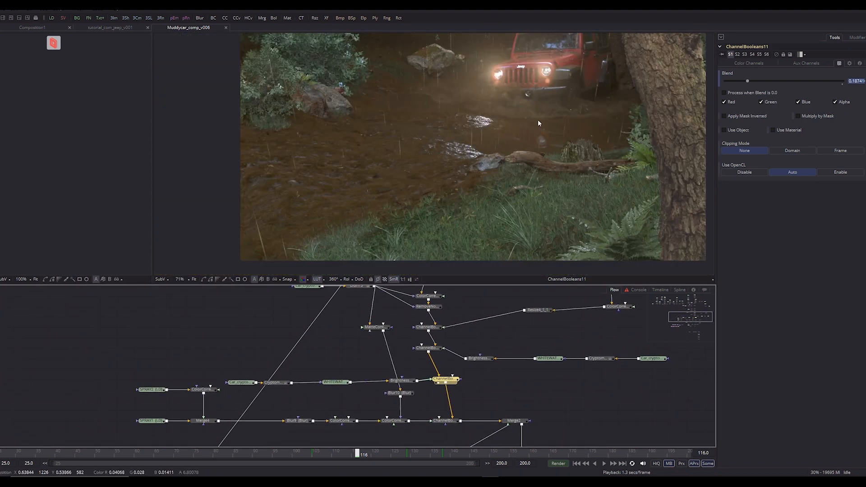
{"action": "scroll", "coordinate": [488, 158], "scroll_direction": "up", "scroll_amount": 2}
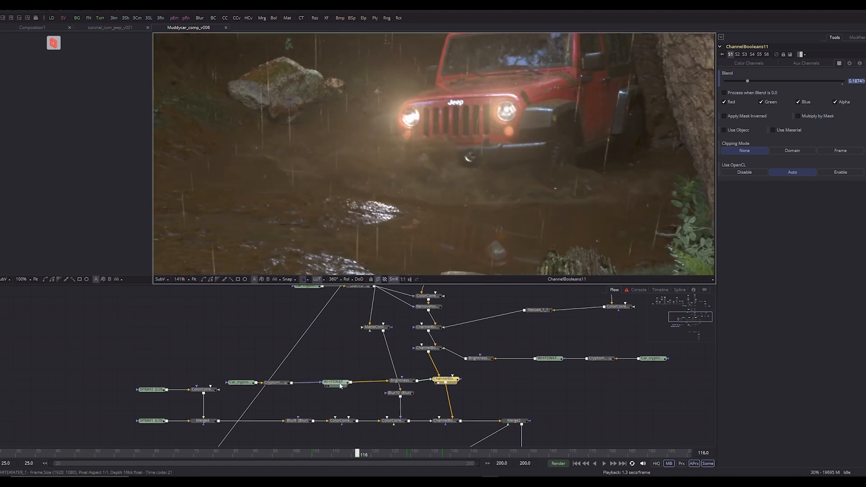
View the WHITEWATER_1 pass and compare the ChannelBooleans7 and ChannelBooleans11 results around the jeep
{"action": "left_click_drag", "start_coordinate": [341, 386], "coordinate": [424, 236]}
{"action": "left_click", "coordinate": [451, 379]}
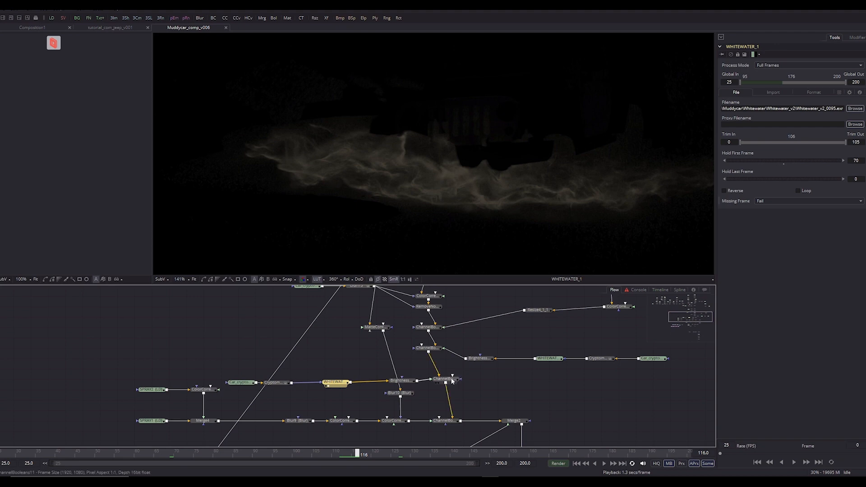
{"action": "key", "text": "2"}
{"action": "key", "text": "2"}
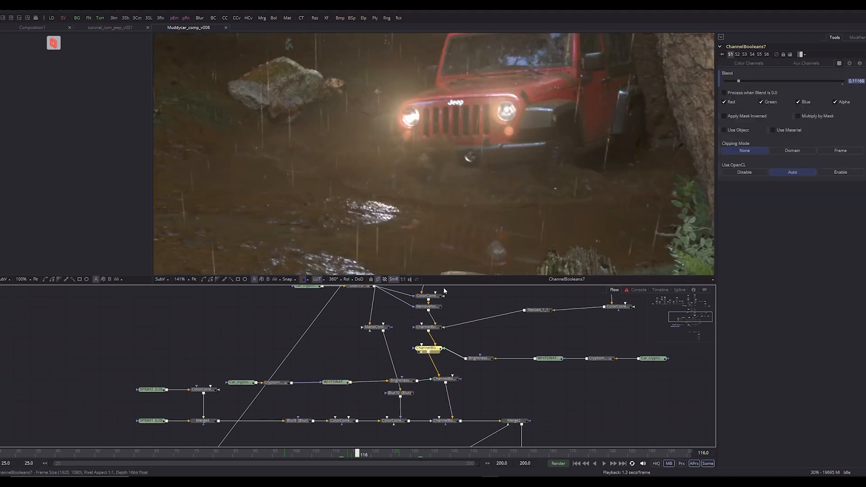
{"action": "key", "text": "2"}
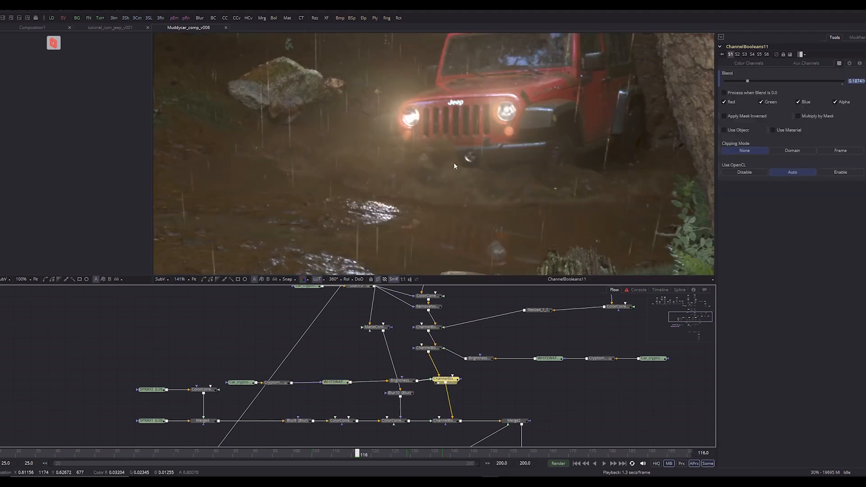
Move the BrightnessContrast5 node slightly closer to ChannelBooleans11 in the flow
{"action": "left_click_drag", "start_coordinate": [476, 367], "coordinate": [489, 304]}
{"action": "left_click_drag", "start_coordinate": [499, 335], "coordinate": [484, 381]}
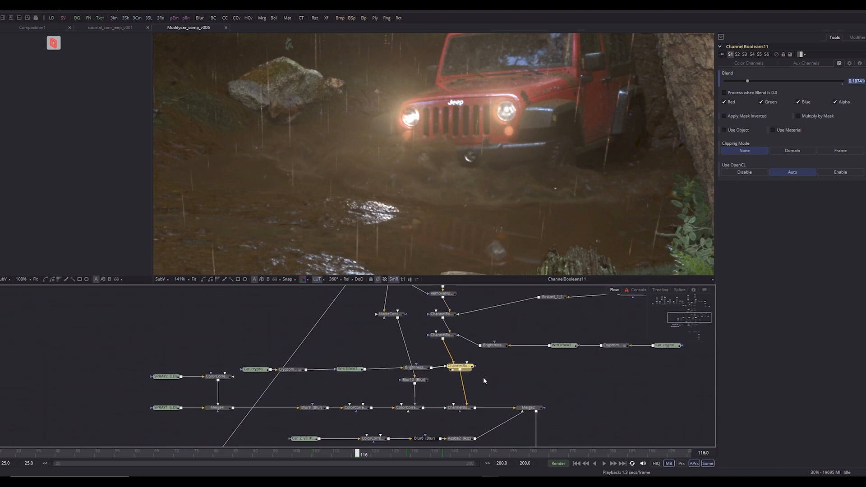
{"action": "mouse_move", "coordinate": [425, 371]}
{"action": "left_mouse_down"}
{"action": "mouse_move", "coordinate": [432, 361]}
{"action": "mouse_move", "coordinate": [436, 369]}
{"action": "left_mouse_up"}
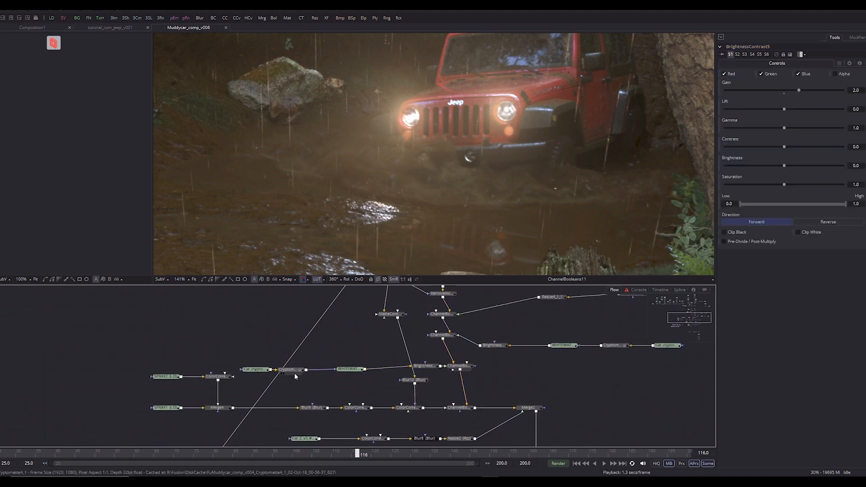
View the WHITEWATER_1 pass, and view the ChannelBooleans11 result with the whole frame fitted
{"action": "left_click", "coordinate": [350, 369]}
{"action": "key", "text": "1"}
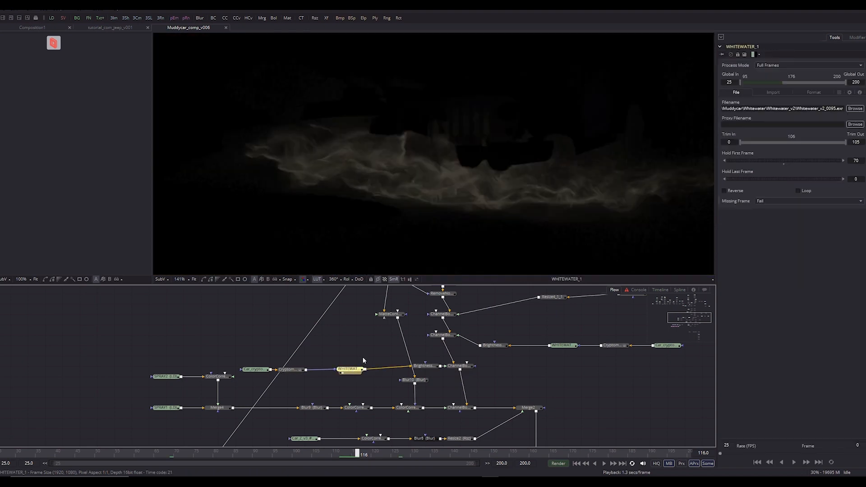
{"action": "left_click", "coordinate": [470, 367]}
{"action": "key", "text": "1"}
{"action": "key", "text": "ctrl+f"}
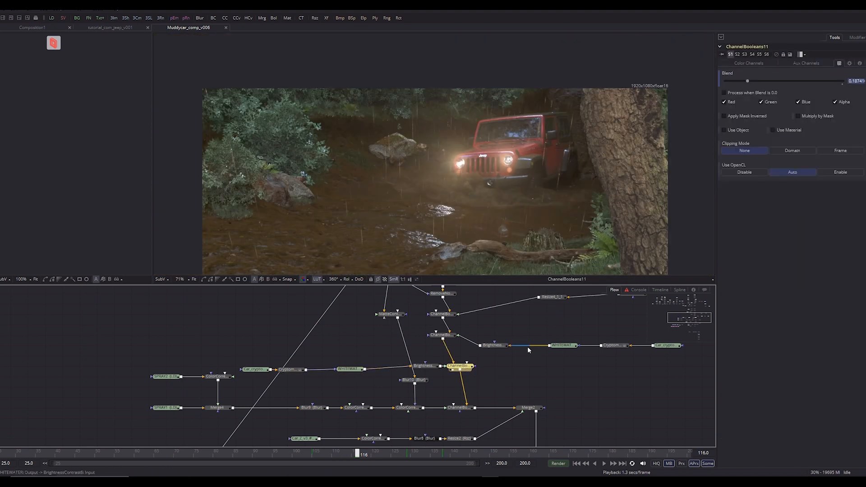
View the SPRAY1 pass and its combination with SPRAY2 in Merge4
{"action": "scroll", "coordinate": [507, 341], "scroll_direction": "down", "scroll_amount": 3}
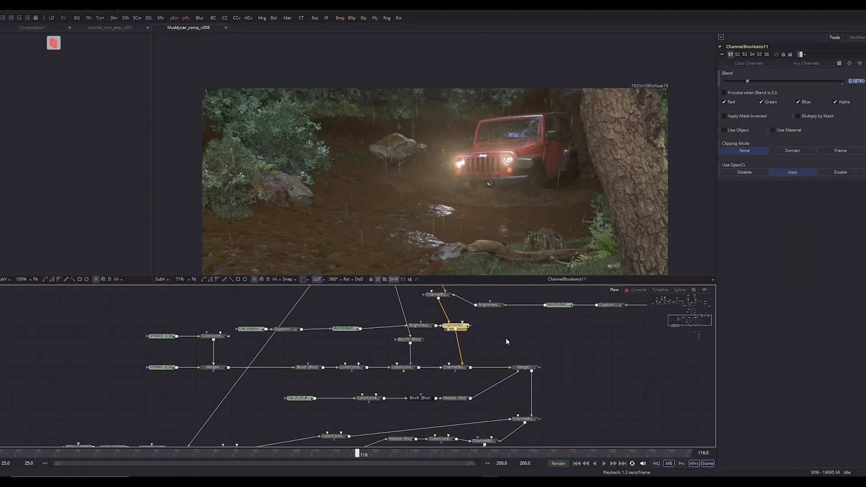
{"action": "left_click", "coordinate": [162, 368]}
{"action": "key", "text": "1"}
{"action": "left_click", "coordinate": [212, 367]}
{"action": "key", "text": "1"}
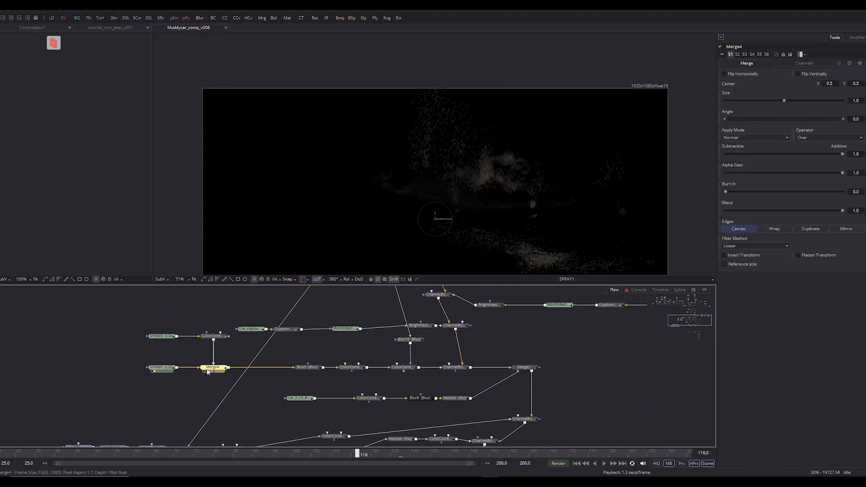
{"action": "scroll", "coordinate": [522, 172], "scroll_direction": "up", "scroll_amount": 3}
Show Blur9's settings and view the ColorCorrector17 result of the merged spray
{"action": "left_click", "coordinate": [307, 367]}
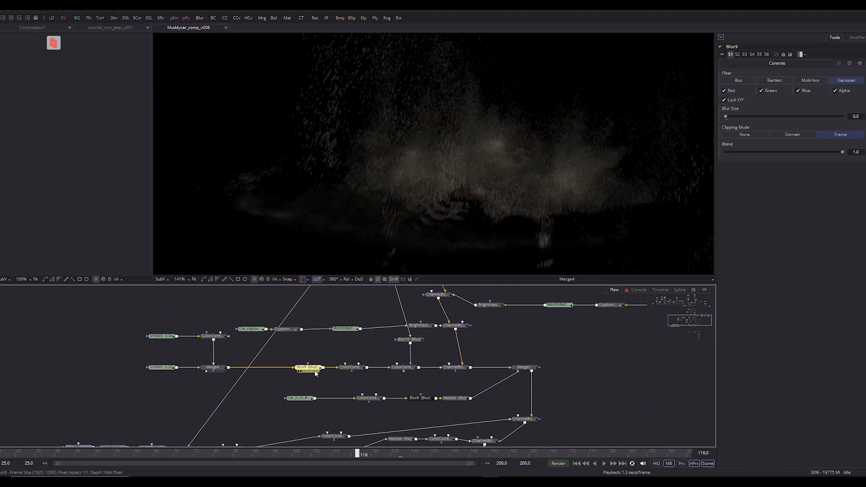
{"action": "left_click", "coordinate": [351, 367]}
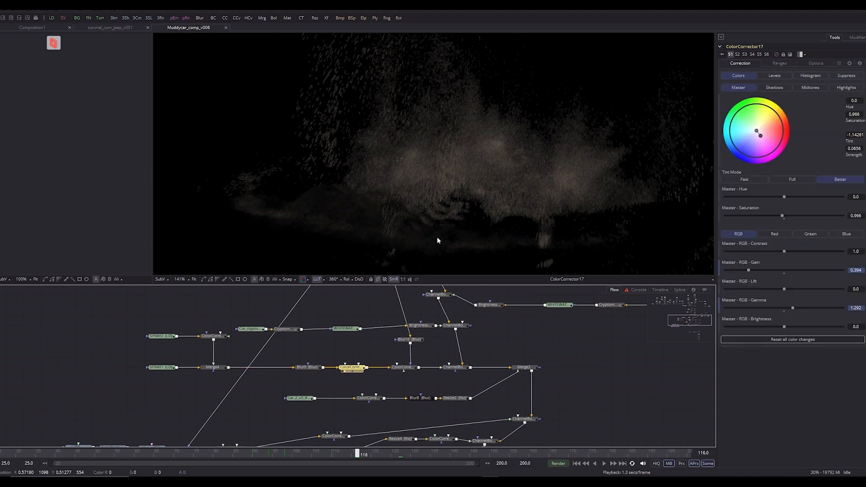
{"action": "key", "text": "1"}
Play back the ColorCorrector17 spray from frame 92 and stop at frame 106
{"action": "scroll", "coordinate": [473, 164], "scroll_direction": "down", "scroll_amount": 1}
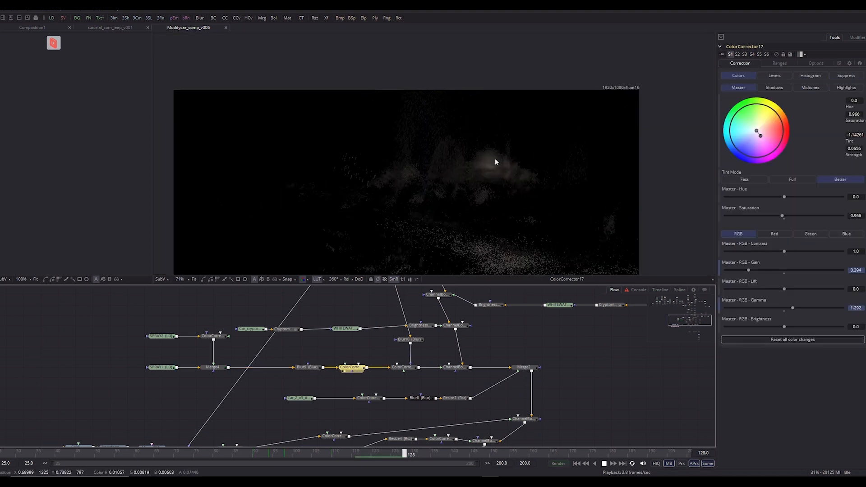
{"action": "left_click", "coordinate": [182, 454]}
{"action": "left_click", "coordinate": [261, 456]}
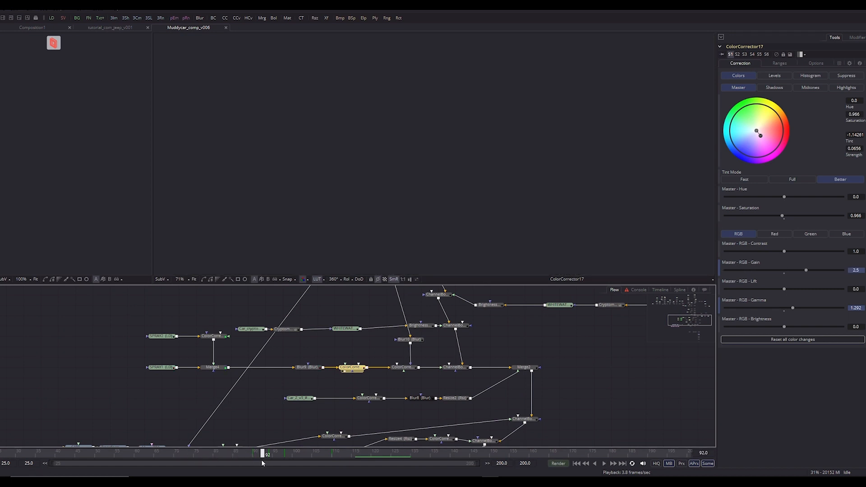
{"action": "key", "text": "space"}
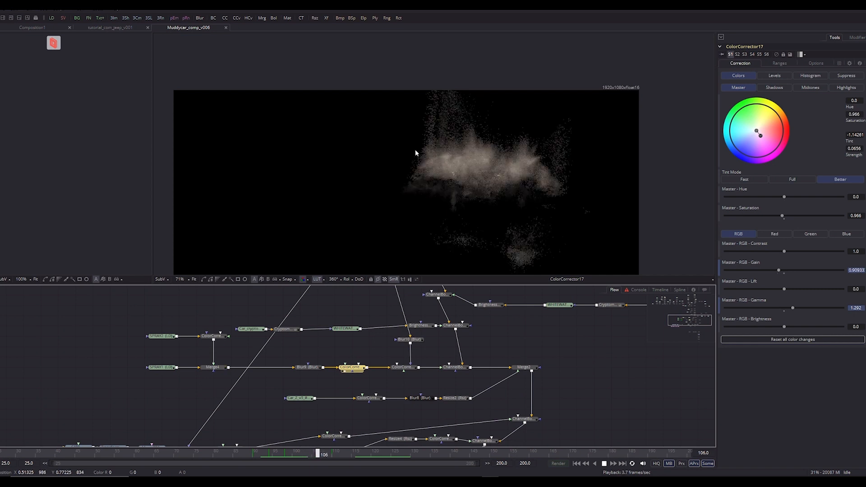
{"action": "key", "text": "space"}
View the ColorCorrector20 result and examine the brightened spray around the headlights up close
{"action": "left_click", "coordinate": [400, 368]}
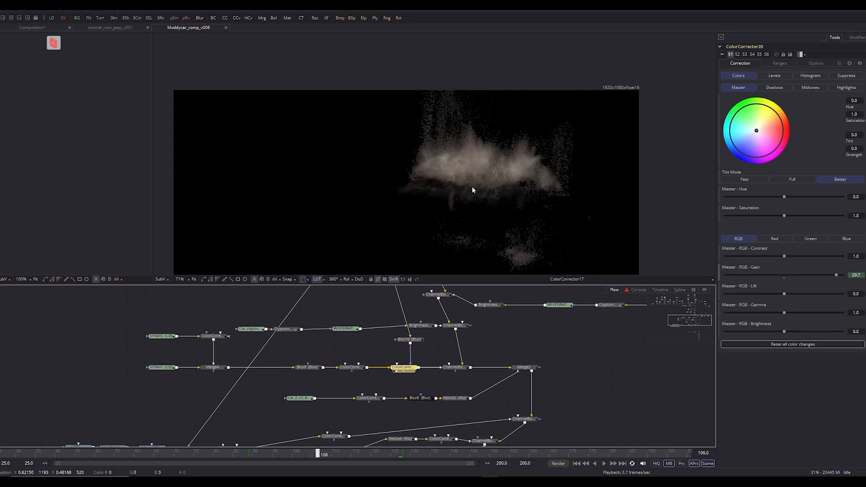
{"action": "key", "text": "1"}
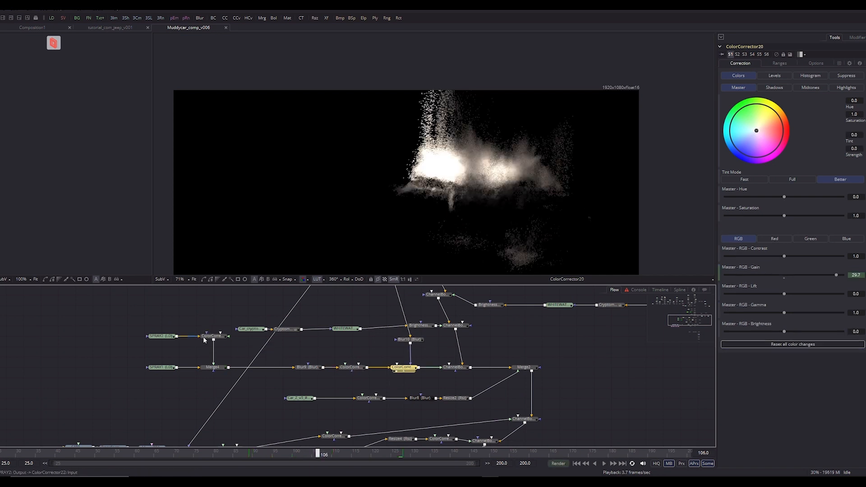
{"action": "scroll", "coordinate": [426, 161], "scroll_direction": "up", "scroll_amount": 5}
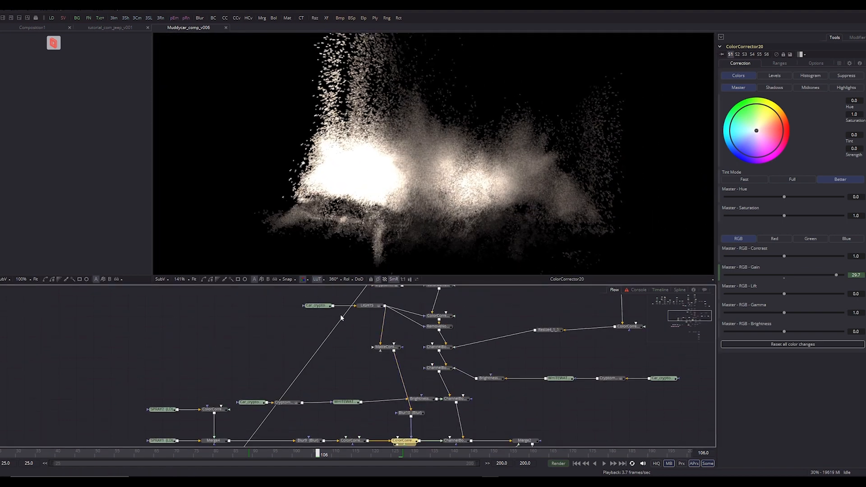
View the Car_cryptomatte_materials pass feeding the LIGHTS node, and view the headlights matte in LIGHTS
{"action": "scroll", "coordinate": [342, 318], "scroll_direction": "up", "scroll_amount": 3}
{"action": "left_click", "coordinate": [320, 346]}
{"action": "key", "text": "1"}
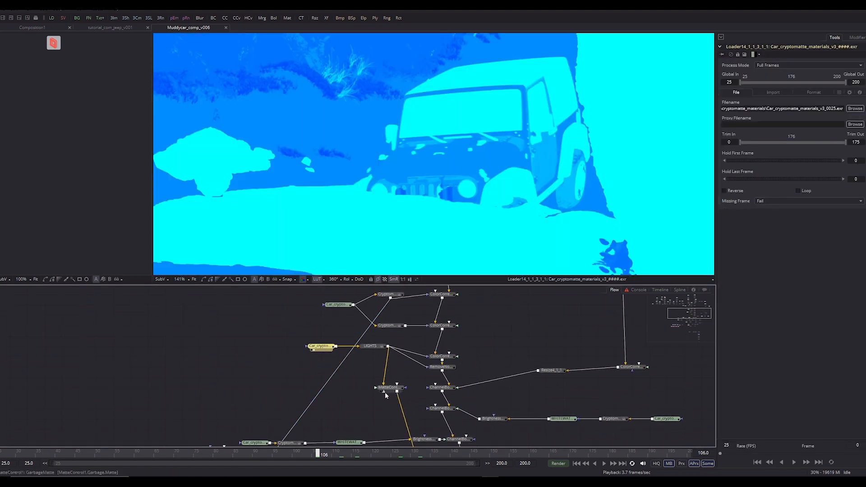
{"action": "left_click", "coordinate": [378, 347]}
{"action": "key", "text": "1"}
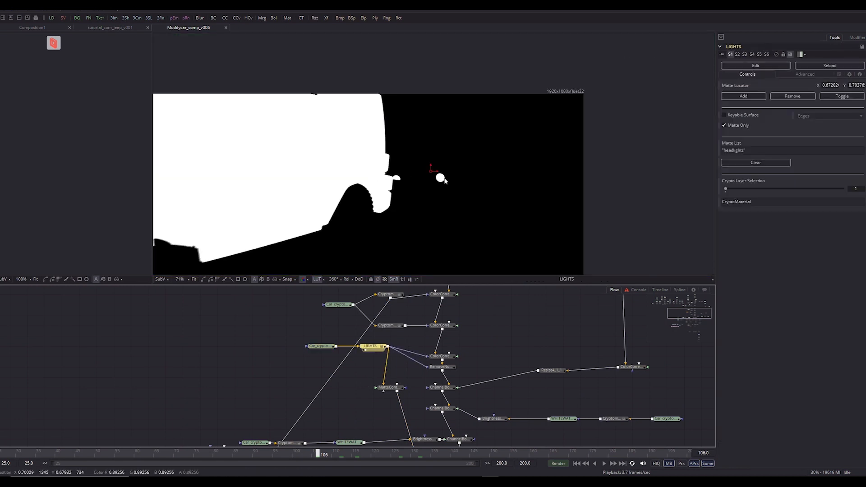
Inspect the LIGHTS headlight matte at frames 83 and 108
{"action": "scroll", "coordinate": [445, 180], "scroll_direction": "up", "scroll_amount": 3}
{"action": "scroll", "coordinate": [418, 184], "scroll_direction": "down", "scroll_amount": 3}
{"action": "left_click", "coordinate": [504, 336]}
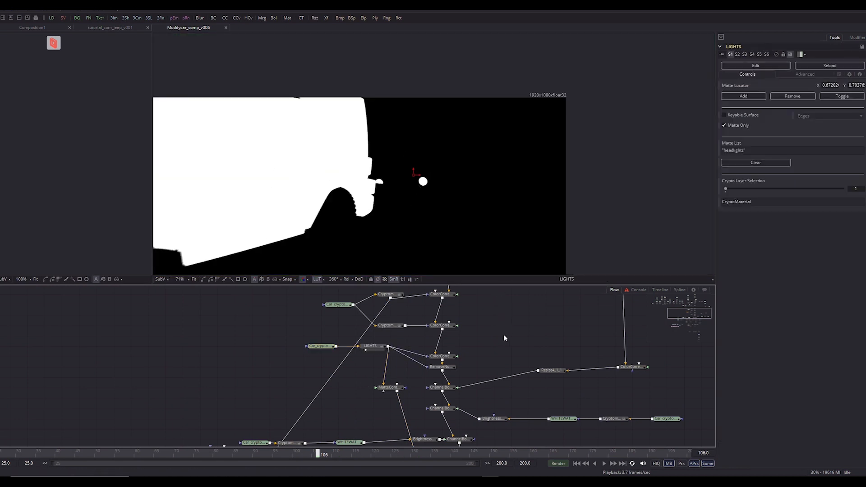
{"action": "left_click", "coordinate": [373, 348]}
{"action": "left_click", "coordinate": [226, 455]}
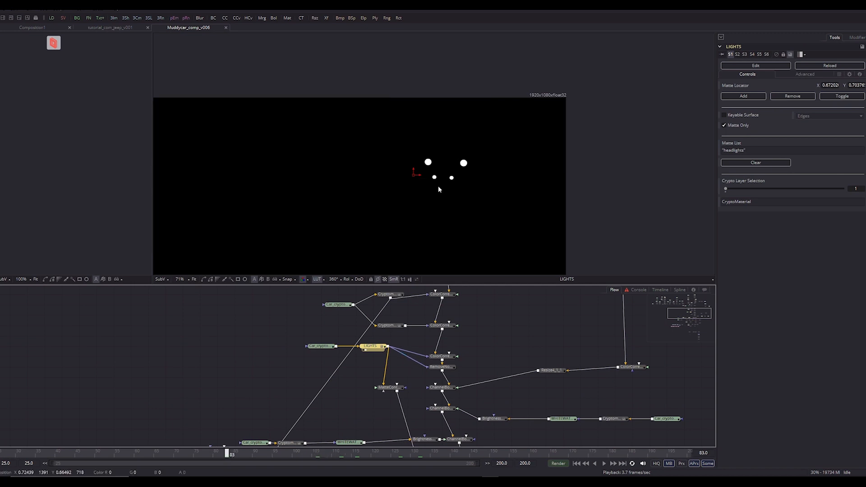
{"action": "left_click", "coordinate": [325, 453]}
{"action": "scroll", "coordinate": [448, 180], "scroll_direction": "up", "scroll_amount": 3}
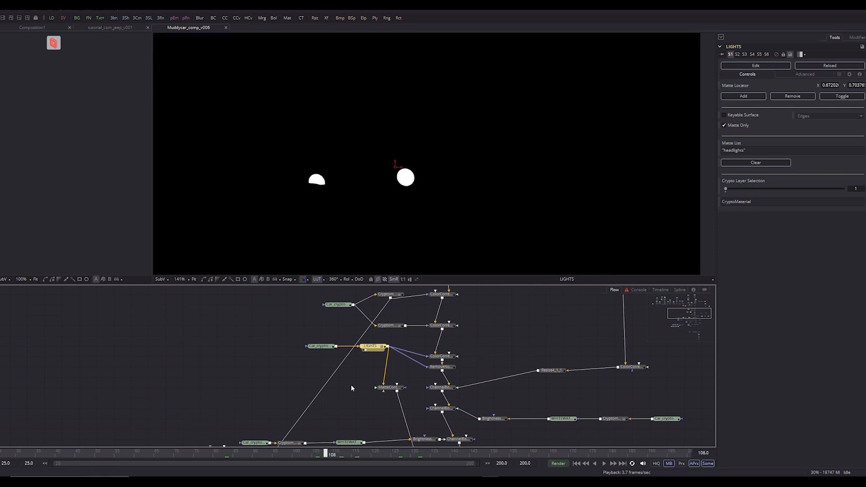
{"action": "key", "text": "1"}
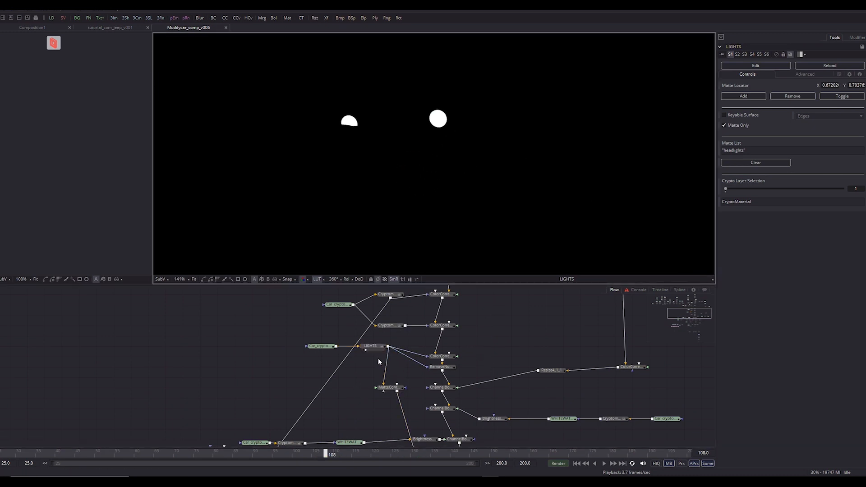
View MatteControl1's headlight matte, try a lower Matte Contract / Expand value, and undo that change
{"action": "left_click", "coordinate": [371, 346]}
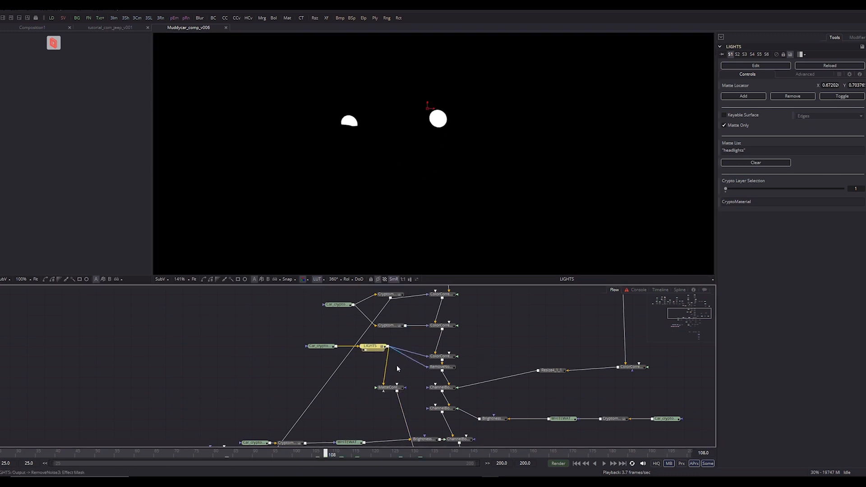
{"action": "left_click", "coordinate": [384, 389]}
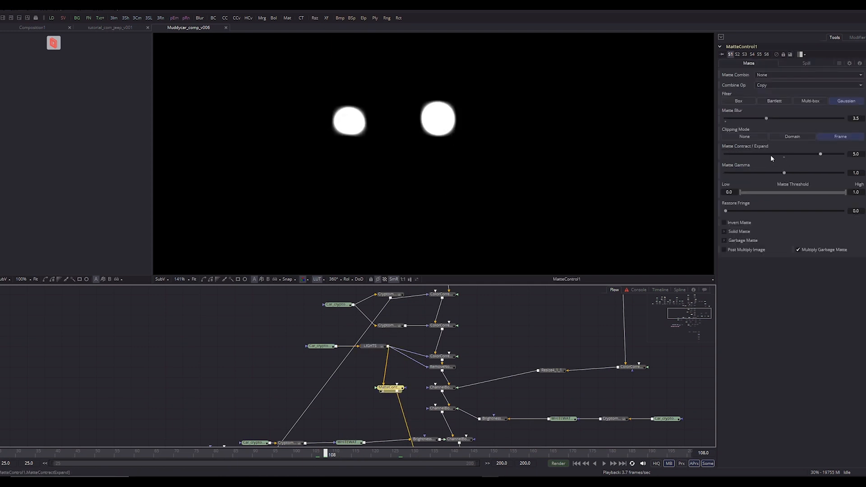
{"action": "left_click_drag", "start_coordinate": [819, 156], "coordinate": [791, 154]}
{"action": "key", "text": "ctrl+z"}
Shift Blur10 slightly so it sits above ColorCorrector20, and view the results of both nodes
{"action": "left_click_drag", "start_coordinate": [418, 426], "coordinate": [425, 296]}
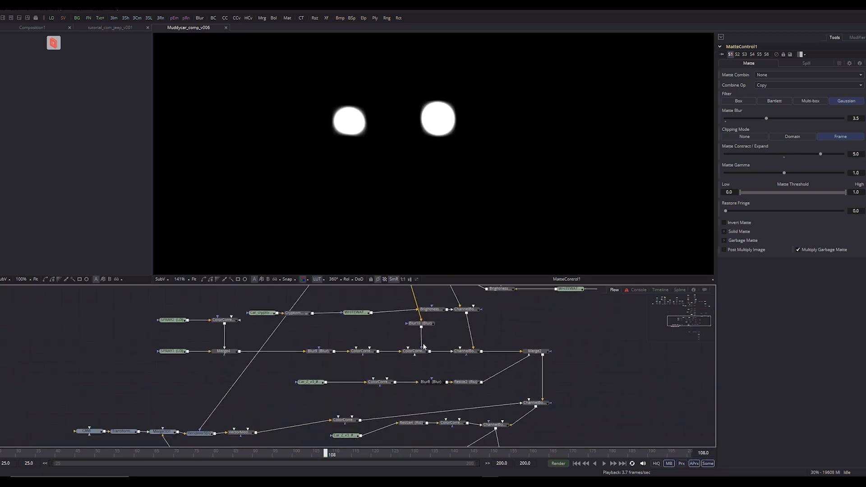
{"action": "left_click_drag", "start_coordinate": [422, 328], "coordinate": [455, 135]}
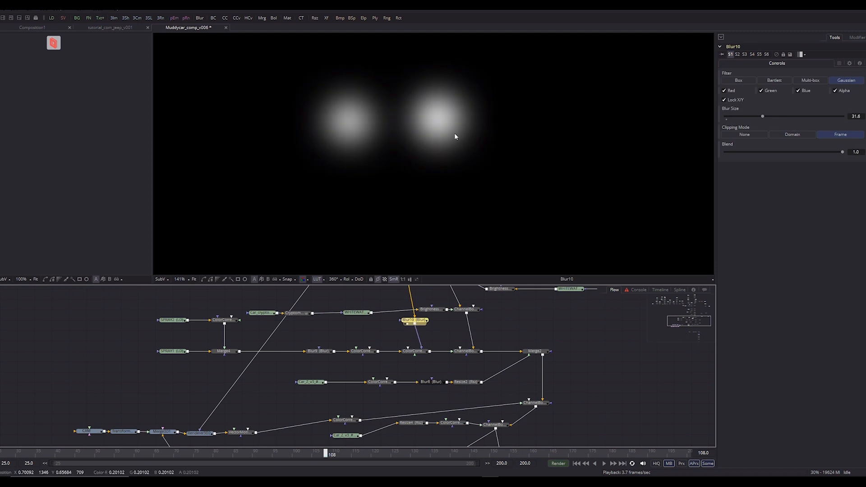
{"action": "left_click", "coordinate": [412, 354]}
{"action": "left_click_drag", "start_coordinate": [413, 356], "coordinate": [421, 242]}
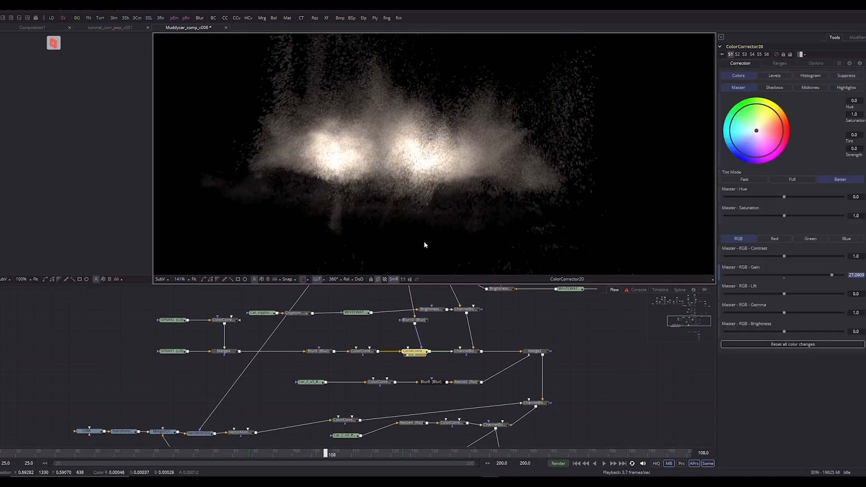
View the ColorCorrector17 spray and save the composition
{"action": "left_click", "coordinate": [362, 352]}
{"action": "left_click_drag", "start_coordinate": [362, 352], "coordinate": [403, 171]}
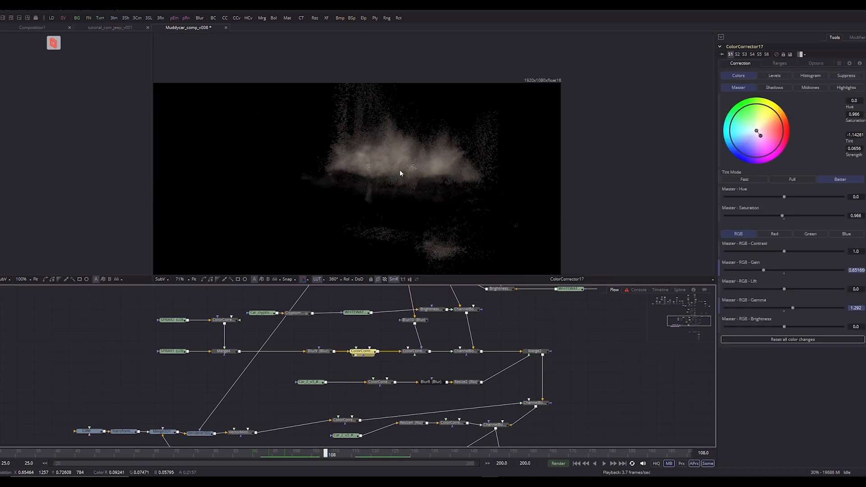
{"action": "key", "text": "ctrl+s"}
Compare the ColorCorrector17 spray with ColorCorrector20 and examine the spray lit by the headlights at frame 108
{"action": "scroll", "coordinate": [387, 163], "scroll_direction": "up", "scroll_amount": 1}
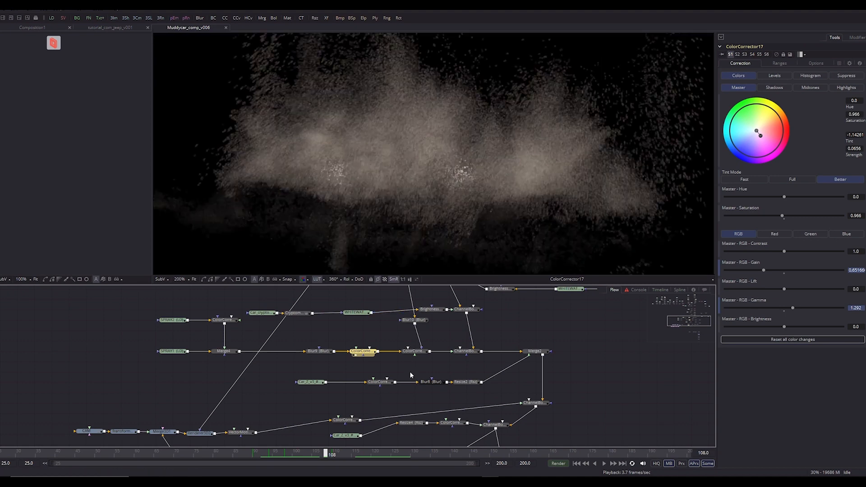
{"action": "left_click", "coordinate": [413, 352]}
{"action": "key", "text": "2"}
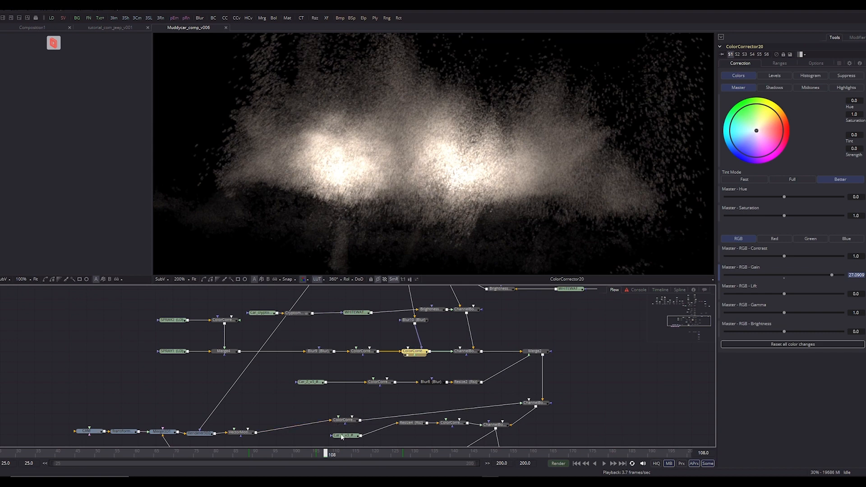
{"action": "scroll", "coordinate": [416, 139], "scroll_direction": "down", "scroll_amount": 2}
{"action": "scroll", "coordinate": [432, 152], "scroll_direction": "up", "scroll_amount": 2}
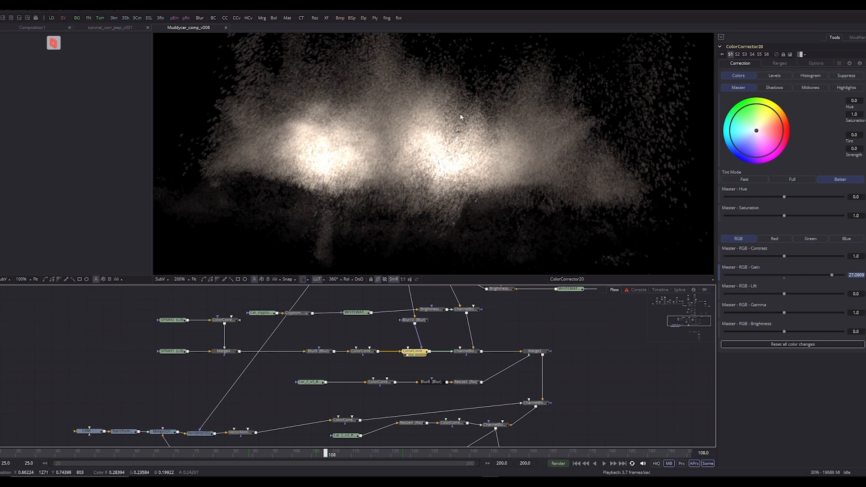
{"action": "left_click_drag", "start_coordinate": [446, 198], "coordinate": [422, 181]}
{"action": "left_click_drag", "start_coordinate": [427, 217], "coordinate": [443, 292]}
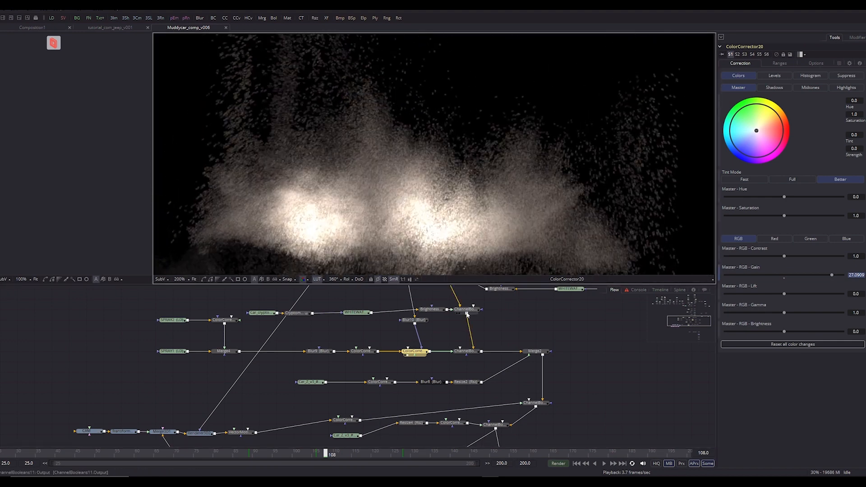
Show ChannelBooleans13's Add settings and view its result up close around the jeep's headlight
{"action": "left_click", "coordinate": [465, 351]}
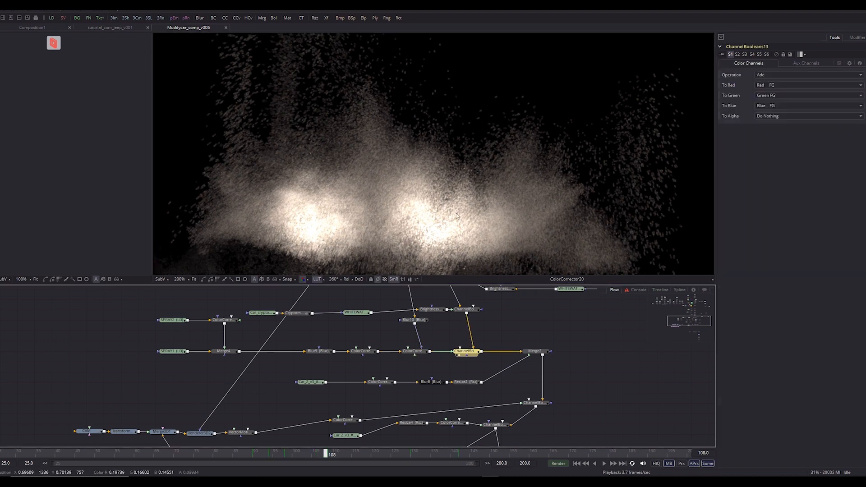
{"action": "left_click_drag", "start_coordinate": [467, 223], "coordinate": [460, 206]}
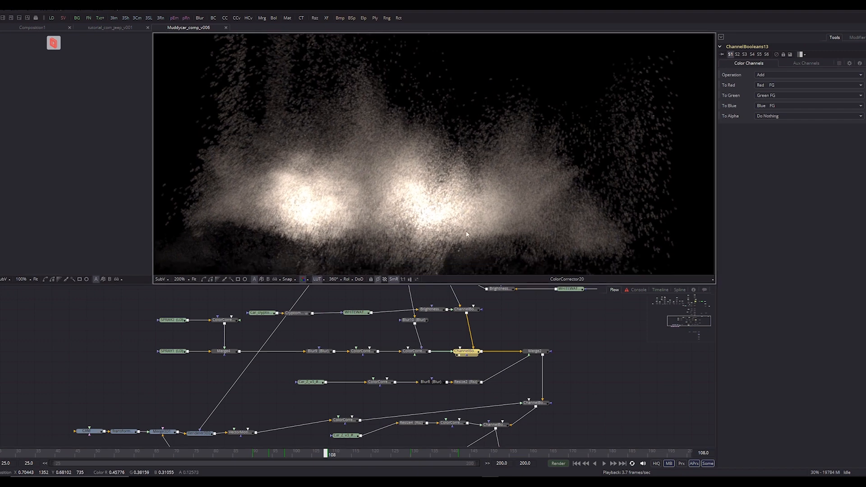
{"action": "left_click_drag", "start_coordinate": [507, 320], "coordinate": [559, 482]}
{"action": "left_click_drag", "start_coordinate": [559, 386], "coordinate": [505, 287]}
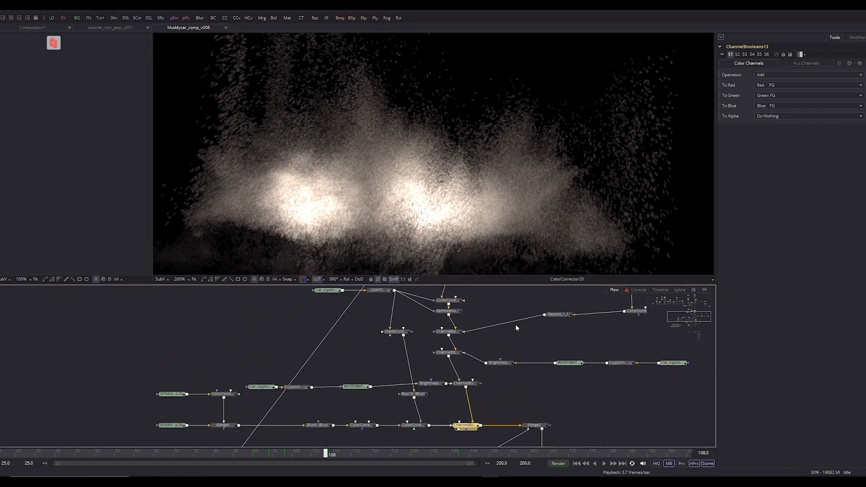
{"action": "scroll", "coordinate": [516, 328], "scroll_direction": "down", "scroll_amount": 3}
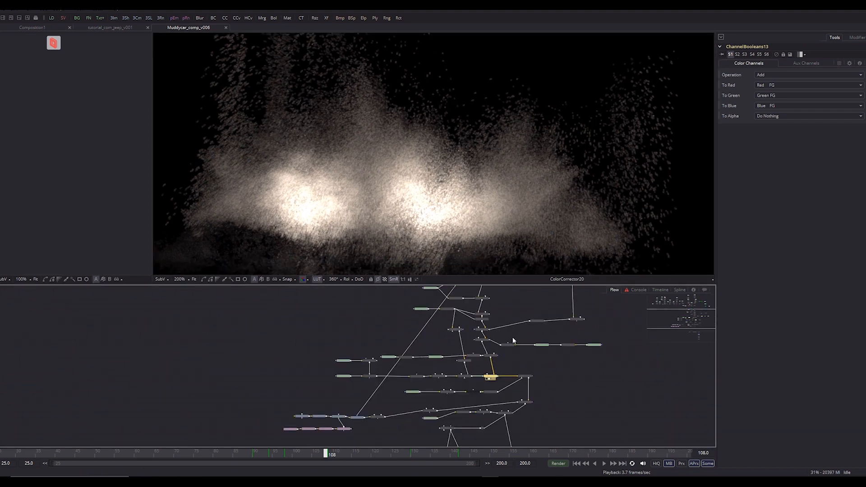
{"action": "key", "text": "2"}
{"action": "scroll", "coordinate": [420, 211], "scroll_direction": "up", "scroll_amount": 4}
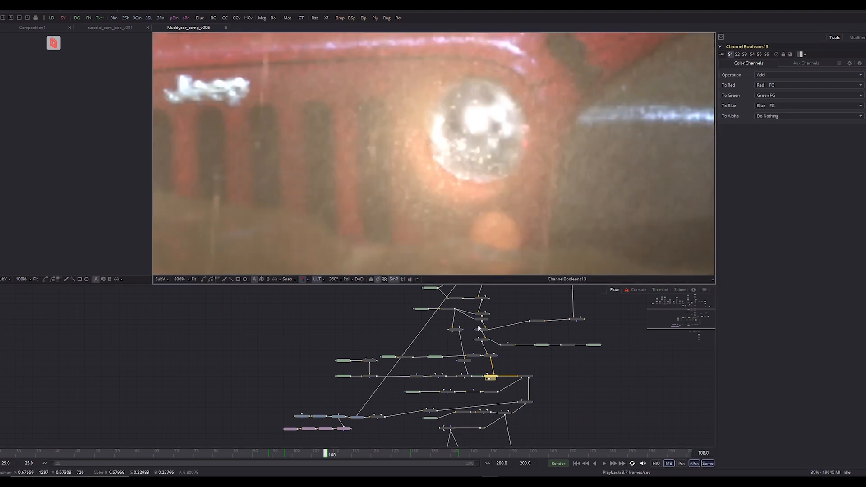
View the ChannelBooleans11 result around the jeep to compare it with ChannelBooleans13
{"action": "scroll", "coordinate": [494, 368], "scroll_direction": "up", "scroll_amount": 4}
{"action": "left_click_drag", "start_coordinate": [544, 359], "coordinate": [534, 389]}
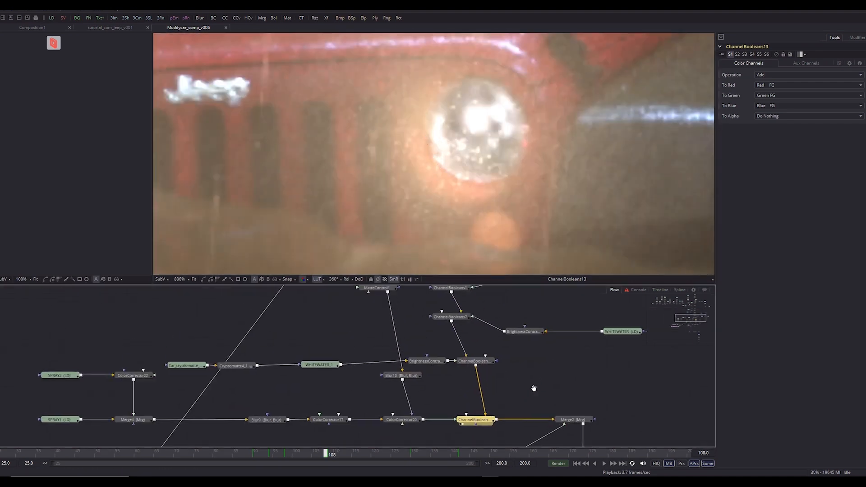
{"action": "left_click", "coordinate": [474, 361]}
{"action": "key", "text": "2"}
{"action": "scroll", "coordinate": [430, 143], "scroll_direction": "down", "scroll_amount": 1}
{"action": "scroll", "coordinate": [429, 143], "scroll_direction": "down", "scroll_amount": 4}
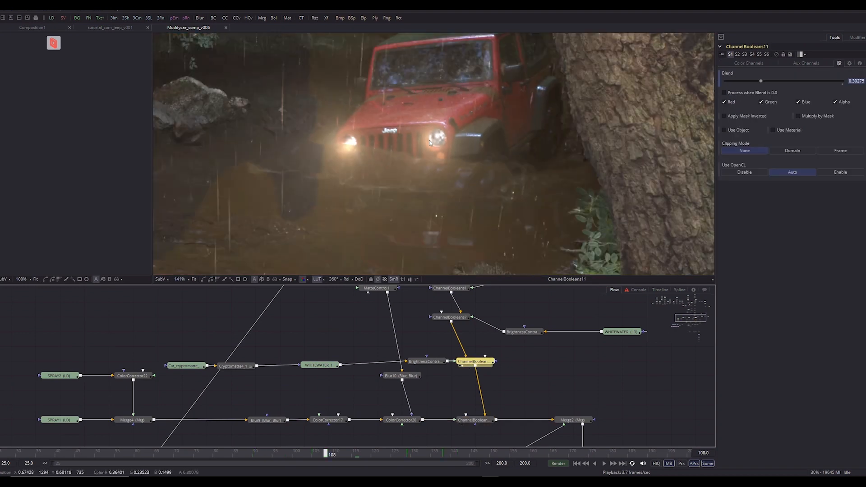
View the LIGHTS headlights matte across the full frame
{"action": "scroll", "coordinate": [396, 133], "scroll_direction": "down", "scroll_amount": 3}
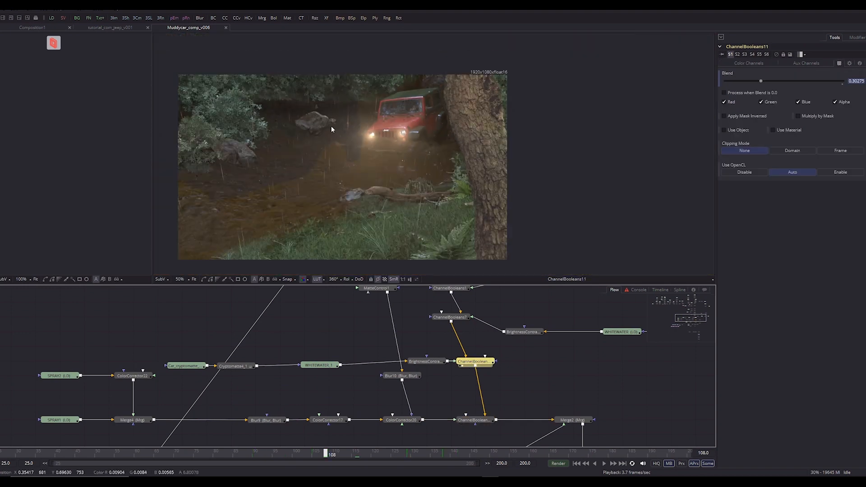
{"action": "left_click_drag", "start_coordinate": [397, 330], "coordinate": [446, 385]}
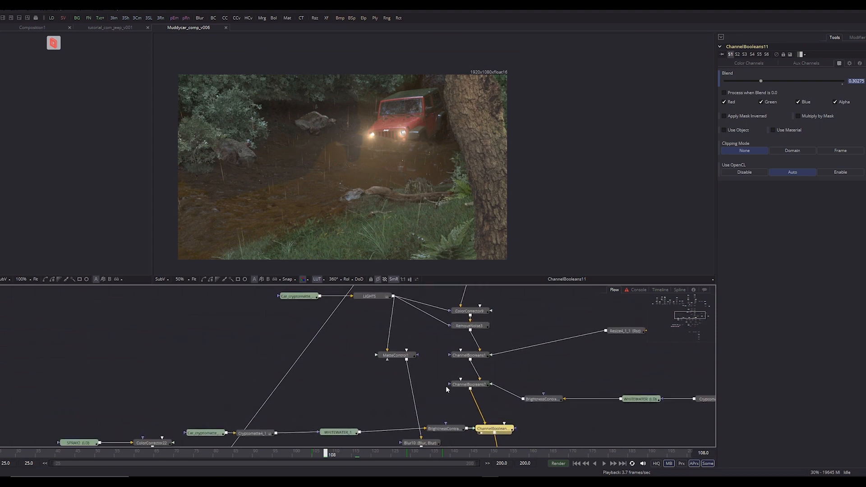
{"action": "left_click", "coordinate": [376, 297]}
{"action": "key", "text": "2"}
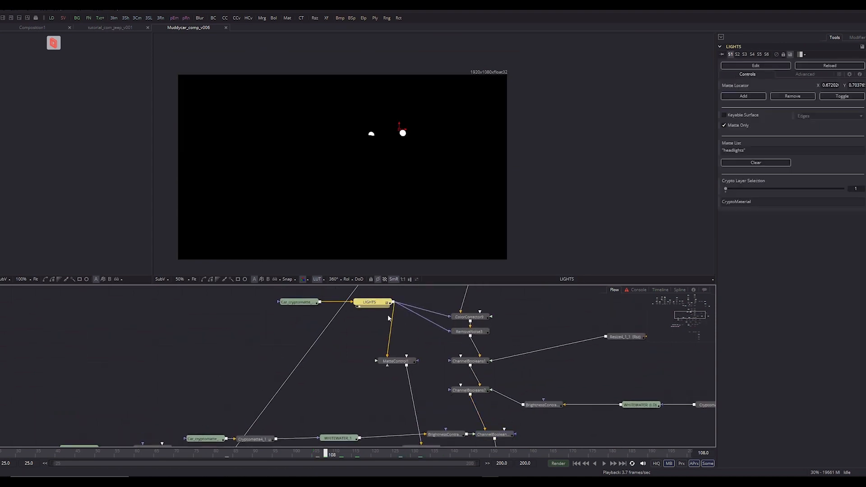
View the ChannelBooleans1 result that sits before the whitewater is added
{"action": "left_click", "coordinate": [382, 393]}
{"action": "left_click", "coordinate": [470, 361]}
{"action": "key", "text": "2"}
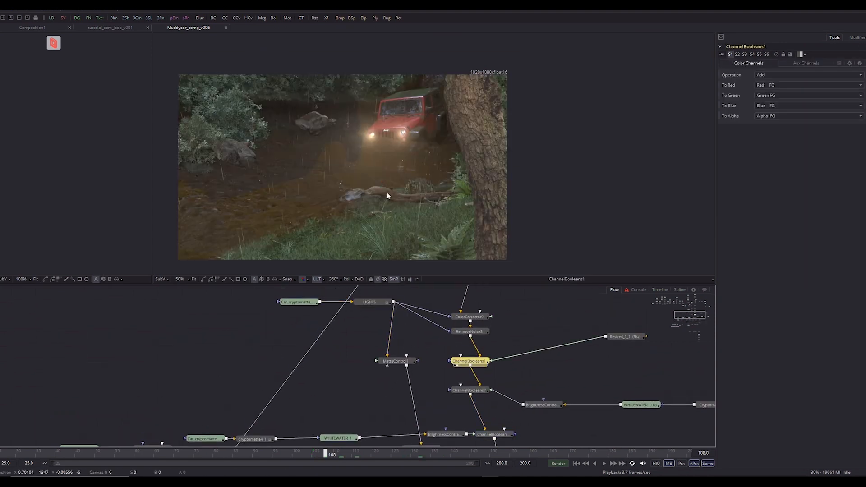
View the Car_cryptomatte_object pass and the Cryptomatte3_1 tree trunk matte it feeds
{"action": "left_click_drag", "start_coordinate": [445, 393], "coordinate": [475, 468]}
{"action": "left_click", "coordinate": [362, 322]}
{"action": "key", "text": "2"}
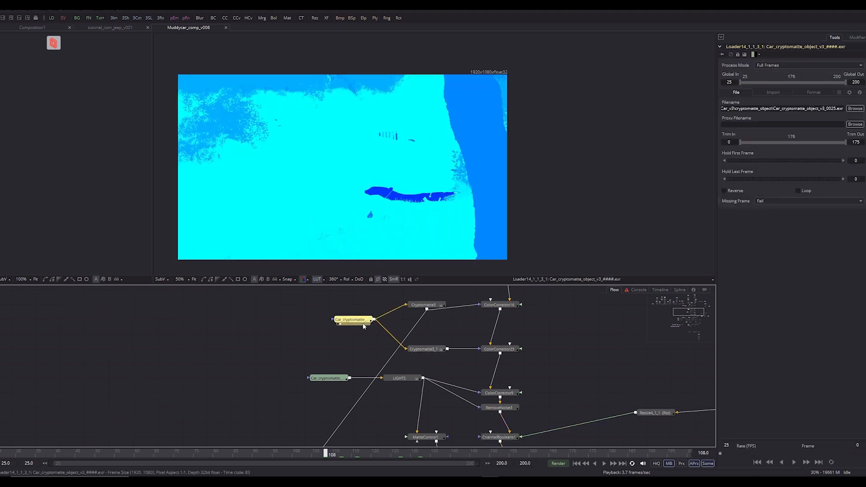
{"action": "left_click", "coordinate": [424, 350]}
{"action": "key", "text": "2"}
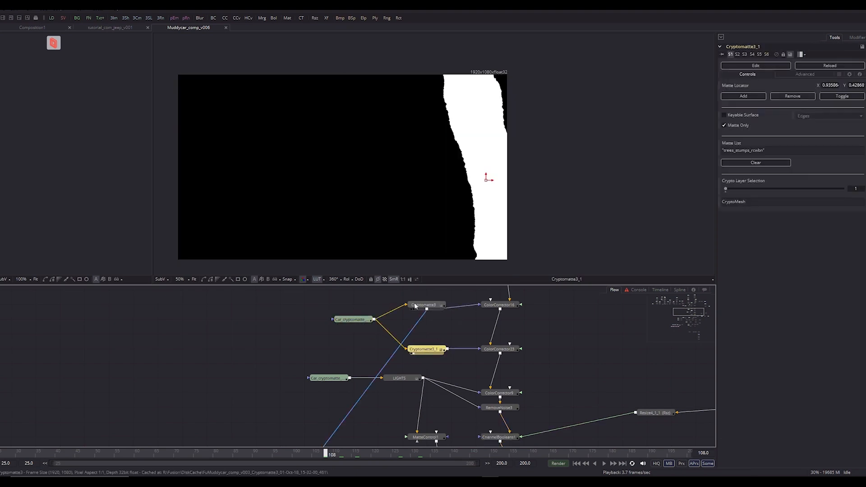
View the Cryptomatte3 foliage matte and save the composition
{"action": "key", "text": "2"}
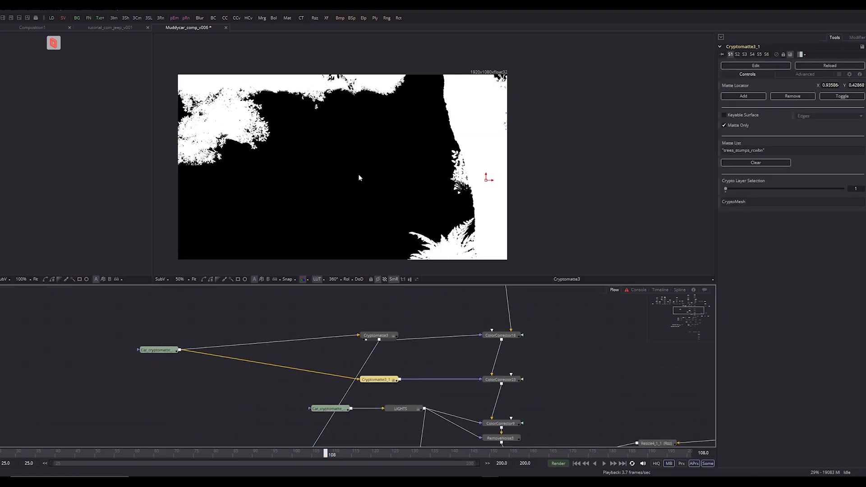
{"action": "key", "text": "ctrl+s"}
{"action": "scroll", "coordinate": [376, 181], "scroll_direction": "down", "scroll_amount": 1}
{"action": "left_click_drag", "start_coordinate": [360, 172], "coordinate": [404, 138]}
{"action": "scroll", "coordinate": [404, 137], "scroll_direction": "up", "scroll_amount": 2}
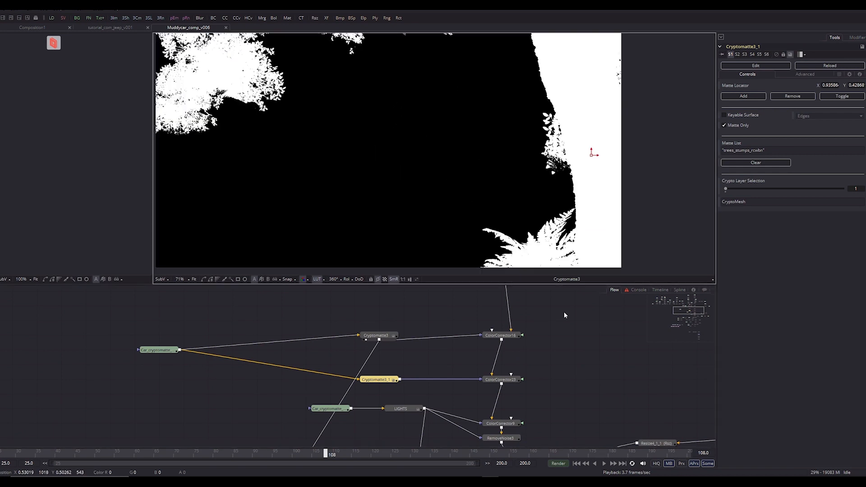
Return to the whitewater branch and view the ChannelBooleans7 result
{"action": "left_click_drag", "start_coordinate": [576, 394], "coordinate": [513, 289]}
{"action": "left_click", "coordinate": [563, 360]}
{"action": "scroll", "coordinate": [458, 174], "scroll_direction": "down", "scroll_amount": 2}
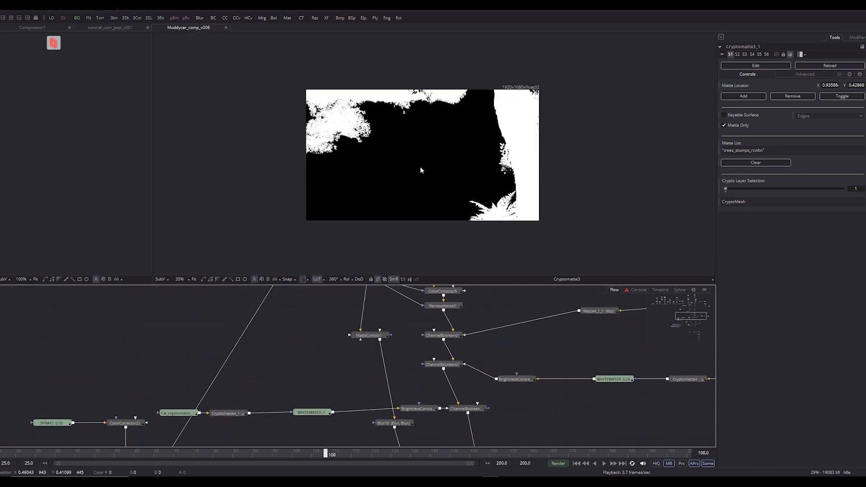
{"action": "left_click_drag", "start_coordinate": [386, 339], "coordinate": [392, 409]}
{"action": "left_click_drag", "start_coordinate": [474, 371], "coordinate": [467, 351]}
{"action": "left_click", "coordinate": [453, 415]}
{"action": "left_click_drag", "start_coordinate": [442, 415], "coordinate": [452, 159]}
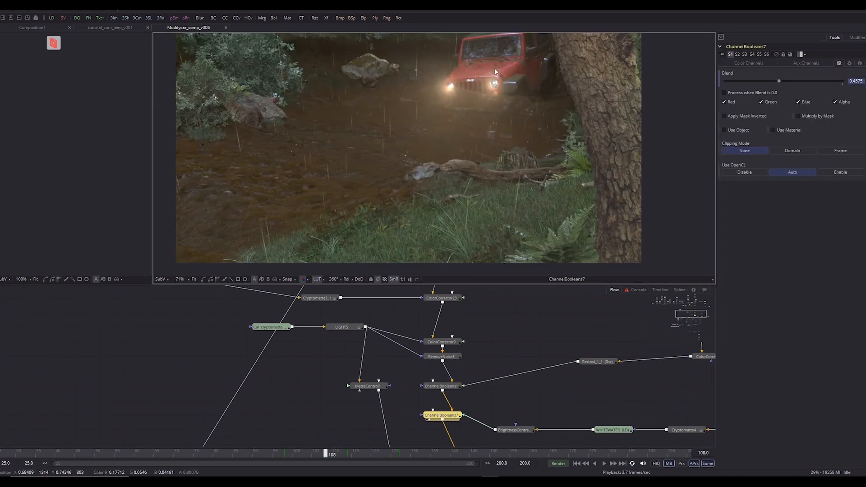
Examine the ChannelBooleans7 composite around the jeep's headlights and the muddy water, along with the nodes before and after it
{"action": "scroll", "coordinate": [484, 126], "scroll_direction": "up", "scroll_amount": 3}
{"action": "left_click_drag", "start_coordinate": [493, 104], "coordinate": [427, 276]}
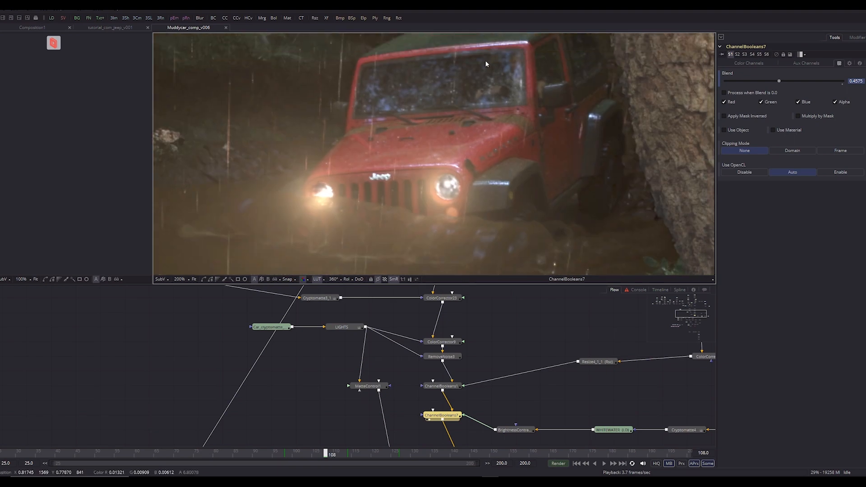
{"action": "scroll", "coordinate": [569, 123], "scroll_direction": "down", "scroll_amount": 3}
{"action": "left_click_drag", "start_coordinate": [493, 158], "coordinate": [385, 153]}
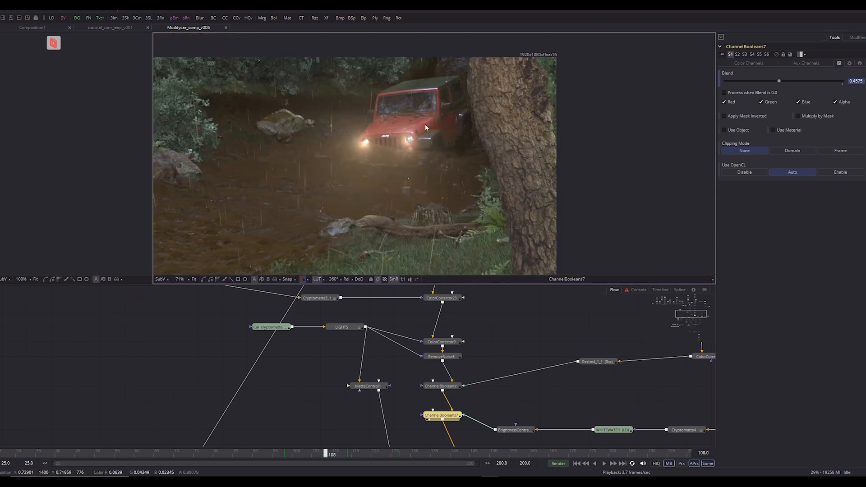
{"action": "scroll", "coordinate": [425, 123], "scroll_direction": "up", "scroll_amount": 2}
{"action": "left_click_drag", "start_coordinate": [481, 406], "coordinate": [518, 298]}
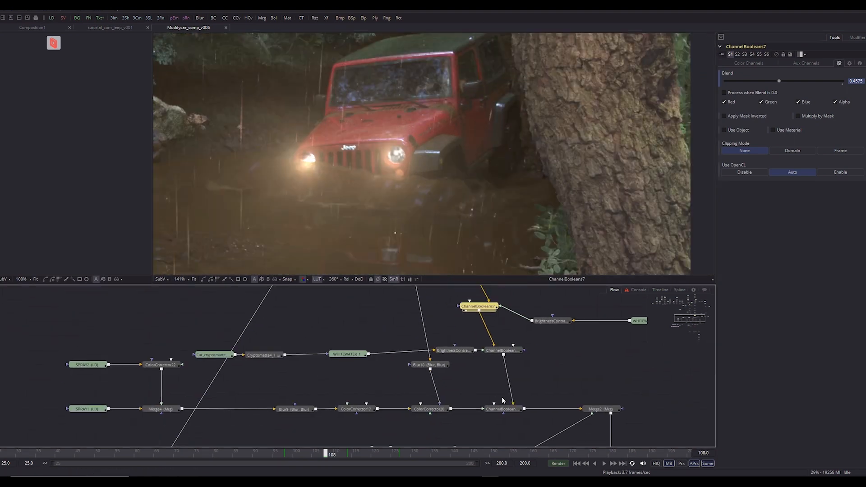
{"action": "left_click_drag", "start_coordinate": [342, 342], "coordinate": [429, 485]}
{"action": "left_click_drag", "start_coordinate": [180, 296], "coordinate": [251, 372]}
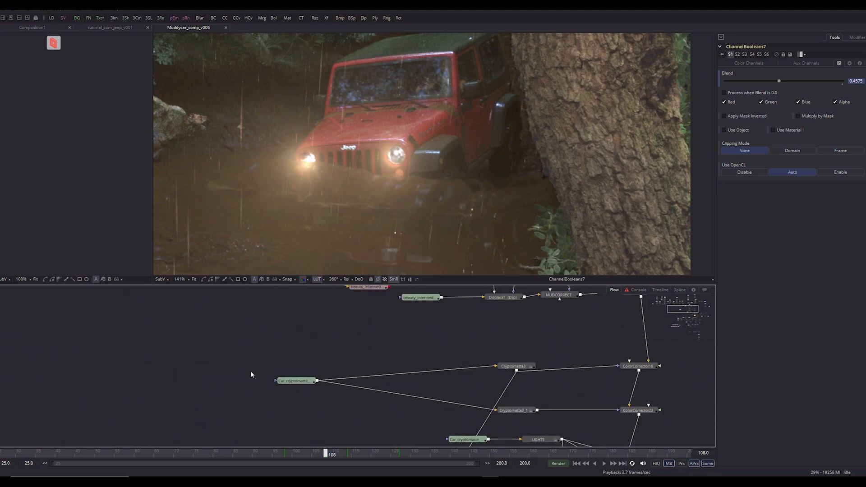
{"action": "left_click_drag", "start_coordinate": [441, 422], "coordinate": [395, 431]}
{"action": "left_click_drag", "start_coordinate": [501, 400], "coordinate": [328, 324]}
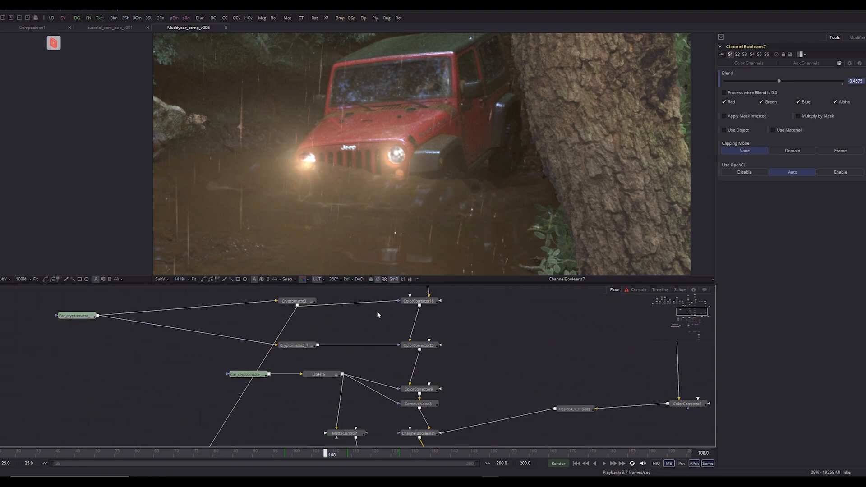
{"action": "left_click_drag", "start_coordinate": [427, 169], "coordinate": [426, 88]}
{"action": "left_click_drag", "start_coordinate": [487, 406], "coordinate": [513, 285]}
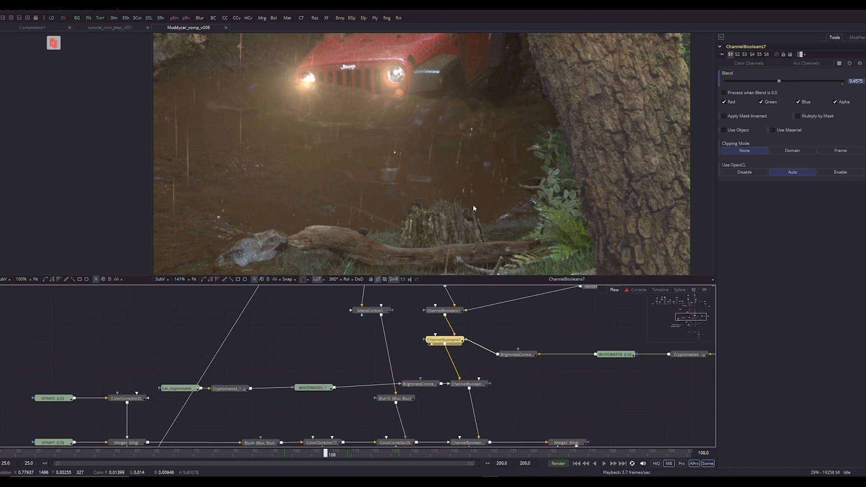
{"action": "scroll", "coordinate": [413, 185], "scroll_direction": "down", "scroll_amount": 2}
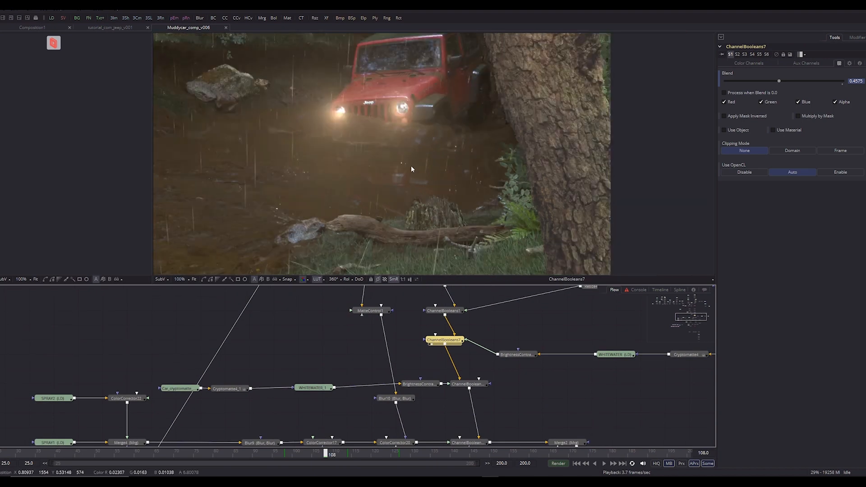
{"action": "left_click_drag", "start_coordinate": [528, 173], "coordinate": [648, 231]}
{"action": "left_click_drag", "start_coordinate": [488, 185], "coordinate": [486, 130]}
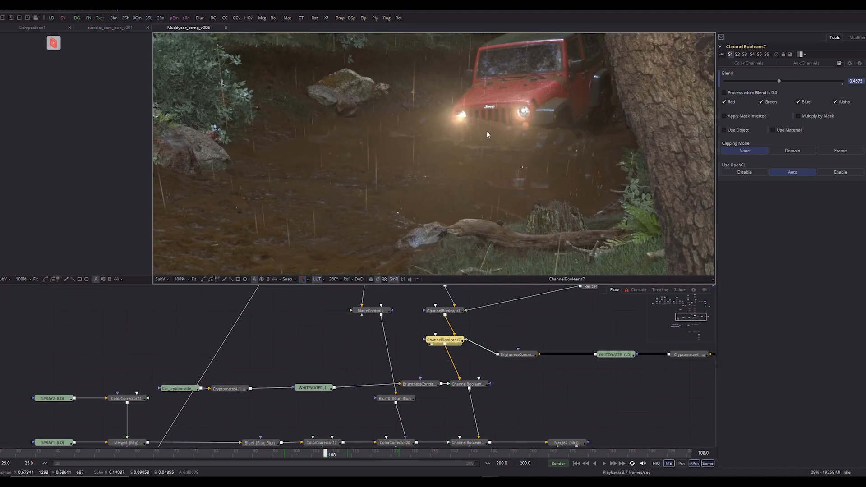
{"action": "scroll", "coordinate": [487, 131], "scroll_direction": "up", "scroll_amount": 2}
{"action": "left_click_drag", "start_coordinate": [499, 325], "coordinate": [518, 402]}
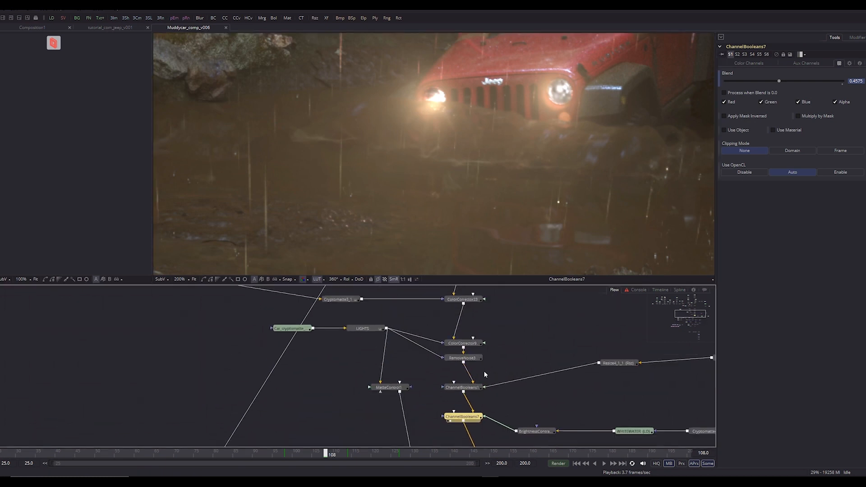
View the ChannelBooleans13 result and examine the jeep's grille and headlights up close
{"action": "left_click_drag", "start_coordinate": [521, 354], "coordinate": [474, 241]}
{"action": "left_click", "coordinate": [440, 396]}
{"action": "left_click_drag", "start_coordinate": [437, 391], "coordinate": [506, 102]}
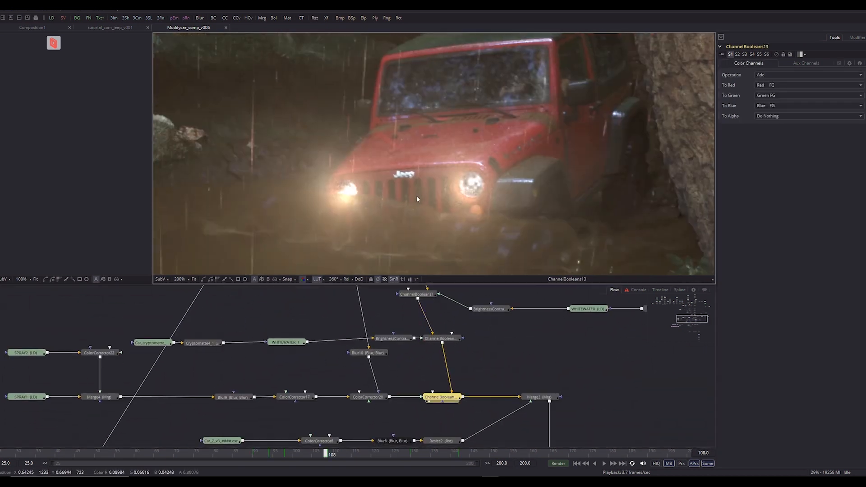
{"action": "scroll", "coordinate": [460, 182], "scroll_direction": "up", "scroll_amount": 2}
{"action": "scroll", "coordinate": [469, 194], "scroll_direction": "up", "scroll_amount": 1}
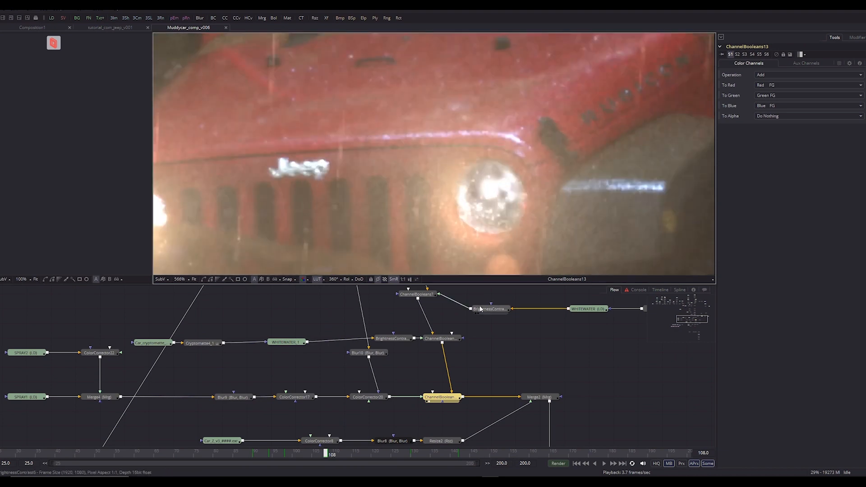
{"action": "scroll", "coordinate": [498, 166], "scroll_direction": "down", "scroll_amount": 2}
{"action": "scroll", "coordinate": [498, 166], "scroll_direction": "down", "scroll_amount": 1}
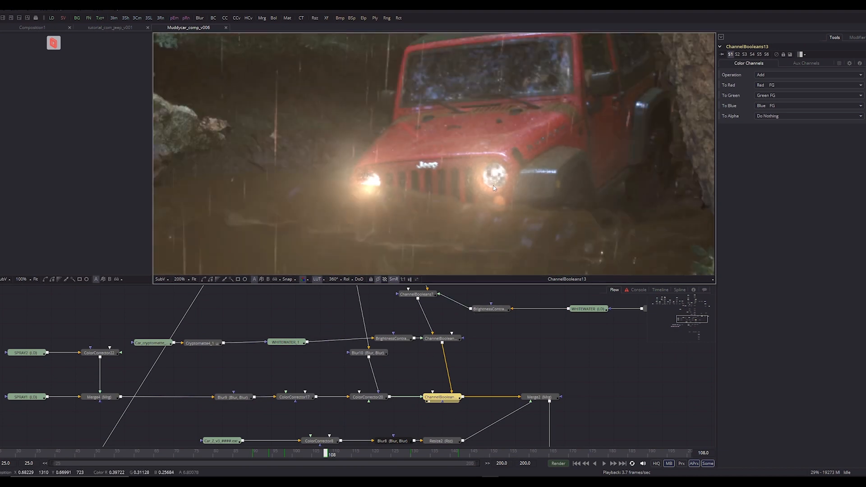
View the ChannelBooleans11 result around the headlights, before the spray is added
{"action": "left_click", "coordinate": [442, 339]}
{"action": "left_click_drag", "start_coordinate": [442, 338], "coordinate": [490, 208]}
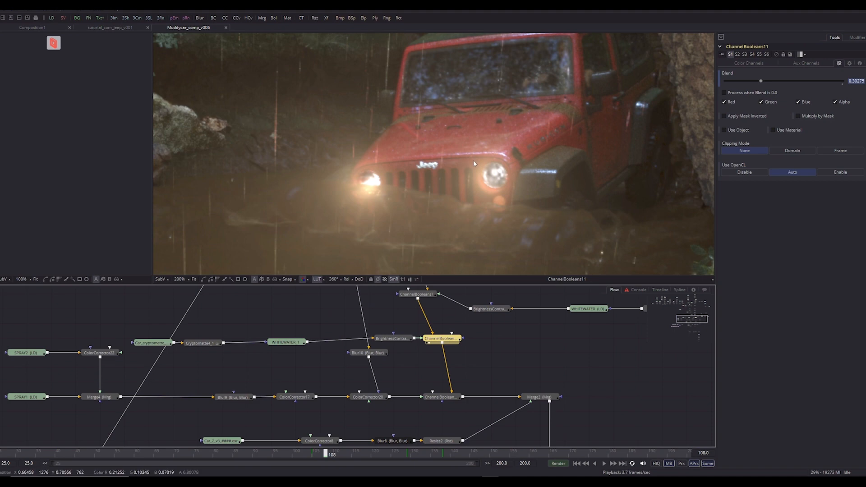
{"action": "scroll", "coordinate": [461, 180], "scroll_direction": "down", "scroll_amount": 2}
{"action": "scroll", "coordinate": [482, 180], "scroll_direction": "up", "scroll_amount": 3}
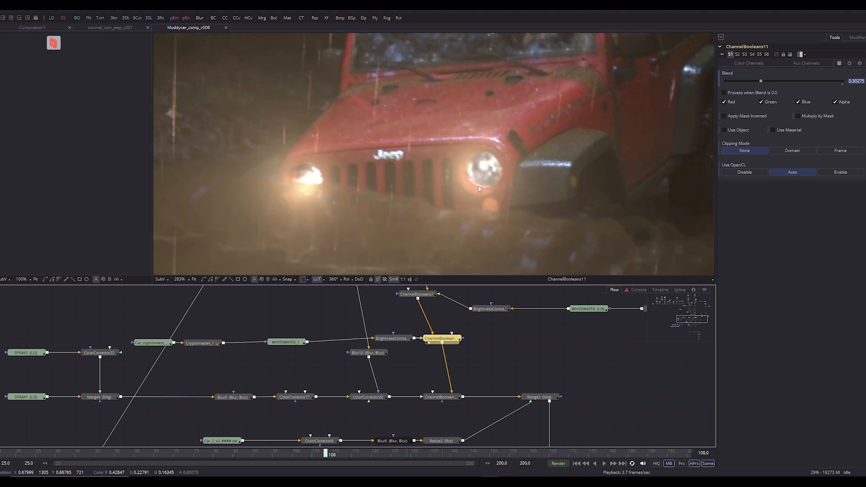
Switch back to ChannelBooleans13 and examine the spray's glow around the headlights, close up and from farther out
{"action": "left_click", "coordinate": [440, 397]}
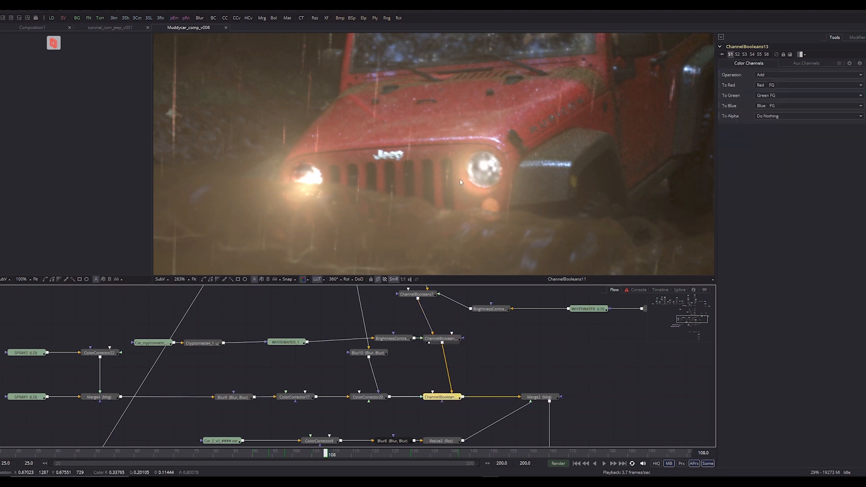
{"action": "key", "text": "1"}
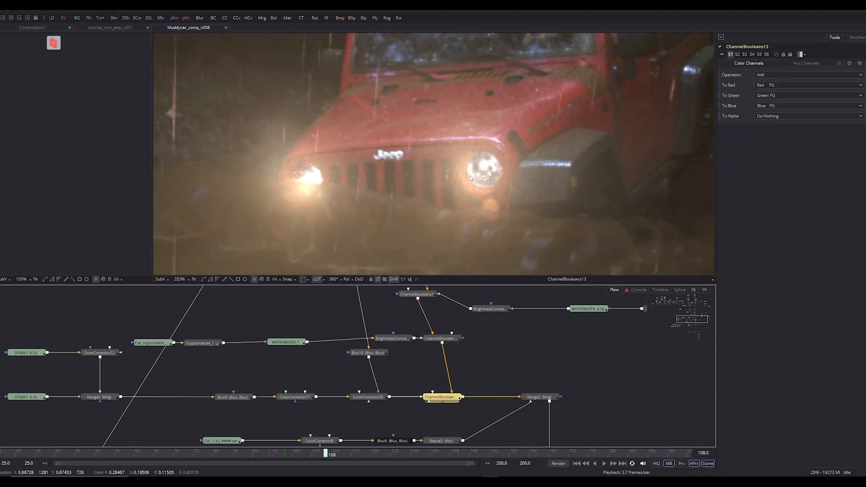
{"action": "scroll", "coordinate": [478, 176], "scroll_direction": "up", "scroll_amount": 1}
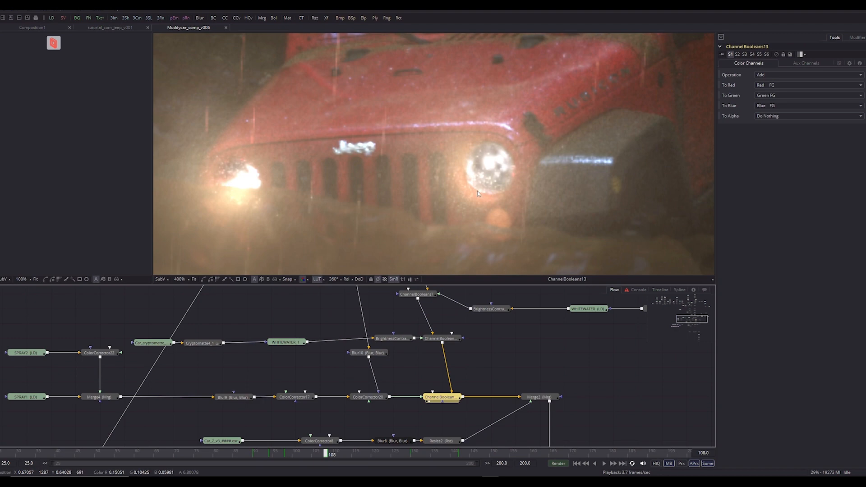
{"action": "scroll", "coordinate": [477, 190], "scroll_direction": "down", "scroll_amount": 2}
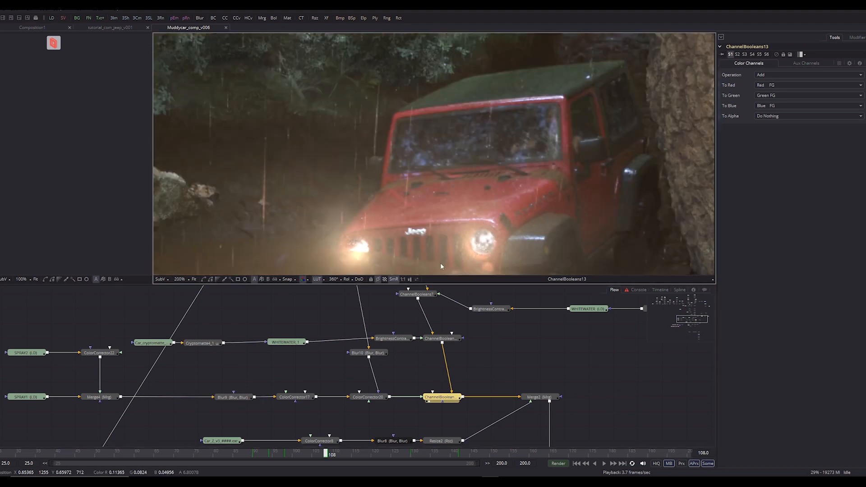
{"action": "scroll", "coordinate": [457, 167], "scroll_direction": "up", "scroll_amount": 1}
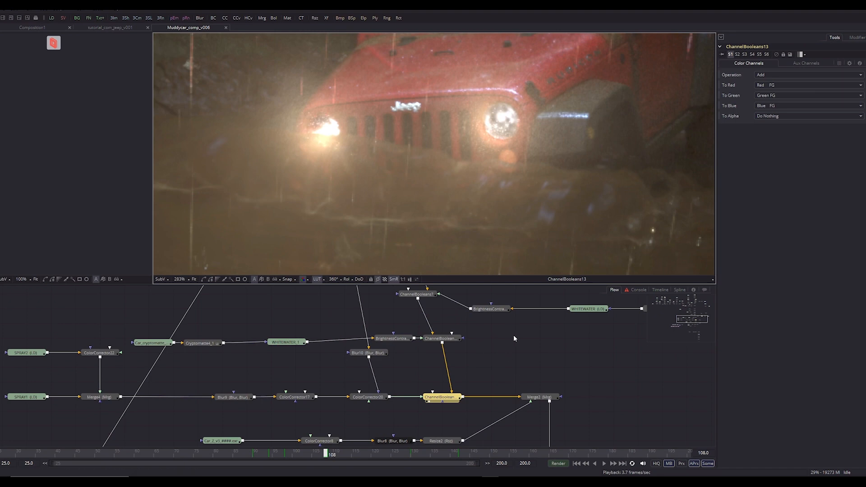
{"action": "scroll", "coordinate": [462, 170], "scroll_direction": "down", "scroll_amount": 5}
{"action": "scroll", "coordinate": [463, 169], "scroll_direction": "up", "scroll_amount": 2}
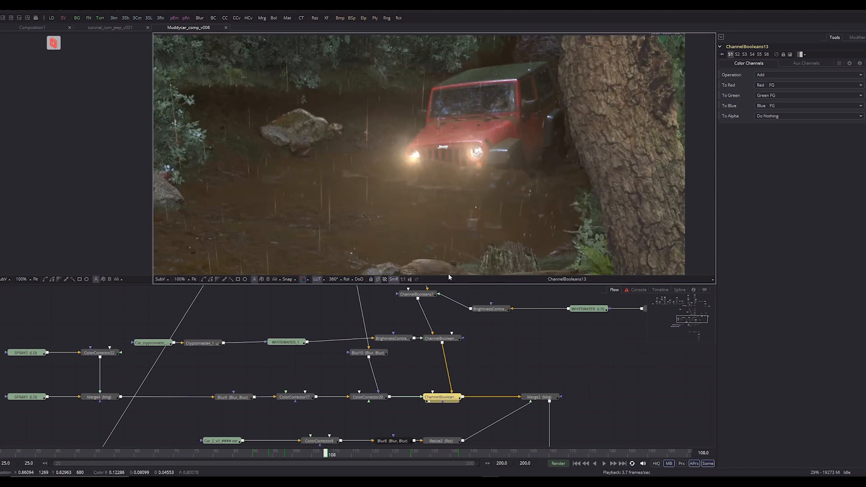
Alternate the viewer between ChannelBooleans11 and ChannelBooleans13 to compare the shot without and with spray
{"action": "left_click", "coordinate": [446, 339]}
{"action": "key", "text": "2"}
{"action": "left_click", "coordinate": [442, 397]}
{"action": "key", "text": "2"}
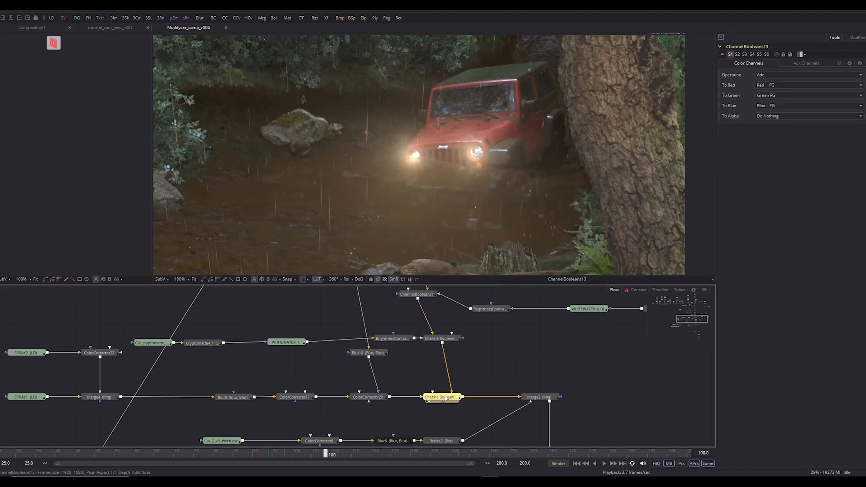
{"action": "left_click", "coordinate": [445, 339]}
{"action": "key", "text": "2"}
{"action": "left_click", "coordinate": [446, 397]}
{"action": "key", "text": "2"}
View the Merge2 result over the whole frame
{"action": "left_click", "coordinate": [540, 397]}
{"action": "key", "text": "2"}
{"action": "left_click_drag", "start_coordinate": [429, 185], "coordinate": [445, 128]}
{"action": "left_click_drag", "start_coordinate": [521, 334], "coordinate": [538, 273]}
{"action": "scroll", "coordinate": [399, 123], "scroll_direction": "down", "scroll_amount": 3}
Compare ChannelBooleans11 with Merge2 to examine the haze that the merge adds
{"action": "left_click", "coordinate": [521, 321]}
{"action": "left_click_drag", "start_coordinate": [521, 321], "coordinate": [517, 383]}
{"action": "left_click_drag", "start_coordinate": [486, 347], "coordinate": [491, 377]}
{"action": "left_click", "coordinate": [458, 371]}
{"action": "key", "text": "2"}
{"action": "left_click", "coordinate": [558, 428]}
{"action": "key", "text": "2"}
{"action": "scroll", "coordinate": [391, 88], "scroll_direction": "up", "scroll_amount": 2}
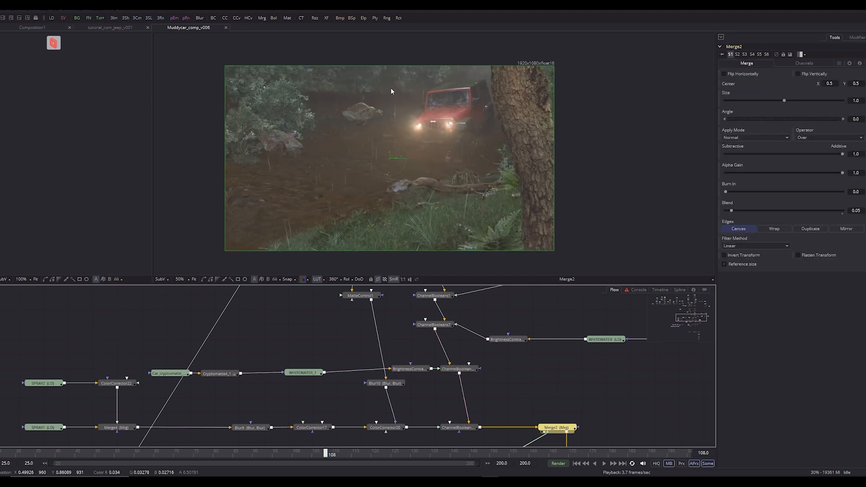
Trace the Merge2 input branch back to the Car_Z_v3 loader and show its file settings
{"action": "left_click", "coordinate": [503, 401]}
{"action": "left_click_drag", "start_coordinate": [503, 401], "coordinate": [533, 324]}
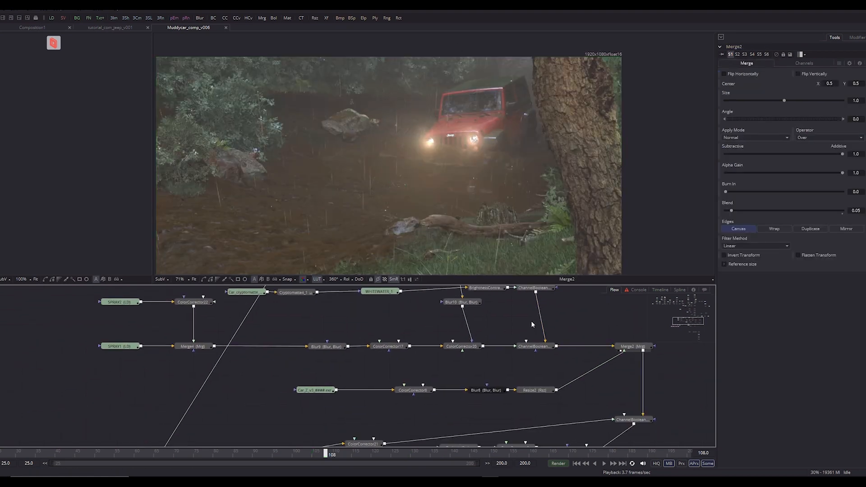
{"action": "left_click_drag", "start_coordinate": [354, 388], "coordinate": [353, 364]}
{"action": "left_click_drag", "start_coordinate": [413, 360], "coordinate": [380, 372]}
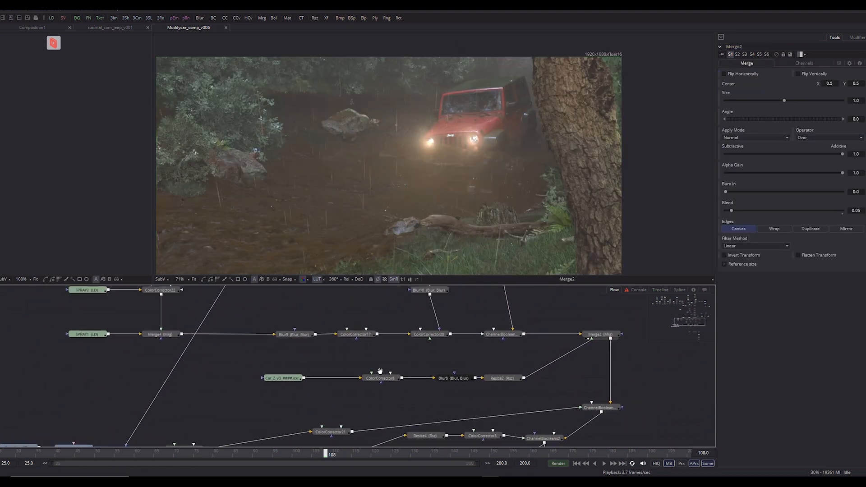
{"action": "left_click", "coordinate": [278, 379]}
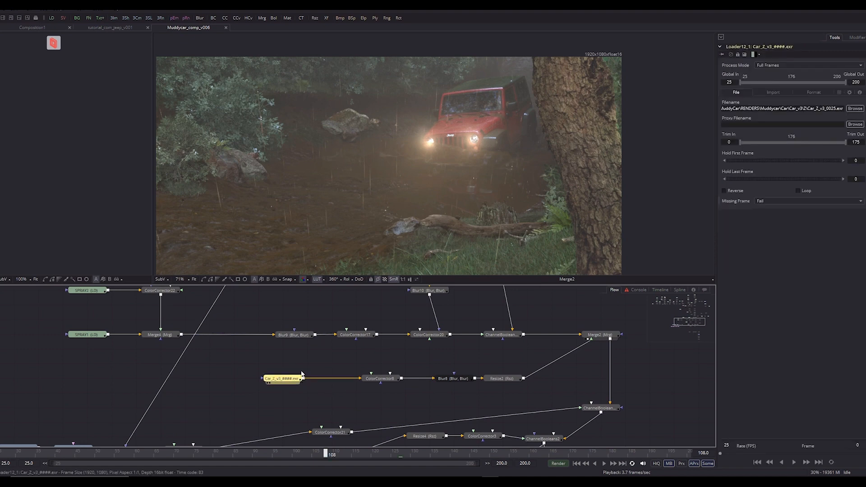
View the Car_Z_v3 depth pass over the whole frame and highlight its file name in the loader's path
{"action": "left_click", "coordinate": [333, 352]}
{"action": "scroll", "coordinate": [353, 225], "scroll_direction": "down", "scroll_amount": 1}
{"action": "left_click_drag", "start_coordinate": [353, 224], "coordinate": [423, 148]}
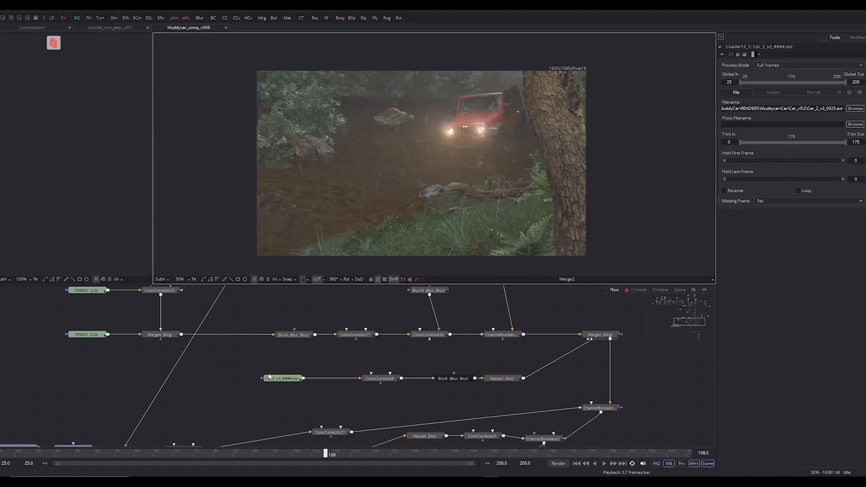
{"action": "left_click", "coordinate": [283, 379]}
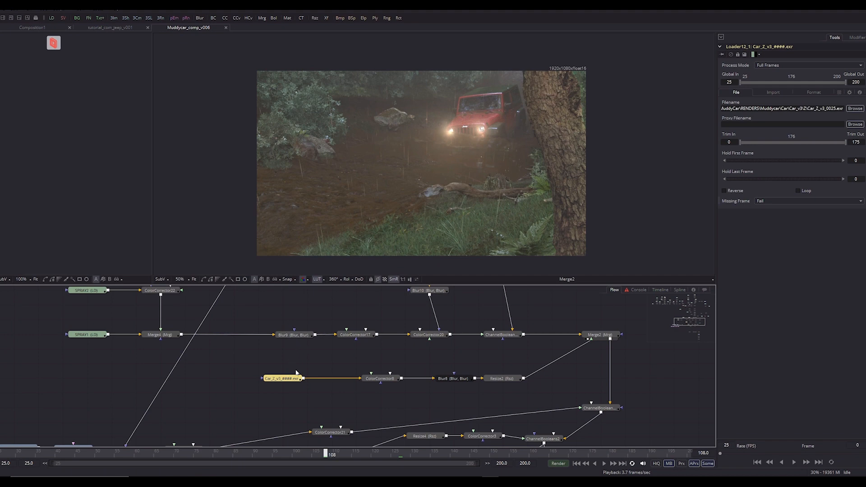
{"action": "key", "text": "2"}
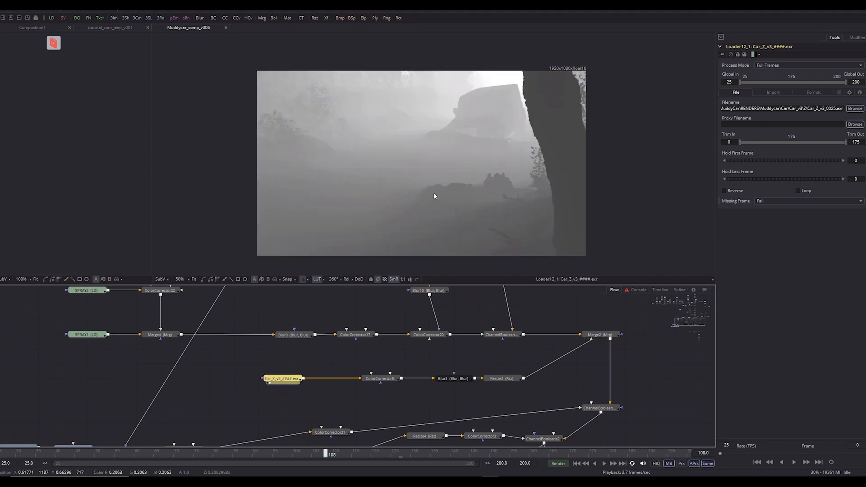
{"action": "left_click", "coordinate": [257, 361]}
{"action": "left_click_drag", "start_coordinate": [286, 380], "coordinate": [301, 391]}
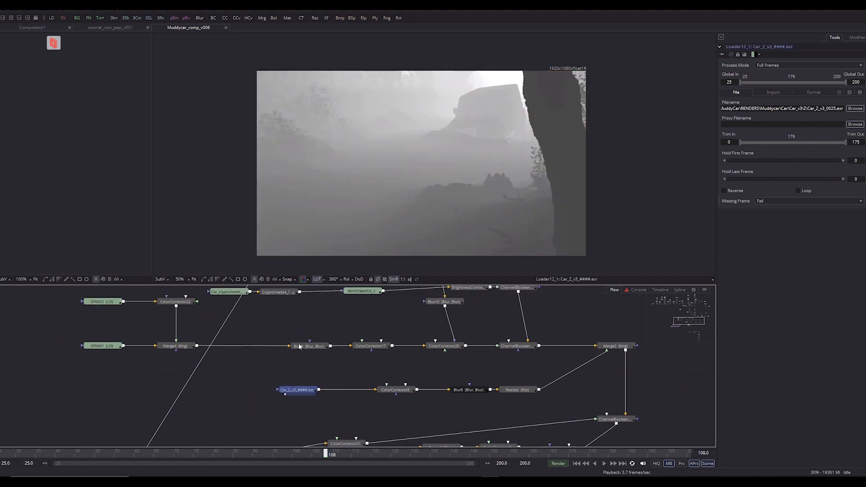
{"action": "scroll", "coordinate": [447, 176], "scroll_direction": "up", "scroll_amount": 1}
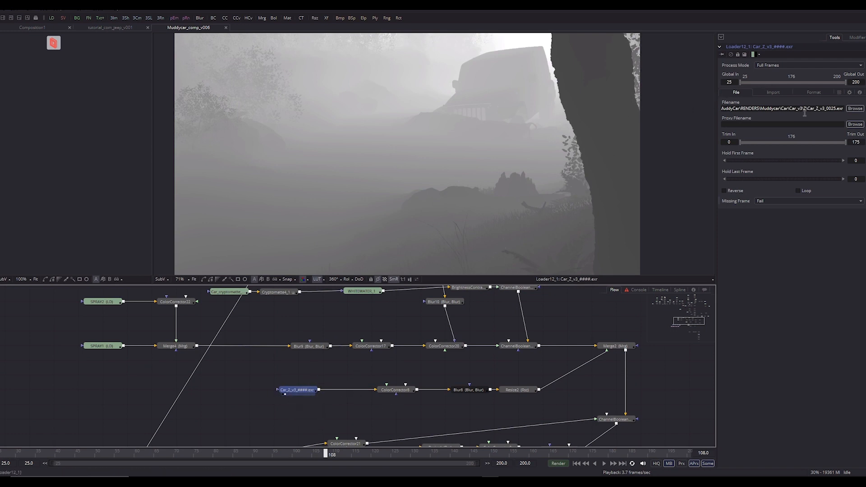
{"action": "left_click_drag", "start_coordinate": [810, 109], "coordinate": [844, 110]}
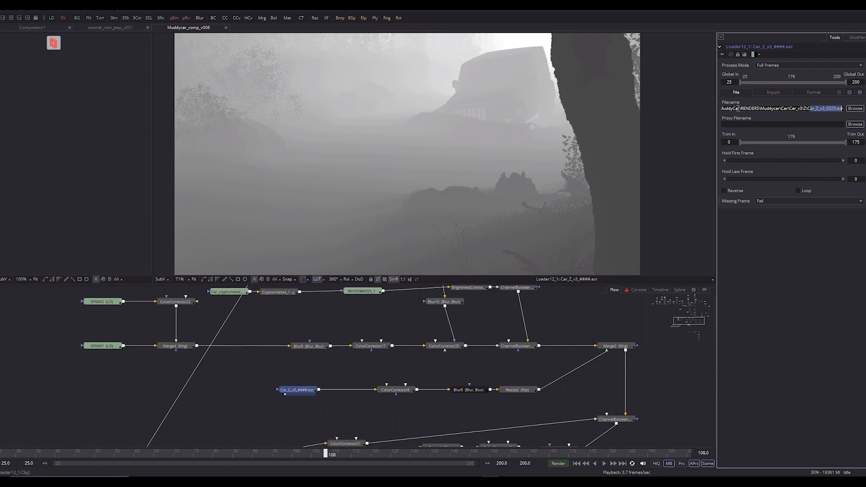
Move the Car_Z_v3 loader node farther away from ColorCorrector8 and save the composition
{"action": "left_click", "coordinate": [289, 391]}
{"action": "left_click_drag", "start_coordinate": [289, 395], "coordinate": [437, 171]}
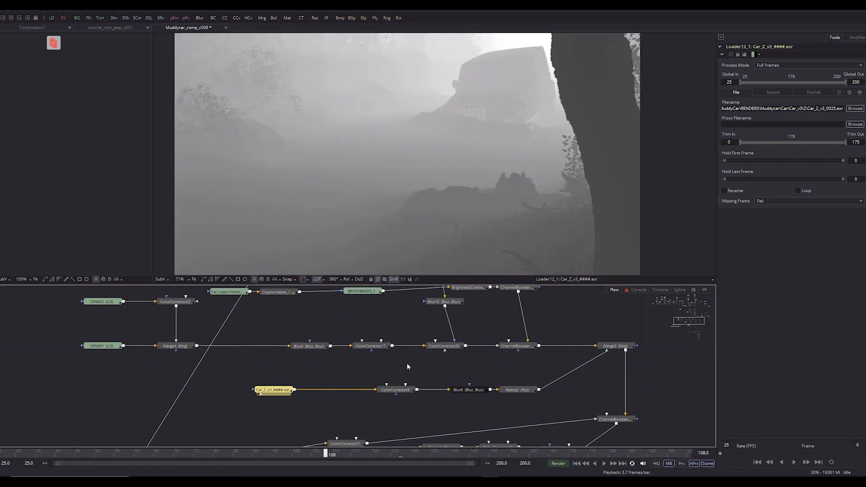
{"action": "key", "text": "ctrl+s"}
View the depth branch stage by stage at ColorCorrector8 and Resize2, ending with the Merge2 result
{"action": "left_click_drag", "start_coordinate": [395, 390], "coordinate": [441, 145]}
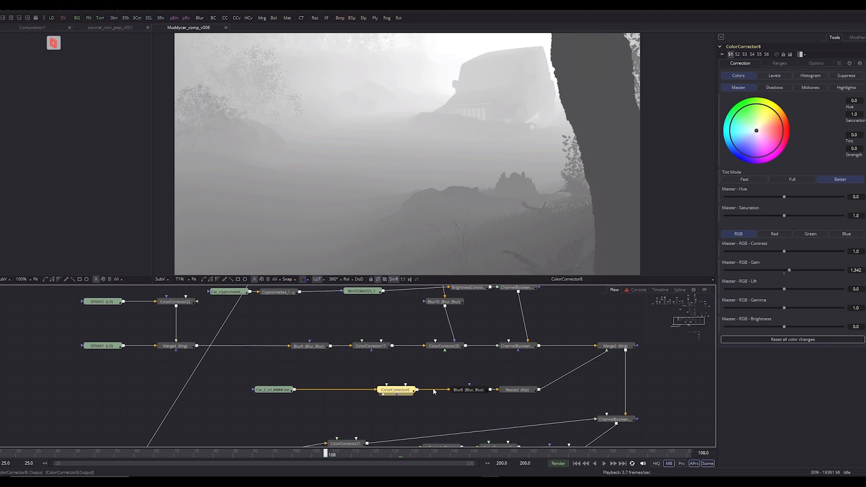
{"action": "left_click_drag", "start_coordinate": [517, 390], "coordinate": [458, 145]}
{"action": "scroll", "coordinate": [459, 144], "scroll_direction": "down", "scroll_amount": 1}
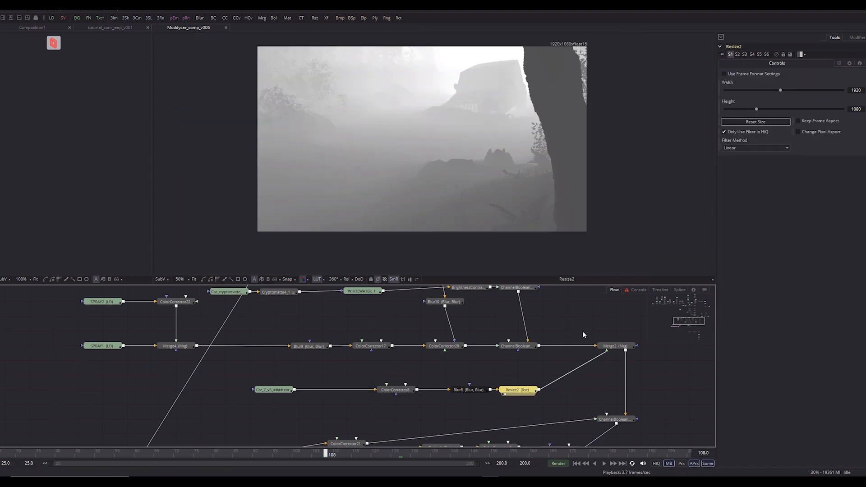
{"action": "left_click", "coordinate": [610, 349]}
{"action": "key", "text": "2"}
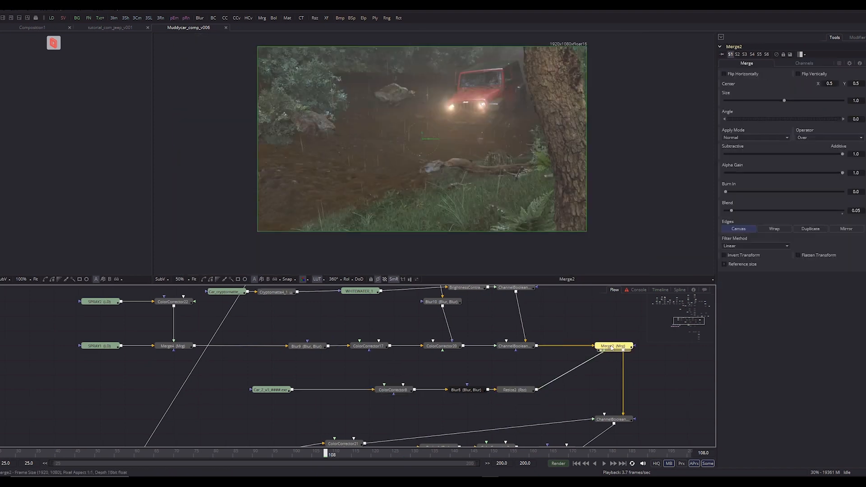
Try a stronger haze by raising Merge2's blend to 0.223, and undo the change
{"action": "left_click", "coordinate": [839, 63]}
{"action": "left_click_drag", "start_coordinate": [733, 81], "coordinate": [753, 91]}
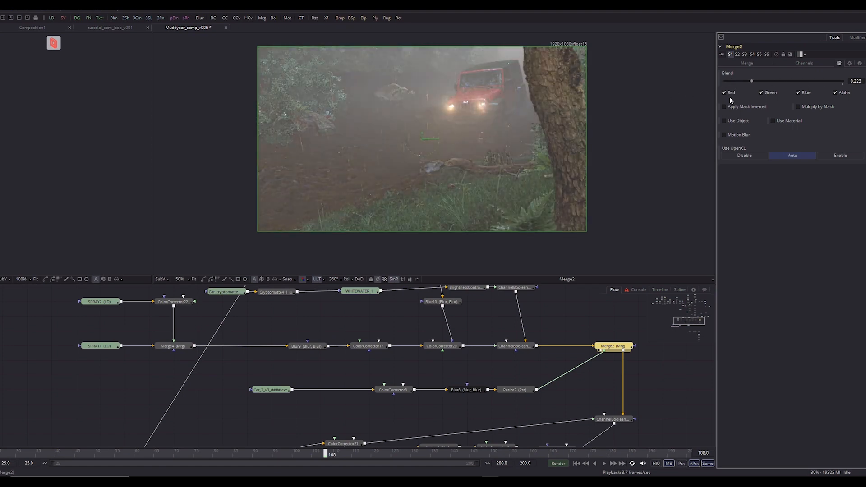
{"action": "key", "text": "ctrl+z"}
Examine the Merge2 haze up close around the log and grass, and show ChannelBooleans11's blend settings
{"action": "scroll", "coordinate": [481, 151], "scroll_direction": "up", "scroll_amount": 2}
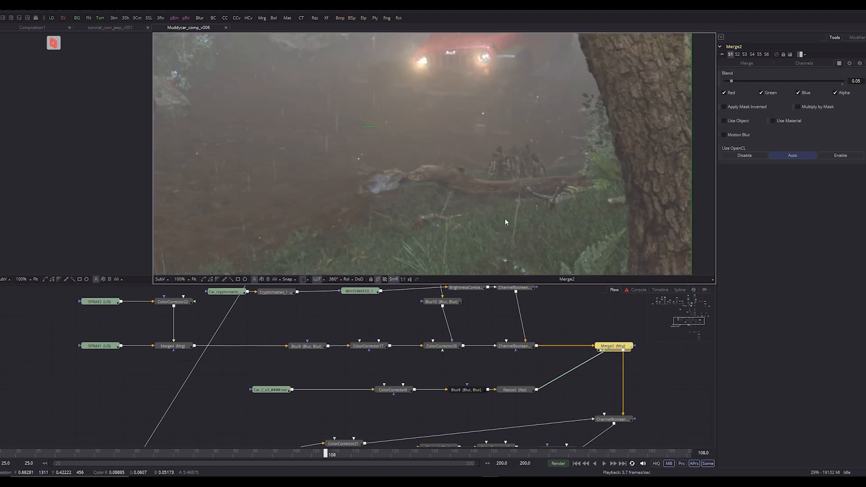
{"action": "scroll", "coordinate": [503, 222], "scroll_direction": "down", "scroll_amount": 2}
{"action": "left_click_drag", "start_coordinate": [452, 359], "coordinate": [413, 412]}
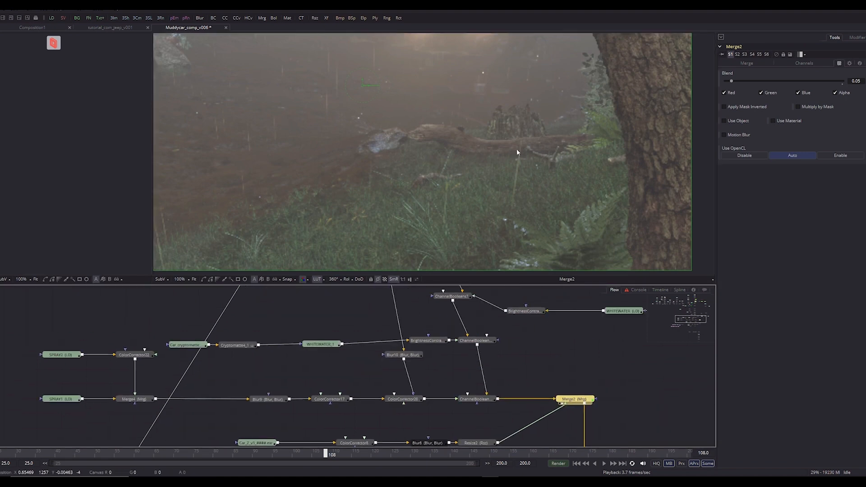
{"action": "scroll", "coordinate": [517, 146], "scroll_direction": "down", "scroll_amount": 3}
{"action": "left_click", "coordinate": [477, 341]}
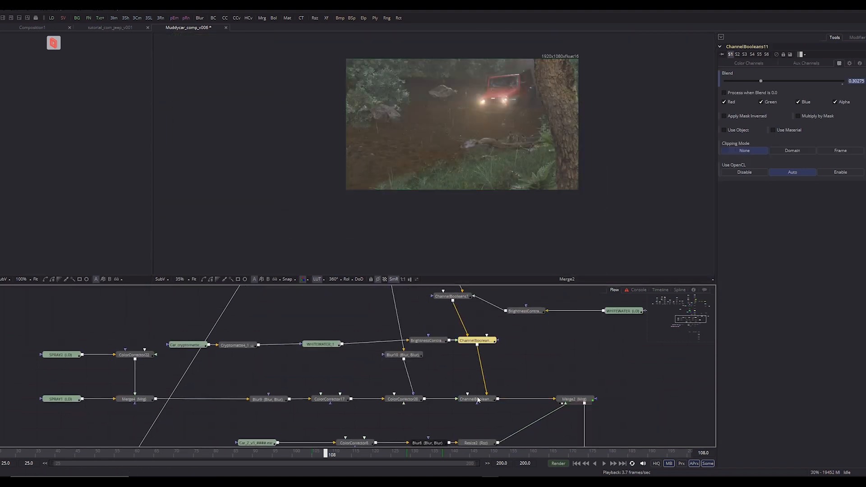
Examine the Merge2 composite up close, covering the jeep, its headlights, the rain, the rocks and the muddy water
{"action": "left_click", "coordinate": [477, 399]}
{"action": "scroll", "coordinate": [540, 118], "scroll_direction": "up", "scroll_amount": 2}
{"action": "scroll", "coordinate": [496, 145], "scroll_direction": "up", "scroll_amount": 4}
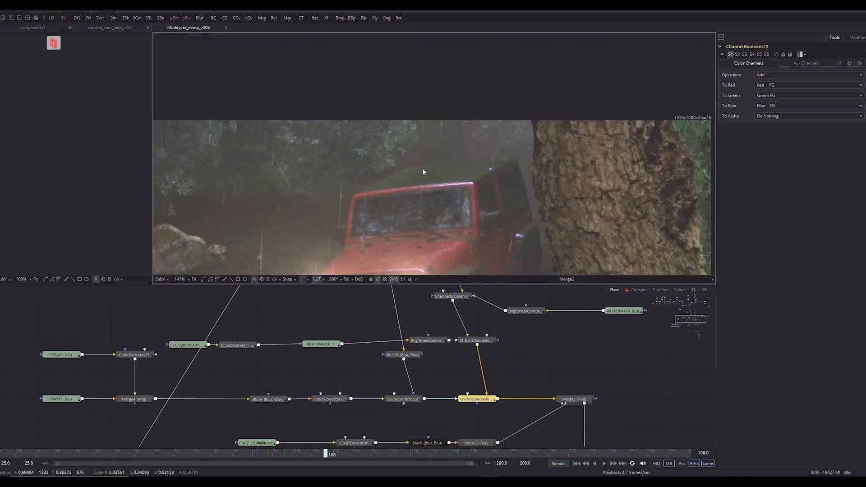
{"action": "left_click_drag", "start_coordinate": [424, 172], "coordinate": [527, 68]}
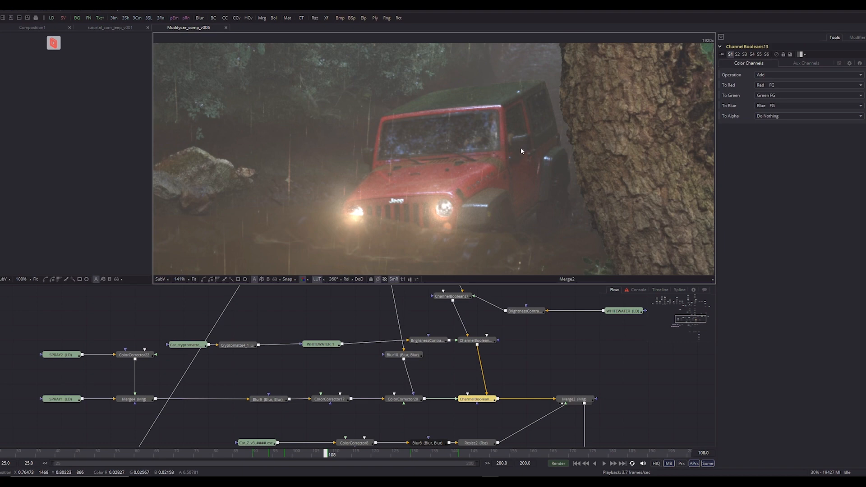
{"action": "scroll", "coordinate": [580, 226], "scroll_direction": "down", "scroll_amount": 2}
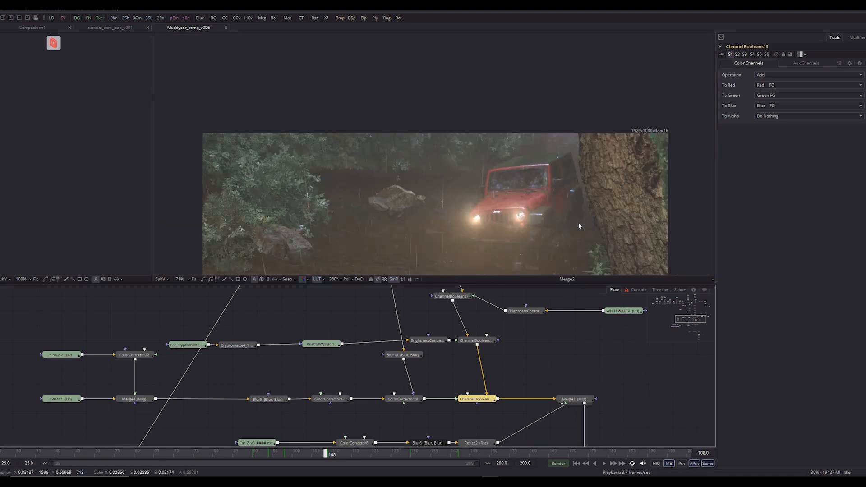
{"action": "left_click_drag", "start_coordinate": [580, 225], "coordinate": [453, 158]}
{"action": "scroll", "coordinate": [453, 158], "scroll_direction": "up", "scroll_amount": 2}
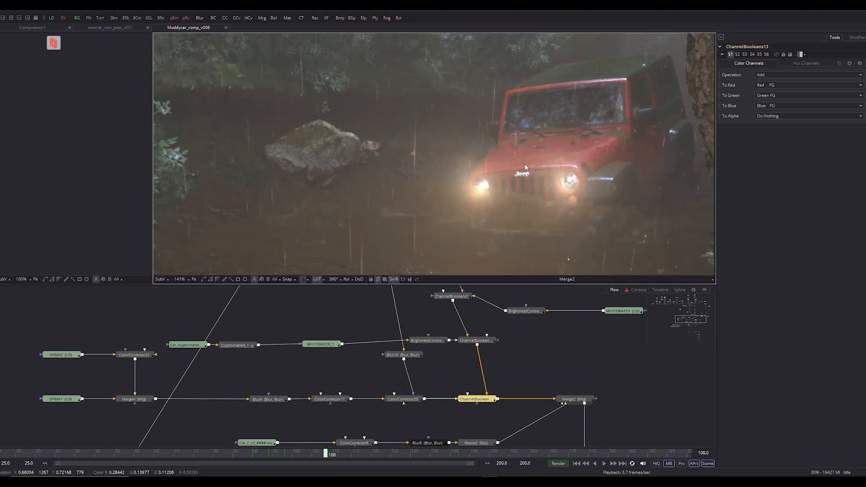
{"action": "scroll", "coordinate": [433, 167], "scroll_direction": "down", "scroll_amount": 3}
{"action": "scroll", "coordinate": [428, 170], "scroll_direction": "up", "scroll_amount": 3}
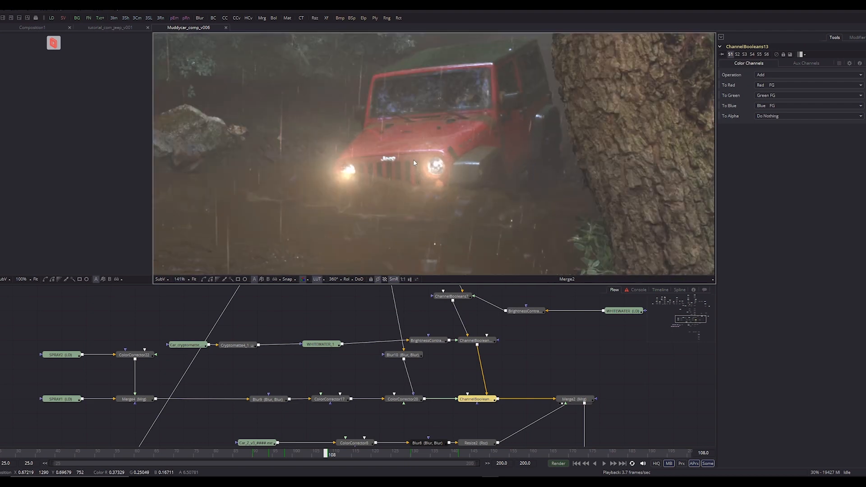
{"action": "left_click_drag", "start_coordinate": [414, 163], "coordinate": [549, 178]}
{"action": "left_click_drag", "start_coordinate": [451, 157], "coordinate": [423, 152]}
{"action": "scroll", "coordinate": [427, 145], "scroll_direction": "down", "scroll_amount": 3}
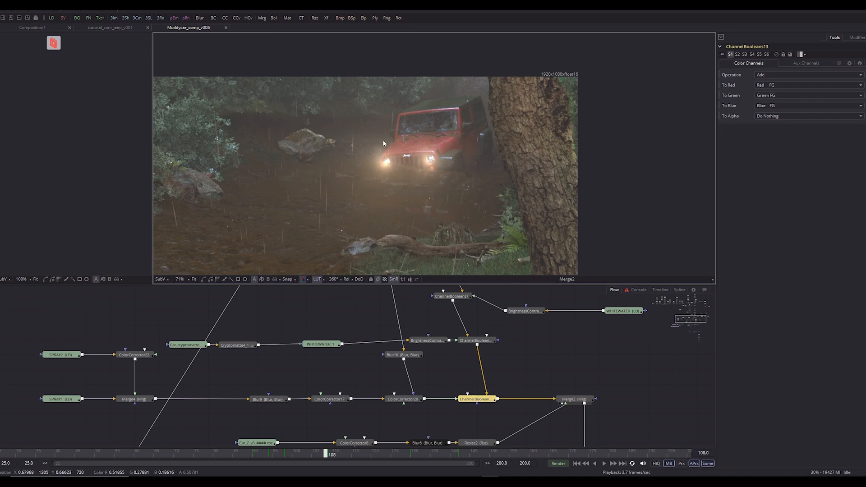
{"action": "scroll", "coordinate": [352, 149], "scroll_direction": "up", "scroll_amount": 1}
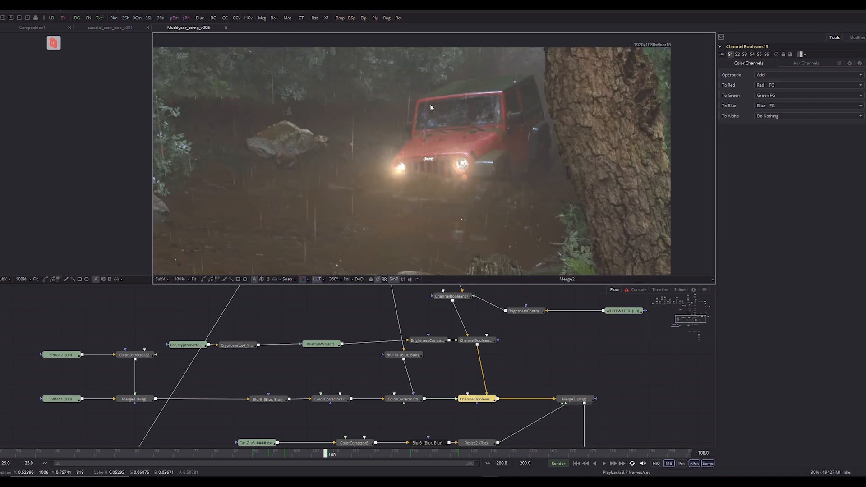
{"action": "left_click_drag", "start_coordinate": [283, 181], "coordinate": [448, 136]}
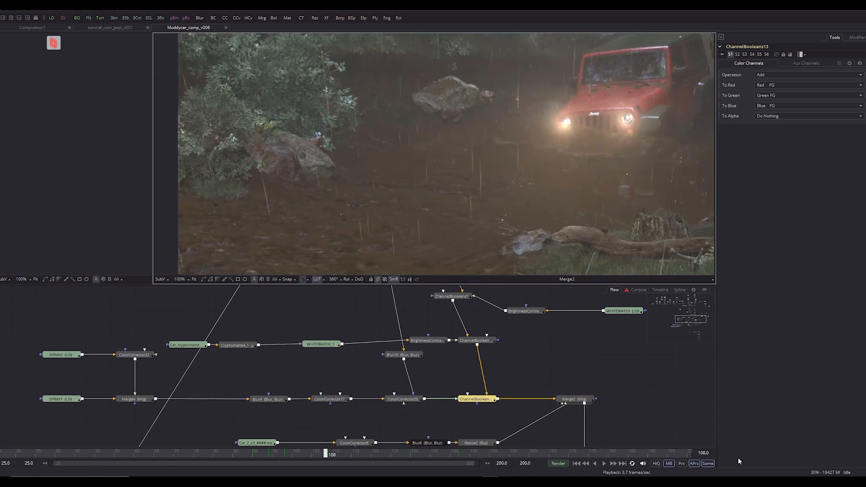
Load ChannelBooleans12 into the viewer and find the particle branch that feeds it
{"action": "left_click_drag", "start_coordinate": [699, 417], "coordinate": [646, 330]}
{"action": "left_click", "coordinate": [522, 384]}
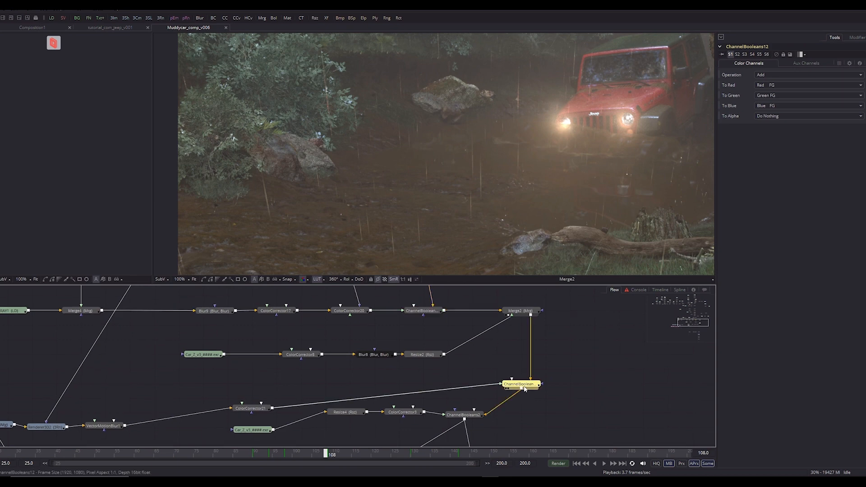
{"action": "left_click_drag", "start_coordinate": [267, 377], "coordinate": [372, 348]}
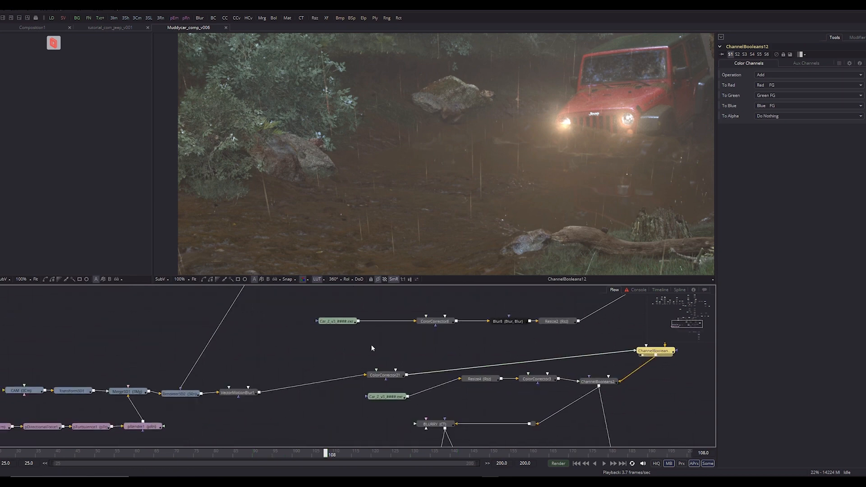
View the VectorMotionBlur1 output, open the CAM node's controls, and play back the rendered particles
{"action": "left_click", "coordinate": [320, 364]}
{"action": "left_click_drag", "start_coordinate": [320, 364], "coordinate": [355, 365]}
{"action": "left_click_drag", "start_coordinate": [531, 381], "coordinate": [321, 415]}
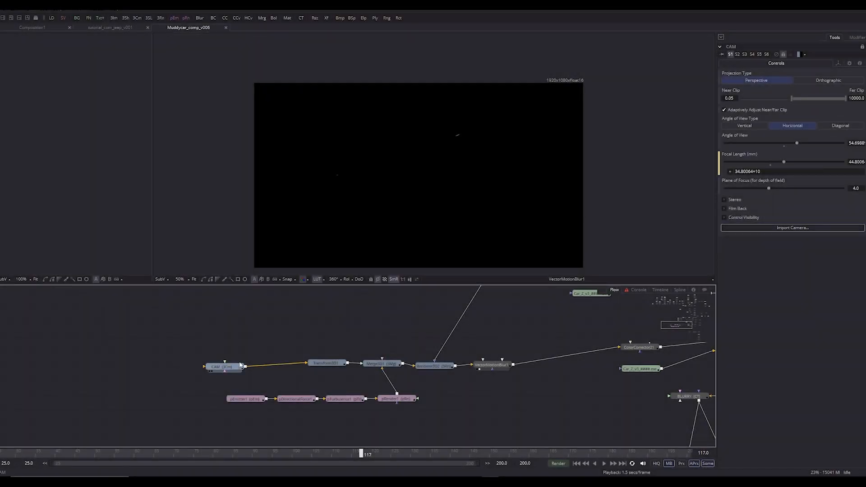
{"action": "left_click", "coordinate": [241, 366]}
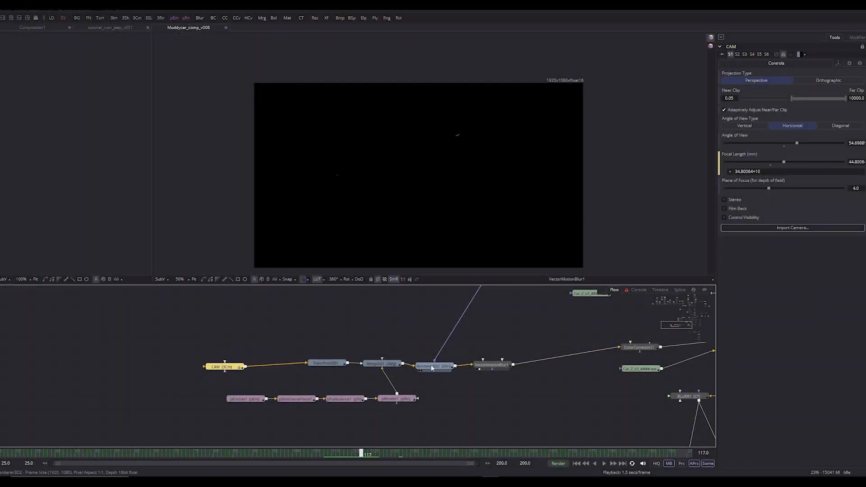
{"action": "scroll", "coordinate": [413, 173], "scroll_direction": "up", "scroll_amount": 1}
{"action": "key", "text": "space"}
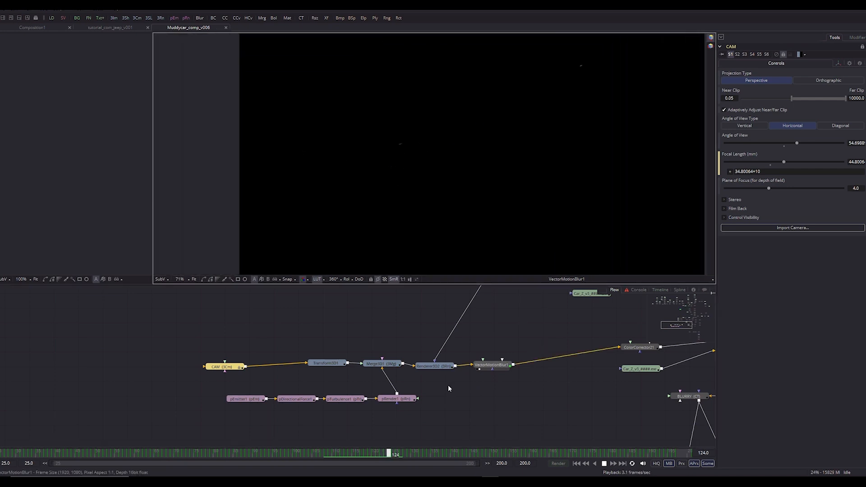
{"action": "scroll", "coordinate": [408, 196], "scroll_direction": "down", "scroll_amount": 1}
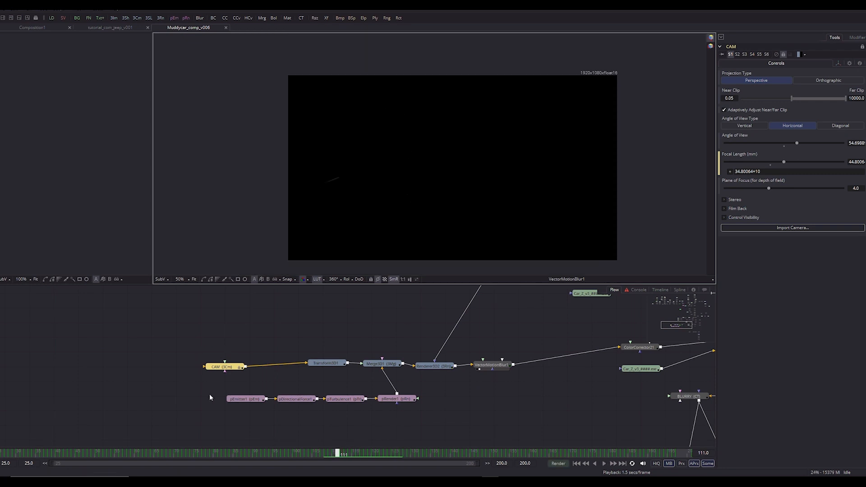
Tidy the CAM and Transform3D1 nodes into one row and look up the FBX scene import option
{"action": "left_click_drag", "start_coordinate": [222, 367], "coordinate": [246, 367]}
{"action": "left_click", "coordinate": [4, 11]}
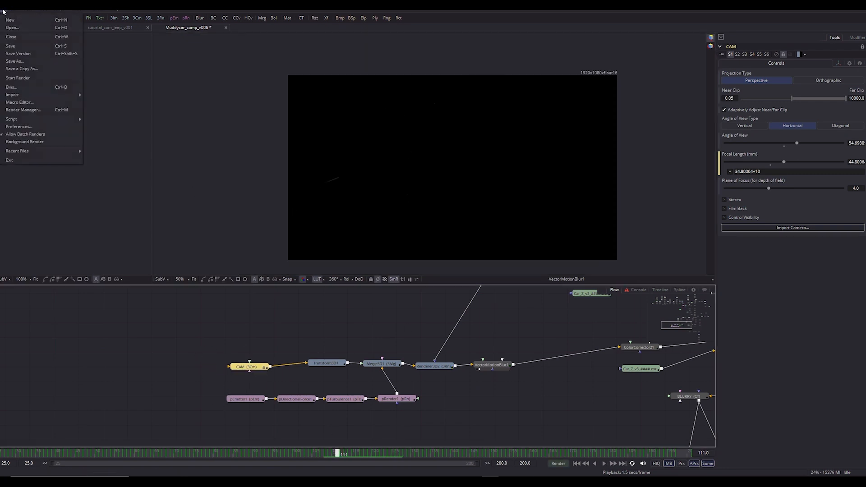
{"action": "mouse_move", "coordinate": [10, 95]}
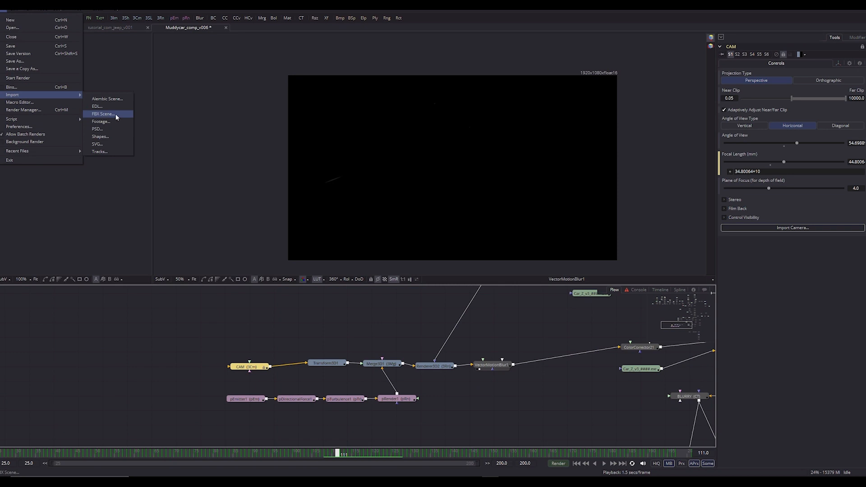
{"action": "left_click", "coordinate": [325, 329]}
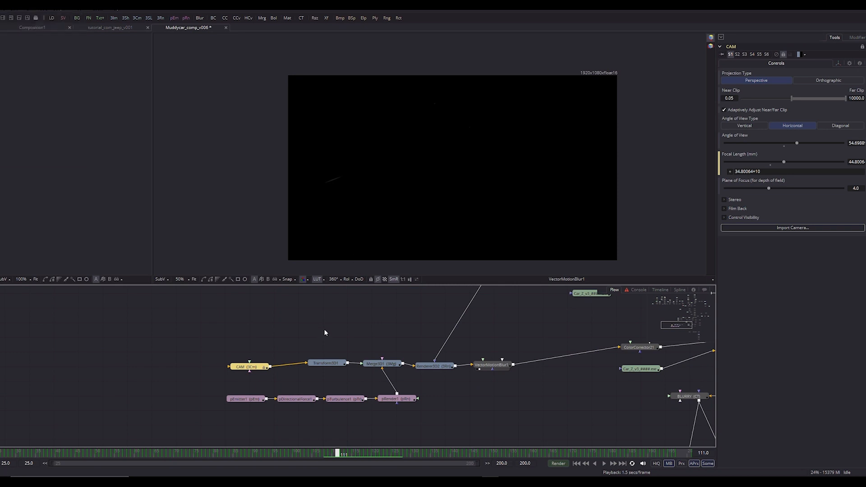
{"action": "left_click_drag", "start_coordinate": [343, 330], "coordinate": [303, 329]}
{"action": "left_click_drag", "start_coordinate": [288, 364], "coordinate": [284, 367]}
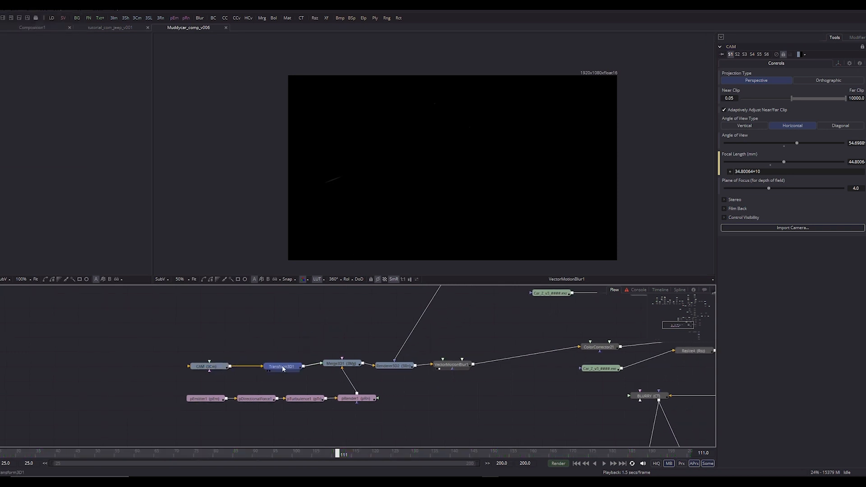
Display Merge3D1 in the 3D viewer and scrub through the timeline to check the camera
{"action": "left_click", "coordinate": [352, 363]}
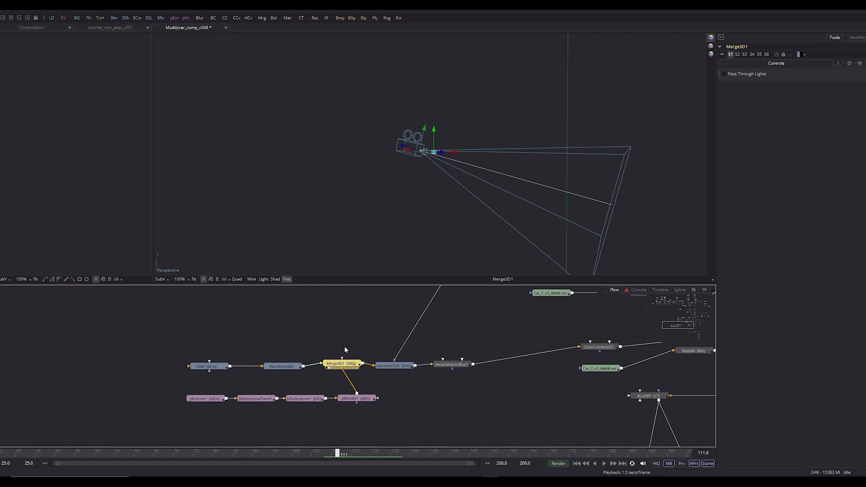
{"action": "left_click", "coordinate": [345, 350]}
{"action": "key", "text": "space"}
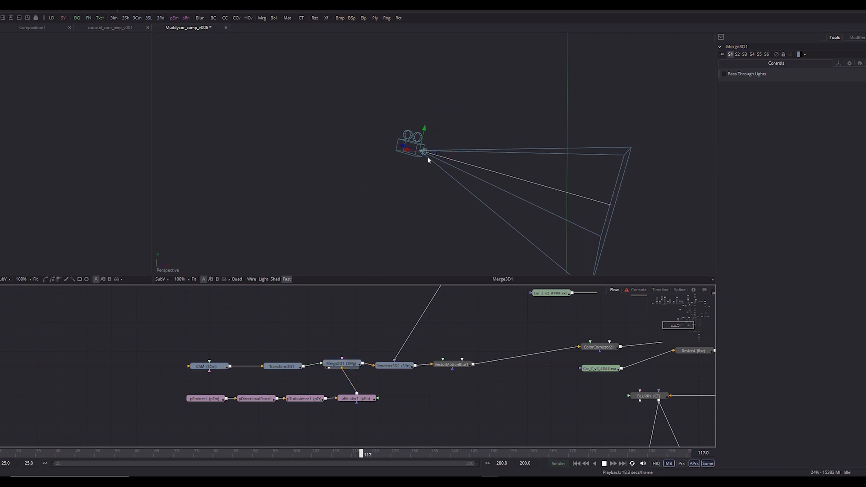
{"action": "key", "text": "space"}
{"action": "left_click_drag", "start_coordinate": [222, 454], "coordinate": [1, 464]}
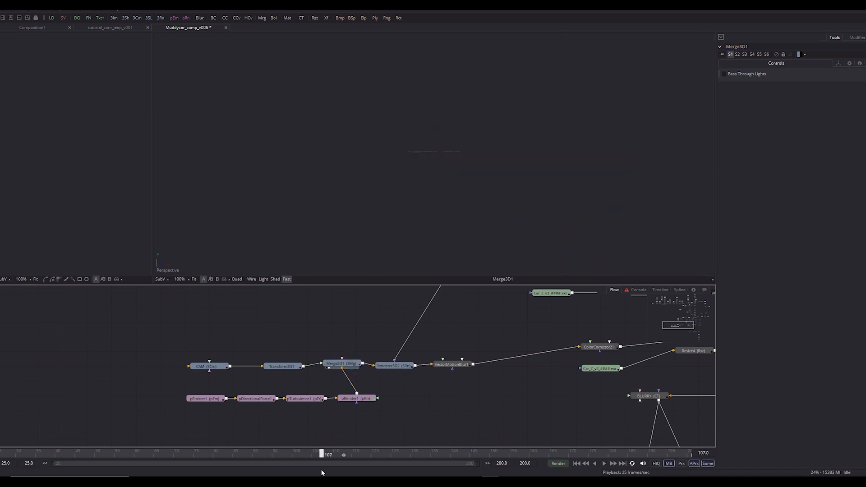
{"action": "left_click_drag", "start_coordinate": [164, 454], "coordinate": [409, 457]}
Compare the camera in the 3D viewer before and after Transform3D1, and save the composition
{"action": "left_click", "coordinate": [284, 367]}
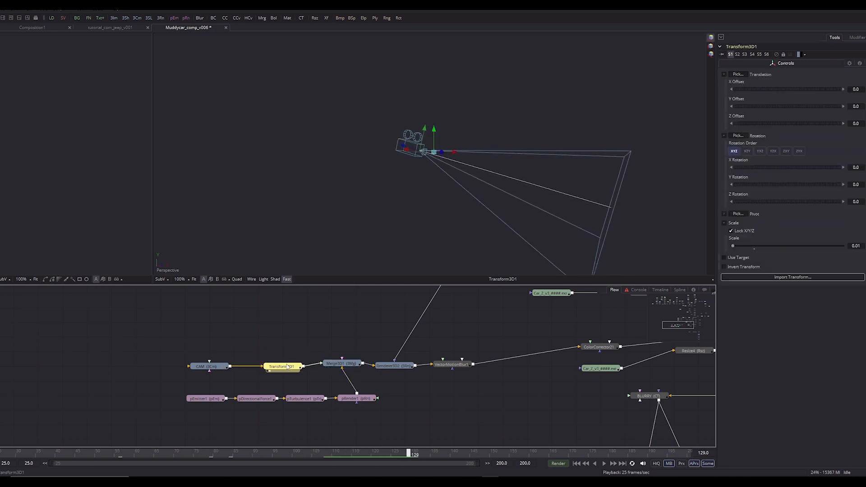
{"action": "left_click", "coordinate": [209, 367]}
{"action": "key", "text": "2"}
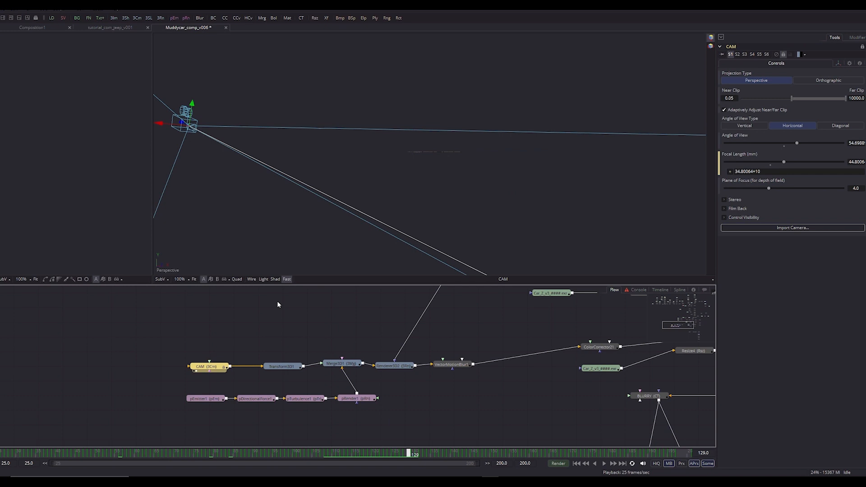
{"action": "left_click", "coordinate": [284, 368]}
{"action": "key", "text": "2"}
{"action": "key", "text": "ctrl+s"}
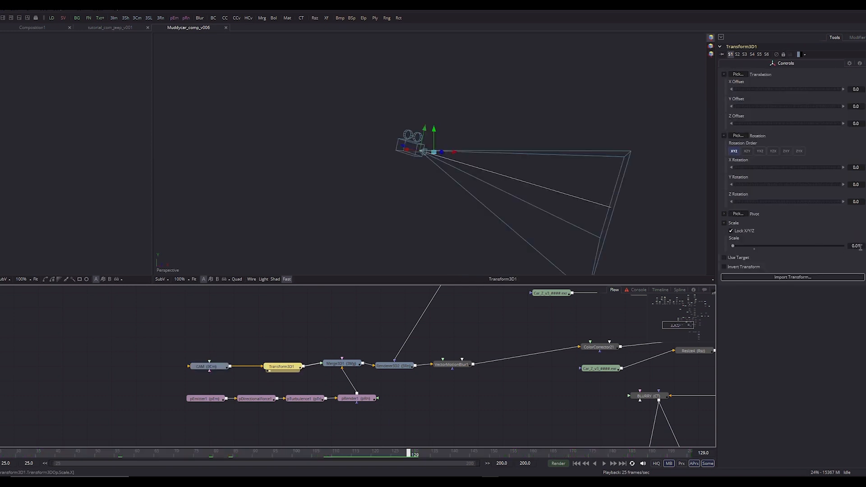
{"action": "left_click", "coordinate": [334, 331]}
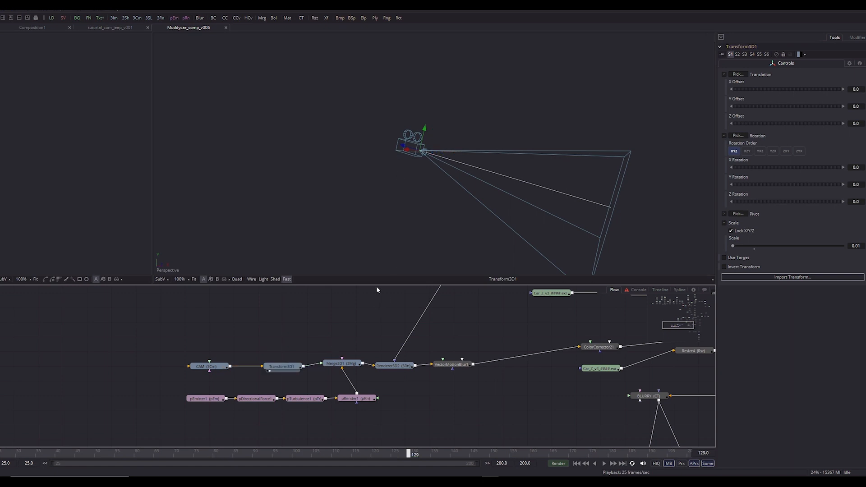
Display pRender1 in the 3D viewer with pEmitter1's controls open, and examine the emitter region from several angles during playback
{"action": "left_click", "coordinate": [342, 361]}
{"action": "key", "text": "2"}
{"action": "left_click", "coordinate": [199, 400]}
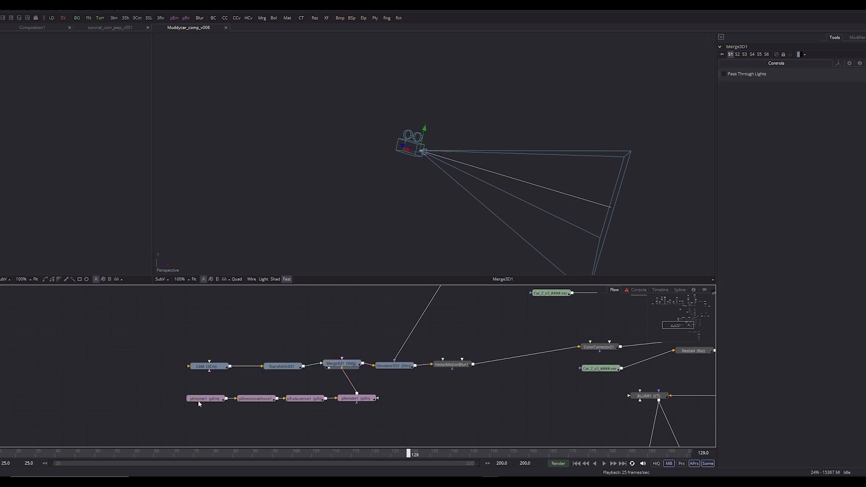
{"action": "left_click_drag", "start_coordinate": [356, 399], "coordinate": [445, 146]}
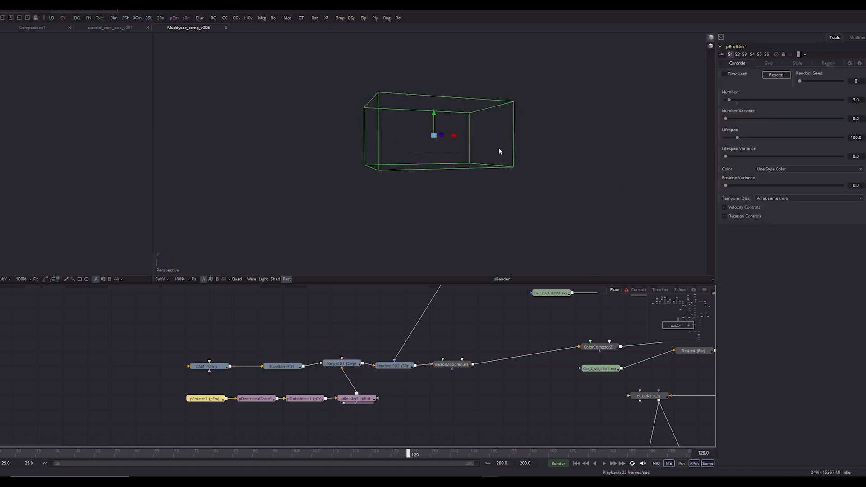
{"action": "left_click_drag", "start_coordinate": [483, 174], "coordinate": [433, 185]}
{"action": "scroll", "coordinate": [444, 128], "scroll_direction": "up", "scroll_amount": 5}
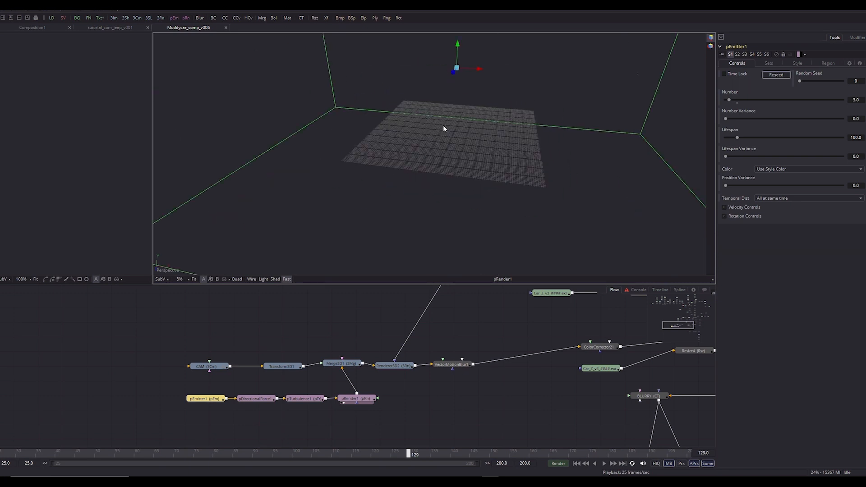
{"action": "left_click_drag", "start_coordinate": [484, 163], "coordinate": [455, 175]}
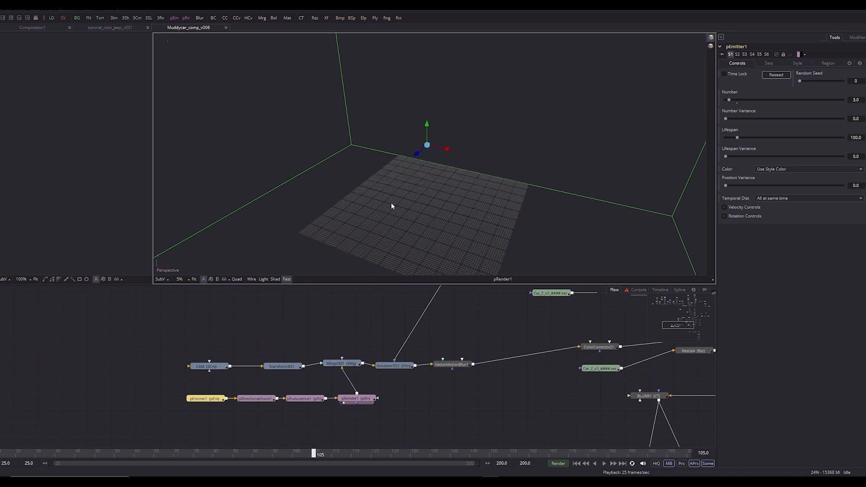
{"action": "left_click_drag", "start_coordinate": [391, 203], "coordinate": [259, 265]}
{"action": "key", "text": "space"}
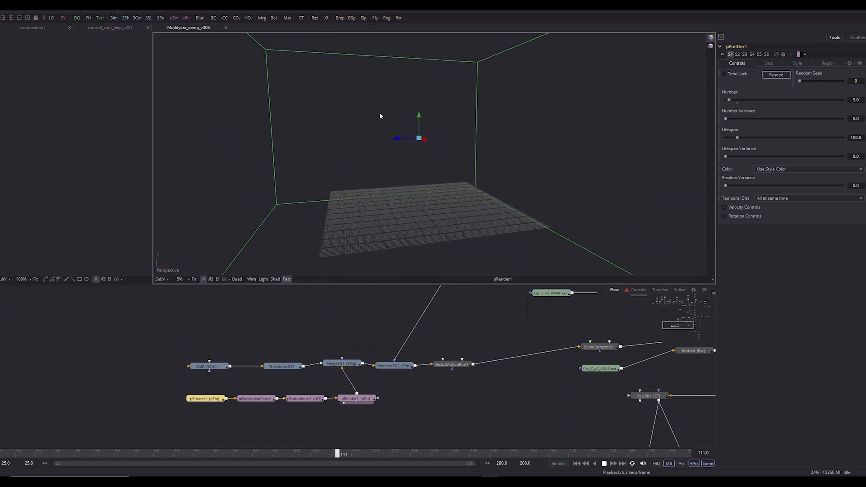
{"action": "key", "text": "space"}
Open the pDirectionalForce1 settings and play back the particles to see how they move
{"action": "left_click", "coordinate": [259, 400]}
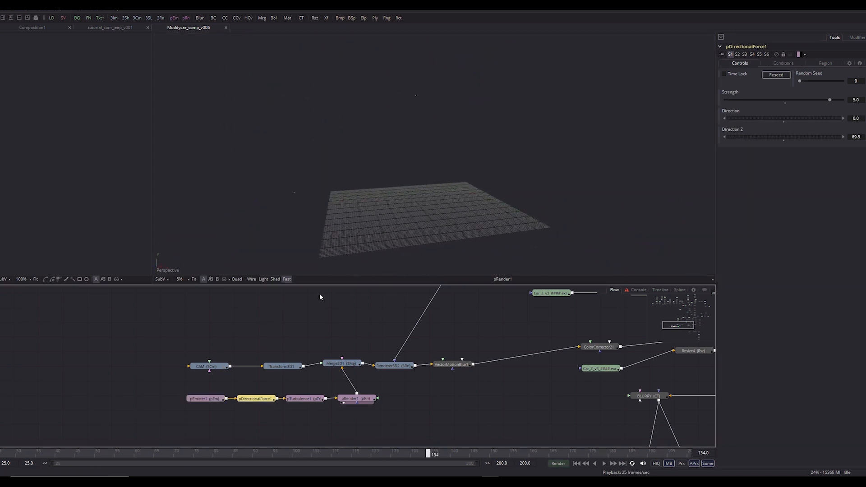
{"action": "key", "text": "space"}
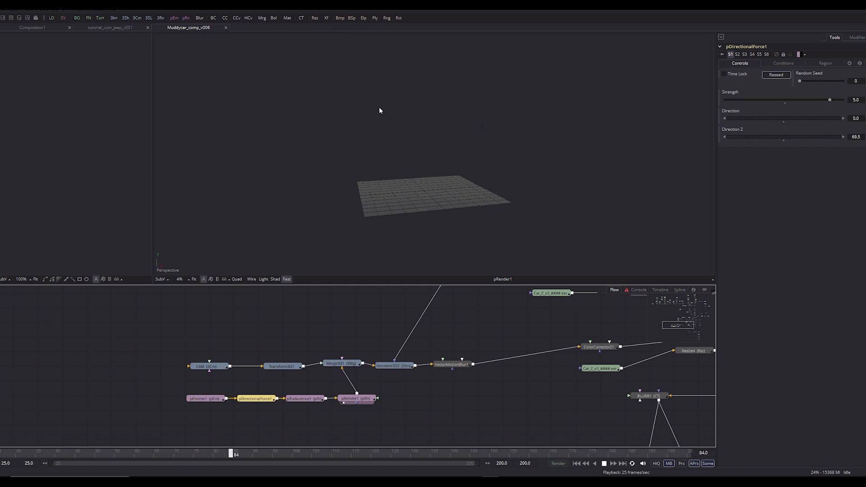
{"action": "key", "text": "space"}
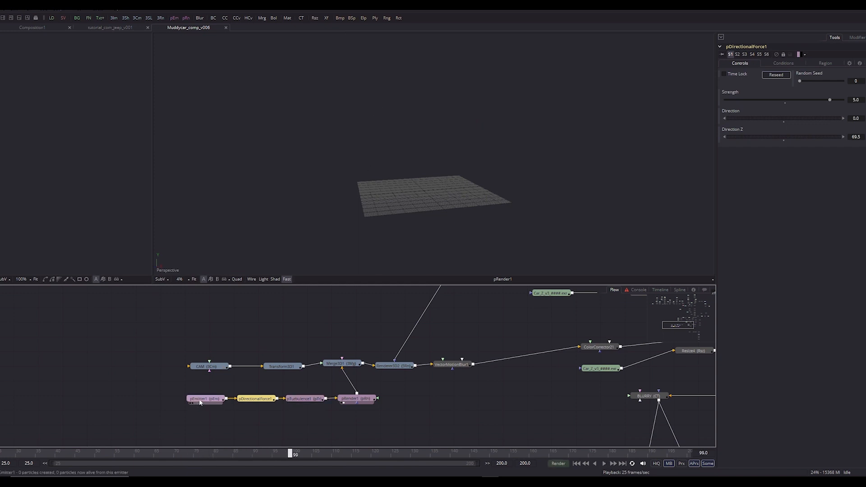
Raise pEmitter1's Number to about 44.3 and play back the particles
{"action": "left_click_drag", "start_coordinate": [192, 400], "coordinate": [196, 397]}
{"action": "left_click_drag", "start_coordinate": [722, 103], "coordinate": [749, 102]}
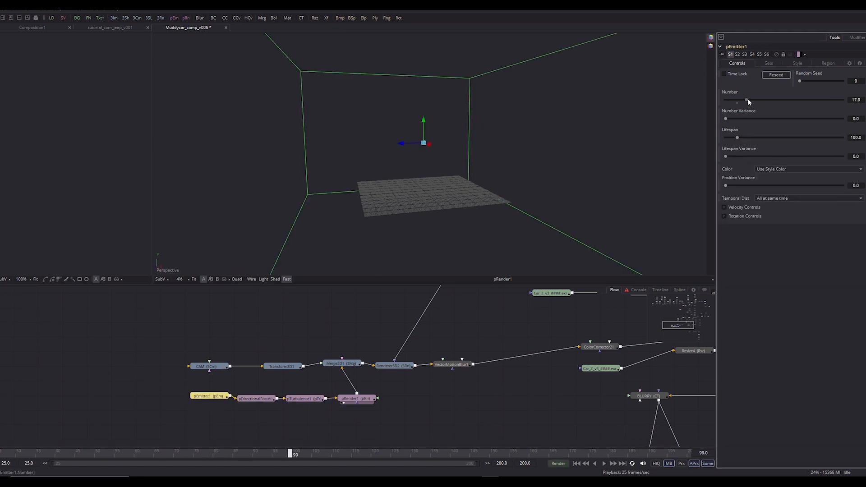
{"action": "key", "text": "space"}
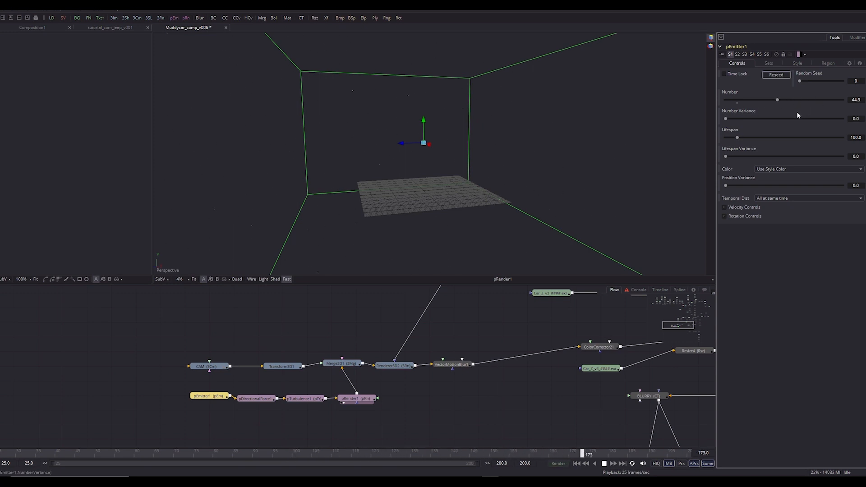
Undo the last change to pEmitter1's Number and play back the particles
{"action": "key", "text": "space"}
{"action": "key", "text": "ctrl+z"}
{"action": "key", "text": "space"}
{"action": "key", "text": "space"}
{"action": "left_click", "coordinate": [437, 150]}
{"action": "key", "text": "space"}
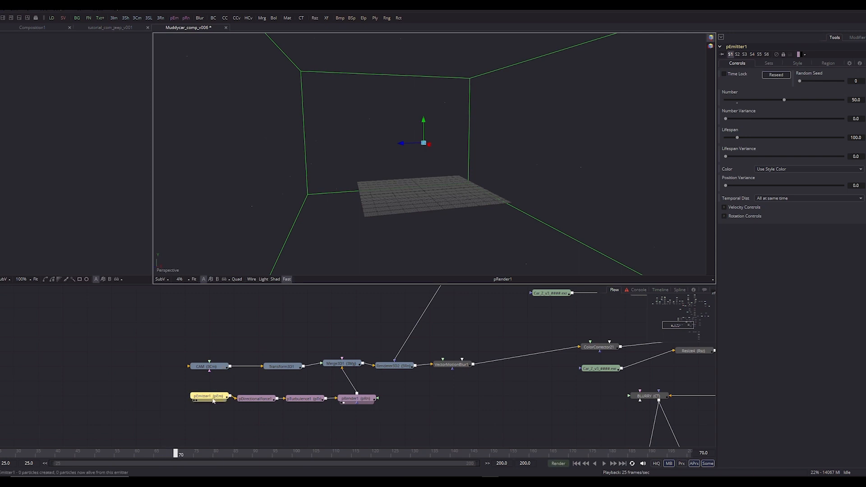
Enlarge pEmitter1's Blob particle Size to about 0.156 and play back the particles in the 3D viewer
{"action": "left_click_drag", "start_coordinate": [221, 394], "coordinate": [193, 415]}
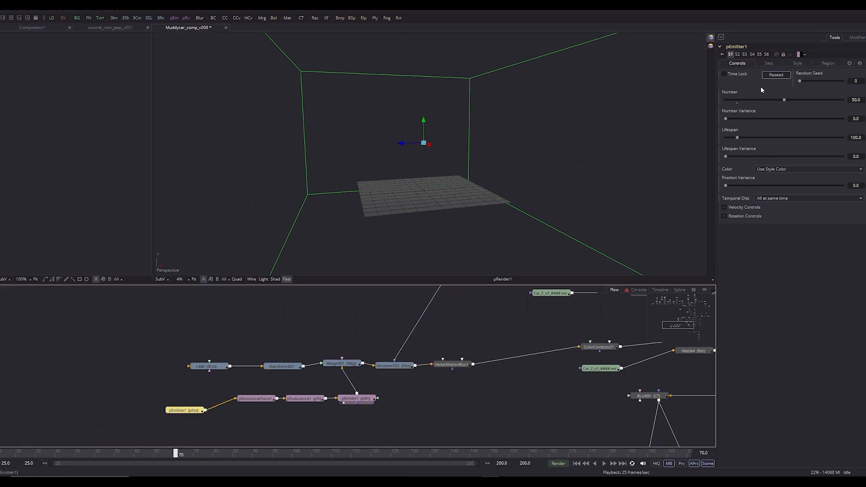
{"action": "left_click", "coordinate": [797, 64]}
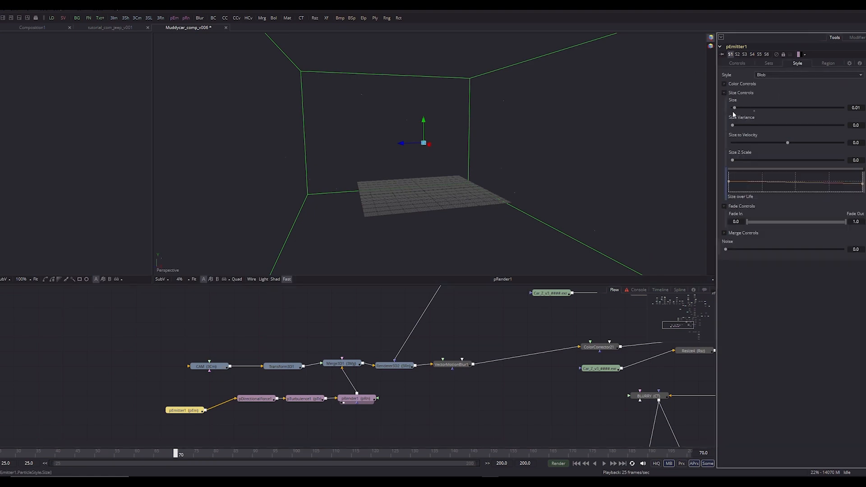
{"action": "left_click_drag", "start_coordinate": [751, 107], "coordinate": [772, 107]}
{"action": "key", "text": "space"}
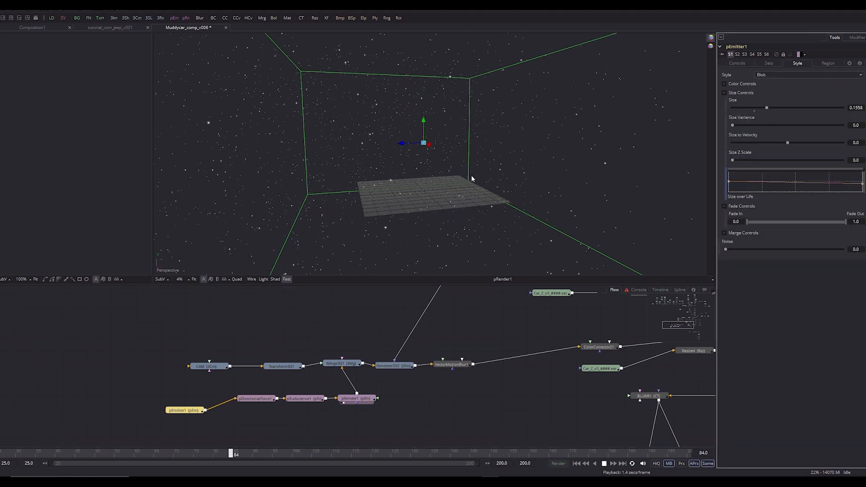
{"action": "left_click_drag", "start_coordinate": [412, 179], "coordinate": [456, 127]}
{"action": "scroll", "coordinate": [456, 172], "scroll_direction": "up", "scroll_amount": 4}
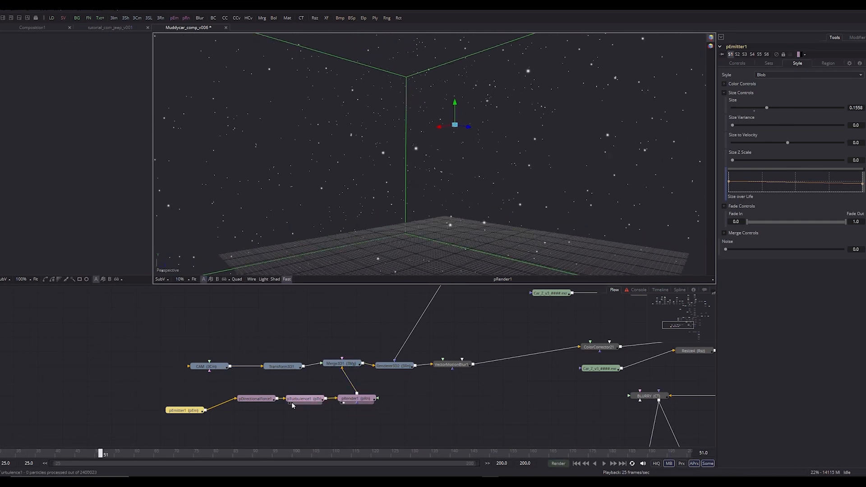
Examine the pDirectionalForce1 settings and pEmitter1's region while playing back and scrubbing the enlarged particles
{"action": "left_click", "coordinate": [262, 400]}
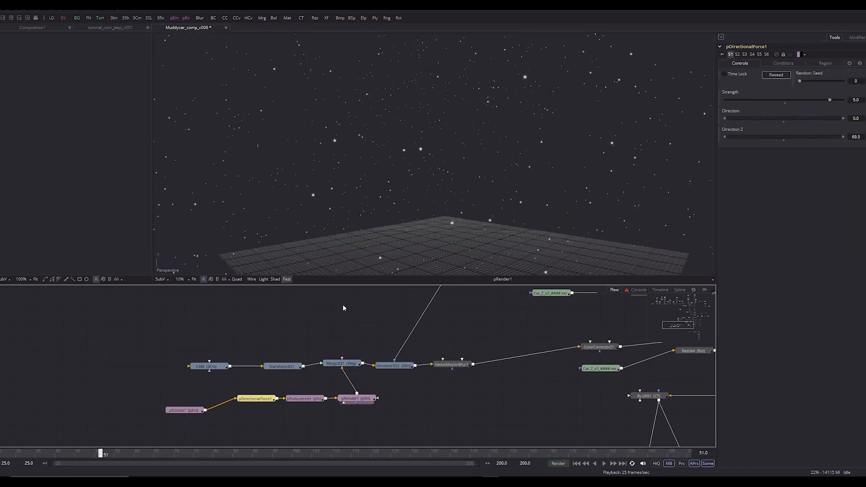
{"action": "key", "text": "space"}
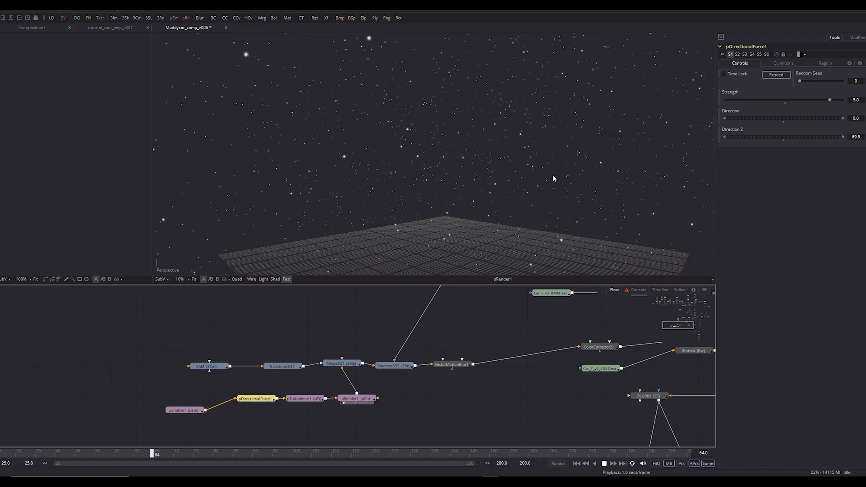
{"action": "left_click_drag", "start_coordinate": [553, 175], "coordinate": [495, 189]}
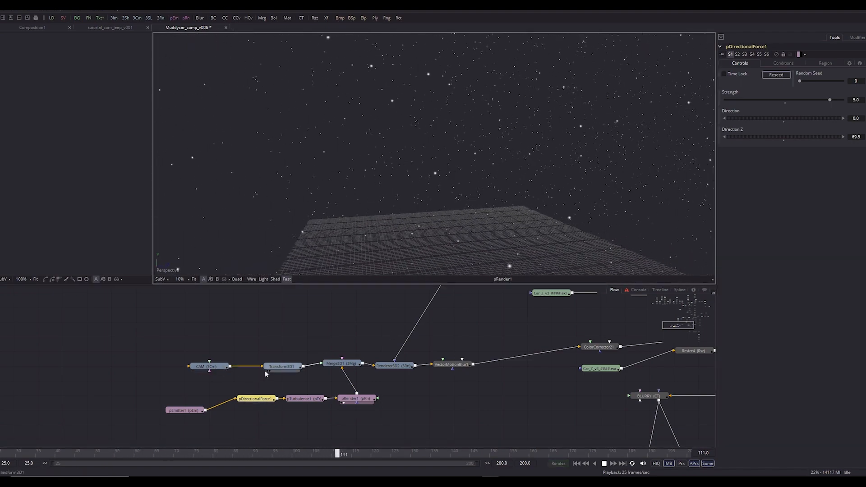
{"action": "left_click", "coordinate": [203, 407]}
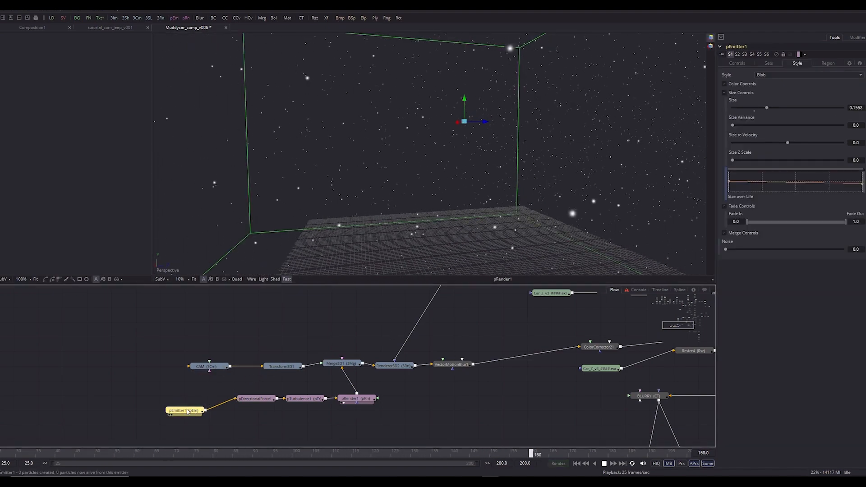
{"action": "mouse_move", "coordinate": [192, 449]}
{"action": "left_mouse_down"}
{"action": "mouse_move", "coordinate": [207, 450]}
{"action": "mouse_move", "coordinate": [188, 451]}
{"action": "left_mouse_up"}
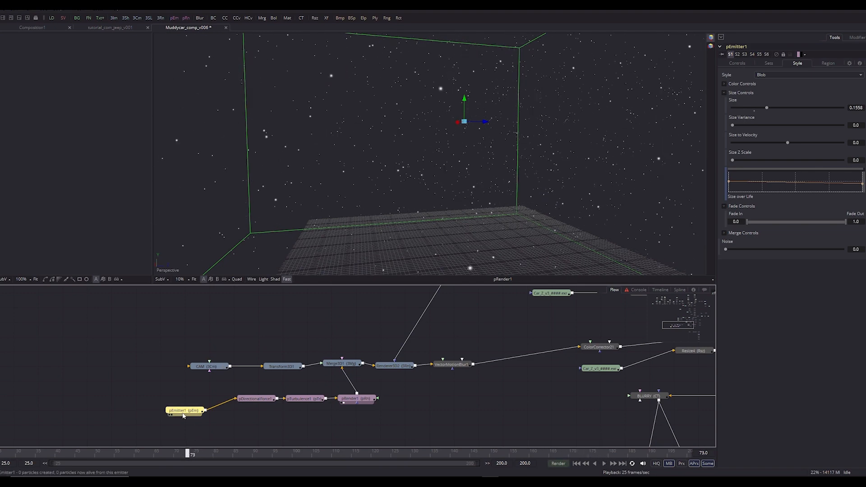
Line up the pEmitter1, pDirectionalForce1, pTurbulence1 and pRender1 nodes in a straight row in the flow
{"action": "left_click", "coordinate": [357, 399]}
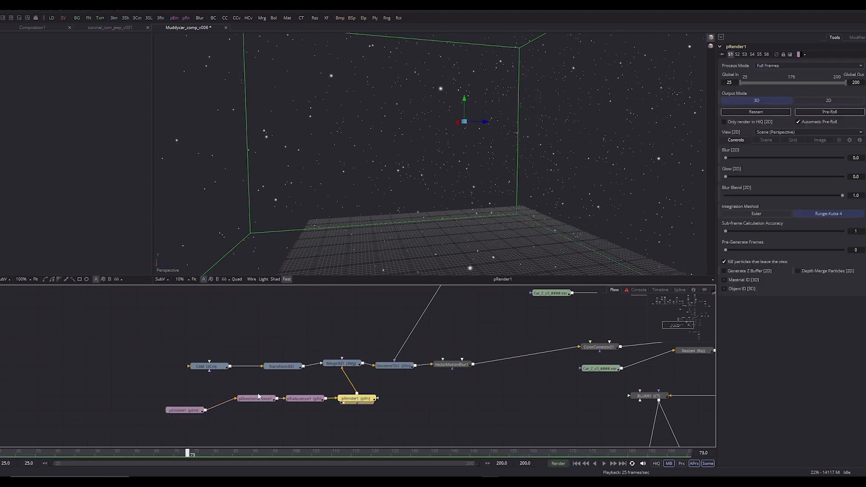
{"action": "left_click", "coordinate": [255, 400]}
{"action": "left_click_drag", "start_coordinate": [255, 401], "coordinate": [262, 404]}
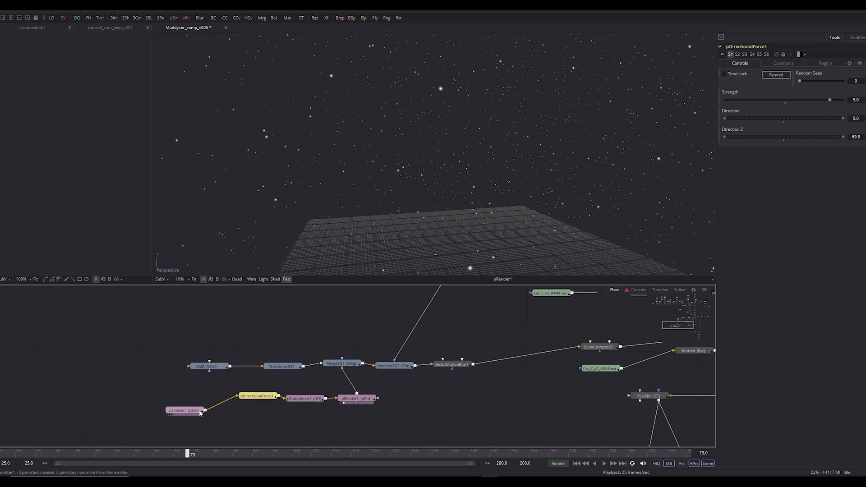
{"action": "left_click_drag", "start_coordinate": [185, 411], "coordinate": [185, 395]}
{"action": "left_click", "coordinate": [258, 397]}
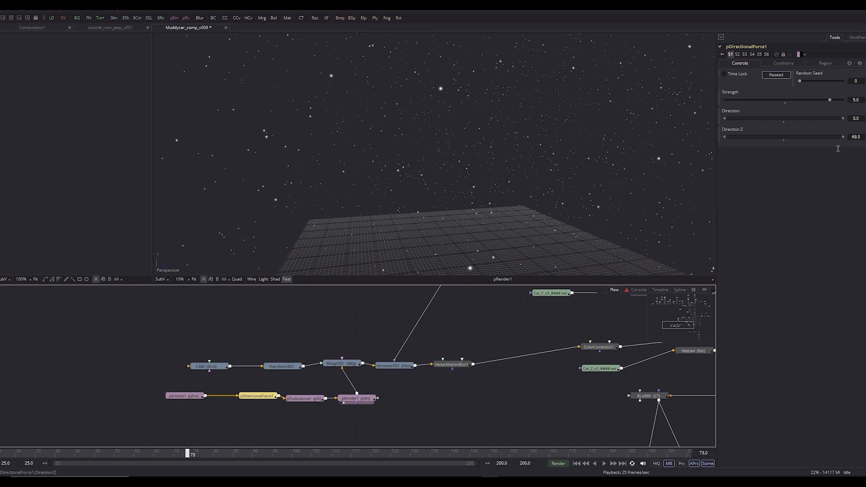
{"action": "left_click", "coordinate": [303, 399]}
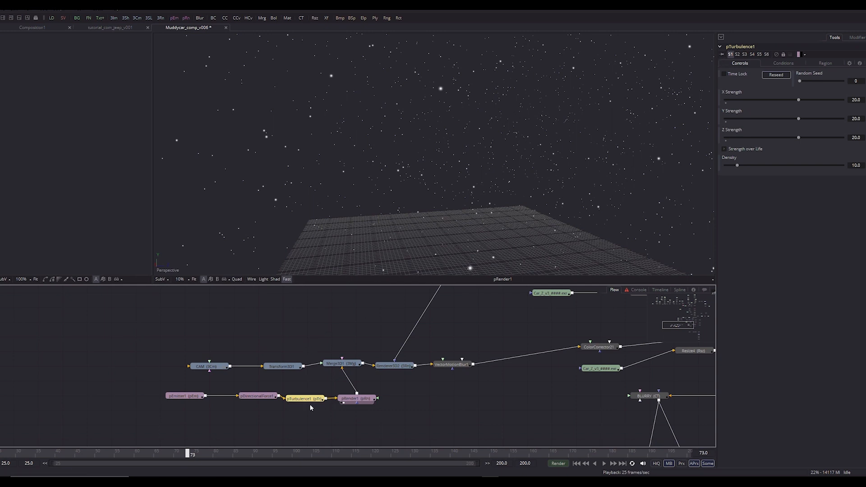
{"action": "left_click_drag", "start_coordinate": [310, 400], "coordinate": [374, 402]}
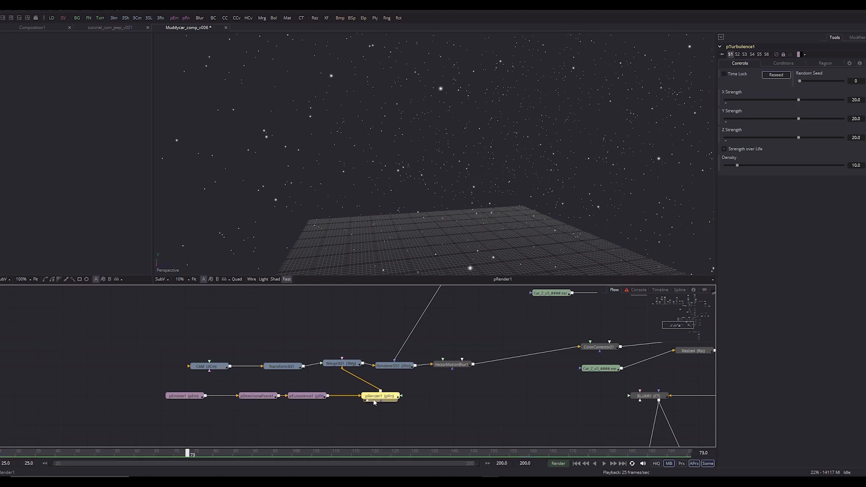
Open the pTurbulence1 settings, play back the particles to see their motion, and go to frame 99
{"action": "left_click", "coordinate": [307, 396]}
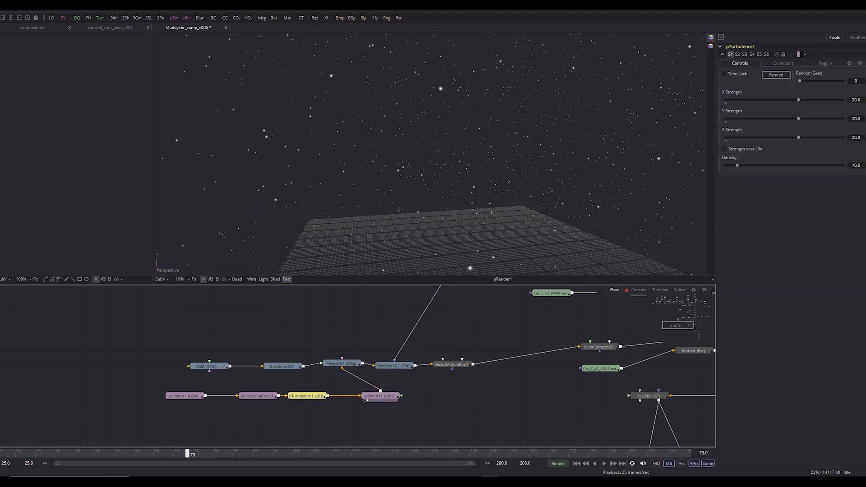
{"action": "key", "text": "space"}
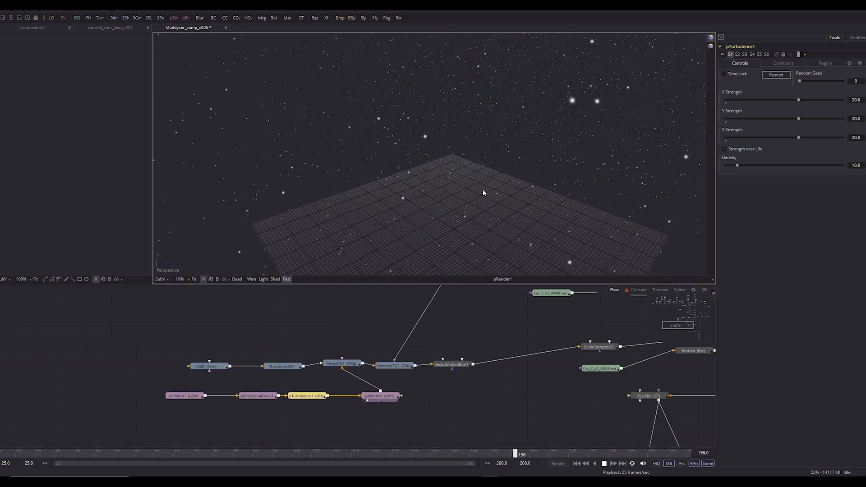
{"action": "right_click", "coordinate": [172, 270]}
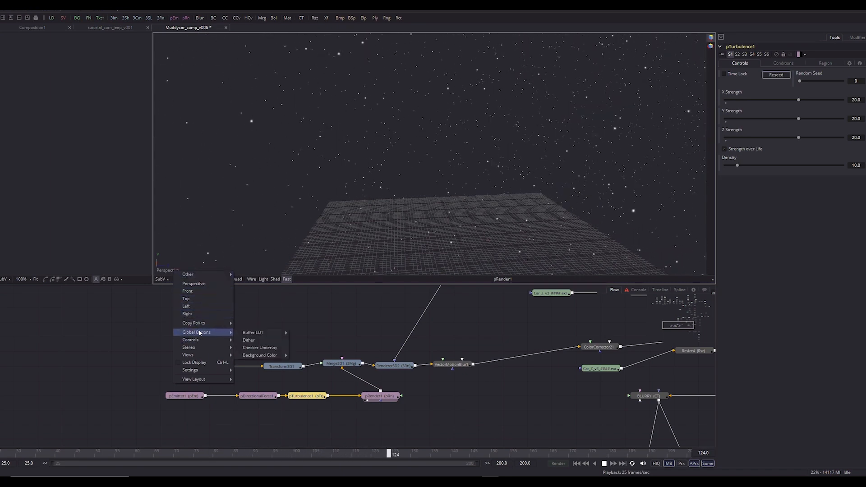
{"action": "mouse_move", "coordinate": [194, 325]}
{"action": "left_click", "coordinate": [391, 418]}
{"action": "left_click", "coordinate": [290, 453]}
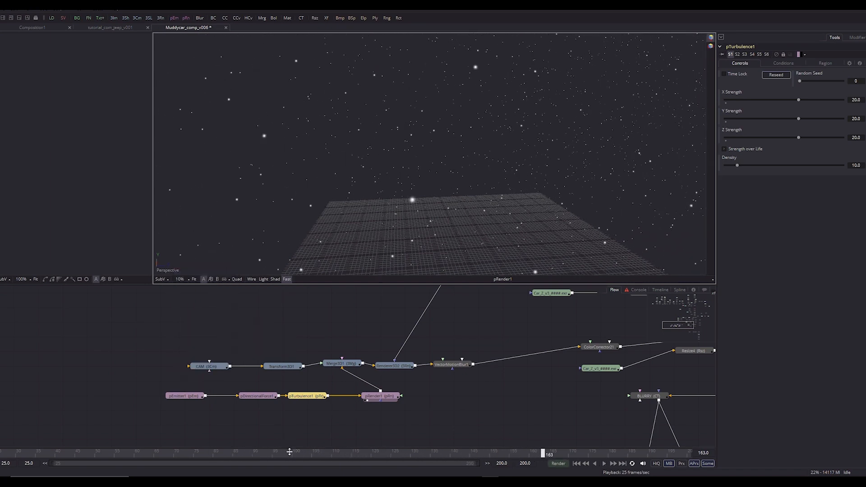
Display Merge3D1 in the 3D viewer, look through CAM, and play back the particles
{"action": "left_click", "coordinate": [345, 367]}
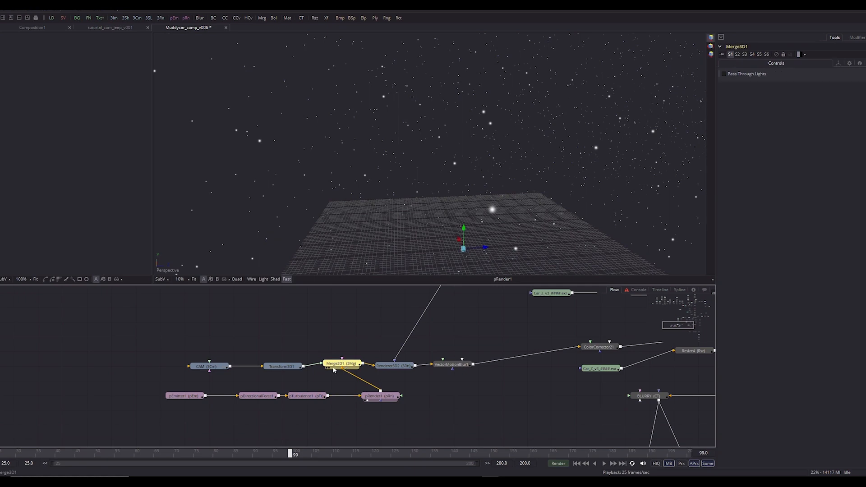
{"action": "left_click", "coordinate": [334, 370]}
{"action": "left_click_drag", "start_coordinate": [463, 218], "coordinate": [538, 200]}
{"action": "right_click", "coordinate": [171, 271]}
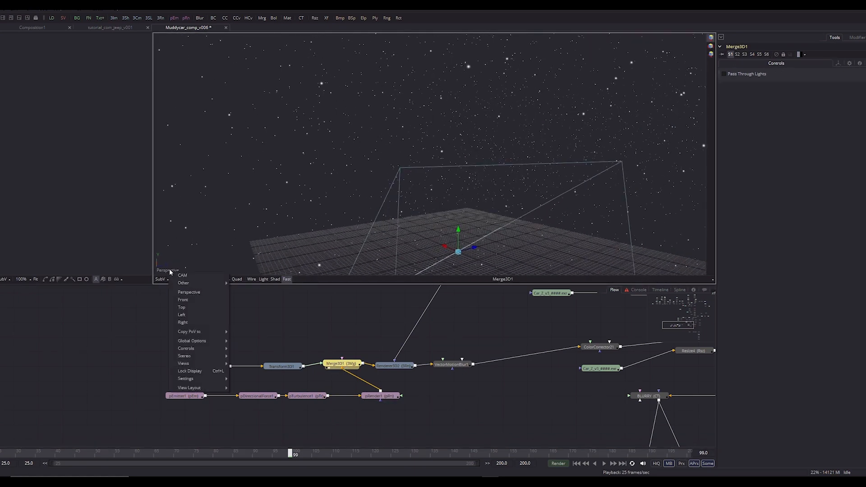
{"action": "left_click", "coordinate": [193, 279]}
{"action": "key", "text": "space"}
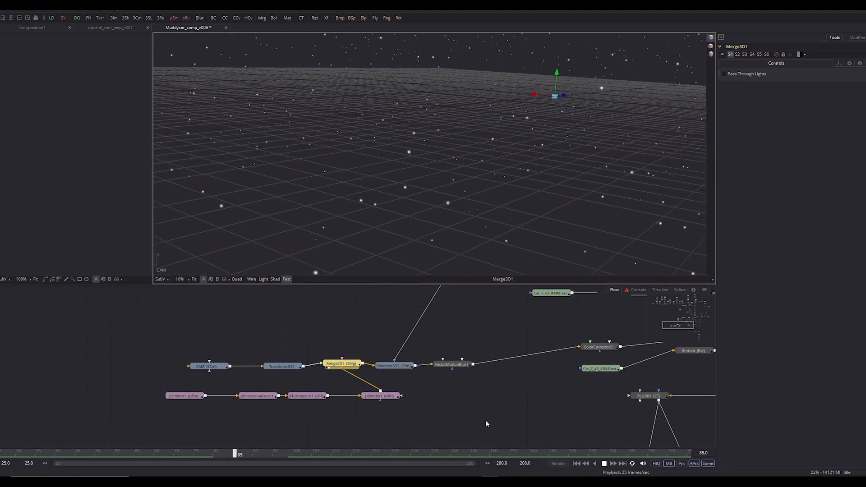
{"action": "key", "text": "space"}
Display Renderer3D2 in the viewer at 50% and play back the rendered particles
{"action": "left_click", "coordinate": [396, 368]}
{"action": "left_click_drag", "start_coordinate": [396, 368], "coordinate": [406, 255]}
{"action": "scroll", "coordinate": [418, 189], "scroll_direction": "down", "scroll_amount": 3}
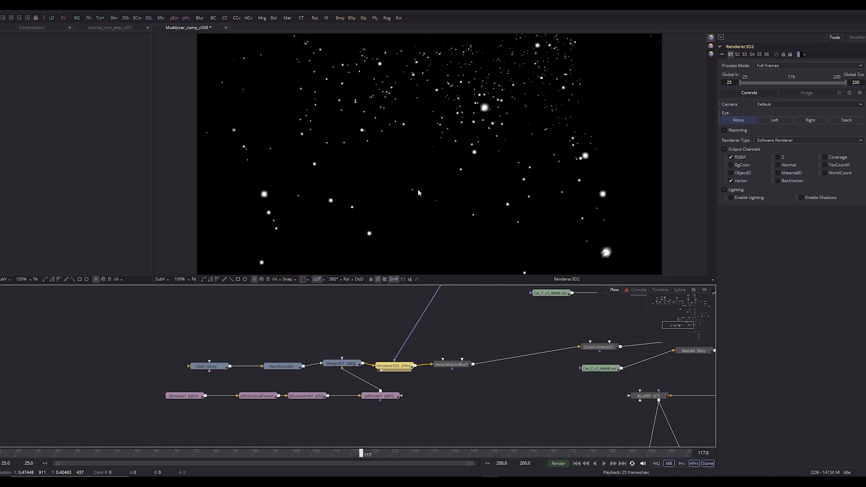
{"action": "key", "text": "space"}
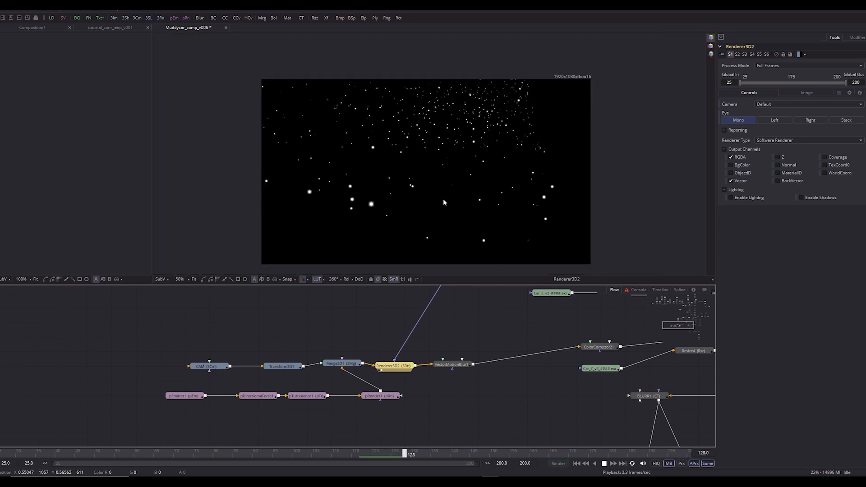
Follow Renderer3D2's mask connection to Cryptomatte3 and display that node's foliage matte in the viewer
{"action": "left_click_drag", "start_coordinate": [467, 300], "coordinate": [398, 450]}
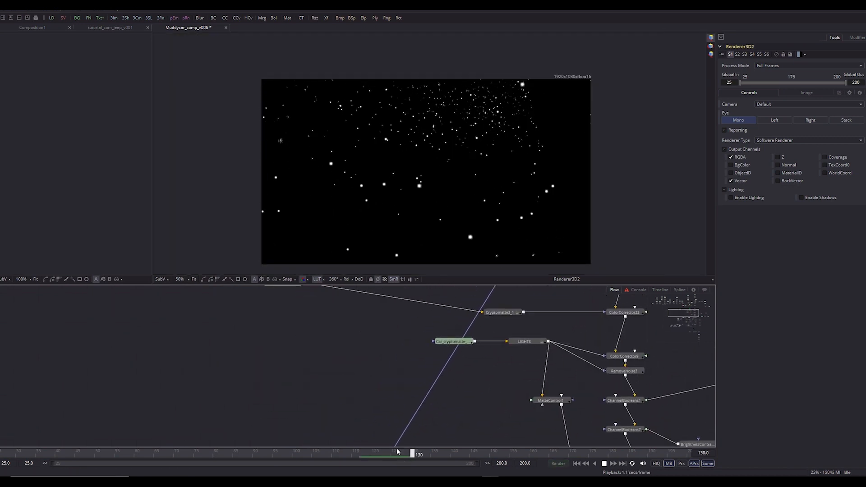
{"action": "left_click_drag", "start_coordinate": [433, 377], "coordinate": [405, 482]}
{"action": "key", "text": "space"}
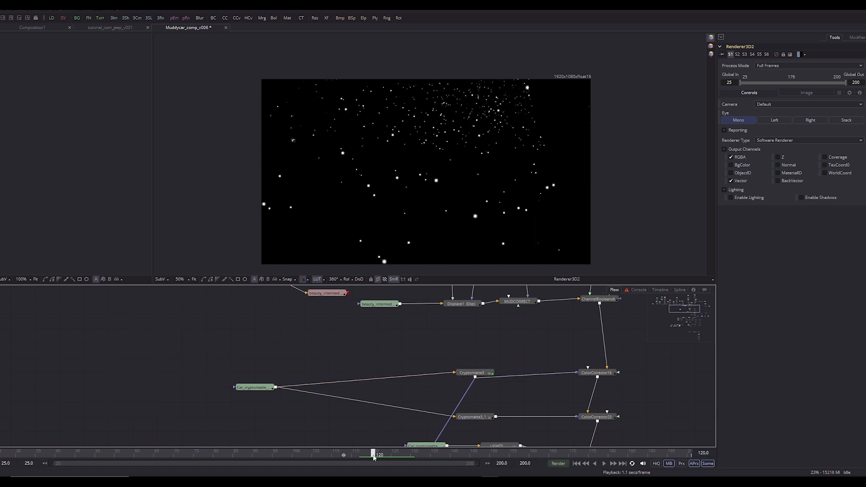
{"action": "left_click_drag", "start_coordinate": [473, 373], "coordinate": [499, 158]}
{"action": "left_click_drag", "start_coordinate": [508, 120], "coordinate": [536, 44]}
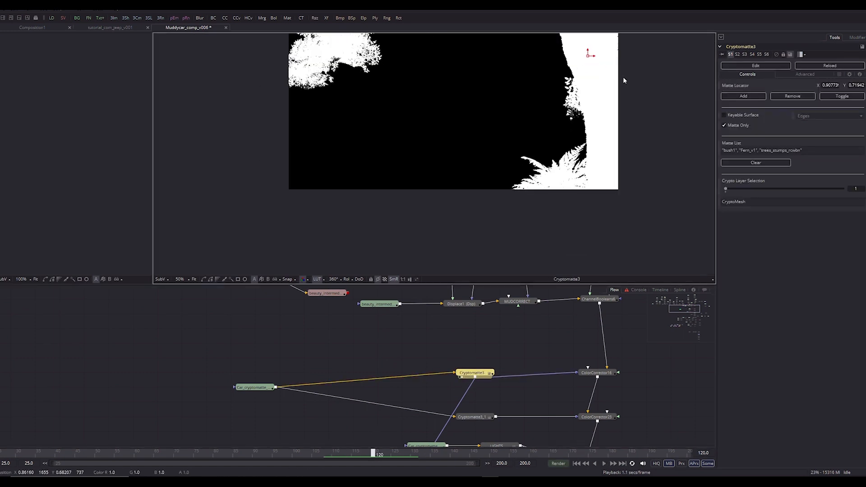
{"action": "left_click_drag", "start_coordinate": [334, 424], "coordinate": [384, 254]}
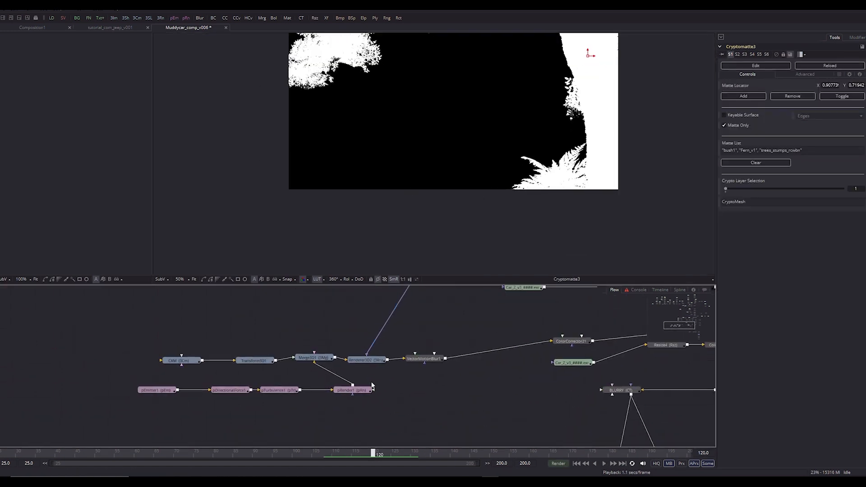
Display Renderer3D2 again and examine the masked particle edges up close and during playback
{"action": "left_click", "coordinate": [371, 361]}
{"action": "key", "text": "1"}
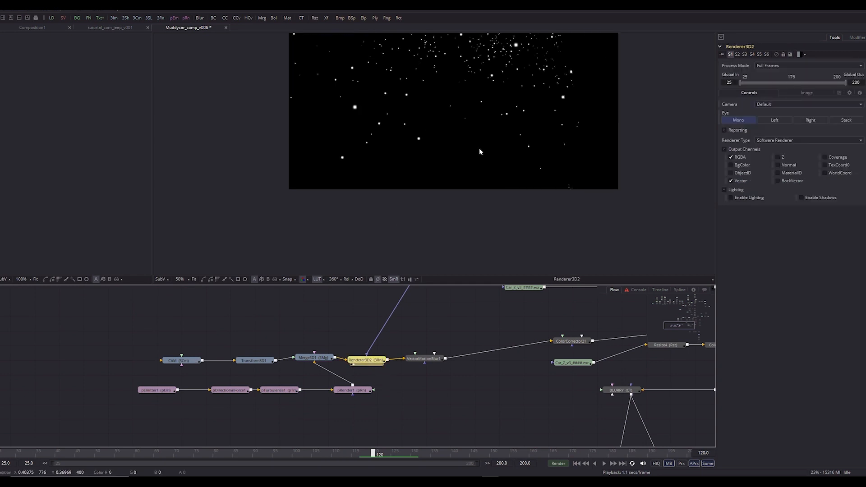
{"action": "scroll", "coordinate": [518, 123], "scroll_direction": "up", "scroll_amount": 3}
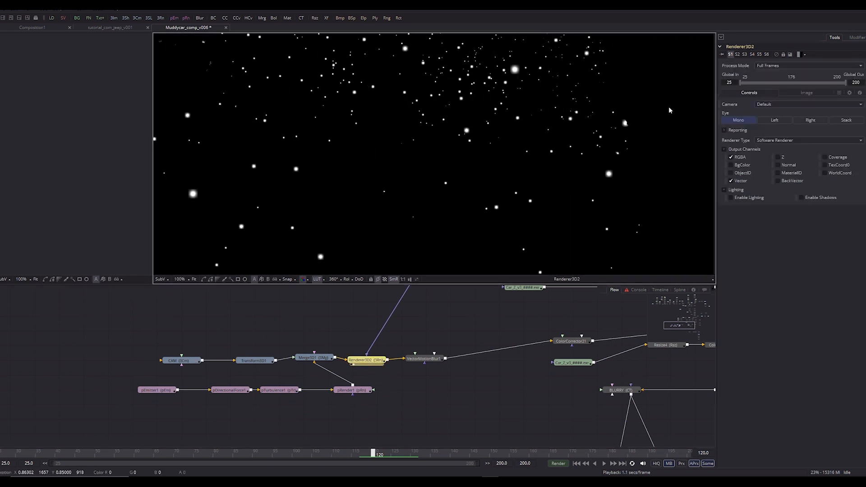
{"action": "key", "text": "space"}
{"action": "scroll", "coordinate": [537, 120], "scroll_direction": "down", "scroll_amount": 3}
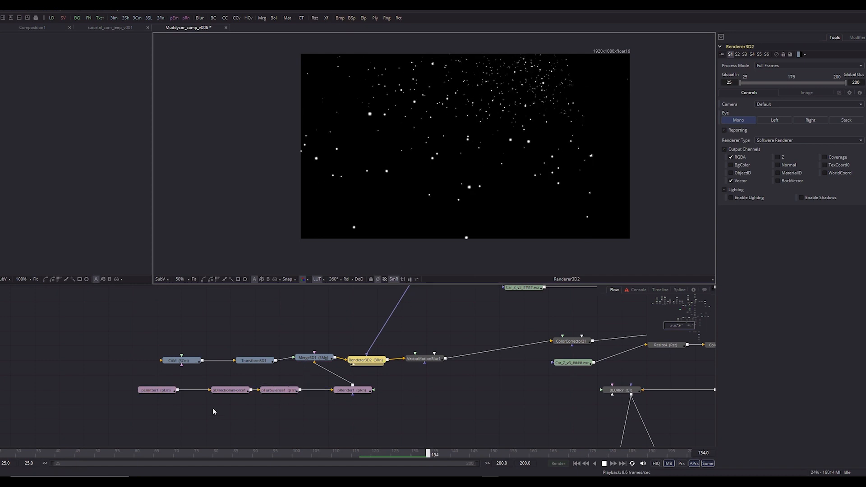
{"action": "key", "text": "space"}
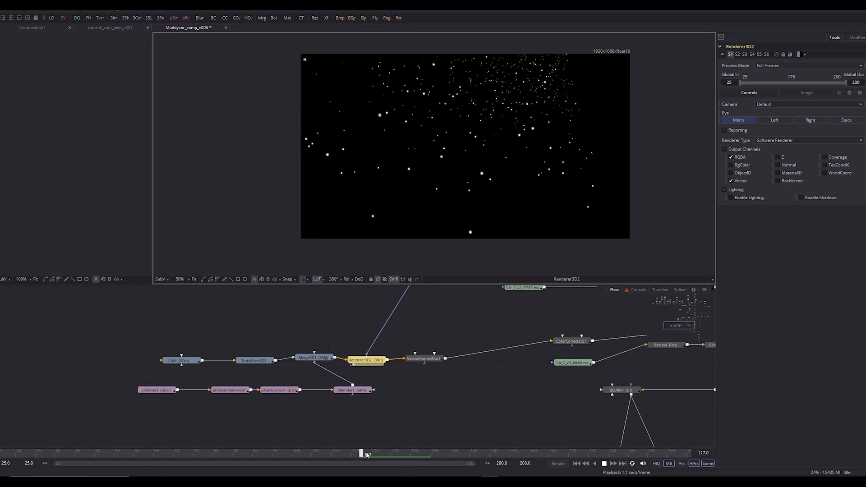
{"action": "key", "text": "space"}
{"action": "key", "text": "space"}
Reduce pEmitter1's particle Size to 0.0125 and play back the rendered particles
{"action": "left_click", "coordinate": [156, 390]}
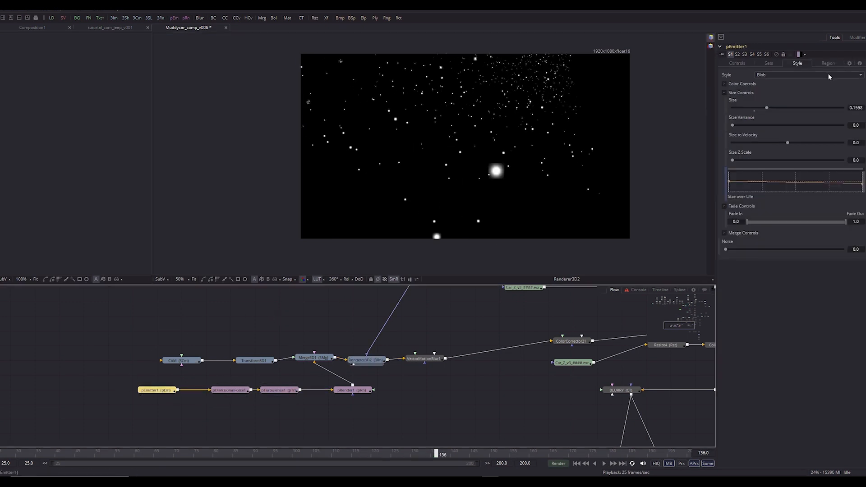
{"action": "left_click_drag", "start_coordinate": [769, 110], "coordinate": [737, 110]}
{"action": "scroll", "coordinate": [495, 131], "scroll_direction": "up", "scroll_amount": 2}
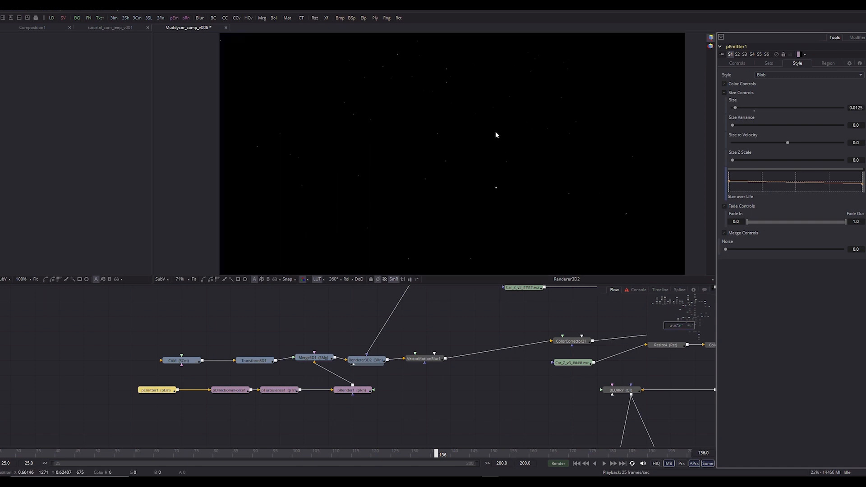
{"action": "key", "text": "space"}
{"action": "key", "text": "space"}
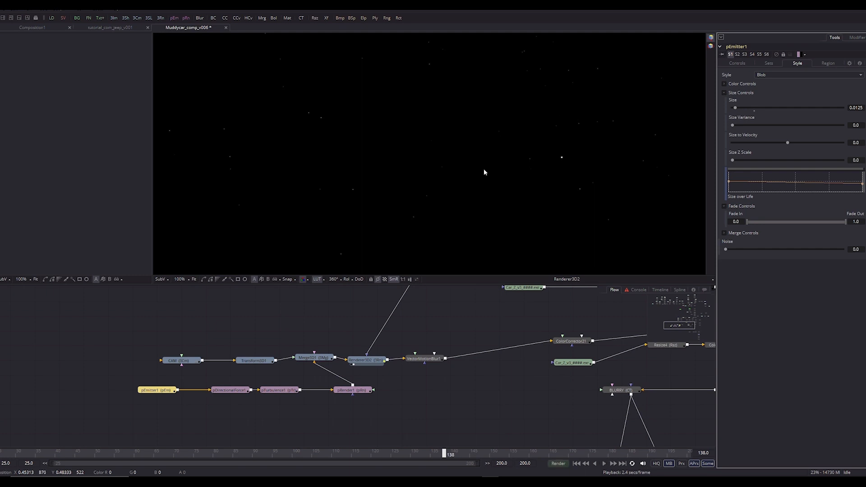
Shift Renderer3D2 and VectorMotionBlur1 further along the particle branch to space them out, and display Merge3D1's 3D scene
{"action": "left_click", "coordinate": [410, 409]}
{"action": "left_click_drag", "start_coordinate": [356, 358], "coordinate": [444, 361]}
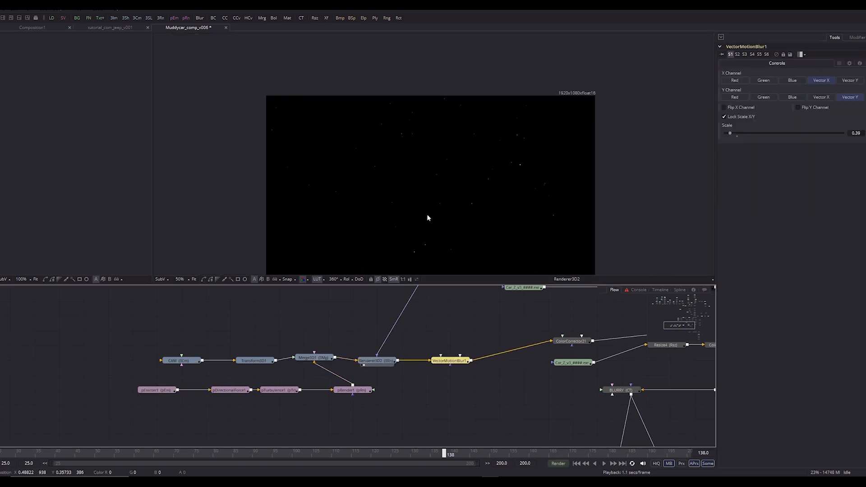
{"action": "left_click", "coordinate": [314, 357]}
{"action": "key", "text": "1"}
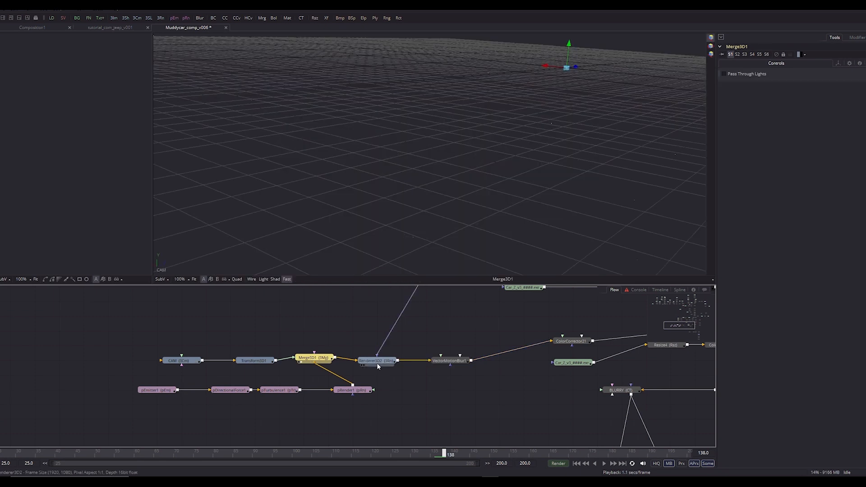
Display Renderer3D2 with its output channel settings and save the composition
{"action": "left_click", "coordinate": [377, 361]}
{"action": "key", "text": "1"}
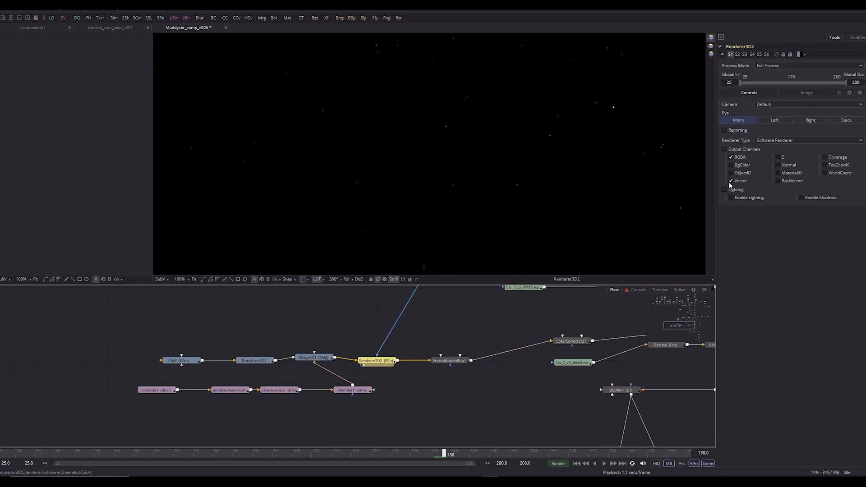
{"action": "key", "text": "ctrl+s"}
Inspect Renderer3D2's Vector X and Vector Y channels in the viewer and return to the Color channel
{"action": "left_click", "coordinate": [302, 279]}
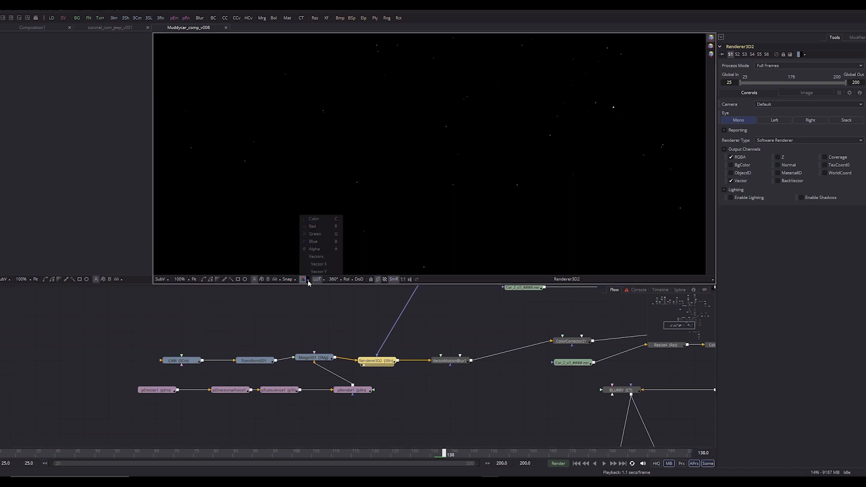
{"action": "left_click", "coordinate": [317, 264]}
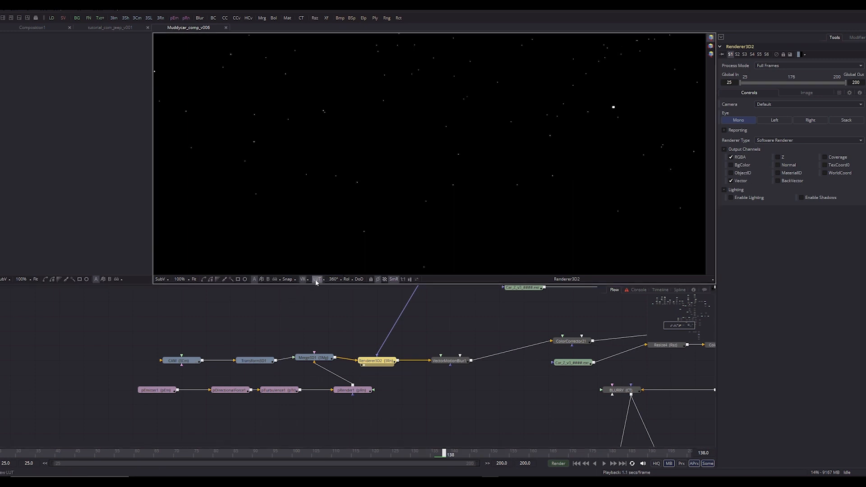
{"action": "left_click", "coordinate": [309, 280]}
{"action": "left_click", "coordinate": [316, 271]}
{"action": "left_click", "coordinate": [303, 280]}
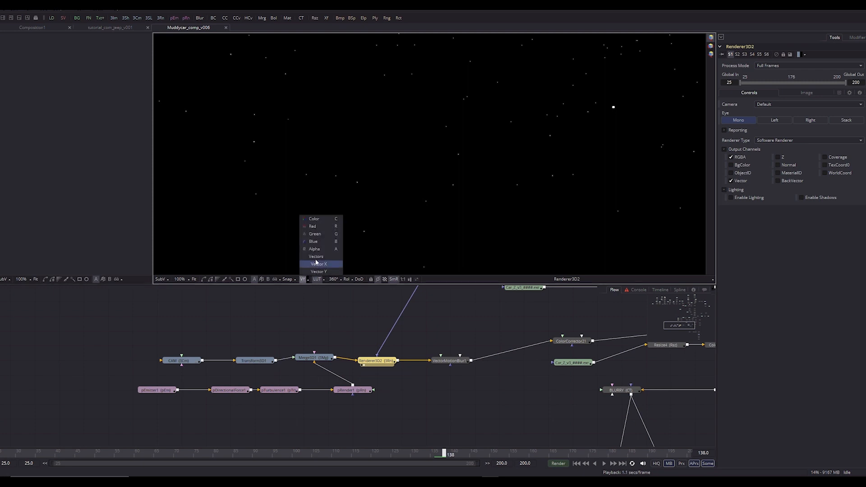
{"action": "left_click", "coordinate": [318, 218]}
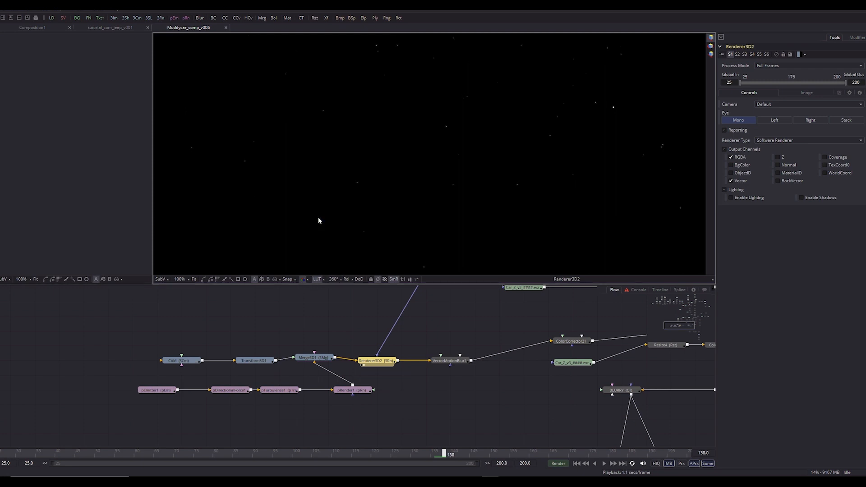
Examine Renderer3D2's particles without motion blur at 50% and 100% zoom
{"action": "left_click", "coordinate": [446, 356]}
{"action": "left_click", "coordinate": [377, 361]}
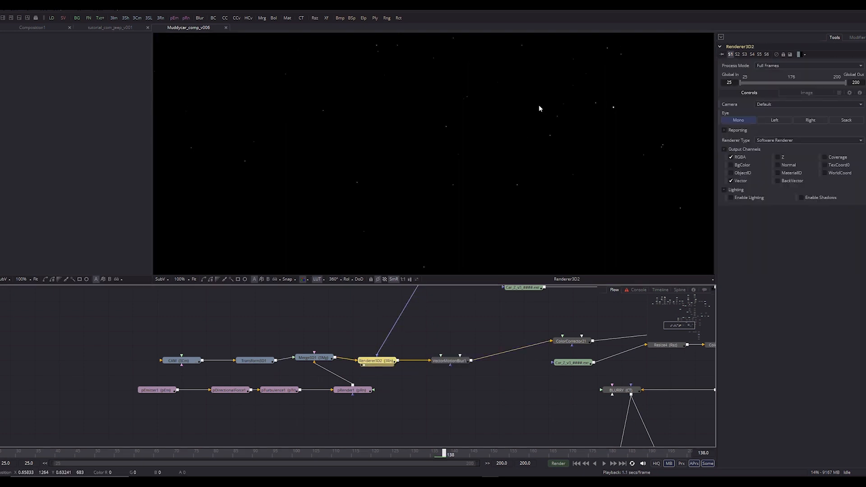
{"action": "scroll", "coordinate": [539, 105], "scroll_direction": "down", "scroll_amount": 1}
{"action": "left_click_drag", "start_coordinate": [576, 131], "coordinate": [558, 153]}
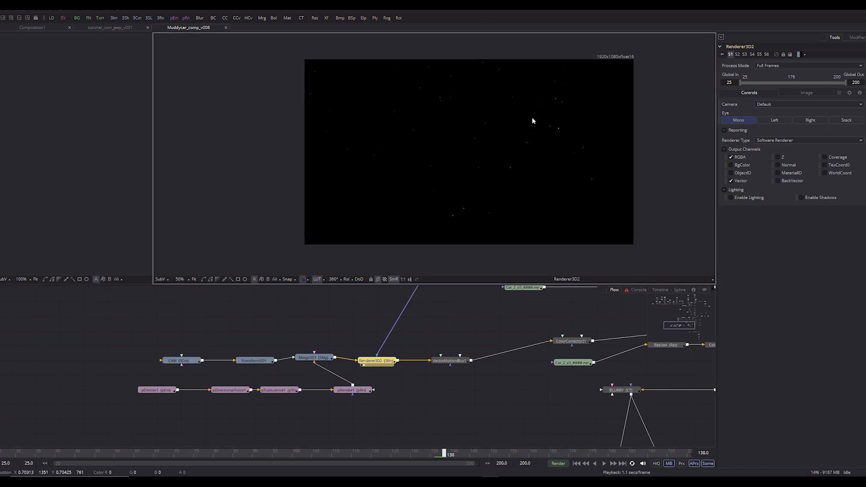
{"action": "scroll", "coordinate": [532, 121], "scroll_direction": "up", "scroll_amount": 1}
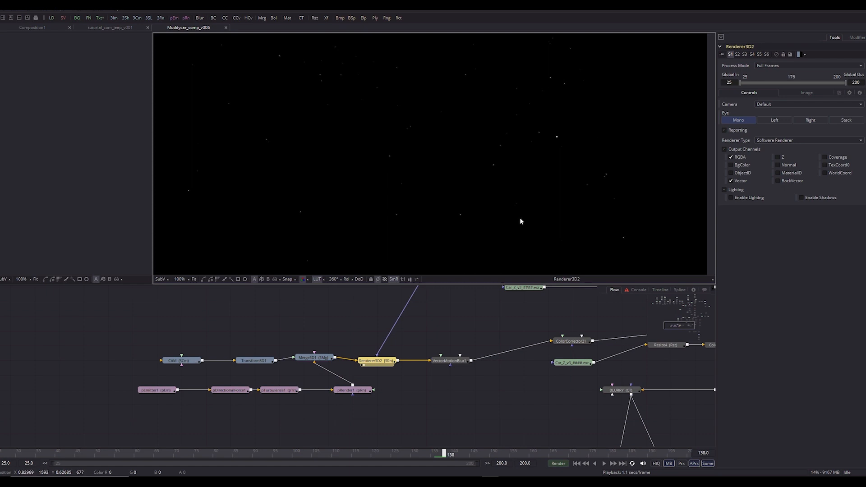
Display VectorMotionBlur1 and play back the motion-blurred particles
{"action": "left_click", "coordinate": [450, 361]}
{"action": "key", "text": "1"}
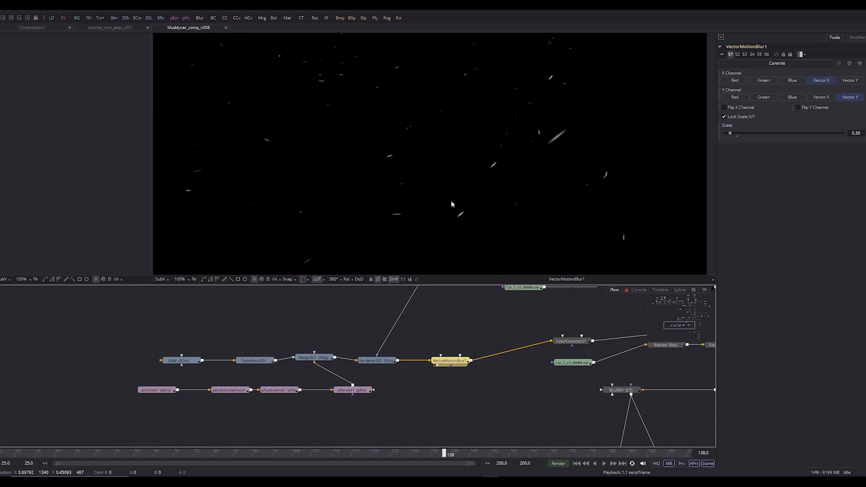
{"action": "left_click", "coordinate": [491, 186]}
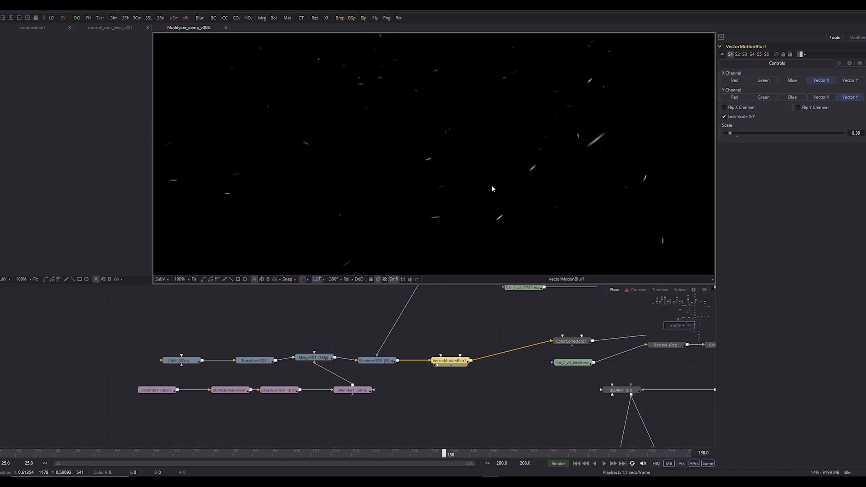
{"action": "scroll", "coordinate": [532, 183], "scroll_direction": "down", "scroll_amount": 2}
{"action": "scroll", "coordinate": [545, 169], "scroll_direction": "up", "scroll_amount": 2}
{"action": "key", "text": "space"}
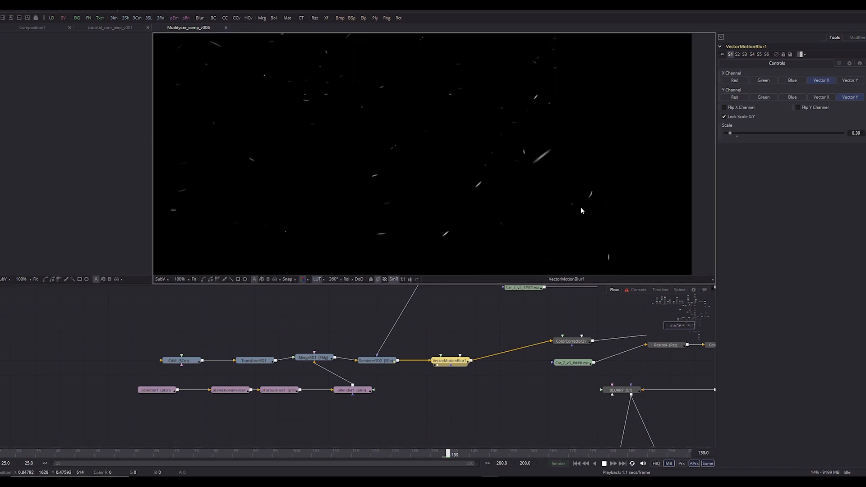
{"action": "scroll", "coordinate": [514, 187], "scroll_direction": "down", "scroll_amount": 2}
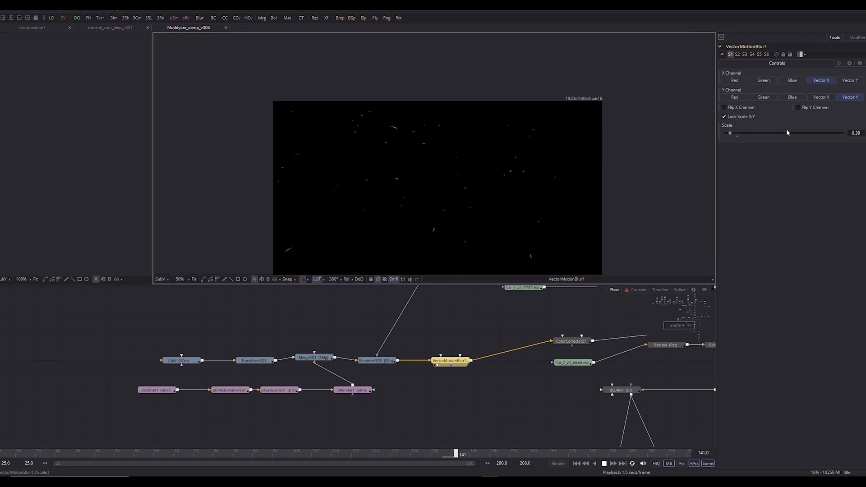
{"action": "key", "text": "space"}
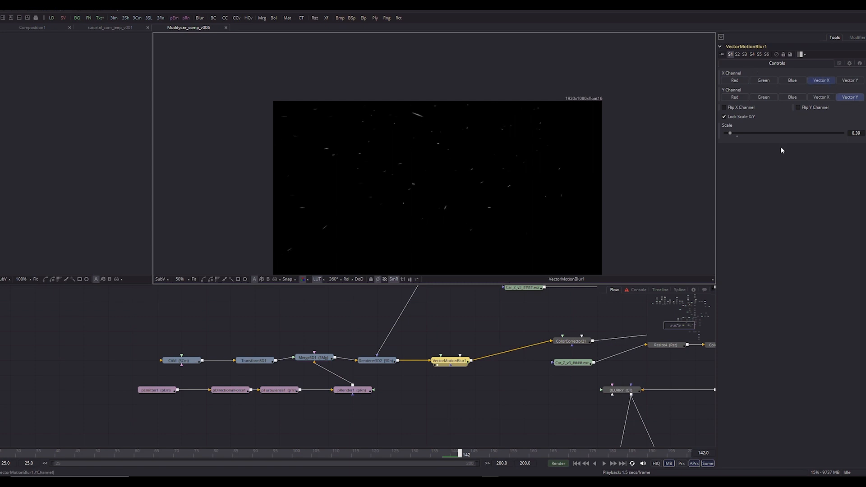
Compare Renderer3D2's particles with VectorMotionBlur1's blurred output at frame 142
{"action": "left_click", "coordinate": [376, 361]}
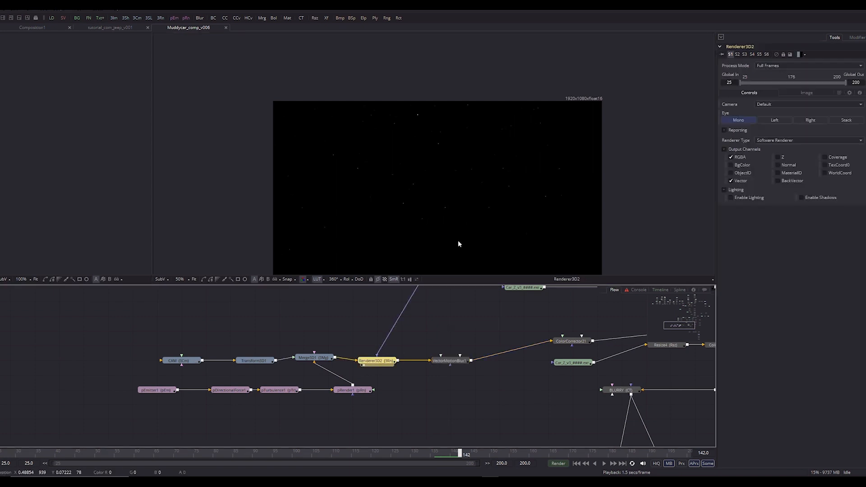
{"action": "left_click", "coordinate": [465, 363]}
{"action": "key", "text": "2"}
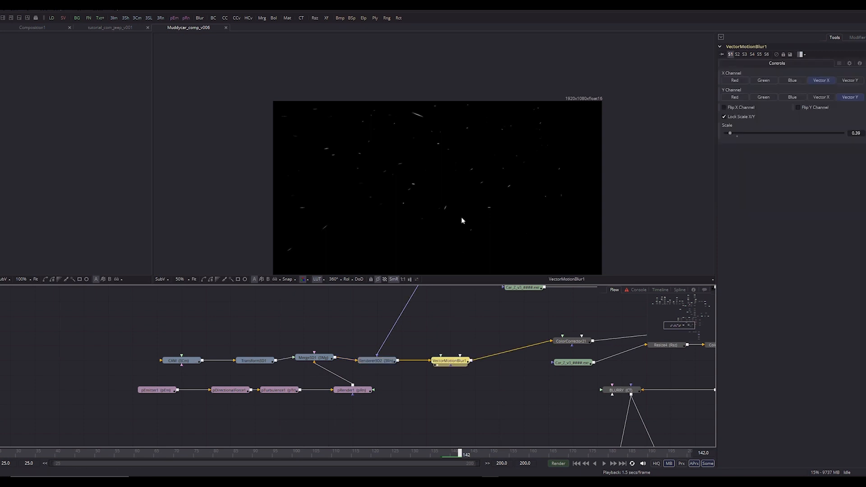
{"action": "scroll", "coordinate": [458, 191], "scroll_direction": "up", "scroll_amount": 1}
{"action": "key", "text": "ctrl+f"}
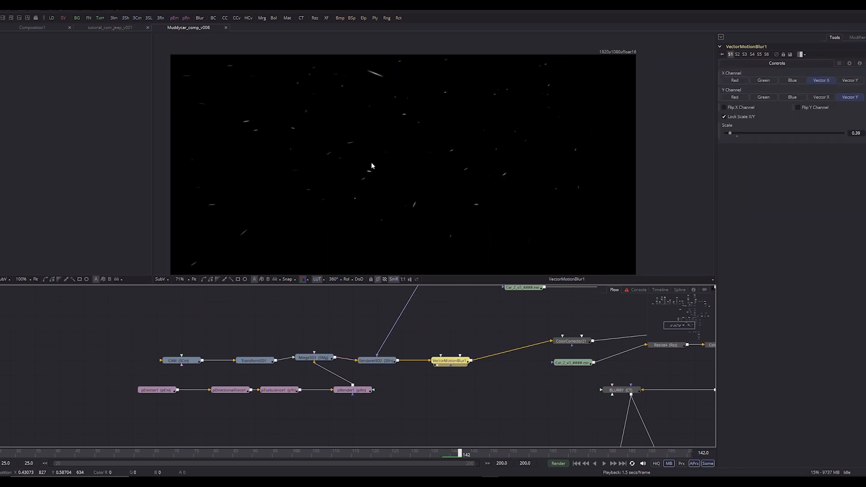
Display ColorCorrector21, follow its output connection, and compare its tinted particles with VectorMotionBlur1
{"action": "left_click", "coordinate": [571, 341]}
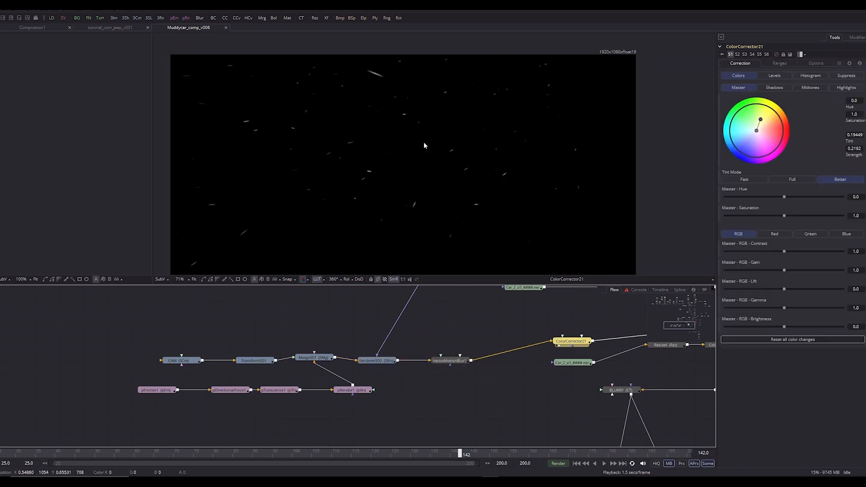
{"action": "left_click_drag", "start_coordinate": [354, 368], "coordinate": [129, 400]}
{"action": "left_click_drag", "start_coordinate": [378, 199], "coordinate": [462, 188]}
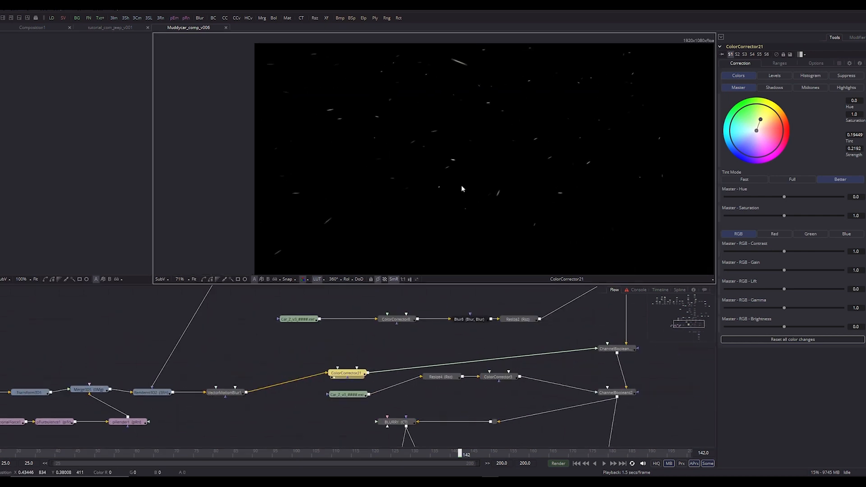
{"action": "left_click_drag", "start_coordinate": [245, 381], "coordinate": [426, 355]}
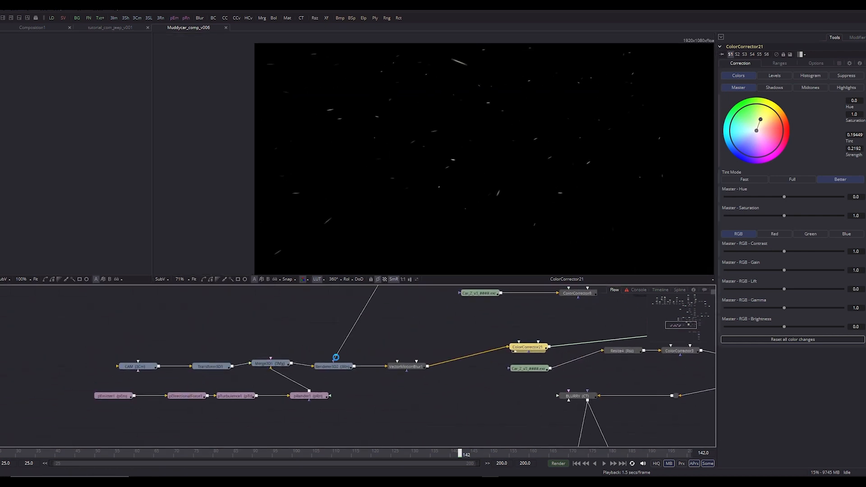
{"action": "left_click", "coordinate": [348, 368]}
{"action": "left_click", "coordinate": [403, 367]}
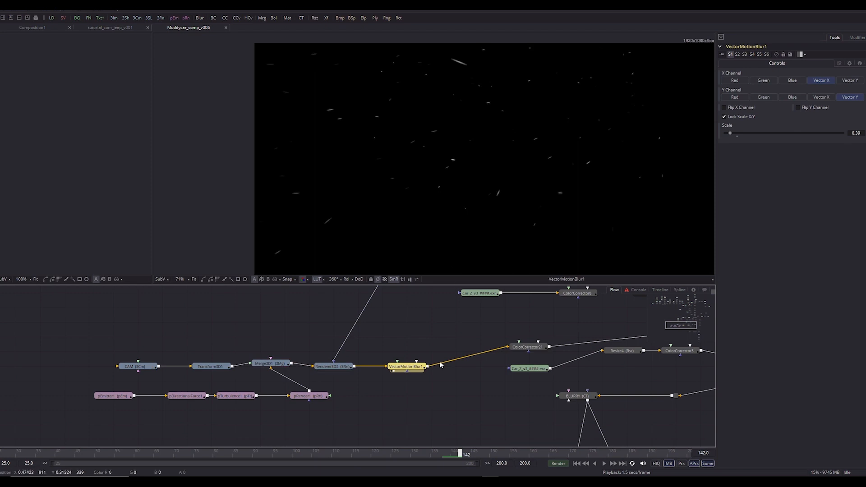
{"action": "key", "text": "2"}
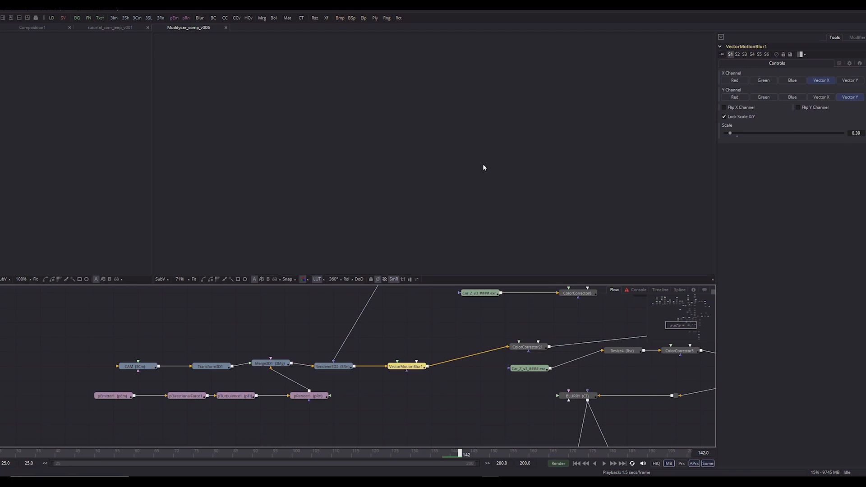
{"action": "left_click", "coordinate": [529, 351]}
{"action": "key", "text": "2"}
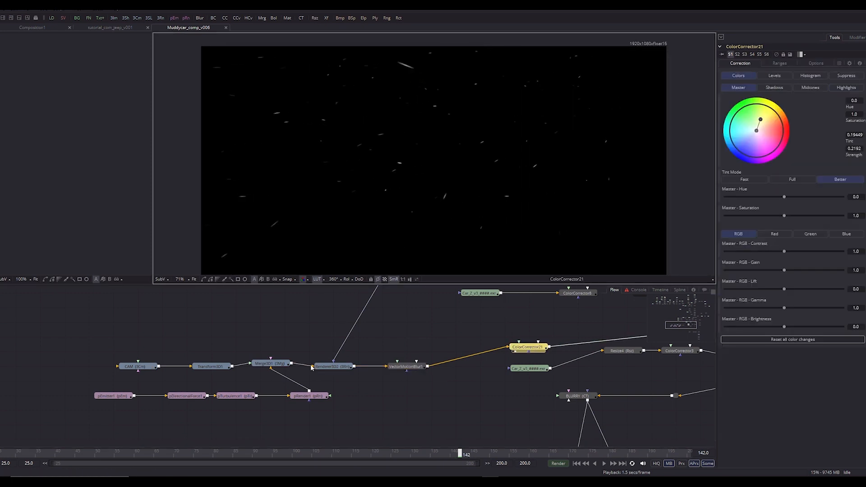
Display pRender1, trace the particle branch to ChannelBooleans12, and examine that node's composite up close
{"action": "left_click", "coordinate": [267, 365]}
{"action": "left_click", "coordinate": [100, 401]}
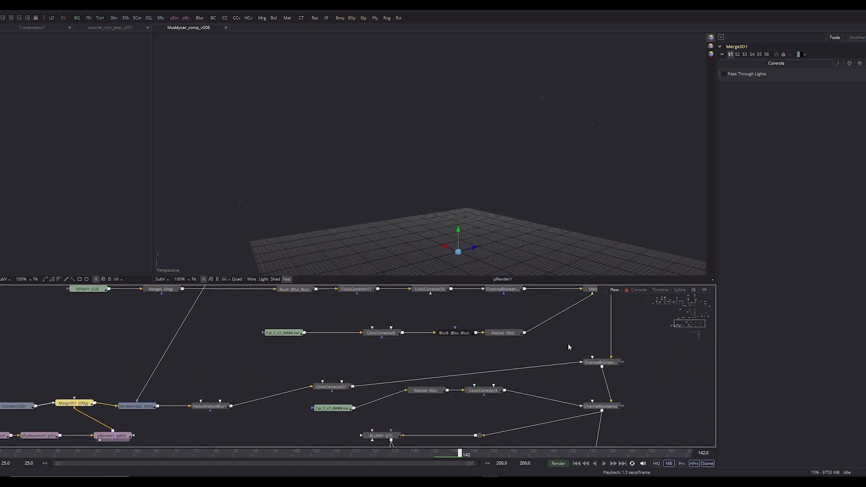
{"action": "left_click", "coordinate": [602, 362]}
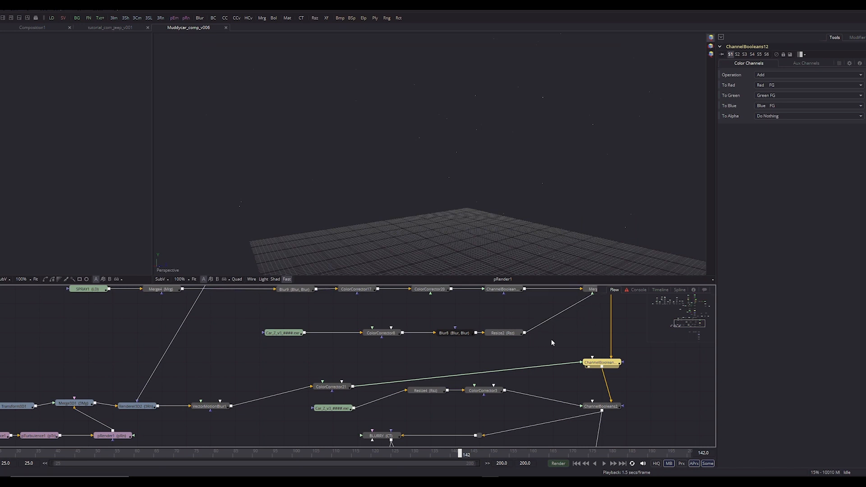
{"action": "scroll", "coordinate": [551, 339], "scroll_direction": "down", "scroll_amount": 5}
{"action": "left_click_drag", "start_coordinate": [586, 351], "coordinate": [562, 410]}
{"action": "left_click_drag", "start_coordinate": [538, 300], "coordinate": [503, 316]}
{"action": "key", "text": "2"}
{"action": "left_click_drag", "start_coordinate": [250, 134], "coordinate": [523, 151]}
{"action": "scroll", "coordinate": [515, 151], "scroll_direction": "up", "scroll_amount": 1}
{"action": "left_click_drag", "start_coordinate": [454, 440], "coordinate": [482, 321]}
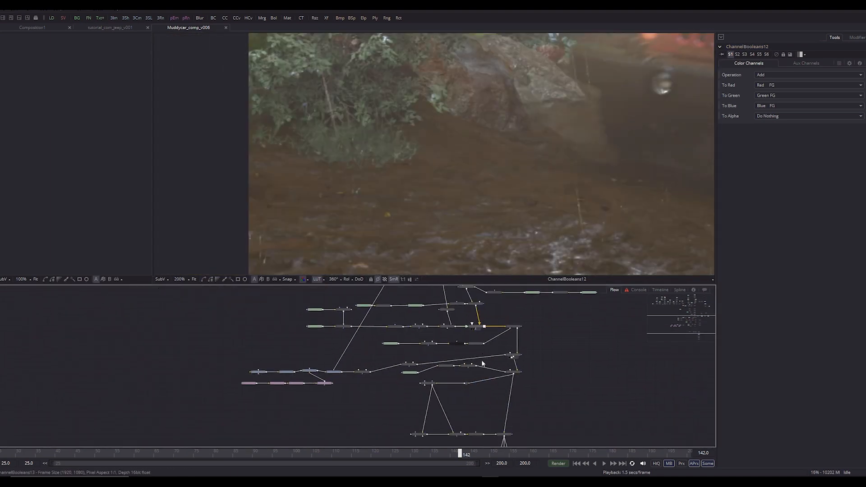
Compare ColorCorrector21's particles with ChannelBooleans12's composite to locate the same streaks in the shot
{"action": "scroll", "coordinate": [512, 351], "scroll_direction": "up", "scroll_amount": 3}
{"action": "left_click", "coordinate": [302, 385]}
{"action": "key", "text": "2"}
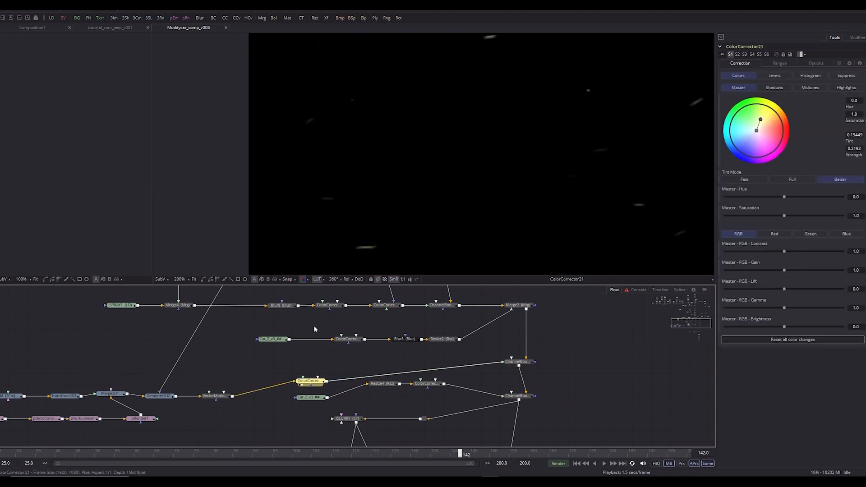
{"action": "left_click", "coordinate": [508, 366]}
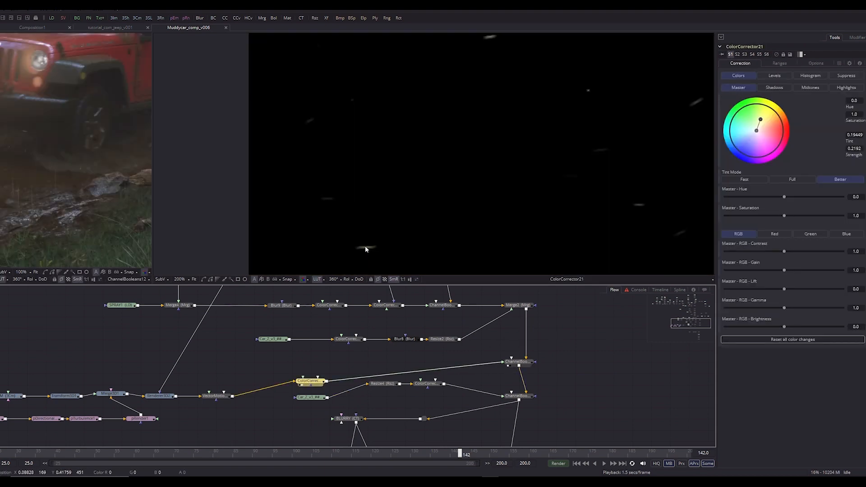
{"action": "key", "text": "2"}
{"action": "left_click", "coordinate": [513, 363]}
{"action": "key", "text": "2"}
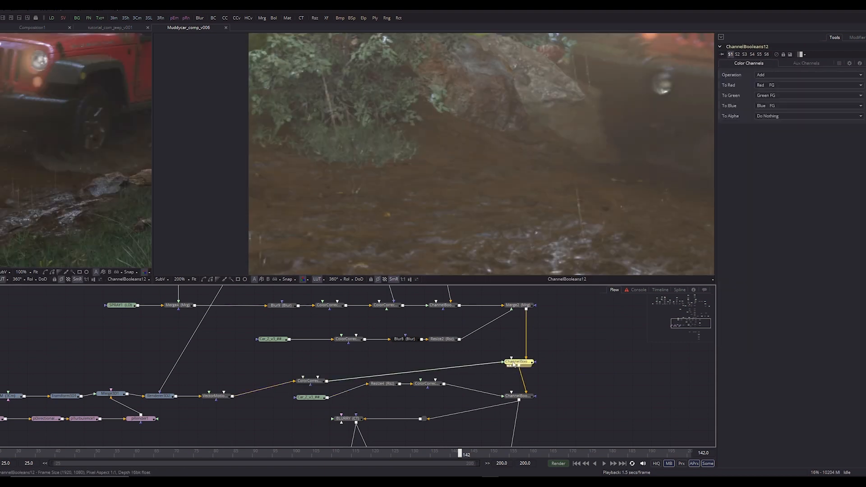
{"action": "left_click", "coordinate": [309, 383]}
{"action": "key", "text": "2"}
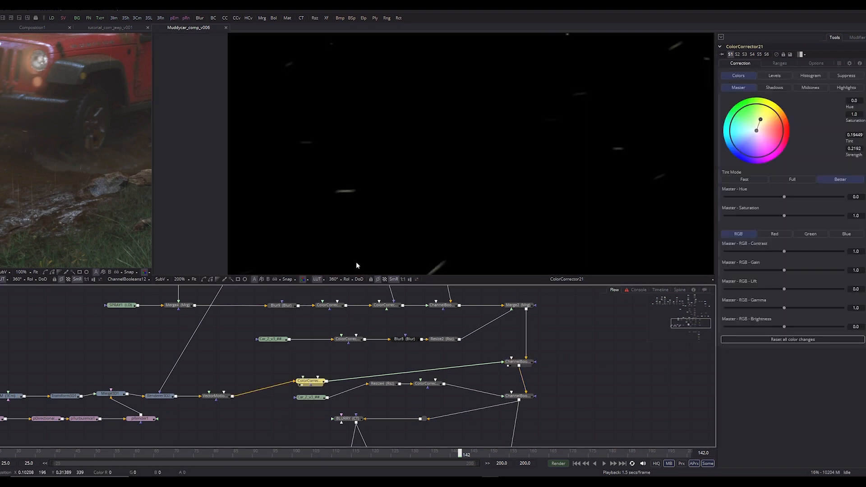
{"action": "left_click", "coordinate": [530, 364]}
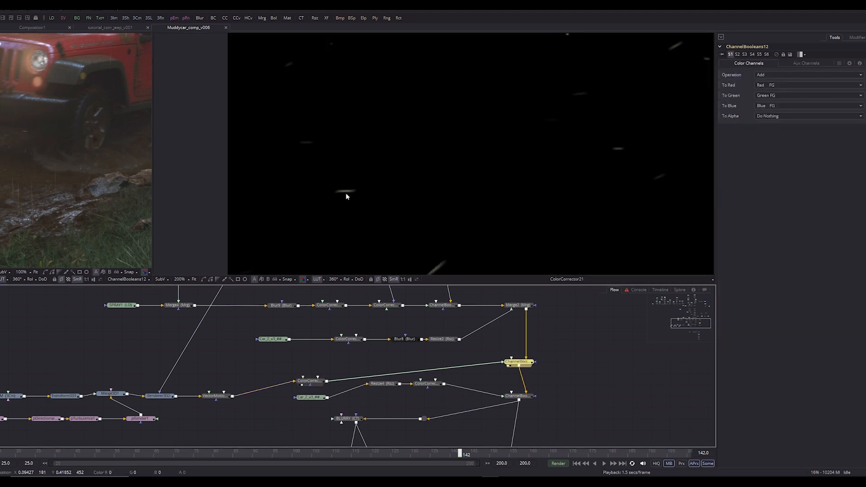
{"action": "key", "text": "2"}
Play ChannelBooleans12's composite briefly and open that node's common settings to check its Blend amount
{"action": "key", "text": "space"}
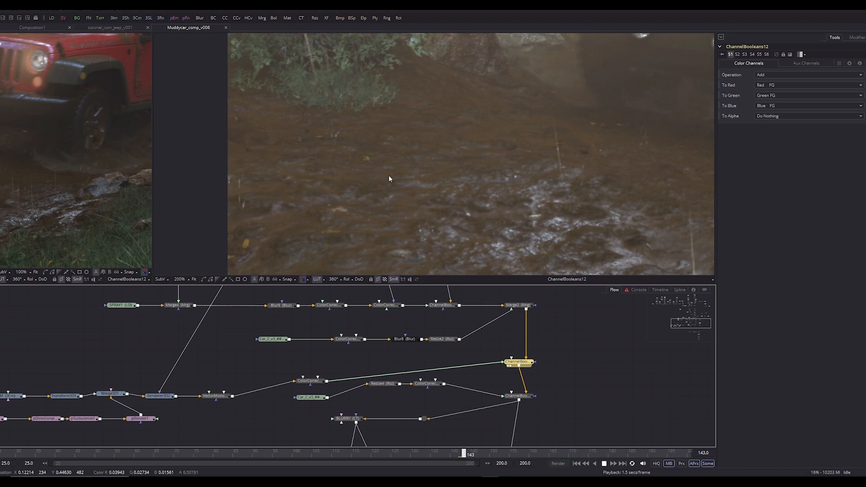
{"action": "scroll", "coordinate": [389, 175], "scroll_direction": "down", "scroll_amount": 1}
{"action": "left_click", "coordinate": [604, 464]}
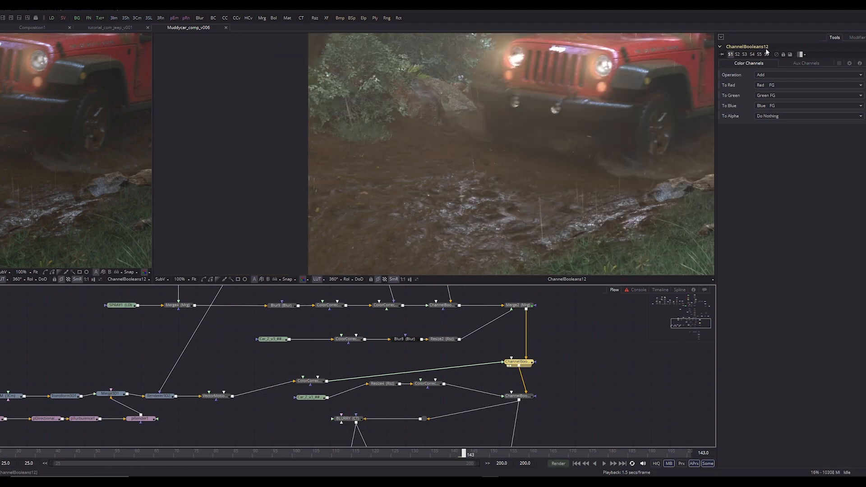
{"action": "left_click", "coordinate": [839, 64]}
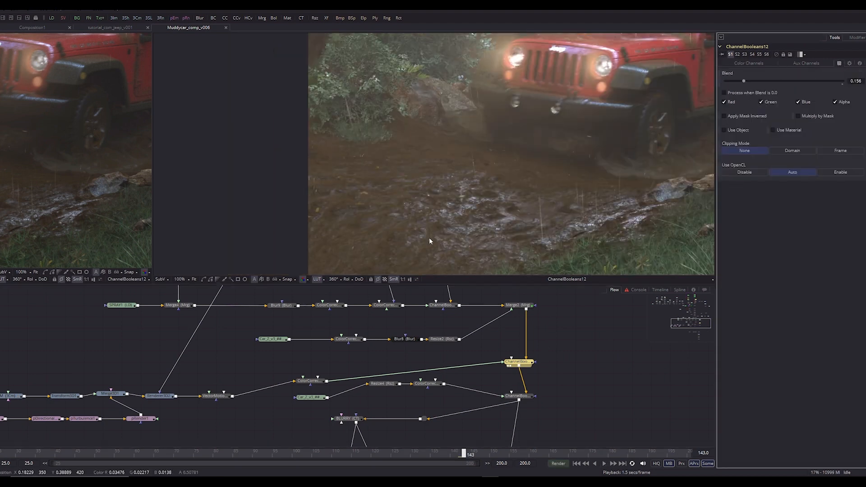
Go to frame 142 and raise ChannelBooleans12's Blend to 0.85
{"action": "left_click", "coordinate": [458, 455]}
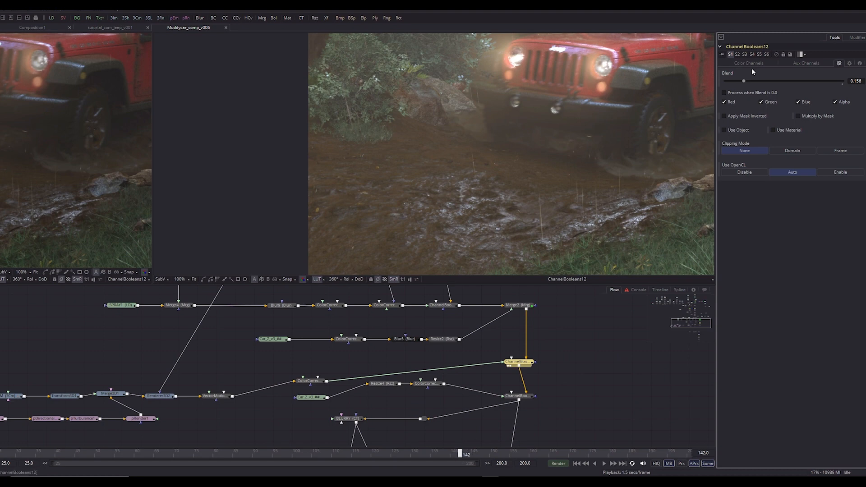
{"action": "left_click_drag", "start_coordinate": [744, 81], "coordinate": [799, 80]}
{"action": "left_click_drag", "start_coordinate": [533, 308], "coordinate": [510, 448]}
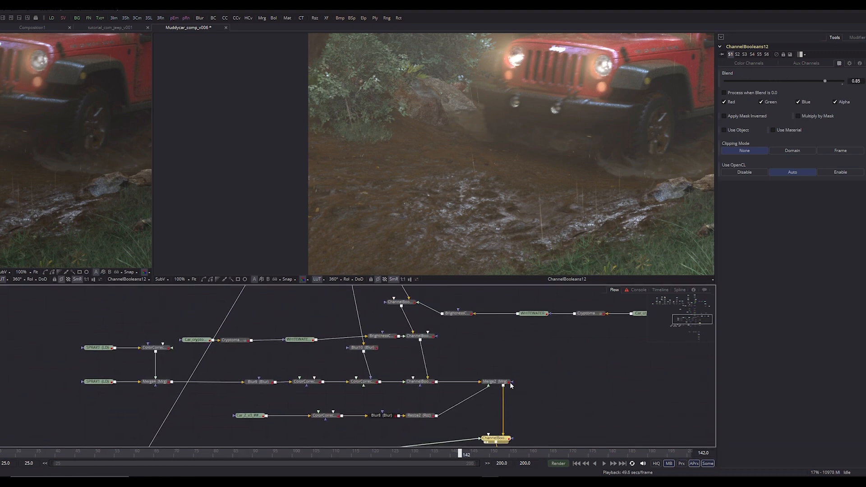
{"action": "scroll", "coordinate": [502, 367], "scroll_direction": "down", "scroll_amount": 5}
{"action": "key", "text": "grave"}
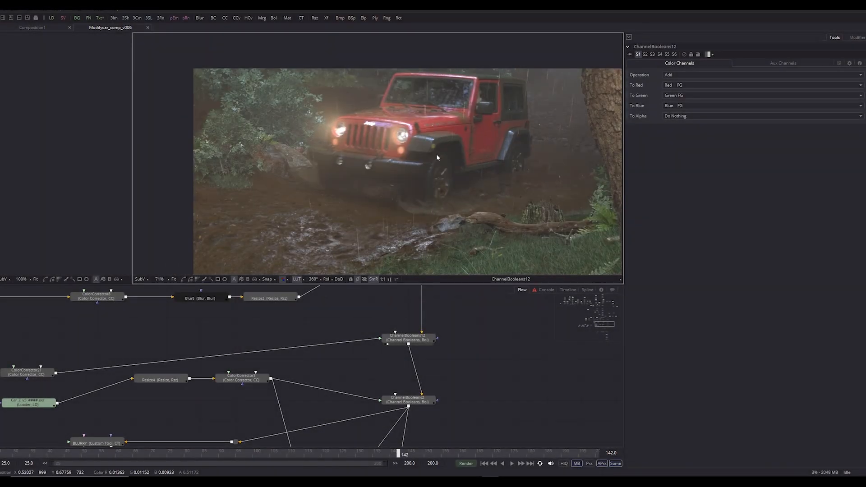
Line up the Car_Z loader, Resize4 and ColorCorrector3 in one row with ChannelBooleans2, and display the loader's depth render
{"action": "left_click_drag", "start_coordinate": [474, 181], "coordinate": [362, 188]}
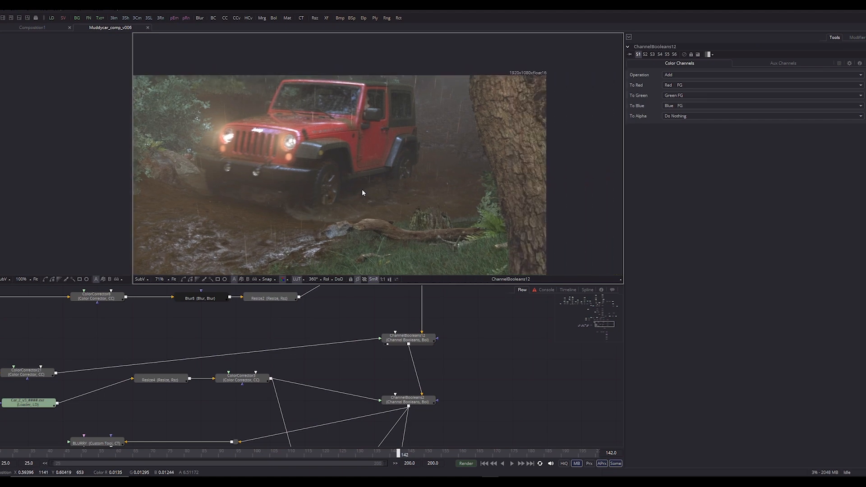
{"action": "left_click_drag", "start_coordinate": [346, 378], "coordinate": [456, 352]}
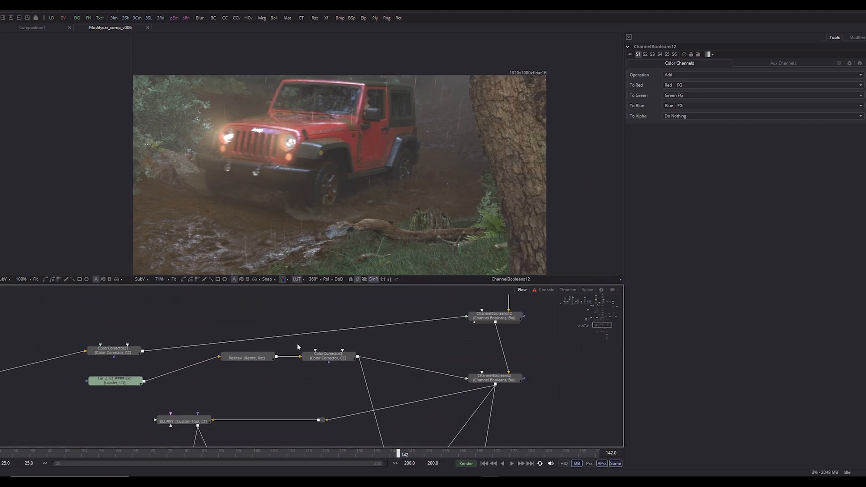
{"action": "left_click_drag", "start_coordinate": [254, 356], "coordinate": [250, 372]}
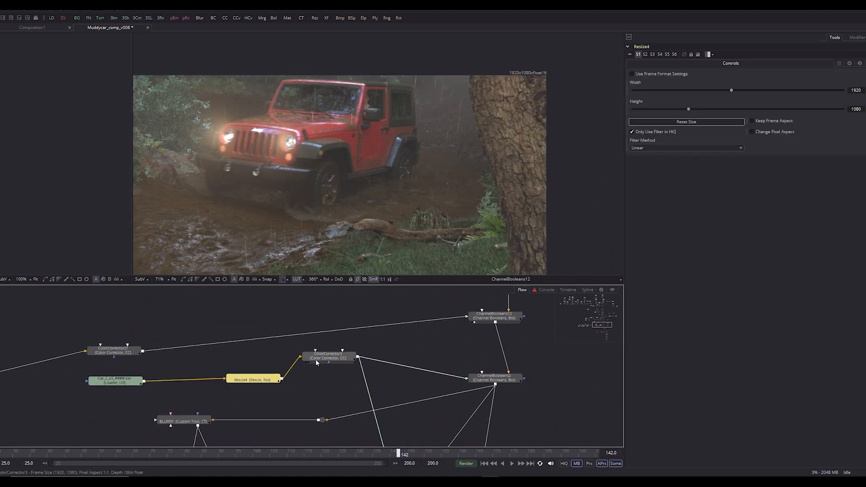
{"action": "left_click_drag", "start_coordinate": [328, 357], "coordinate": [356, 379]}
{"action": "left_click", "coordinate": [125, 384]}
{"action": "key", "text": "1"}
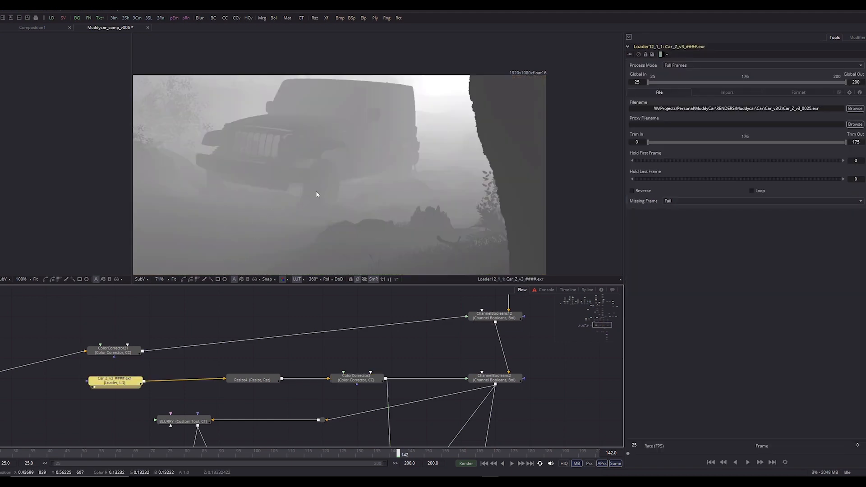
{"action": "left_click_drag", "start_coordinate": [127, 385], "coordinate": [127, 382]}
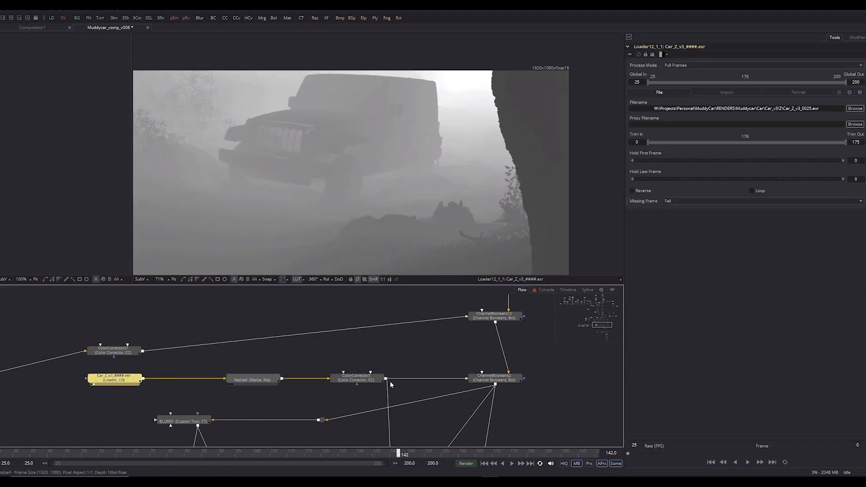
Display ColorCorrector3's contrast-adjusted depth pass and examine it around the jeep and foreground
{"action": "left_click", "coordinate": [352, 382]}
{"action": "key", "text": "2"}
{"action": "left_click_drag", "start_coordinate": [390, 213], "coordinate": [394, 180]}
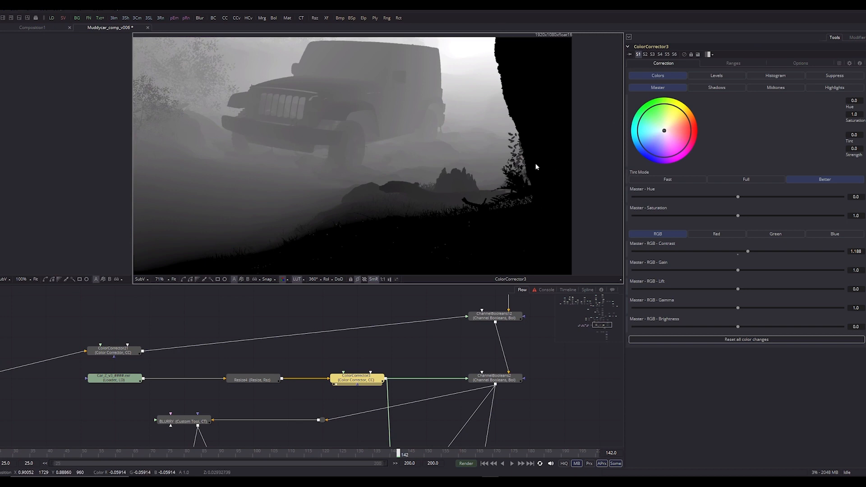
Display ChannelBooleans2 and check its color and aux channel settings for the source assigned to the Z Buffer
{"action": "left_click", "coordinate": [482, 382]}
{"action": "key", "text": "2"}
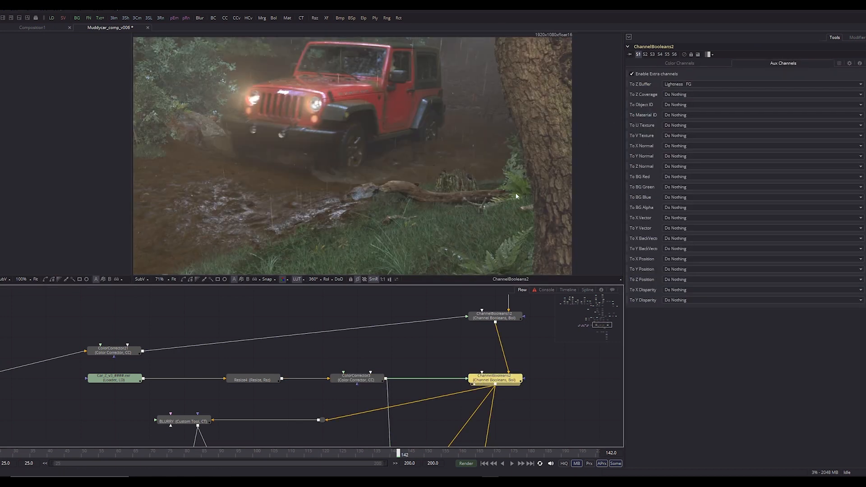
{"action": "left_click", "coordinate": [667, 63]}
{"action": "left_click", "coordinate": [811, 62]}
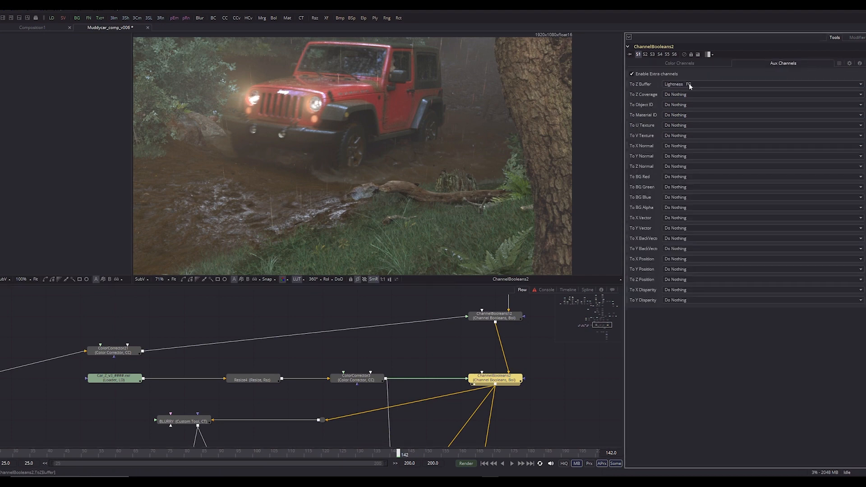
Compare ColorCorrector3's depth pass with ChannelBooleans2's composite in the viewer
{"action": "left_click", "coordinate": [338, 383]}
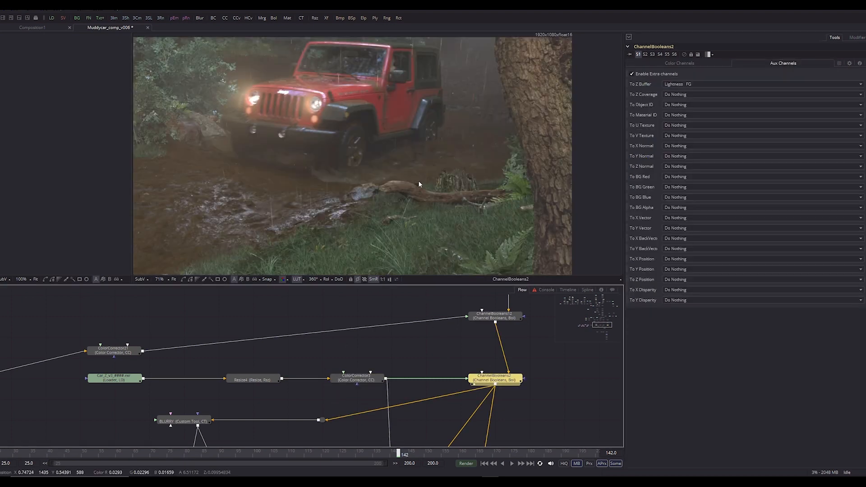
{"action": "left_click_drag", "start_coordinate": [370, 380], "coordinate": [381, 141]}
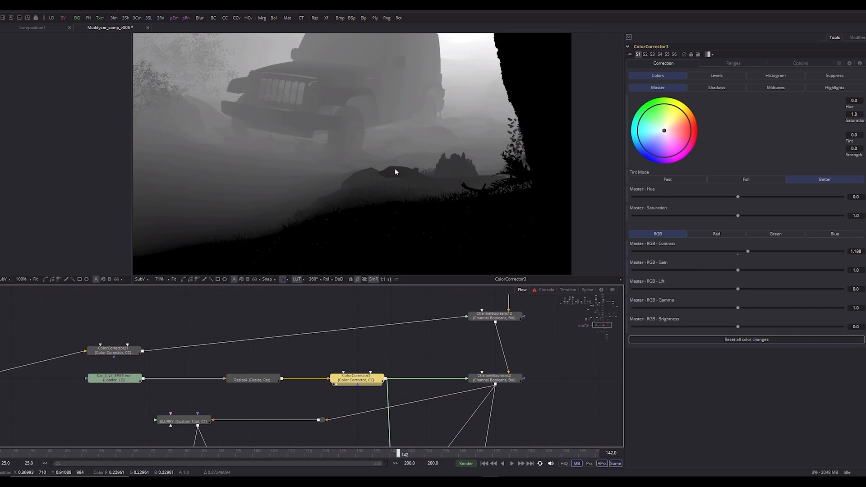
{"action": "left_click_drag", "start_coordinate": [494, 377], "coordinate": [385, 122]}
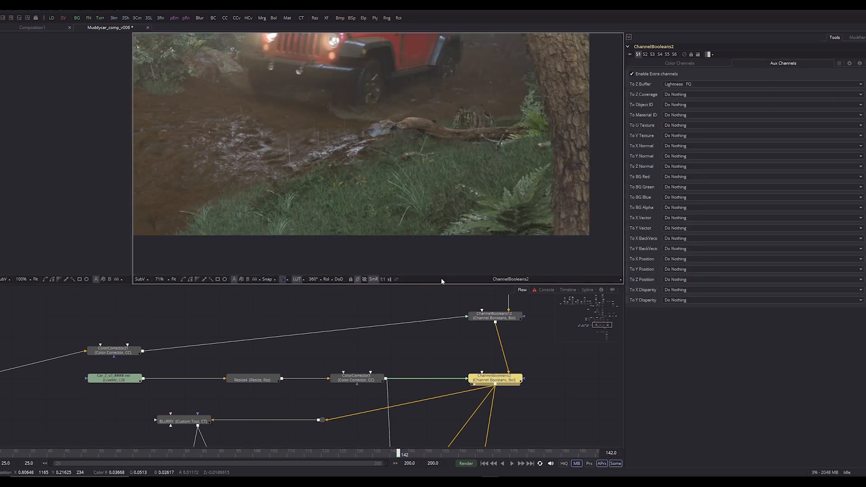
Reposition the BLURRY custom tool and its routing dot below the depth branch and save the composition
{"action": "left_click_drag", "start_coordinate": [523, 426], "coordinate": [510, 332]}
{"action": "scroll", "coordinate": [510, 332], "scroll_direction": "down", "scroll_amount": 2}
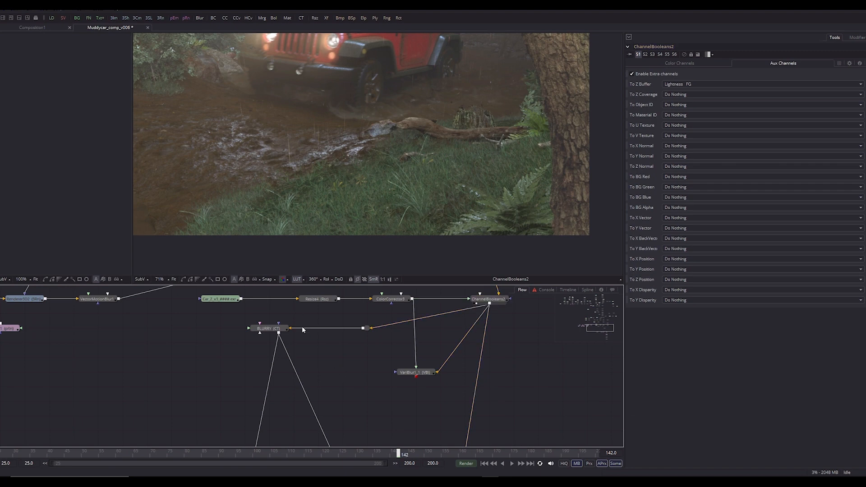
{"action": "left_click_drag", "start_coordinate": [273, 326], "coordinate": [296, 345]}
{"action": "left_click_drag", "start_coordinate": [350, 343], "coordinate": [355, 352]}
{"action": "scroll", "coordinate": [329, 364], "scroll_direction": "up", "scroll_amount": 2}
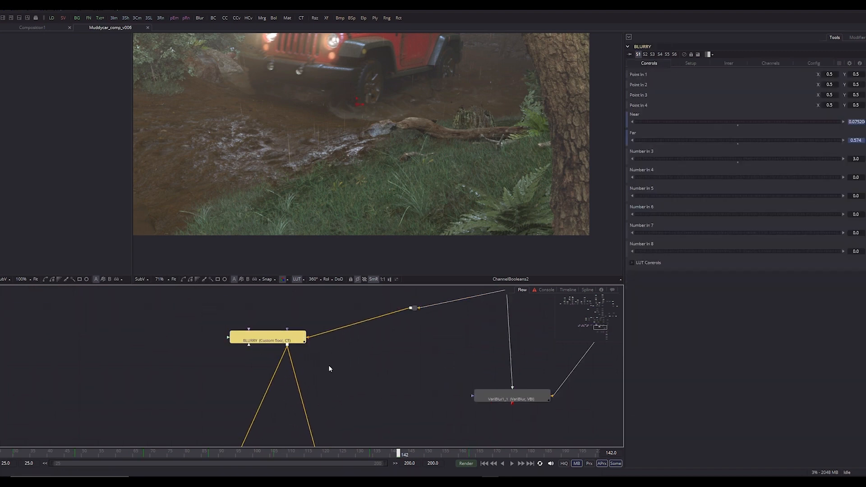
{"action": "key", "text": "ctrl+s"}
Align the BLURRY node beneath Resize4, saving the composition, and widen the node controls area
{"action": "left_click_drag", "start_coordinate": [257, 340], "coordinate": [327, 397]}
{"action": "left_click_drag", "start_coordinate": [362, 340], "coordinate": [375, 351]}
{"action": "left_click", "coordinate": [306, 387]}
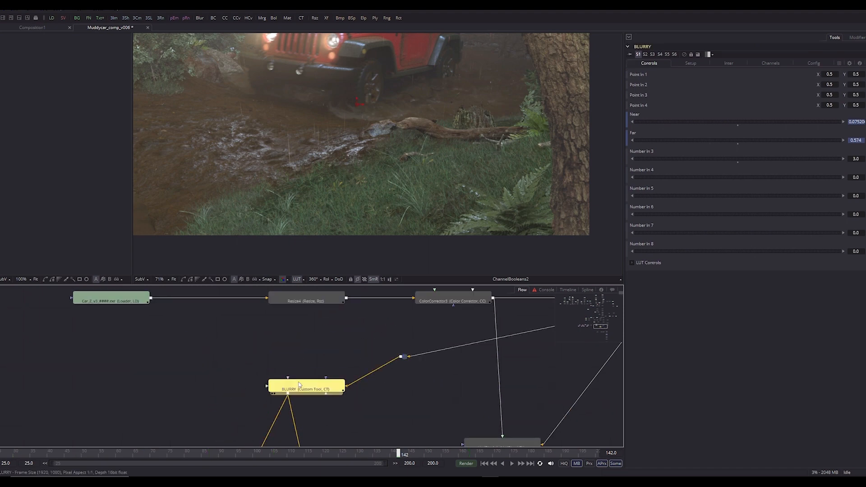
{"action": "scroll", "coordinate": [319, 206], "scroll_direction": "down", "scroll_amount": 1}
{"action": "key", "text": "ctrl+s"}
{"action": "scroll", "coordinate": [334, 140], "scroll_direction": "up", "scroll_amount": 1}
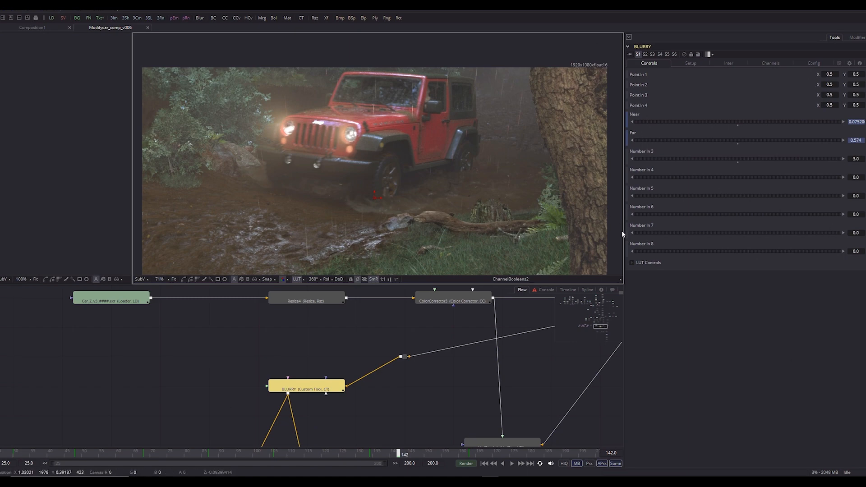
{"action": "left_click_drag", "start_coordinate": [624, 238], "coordinate": [557, 253]}
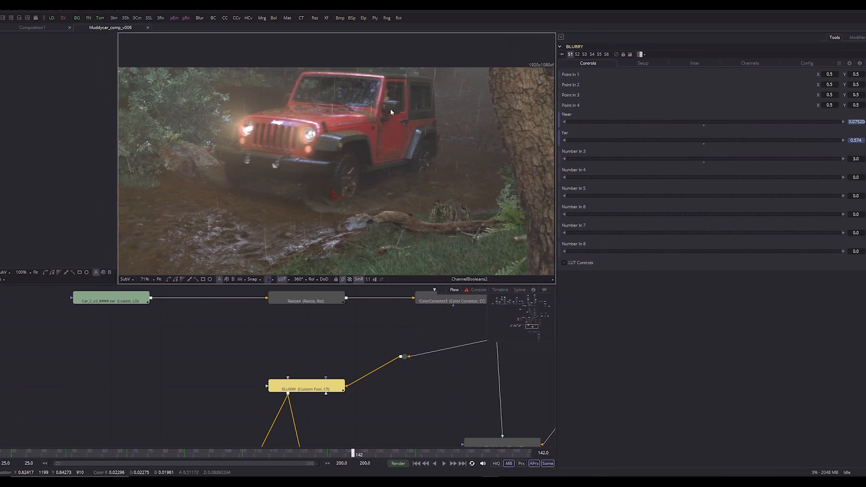
Move BLURRY_1 and its neighbouring ChannelBooleans node up beneath BLURRY and save the composition
{"action": "left_click_drag", "start_coordinate": [389, 383], "coordinate": [343, 281]}
{"action": "scroll", "coordinate": [304, 390], "scroll_direction": "down", "scroll_amount": 3}
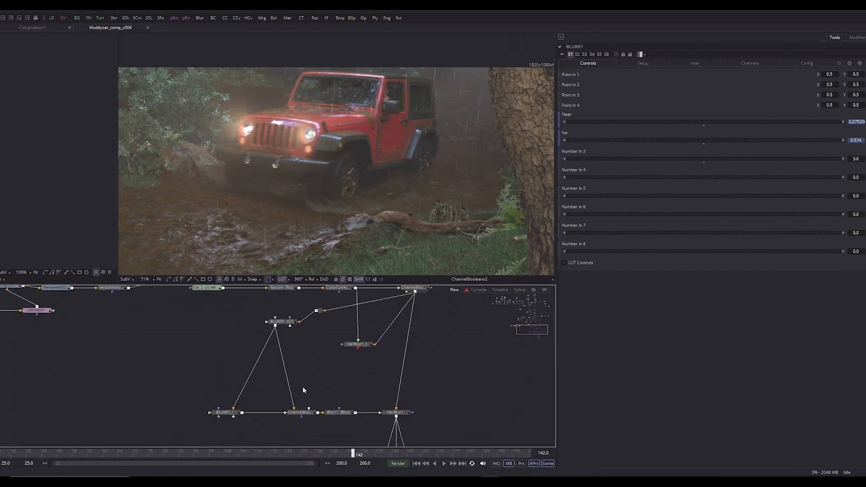
{"action": "left_click_drag", "start_coordinate": [210, 402], "coordinate": [282, 379]}
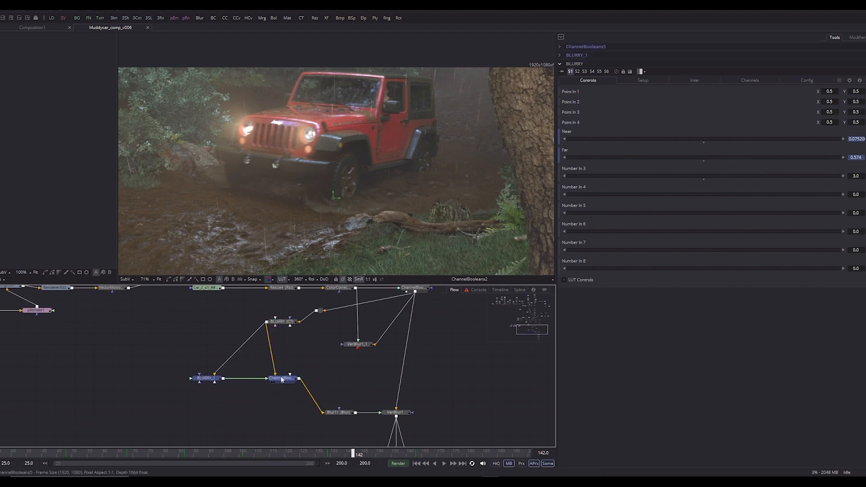
{"action": "left_click", "coordinate": [314, 337]}
{"action": "scroll", "coordinate": [310, 334], "scroll_direction": "up", "scroll_amount": 2}
{"action": "left_click_drag", "start_coordinate": [280, 348], "coordinate": [246, 358]}
{"action": "key", "text": "ctrl+s"}
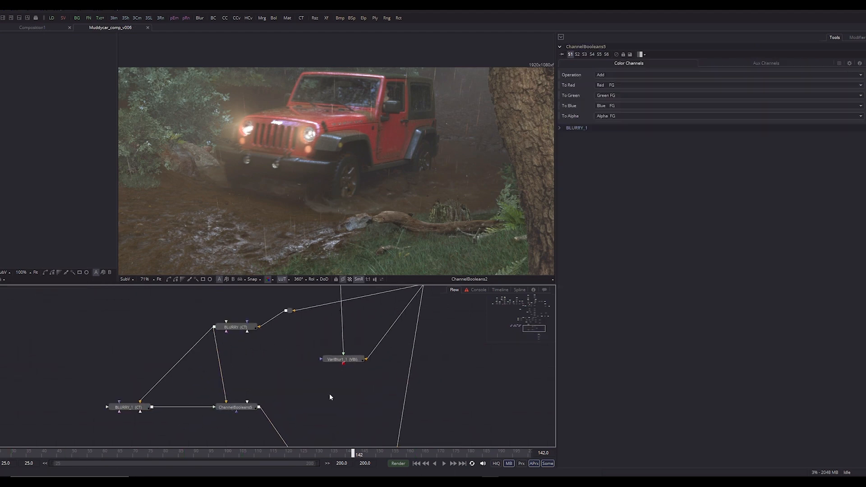
Display VariBlur1, trace its inputs back to ChannelBooleans2, and examine the defocused jeep up close
{"action": "left_click_drag", "start_coordinate": [329, 396], "coordinate": [275, 290]}
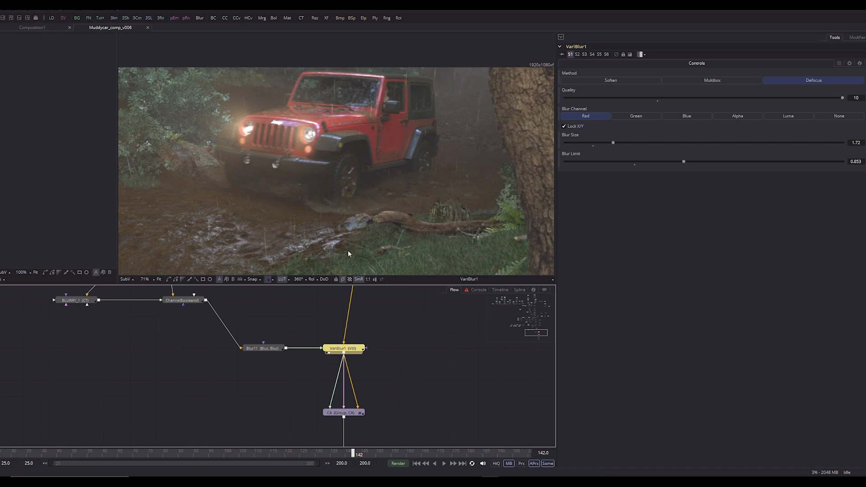
{"action": "left_click_drag", "start_coordinate": [298, 352], "coordinate": [293, 399]}
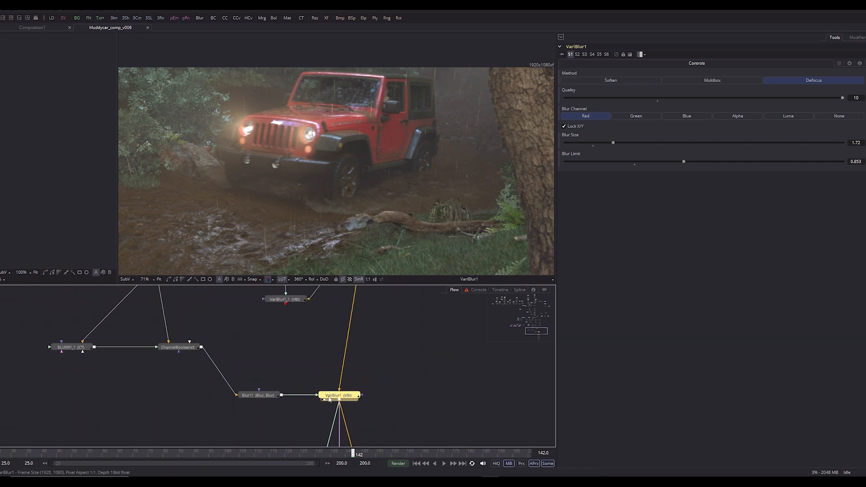
{"action": "scroll", "coordinate": [405, 388], "scroll_direction": "up", "scroll_amount": 6}
{"action": "left_click_drag", "start_coordinate": [400, 420], "coordinate": [424, 383]}
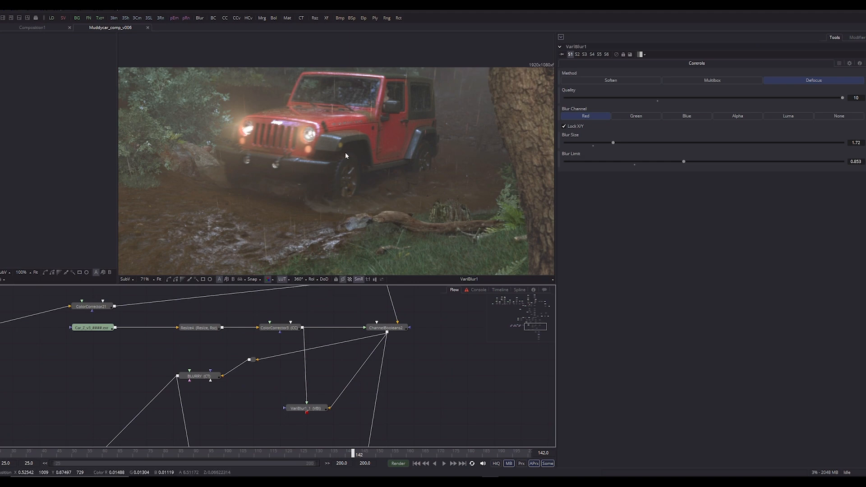
{"action": "scroll", "coordinate": [346, 152], "scroll_direction": "up", "scroll_amount": 1}
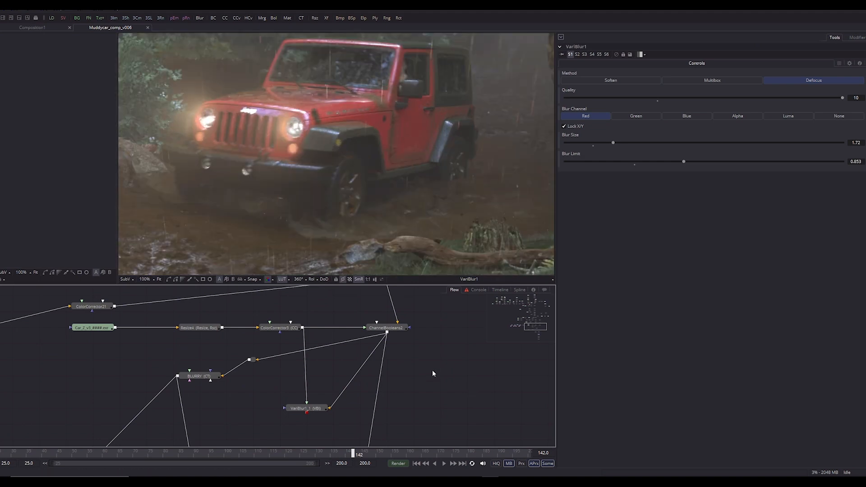
Add a DepthBlur node and feed it ChannelBooleans2's output
{"action": "key", "text": "ctrl+space"}
{"action": "type", "text": "depth"}
{"action": "key", "text": "Return"}
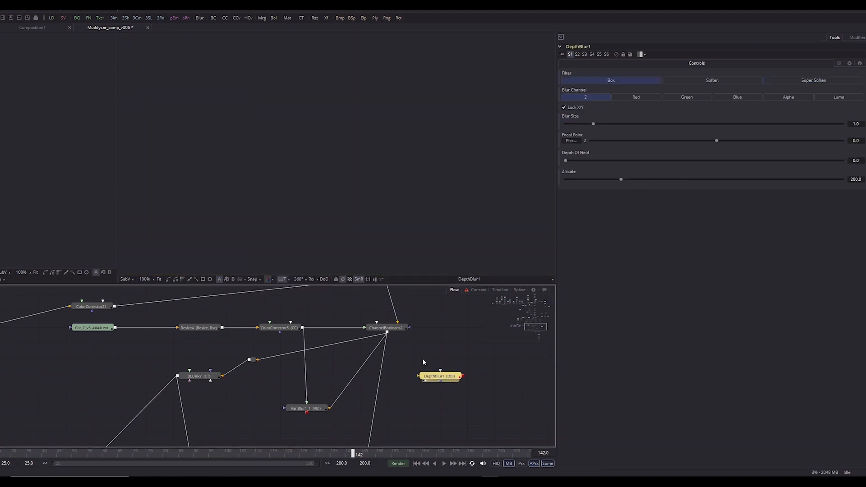
{"action": "key", "text": "ctrl+s"}
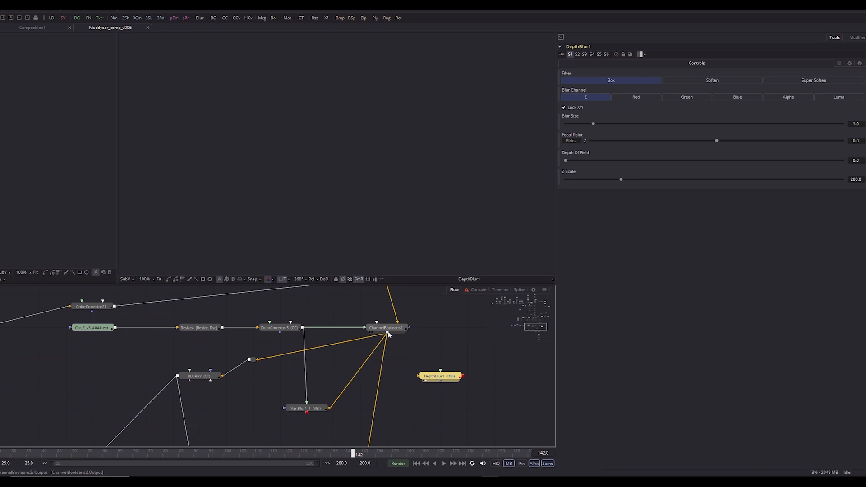
{"action": "left_click_drag", "start_coordinate": [389, 335], "coordinate": [419, 376]}
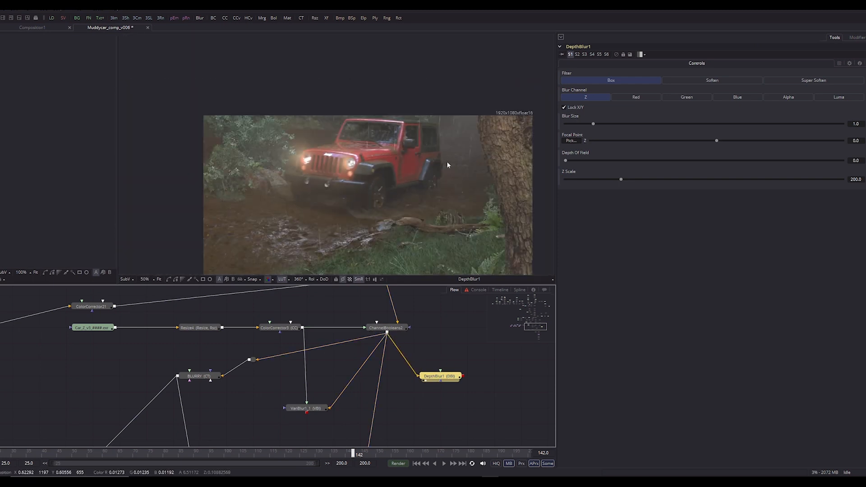
Set DepthBlur1's blur size to 4.2 and pick its focal point on the front of the jeep
{"action": "left_click_drag", "start_coordinate": [593, 123], "coordinate": [682, 124]}
{"action": "scroll", "coordinate": [487, 154], "scroll_direction": "up", "scroll_amount": 2}
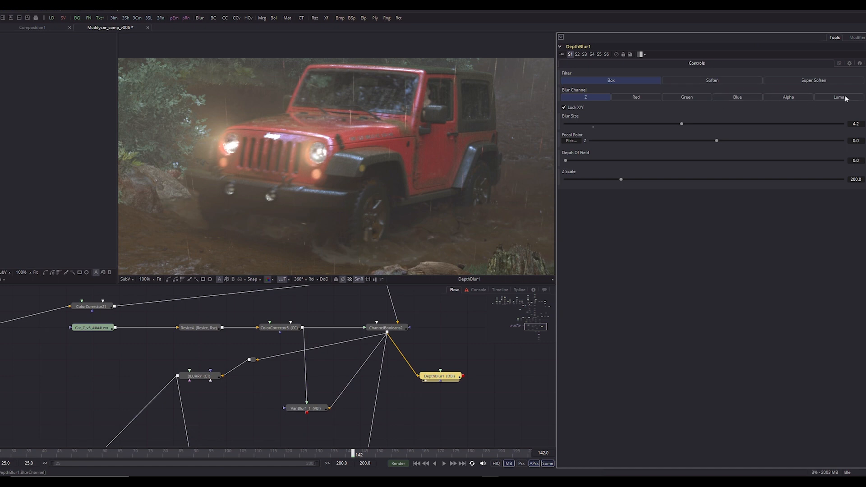
{"action": "left_click_drag", "start_coordinate": [571, 141], "coordinate": [349, 156]}
Set DepthBlur1's depth of field to 300 and Z scale to 803, and inspect the jeep and tree
{"action": "left_click_drag", "start_coordinate": [620, 161], "coordinate": [644, 179]}
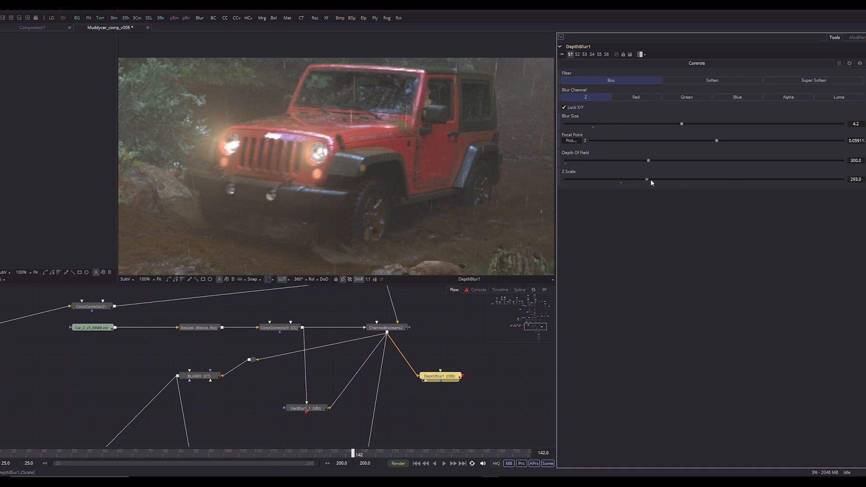
{"action": "left_click_drag", "start_coordinate": [790, 183], "coordinate": [790, 182]}
{"action": "left_click_drag", "start_coordinate": [348, 205], "coordinate": [273, 203]}
{"action": "scroll", "coordinate": [272, 203], "scroll_direction": "down", "scroll_amount": 1}
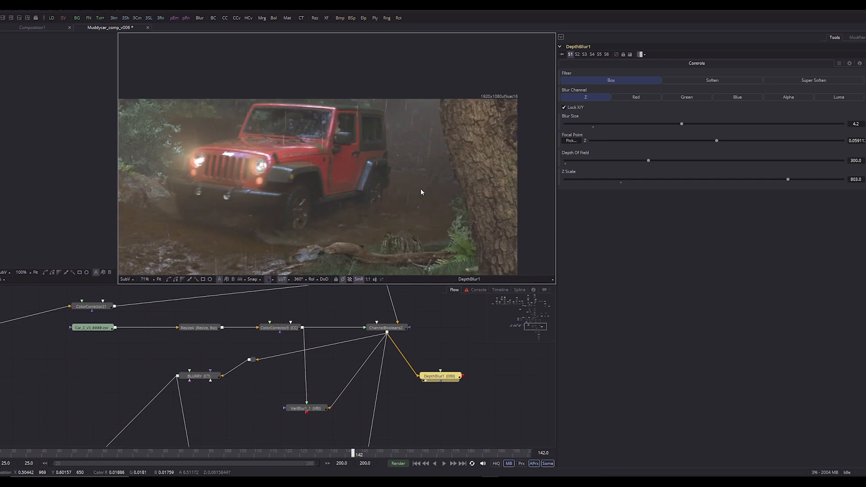
{"action": "scroll", "coordinate": [418, 189], "scroll_direction": "up", "scroll_amount": 1}
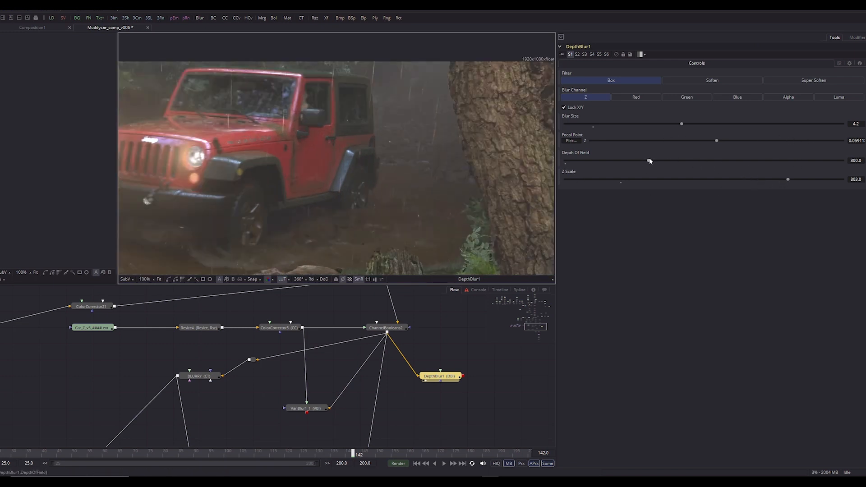
Set DepthBlur1's depth of field to 0 and reduce its blur size
{"action": "left_click_drag", "start_coordinate": [649, 161], "coordinate": [624, 161]}
{"action": "left_click_drag", "start_coordinate": [843, 161], "coordinate": [565, 162]}
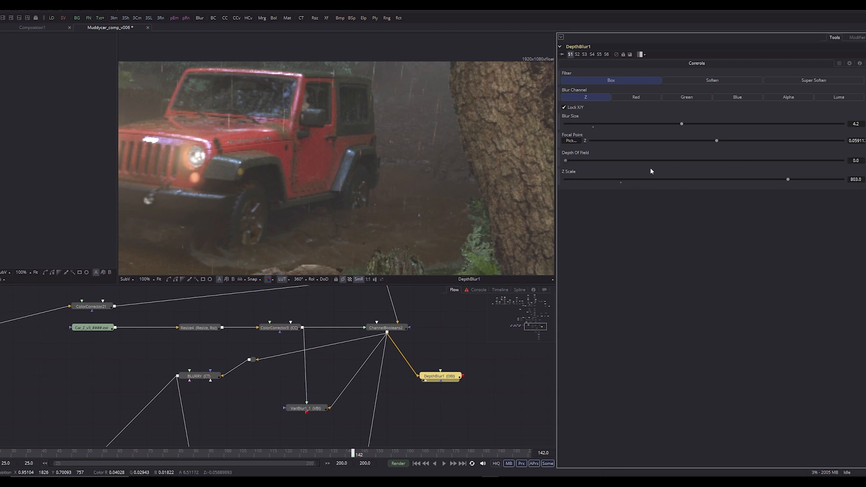
{"action": "left_click_drag", "start_coordinate": [676, 123], "coordinate": [624, 123]}
Delete the DepthBlur node and display ChannelBooleans2
{"action": "left_click_drag", "start_coordinate": [433, 355], "coordinate": [434, 413]}
{"action": "key", "text": "Delete"}
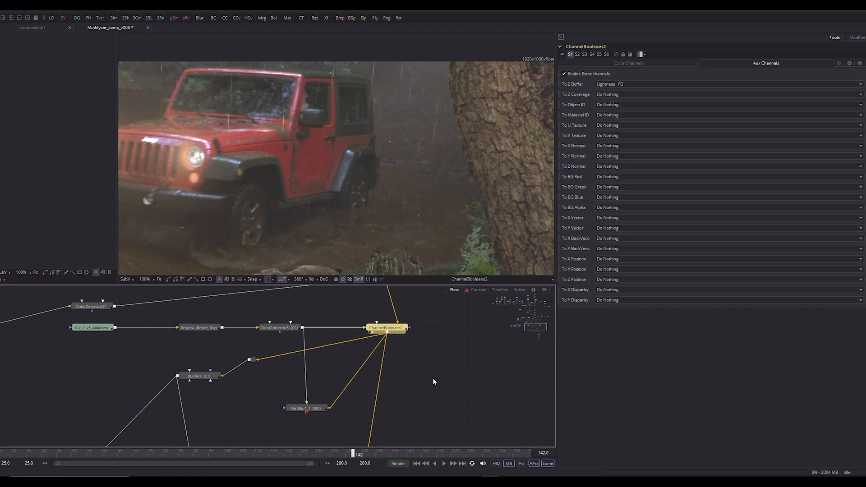
Add a VariBlur node fed by ChannelBooleans2's output and display it in the viewer
{"action": "key", "text": "ctrl+f"}
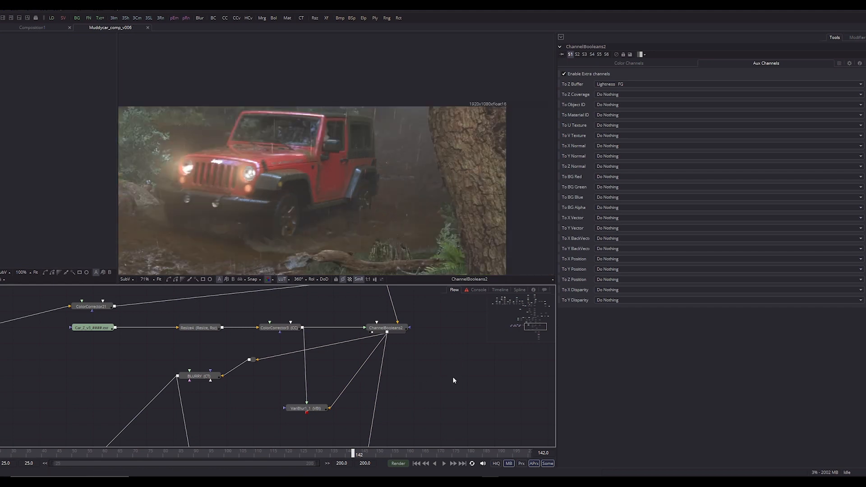
{"action": "scroll", "coordinate": [405, 385], "scroll_direction": "down", "scroll_amount": 4}
{"action": "scroll", "coordinate": [402, 380], "scroll_direction": "up", "scroll_amount": 2}
{"action": "scroll", "coordinate": [381, 327], "scroll_direction": "up", "scroll_amount": 3}
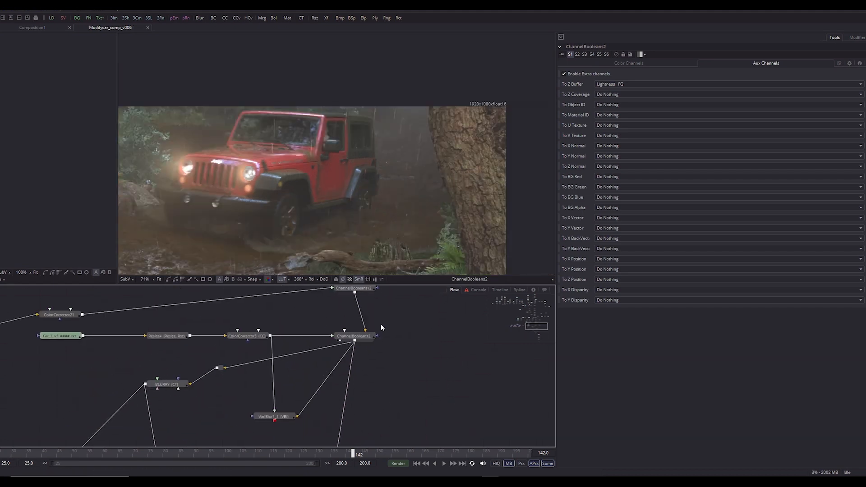
{"action": "key", "text": "ctrl+space"}
{"action": "type", "text": "vari"}
{"action": "key", "text": "Return"}
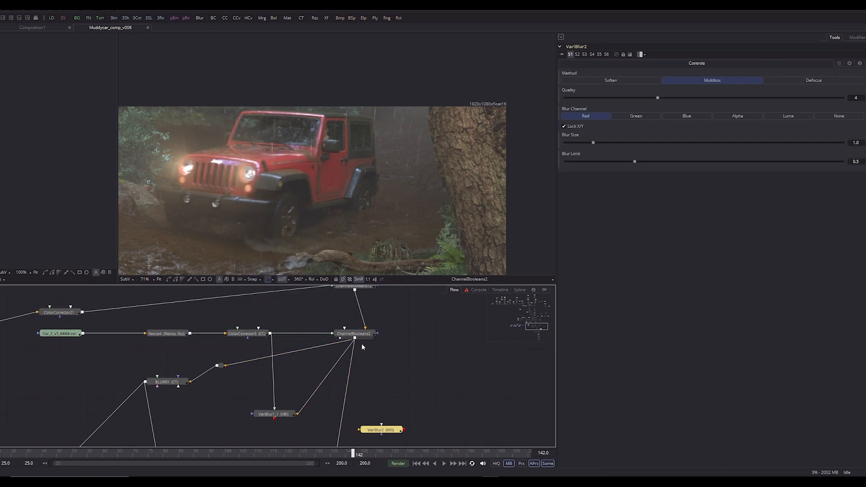
{"action": "left_click_drag", "start_coordinate": [356, 341], "coordinate": [381, 430]}
{"action": "left_click", "coordinate": [381, 430]}
{"action": "key", "text": "2"}
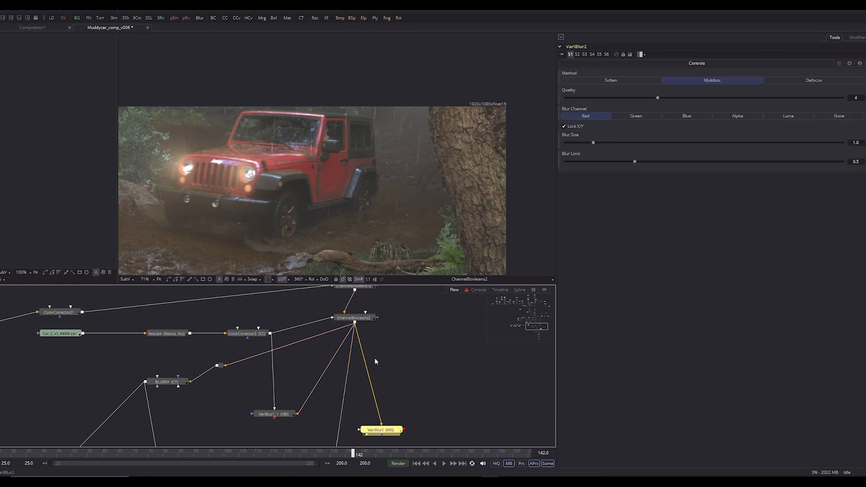
{"action": "left_click_drag", "start_coordinate": [422, 141], "coordinate": [436, 109]}
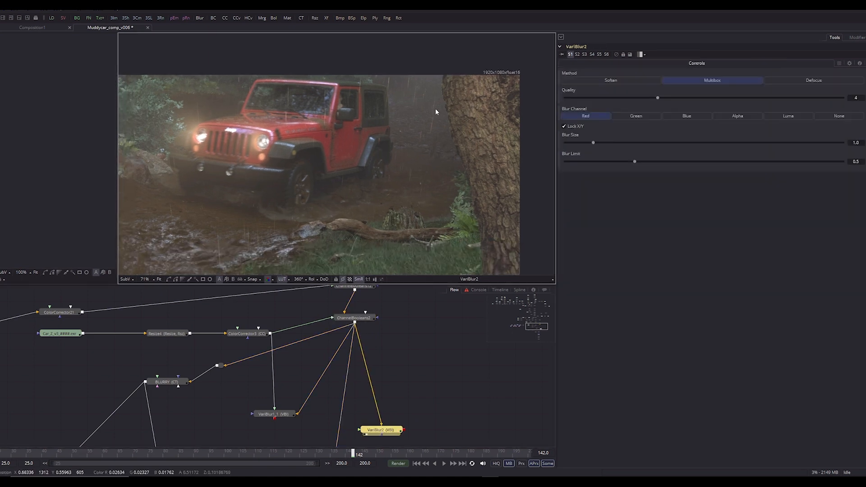
Set VariBlur2's method to Defocus and blur size to 9.22, move the node nearer ChannelBooleans2, and save the composition
{"action": "left_click", "coordinate": [806, 83]}
{"action": "key", "text": "ctrl+1"}
{"action": "left_click_drag", "start_coordinate": [594, 142], "coordinate": [820, 143]}
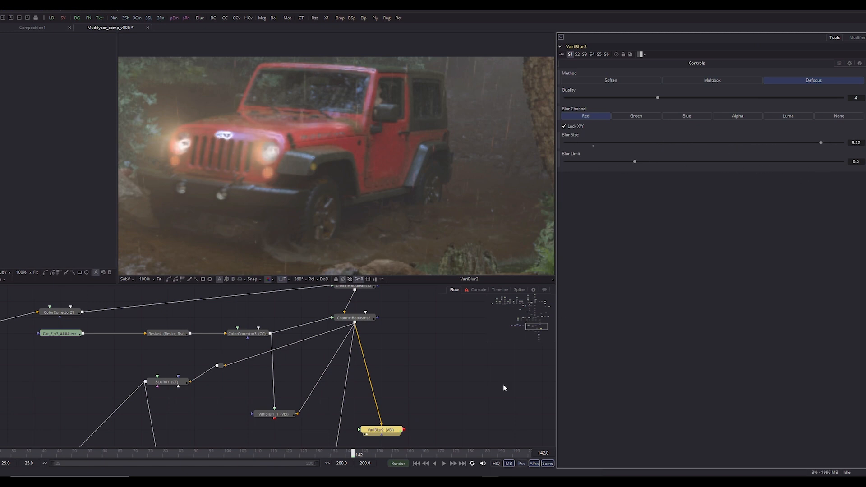
{"action": "left_click_drag", "start_coordinate": [385, 432], "coordinate": [410, 384]}
{"action": "scroll", "coordinate": [364, 184], "scroll_direction": "down", "scroll_amount": 2}
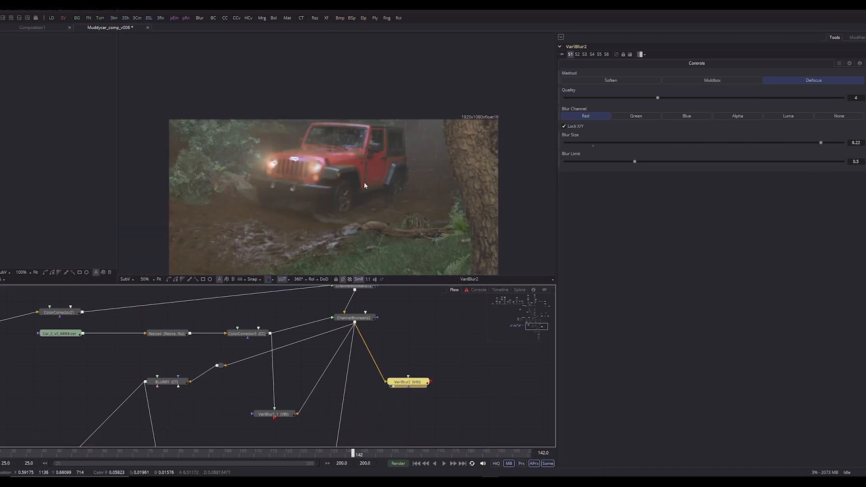
{"action": "key", "text": "ctrl+s"}
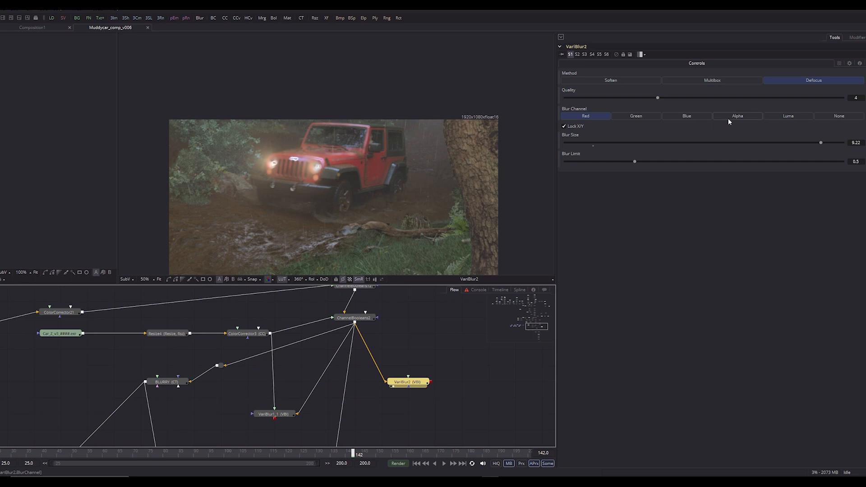
Try the Alpha and Luma blur channels on VariBlur2 and toggle its X/Y lock off and back on
{"action": "left_click", "coordinate": [747, 116]}
{"action": "left_click", "coordinate": [784, 117]}
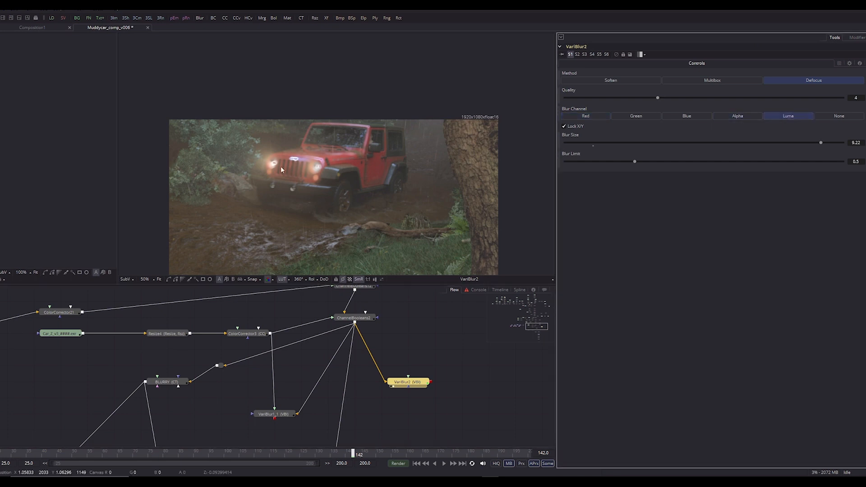
{"action": "scroll", "coordinate": [358, 190], "scroll_direction": "up", "scroll_amount": 2}
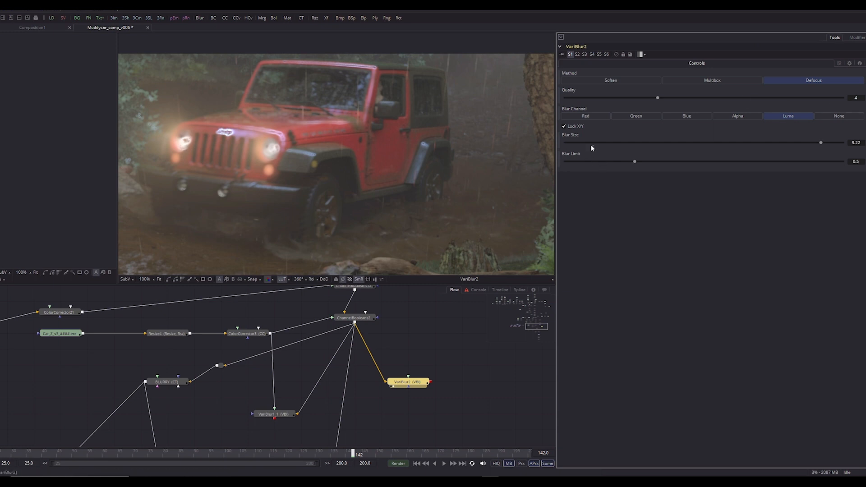
{"action": "left_click", "coordinate": [564, 126]}
{"action": "left_click", "coordinate": [564, 126]}
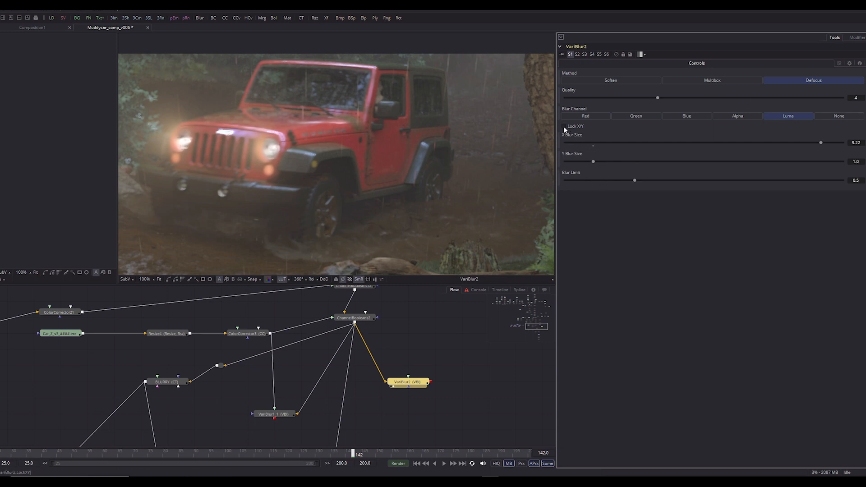
{"action": "left_click", "coordinate": [742, 117]}
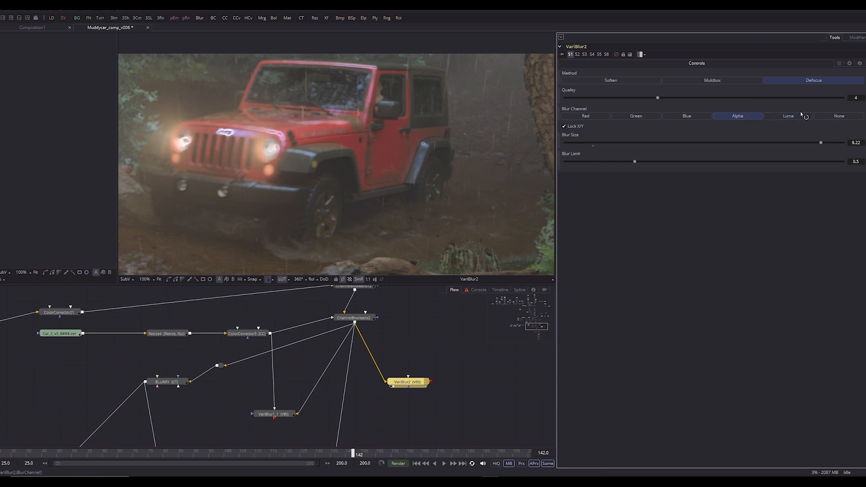
Set VariBlur2's blur channel to None and its blur size to 4.22, and save the composition
{"action": "left_click", "coordinate": [838, 116]}
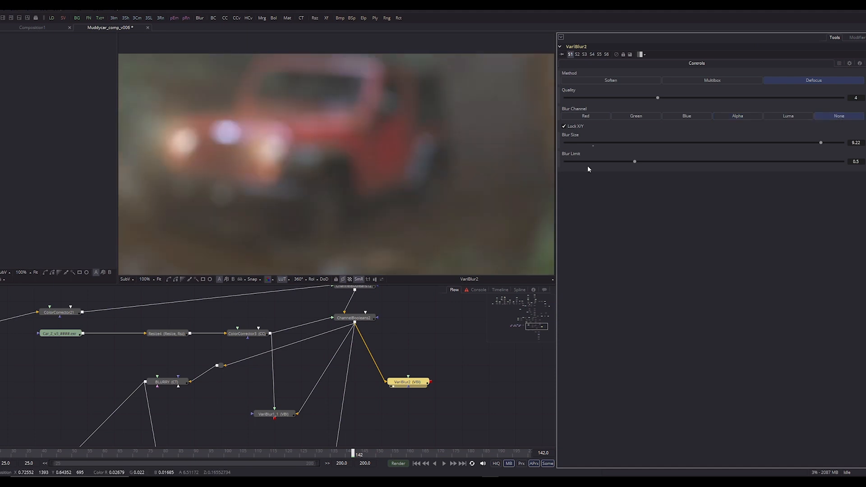
{"action": "left_click_drag", "start_coordinate": [820, 143], "coordinate": [683, 142]}
{"action": "scroll", "coordinate": [275, 176], "scroll_direction": "down", "scroll_amount": 2}
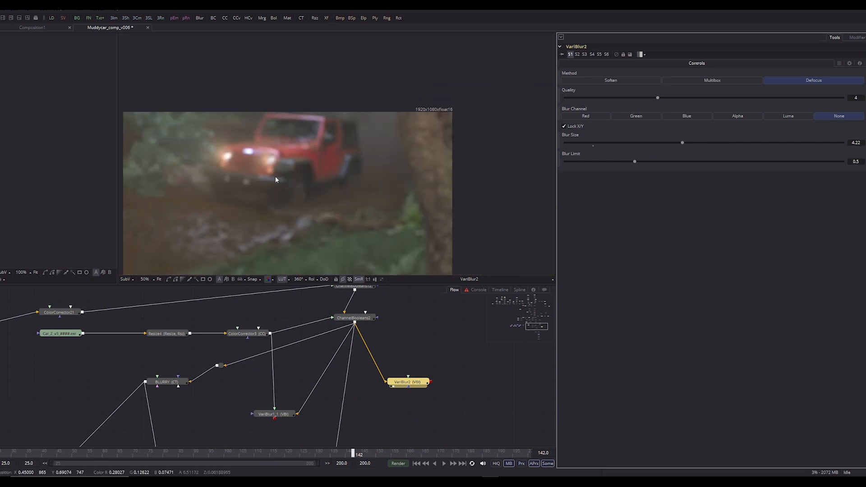
{"action": "key", "text": "ctrl+s"}
{"action": "left_click", "coordinate": [400, 411]}
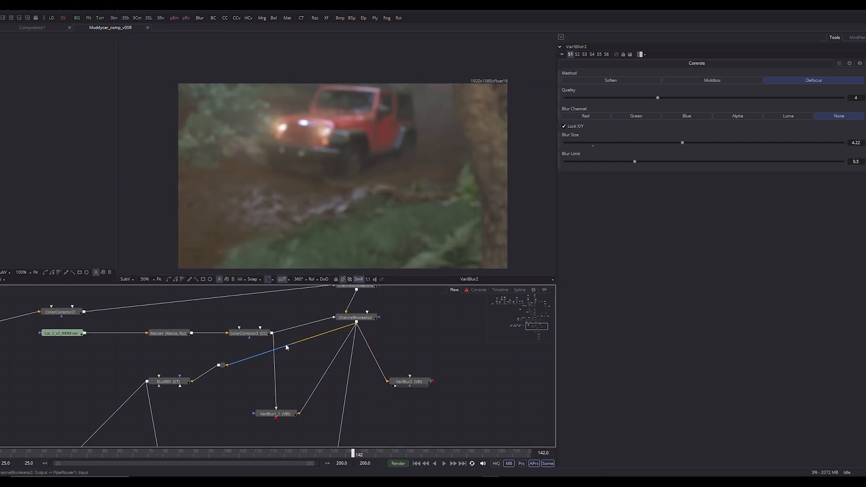
Connect ColorCorrector3's output to VariBlur2's blur image input and set the blur channel to Luma
{"action": "left_click_drag", "start_coordinate": [272, 333], "coordinate": [388, 381]}
{"action": "left_click", "coordinate": [404, 387]}
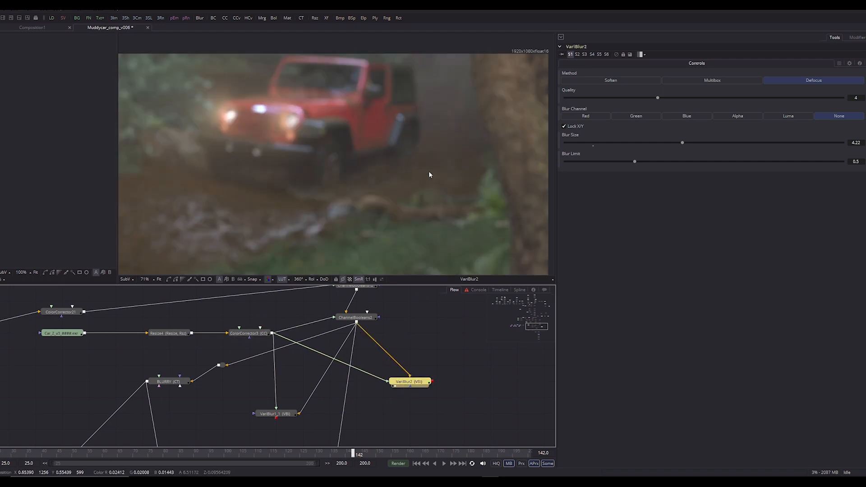
{"action": "scroll", "coordinate": [429, 172], "scroll_direction": "up", "scroll_amount": 1}
{"action": "key", "text": "ctrl+s"}
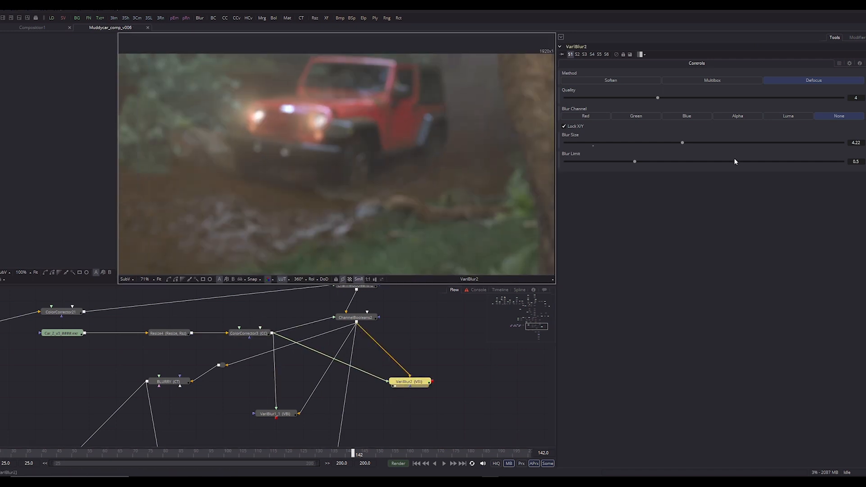
{"action": "left_click", "coordinate": [777, 113]}
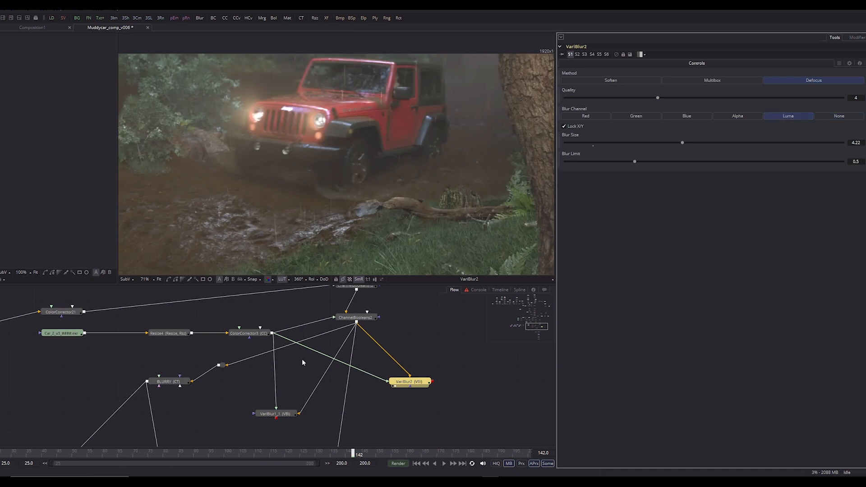
Display ColorCorrector3's depth pass in the viewer and return to VariBlur2's result
{"action": "left_click_drag", "start_coordinate": [259, 335], "coordinate": [285, 242]}
{"action": "left_click", "coordinate": [403, 382]}
{"action": "key", "text": "ctrl+s"}
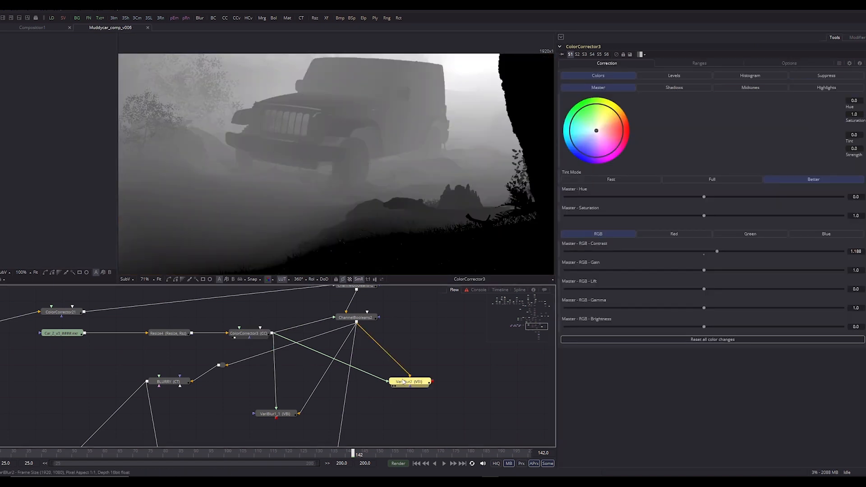
{"action": "key", "text": "1"}
Set VariBlur2's blur size to 7.48 and inspect the defocus around the jeep and the tree trunk
{"action": "left_click_drag", "start_coordinate": [675, 145], "coordinate": [706, 147]}
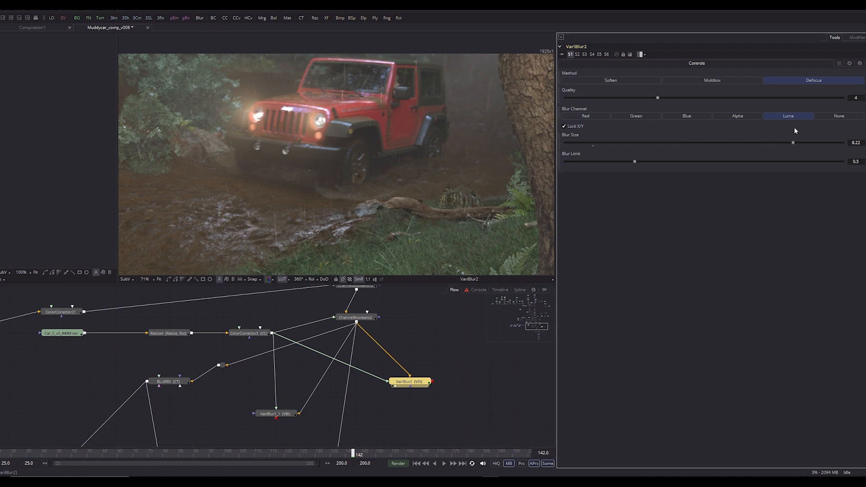
{"action": "left_click_drag", "start_coordinate": [793, 143], "coordinate": [773, 157]}
{"action": "scroll", "coordinate": [506, 128], "scroll_direction": "up", "scroll_amount": 2}
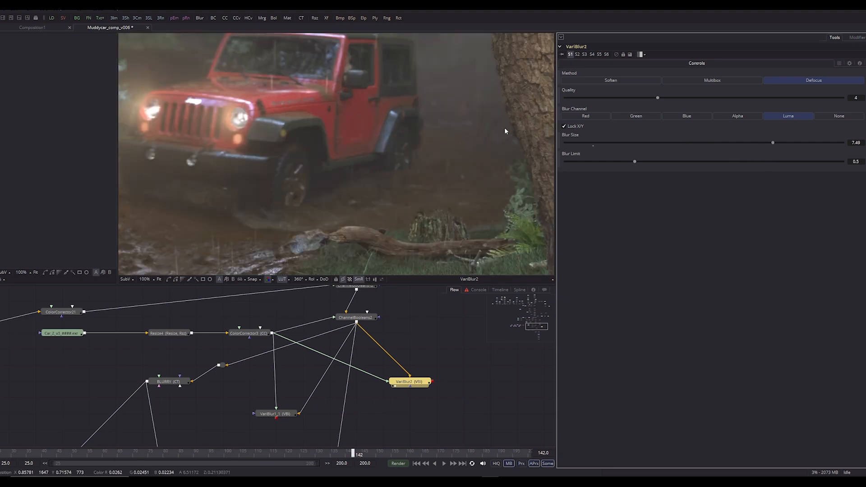
{"action": "left_click_drag", "start_coordinate": [504, 124], "coordinate": [466, 142]}
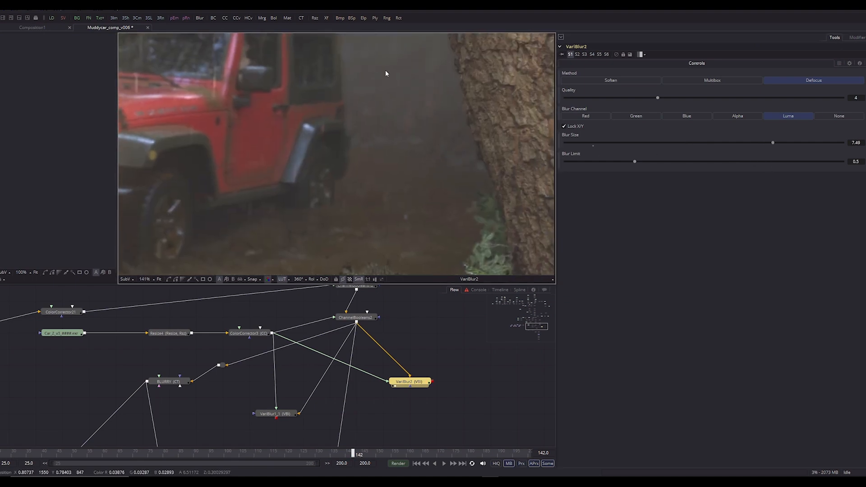
{"action": "left_click_drag", "start_coordinate": [403, 130], "coordinate": [483, 168]}
{"action": "left_click_drag", "start_coordinate": [411, 191], "coordinate": [305, 206]}
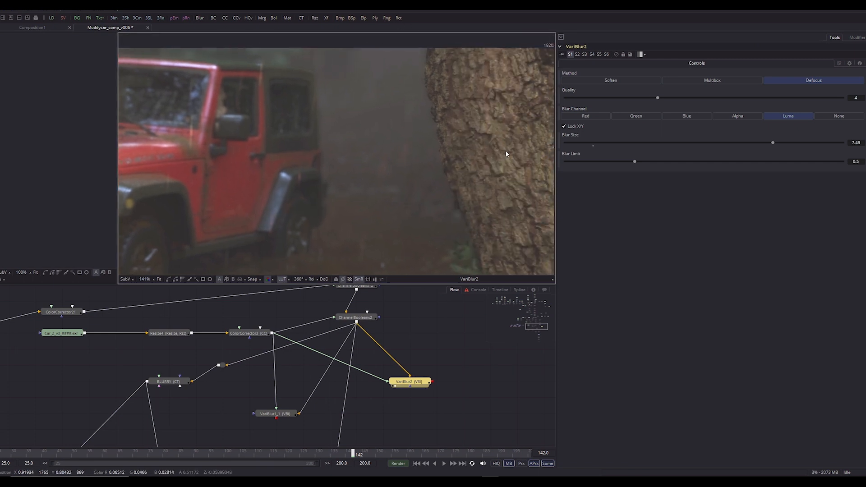
{"action": "scroll", "coordinate": [440, 172], "scroll_direction": "down", "scroll_amount": 2}
Save the composition and set VariBlur2's blur size to 4.84
{"action": "key", "text": "ctrl+s"}
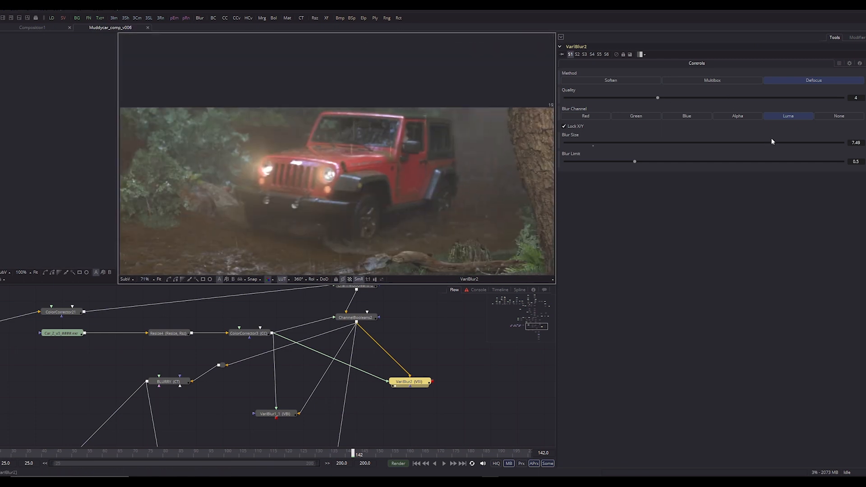
{"action": "left_click_drag", "start_coordinate": [772, 142], "coordinate": [700, 142]}
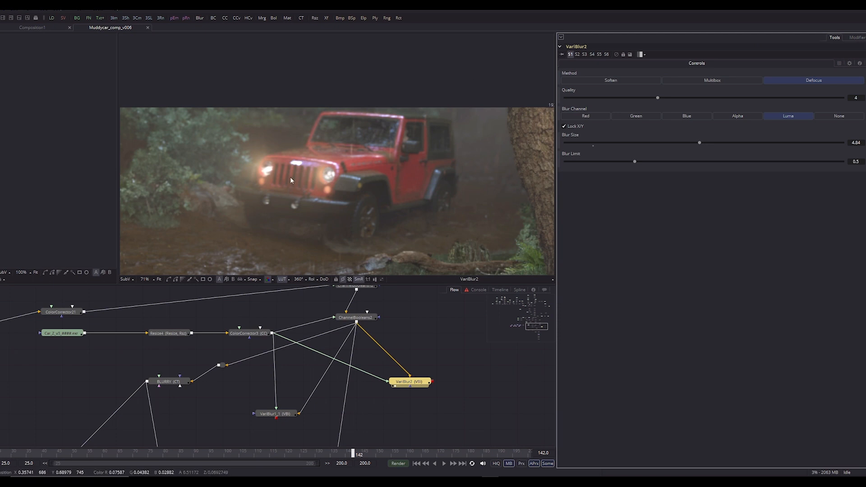
{"action": "left_click", "coordinate": [400, 281]}
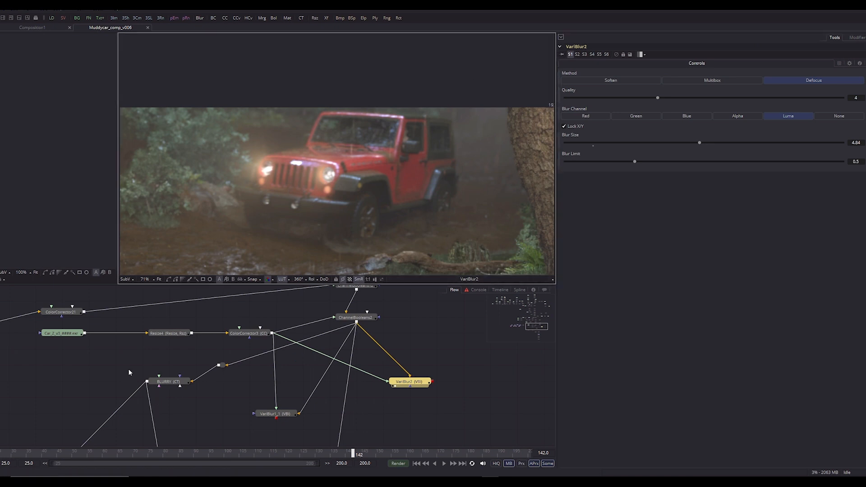
Display the BLURRY and BLURRY_1 nodes in turn to compare their near and far depth mattes
{"action": "left_click_drag", "start_coordinate": [129, 370], "coordinate": [220, 341]}
{"action": "left_click", "coordinate": [211, 360]}
{"action": "left_click", "coordinate": [269, 355]}
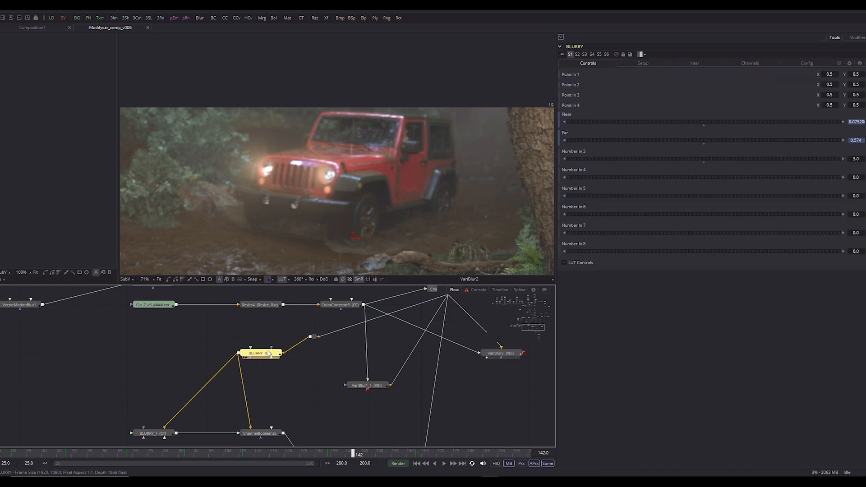
{"action": "key", "text": "1"}
{"action": "left_click_drag", "start_coordinate": [311, 206], "coordinate": [284, 168]}
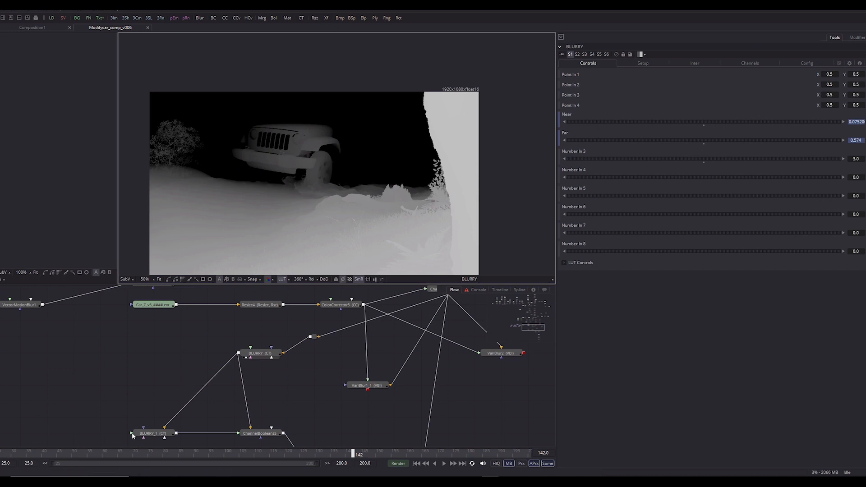
{"action": "left_click", "coordinate": [146, 433]}
{"action": "key", "text": "1"}
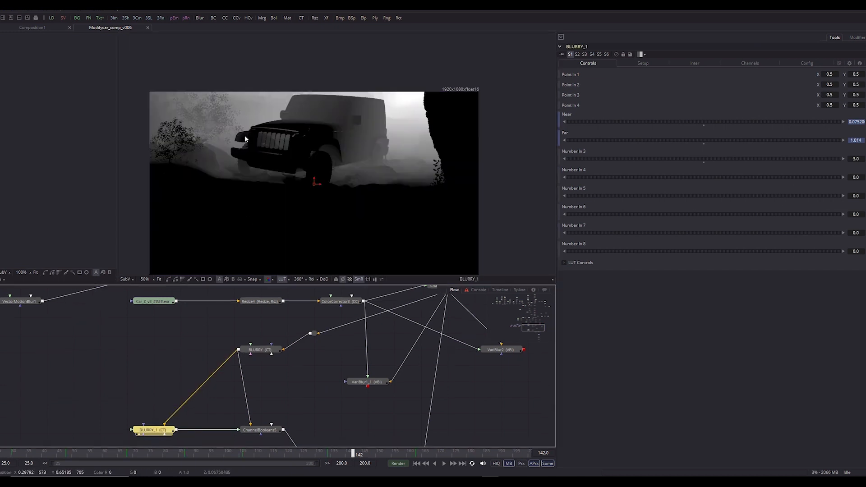
Display ChannelBooleans5 and examine the combined depth matte around the jeep, foliage and foreground
{"action": "left_click", "coordinate": [253, 434]}
{"action": "key", "text": "1"}
{"action": "scroll", "coordinate": [286, 179], "scroll_direction": "up", "scroll_amount": 2}
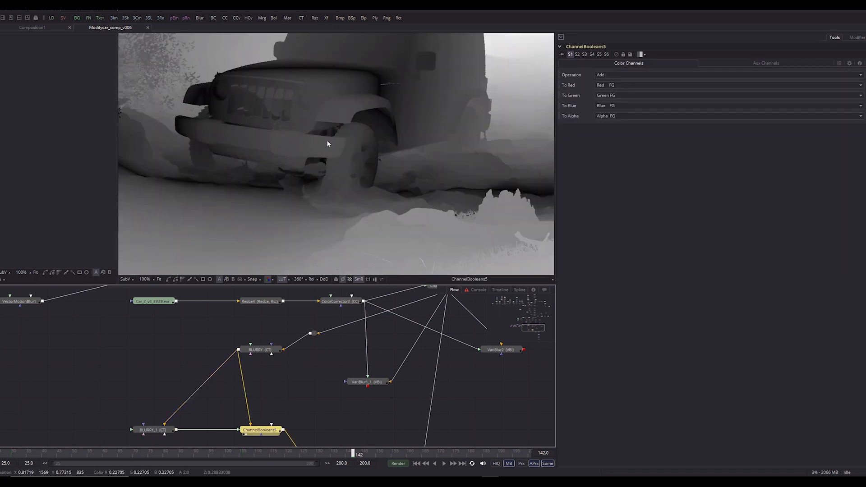
{"action": "left_click_drag", "start_coordinate": [327, 144], "coordinate": [310, 186]}
{"action": "left_click_drag", "start_coordinate": [227, 150], "coordinate": [150, 207]}
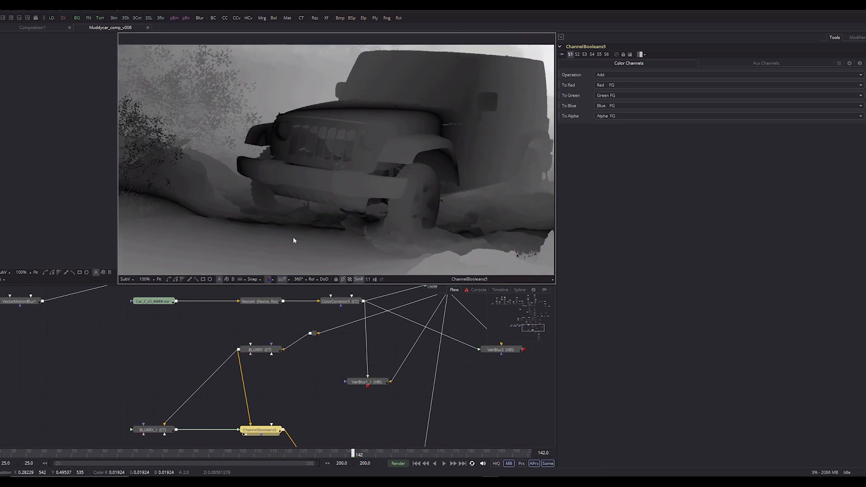
{"action": "left_click_drag", "start_coordinate": [413, 234], "coordinate": [368, 250]}
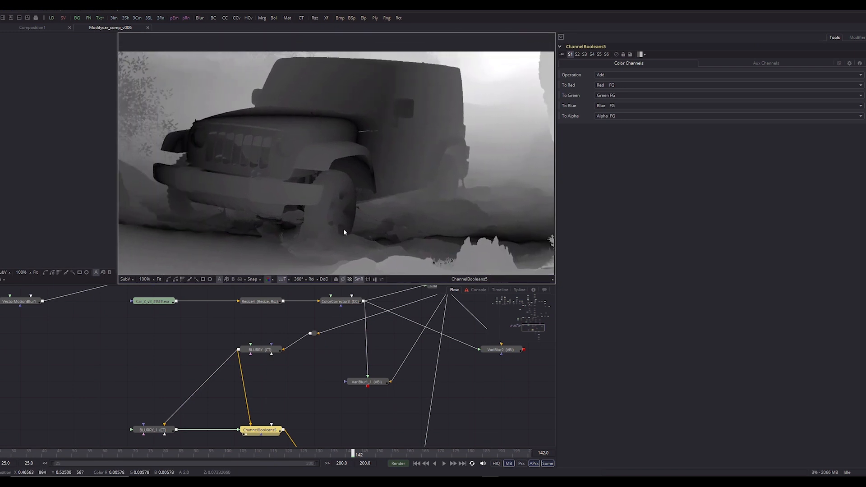
{"action": "left_click_drag", "start_coordinate": [370, 193], "coordinate": [319, 163]}
Display VariBlur1, disable the Blur11 node feeding it, and inspect the jeep in the result
{"action": "left_click_drag", "start_coordinate": [370, 392], "coordinate": [340, 304]}
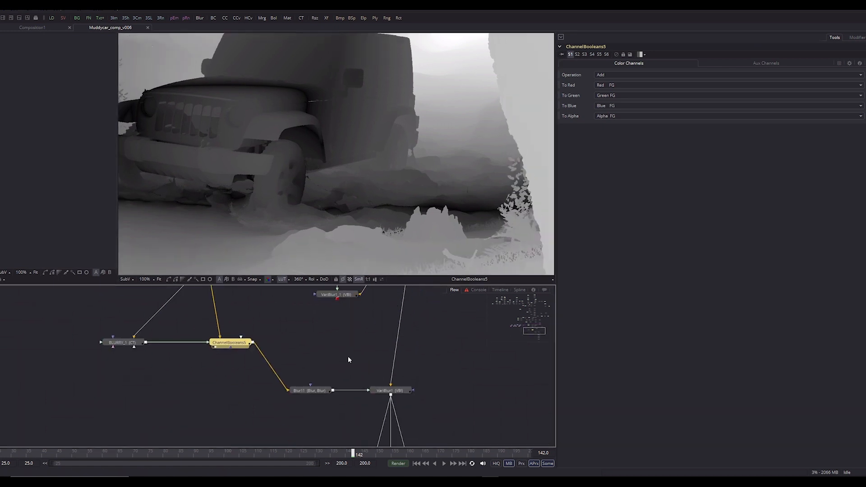
{"action": "left_click", "coordinate": [320, 396]}
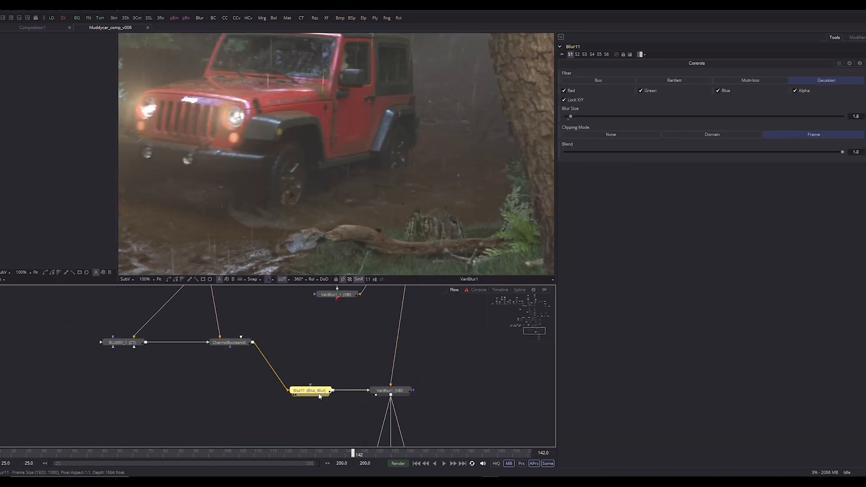
{"action": "key", "text": "ctrl+p"}
{"action": "left_click_drag", "start_coordinate": [295, 156], "coordinate": [376, 163]}
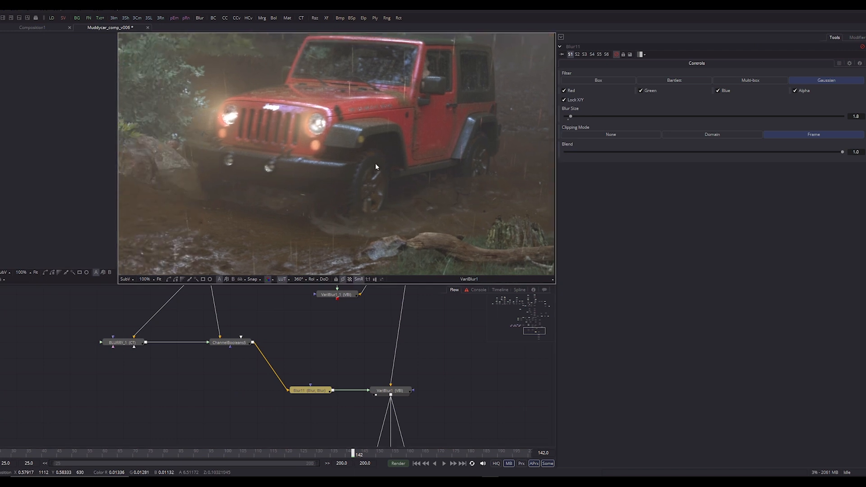
Try VariBlur1 with its blur size at 10.0 and inspect the defocus on the jeep and the tree trunk
{"action": "scroll", "coordinate": [375, 164], "scroll_direction": "up", "scroll_amount": 3}
{"action": "left_click_drag", "start_coordinate": [320, 128], "coordinate": [400, 167]}
{"action": "scroll", "coordinate": [398, 165], "scroll_direction": "down", "scroll_amount": 3}
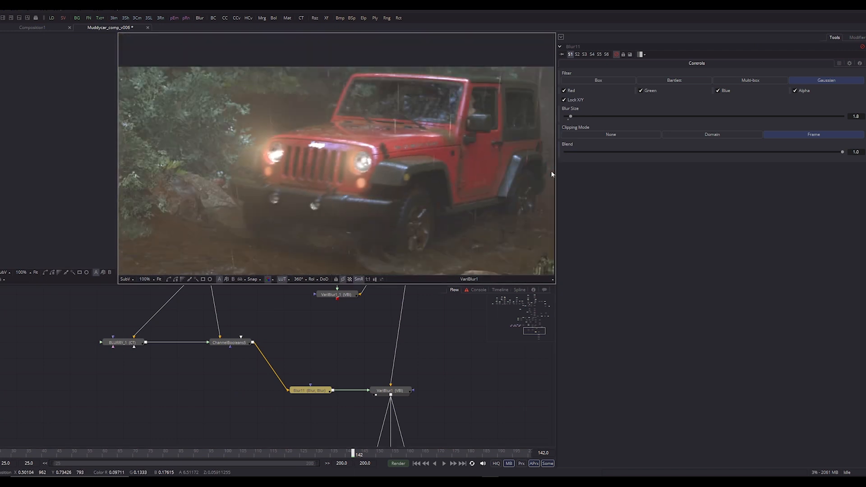
{"action": "left_click", "coordinate": [375, 391]}
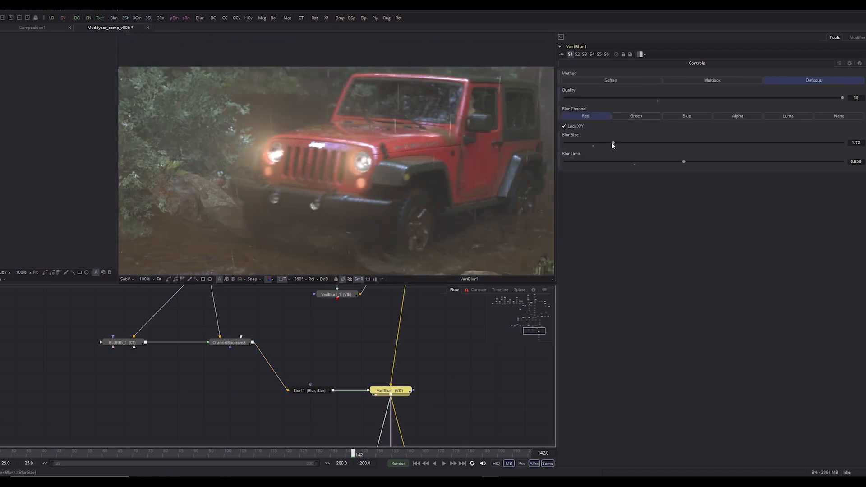
{"action": "left_click_drag", "start_coordinate": [612, 143], "coordinate": [842, 143]}
{"action": "left_click_drag", "start_coordinate": [446, 164], "coordinate": [318, 182]}
{"action": "scroll", "coordinate": [324, 179], "scroll_direction": "down", "scroll_amount": 1}
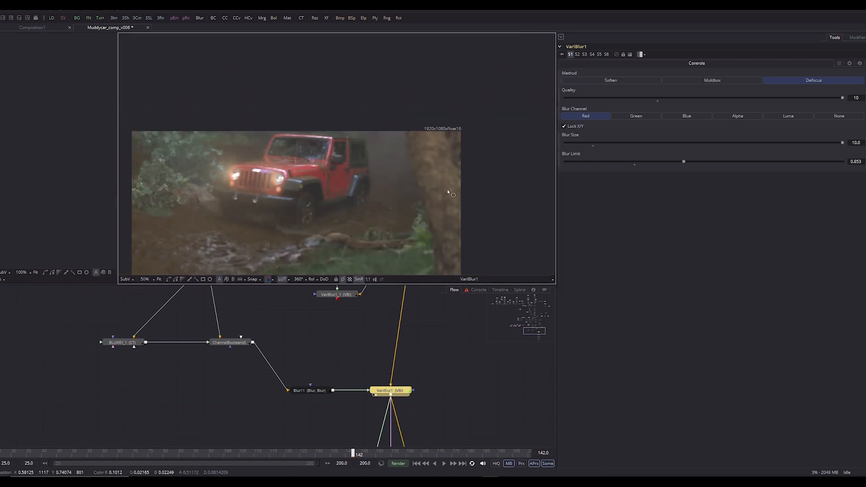
{"action": "scroll", "coordinate": [449, 193], "scroll_direction": "up", "scroll_amount": 1}
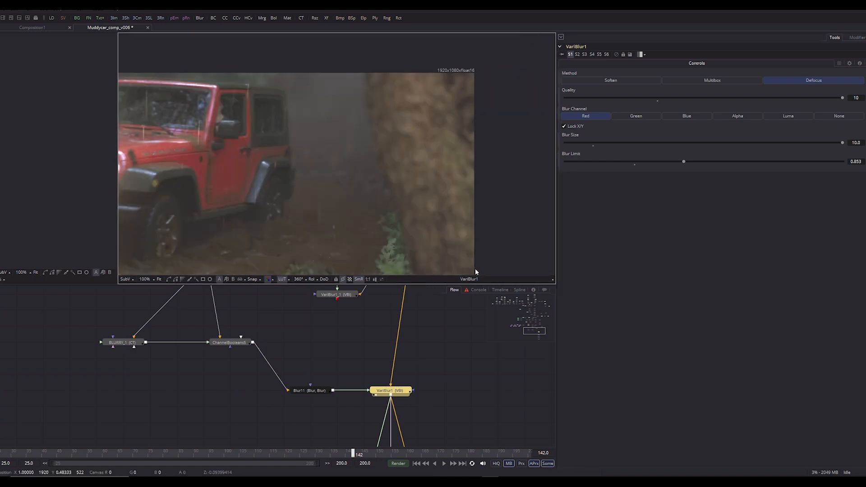
{"action": "left_click_drag", "start_coordinate": [409, 168], "coordinate": [500, 158]}
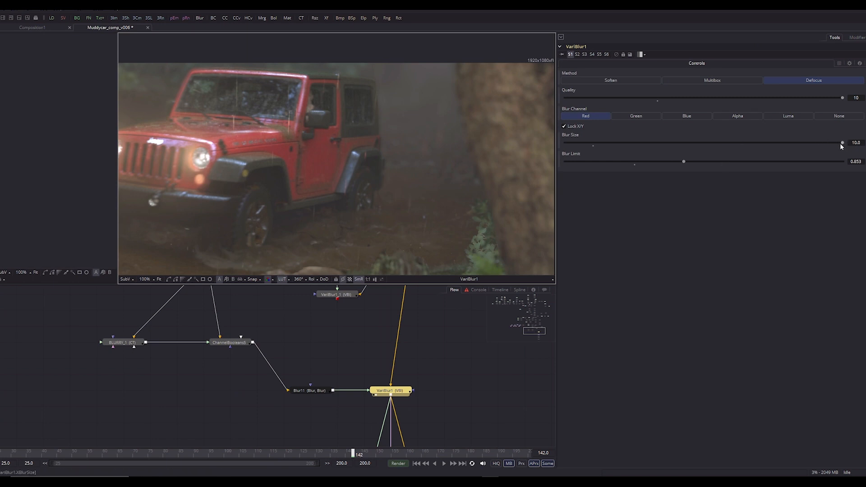
Set VariBlur1's blur size to 2.3 and save the composition
{"action": "left_click_drag", "start_coordinate": [842, 142], "coordinate": [629, 144]}
{"action": "key", "text": "ctrl+s"}
Display the BLURRY node's depth matte and look over its Near and Far controls
{"action": "left_click_drag", "start_coordinate": [318, 325], "coordinate": [356, 353]}
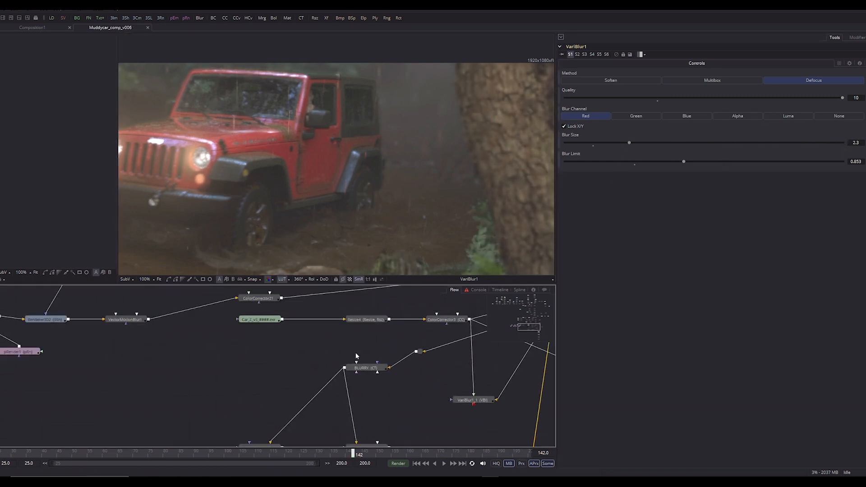
{"action": "left_click", "coordinate": [368, 368]}
{"action": "key", "text": "2"}
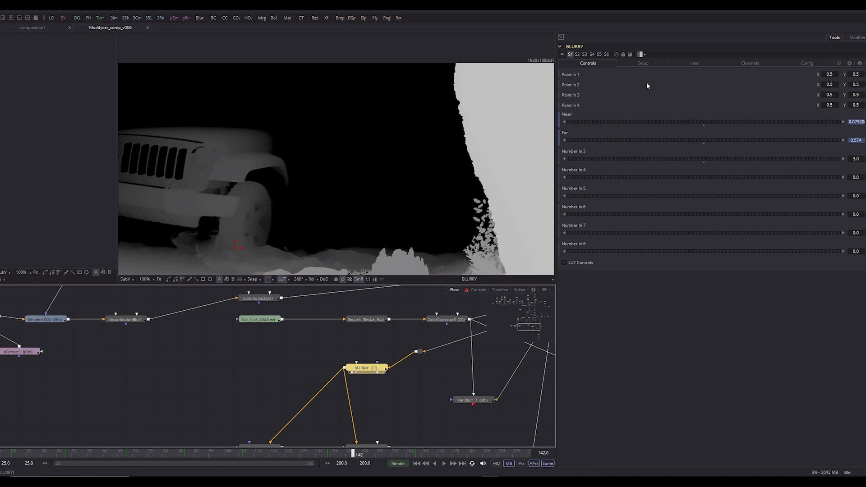
{"action": "left_click", "coordinate": [434, 392]}
{"action": "left_click_drag", "start_coordinate": [416, 417], "coordinate": [357, 393]}
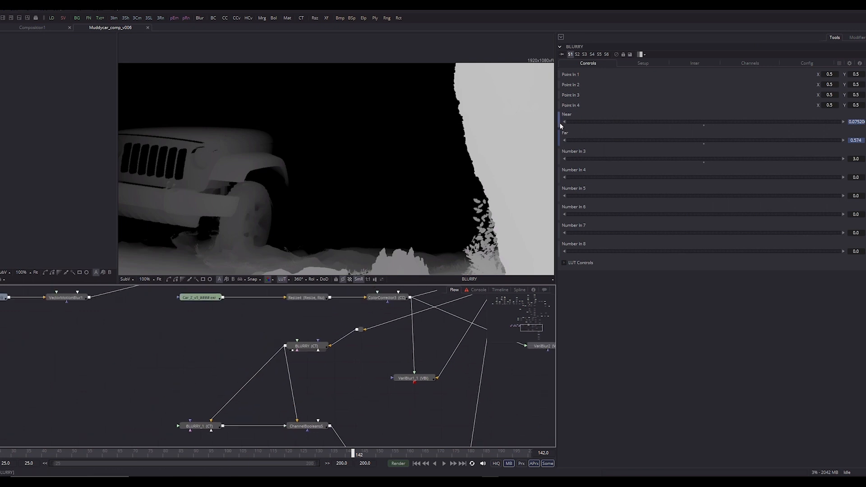
{"action": "left_click", "coordinate": [644, 63]}
{"action": "left_click", "coordinate": [583, 64]}
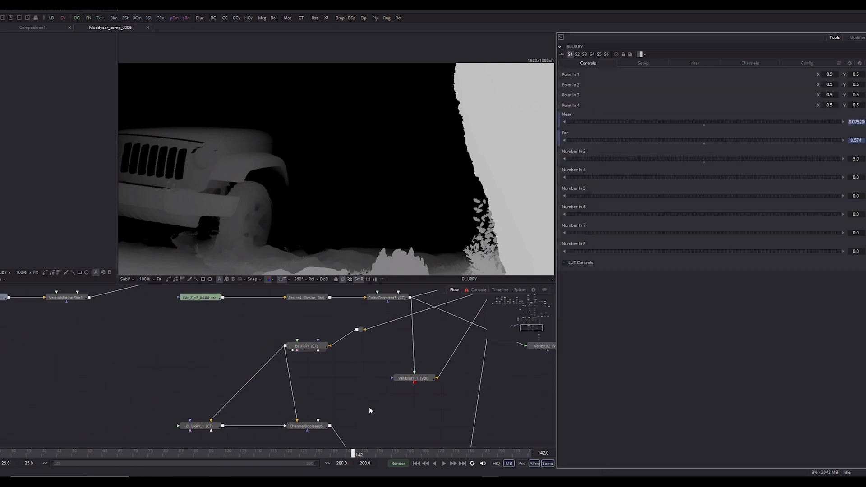
Reposition the BLURRY node above BLURRY_1 in the flow, clear of the neighbouring nodes, and save the composition
{"action": "left_click_drag", "start_coordinate": [369, 407], "coordinate": [324, 409]}
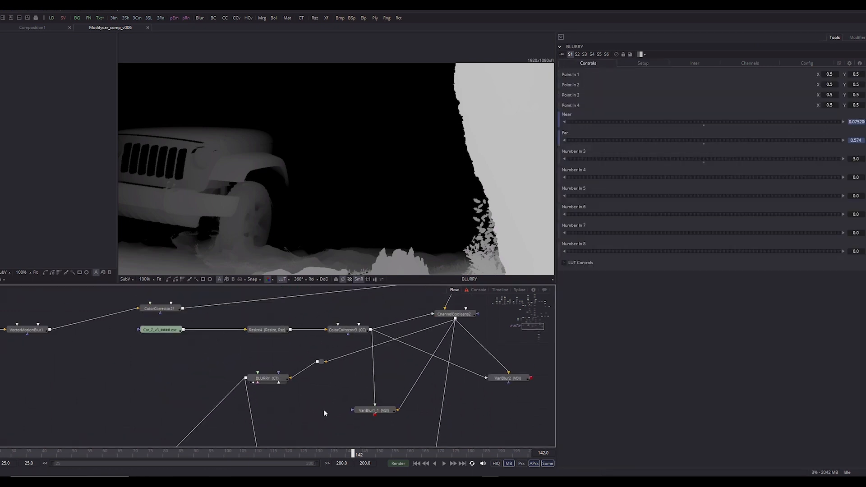
{"action": "left_click_drag", "start_coordinate": [285, 378], "coordinate": [206, 391]}
{"action": "left_click_drag", "start_coordinate": [246, 425], "coordinate": [270, 361]}
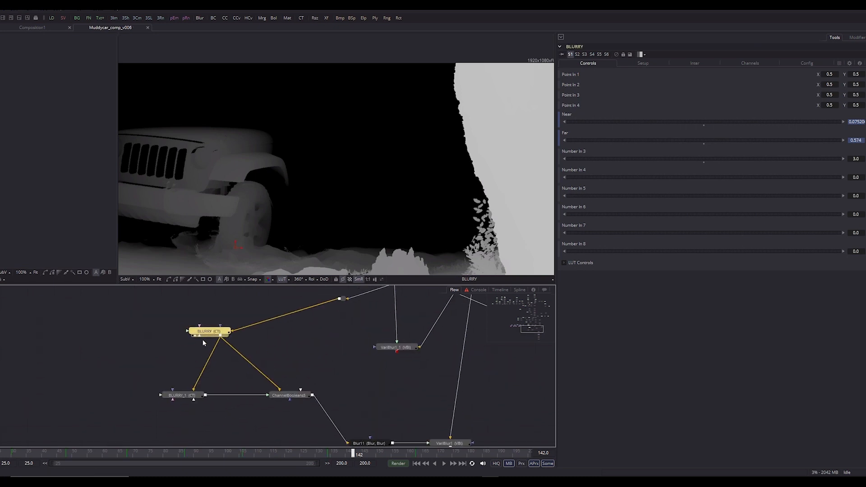
{"action": "left_click_drag", "start_coordinate": [202, 330], "coordinate": [174, 315]}
{"action": "left_click_drag", "start_coordinate": [268, 340], "coordinate": [318, 380]}
{"action": "key", "text": "ctrl+f"}
{"action": "left_click", "coordinate": [371, 367]}
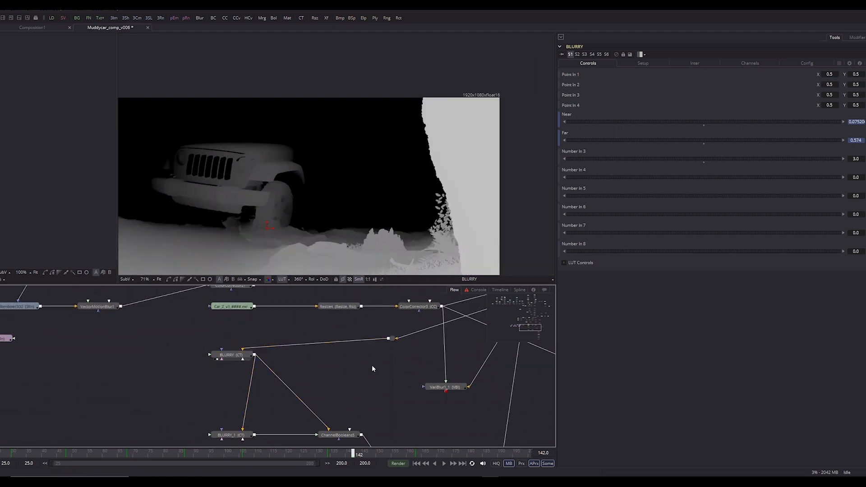
{"action": "key", "text": "ctrl+s"}
Review BLURRY's channel expressions, intermediate expressions and number controls in turn
{"action": "left_click", "coordinate": [747, 63]}
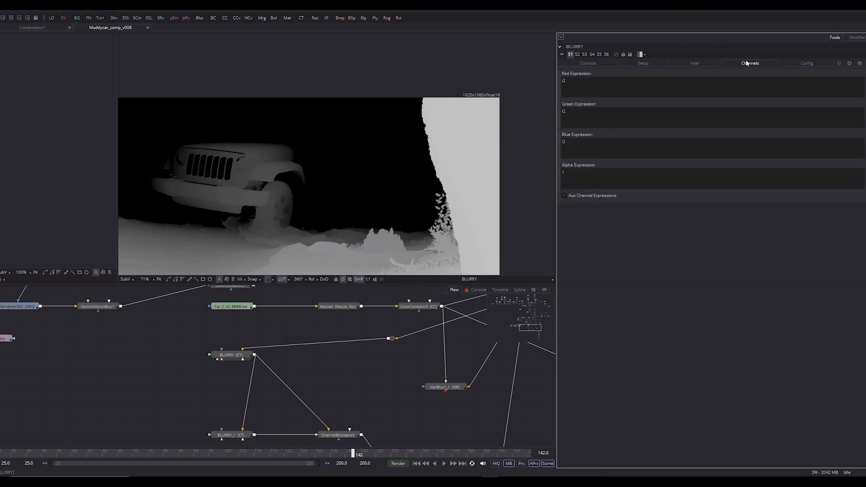
{"action": "left_click", "coordinate": [704, 63]}
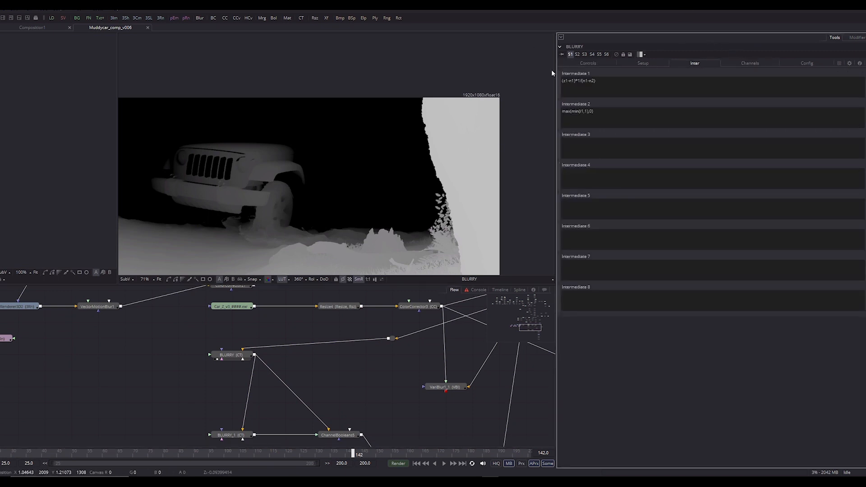
{"action": "left_click", "coordinate": [647, 63]}
{"action": "left_click", "coordinate": [595, 63]}
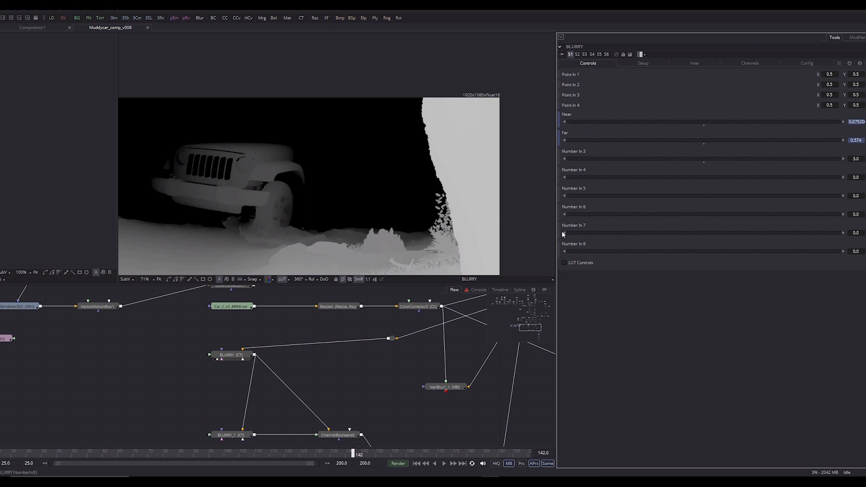
Add a temporary Custom Tool node to the flow, view its default number controls, and delete it
{"action": "left_click_drag", "start_coordinate": [312, 344], "coordinate": [341, 375]}
{"action": "key", "text": "ctrl+z"}
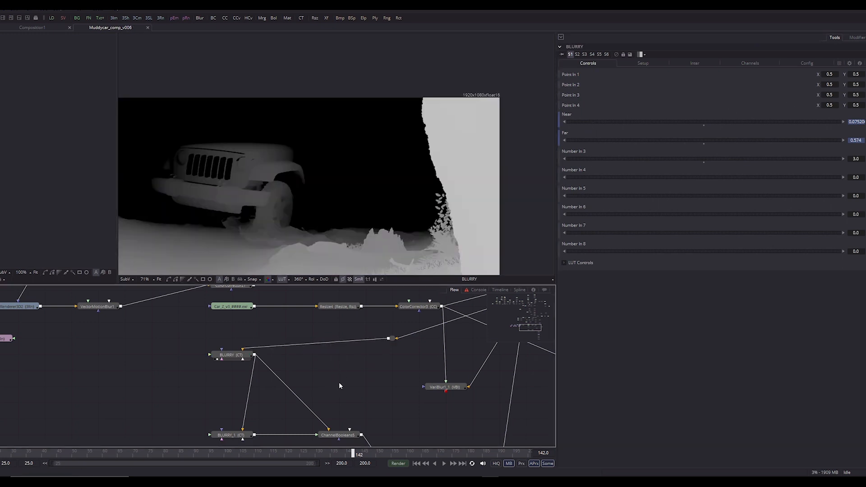
{"action": "key", "text": "ctrl+space"}
{"action": "type", "text": "custo"}
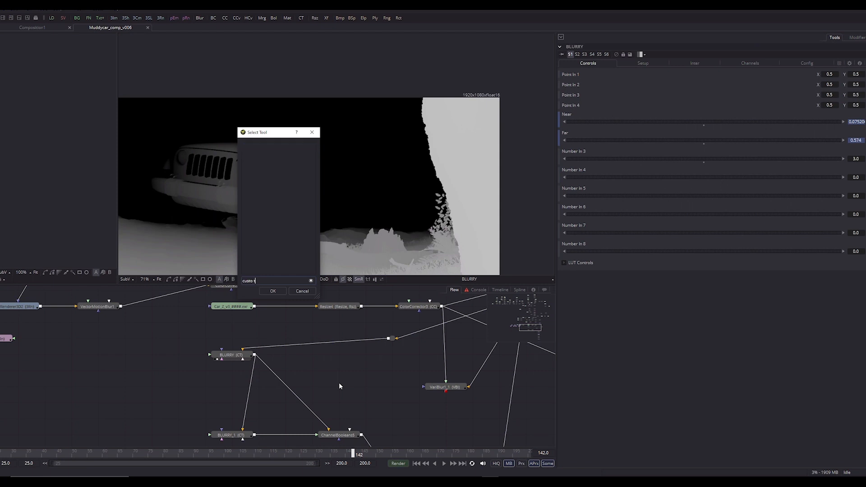
{"action": "key", "text": "Down"}
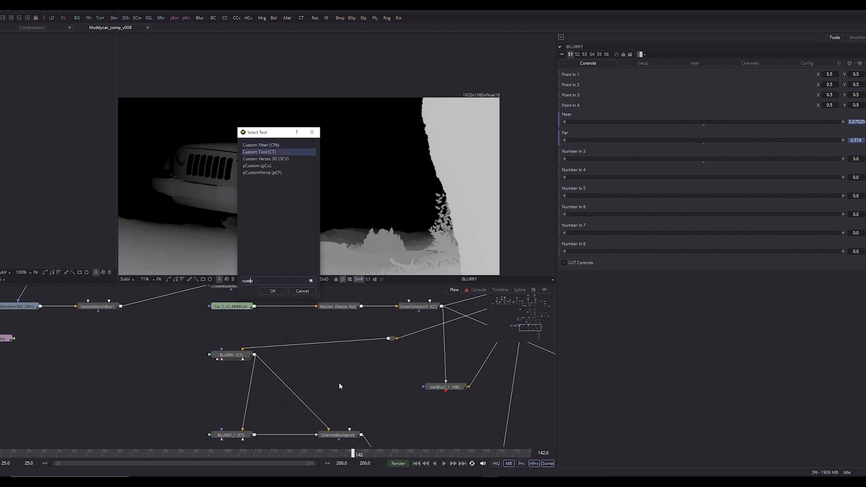
{"action": "key", "text": "Return"}
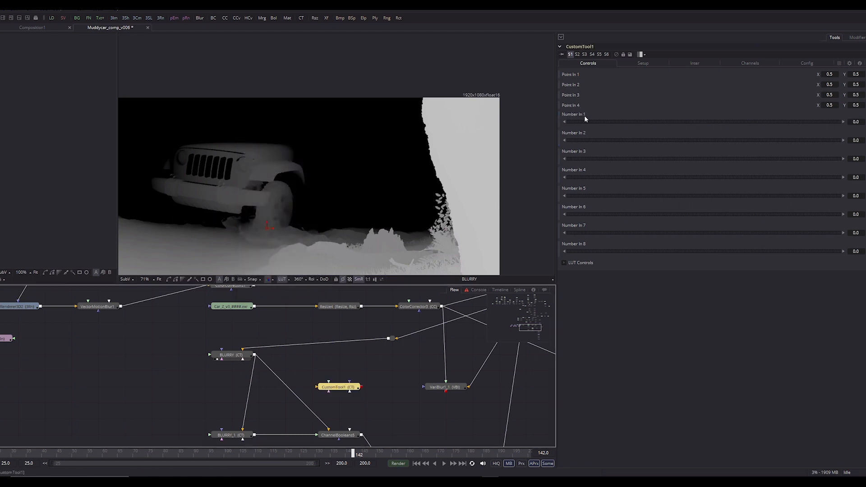
{"action": "left_click_drag", "start_coordinate": [364, 368], "coordinate": [309, 386]}
{"action": "key", "text": "Delete"}
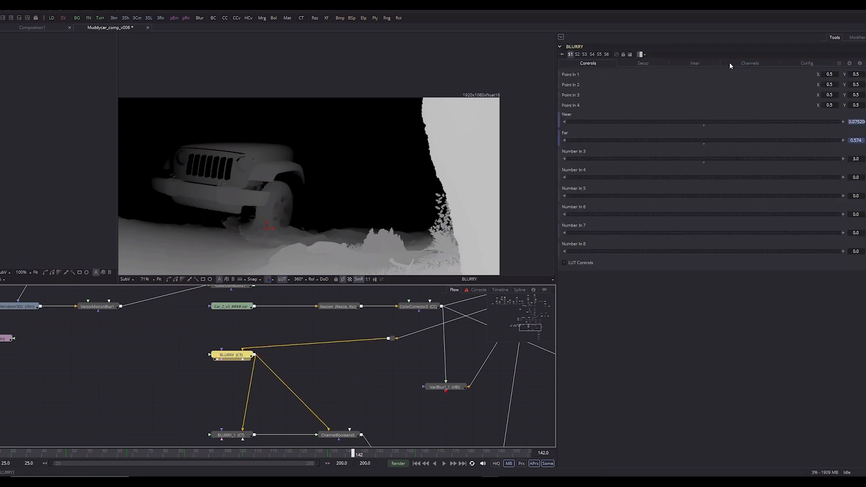
Examine how BLURRY's configuration names its first two number controls Near and Far
{"action": "left_click", "coordinate": [798, 66]}
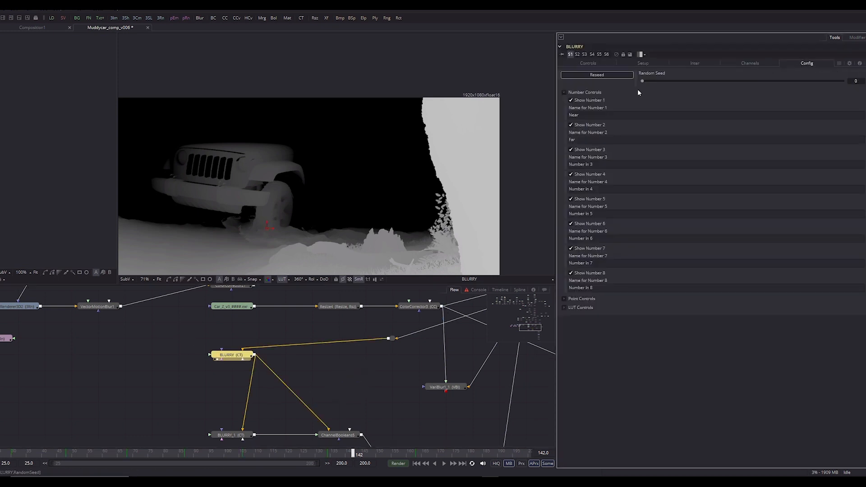
{"action": "double_click", "coordinate": [578, 114]}
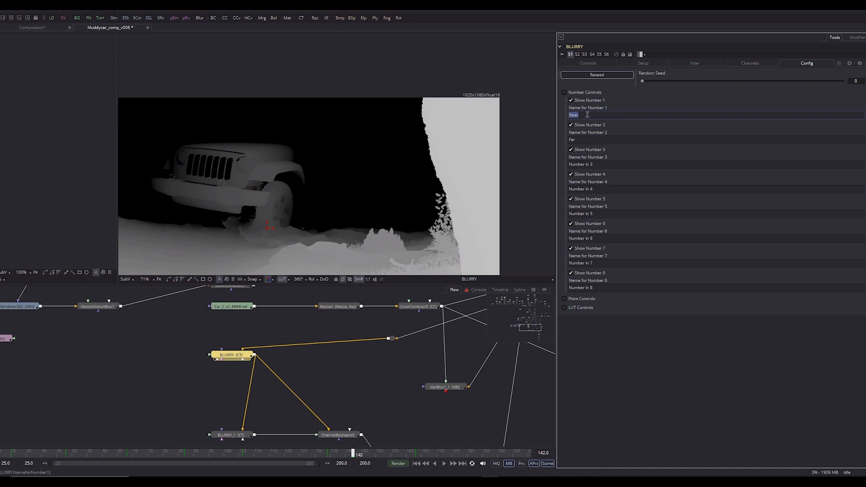
{"action": "left_click", "coordinate": [595, 138]}
{"action": "left_click", "coordinate": [591, 64]}
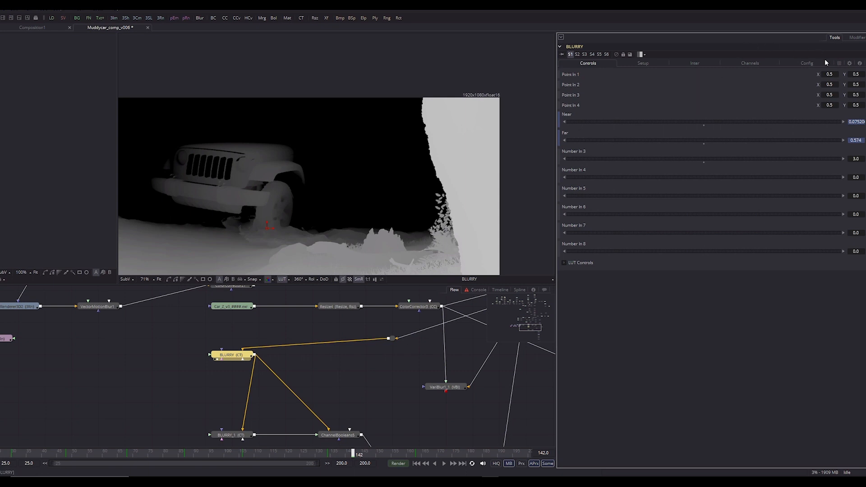
Rename BLURRY's third number control as "cheese" and check the label among the node's controls
{"action": "left_click", "coordinate": [807, 63]}
{"action": "left_click", "coordinate": [606, 164]}
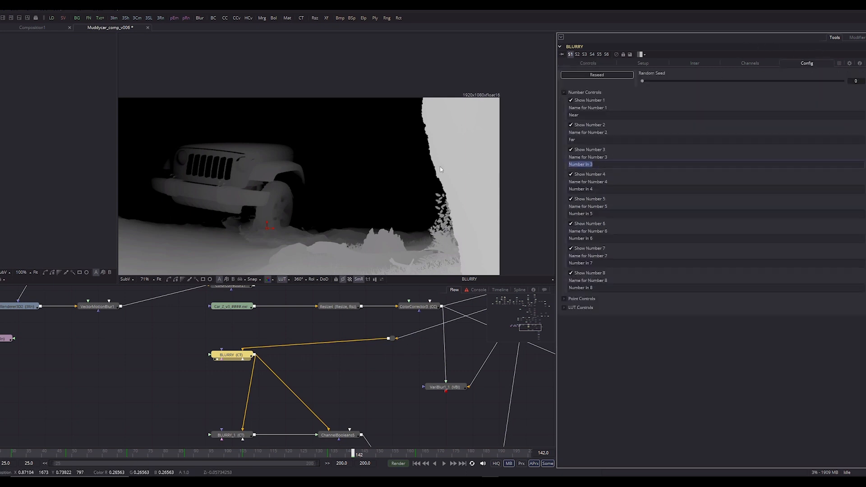
{"action": "type", "text": "cheese"}
{"action": "key", "text": "Tab"}
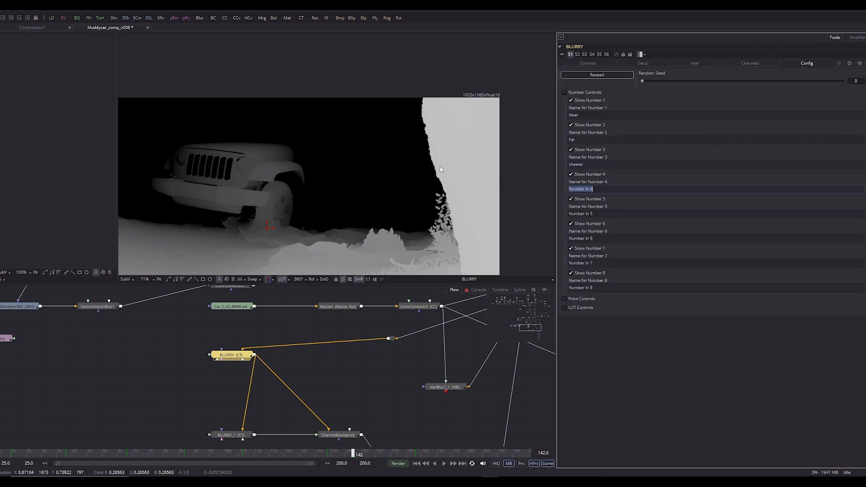
{"action": "left_click", "coordinate": [586, 63]}
{"action": "left_click_drag", "start_coordinate": [583, 166], "coordinate": [606, 161]}
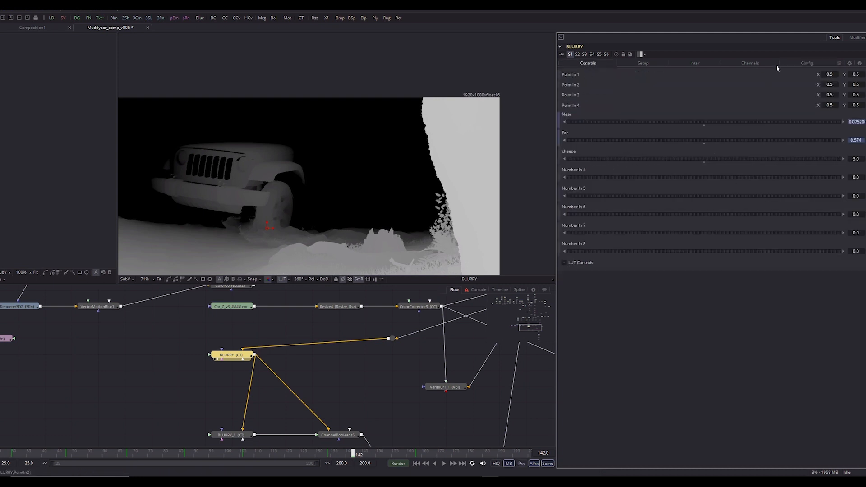
Restore the name of BLURRY's third number control to "Number In 3"
{"action": "left_click", "coordinate": [807, 63]}
{"action": "left_click_drag", "start_coordinate": [586, 165], "coordinate": [544, 172]}
{"action": "key", "text": "BackSpace"}
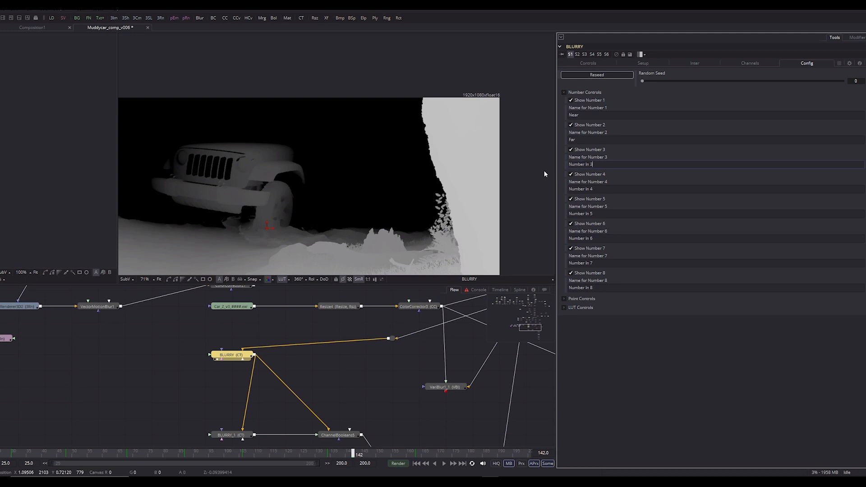
{"action": "key", "text": "Tab"}
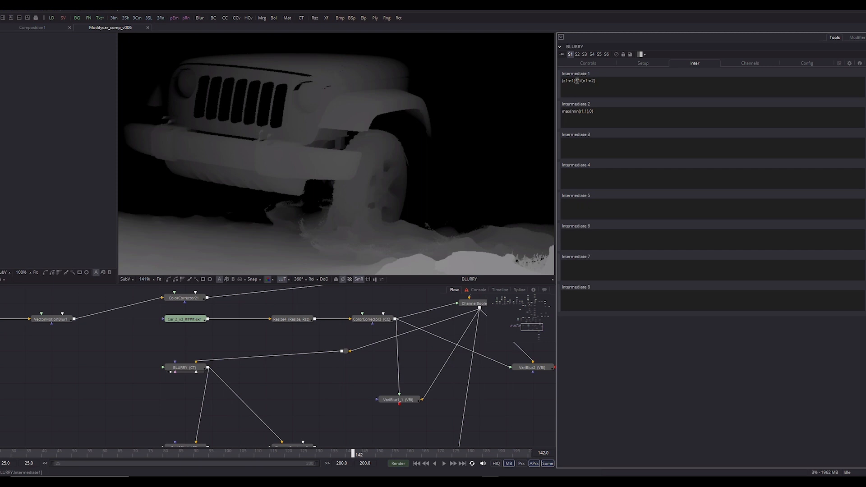
Examine BLURRY's Intermediate 1 expression, matching its n1 and n2 terms to the Near and Far controls
{"action": "left_click_drag", "start_coordinate": [587, 81], "coordinate": [575, 85]}
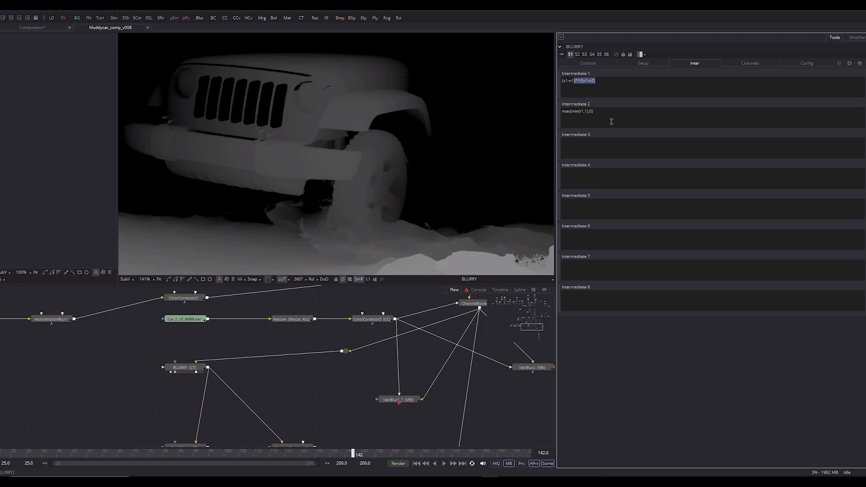
{"action": "left_click", "coordinate": [572, 82]}
{"action": "left_click_drag", "start_coordinate": [567, 82], "coordinate": [564, 86]}
{"action": "left_click", "coordinate": [573, 84]}
{"action": "left_click", "coordinate": [588, 66]}
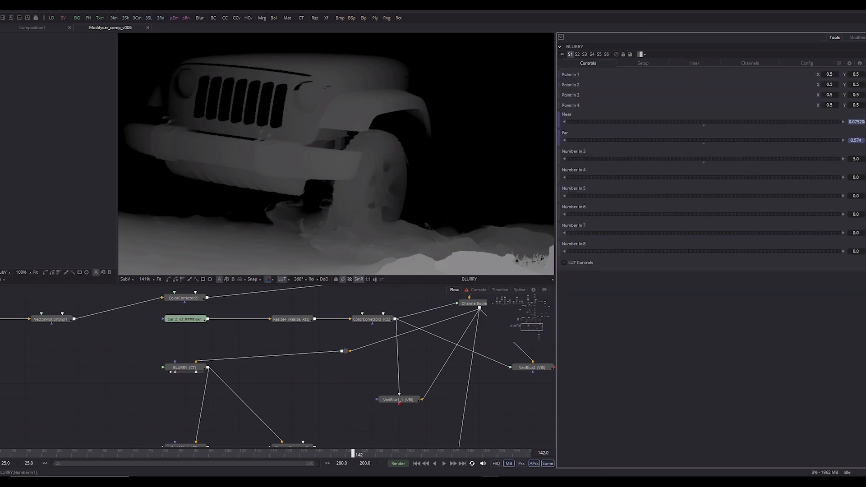
{"action": "left_click", "coordinate": [672, 63]}
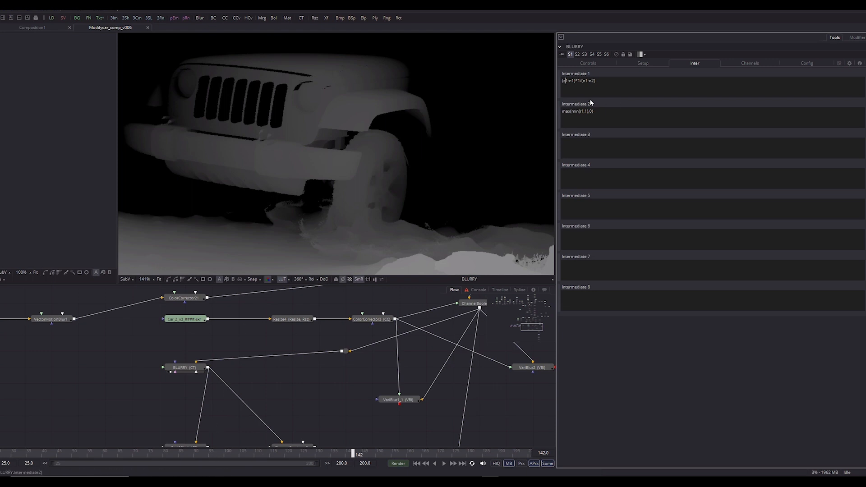
{"action": "left_click", "coordinate": [567, 82]}
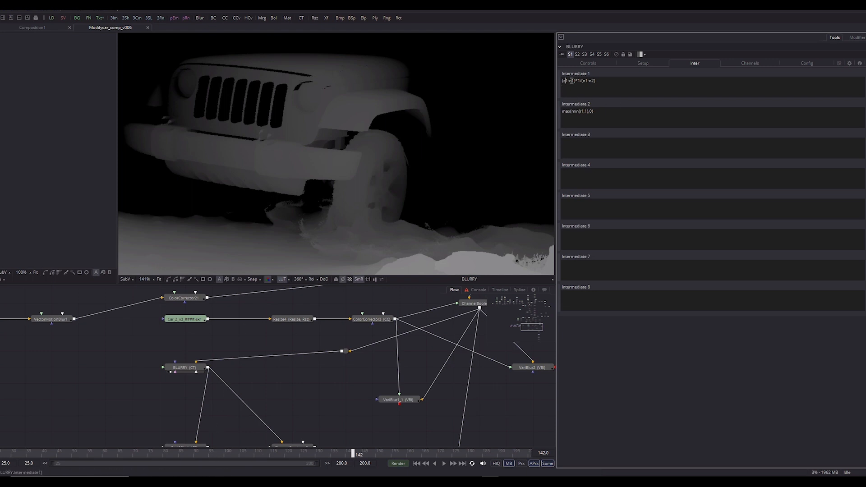
{"action": "left_click", "coordinate": [589, 64]}
{"action": "left_click", "coordinate": [695, 64]}
{"action": "left_click", "coordinate": [586, 66]}
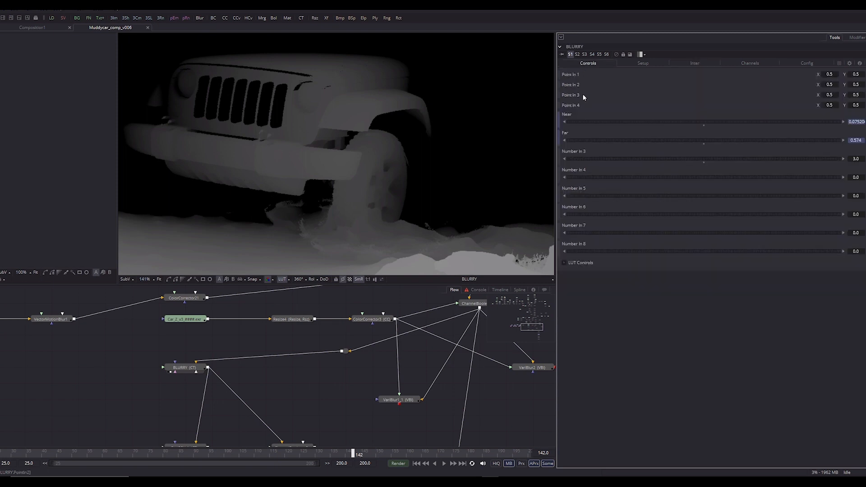
Examine BLURRY's Intermediate 2 clamping expression and the channel expressions that use it
{"action": "left_click", "coordinate": [692, 66]}
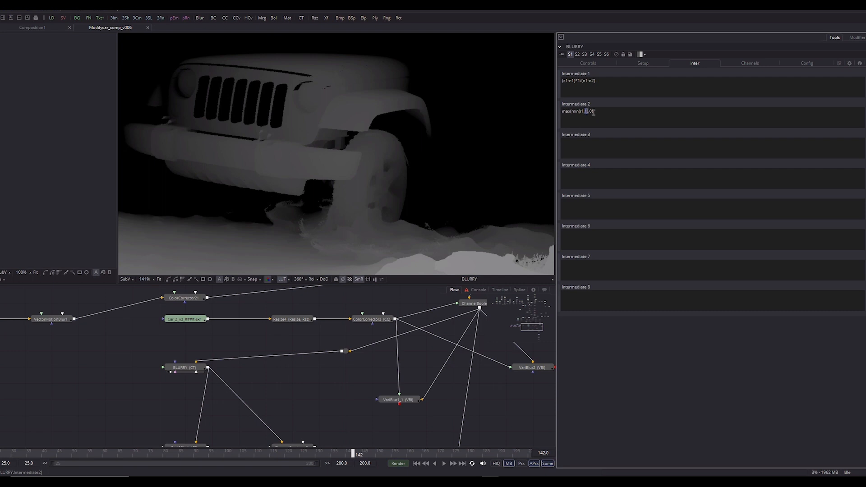
{"action": "left_click", "coordinate": [593, 113]}
{"action": "left_click", "coordinate": [738, 67]}
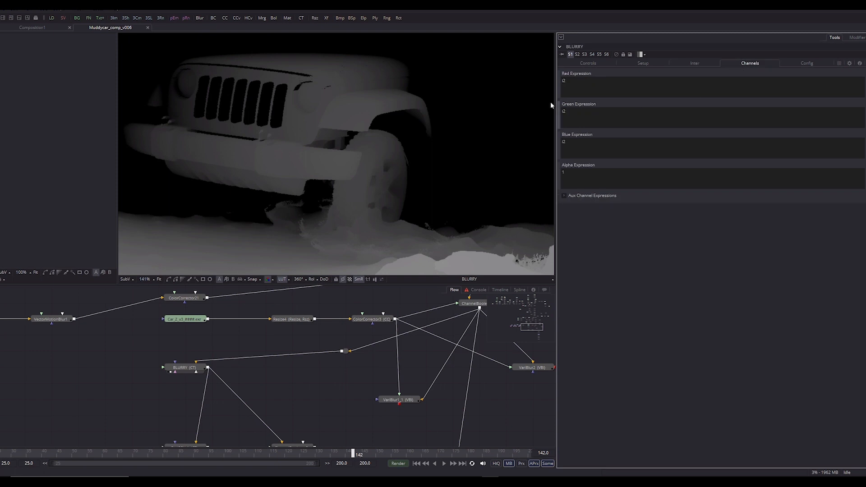
Review BLURRY's Intermediate 2 clamping expression and the i2 expressions in its red, green and blue channels
{"action": "left_click", "coordinate": [684, 66]}
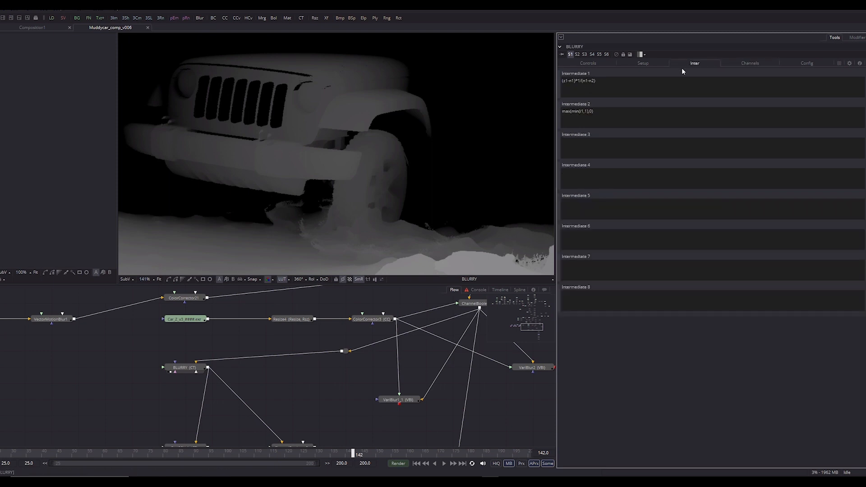
{"action": "left_click_drag", "start_coordinate": [566, 112], "coordinate": [588, 112]}
{"action": "left_click", "coordinate": [589, 118]}
{"action": "left_click", "coordinate": [464, 113]}
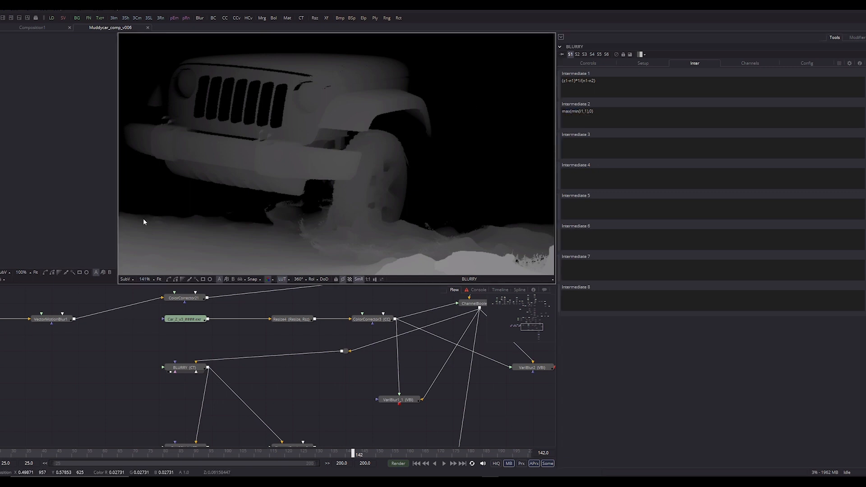
{"action": "left_click", "coordinate": [746, 63]}
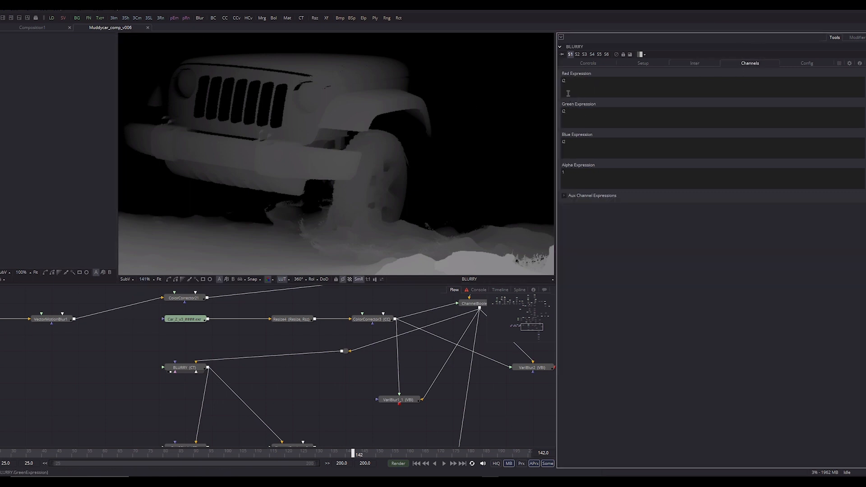
{"action": "left_click", "coordinate": [488, 191]}
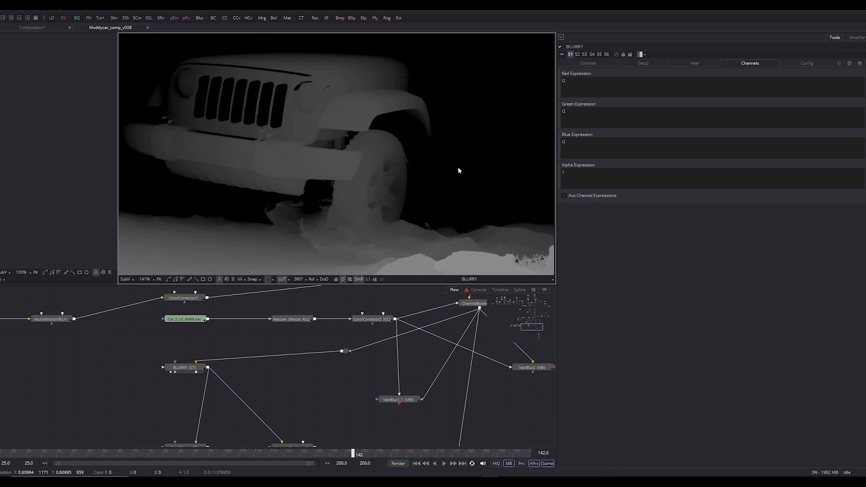
Inspect BLURRY's near matte across the jeep, foreground and frame edge, relating it to the intermediate expressions
{"action": "scroll", "coordinate": [459, 167], "scroll_direction": "down", "scroll_amount": 2}
{"action": "left_click_drag", "start_coordinate": [455, 170], "coordinate": [400, 178]}
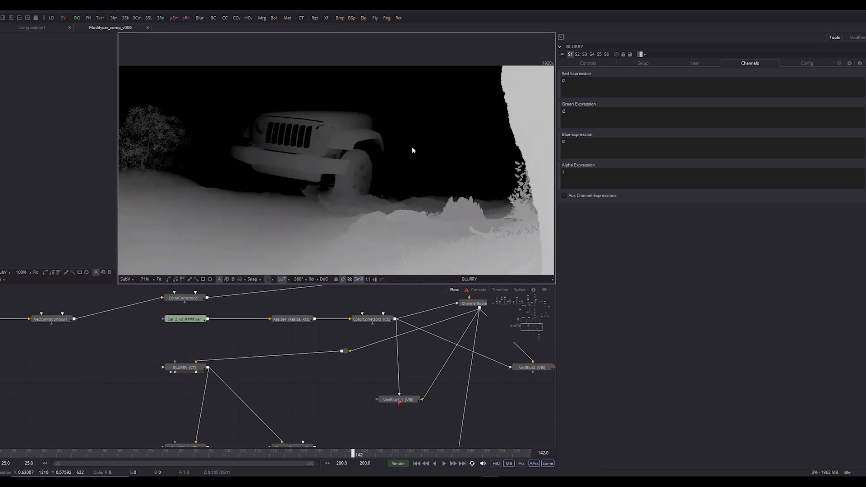
{"action": "left_click_drag", "start_coordinate": [380, 148], "coordinate": [449, 91]}
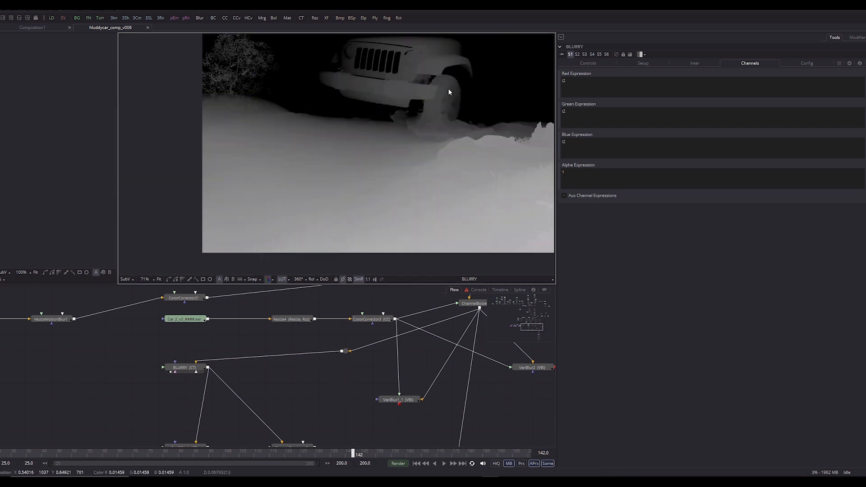
{"action": "left_click", "coordinate": [684, 63]}
{"action": "left_click", "coordinate": [751, 63]}
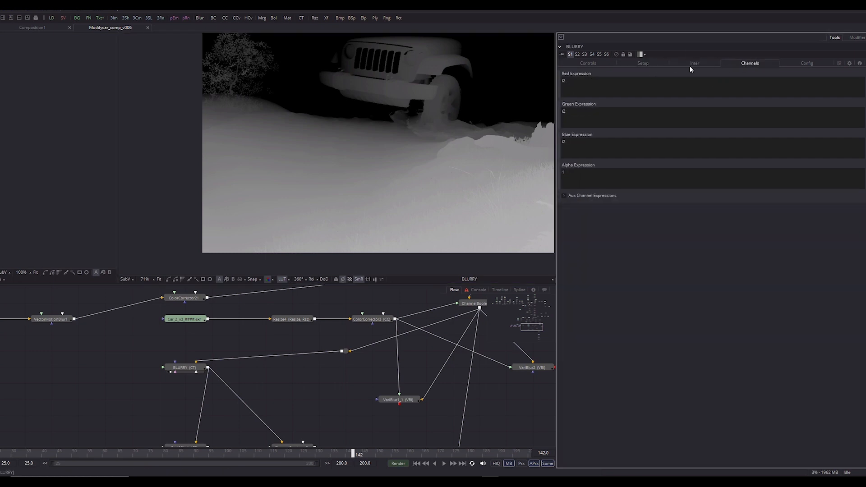
{"action": "left_click", "coordinate": [689, 65]}
{"action": "left_click_drag", "start_coordinate": [431, 147], "coordinate": [350, 166]}
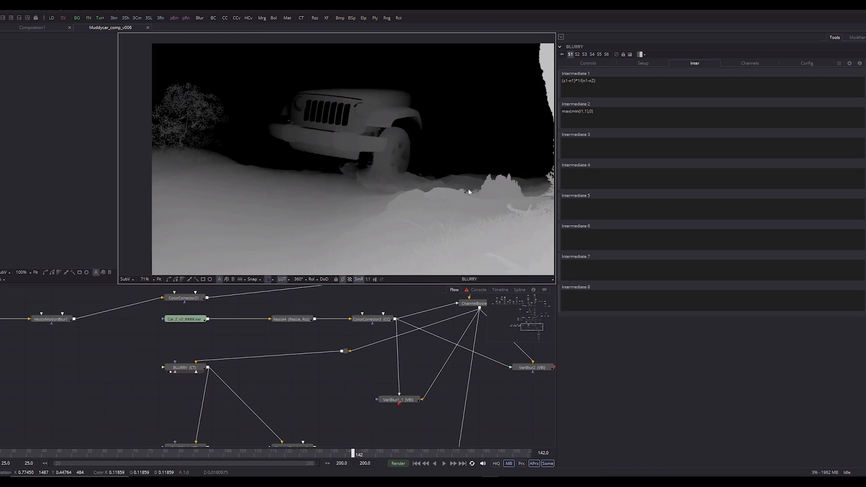
{"action": "left_click_drag", "start_coordinate": [468, 192], "coordinate": [404, 170]}
{"action": "left_click_drag", "start_coordinate": [345, 201], "coordinate": [293, 211]}
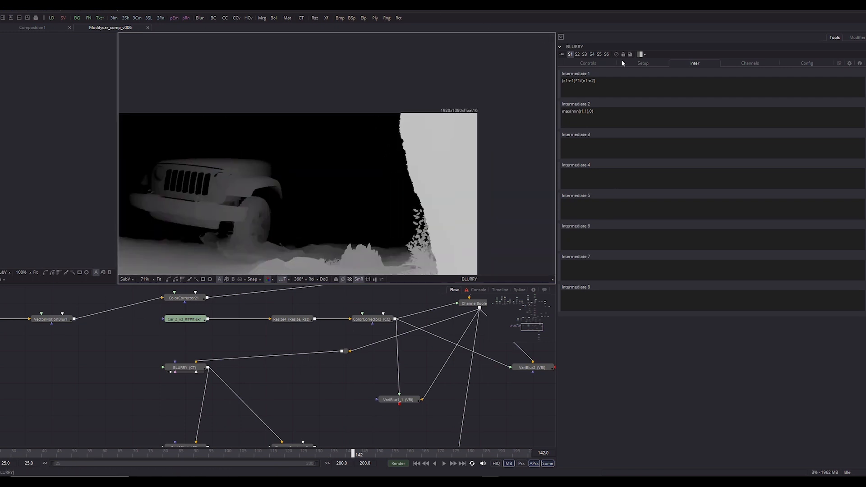
Recap BLURRY's control, setup, intermediate and channel settings alongside its matte
{"action": "left_click", "coordinate": [646, 63]}
{"action": "left_click", "coordinate": [590, 63]}
{"action": "left_click", "coordinate": [655, 64]}
{"action": "left_click", "coordinate": [699, 63]}
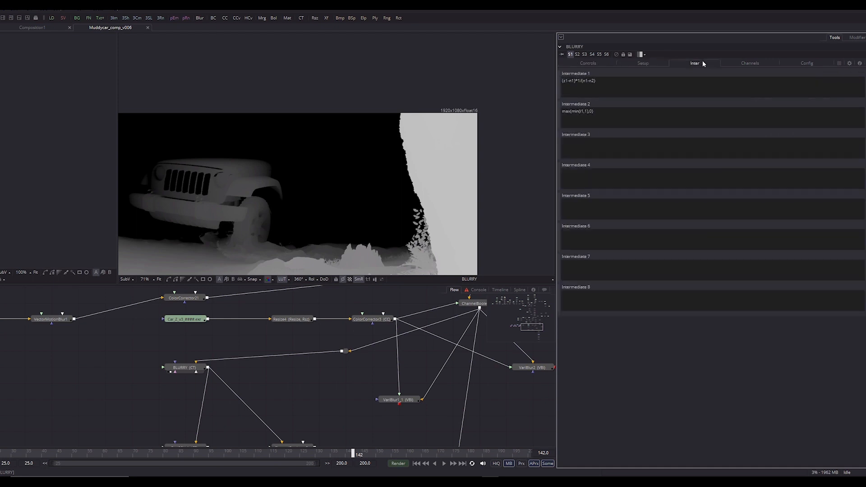
{"action": "left_click", "coordinate": [742, 64]}
{"action": "left_click", "coordinate": [281, 338]}
{"action": "left_click_drag", "start_coordinate": [287, 246], "coordinate": [404, 146]}
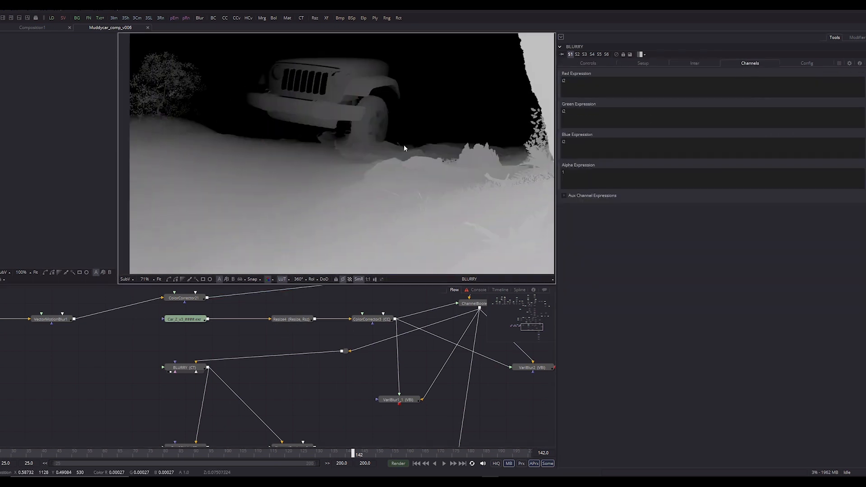
Check BLURRY_1's controls and compare its far matte with BLURRY's near matte in the viewer
{"action": "left_click_drag", "start_coordinate": [169, 446], "coordinate": [128, 330]}
{"action": "left_click", "coordinate": [156, 341]}
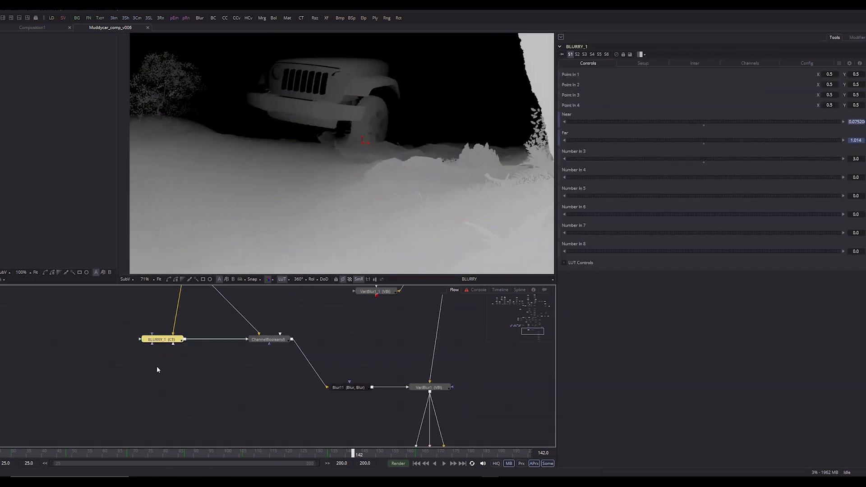
{"action": "left_click_drag", "start_coordinate": [156, 367], "coordinate": [189, 395]}
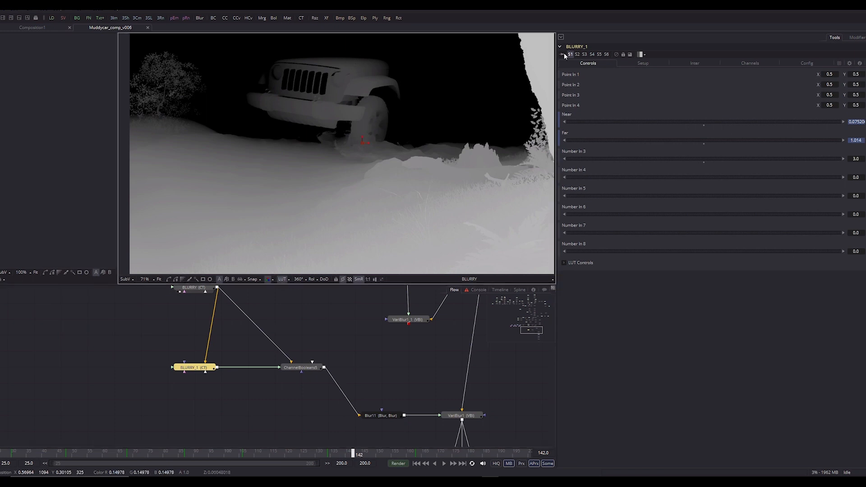
{"action": "left_click_drag", "start_coordinate": [199, 368], "coordinate": [158, 407]}
{"action": "key", "text": "1"}
{"action": "left_click", "coordinate": [174, 356]}
{"action": "key", "text": "2"}
{"action": "key", "text": "ctrl+s"}
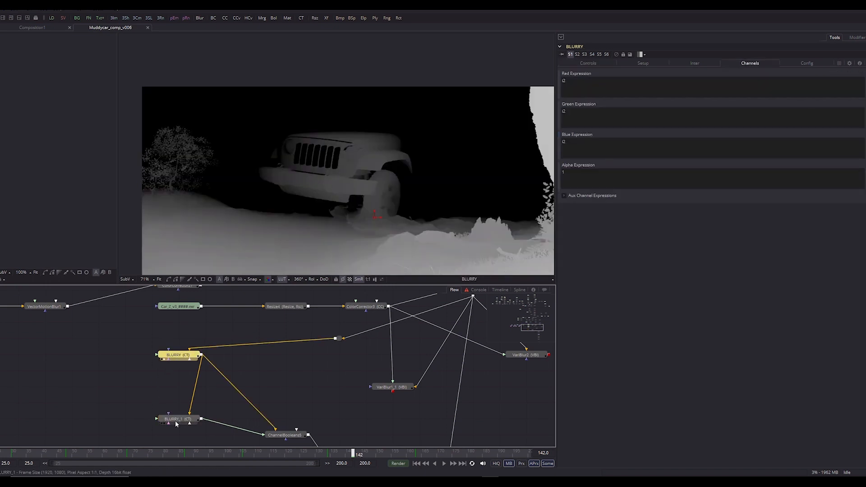
{"action": "left_click", "coordinate": [178, 419]}
{"action": "key", "text": "2"}
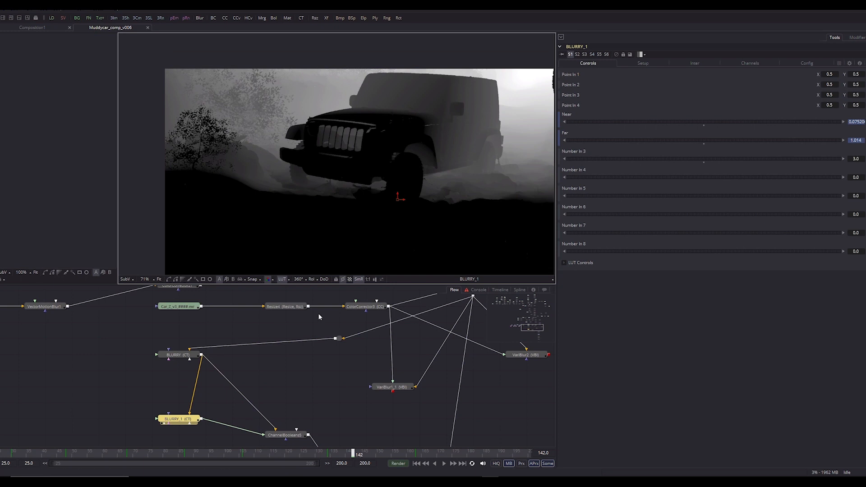
{"action": "left_click", "coordinate": [182, 360]}
{"action": "key", "text": "1"}
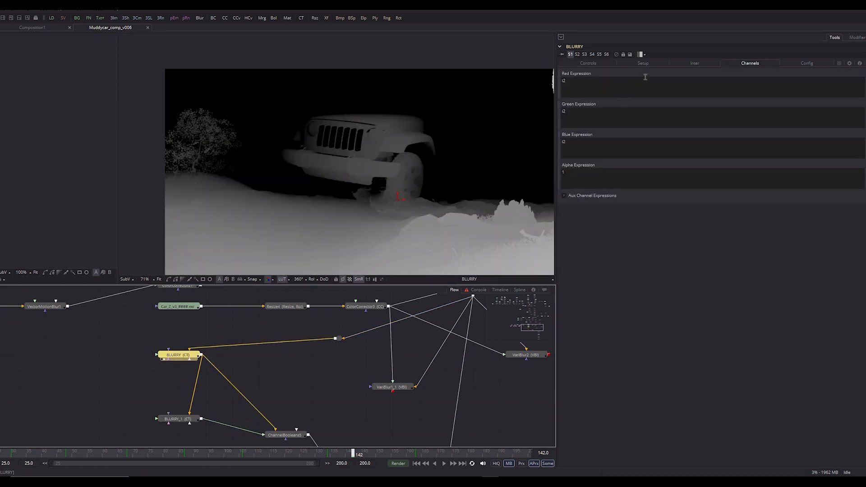
Compare the Intermediate 1 expressions of BLURRY and BLURRY_1, focusing on the sign of the multiplier
{"action": "left_click", "coordinate": [693, 66]}
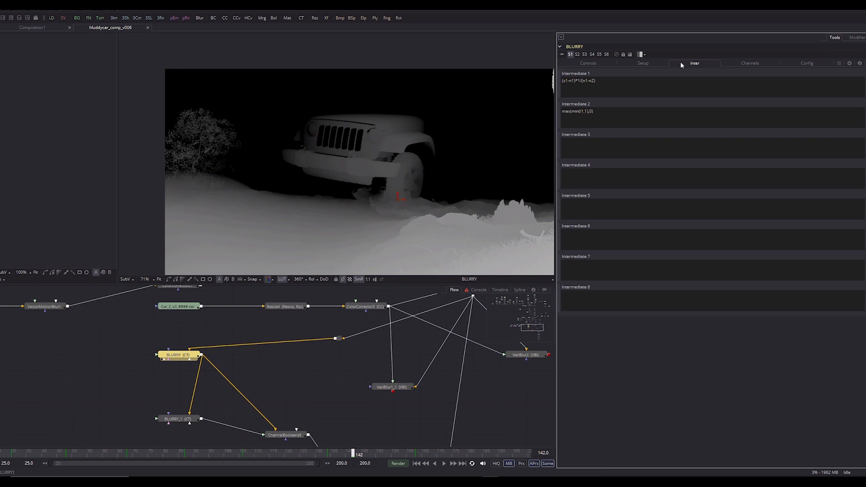
{"action": "left_click", "coordinate": [178, 419]}
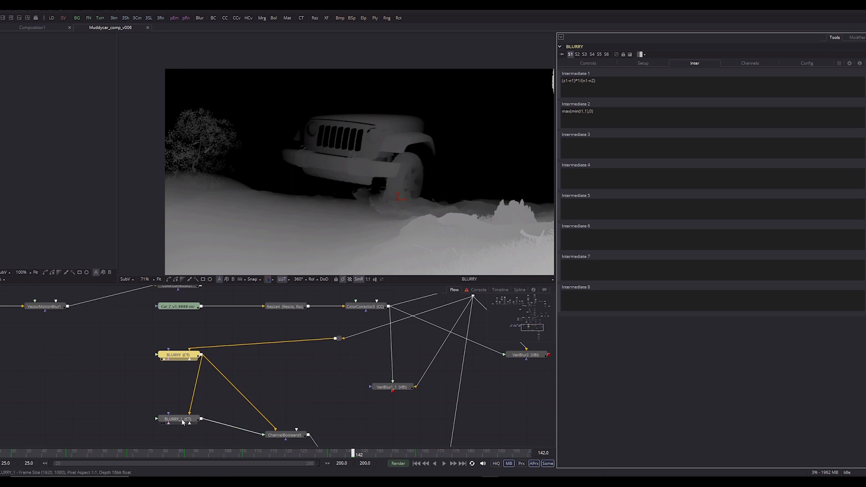
{"action": "left_click", "coordinate": [697, 66]}
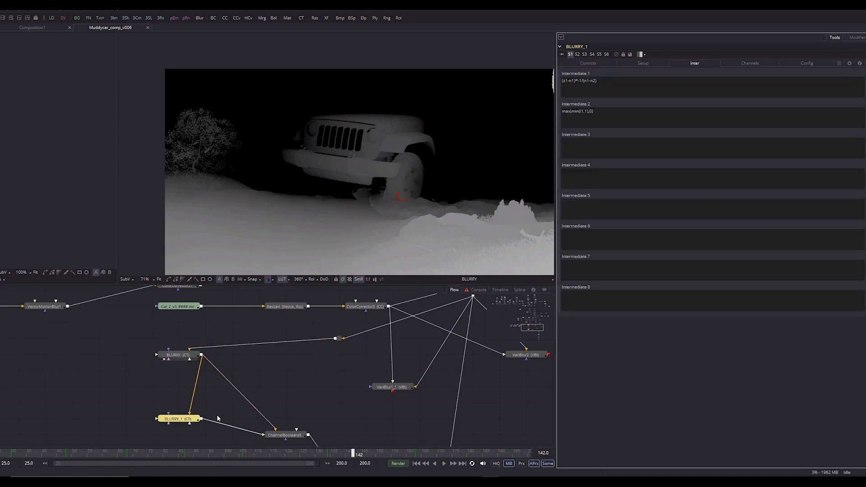
{"action": "left_click", "coordinate": [181, 355]}
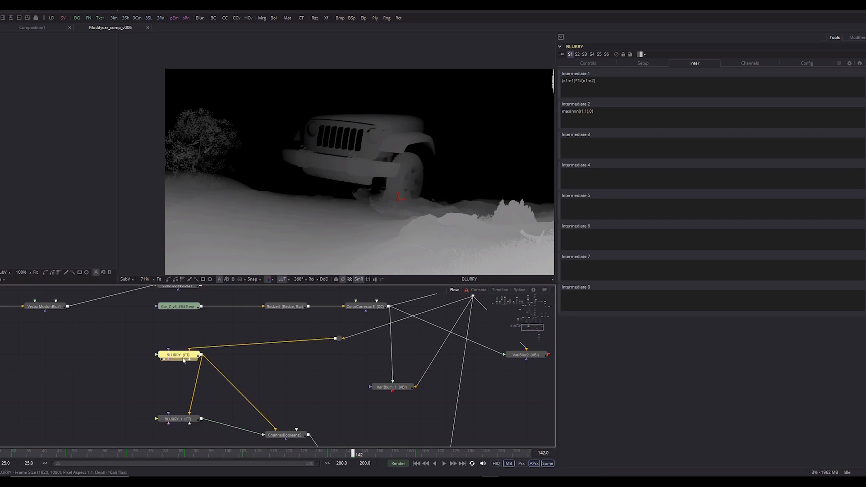
{"action": "left_click", "coordinate": [172, 428]}
{"action": "left_click", "coordinate": [176, 421]}
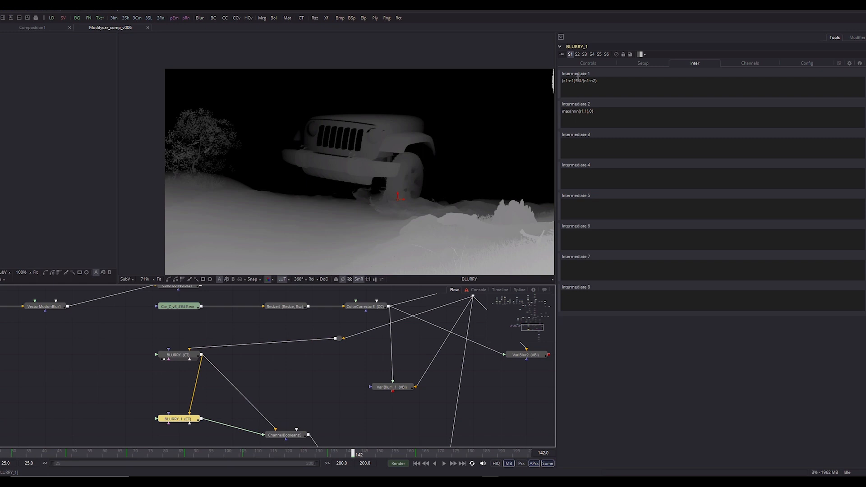
{"action": "left_click", "coordinate": [178, 355]}
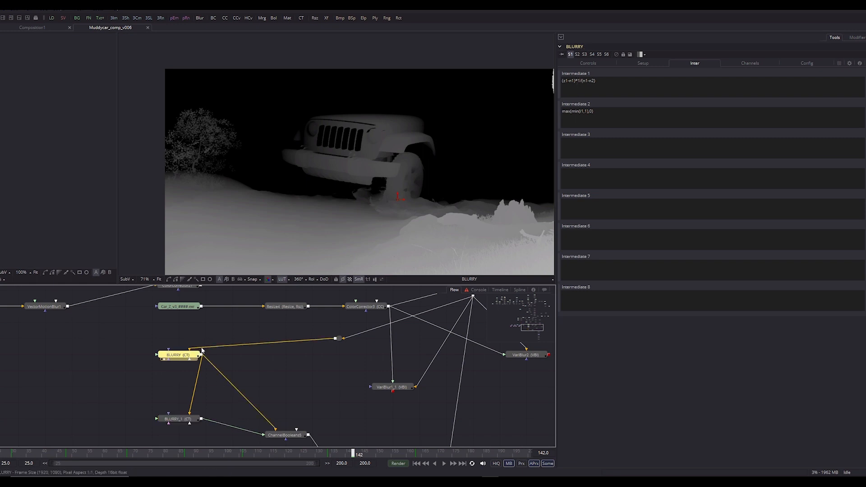
{"action": "left_click", "coordinate": [179, 419]}
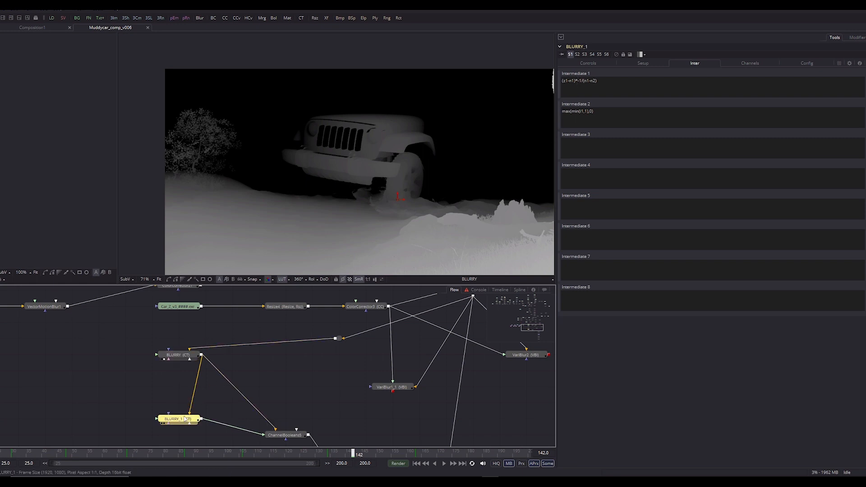
{"action": "left_click", "coordinate": [190, 356]}
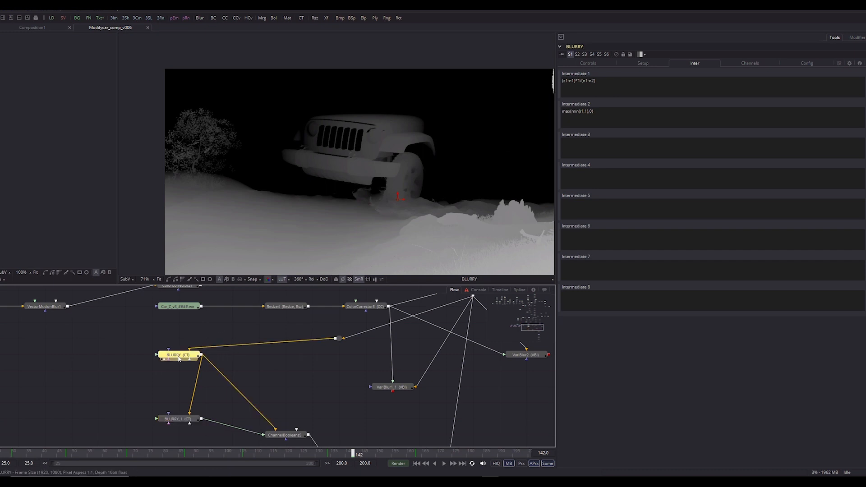
Alternate the viewer between the BLURRY and BLURRY_1 outputs to compare near and far coverage around the focal plane
{"action": "key", "text": "2"}
{"action": "key", "text": "2"}
{"action": "left_click", "coordinate": [178, 419]}
{"action": "key", "text": "2"}
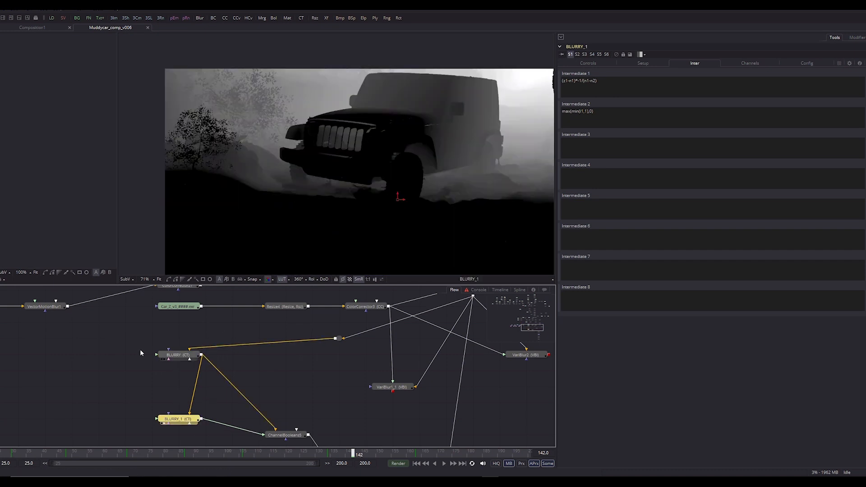
{"action": "left_click", "coordinate": [180, 355]}
{"action": "key", "text": "2"}
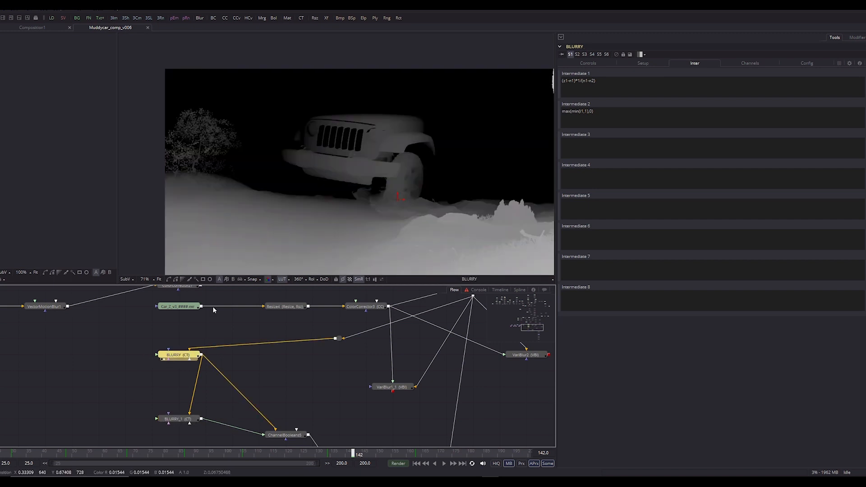
{"action": "left_click", "coordinate": [179, 420]}
{"action": "key", "text": "2"}
{"action": "left_click", "coordinate": [177, 356]}
{"action": "key", "text": "2"}
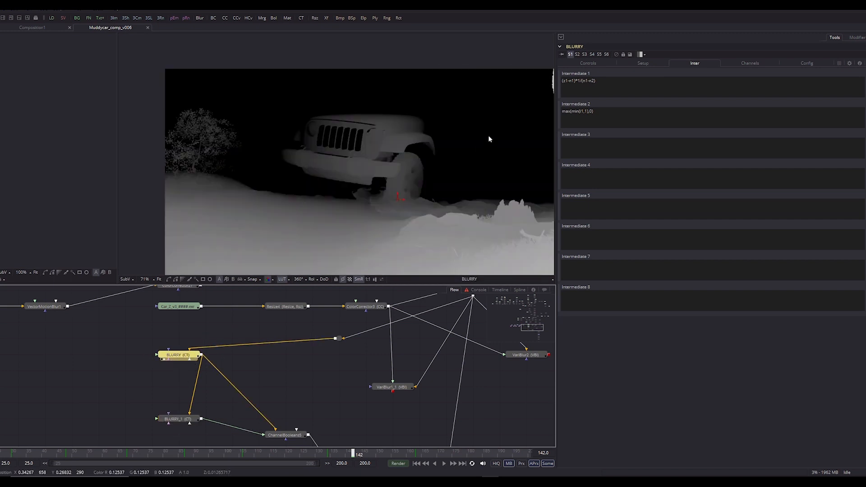
{"action": "left_click", "coordinate": [181, 417]}
{"action": "key", "text": "2"}
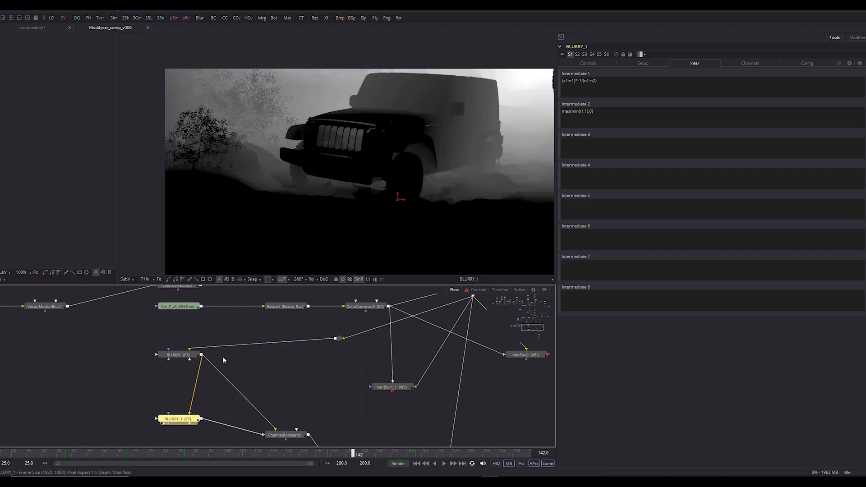
View ChannelBooleans5 and examine how its Add operation combines the near and far mattes around the jeep
{"action": "scroll", "coordinate": [325, 339], "scroll_direction": "down", "scroll_amount": 4}
{"action": "scroll", "coordinate": [271, 348], "scroll_direction": "up", "scroll_amount": 3}
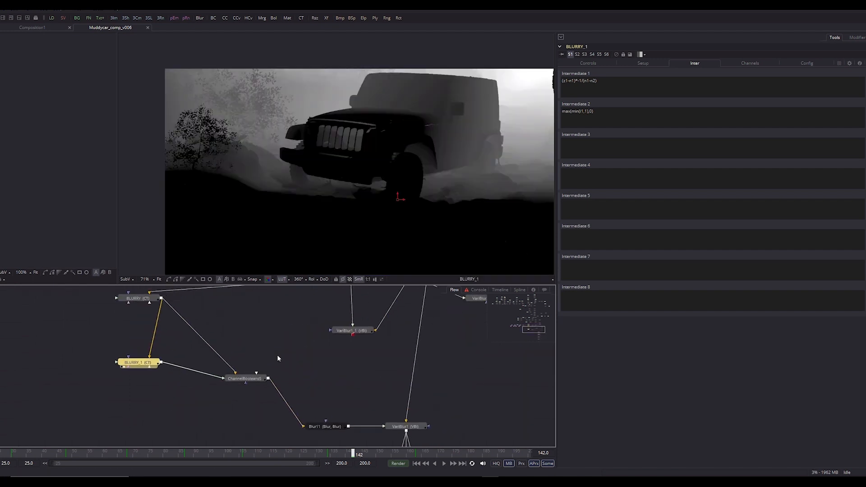
{"action": "left_click", "coordinate": [245, 379]}
{"action": "key", "text": "2"}
{"action": "scroll", "coordinate": [361, 139], "scroll_direction": "up", "scroll_amount": 1}
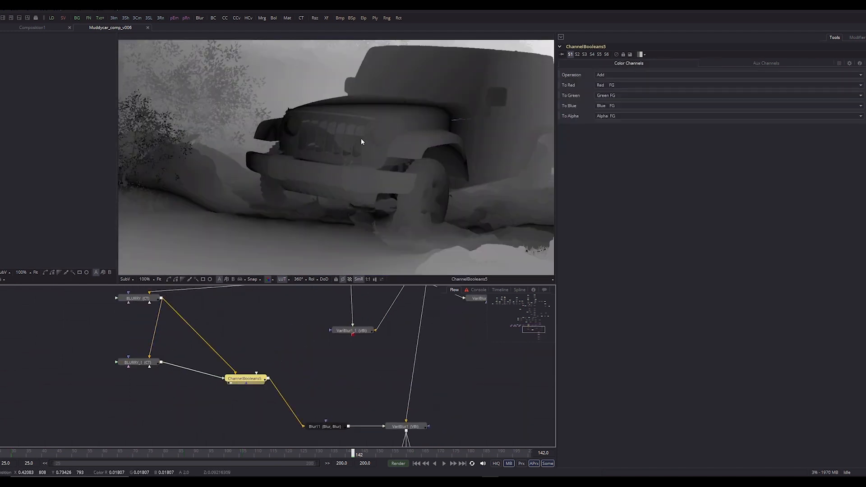
{"action": "left_click_drag", "start_coordinate": [361, 139], "coordinate": [513, 98]}
{"action": "left_click_drag", "start_coordinate": [398, 172], "coordinate": [290, 153]}
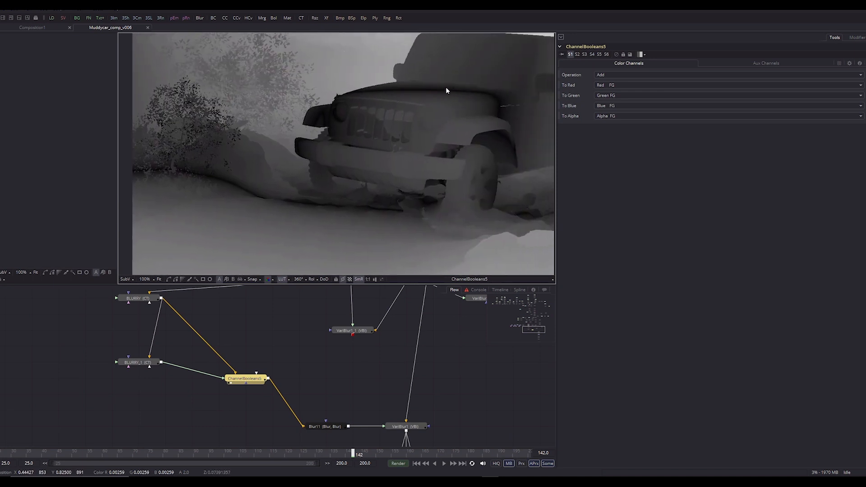
Try a different Far value on BLURRY_1 and undo the change
{"action": "left_click", "coordinate": [138, 362]}
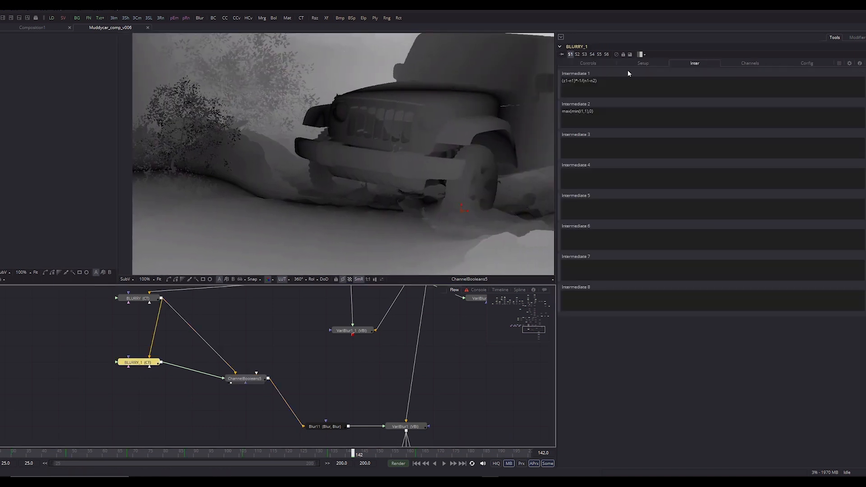
{"action": "left_click", "coordinate": [590, 63]}
{"action": "left_click_drag", "start_coordinate": [718, 138], "coordinate": [632, 138]}
{"action": "key", "text": "ctrl+z"}
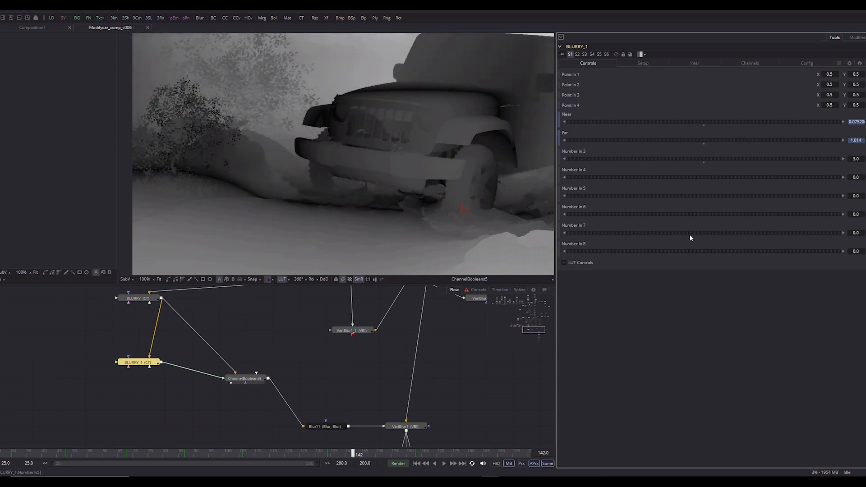
Raise BLURRY_1's Near value to 0.133 and inspect its effect on the combined ChannelBooleans5 matte
{"action": "left_click_drag", "start_coordinate": [691, 125], "coordinate": [717, 133]}
{"action": "left_click_drag", "start_coordinate": [417, 168], "coordinate": [296, 170]}
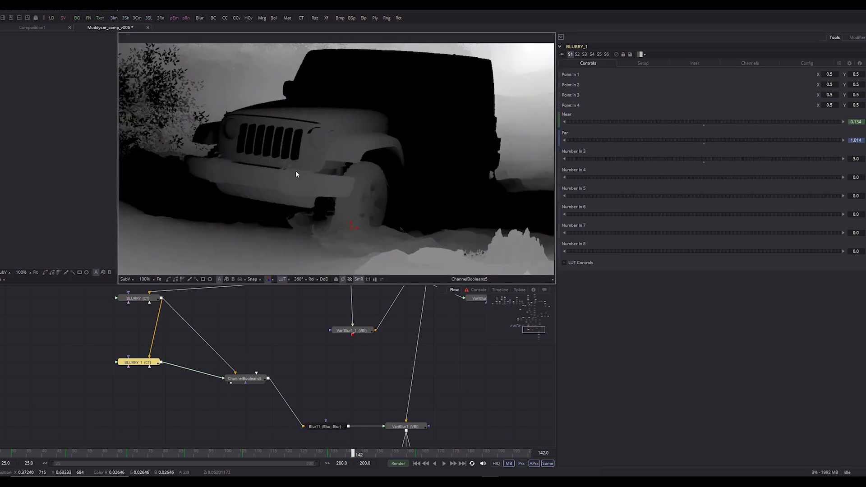
{"action": "scroll", "coordinate": [298, 171], "scroll_direction": "down", "scroll_amount": 1}
{"action": "key", "text": "ctrl+z"}
{"action": "mouse_move", "coordinate": [700, 121]}
{"action": "left_mouse_down"}
{"action": "mouse_move", "coordinate": [725, 125]}
{"action": "mouse_move", "coordinate": [699, 121]}
{"action": "mouse_move", "coordinate": [711, 127]}
{"action": "left_mouse_up"}
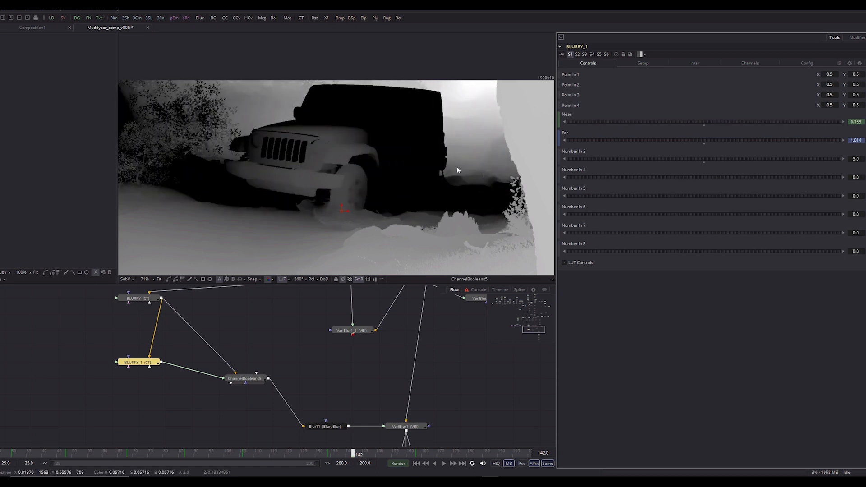
Try a Near value of 0.136 on BLURRY_1, inspect the combined matte around the jeep, and undo the change
{"action": "key", "text": "ctrl+z"}
{"action": "left_click_drag", "start_coordinate": [678, 122], "coordinate": [694, 122]}
{"action": "left_click_drag", "start_coordinate": [418, 151], "coordinate": [258, 226]}
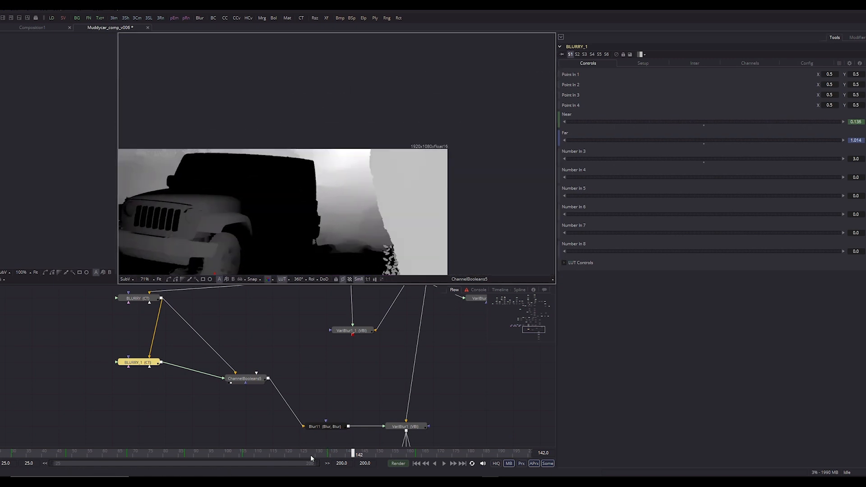
{"action": "key", "text": "ctrl+z"}
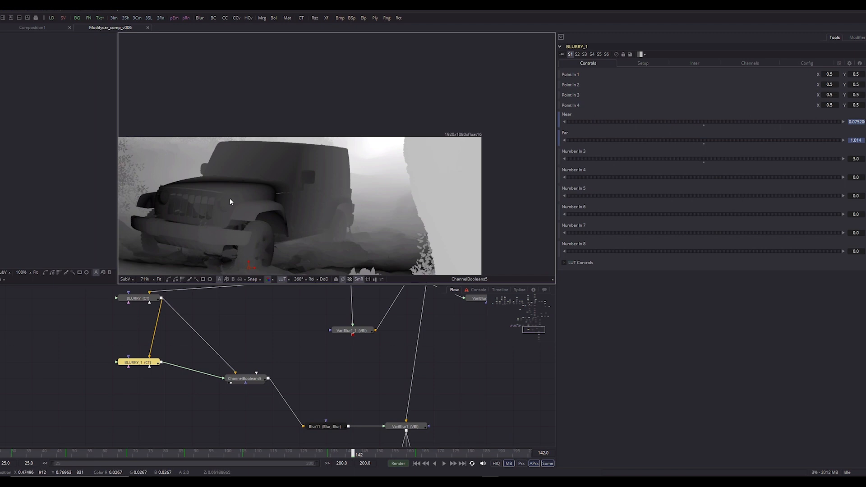
Reopen ChannelBooleans5 and examine its combined near and far matte across the jeep and foreground
{"action": "scroll", "coordinate": [417, 349], "scroll_direction": "down", "scroll_amount": 3}
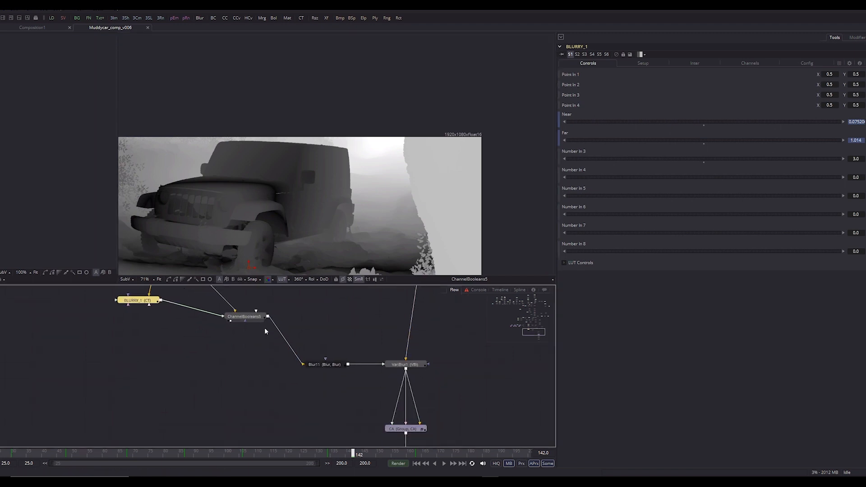
{"action": "left_click", "coordinate": [251, 316]}
{"action": "key", "text": "2"}
{"action": "key", "text": "2"}
{"action": "left_click_drag", "start_coordinate": [279, 229], "coordinate": [331, 199]}
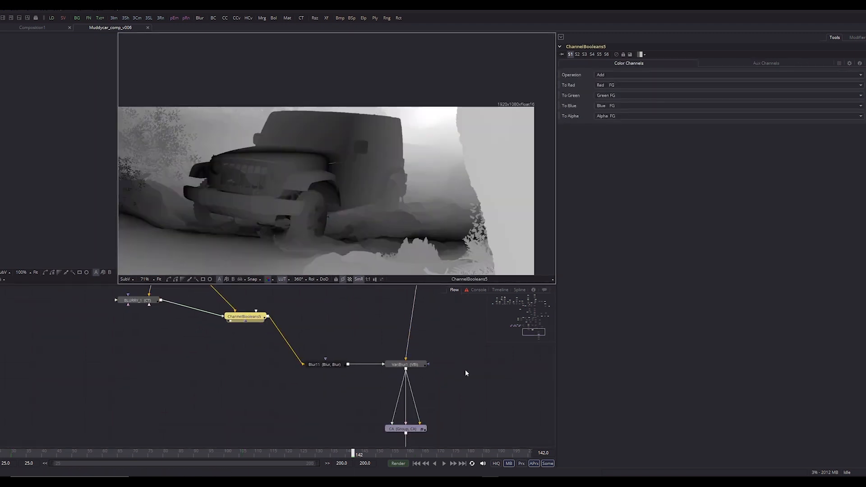
Set VariBlur1's Blur Channel to Luma while viewing its output, and save the composition
{"action": "left_click", "coordinate": [403, 364]}
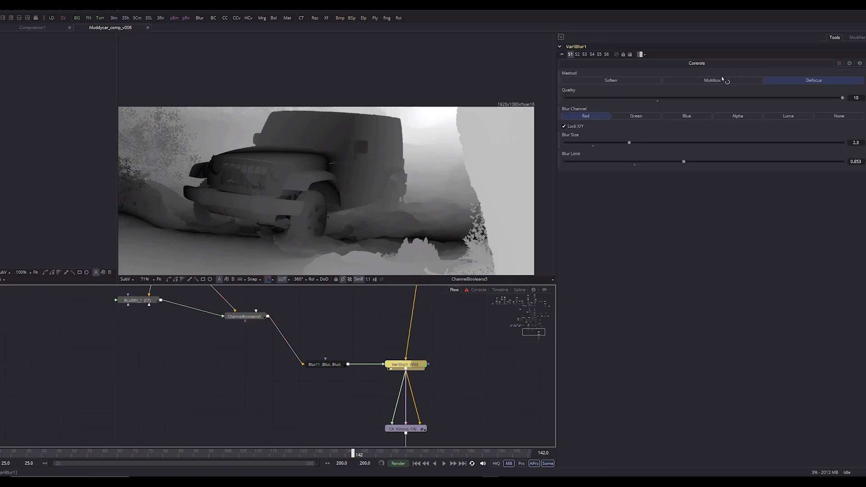
{"action": "key", "text": "2"}
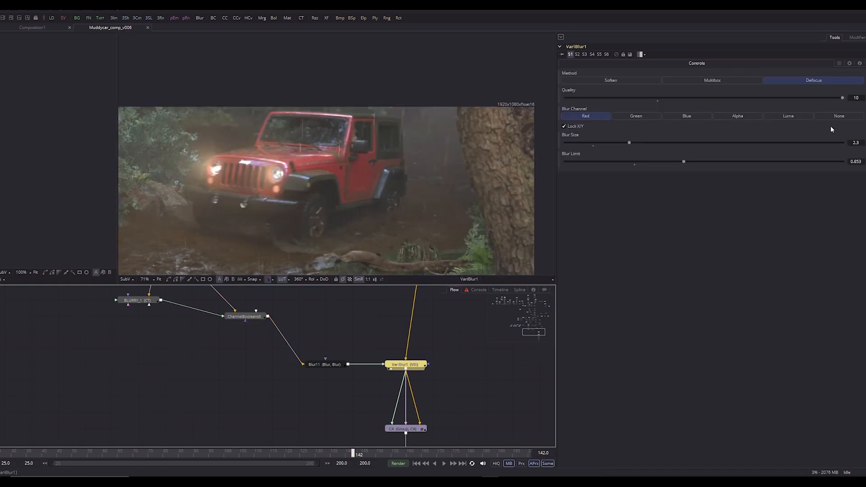
{"action": "left_click", "coordinate": [789, 116]}
{"action": "scroll", "coordinate": [289, 205], "scroll_direction": "up", "scroll_amount": 4}
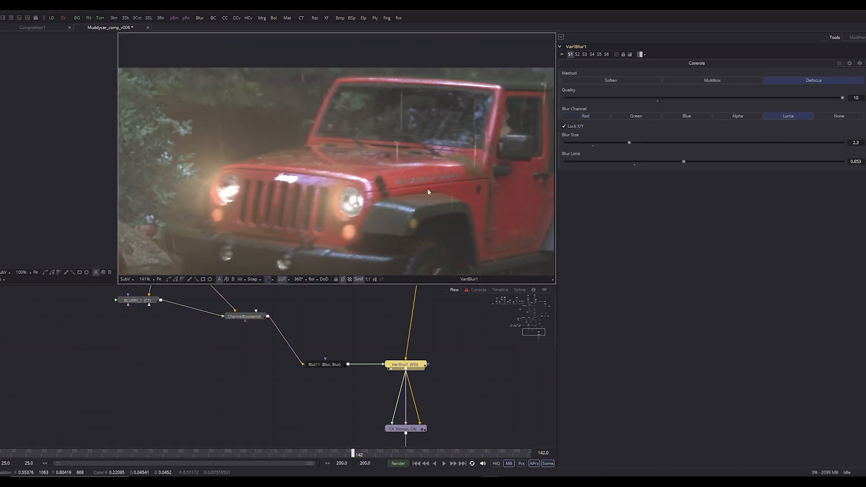
{"action": "left_click_drag", "start_coordinate": [396, 179], "coordinate": [381, 177]}
{"action": "scroll", "coordinate": [408, 204], "scroll_direction": "down", "scroll_amount": 6}
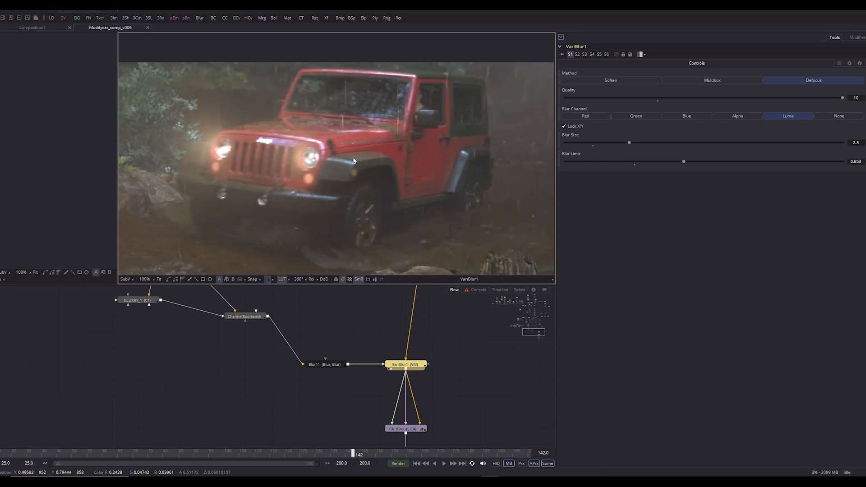
{"action": "key", "text": "ctrl+s"}
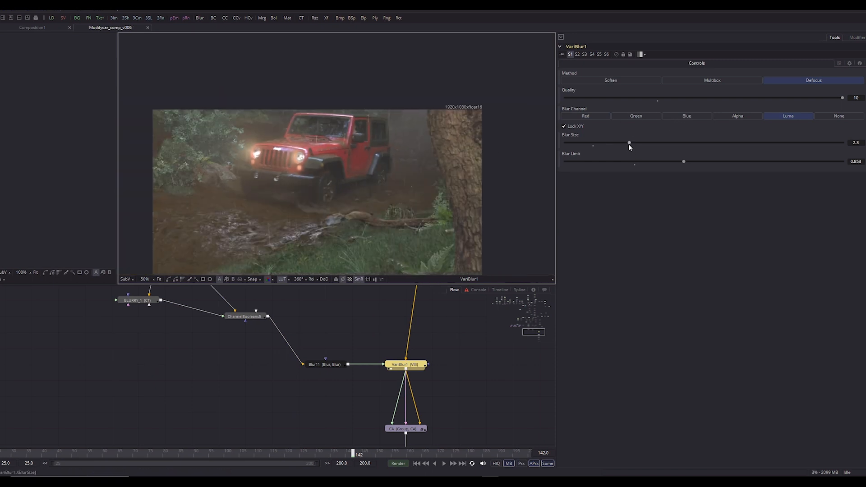
Try a Blur Size of 10.0 on VariBlur1, inspect the defocus on the tree and jeep, and undo the change
{"action": "left_click_drag", "start_coordinate": [629, 142], "coordinate": [848, 144]}
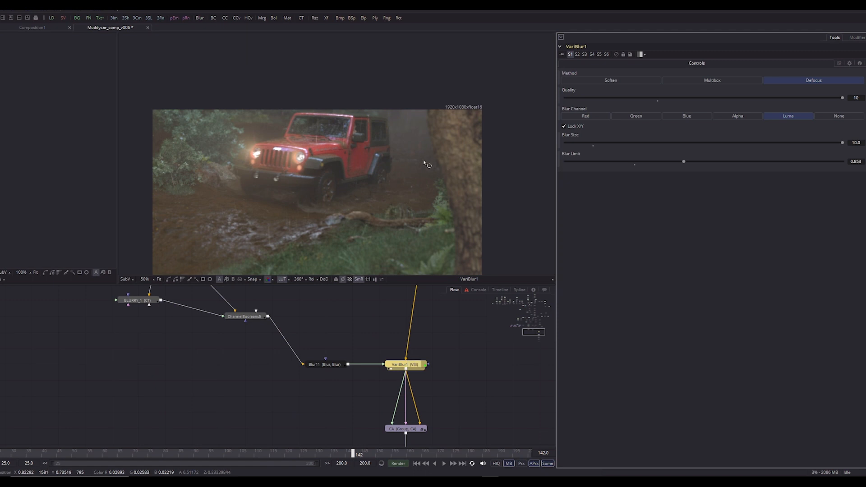
{"action": "scroll", "coordinate": [415, 165], "scroll_direction": "up", "scroll_amount": 3}
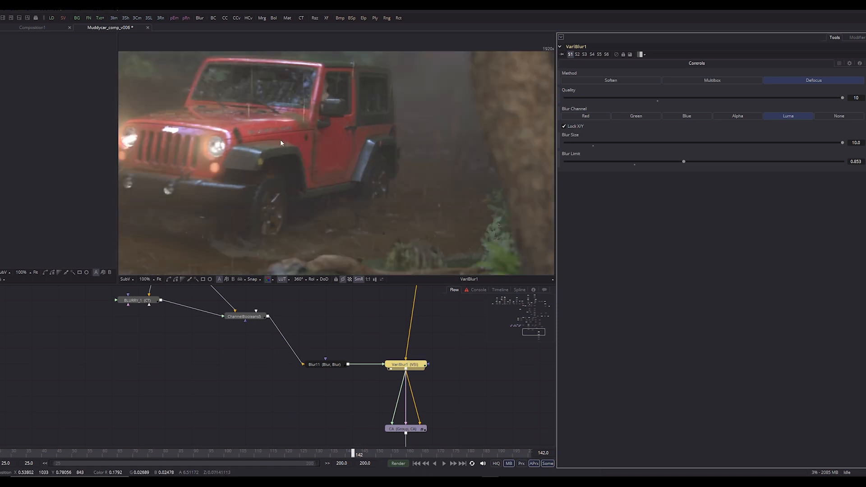
{"action": "scroll", "coordinate": [381, 157], "scroll_direction": "down", "scroll_amount": 3}
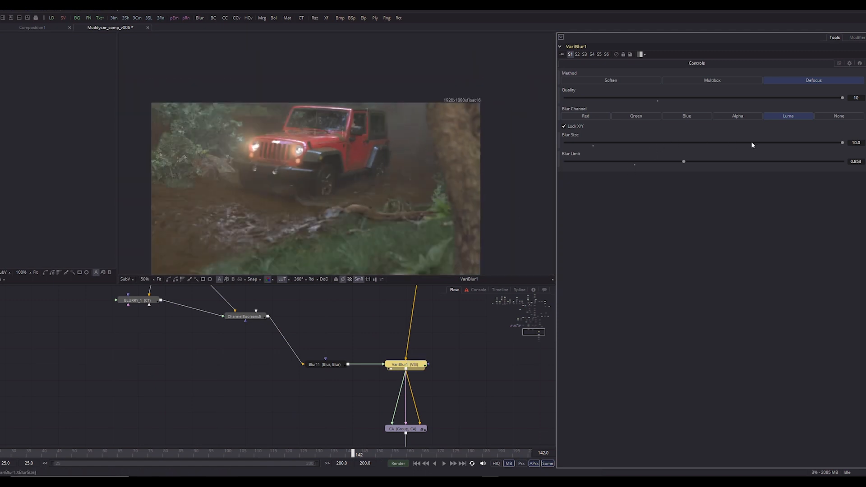
{"action": "key", "text": "ctrl+z"}
{"action": "left_click", "coordinate": [459, 395]}
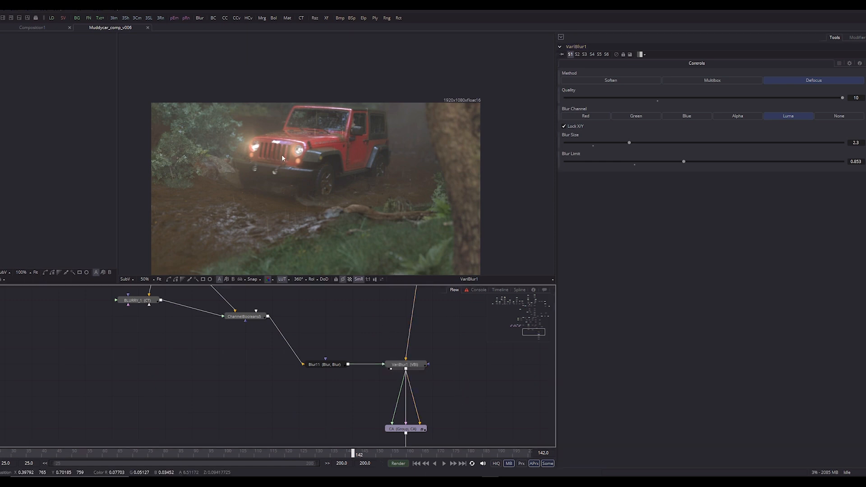
Examine the VariBlur1 defocus closely on the jeep's hood, headlights and wheel arch
{"action": "scroll", "coordinate": [281, 154], "scroll_direction": "up", "scroll_amount": 3}
{"action": "scroll", "coordinate": [375, 169], "scroll_direction": "right", "scroll_amount": 2}
{"action": "scroll", "coordinate": [360, 166], "scroll_direction": "up", "scroll_amount": 3}
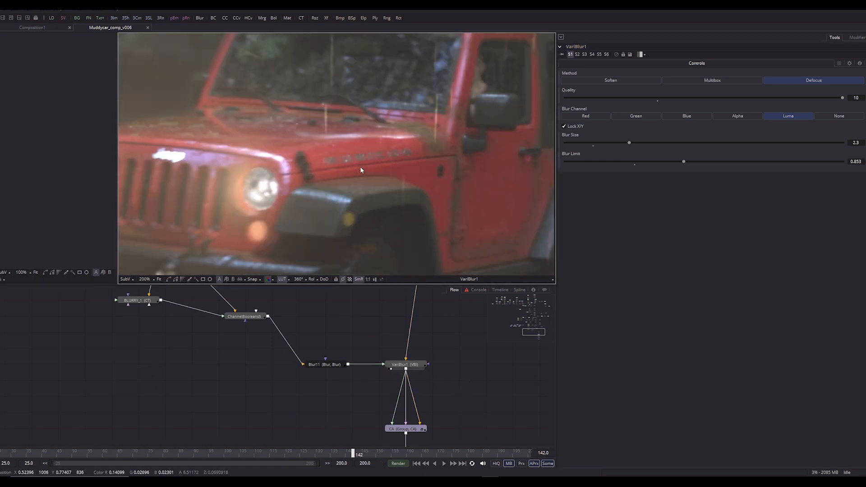
{"action": "left_click_drag", "start_coordinate": [360, 167], "coordinate": [399, 167]}
{"action": "scroll", "coordinate": [393, 143], "scroll_direction": "down", "scroll_amount": 3}
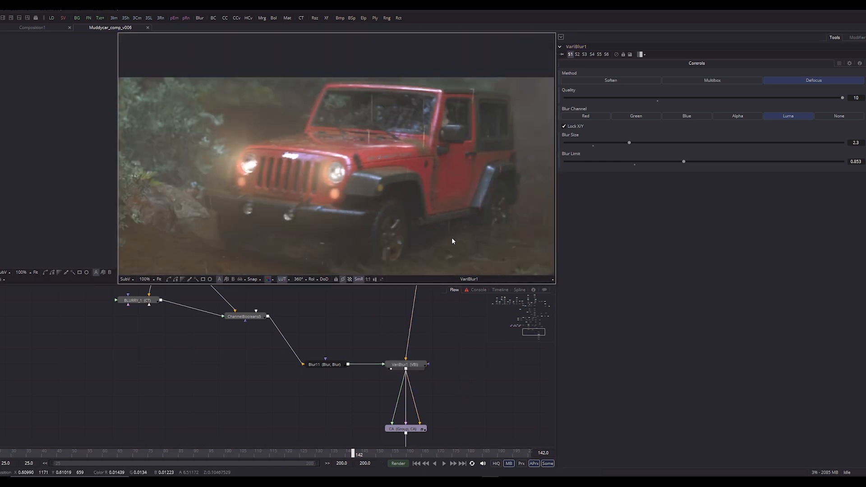
Compare the unblurred ChannelBooleans2 output with VariBlur1's defocused output in the viewer
{"action": "left_click_drag", "start_coordinate": [406, 370], "coordinate": [380, 330]}
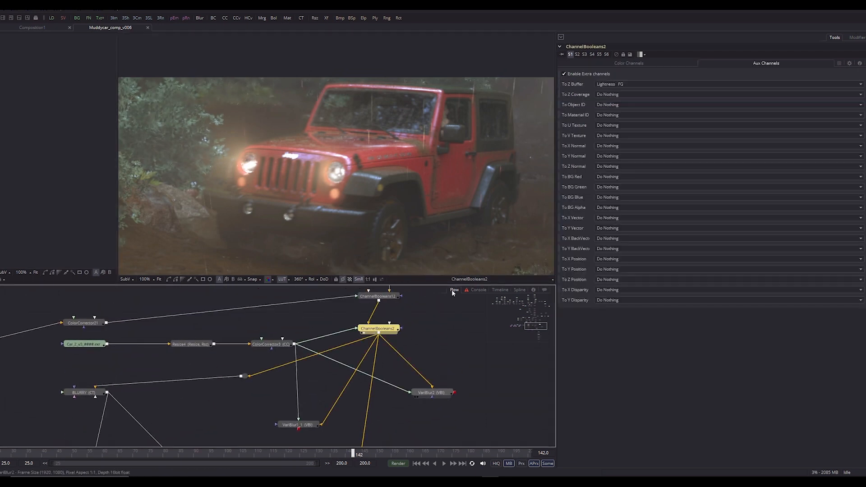
{"action": "scroll", "coordinate": [352, 378], "scroll_direction": "down", "scroll_amount": 3}
{"action": "left_click", "coordinate": [352, 378]}
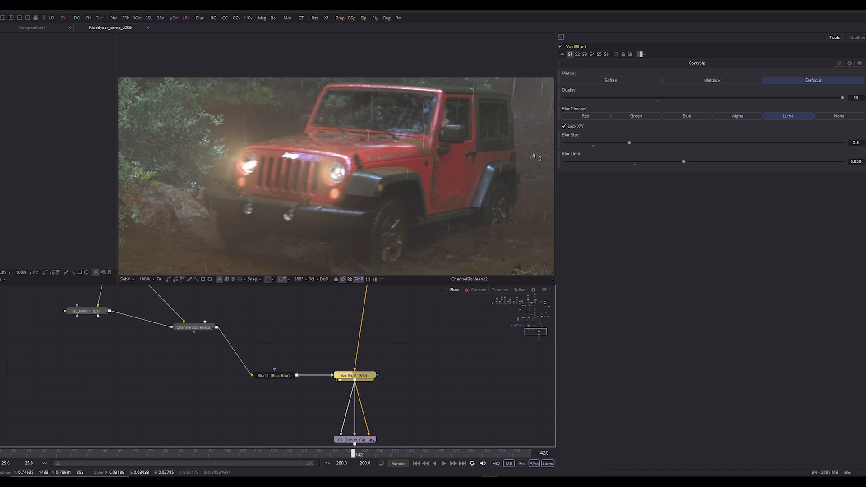
{"action": "left_click_drag", "start_coordinate": [536, 331], "coordinate": [521, 321]}
{"action": "key", "text": "2"}
{"action": "left_click_drag", "start_coordinate": [439, 163], "coordinate": [374, 173]}
Locate the CA group downstream of VariBlur1 and show its output in the viewer
{"action": "left_click_drag", "start_coordinate": [382, 413], "coordinate": [342, 280]}
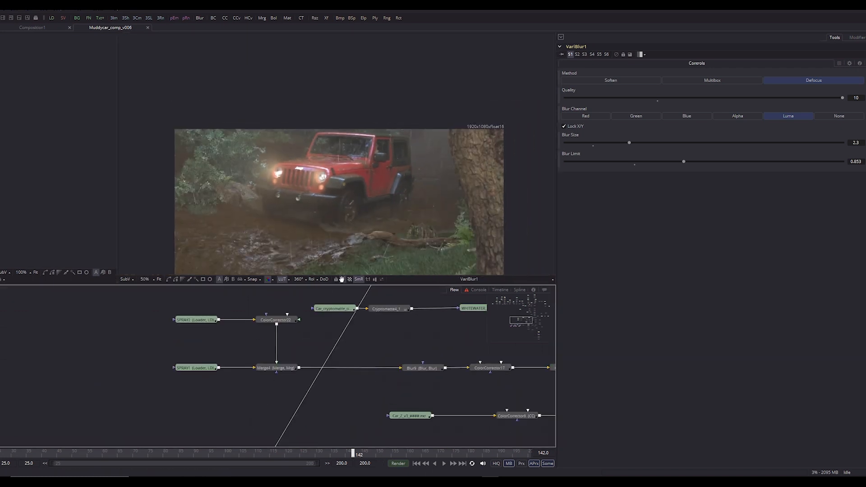
{"action": "scroll", "coordinate": [346, 334], "scroll_direction": "down", "scroll_amount": 3}
{"action": "scroll", "coordinate": [355, 361], "scroll_direction": "down", "scroll_amount": 3}
{"action": "left_click_drag", "start_coordinate": [364, 388], "coordinate": [302, 377]}
{"action": "scroll", "coordinate": [354, 375], "scroll_direction": "up", "scroll_amount": 9}
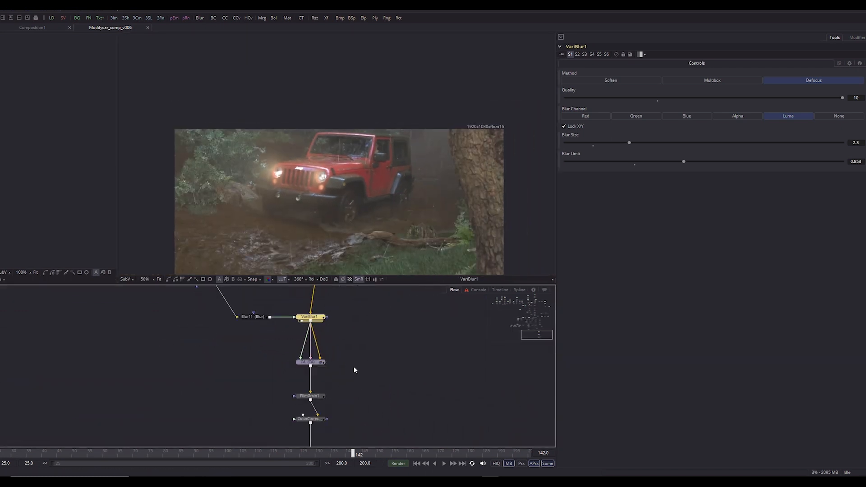
{"action": "left_click_drag", "start_coordinate": [354, 366], "coordinate": [354, 444]}
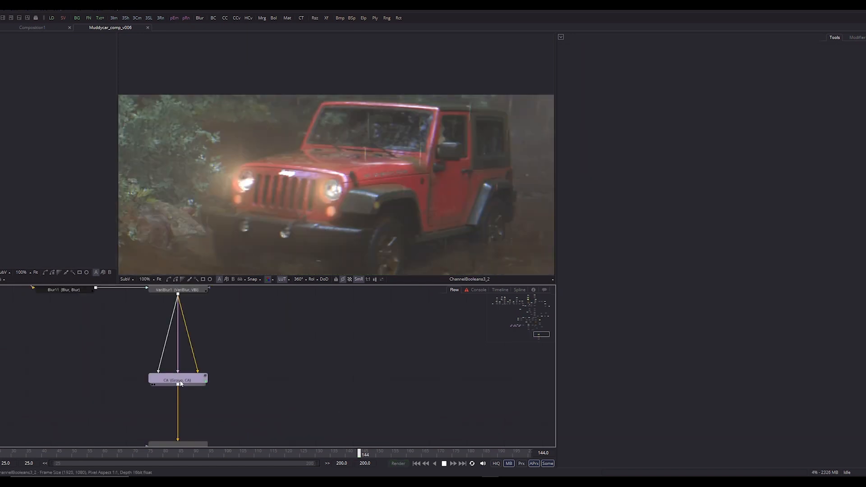
{"action": "left_click", "coordinate": [189, 380]}
{"action": "key", "text": "2"}
Select VariBlur1 and the CA group in turn to review the connection between the defocus and the group
{"action": "left_click_drag", "start_coordinate": [286, 353], "coordinate": [305, 414]}
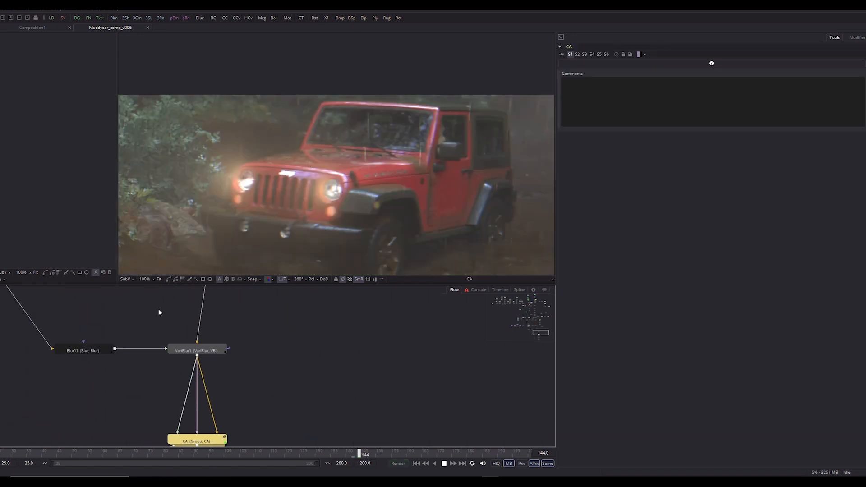
{"action": "left_click", "coordinate": [197, 351]}
{"action": "scroll", "coordinate": [326, 379], "scroll_direction": "down", "scroll_amount": 2}
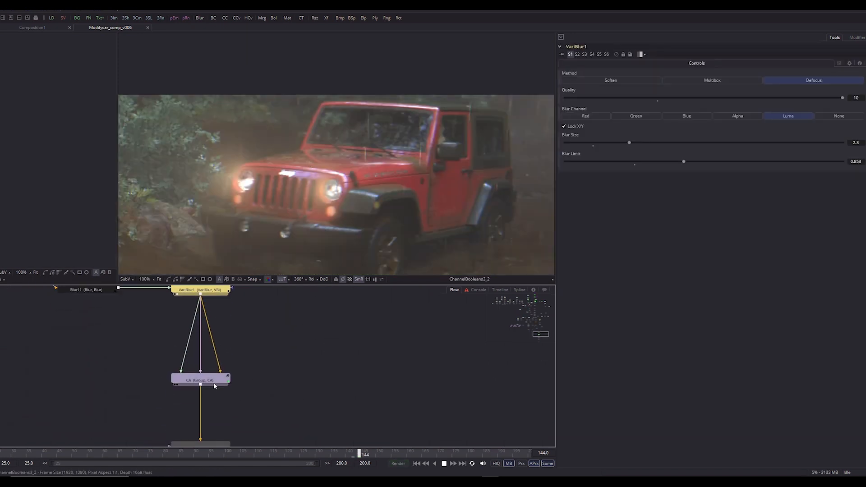
{"action": "left_click", "coordinate": [213, 382]}
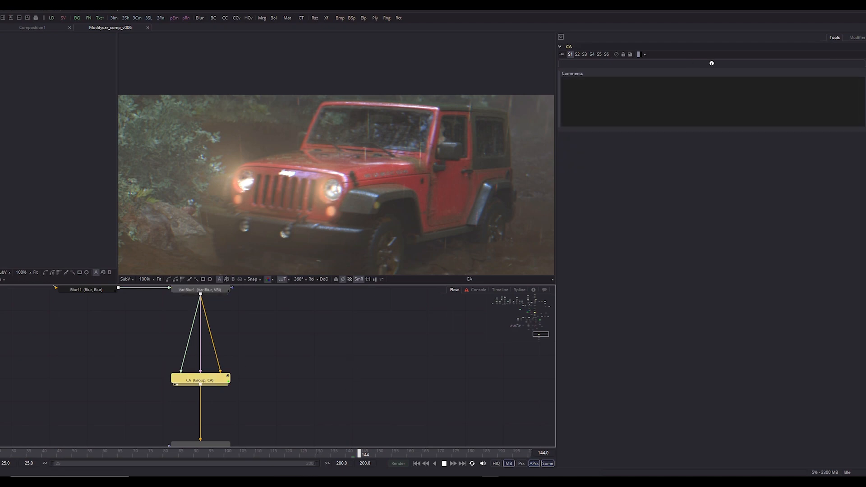
Switch to the browser, review the Google Images examples of chromatic aberration, and return to Fusion
{"action": "key", "text": "alt+Tab"}
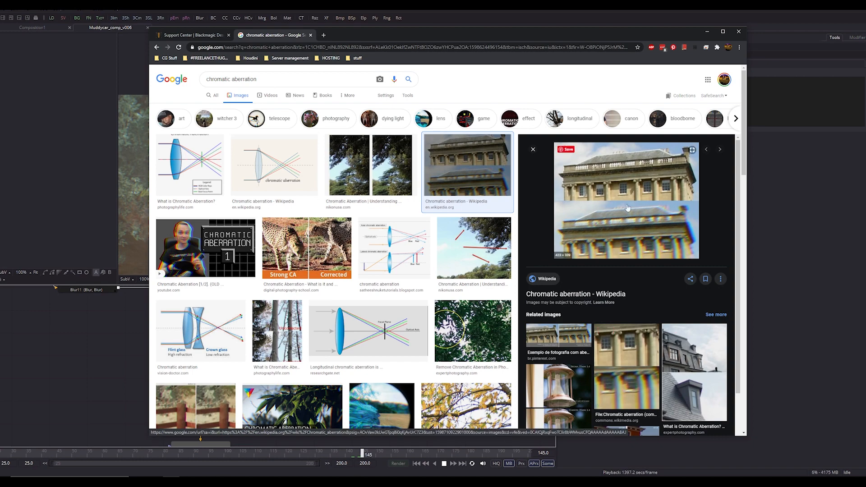
{"action": "scroll", "coordinate": [419, 311], "scroll_direction": "down", "scroll_amount": 8}
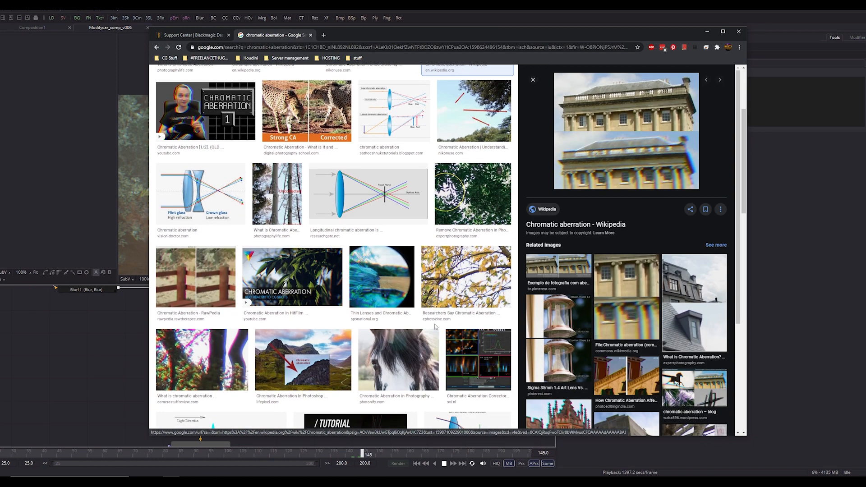
{"action": "scroll", "coordinate": [419, 310], "scroll_direction": "up", "scroll_amount": 6}
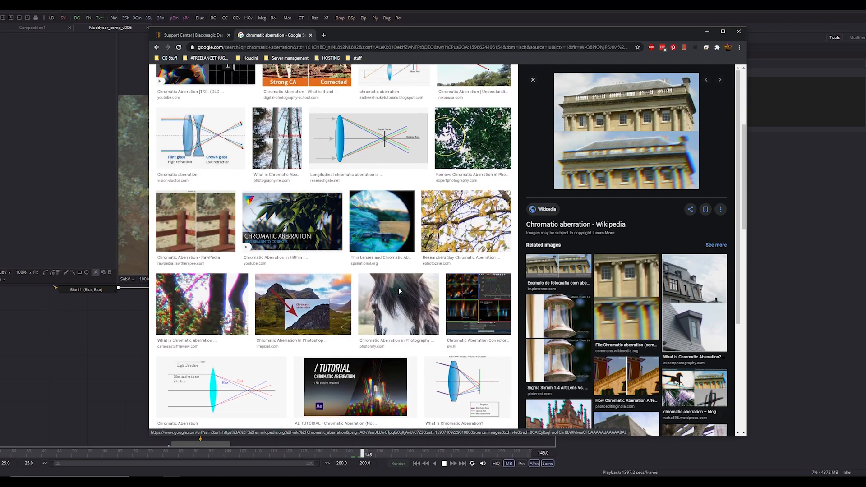
{"action": "scroll", "coordinate": [437, 282], "scroll_direction": "down", "scroll_amount": 4}
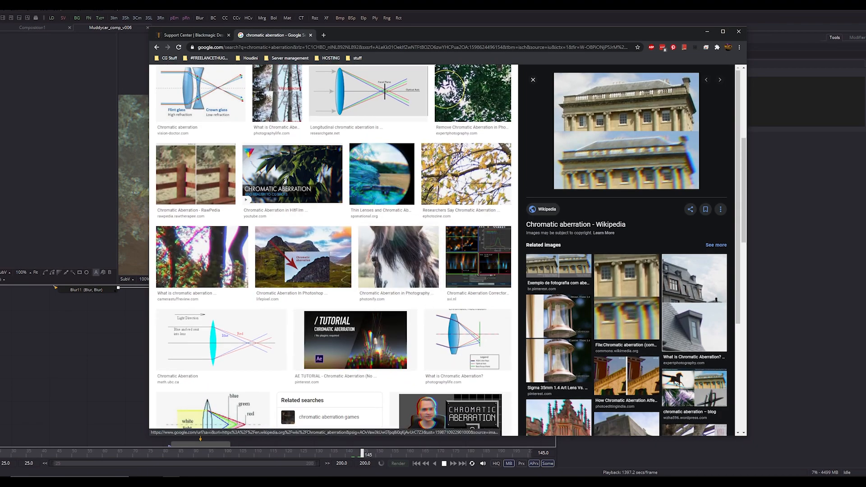
{"action": "scroll", "coordinate": [386, 258], "scroll_direction": "up", "scroll_amount": 6}
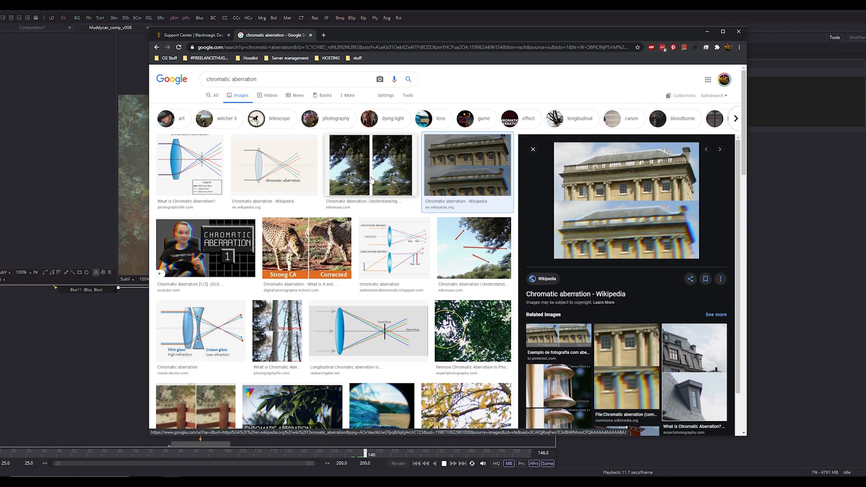
{"action": "left_click", "coordinate": [74, 383]}
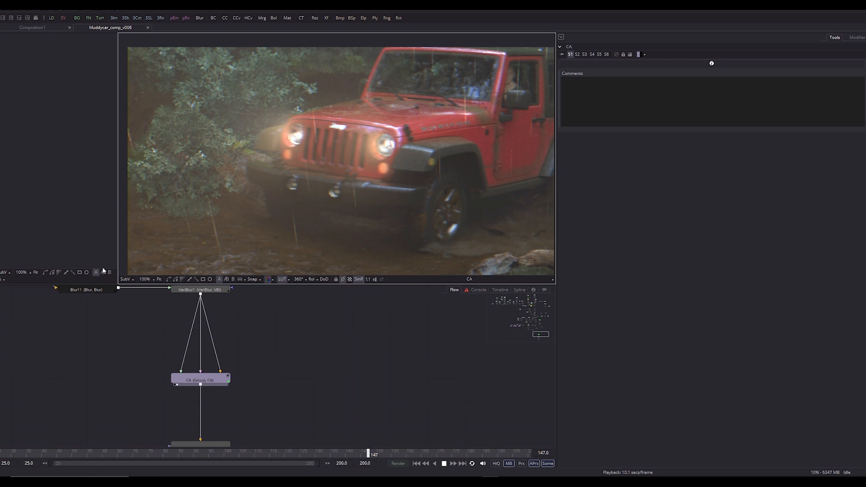
Expand the CA group to expose its internal nodes, and save the composition
{"action": "scroll", "coordinate": [385, 267], "scroll_direction": "down", "scroll_amount": 2}
{"action": "scroll", "coordinate": [312, 343], "scroll_direction": "up", "scroll_amount": 1}
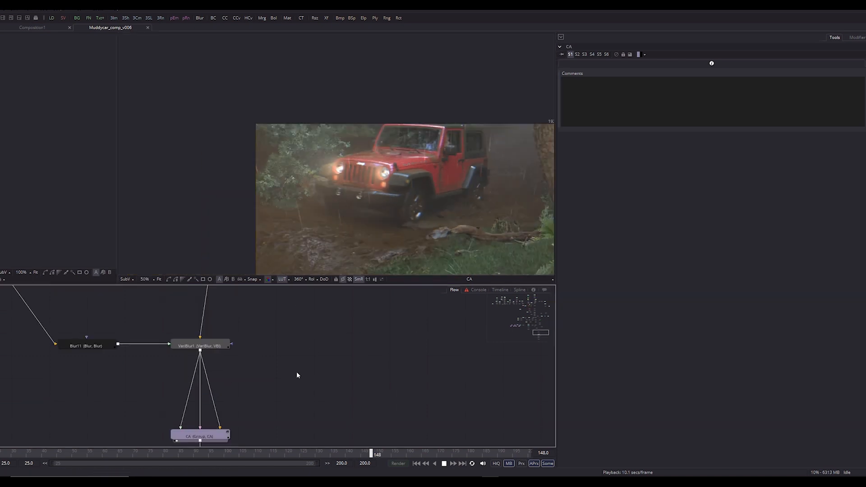
{"action": "left_click_drag", "start_coordinate": [293, 372], "coordinate": [282, 336]}
{"action": "left_click", "coordinate": [187, 400]}
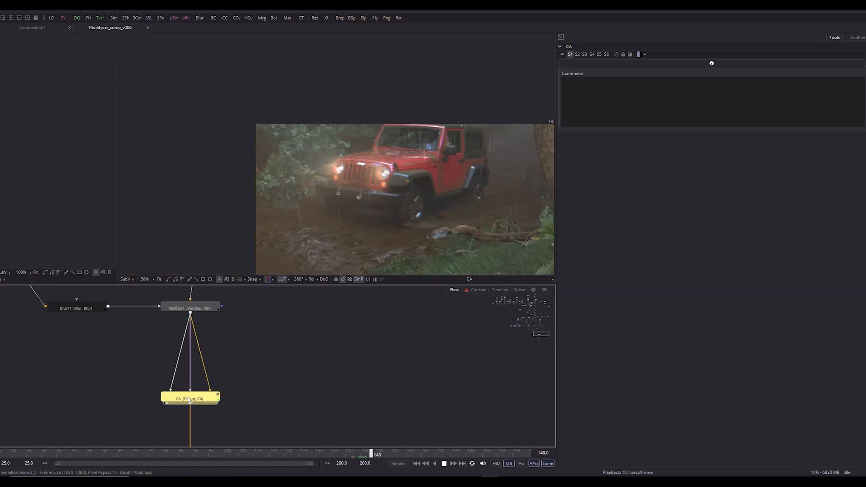
{"action": "left_click", "coordinate": [218, 396]}
{"action": "left_click_drag", "start_coordinate": [335, 343], "coordinate": [377, 287]}
{"action": "key", "text": "ctrl+s"}
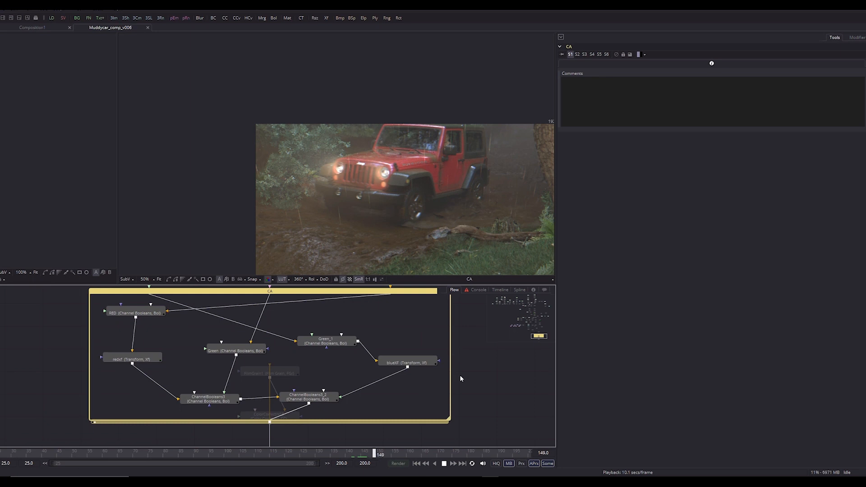
Examine the channel assignments of the RED and Green Channel Booleans inside the CA group
{"action": "left_click", "coordinate": [143, 313]}
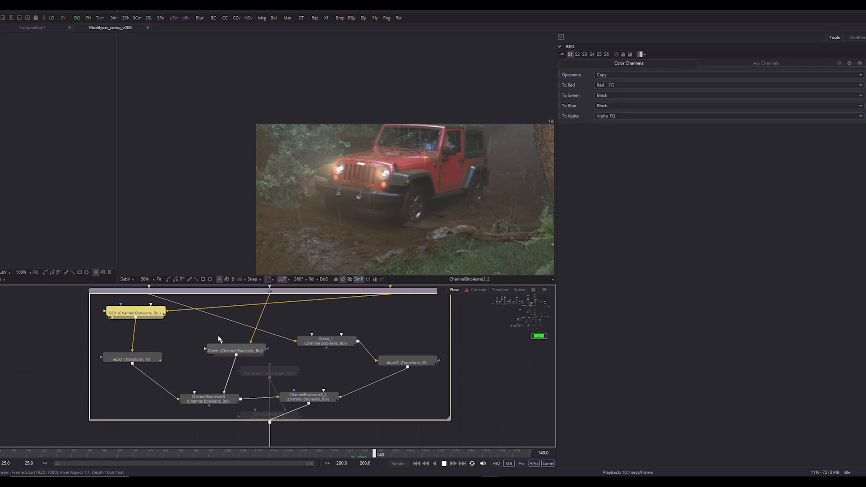
{"action": "left_click", "coordinate": [239, 352]}
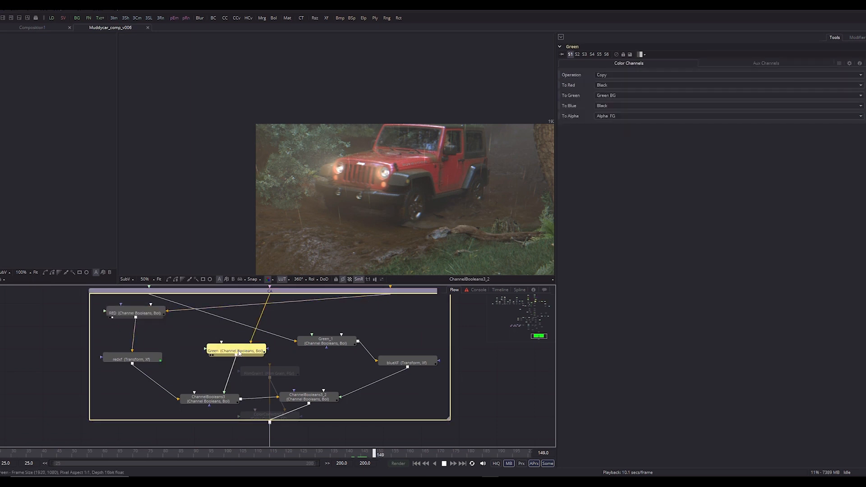
{"action": "left_click_drag", "start_coordinate": [105, 301], "coordinate": [67, 368]}
{"action": "scroll", "coordinate": [68, 369], "scroll_direction": "down", "scroll_amount": 5}
{"action": "left_click_drag", "start_coordinate": [174, 341], "coordinate": [311, 333]}
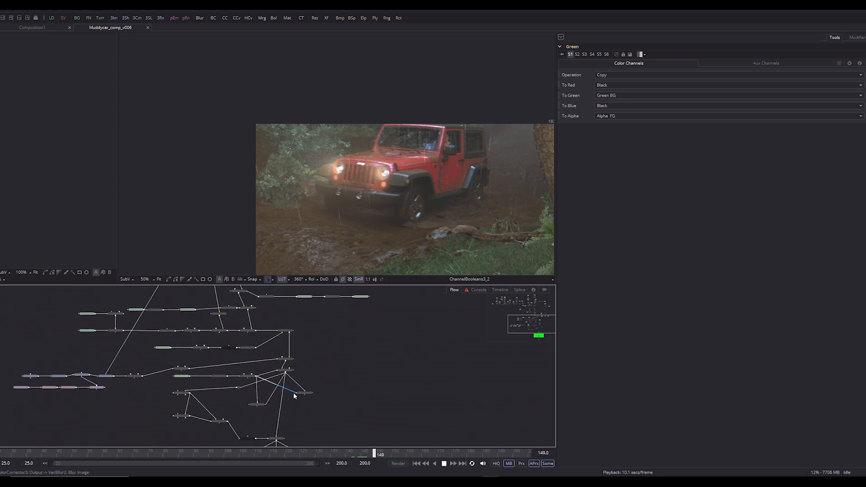
Examine the channel assignments of the Green_1 Channel Booleans inside the CA group, and collapse the group
{"action": "left_click_drag", "start_coordinate": [293, 396], "coordinate": [314, 316]}
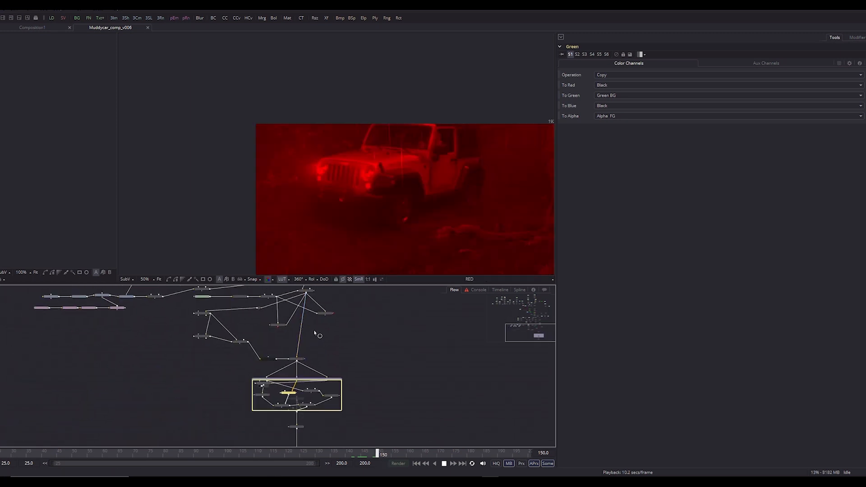
{"action": "left_click_drag", "start_coordinate": [309, 383], "coordinate": [313, 332]}
{"action": "scroll", "coordinate": [313, 332], "scroll_direction": "up", "scroll_amount": 5}
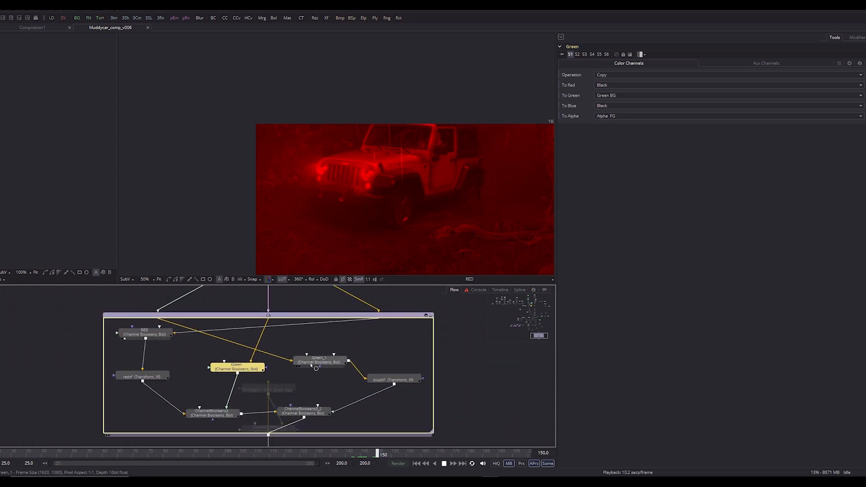
{"action": "left_click", "coordinate": [312, 363]}
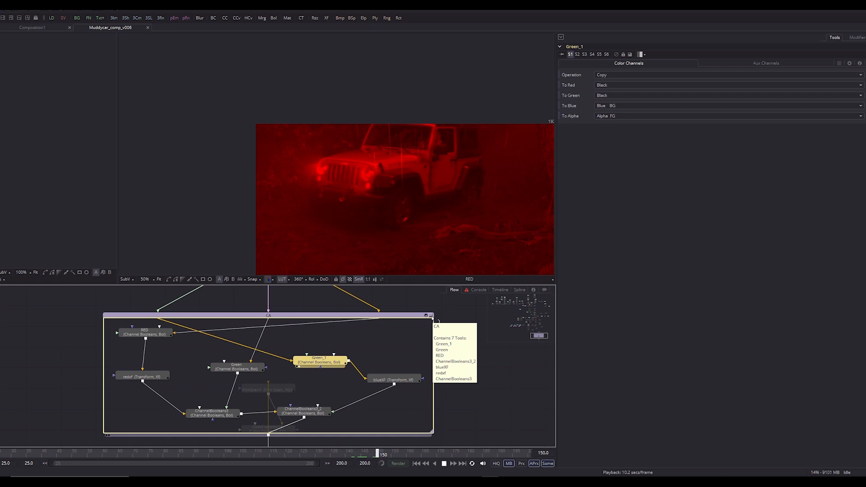
{"action": "left_click", "coordinate": [432, 316]}
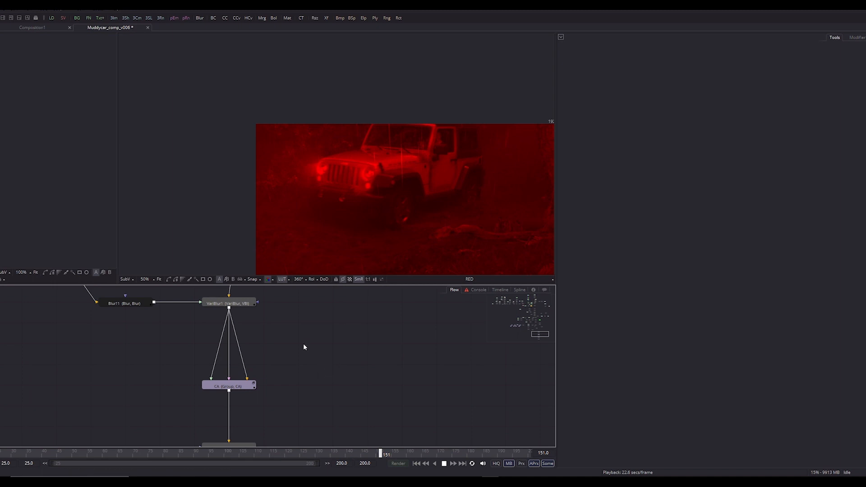
Show VariBlur1 in the viewer, and stop the playback
{"action": "left_click_drag", "start_coordinate": [309, 357], "coordinate": [227, 373]}
{"action": "left_click", "coordinate": [162, 331]}
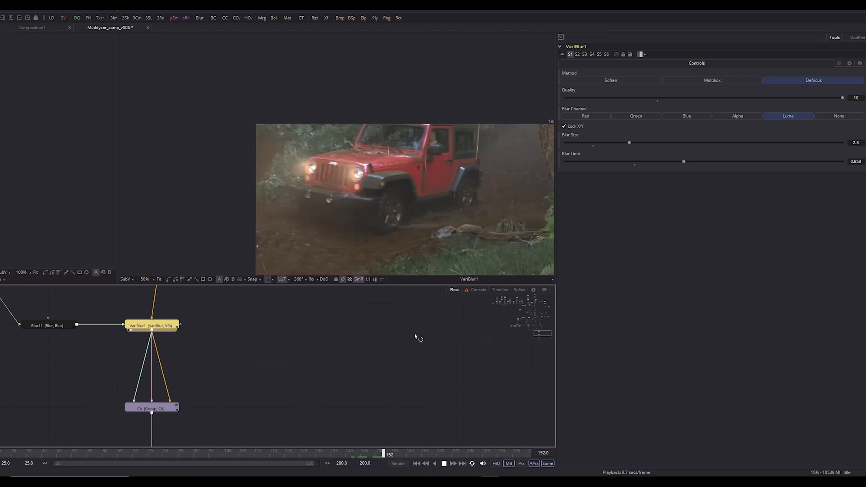
{"action": "left_click", "coordinate": [354, 402]}
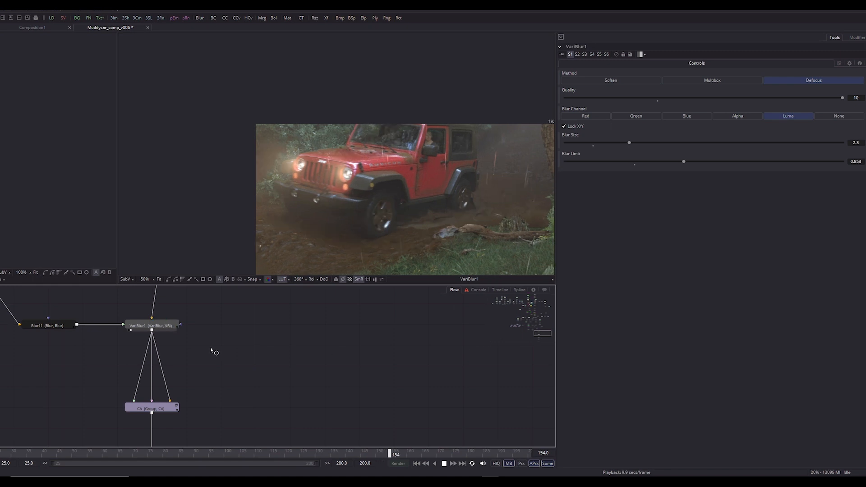
{"action": "left_click_drag", "start_coordinate": [218, 348], "coordinate": [247, 427]}
{"action": "left_click_drag", "start_coordinate": [255, 316], "coordinate": [252, 417]}
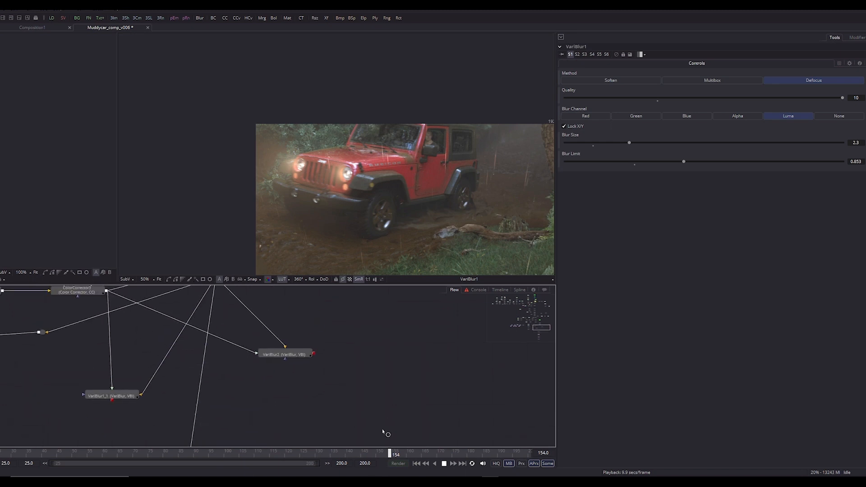
{"action": "key", "text": "space"}
{"action": "left_click_drag", "start_coordinate": [346, 370], "coordinate": [366, 322]}
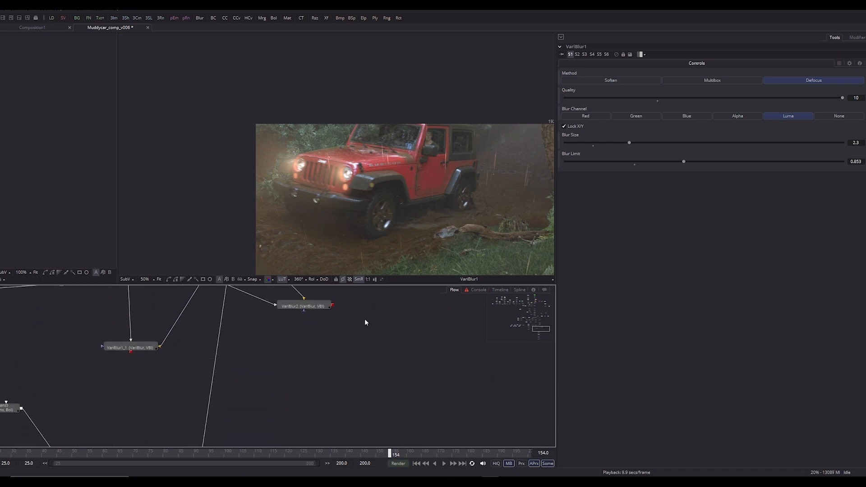
{"action": "left_click_drag", "start_coordinate": [371, 435], "coordinate": [380, 306]}
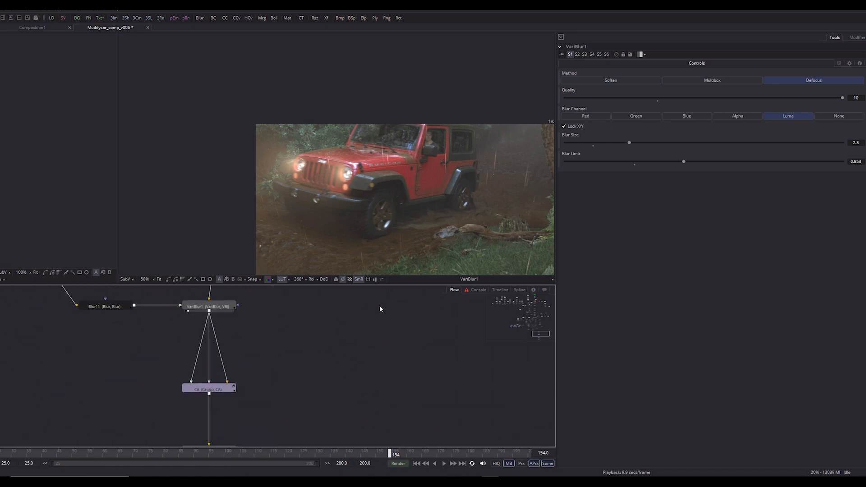
Add a Transform node beside the CA group, connect VariBlur1's output to its input, and show it in the viewer
{"action": "key", "text": "shift+space"}
{"action": "type", "text": "trans"}
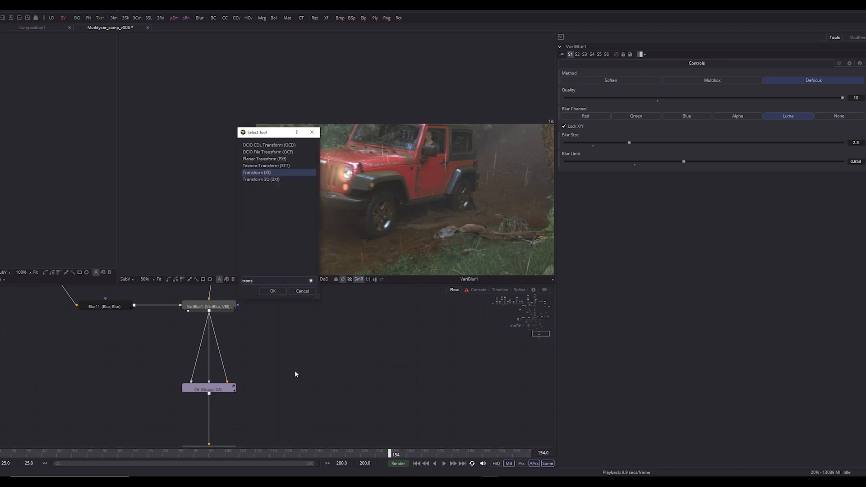
{"action": "key", "text": "Return"}
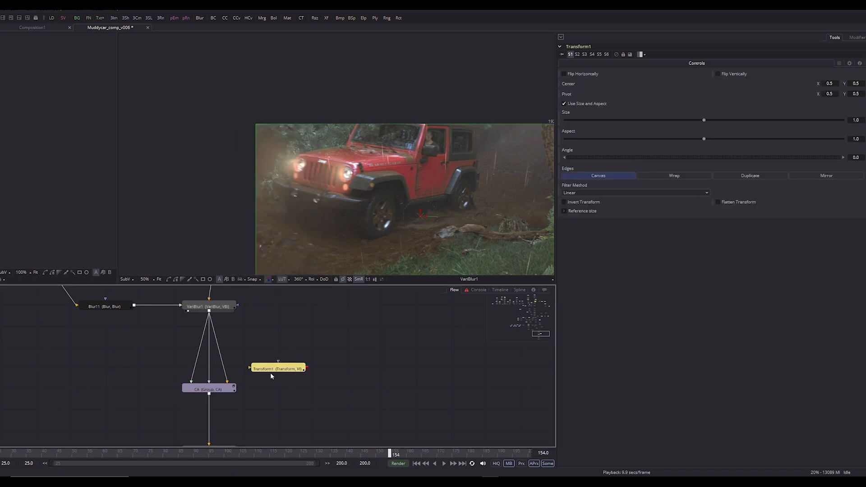
{"action": "left_click_drag", "start_coordinate": [273, 370], "coordinate": [307, 390]}
{"action": "left_click", "coordinate": [275, 335]}
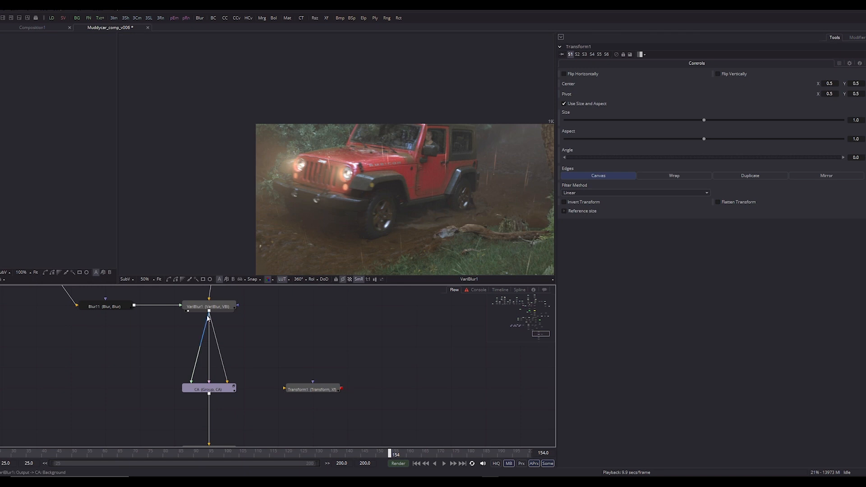
{"action": "left_click_drag", "start_coordinate": [208, 311], "coordinate": [285, 389]}
{"action": "left_click", "coordinate": [311, 390]}
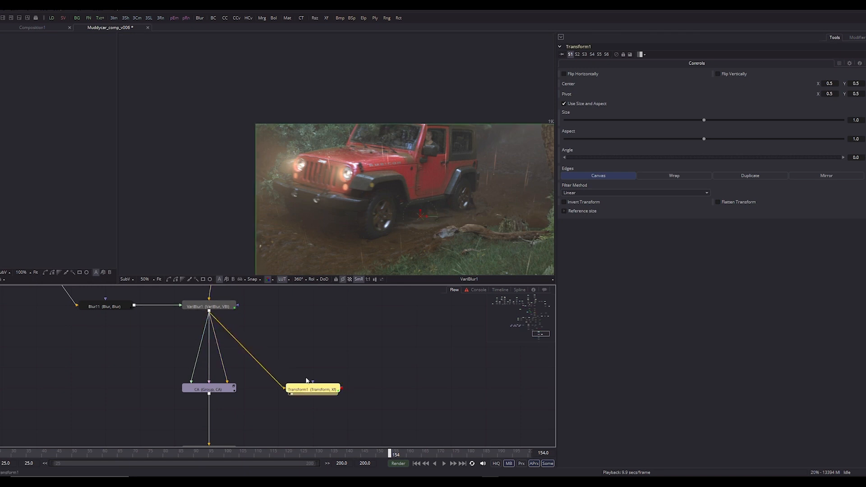
Try shifting the whole image with Transform1's center control in the viewer, and undo the shift
{"action": "left_click_drag", "start_coordinate": [421, 217], "coordinate": [390, 168]}
{"action": "key", "text": "ctrl+z"}
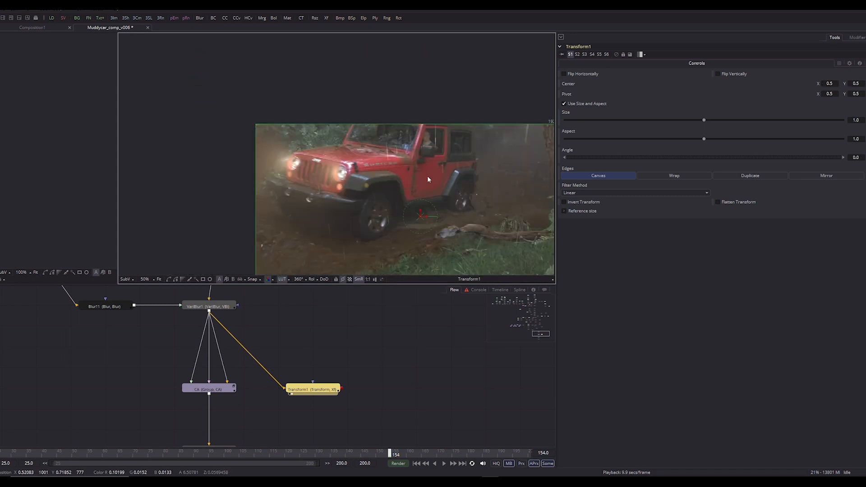
{"action": "scroll", "coordinate": [427, 175], "scroll_direction": "up", "scroll_amount": 2}
{"action": "left_click_drag", "start_coordinate": [470, 421], "coordinate": [476, 341]}
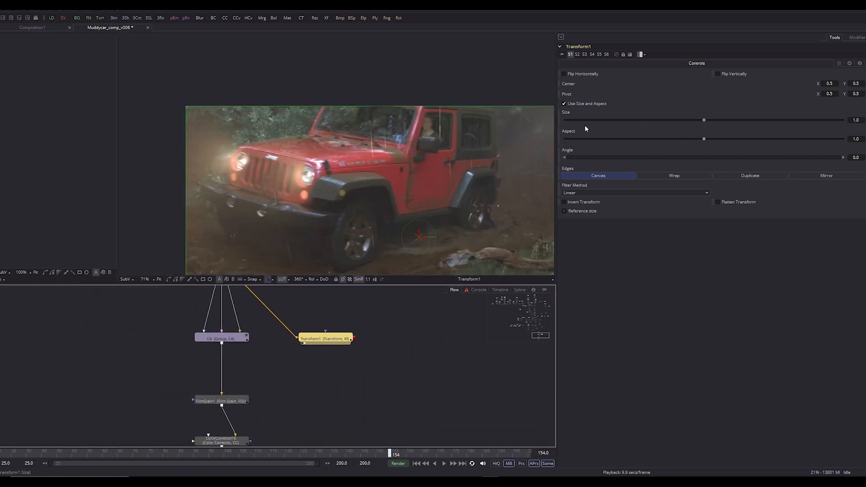
Limit Transform1 to the red channel and shift its center slightly upward to about Y 0.503
{"action": "left_click", "coordinate": [839, 64]}
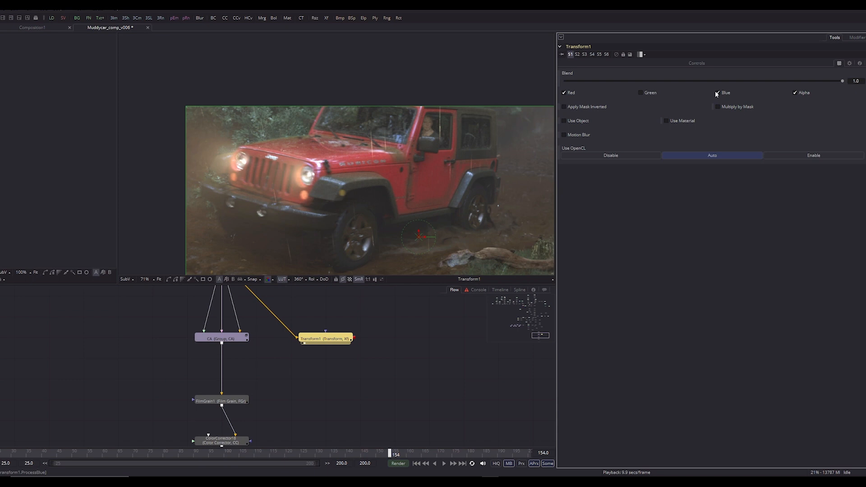
{"action": "left_click", "coordinate": [801, 93]}
{"action": "scroll", "coordinate": [384, 161], "scroll_direction": "up", "scroll_amount": 3}
{"action": "left_click_drag", "start_coordinate": [360, 108], "coordinate": [339, 53]}
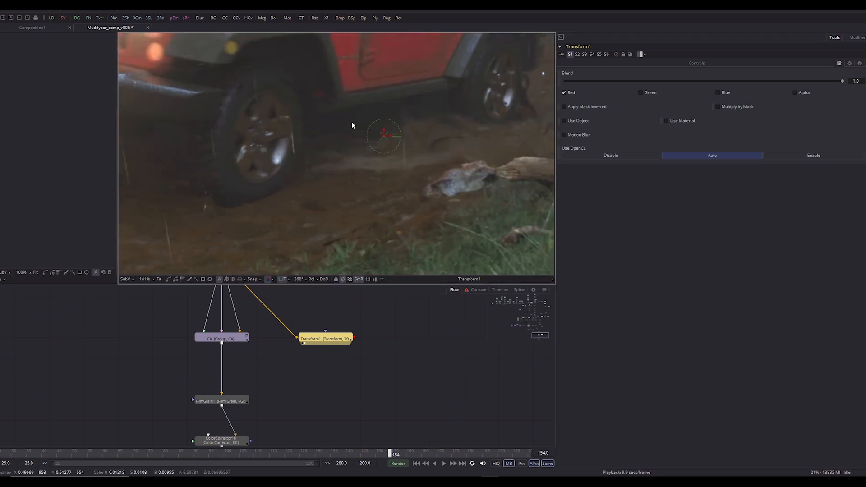
{"action": "left_click_drag", "start_coordinate": [324, 112], "coordinate": [359, 196]}
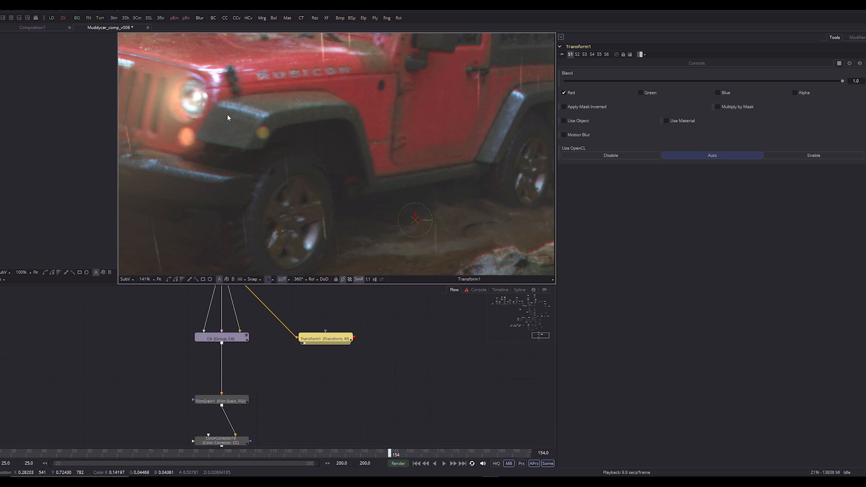
{"action": "left_click_drag", "start_coordinate": [226, 114], "coordinate": [347, 145]}
{"action": "scroll", "coordinate": [317, 121], "scroll_direction": "up", "scroll_amount": 2}
Duplicate Transform1, place the copy below it, and feed Transform1's output into the copy
{"action": "left_click_drag", "start_coordinate": [373, 316], "coordinate": [328, 354]}
{"action": "key", "text": "ctrl+c"}
{"action": "key", "text": "ctrl+v"}
{"action": "left_click_drag", "start_coordinate": [342, 321], "coordinate": [308, 384]}
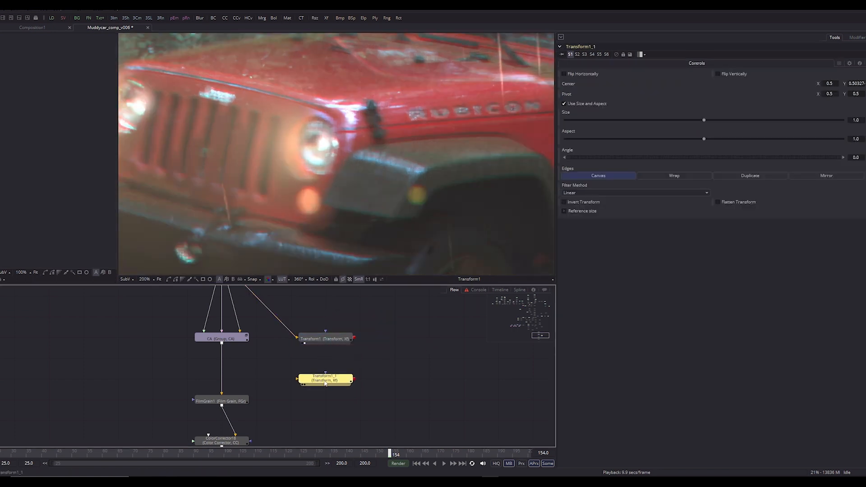
{"action": "left_click_drag", "start_coordinate": [355, 338], "coordinate": [334, 378]}
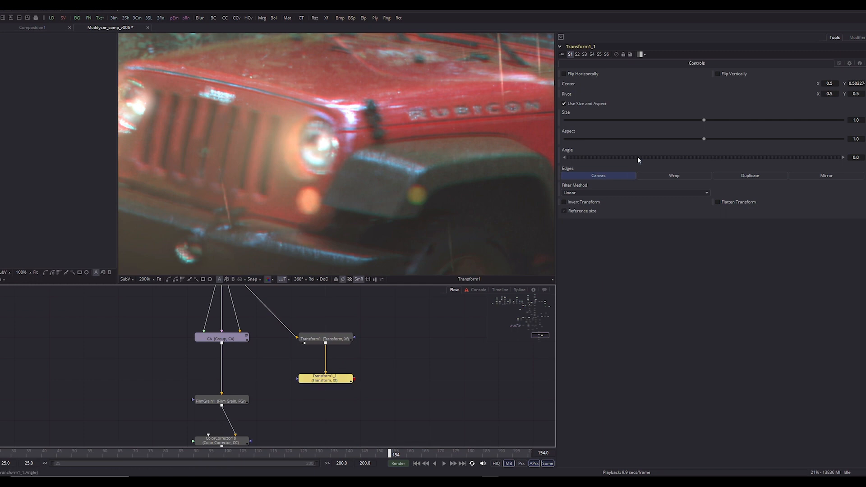
Limit Transform1_1 to the green channel, inspect the color fringing on the jeep, and save the composition
{"action": "left_click", "coordinate": [840, 64]}
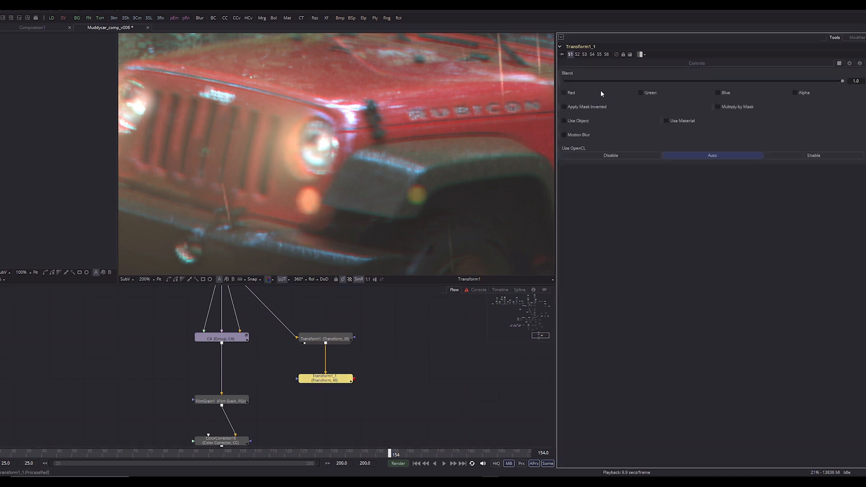
{"action": "scroll", "coordinate": [345, 189], "scroll_direction": "down", "scroll_amount": 6}
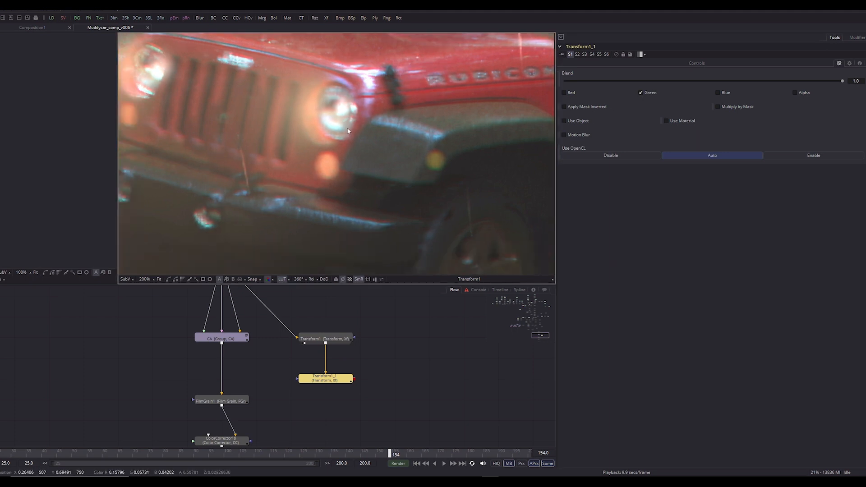
{"action": "scroll", "coordinate": [360, 171], "scroll_direction": "up", "scroll_amount": 5}
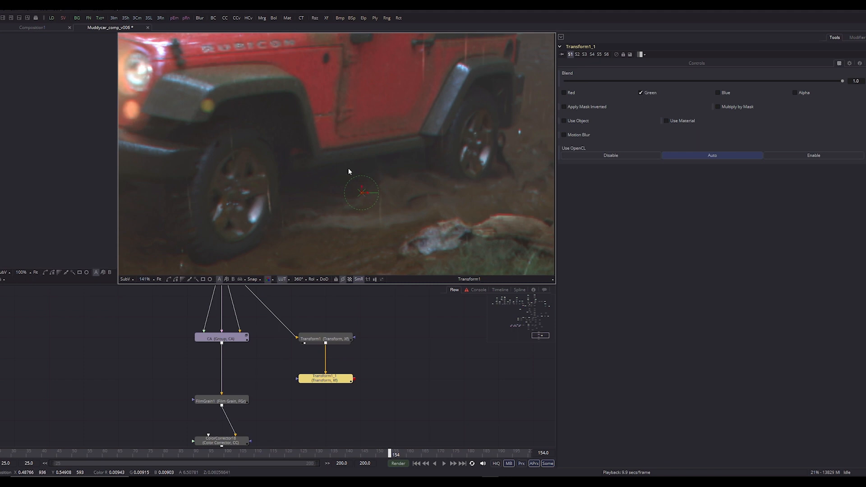
{"action": "scroll", "coordinate": [384, 172], "scroll_direction": "down", "scroll_amount": 3}
{"action": "scroll", "coordinate": [318, 217], "scroll_direction": "up", "scroll_amount": 2}
{"action": "key", "text": "ctrl+s"}
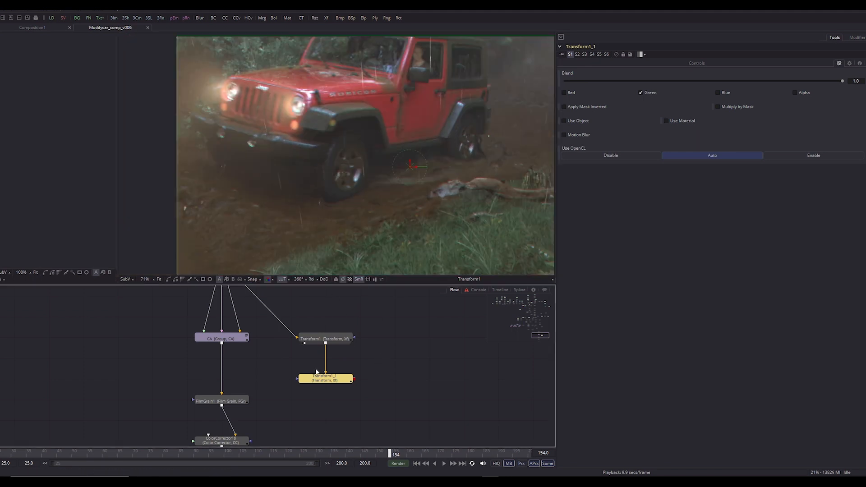
Compare the color fringing of the CA group's output with that of Transform1_1 in the viewer
{"action": "left_click", "coordinate": [238, 336]}
{"action": "key", "text": "2"}
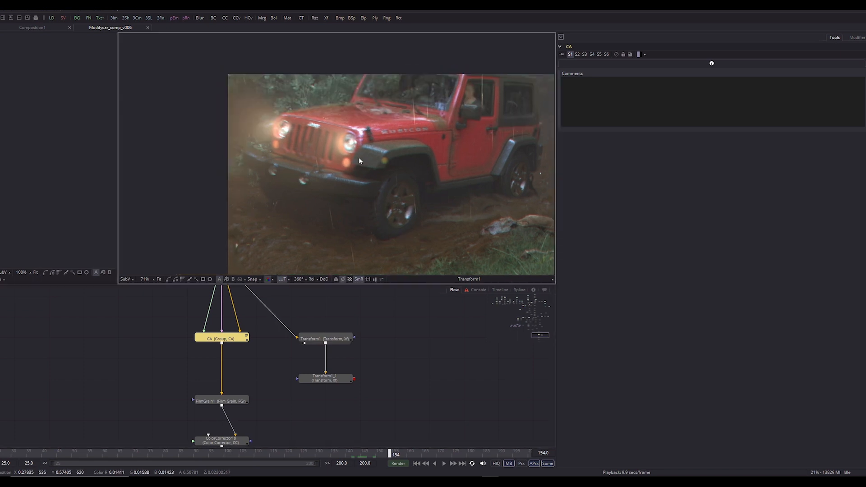
{"action": "scroll", "coordinate": [356, 146], "scroll_direction": "up", "scroll_amount": 2}
{"action": "left_click", "coordinate": [329, 379]}
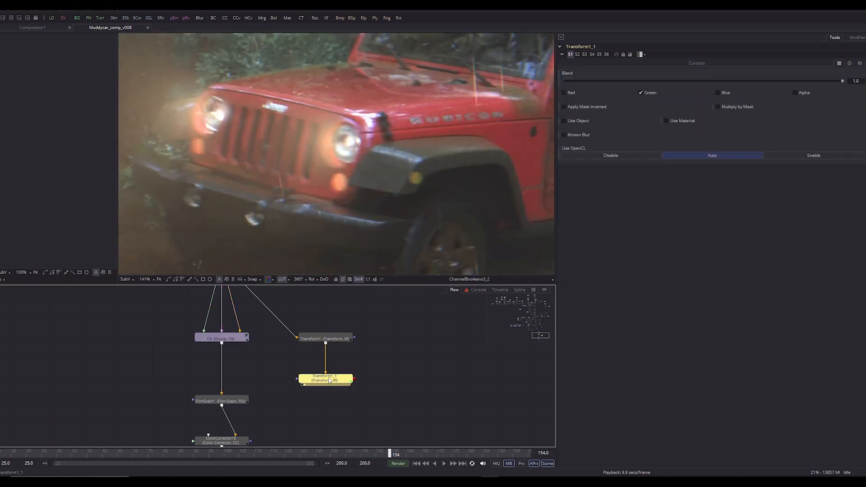
{"action": "key", "text": "2"}
{"action": "scroll", "coordinate": [308, 208], "scroll_direction": "down", "scroll_amount": 2}
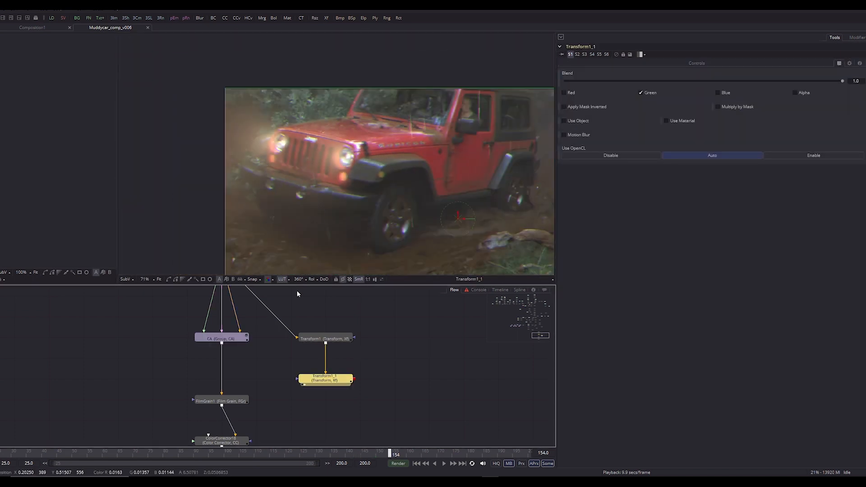
Set Transform1's center Y to 0.501
{"action": "left_click", "coordinate": [317, 341]}
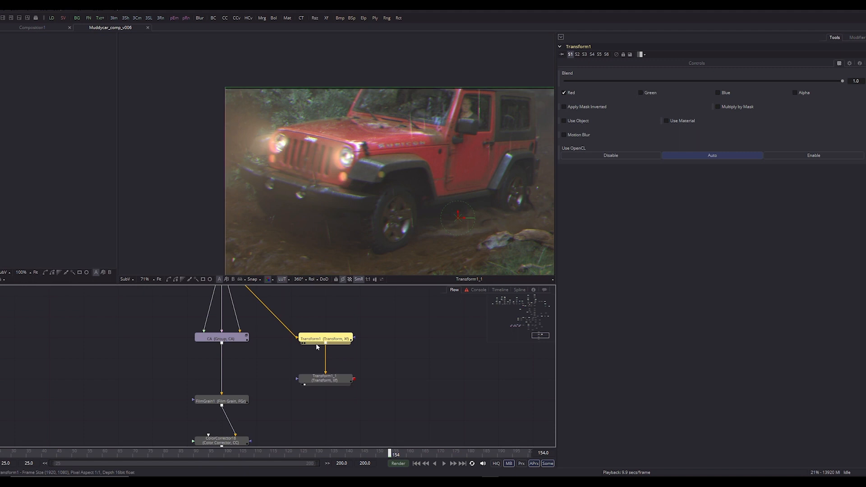
{"action": "left_click", "coordinate": [658, 63]}
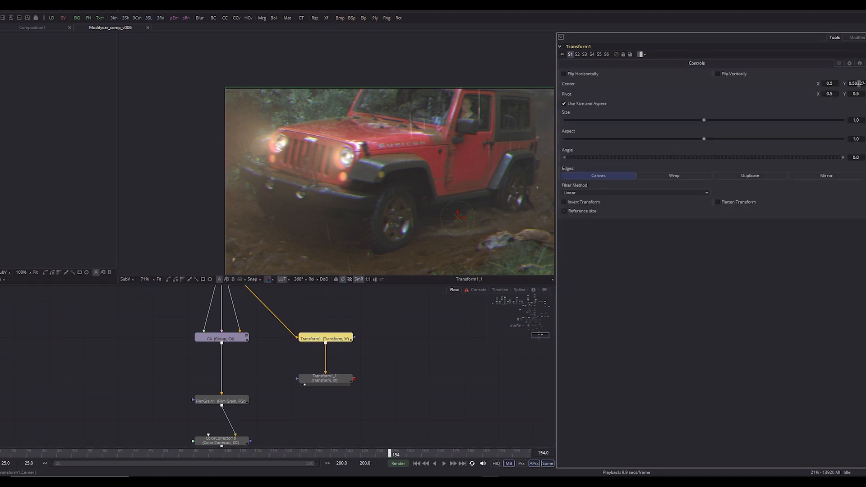
{"action": "double_click", "coordinate": [857, 84]}
{"action": "type", "text": "0.50"}
{"action": "type", "text": "2"}
{"action": "key", "text": "Return"}
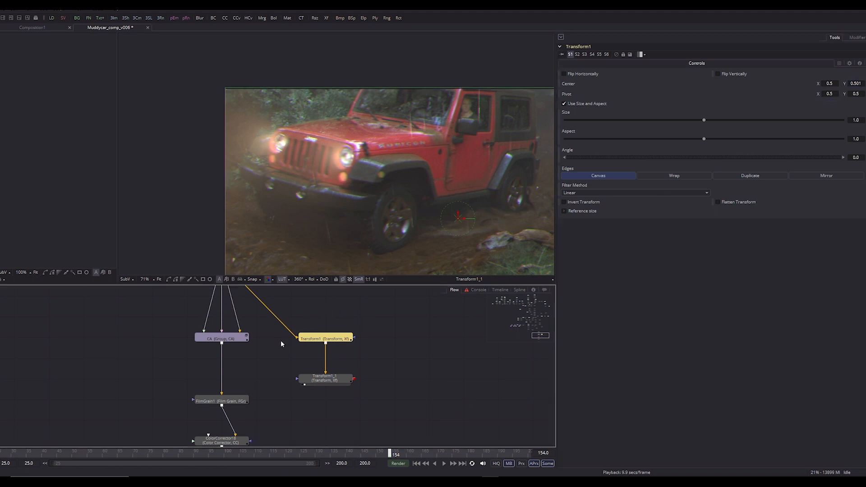
Expand the CA group and view redxf, RED, Green and the combined ChannelBooleans3_2 result in turn
{"action": "left_click", "coordinate": [232, 343]}
{"action": "left_click", "coordinate": [247, 336]}
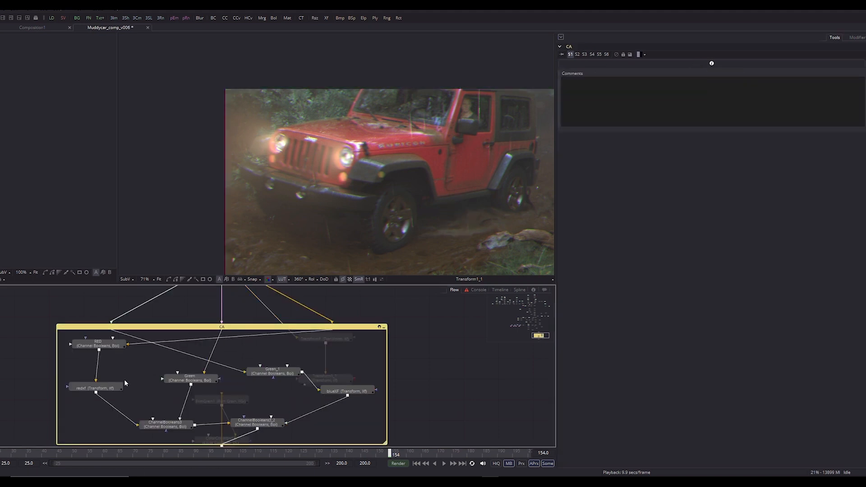
{"action": "left_click", "coordinate": [100, 388]}
{"action": "key", "text": "2"}
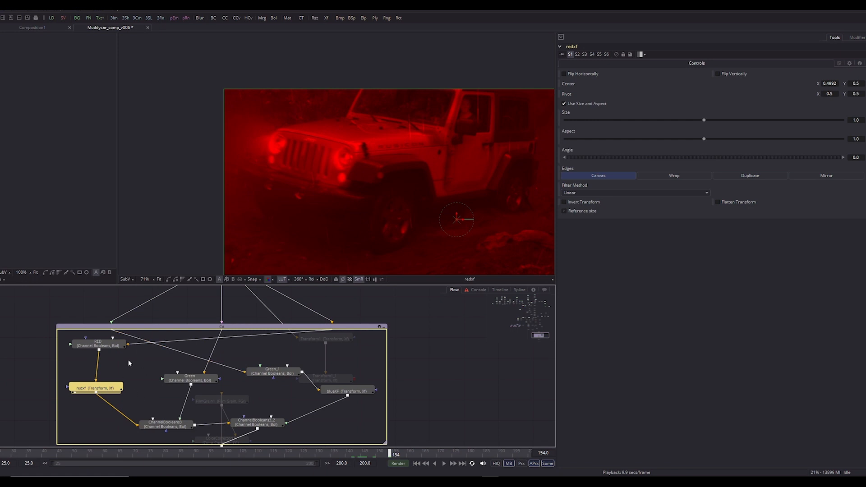
{"action": "left_click", "coordinate": [107, 348]}
{"action": "left_click", "coordinate": [180, 381]}
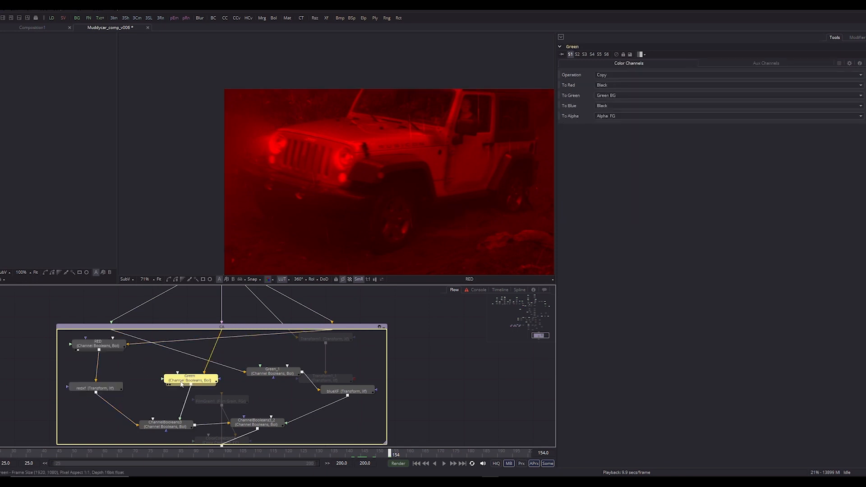
{"action": "key", "text": "2"}
{"action": "scroll", "coordinate": [270, 393], "scroll_direction": "down", "scroll_amount": 1}
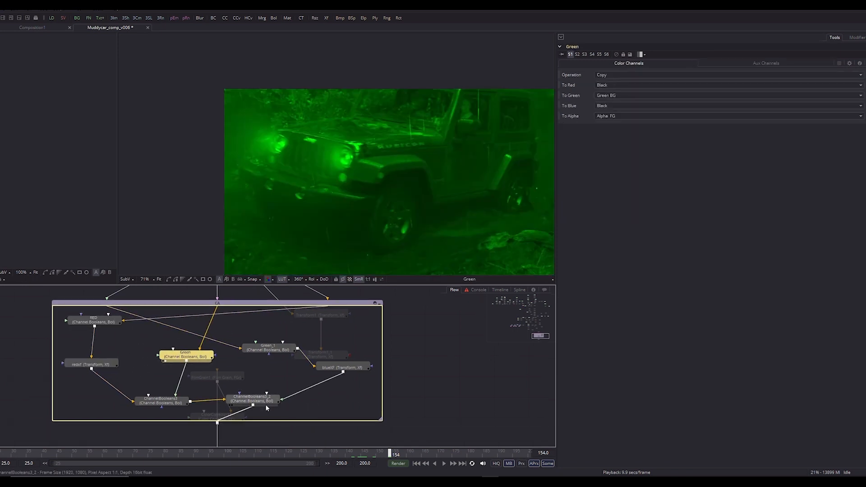
{"action": "left_click", "coordinate": [257, 404]}
{"action": "key", "text": "2"}
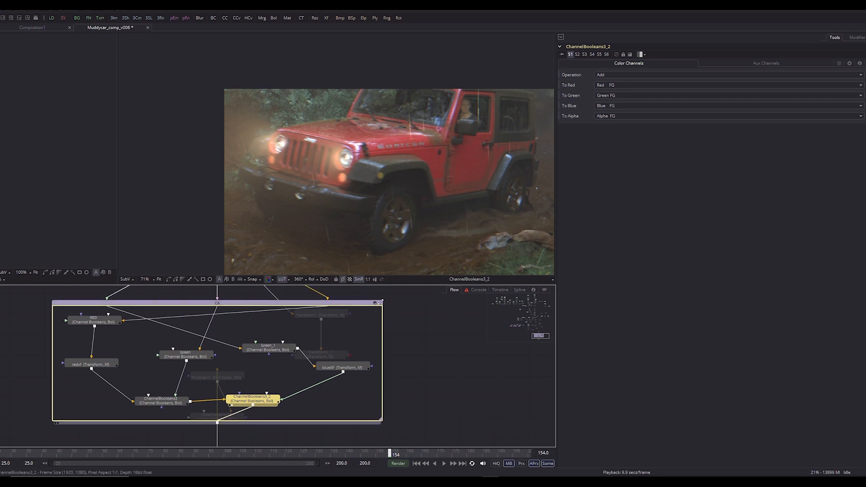
Collapse the CA group back to a single node and save the composition
{"action": "left_click", "coordinate": [380, 304]}
{"action": "left_click_drag", "start_coordinate": [383, 391], "coordinate": [382, 446]}
{"action": "key", "text": "ctrl+s"}
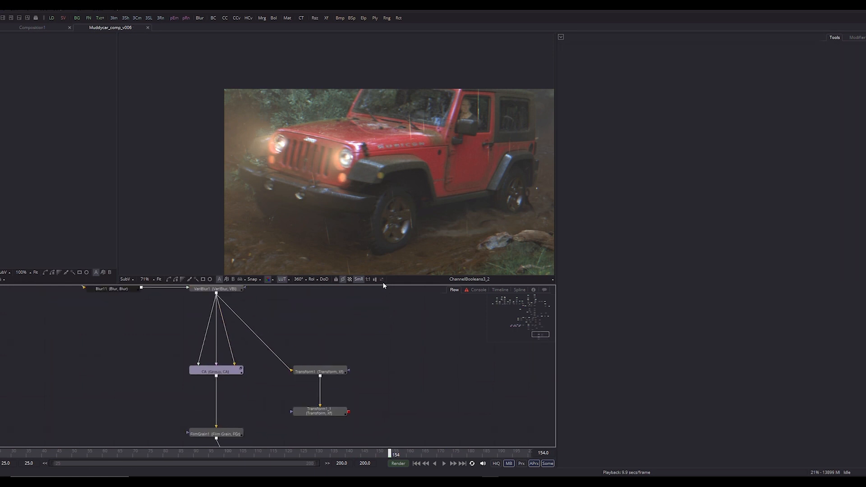
Inspect the jeep's color fringing in the CA group's result up close, and bring Transform1_1's output into the viewer
{"action": "scroll", "coordinate": [428, 180], "scroll_direction": "up", "scroll_amount": 1}
{"action": "scroll", "coordinate": [428, 182], "scroll_direction": "up", "scroll_amount": 1}
{"action": "left_click_drag", "start_coordinate": [410, 173], "coordinate": [313, 238]}
{"action": "left_click", "coordinate": [356, 380]}
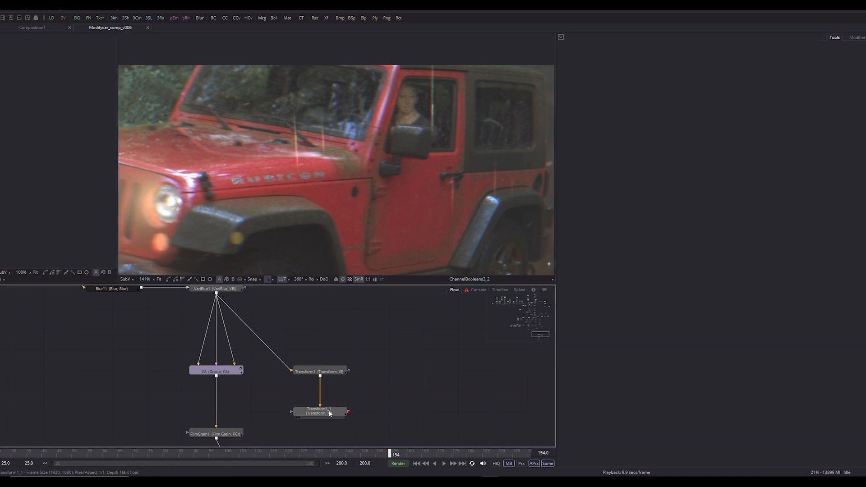
{"action": "left_click", "coordinate": [330, 413]}
{"action": "key", "text": "2"}
{"action": "scroll", "coordinate": [356, 186], "scroll_direction": "down", "scroll_amount": 2}
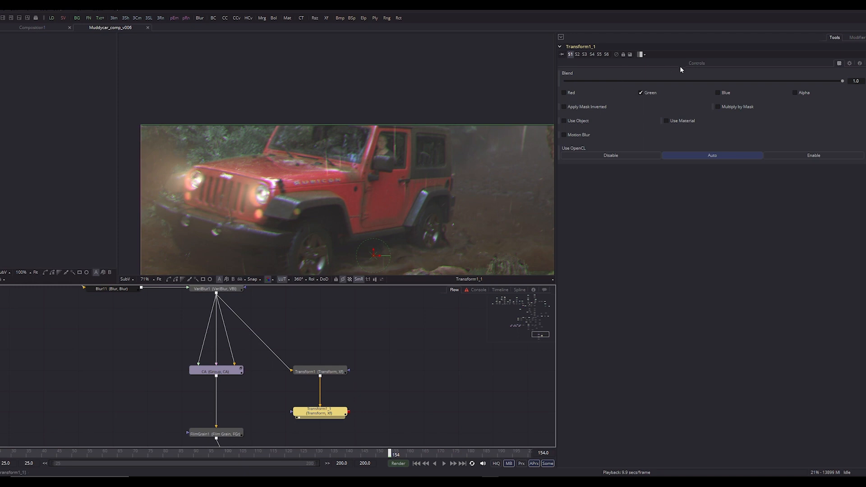
Set Transform1_1's center X and Y both to 0.501
{"action": "left_click", "coordinate": [695, 64]}
{"action": "left_click", "coordinate": [863, 84]}
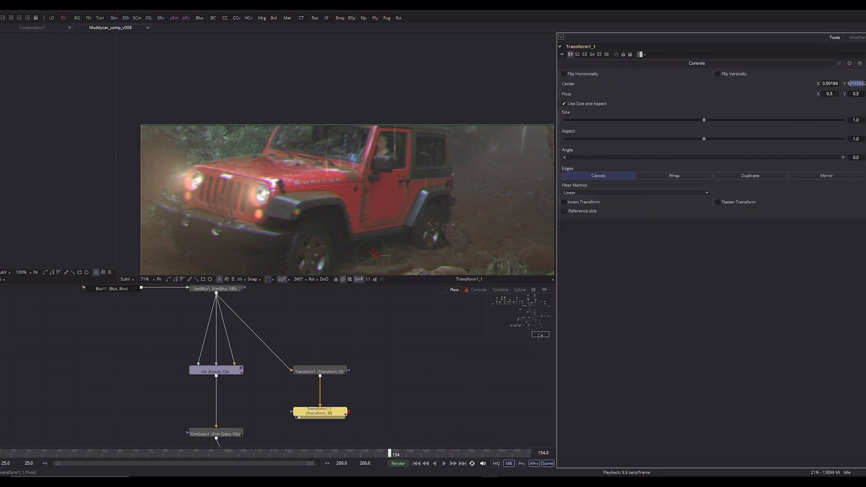
{"action": "type", "text": ".502371"}
{"action": "key", "text": "Tab"}
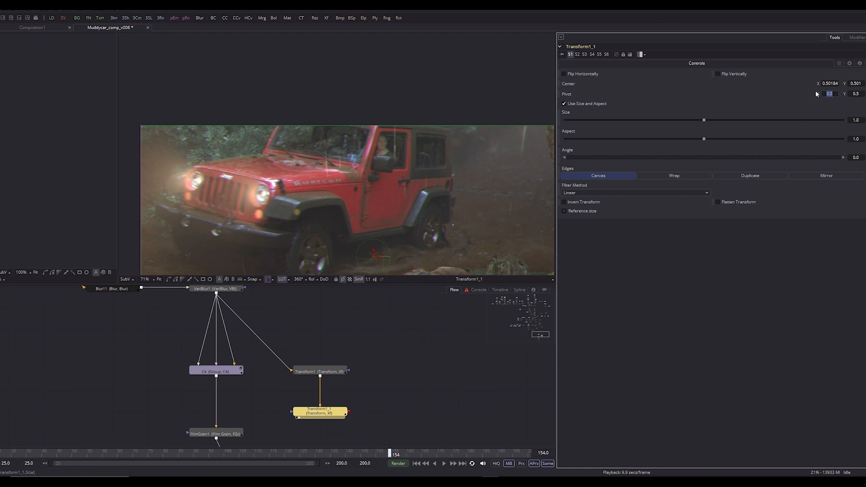
{"action": "key", "text": "shift+Tab"}
{"action": "key", "text": "shift+Tab"}
{"action": "type", "text": "0.501"}
{"action": "key", "text": "Tab"}
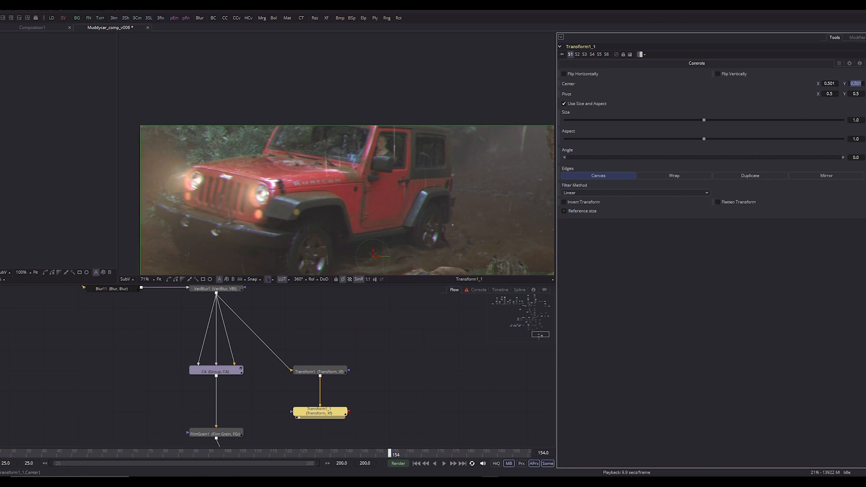
Save the composition and compare the CA group's fringing on the jeep with that of the adjusted Transform1_1
{"action": "left_click", "coordinate": [838, 63]}
{"action": "scroll", "coordinate": [321, 183], "scroll_direction": "up", "scroll_amount": 2}
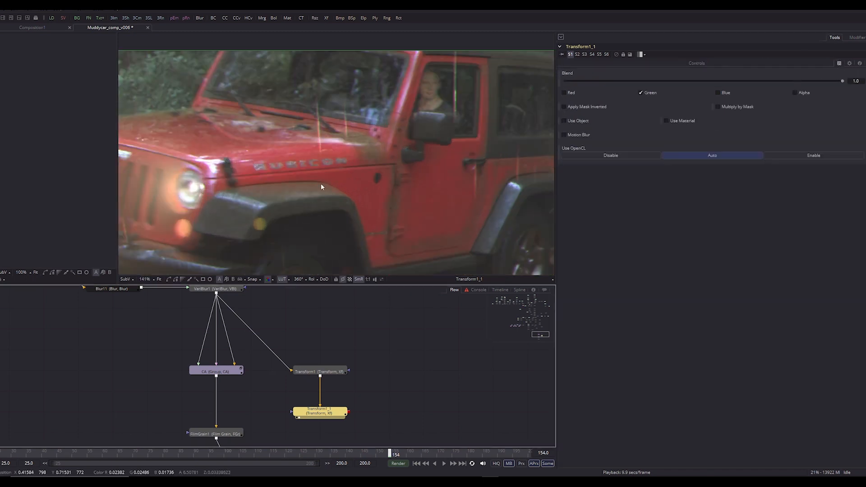
{"action": "key", "text": "ctrl+s"}
{"action": "left_click", "coordinate": [214, 373]}
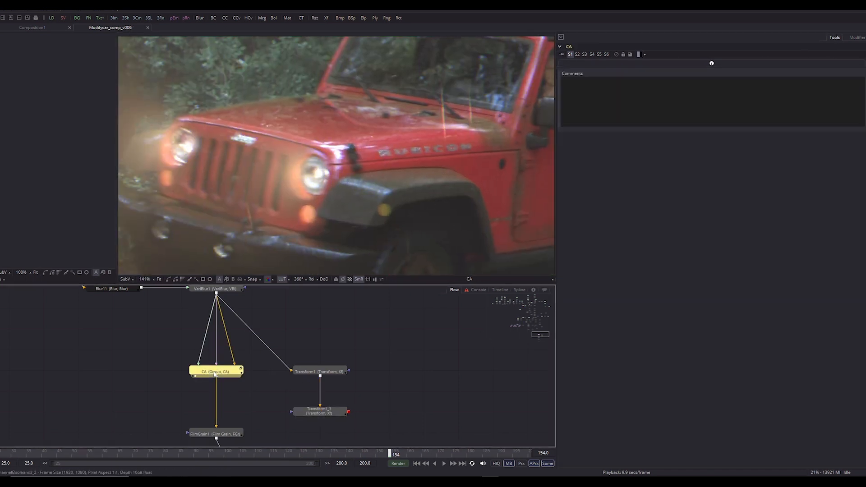
{"action": "left_click", "coordinate": [320, 413]}
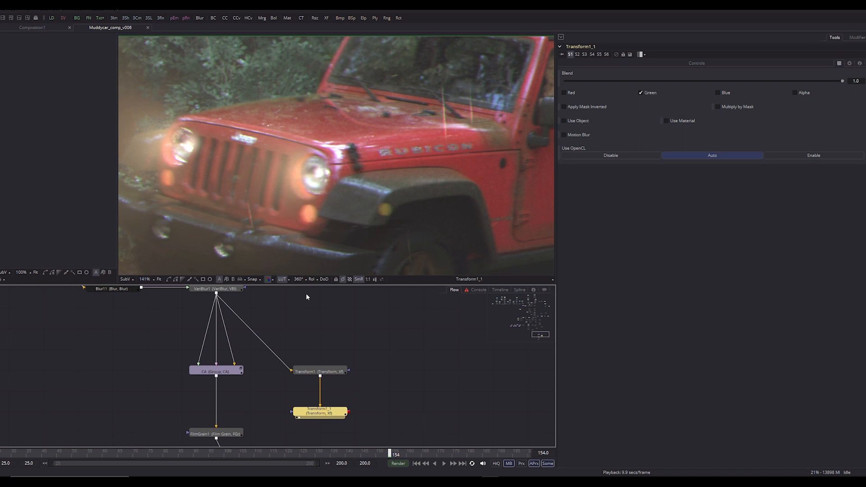
{"action": "left_click", "coordinate": [441, 399]}
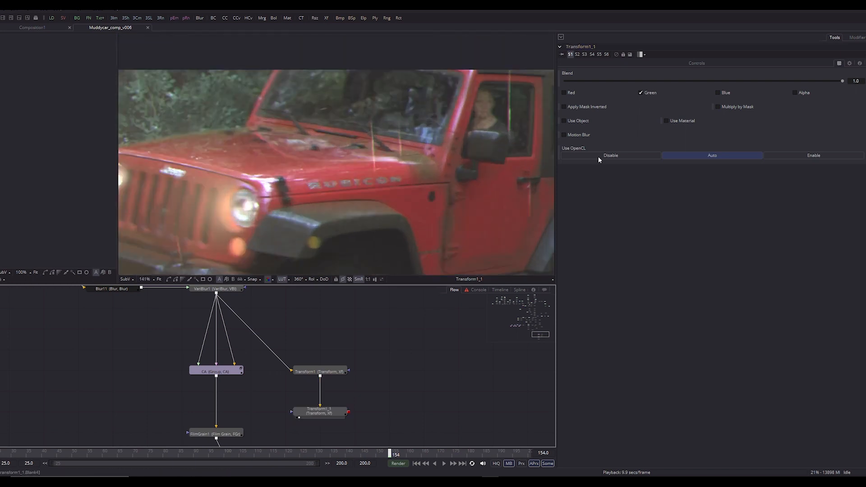
Feed FilmGrain1 from Transform1_1 instead of the CA group, check the grain result, and save the composition
{"action": "left_click_drag", "start_coordinate": [395, 402], "coordinate": [417, 318]}
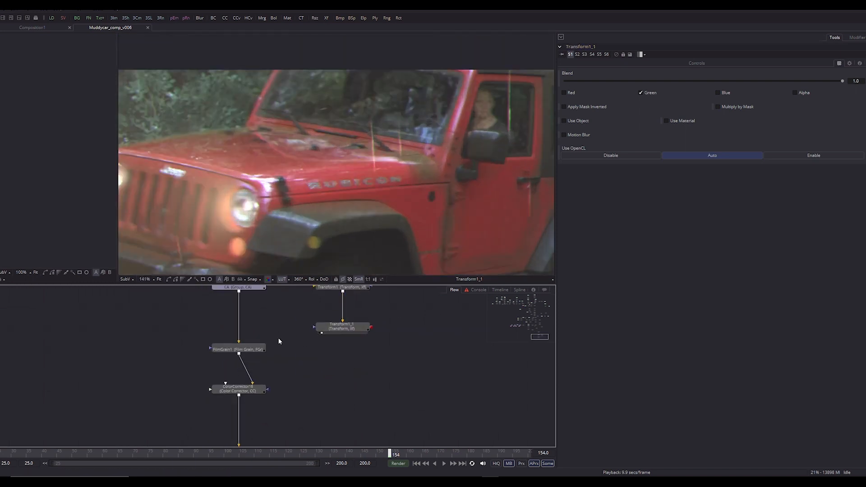
{"action": "left_click_drag", "start_coordinate": [238, 339], "coordinate": [244, 338]}
{"action": "left_click_drag", "start_coordinate": [371, 326], "coordinate": [248, 352]}
{"action": "left_click", "coordinate": [248, 351]}
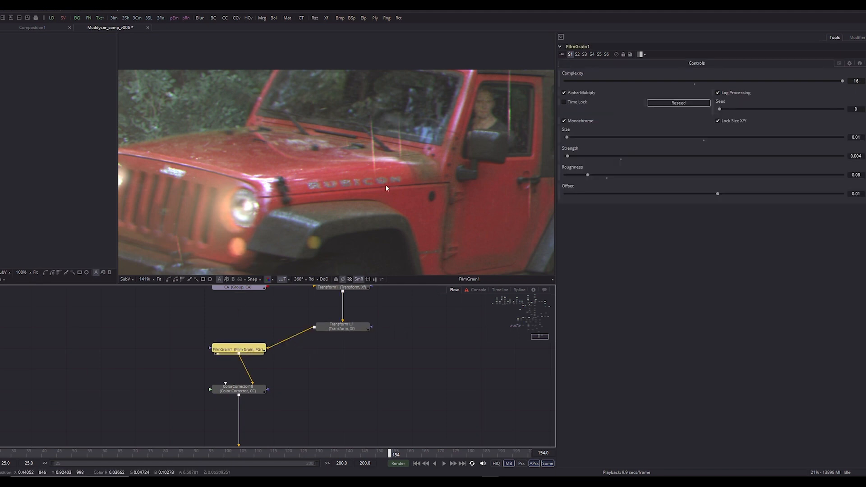
{"action": "scroll", "coordinate": [333, 258], "scroll_direction": "down", "scroll_amount": 2}
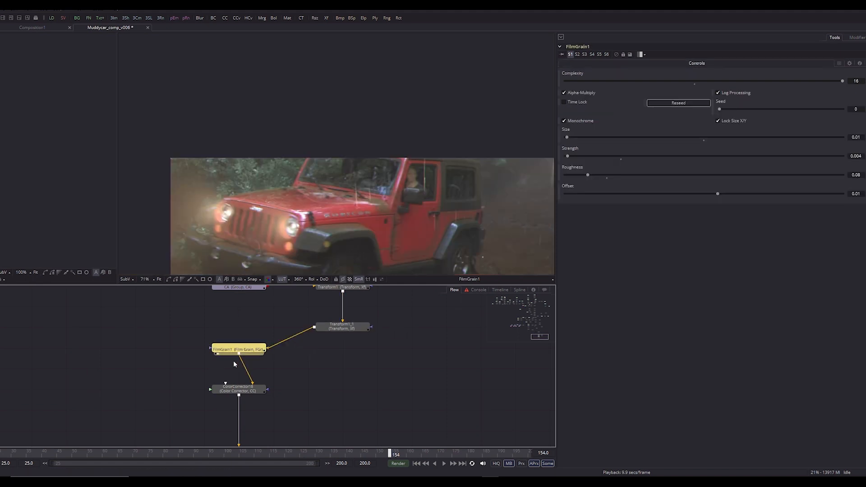
{"action": "left_click", "coordinate": [304, 373]}
{"action": "scroll", "coordinate": [351, 226], "scroll_direction": "up", "scroll_amount": 2}
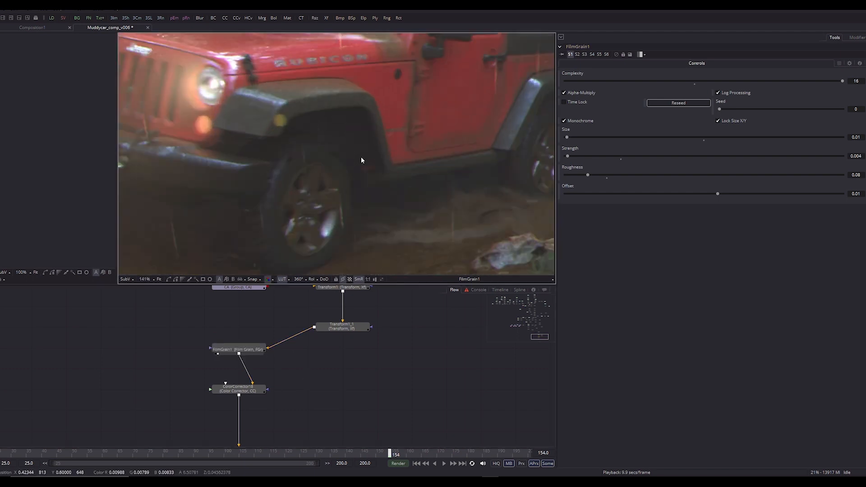
{"action": "key", "text": "ctrl+s"}
Try a much larger grain size on FilmGrain1 and undo the change
{"action": "left_click", "coordinate": [231, 349]}
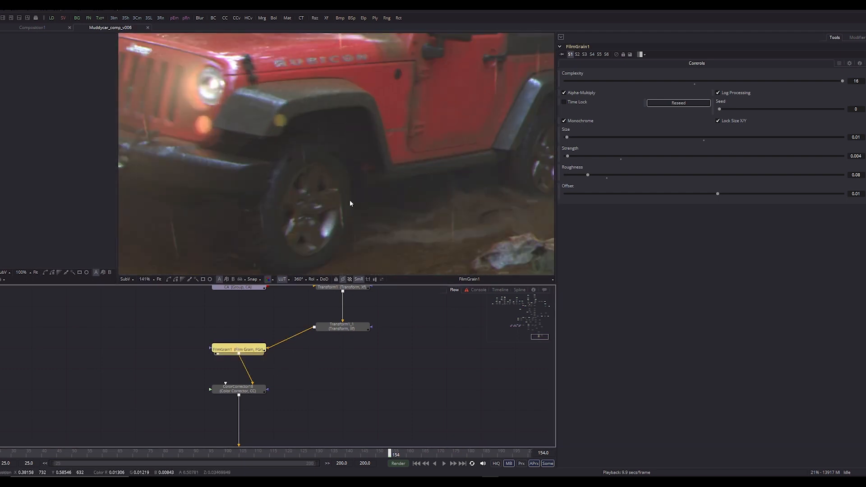
{"action": "left_click_drag", "start_coordinate": [567, 137], "coordinate": [579, 137]}
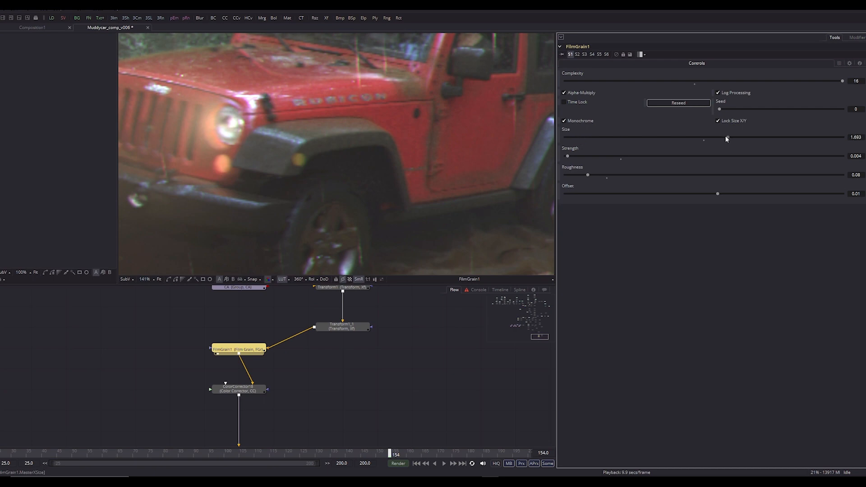
{"action": "left_click_drag", "start_coordinate": [726, 136], "coordinate": [781, 137]}
{"action": "scroll", "coordinate": [418, 177], "scroll_direction": "down", "scroll_amount": 4}
{"action": "key", "text": "ctrl+z"}
Try a higher grain strength on FilmGrain1 and undo the change
{"action": "scroll", "coordinate": [418, 177], "scroll_direction": "up", "scroll_amount": 4}
{"action": "left_click_drag", "start_coordinate": [305, 220], "coordinate": [162, 258]}
{"action": "left_click_drag", "start_coordinate": [570, 156], "coordinate": [701, 156]}
{"action": "scroll", "coordinate": [429, 174], "scroll_direction": "down", "scroll_amount": 4}
{"action": "key", "text": "ctrl+z"}
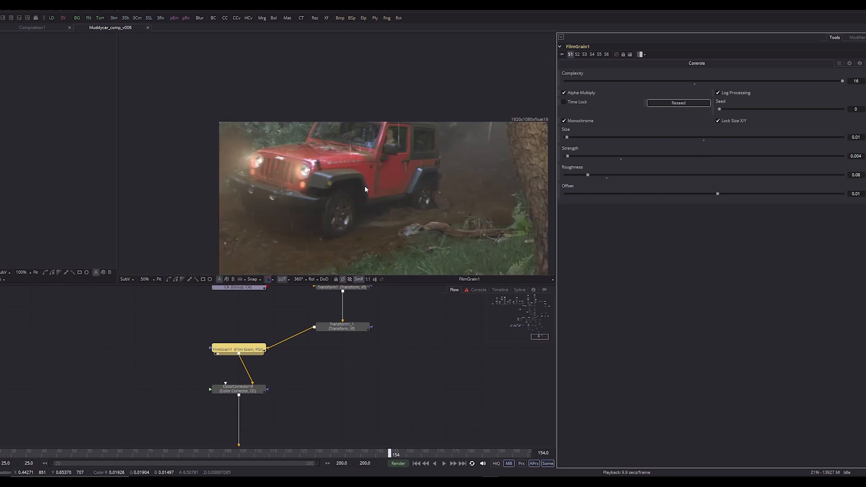
{"action": "scroll", "coordinate": [363, 188], "scroll_direction": "up", "scroll_amount": 4}
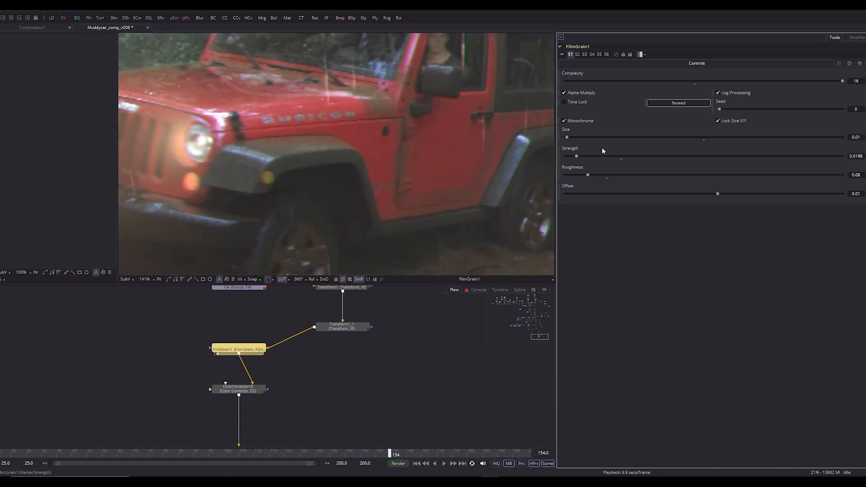
{"action": "scroll", "coordinate": [470, 151], "scroll_direction": "down", "scroll_amount": 1}
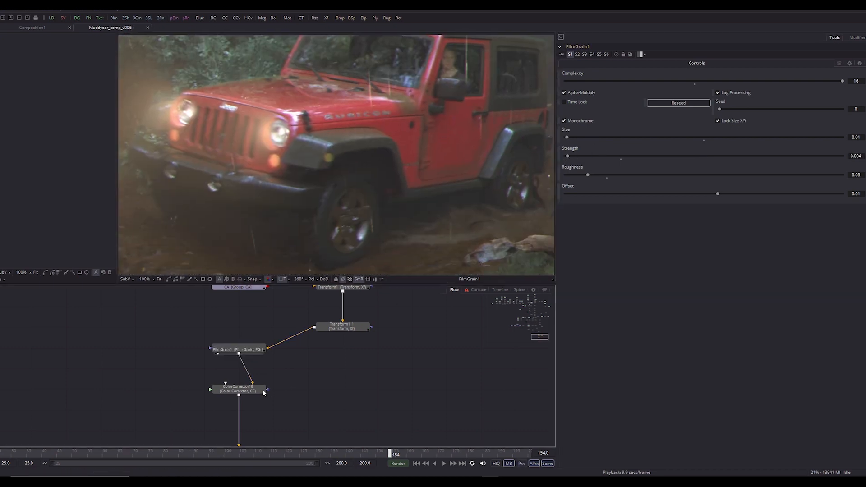
View ColorCorrector18's output and examine its grade over the full frame and on the jeep
{"action": "left_click", "coordinate": [239, 389]}
{"action": "scroll", "coordinate": [325, 172], "scroll_direction": "down", "scroll_amount": 2}
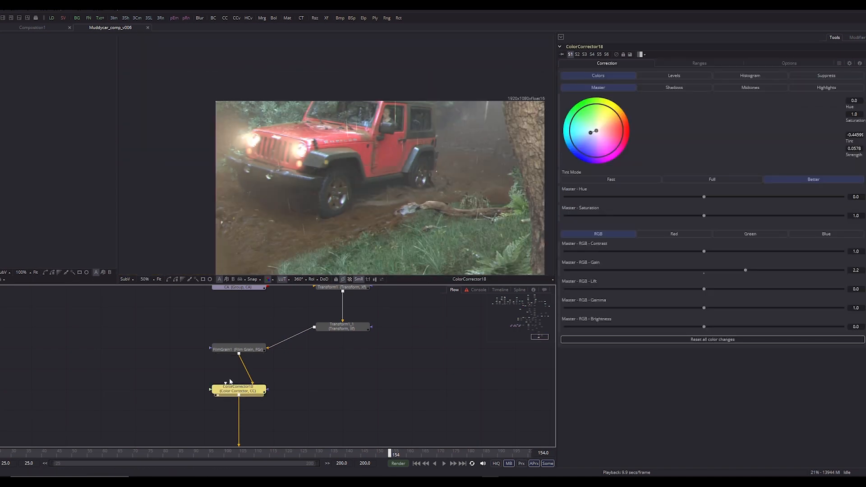
{"action": "left_click_drag", "start_coordinate": [339, 170], "coordinate": [347, 123]}
{"action": "scroll", "coordinate": [340, 124], "scroll_direction": "down", "scroll_amount": 1}
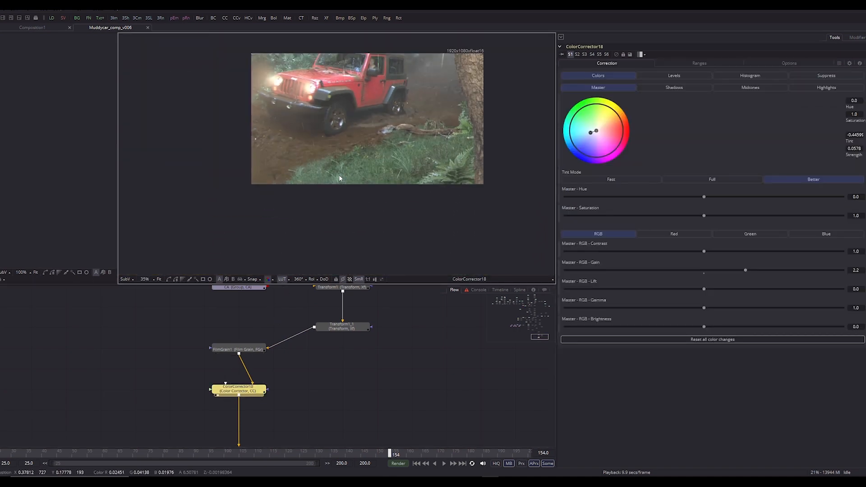
{"action": "scroll", "coordinate": [339, 158], "scroll_direction": "up", "scroll_amount": 2}
{"action": "left_click_drag", "start_coordinate": [342, 154], "coordinate": [358, 260]}
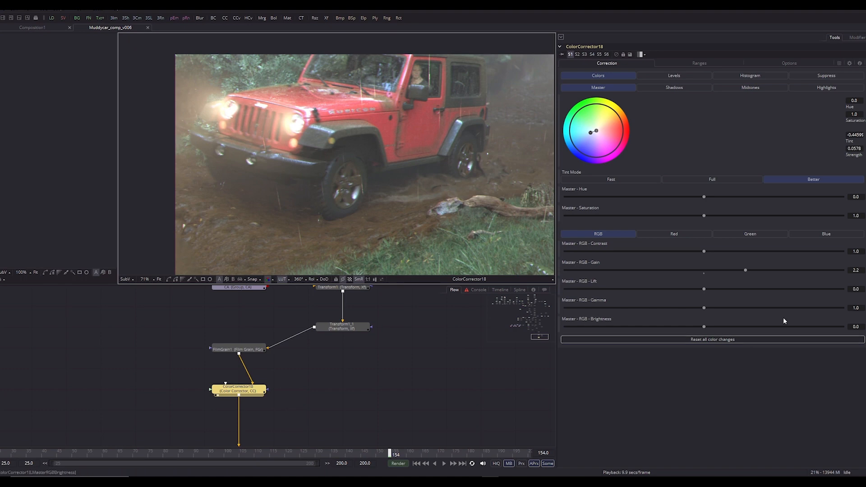
Try lowering ColorCorrector18's master RGB gain to about 1.0 and undo the change
{"action": "left_click_drag", "start_coordinate": [746, 272], "coordinate": [693, 283]}
{"action": "key", "text": "ctrl+z"}
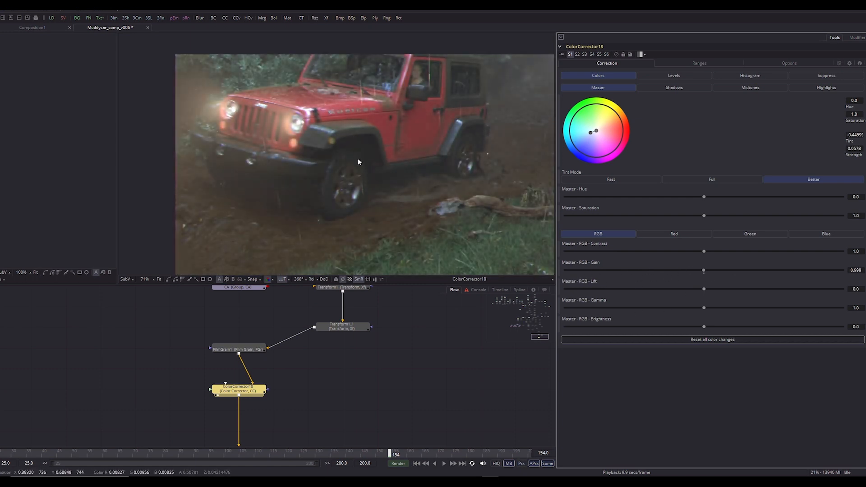
{"action": "left_click_drag", "start_coordinate": [348, 144], "coordinate": [341, 179]}
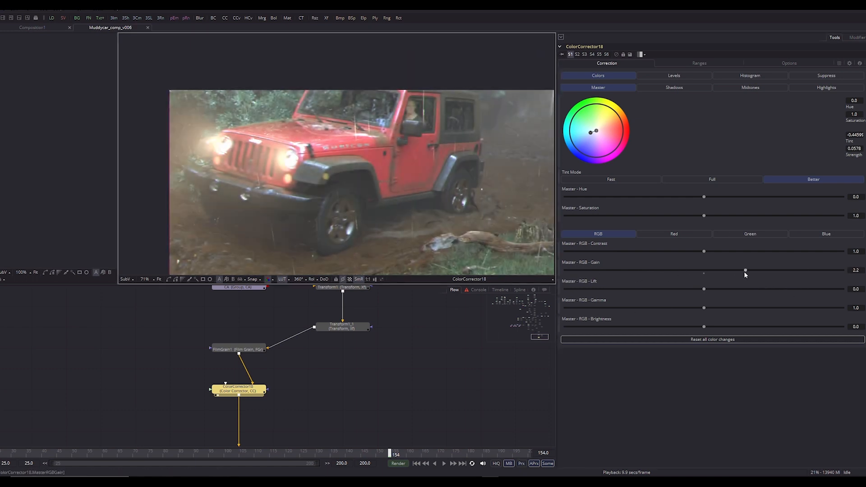
Set ColorCorrector18's master RGB gain to about 1.218 and check the brightness across the frame
{"action": "left_click_drag", "start_coordinate": [744, 272], "coordinate": [710, 272]}
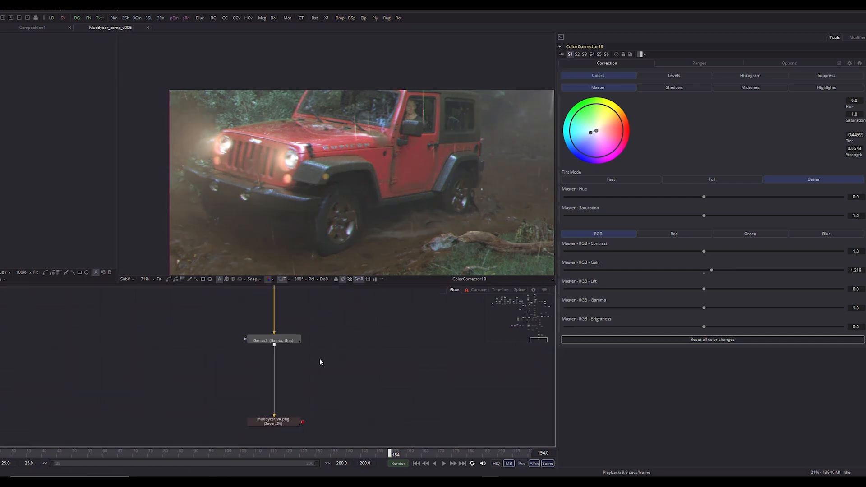
{"action": "left_click", "coordinate": [241, 413]}
{"action": "scroll", "coordinate": [342, 192], "scroll_direction": "down", "scroll_amount": 1}
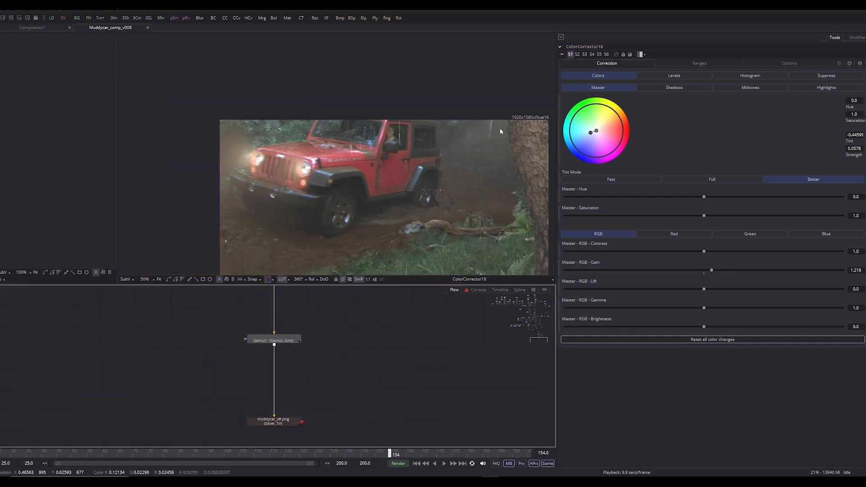
{"action": "scroll", "coordinate": [409, 211], "scroll_direction": "up", "scroll_amount": 1}
{"action": "left_click_drag", "start_coordinate": [391, 167], "coordinate": [387, 100]}
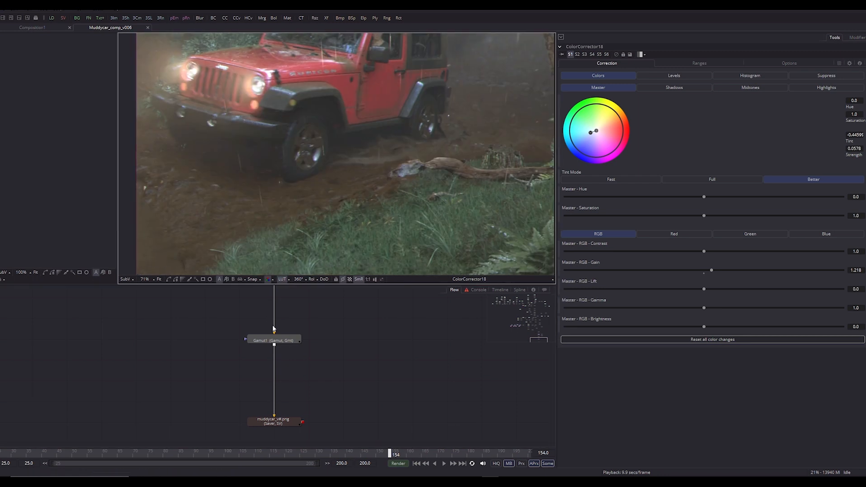
Examine the regraded jeep and surrounding mud up close, and locate ColorCorrector18 and Gamut1 in the node flow
{"action": "left_click_drag", "start_coordinate": [285, 97], "coordinate": [251, 171]}
{"action": "left_click_drag", "start_coordinate": [289, 146], "coordinate": [359, 98]}
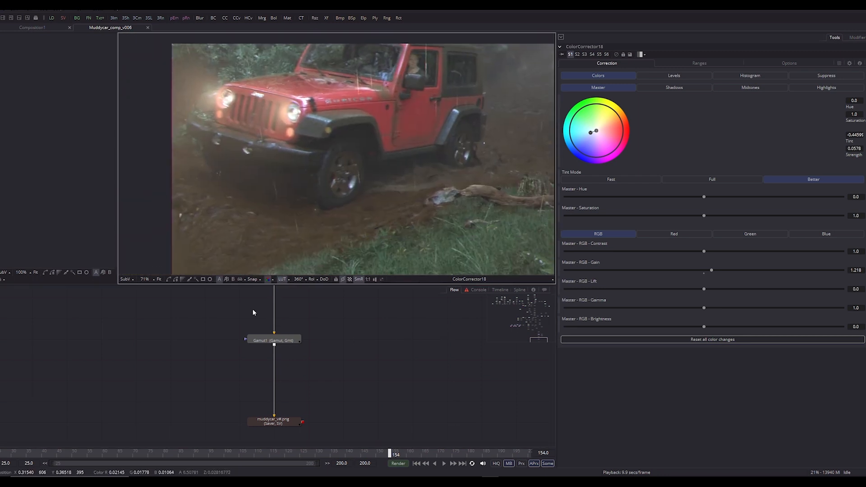
{"action": "scroll", "coordinate": [307, 203], "scroll_direction": "up", "scroll_amount": 3}
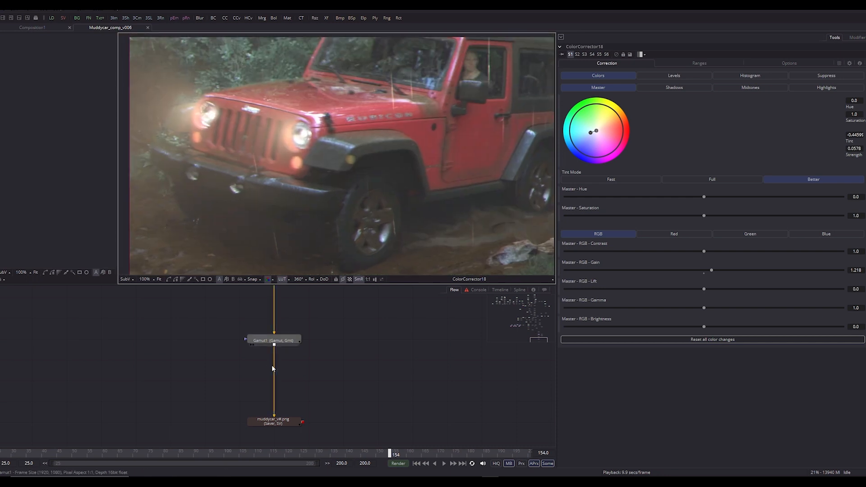
{"action": "left_click_drag", "start_coordinate": [351, 360], "coordinate": [338, 401]}
{"action": "scroll", "coordinate": [374, 178], "scroll_direction": "down", "scroll_amount": 2}
{"action": "left_click_drag", "start_coordinate": [356, 195], "coordinate": [345, 233]}
{"action": "scroll", "coordinate": [370, 202], "scroll_direction": "up", "scroll_amount": 2}
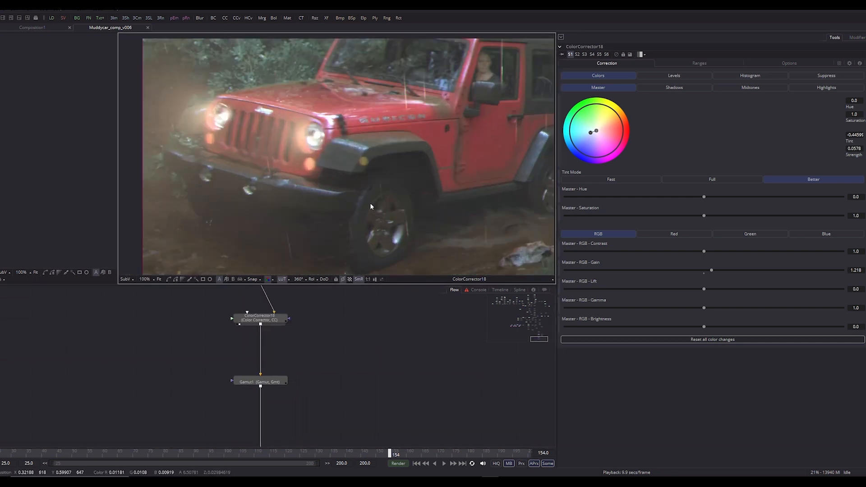
{"action": "left_click", "coordinate": [314, 377]}
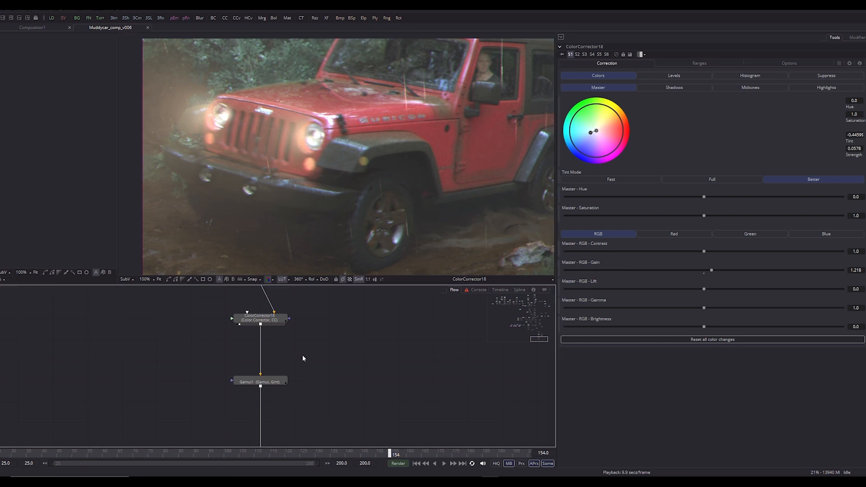
Show Gamut1's color space settings and view its output over the full frame
{"action": "left_click", "coordinate": [260, 323]}
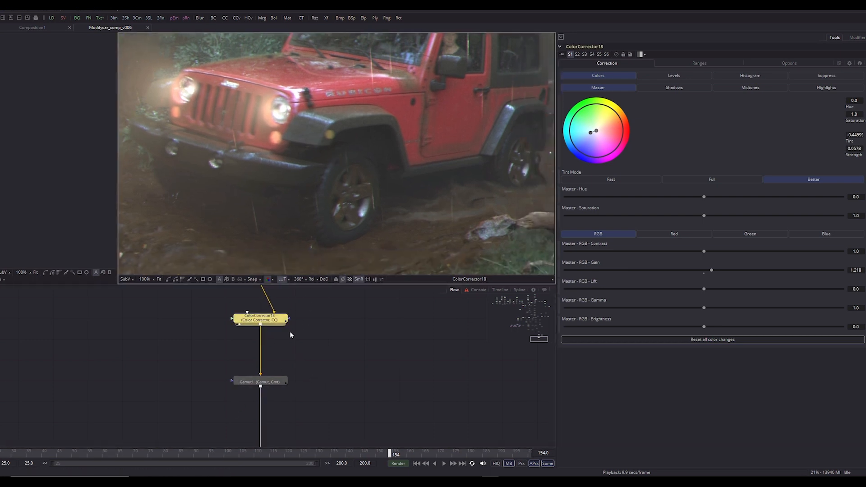
{"action": "left_click", "coordinate": [261, 383]}
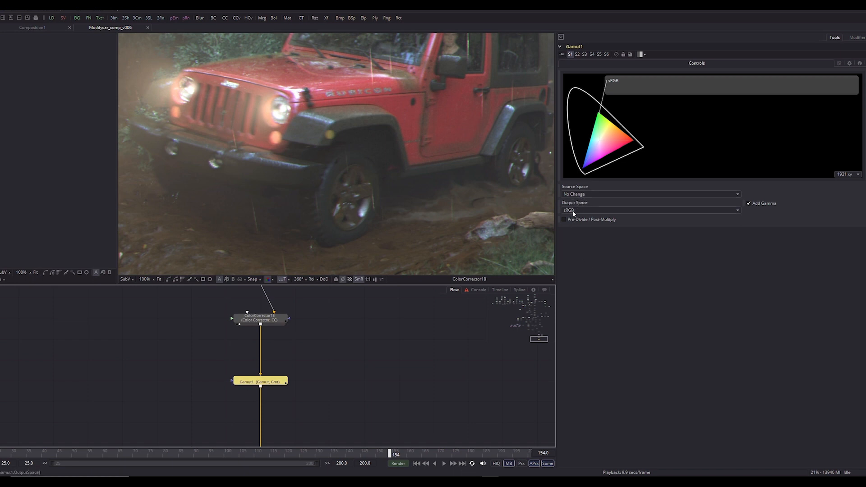
{"action": "key", "text": "2"}
{"action": "scroll", "coordinate": [392, 168], "scroll_direction": "down", "scroll_amount": 2}
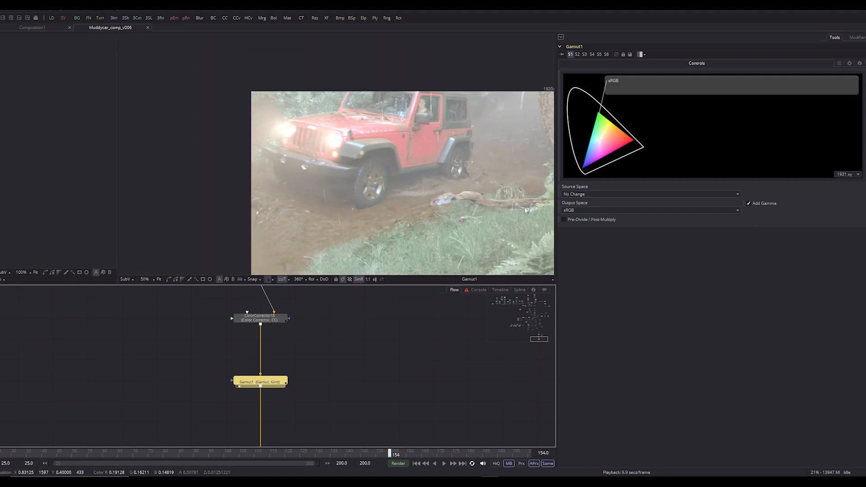
{"action": "left_click_drag", "start_coordinate": [428, 185], "coordinate": [384, 174]}
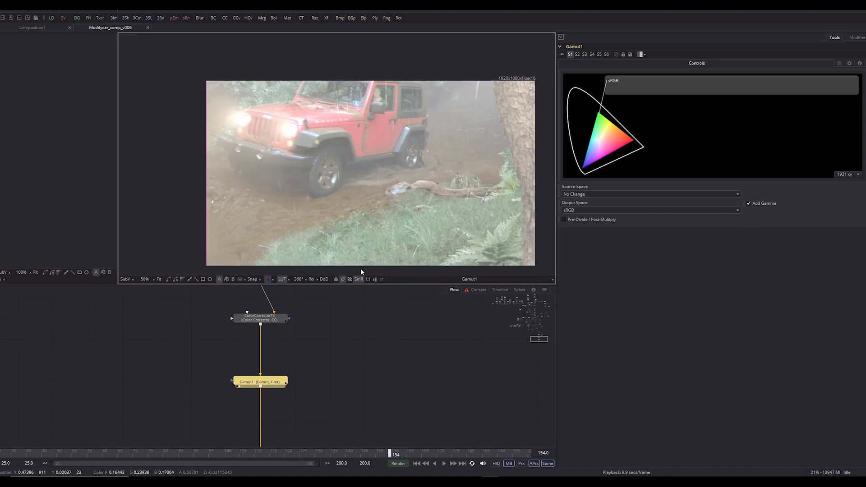
Compare ColorCorrector18's output with the viewer LUT on against Gamut1's sRGB output with the LUT off
{"action": "left_click", "coordinate": [284, 279]}
{"action": "scroll", "coordinate": [342, 151], "scroll_direction": "up", "scroll_amount": 1}
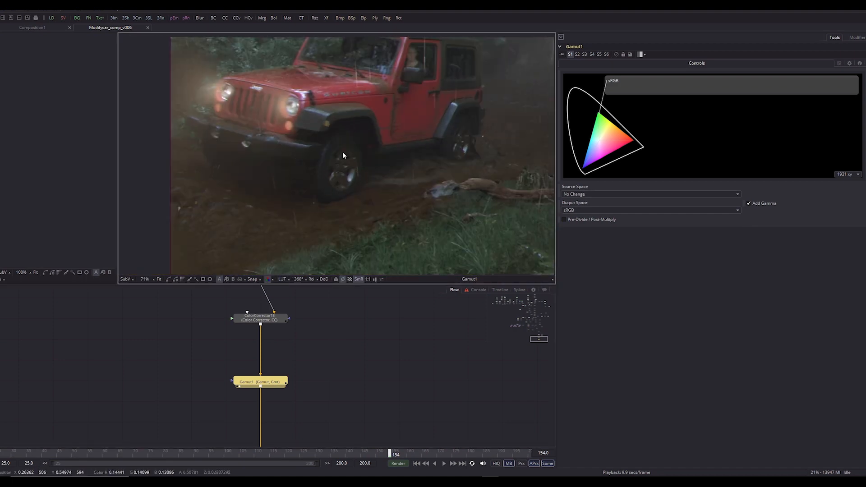
{"action": "left_click", "coordinate": [269, 318]}
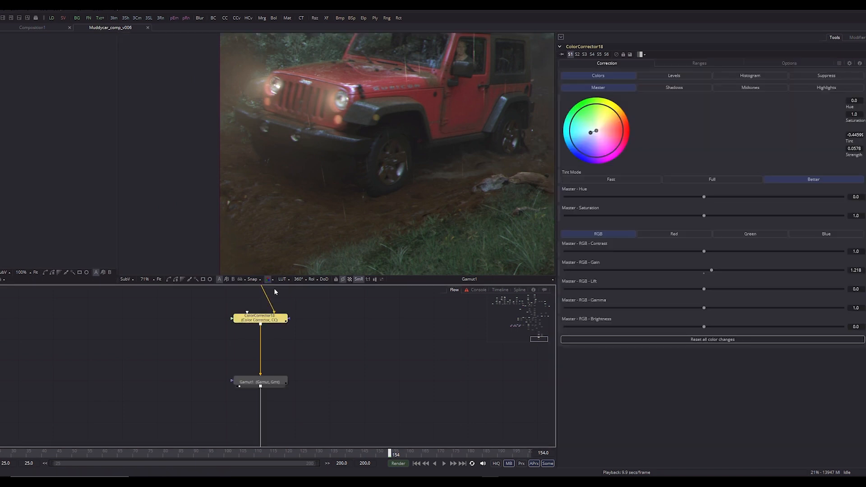
{"action": "left_click", "coordinate": [281, 279]}
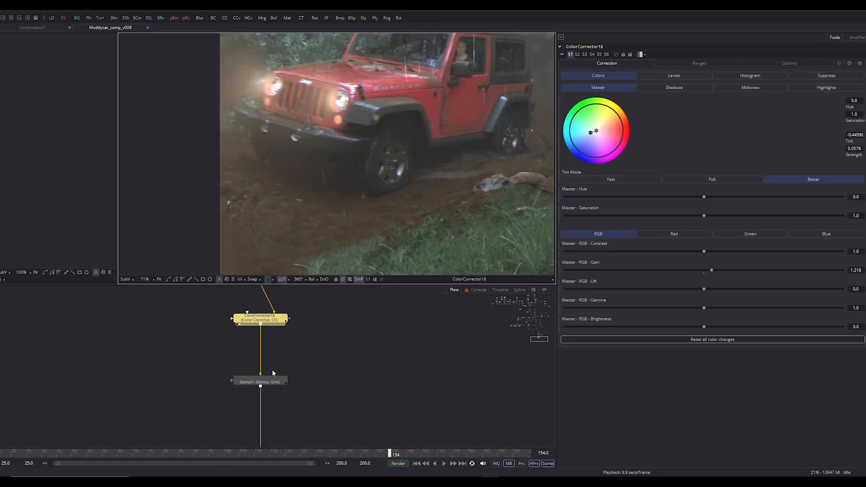
{"action": "left_click", "coordinate": [267, 382]}
{"action": "key", "text": "2"}
{"action": "left_click", "coordinate": [283, 279]}
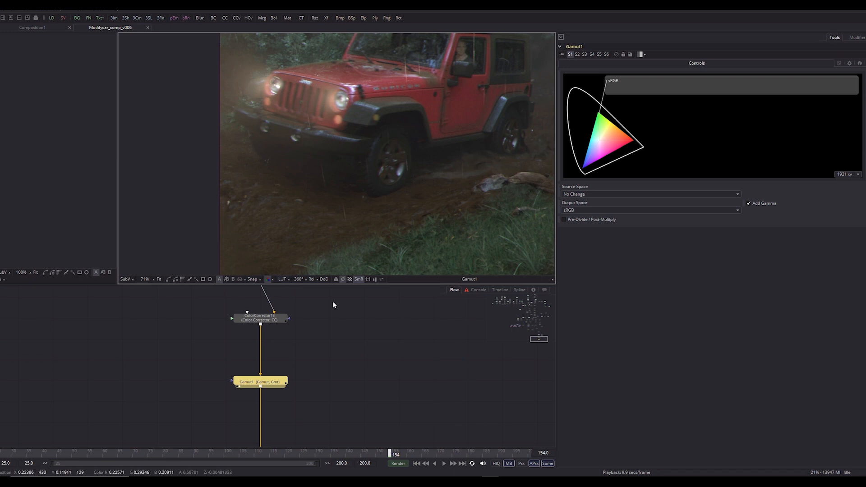
Raise ColorCorrector18's master RGB gain to about 2.307 and save the composition
{"action": "left_click_drag", "start_coordinate": [356, 379], "coordinate": [346, 307]}
{"action": "left_click", "coordinate": [264, 389]}
{"action": "scroll", "coordinate": [262, 372], "scroll_direction": "up", "scroll_amount": 3}
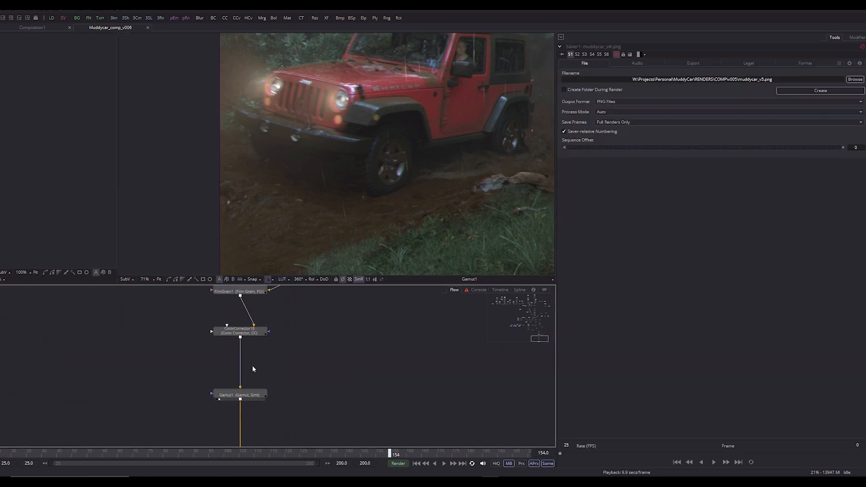
{"action": "left_click", "coordinate": [240, 332]}
{"action": "left_click_drag", "start_coordinate": [713, 269], "coordinate": [750, 270]}
{"action": "key", "text": "ctrl+s"}
Show the settings of the Saver node below Gamut1 and review its output file path and PNG format
{"action": "scroll", "coordinate": [300, 303], "scroll_direction": "down", "scroll_amount": 3}
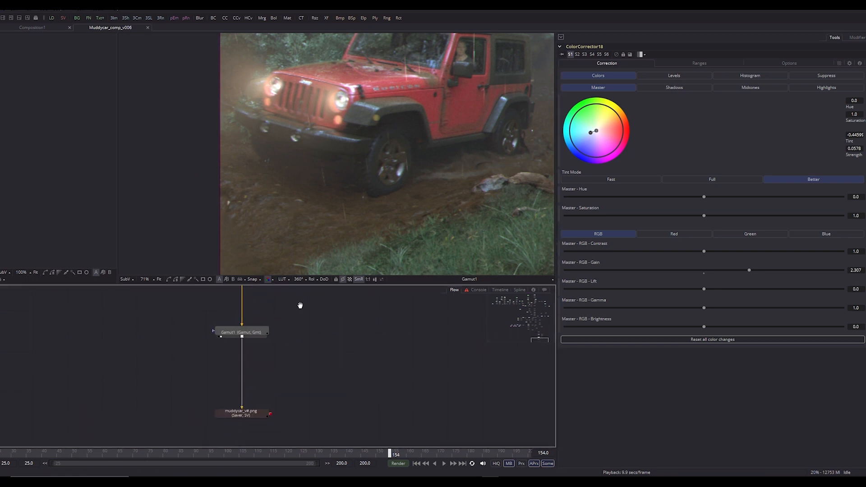
{"action": "left_click_drag", "start_coordinate": [185, 442], "coordinate": [270, 398]}
{"action": "left_click", "coordinate": [247, 407]}
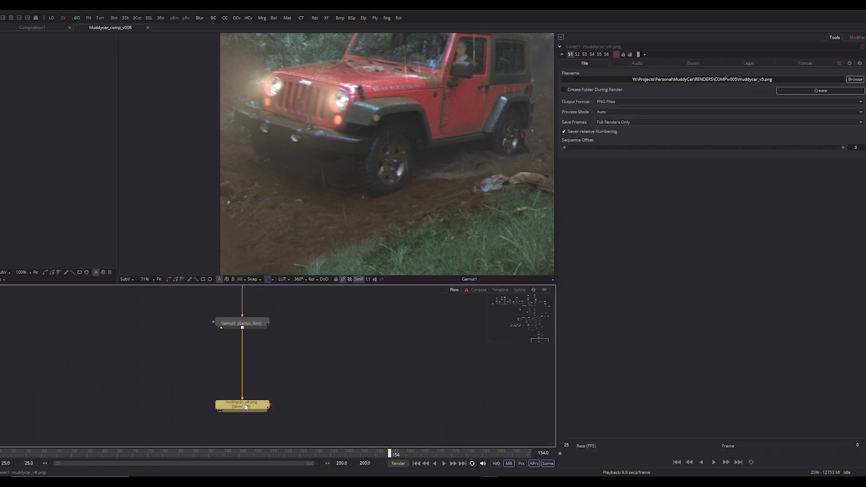
{"action": "left_click", "coordinate": [277, 376]}
{"action": "left_click_drag", "start_coordinate": [775, 79], "coordinate": [628, 80]}
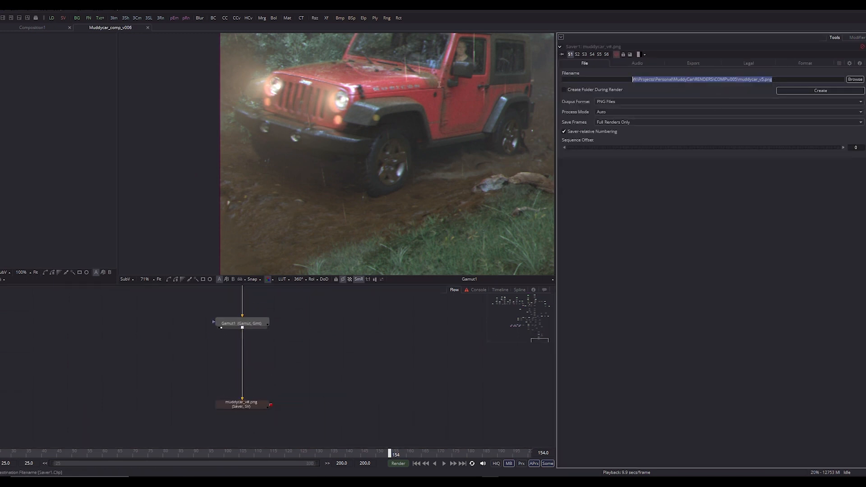
{"action": "left_click", "coordinate": [637, 221]}
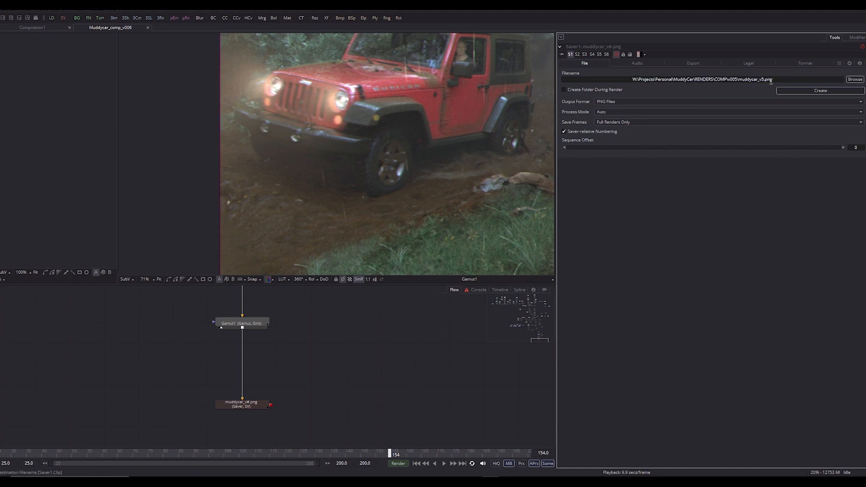
{"action": "left_click_drag", "start_coordinate": [772, 81], "coordinate": [620, 86]}
{"action": "left_click", "coordinate": [564, 175]}
{"action": "left_click", "coordinate": [367, 353]}
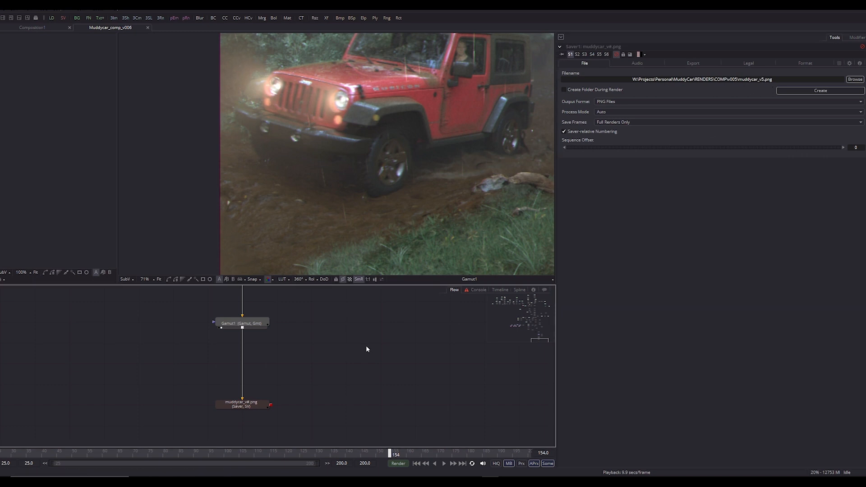
Widen the image viewer area and examine the brightened final jeep frame, both in full and up close
{"action": "scroll", "coordinate": [398, 184], "scroll_direction": "down", "scroll_amount": 2}
{"action": "left_click_drag", "start_coordinate": [505, 184], "coordinate": [445, 191]}
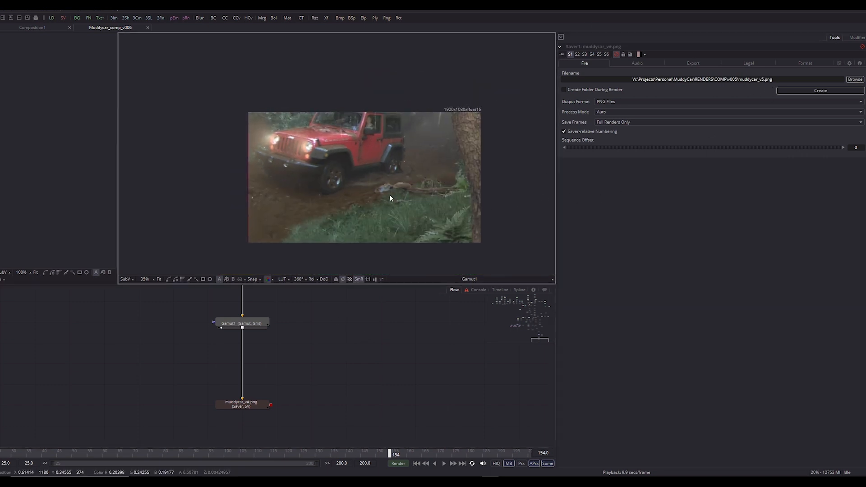
{"action": "scroll", "coordinate": [389, 195], "scroll_direction": "up", "scroll_amount": 2}
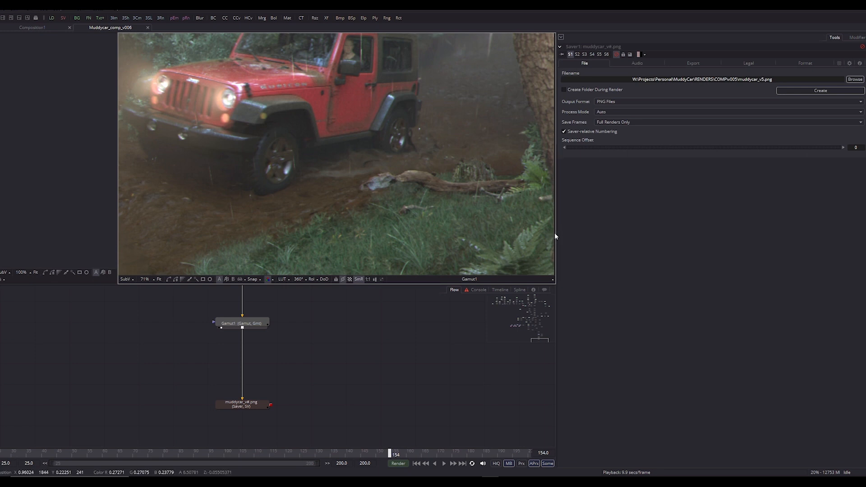
{"action": "left_click_drag", "start_coordinate": [554, 236], "coordinate": [654, 235]}
{"action": "scroll", "coordinate": [435, 158], "scroll_direction": "down", "scroll_amount": 2}
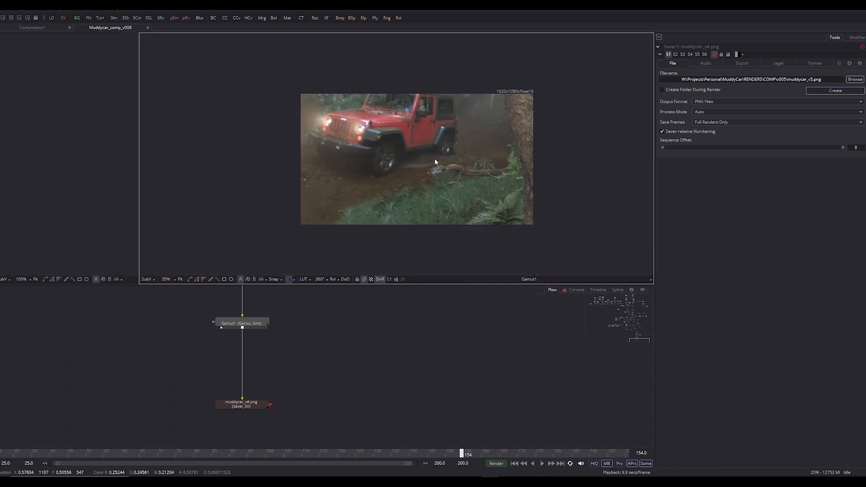
{"action": "left_click_drag", "start_coordinate": [435, 158], "coordinate": [448, 183]}
{"action": "scroll", "coordinate": [444, 175], "scroll_direction": "up", "scroll_amount": 2}
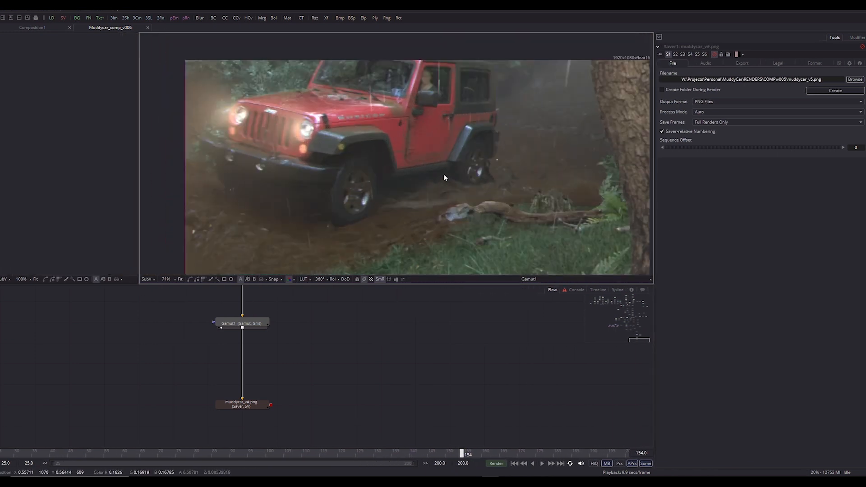